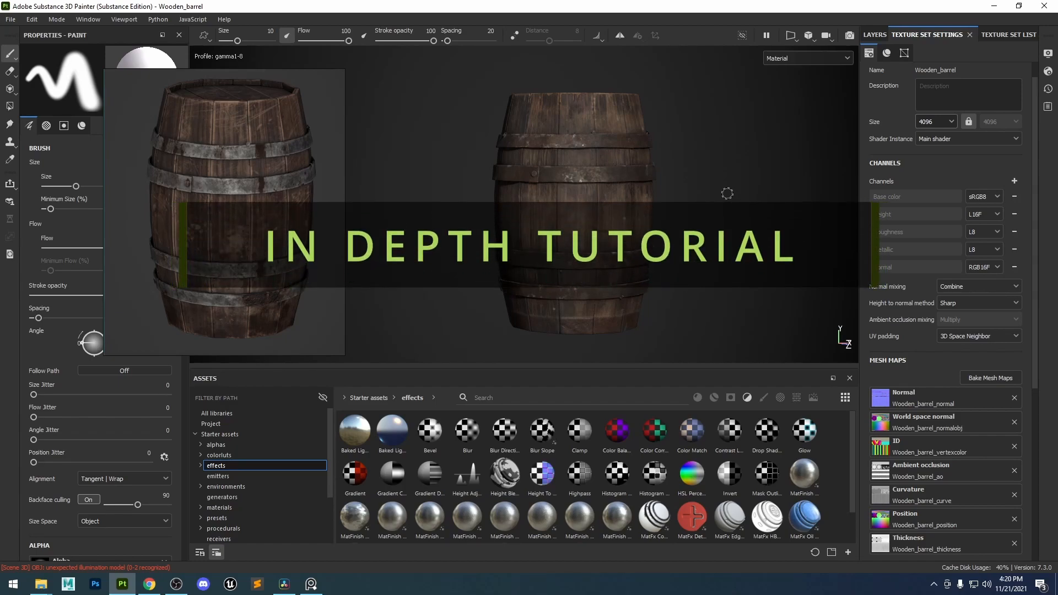
{"action": "mouse_move", "coordinate": [723, 200]}
{"action": "left_mouse_down", "text": "alt"}
{"action": "mouse_move", "coordinate": [657, 200]}
{"action": "mouse_move", "coordinate": [738, 213]}
{"action": "left_mouse_up", "text": "alt"}
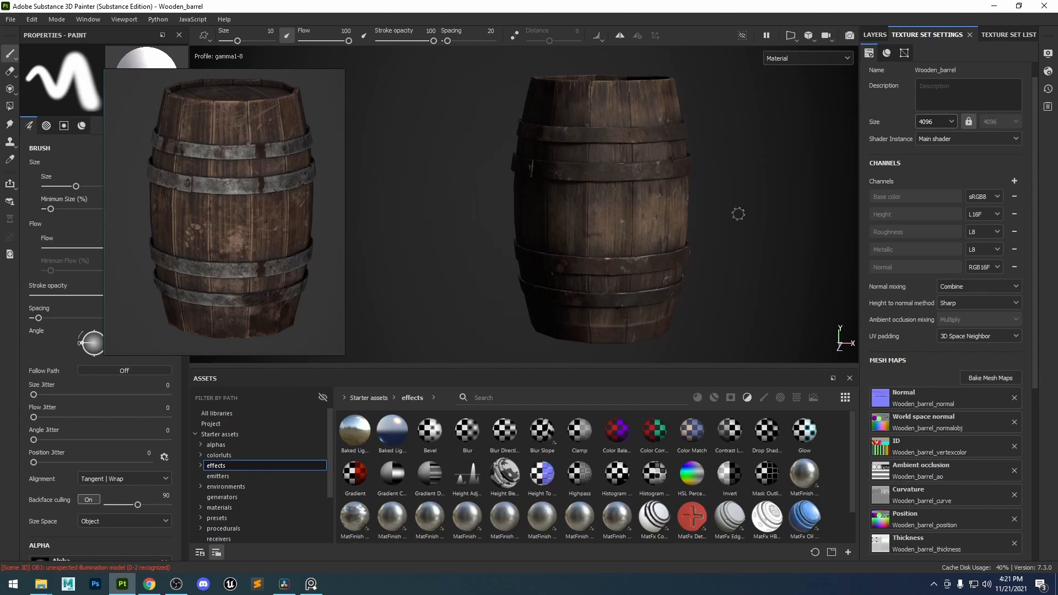
{"action": "middle_click_drag", "start_coordinate": [746, 210], "coordinate": [716, 213], "text": "alt"}
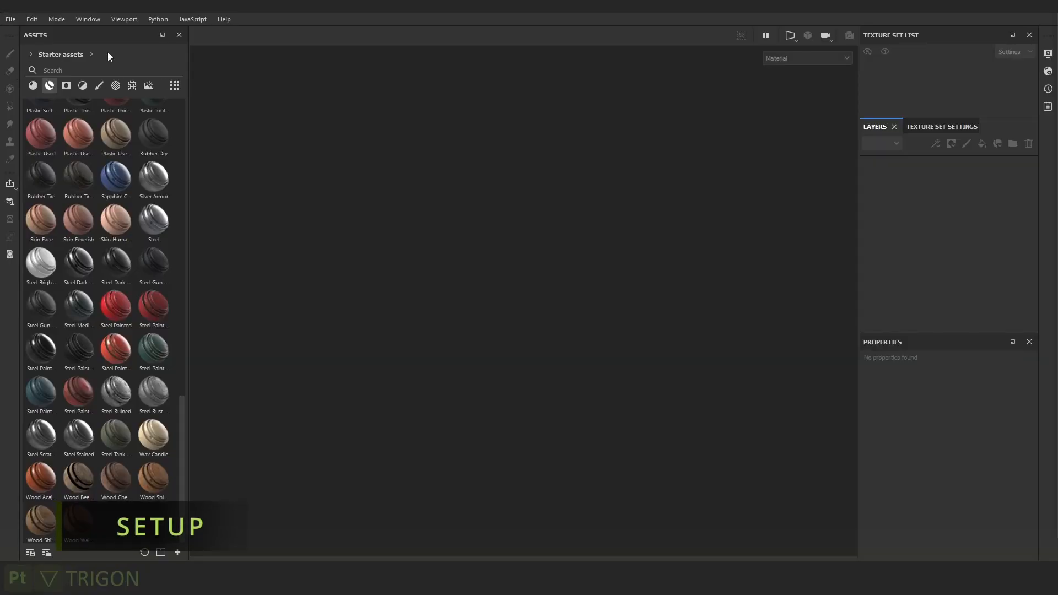
Start a new project and select the mesh wooden_barrel.obj from D:\Trigon\01_Projects\Wooden_barrel\Painter.
{"action": "left_click", "coordinate": [10, 20]}
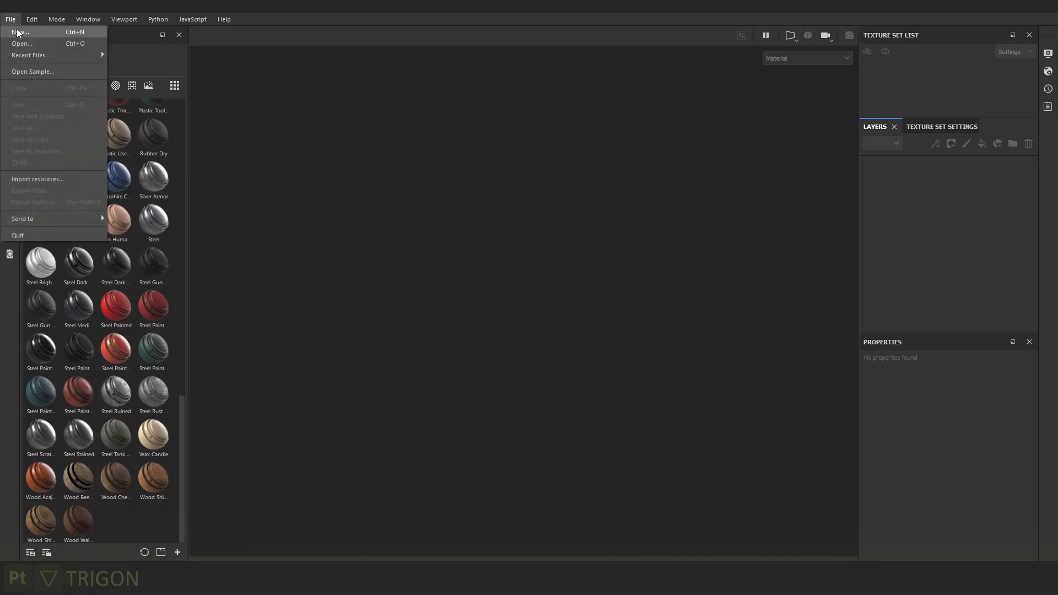
{"action": "left_click", "coordinate": [20, 32]}
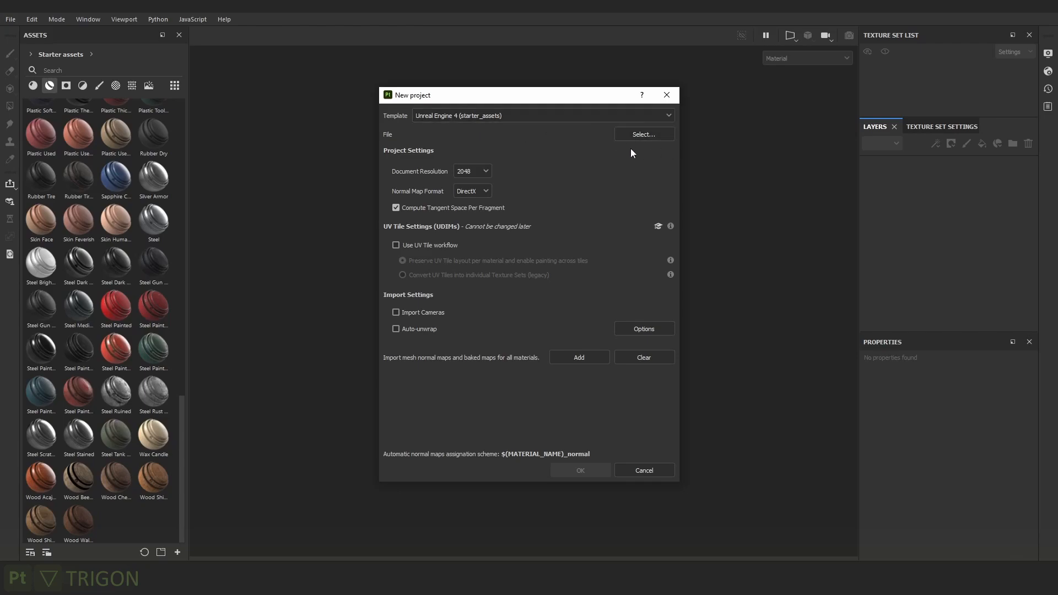
{"action": "left_click", "coordinate": [645, 137]}
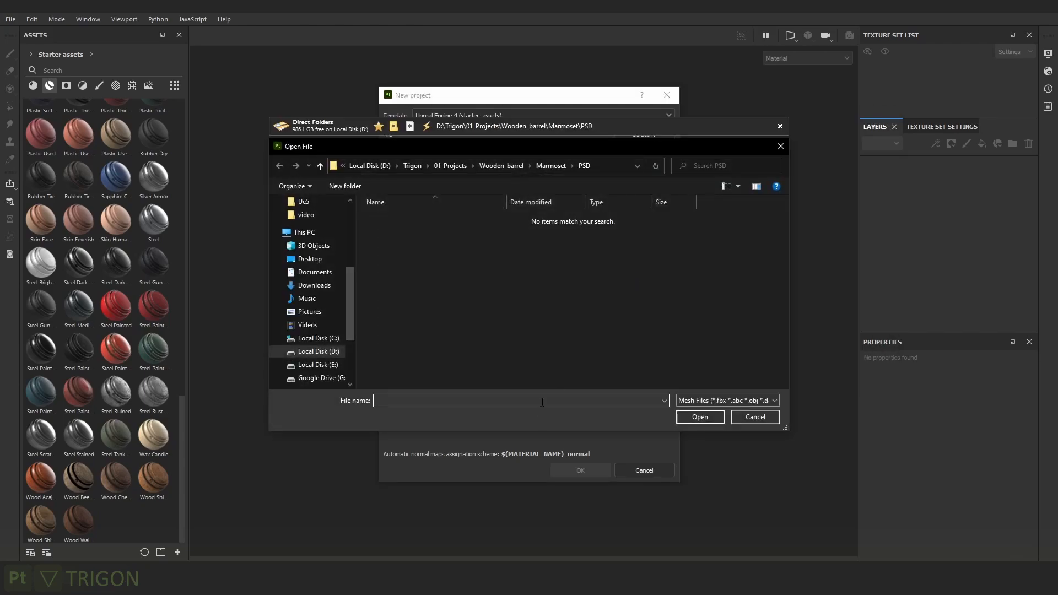
{"action": "type", "text": "D:\\Trigon\\01_Projects\\Wooden_barrel\\Painter"}
{"action": "key", "text": "Return"}
{"action": "left_click", "coordinate": [460, 242]}
{"action": "double_click", "coordinate": [460, 244]}
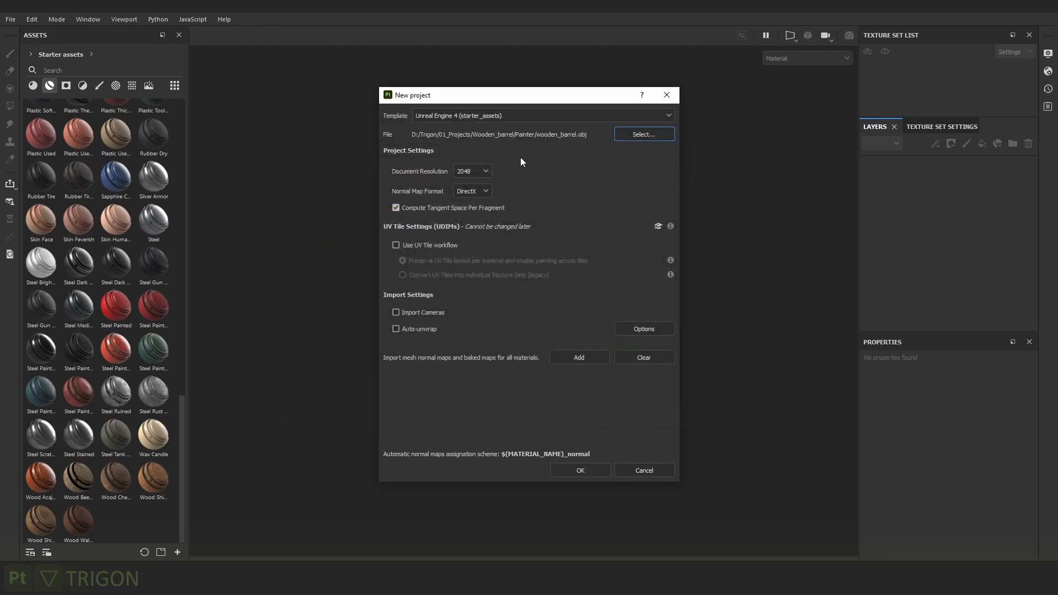
Set the new project's document resolution to 4096 and review the available templates.
{"action": "left_click", "coordinate": [471, 173]}
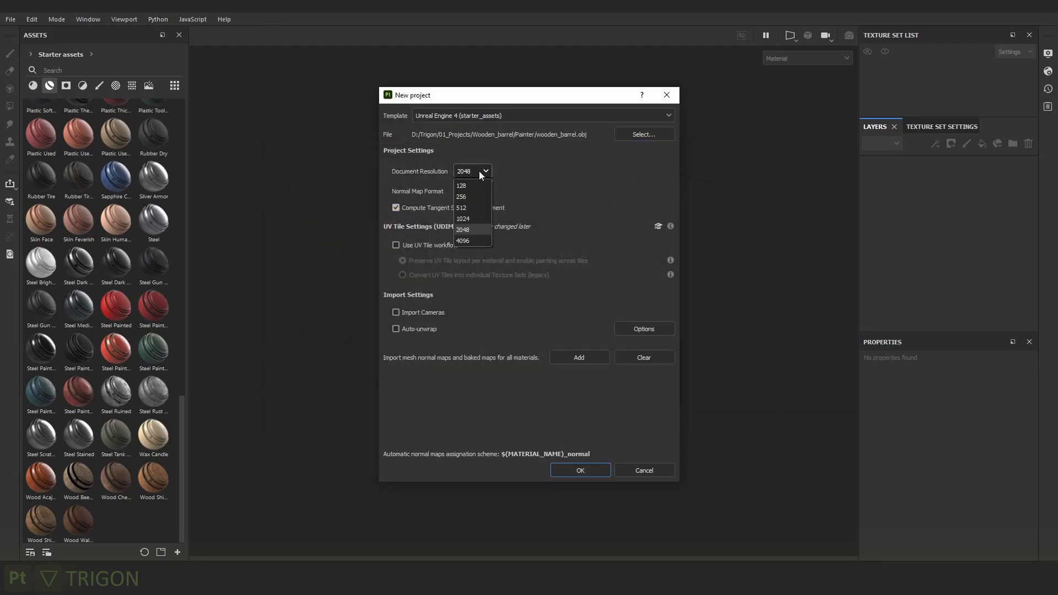
{"action": "left_click", "coordinate": [471, 241]}
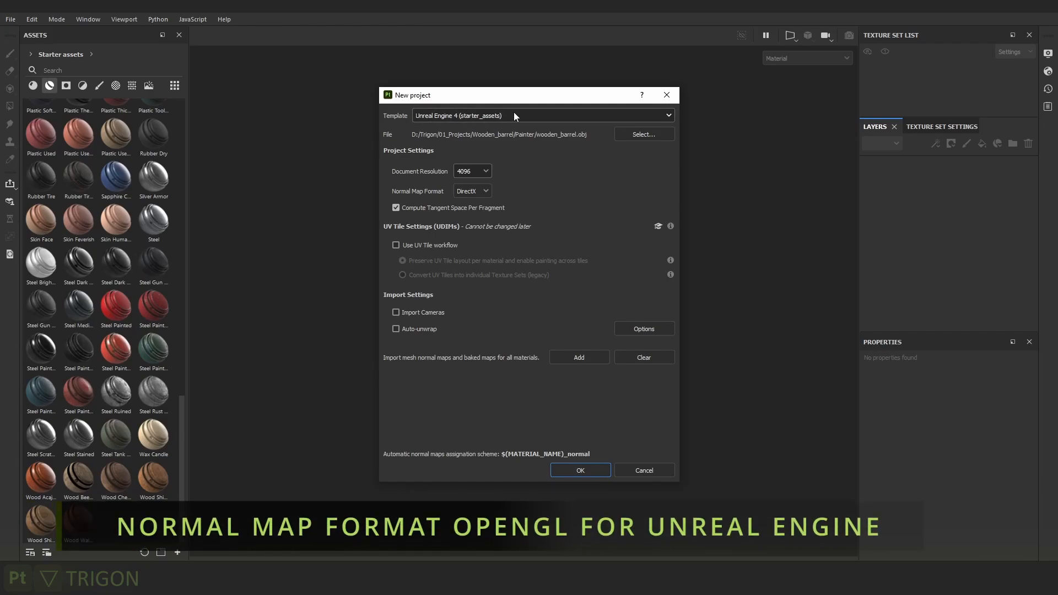
{"action": "left_click", "coordinate": [484, 116]}
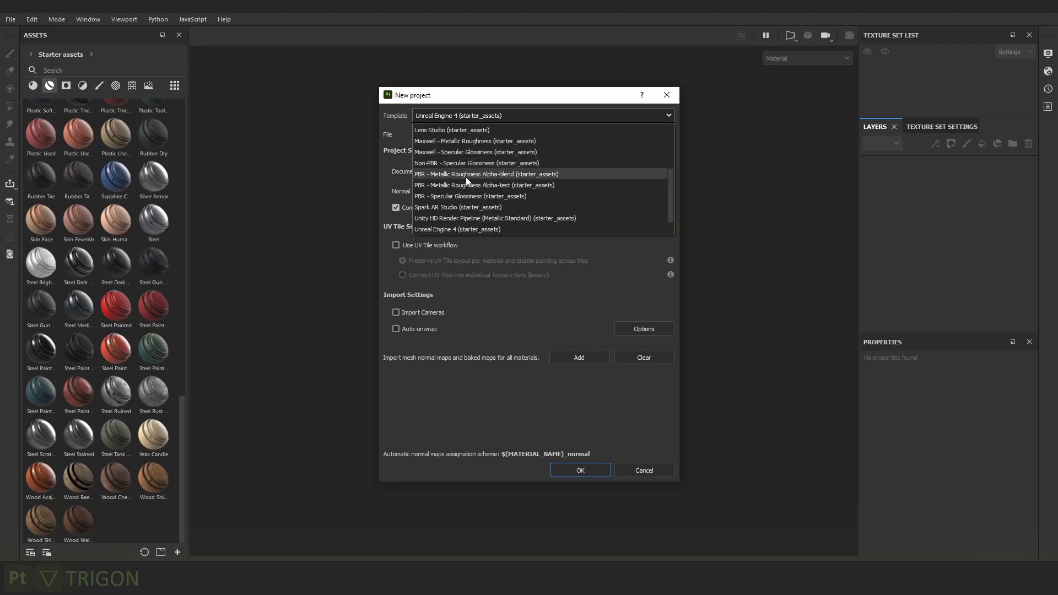
{"action": "left_click", "coordinate": [541, 306]}
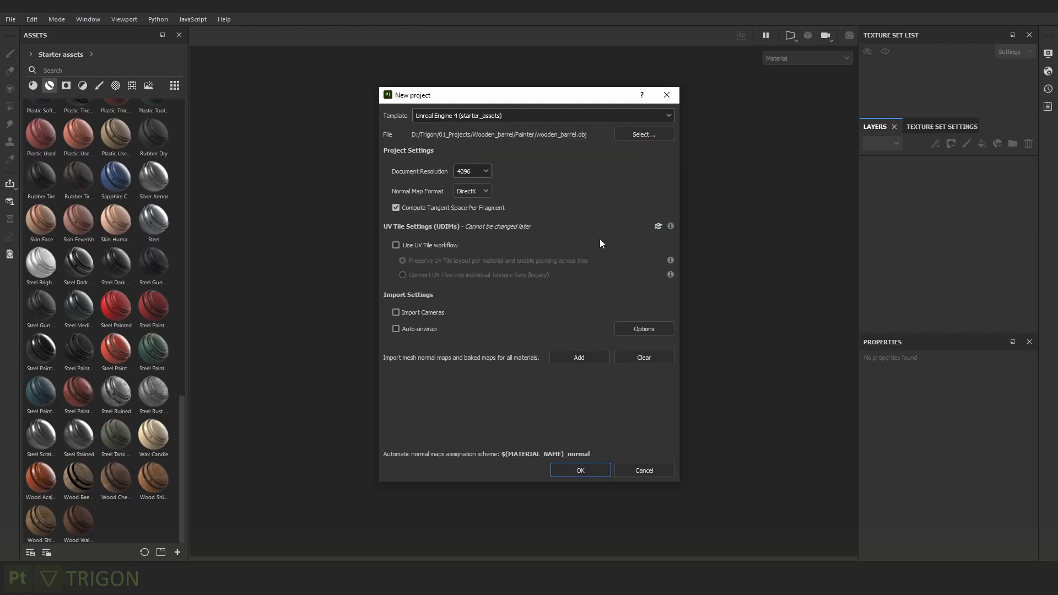
Import all the baked Wooden_barrel maps from the Wooden_barrel\Marmoset\PSD folder and create the project.
{"action": "left_click", "coordinate": [564, 355]}
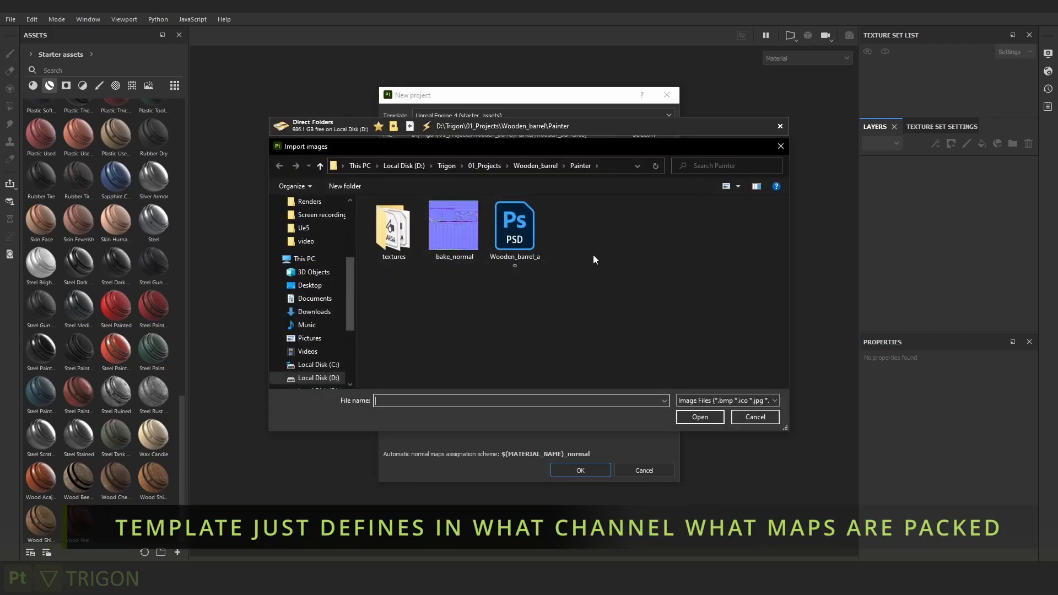
{"action": "left_click", "coordinate": [532, 168]}
{"action": "double_click", "coordinate": [415, 220]}
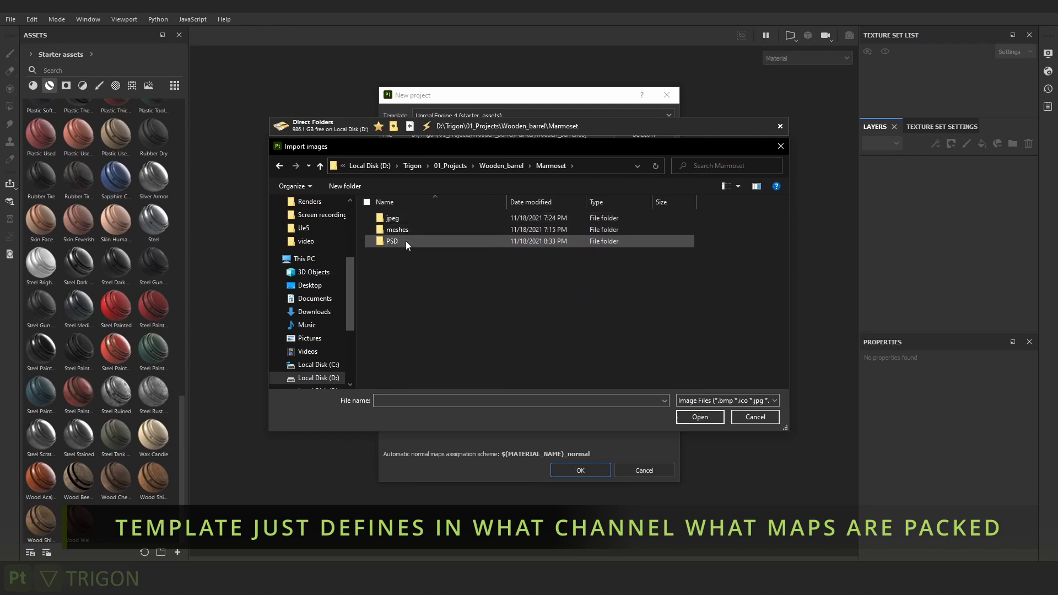
{"action": "double_click", "coordinate": [405, 241]}
{"action": "left_click_drag", "start_coordinate": [590, 364], "coordinate": [504, 212]}
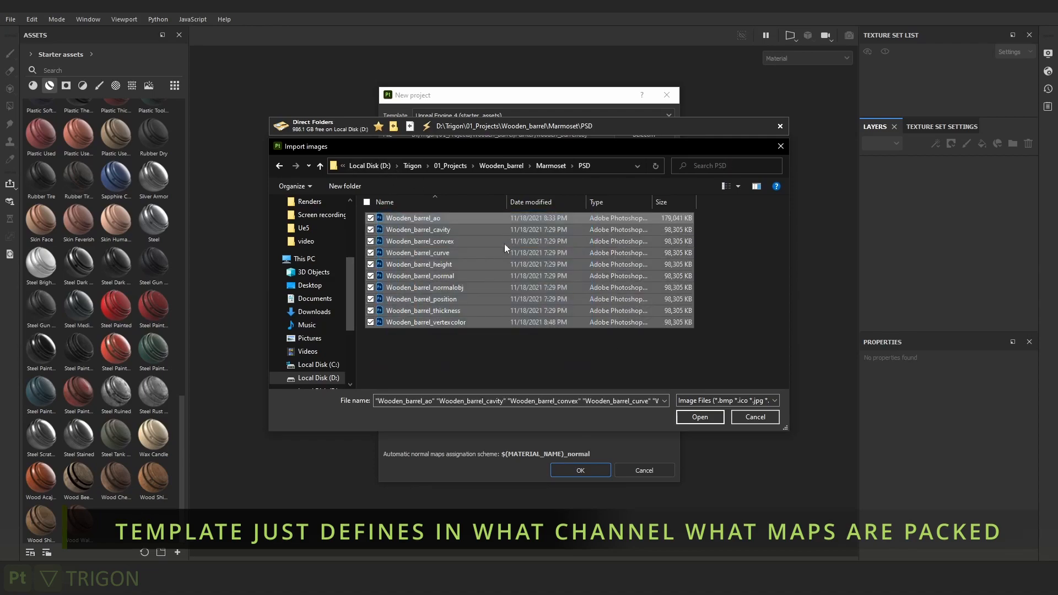
{"action": "left_click", "coordinate": [697, 417]}
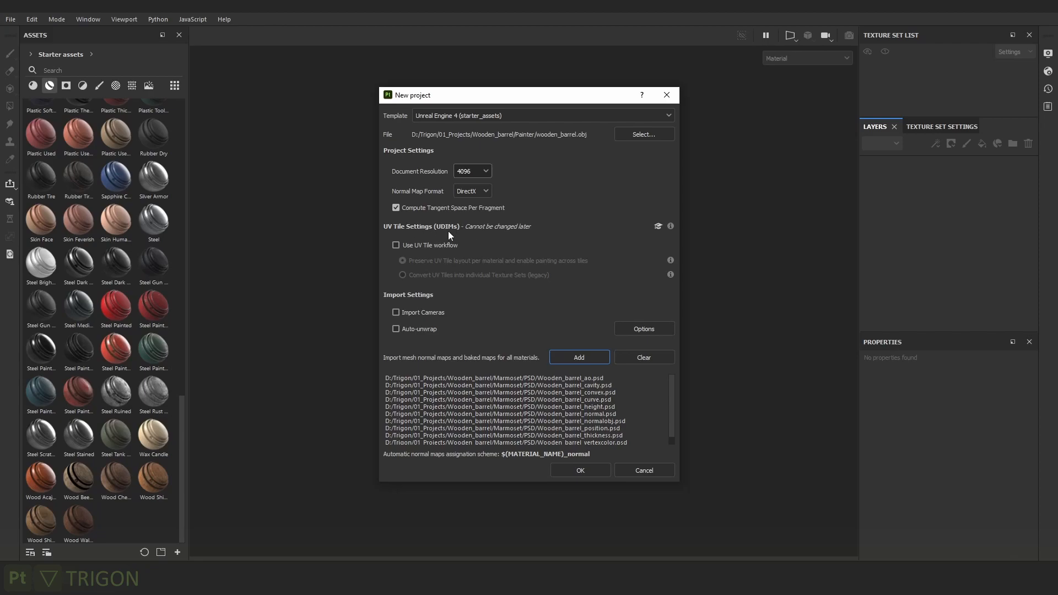
{"action": "left_click", "coordinate": [582, 470]}
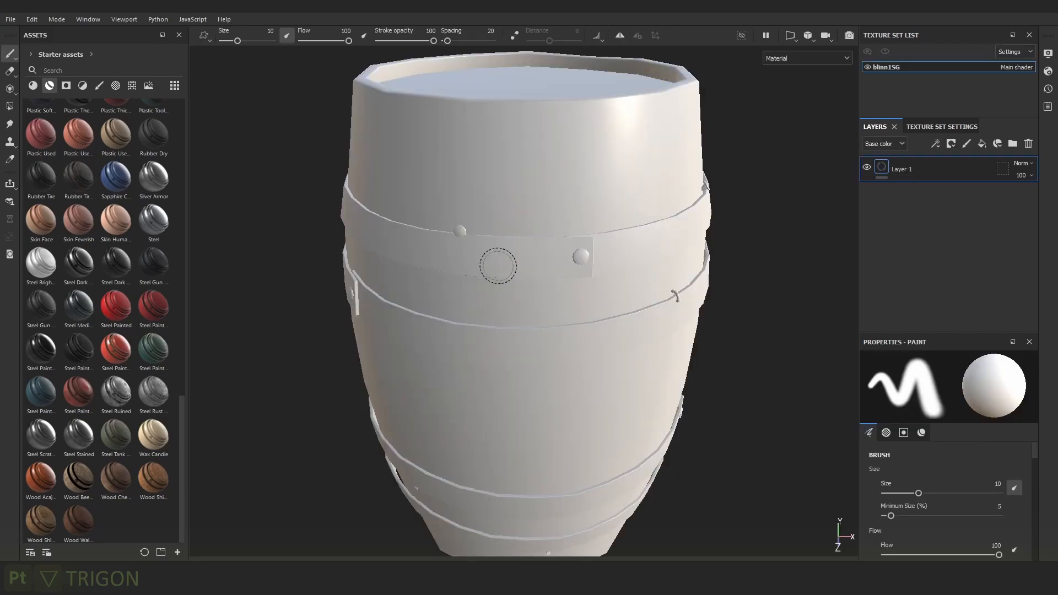
Assign Wooden_barrel_normal as the normal mesh map in the texture set settings.
{"action": "right_click_drag", "start_coordinate": [636, 277], "coordinate": [575, 255], "text": "alt"}
{"action": "left_click_drag", "start_coordinate": [576, 255], "coordinate": [571, 226], "text": "alt"}
{"action": "right_click_drag", "start_coordinate": [688, 251], "coordinate": [638, 231], "text": "alt"}
{"action": "middle_click_drag", "start_coordinate": [638, 231], "coordinate": [614, 208], "text": "alt"}
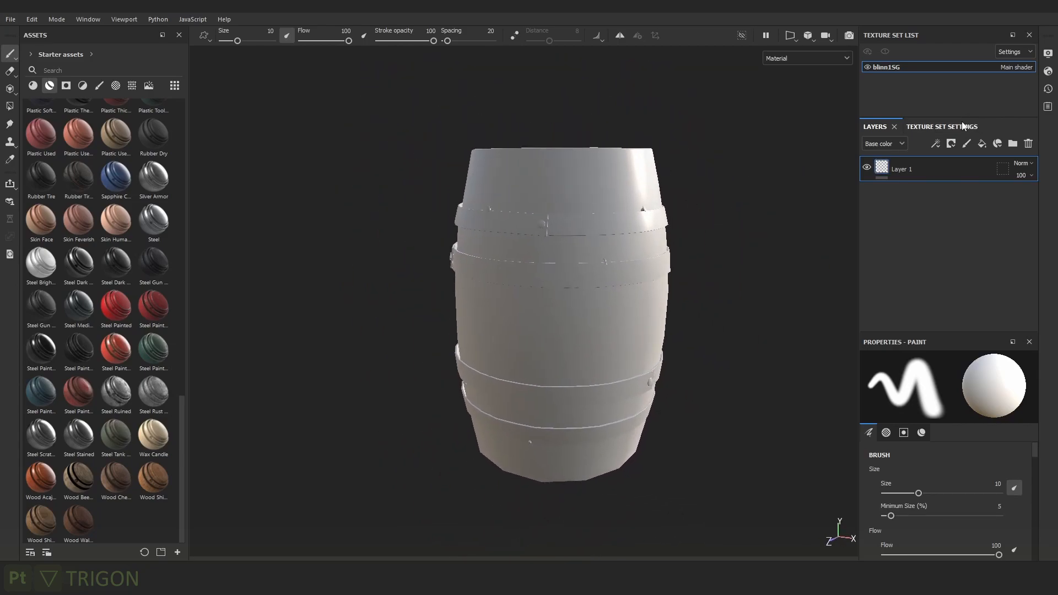
{"action": "left_click", "coordinate": [946, 129]}
{"action": "scroll", "coordinate": [951, 253], "scroll_direction": "down", "scroll_amount": 5}
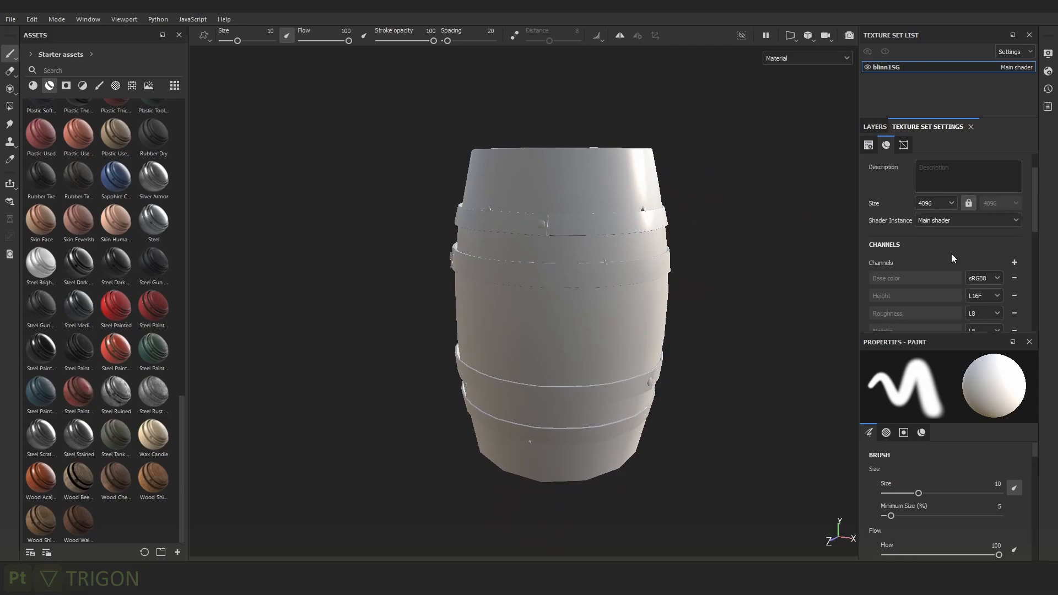
{"action": "scroll", "coordinate": [944, 257], "scroll_direction": "down", "scroll_amount": 2}
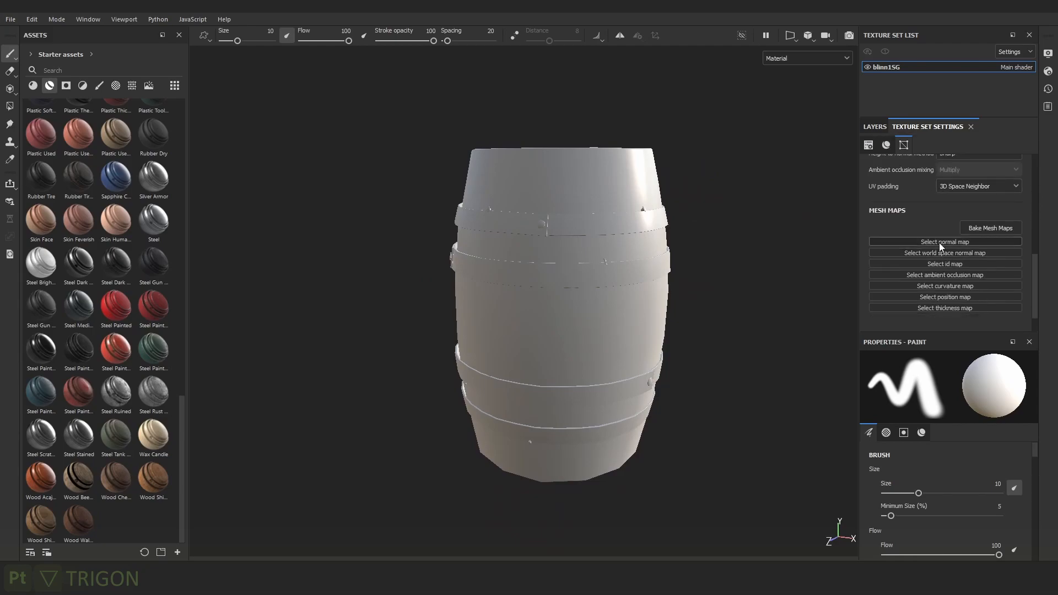
{"action": "left_click", "coordinate": [939, 242]}
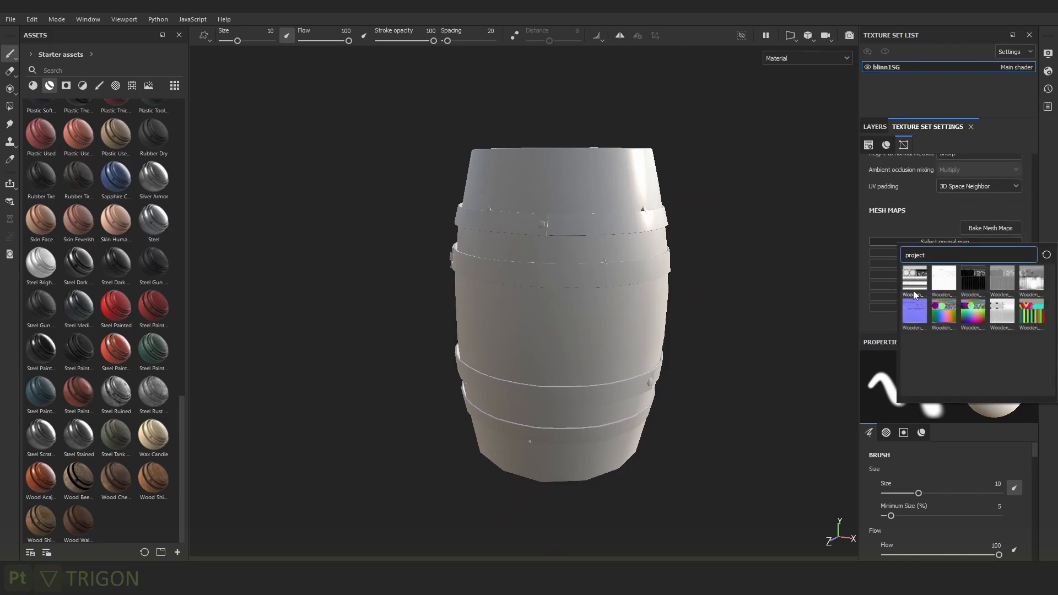
{"action": "left_click", "coordinate": [914, 311]}
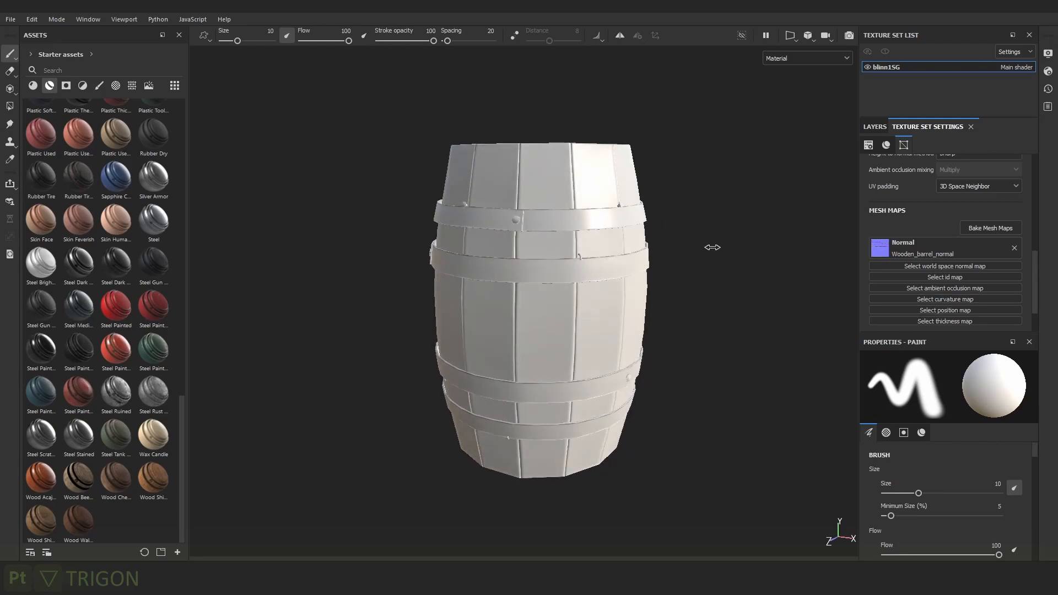
Assign Wooden_barrel_normalobj as the world space normal map and Wooden_barrel_vertexcolor as the ID map.
{"action": "left_click", "coordinate": [920, 266]}
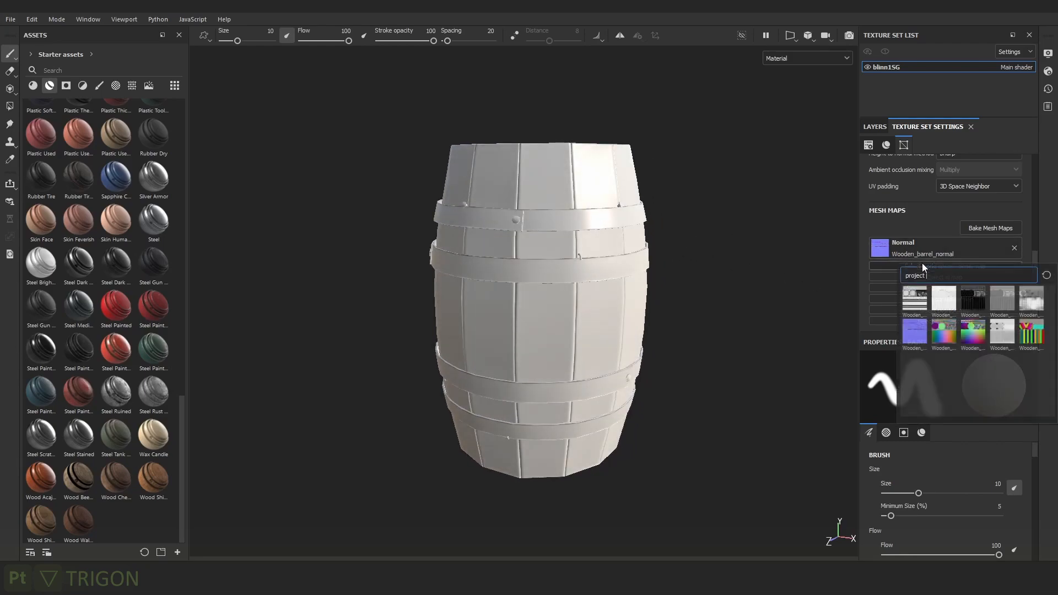
{"action": "left_click", "coordinate": [950, 332]}
{"action": "scroll", "coordinate": [964, 294], "scroll_direction": "down", "scroll_amount": 2}
{"action": "left_click", "coordinate": [959, 258]}
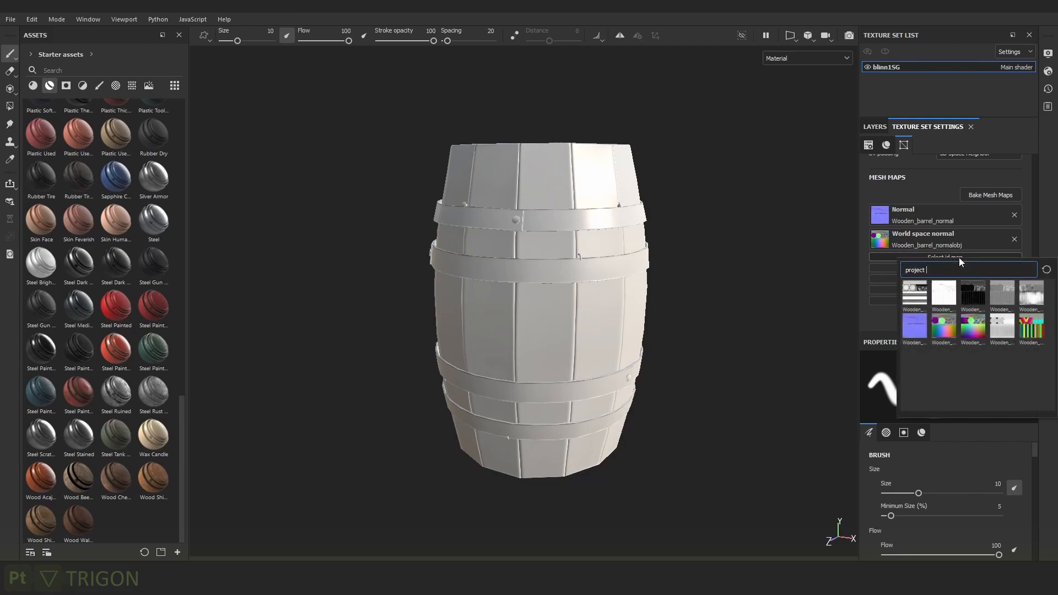
{"action": "left_click", "coordinate": [925, 325]}
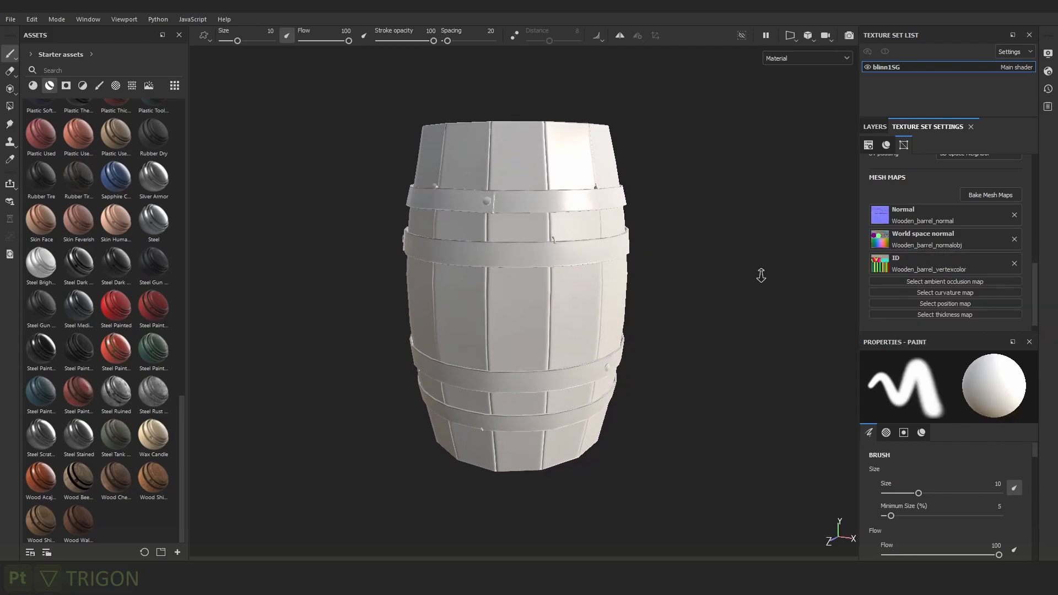
Assign Wooden_barrel_ao as the ambient occlusion map and Wooden_barrel_curve as the curvature map.
{"action": "left_click", "coordinate": [949, 281]}
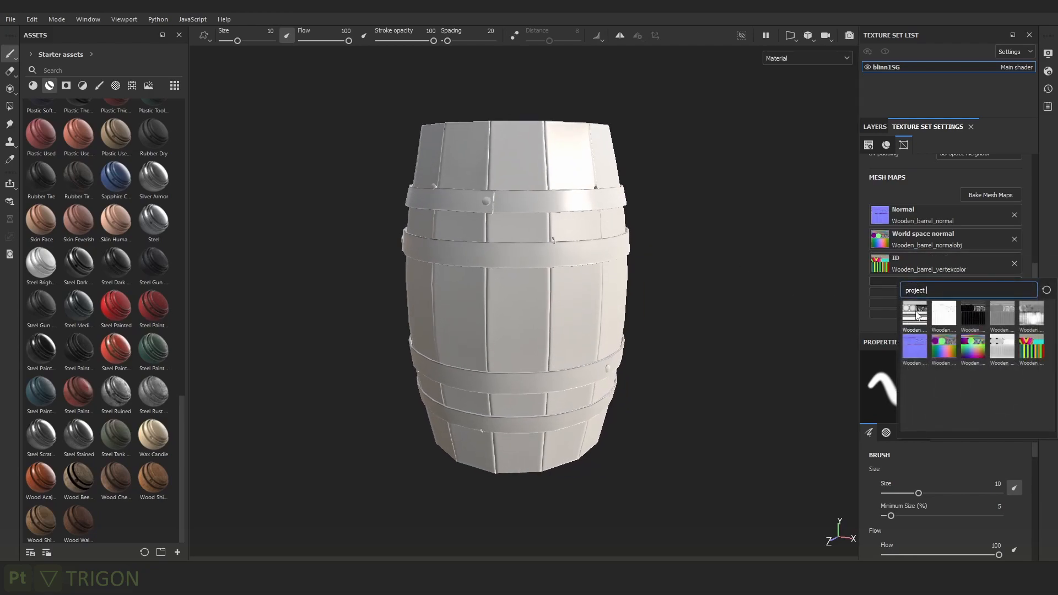
{"action": "left_click", "coordinate": [914, 314]}
{"action": "left_click", "coordinate": [948, 305]}
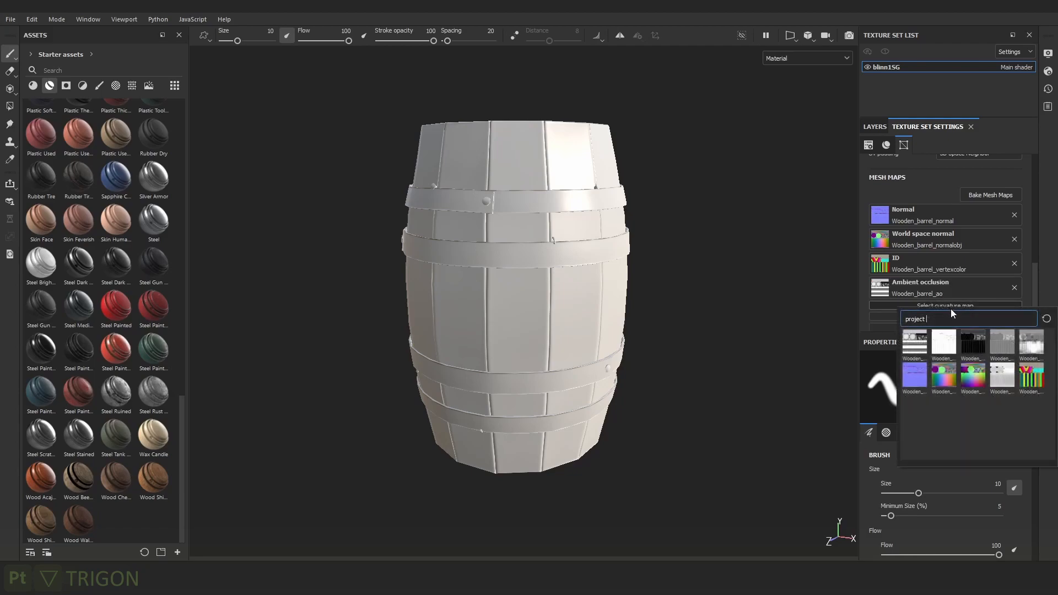
{"action": "mouse_move", "coordinate": [1045, 347]}
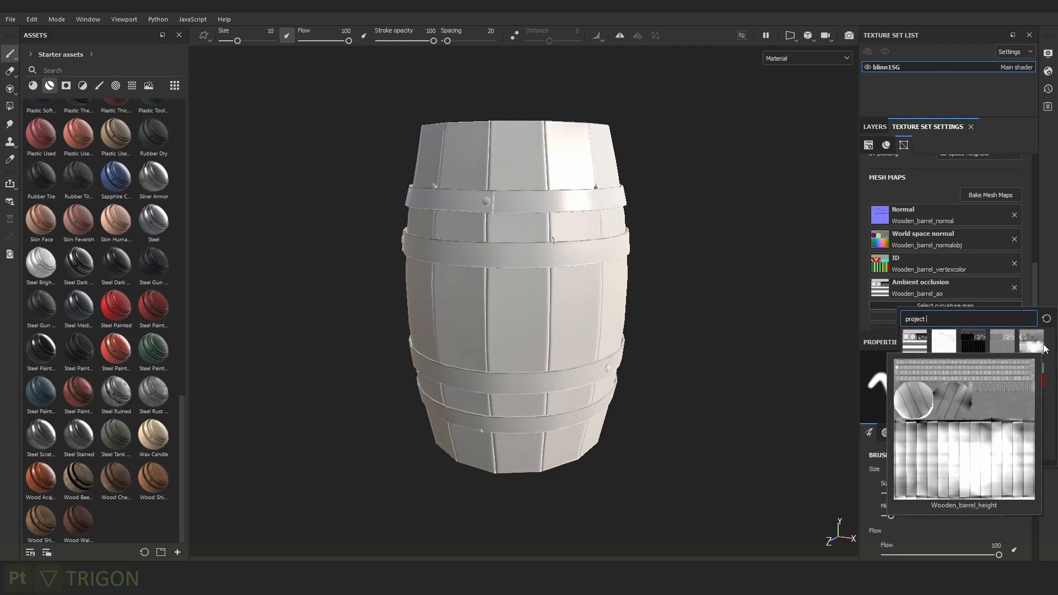
{"action": "left_click", "coordinate": [1004, 339]}
Assign Wooden_barrel_position as the position map and Wooden_barrel_thickness as the thickness map.
{"action": "scroll", "coordinate": [957, 285], "scroll_direction": "down", "scroll_amount": 1}
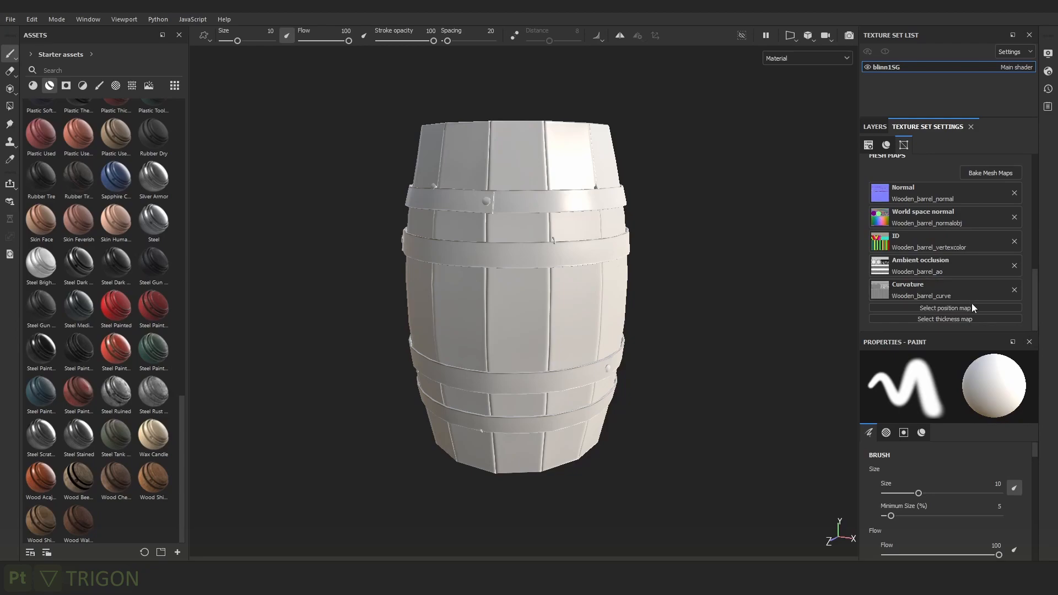
{"action": "left_click", "coordinate": [970, 307]}
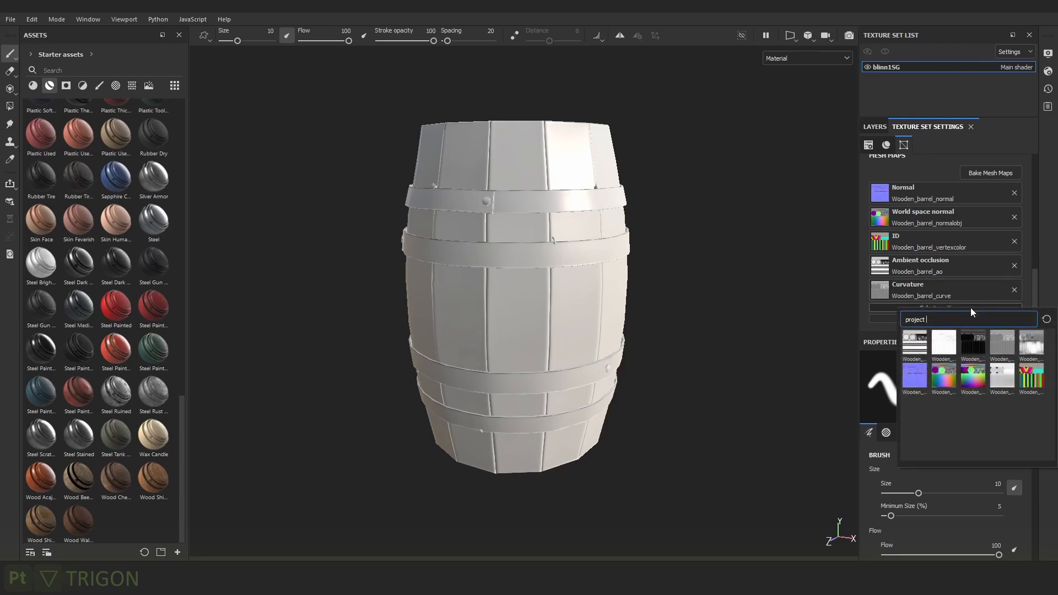
{"action": "left_click", "coordinate": [964, 378]}
{"action": "scroll", "coordinate": [948, 246], "scroll_direction": "down", "scroll_amount": 1}
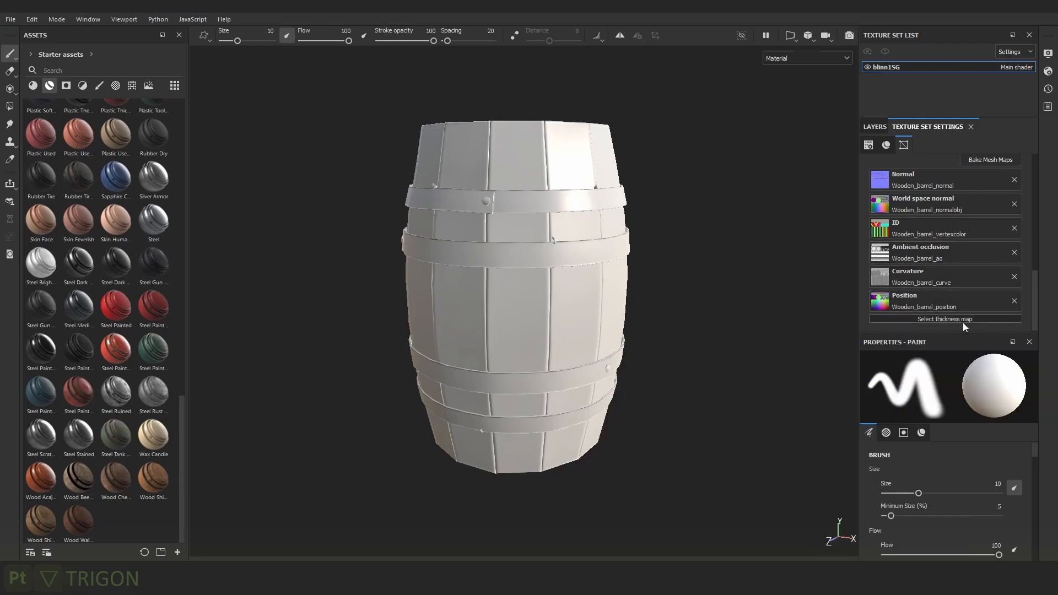
{"action": "left_click", "coordinate": [963, 320]}
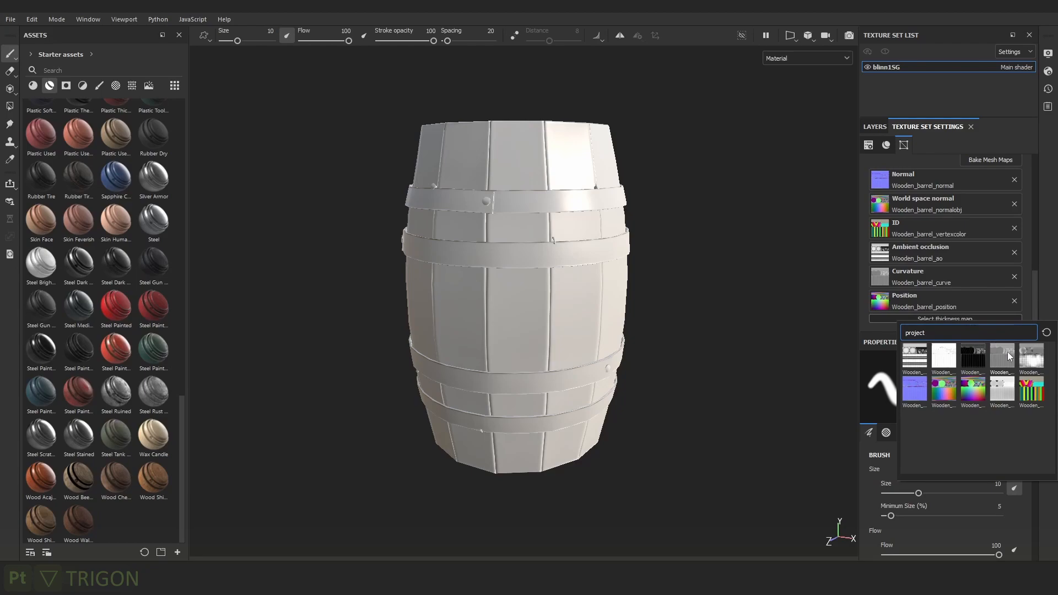
{"action": "mouse_move", "coordinate": [1029, 357]}
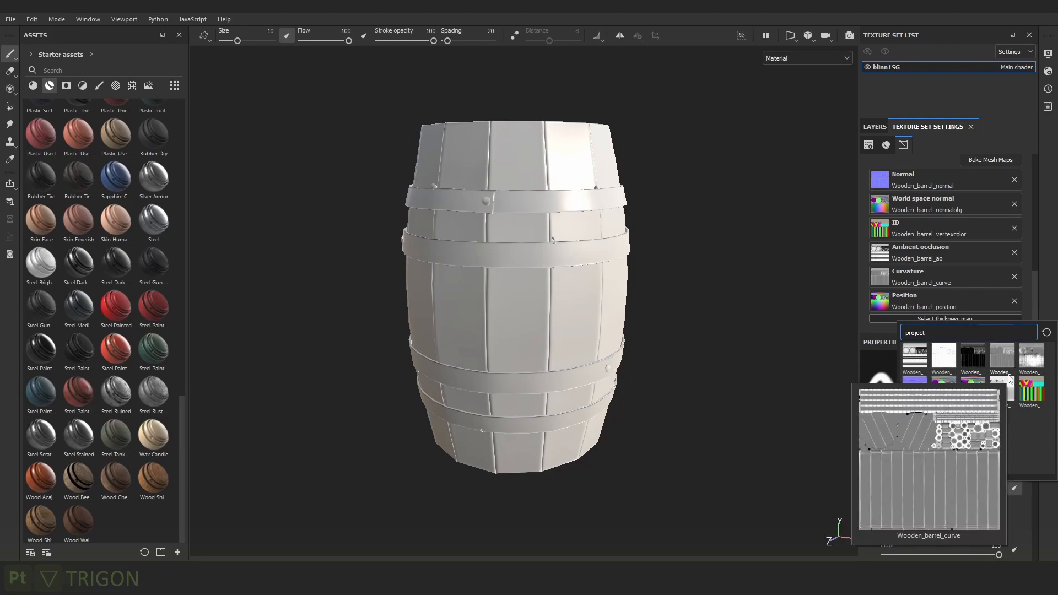
{"action": "left_click", "coordinate": [943, 353]}
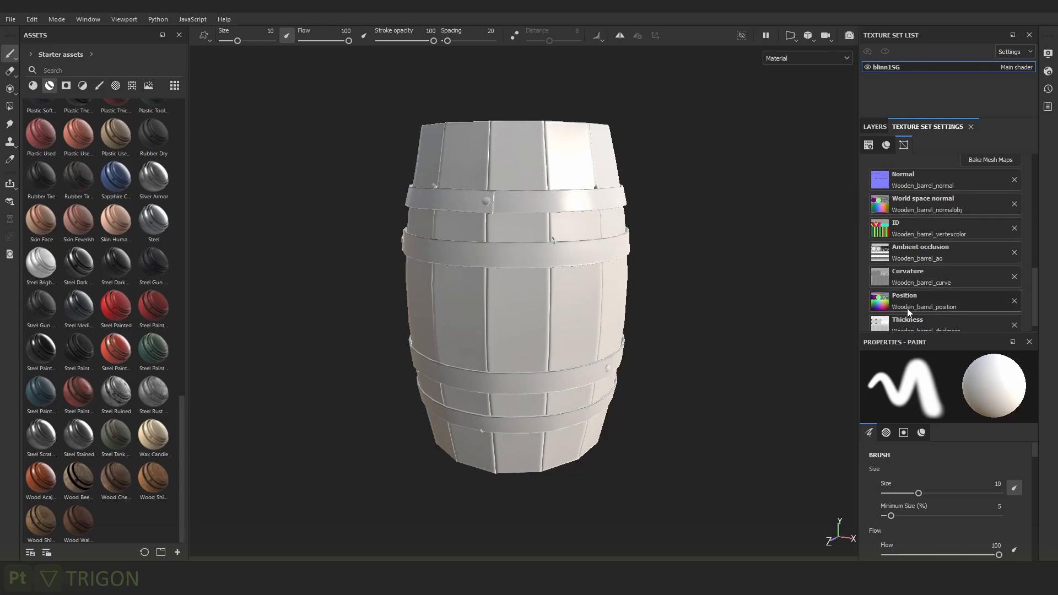
{"action": "right_click_drag", "start_coordinate": [736, 305], "coordinate": [710, 260], "text": "alt"}
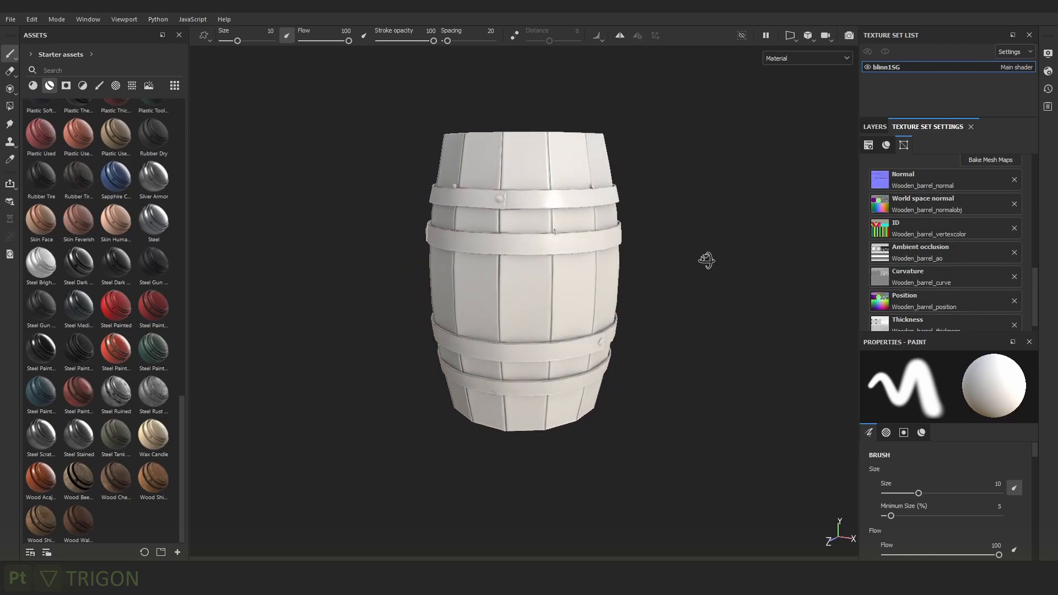
{"action": "left_click_drag", "start_coordinate": [709, 260], "coordinate": [574, 251], "text": "alt"}
{"action": "right_click_drag", "start_coordinate": [575, 251], "coordinate": [597, 261], "text": "shift"}
{"action": "left_click_drag", "start_coordinate": [681, 264], "coordinate": [758, 274], "text": "alt"}
{"action": "right_click_drag", "start_coordinate": [758, 274], "coordinate": [746, 276], "text": "shift"}
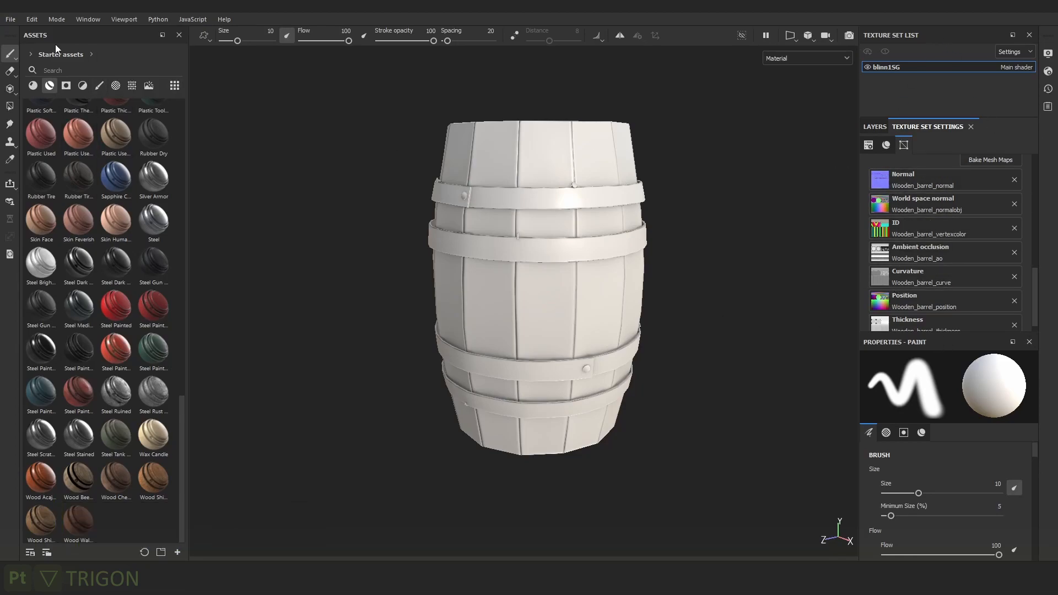
Dock Assets beneath the 3D viewport and group Layers together with the Texture Set List.
{"action": "left_click_drag", "start_coordinate": [41, 32], "coordinate": [394, 549]}
{"action": "left_click", "coordinate": [878, 130]}
{"action": "left_click_drag", "start_coordinate": [878, 130], "coordinate": [941, 53]}
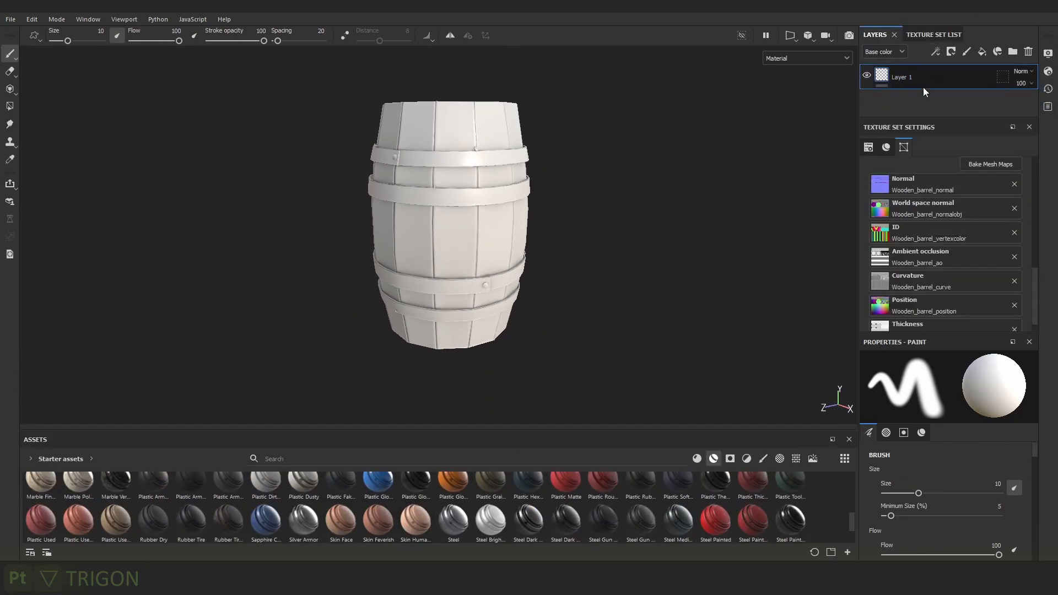
Group Texture Set Settings with Layers and Texture Set List, bring Layers to the front, and dock Properties beside the tools.
{"action": "mouse_move", "coordinate": [902, 124]}
{"action": "left_mouse_down"}
{"action": "mouse_move", "coordinate": [952, 51]}
{"action": "mouse_move", "coordinate": [951, 86]}
{"action": "left_mouse_up"}
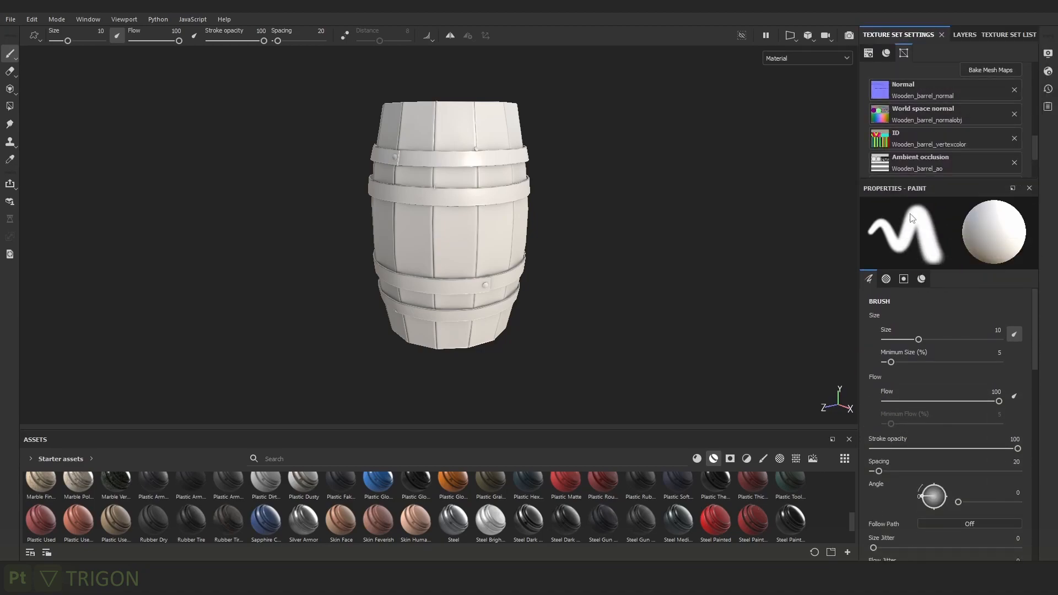
{"action": "mouse_move", "coordinate": [919, 189]}
{"action": "left_mouse_down"}
{"action": "mouse_move", "coordinate": [291, 154]}
{"action": "mouse_move", "coordinate": [7, 170]}
{"action": "left_mouse_up"}
{"action": "middle_click_drag", "start_coordinate": [574, 210], "coordinate": [557, 231], "text": "alt"}
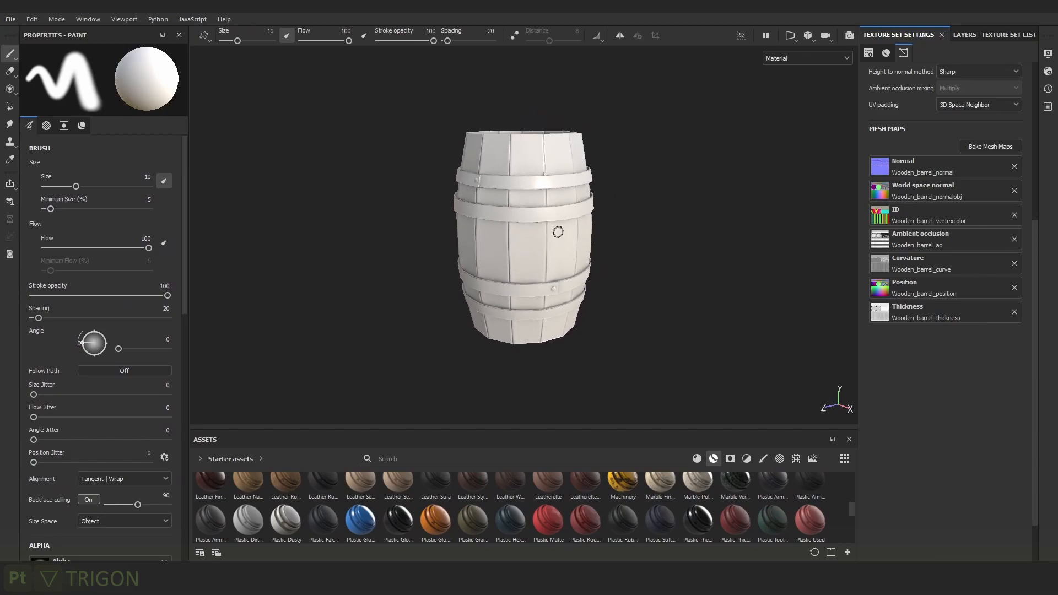
{"action": "scroll", "coordinate": [637, 183], "scroll_direction": "up", "scroll_amount": 1}
{"action": "left_click_drag", "start_coordinate": [959, 37], "coordinate": [876, 36]}
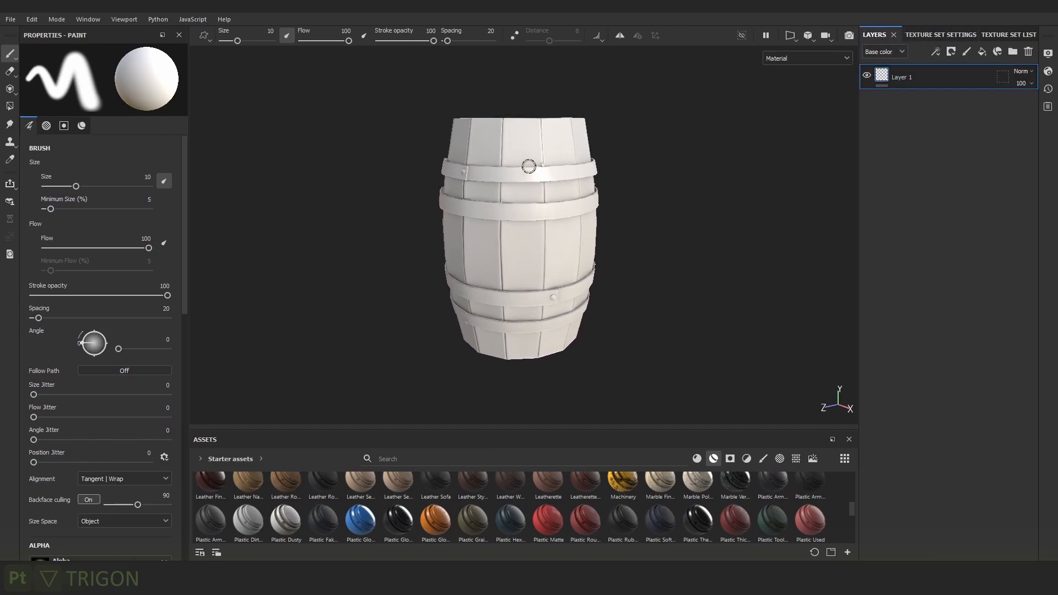
{"action": "scroll", "coordinate": [555, 288], "scroll_direction": "up", "scroll_amount": 3}
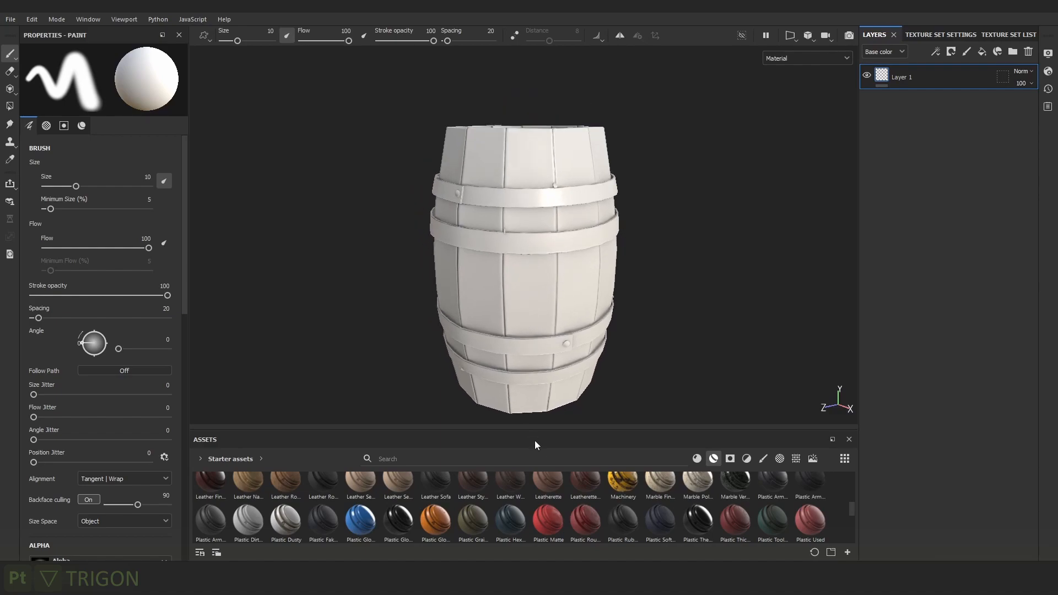
Enlarge the Assets panel and show its path filter with the Starter assets folder expanded.
{"action": "left_click_drag", "start_coordinate": [539, 429], "coordinate": [545, 351]}
{"action": "scroll", "coordinate": [396, 458], "scroll_direction": "up", "scroll_amount": 5}
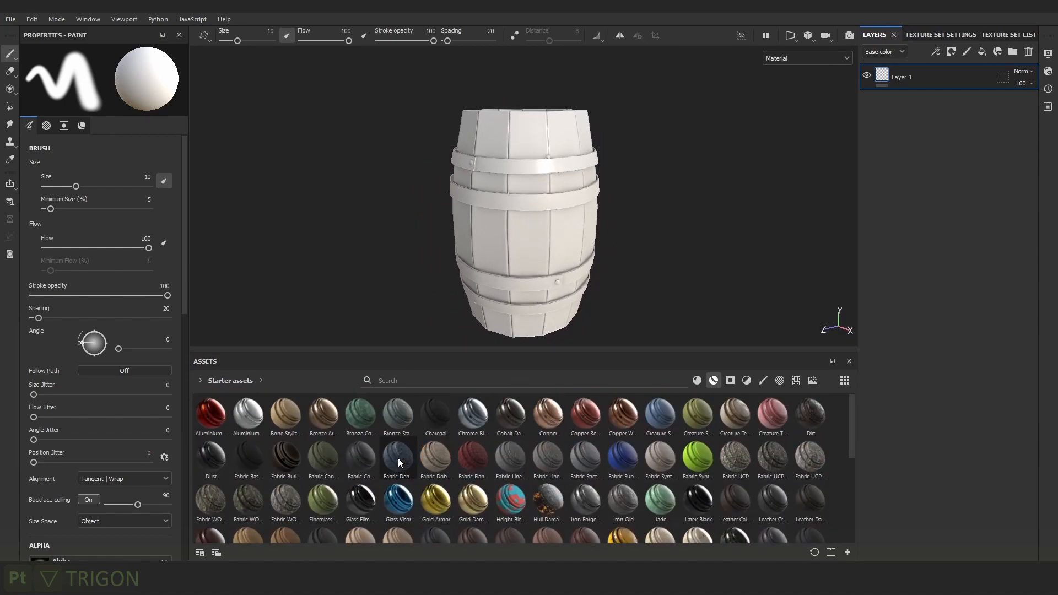
{"action": "left_click", "coordinate": [216, 553]}
{"action": "left_click", "coordinate": [194, 417]}
{"action": "scroll", "coordinate": [225, 478], "scroll_direction": "down", "scroll_amount": 2}
{"action": "scroll", "coordinate": [226, 478], "scroll_direction": "up", "scroll_amount": 2}
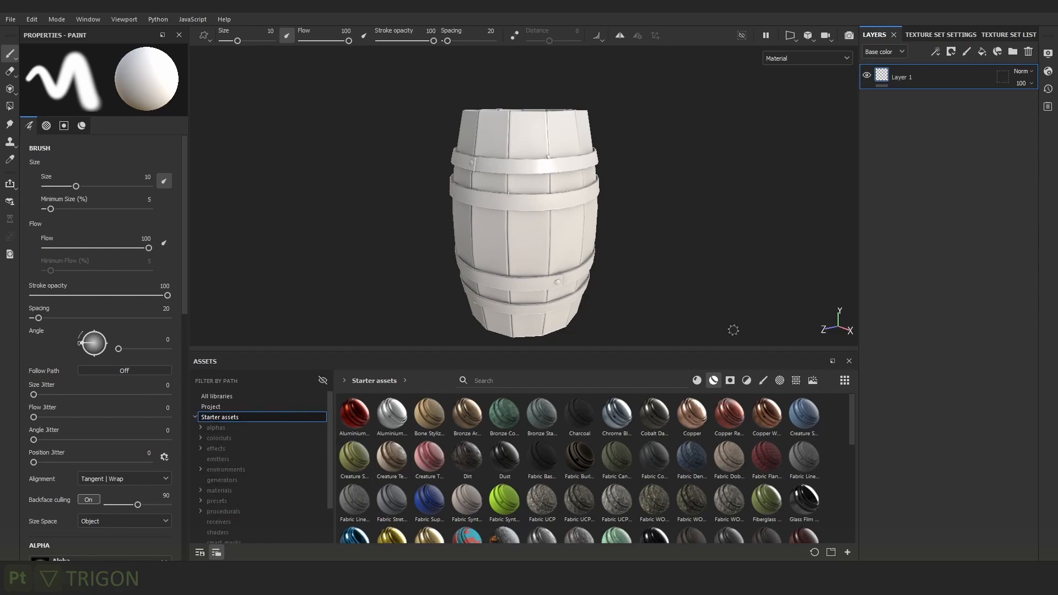
Remove the smart material type filter and browse the procedurals, effects and materials categories of the Starter assets.
{"action": "left_click", "coordinate": [714, 381]}
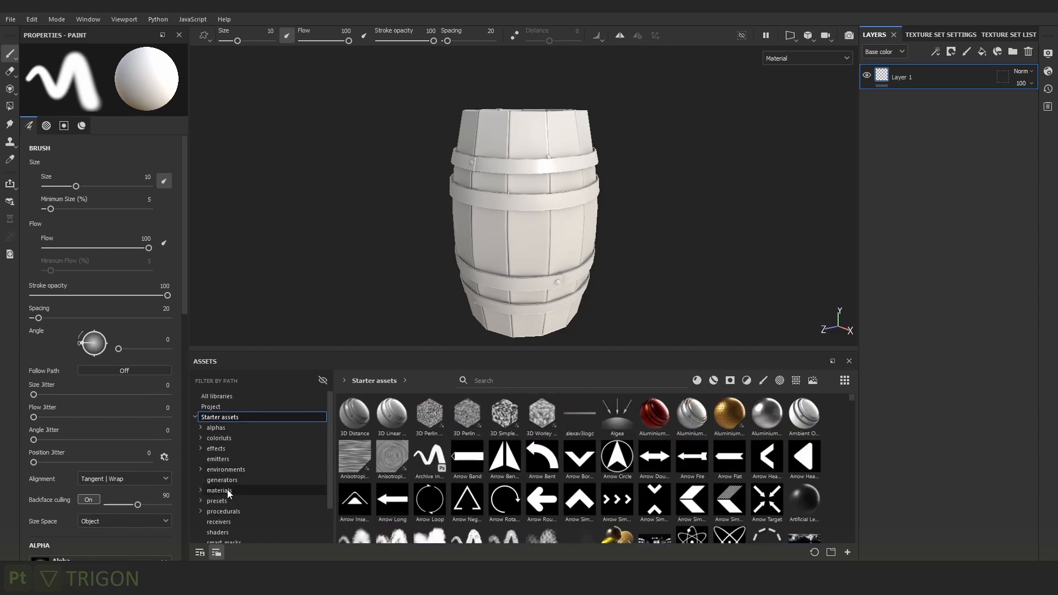
{"action": "left_click", "coordinate": [240, 511]}
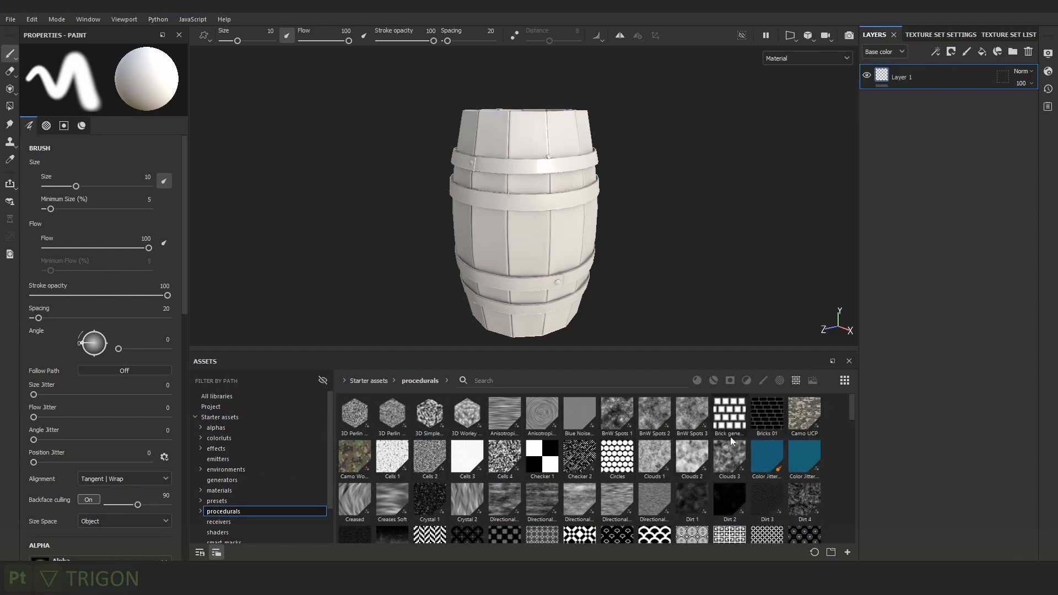
{"action": "left_click", "coordinate": [223, 491]}
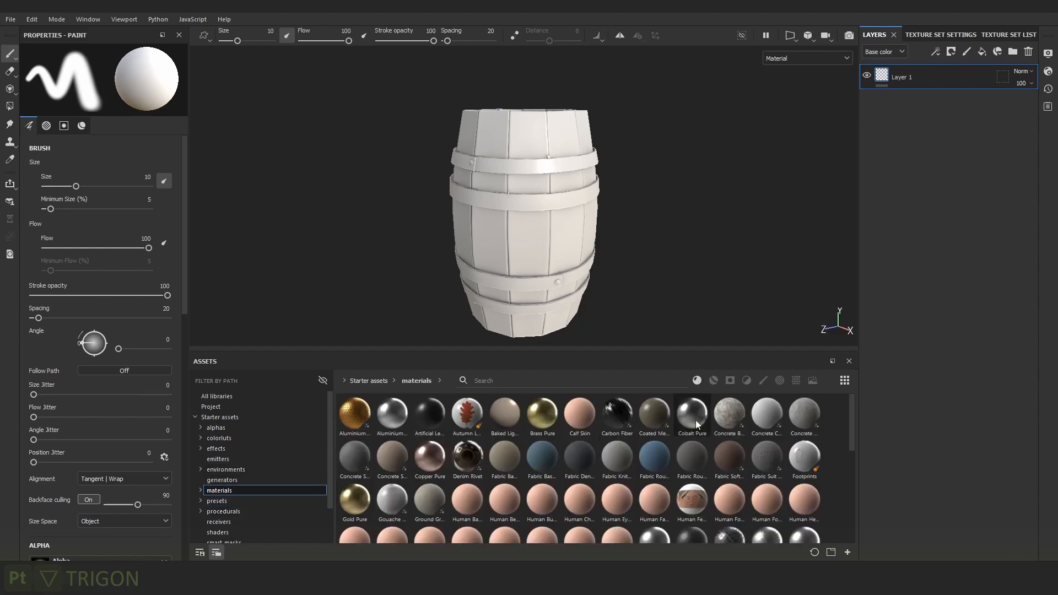
{"action": "left_click", "coordinate": [237, 448]}
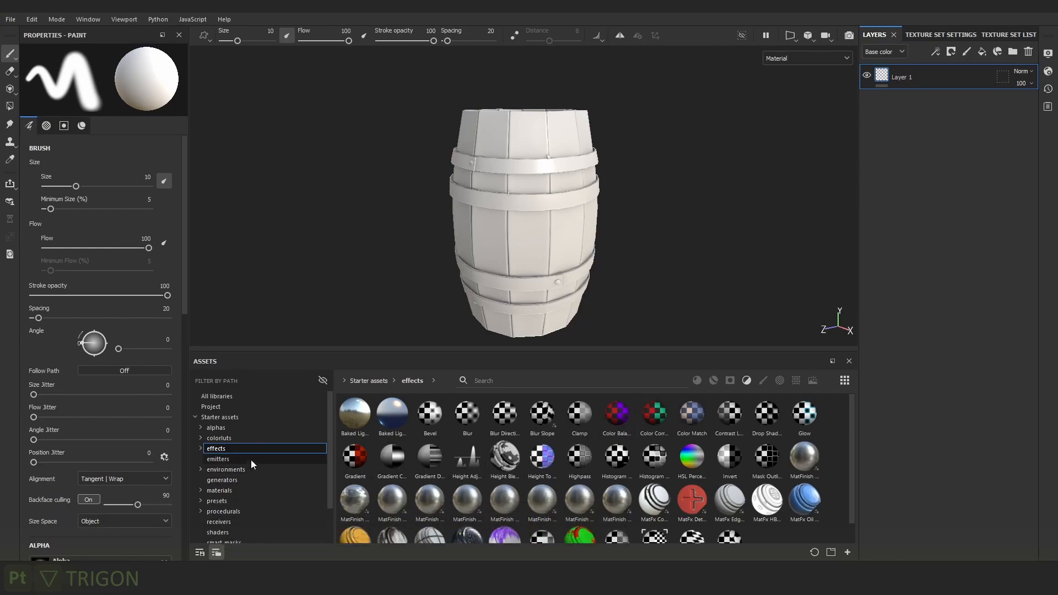
{"action": "left_click", "coordinate": [226, 489]}
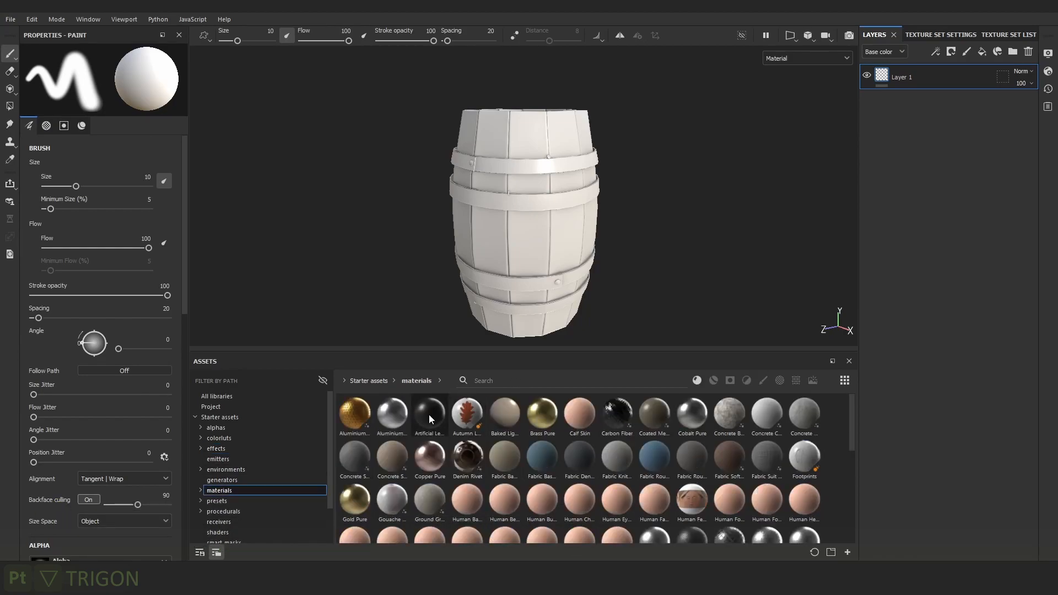
{"action": "scroll", "coordinate": [505, 422], "scroll_direction": "down", "scroll_amount": 5}
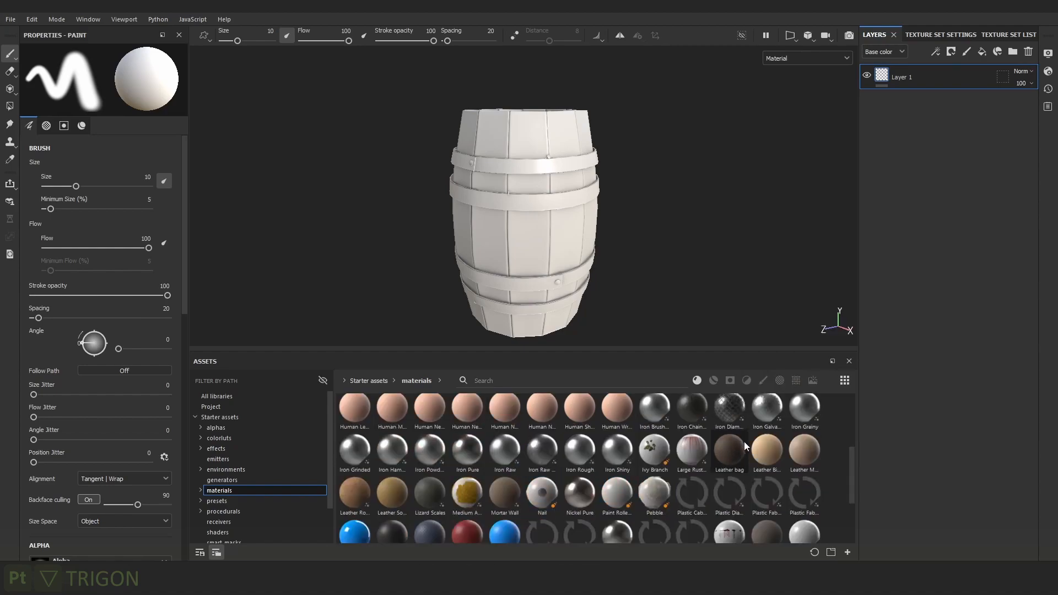
{"action": "scroll", "coordinate": [756, 465], "scroll_direction": "up", "scroll_amount": 5}
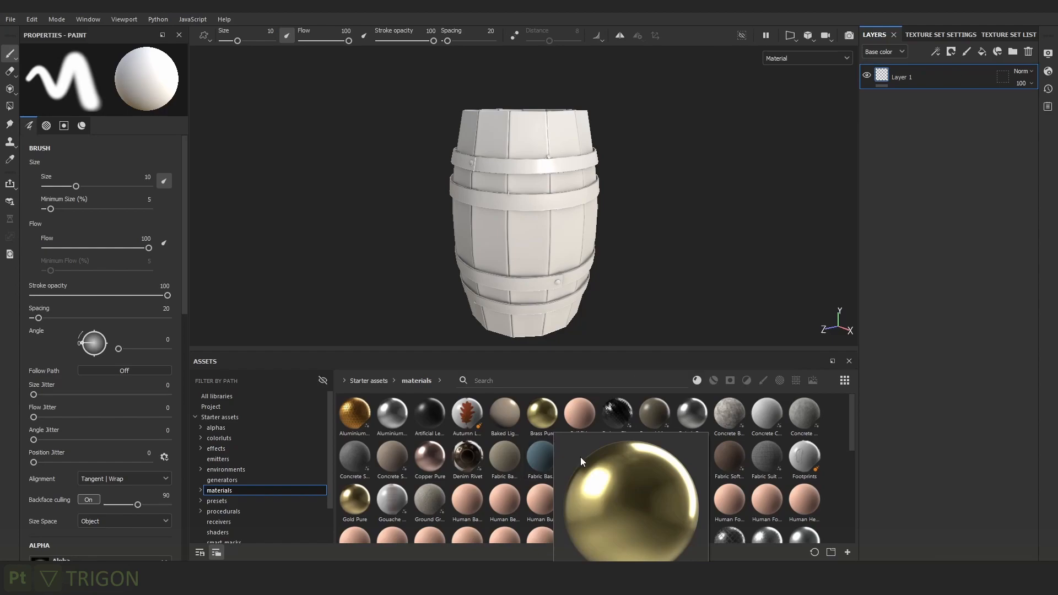
Add the Fabric Knitted Sweater material as a layer above Layer 1 and inspect it on the barrel.
{"action": "left_click_drag", "start_coordinate": [614, 459], "coordinate": [923, 66]}
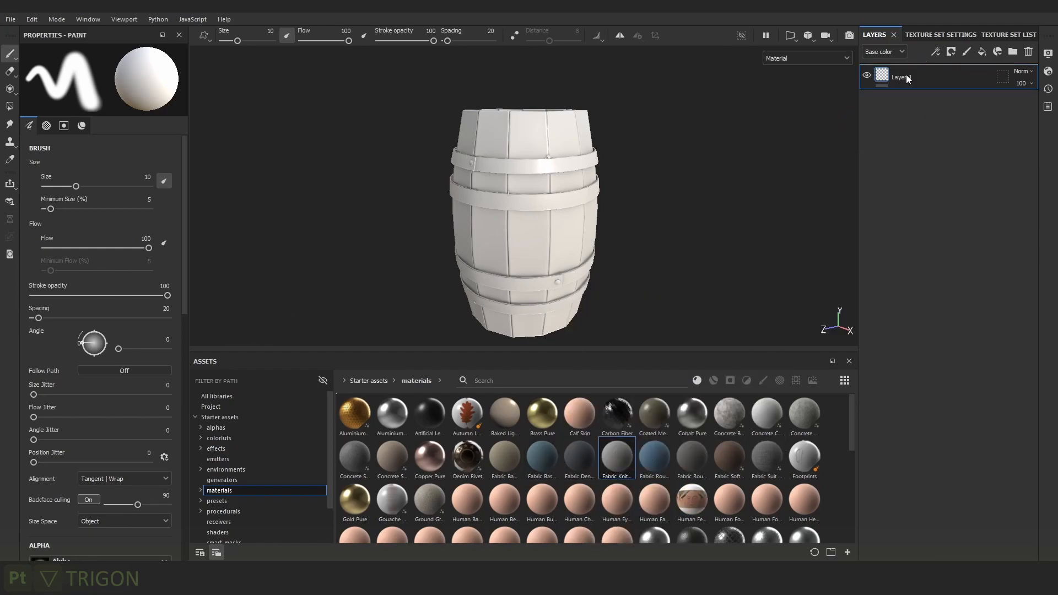
{"action": "right_click_drag", "start_coordinate": [470, 167], "coordinate": [633, 187], "text": "alt"}
{"action": "middle_click_drag", "start_coordinate": [632, 186], "coordinate": [600, 166], "text": "alt"}
{"action": "left_click_drag", "start_coordinate": [639, 178], "coordinate": [672, 175], "text": "alt"}
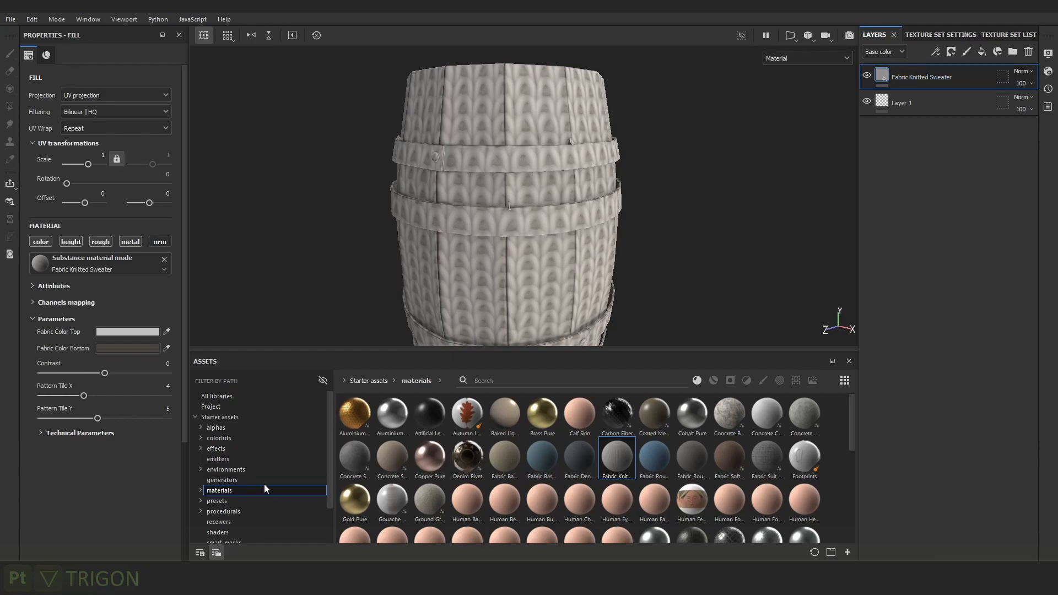
Search the starter smart-materials for "wood" and add Wood Ship Hull Nordic at the top of the layer stack.
{"action": "scroll", "coordinate": [794, 459], "scroll_direction": "down", "scroll_amount": 5}
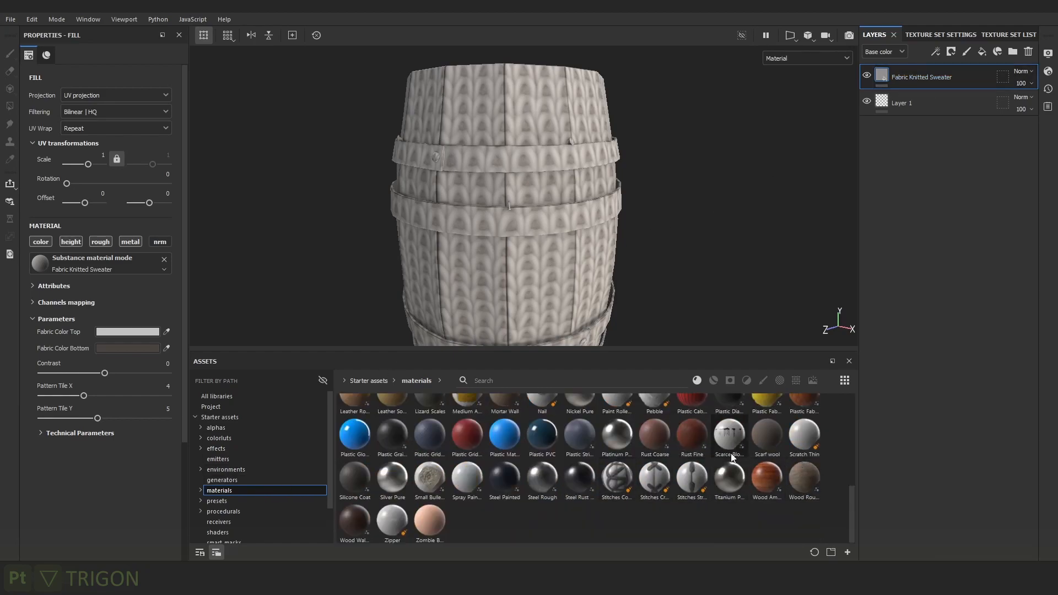
{"action": "scroll", "coordinate": [550, 451], "scroll_direction": "up", "scroll_amount": 5}
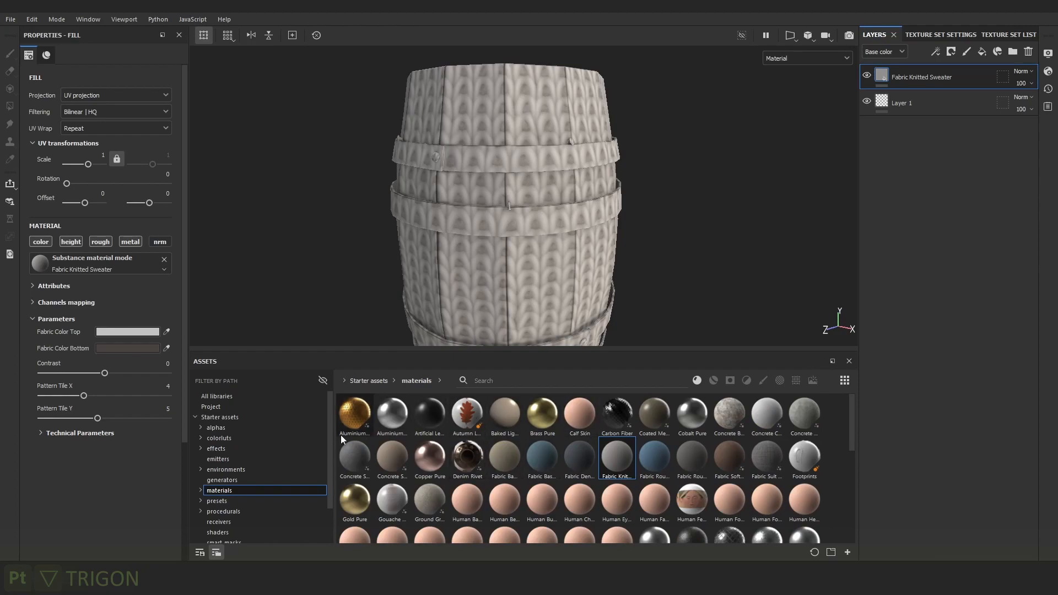
{"action": "scroll", "coordinate": [283, 464], "scroll_direction": "down", "scroll_amount": 1}
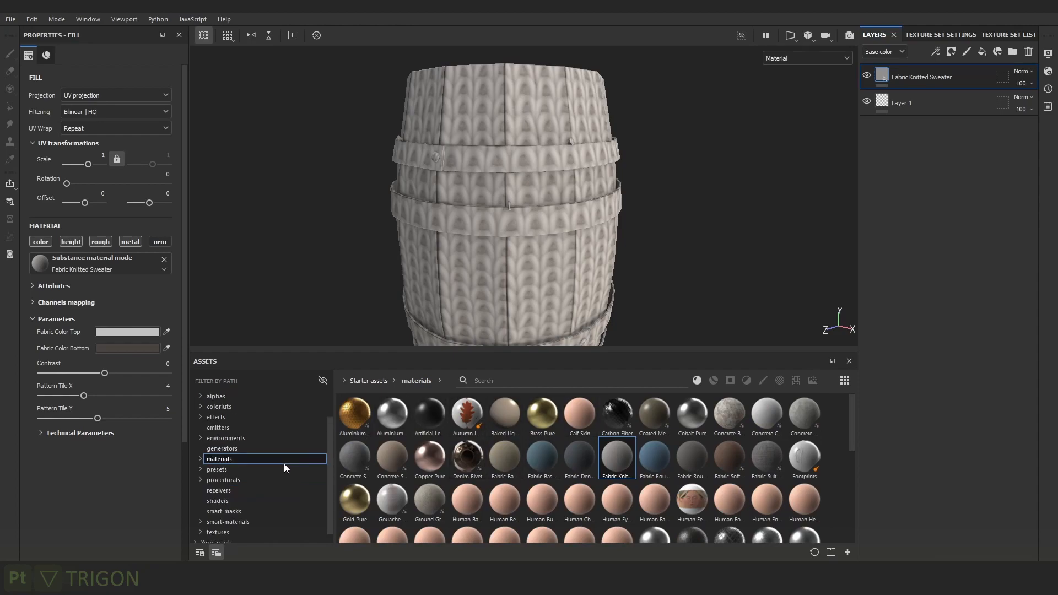
{"action": "left_click", "coordinate": [241, 522]}
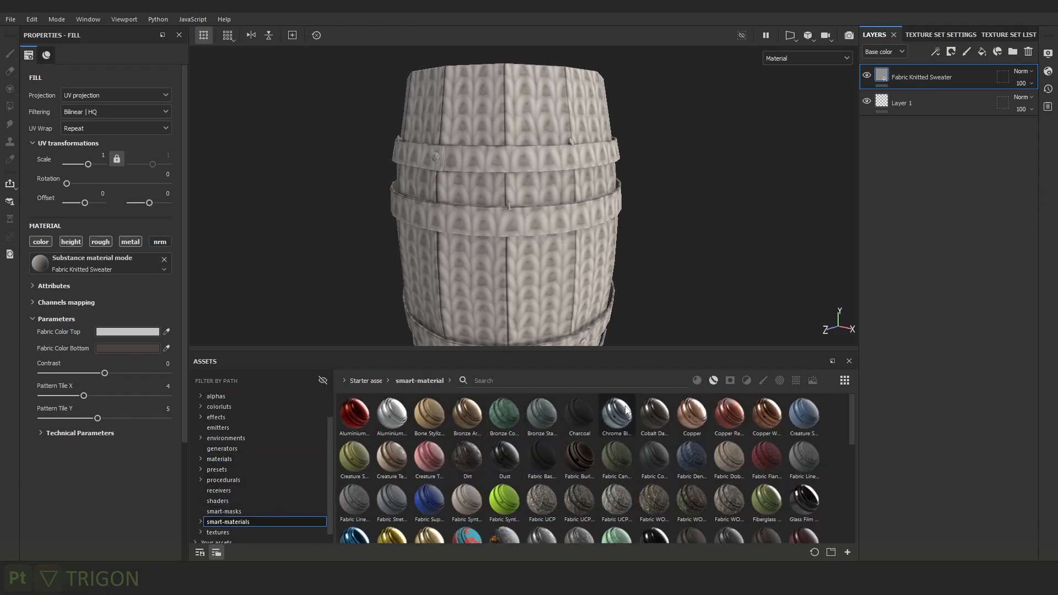
{"action": "left_click", "coordinate": [619, 379]}
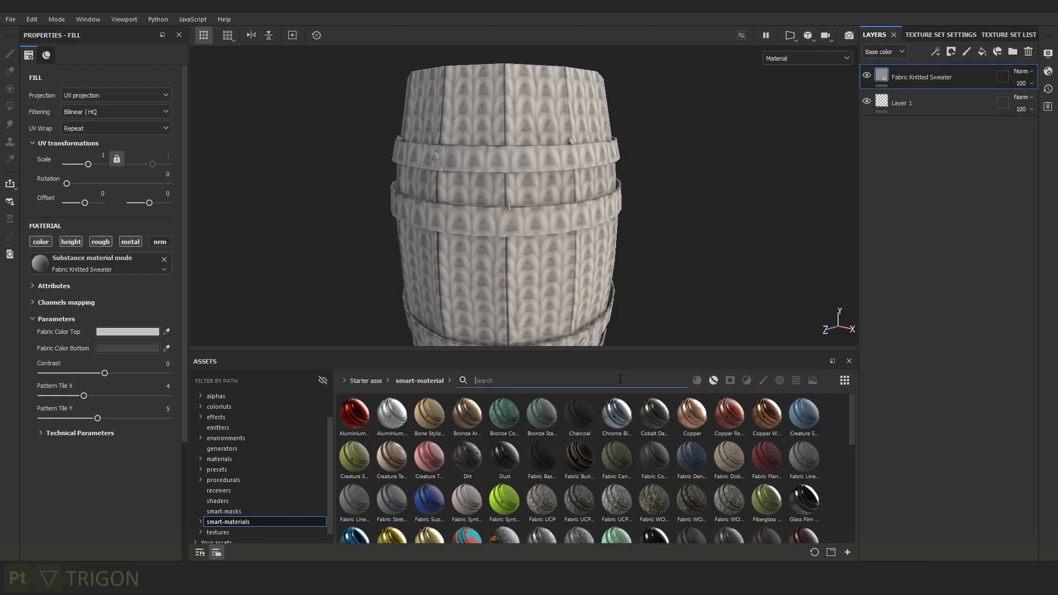
{"action": "type", "text": "wood"}
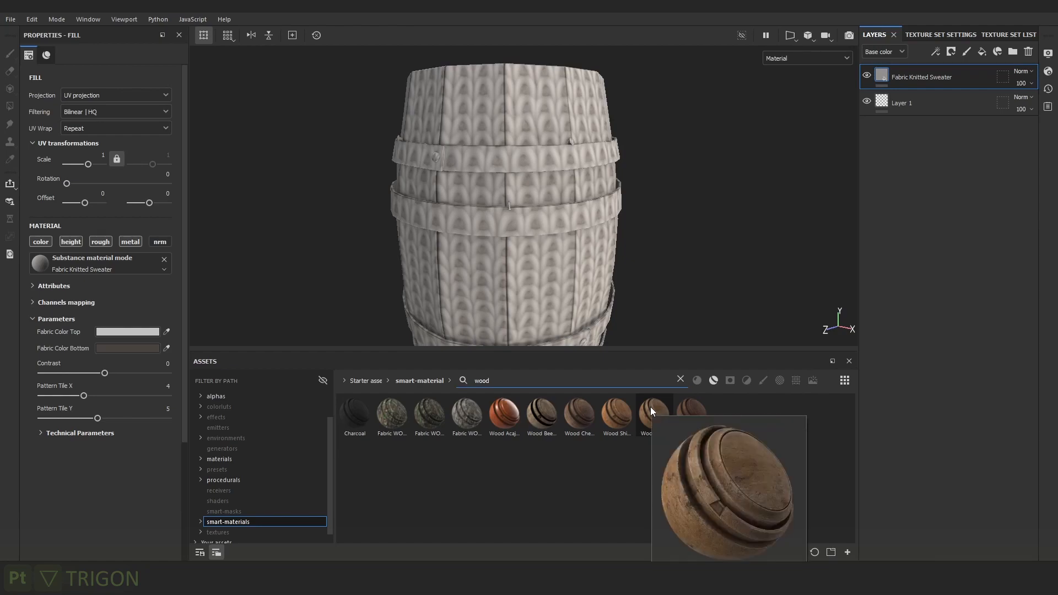
{"action": "left_click_drag", "start_coordinate": [627, 409], "coordinate": [949, 67]}
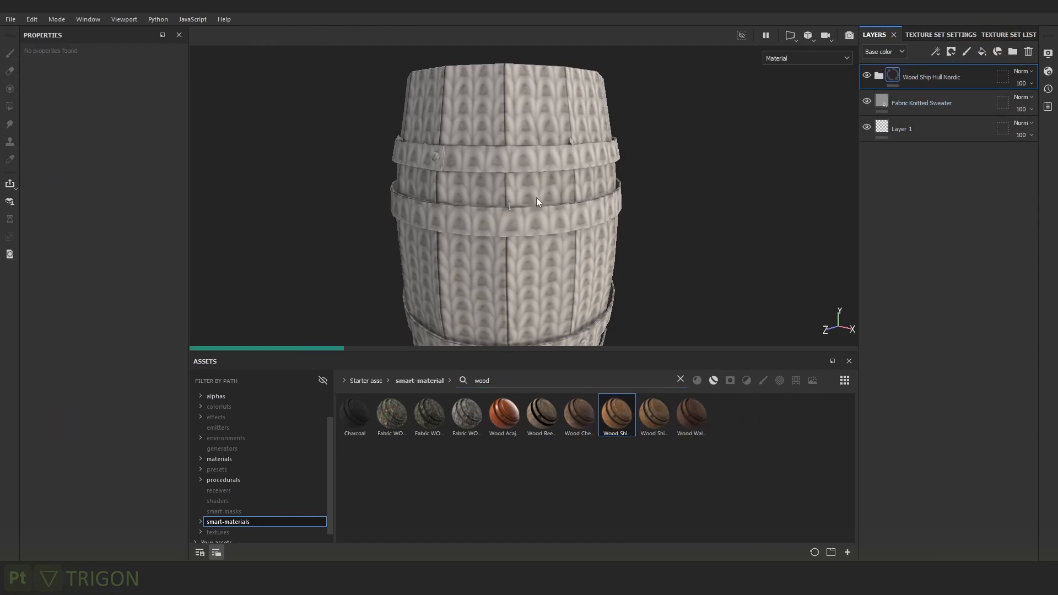
{"action": "scroll", "coordinate": [534, 199], "scroll_direction": "down", "scroll_amount": 4}
{"action": "middle_click_drag", "start_coordinate": [578, 191], "coordinate": [561, 179], "text": "alt"}
{"action": "scroll", "coordinate": [570, 194], "scroll_direction": "up", "scroll_amount": 1}
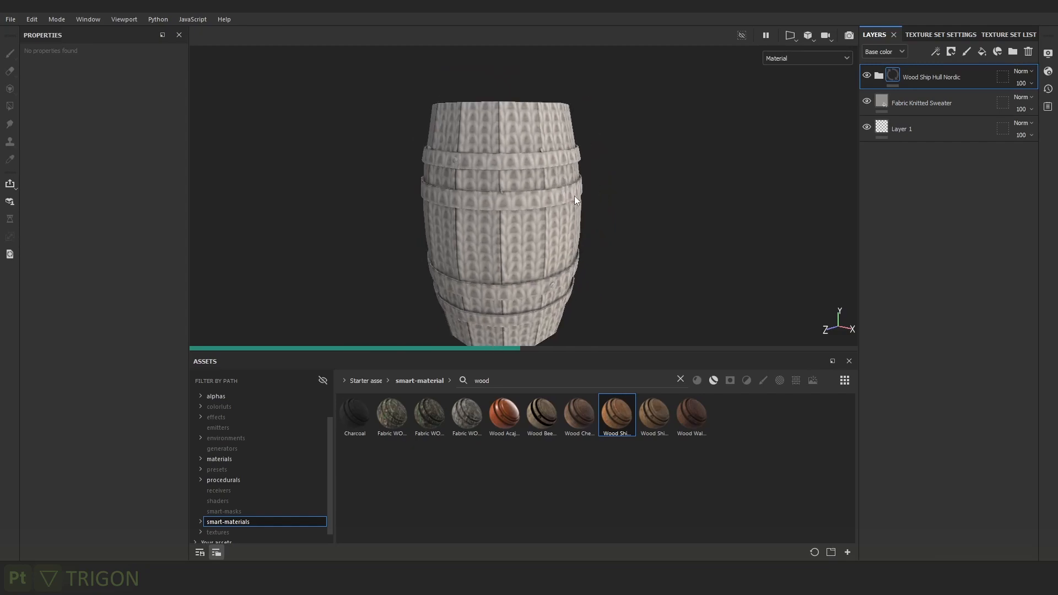
{"action": "left_click_drag", "start_coordinate": [581, 202], "coordinate": [547, 214], "text": "alt"}
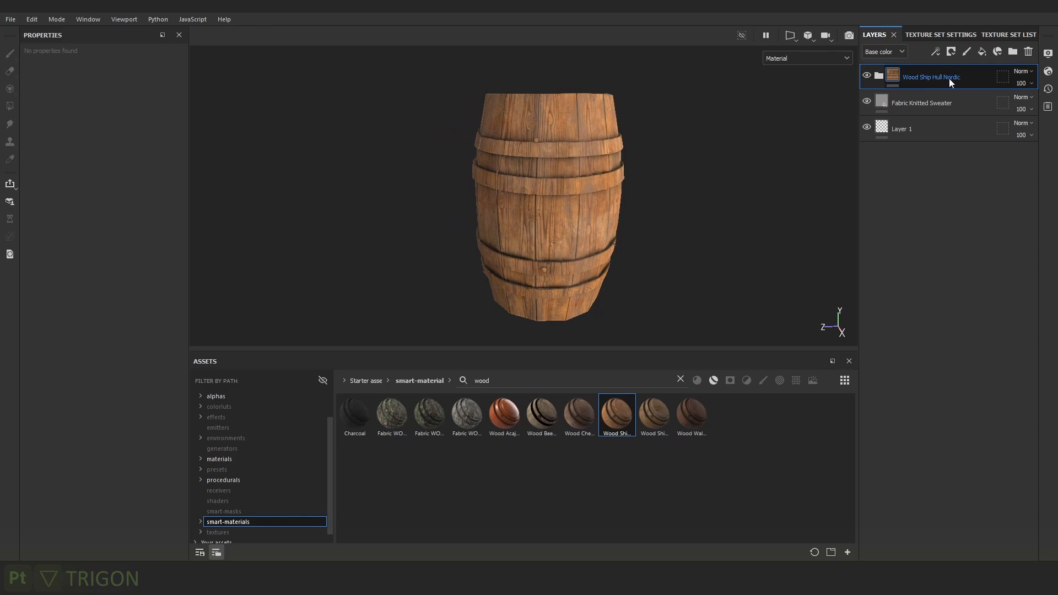
Expand the Wood Ship Hull Nordic folder, hide every sublayer above Wood Rough, and inspect Wood Rough alone on the barrel.
{"action": "left_click", "coordinate": [917, 97]}
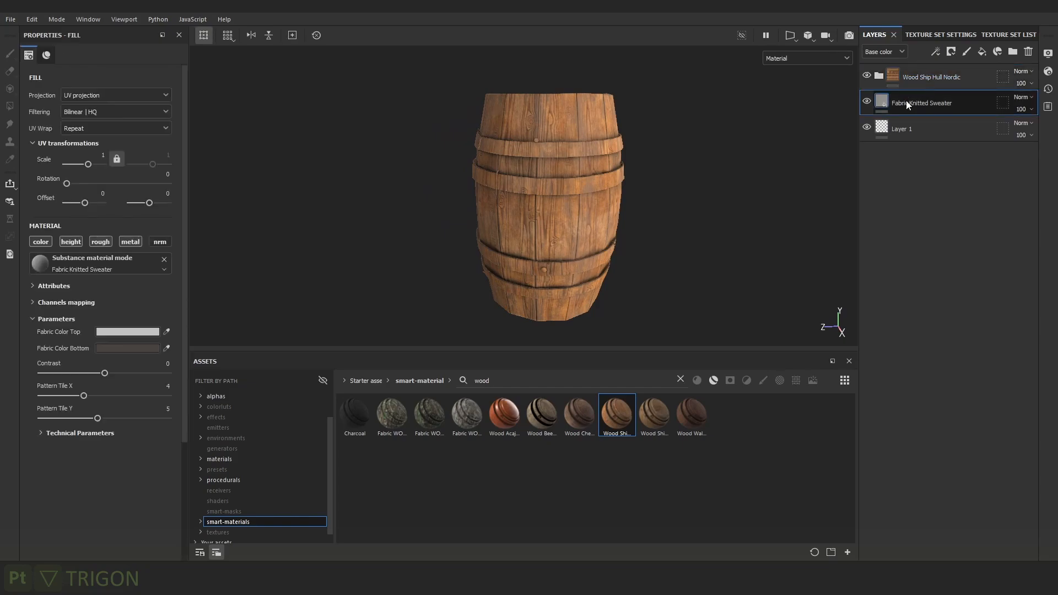
{"action": "left_click", "coordinate": [923, 76]}
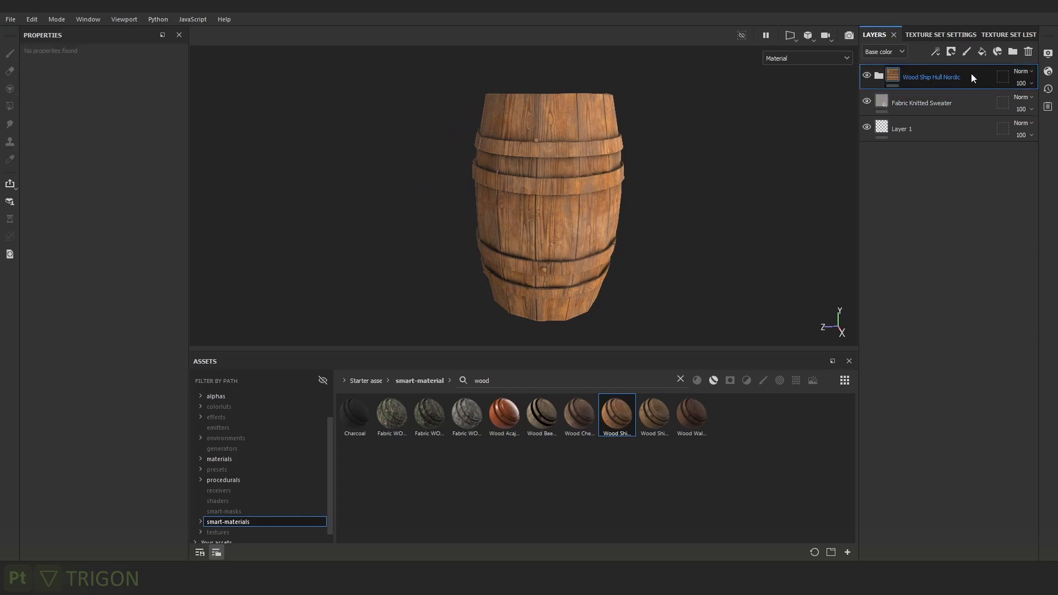
{"action": "left_click", "coordinate": [879, 76]}
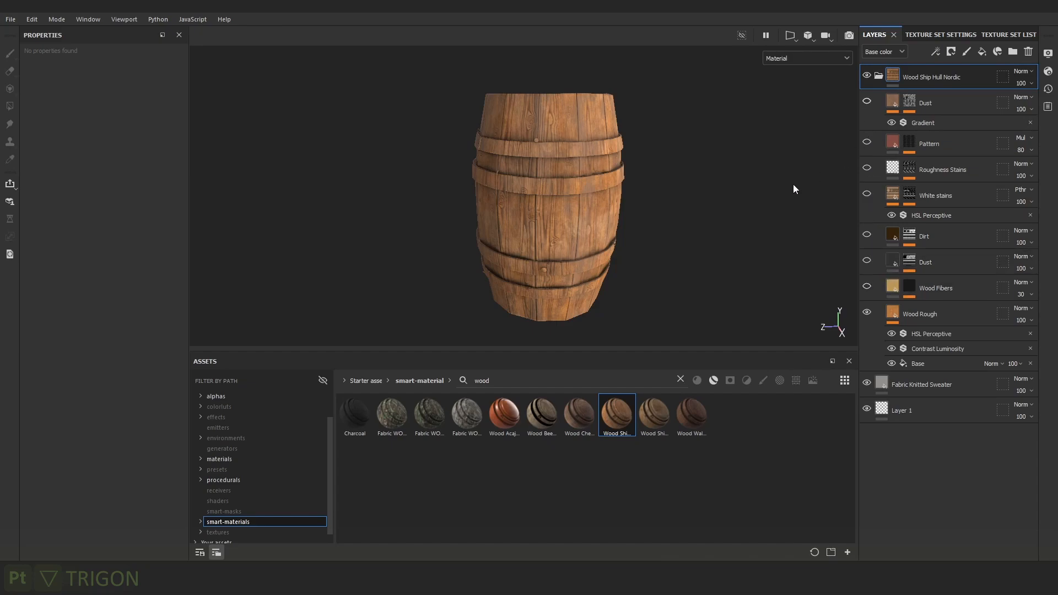
{"action": "middle_click_drag", "start_coordinate": [631, 184], "coordinate": [607, 172], "text": "alt"}
{"action": "right_click_drag", "start_coordinate": [606, 172], "coordinate": [646, 220], "text": "alt"}
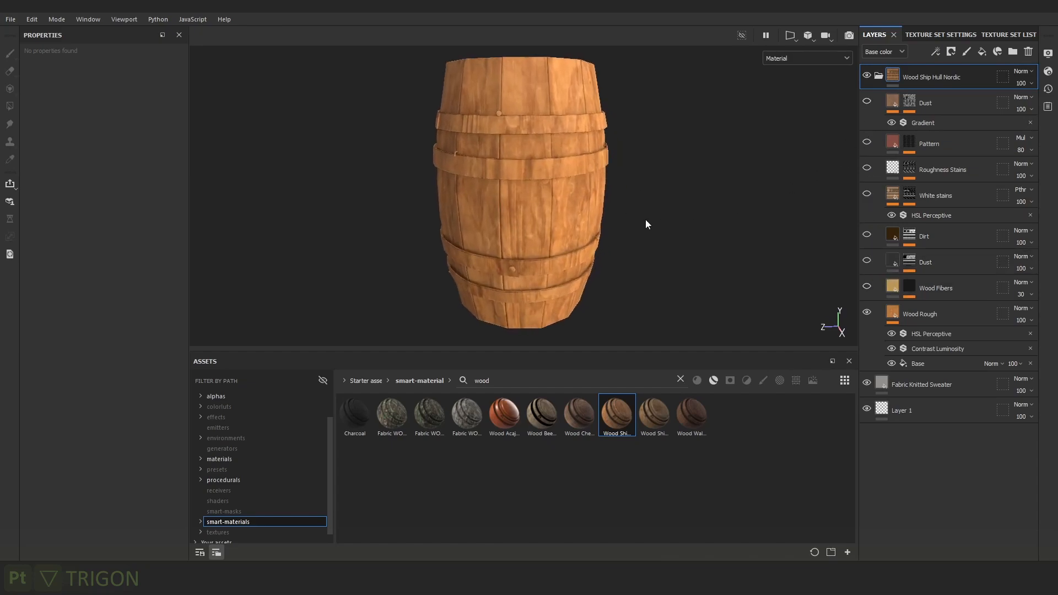
{"action": "left_click", "coordinate": [935, 313]}
{"action": "right_click_drag", "start_coordinate": [453, 210], "coordinate": [516, 223], "text": "alt"}
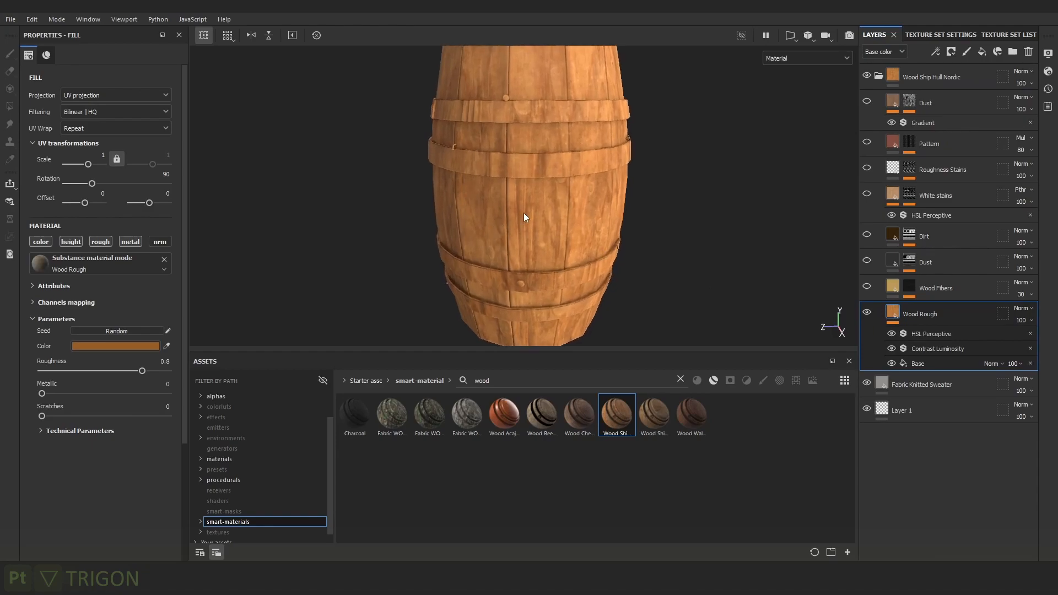
{"action": "middle_click_drag", "start_coordinate": [598, 121], "coordinate": [605, 226], "text": "alt"}
{"action": "left_click_drag", "start_coordinate": [606, 226], "coordinate": [627, 203], "text": "alt"}
{"action": "middle_click_drag", "start_coordinate": [598, 225], "coordinate": [646, 154], "text": "alt"}
{"action": "right_click_drag", "start_coordinate": [661, 184], "coordinate": [692, 188], "text": "shift"}
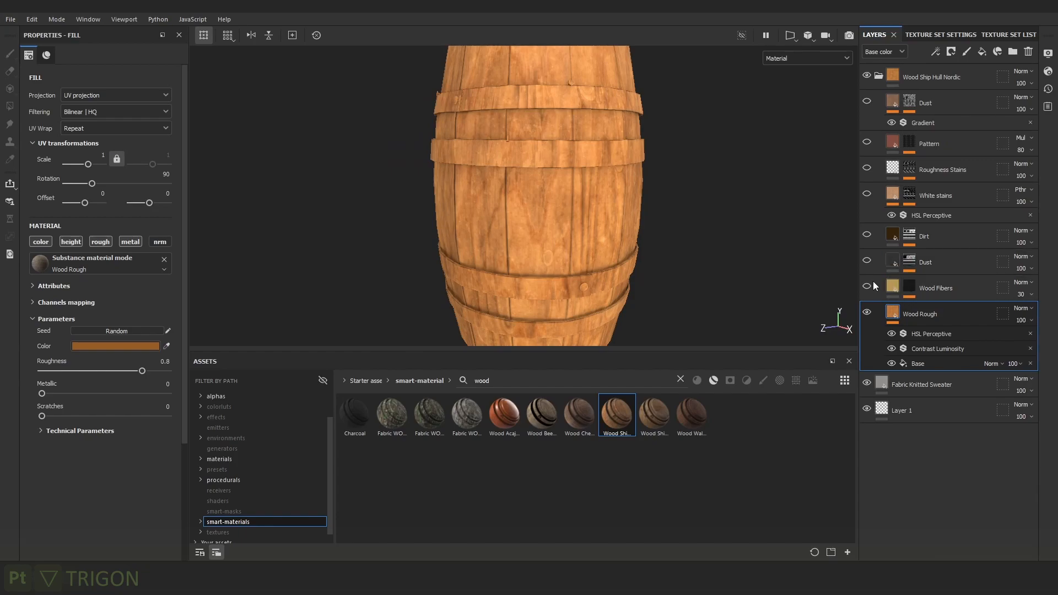
Show all hidden sublayers of the Wood Ship Hull Nordic folder again and view the complete material on the barrel.
{"action": "left_click", "coordinate": [866, 260]}
{"action": "left_click", "coordinate": [866, 194]}
{"action": "left_click", "coordinate": [866, 168]}
{"action": "left_click", "coordinate": [866, 143]}
{"action": "scroll", "coordinate": [681, 142], "scroll_direction": "down", "scroll_amount": 5}
{"action": "middle_click_drag", "start_coordinate": [681, 142], "coordinate": [669, 158], "text": "alt"}
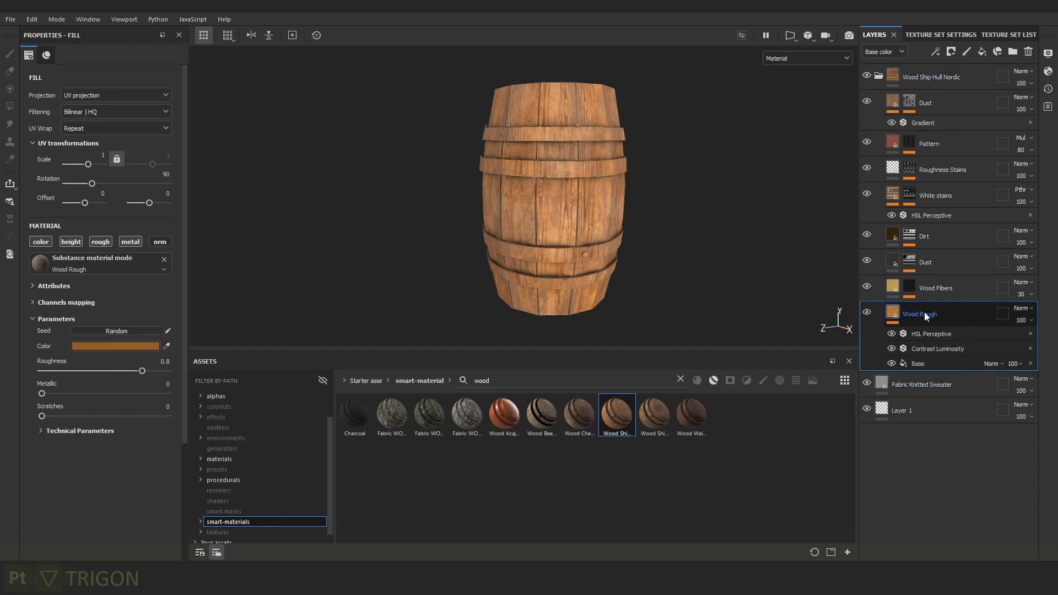
{"action": "left_click_drag", "start_coordinate": [694, 284], "coordinate": [672, 259], "text": "alt"}
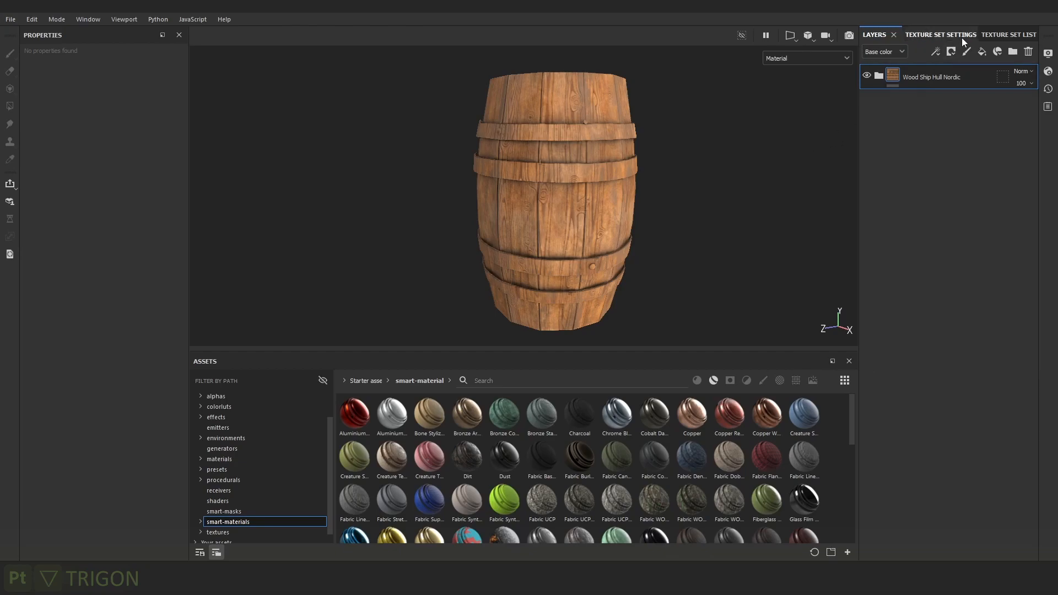
Add a fill layer above the Wood Ship Hull Nordic folder and inspect the wood relief around the barrel.
{"action": "left_click", "coordinate": [983, 53]}
{"action": "scroll", "coordinate": [682, 198], "scroll_direction": "up", "scroll_amount": 2}
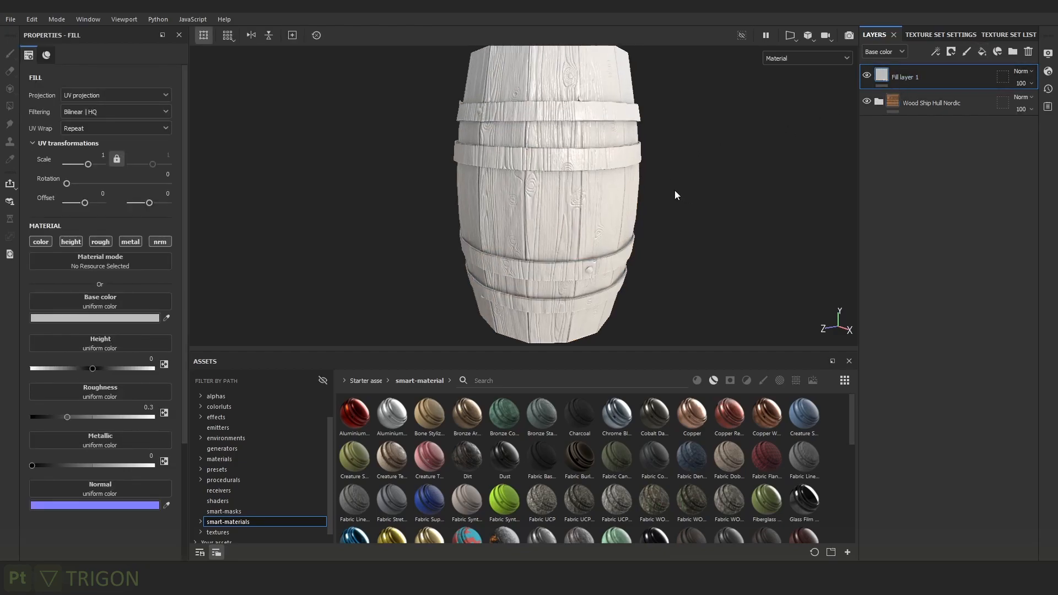
{"action": "left_click_drag", "start_coordinate": [663, 198], "coordinate": [517, 172], "text": "alt"}
{"action": "right_click_drag", "start_coordinate": [517, 172], "coordinate": [562, 175], "text": "shift"}
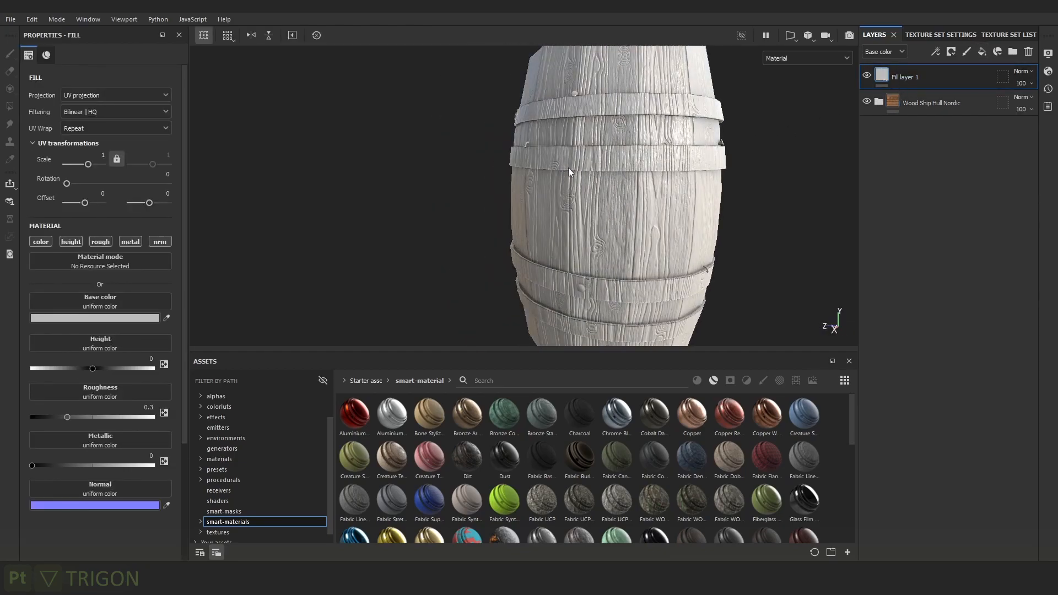
{"action": "left_click_drag", "start_coordinate": [691, 219], "coordinate": [744, 229], "text": "alt"}
{"action": "right_click_drag", "start_coordinate": [682, 226], "coordinate": [649, 183], "text": "alt"}
{"action": "middle_click_drag", "start_coordinate": [648, 183], "coordinate": [602, 175], "text": "alt"}
{"action": "right_click_drag", "start_coordinate": [602, 175], "coordinate": [633, 201], "text": "alt"}
Hide Fill layer 1 and view the wood material on the whole barrel.
{"action": "left_click", "coordinate": [866, 77]}
{"action": "right_click_drag", "start_coordinate": [502, 132], "coordinate": [656, 171], "text": "alt"}
{"action": "middle_click_drag", "start_coordinate": [711, 188], "coordinate": [683, 165], "text": "alt"}
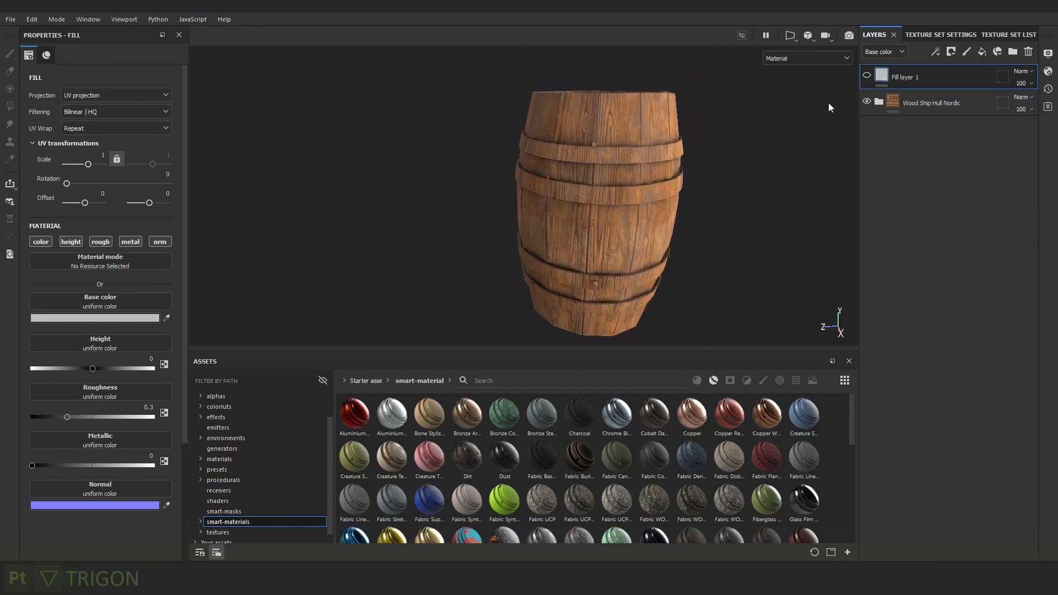
Show Fill layer 1 and set its base color to dark brown 321F12 and its roughness to 0.7301.
{"action": "left_click", "coordinate": [867, 75]}
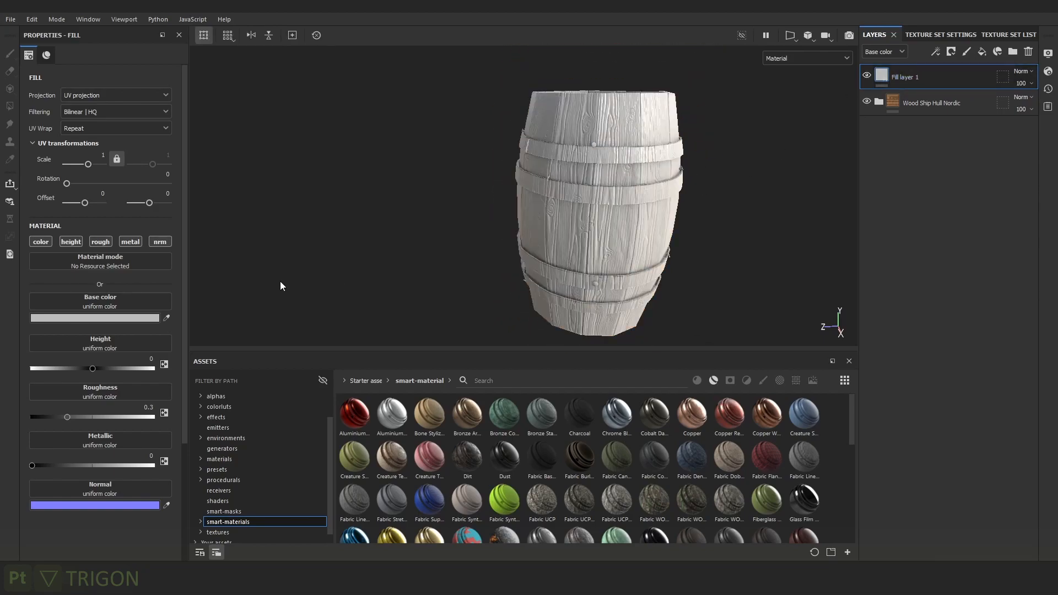
{"action": "left_click", "coordinate": [133, 319]}
{"action": "left_click_drag", "start_coordinate": [274, 419], "coordinate": [221, 398]}
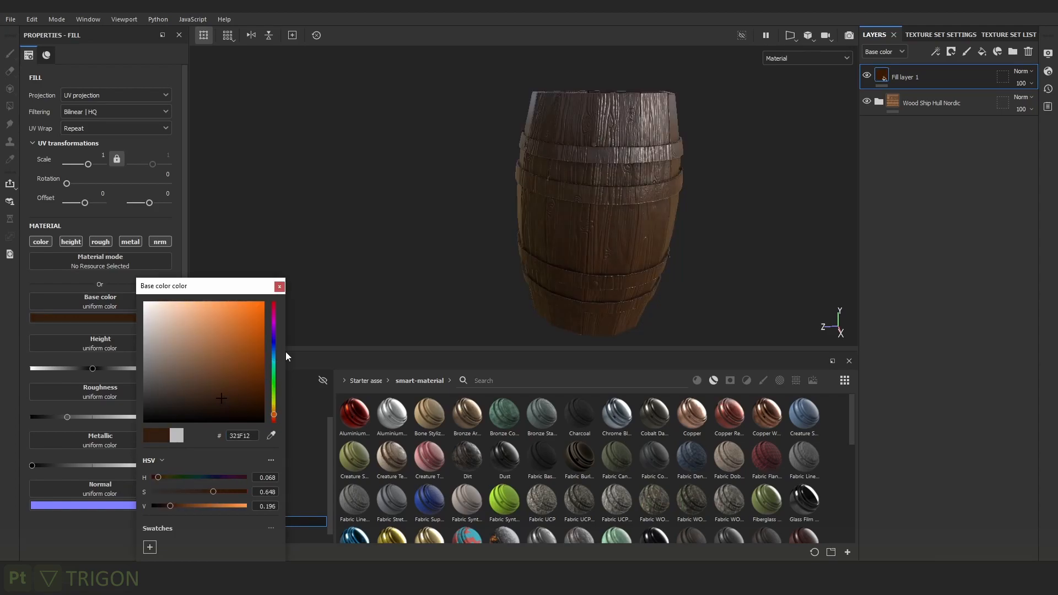
{"action": "middle_click_drag", "start_coordinate": [511, 231], "coordinate": [425, 241], "text": "alt"}
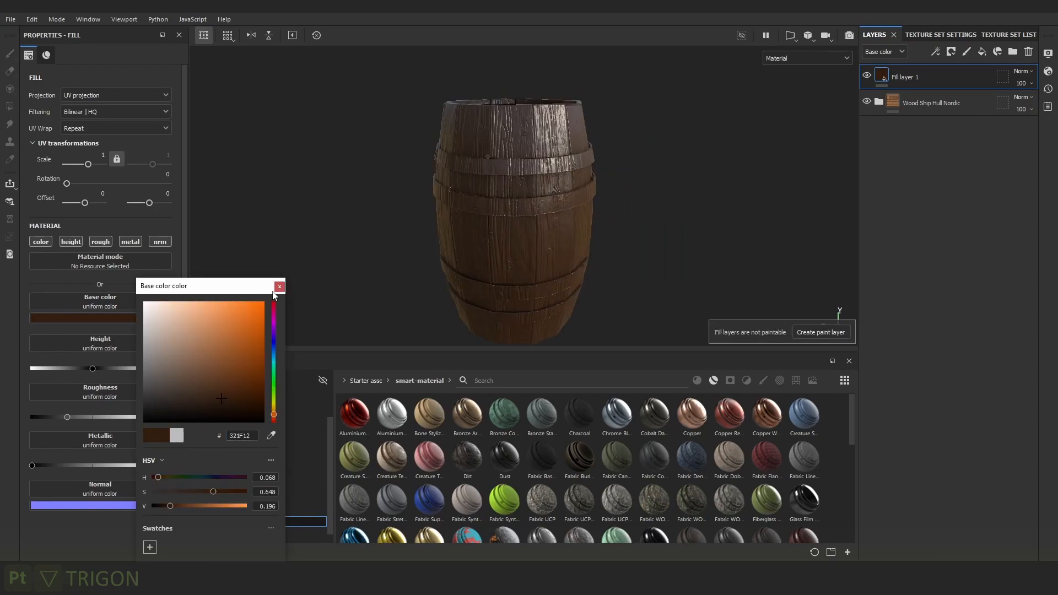
{"action": "left_click", "coordinate": [280, 287]}
{"action": "left_click_drag", "start_coordinate": [133, 418], "coordinate": [121, 418]}
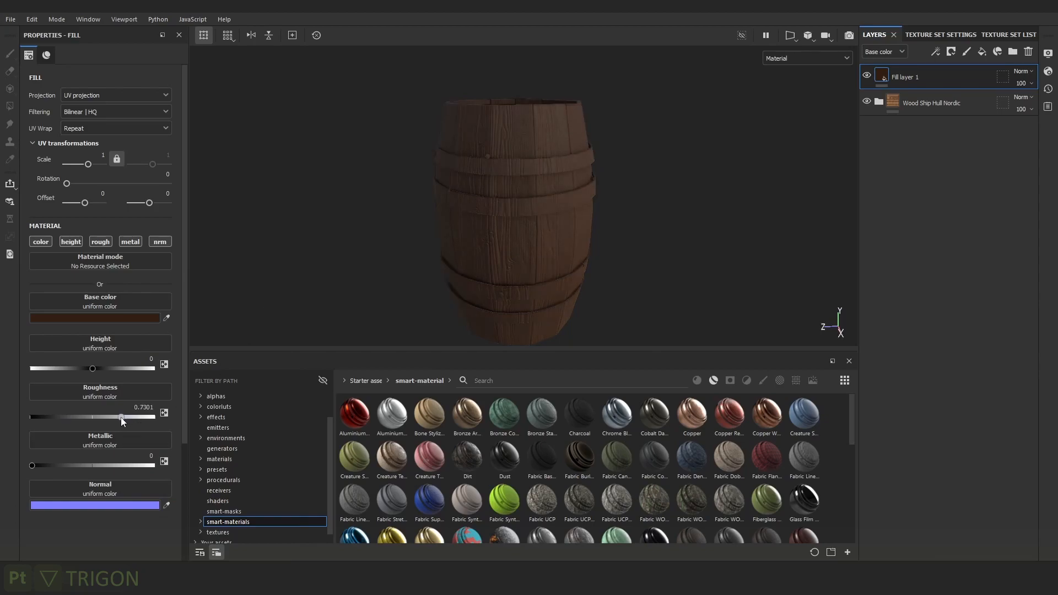
Set Fill layer 1's base color to the lighter brown 634A38 and rename the layer base.
{"action": "left_click", "coordinate": [114, 317]}
{"action": "left_click", "coordinate": [177, 375]}
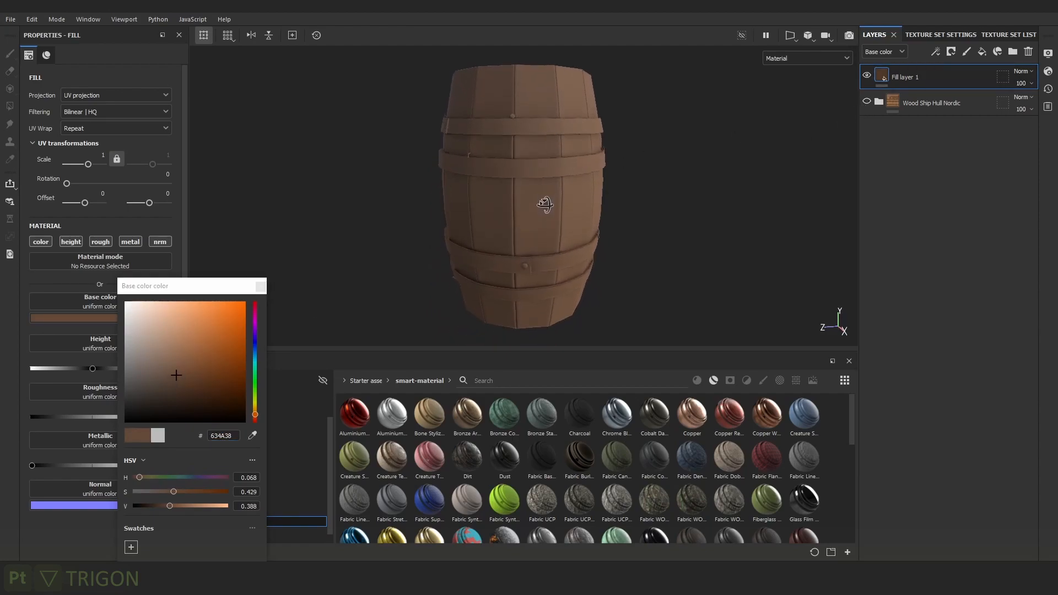
{"action": "double_click", "coordinate": [914, 77]}
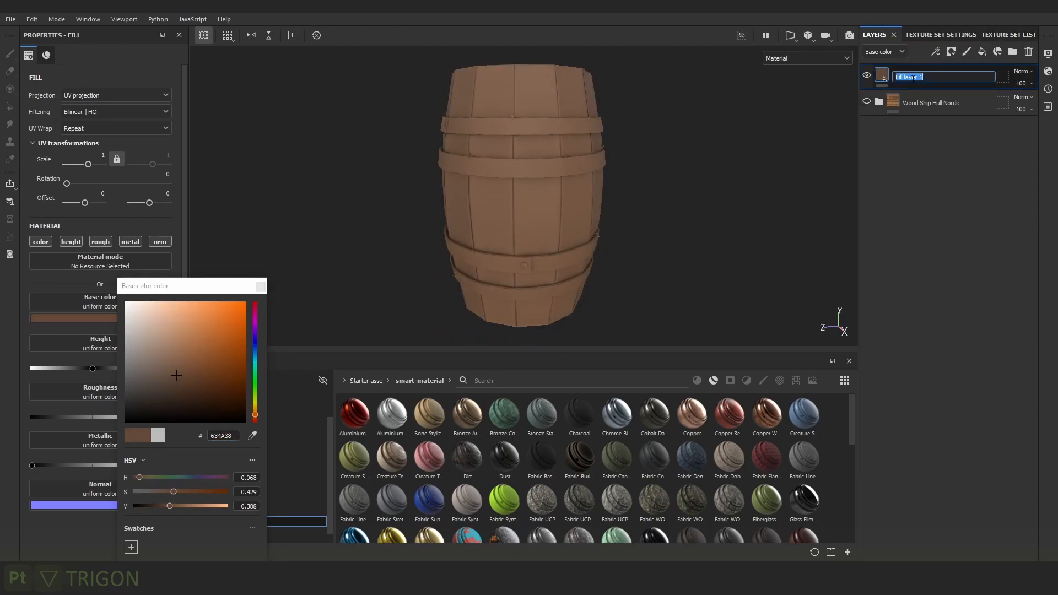
{"action": "type", "text": "base"}
{"action": "key", "text": "Return"}
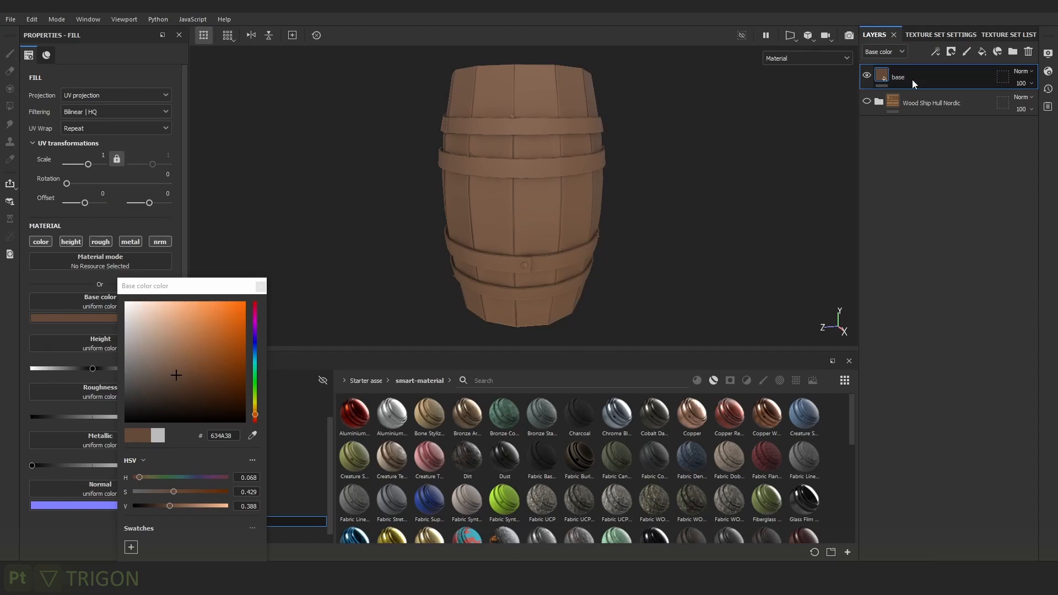
Group the base layer into a new folder named wood_material.
{"action": "key", "text": "ctrl+g"}
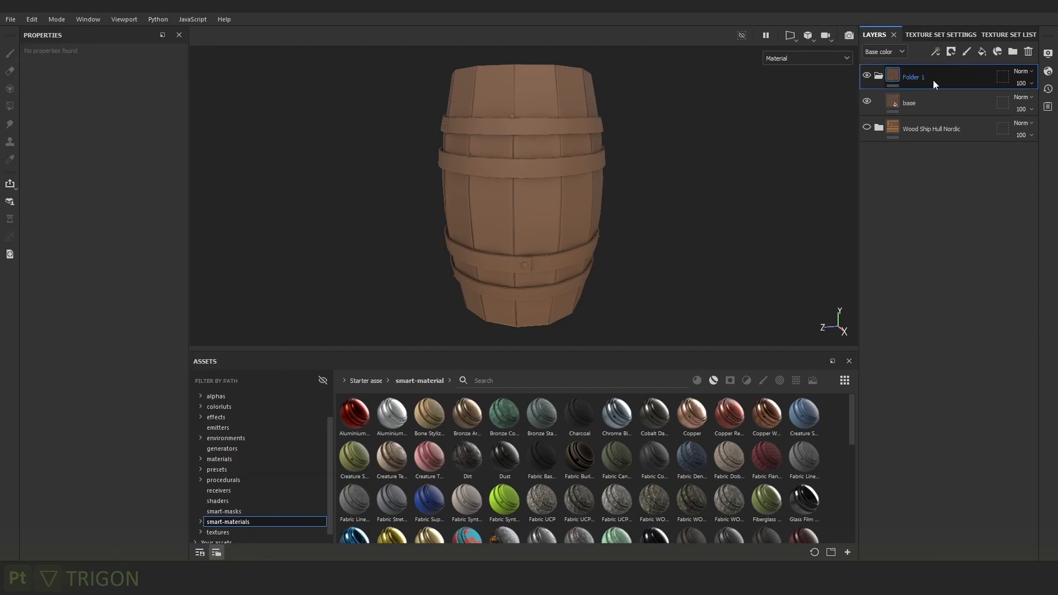
{"action": "double_click", "coordinate": [918, 77]}
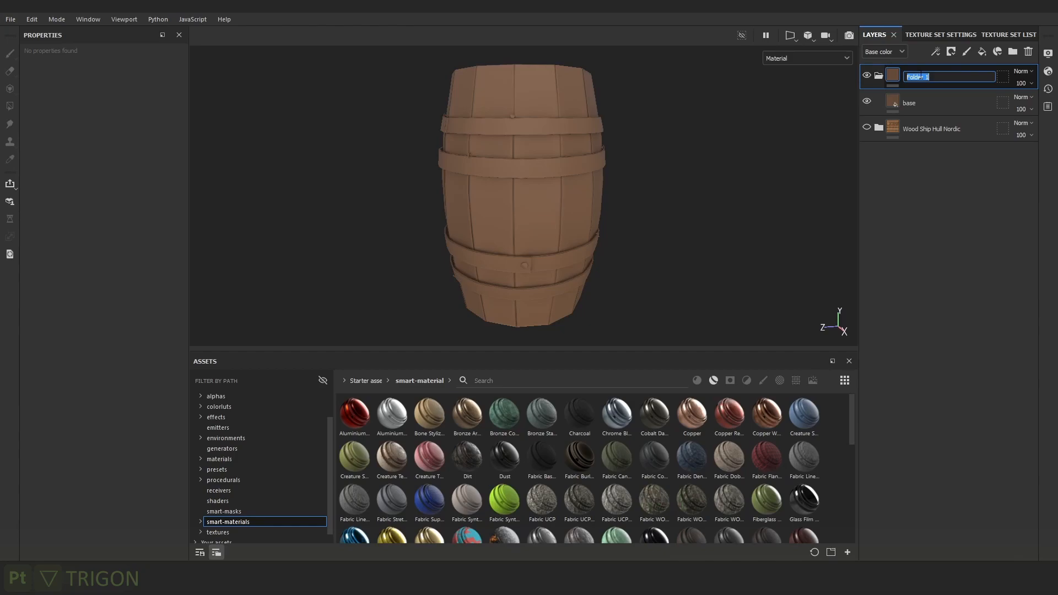
{"action": "type", "text": "w"}
{"action": "key", "text": "Return"}
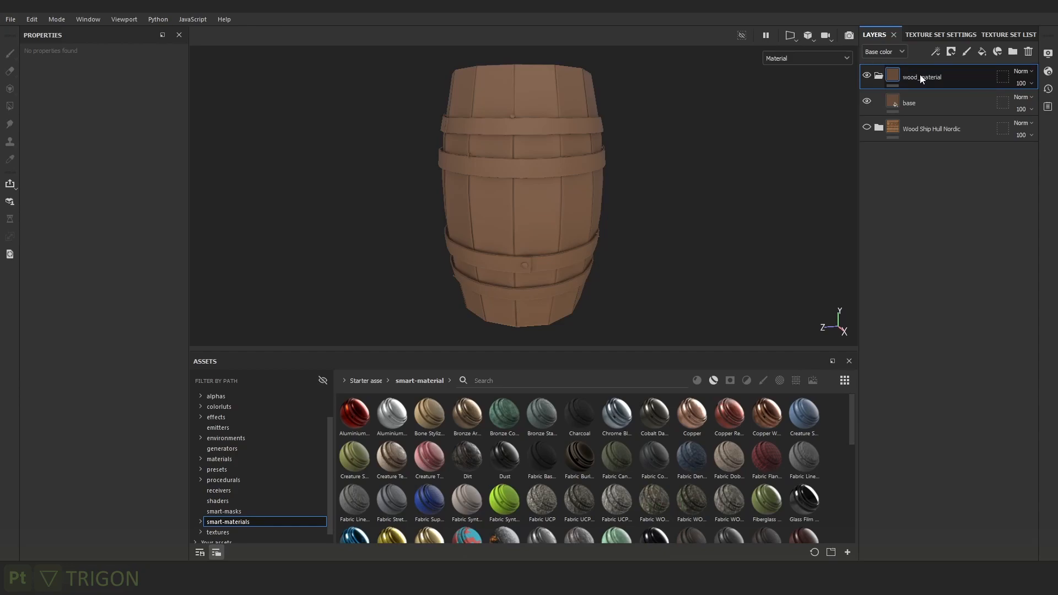
Hide the wood_material folder, show Wood Ship Hull Nordic, and display only the Base color channel in the viewport.
{"action": "left_click", "coordinate": [925, 99]}
{"action": "right_click_drag", "start_coordinate": [689, 149], "coordinate": [625, 122], "text": "alt"}
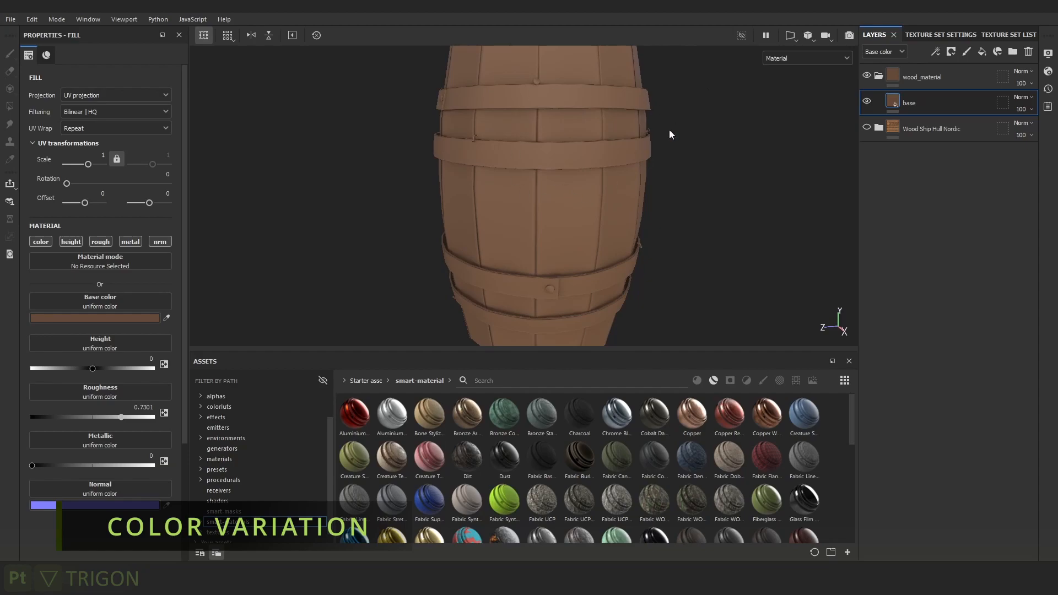
{"action": "left_click", "coordinate": [866, 101]}
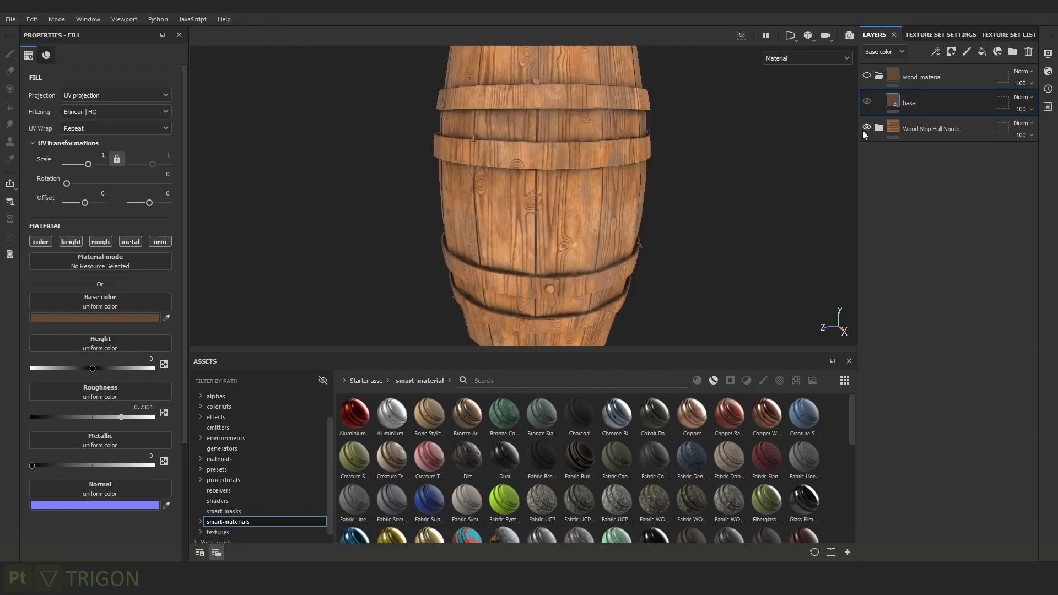
{"action": "key", "text": "c"}
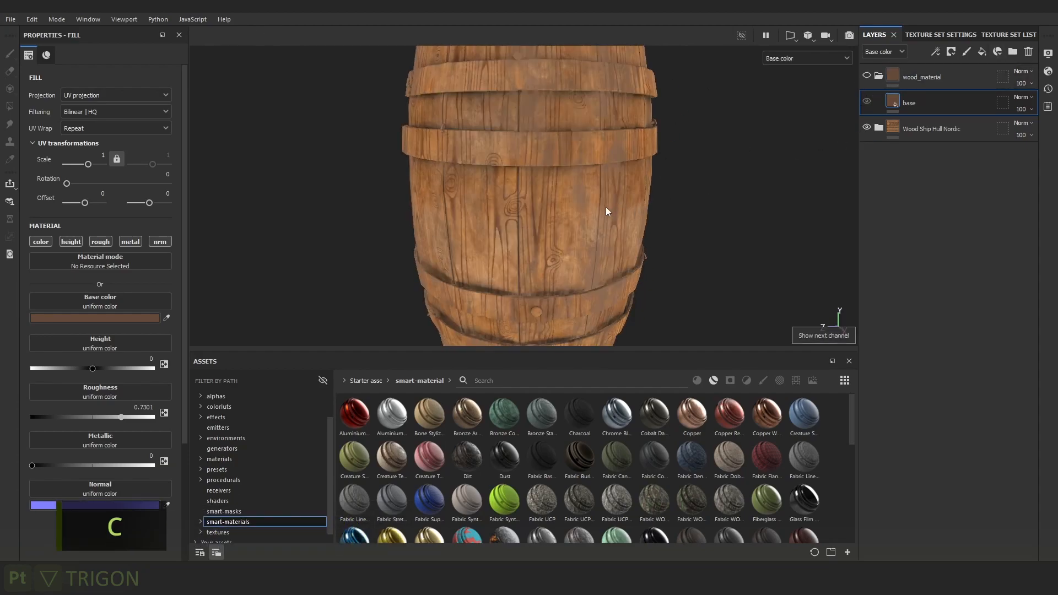
{"action": "left_click", "coordinate": [825, 60]}
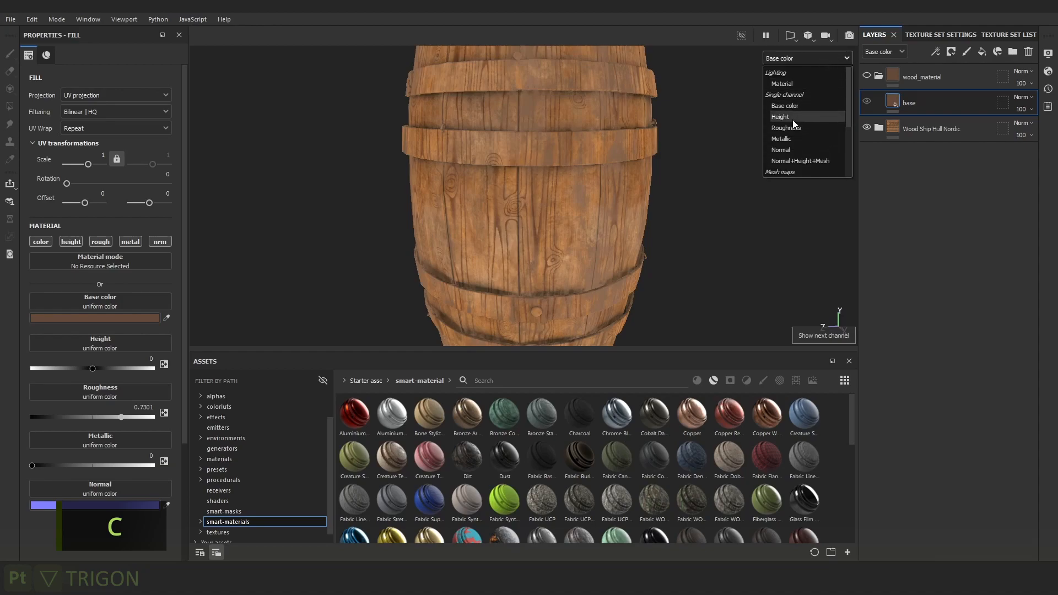
{"action": "left_click", "coordinate": [798, 108]}
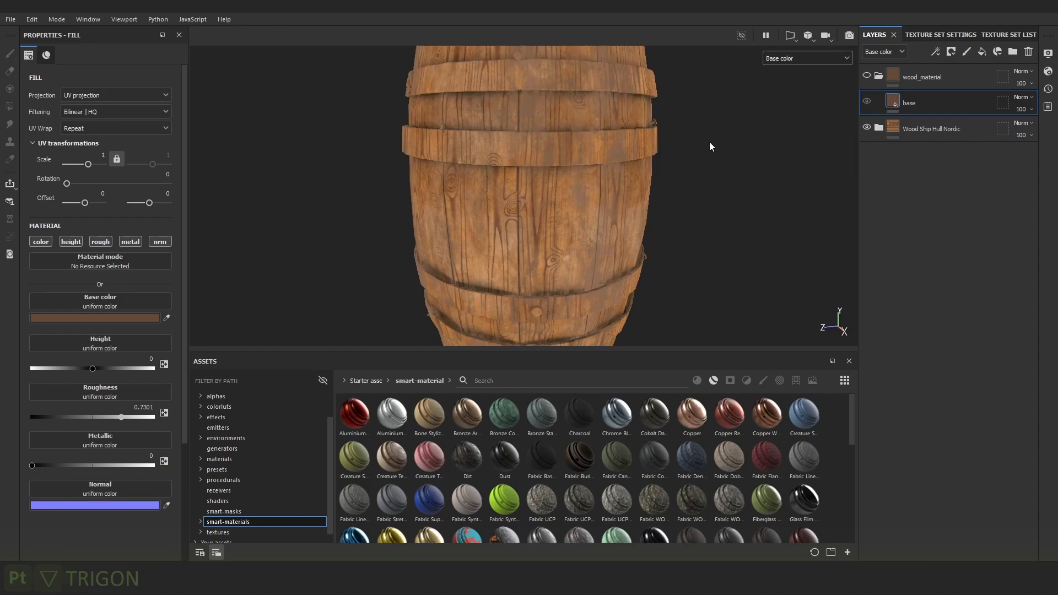
Examine the color variation of the Wood Ship Hull Nordic planks and hoops up close, then on the whole barrel.
{"action": "scroll", "coordinate": [707, 276], "scroll_direction": "up", "scroll_amount": 3}
{"action": "left_click_drag", "start_coordinate": [707, 275], "coordinate": [394, 223], "text": "alt"}
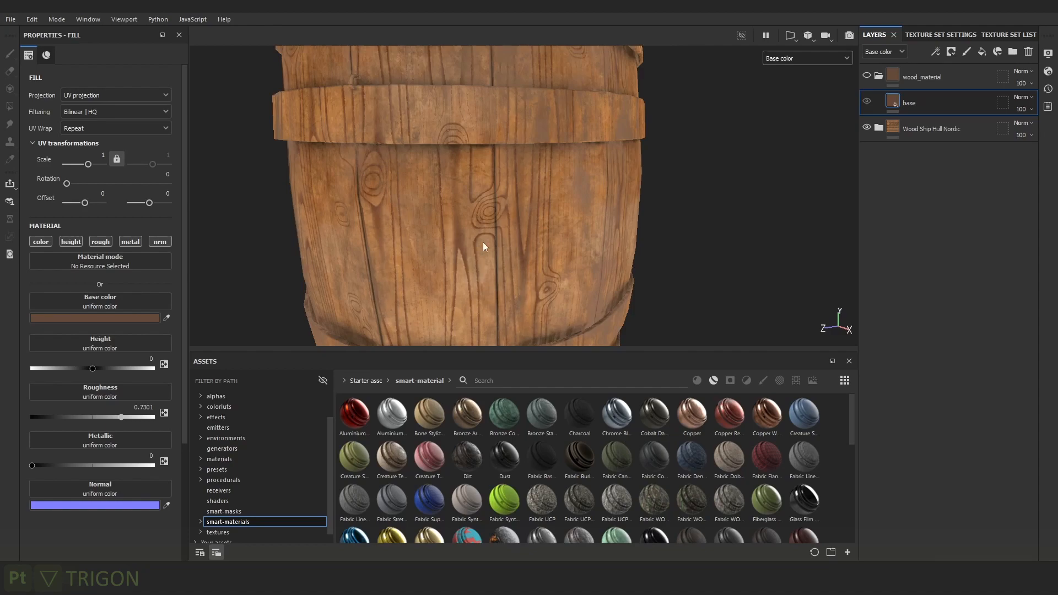
{"action": "middle_click_drag", "start_coordinate": [460, 280], "coordinate": [549, 151], "text": "alt"}
{"action": "scroll", "coordinate": [494, 167], "scroll_direction": "up", "scroll_amount": 3}
{"action": "left_click_drag", "start_coordinate": [494, 168], "coordinate": [497, 239], "text": "alt"}
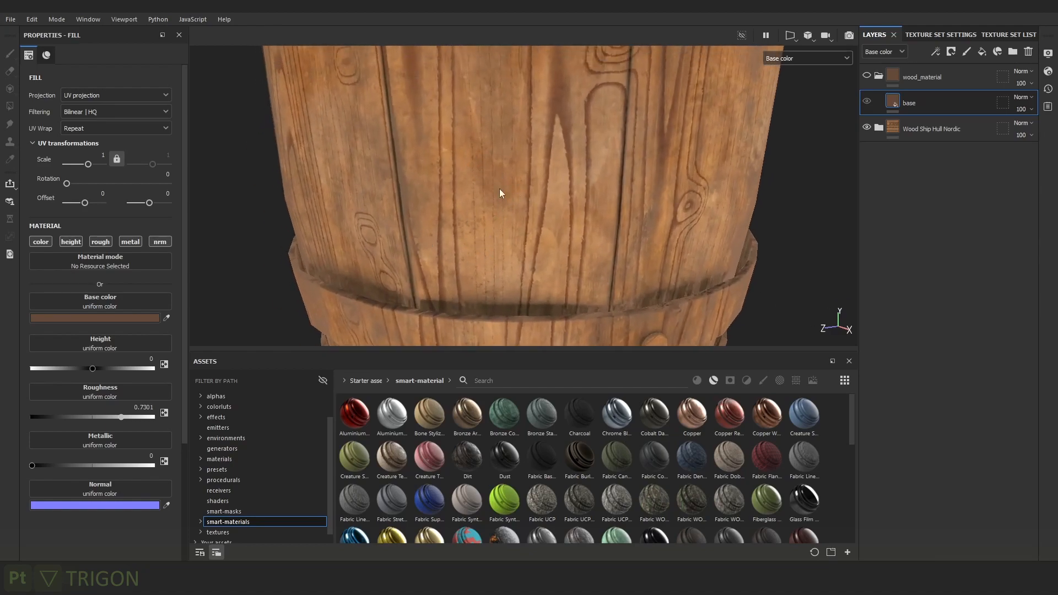
{"action": "scroll", "coordinate": [484, 189], "scroll_direction": "down", "scroll_amount": 5}
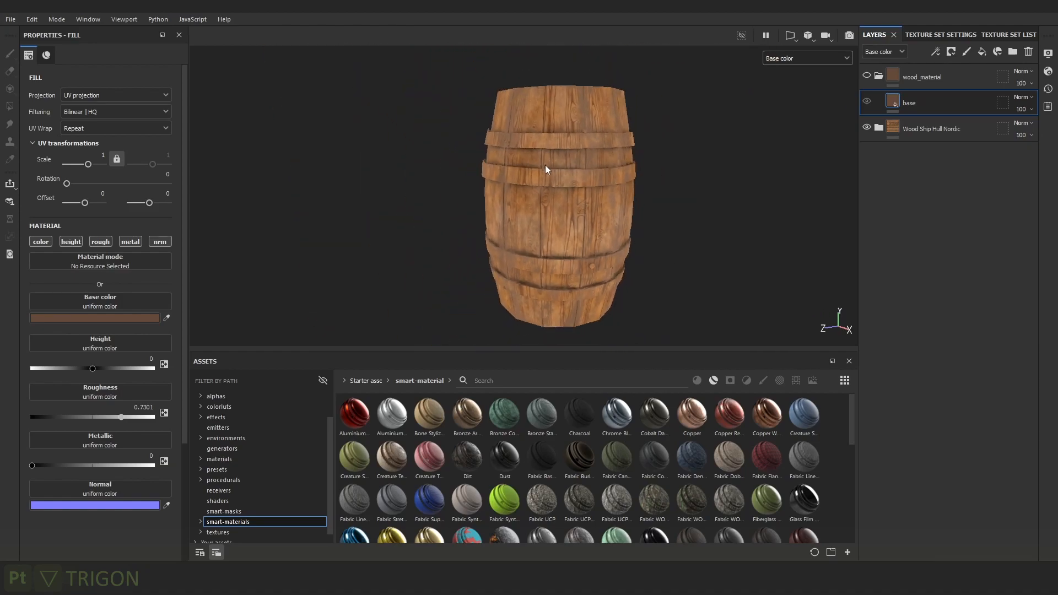
Return the viewport to Material view, hide Wood Ship Hull Nordic, and show the wood_material folder with its base layer.
{"action": "key", "text": "m"}
{"action": "left_click", "coordinate": [866, 100]}
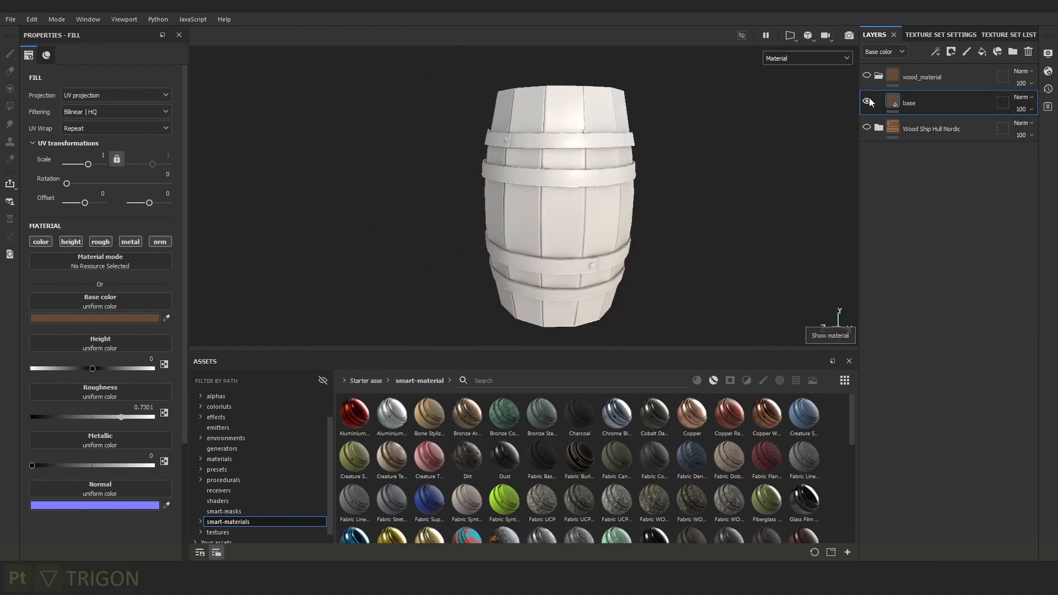
{"action": "scroll", "coordinate": [573, 154], "scroll_direction": "up", "scroll_amount": 2}
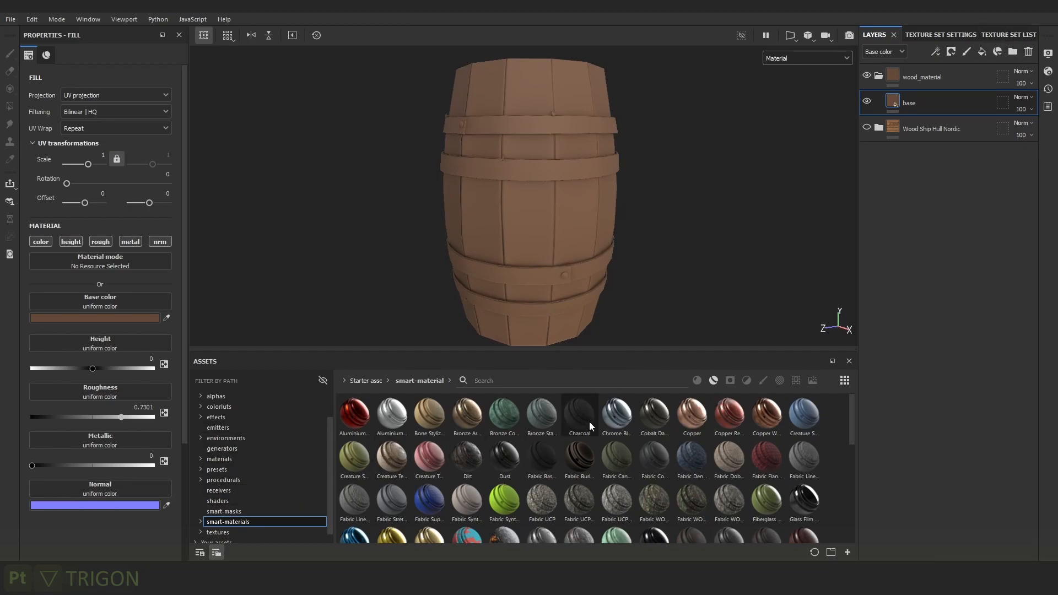
Find the HSL Perceptive filter among the filter assets and add it above the base layer in the wood_material folder.
{"action": "scroll", "coordinate": [237, 442], "scroll_direction": "up", "scroll_amount": 1}
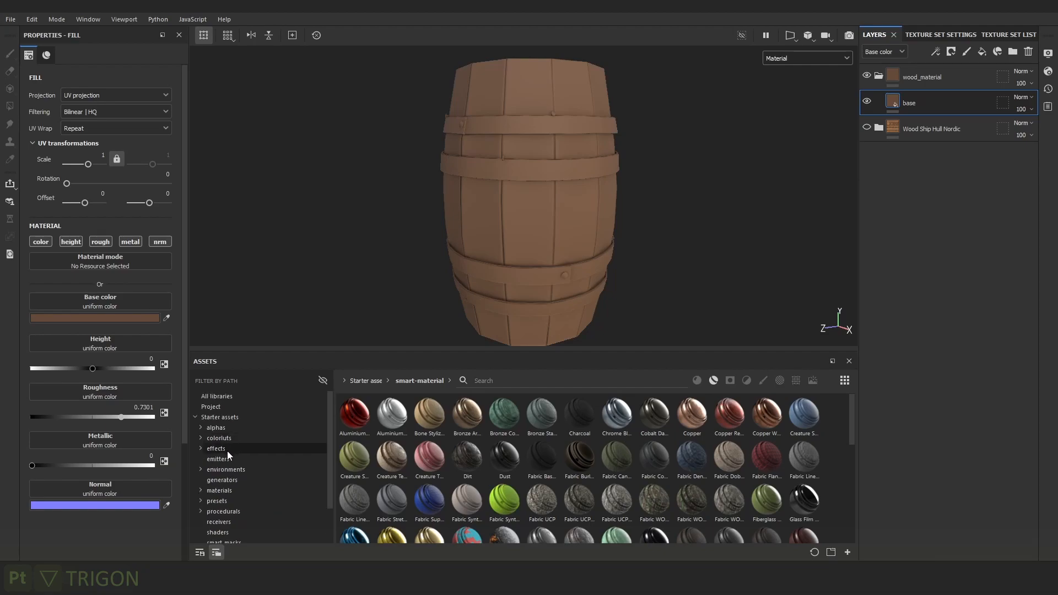
{"action": "scroll", "coordinate": [227, 452], "scroll_direction": "down", "scroll_amount": 1}
{"action": "scroll", "coordinate": [226, 476], "scroll_direction": "up", "scroll_amount": 1}
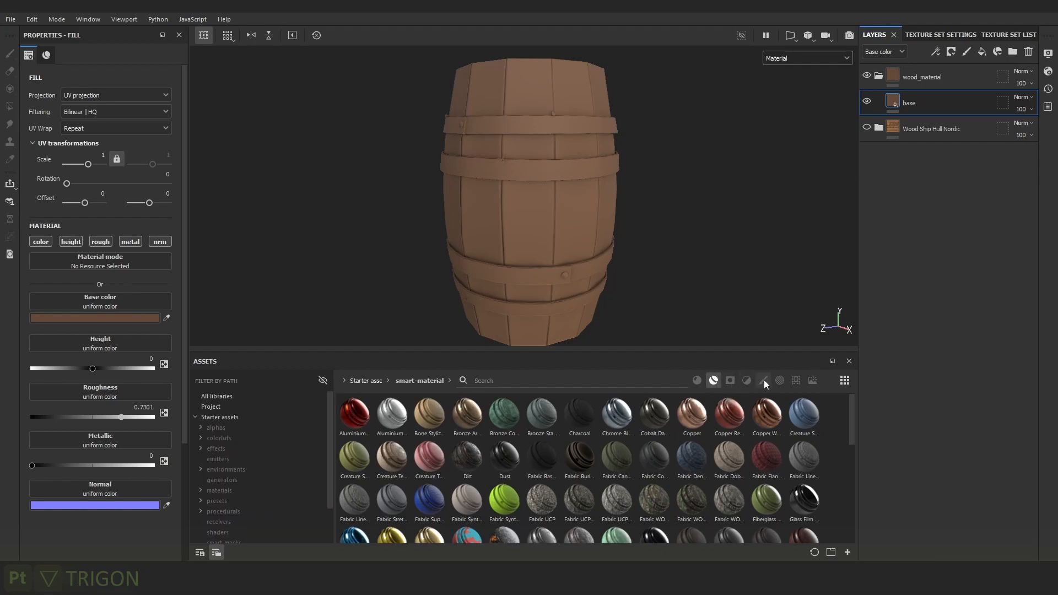
{"action": "left_click", "coordinate": [748, 384]}
{"action": "left_click", "coordinate": [592, 512]}
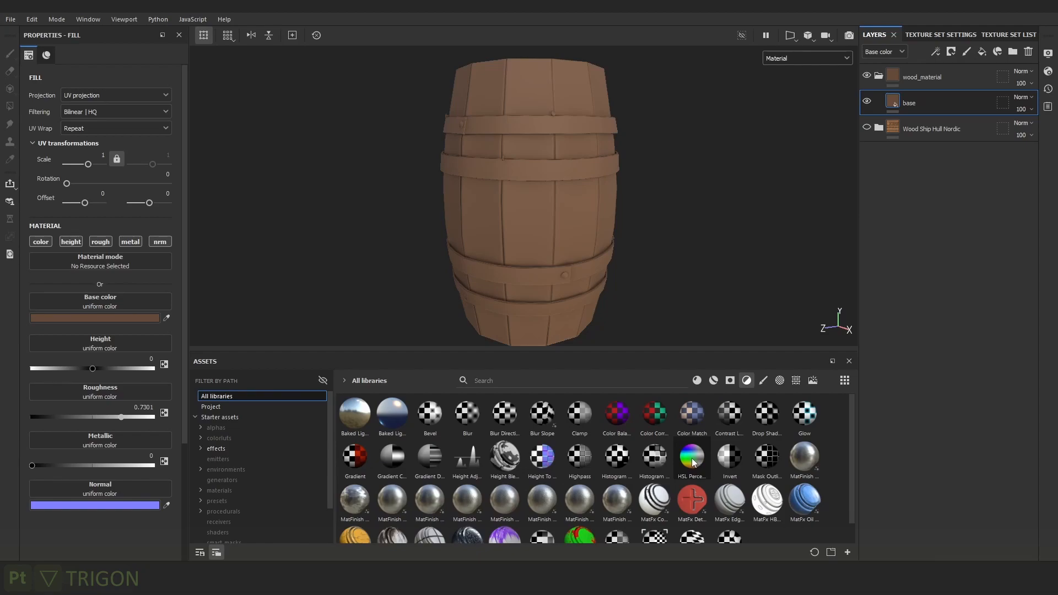
{"action": "mouse_move", "coordinate": [693, 462]}
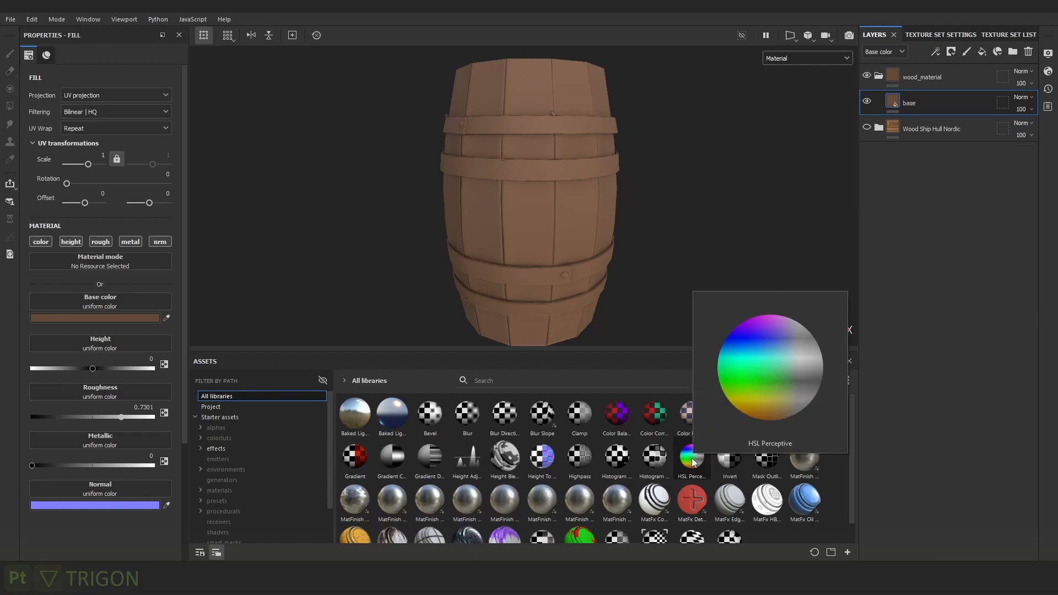
{"action": "left_click_drag", "start_coordinate": [687, 463], "coordinate": [920, 91]}
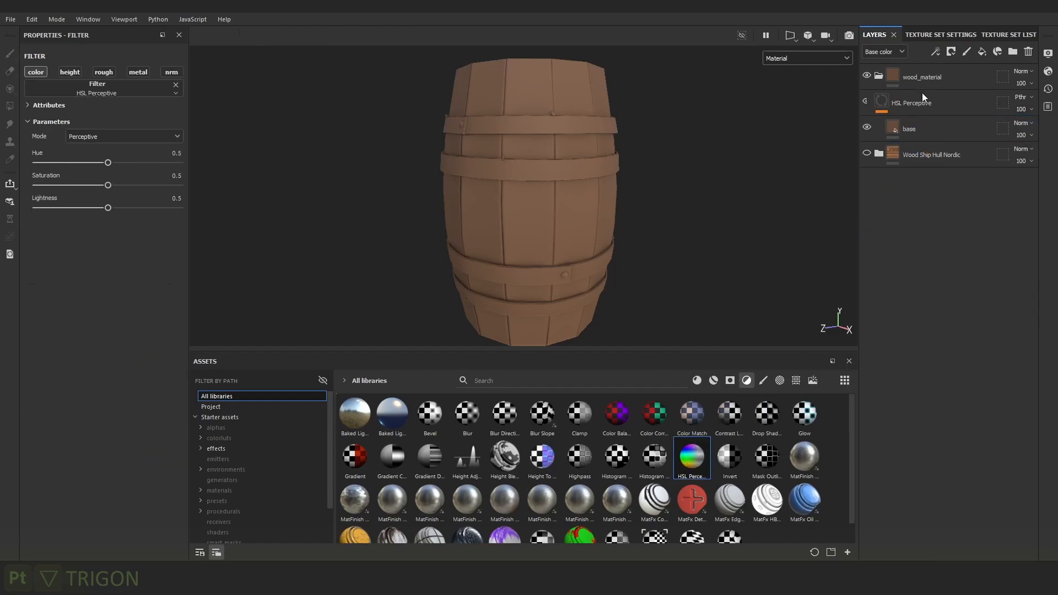
Darken the wood by setting the HSL Perceptive filter's Lightness to 0.326.
{"action": "left_click", "coordinate": [878, 76]}
{"action": "left_click", "coordinate": [947, 77]}
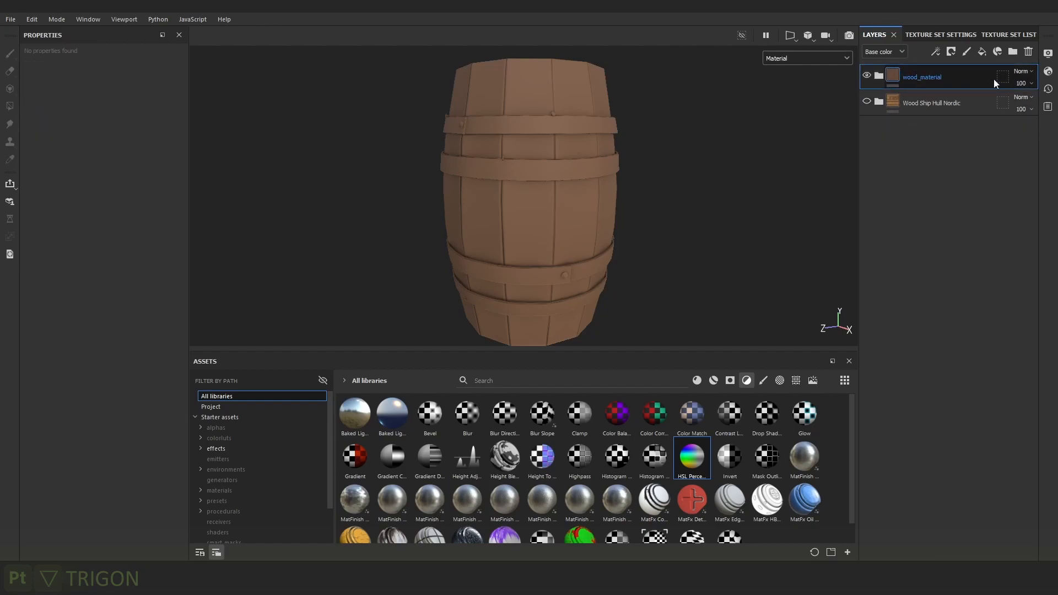
{"action": "left_click", "coordinate": [879, 75]}
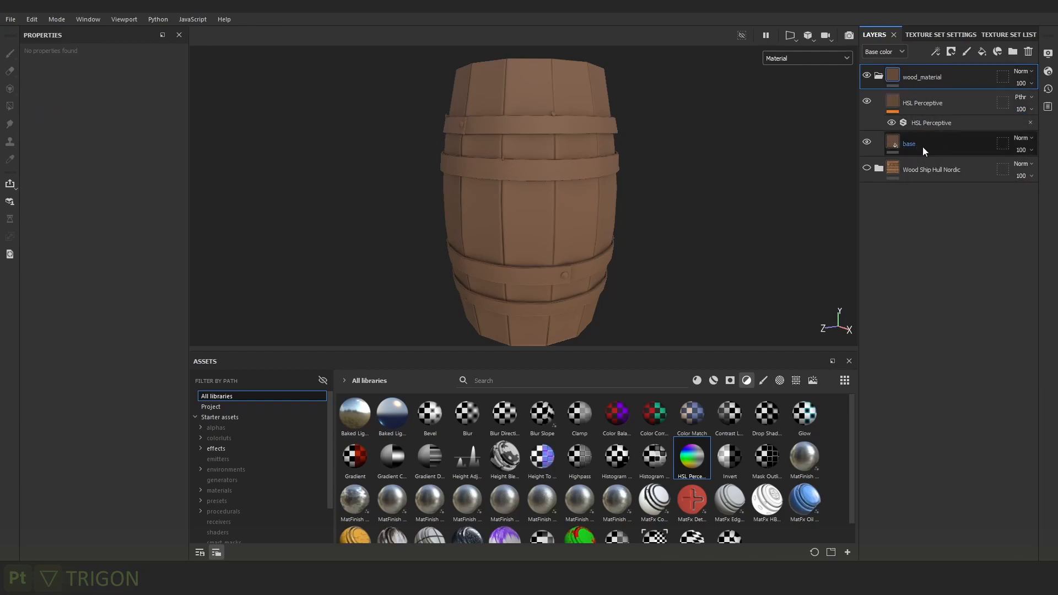
{"action": "left_click", "coordinate": [917, 101]}
{"action": "left_click", "coordinate": [924, 123]}
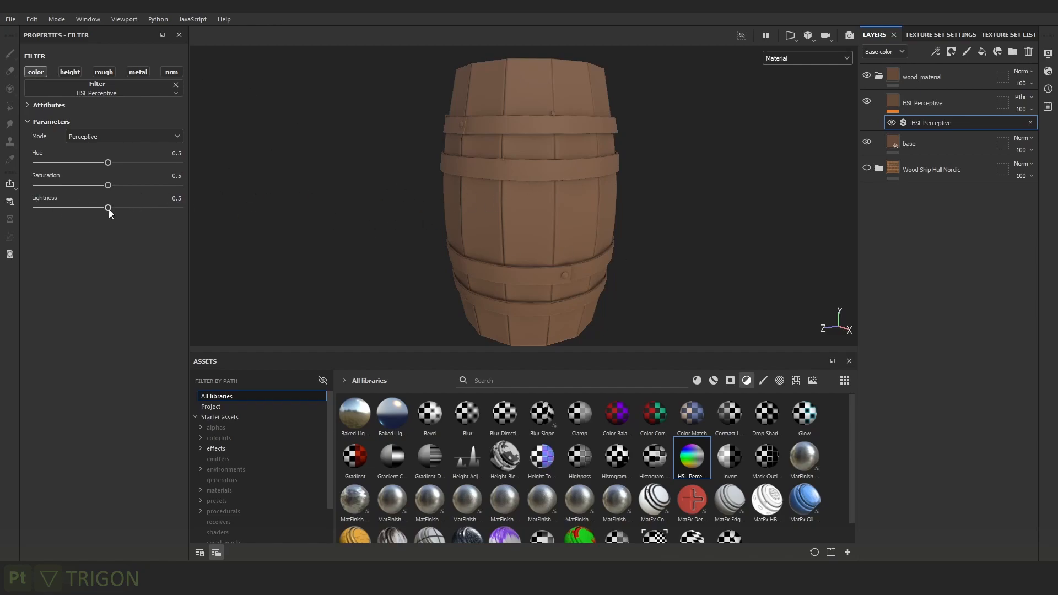
{"action": "left_click_drag", "start_coordinate": [108, 210], "coordinate": [84, 212]}
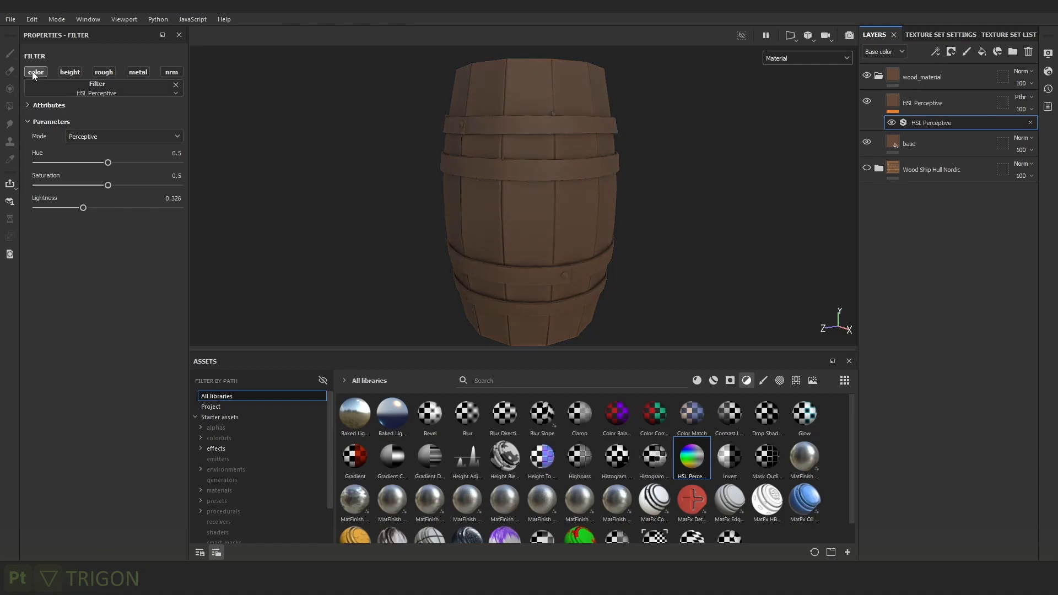
Examine the barrel's Base color and Roughness channels, toggle the filter's roughness channel on and off, and return to Material view.
{"action": "scroll", "coordinate": [584, 209], "scroll_direction": "up", "scroll_amount": 3}
{"action": "key", "text": "c"}
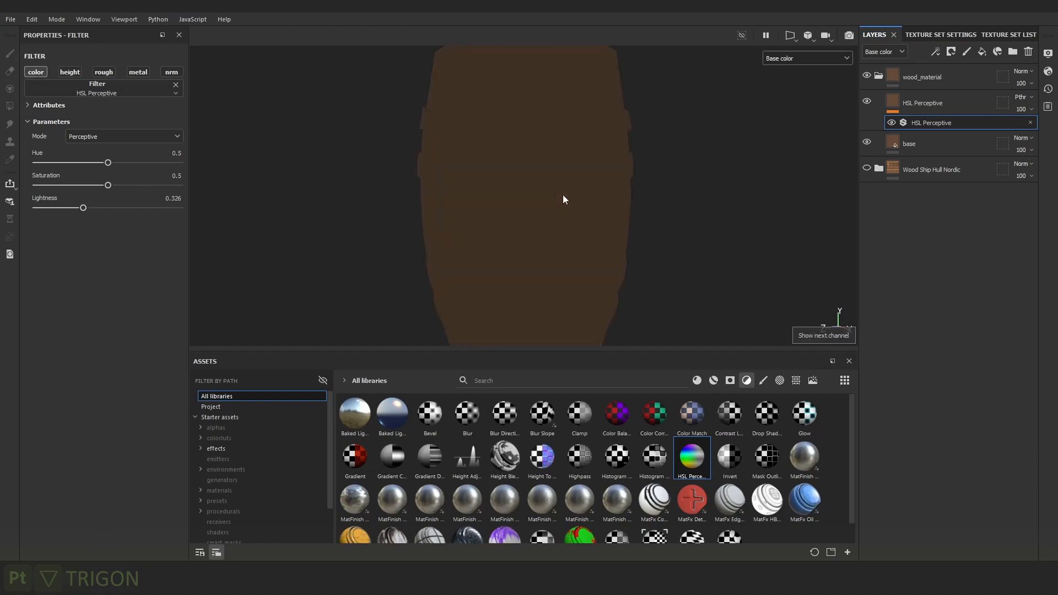
{"action": "key", "text": "c"}
{"action": "key", "text": "c"}
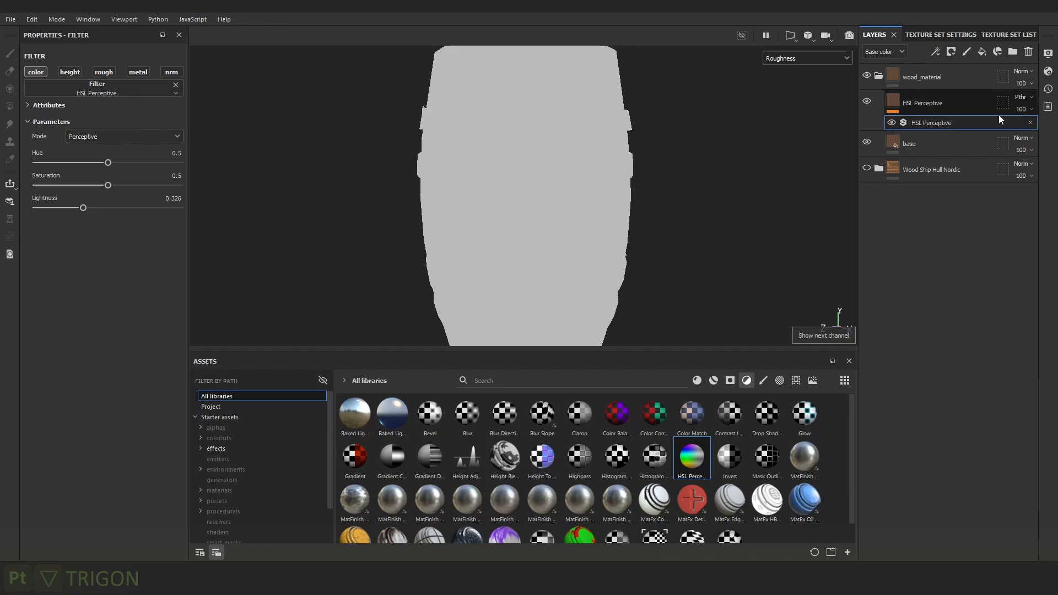
{"action": "left_click", "coordinate": [103, 72]}
{"action": "left_click", "coordinate": [104, 72]}
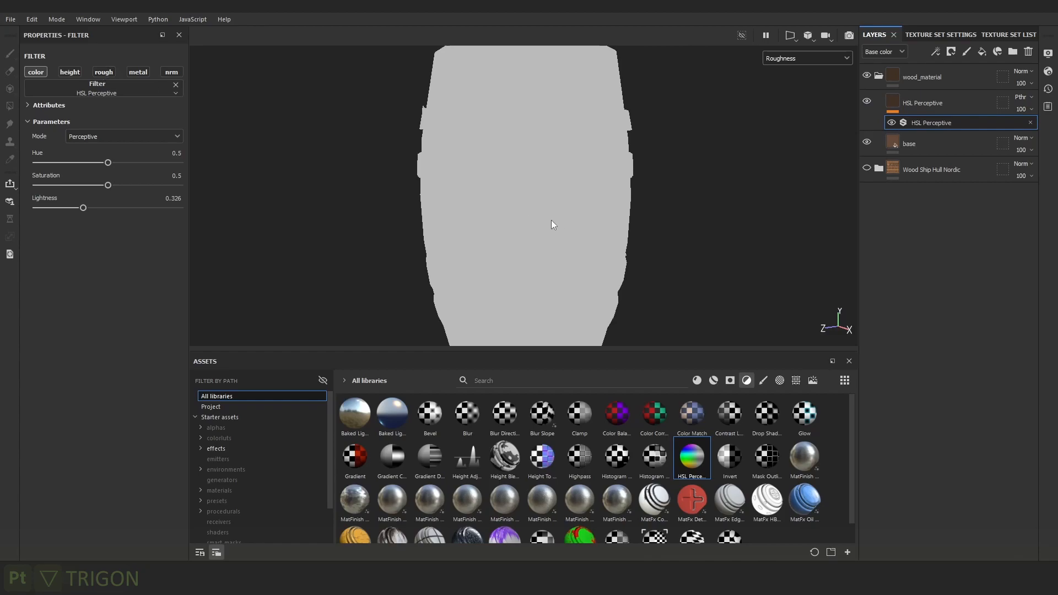
{"action": "key", "text": "m"}
{"action": "scroll", "coordinate": [560, 184], "scroll_direction": "down", "scroll_amount": 2}
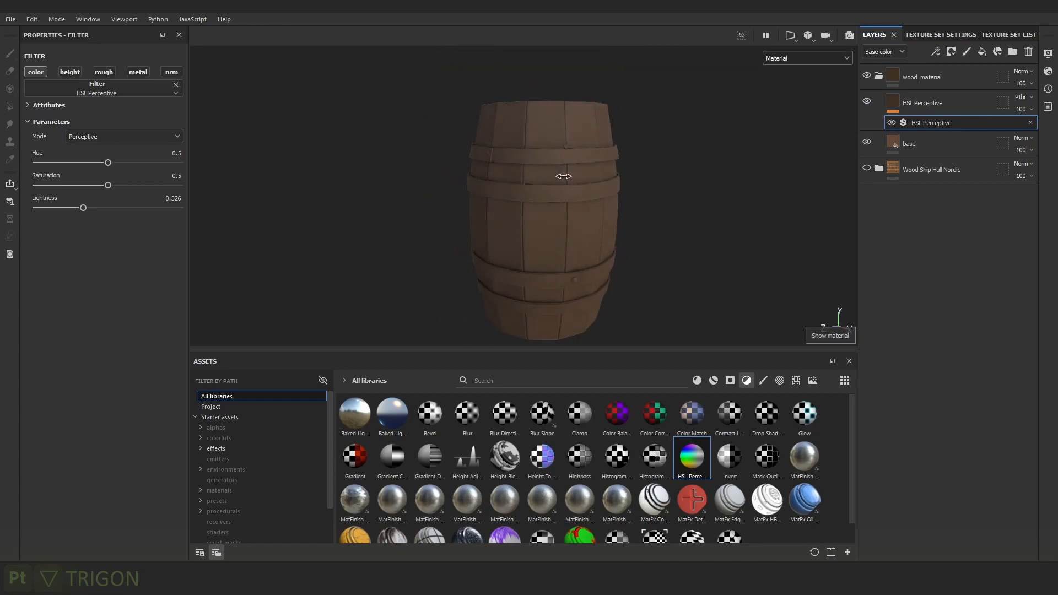
{"action": "scroll", "coordinate": [567, 173], "scroll_direction": "up", "scroll_amount": 2}
Rename the HSL Perceptive layer as darken.
{"action": "double_click", "coordinate": [933, 103]}
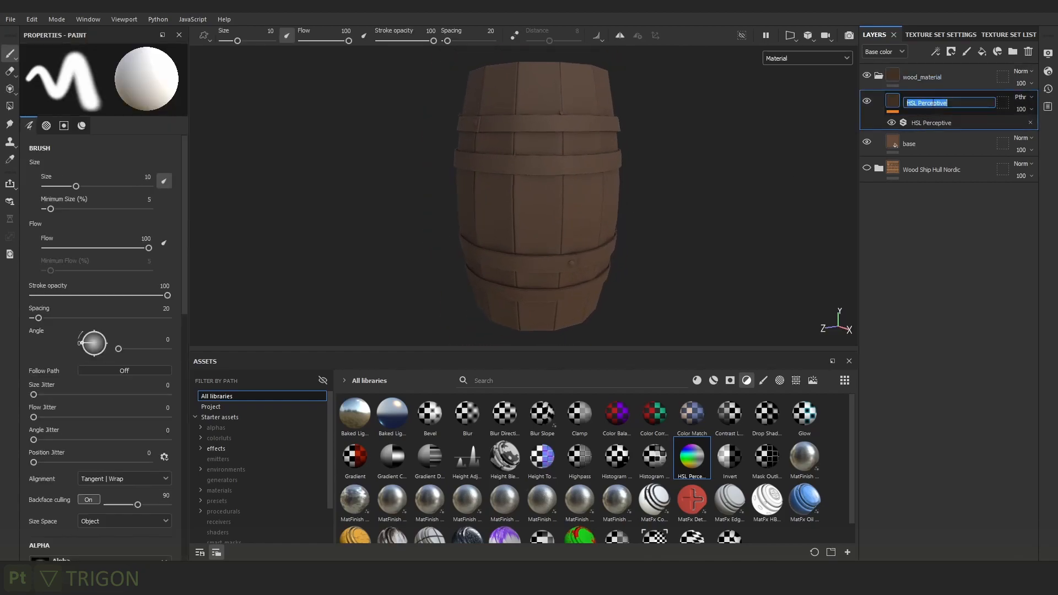
{"action": "type", "text": "darken"}
{"action": "key", "text": "Return"}
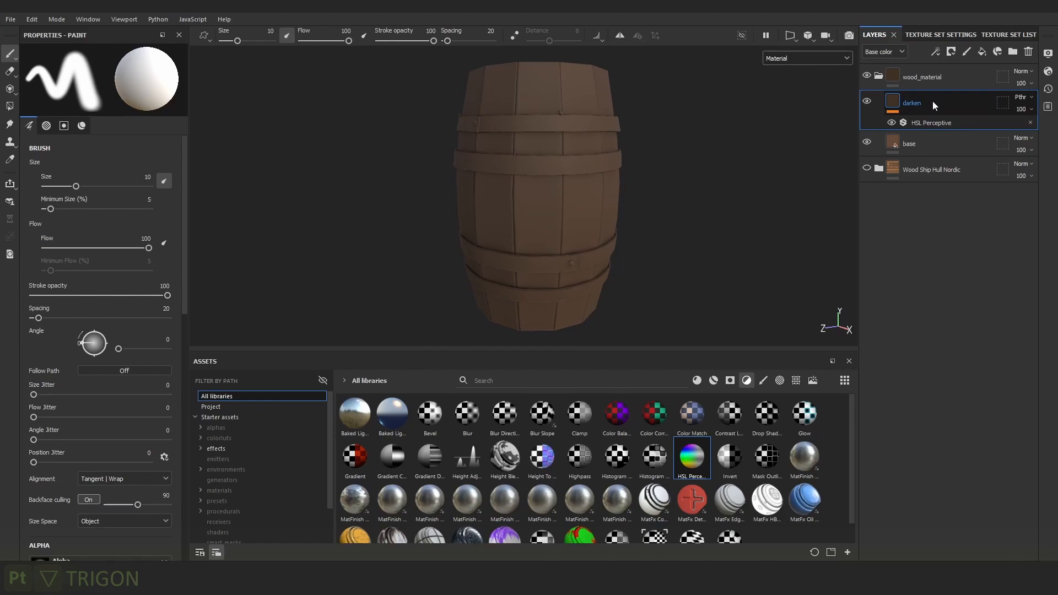
Group the darken layer into a new folder and set the folder's Base color blend mode to Passthrough.
{"action": "key", "text": "ctrl+g"}
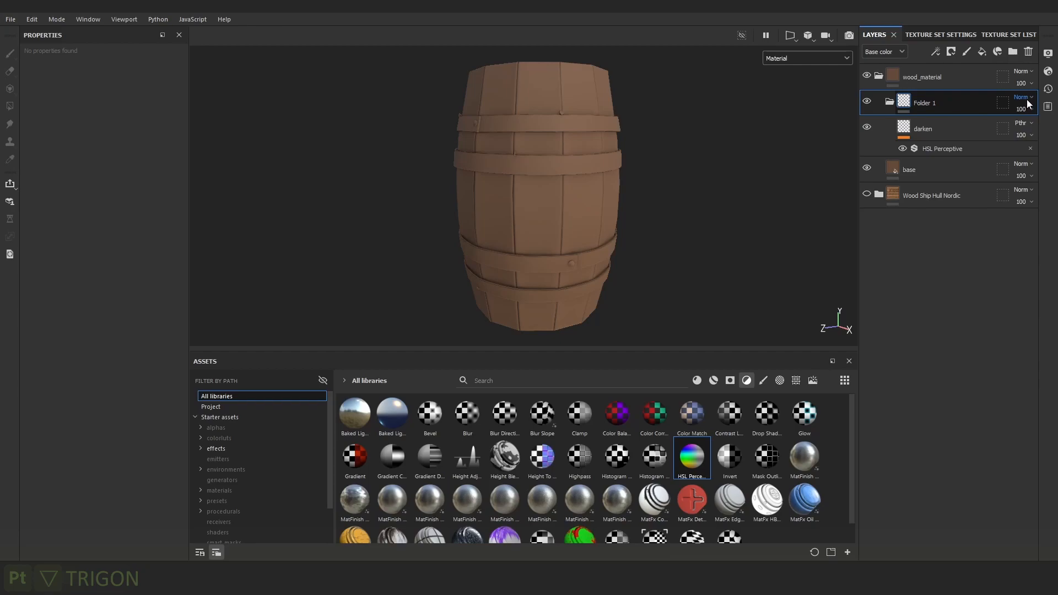
{"action": "left_click", "coordinate": [902, 53]}
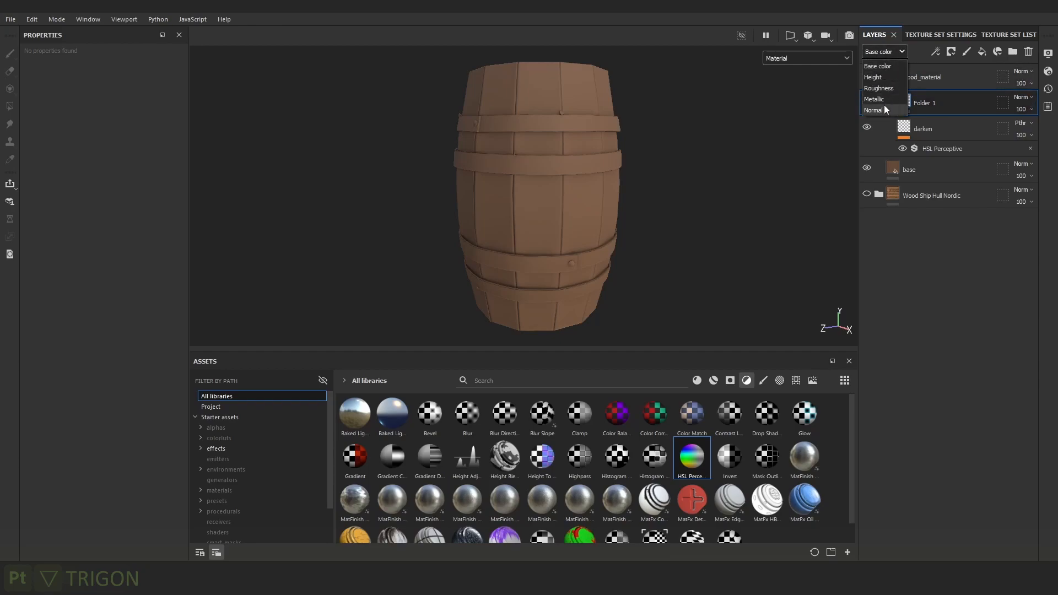
{"action": "left_click", "coordinate": [873, 77]}
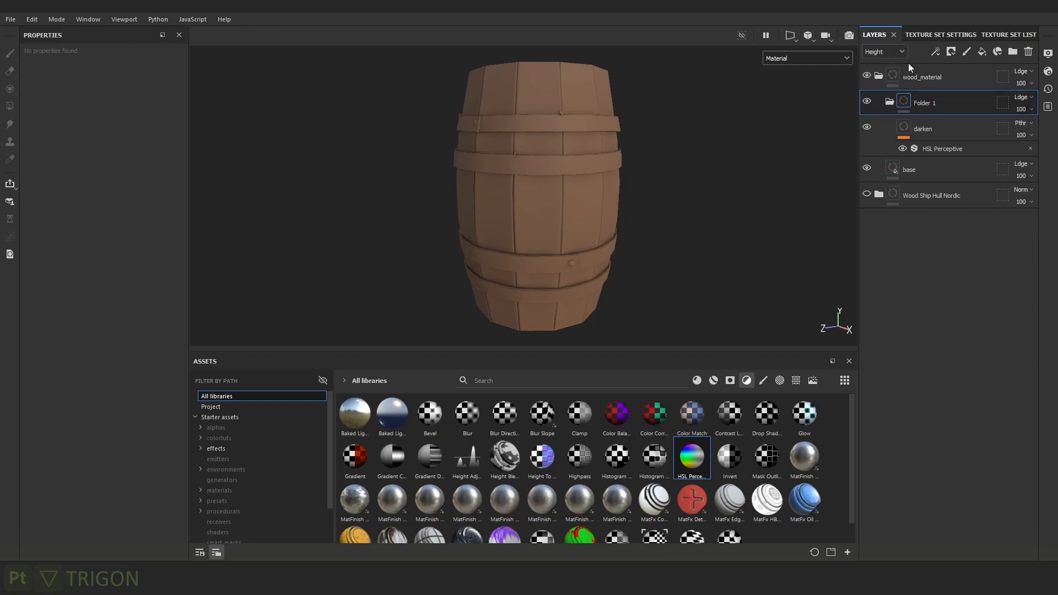
{"action": "left_click", "coordinate": [884, 51]}
{"action": "left_click", "coordinate": [878, 89]}
{"action": "left_click", "coordinate": [884, 52]}
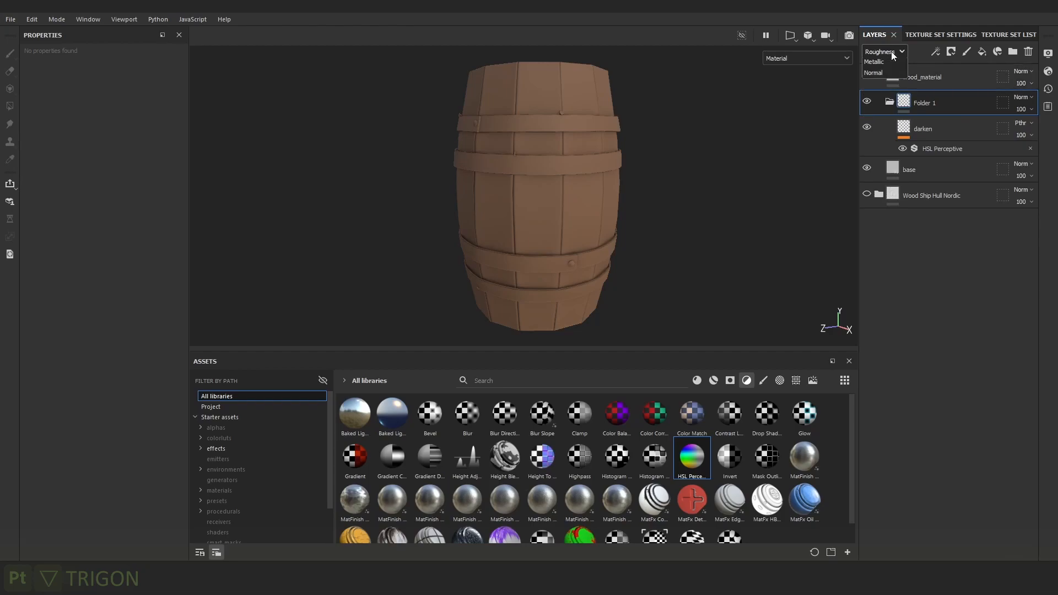
{"action": "left_click", "coordinate": [877, 66]}
{"action": "left_click", "coordinate": [1023, 98]}
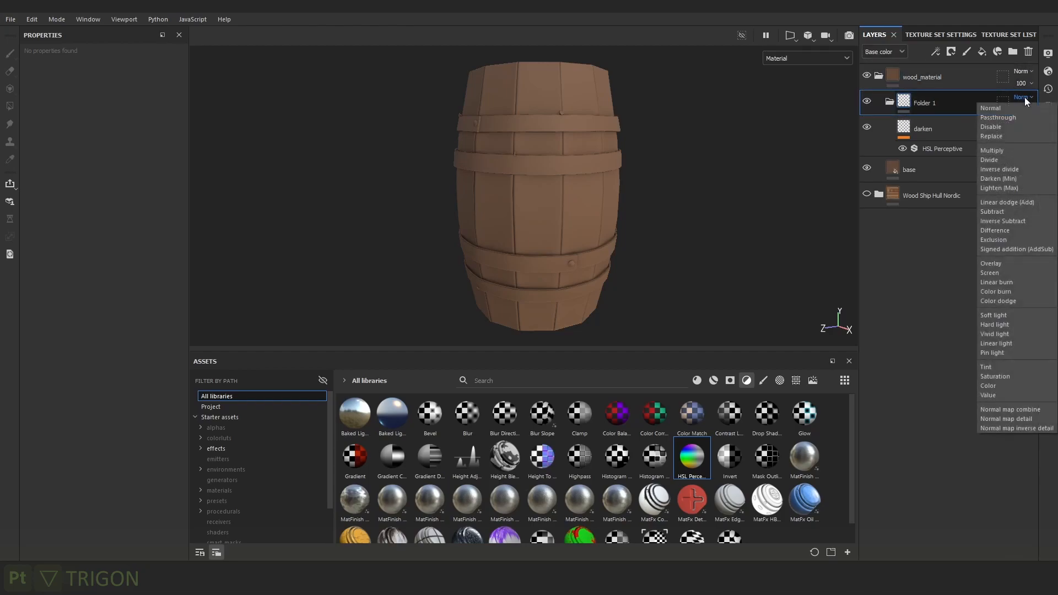
{"action": "left_click", "coordinate": [1006, 117]}
{"action": "scroll", "coordinate": [567, 172], "scroll_direction": "up", "scroll_amount": 1}
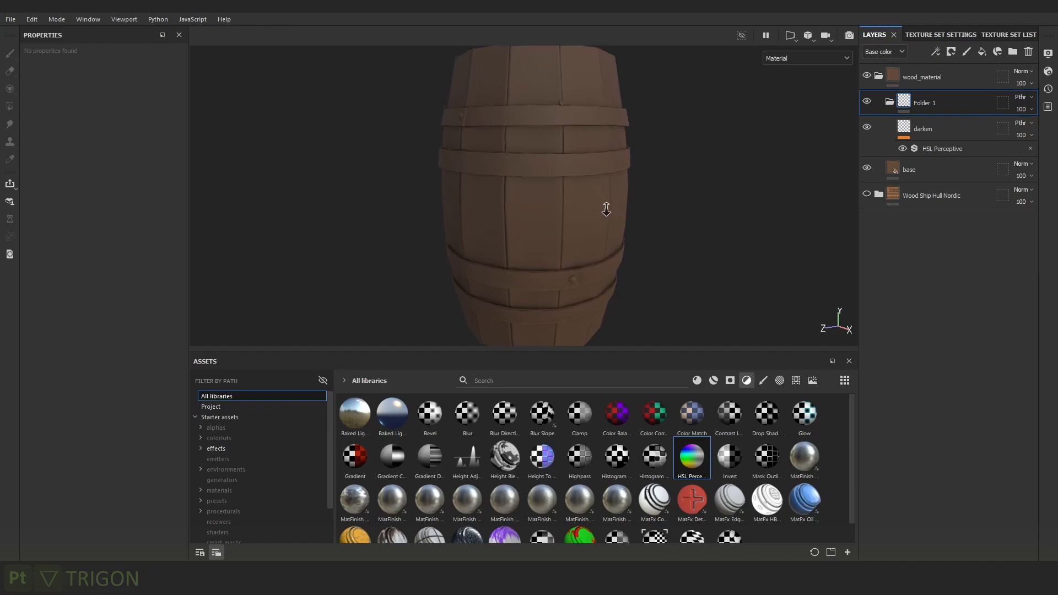
{"action": "right_click_drag", "start_coordinate": [605, 208], "coordinate": [660, 179], "text": "shift"}
Compare the darken and base layers and toggle the darken layer's visibility off and on to examine its effect on the barrel.
{"action": "left_click", "coordinate": [915, 131]}
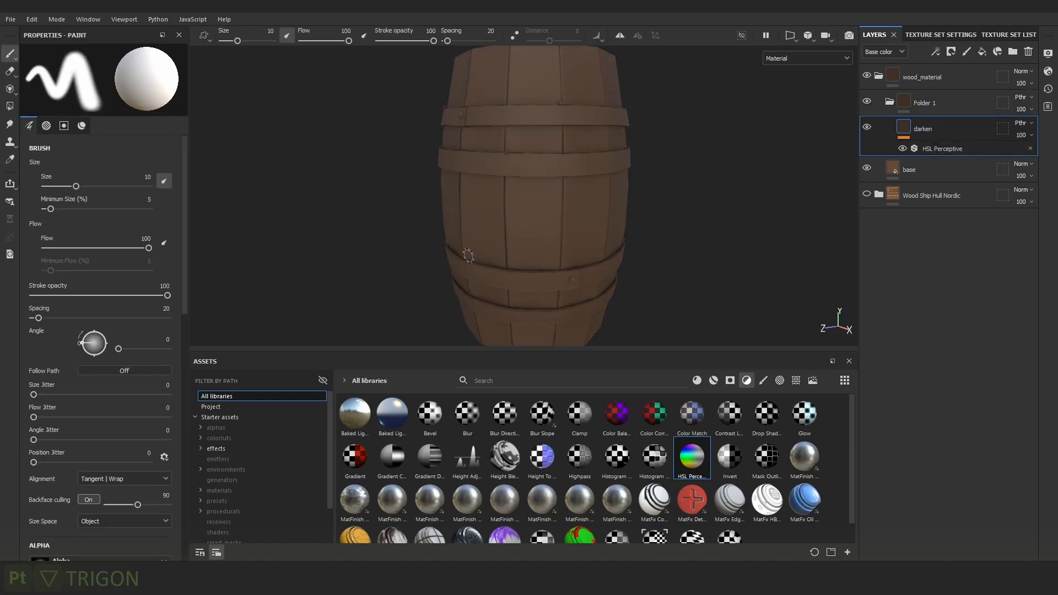
{"action": "left_click", "coordinate": [879, 170]}
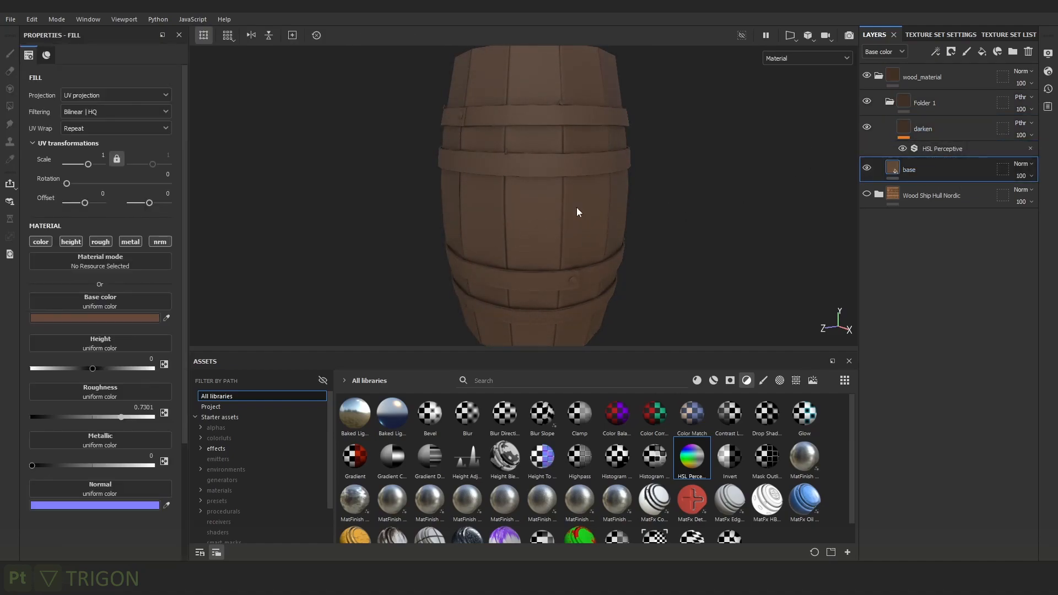
{"action": "scroll", "coordinate": [543, 94], "scroll_direction": "down", "scroll_amount": 2}
{"action": "left_click", "coordinate": [936, 131]}
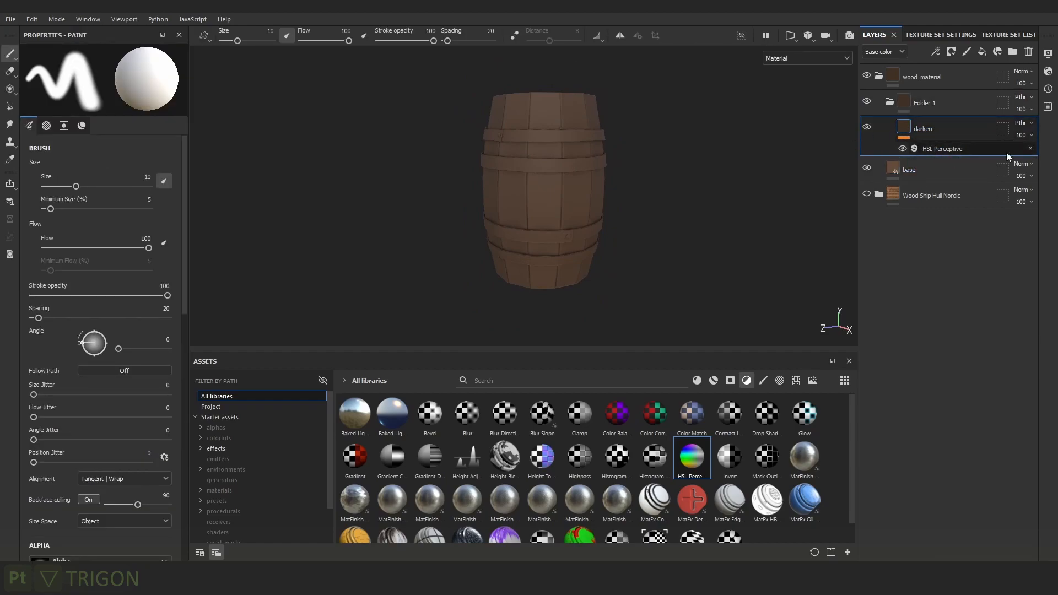
{"action": "scroll", "coordinate": [635, 193], "scroll_direction": "up", "scroll_amount": 2}
{"action": "middle_click_drag", "start_coordinate": [635, 193], "coordinate": [613, 185], "text": "alt"}
{"action": "right_click_drag", "start_coordinate": [613, 185], "coordinate": [633, 192], "text": "shift"}
{"action": "right_click_drag", "start_coordinate": [708, 174], "coordinate": [692, 174], "text": "shift"}
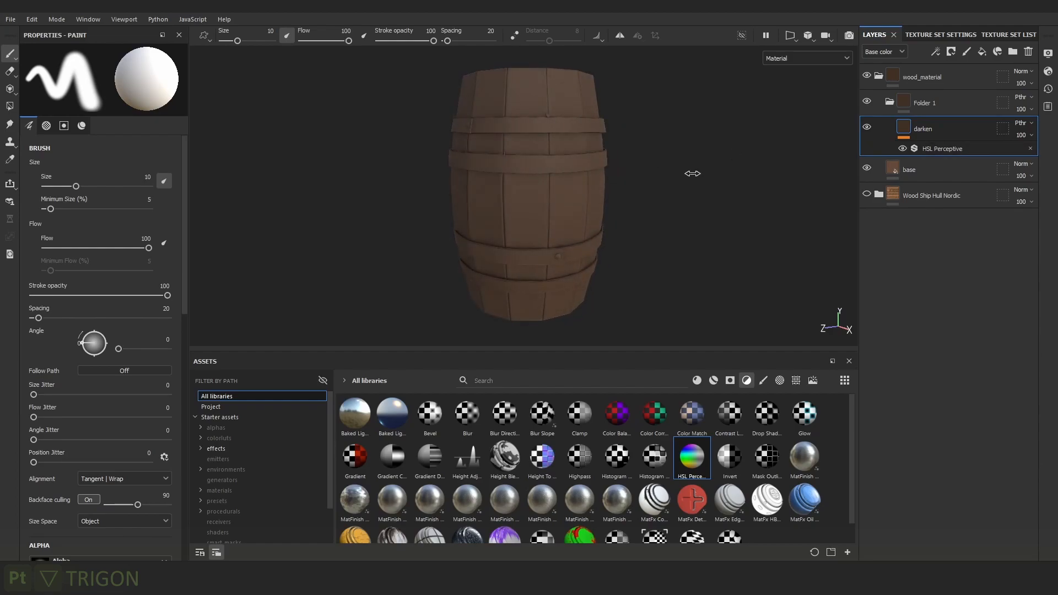
{"action": "scroll", "coordinate": [583, 163], "scroll_direction": "up", "scroll_amount": 2}
{"action": "left_click", "coordinate": [866, 127]}
{"action": "left_click", "coordinate": [866, 126]}
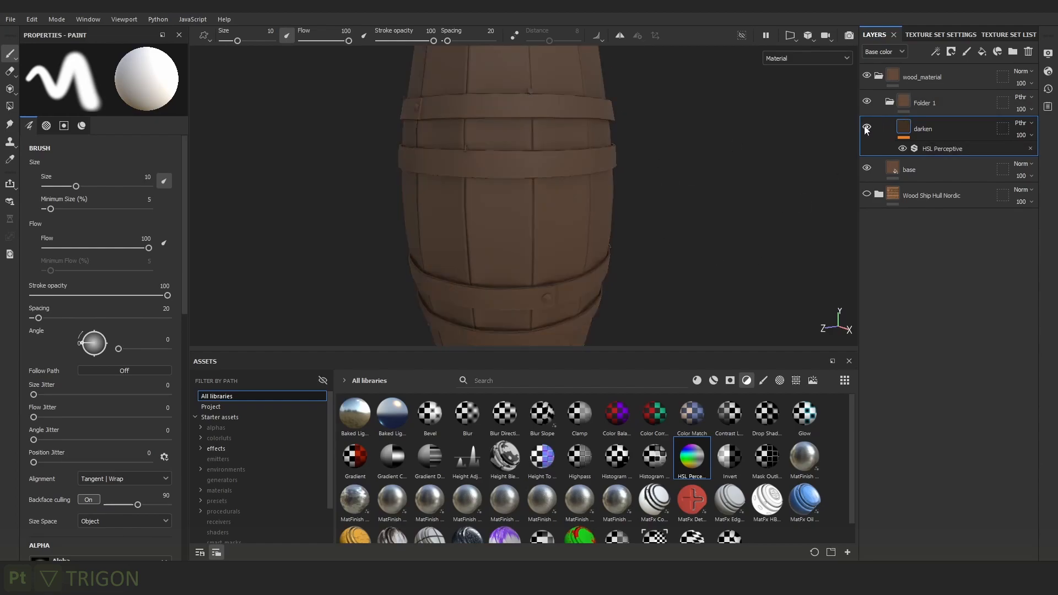
Add a black mask to the darken layer and add a fill effect to that mask.
{"action": "right_click", "coordinate": [934, 129]}
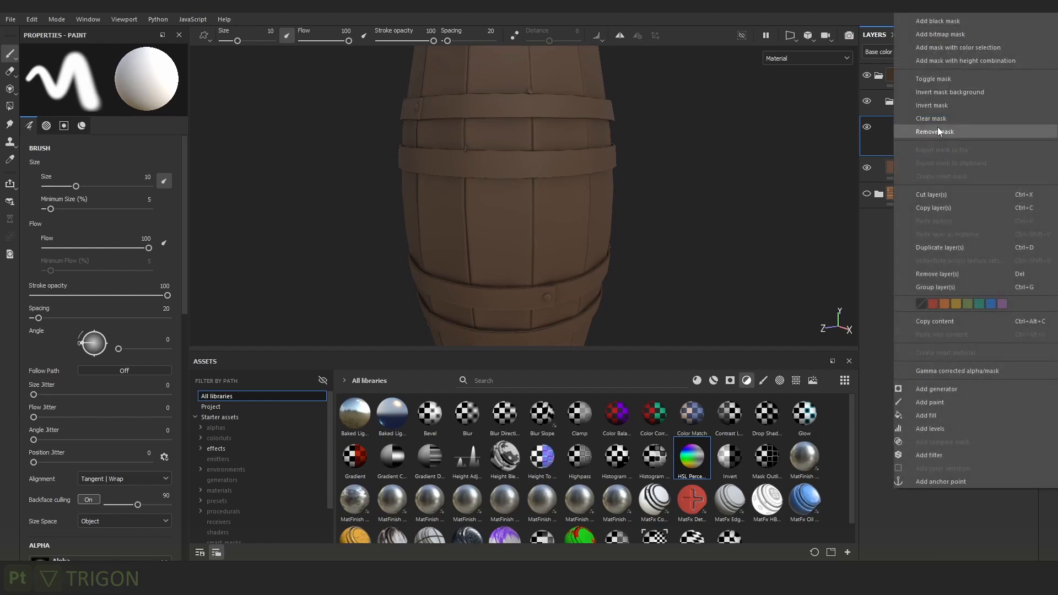
{"action": "left_click", "coordinate": [932, 21]}
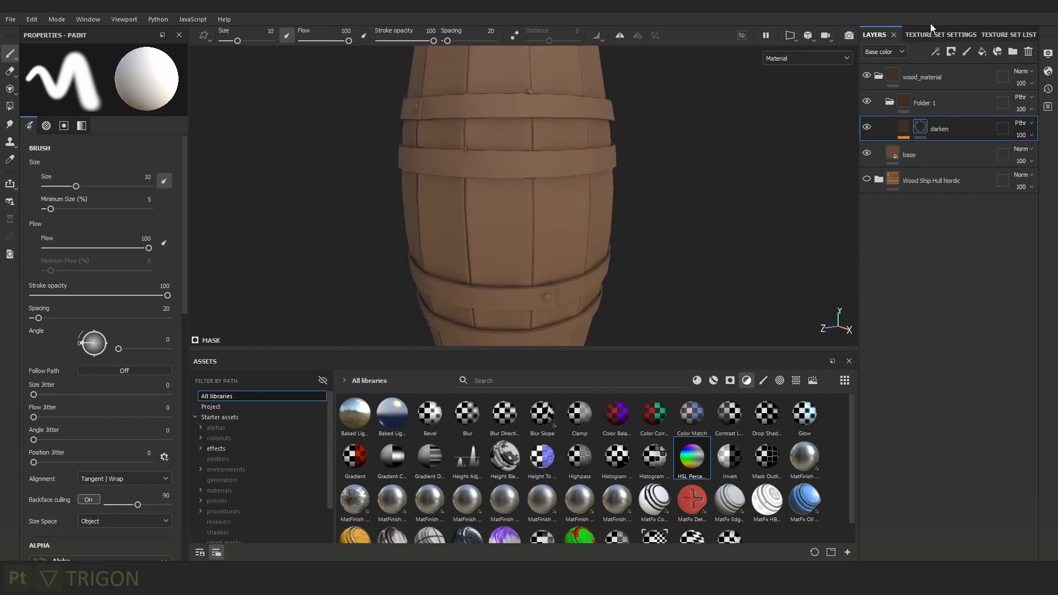
{"action": "left_click", "coordinate": [936, 52]}
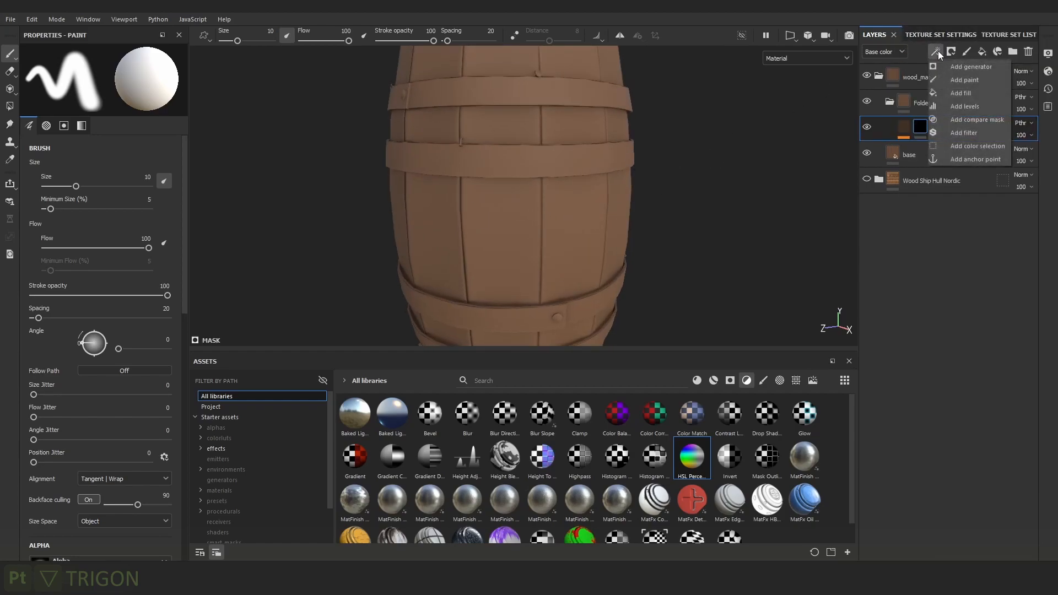
{"action": "left_click", "coordinate": [968, 94]}
{"action": "scroll", "coordinate": [515, 205], "scroll_direction": "down", "scroll_amount": 5}
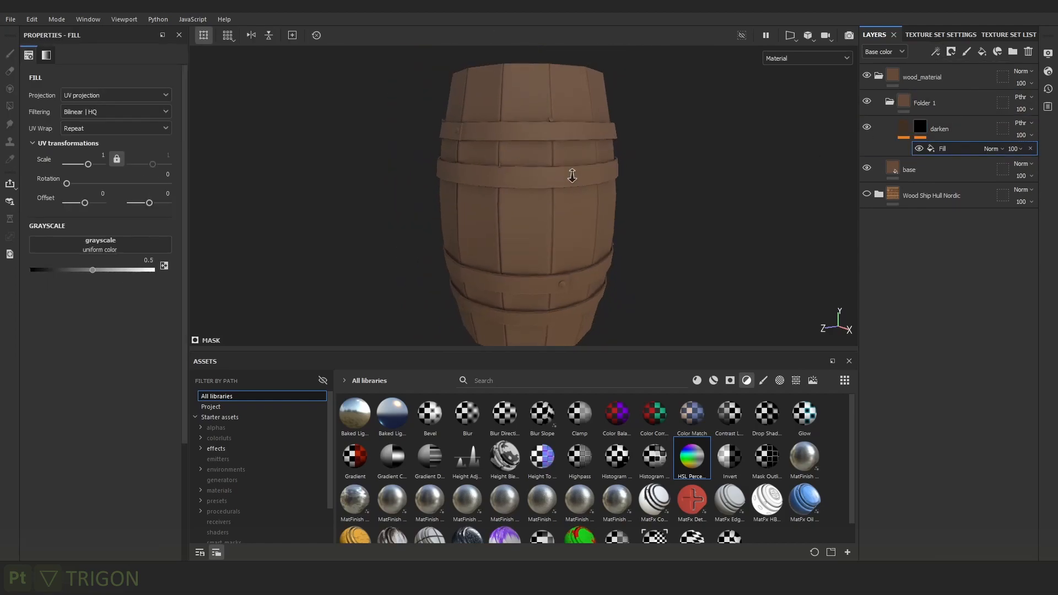
Show the darken layer's mask on the barrel and apply the Clouds 2 procedural as its fill's grayscale.
{"action": "left_click", "coordinate": [922, 132], "text": "alt"}
{"action": "left_click_drag", "start_coordinate": [526, 126], "coordinate": [611, 130], "text": "alt"}
{"action": "scroll", "coordinate": [695, 193], "scroll_direction": "up", "scroll_amount": 2}
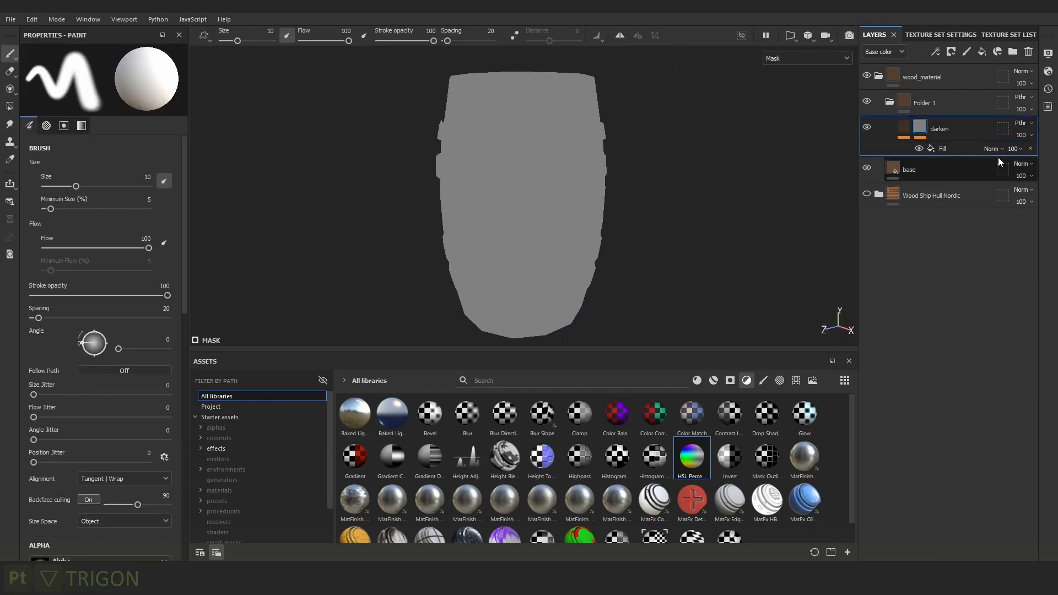
{"action": "left_click", "coordinate": [947, 150]}
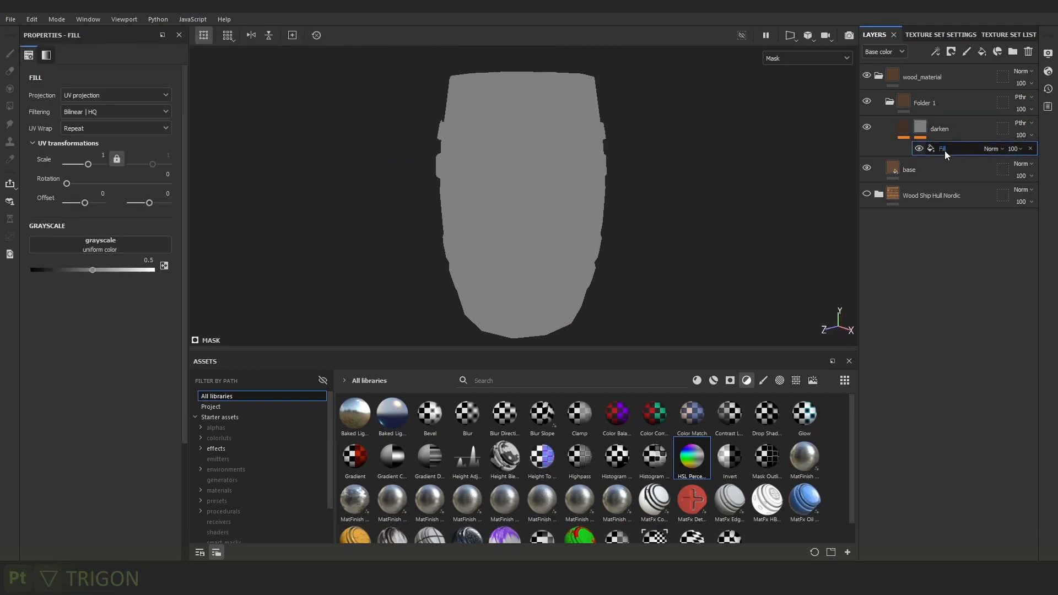
{"action": "left_click", "coordinate": [747, 380]}
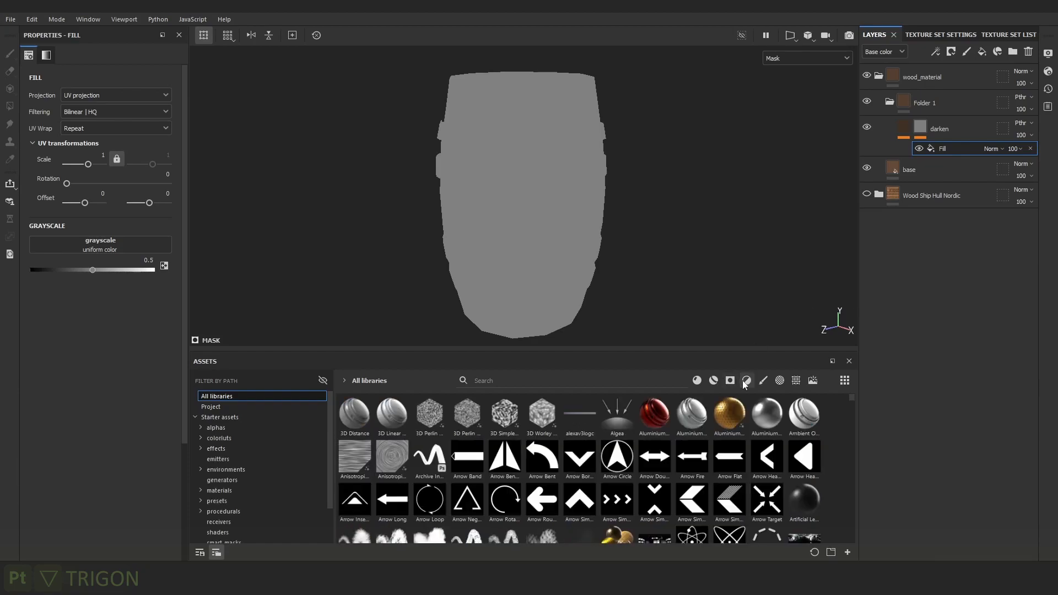
{"action": "left_click", "coordinate": [238, 510]}
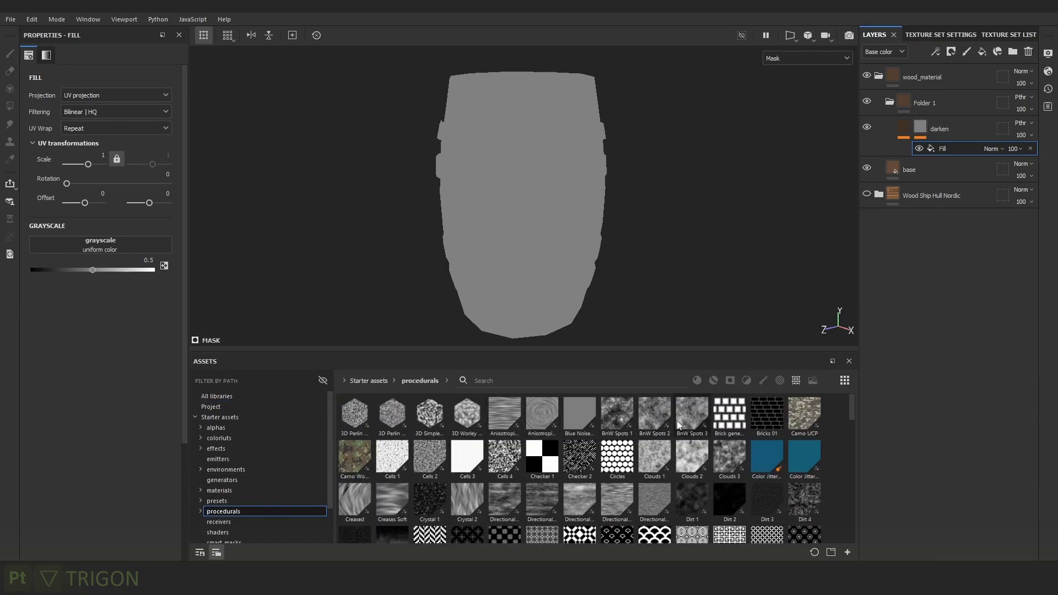
{"action": "mouse_move", "coordinate": [677, 420]}
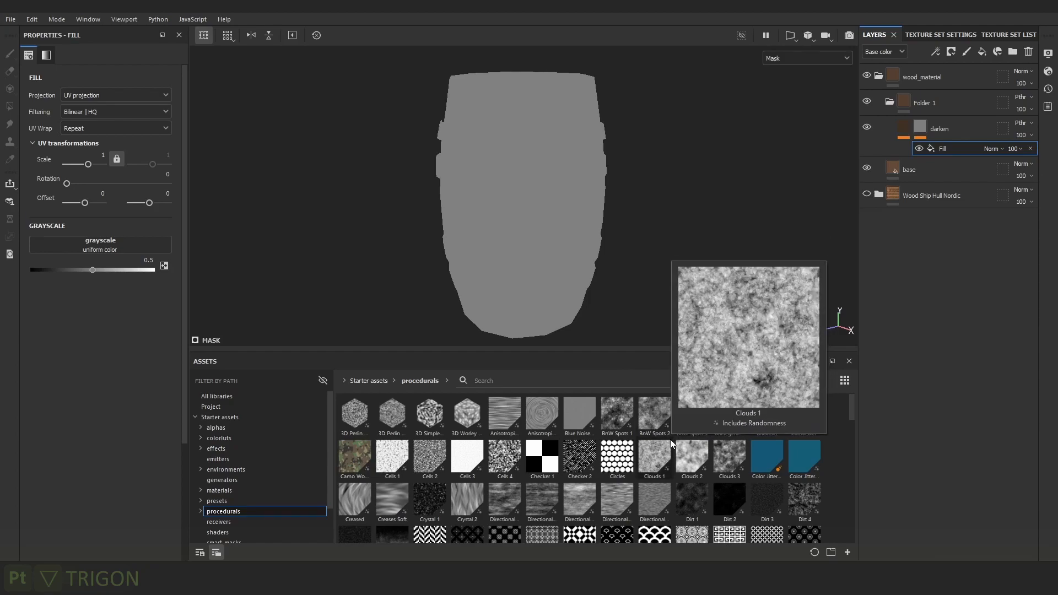
{"action": "mouse_move", "coordinate": [725, 453]}
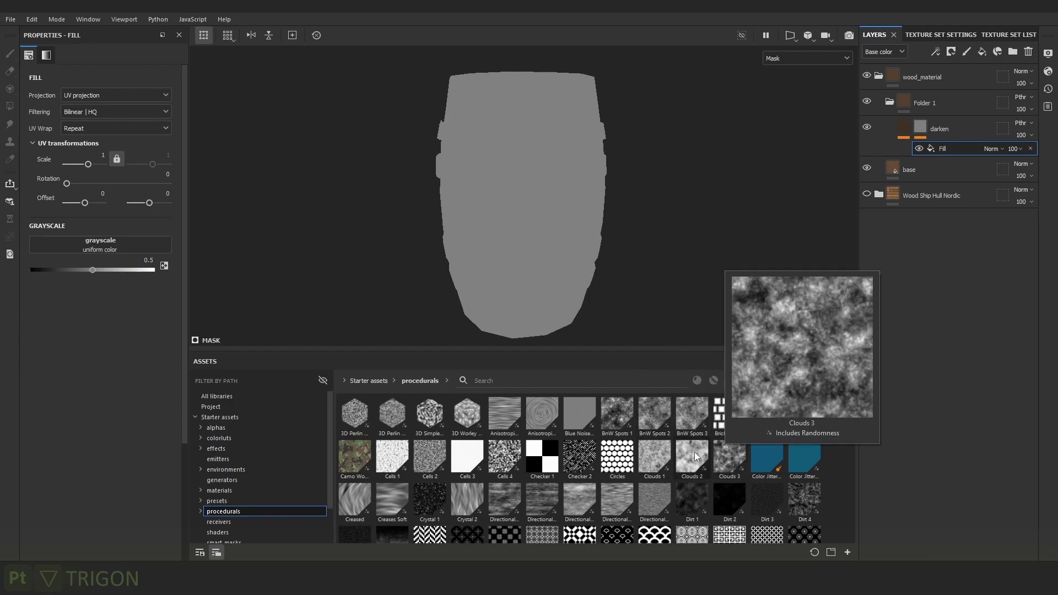
{"action": "left_click_drag", "start_coordinate": [694, 459], "coordinate": [98, 243]}
Inspect the mask's seams around the barrel and set the Clouds 2 fill's projection to Tri-planar projection.
{"action": "right_click_drag", "start_coordinate": [580, 189], "coordinate": [578, 180], "text": "alt"}
{"action": "left_click_drag", "start_coordinate": [578, 180], "coordinate": [523, 175], "text": "alt"}
{"action": "middle_click_drag", "start_coordinate": [625, 178], "coordinate": [586, 171], "text": "alt"}
{"action": "left_click_drag", "start_coordinate": [585, 171], "coordinate": [569, 195], "text": "alt"}
{"action": "left_click_drag", "start_coordinate": [705, 194], "coordinate": [676, 221], "text": "alt"}
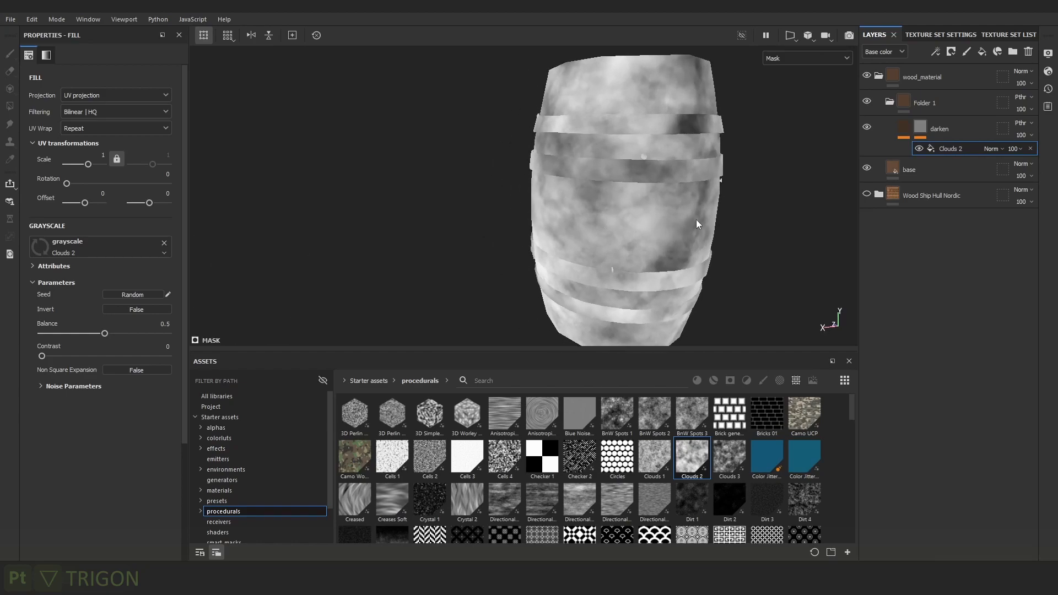
{"action": "middle_click_drag", "start_coordinate": [632, 174], "coordinate": [604, 157], "text": "alt"}
{"action": "scroll", "coordinate": [604, 157], "scroll_direction": "up", "scroll_amount": 1}
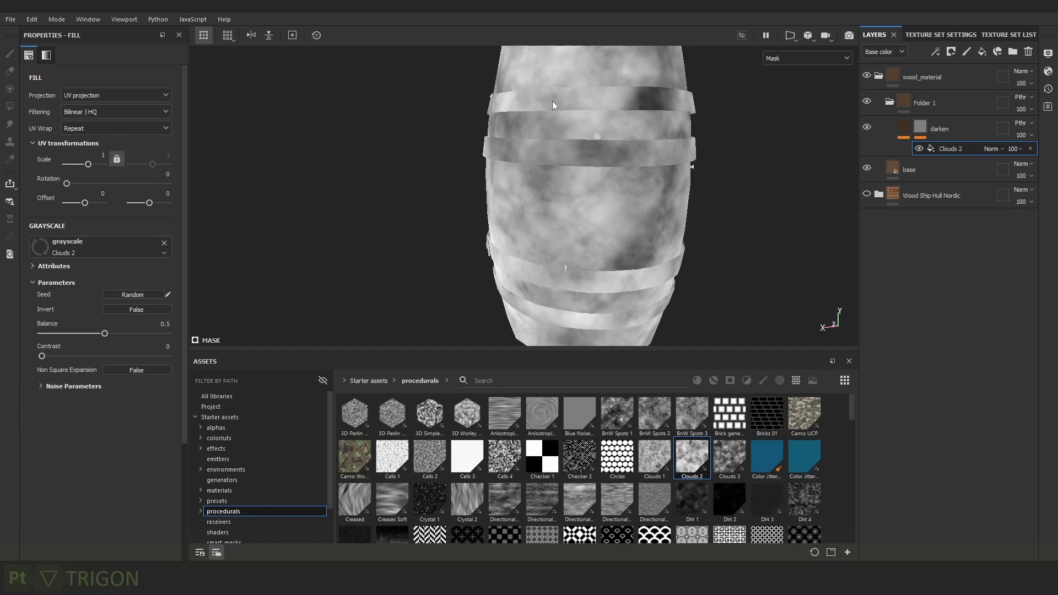
{"action": "left_click", "coordinate": [126, 96]}
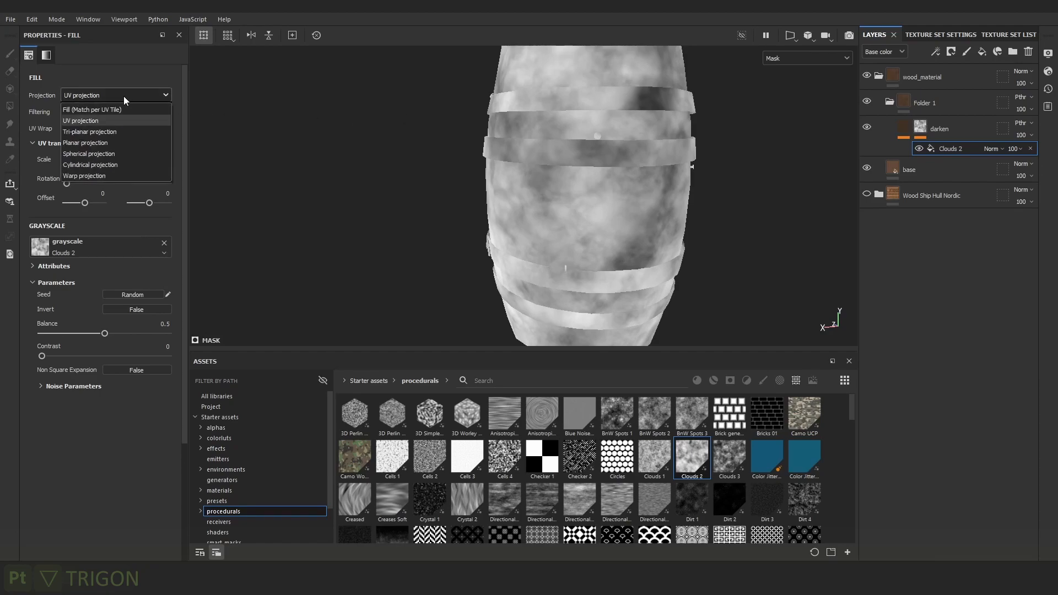
{"action": "left_click", "coordinate": [83, 131]}
{"action": "left_click_drag", "start_coordinate": [569, 129], "coordinate": [622, 160], "text": "alt"}
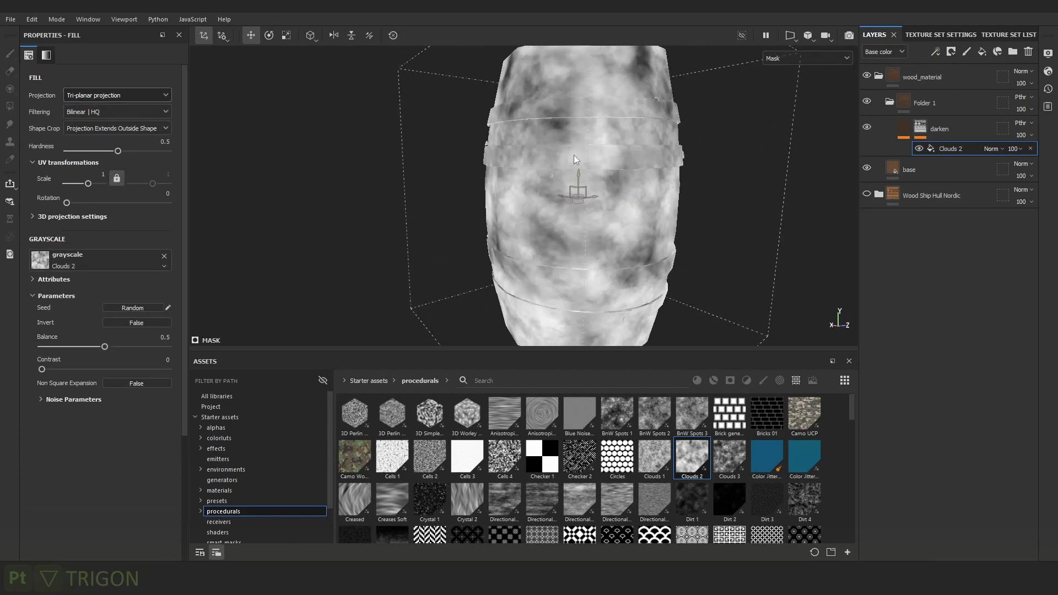
Switch the Clouds 2 fill to UV projection to compare the seams, and return it to Tri-planar projection.
{"action": "left_click", "coordinate": [114, 96]}
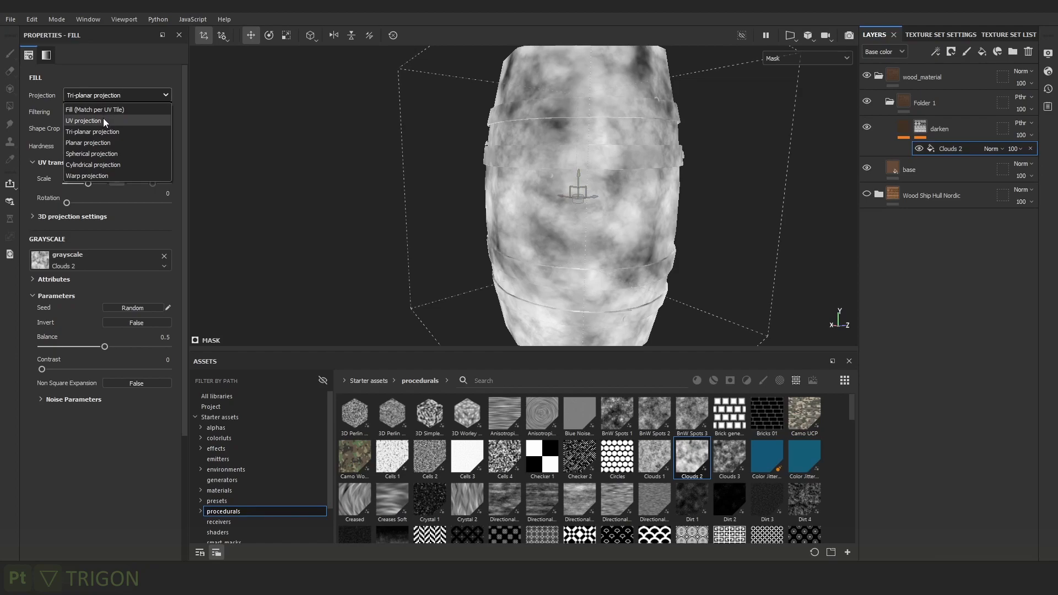
{"action": "left_click", "coordinate": [104, 118]}
{"action": "right_click_drag", "start_coordinate": [595, 190], "coordinate": [595, 243], "text": "alt"}
{"action": "left_click_drag", "start_coordinate": [595, 243], "coordinate": [623, 226], "text": "alt"}
{"action": "right_click_drag", "start_coordinate": [623, 226], "coordinate": [554, 157], "text": "alt"}
{"action": "middle_click_drag", "start_coordinate": [553, 157], "coordinate": [580, 134], "text": "alt"}
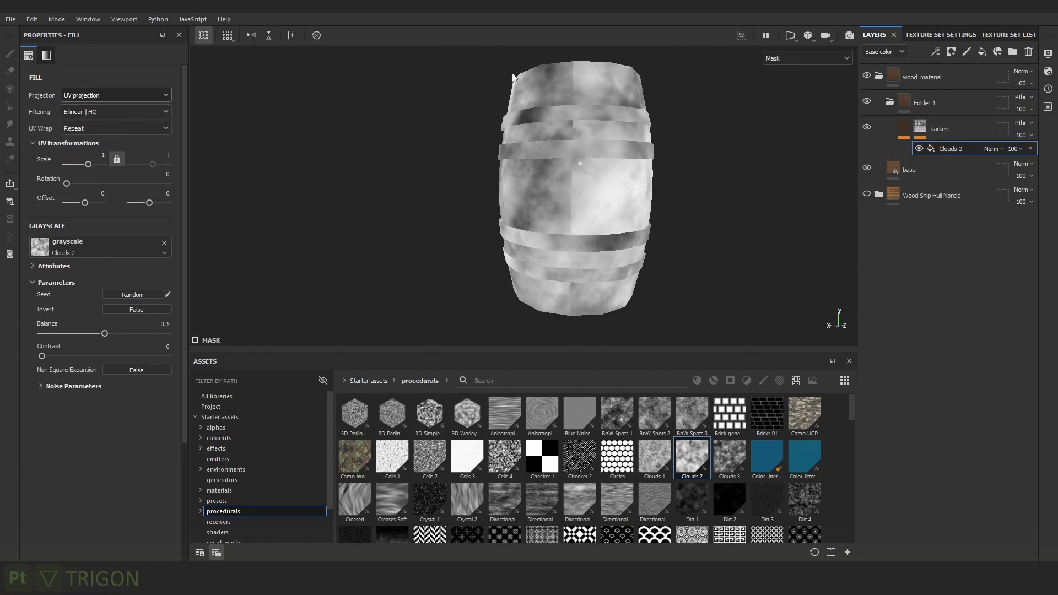
{"action": "left_click", "coordinate": [105, 94]}
{"action": "left_click", "coordinate": [103, 131]}
{"action": "left_click_drag", "start_coordinate": [649, 146], "coordinate": [554, 143], "text": "alt"}
{"action": "right_click_drag", "start_coordinate": [554, 143], "coordinate": [666, 205], "text": "alt"}
{"action": "middle_click_drag", "start_coordinate": [665, 205], "coordinate": [646, 186], "text": "alt"}
Set the Clouds 2 fill's Balance to 0.29, Contrast to 0.43 and Scale to 4.32.
{"action": "left_click_drag", "start_coordinate": [105, 349], "coordinate": [108, 348]}
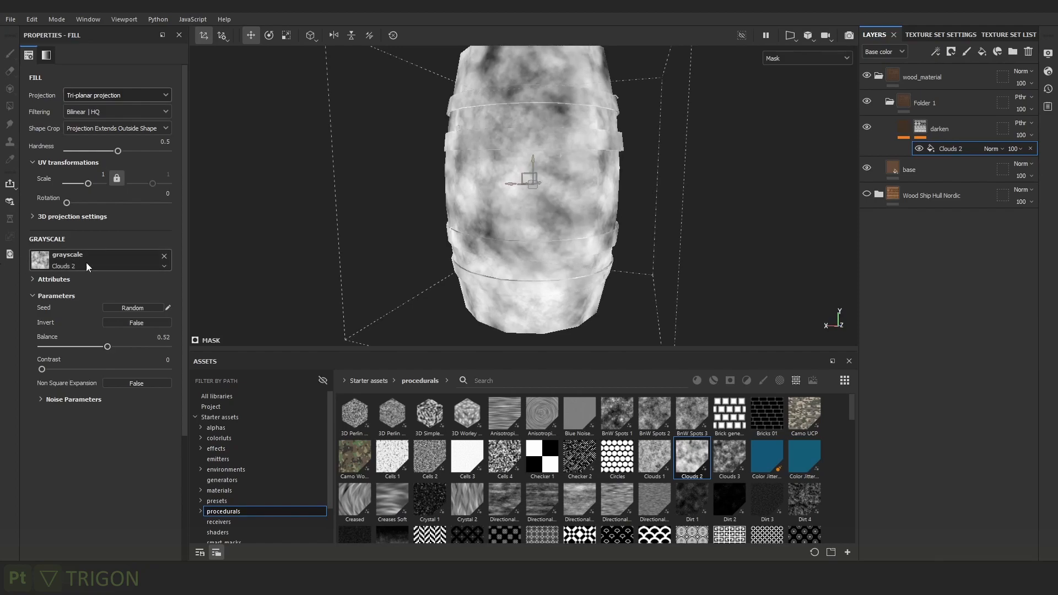
{"action": "left_click_drag", "start_coordinate": [107, 349], "coordinate": [78, 348]}
{"action": "left_click_drag", "start_coordinate": [518, 193], "coordinate": [650, 160], "text": "alt"}
{"action": "left_click_drag", "start_coordinate": [90, 181], "coordinate": [91, 183]}
{"action": "left_click_drag", "start_coordinate": [518, 177], "coordinate": [584, 194], "text": "alt"}
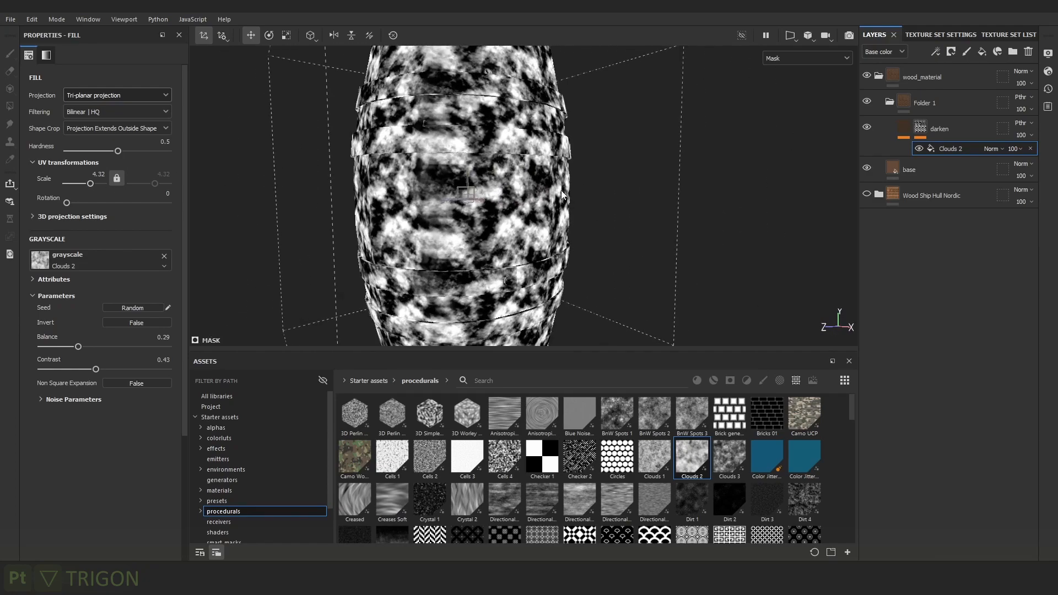
Return to Material view and soften the Clouds 2 mask with Contrast 0 and Balance 0.48.
{"action": "key", "text": "m"}
{"action": "left_click_drag", "start_coordinate": [610, 190], "coordinate": [371, 221], "text": "alt"}
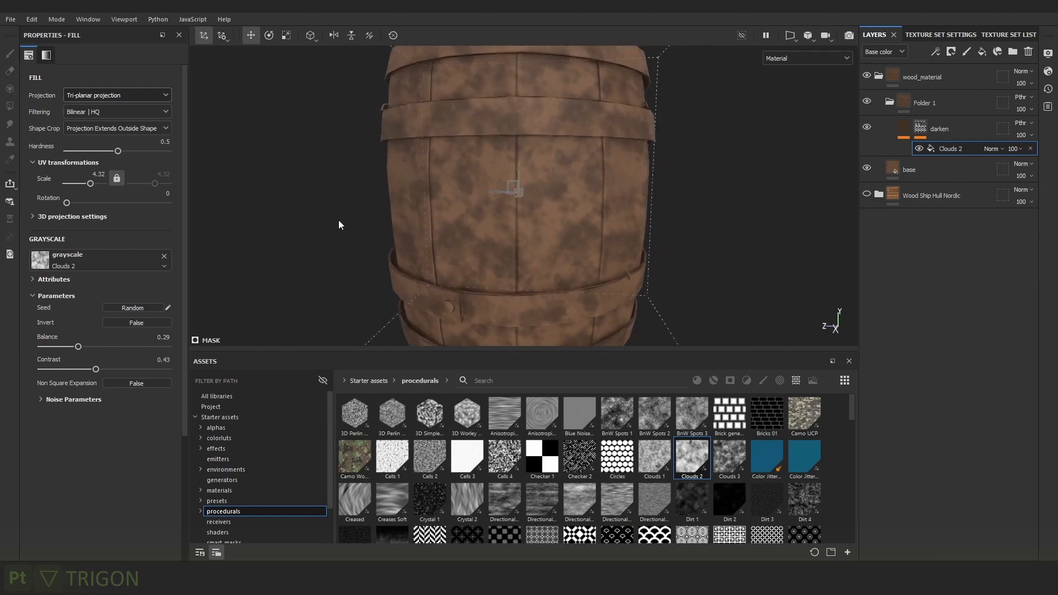
{"action": "left_click_drag", "start_coordinate": [75, 345], "coordinate": [25, 369]}
{"action": "left_click_drag", "start_coordinate": [94, 345], "coordinate": [91, 347]}
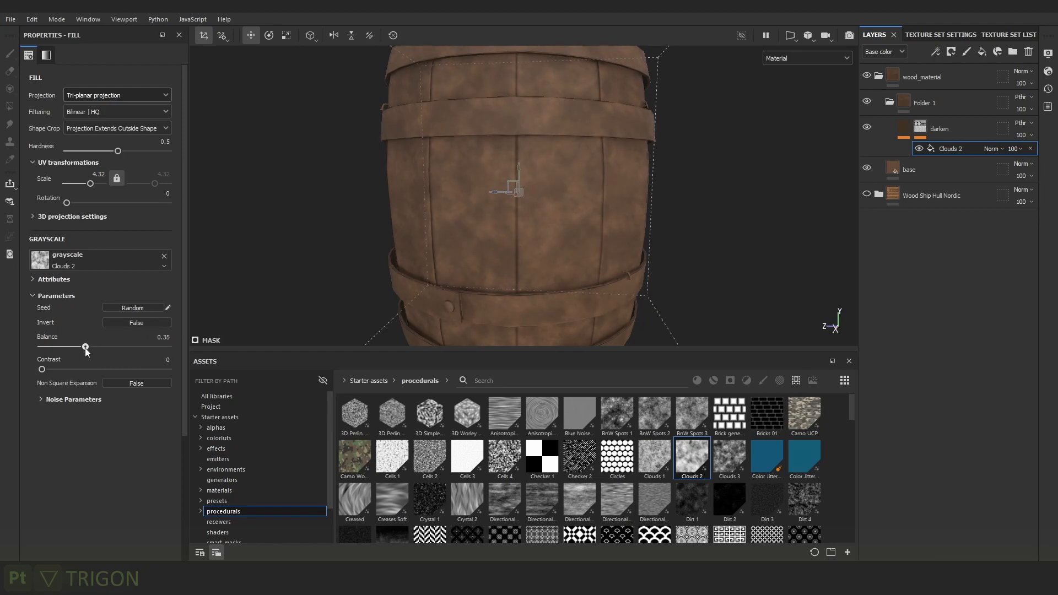
{"action": "left_click", "coordinate": [102, 346]}
{"action": "scroll", "coordinate": [651, 179], "scroll_direction": "down", "scroll_amount": 5}
{"action": "key", "text": "1"}
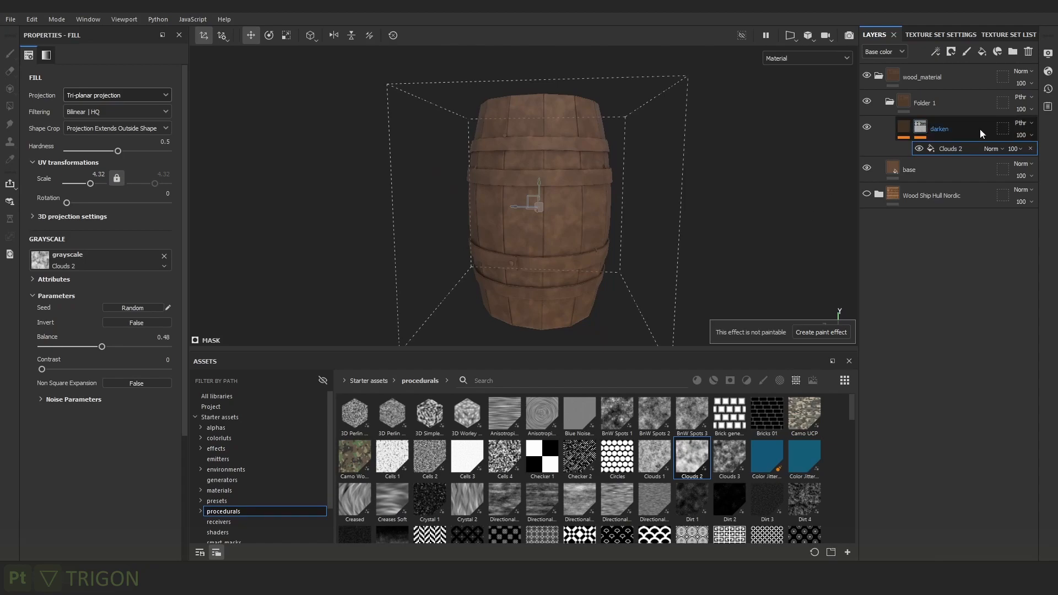
Duplicate the darken layer and rename the copy as lighten.
{"action": "left_click", "coordinate": [963, 129]}
{"action": "left_click", "coordinate": [941, 130]}
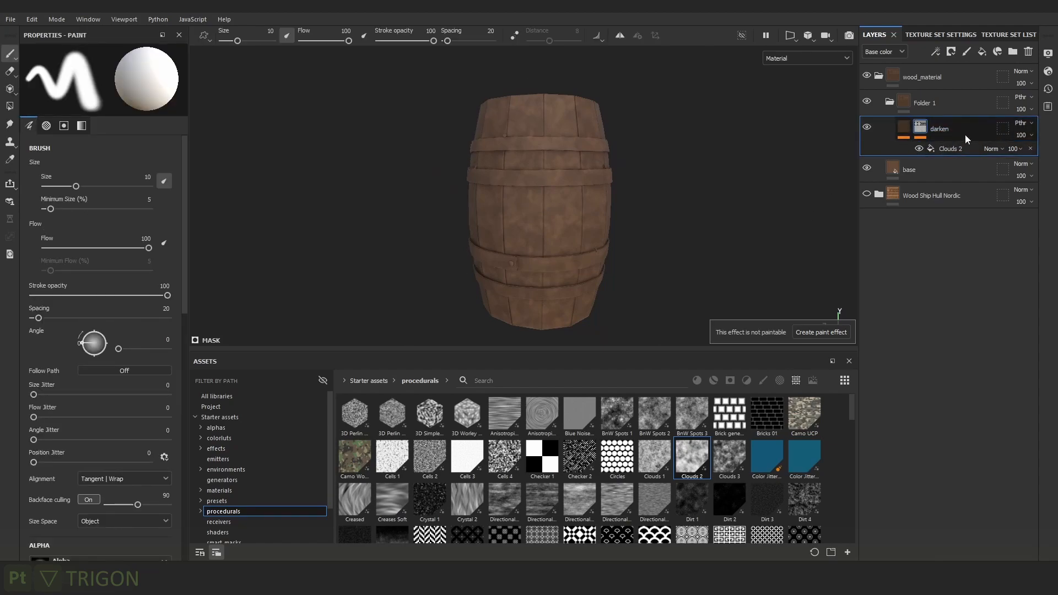
{"action": "key", "text": "ctrl+d"}
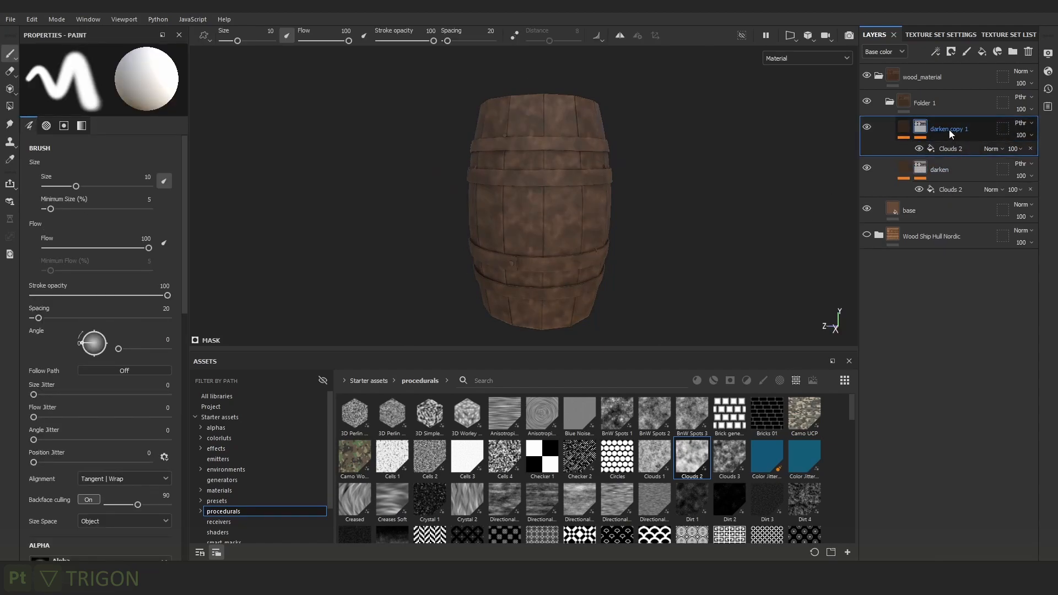
{"action": "double_click", "coordinate": [949, 128]}
{"action": "type", "text": "lig"}
{"action": "key", "text": "Return"}
Set the lighten layer's HSL Perceptive filter to Saturation 0.624 and Lightness 0.585.
{"action": "left_click", "coordinate": [902, 127]}
{"action": "left_click", "coordinate": [939, 150]}
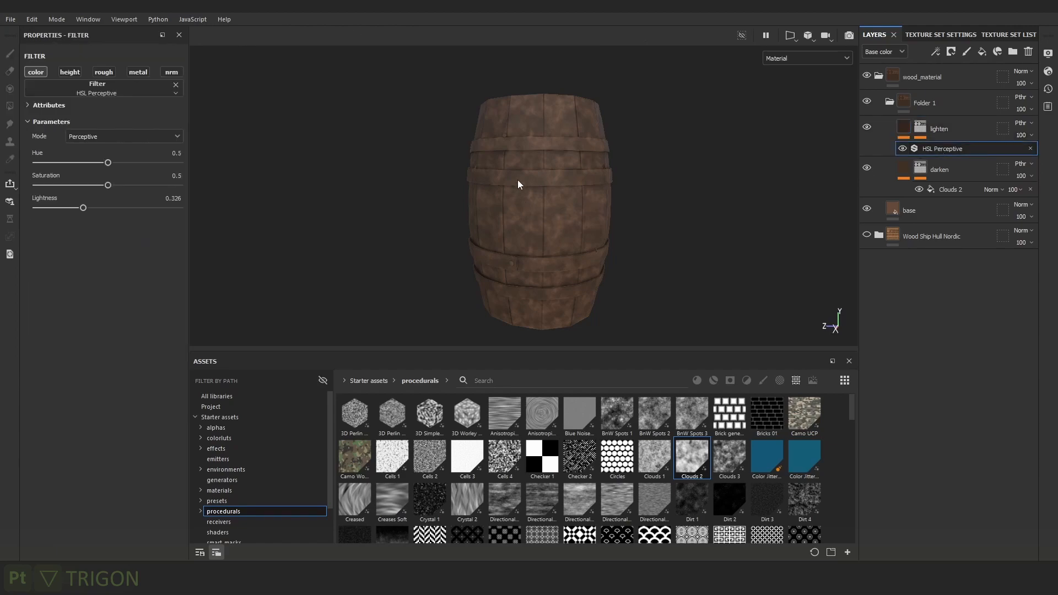
{"action": "scroll", "coordinate": [598, 224], "scroll_direction": "up", "scroll_amount": 3}
{"action": "left_click_drag", "start_coordinate": [100, 208], "coordinate": [126, 186]}
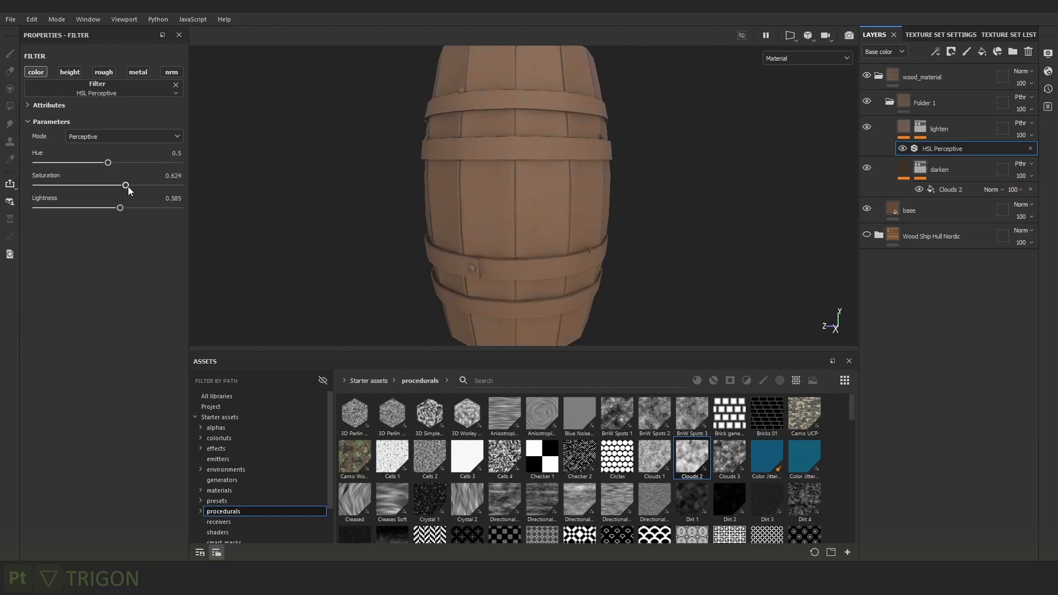
{"action": "scroll", "coordinate": [730, 177], "scroll_direction": "up", "scroll_amount": 2}
Display the lighten layer's mask and set its Clouds 2 fill's Rotation to 74.75.
{"action": "left_click", "coordinate": [921, 127]}
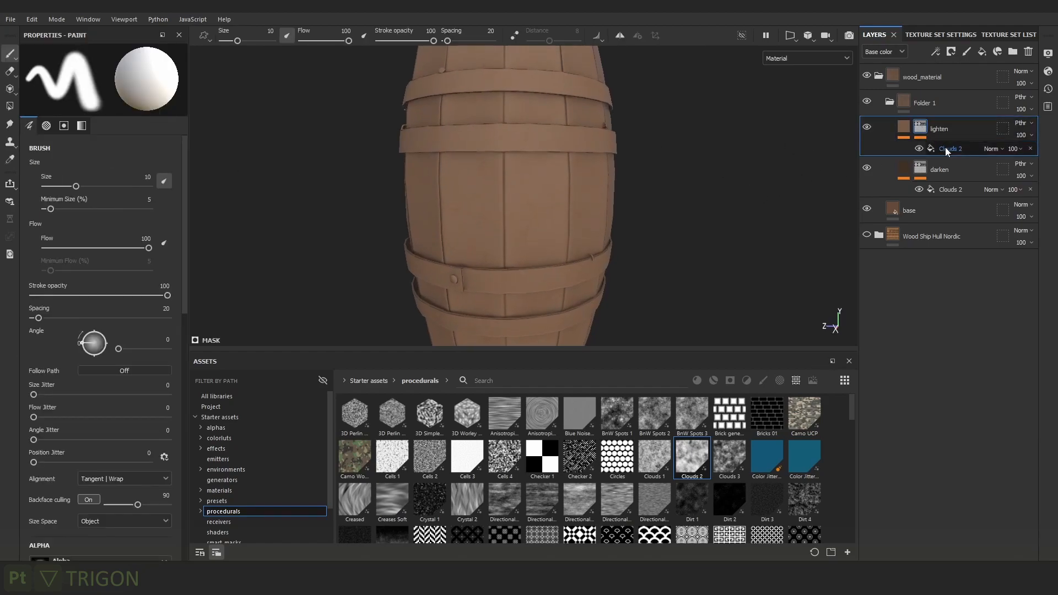
{"action": "left_click", "coordinate": [944, 147]}
{"action": "left_click", "coordinate": [920, 127], "text": "alt"}
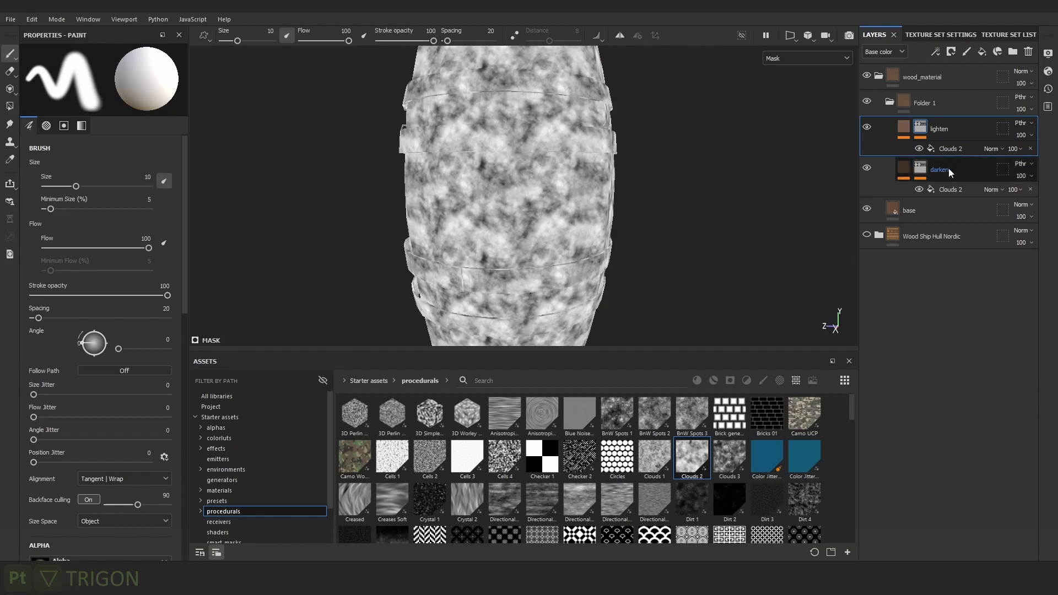
{"action": "left_click", "coordinate": [948, 148]}
{"action": "left_click_drag", "start_coordinate": [68, 202], "coordinate": [87, 202]}
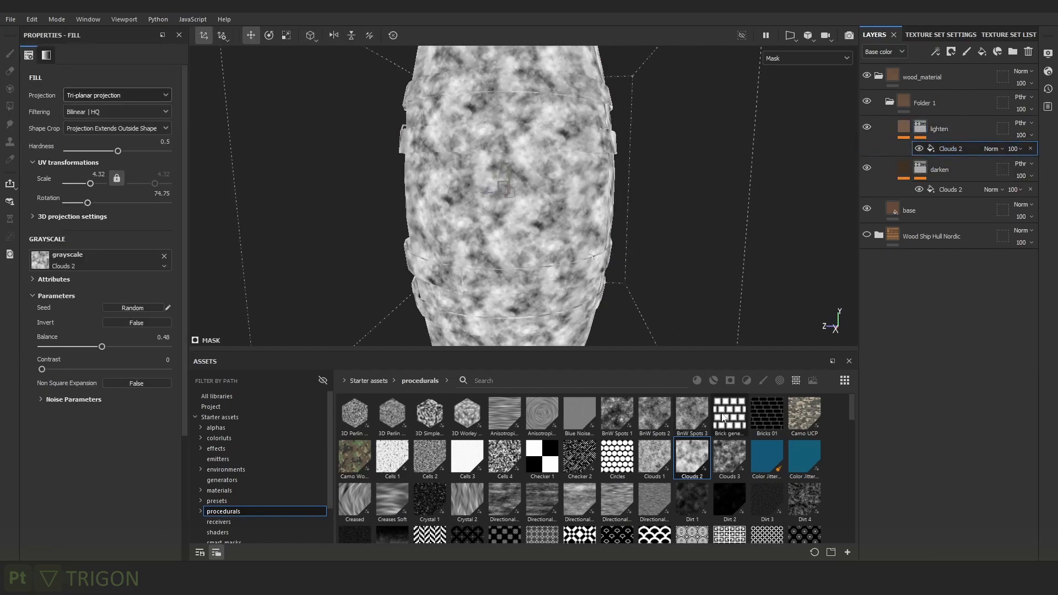
Replace the lighten mask's Clouds 2 texture with Clouds 3 and set its Balance to 0.35.
{"action": "left_click_drag", "start_coordinate": [729, 457], "coordinate": [121, 259]}
{"action": "left_click_drag", "start_coordinate": [103, 346], "coordinate": [86, 347]}
{"action": "scroll", "coordinate": [610, 237], "scroll_direction": "up", "scroll_amount": 2}
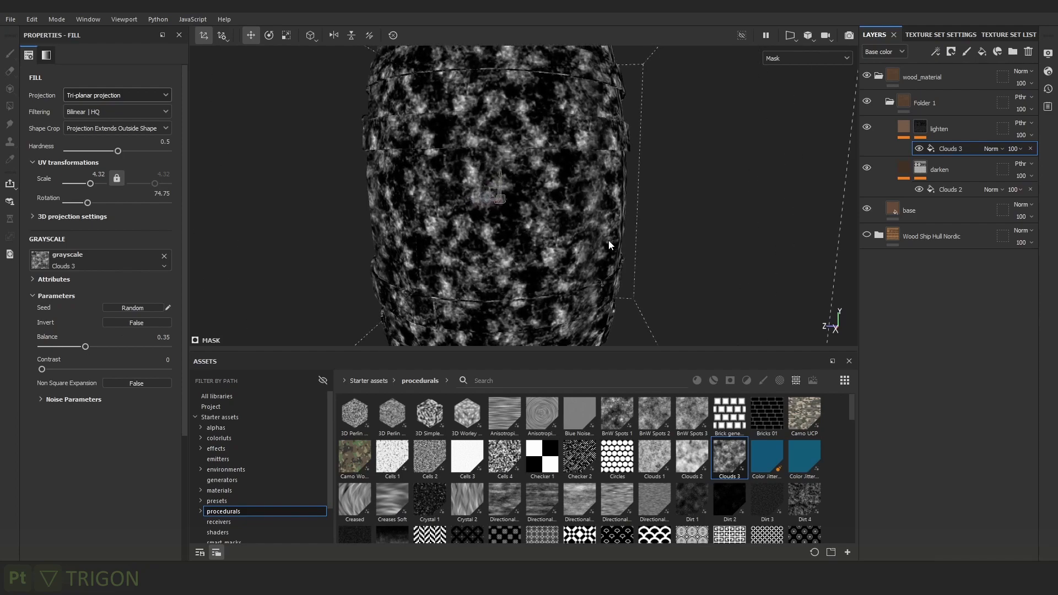
Return to Material view and compare the barrel's color with the lighten and darken layers switched on and off.
{"action": "key", "text": "m"}
{"action": "right_click_drag", "start_coordinate": [611, 177], "coordinate": [705, 336], "text": "alt"}
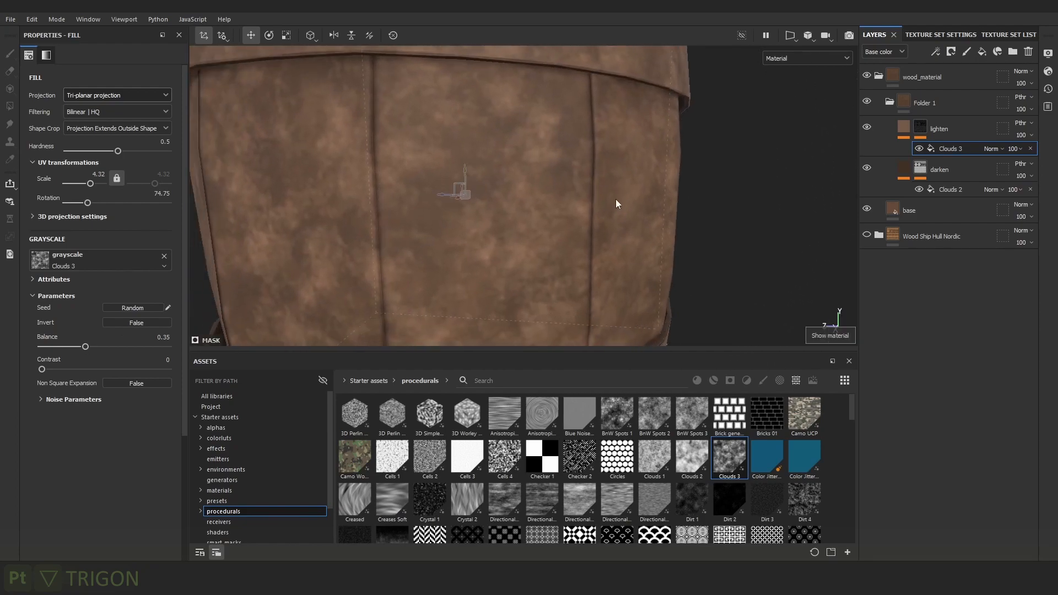
{"action": "left_click_drag", "start_coordinate": [616, 200], "coordinate": [588, 214], "text": "alt"}
{"action": "right_click_drag", "start_coordinate": [588, 215], "coordinate": [633, 231], "text": "alt"}
{"action": "left_click", "coordinate": [864, 127]}
{"action": "left_click", "coordinate": [863, 128]}
{"action": "left_click", "coordinate": [864, 127]}
{"action": "left_click", "coordinate": [866, 170]}
{"action": "left_click", "coordinate": [866, 167]}
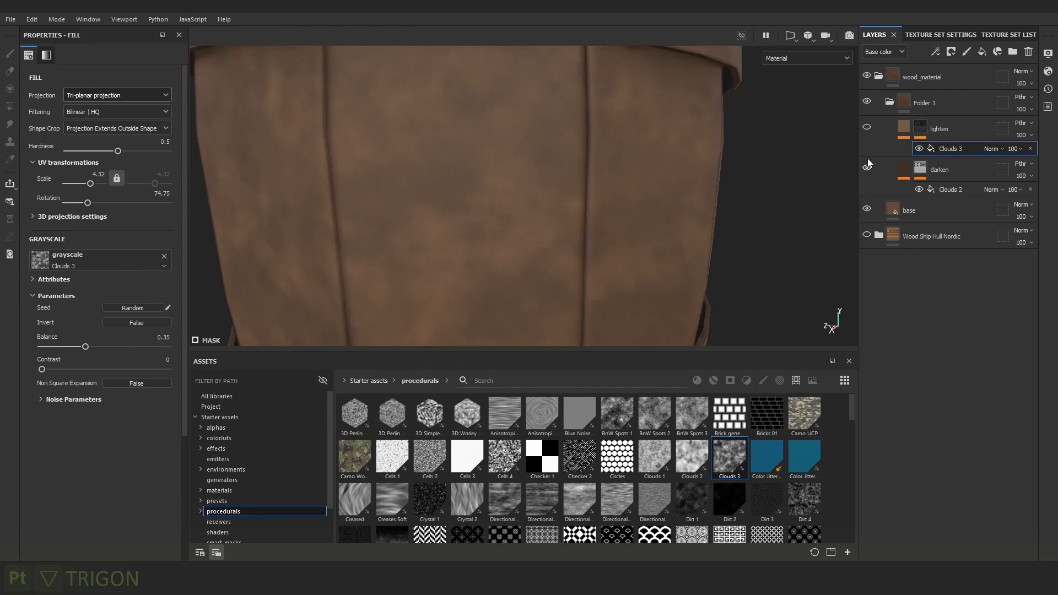
{"action": "left_click", "coordinate": [867, 128]}
{"action": "right_click_drag", "start_coordinate": [627, 233], "coordinate": [419, 27], "text": "alt"}
{"action": "right_click_drag", "start_coordinate": [574, 137], "coordinate": [650, 239], "text": "alt"}
{"action": "left_click_drag", "start_coordinate": [649, 239], "coordinate": [634, 194], "text": "alt"}
{"action": "mouse_move", "coordinate": [634, 194]}
{"action": "right_mouse_down", "text": "shift"}
{"action": "mouse_move", "coordinate": [609, 195]}
{"action": "mouse_move", "coordinate": [646, 193]}
{"action": "right_mouse_up", "text": "shift"}
{"action": "left_click_drag", "start_coordinate": [647, 193], "coordinate": [721, 196], "text": "alt"}
{"action": "scroll", "coordinate": [721, 197], "scroll_direction": "down", "scroll_amount": 1}
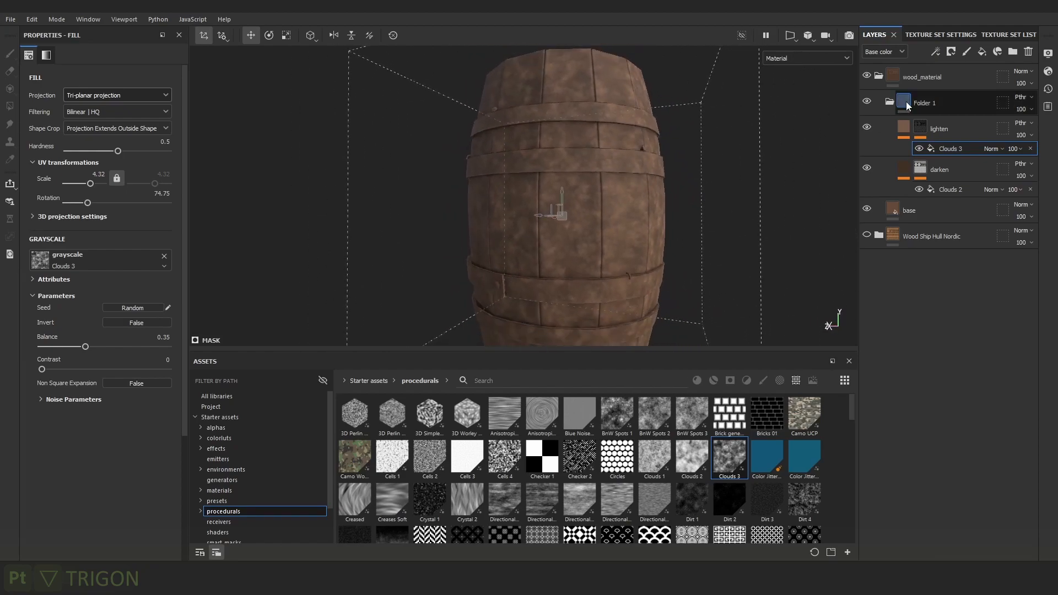
Rename Folder 1 as color variation.
{"action": "left_click", "coordinate": [931, 104]}
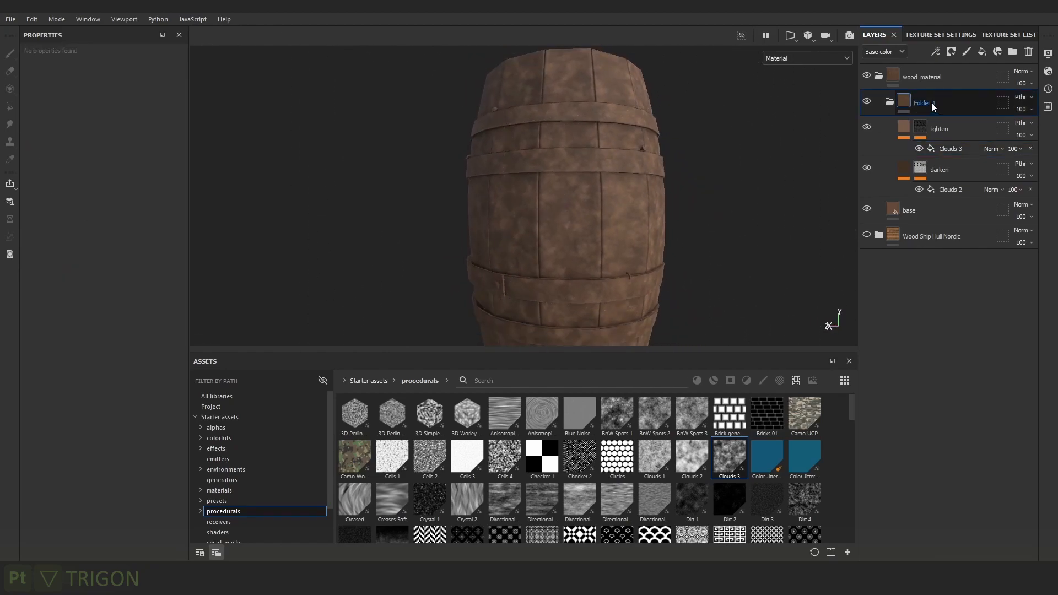
{"action": "double_click", "coordinate": [931, 103]}
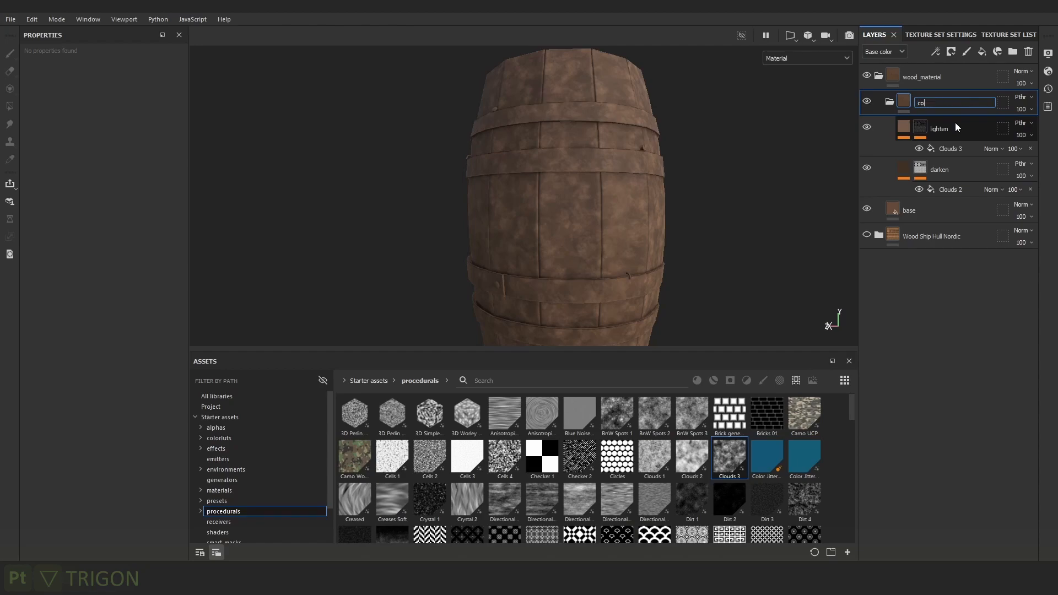
{"action": "type", "text": "color variation"}
{"action": "key", "text": "Return"}
{"action": "middle_click_drag", "start_coordinate": [666, 168], "coordinate": [628, 139], "text": "alt"}
Add a black mask to the color variation folder and give the mask a fill effect.
{"action": "right_click", "coordinate": [937, 98]}
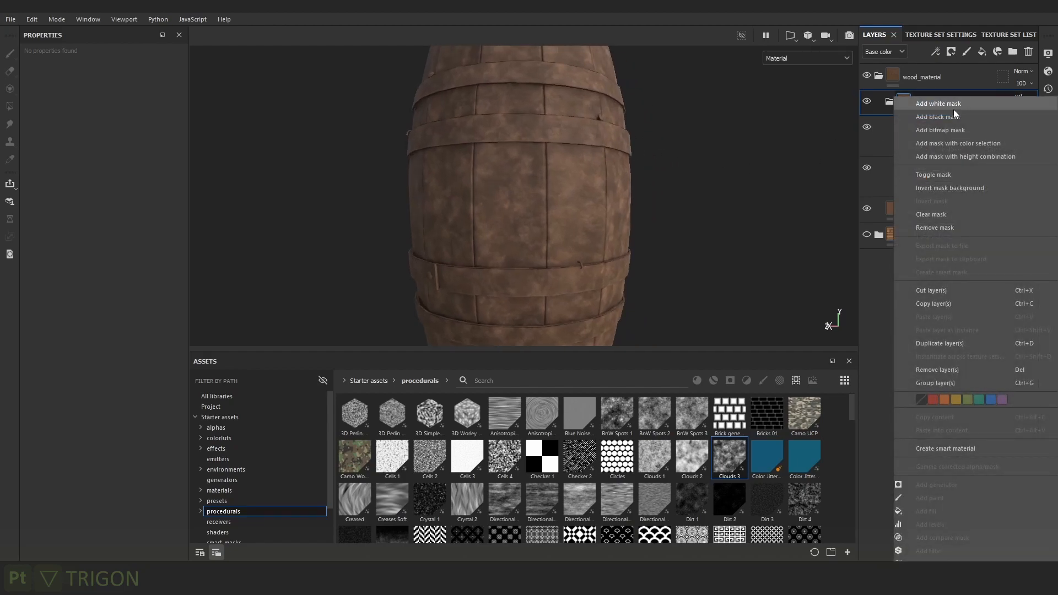
{"action": "left_click", "coordinate": [952, 122]}
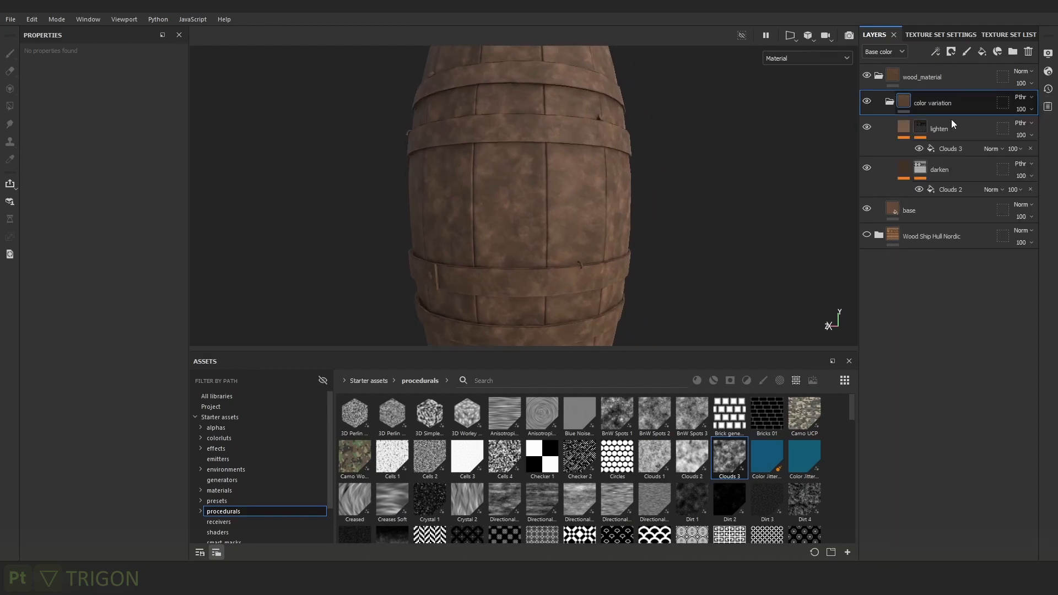
{"action": "scroll", "coordinate": [484, 117], "scroll_direction": "down", "scroll_amount": 3}
{"action": "mouse_move", "coordinate": [628, 171]}
{"action": "right_mouse_down", "text": "shift"}
{"action": "mouse_move", "coordinate": [648, 165]}
{"action": "mouse_move", "coordinate": [643, 157]}
{"action": "right_mouse_up", "text": "shift"}
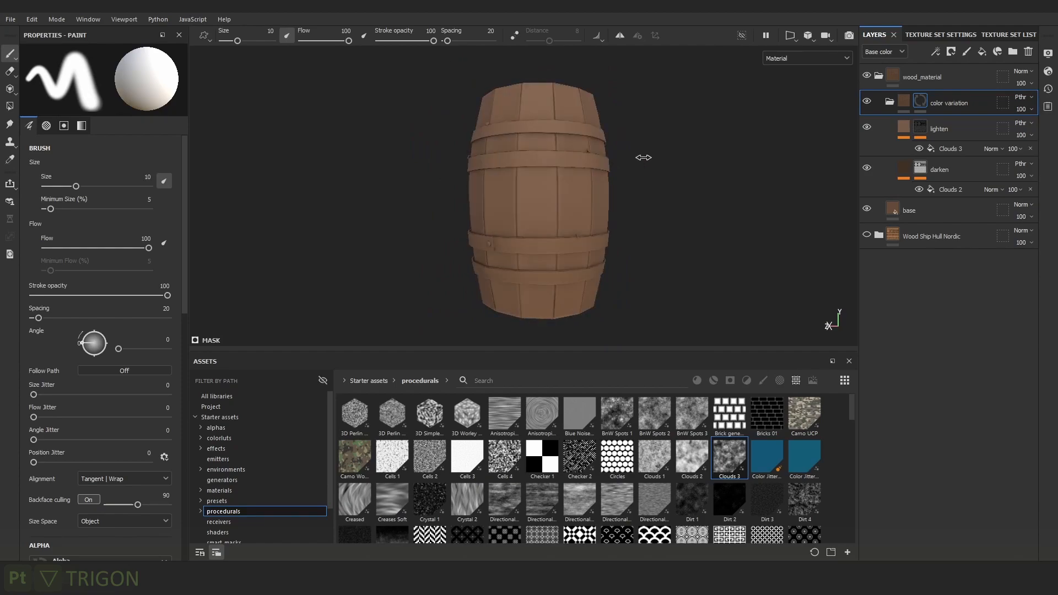
{"action": "scroll", "coordinate": [661, 148], "scroll_direction": "up", "scroll_amount": 3}
{"action": "left_click", "coordinate": [936, 51]}
{"action": "left_click", "coordinate": [961, 94]}
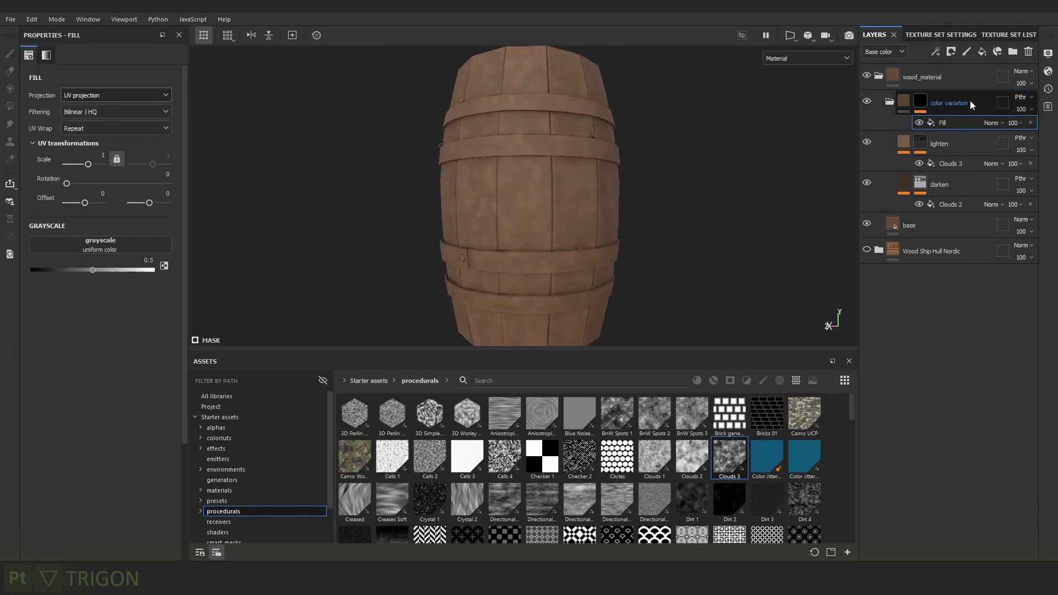
{"action": "scroll", "coordinate": [492, 218], "scroll_direction": "up", "scroll_amount": 2}
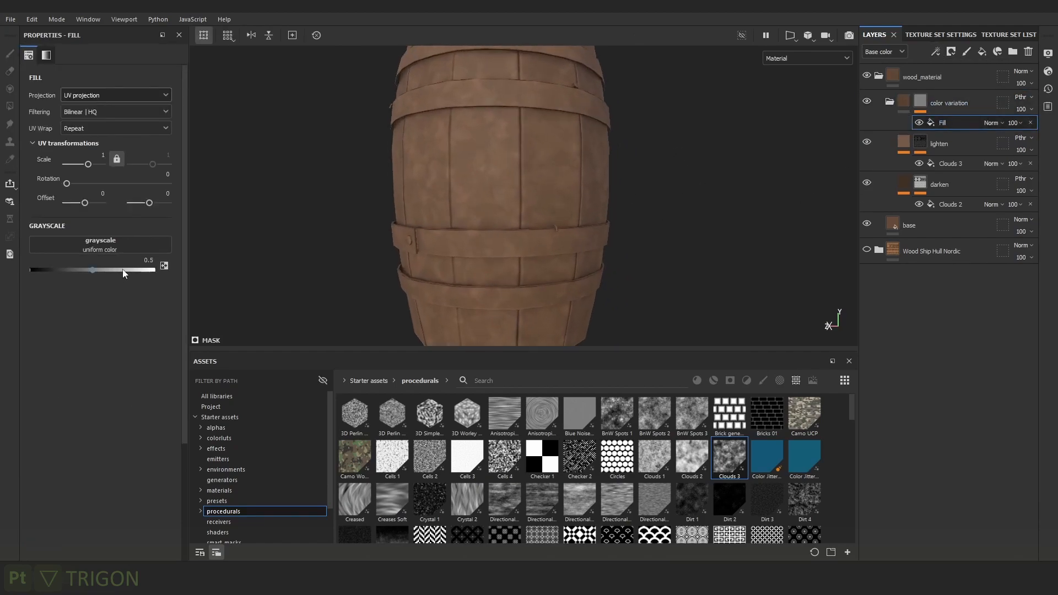
Adjust the color variation mask fill's grayscale value to about 0.69 to reduce the effect's strength.
{"action": "left_click_drag", "start_coordinate": [53, 270], "coordinate": [105, 281]}
{"action": "left_click_drag", "start_coordinate": [169, 282], "coordinate": [127, 282]}
{"action": "left_click_drag", "start_coordinate": [386, 237], "coordinate": [463, 225], "text": "alt"}
{"action": "right_click_drag", "start_coordinate": [496, 170], "coordinate": [136, 280], "text": "alt"}
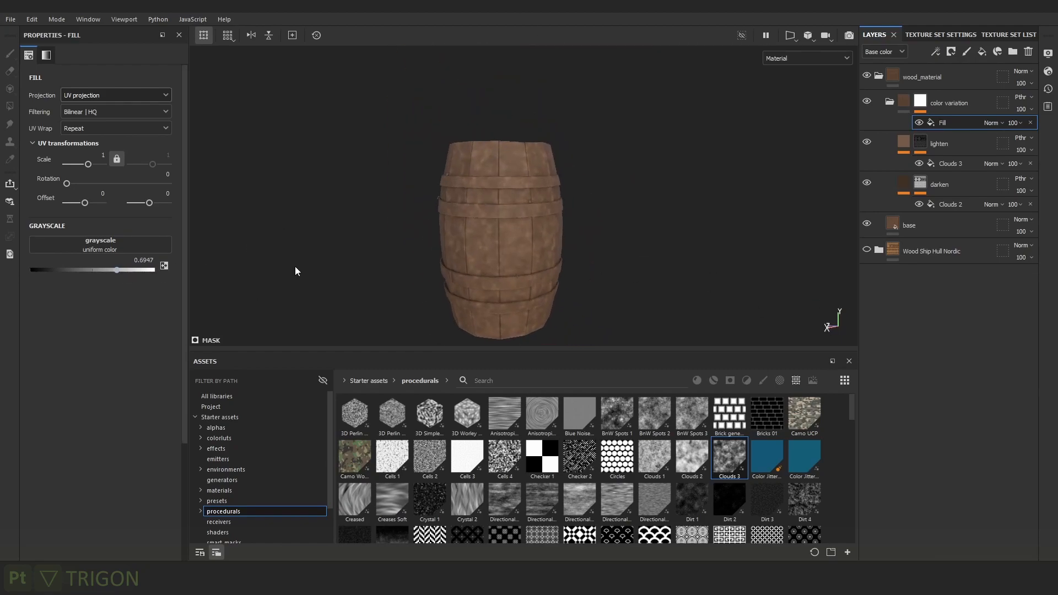
Set the lighten mask's Clouds 3 Balance to 0.47.
{"action": "left_click", "coordinate": [959, 163]}
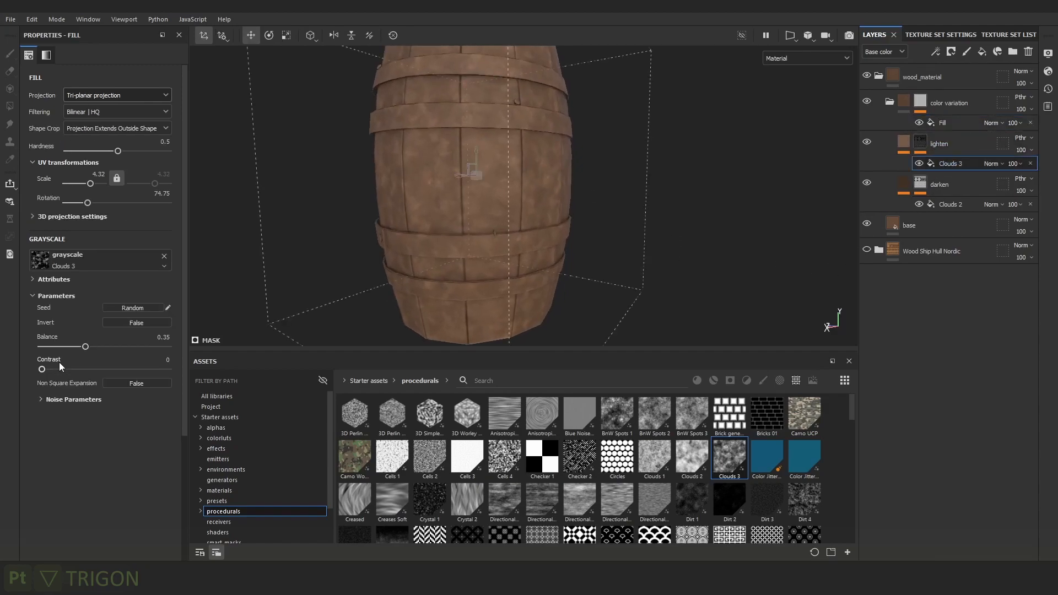
{"action": "left_click_drag", "start_coordinate": [97, 346], "coordinate": [105, 346]}
{"action": "right_click_drag", "start_coordinate": [546, 220], "coordinate": [380, 14], "text": "alt"}
{"action": "right_click_drag", "start_coordinate": [579, 195], "coordinate": [848, 331], "text": "alt"}
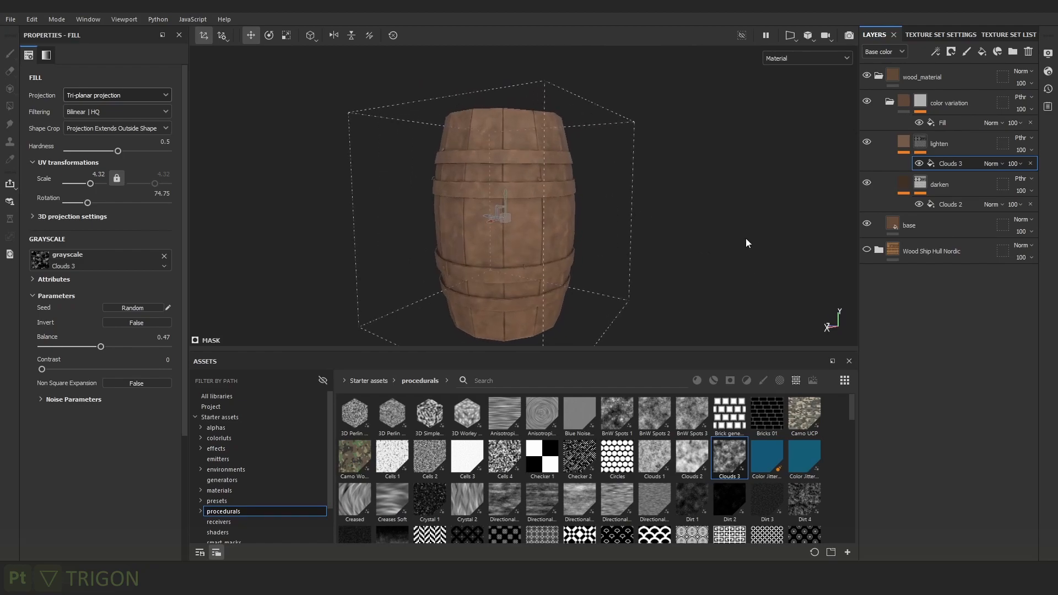
Inspect the barrel's Base color channel and cycle the viewport to the Roughness channel.
{"action": "key", "text": "c"}
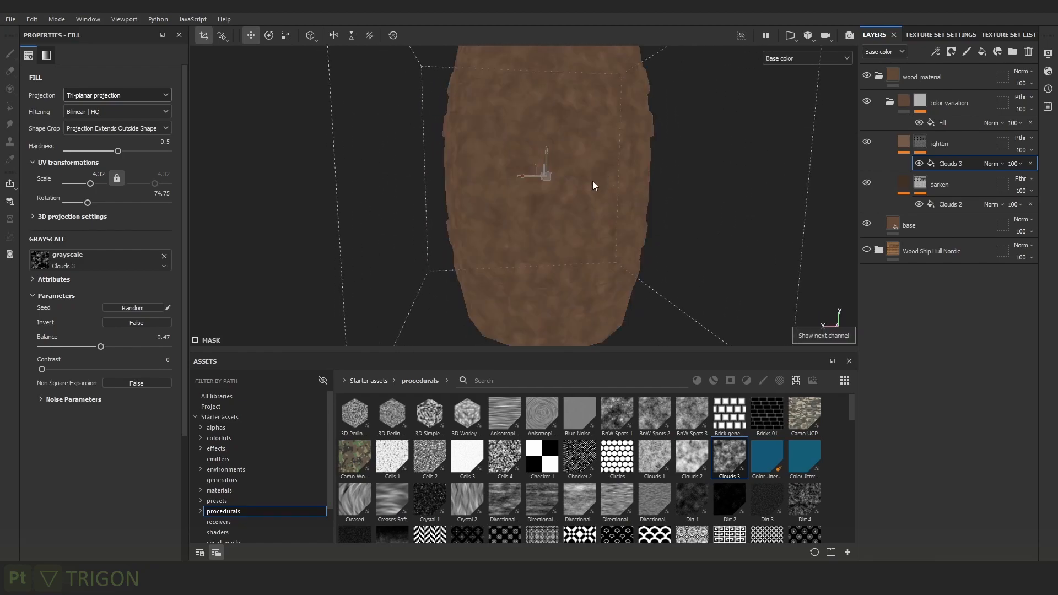
{"action": "left_click_drag", "start_coordinate": [597, 181], "coordinate": [625, 191], "text": "alt"}
{"action": "right_click_drag", "start_coordinate": [626, 191], "coordinate": [642, 196], "text": "alt"}
{"action": "key", "text": "c"}
{"action": "key", "text": "c"}
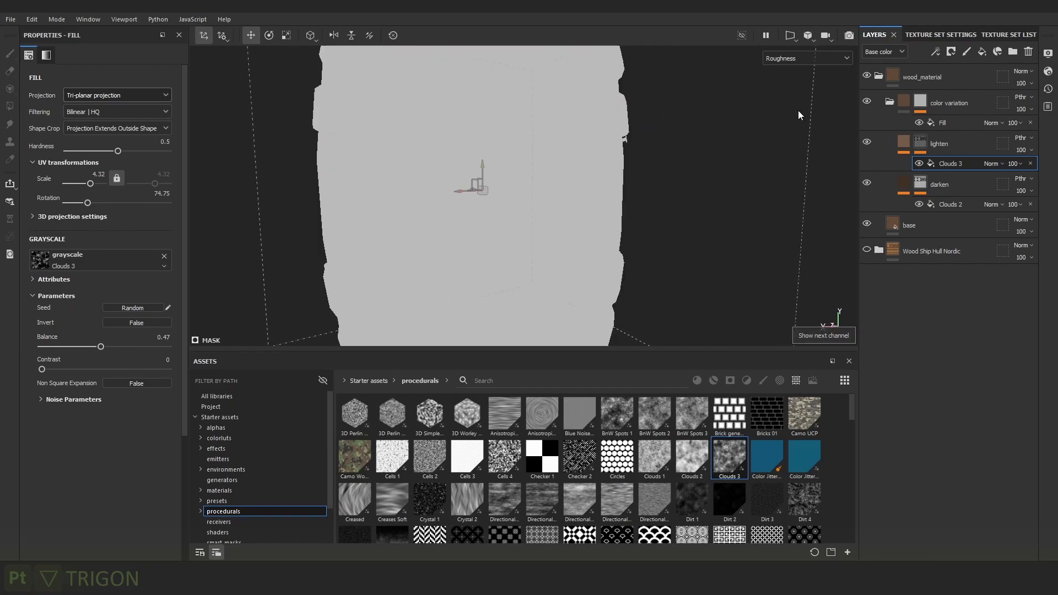
Enable the roughness channel on the HSL Perceptive filters of the lighten and darken layers.
{"action": "left_click", "coordinate": [901, 146]}
{"action": "left_click", "coordinate": [951, 164]}
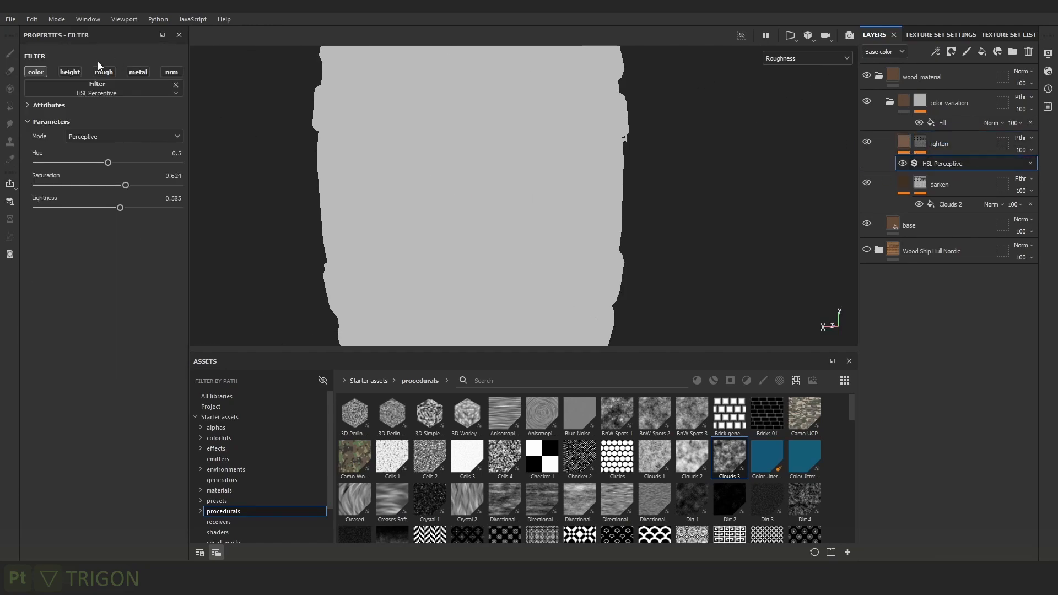
{"action": "left_click", "coordinate": [950, 204]}
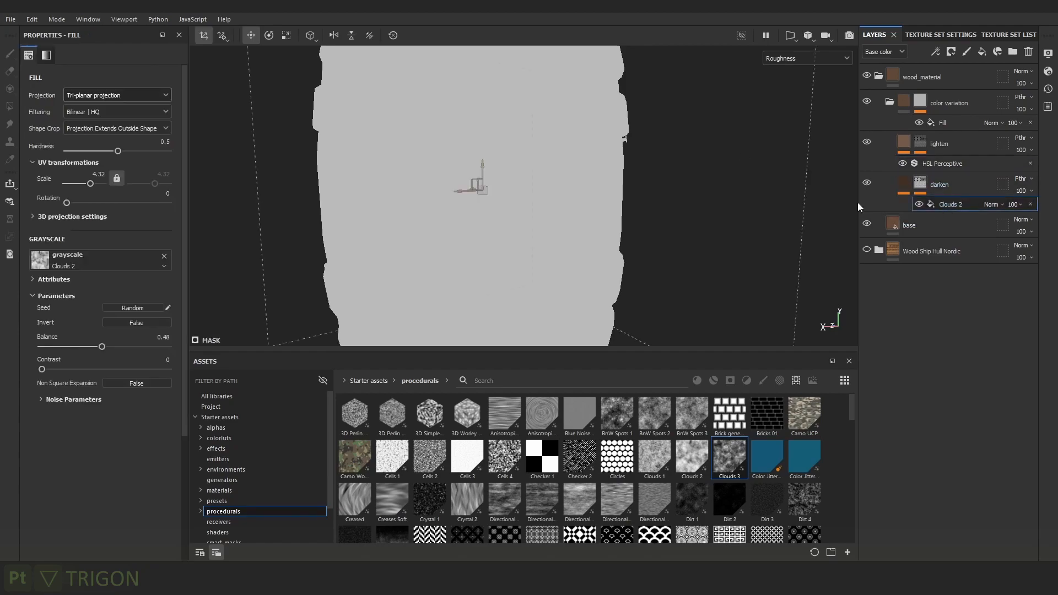
{"action": "left_click", "coordinate": [922, 184]}
{"action": "left_click", "coordinate": [900, 185]}
{"action": "left_click", "coordinate": [931, 206]}
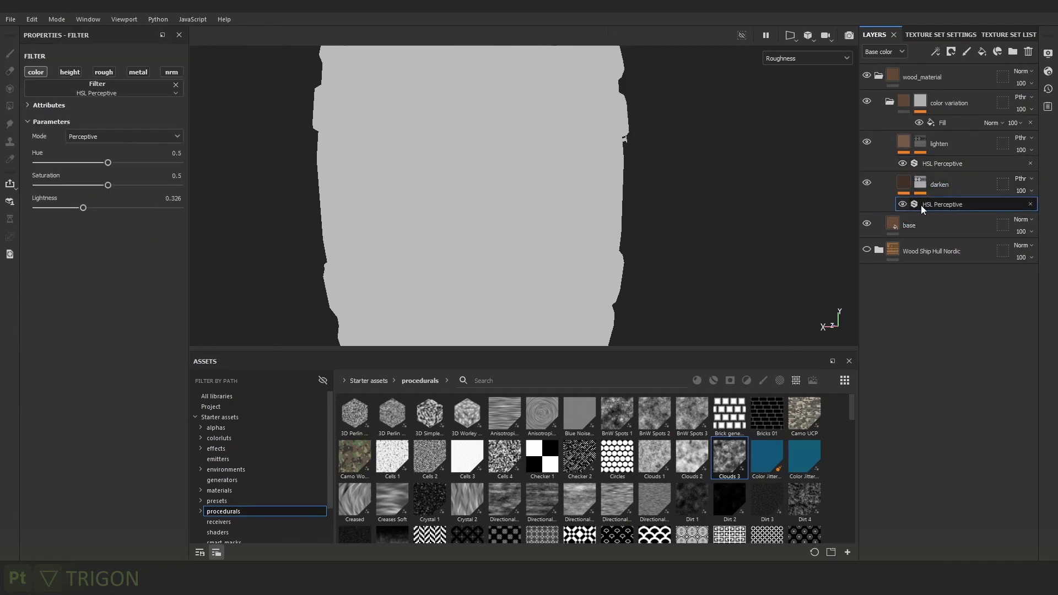
{"action": "right_click_drag", "start_coordinate": [587, 108], "coordinate": [509, 82], "text": "alt"}
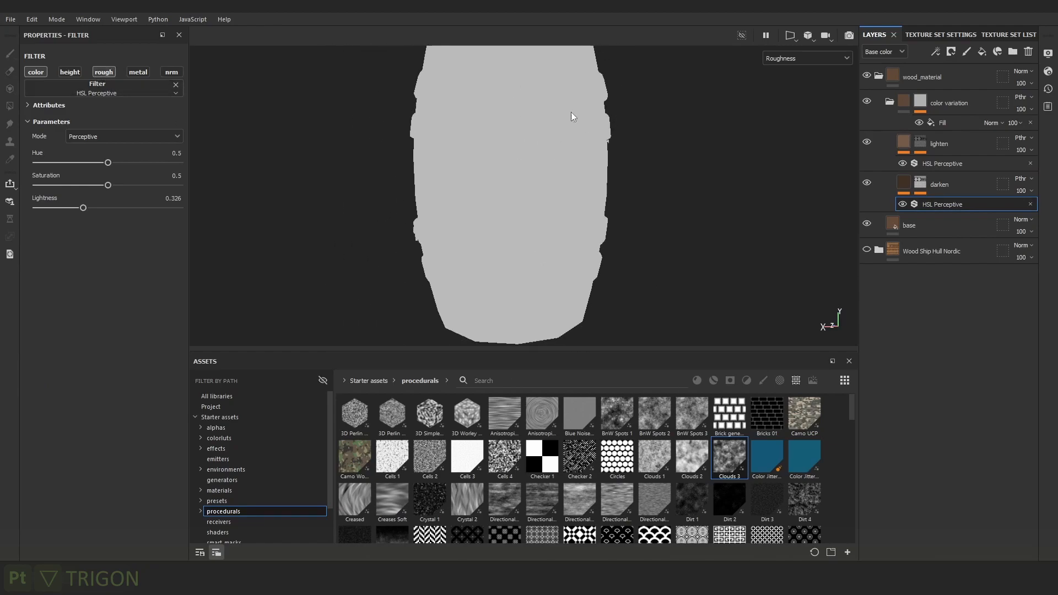
{"action": "left_click_drag", "start_coordinate": [589, 108], "coordinate": [724, 129], "text": "alt"}
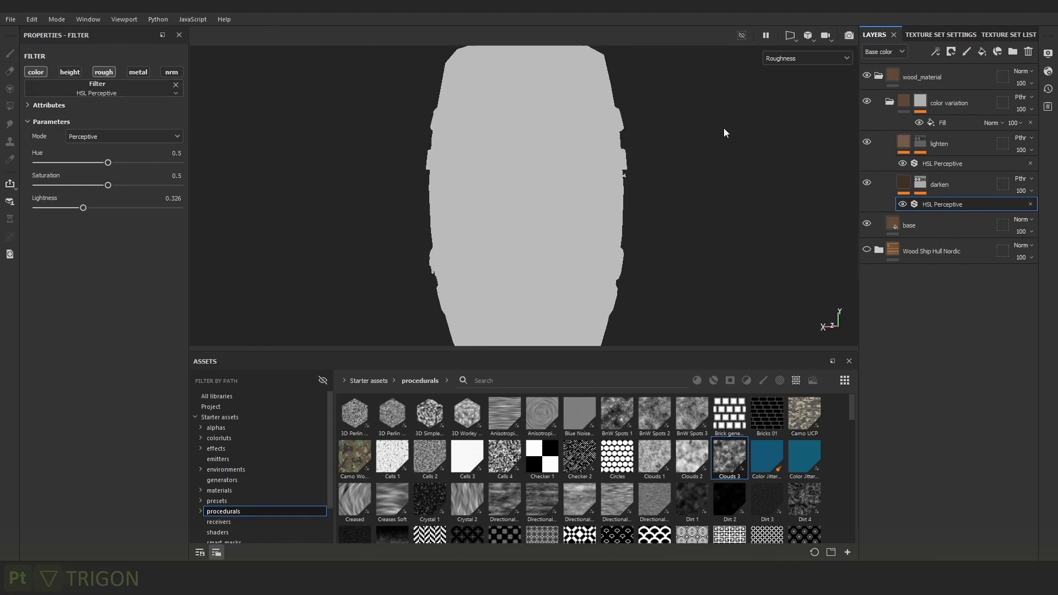
Show the layer stack's Roughness channel and set the color variation folder's blend mode to Passthrough.
{"action": "left_click", "coordinate": [877, 53]}
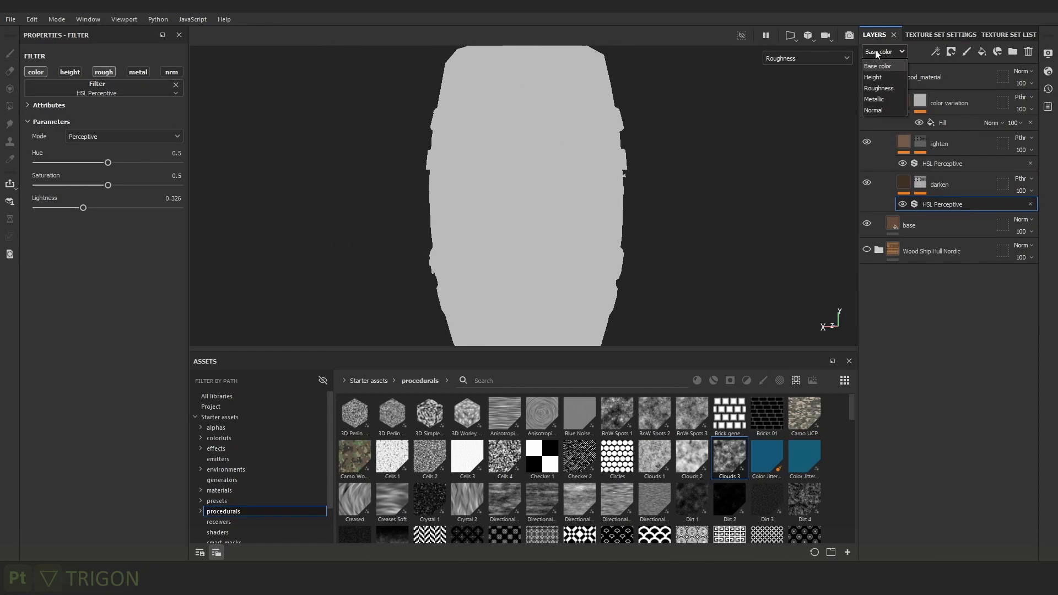
{"action": "left_click", "coordinate": [877, 87]}
{"action": "left_click", "coordinate": [964, 106]}
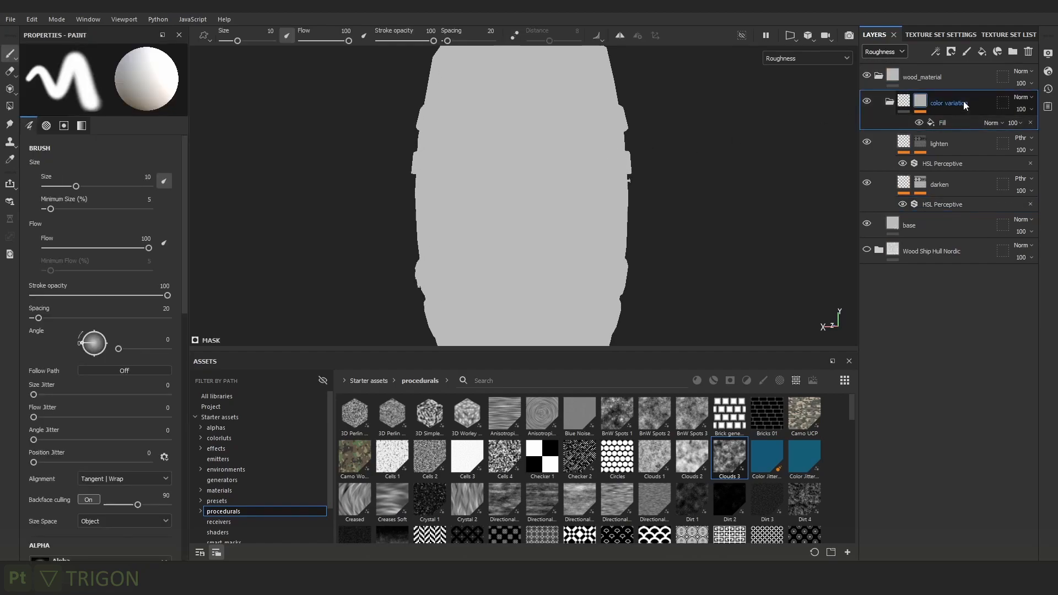
{"action": "left_click", "coordinate": [1029, 99]}
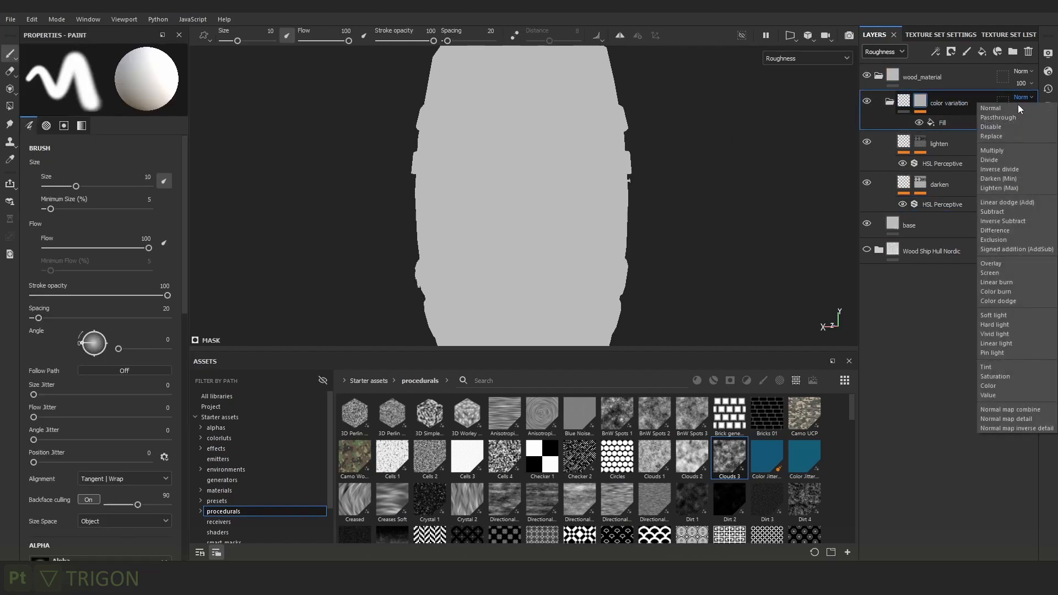
{"action": "left_click", "coordinate": [1001, 118]}
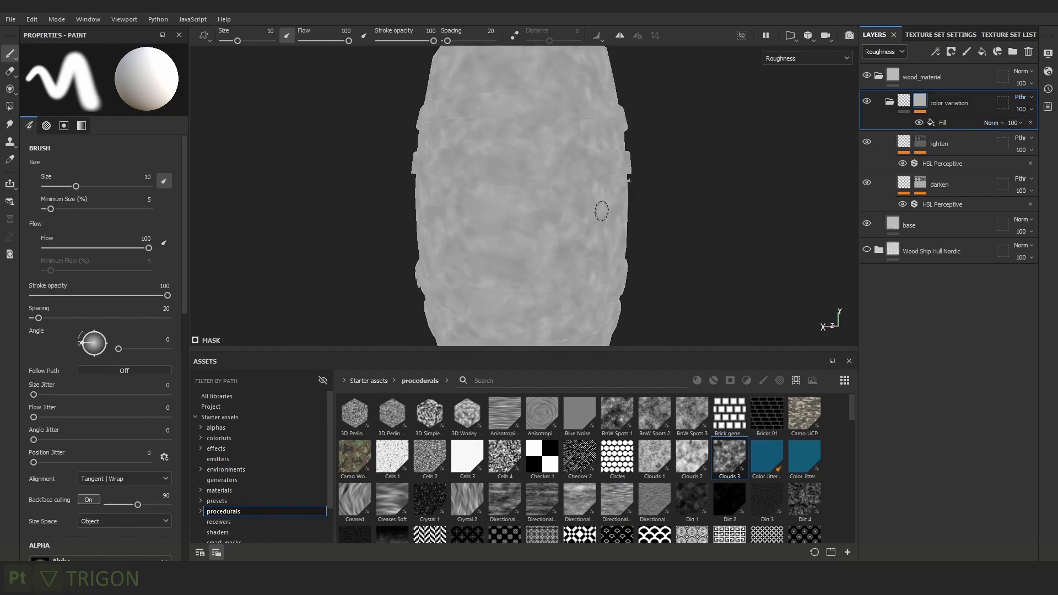
Examine the roughness variation on the barrel, and check its reflections in Material view under rotated lighting.
{"action": "left_click_drag", "start_coordinate": [553, 158], "coordinate": [595, 168], "text": "alt"}
{"action": "middle_click_drag", "start_coordinate": [453, 138], "coordinate": [541, 128], "text": "alt"}
{"action": "right_click_drag", "start_coordinate": [541, 127], "coordinate": [798, 264], "text": "alt"}
{"action": "middle_click_drag", "start_coordinate": [598, 187], "coordinate": [651, 187], "text": "alt"}
{"action": "left_click_drag", "start_coordinate": [652, 187], "coordinate": [696, 186], "text": "alt"}
{"action": "key", "text": "m"}
{"action": "scroll", "coordinate": [690, 149], "scroll_direction": "down", "scroll_amount": 5}
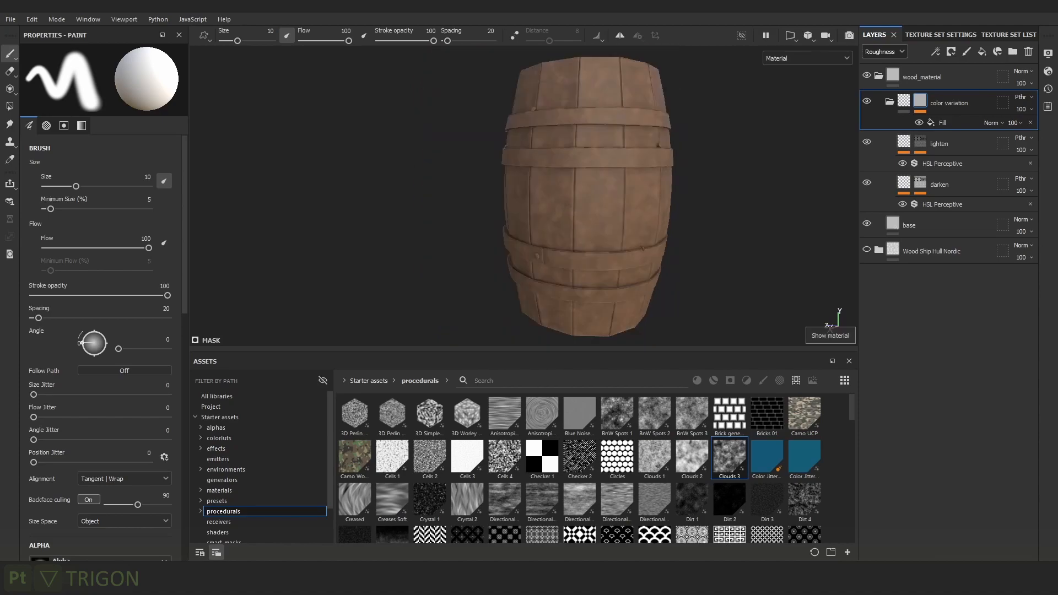
{"action": "mouse_move", "coordinate": [690, 150]}
{"action": "right_mouse_down", "text": "shift"}
{"action": "mouse_move", "coordinate": [679, 158]}
{"action": "mouse_move", "coordinate": [691, 155]}
{"action": "right_mouse_up", "text": "shift"}
{"action": "left_click_drag", "start_coordinate": [691, 156], "coordinate": [670, 160], "text": "alt"}
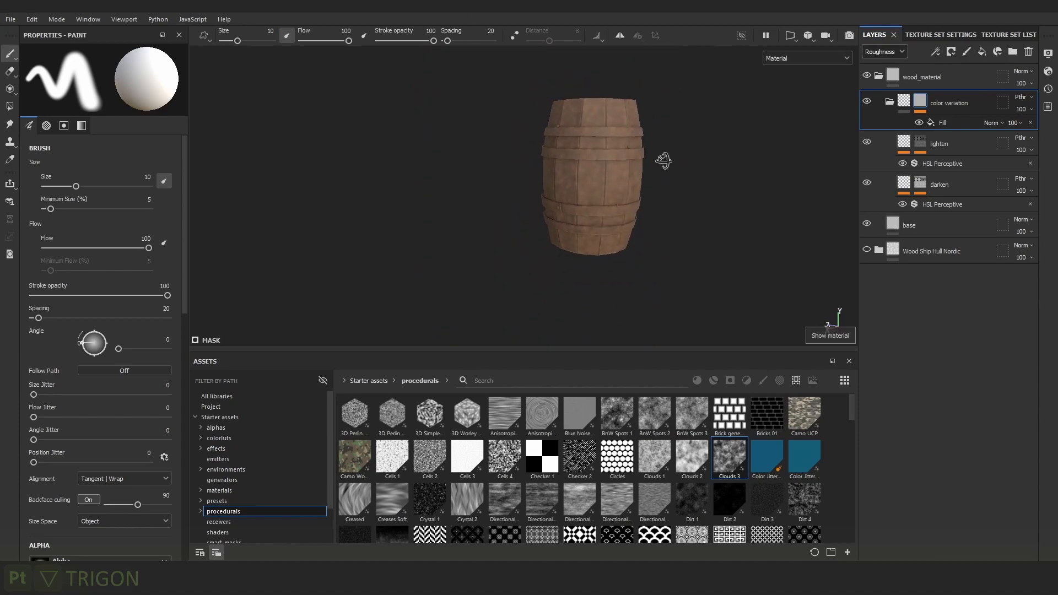
{"action": "right_click_drag", "start_coordinate": [669, 160], "coordinate": [727, 221], "text": "alt"}
{"action": "middle_click_drag", "start_coordinate": [671, 158], "coordinate": [644, 155], "text": "alt"}
{"action": "right_click_drag", "start_coordinate": [643, 154], "coordinate": [693, 206], "text": "alt"}
{"action": "mouse_move", "coordinate": [673, 167]}
{"action": "right_mouse_down", "text": "shift"}
{"action": "mouse_move", "coordinate": [705, 172]}
{"action": "mouse_move", "coordinate": [687, 167]}
{"action": "right_mouse_up", "text": "shift"}
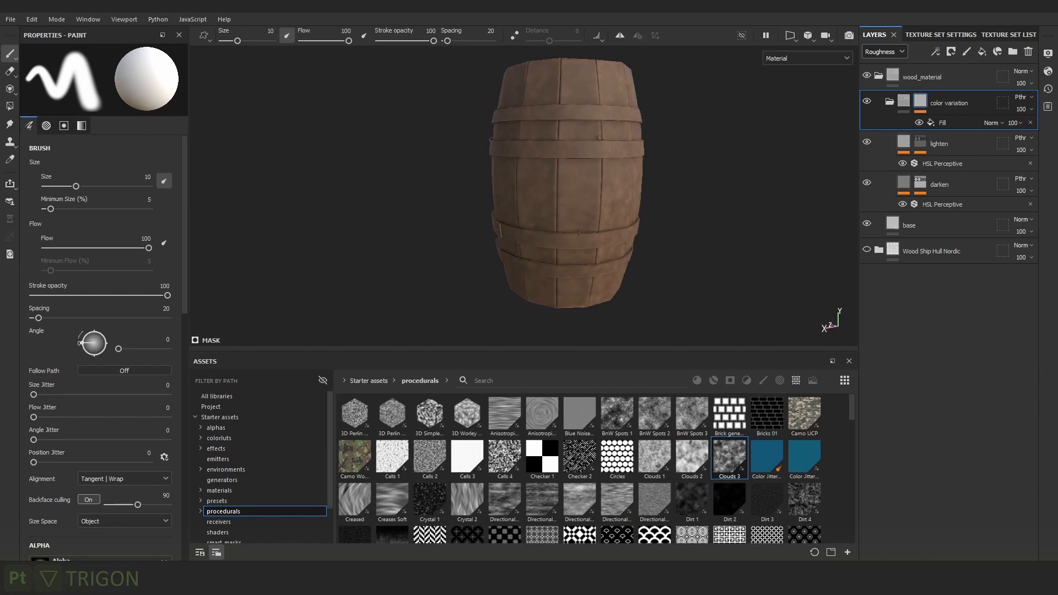
Collapse the color variation folder in the layer stack.
{"action": "left_click", "coordinate": [889, 102]}
{"action": "scroll", "coordinate": [688, 178], "scroll_direction": "up", "scroll_amount": 5}
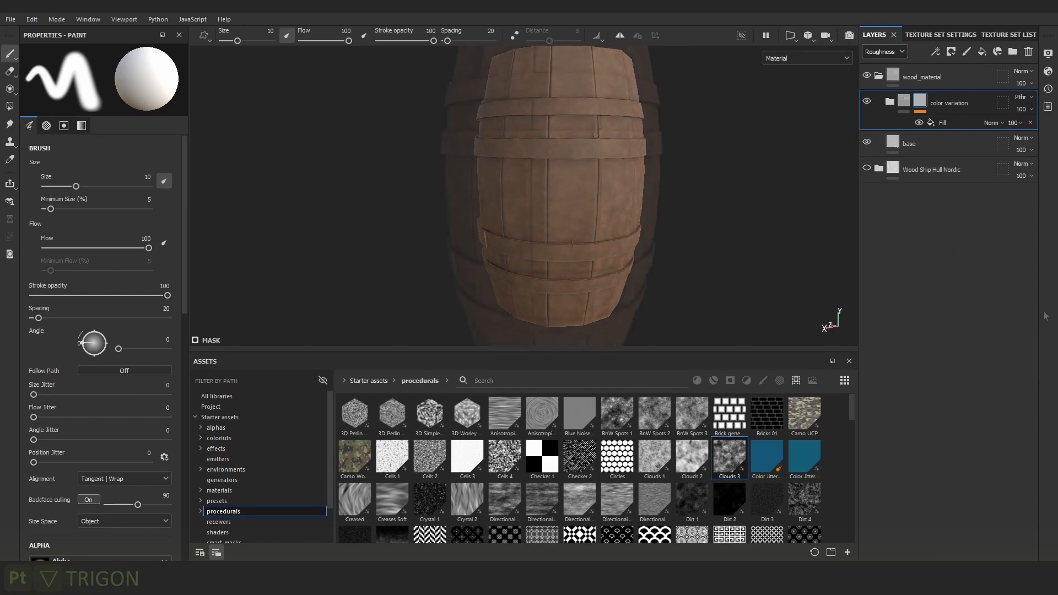
{"action": "scroll", "coordinate": [688, 178], "scroll_direction": "up", "scroll_amount": 2}
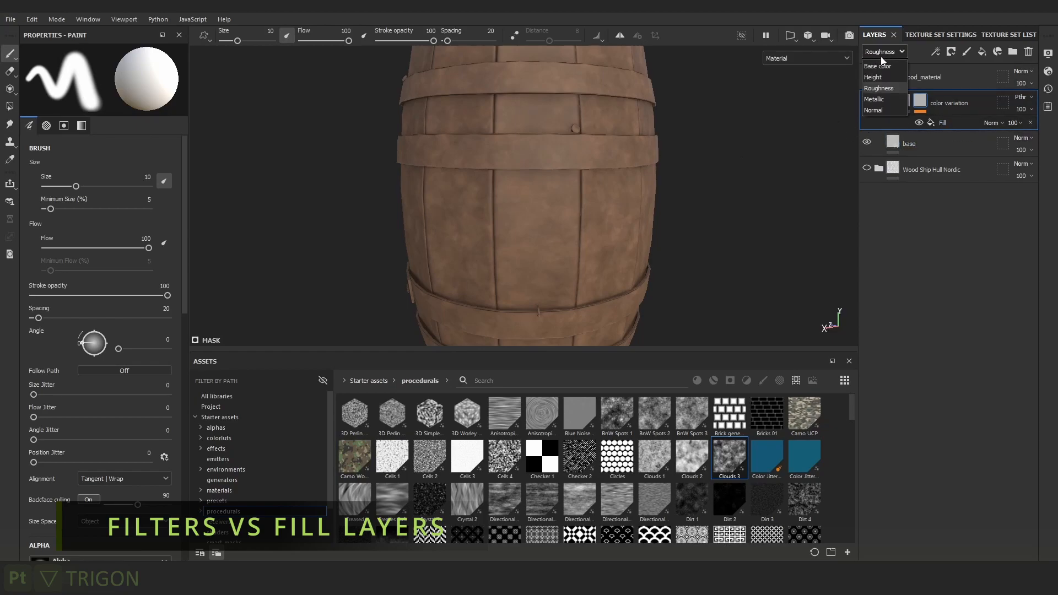
Expand the color variation folder and try the darker brown 3A291E as the base layer's base color.
{"action": "left_click", "coordinate": [889, 101]}
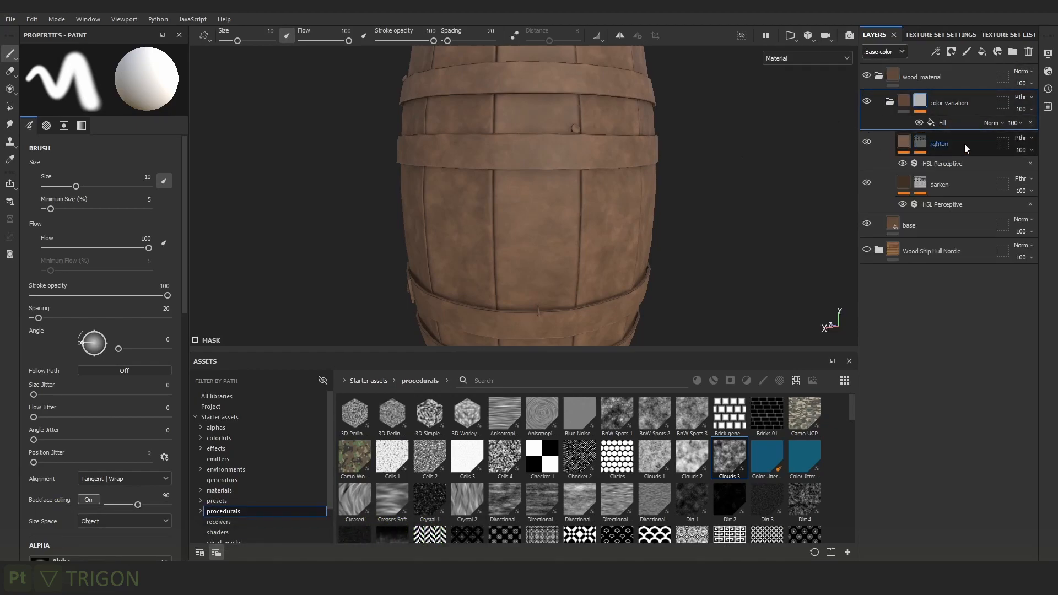
{"action": "left_click", "coordinate": [935, 226]}
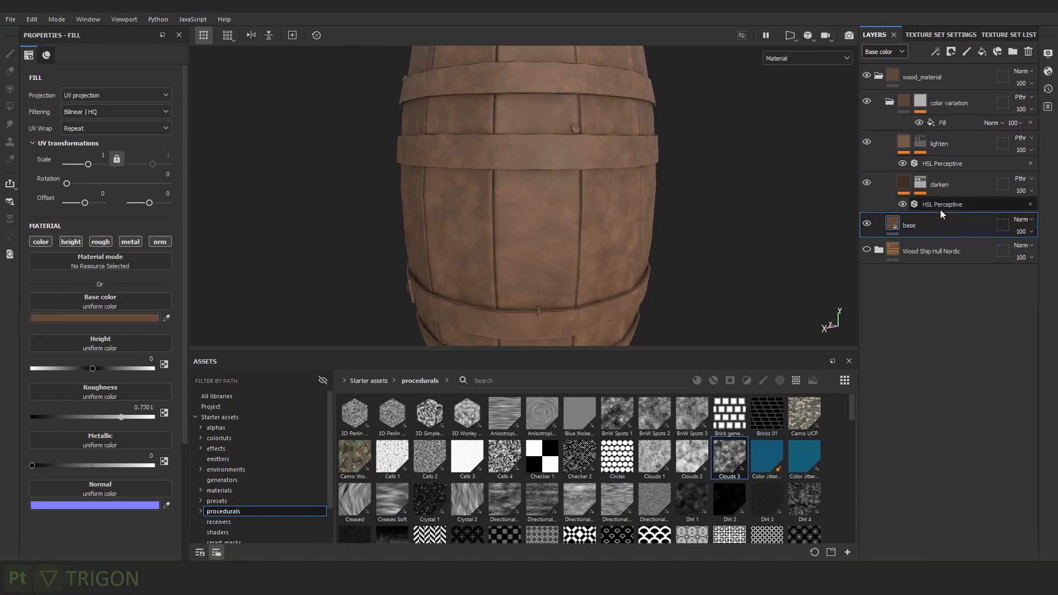
{"action": "left_click", "coordinate": [94, 319]}
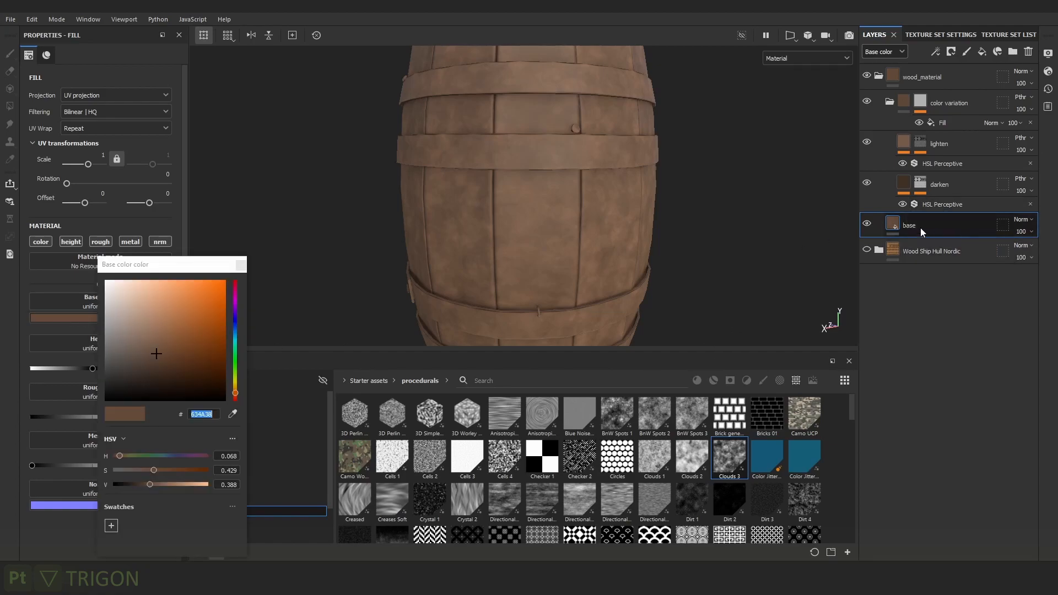
{"action": "left_click_drag", "start_coordinate": [142, 335], "coordinate": [164, 373]}
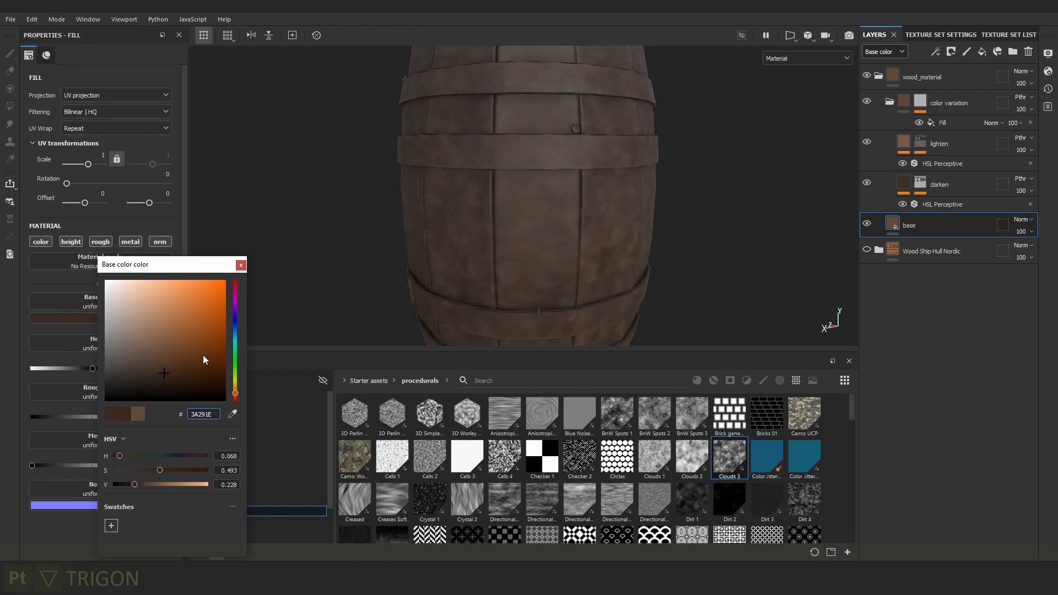
{"action": "left_click", "coordinate": [240, 265]}
{"action": "scroll", "coordinate": [521, 245], "scroll_direction": "down", "scroll_amount": 3}
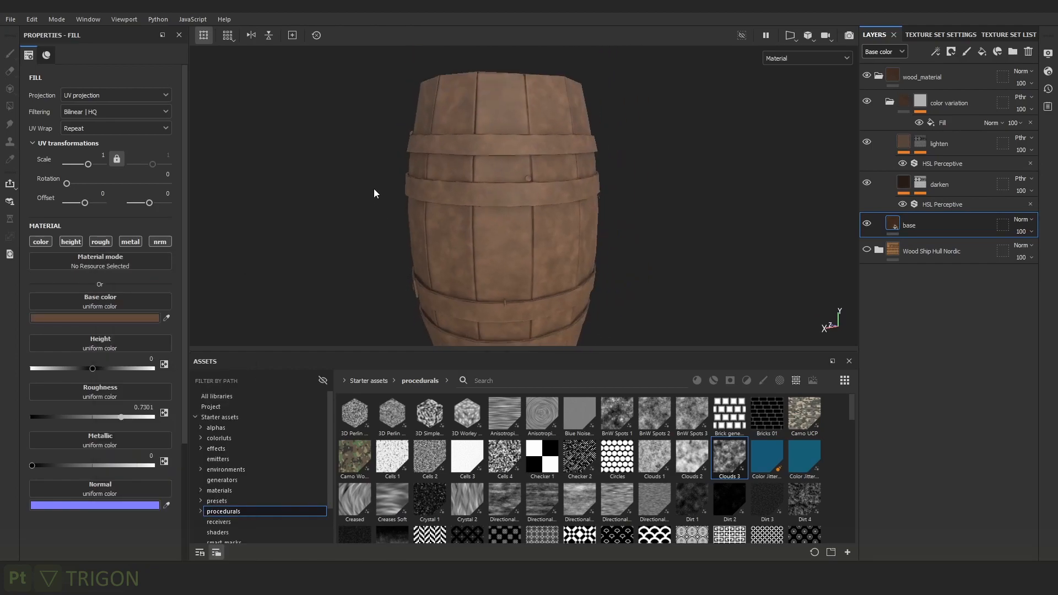
Try a blue base color, 384A63, on the base layer and undo it.
{"action": "left_click", "coordinate": [148, 319]}
{"action": "left_click", "coordinate": [289, 349]}
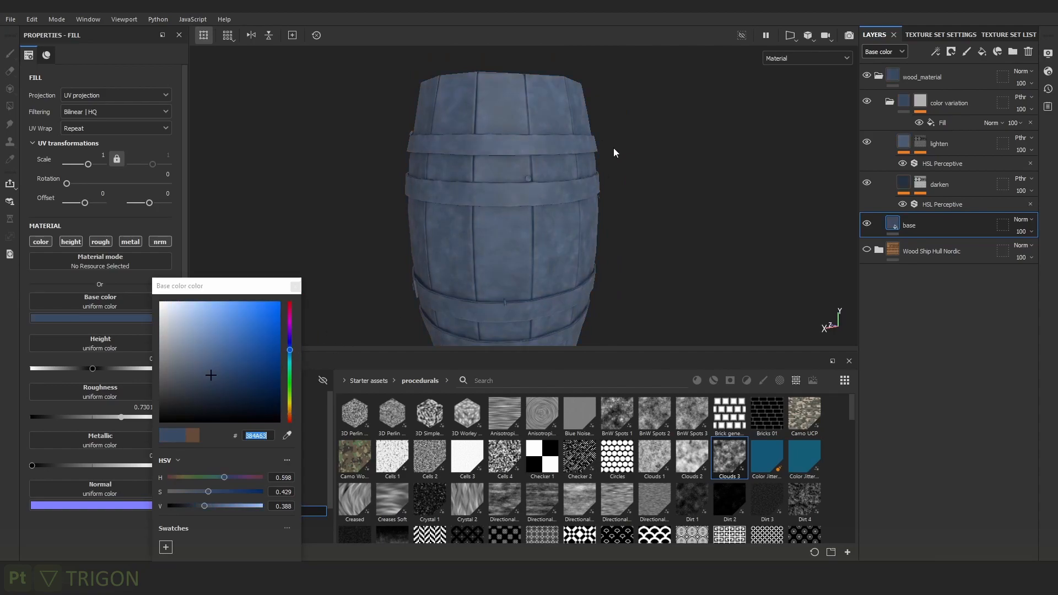
{"action": "left_click_drag", "start_coordinate": [723, 183], "coordinate": [664, 191], "text": "alt"}
{"action": "key", "text": "ctrl+z"}
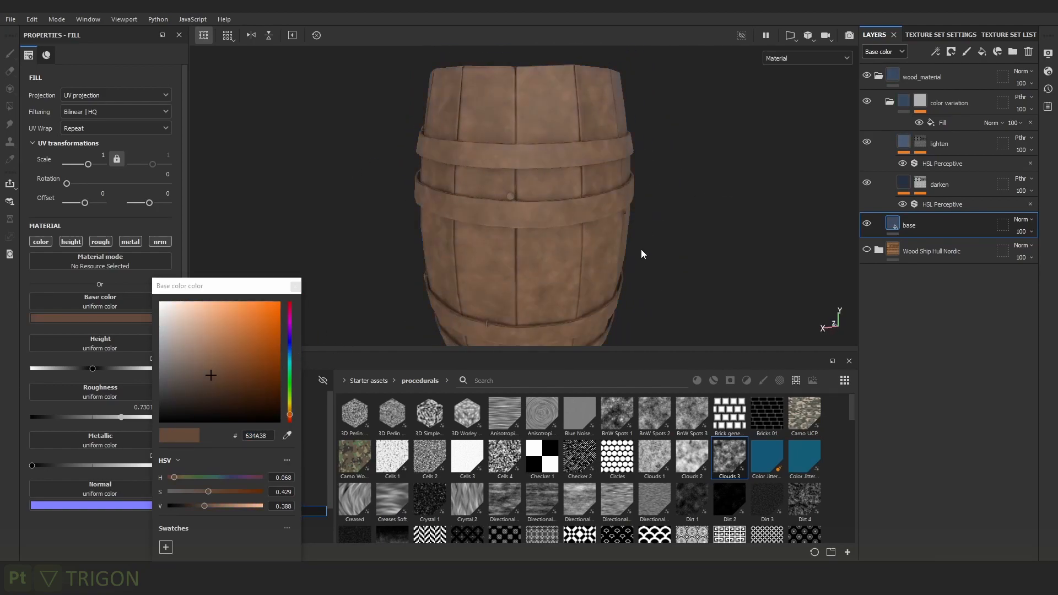
Inspect the darken layer, its mask, its HSL Perceptive filter and the base layer's fill settings.
{"action": "left_click_drag", "start_coordinate": [640, 251], "coordinate": [495, 237], "text": "alt"}
{"action": "left_click", "coordinate": [914, 184]}
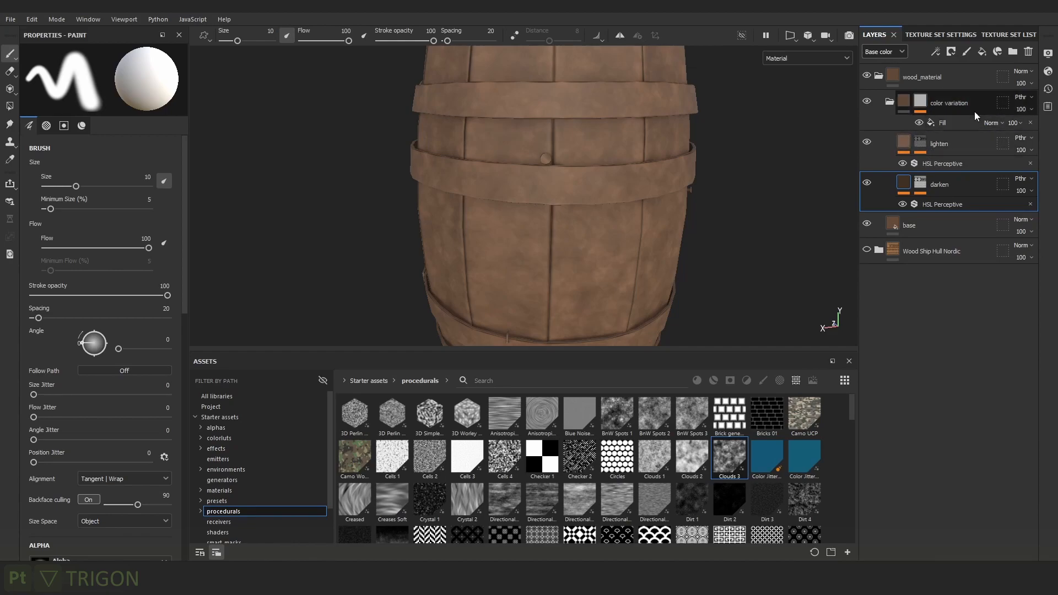
{"action": "left_click", "coordinate": [919, 182]}
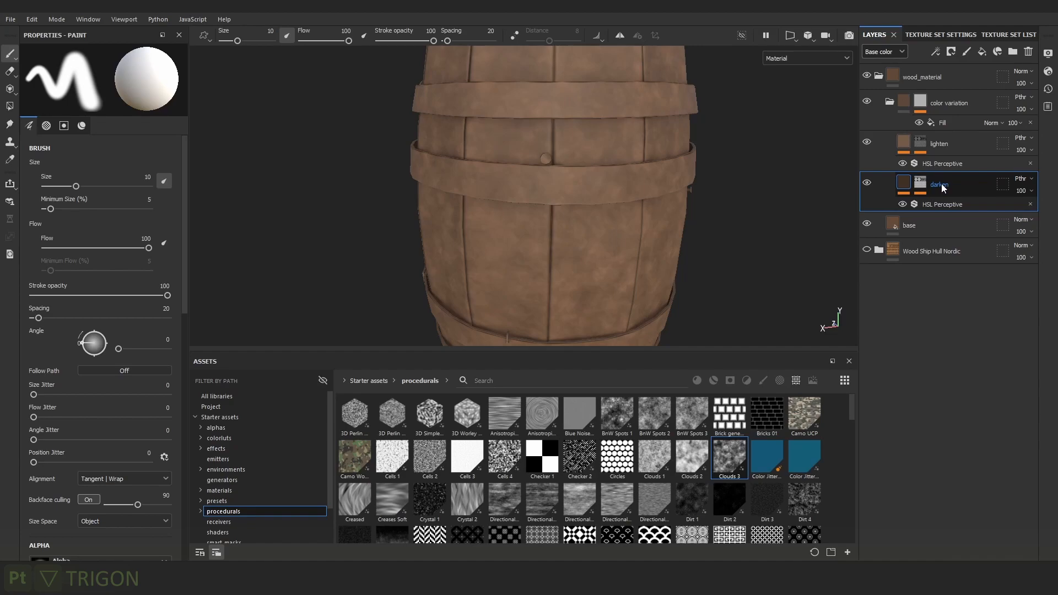
{"action": "left_click", "coordinate": [940, 202]}
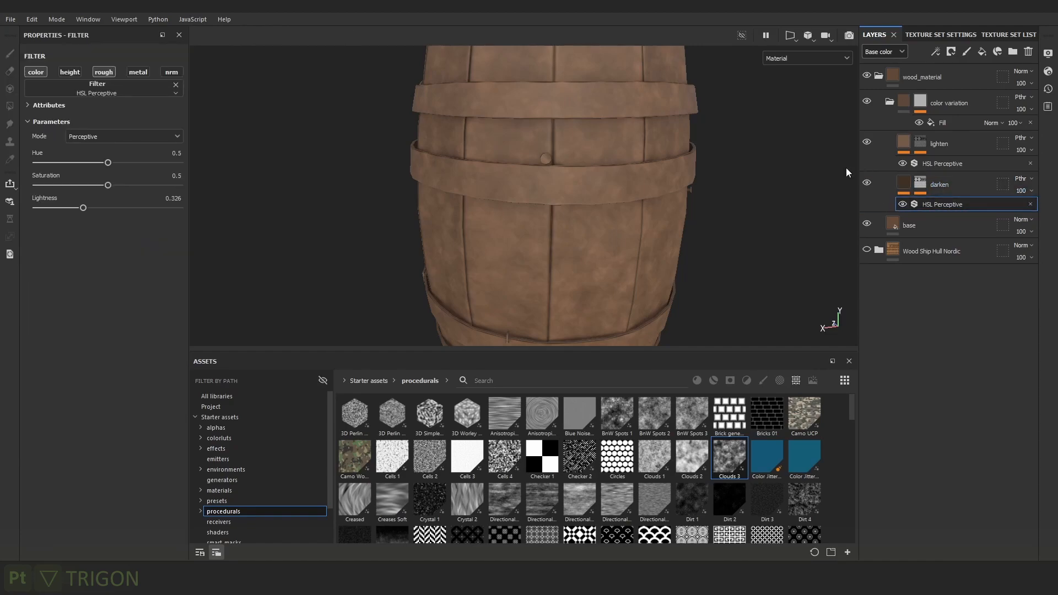
{"action": "left_click", "coordinate": [923, 222]}
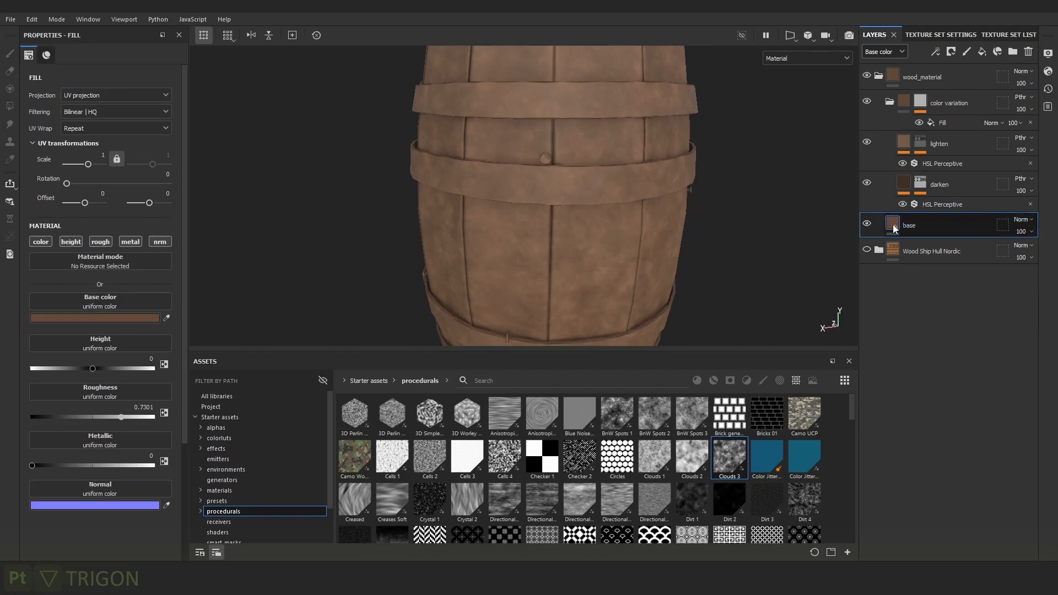
Collapse the color variation folder inside wood_material.
{"action": "right_click_drag", "start_coordinate": [674, 248], "coordinate": [536, 69], "text": "alt"}
{"action": "middle_click_drag", "start_coordinate": [639, 242], "coordinate": [607, 203], "text": "alt"}
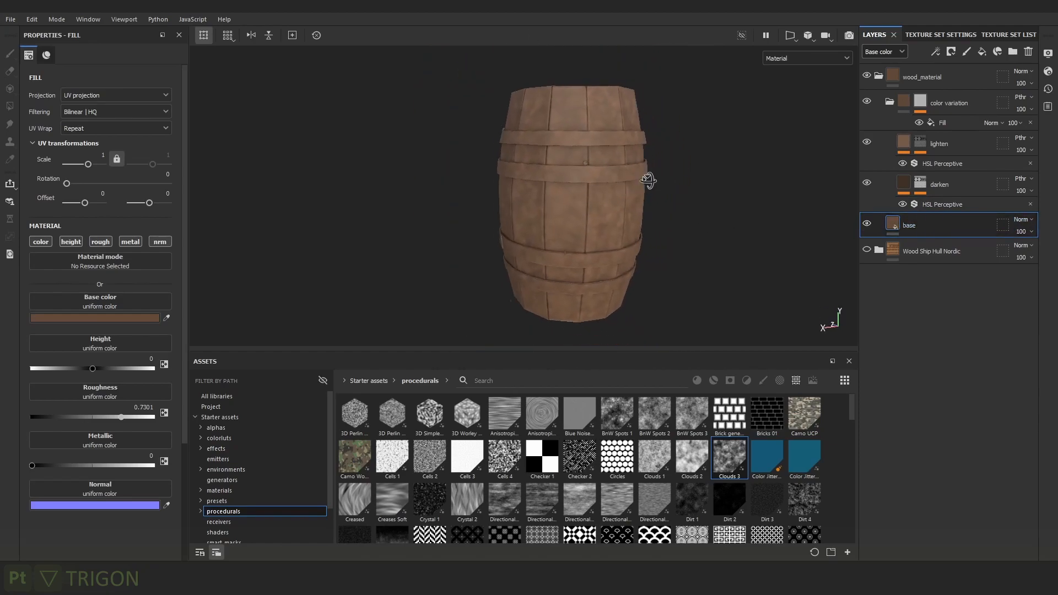
{"action": "left_click_drag", "start_coordinate": [620, 184], "coordinate": [656, 179], "text": "alt"}
{"action": "scroll", "coordinate": [658, 180], "scroll_direction": "up", "scroll_amount": 1}
{"action": "left_click", "coordinate": [890, 102]}
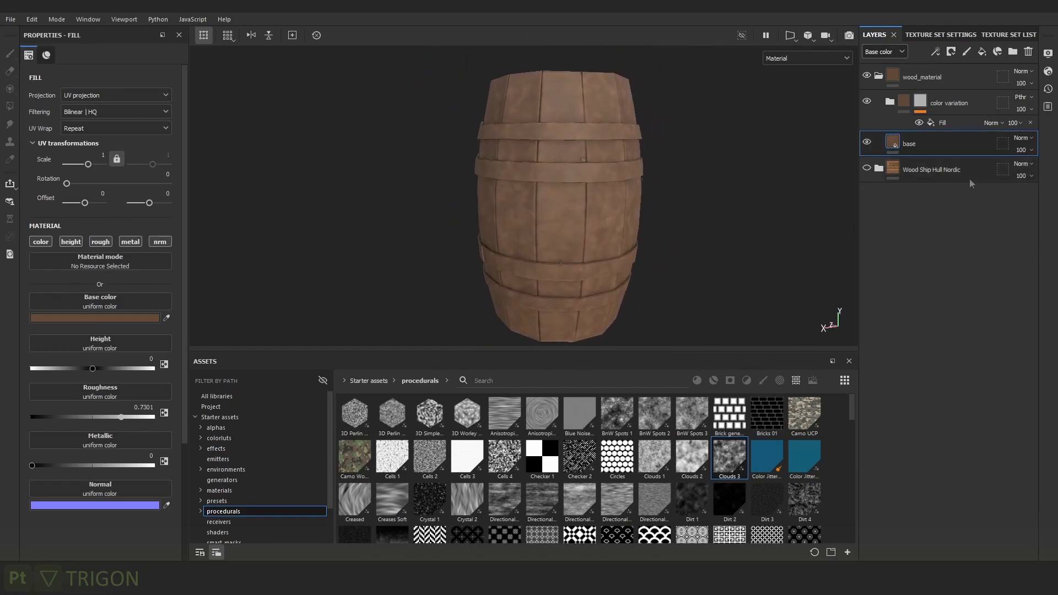
Compare the wood_material folder with the Wood Ship Hull Nordic material on the barrel by alternating their visibility.
{"action": "left_click", "coordinate": [887, 76]}
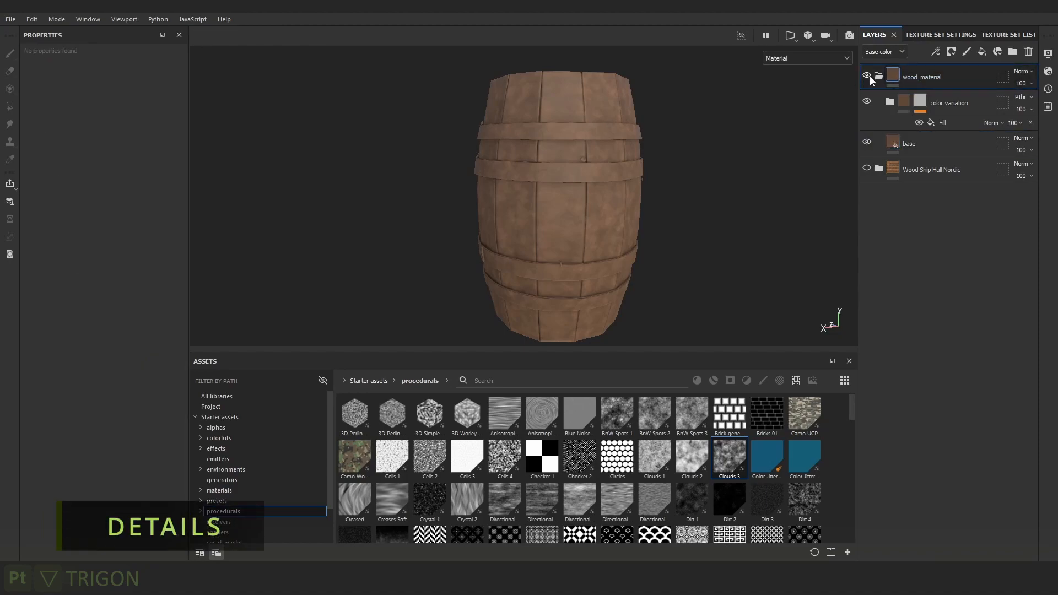
{"action": "left_click", "coordinate": [872, 79]}
{"action": "left_click", "coordinate": [867, 77]}
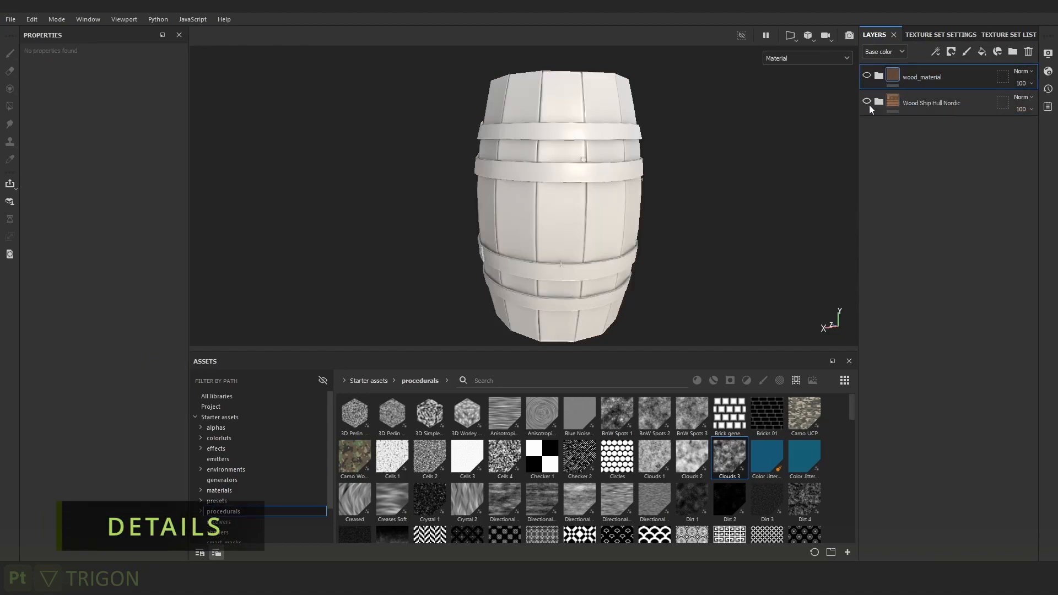
{"action": "scroll", "coordinate": [607, 189], "scroll_direction": "up", "scroll_amount": 5}
{"action": "middle_click_drag", "start_coordinate": [608, 188], "coordinate": [564, 152], "text": "alt"}
{"action": "scroll", "coordinate": [561, 230], "scroll_direction": "up", "scroll_amount": 1}
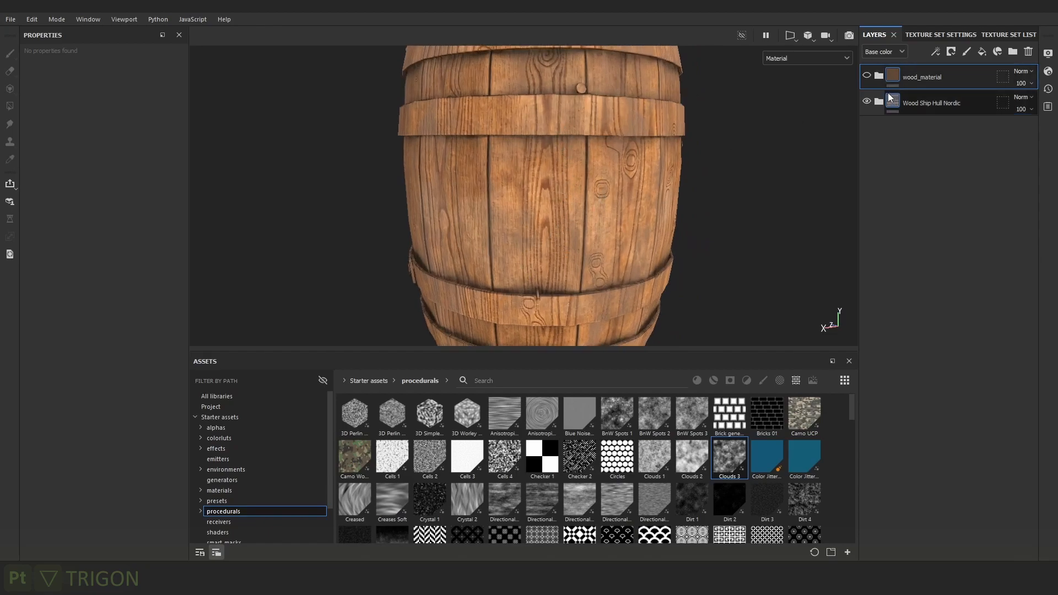
{"action": "left_click", "coordinate": [865, 102]}
{"action": "left_click", "coordinate": [864, 75]}
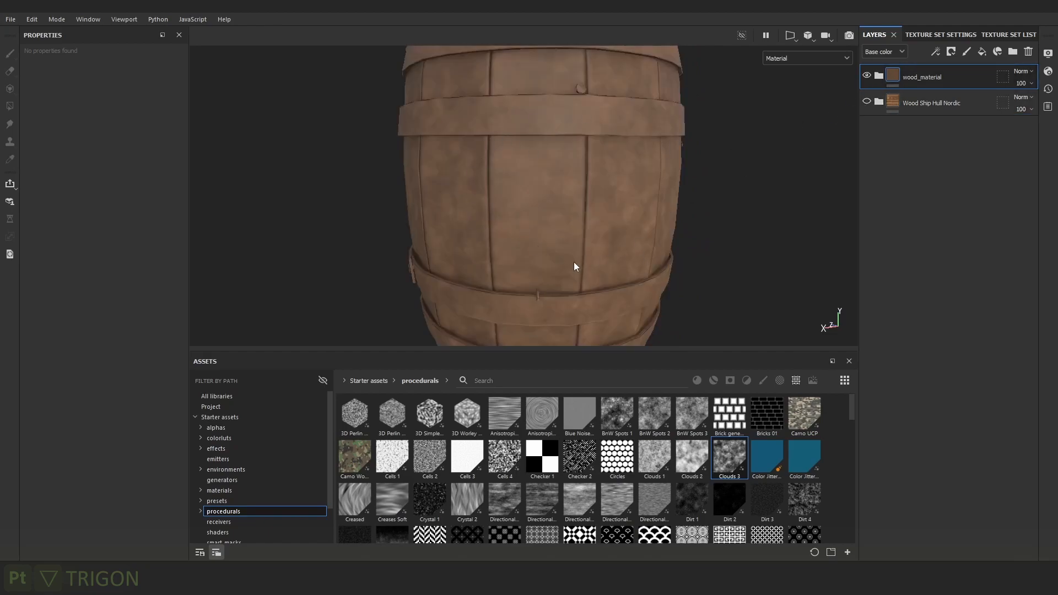
{"action": "scroll", "coordinate": [586, 261], "scroll_direction": "down", "scroll_amount": 5}
Add a fill layer above the color variation folder in wood_material and group it in a folder named details.
{"action": "left_click", "coordinate": [878, 77]}
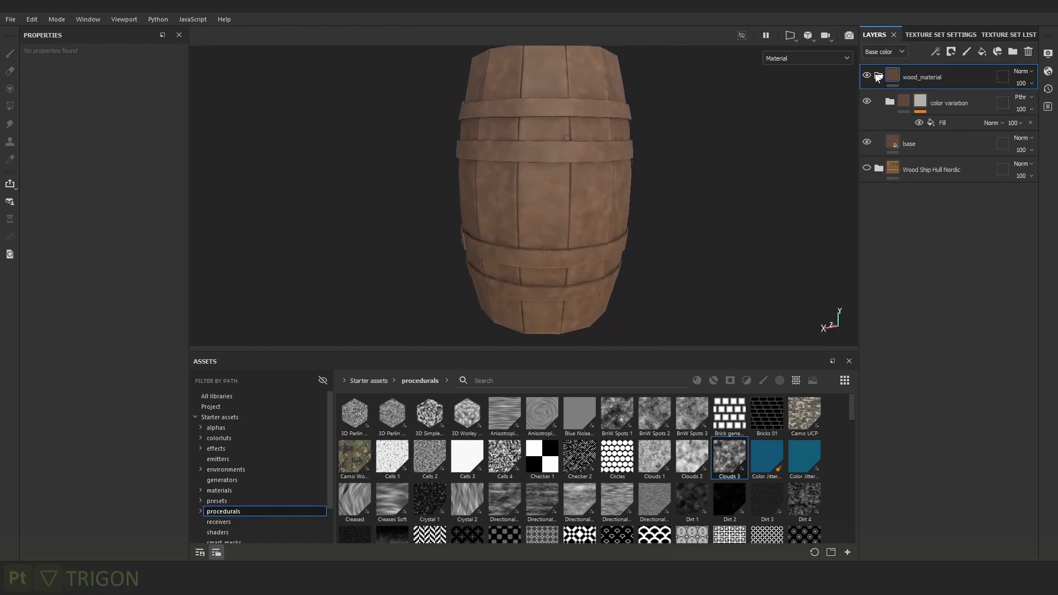
{"action": "left_click", "coordinate": [954, 101]}
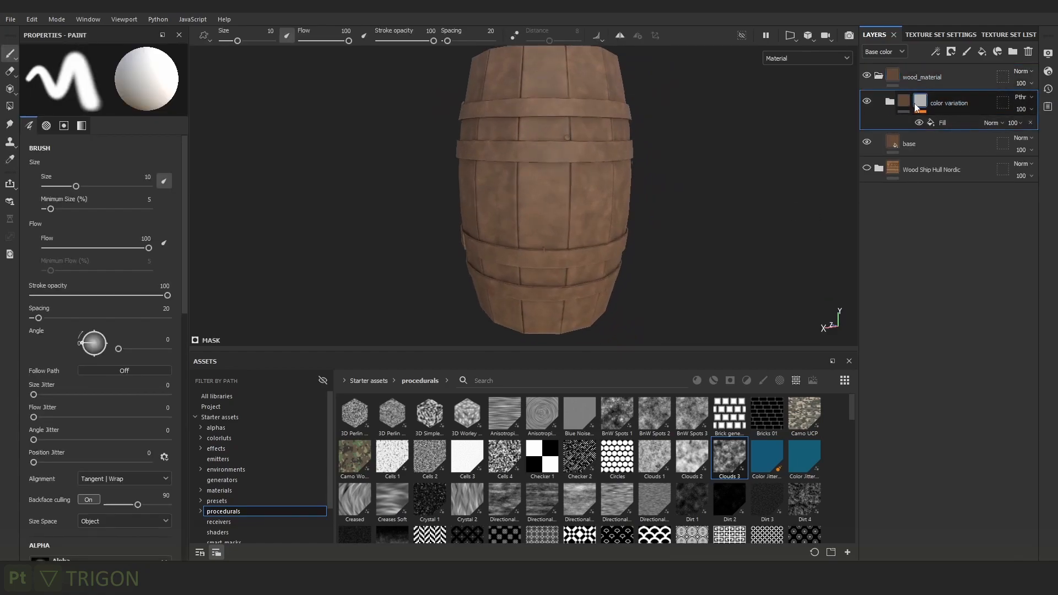
{"action": "left_click", "coordinate": [903, 103]}
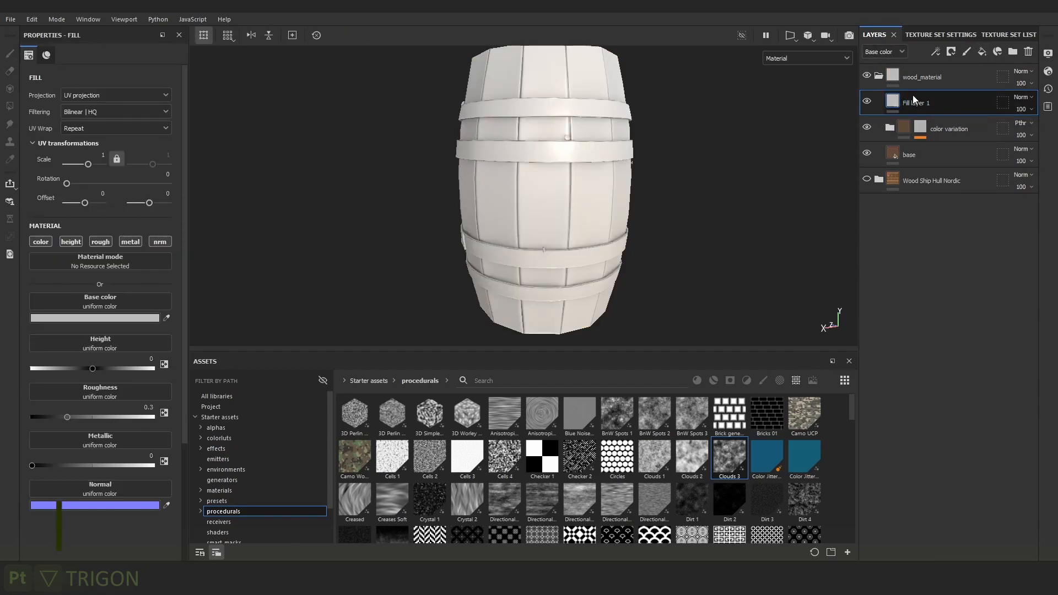
{"action": "key", "text": "ctrl+g"}
{"action": "double_click", "coordinate": [932, 106]}
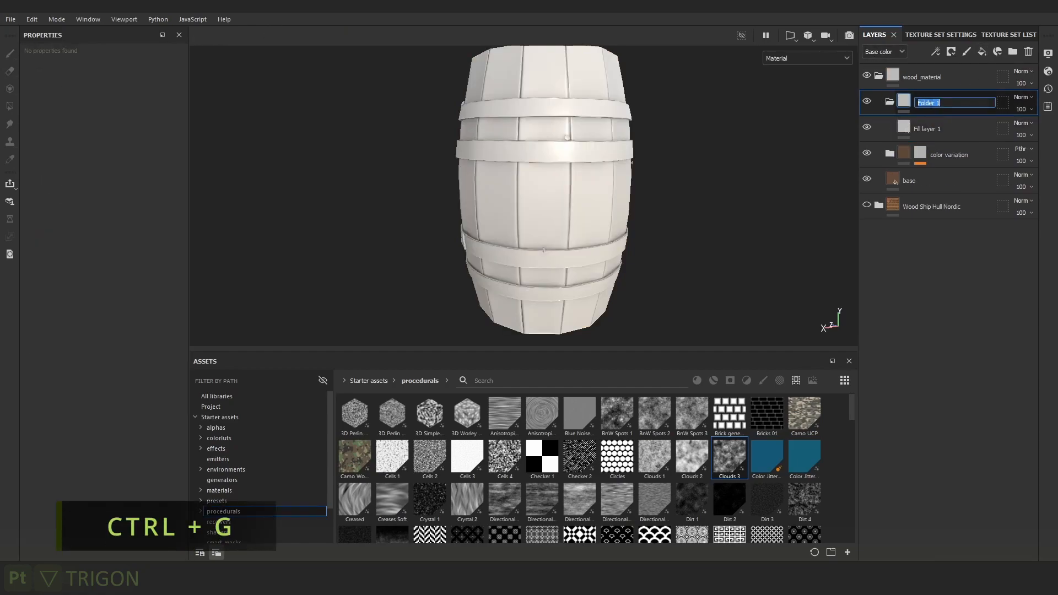
{"action": "type", "text": "details"}
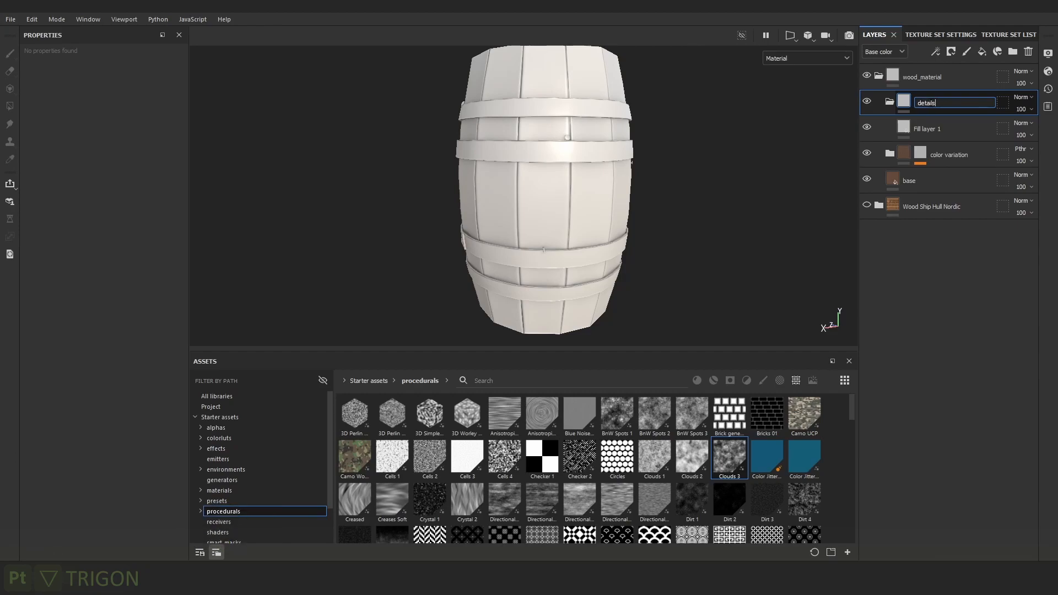
{"action": "key", "text": "Return"}
Limit the fill layer in the details folder to the height channel and rename it height.
{"action": "left_click", "coordinate": [931, 134]}
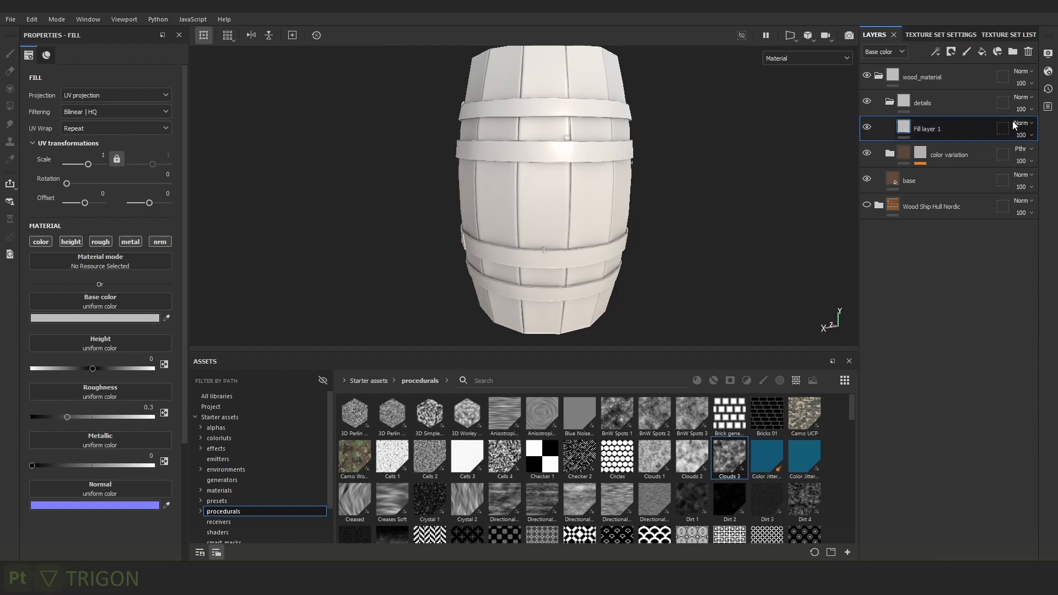
{"action": "left_click", "coordinate": [41, 241]}
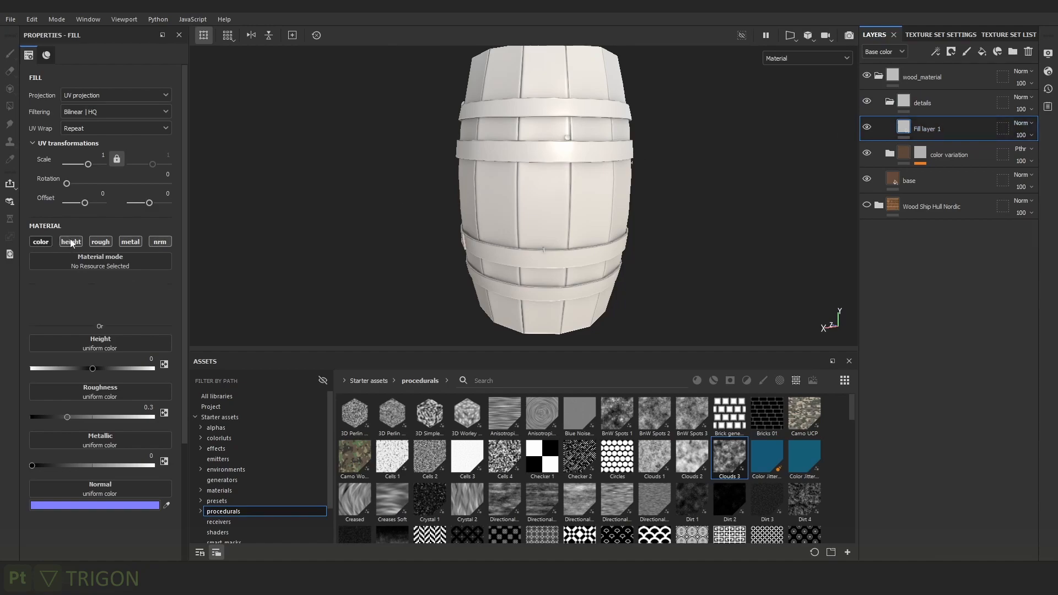
{"action": "left_click", "coordinate": [107, 243]}
{"action": "left_click", "coordinate": [130, 241]}
{"action": "left_click", "coordinate": [159, 241]}
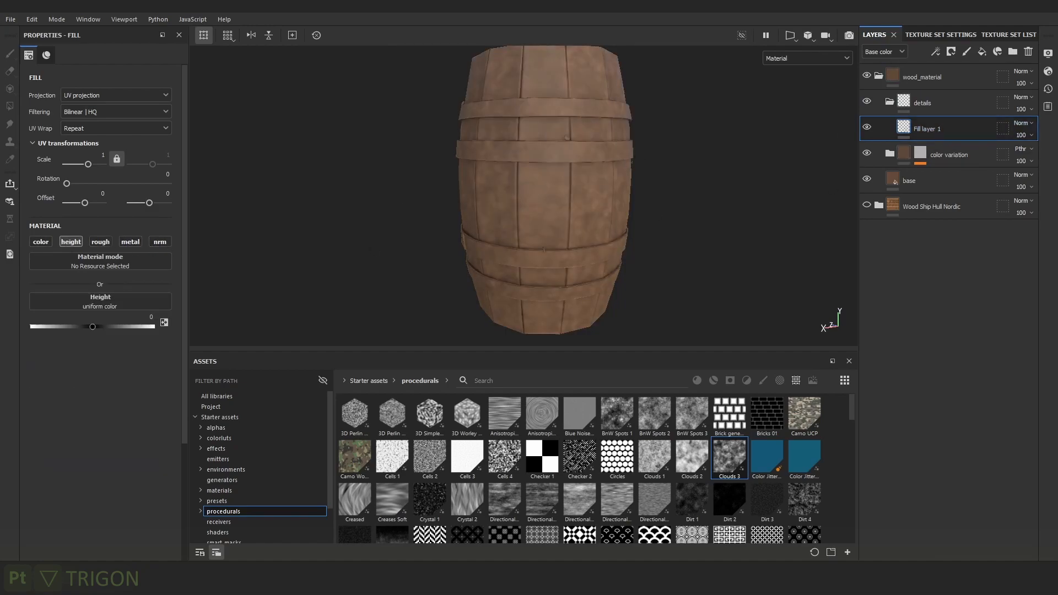
{"action": "double_click", "coordinate": [936, 129]}
{"action": "type", "text": "height"}
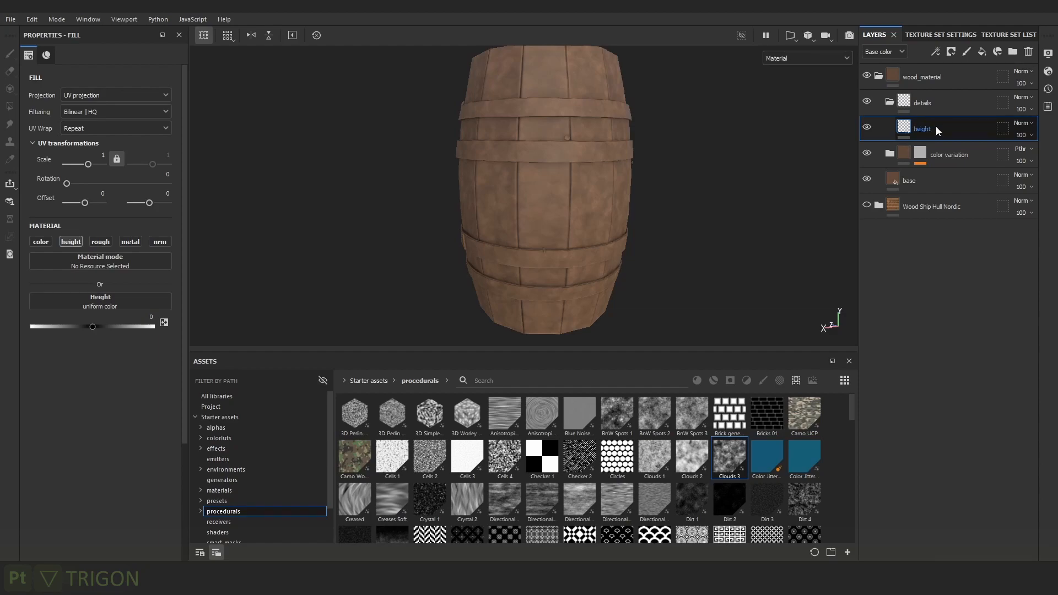
{"action": "key", "text": "Return"}
Add a black mask with a fill effect to the details folder.
{"action": "left_click", "coordinate": [936, 102]}
{"action": "right_click", "coordinate": [933, 99]}
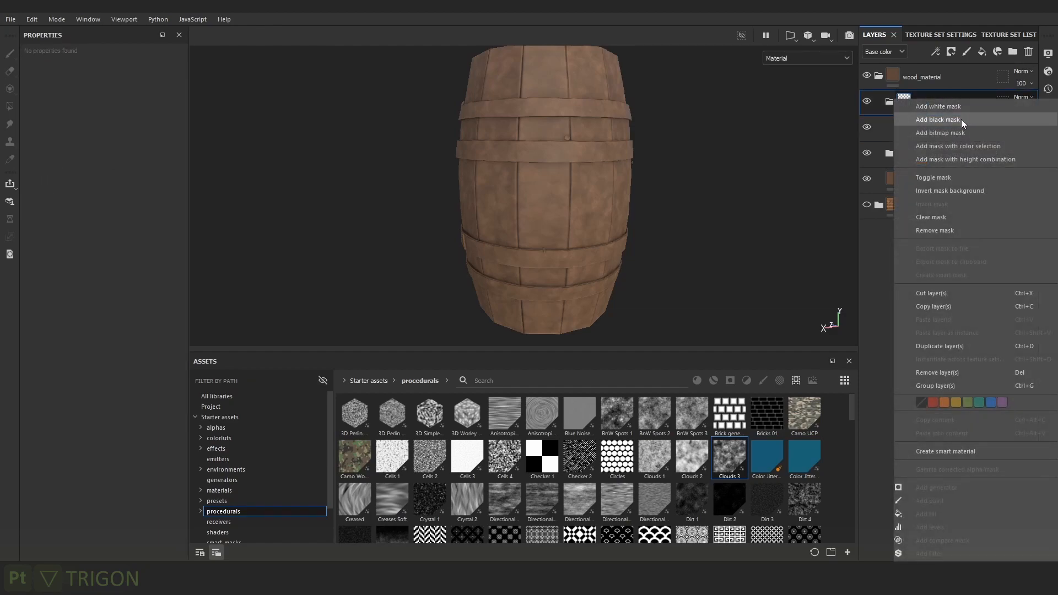
{"action": "left_click", "coordinate": [950, 120]}
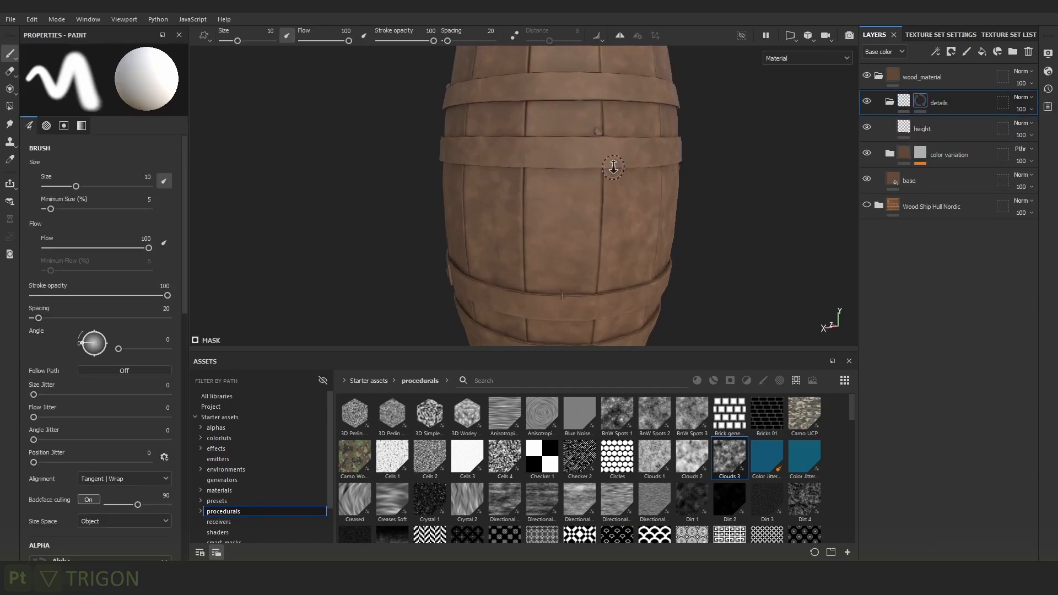
{"action": "left_click", "coordinate": [935, 51]}
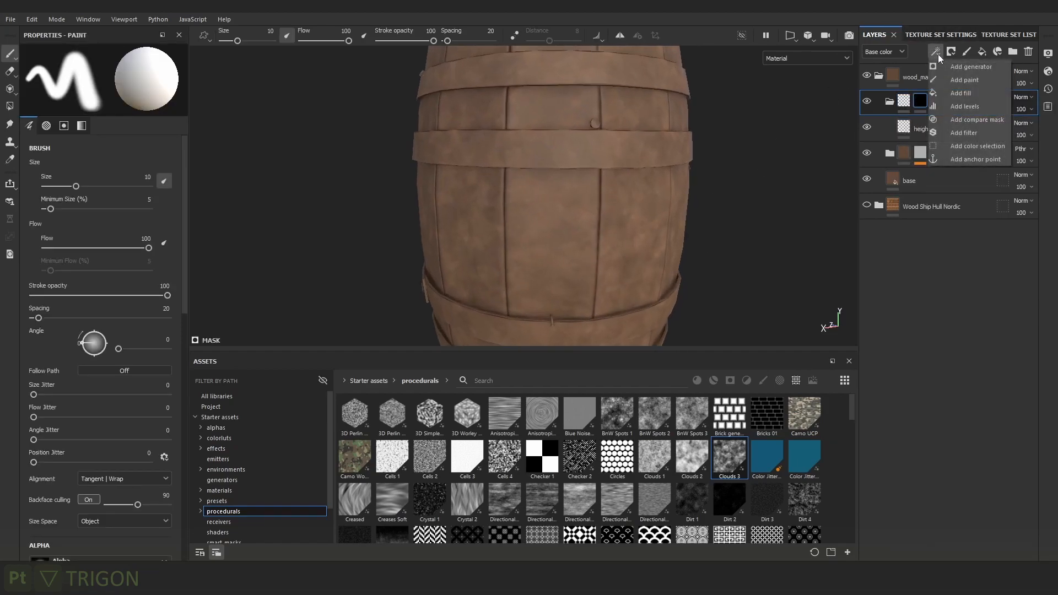
{"action": "left_click", "coordinate": [973, 92]}
Assign the Wood 01 procedural to the details mask's fill and display the mask on the barrel.
{"action": "scroll", "coordinate": [573, 245], "scroll_direction": "up", "scroll_amount": 3}
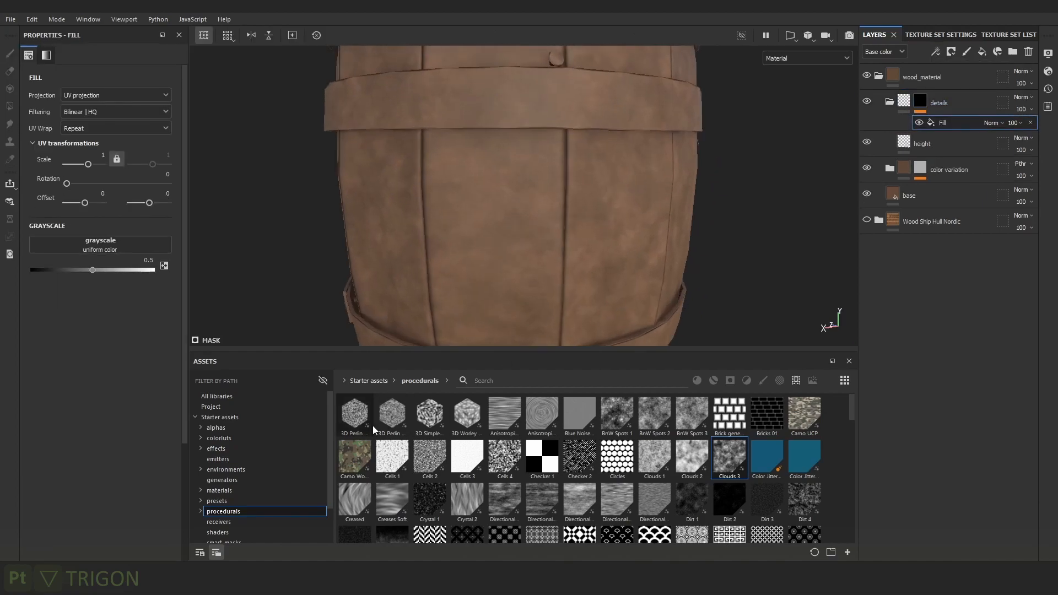
{"action": "left_click", "coordinate": [612, 380]}
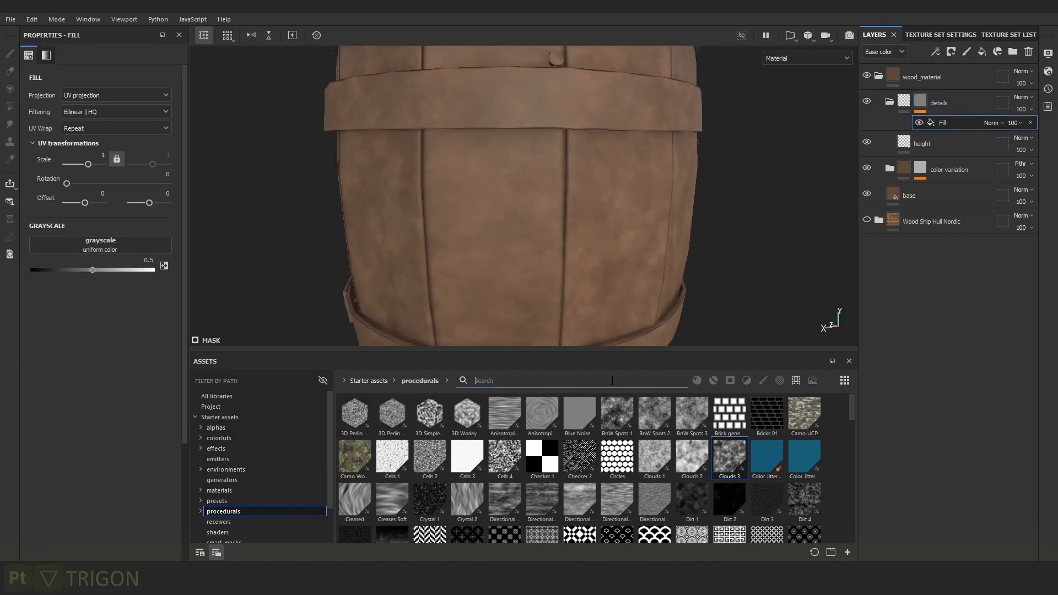
{"action": "type", "text": "wood"}
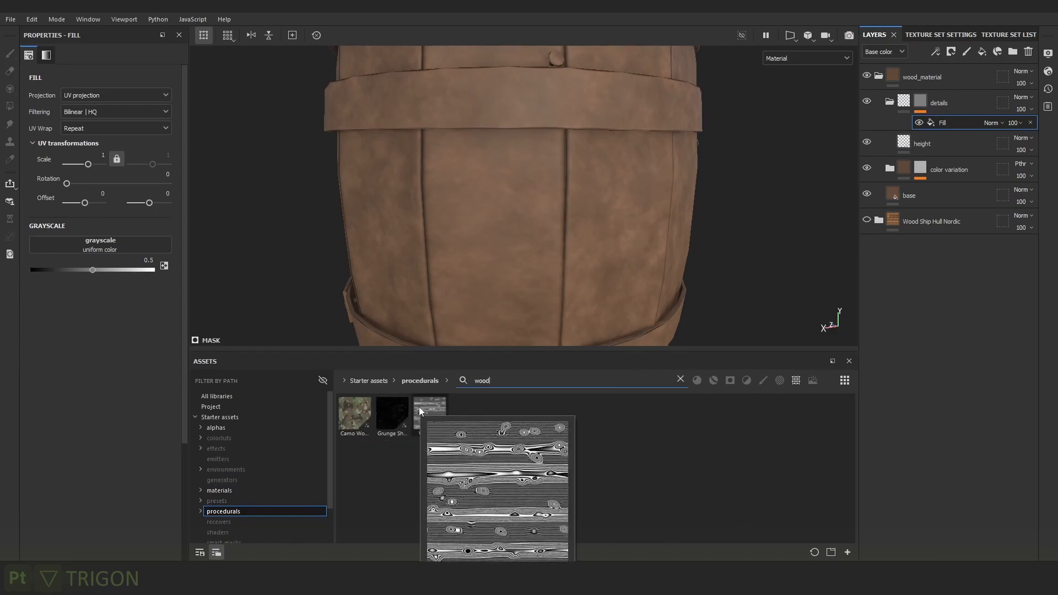
{"action": "mouse_move", "coordinate": [402, 408]}
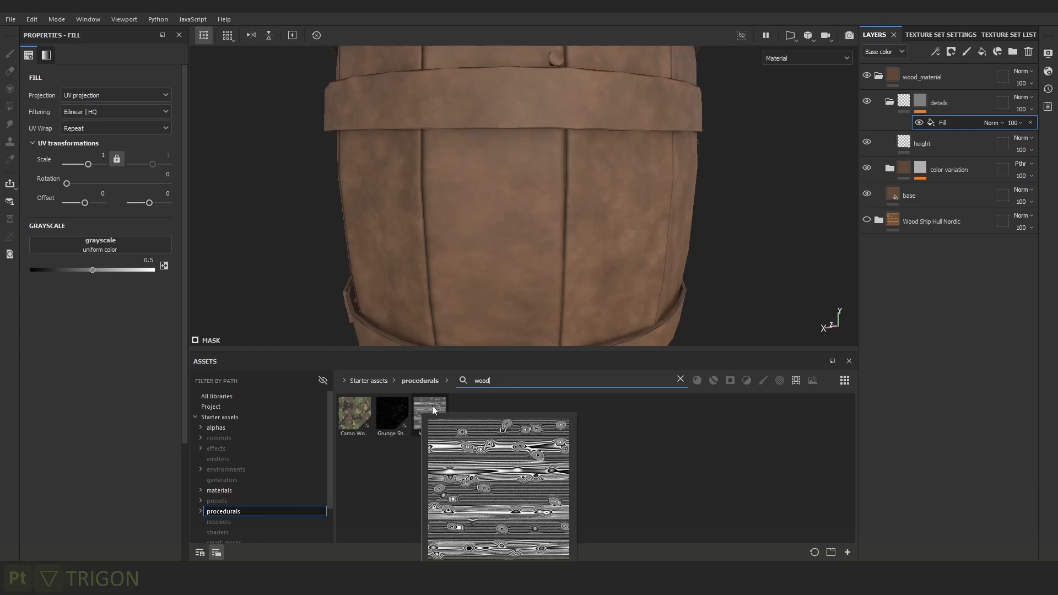
{"action": "left_click_drag", "start_coordinate": [430, 405], "coordinate": [116, 245]}
{"action": "scroll", "coordinate": [584, 165], "scroll_direction": "down", "scroll_amount": 5}
{"action": "left_click", "coordinate": [920, 104]}
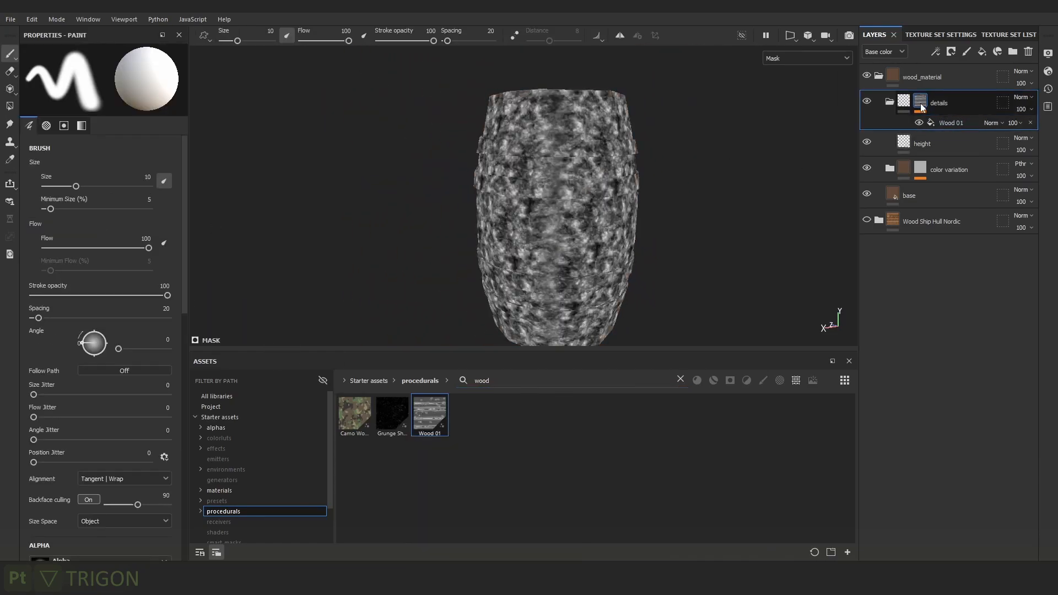
{"action": "left_click", "coordinate": [950, 123]}
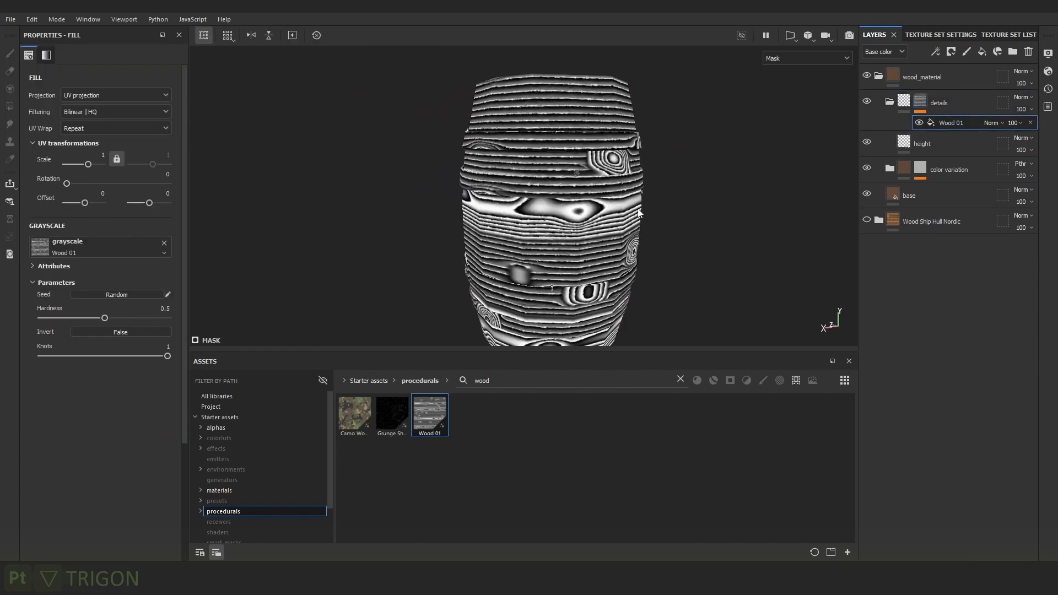
Rotate the Wood 01 fill projection in the details mask by 90 degrees.
{"action": "scroll", "coordinate": [477, 173], "scroll_direction": "up", "scroll_amount": 1}
{"action": "scroll", "coordinate": [477, 173], "scroll_direction": "up", "scroll_amount": 1}
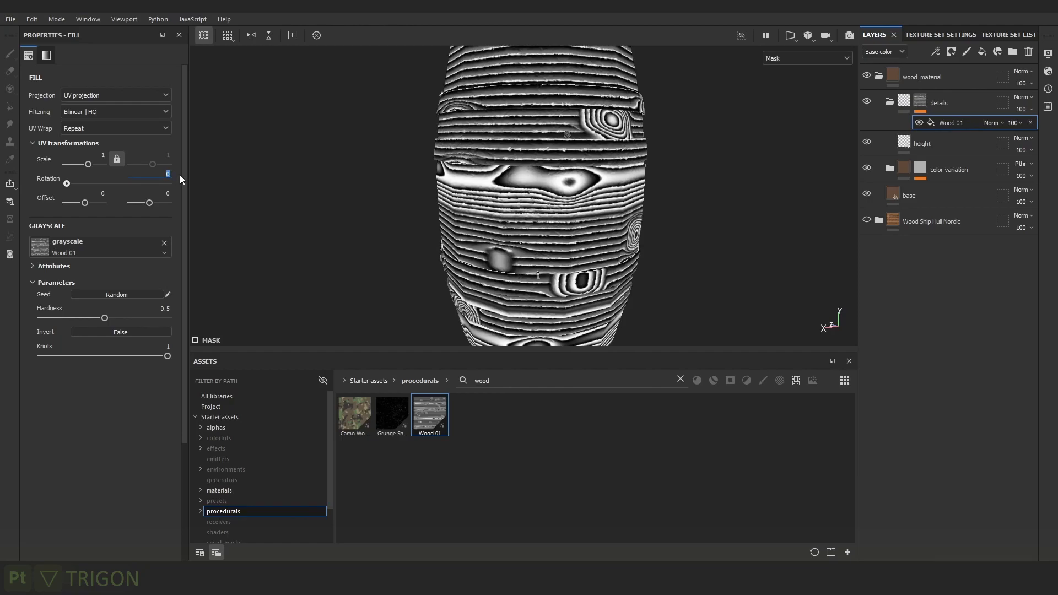
{"action": "type", "text": "90"}
{"action": "key", "text": "Return"}
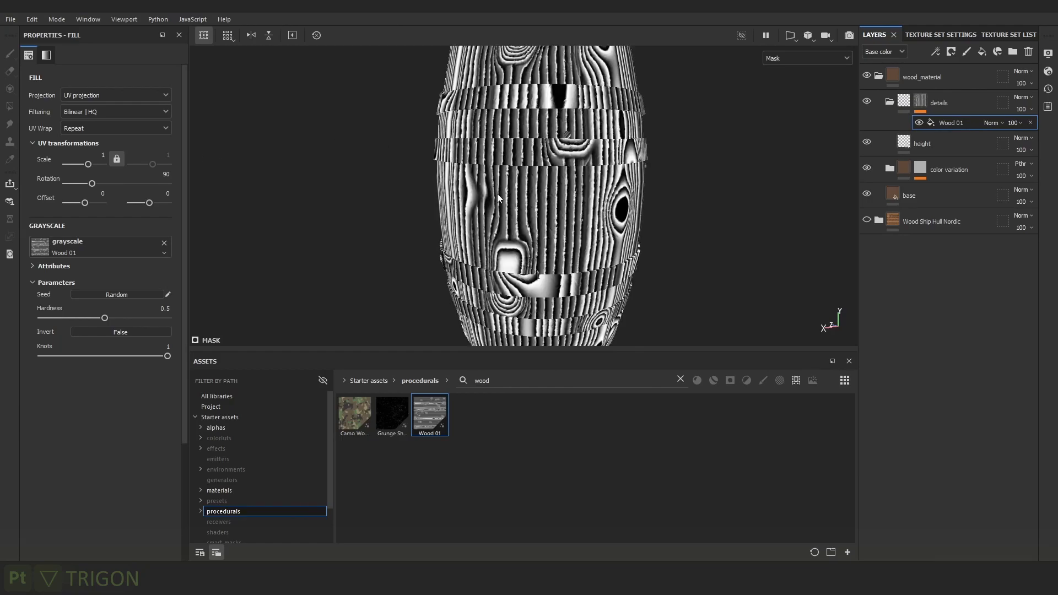
{"action": "scroll", "coordinate": [543, 164], "scroll_direction": "up", "scroll_amount": 1}
{"action": "right_click_drag", "start_coordinate": [543, 164], "coordinate": [579, 176], "text": "alt"}
{"action": "middle_click_drag", "start_coordinate": [623, 189], "coordinate": [553, 192], "text": "alt"}
{"action": "mouse_move", "coordinate": [554, 193]}
{"action": "left_mouse_down", "text": "alt"}
{"action": "mouse_move", "coordinate": [611, 193]}
{"action": "mouse_move", "coordinate": [557, 193]}
{"action": "left_mouse_up", "text": "alt"}
{"action": "right_click_drag", "start_coordinate": [584, 193], "coordinate": [498, 133], "text": "alt"}
{"action": "middle_click_drag", "start_coordinate": [498, 134], "coordinate": [487, 109], "text": "alt"}
{"action": "left_click_drag", "start_coordinate": [487, 109], "coordinate": [451, 85], "text": "alt"}
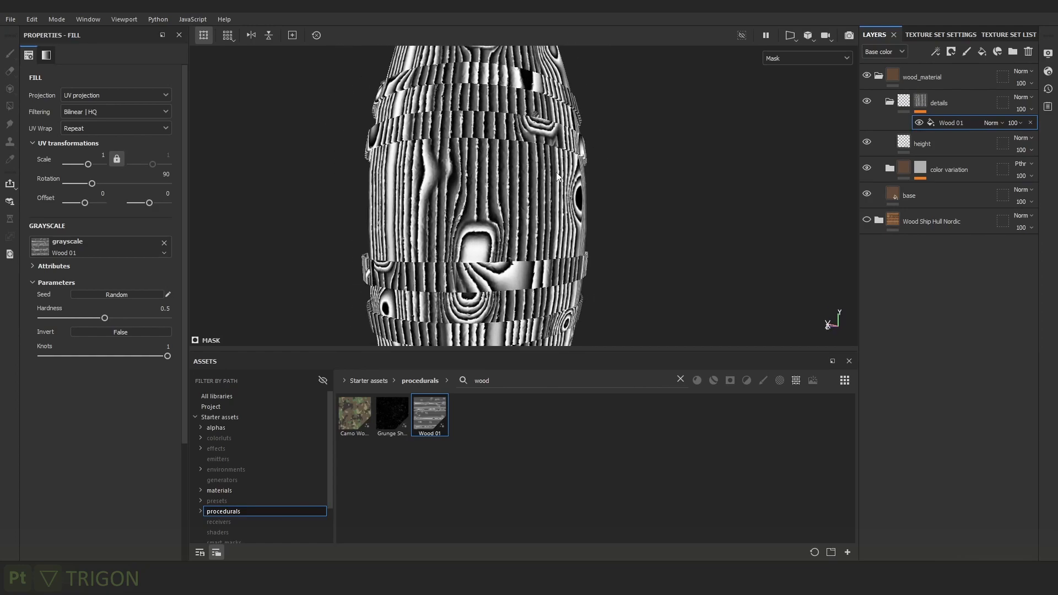
Switch the viewport to the material view and set the height layer's height value to about -0.0354.
{"action": "key", "text": "m"}
{"action": "left_click", "coordinate": [944, 138]}
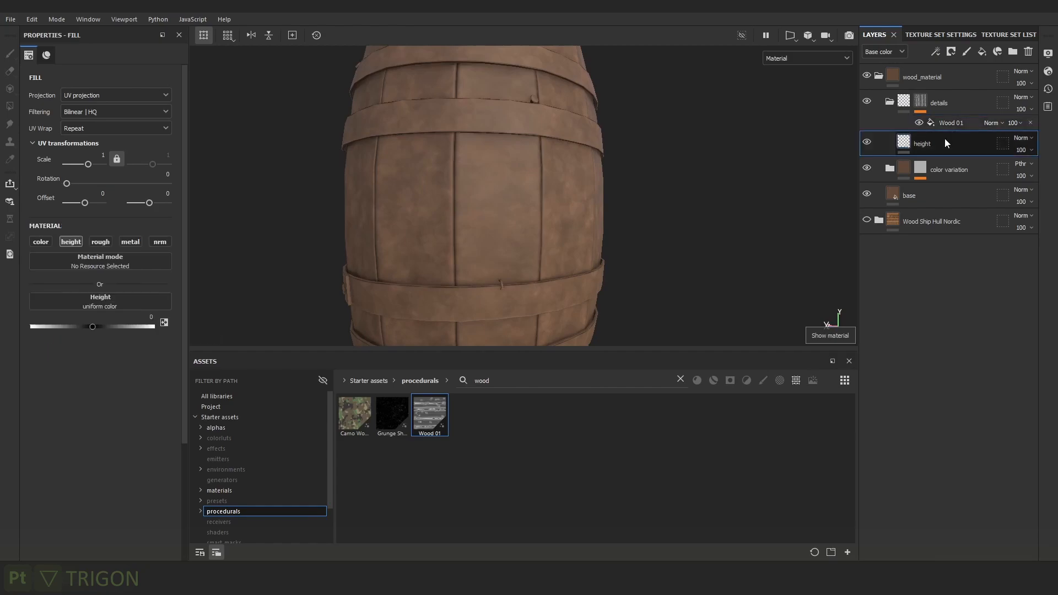
{"action": "scroll", "coordinate": [510, 188], "scroll_direction": "up", "scroll_amount": 2}
{"action": "scroll", "coordinate": [510, 183], "scroll_direction": "up", "scroll_amount": 2}
{"action": "left_click_drag", "start_coordinate": [97, 325], "coordinate": [91, 327]}
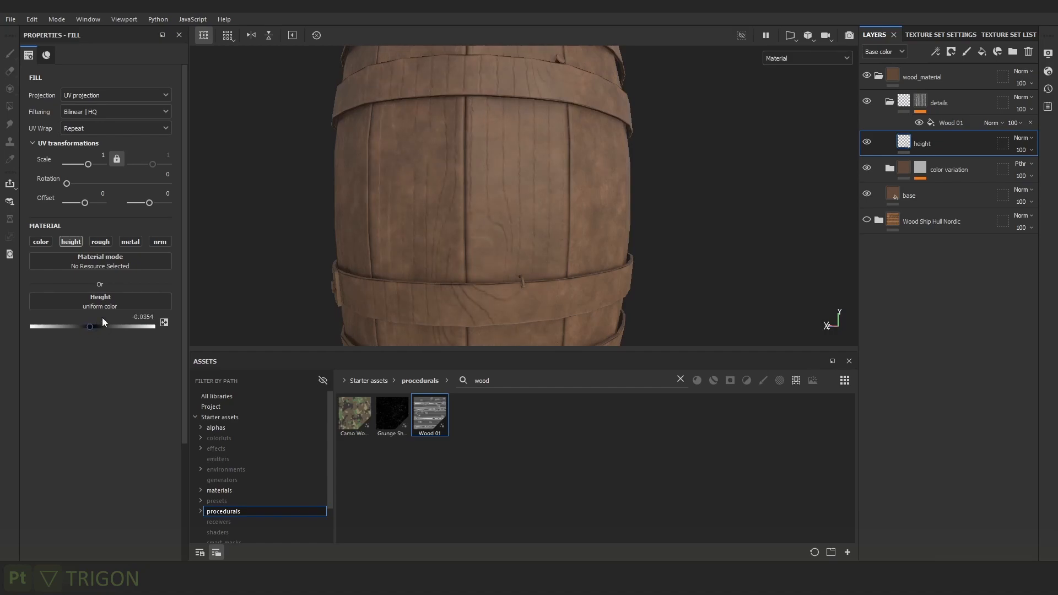
{"action": "scroll", "coordinate": [564, 234], "scroll_direction": "down", "scroll_amount": 6}
{"action": "scroll", "coordinate": [545, 116], "scroll_direction": "up", "scroll_amount": 3}
{"action": "left_click_drag", "start_coordinate": [669, 165], "coordinate": [598, 181], "text": "alt"}
{"action": "right_click_drag", "start_coordinate": [598, 181], "coordinate": [569, 208], "text": "shift"}
{"action": "scroll", "coordinate": [609, 217], "scroll_direction": "up", "scroll_amount": 5}
{"action": "right_click_drag", "start_coordinate": [724, 238], "coordinate": [694, 215], "text": "shift"}
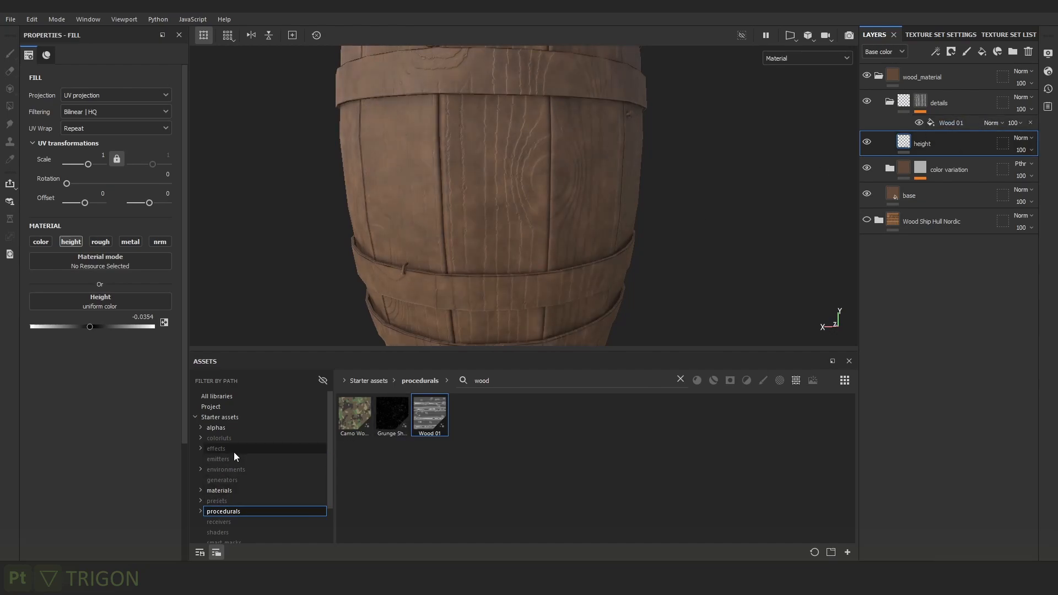
Find the HSL Perceptive filter across all libraries and add it as a layer above height in the details folder.
{"action": "left_click", "coordinate": [751, 380]}
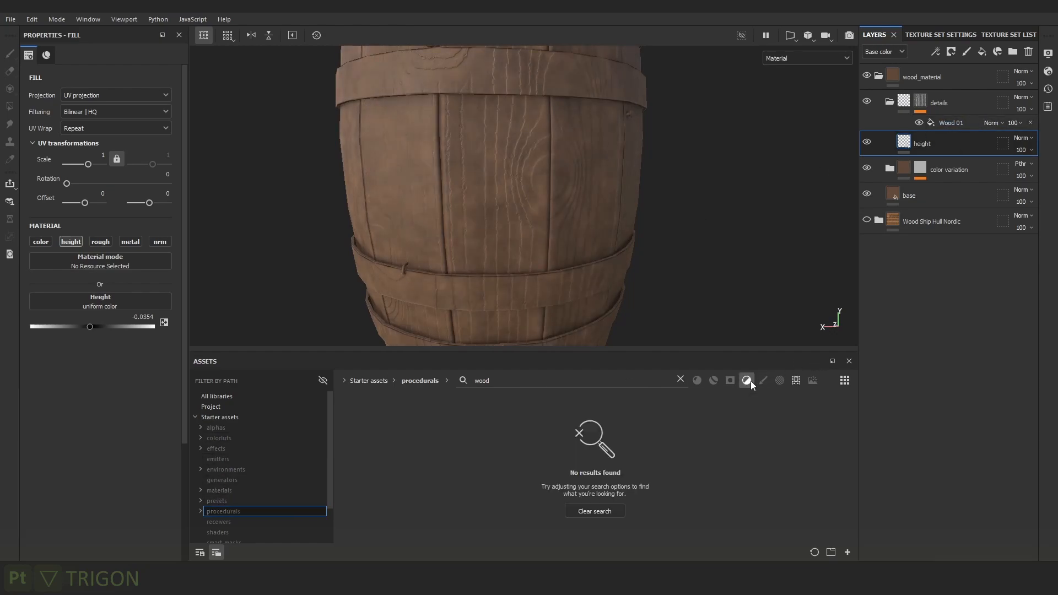
{"action": "left_click", "coordinate": [590, 507]}
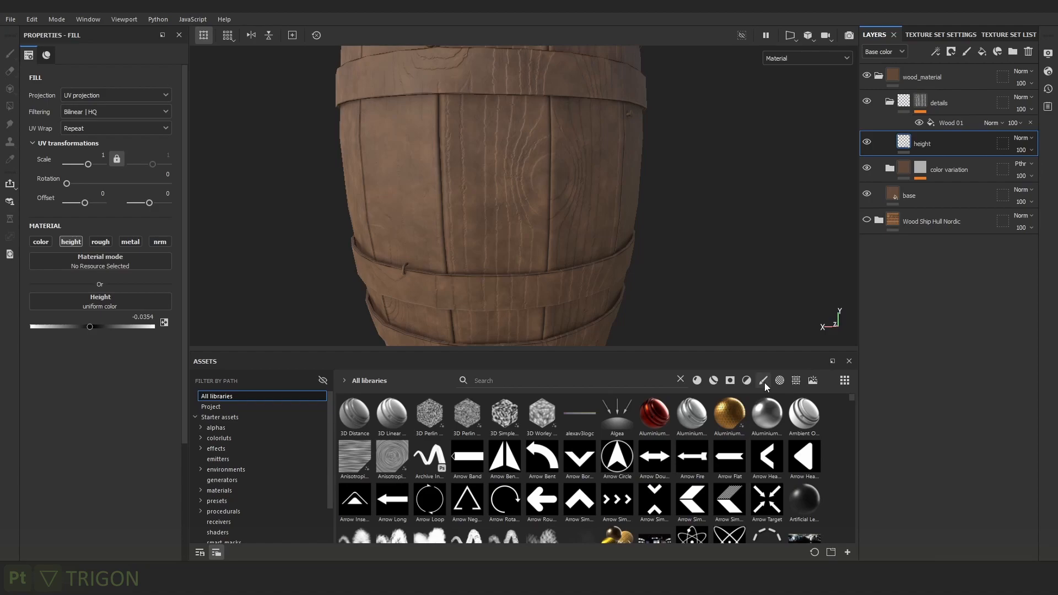
{"action": "left_click", "coordinate": [747, 380]}
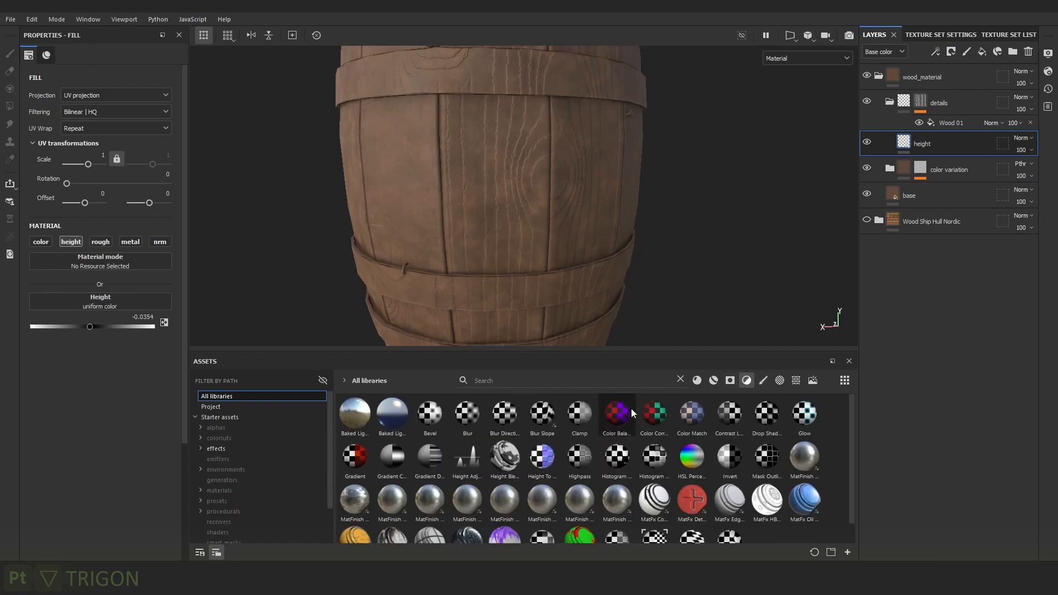
{"action": "left_click_drag", "start_coordinate": [693, 465], "coordinate": [937, 141]}
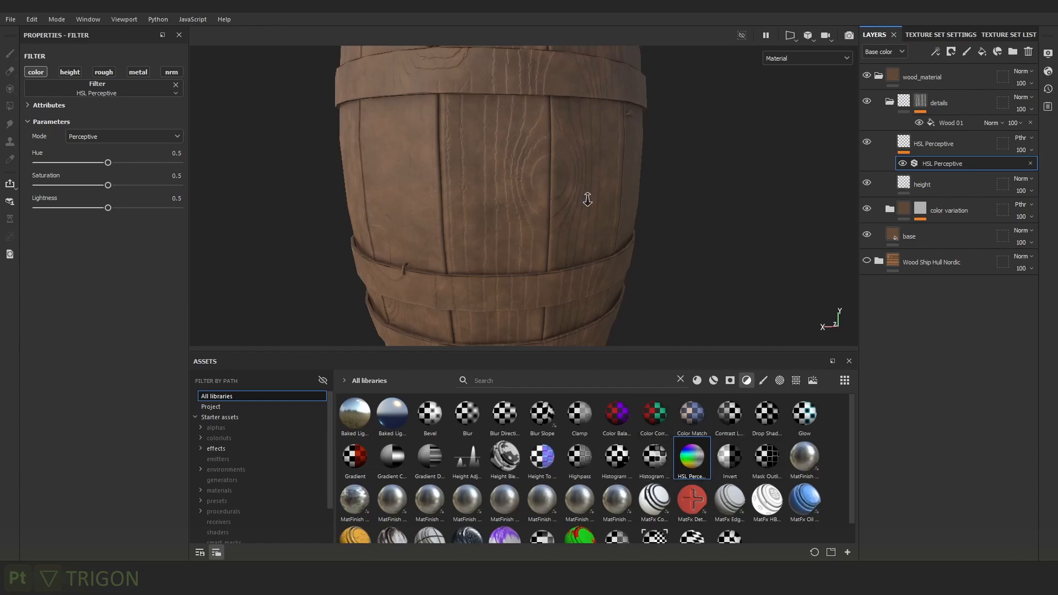
{"action": "scroll", "coordinate": [575, 185], "scroll_direction": "up", "scroll_amount": 2}
{"action": "scroll", "coordinate": [490, 193], "scroll_direction": "down", "scroll_amount": 1}
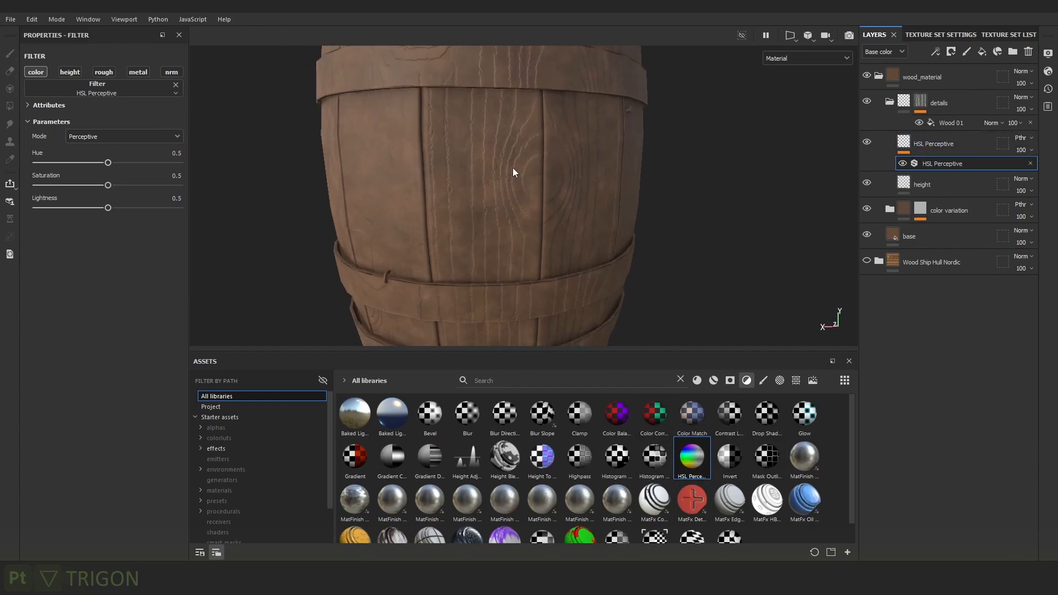
{"action": "scroll", "coordinate": [518, 175], "scroll_direction": "up", "scroll_amount": 2}
{"action": "middle_click_drag", "start_coordinate": [545, 181], "coordinate": [537, 218], "text": "alt"}
Set the details folder's base color blending mode to Passthrough.
{"action": "left_click", "coordinate": [969, 99]}
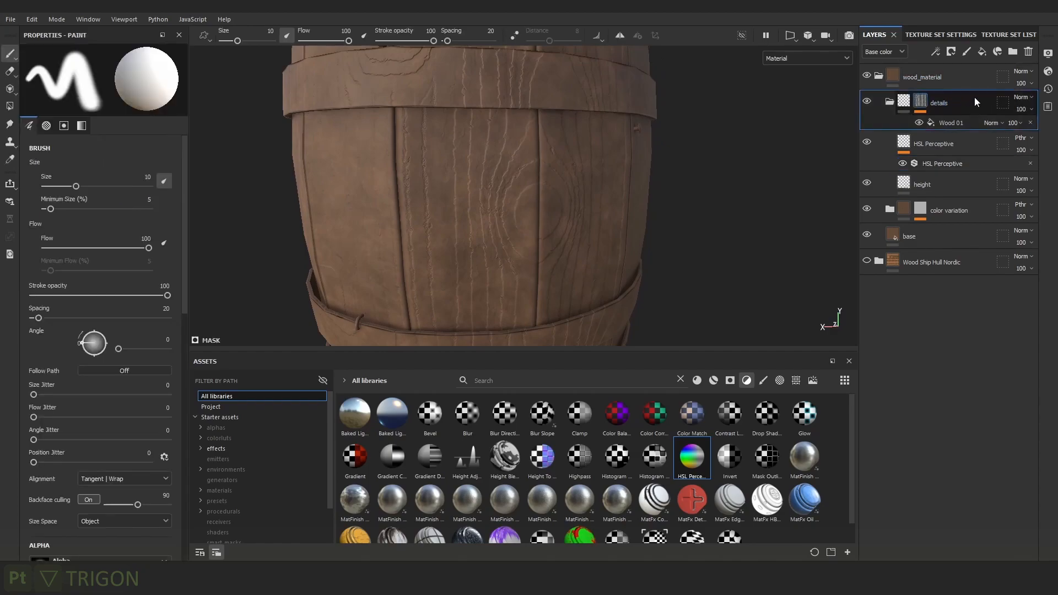
{"action": "left_click", "coordinate": [1026, 97]}
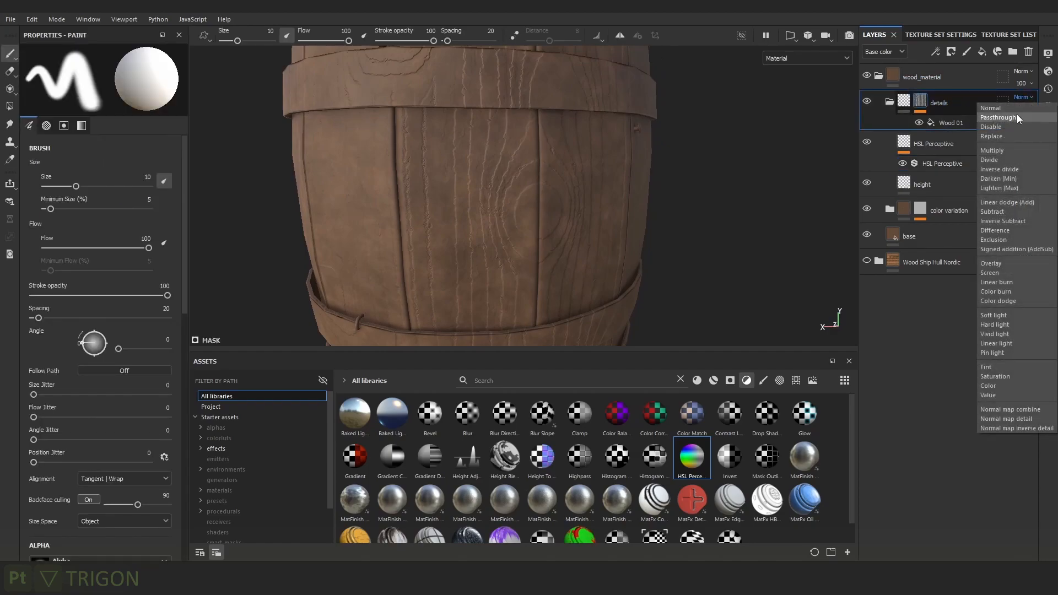
{"action": "left_click", "coordinate": [998, 117]}
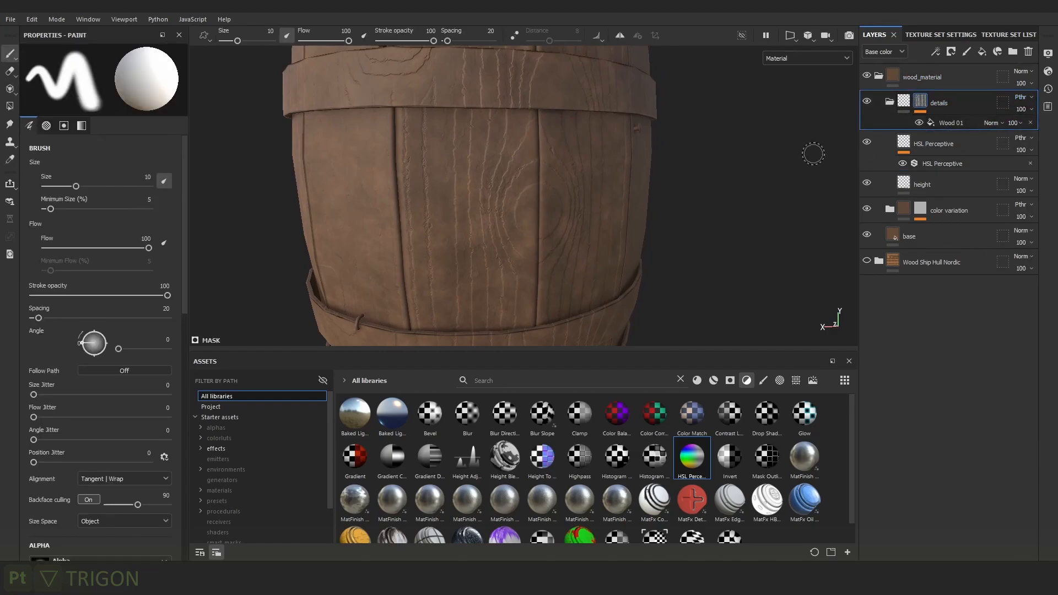
{"action": "left_click", "coordinate": [903, 154]}
{"action": "mouse_move", "coordinate": [516, 256]}
{"action": "right_mouse_down", "text": "alt"}
{"action": "mouse_move", "coordinate": [470, 160]}
{"action": "mouse_move", "coordinate": [619, 187]}
{"action": "right_mouse_up", "text": "alt"}
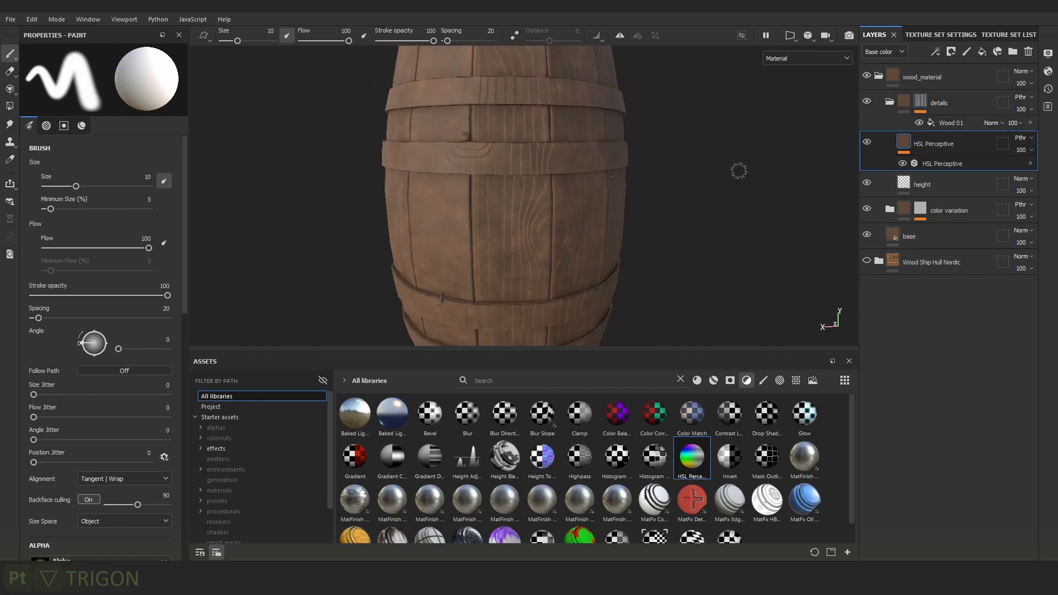
Lower the lightness of the HSL Perceptive filter in the details folder to 0.376.
{"action": "left_click", "coordinate": [966, 165]}
{"action": "left_click_drag", "start_coordinate": [106, 208], "coordinate": [96, 209]}
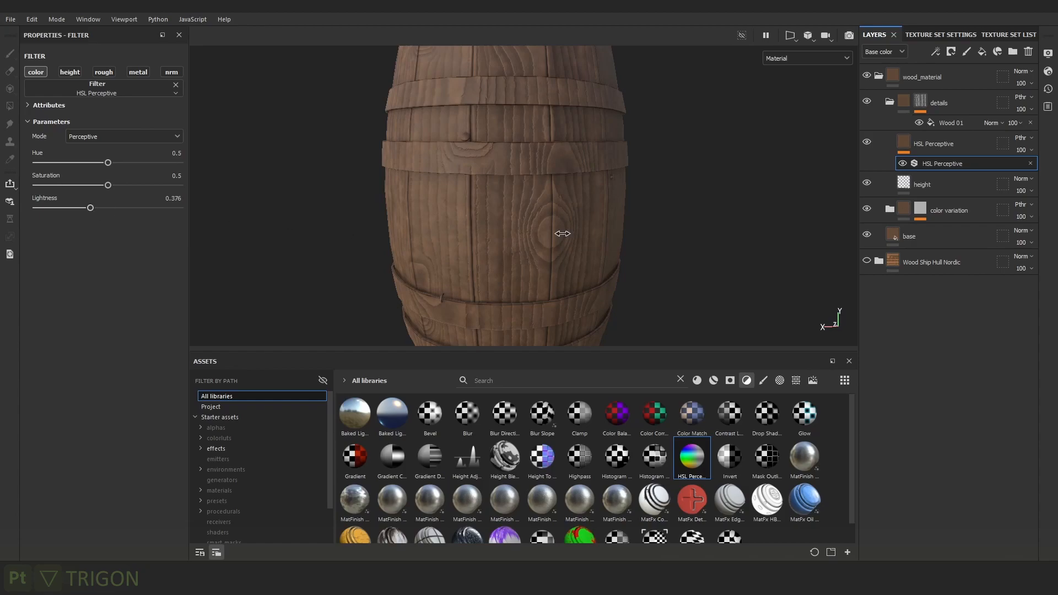
{"action": "scroll", "coordinate": [566, 216], "scroll_direction": "up", "scroll_amount": 2}
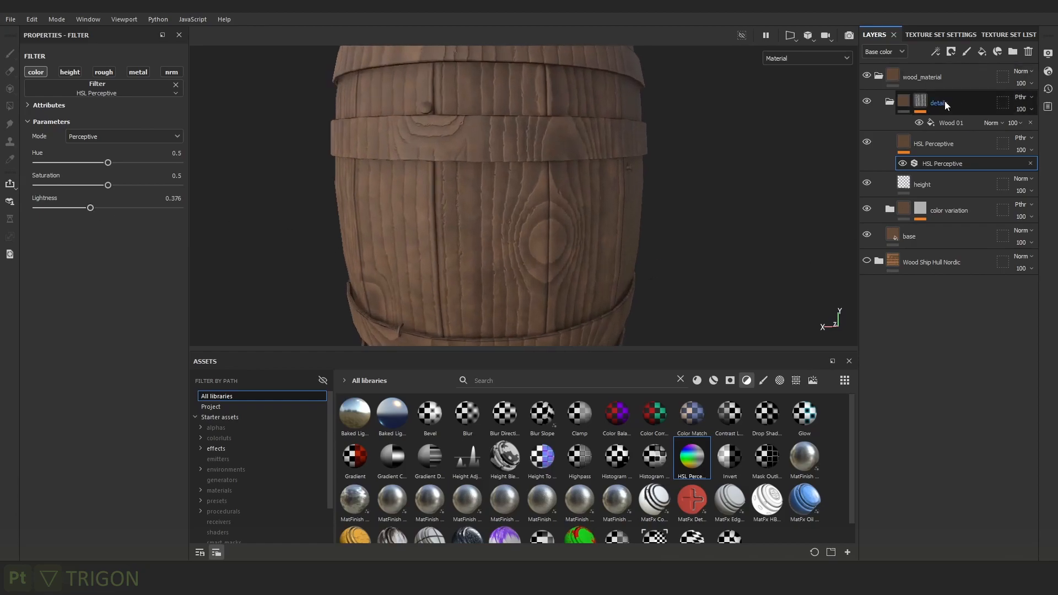
Examine the wood grain on the barrel in the base color channel and in the material view.
{"action": "left_click", "coordinate": [917, 104], "text": "alt"}
{"action": "scroll", "coordinate": [482, 237], "scroll_direction": "up", "scroll_amount": 3}
{"action": "key", "text": "c"}
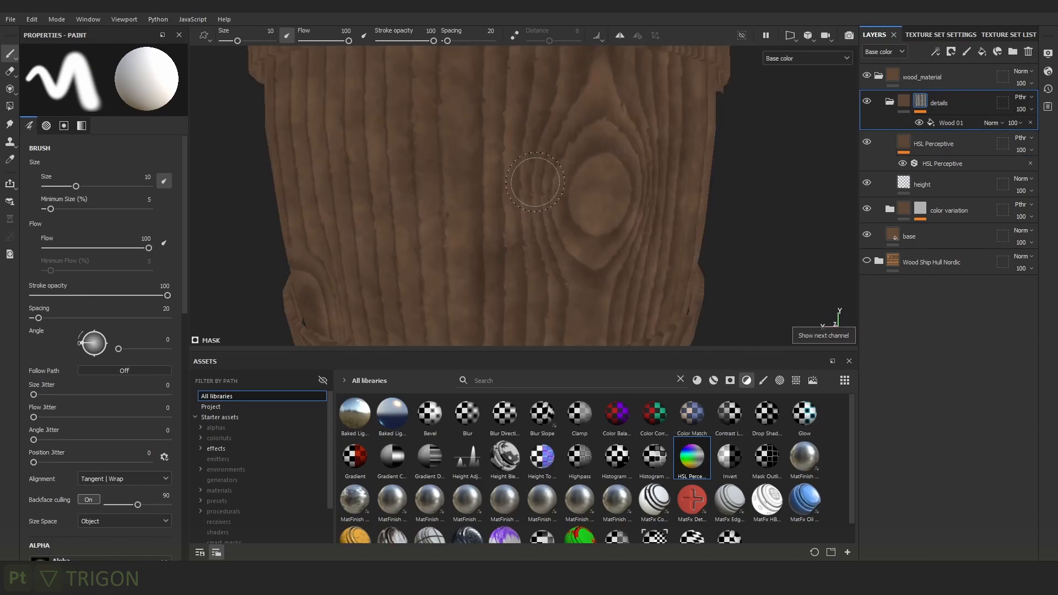
{"action": "scroll", "coordinate": [533, 187], "scroll_direction": "up", "scroll_amount": 2}
{"action": "left_click_drag", "start_coordinate": [559, 199], "coordinate": [661, 198], "text": "alt"}
{"action": "right_click_drag", "start_coordinate": [661, 198], "coordinate": [493, 43], "text": "alt"}
{"action": "key", "text": "m"}
{"action": "left_click_drag", "start_coordinate": [634, 185], "coordinate": [579, 170], "text": "alt"}
{"action": "right_click_drag", "start_coordinate": [579, 170], "coordinate": [604, 225], "text": "alt"}
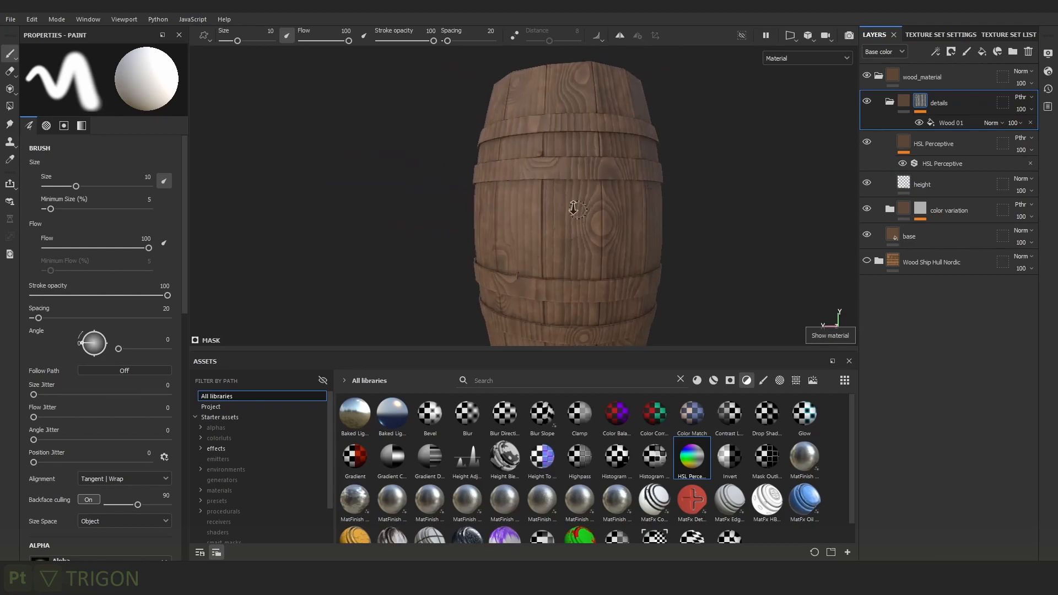
{"action": "scroll", "coordinate": [605, 225], "scroll_direction": "up", "scroll_amount": 4}
Set the HSL Perceptive filter's lightness to 0.322 and its saturation to 0.543.
{"action": "left_click", "coordinate": [935, 160]}
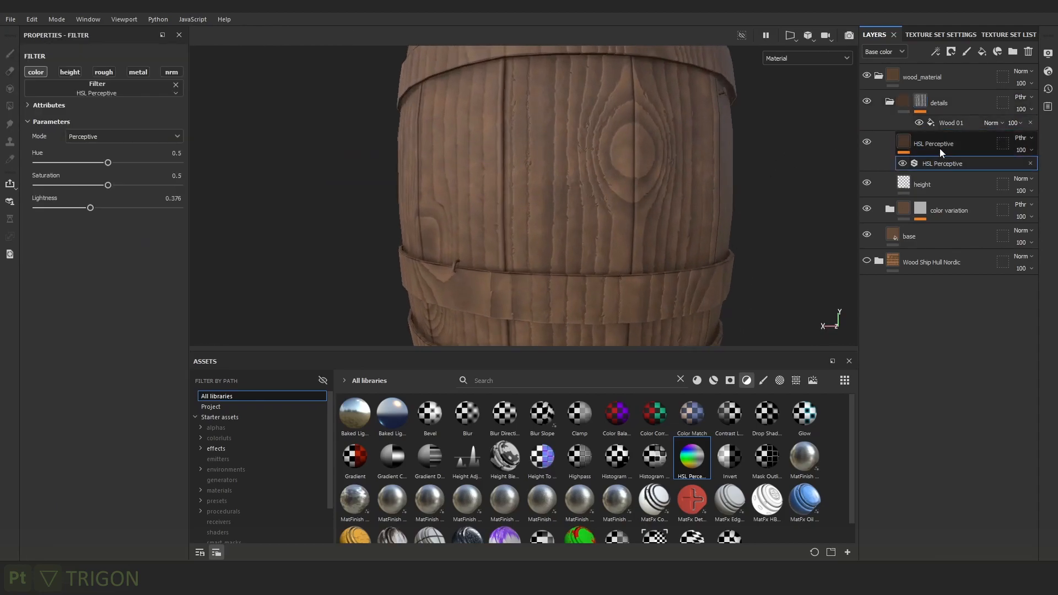
{"action": "left_click_drag", "start_coordinate": [89, 207], "coordinate": [112, 193]}
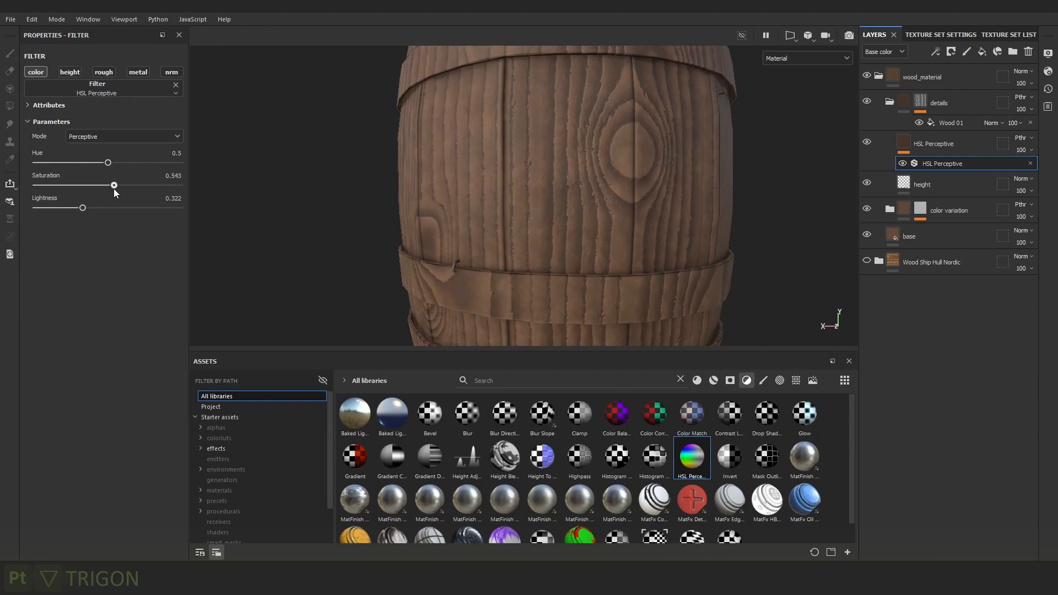
{"action": "right_click_drag", "start_coordinate": [610, 236], "coordinate": [380, 22], "text": "alt"}
{"action": "middle_click_drag", "start_coordinate": [590, 177], "coordinate": [548, 165], "text": "alt"}
{"action": "right_click_drag", "start_coordinate": [573, 174], "coordinate": [711, 181], "text": "alt"}
Rename the HSL Perceptive layer in the details folder as color.
{"action": "double_click", "coordinate": [943, 144]}
{"action": "type", "text": "color"}
{"action": "key", "text": "Return"}
Add a second HSL Perceptive filter layer above the color layer and limit it to the roughness channel.
{"action": "right_click_drag", "start_coordinate": [460, 294], "coordinate": [661, 302], "text": "alt"}
{"action": "left_click_drag", "start_coordinate": [689, 464], "coordinate": [938, 134]}
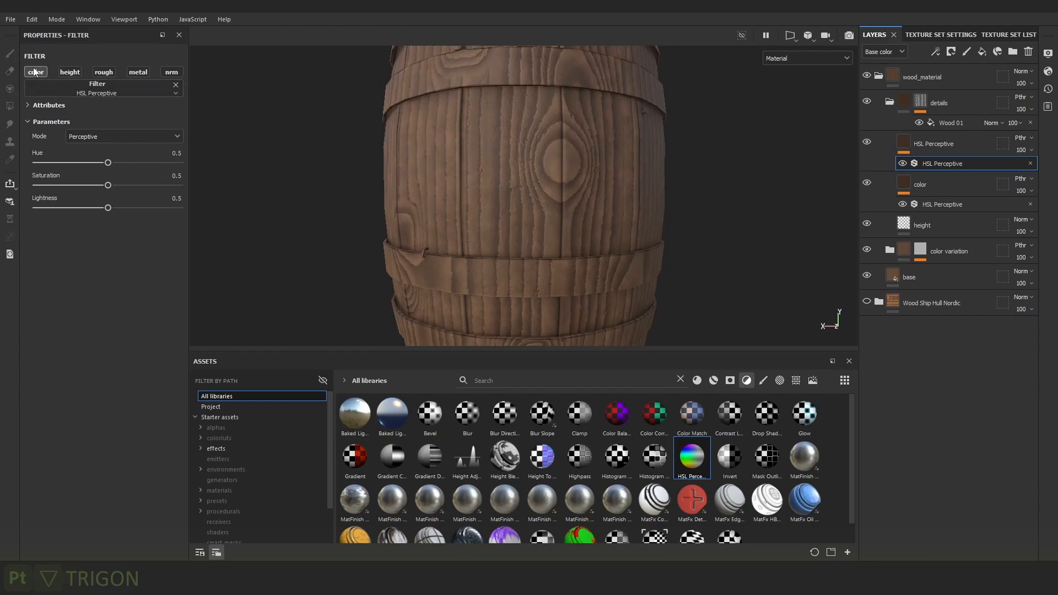
{"action": "left_click", "coordinate": [103, 73]}
Show the layer stack's roughness channel and set the details folder's blending mode there to Passthrough.
{"action": "left_click", "coordinate": [884, 52]}
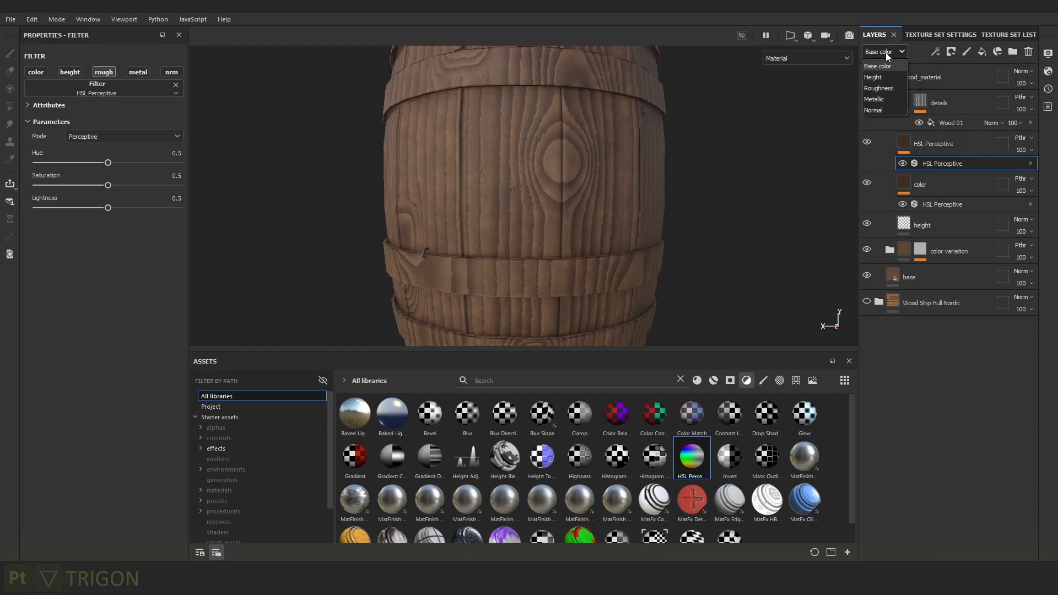
{"action": "left_click", "coordinate": [888, 89]}
{"action": "left_click", "coordinate": [970, 97]}
{"action": "left_click", "coordinate": [1025, 97]}
{"action": "left_click", "coordinate": [1008, 114]}
{"action": "left_click", "coordinate": [947, 160]}
{"action": "left_click", "coordinate": [947, 163]}
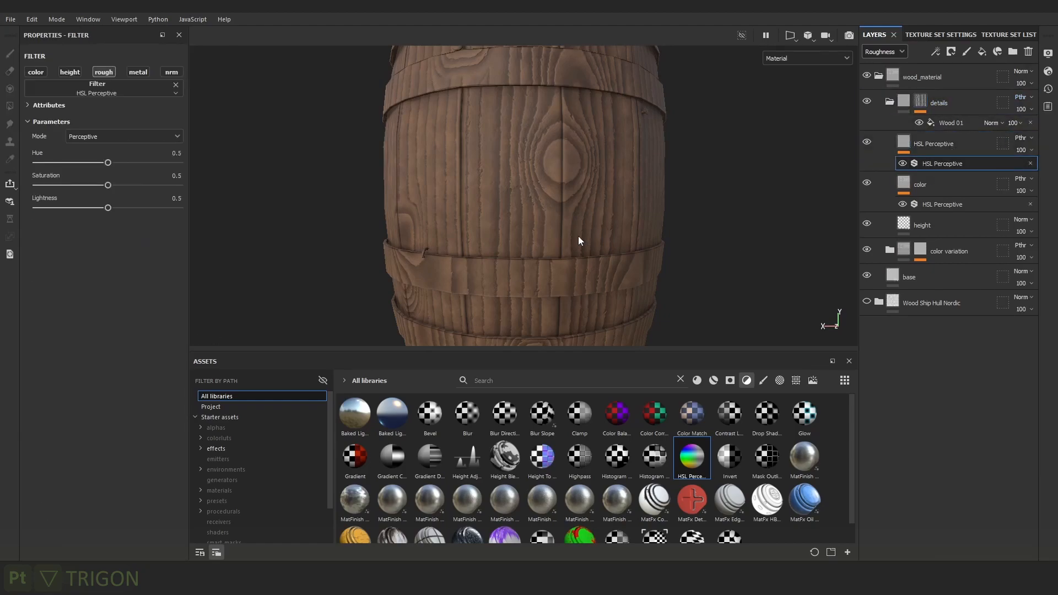
Set the roughness filter's lightness to 0.717 while viewing the roughness channel, and return to the material view.
{"action": "key", "text": "c"}
{"action": "key", "text": "c"}
{"action": "key", "text": "c"}
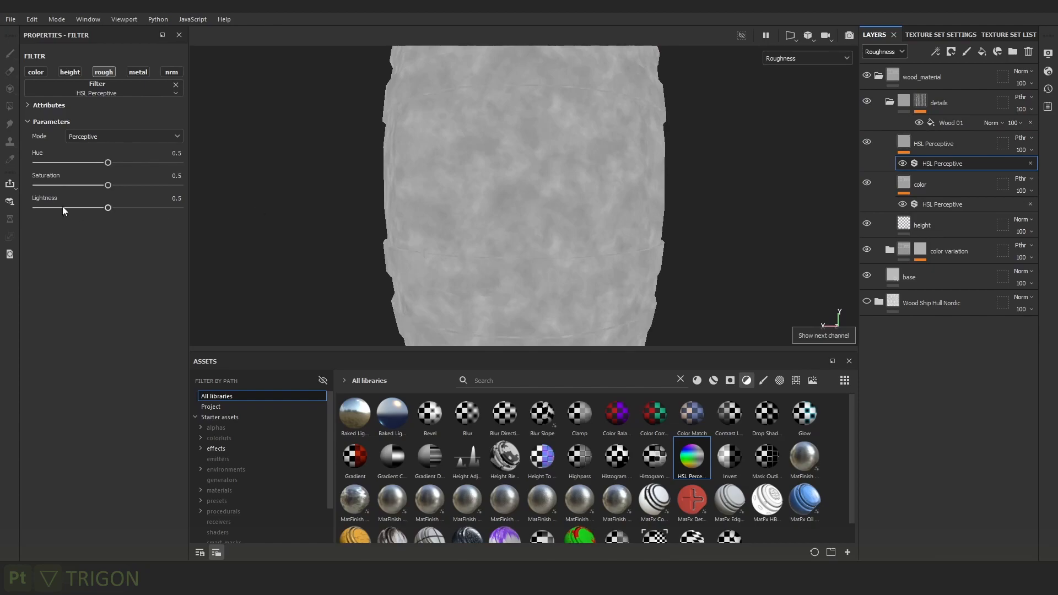
{"action": "left_click_drag", "start_coordinate": [105, 207], "coordinate": [91, 210]}
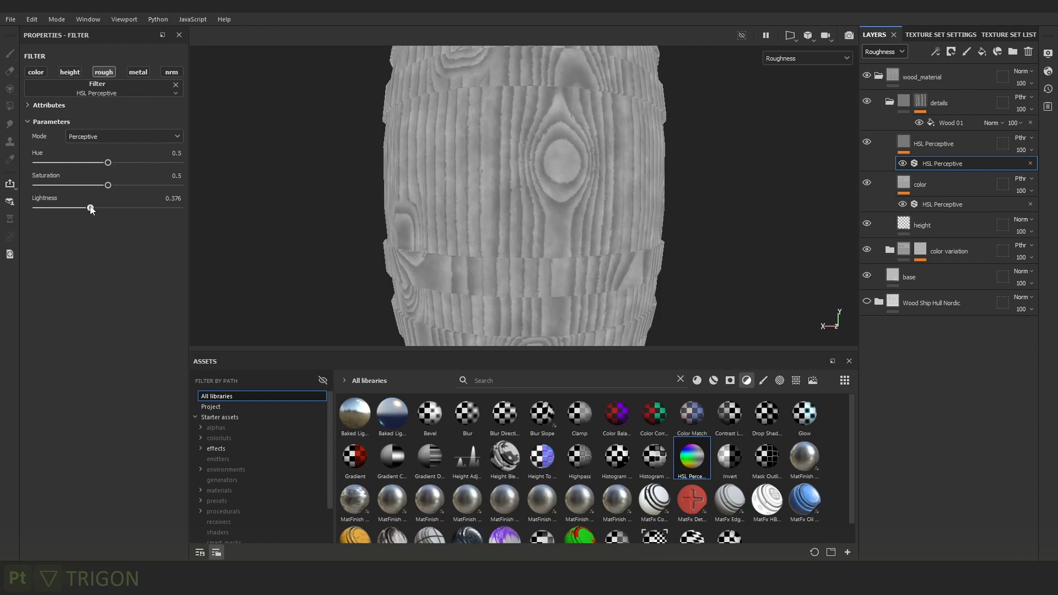
{"action": "left_click_drag", "start_coordinate": [138, 207], "coordinate": [139, 213]}
{"action": "key", "text": "m"}
{"action": "scroll", "coordinate": [616, 214], "scroll_direction": "down", "scroll_amount": 4}
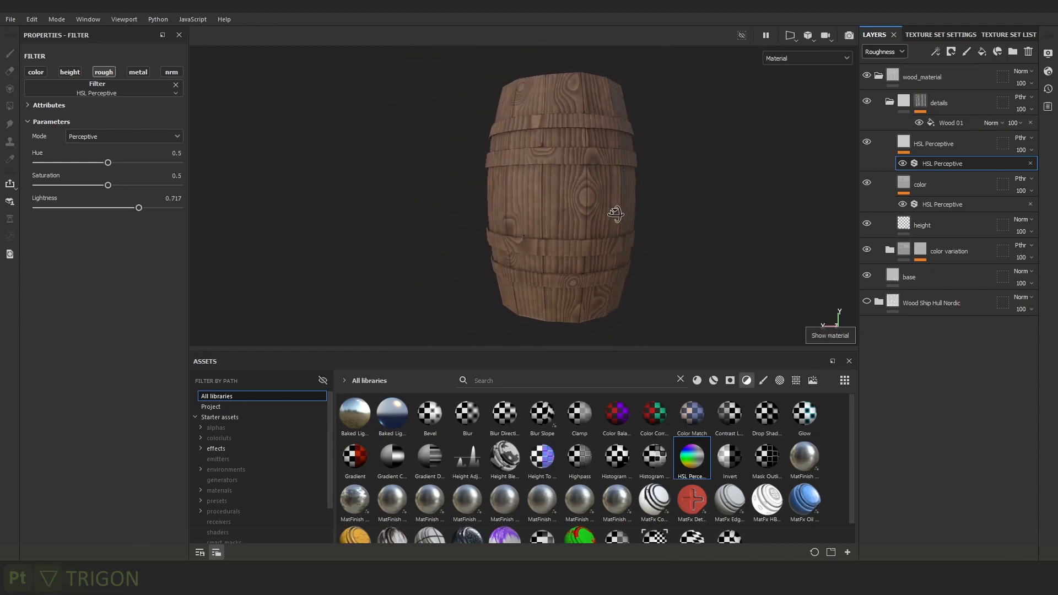
Toggle the details folder's visibility to compare the barrel with and without the wood grain from several angles.
{"action": "left_click_drag", "start_coordinate": [616, 214], "coordinate": [664, 212], "text": "alt"}
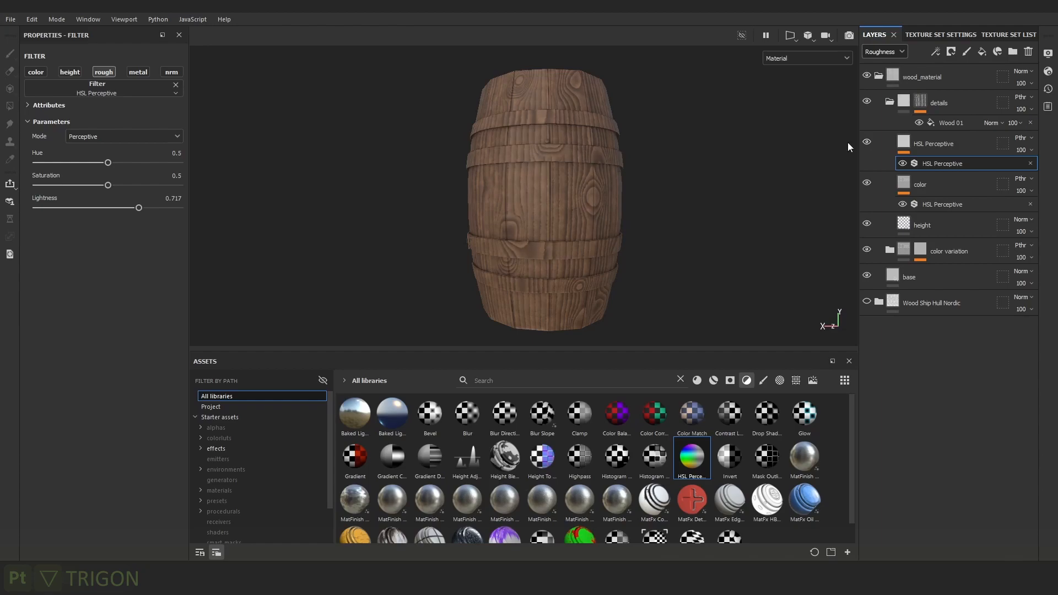
{"action": "scroll", "coordinate": [590, 157], "scroll_direction": "up", "scroll_amount": 2}
{"action": "left_click", "coordinate": [866, 103]}
{"action": "left_click", "coordinate": [865, 102]}
{"action": "left_click", "coordinate": [865, 102]}
{"action": "left_click", "coordinate": [865, 102]}
{"action": "left_click", "coordinate": [866, 103]}
{"action": "left_click", "coordinate": [866, 102]}
{"action": "left_click_drag", "start_coordinate": [680, 154], "coordinate": [545, 177], "text": "alt"}
{"action": "mouse_move", "coordinate": [546, 177]}
{"action": "right_mouse_down", "text": "shift"}
{"action": "mouse_move", "coordinate": [538, 167]}
{"action": "mouse_move", "coordinate": [586, 172]}
{"action": "mouse_move", "coordinate": [549, 188]}
{"action": "right_mouse_up", "text": "shift"}
{"action": "left_click_drag", "start_coordinate": [549, 187], "coordinate": [685, 180], "text": "alt"}
{"action": "scroll", "coordinate": [581, 182], "scroll_direction": "up", "scroll_amount": 2}
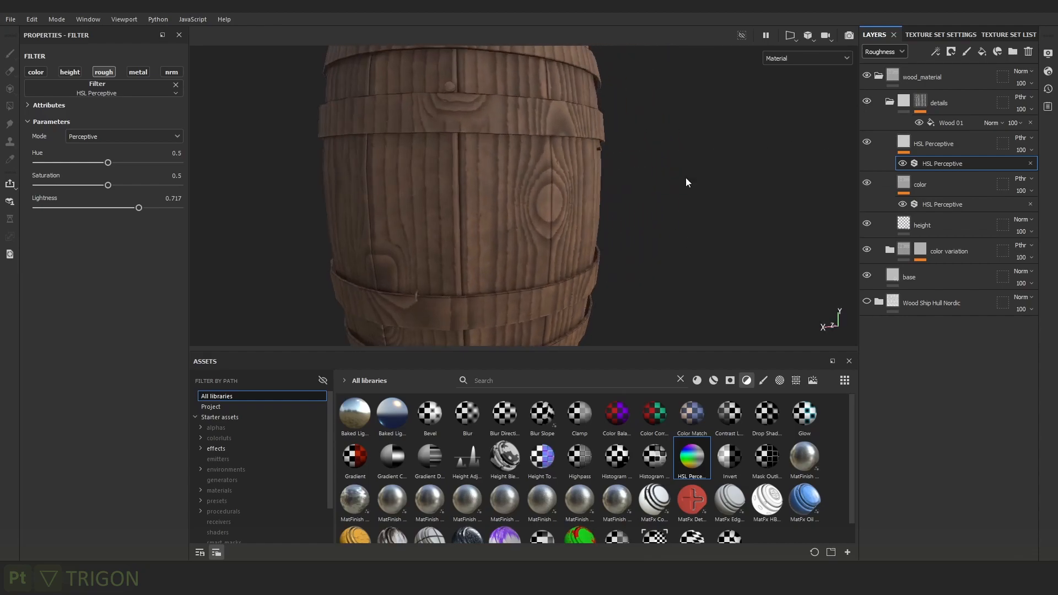
{"action": "left_click_drag", "start_coordinate": [557, 227], "coordinate": [653, 204], "text": "alt"}
Select the color layer and examine the grain lines and knots on the barrel close up and from a distance.
{"action": "left_click", "coordinate": [927, 184]}
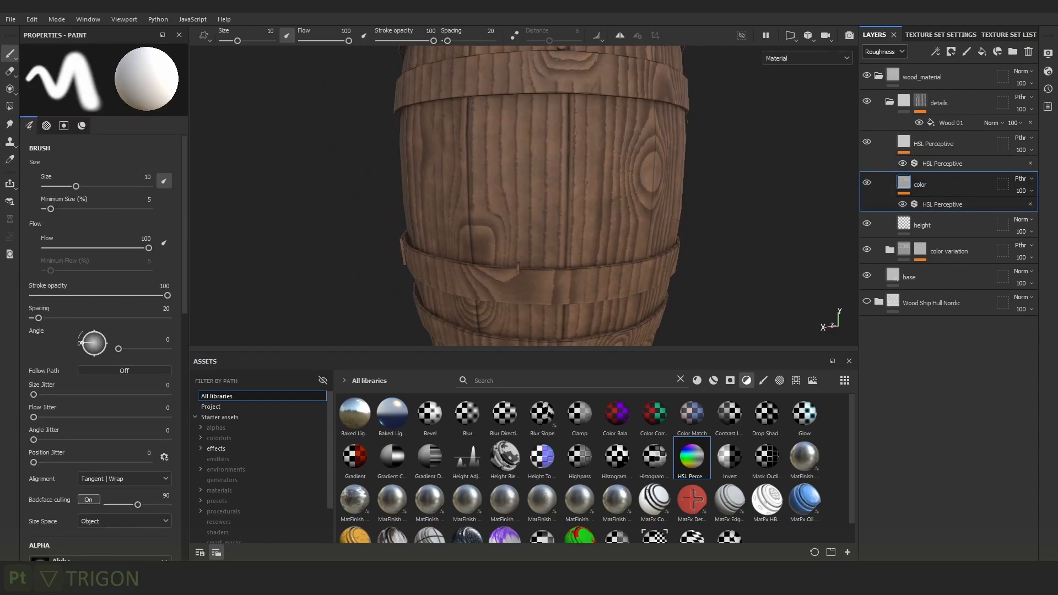
{"action": "left_click_drag", "start_coordinate": [699, 139], "coordinate": [588, 185], "text": "alt"}
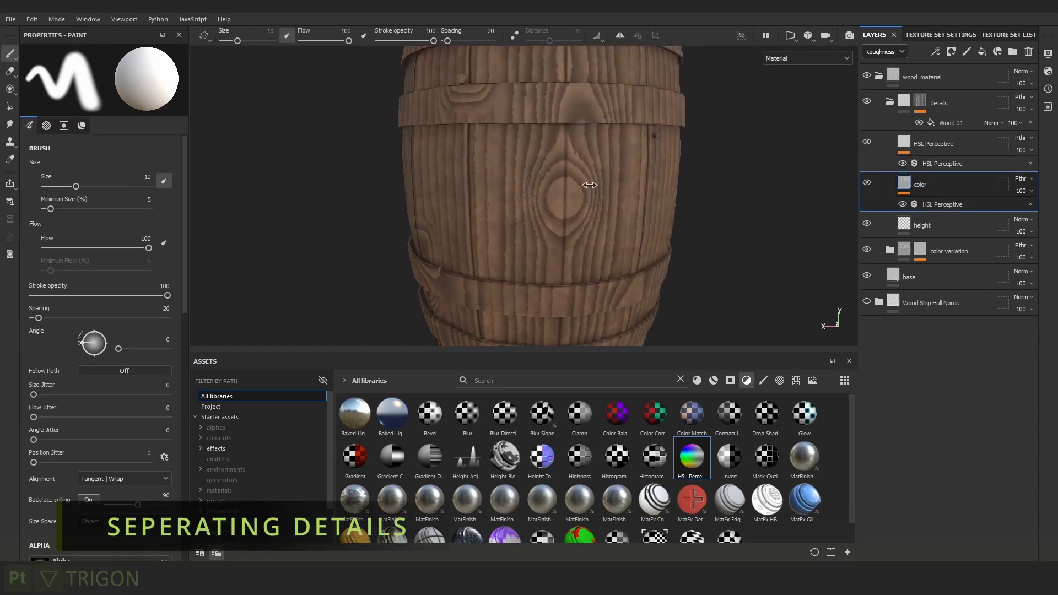
{"action": "scroll", "coordinate": [585, 182], "scroll_direction": "up", "scroll_amount": 3}
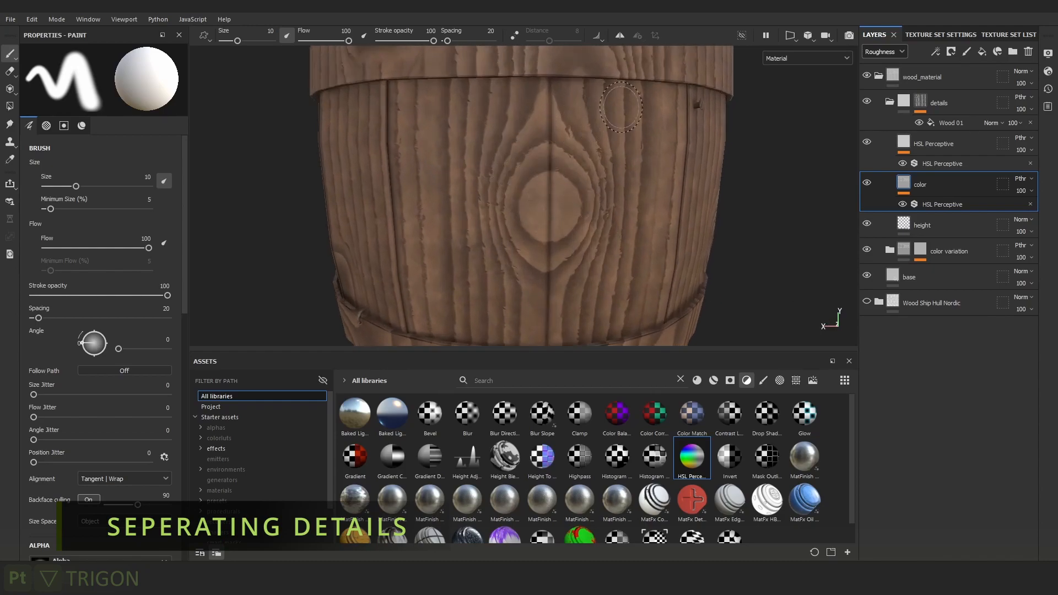
{"action": "scroll", "coordinate": [614, 176], "scroll_direction": "down", "scroll_amount": 3}
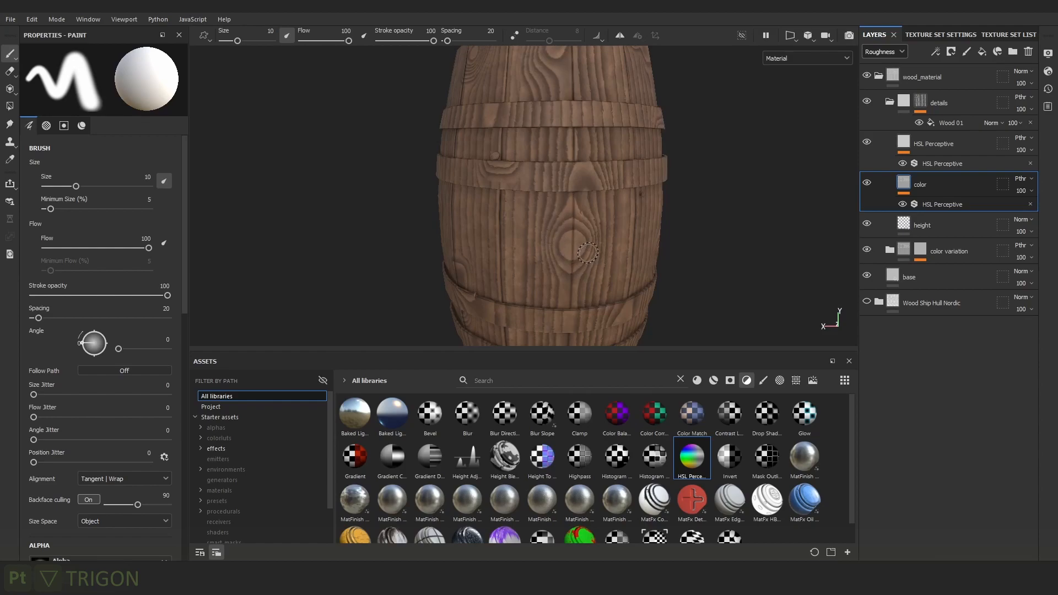
{"action": "right_click_drag", "start_coordinate": [641, 235], "coordinate": [508, 71], "text": "alt"}
{"action": "right_click_drag", "start_coordinate": [573, 117], "coordinate": [757, 283], "text": "alt"}
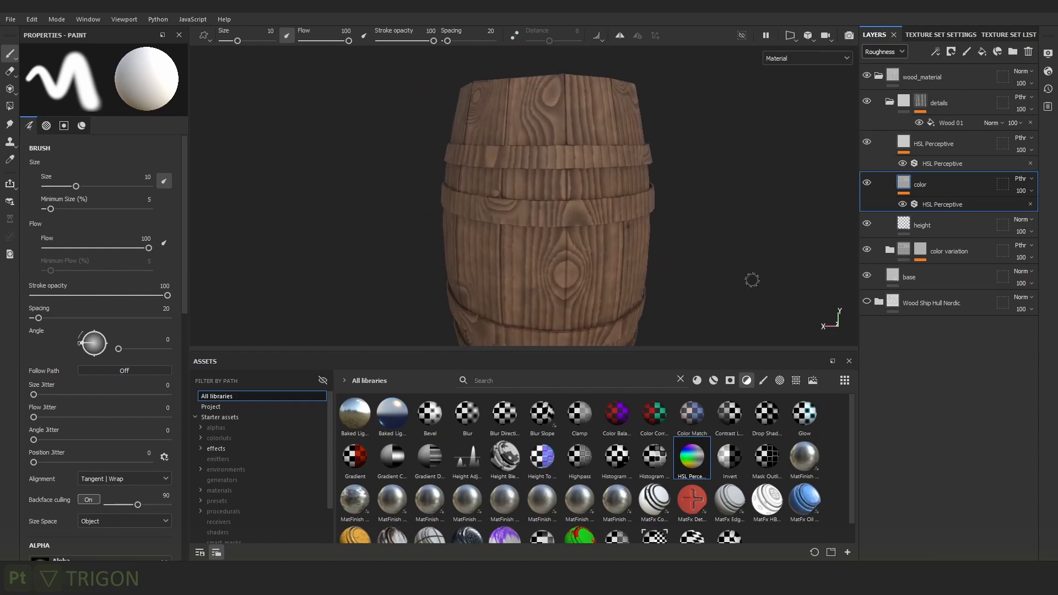
{"action": "middle_click_drag", "start_coordinate": [679, 288], "coordinate": [645, 180], "text": "alt"}
{"action": "scroll", "coordinate": [641, 182], "scroll_direction": "up", "scroll_amount": 1}
{"action": "middle_click_drag", "start_coordinate": [573, 146], "coordinate": [579, 186], "text": "alt"}
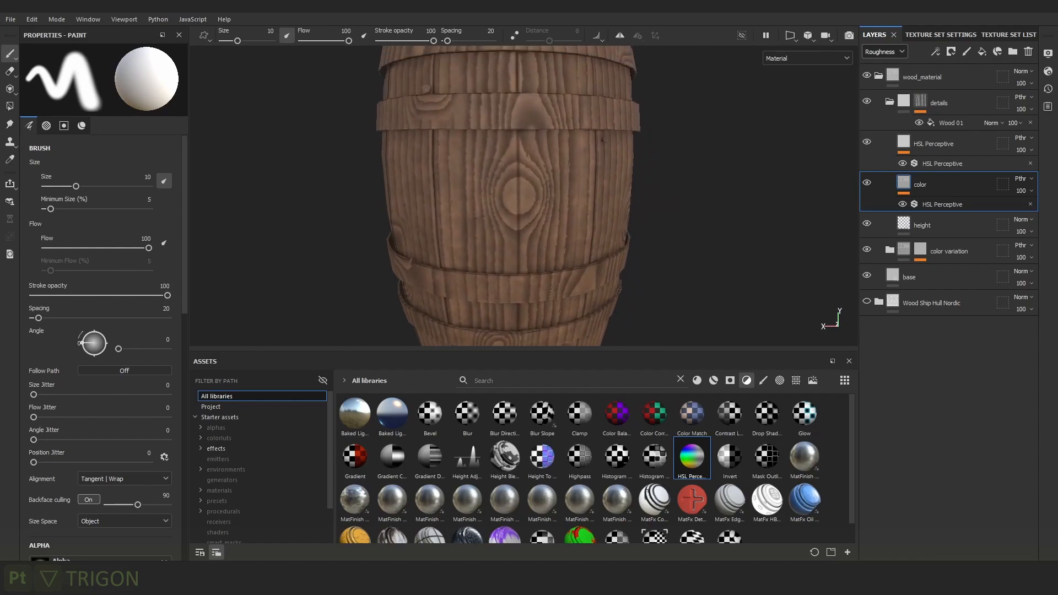
Show the ID mesh map on the barrel and examine the plank colors from several angles before returning to the material view and layer stack.
{"action": "left_click", "coordinate": [930, 36]}
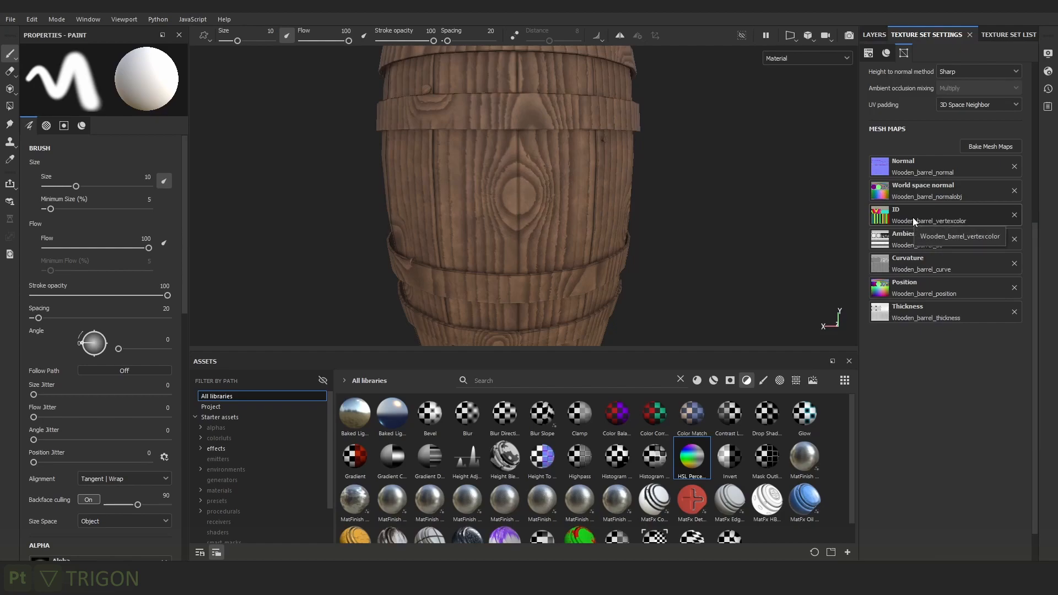
{"action": "key", "text": "b"}
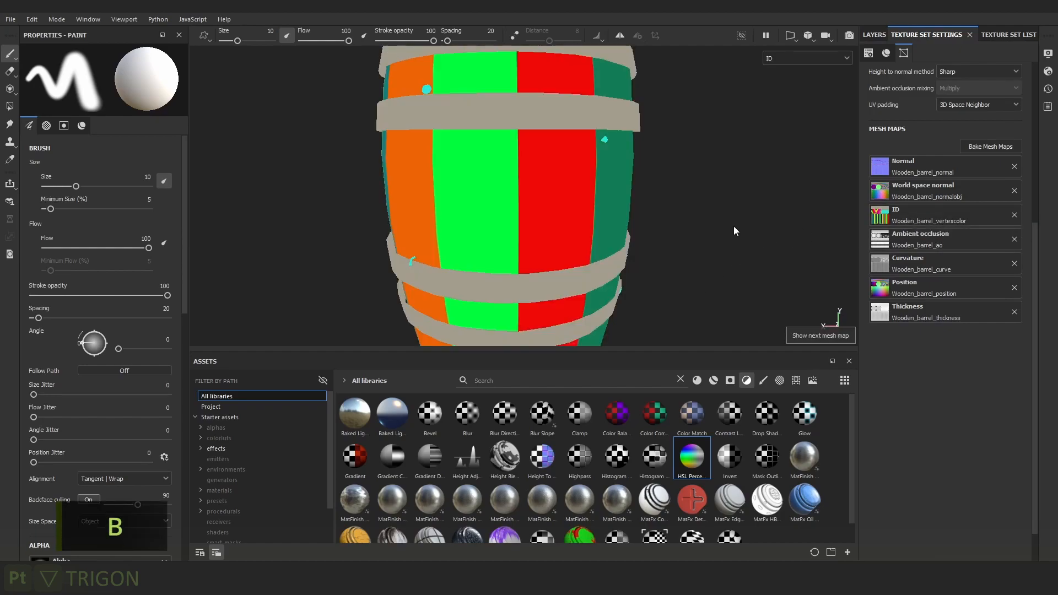
{"action": "middle_click_drag", "start_coordinate": [753, 188], "coordinate": [753, 237], "text": "alt"}
{"action": "scroll", "coordinate": [650, 173], "scroll_direction": "down", "scroll_amount": 3}
{"action": "middle_click_drag", "start_coordinate": [650, 140], "coordinate": [676, 165], "text": "alt"}
{"action": "left_click_drag", "start_coordinate": [675, 166], "coordinate": [752, 182], "text": "alt"}
{"action": "left_click_drag", "start_coordinate": [738, 141], "coordinate": [671, 183], "text": "alt"}
{"action": "middle_click_drag", "start_coordinate": [727, 158], "coordinate": [670, 182], "text": "alt"}
{"action": "left_click_drag", "start_coordinate": [670, 182], "coordinate": [635, 108], "text": "alt"}
{"action": "right_click_drag", "start_coordinate": [629, 182], "coordinate": [626, 223], "text": "alt"}
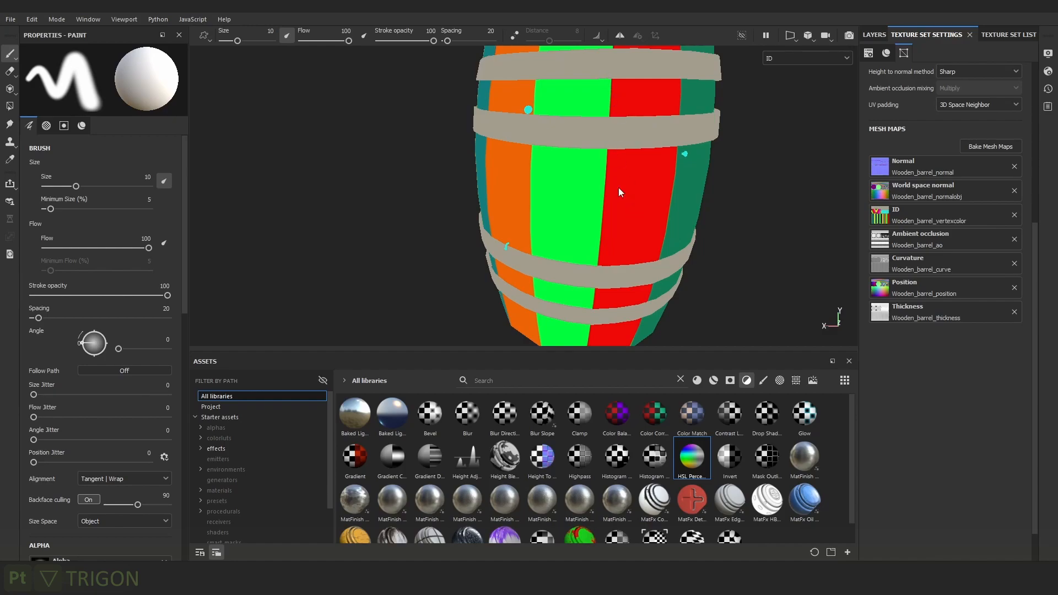
{"action": "right_click_drag", "start_coordinate": [667, 248], "coordinate": [707, 284], "text": "alt"}
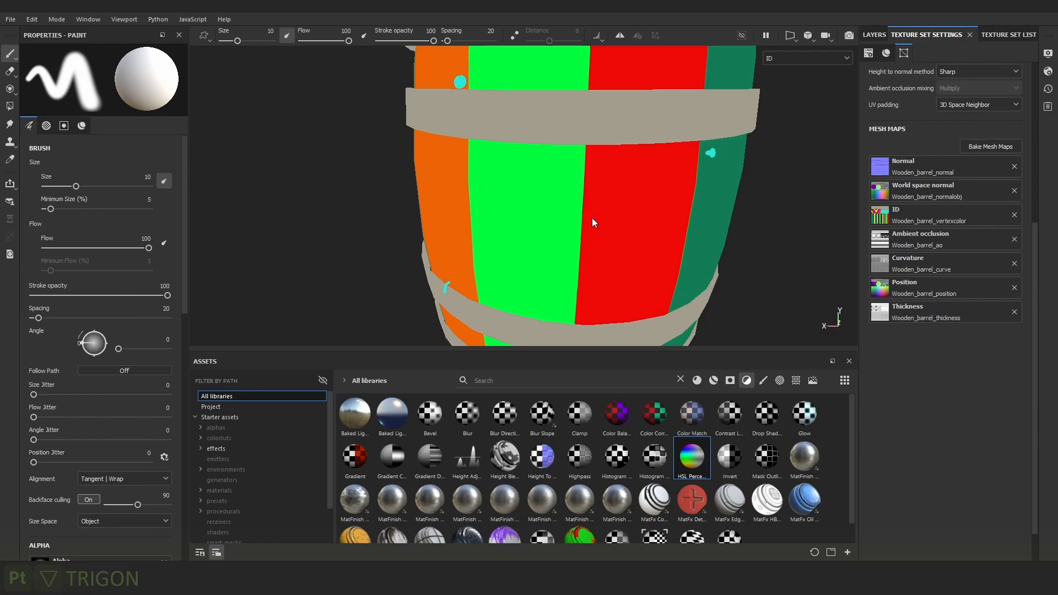
{"action": "key", "text": "m"}
{"action": "mouse_move", "coordinate": [613, 226]}
{"action": "left_mouse_down", "text": "alt"}
{"action": "mouse_move", "coordinate": [595, 210]}
{"action": "mouse_move", "coordinate": [623, 229]}
{"action": "left_mouse_up", "text": "alt"}
{"action": "scroll", "coordinate": [595, 210], "scroll_direction": "down", "scroll_amount": 3}
{"action": "right_click_drag", "start_coordinate": [622, 229], "coordinate": [679, 253], "text": "alt"}
{"action": "left_click", "coordinate": [877, 34]}
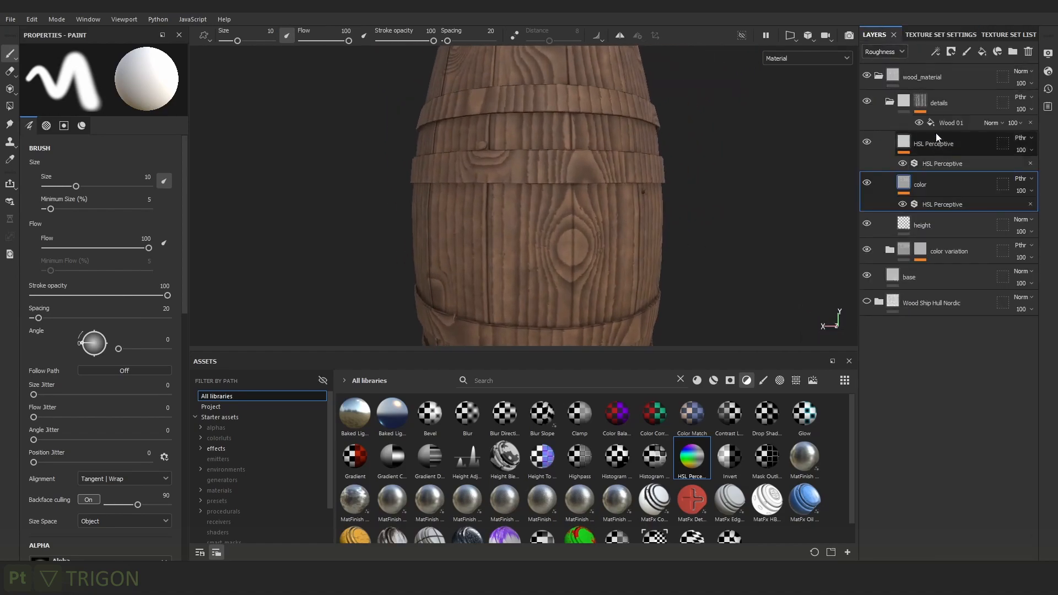
Select the details folder's mask and inspect the wood grain in the roughness channel, ending in the material view.
{"action": "left_click", "coordinate": [920, 101]}
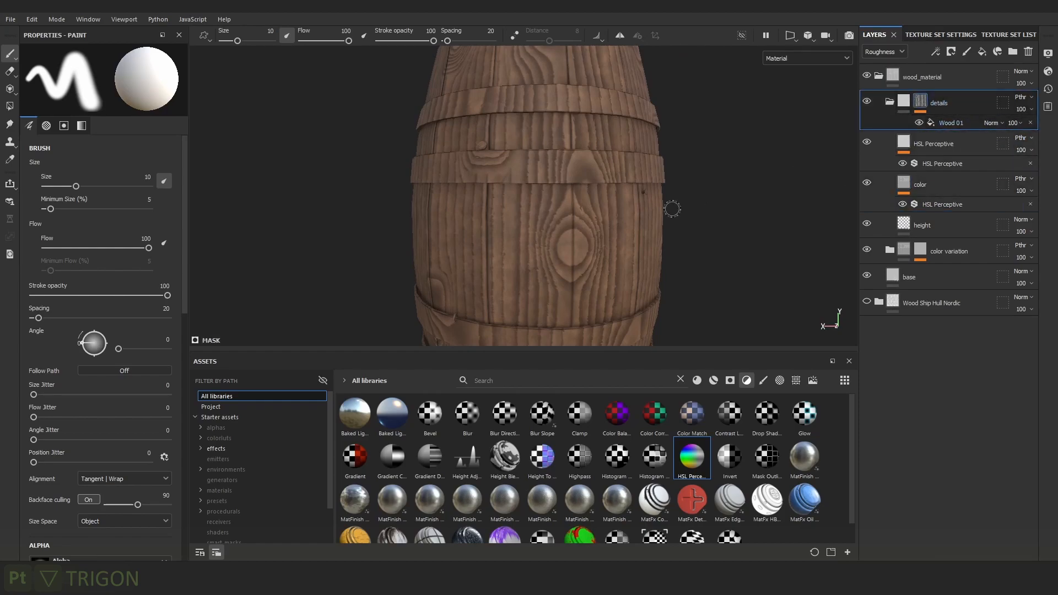
{"action": "middle_click_drag", "start_coordinate": [672, 209], "coordinate": [726, 169], "text": "alt"}
{"action": "middle_click_drag", "start_coordinate": [630, 195], "coordinate": [601, 156], "text": "alt"}
{"action": "key", "text": "c"}
{"action": "left_click_drag", "start_coordinate": [650, 174], "coordinate": [708, 175], "text": "alt"}
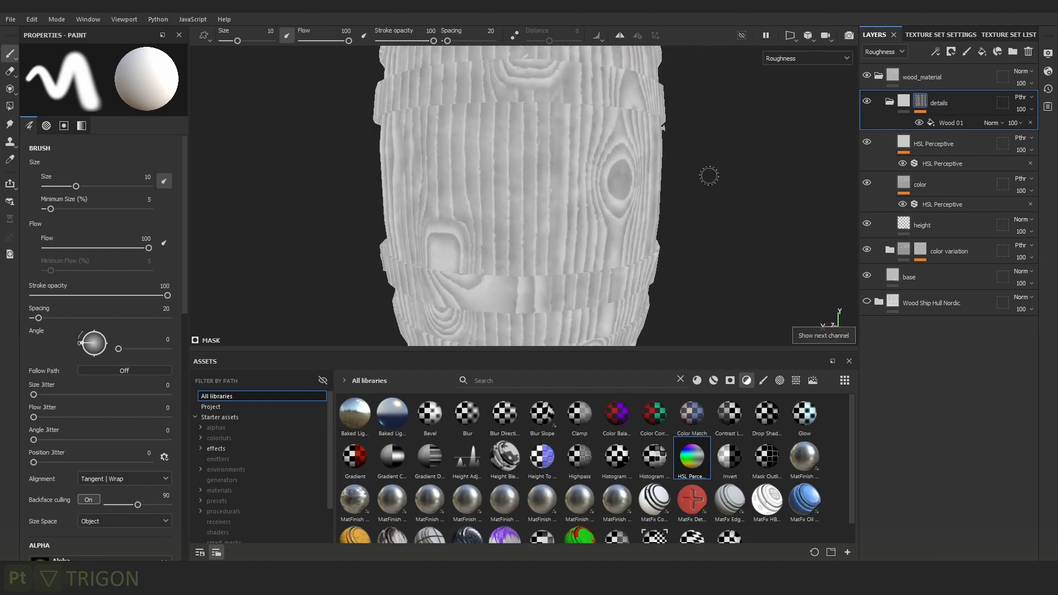
{"action": "key", "text": "m"}
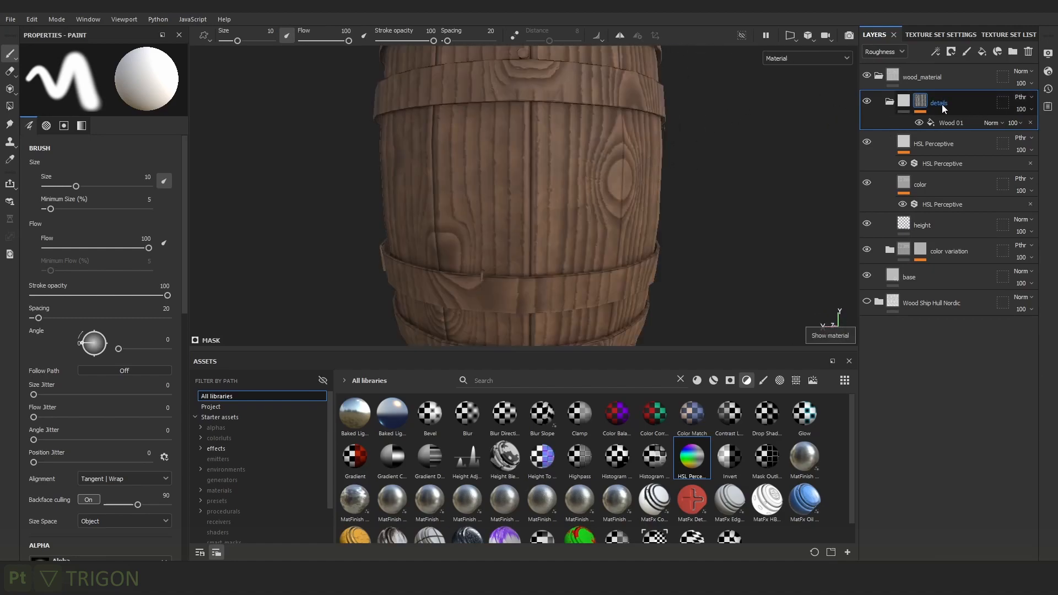
Group the details folder into a new parent folder and set the parent's roughness blending mode to Passthrough.
{"action": "key", "text": "ctrl+g"}
{"action": "right_click_drag", "start_coordinate": [653, 156], "coordinate": [709, 151], "text": "alt"}
{"action": "middle_click_drag", "start_coordinate": [710, 151], "coordinate": [684, 144], "text": "alt"}
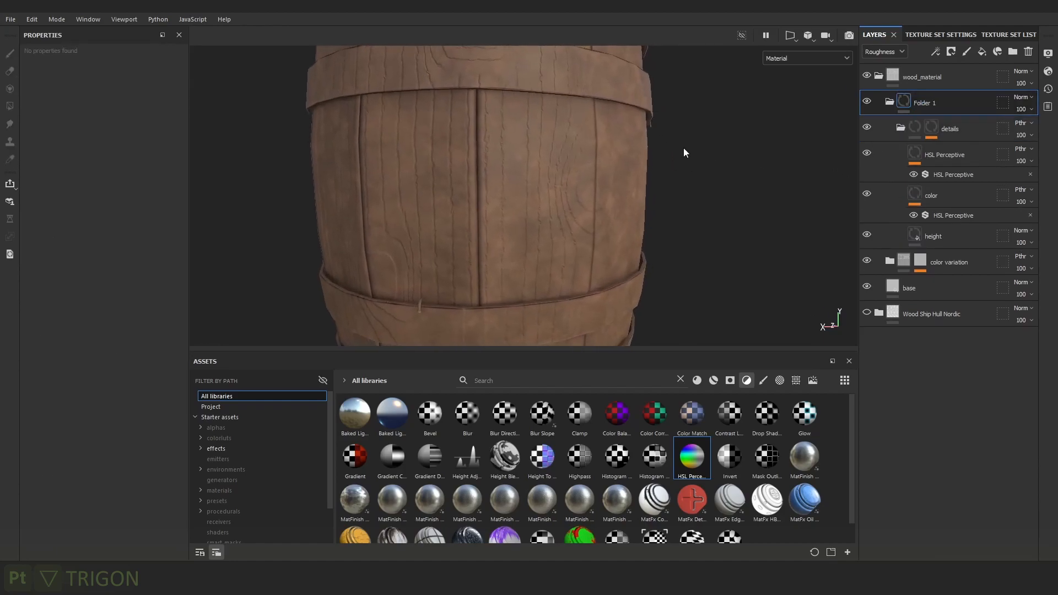
{"action": "left_click", "coordinate": [1018, 98]}
{"action": "left_click", "coordinate": [1004, 108]}
Switch the layer stack to the base color channel and set the new parent folder's blending mode there to Passthrough.
{"action": "left_click", "coordinate": [893, 52]}
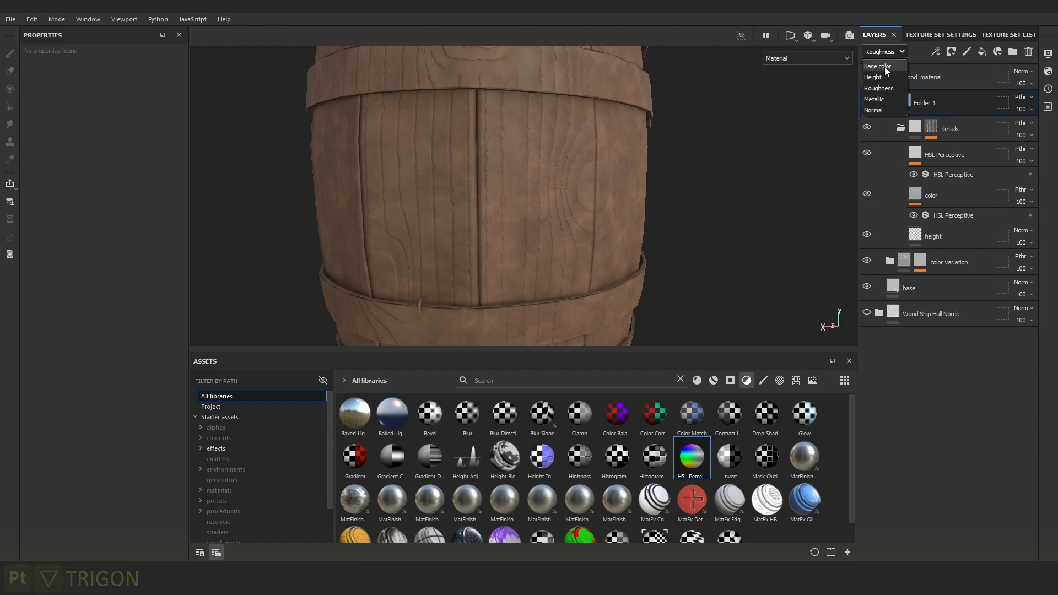
{"action": "left_click", "coordinate": [884, 67]}
{"action": "left_click", "coordinate": [1019, 98]}
{"action": "left_click", "coordinate": [1004, 108]}
{"action": "key", "text": "f"}
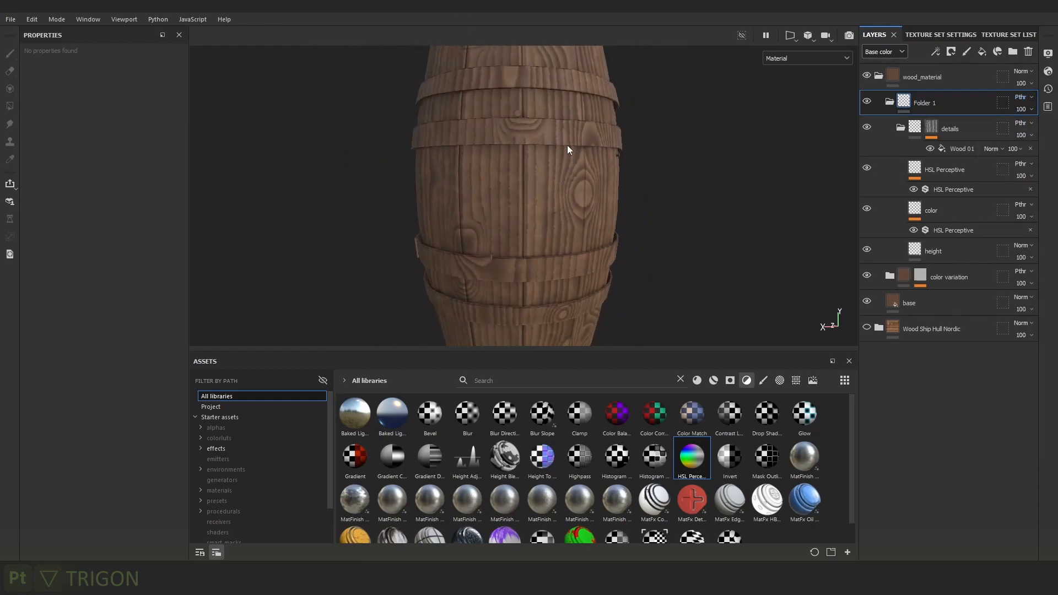
Collapse the inner details folder, rename the parent folder to details and the inner one to 01.
{"action": "left_click", "coordinate": [900, 127]}
{"action": "double_click", "coordinate": [929, 103]}
{"action": "type", "text": "details"}
{"action": "key", "text": "Return"}
{"action": "double_click", "coordinate": [960, 128]}
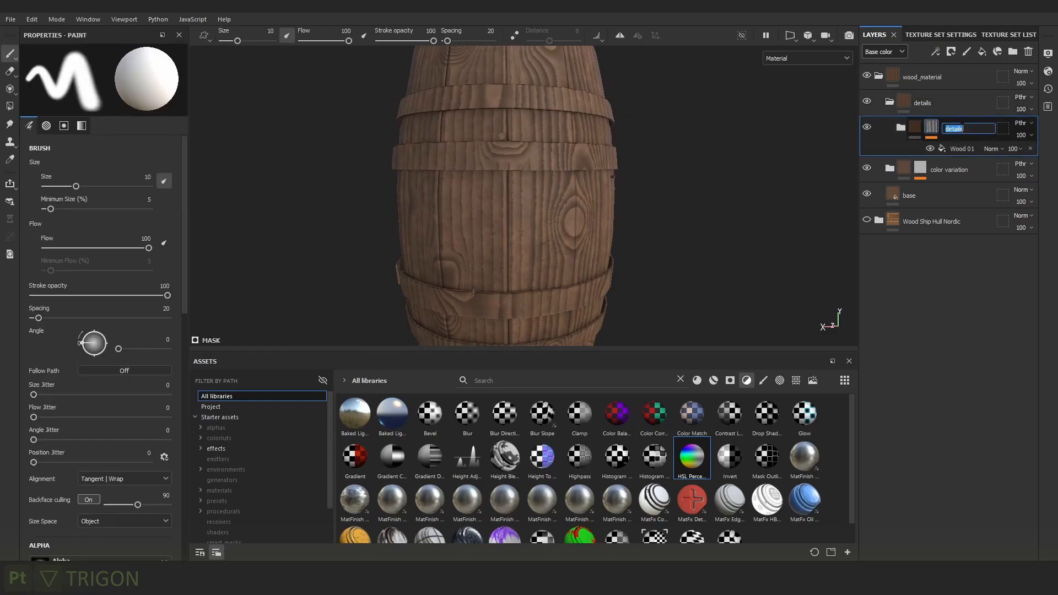
{"action": "type", "text": "01"}
Duplicate the 01 folder with its Wood 01 mask and hide the copy.
{"action": "key", "text": "ctrl+d"}
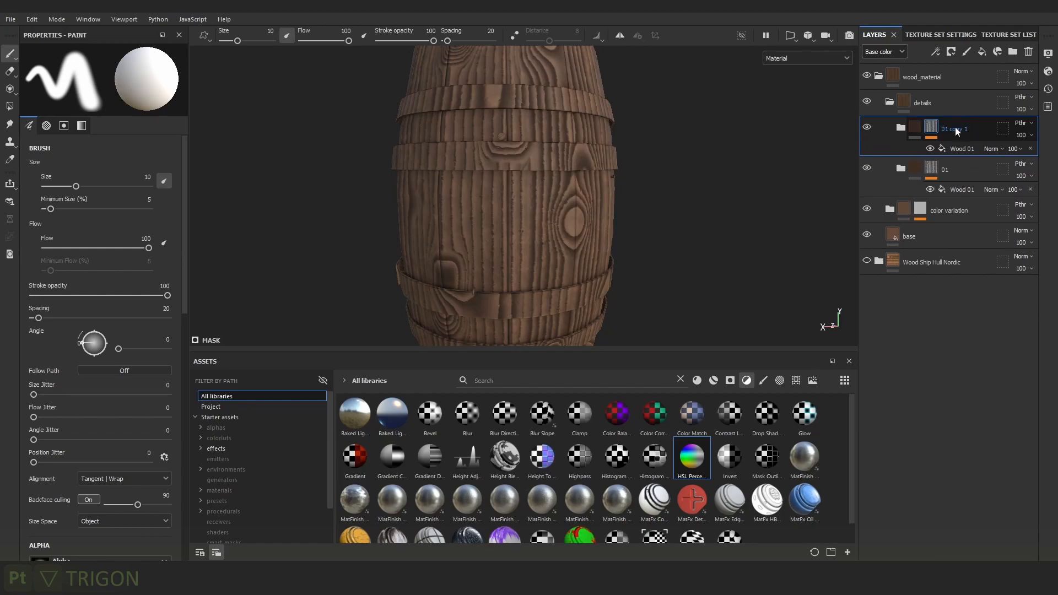
{"action": "right_click", "coordinate": [964, 147]}
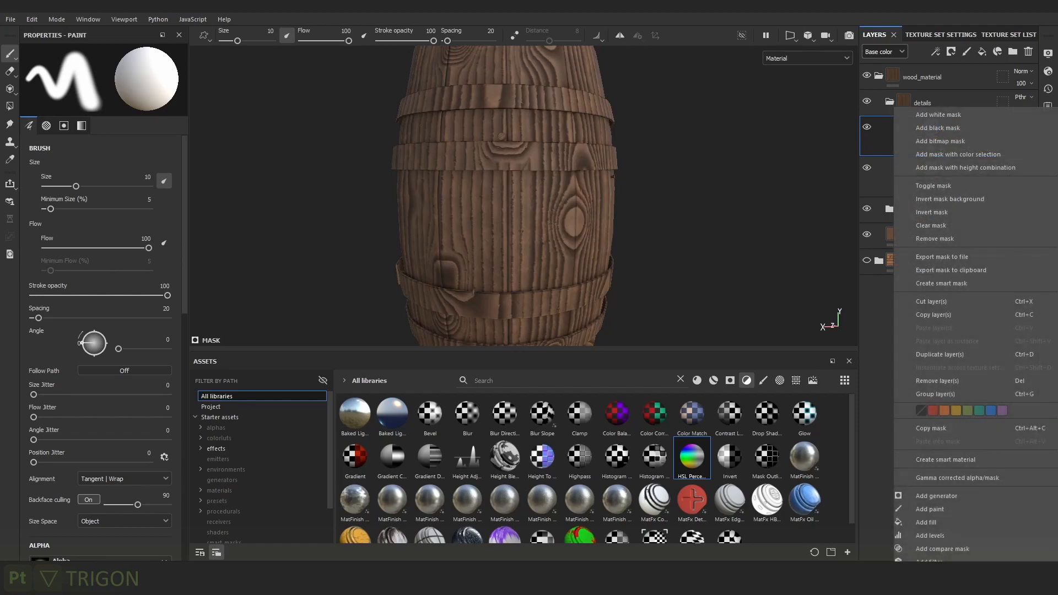
{"action": "key", "text": "Escape"}
{"action": "left_click_drag", "start_coordinate": [587, 186], "coordinate": [663, 183], "text": "alt"}
{"action": "left_click", "coordinate": [868, 127]}
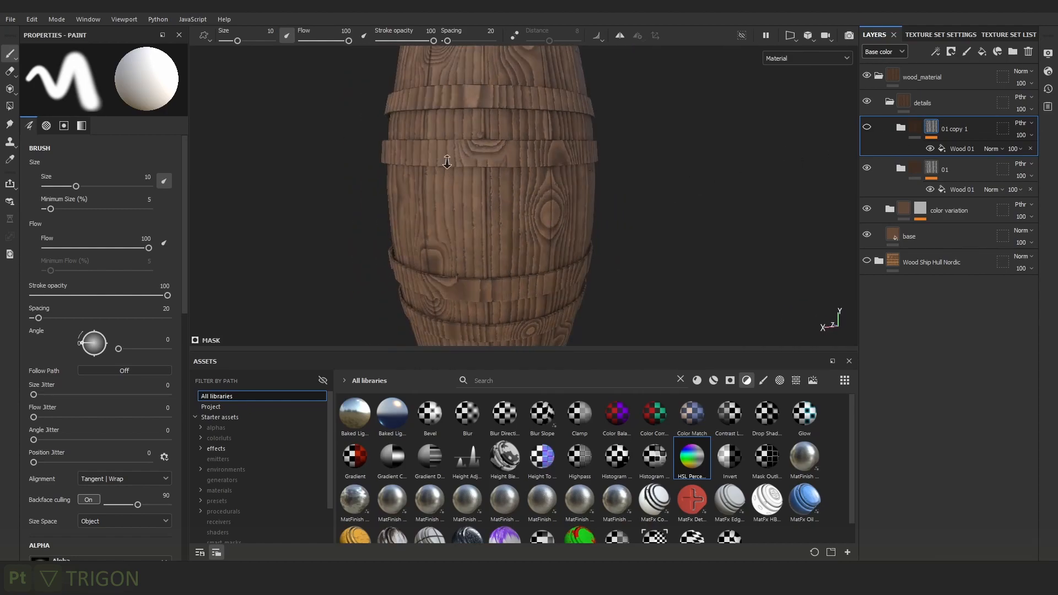
Display the 01 folder's mask on its own over the whole barrel, ending in the material view.
{"action": "scroll", "coordinate": [447, 164], "scroll_direction": "up", "scroll_amount": 5}
{"action": "left_click", "coordinate": [931, 173]}
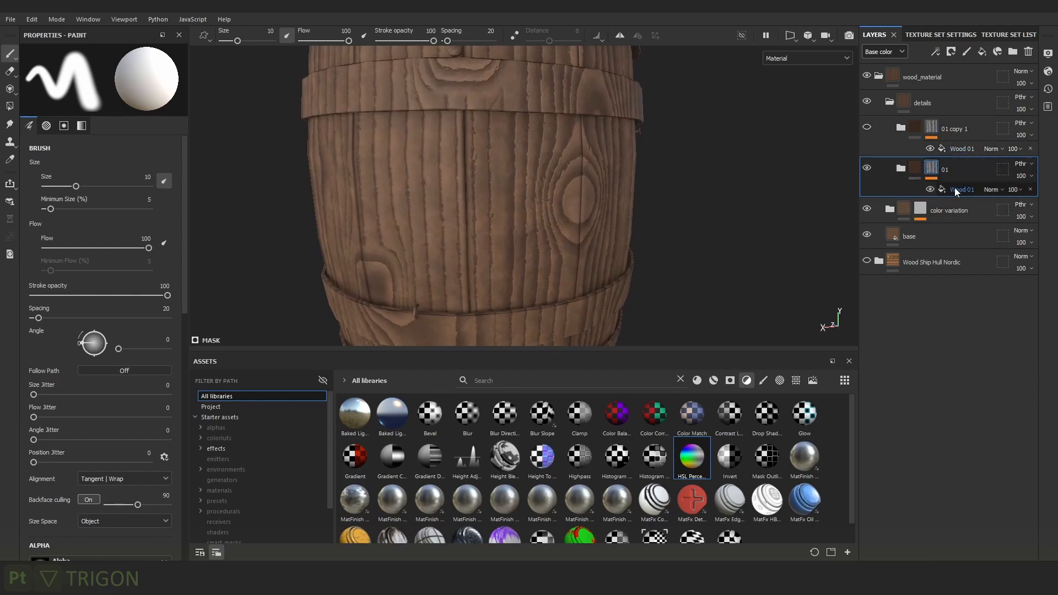
{"action": "left_click", "coordinate": [931, 168], "text": "alt"}
{"action": "scroll", "coordinate": [633, 231], "scroll_direction": "down", "scroll_amount": 5}
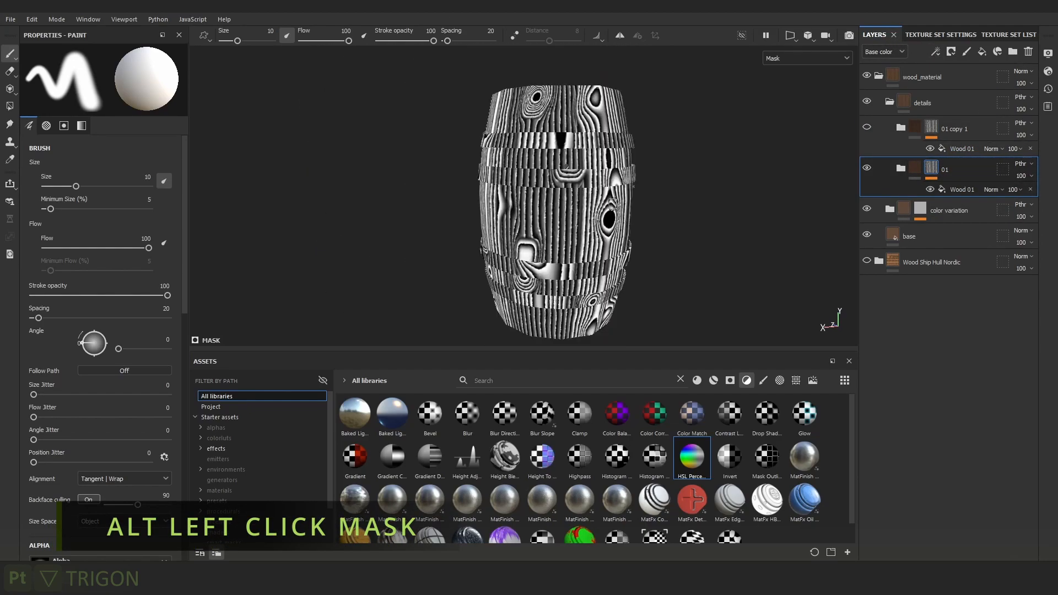
{"action": "key", "text": "m"}
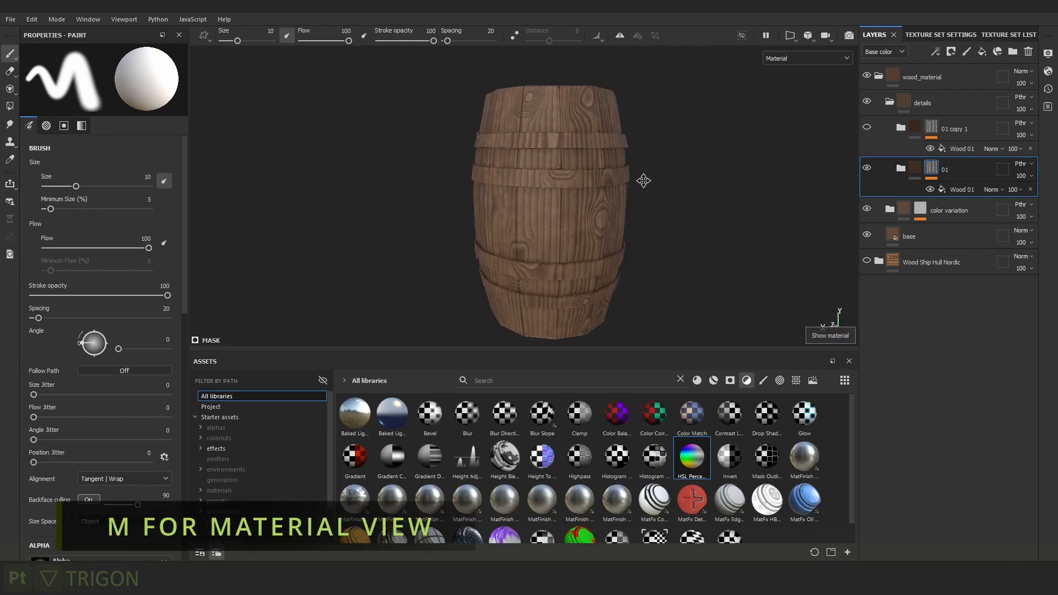
{"action": "scroll", "coordinate": [648, 181], "scroll_direction": "up", "scroll_amount": 3}
Add a color selection effect to the 01 folder's mask and pick the bright green plank (0, 253, 60).
{"action": "left_click", "coordinate": [935, 51]}
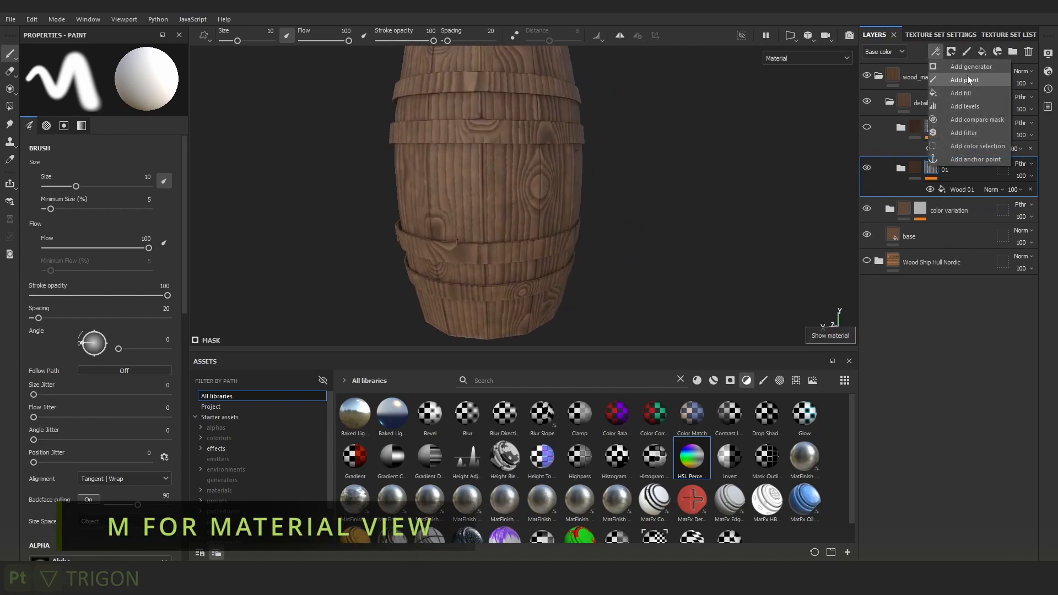
{"action": "left_click", "coordinate": [987, 146]}
{"action": "scroll", "coordinate": [650, 159], "scroll_direction": "up", "scroll_amount": 1}
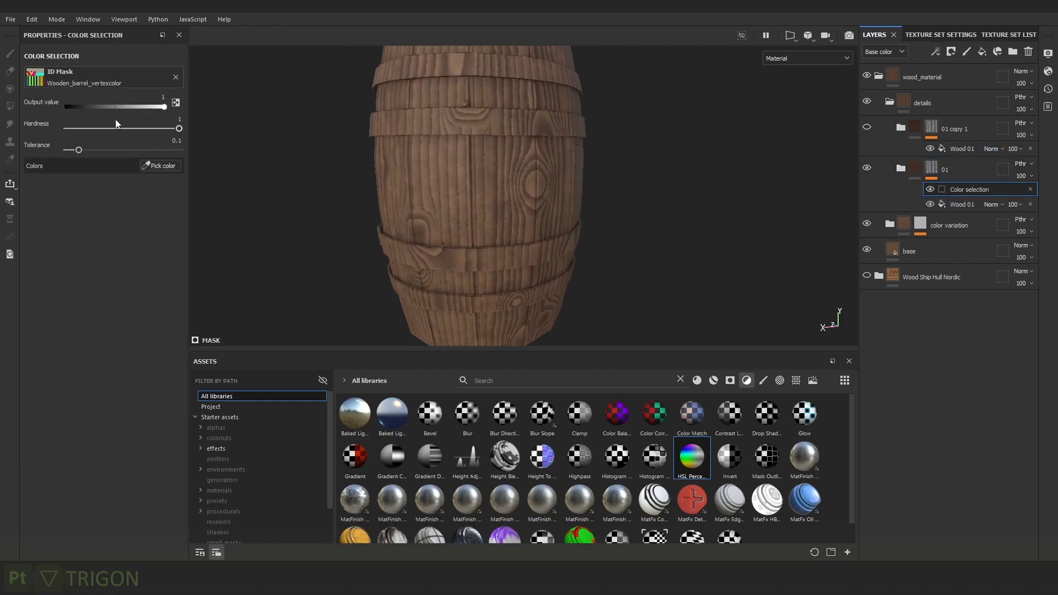
{"action": "left_click", "coordinate": [162, 166]}
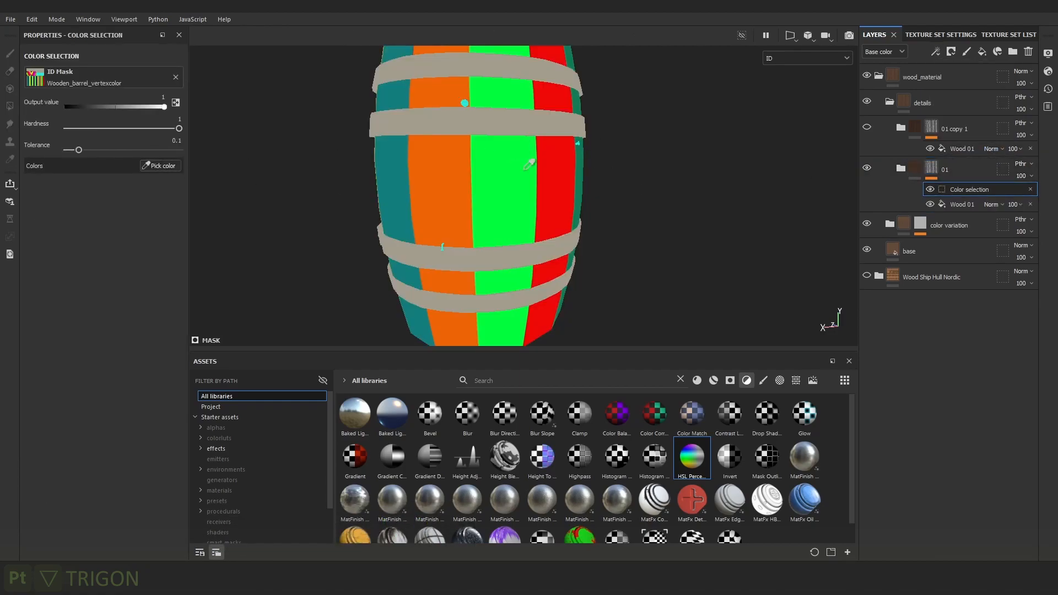
{"action": "left_click", "coordinate": [508, 178]}
{"action": "left_click_drag", "start_coordinate": [635, 183], "coordinate": [496, 182], "text": "alt"}
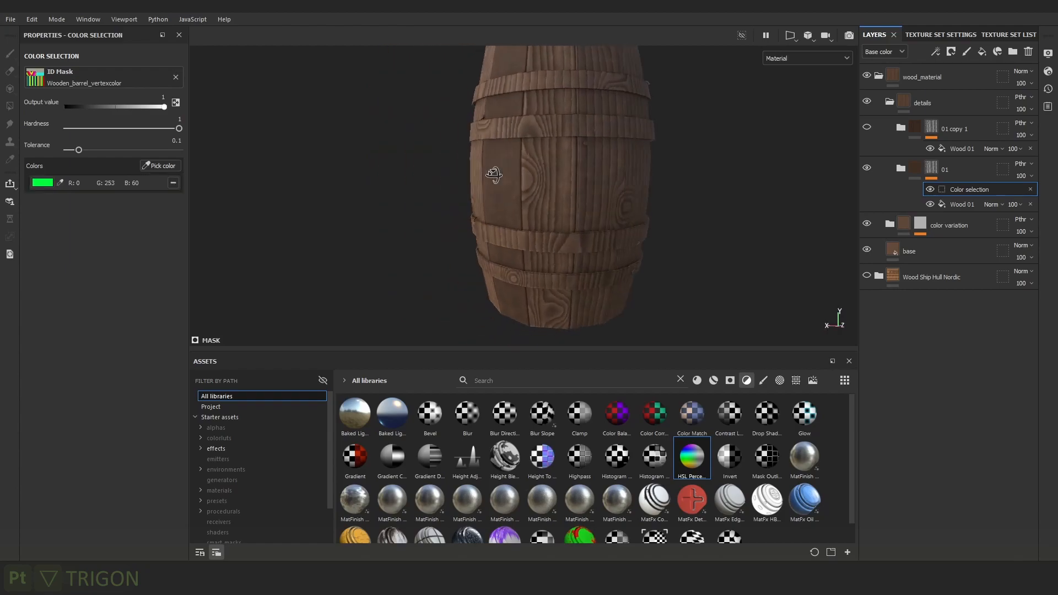
Add the dark green (18, 125, 86), teal (18, 125, 124) and indigo (27, 12, 132) planks to the 01 mask's color selection.
{"action": "left_click", "coordinate": [162, 165]}
{"action": "left_click", "coordinate": [590, 180]}
{"action": "left_click_drag", "start_coordinate": [656, 187], "coordinate": [323, 157], "text": "alt"}
{"action": "left_click", "coordinate": [161, 165]}
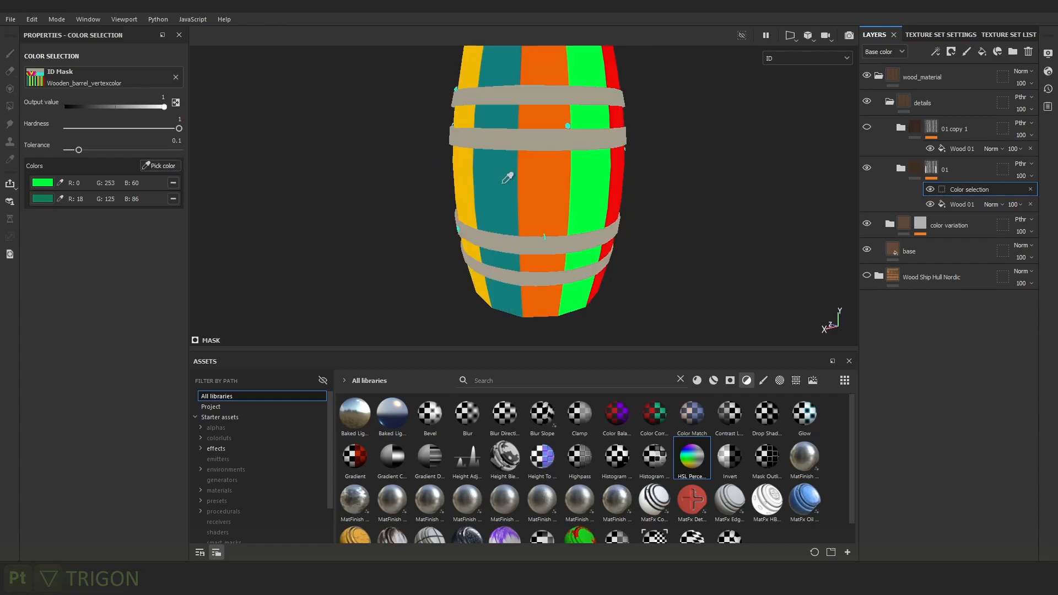
{"action": "left_click", "coordinate": [498, 173]}
{"action": "left_click_drag", "start_coordinate": [474, 194], "coordinate": [435, 180], "text": "alt"}
{"action": "left_click", "coordinate": [161, 165]}
{"action": "left_click", "coordinate": [512, 205]}
{"action": "left_click_drag", "start_coordinate": [510, 213], "coordinate": [630, 191], "text": "alt"}
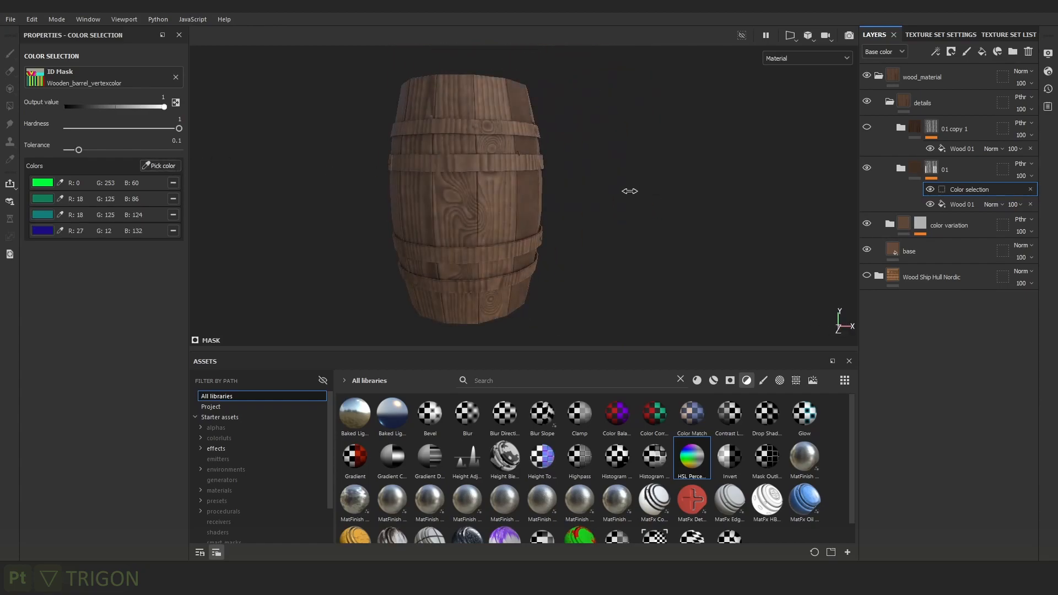
Add the purple (71, 7, 132) and dark blue (13, 44, 128) planks to the 01 mask's color selection.
{"action": "left_click", "coordinate": [161, 165]}
{"action": "left_click", "coordinate": [504, 183]}
{"action": "left_click_drag", "start_coordinate": [508, 183], "coordinate": [797, 197], "text": "alt"}
{"action": "left_click", "coordinate": [173, 166]}
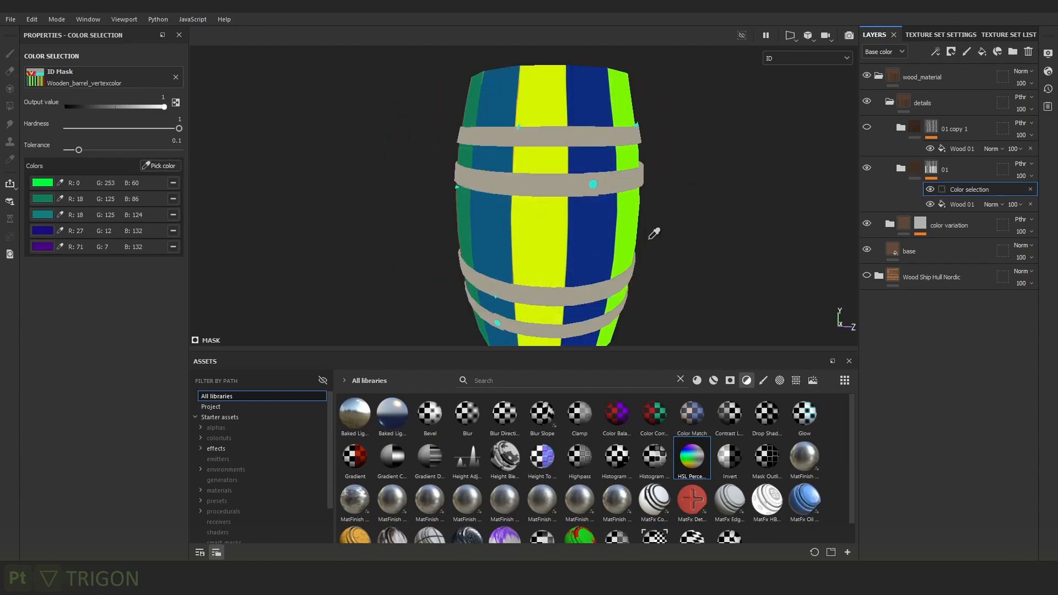
{"action": "left_click", "coordinate": [591, 237]}
{"action": "left_click_drag", "start_coordinate": [592, 236], "coordinate": [600, 158], "text": "alt"}
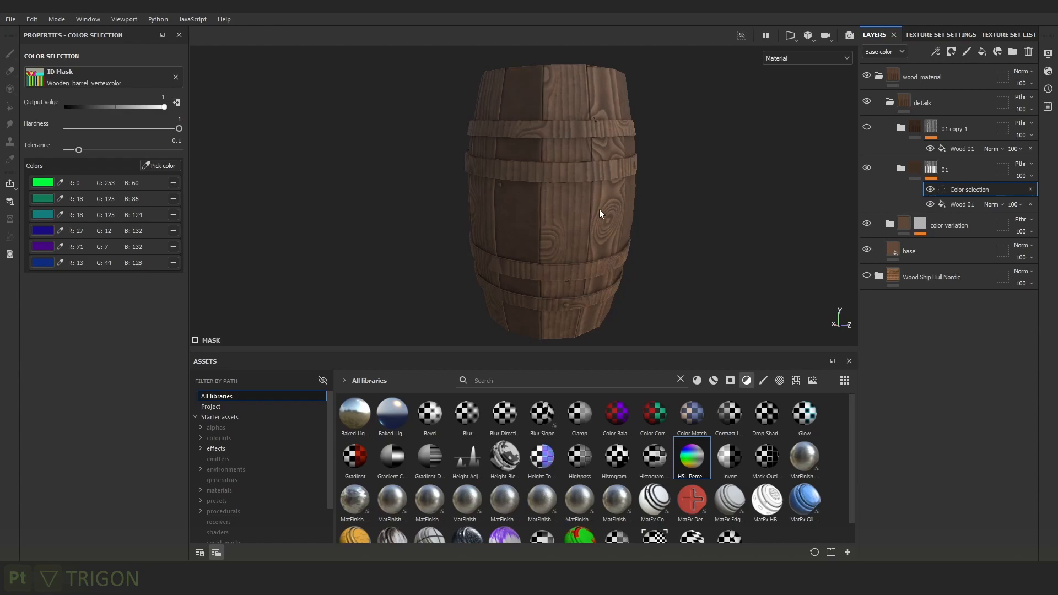
Make the 01 copy 1 folder visible and check its grain on the barrel from several angles.
{"action": "left_click_drag", "start_coordinate": [607, 219], "coordinate": [569, 203], "text": "alt"}
{"action": "right_click_drag", "start_coordinate": [569, 203], "coordinate": [602, 208], "text": "shift"}
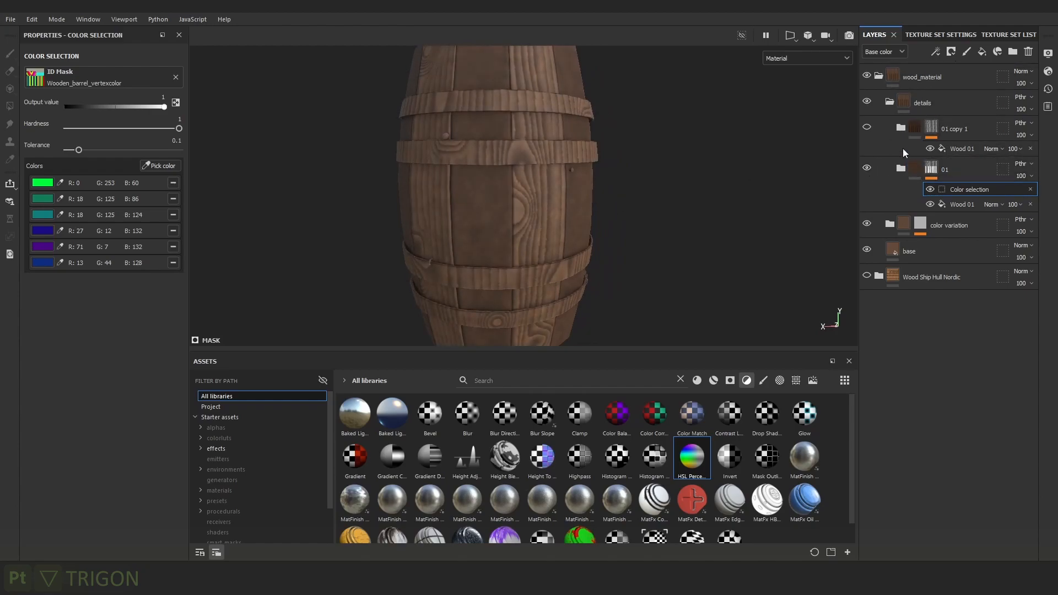
{"action": "left_click", "coordinate": [866, 126]}
{"action": "right_click_drag", "start_coordinate": [681, 181], "coordinate": [584, 146], "text": "alt"}
{"action": "right_click_drag", "start_coordinate": [680, 182], "coordinate": [636, 179], "text": "shift"}
{"action": "right_click_drag", "start_coordinate": [637, 174], "coordinate": [683, 190], "text": "alt"}
Add a color selection effect to the 01 copy 1 folder's mask and pick the red plank (238, 7, 6).
{"action": "left_click", "coordinate": [931, 127]}
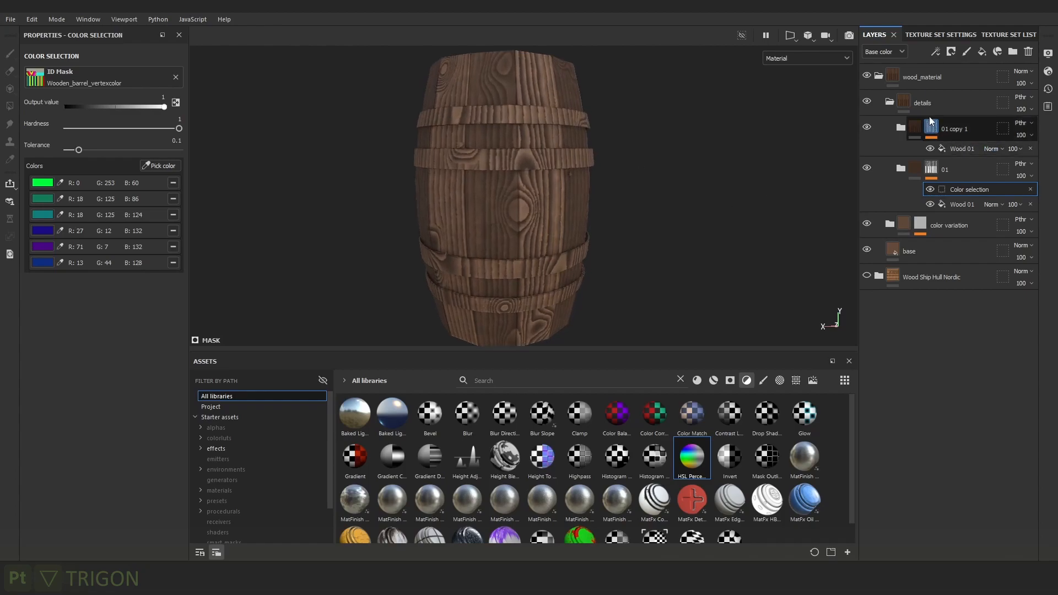
{"action": "left_click", "coordinate": [934, 54]}
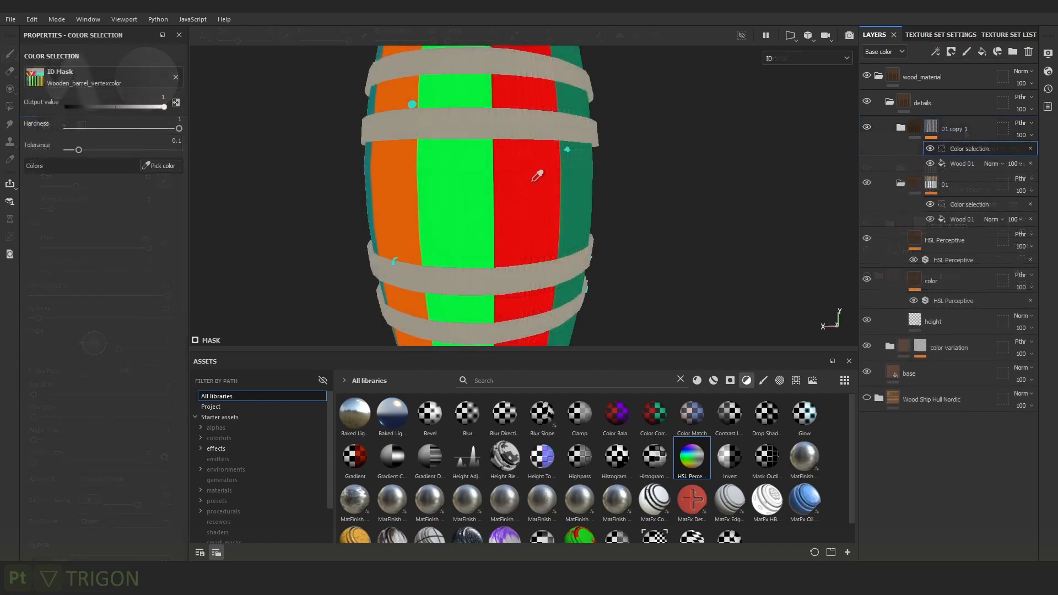
{"action": "left_click", "coordinate": [530, 189]}
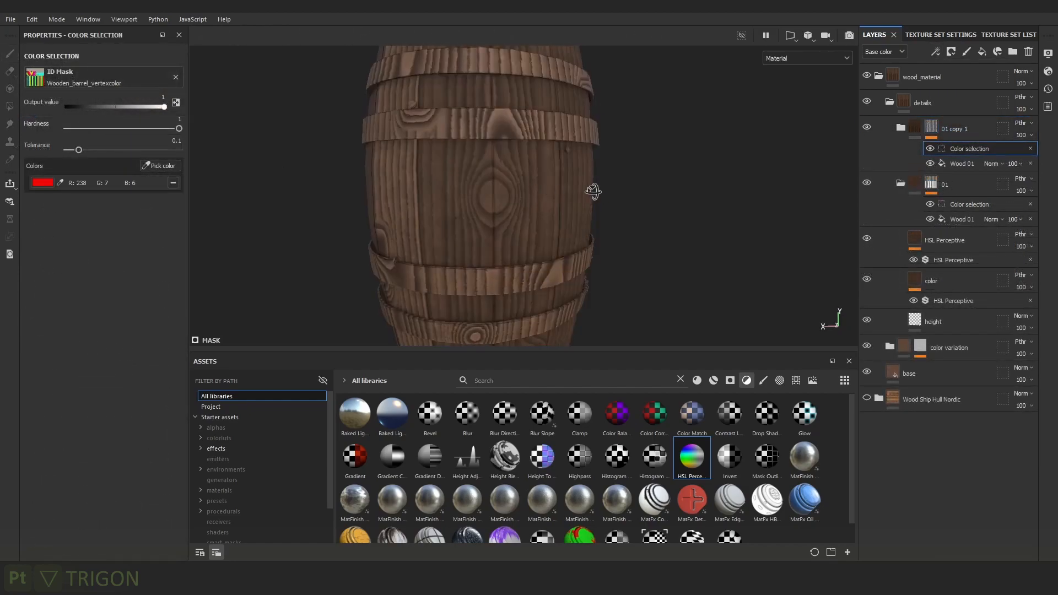
Add the orange (238, 100, 6) and amber (242, 186, 3) planks to the 01 copy 1 mask's color selection.
{"action": "left_click", "coordinate": [161, 165]}
{"action": "left_click", "coordinate": [557, 212]}
{"action": "left_click_drag", "start_coordinate": [560, 214], "coordinate": [662, 171], "text": "alt"}
{"action": "right_click_drag", "start_coordinate": [661, 171], "coordinate": [620, 168], "text": "shift"}
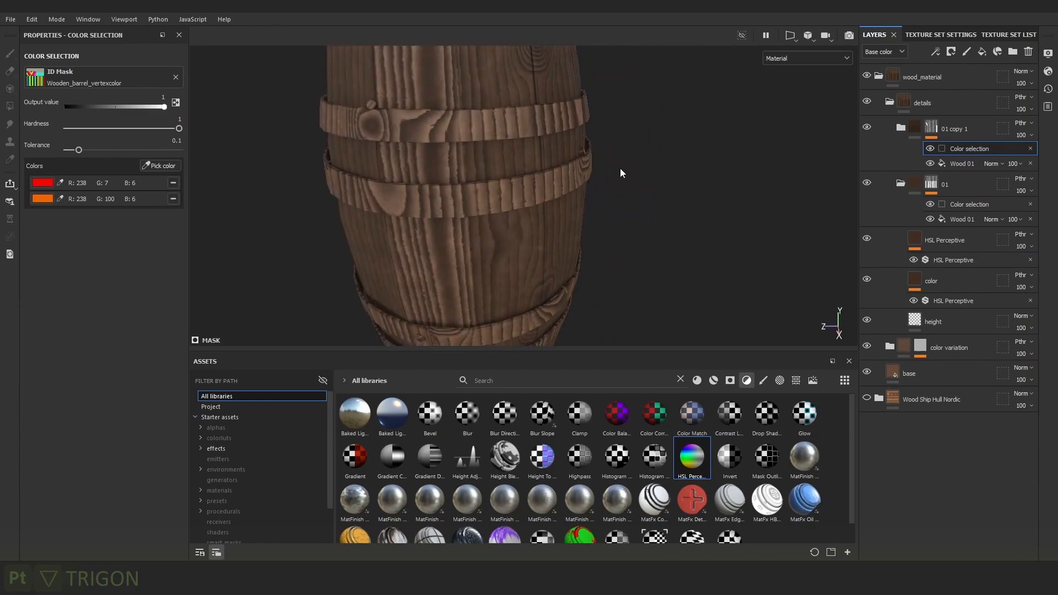
{"action": "left_click", "coordinate": [170, 169]}
{"action": "left_click", "coordinate": [438, 242]}
{"action": "left_click_drag", "start_coordinate": [649, 175], "coordinate": [688, 185], "text": "alt"}
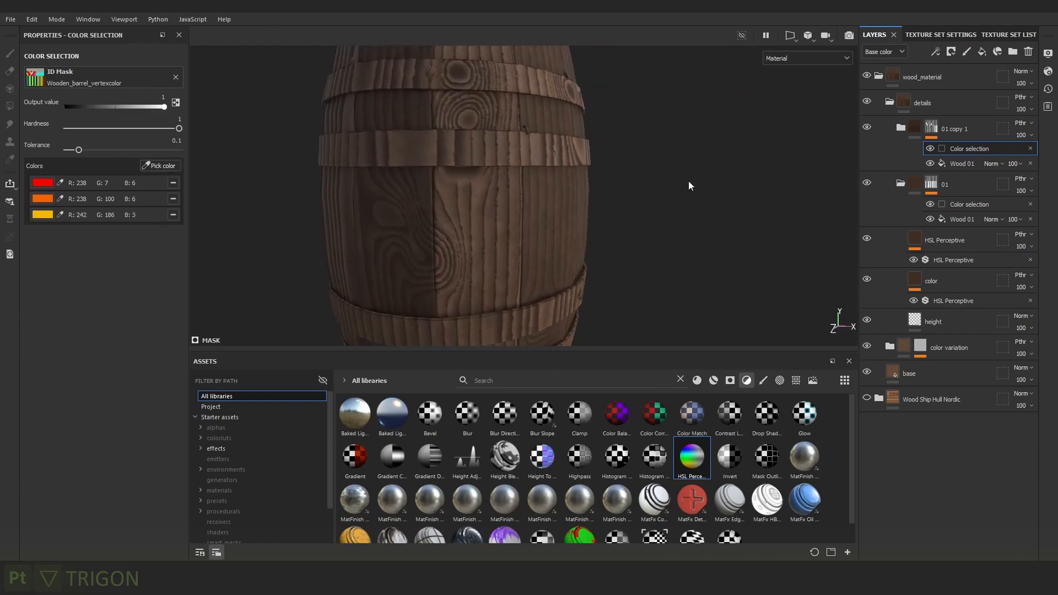
Add the green (27, 253, 0) and lime (126, 249, 0) planks to the 01 copy 1 mask's color selection.
{"action": "left_click", "coordinate": [156, 167]}
{"action": "left_click", "coordinate": [467, 207]}
{"action": "left_click_drag", "start_coordinate": [470, 208], "coordinate": [666, 204], "text": "alt"}
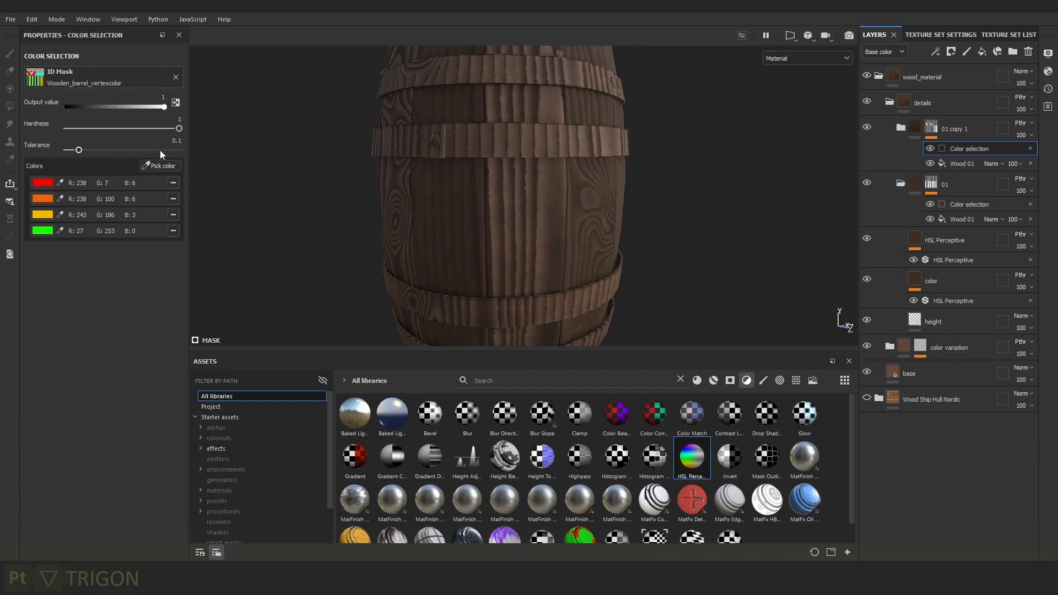
{"action": "left_click", "coordinate": [160, 165]}
{"action": "left_click", "coordinate": [506, 207]}
{"action": "left_click_drag", "start_coordinate": [505, 208], "coordinate": [628, 213], "text": "alt"}
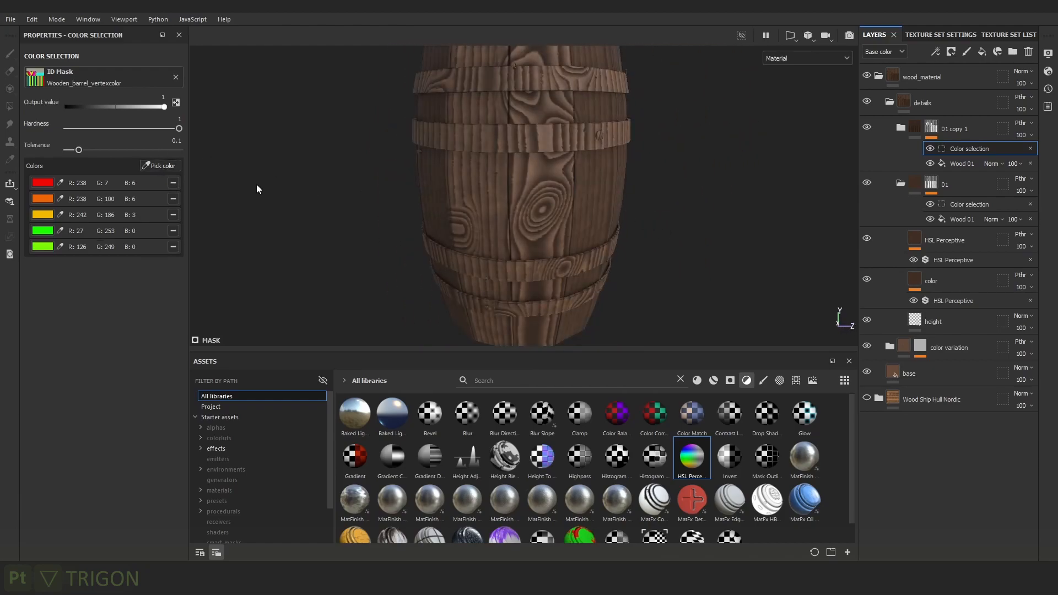
Add the yellow (214, 245, 1) and blue (13, 87, 128) planks to the 01 copy 1 mask's color selection.
{"action": "left_click", "coordinate": [170, 168]}
{"action": "left_click", "coordinate": [527, 163]}
{"action": "left_click", "coordinate": [173, 163]}
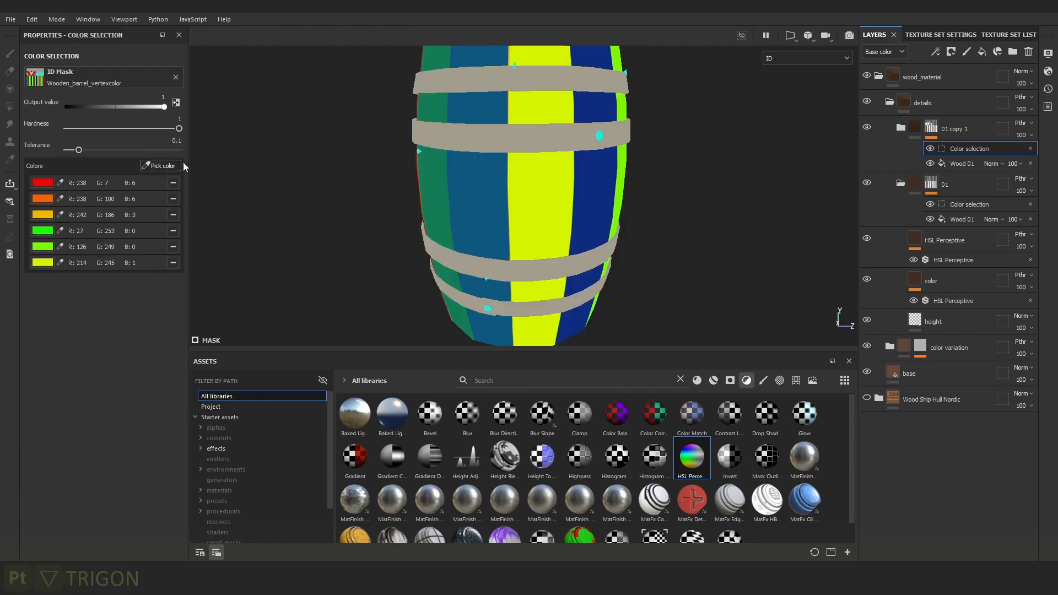
{"action": "left_click", "coordinate": [494, 210]}
{"action": "left_click_drag", "start_coordinate": [474, 134], "coordinate": [597, 164], "text": "alt"}
Compare the barrel with the details folder hidden and shown, checking the grain across the planks.
{"action": "scroll", "coordinate": [597, 164], "scroll_direction": "up", "scroll_amount": 2}
{"action": "left_click", "coordinate": [869, 101]}
{"action": "left_click", "coordinate": [868, 101]}
{"action": "left_click", "coordinate": [869, 101]}
{"action": "left_click", "coordinate": [868, 102]}
{"action": "left_click_drag", "start_coordinate": [698, 149], "coordinate": [592, 137], "text": "alt"}
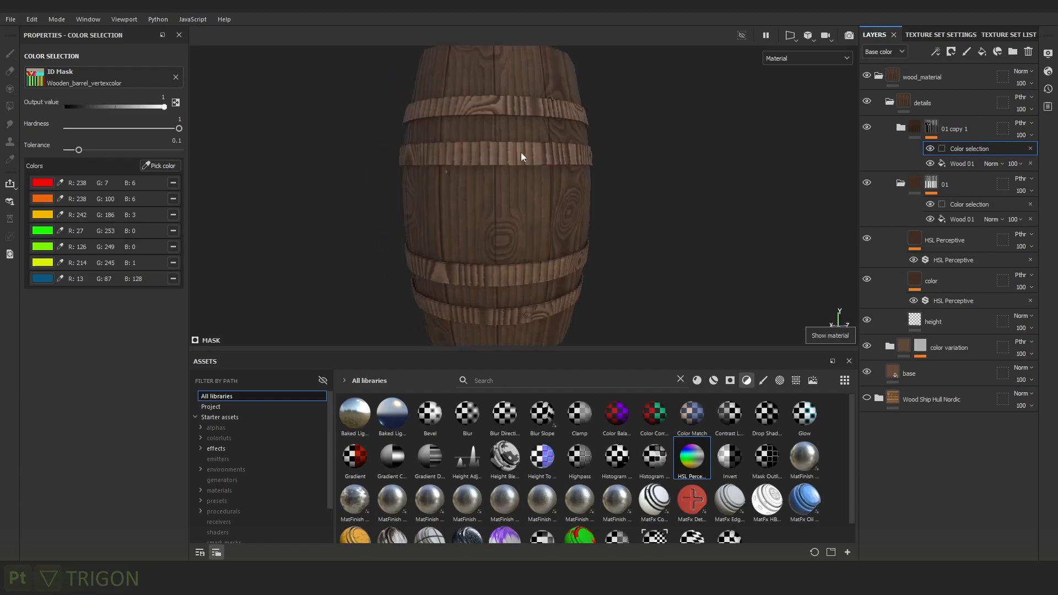
{"action": "left_click_drag", "start_coordinate": [711, 154], "coordinate": [675, 148], "text": "alt"}
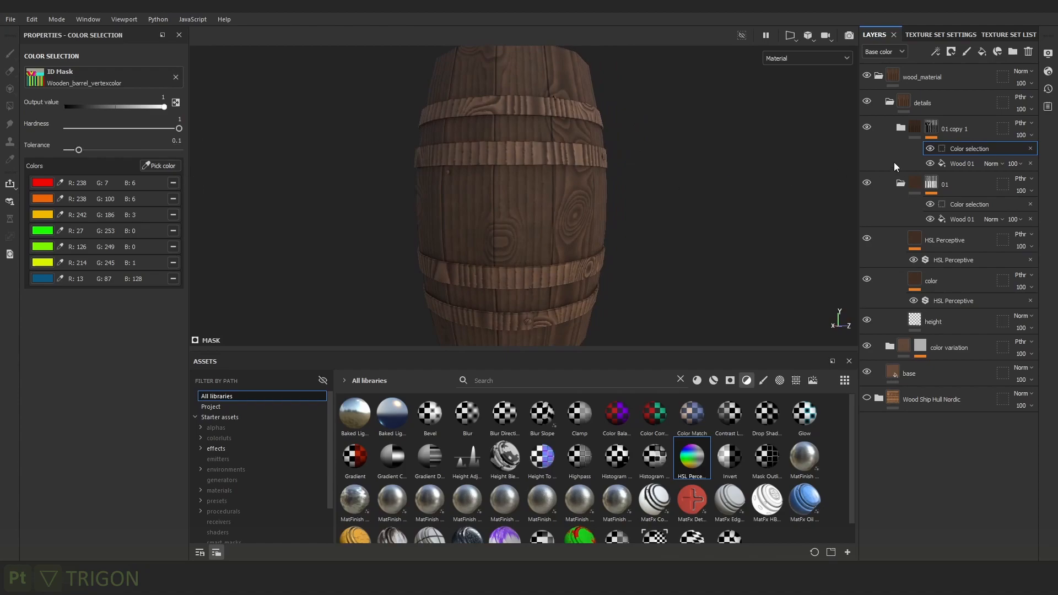
Preview the 01 copy 1 mask and set its color selection's output value to 0.
{"action": "left_click", "coordinate": [931, 128], "text": "alt"}
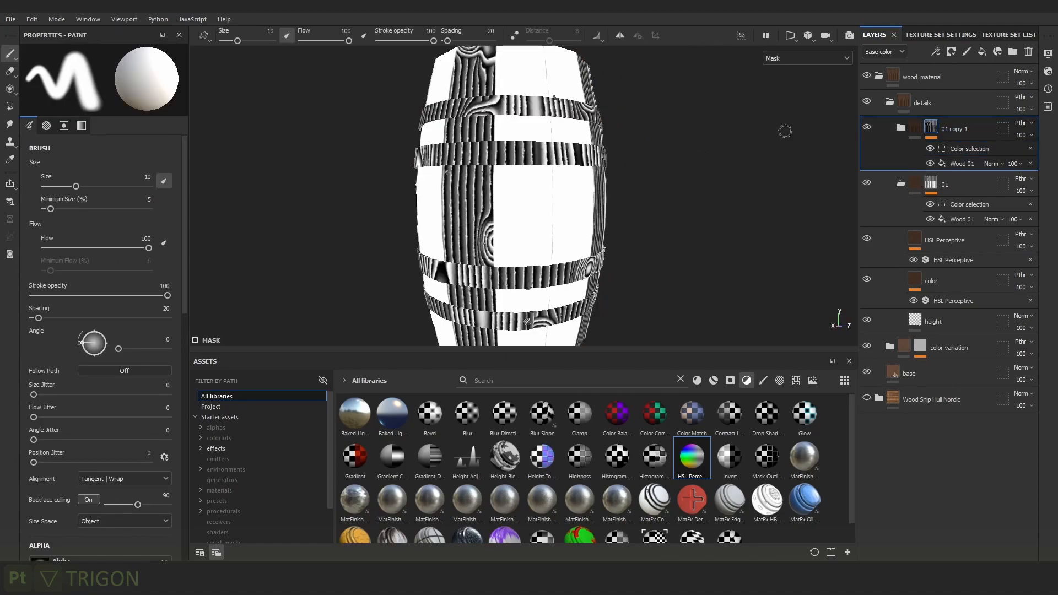
{"action": "left_click", "coordinate": [966, 148]}
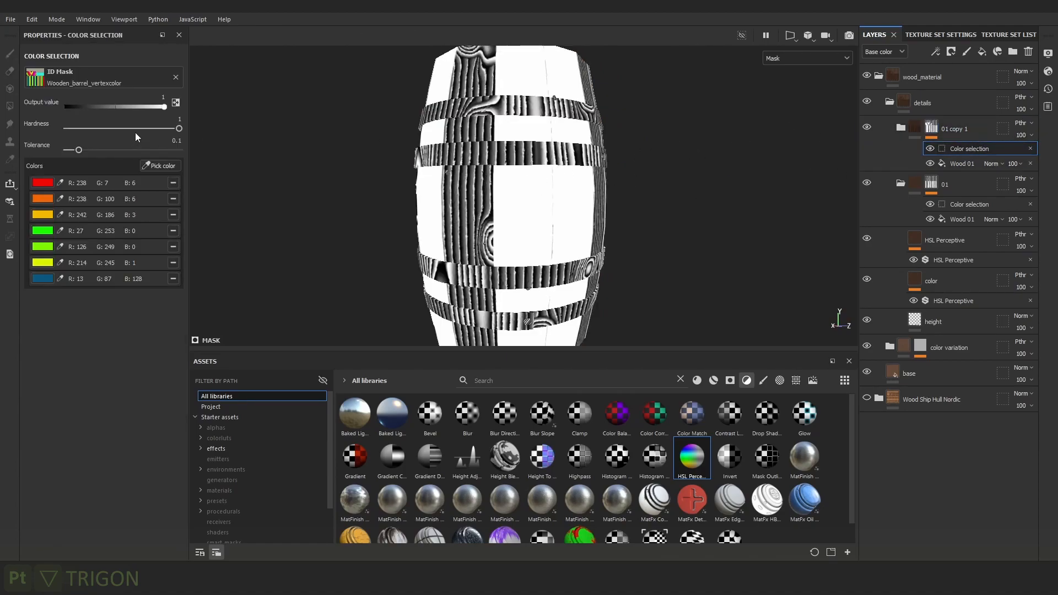
{"action": "left_click_drag", "start_coordinate": [158, 108], "coordinate": [52, 112]}
{"action": "scroll", "coordinate": [641, 162], "scroll_direction": "up", "scroll_amount": 2}
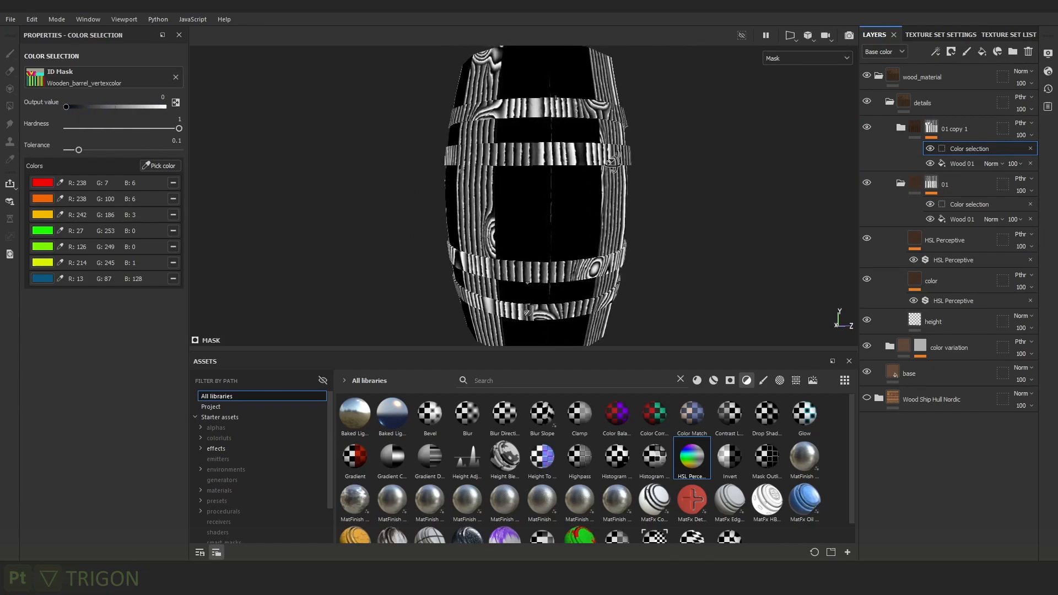
Set the output value of the 01 folder's color selection to 0.
{"action": "left_click", "coordinate": [957, 203]}
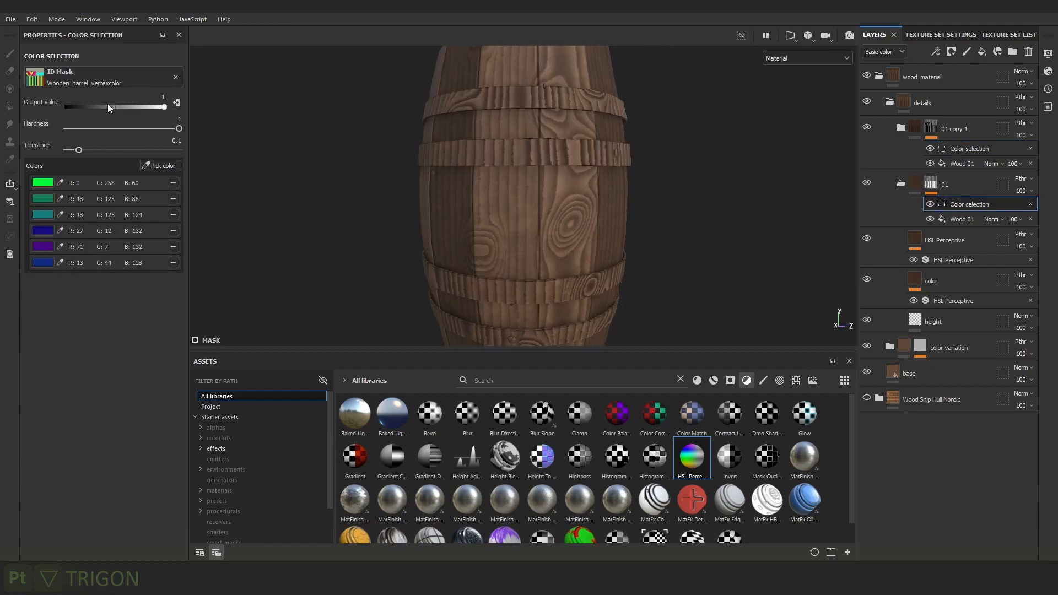
{"action": "left_click_drag", "start_coordinate": [90, 104], "coordinate": [61, 107]}
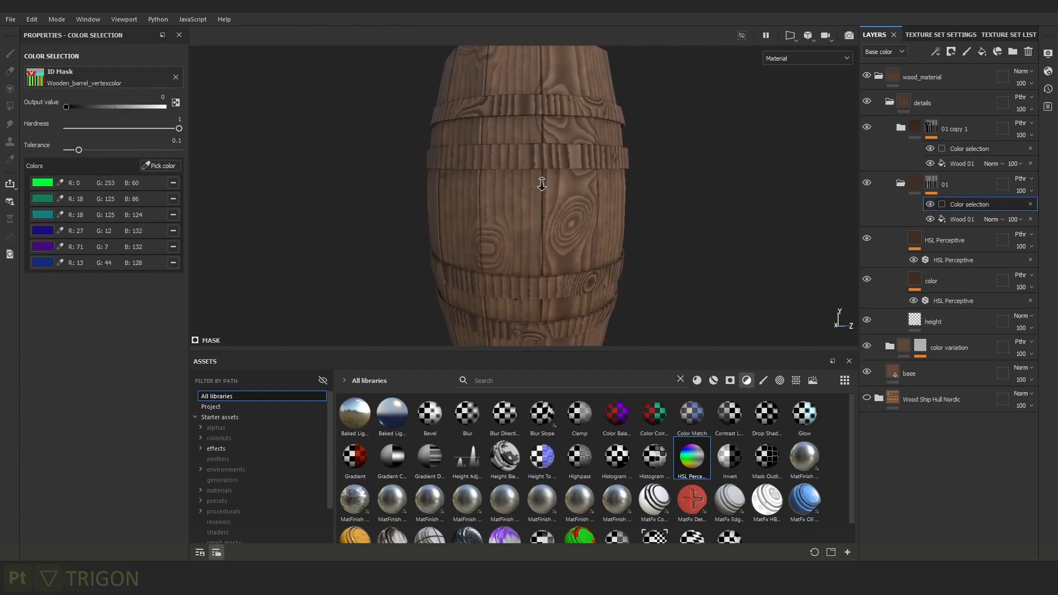
{"action": "scroll", "coordinate": [587, 237], "scroll_direction": "down", "scroll_amount": 2}
{"action": "scroll", "coordinate": [622, 267], "scroll_direction": "up", "scroll_amount": 2}
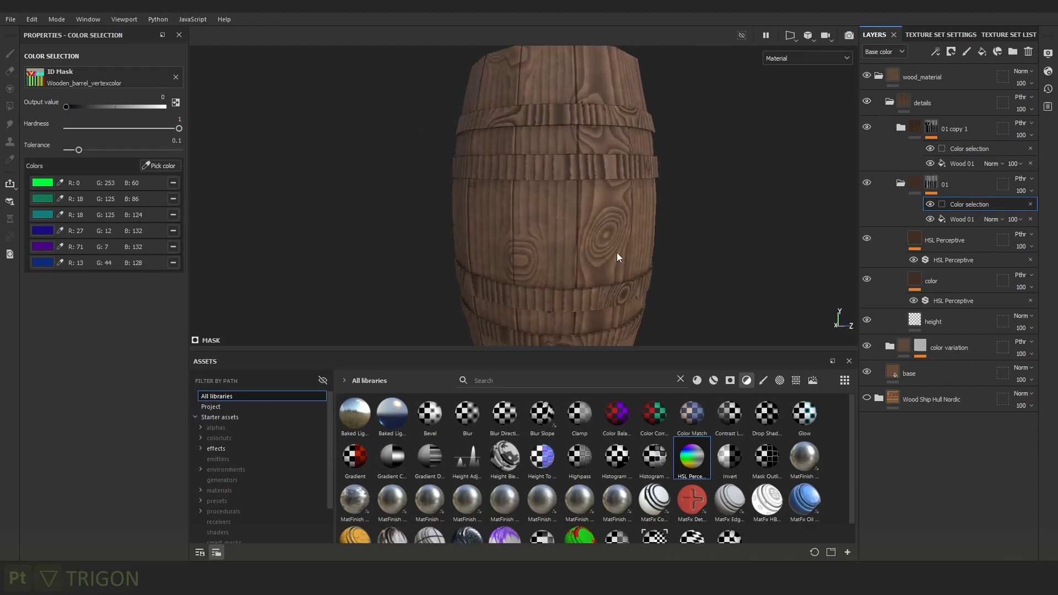
Preview the 01 copy 1 mask with its color selection output value at 1, and restore it to 0.
{"action": "left_click", "coordinate": [930, 126], "text": "alt"}
{"action": "middle_click_drag", "start_coordinate": [684, 197], "coordinate": [677, 173], "text": "alt"}
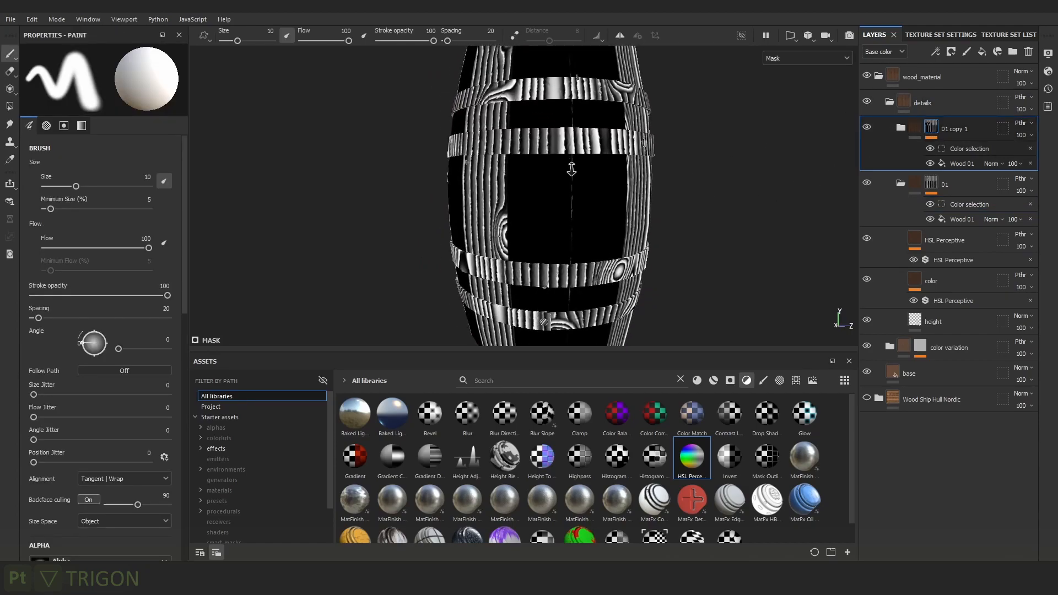
{"action": "right_click_drag", "start_coordinate": [569, 171], "coordinate": [638, 221], "text": "alt"}
{"action": "left_click", "coordinate": [968, 149]}
{"action": "left_click_drag", "start_coordinate": [66, 107], "coordinate": [165, 107]}
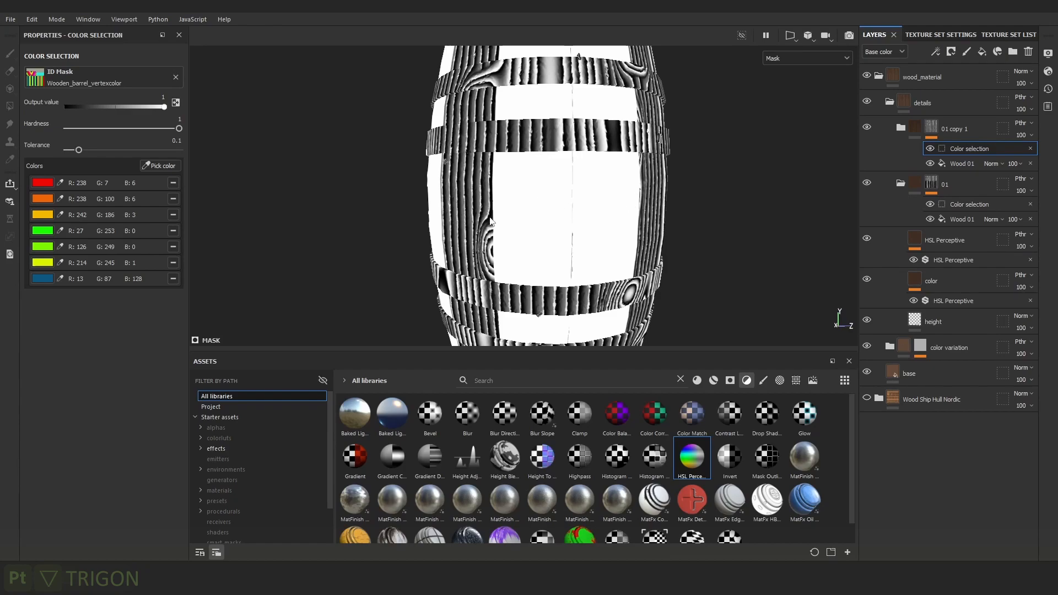
{"action": "left_click_drag", "start_coordinate": [163, 107], "coordinate": [6, 113]}
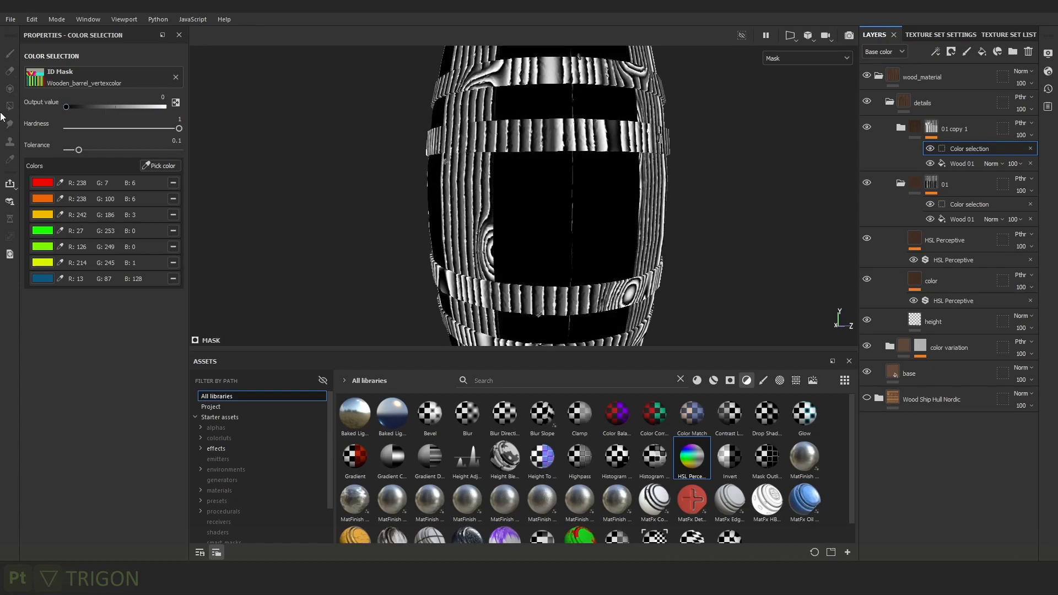
{"action": "scroll", "coordinate": [436, 103], "scroll_direction": "down", "scroll_amount": 3}
{"action": "left_click_drag", "start_coordinate": [437, 103], "coordinate": [498, 180], "text": "alt"}
{"action": "key", "text": "m"}
Set the first UV offset of the Wood 01 fill in the 01 copy 1 mask to 0.35.
{"action": "left_click_drag", "start_coordinate": [612, 190], "coordinate": [542, 179], "text": "alt"}
{"action": "right_click_drag", "start_coordinate": [542, 180], "coordinate": [546, 240], "text": "alt"}
{"action": "left_click_drag", "start_coordinate": [545, 240], "coordinate": [521, 199], "text": "alt"}
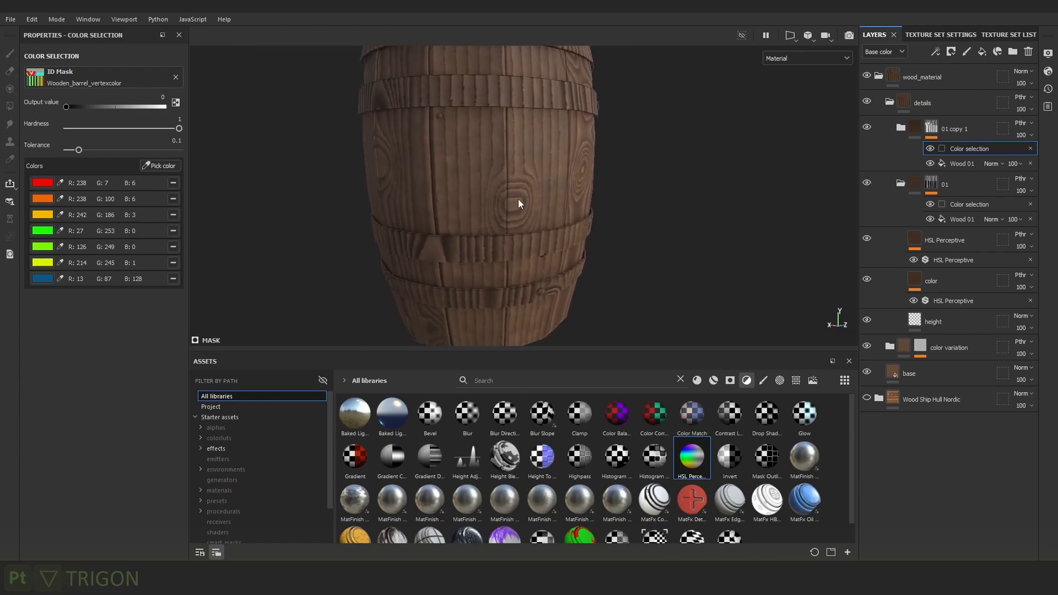
{"action": "left_click", "coordinate": [953, 163]}
{"action": "left_click_drag", "start_coordinate": [477, 202], "coordinate": [434, 200], "text": "alt"}
{"action": "left_click_drag", "start_coordinate": [89, 202], "coordinate": [93, 203]}
{"action": "right_click_drag", "start_coordinate": [545, 308], "coordinate": [583, 161], "text": "alt"}
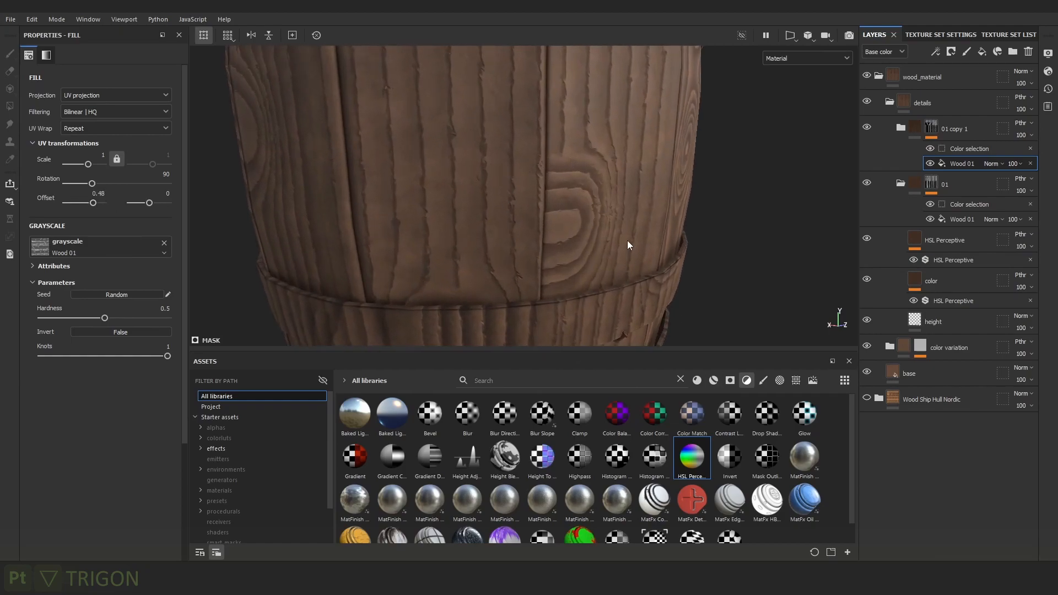
{"action": "key", "text": "ctrl+z"}
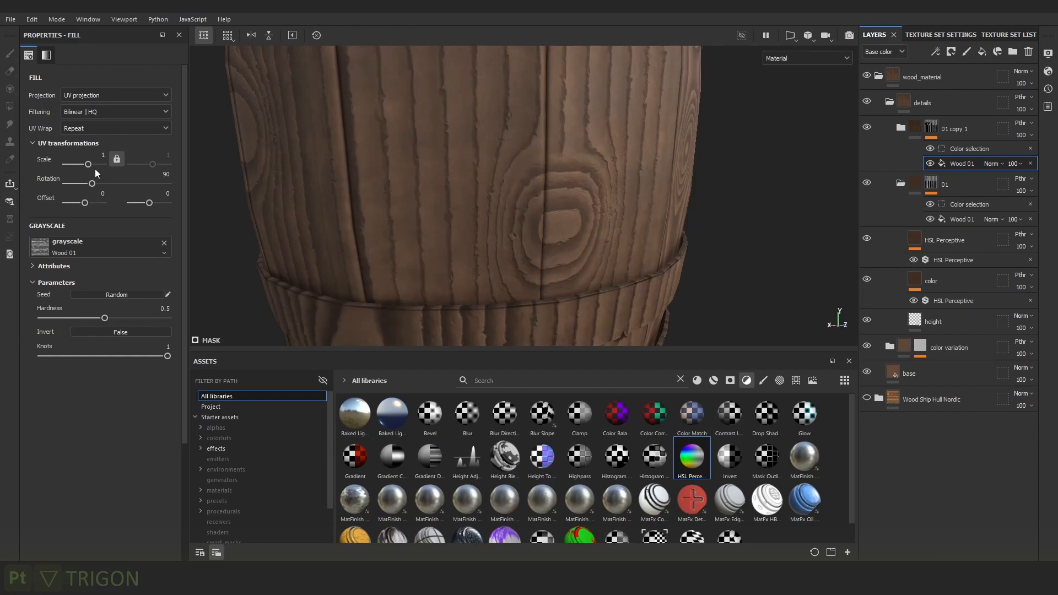
{"action": "left_click_drag", "start_coordinate": [86, 202], "coordinate": [91, 203]}
{"action": "scroll", "coordinate": [567, 232], "scroll_direction": "down", "scroll_amount": 6}
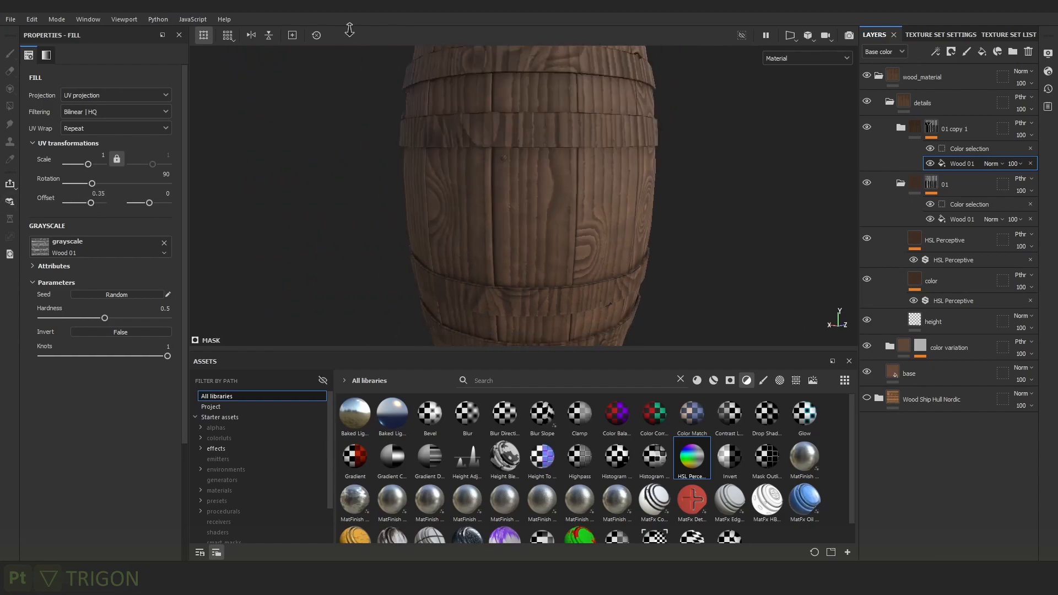
Reduce the Knots of the Wood 01 fill in the 01 copy 1 mask to 0.11.
{"action": "left_click_drag", "start_coordinate": [656, 205], "coordinate": [451, 215], "text": "alt"}
{"action": "scroll", "coordinate": [499, 220], "scroll_direction": "up", "scroll_amount": 3}
{"action": "scroll", "coordinate": [596, 206], "scroll_direction": "down", "scroll_amount": 5}
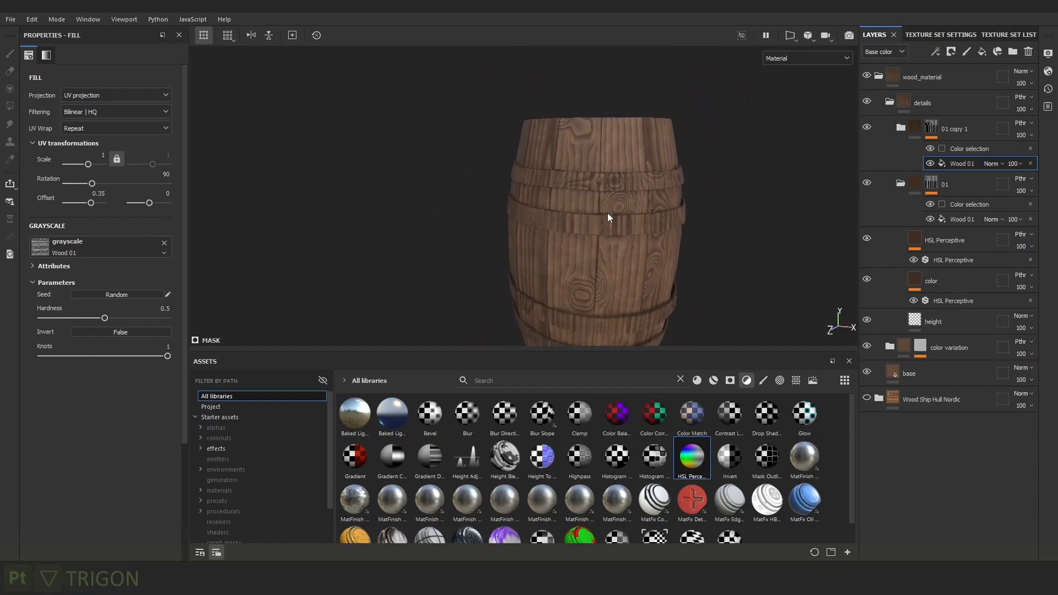
{"action": "middle_click_drag", "start_coordinate": [597, 206], "coordinate": [542, 146], "text": "alt"}
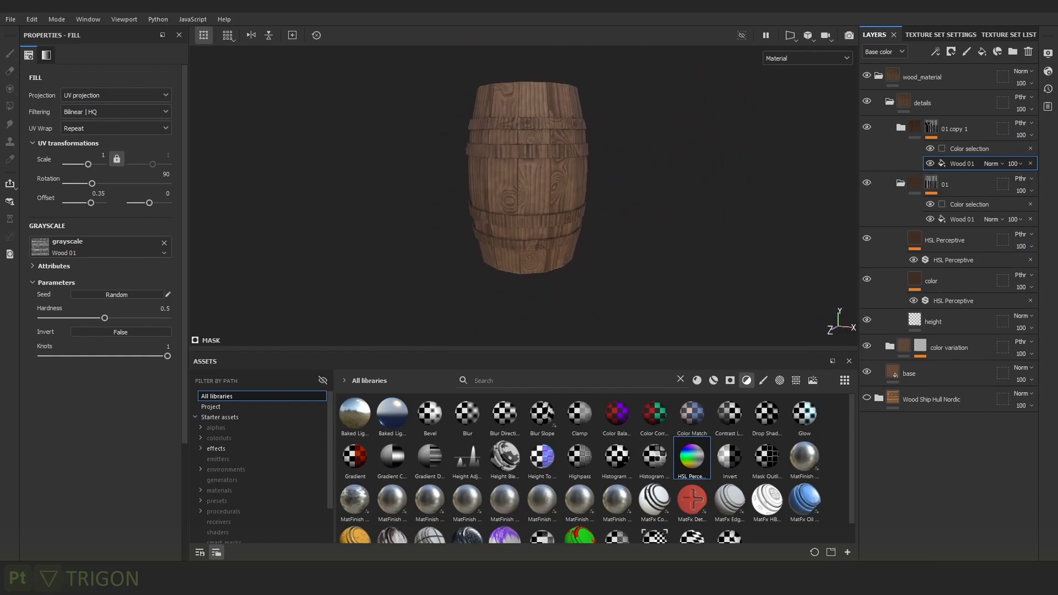
{"action": "scroll", "coordinate": [428, 130], "scroll_direction": "up", "scroll_amount": 2}
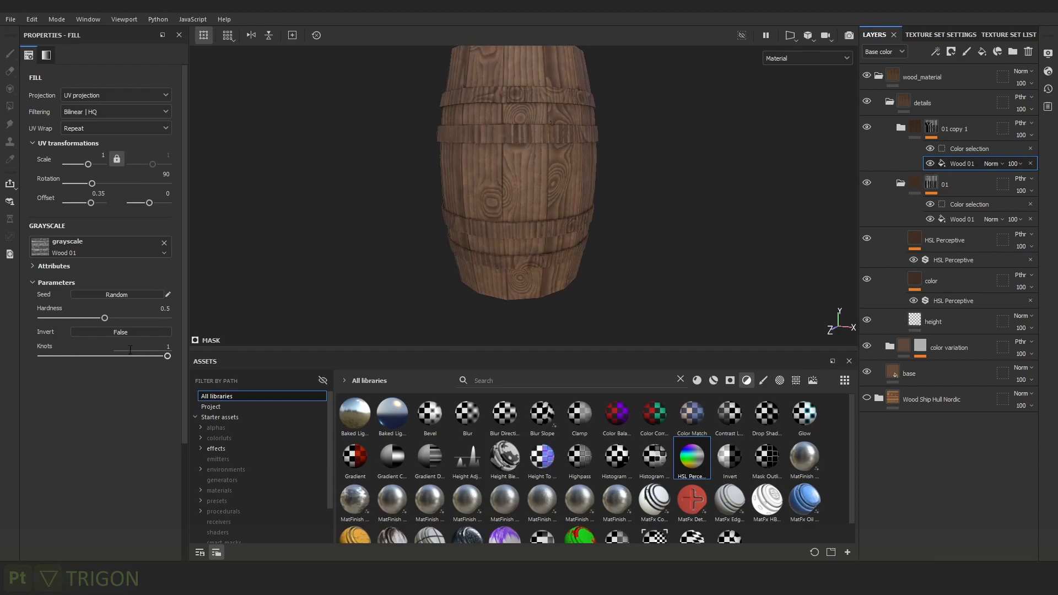
{"action": "left_click", "coordinate": [55, 356]}
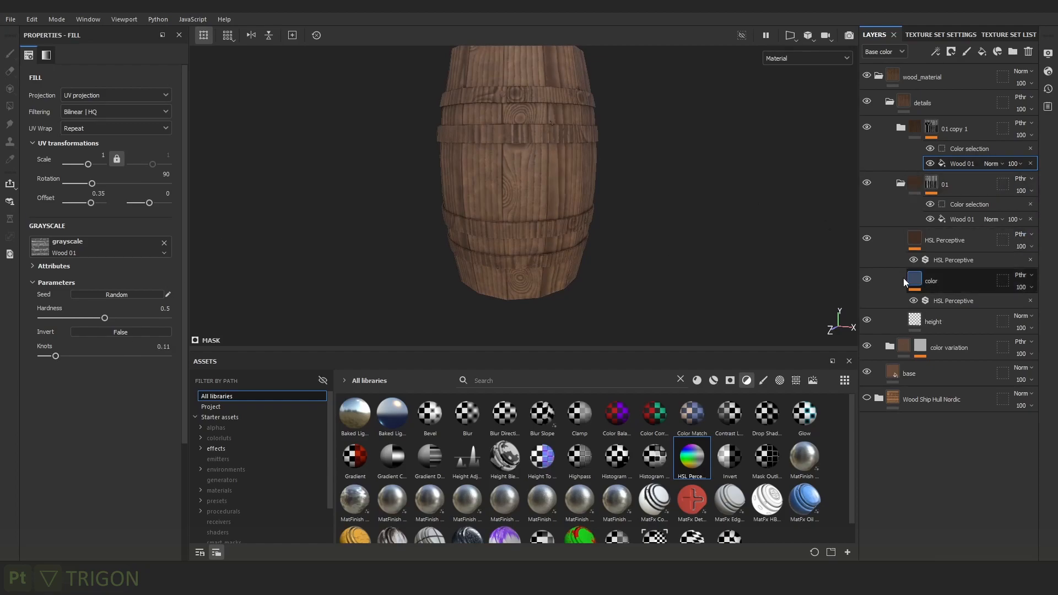
Set the Knots of the Wood 01 fill in the 01 folder's mask to 0.
{"action": "left_click", "coordinate": [963, 219]}
{"action": "left_click_drag", "start_coordinate": [144, 356], "coordinate": [70, 356]}
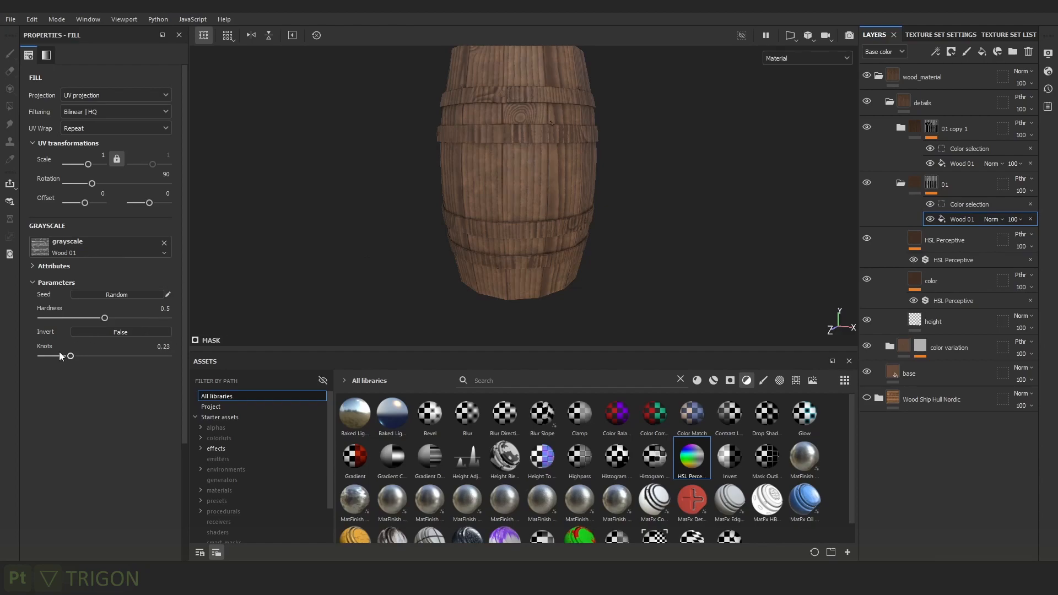
{"action": "left_click_drag", "start_coordinate": [706, 217], "coordinate": [583, 204], "text": "alt"}
{"action": "right_click_drag", "start_coordinate": [583, 203], "coordinate": [516, 172], "text": "alt"}
{"action": "left_click_drag", "start_coordinate": [654, 178], "coordinate": [808, 194], "text": "alt"}
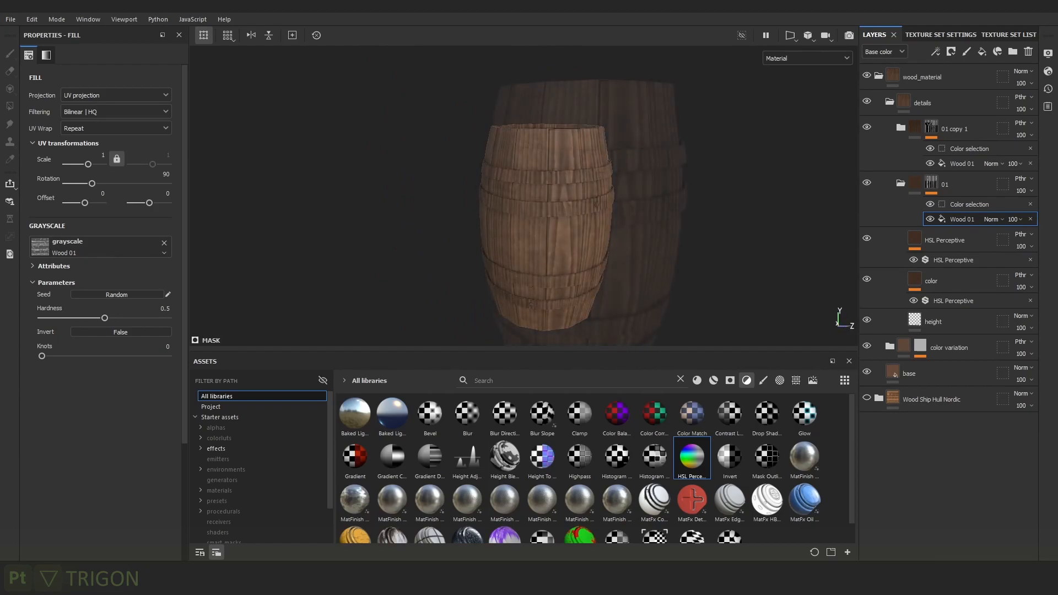
Collapse the details folder and compare the barrel with that folder hidden and shown.
{"action": "left_click", "coordinate": [890, 104]}
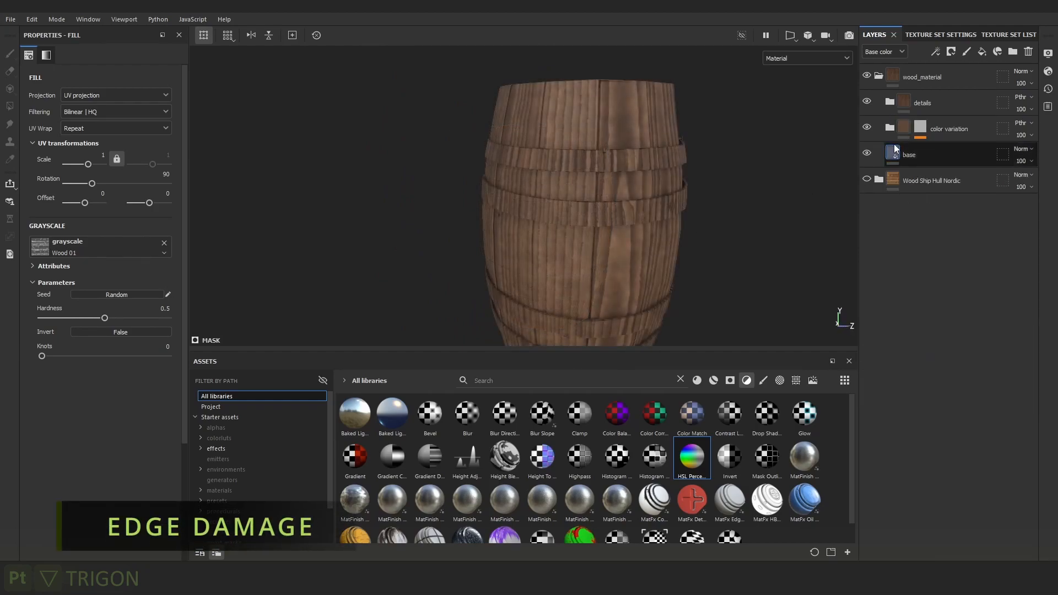
{"action": "left_click", "coordinate": [926, 153]}
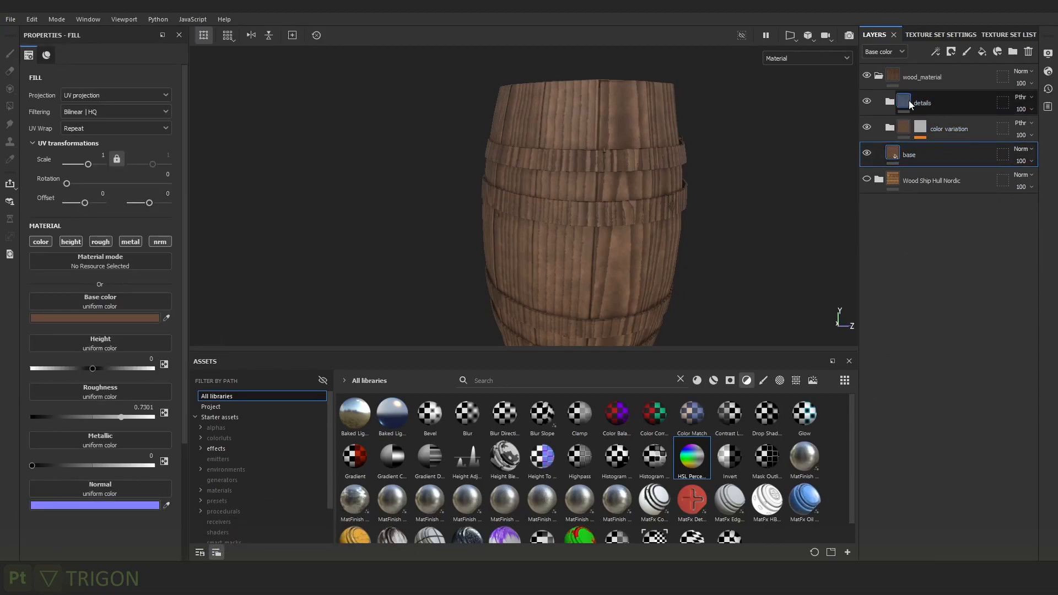
{"action": "middle_click_drag", "start_coordinate": [746, 185], "coordinate": [694, 153], "text": "alt"}
{"action": "left_click", "coordinate": [867, 101]}
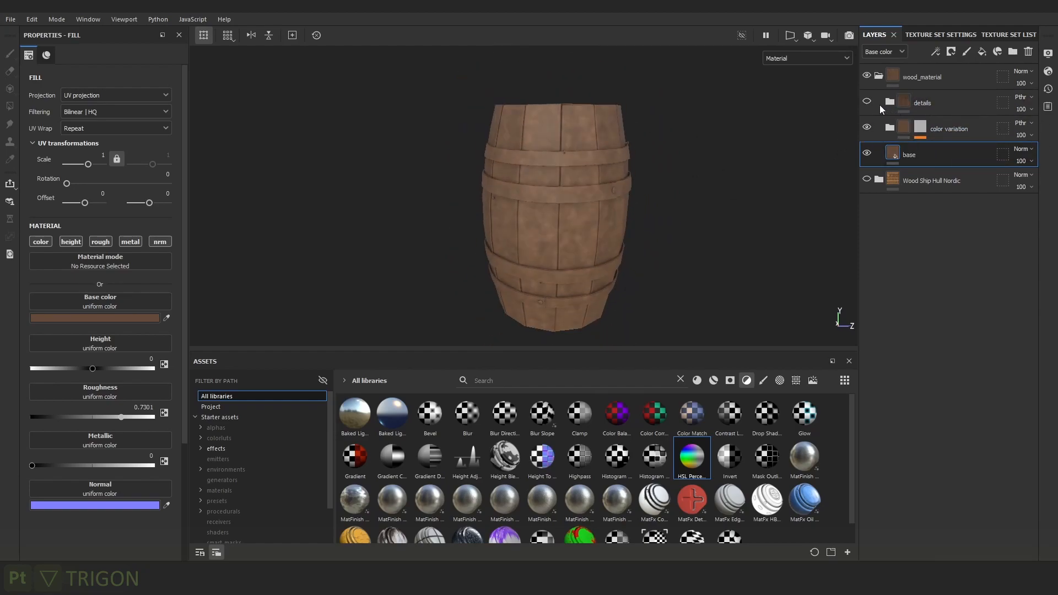
{"action": "left_click", "coordinate": [866, 101]}
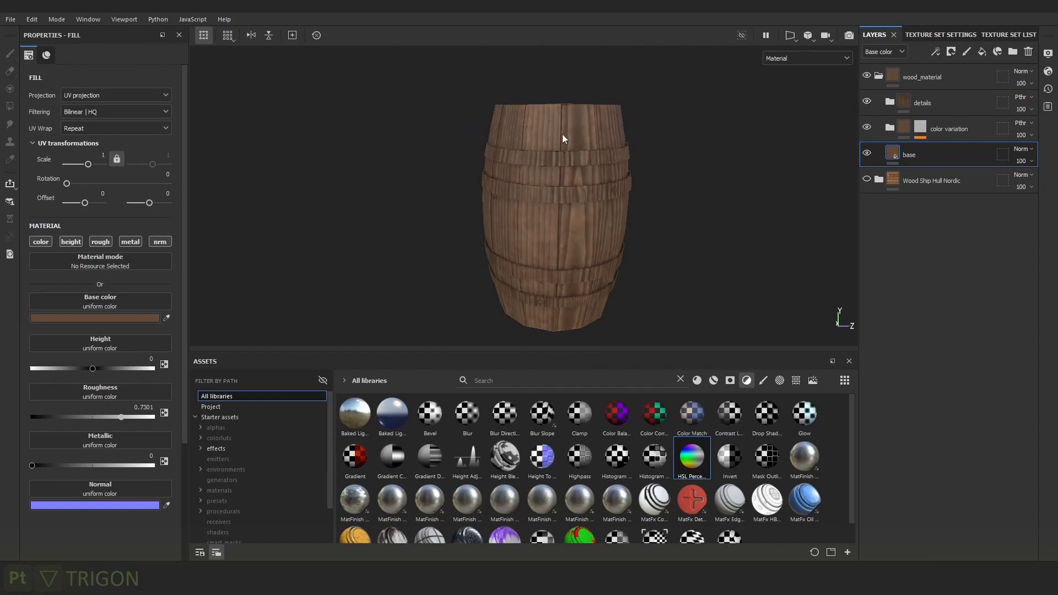
Add a new fill layer above the details folder inside wood_material.
{"action": "scroll", "coordinate": [547, 116], "scroll_direction": "up", "scroll_amount": 2}
{"action": "left_click_drag", "start_coordinate": [558, 115], "coordinate": [638, 137], "text": "alt"}
{"action": "mouse_move", "coordinate": [638, 137]}
{"action": "right_mouse_down", "text": "shift"}
{"action": "mouse_move", "coordinate": [621, 141]}
{"action": "mouse_move", "coordinate": [635, 142]}
{"action": "right_mouse_up", "text": "shift"}
{"action": "mouse_move", "coordinate": [636, 146]}
{"action": "left_mouse_down", "text": "alt"}
{"action": "mouse_move", "coordinate": [538, 141]}
{"action": "mouse_move", "coordinate": [625, 154]}
{"action": "left_mouse_up", "text": "alt"}
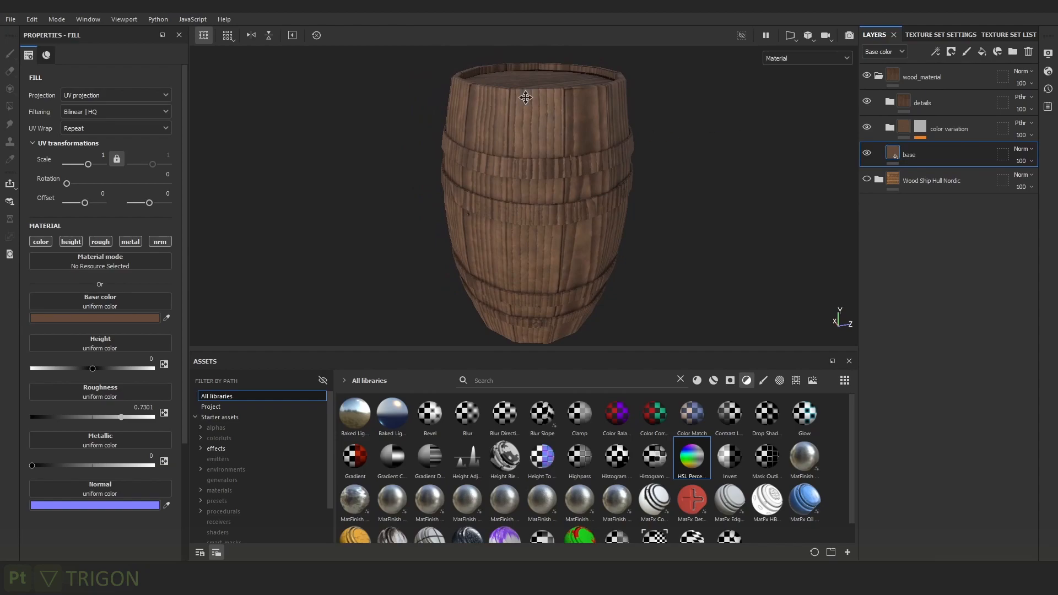
{"action": "left_click_drag", "start_coordinate": [526, 102], "coordinate": [638, 147], "text": "alt"}
{"action": "left_click", "coordinate": [950, 101]}
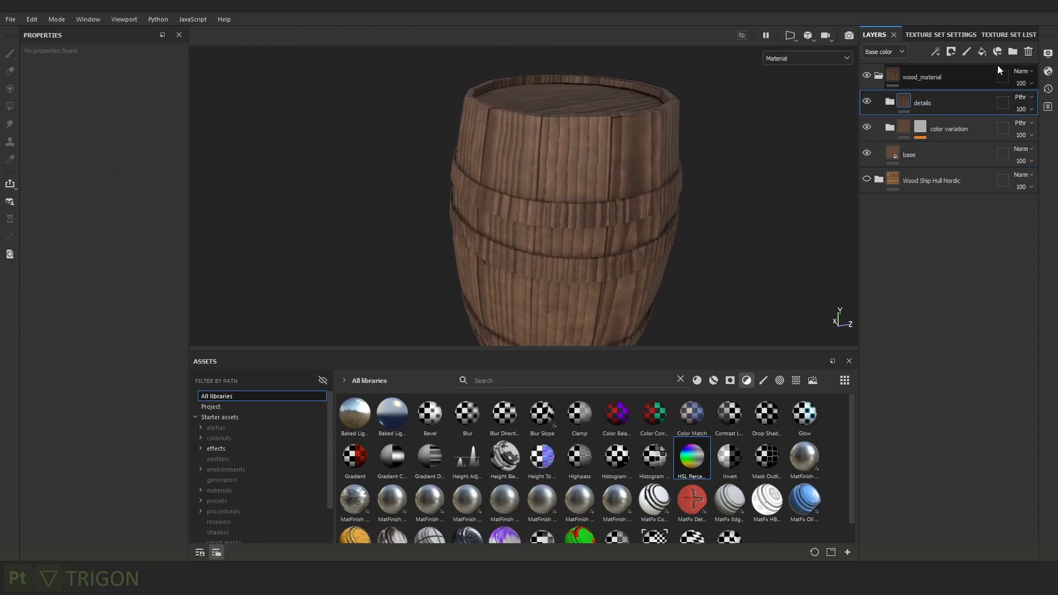
{"action": "left_click", "coordinate": [983, 51]}
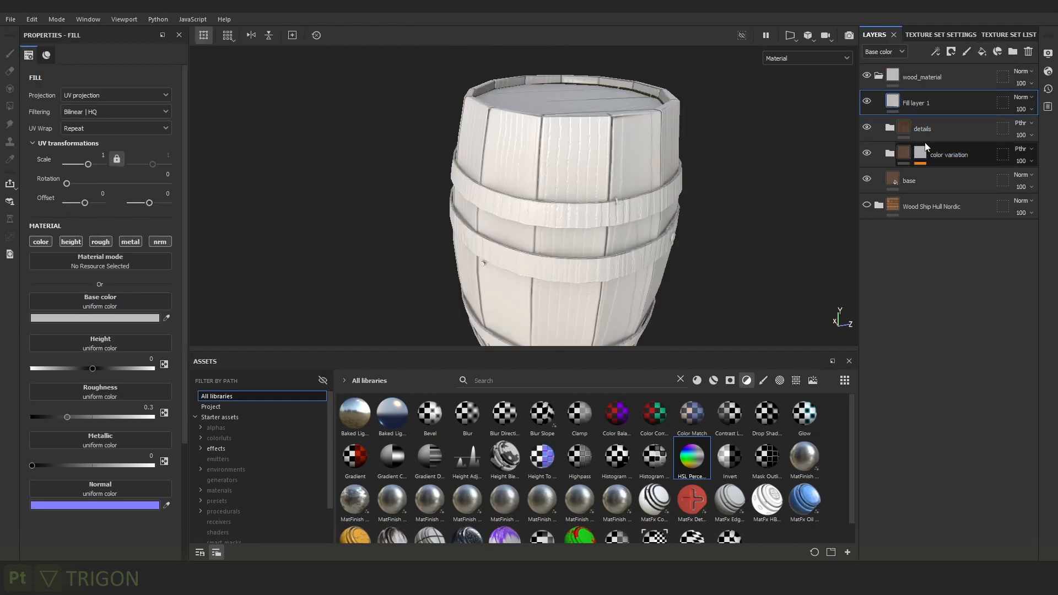
Group the new fill layer into a folder named edge_damage.
{"action": "key", "text": "ctrl+g"}
{"action": "double_click", "coordinate": [929, 105]}
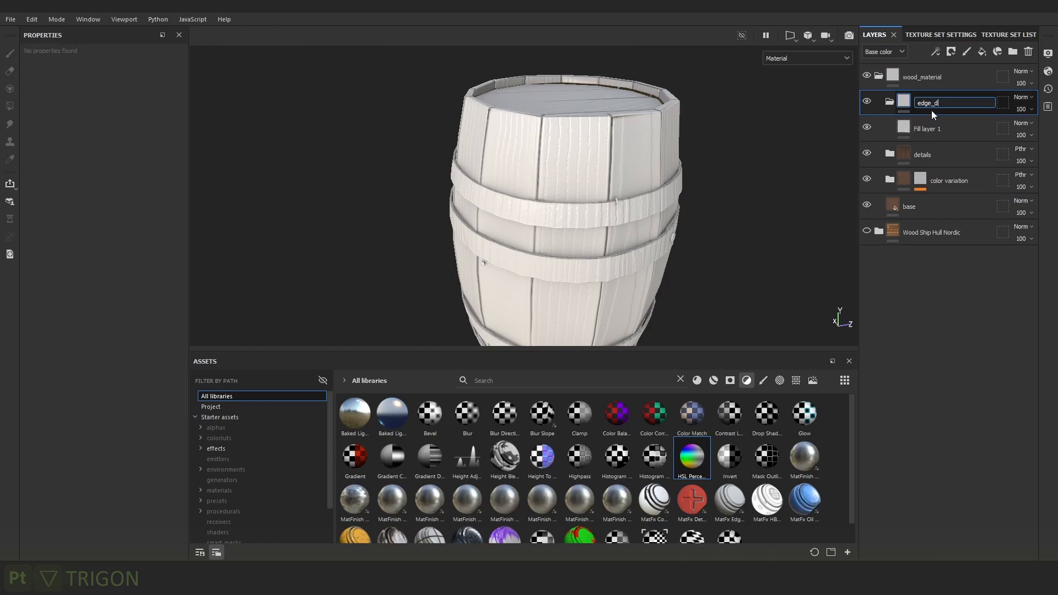
{"action": "type", "text": "edge_damage"}
{"action": "key", "text": "Return"}
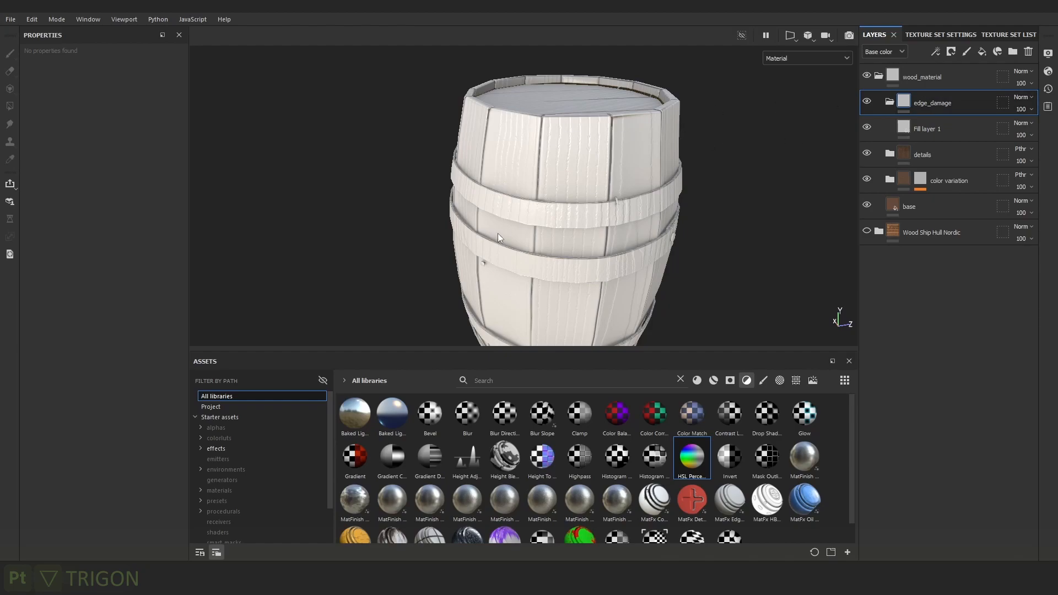
Filter the asset library to smart masks and search it for "edge".
{"action": "left_click", "coordinate": [680, 381]}
{"action": "left_click", "coordinate": [728, 382]}
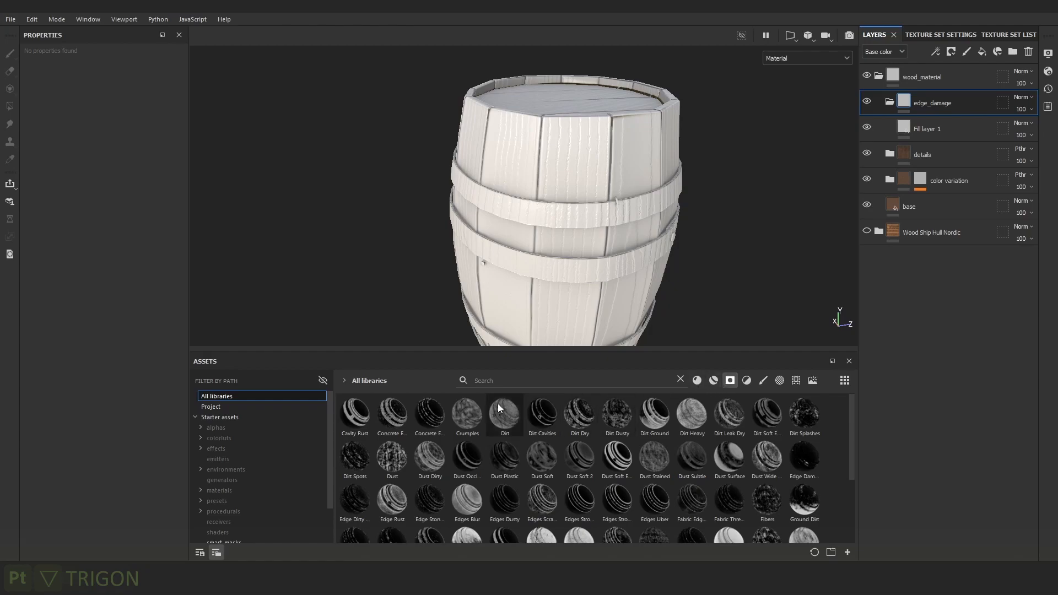
{"action": "left_click", "coordinate": [592, 379]}
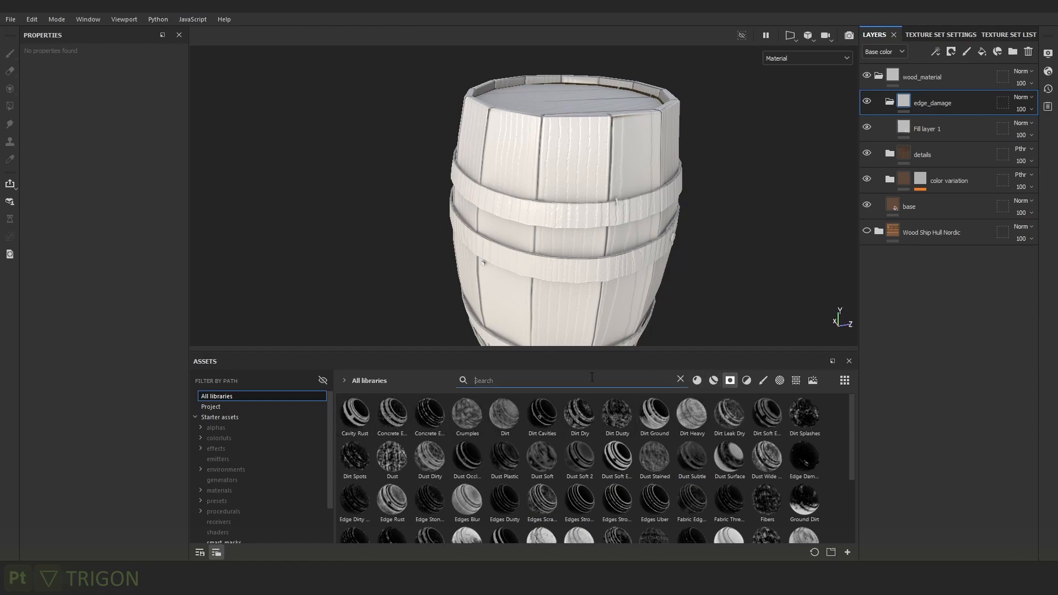
{"action": "type", "text": "edge"}
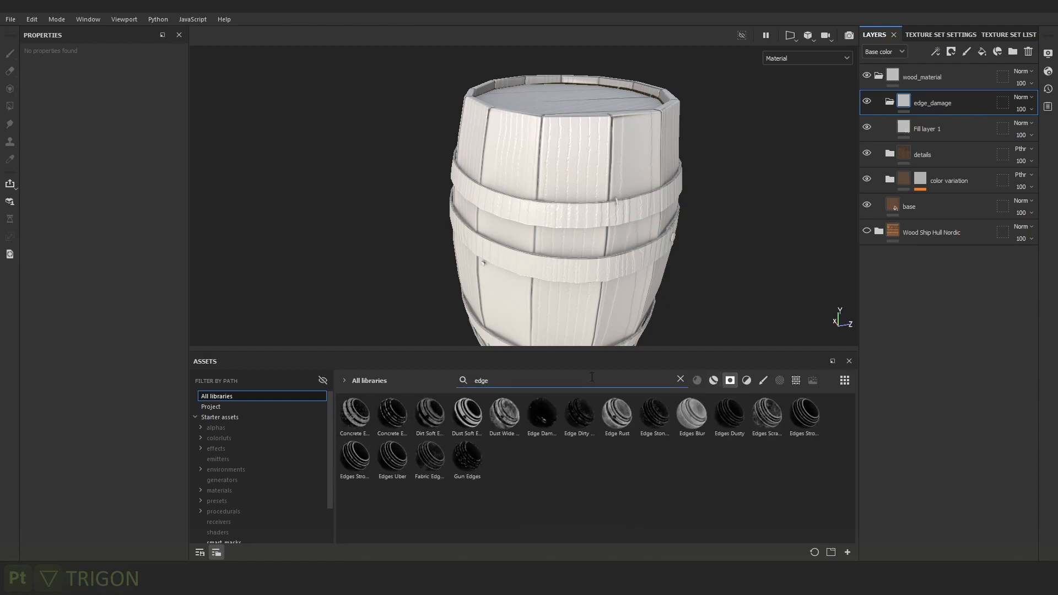
{"action": "type", "text": " da"}
{"action": "key", "text": "BackSpace"}
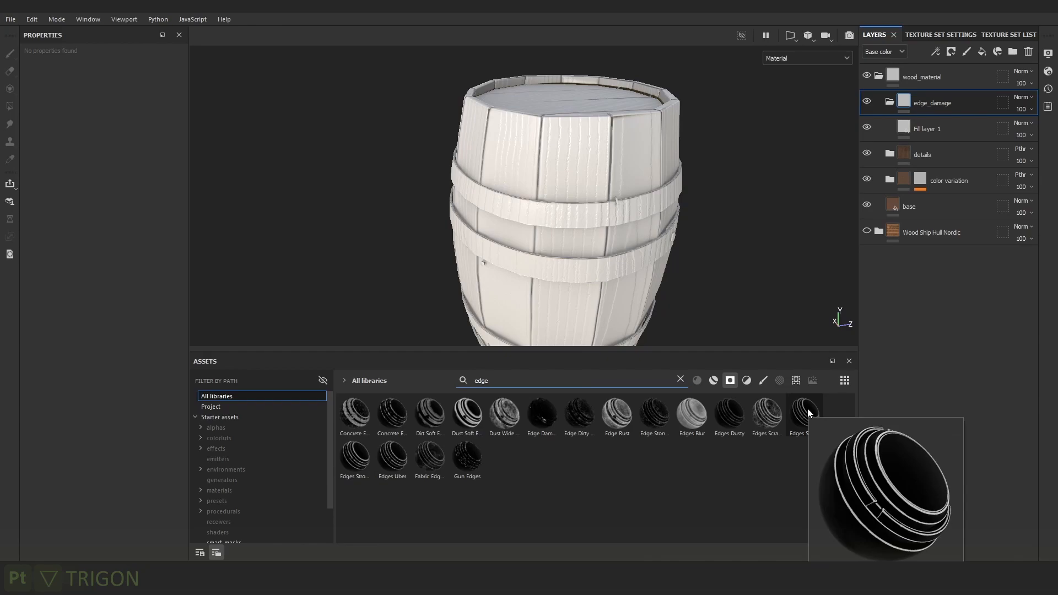
Apply the Edges Strong Scratched smart mask to the edge_damage folder and inspect the barrel's edges.
{"action": "mouse_move", "coordinate": [740, 414]}
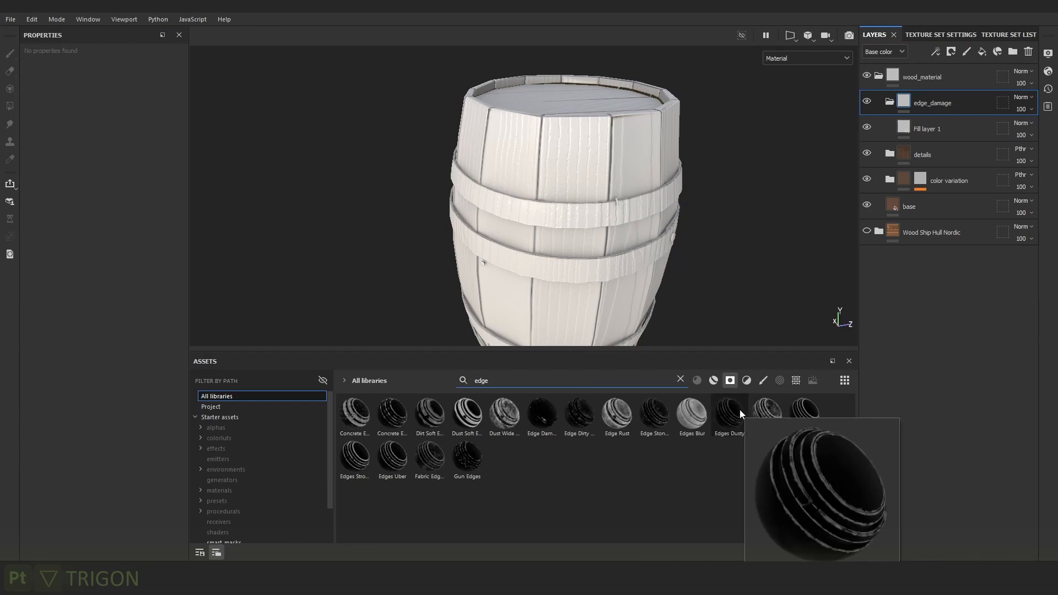
{"action": "mouse_move", "coordinate": [643, 411]}
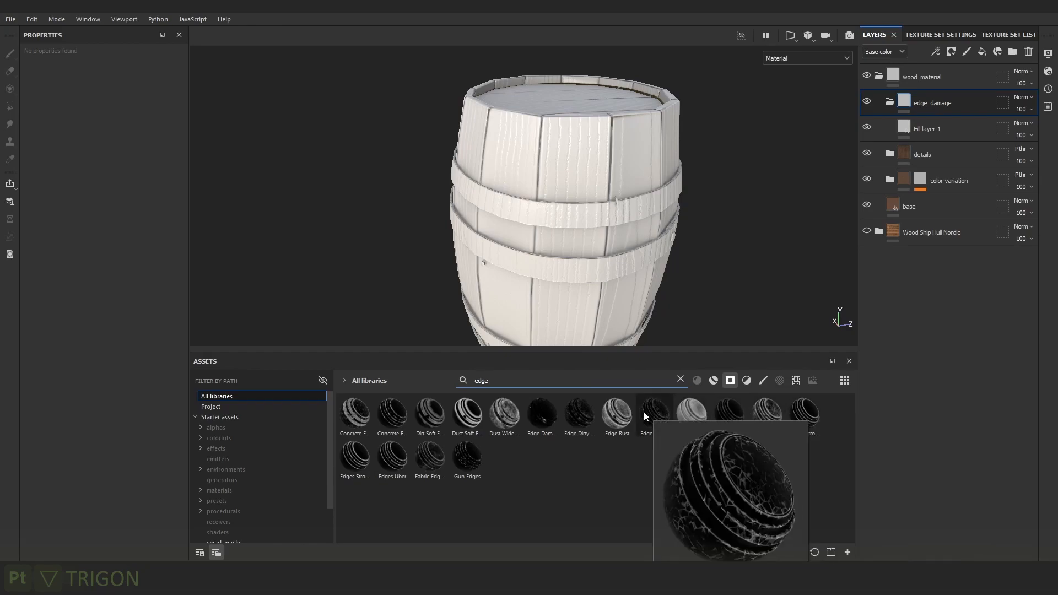
{"action": "mouse_move", "coordinate": [459, 422]}
{"action": "mouse_move", "coordinate": [359, 451]}
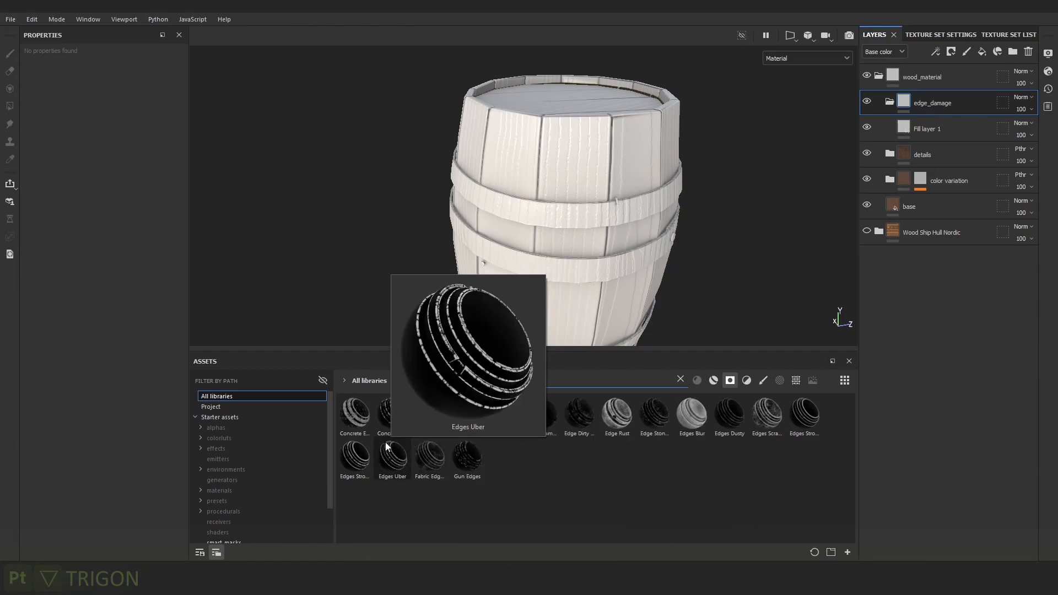
{"action": "mouse_move", "coordinate": [475, 457]}
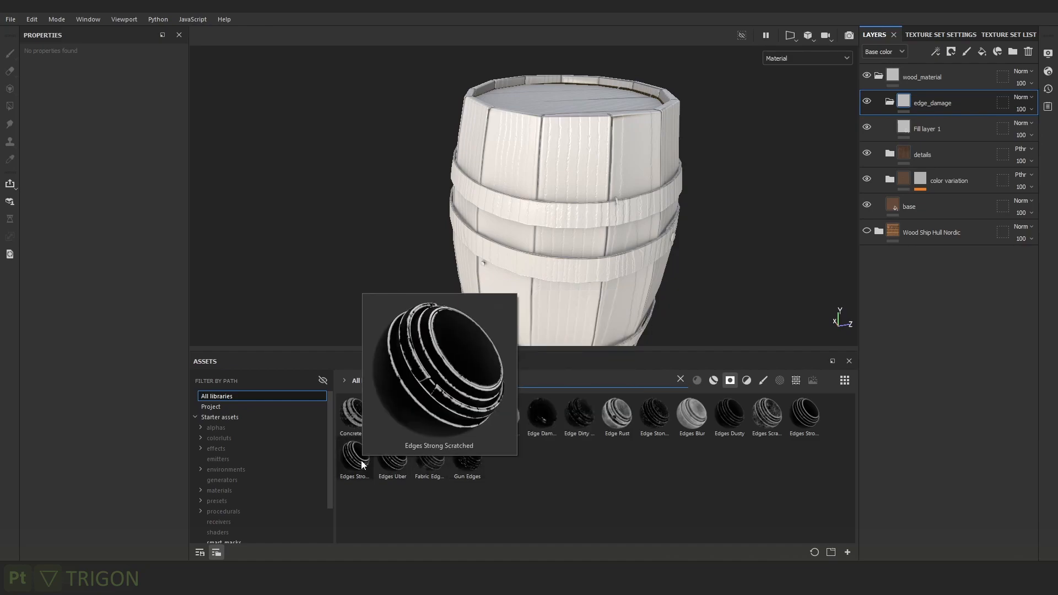
{"action": "scroll", "coordinate": [601, 287], "scroll_direction": "up", "scroll_amount": 3}
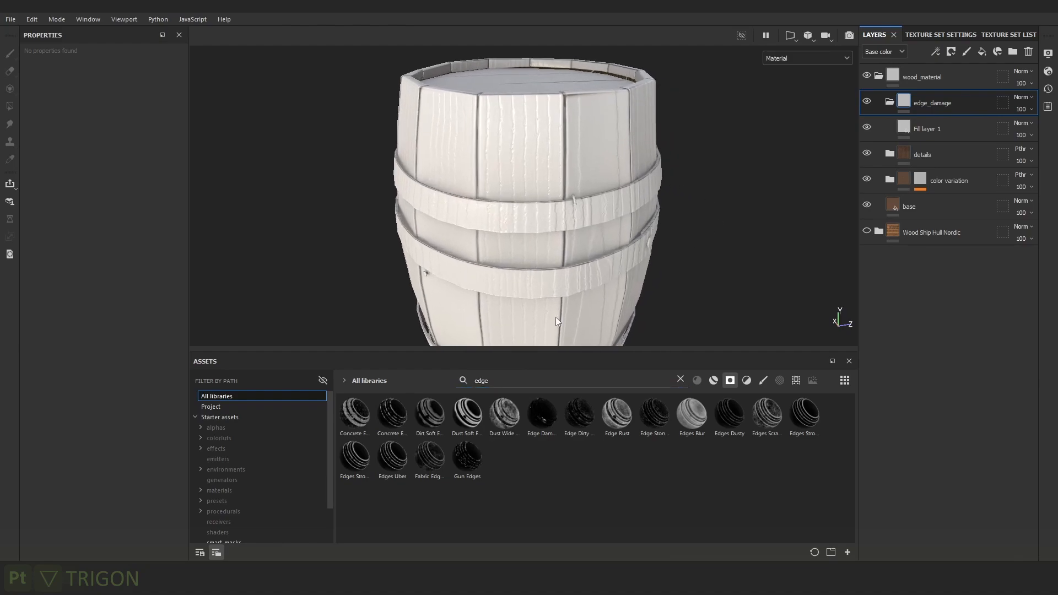
{"action": "mouse_move", "coordinate": [363, 447]}
{"action": "left_mouse_down"}
{"action": "mouse_move", "coordinate": [643, 288]}
{"action": "mouse_move", "coordinate": [934, 98]}
{"action": "mouse_move", "coordinate": [950, 108]}
{"action": "left_mouse_up"}
{"action": "mouse_move", "coordinate": [568, 143]}
{"action": "left_mouse_down", "text": "alt"}
{"action": "mouse_move", "coordinate": [684, 160]}
{"action": "mouse_move", "coordinate": [619, 147]}
{"action": "mouse_move", "coordinate": [564, 151]}
{"action": "mouse_move", "coordinate": [692, 147]}
{"action": "mouse_move", "coordinate": [560, 165]}
{"action": "left_mouse_up", "text": "alt"}
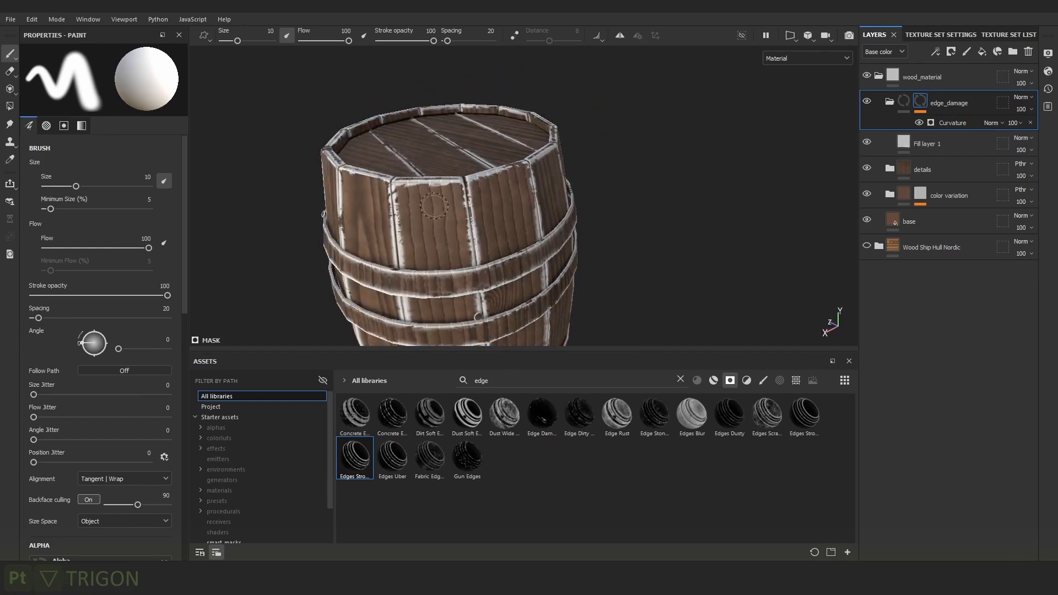
{"action": "middle_click_drag", "start_coordinate": [449, 206], "coordinate": [562, 195], "text": "alt"}
{"action": "left_click_drag", "start_coordinate": [562, 196], "coordinate": [720, 186], "text": "alt"}
{"action": "scroll", "coordinate": [720, 187], "scroll_direction": "up", "scroll_amount": 1}
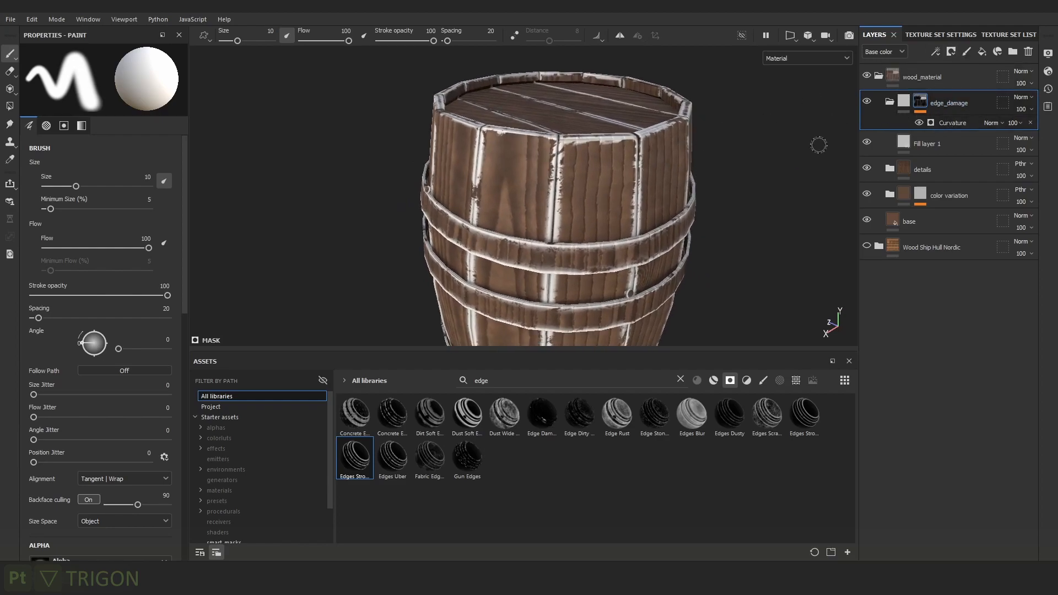
Review the baked mesh maps in the texture set settings and display the Curvature map on the barrel.
{"action": "left_click", "coordinate": [932, 34]}
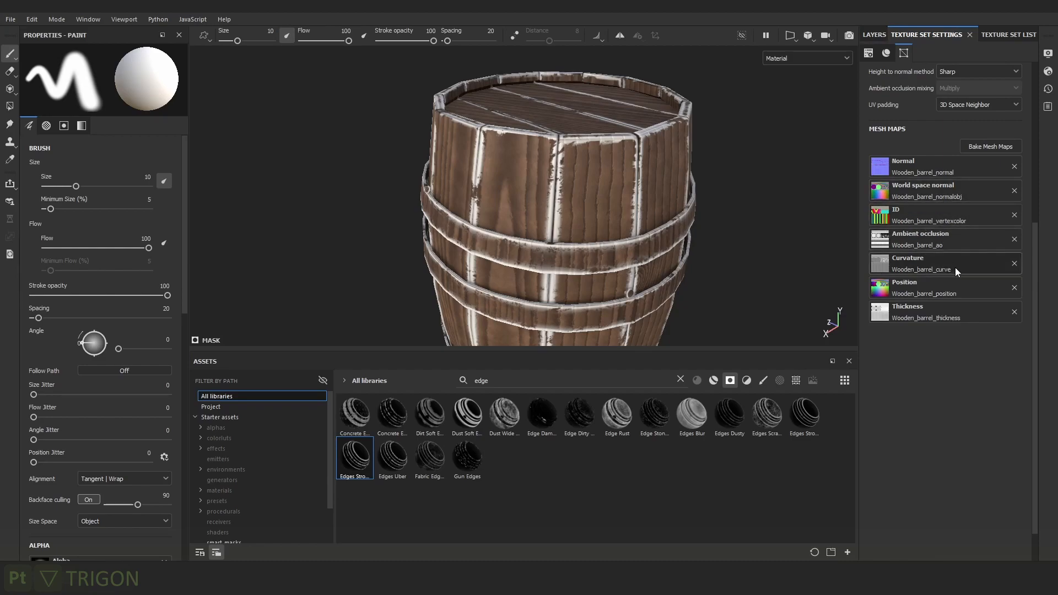
{"action": "key", "text": "b"}
{"action": "key", "text": "b"}
{"action": "key", "text": "b"}
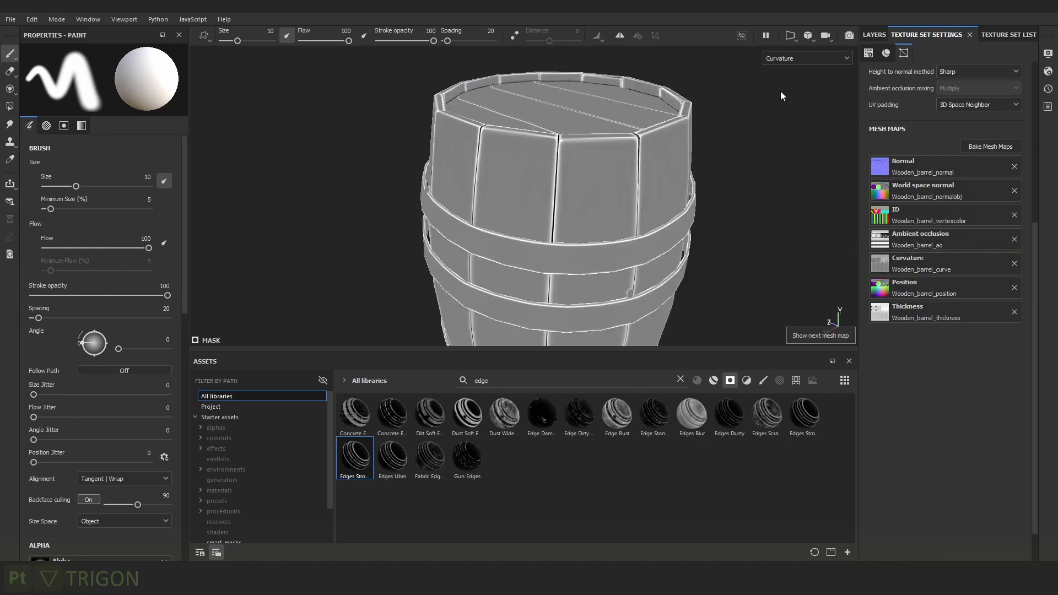
Examine the curvature map along the barrel's plank edges and metal bands, ending in the material view.
{"action": "scroll", "coordinate": [608, 167], "scroll_direction": "up", "scroll_amount": 6}
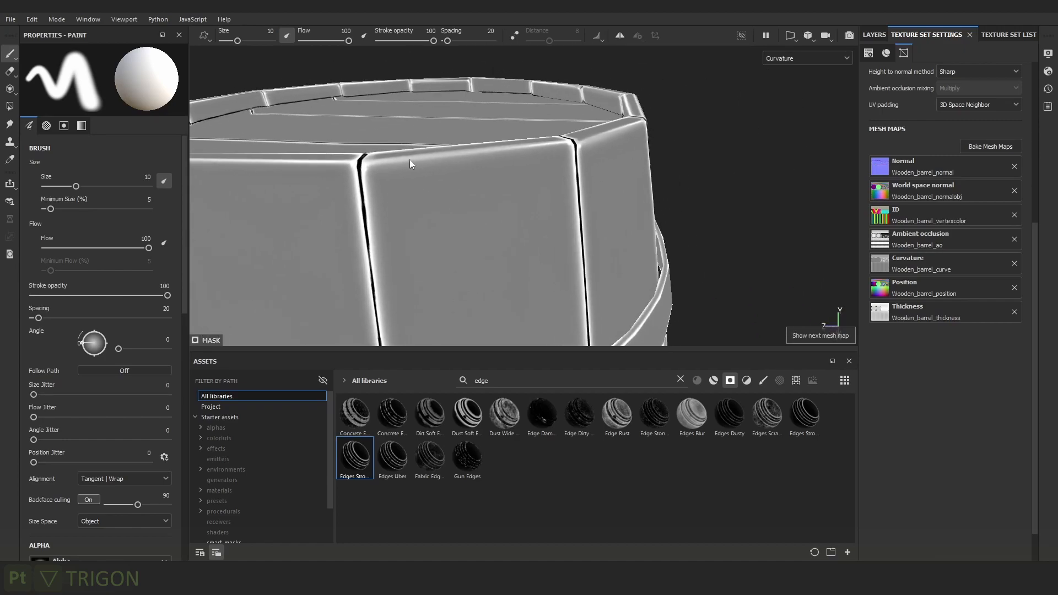
{"action": "right_click_drag", "start_coordinate": [593, 302], "coordinate": [432, 170], "text": "alt"}
{"action": "middle_click_drag", "start_coordinate": [537, 300], "coordinate": [533, 172], "text": "alt"}
{"action": "left_click_drag", "start_coordinate": [534, 172], "coordinate": [595, 156], "text": "alt"}
{"action": "right_click_drag", "start_coordinate": [595, 156], "coordinate": [664, 217], "text": "alt"}
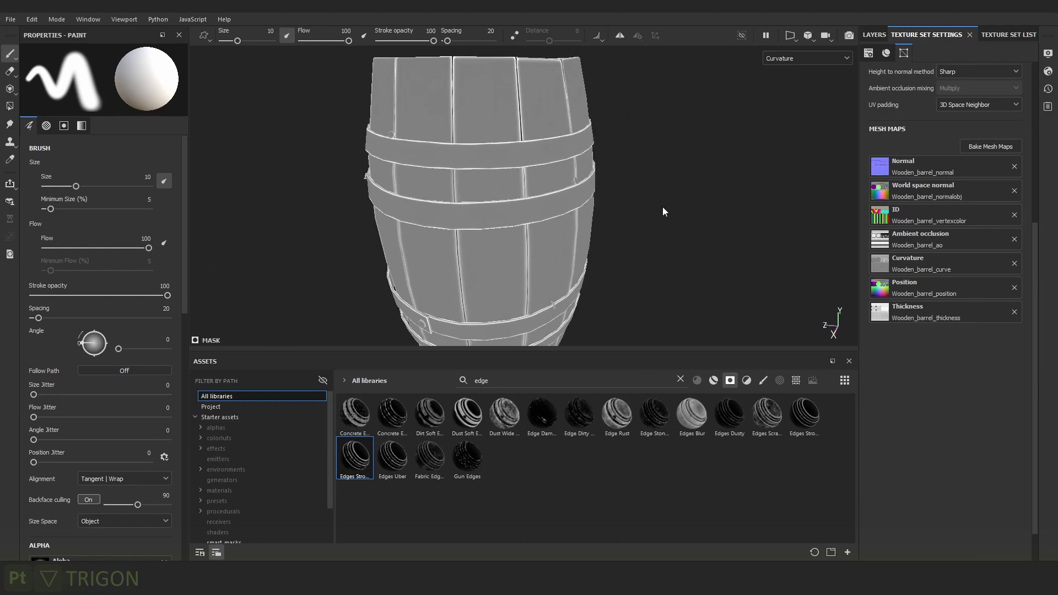
{"action": "key", "text": "m"}
{"action": "key", "text": "f"}
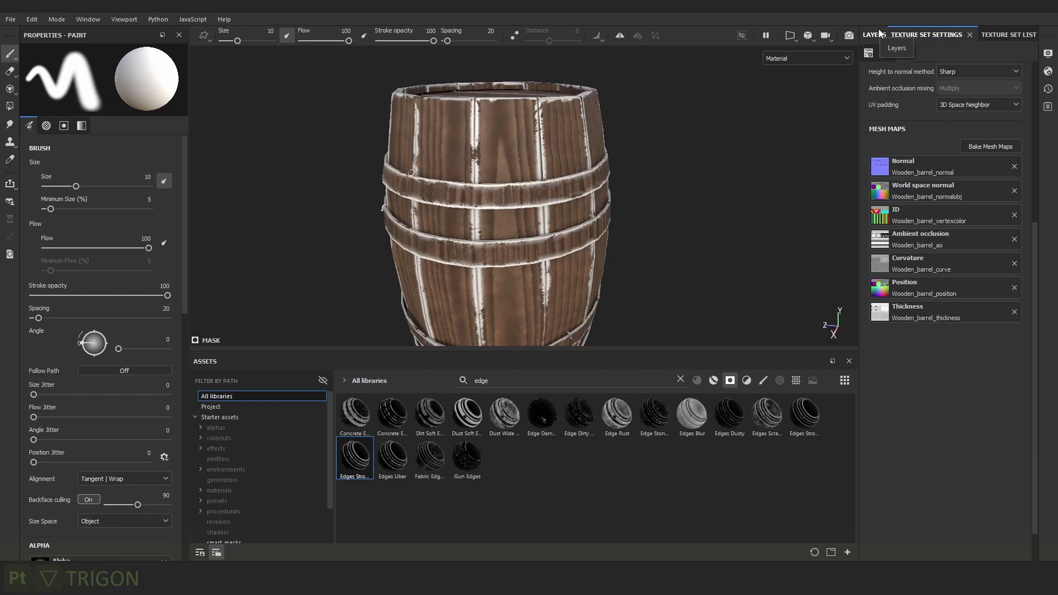
Isolate the edge_damage mask and set its Curvature generator's Global Balance to 0.23.
{"action": "left_click", "coordinate": [876, 35]}
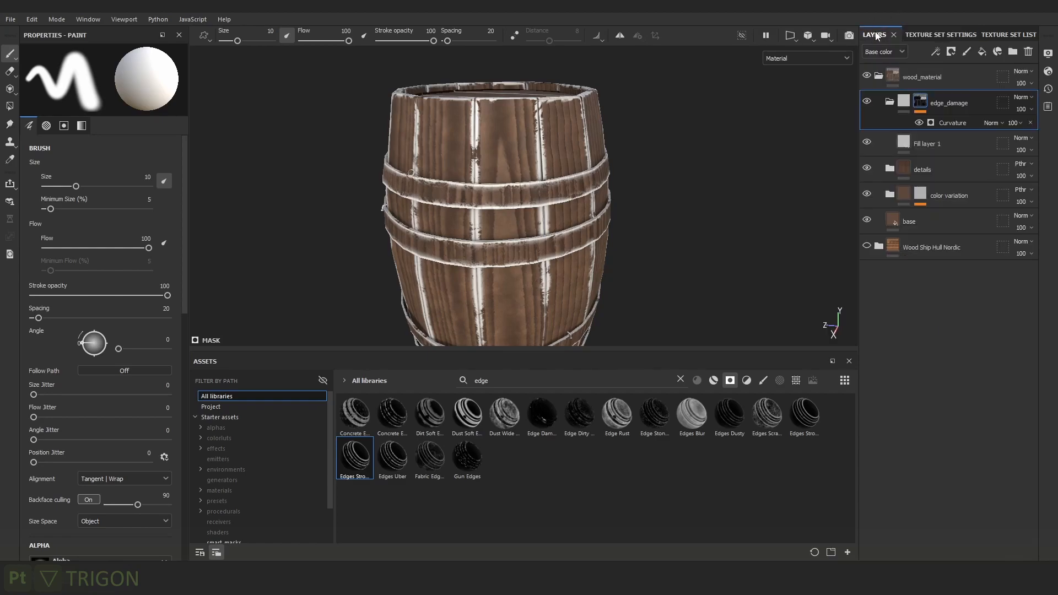
{"action": "left_click", "coordinate": [920, 104]}
{"action": "left_click", "coordinate": [957, 122]}
{"action": "left_click", "coordinate": [921, 103], "text": "alt"}
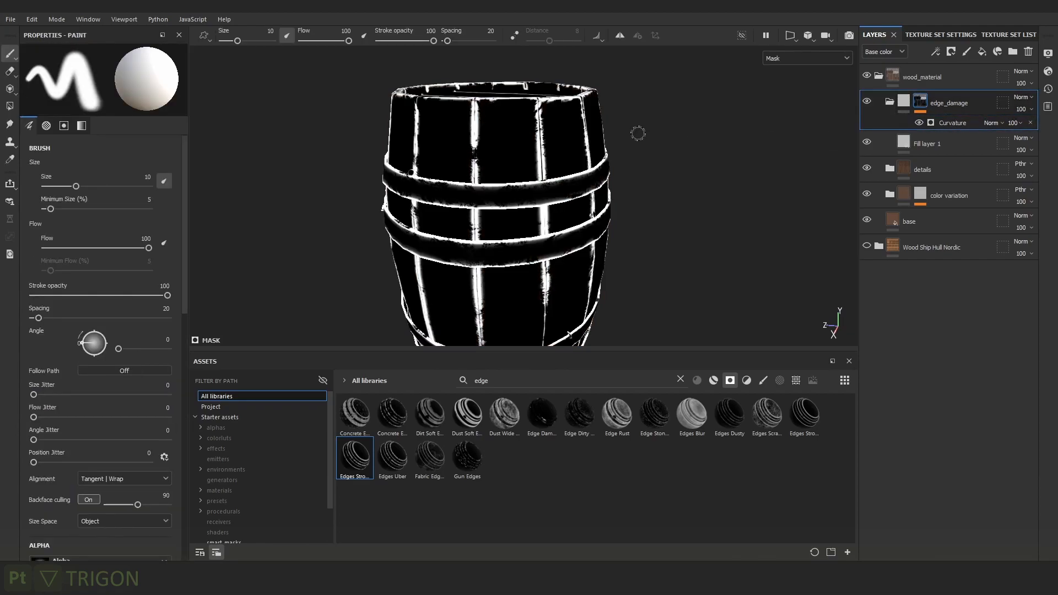
{"action": "middle_click_drag", "start_coordinate": [486, 134], "coordinate": [586, 155], "text": "alt"}
{"action": "left_click", "coordinate": [956, 124]}
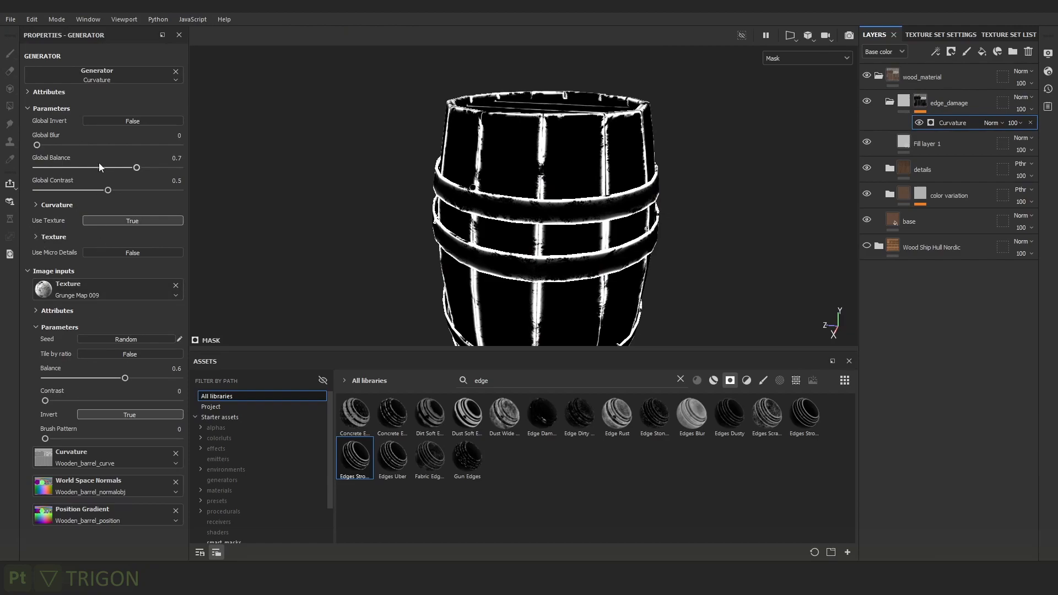
{"action": "left_click_drag", "start_coordinate": [109, 167], "coordinate": [70, 173]}
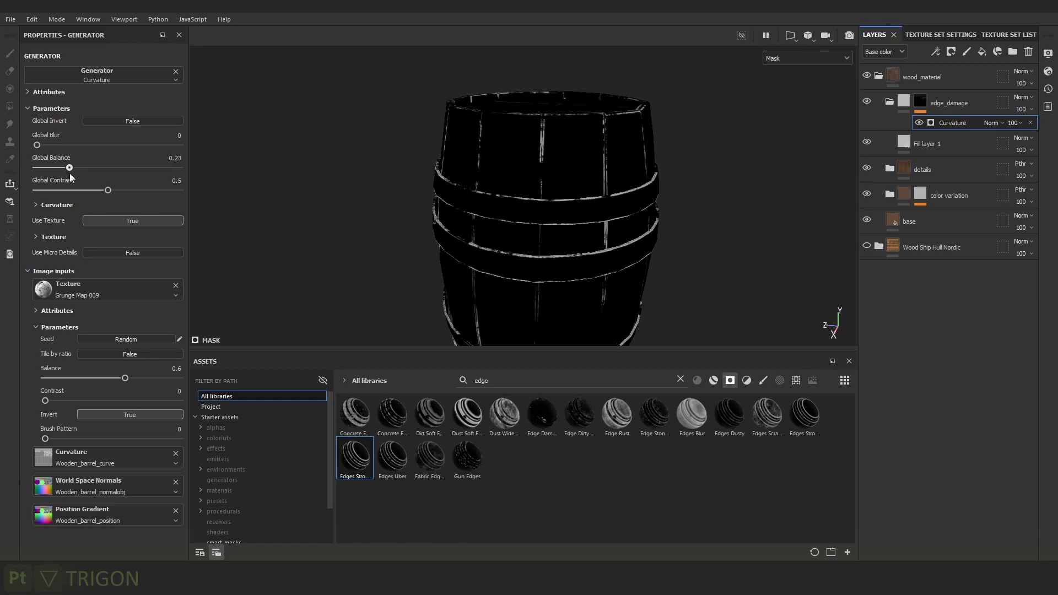
Set the generator's curvature levels to Sharp 0.43, Fine 0.54, Soft 0.23 and Medium 0.19.
{"action": "right_click_drag", "start_coordinate": [502, 149], "coordinate": [520, 178], "text": "alt"}
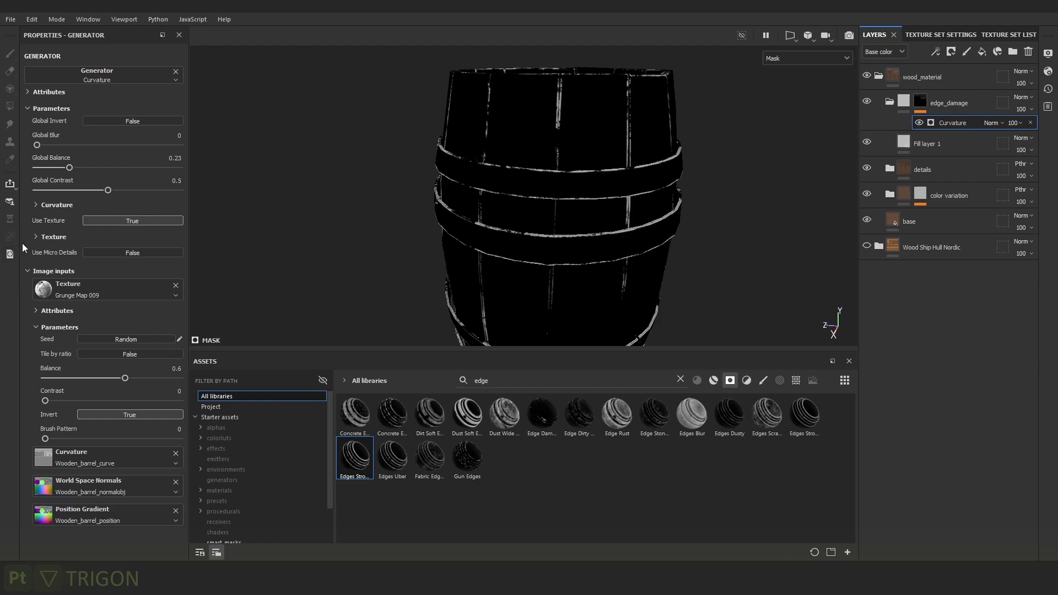
{"action": "left_click", "coordinate": [42, 205]}
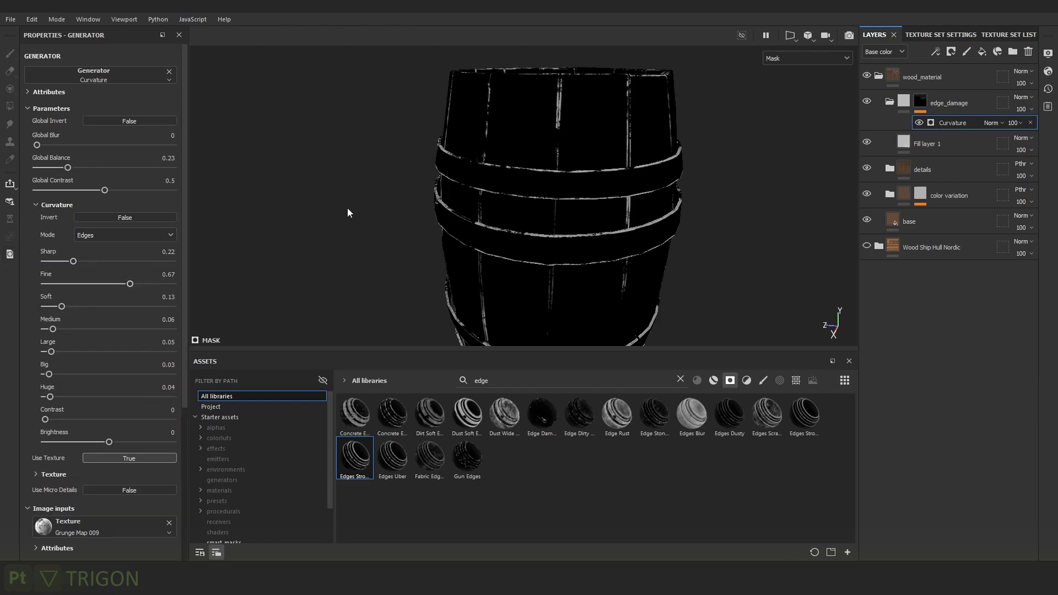
{"action": "scroll", "coordinate": [587, 88], "scroll_direction": "up", "scroll_amount": 5}
{"action": "middle_click_drag", "start_coordinate": [533, 61], "coordinate": [534, 132], "text": "alt"}
{"action": "scroll", "coordinate": [533, 132], "scroll_direction": "up", "scroll_amount": 1}
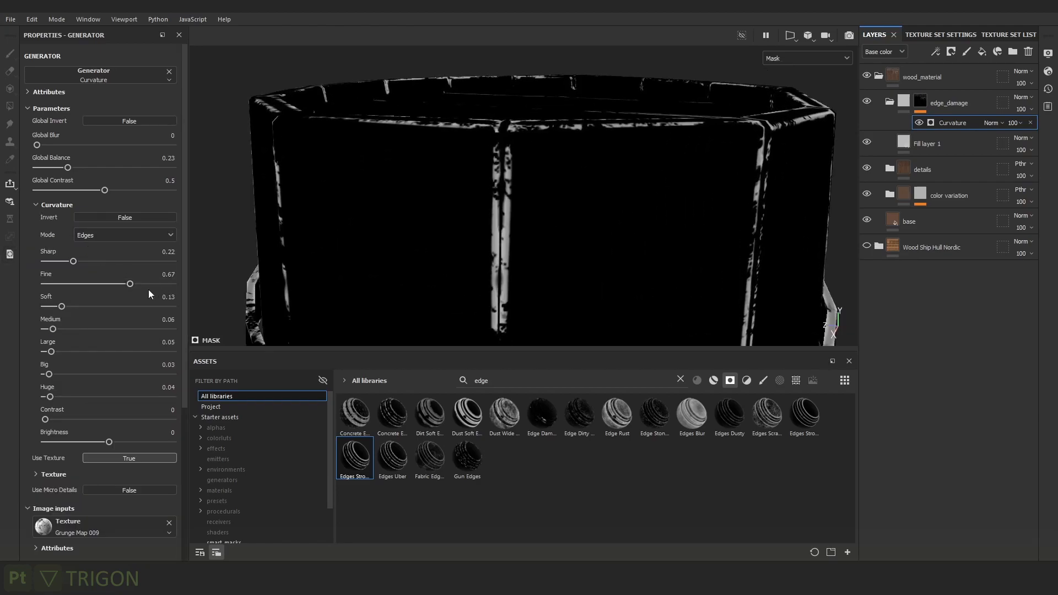
{"action": "left_click_drag", "start_coordinate": [81, 260], "coordinate": [114, 285]}
{"action": "left_click_drag", "start_coordinate": [61, 306], "coordinate": [70, 329]}
{"action": "scroll", "coordinate": [599, 193], "scroll_direction": "down", "scroll_amount": 8}
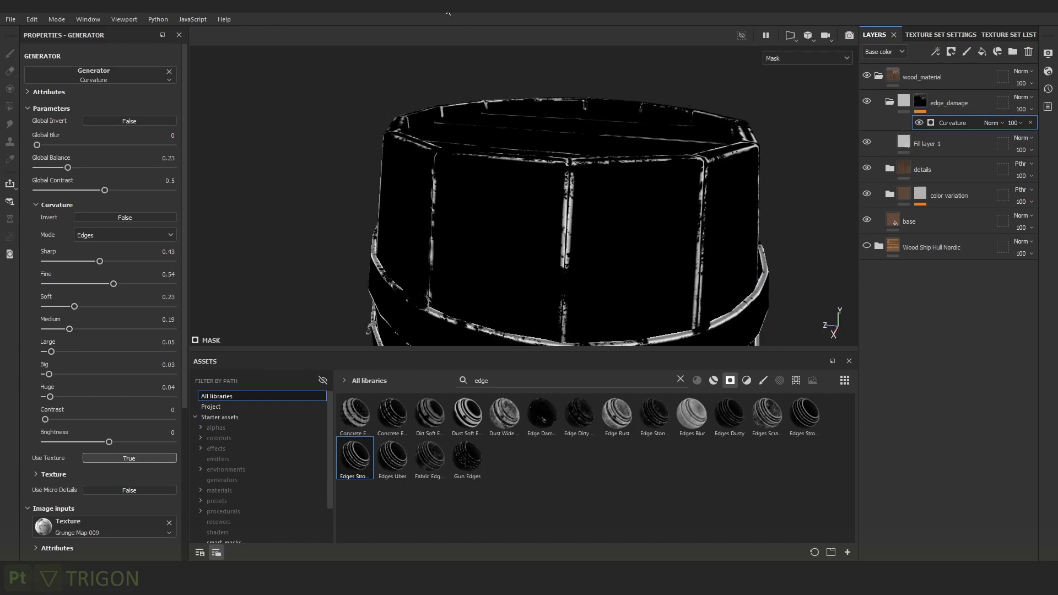
In the material view, rename Fill layer 1 in the edge_damage folder to height and leave only its height channel enabled.
{"action": "key", "text": "m"}
{"action": "scroll", "coordinate": [650, 203], "scroll_direction": "up", "scroll_amount": 6}
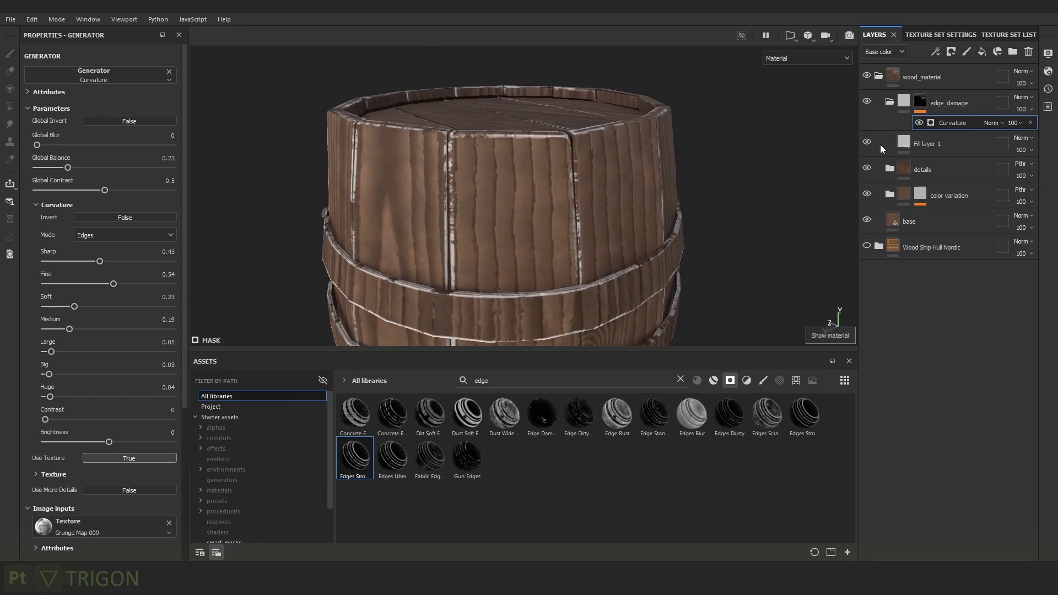
{"action": "left_click", "coordinate": [927, 144]}
{"action": "double_click", "coordinate": [930, 144]}
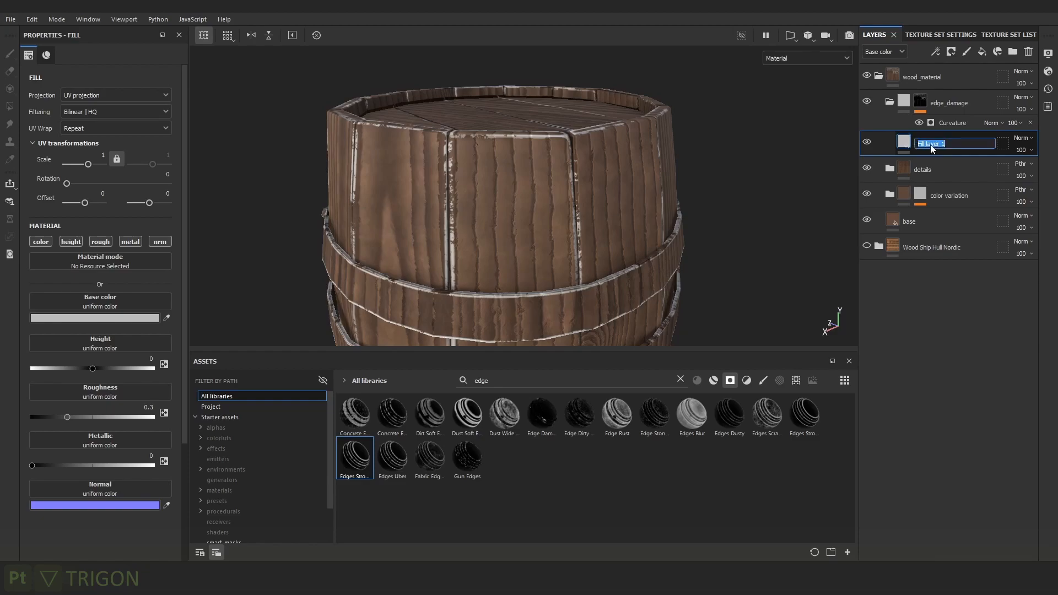
{"action": "type", "text": "height"}
{"action": "key", "text": "Return"}
{"action": "left_click", "coordinate": [41, 242]}
{"action": "left_click", "coordinate": [101, 241]}
{"action": "left_click", "coordinate": [130, 241]}
{"action": "left_click", "coordinate": [160, 241]}
Set the height layer's height value to -0.0973 and check the damaged edges around the barrel's top.
{"action": "right_click_drag", "start_coordinate": [585, 182], "coordinate": [623, 187], "text": "alt"}
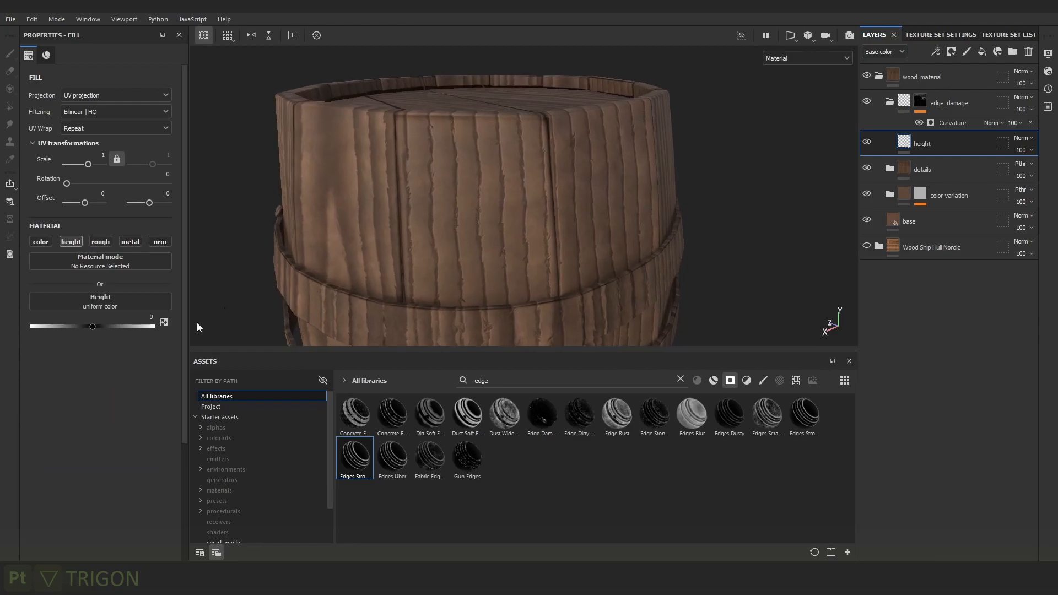
{"action": "left_click_drag", "start_coordinate": [101, 327], "coordinate": [86, 326]}
{"action": "right_click_drag", "start_coordinate": [247, 259], "coordinate": [647, 325], "text": "alt"}
{"action": "left_click_drag", "start_coordinate": [518, 190], "coordinate": [557, 229], "text": "alt"}
{"action": "right_click_drag", "start_coordinate": [557, 229], "coordinate": [752, 262], "text": "alt"}
{"action": "left_click_drag", "start_coordinate": [751, 262], "coordinate": [654, 116], "text": "alt"}
{"action": "middle_click_drag", "start_coordinate": [654, 139], "coordinate": [619, 129], "text": "alt"}
{"action": "left_click_drag", "start_coordinate": [668, 130], "coordinate": [658, 174], "text": "alt"}
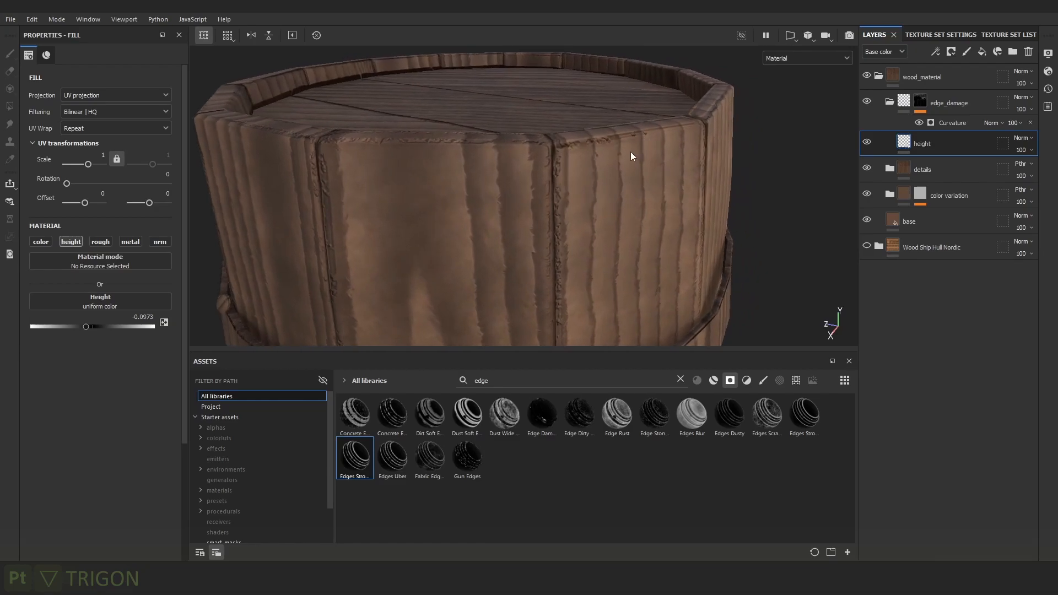
Add a fill layer above the height layer in edge_damage and display only the base color of the barrel.
{"action": "left_click", "coordinate": [984, 53]}
{"action": "right_click_drag", "start_coordinate": [815, 115], "coordinate": [682, 209], "text": "alt"}
{"action": "left_click_drag", "start_coordinate": [682, 209], "coordinate": [578, 228], "text": "alt"}
{"action": "middle_click_drag", "start_coordinate": [578, 228], "coordinate": [567, 190], "text": "alt"}
{"action": "right_click_drag", "start_coordinate": [568, 190], "coordinate": [696, 186], "text": "alt"}
{"action": "left_click_drag", "start_coordinate": [696, 186], "coordinate": [696, 215], "text": "alt"}
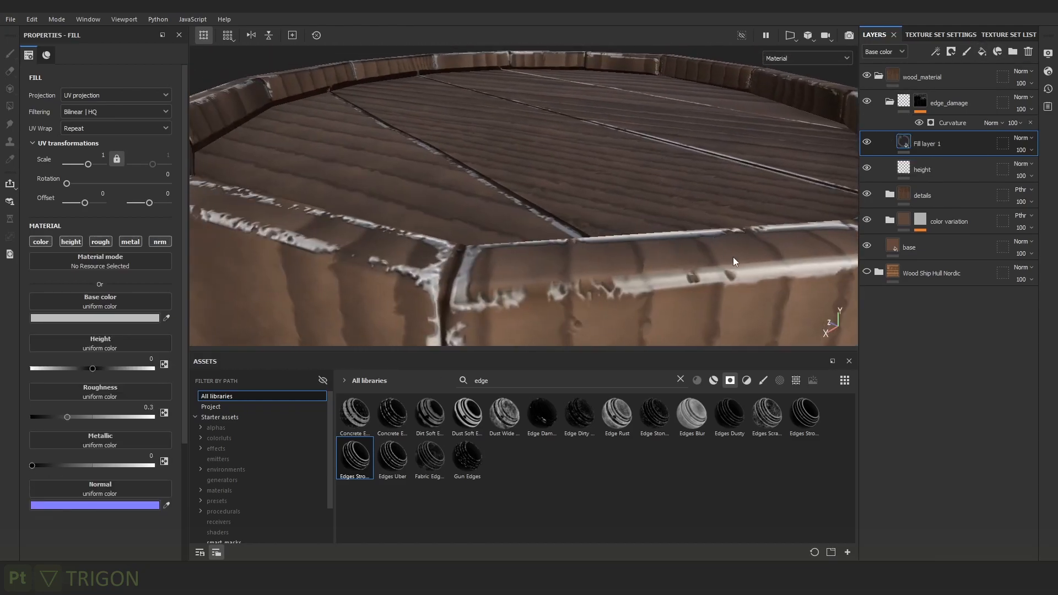
{"action": "right_click_drag", "start_coordinate": [732, 257], "coordinate": [666, 190], "text": "alt"}
{"action": "left_click_drag", "start_coordinate": [666, 190], "coordinate": [572, 159], "text": "alt"}
{"action": "left_click_drag", "start_coordinate": [749, 168], "coordinate": [612, 165], "text": "alt"}
{"action": "key", "text": "b"}
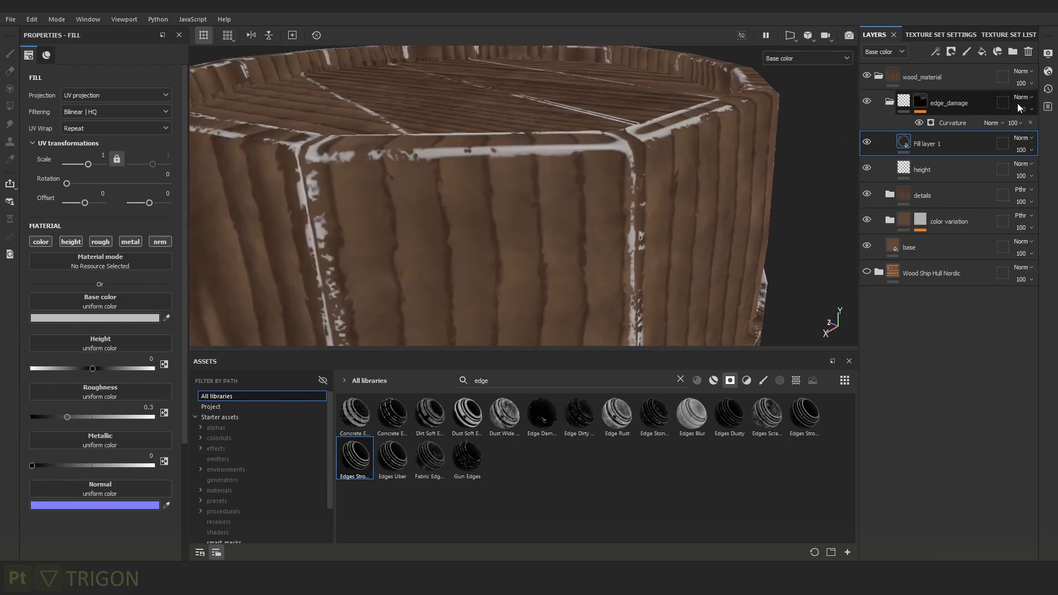
Hide the new fill layer and try an HSL Perceptive filter layer above it with Lightness 0.659.
{"action": "left_click", "coordinate": [867, 142]}
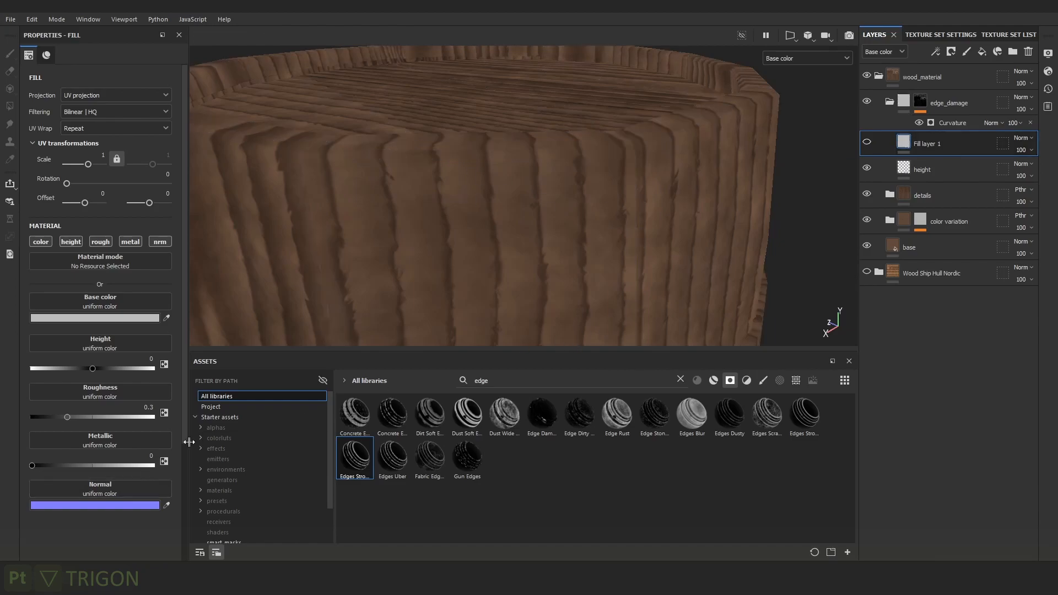
{"action": "left_click", "coordinate": [744, 381]}
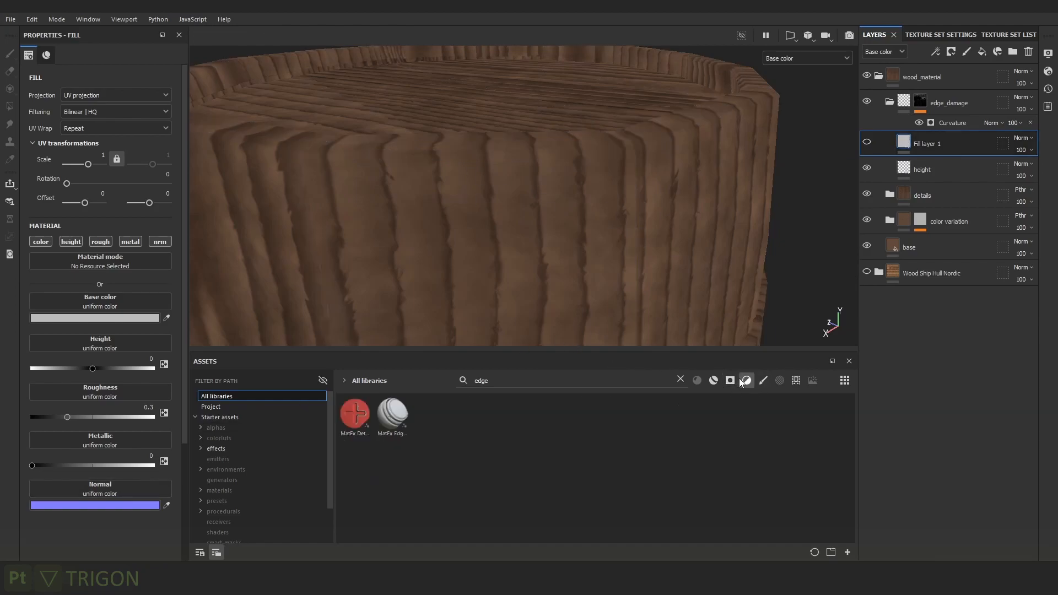
{"action": "left_click", "coordinate": [680, 380]}
{"action": "left_click_drag", "start_coordinate": [693, 466], "coordinate": [941, 143]}
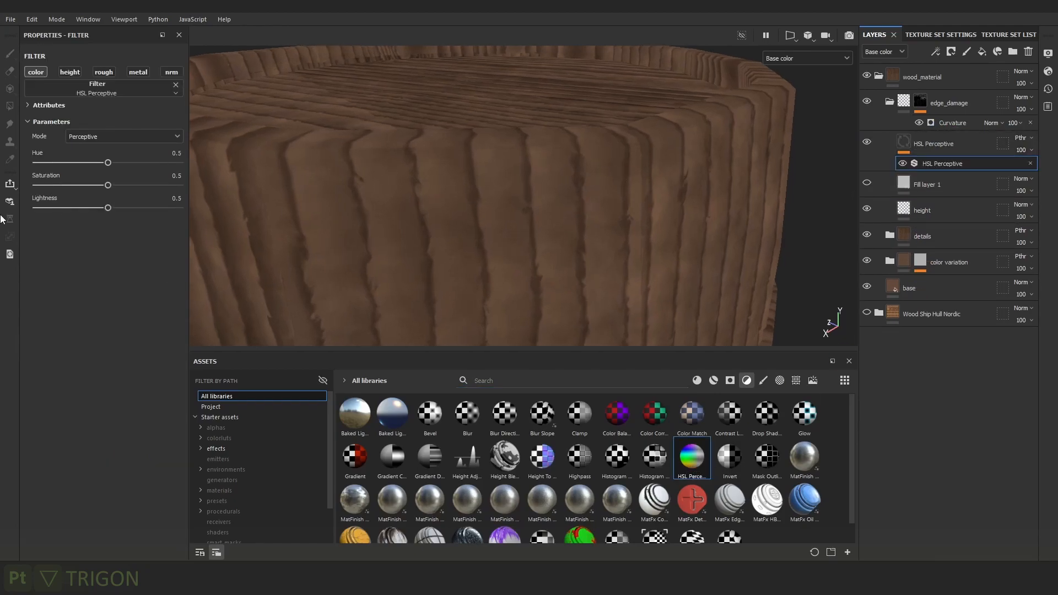
{"action": "left_click_drag", "start_coordinate": [87, 213], "coordinate": [130, 213]}
Try Passthrough blending on the edge_damage folder with the HSL Perceptive Lightness at 0.388.
{"action": "left_click", "coordinate": [1020, 99]}
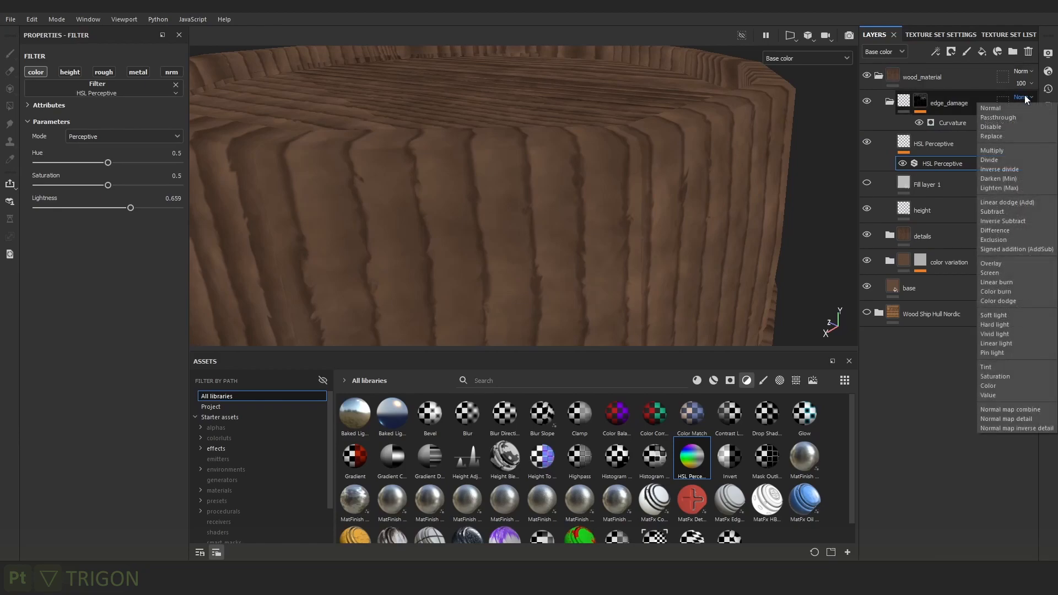
{"action": "left_click", "coordinate": [1008, 123]}
{"action": "right_click_drag", "start_coordinate": [569, 132], "coordinate": [1045, 362], "text": "alt"}
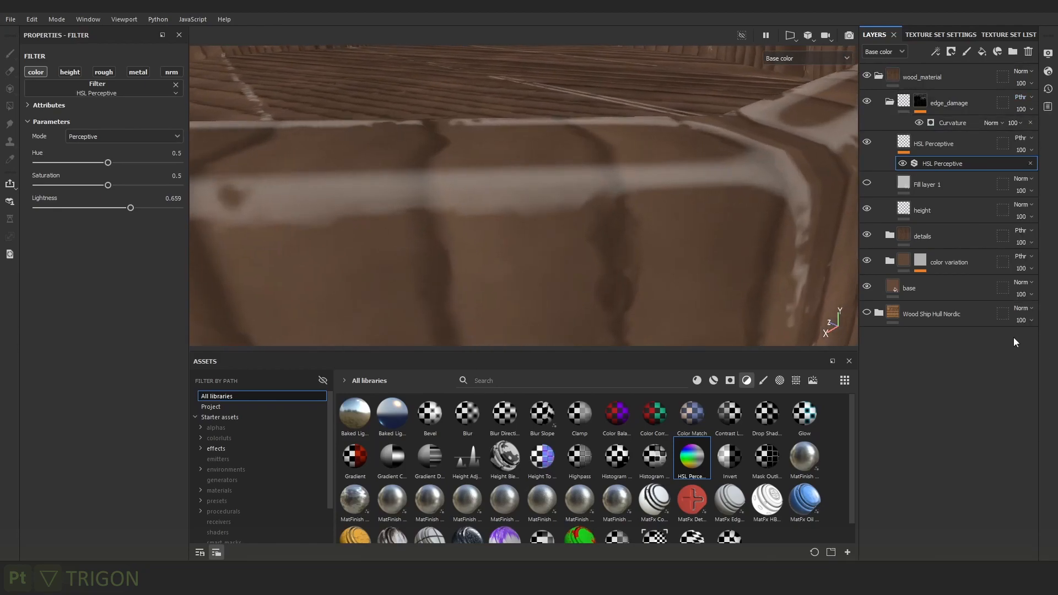
{"action": "right_click_drag", "start_coordinate": [697, 252], "coordinate": [335, 188], "text": "alt"}
{"action": "left_click_drag", "start_coordinate": [130, 207], "coordinate": [92, 208]}
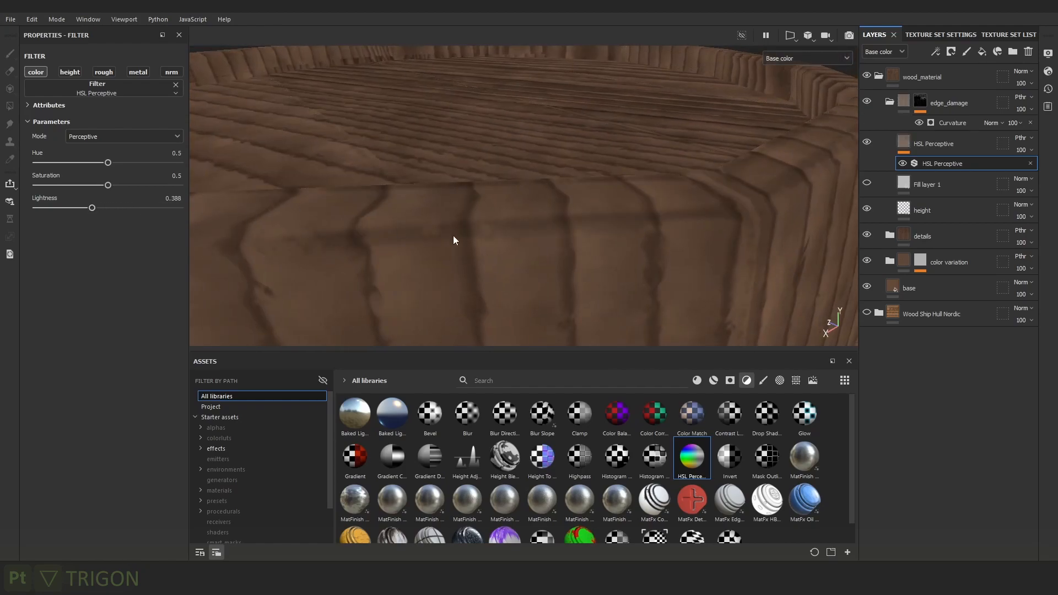
{"action": "right_click_drag", "start_coordinate": [668, 232], "coordinate": [363, 25], "text": "alt"}
{"action": "right_click_drag", "start_coordinate": [725, 276], "coordinate": [689, 217], "text": "alt"}
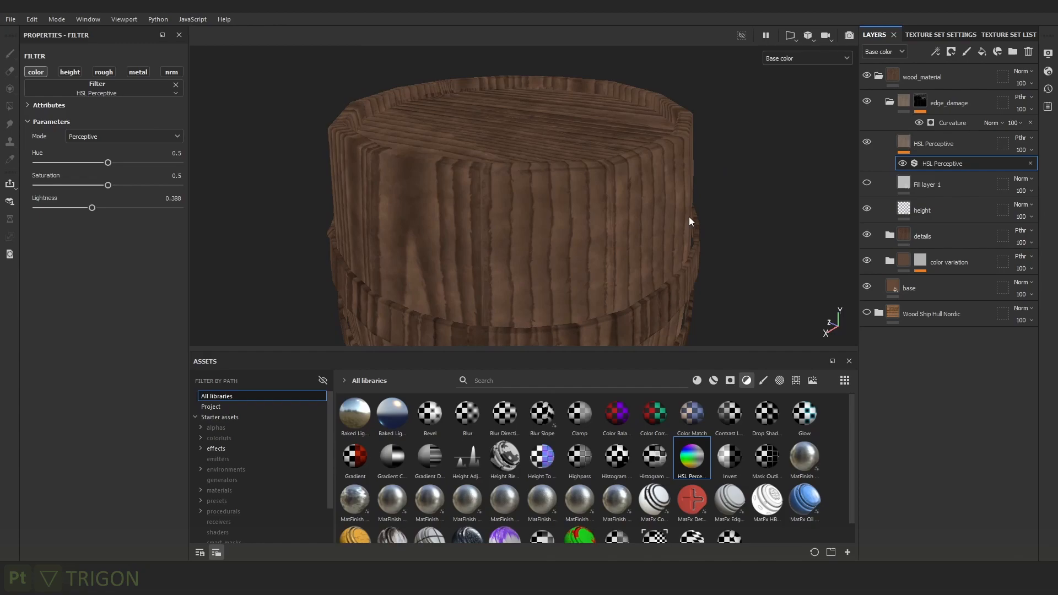
{"action": "right_click_drag", "start_coordinate": [683, 194], "coordinate": [588, 176], "text": "alt"}
{"action": "scroll", "coordinate": [588, 176], "scroll_direction": "up", "scroll_amount": 4}
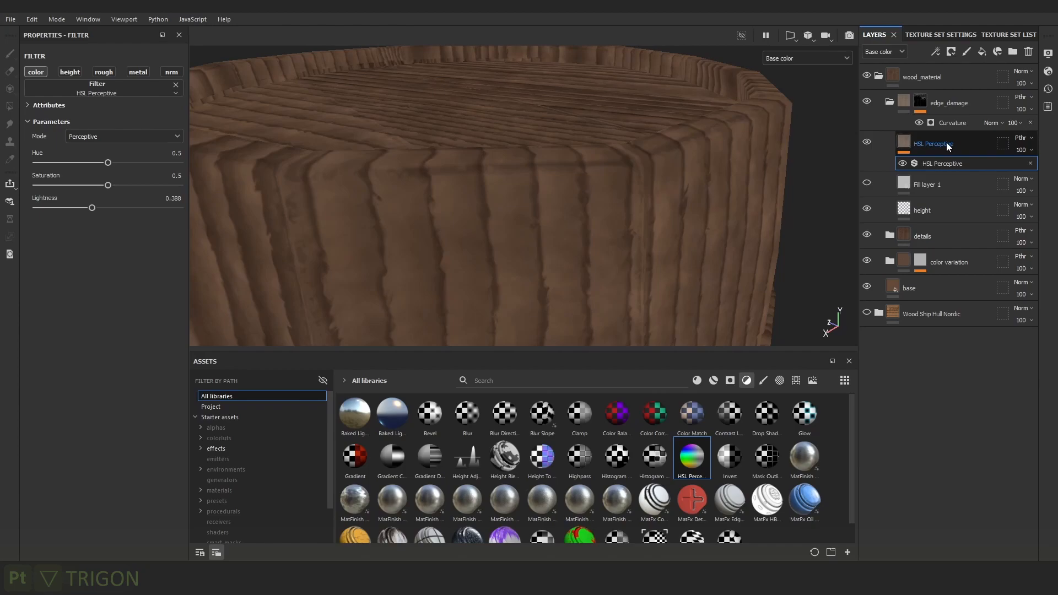
Restore the edge_damage folder's blend mode to Normal and delete the HSL Perceptive layer.
{"action": "left_click", "coordinate": [1018, 97]}
{"action": "left_click", "coordinate": [1003, 110]}
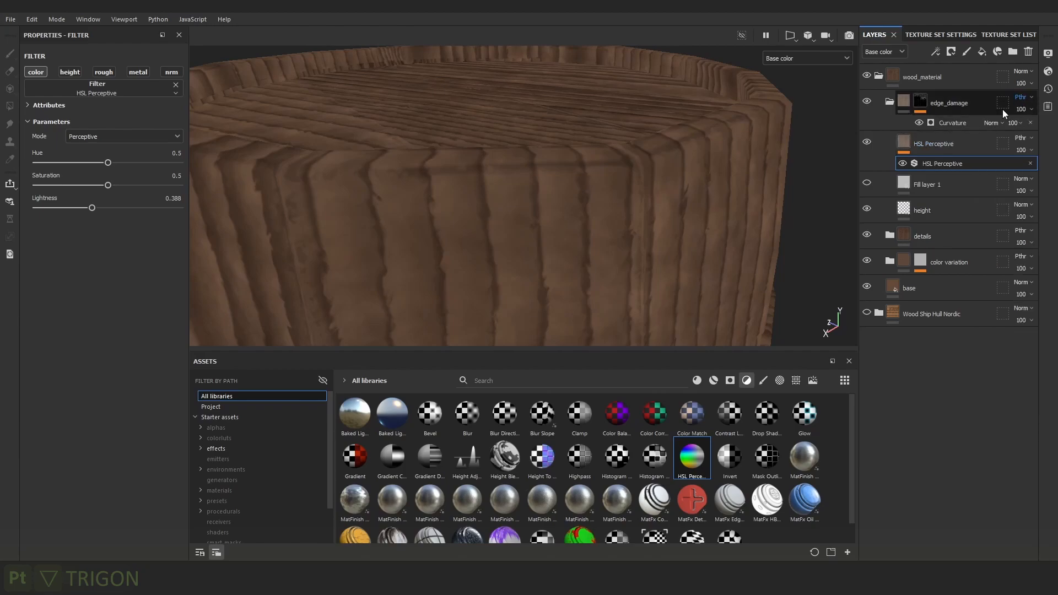
{"action": "left_click", "coordinate": [944, 142]}
{"action": "key", "text": "Delete"}
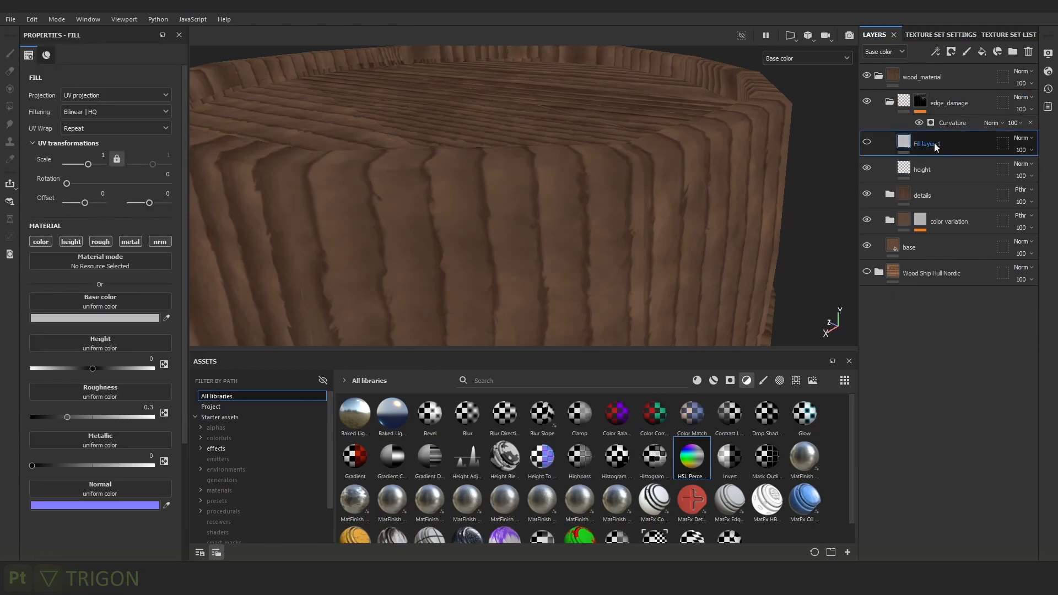
Show the remaining Fill layer 1, rename it to base and leave only its color channel enabled.
{"action": "double_click", "coordinate": [934, 144]}
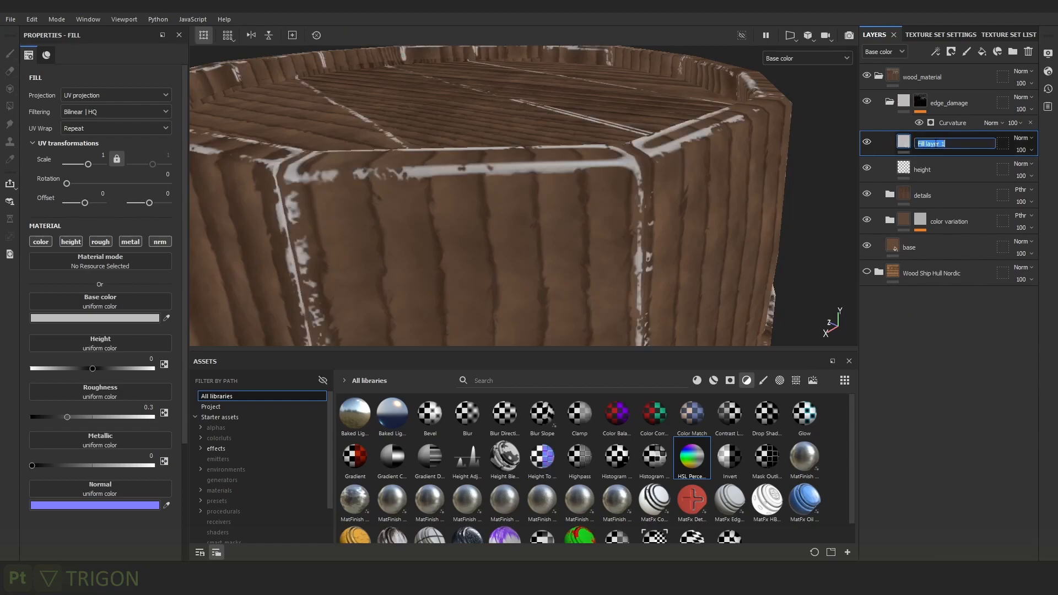
{"action": "type", "text": "base"}
{"action": "key", "text": "Return"}
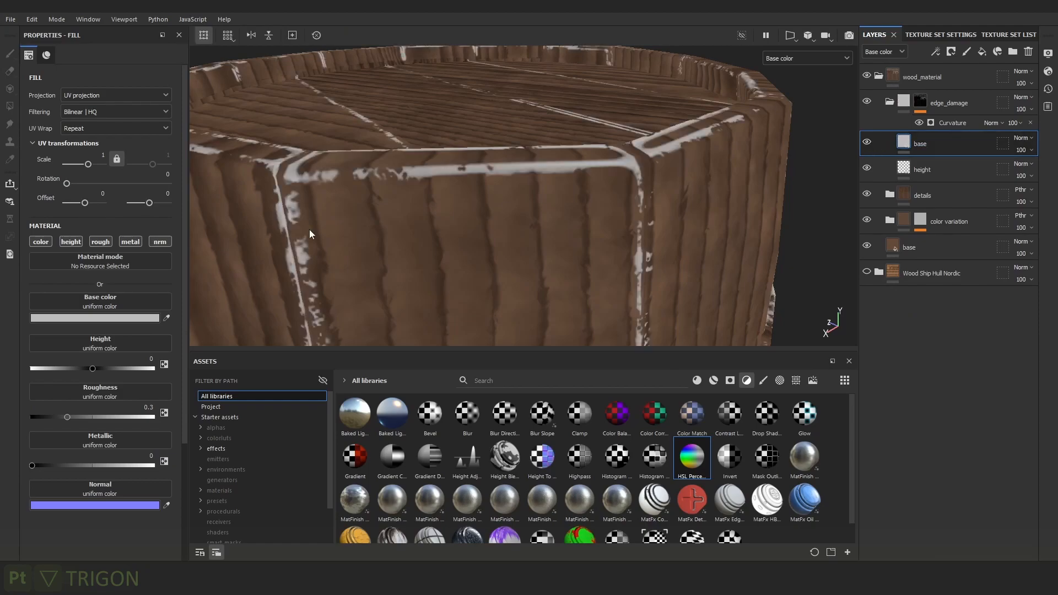
{"action": "left_click", "coordinate": [71, 241]}
{"action": "left_click", "coordinate": [99, 241]}
{"action": "left_click", "coordinate": [130, 242]}
{"action": "left_click", "coordinate": [159, 241]}
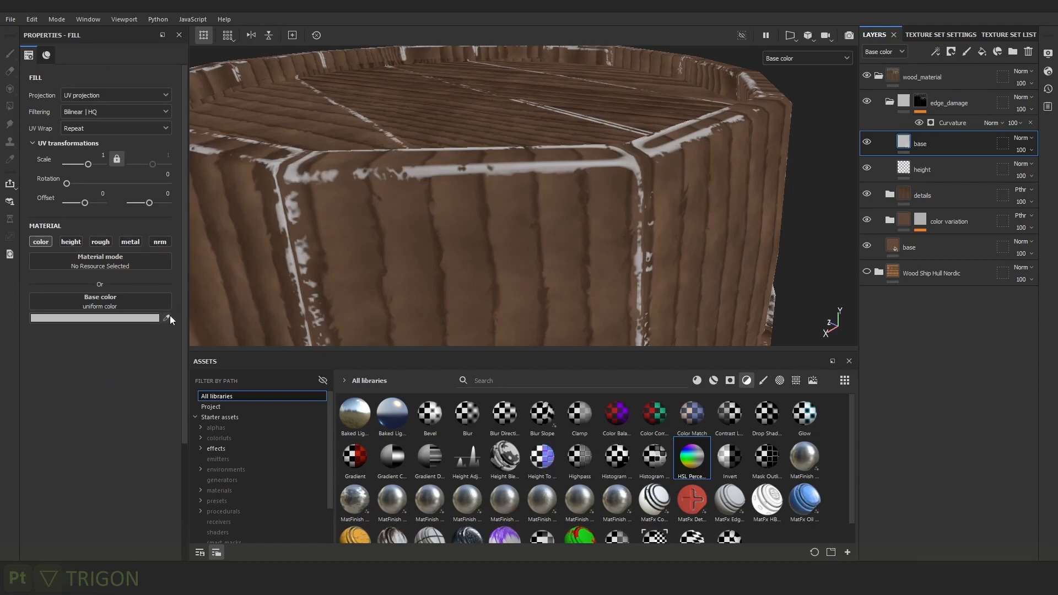
Sample the barrel's wood color for the edge_damage base layer and lighten it to 76685D, checking it in the material view.
{"action": "left_click", "coordinate": [166, 318]}
{"action": "left_click", "coordinate": [460, 229]}
{"action": "left_click", "coordinate": [120, 318]}
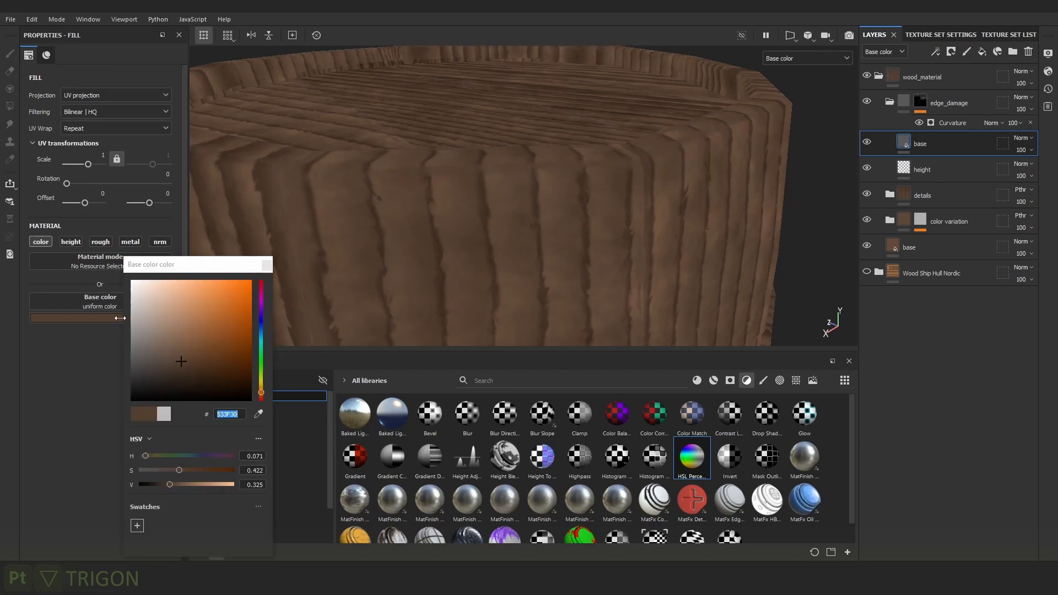
{"action": "left_click_drag", "start_coordinate": [176, 362], "coordinate": [155, 345]}
{"action": "scroll", "coordinate": [651, 176], "scroll_direction": "down", "scroll_amount": 5}
{"action": "key", "text": "m"}
{"action": "scroll", "coordinate": [686, 207], "scroll_direction": "up", "scroll_amount": 3}
{"action": "scroll", "coordinate": [565, 114], "scroll_direction": "up", "scroll_amount": 2}
{"action": "left_click_drag", "start_coordinate": [543, 123], "coordinate": [611, 182], "text": "alt"}
{"action": "right_click_drag", "start_coordinate": [612, 182], "coordinate": [657, 189], "text": "shift"}
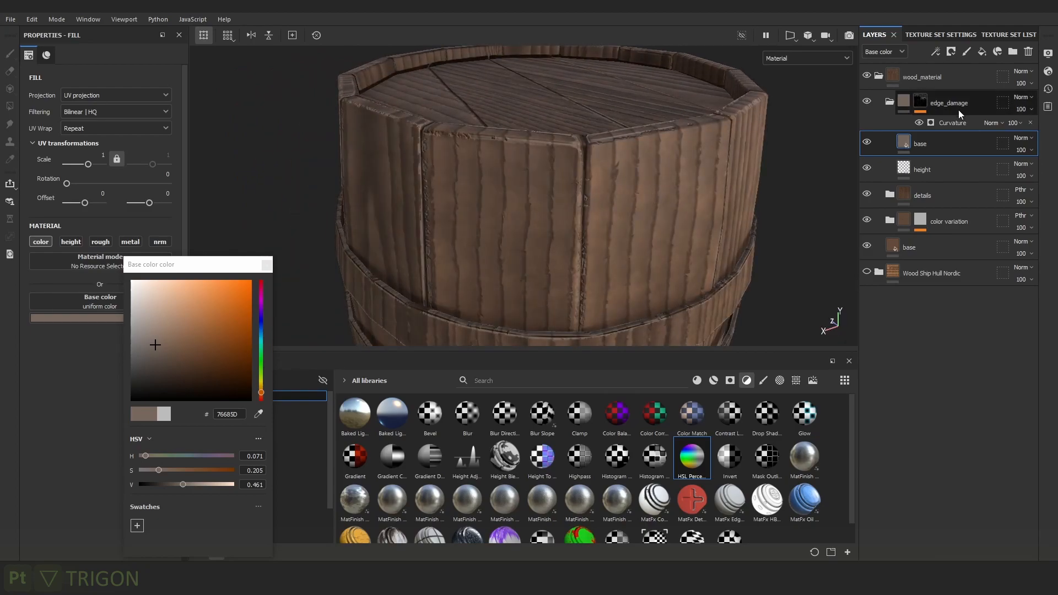
Set the height layer's height value to -0.0531 and check the edges up close.
{"action": "left_click", "coordinate": [928, 169]}
{"action": "left_click_drag", "start_coordinate": [86, 326], "coordinate": [93, 330]}
{"action": "right_click_drag", "start_coordinate": [640, 82], "coordinate": [913, 325], "text": "alt"}
{"action": "right_click_drag", "start_coordinate": [683, 286], "coordinate": [430, 221], "text": "alt"}
{"action": "middle_click_drag", "start_coordinate": [567, 237], "coordinate": [584, 192], "text": "alt"}
{"action": "left_click_drag", "start_coordinate": [584, 192], "coordinate": [632, 204], "text": "alt"}
{"action": "right_click_drag", "start_coordinate": [628, 210], "coordinate": [659, 233], "text": "alt"}
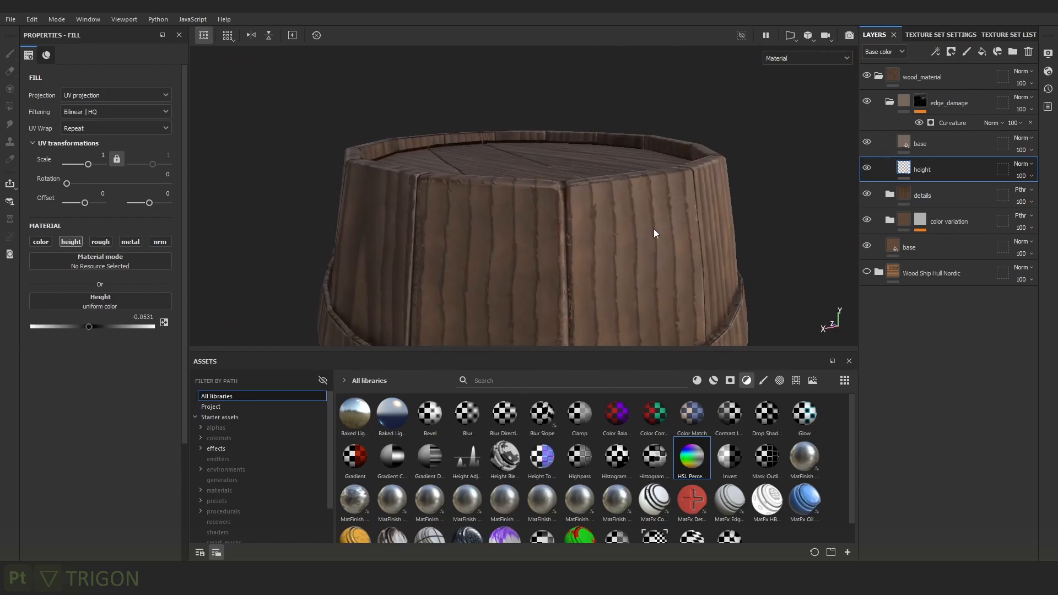
Set the Global Balance of the edge_damage mask's Curvature generator to 0.46.
{"action": "left_click", "coordinate": [946, 126]}
{"action": "left_click_drag", "start_coordinate": [510, 206], "coordinate": [507, 179], "text": "alt"}
{"action": "right_click_drag", "start_coordinate": [508, 180], "coordinate": [537, 179], "text": "alt"}
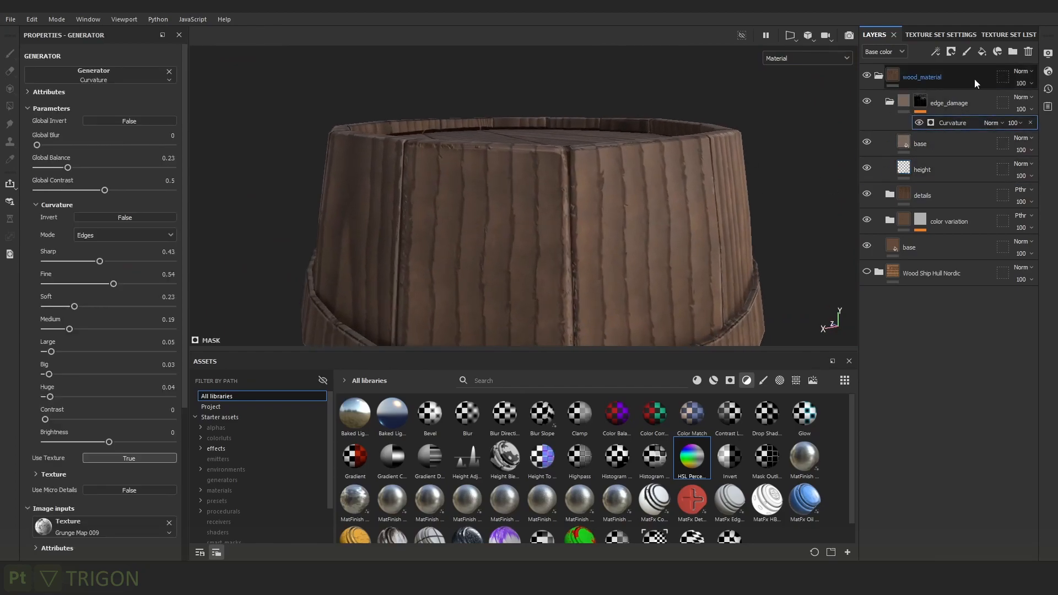
{"action": "left_click", "coordinate": [919, 101]}
{"action": "left_click", "coordinate": [953, 123]}
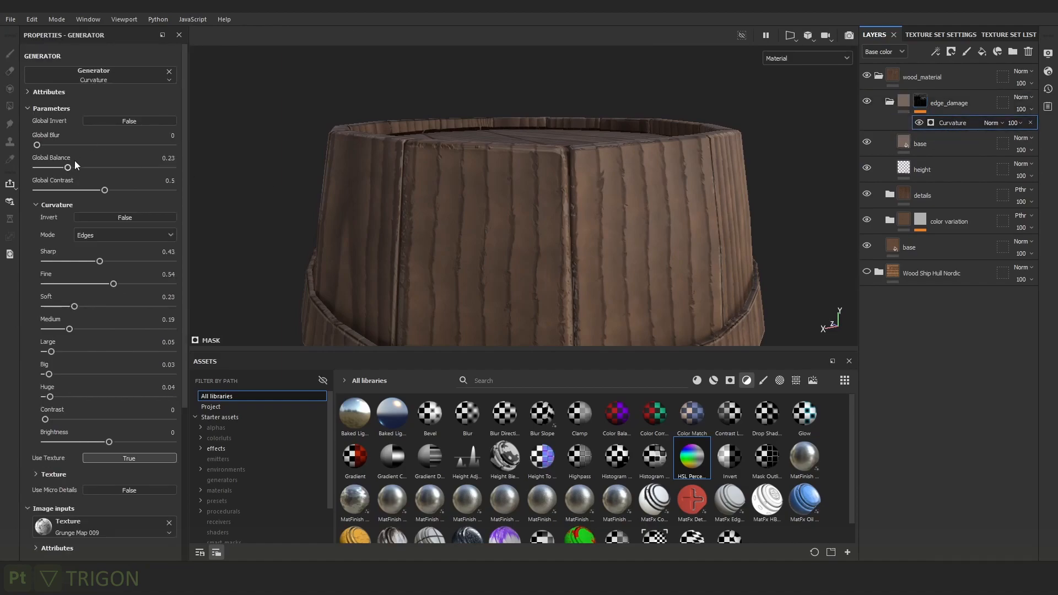
{"action": "left_click_drag", "start_coordinate": [92, 170], "coordinate": [101, 169]}
Examine the edge wear around the barrel's bands, planks and top rim in the base color view.
{"action": "right_click_drag", "start_coordinate": [683, 224], "coordinate": [402, 66], "text": "alt"}
{"action": "right_click_drag", "start_coordinate": [719, 214], "coordinate": [706, 212], "text": "shift"}
{"action": "mouse_move", "coordinate": [720, 228]}
{"action": "left_mouse_down", "text": "alt"}
{"action": "mouse_move", "coordinate": [688, 130]}
{"action": "mouse_move", "coordinate": [722, 208]}
{"action": "left_mouse_up", "text": "alt"}
{"action": "middle_click_drag", "start_coordinate": [722, 208], "coordinate": [716, 119], "text": "alt"}
{"action": "right_click_drag", "start_coordinate": [716, 119], "coordinate": [885, 354], "text": "alt"}
{"action": "right_click_drag", "start_coordinate": [623, 204], "coordinate": [670, 253], "text": "alt"}
{"action": "left_click_drag", "start_coordinate": [670, 253], "coordinate": [450, 222], "text": "alt"}
{"action": "middle_click_drag", "start_coordinate": [450, 222], "coordinate": [555, 156], "text": "alt"}
{"action": "key", "text": "c"}
{"action": "right_click_drag", "start_coordinate": [557, 190], "coordinate": [505, 113], "text": "alt"}
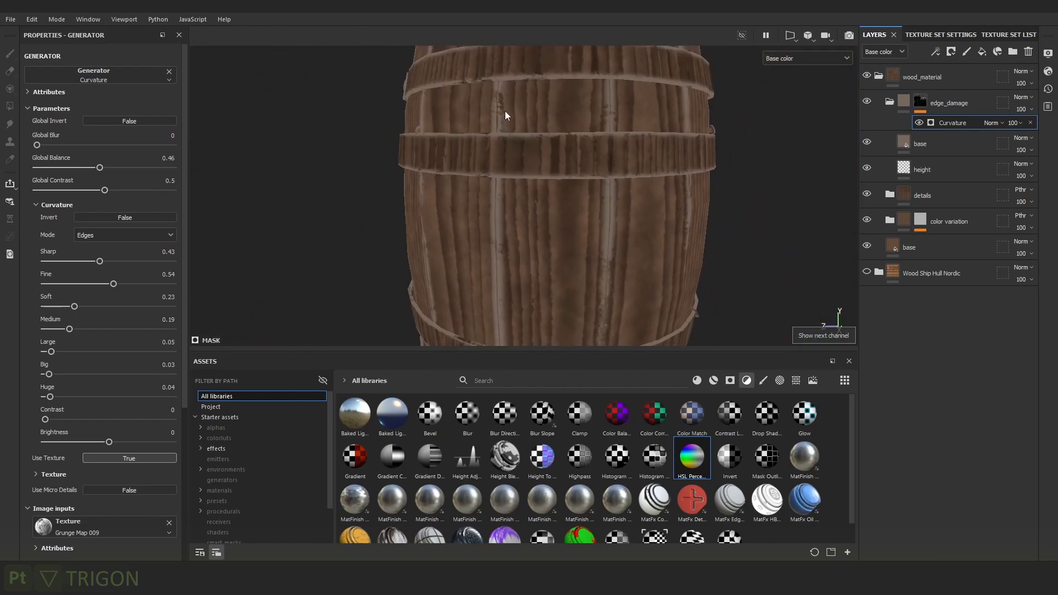
{"action": "left_click_drag", "start_coordinate": [505, 114], "coordinate": [659, 104], "text": "alt"}
{"action": "middle_click_drag", "start_coordinate": [659, 104], "coordinate": [580, 168], "text": "alt"}
{"action": "left_click_drag", "start_coordinate": [560, 110], "coordinate": [645, 129], "text": "alt"}
{"action": "right_click_drag", "start_coordinate": [647, 129], "coordinate": [737, 251], "text": "alt"}
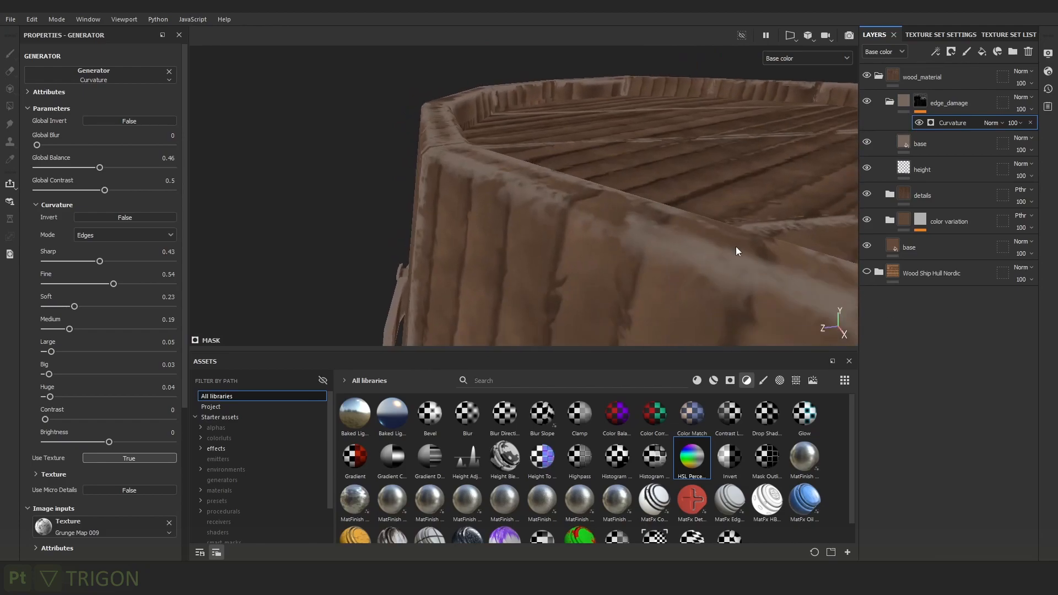
{"action": "left_click_drag", "start_coordinate": [736, 250], "coordinate": [719, 232], "text": "alt"}
{"action": "right_click_drag", "start_coordinate": [651, 207], "coordinate": [611, 189], "text": "alt"}
{"action": "middle_click_drag", "start_coordinate": [611, 189], "coordinate": [481, 170], "text": "alt"}
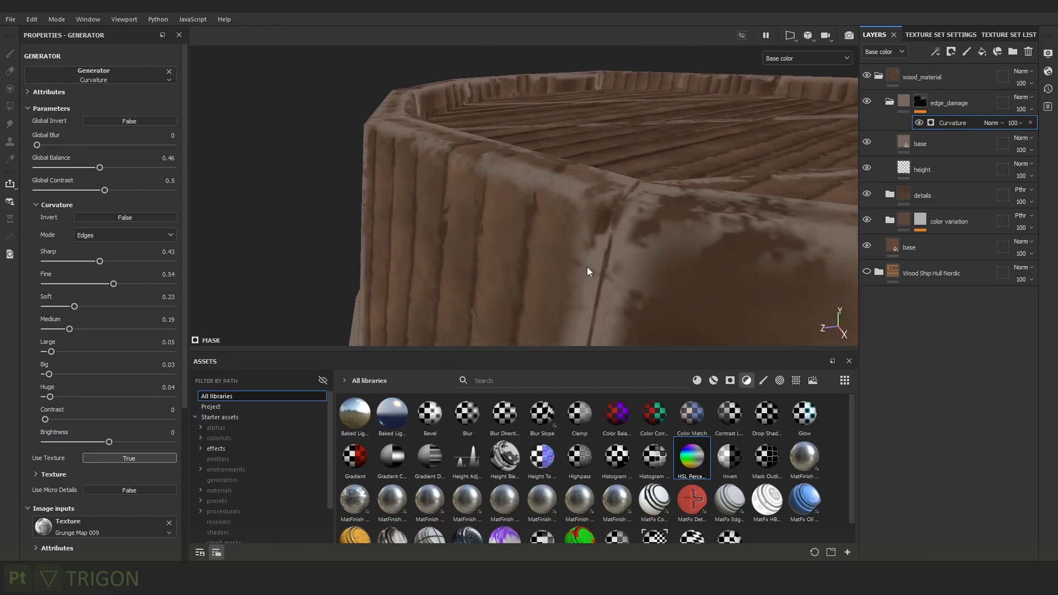
{"action": "right_click_drag", "start_coordinate": [653, 266], "coordinate": [602, 192], "text": "alt"}
{"action": "middle_click_drag", "start_coordinate": [652, 217], "coordinate": [645, 191], "text": "alt"}
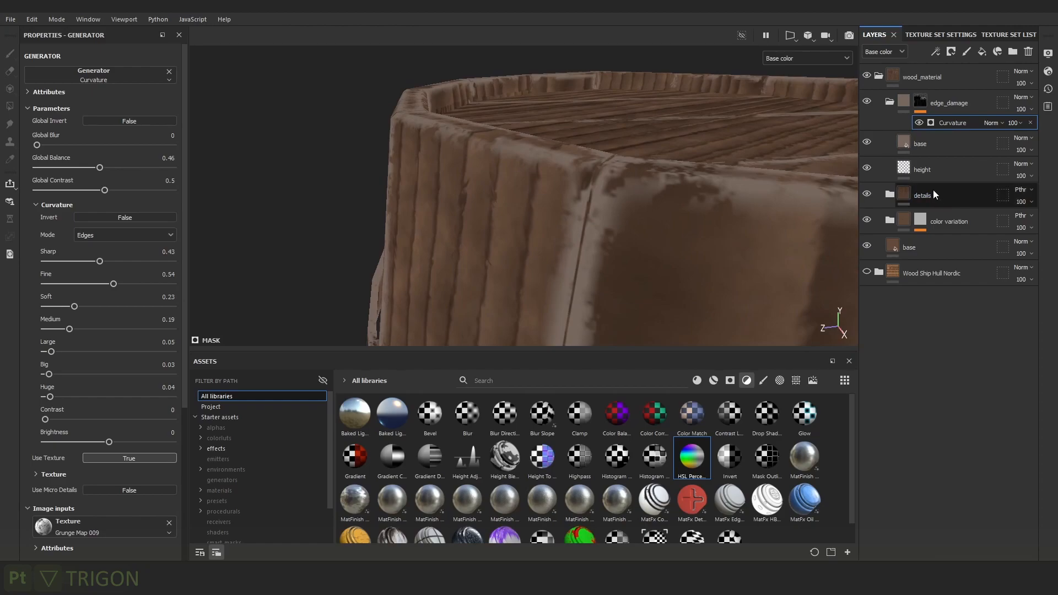
Duplicate the color variation folder and place the copy inside edge_damage above its base layer.
{"action": "left_click", "coordinate": [925, 226]}
{"action": "right_click", "coordinate": [959, 223]}
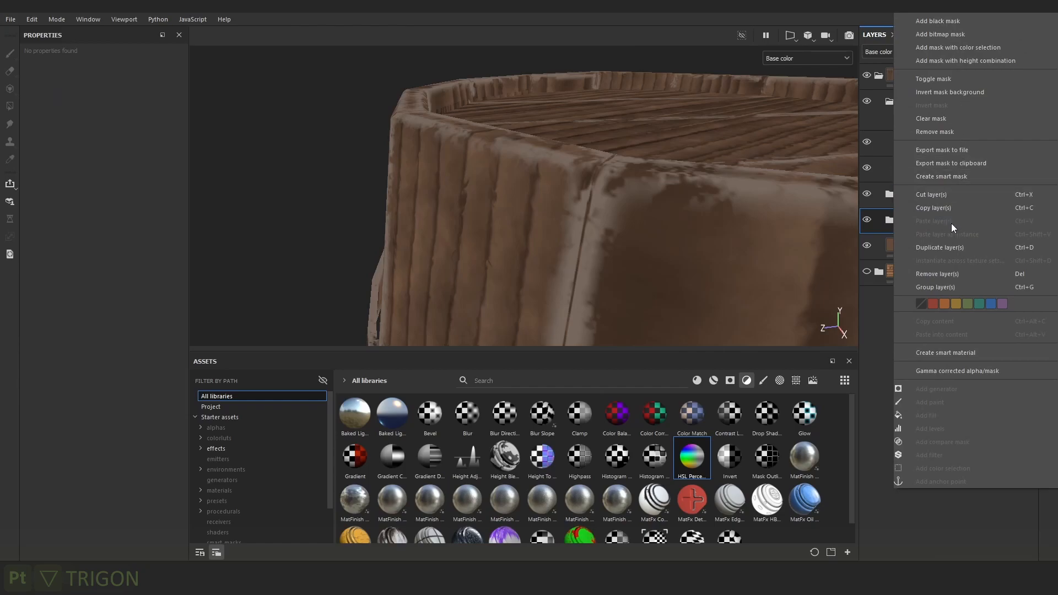
{"action": "left_click", "coordinate": [954, 244]}
{"action": "left_click_drag", "start_coordinate": [950, 220], "coordinate": [957, 127]}
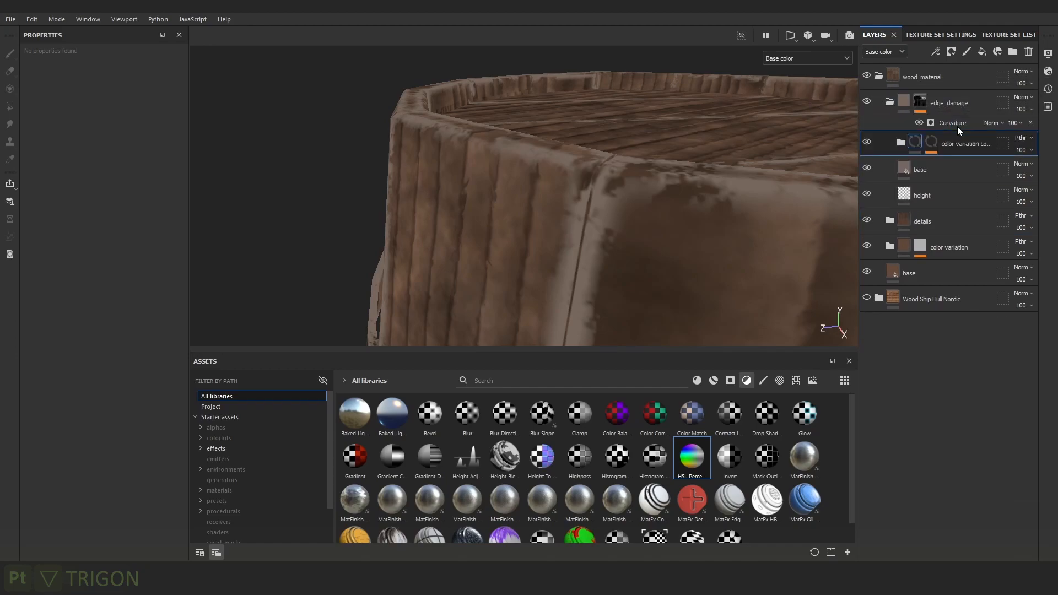
Set the edge_damage folder's base color blend mode to Passthrough and check the barrel's rim.
{"action": "right_click_drag", "start_coordinate": [687, 168], "coordinate": [428, 12], "text": "alt"}
{"action": "left_click_drag", "start_coordinate": [633, 220], "coordinate": [603, 160], "text": "alt"}
{"action": "right_click_drag", "start_coordinate": [604, 160], "coordinate": [887, 232], "text": "alt"}
{"action": "left_click", "coordinate": [969, 103]}
{"action": "left_click", "coordinate": [1019, 99]}
{"action": "left_click", "coordinate": [1006, 117]}
{"action": "middle_click_drag", "start_coordinate": [650, 107], "coordinate": [611, 205], "text": "alt"}
{"action": "right_click_drag", "start_coordinate": [611, 205], "coordinate": [692, 208], "text": "alt"}
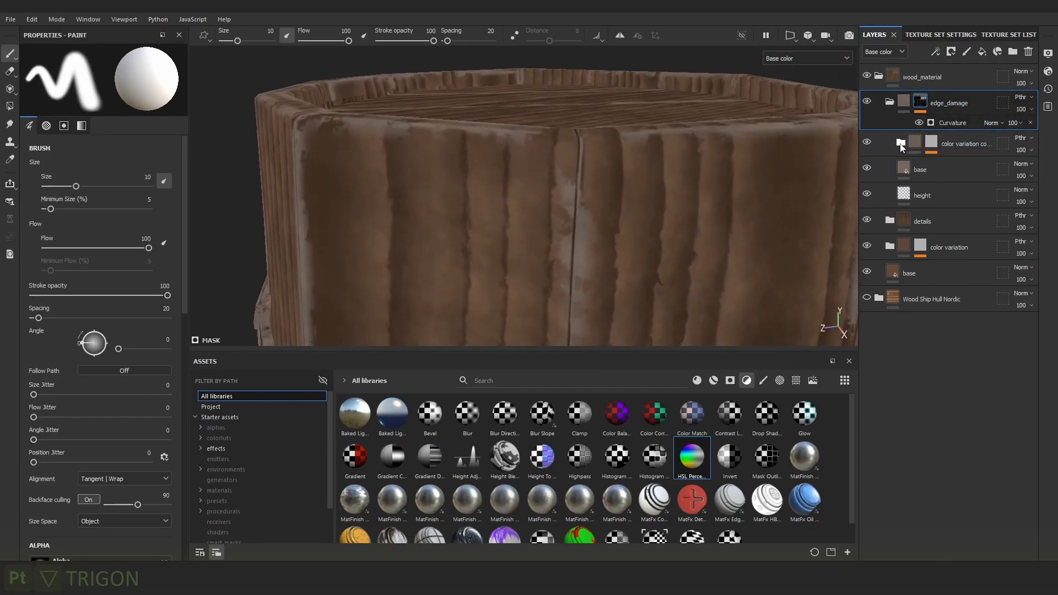
Expand the copied color variation folder, hide its lighten layer and show the darken layer's mask.
{"action": "left_click", "coordinate": [969, 145]}
{"action": "left_click", "coordinate": [900, 142]}
{"action": "left_click", "coordinate": [867, 168]}
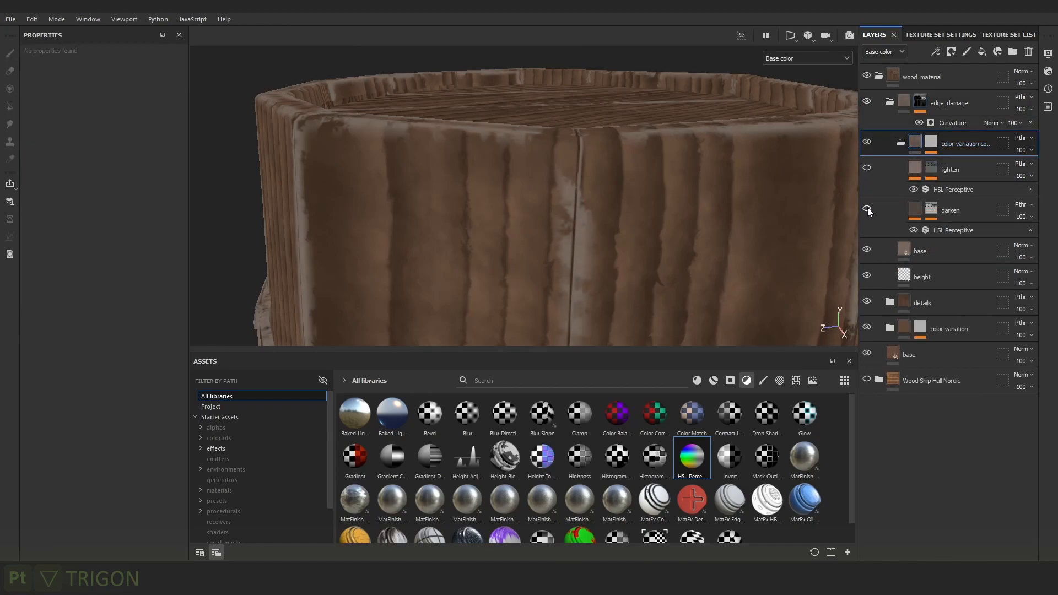
{"action": "left_click", "coordinate": [931, 209]}
{"action": "left_click", "coordinate": [932, 209]}
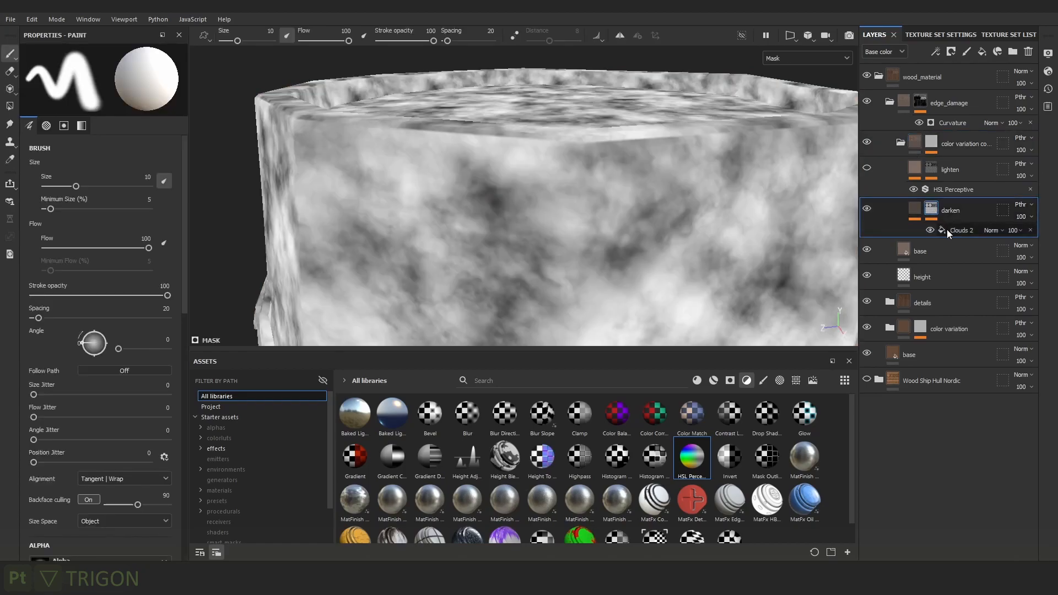
Set the scale of the darken mask's Clouds 2 fill to 37.06 and check the edges in base color.
{"action": "left_click", "coordinate": [957, 232]}
{"action": "scroll", "coordinate": [576, 189], "scroll_direction": "down", "scroll_amount": 3}
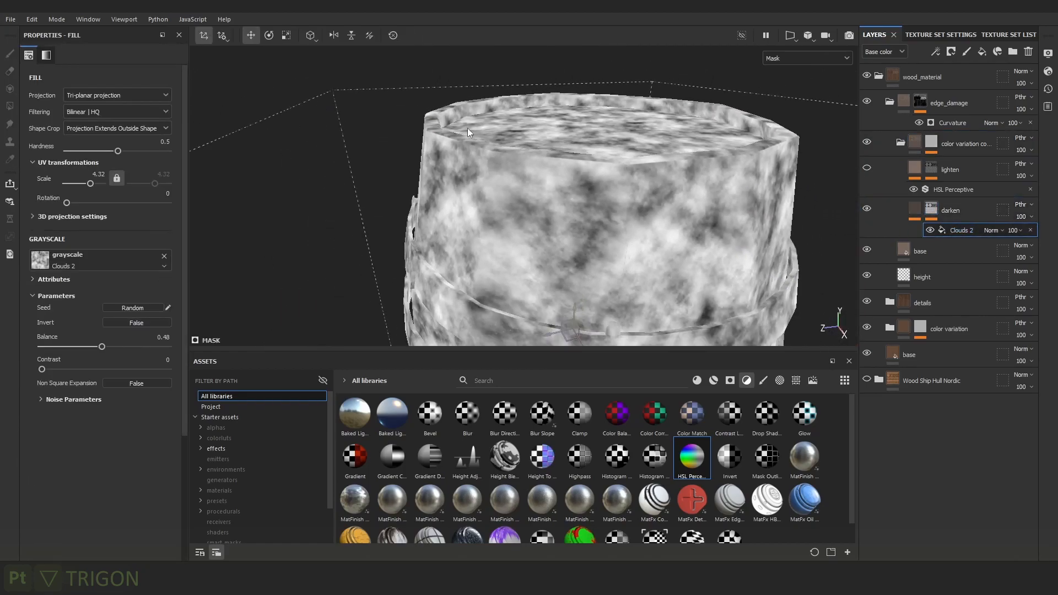
{"action": "left_click_drag", "start_coordinate": [92, 188], "coordinate": [97, 186]}
{"action": "scroll", "coordinate": [594, 114], "scroll_direction": "up", "scroll_amount": 5}
{"action": "key", "text": "c"}
{"action": "left_click_drag", "start_coordinate": [675, 194], "coordinate": [678, 57], "text": "alt"}
{"action": "middle_click_drag", "start_coordinate": [677, 57], "coordinate": [699, 248], "text": "alt"}
{"action": "left_click_drag", "start_coordinate": [699, 248], "coordinate": [484, 145], "text": "alt"}
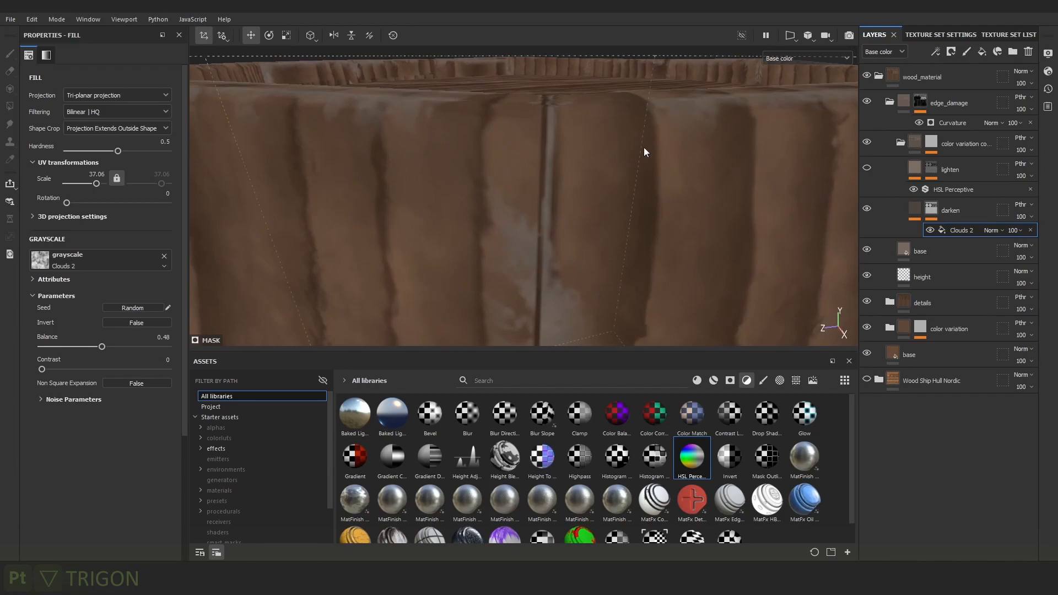
Set the Clouds 2 contrast to 0.71 and balance to 0.34, and lower the darken layer's opacity to 36.
{"action": "left_click_drag", "start_coordinate": [91, 369], "coordinate": [131, 369]}
{"action": "middle_click_drag", "start_coordinate": [546, 163], "coordinate": [527, 154], "text": "alt"}
{"action": "left_click_drag", "start_coordinate": [101, 347], "coordinate": [78, 347]}
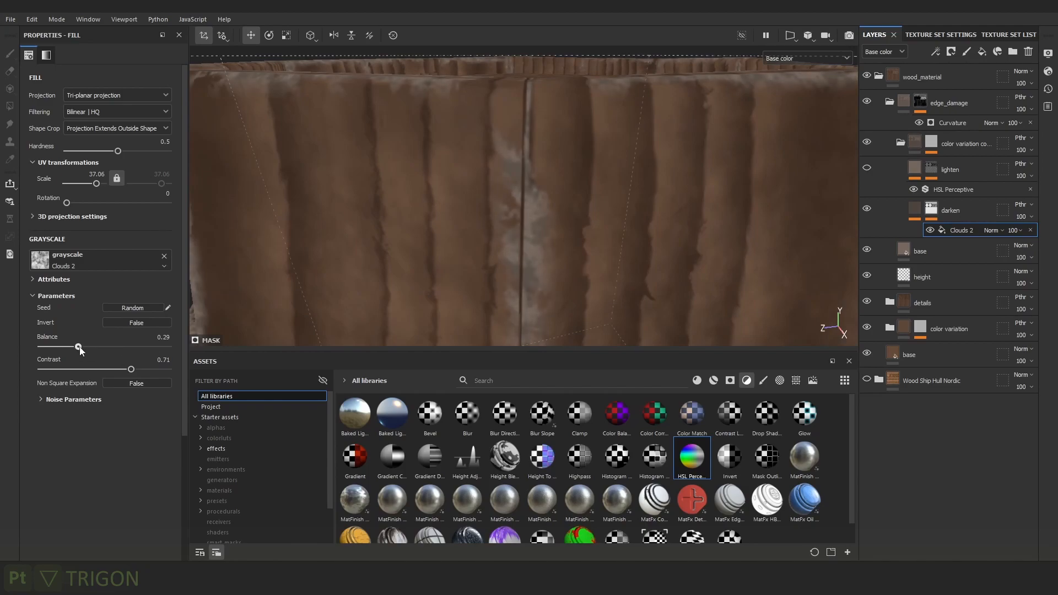
{"action": "right_click_drag", "start_coordinate": [639, 237], "coordinate": [705, 324], "text": "alt"}
{"action": "left_click_drag", "start_coordinate": [526, 244], "coordinate": [527, 232], "text": "alt"}
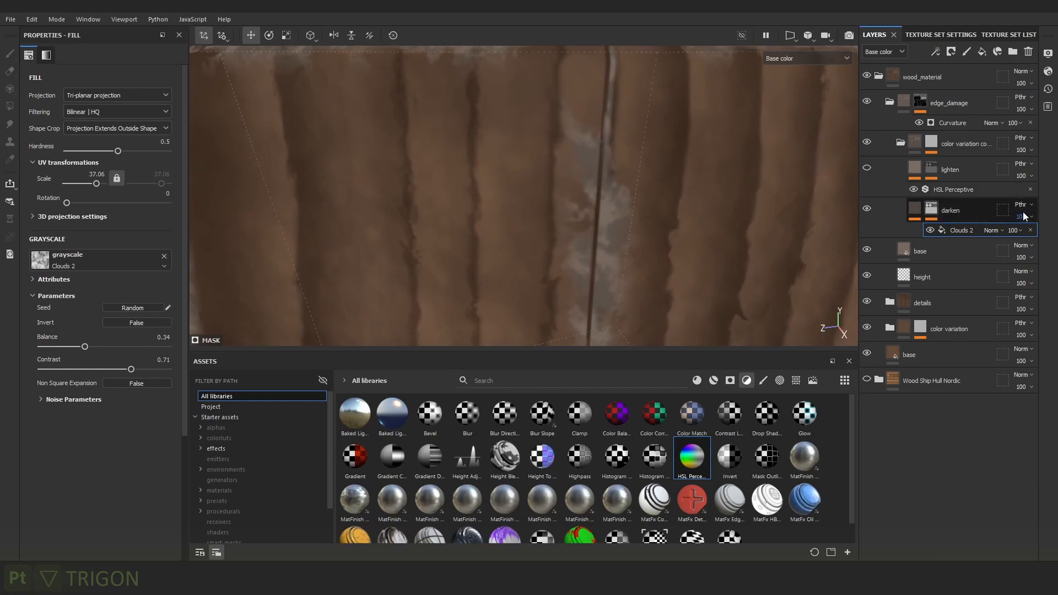
{"action": "mouse_move", "coordinate": [1023, 217]}
{"action": "left_mouse_down"}
{"action": "mouse_move", "coordinate": [973, 236]}
{"action": "mouse_move", "coordinate": [1022, 237]}
{"action": "left_mouse_up"}
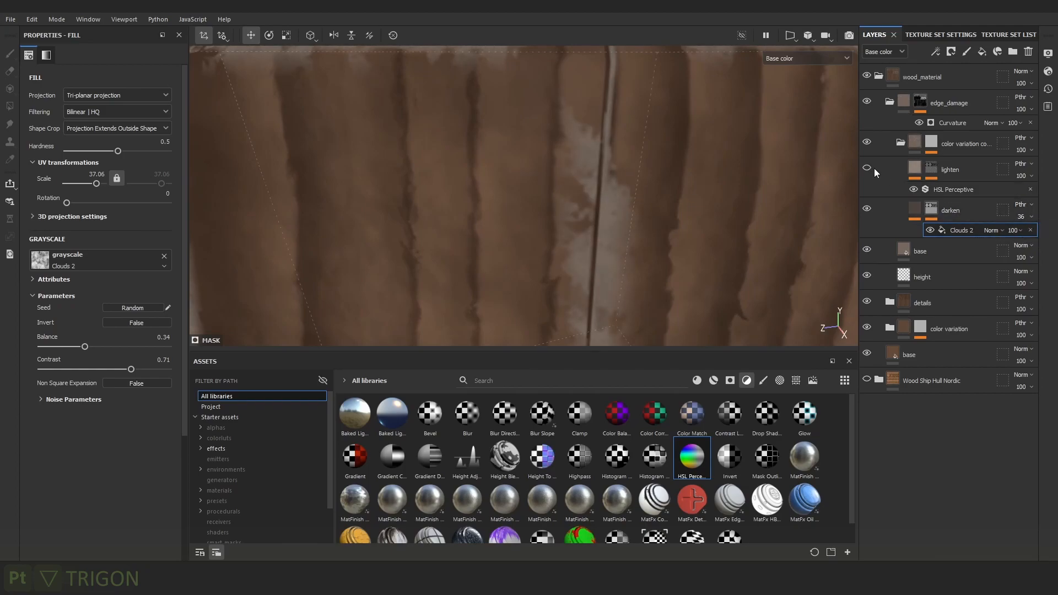
Show the lighten layer again and set its mask's Clouds 3 fill to scale 61.83, balance 0.4 and contrast 0.39.
{"action": "left_click", "coordinate": [931, 169]}
{"action": "left_click", "coordinate": [957, 191]}
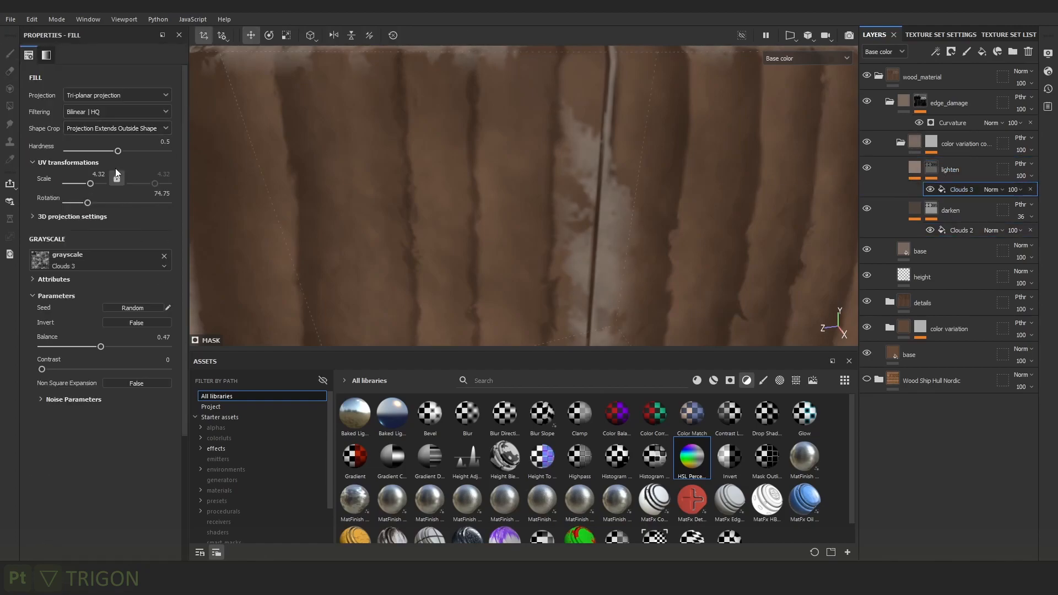
{"action": "left_click_drag", "start_coordinate": [110, 346], "coordinate": [121, 346]}
{"action": "left_click", "coordinate": [961, 189]}
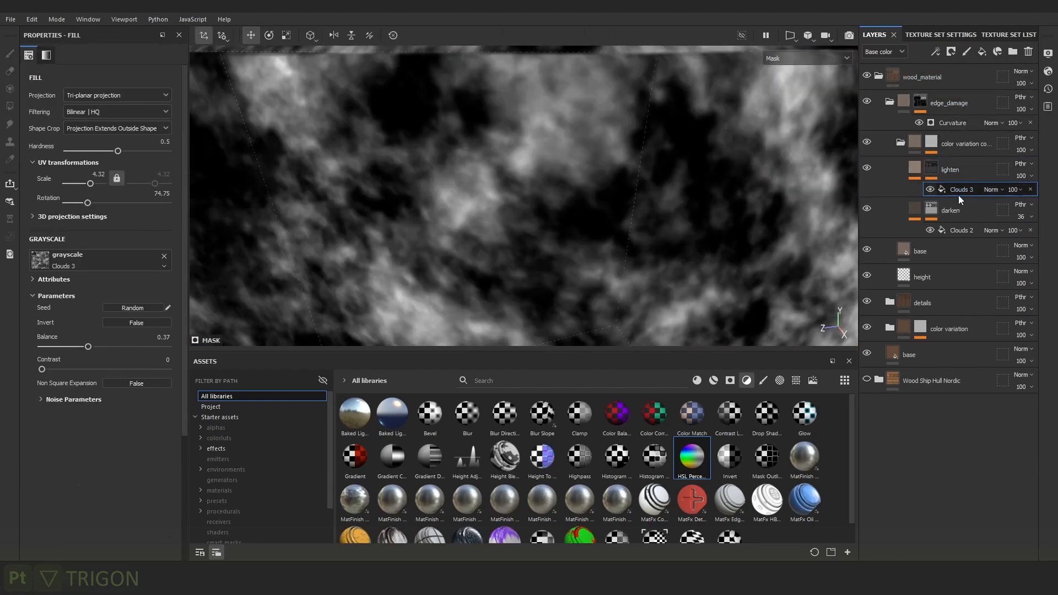
{"action": "left_click_drag", "start_coordinate": [91, 179], "coordinate": [100, 183]}
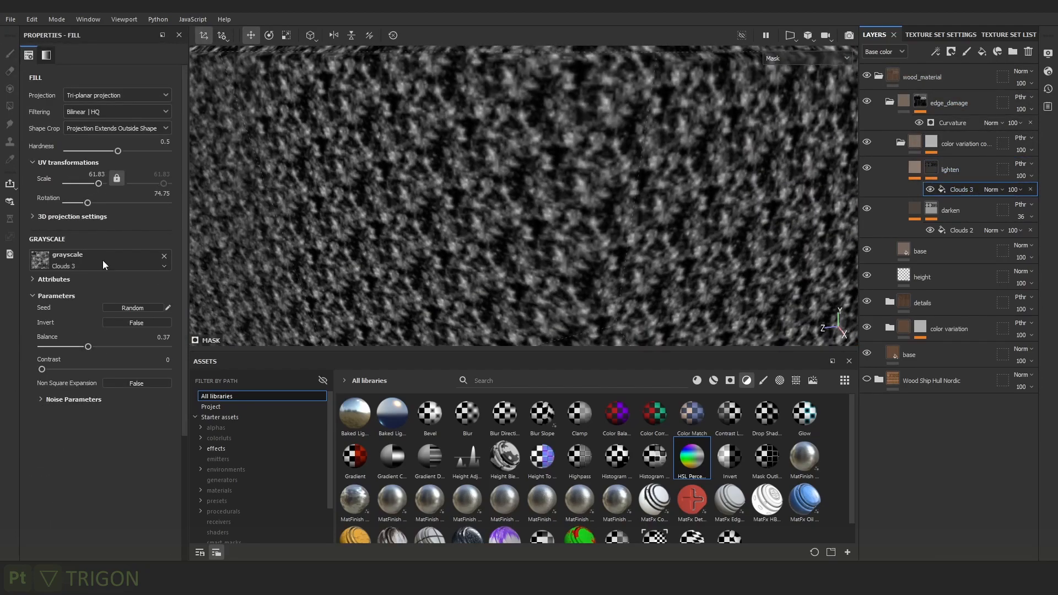
{"action": "left_click_drag", "start_coordinate": [72, 342], "coordinate": [95, 340]}
{"action": "left_click_drag", "start_coordinate": [41, 369], "coordinate": [91, 361]}
{"action": "key", "text": "c"}
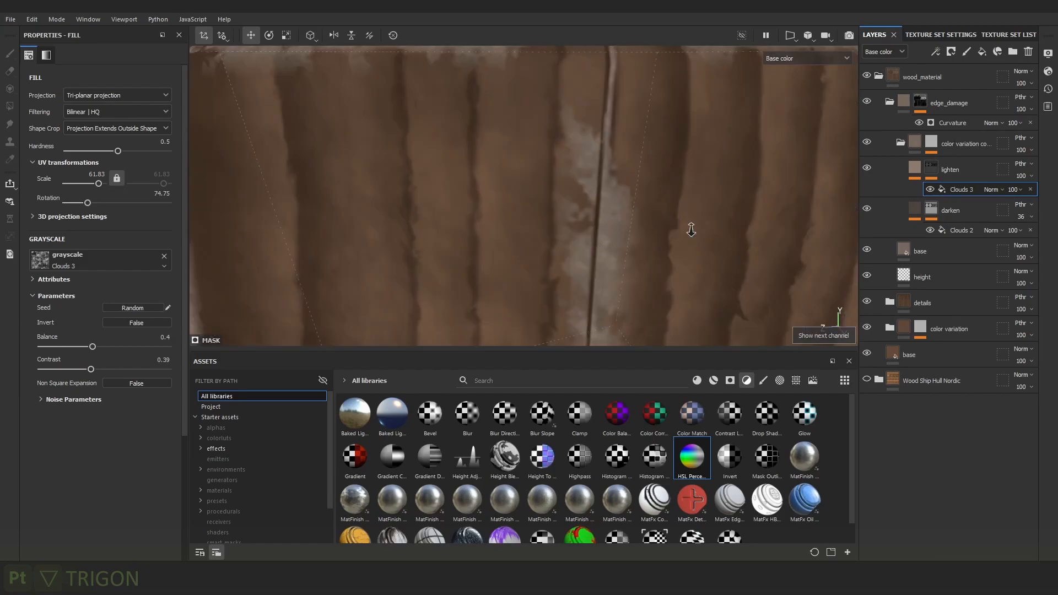
Compare the edges with and without the lighten layer and adjust its HSL Perceptive saturation and lightness for a more orange tone.
{"action": "scroll", "coordinate": [693, 233], "scroll_direction": "down", "scroll_amount": 2}
{"action": "middle_click_drag", "start_coordinate": [741, 231], "coordinate": [702, 215], "text": "alt"}
{"action": "scroll", "coordinate": [702, 215], "scroll_direction": "up", "scroll_amount": 2}
{"action": "left_click", "coordinate": [866, 168]}
{"action": "left_click", "coordinate": [867, 169]}
{"action": "left_click", "coordinate": [910, 171]}
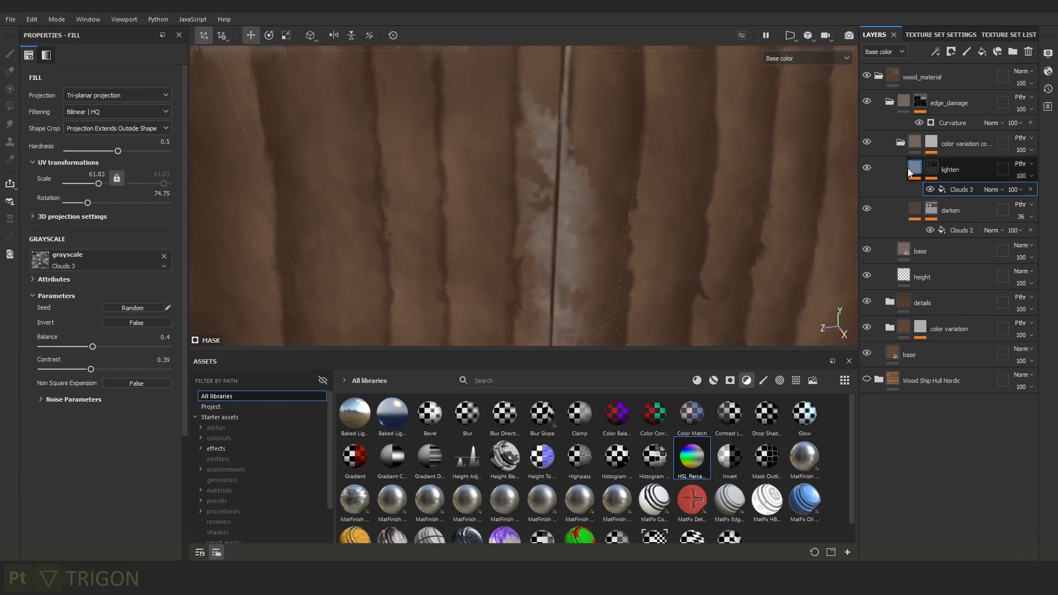
{"action": "left_click", "coordinate": [956, 190]}
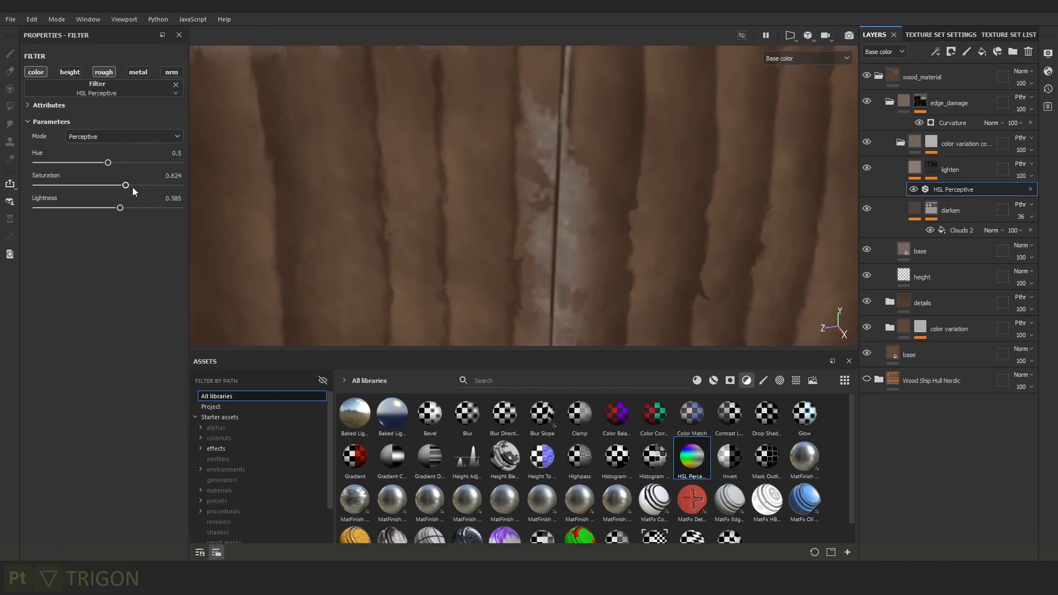
{"action": "left_click_drag", "start_coordinate": [162, 186], "coordinate": [104, 211]}
Set the lighten mask's Clouds 3 balance to 0.55 and contrast to 0.2, and lower the layer's opacity to 52.
{"action": "left_click", "coordinate": [931, 168]}
{"action": "left_click", "coordinate": [957, 190]}
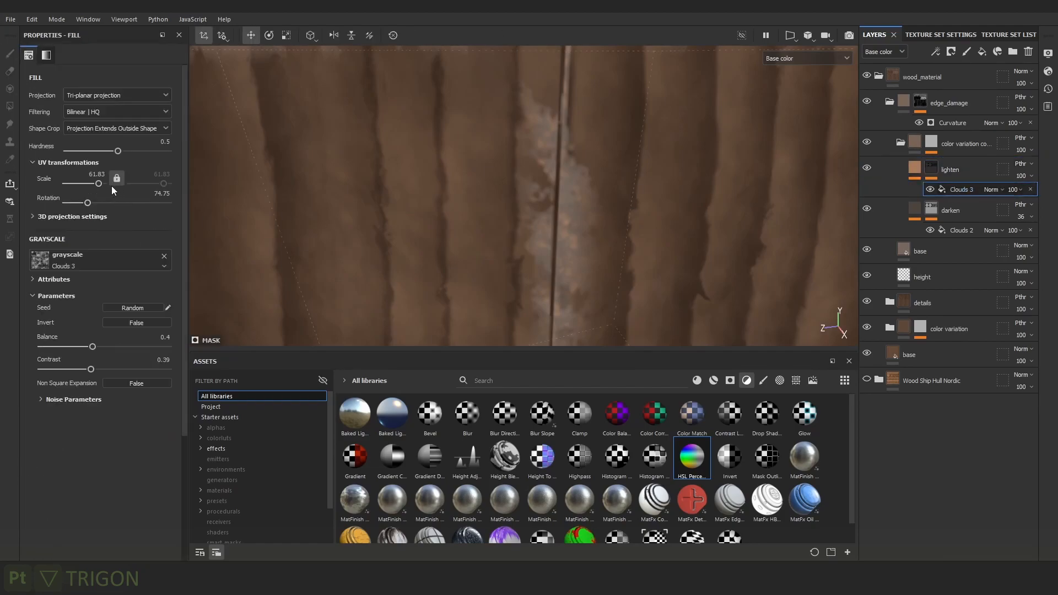
{"action": "left_click_drag", "start_coordinate": [87, 347], "coordinate": [72, 372]}
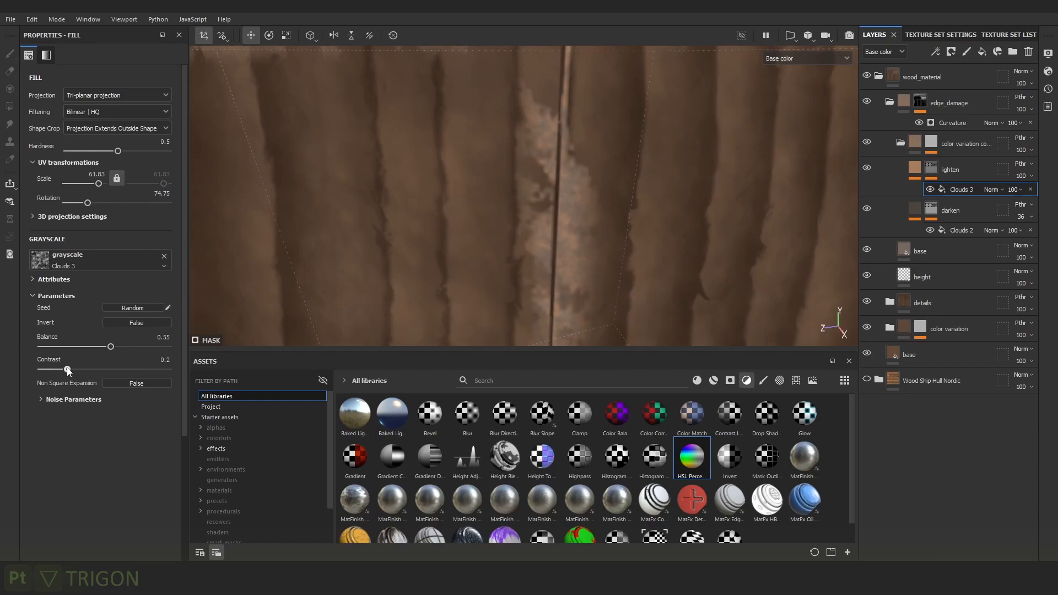
{"action": "left_click", "coordinate": [961, 171]}
{"action": "left_click", "coordinate": [1023, 178]}
{"action": "mouse_move", "coordinate": [1039, 195]}
{"action": "left_mouse_down"}
{"action": "mouse_move", "coordinate": [1015, 195]}
{"action": "mouse_move", "coordinate": [1031, 195]}
{"action": "left_mouse_up"}
{"action": "scroll", "coordinate": [606, 118], "scroll_direction": "down", "scroll_amount": 3}
{"action": "left_click_drag", "start_coordinate": [600, 118], "coordinate": [573, 146], "text": "alt"}
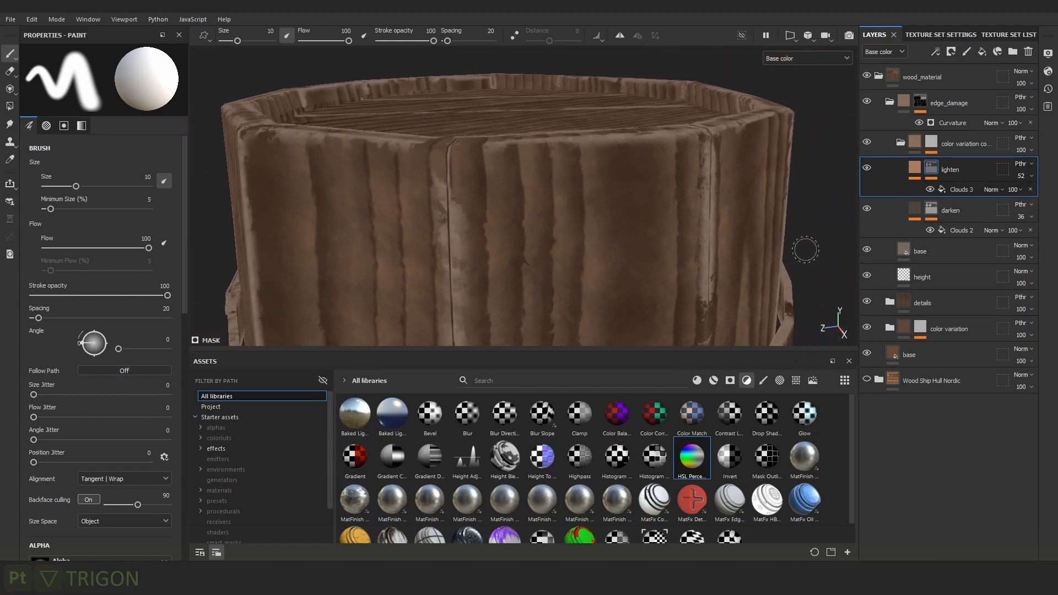
Compare the barrel with and without edge_damage and examine the whole model in the material view.
{"action": "left_click", "coordinate": [867, 100]}
{"action": "left_click", "coordinate": [867, 101]}
{"action": "key", "text": "m"}
{"action": "right_click_drag", "start_coordinate": [771, 186], "coordinate": [408, 7], "text": "alt"}
{"action": "middle_click_drag", "start_coordinate": [662, 143], "coordinate": [591, 93], "text": "alt"}
{"action": "right_click_drag", "start_coordinate": [590, 94], "coordinate": [537, 51], "text": "alt"}
{"action": "left_click_drag", "start_coordinate": [708, 150], "coordinate": [639, 127], "text": "alt"}
{"action": "middle_click_drag", "start_coordinate": [639, 127], "coordinate": [568, 111], "text": "alt"}
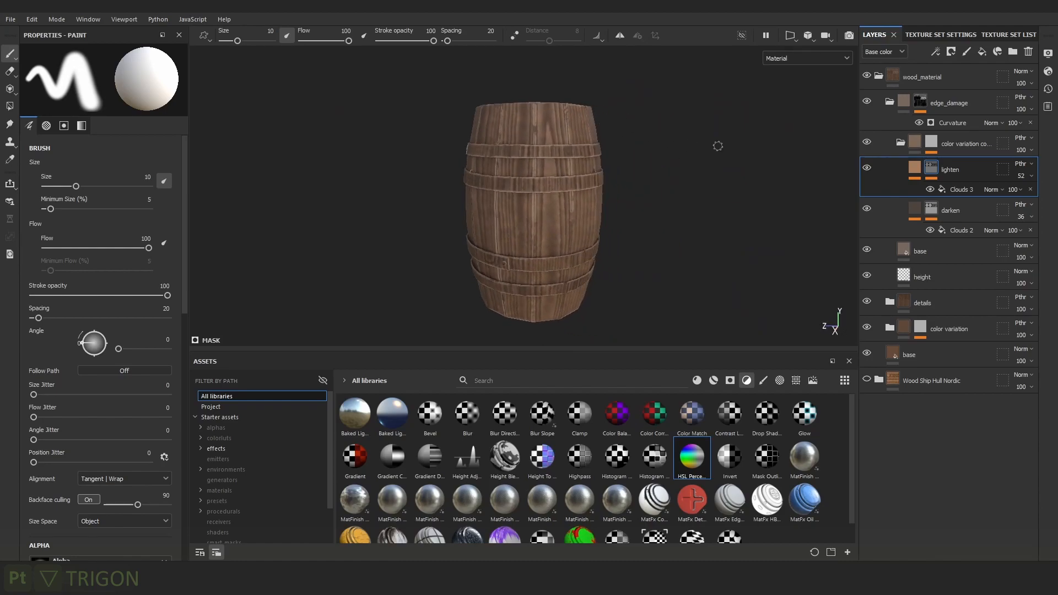
{"action": "left_click_drag", "start_coordinate": [702, 160], "coordinate": [628, 168], "text": "alt"}
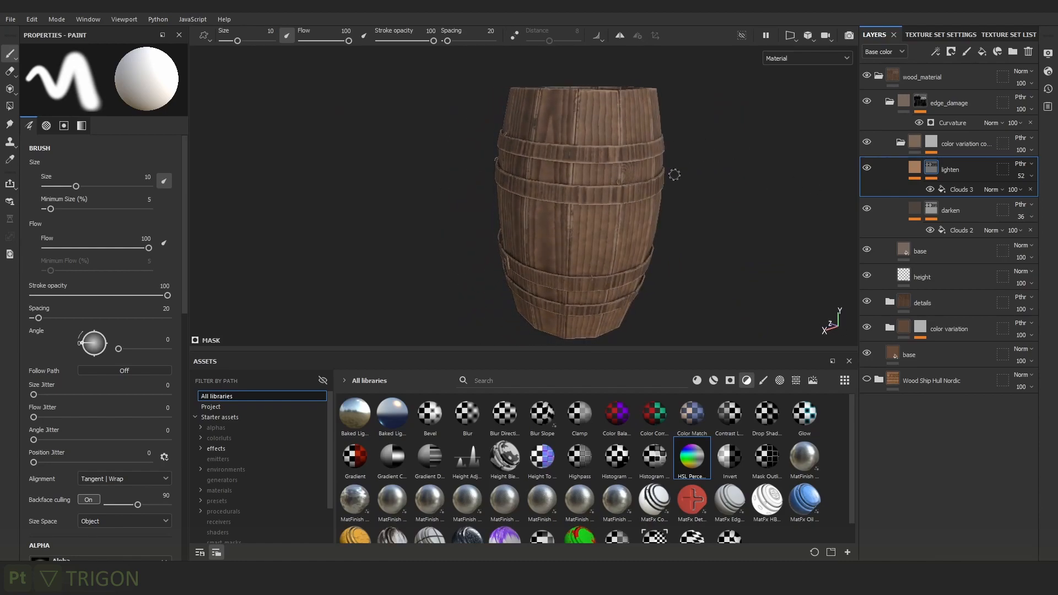
{"action": "middle_click_drag", "start_coordinate": [747, 198], "coordinate": [702, 177], "text": "alt"}
{"action": "right_click_drag", "start_coordinate": [702, 176], "coordinate": [751, 186], "text": "alt"}
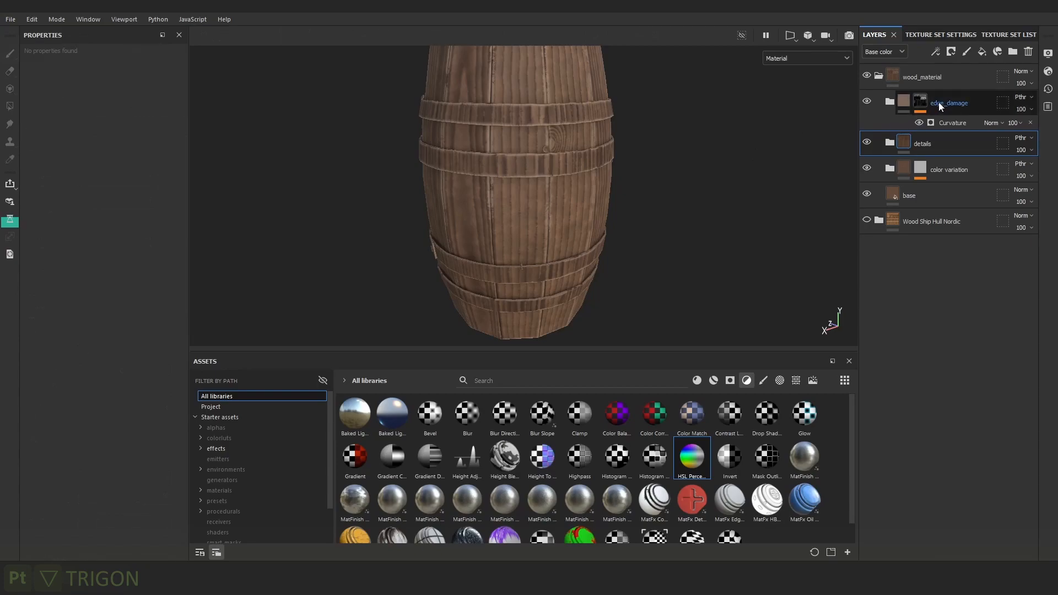
Group the edge_damage folder into a new parent folder and set its base color blend mode to Passthrough.
{"action": "left_click", "coordinate": [958, 102]}
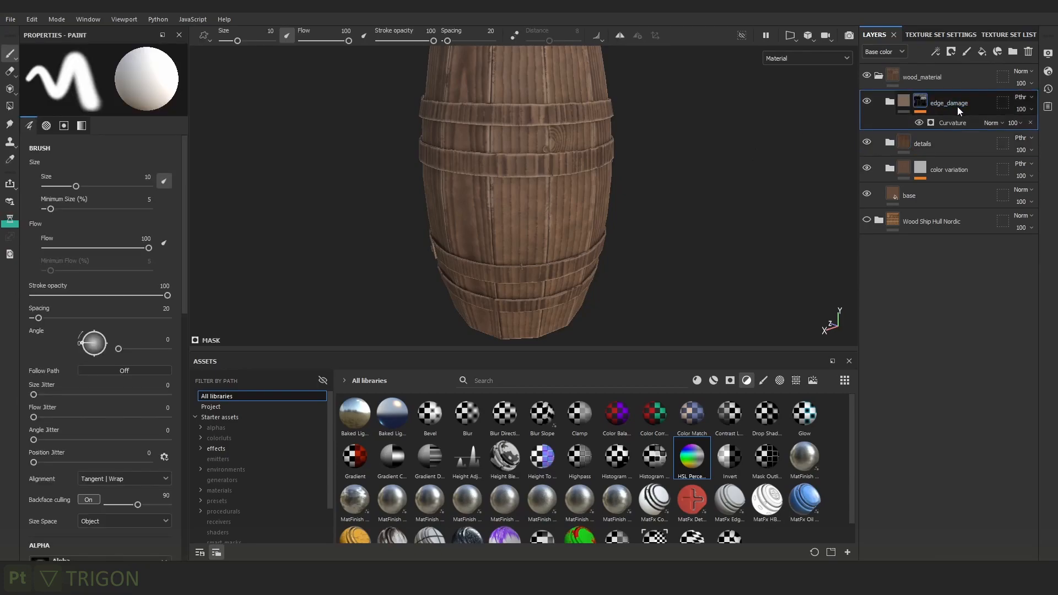
{"action": "key", "text": "ctrl+g"}
{"action": "right_click_drag", "start_coordinate": [529, 134], "coordinate": [612, 197], "text": "alt"}
{"action": "left_click", "coordinate": [1023, 97]}
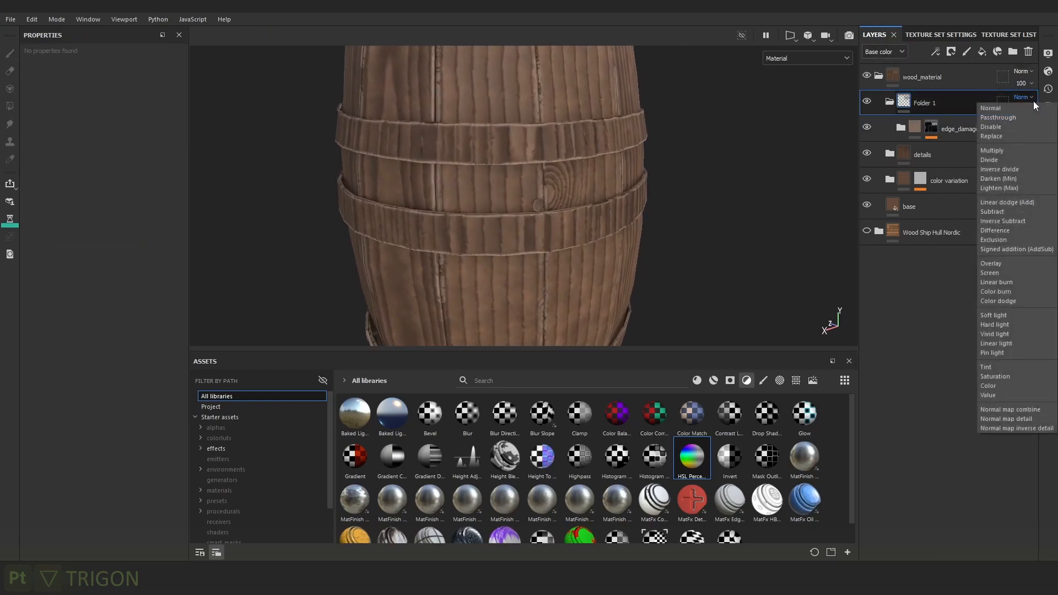
{"action": "left_click", "coordinate": [1005, 119]}
Set the new parent folder's blend mode to Passthrough for the height and roughness channels and view the barrel's roughness.
{"action": "left_click", "coordinate": [881, 51]}
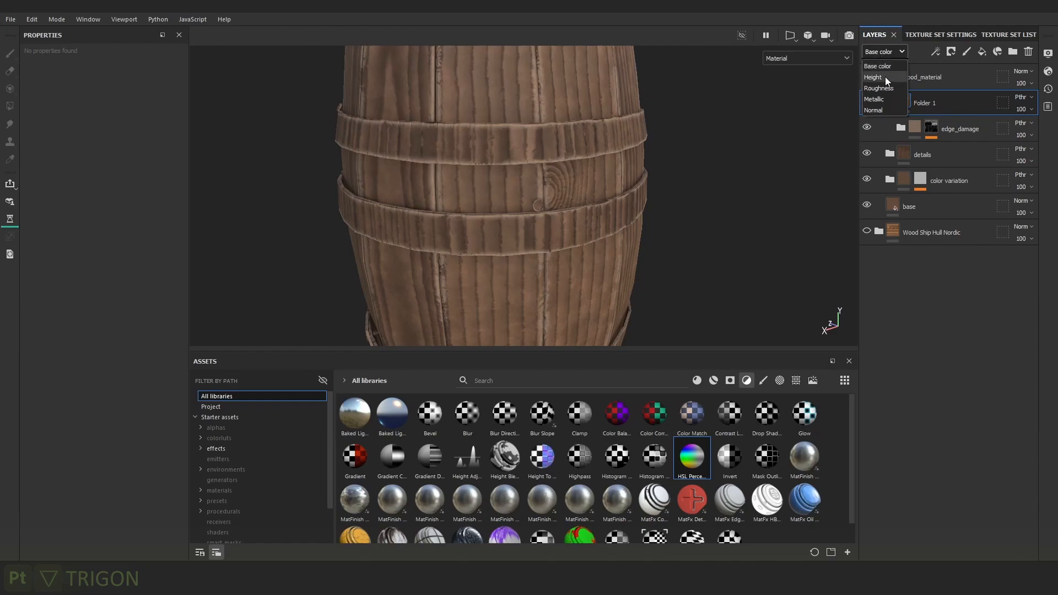
{"action": "left_click", "coordinate": [881, 80]}
{"action": "left_click", "coordinate": [1023, 97]}
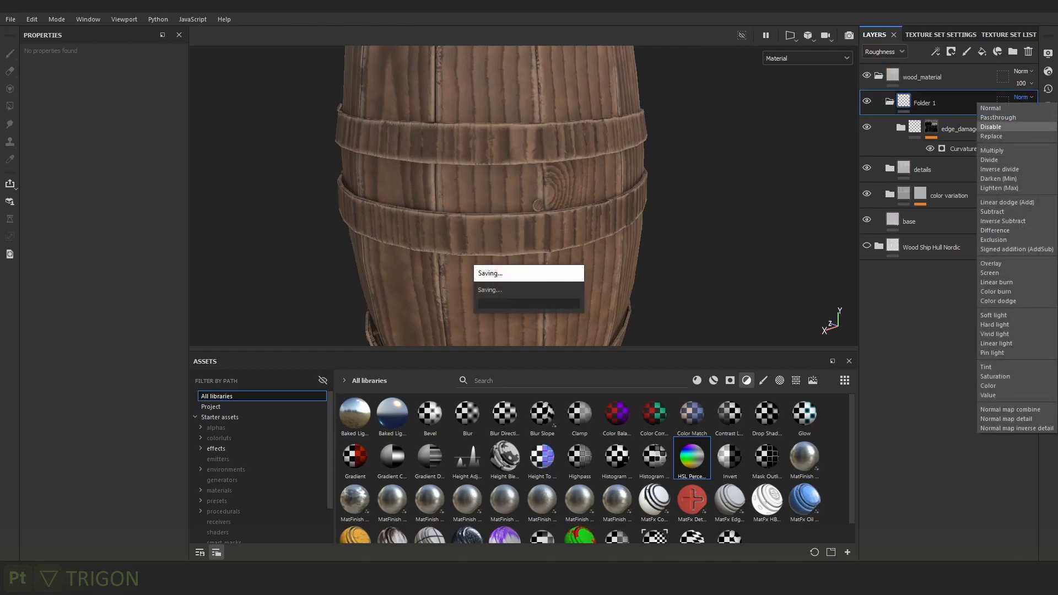
{"action": "left_click", "coordinate": [1023, 97]}
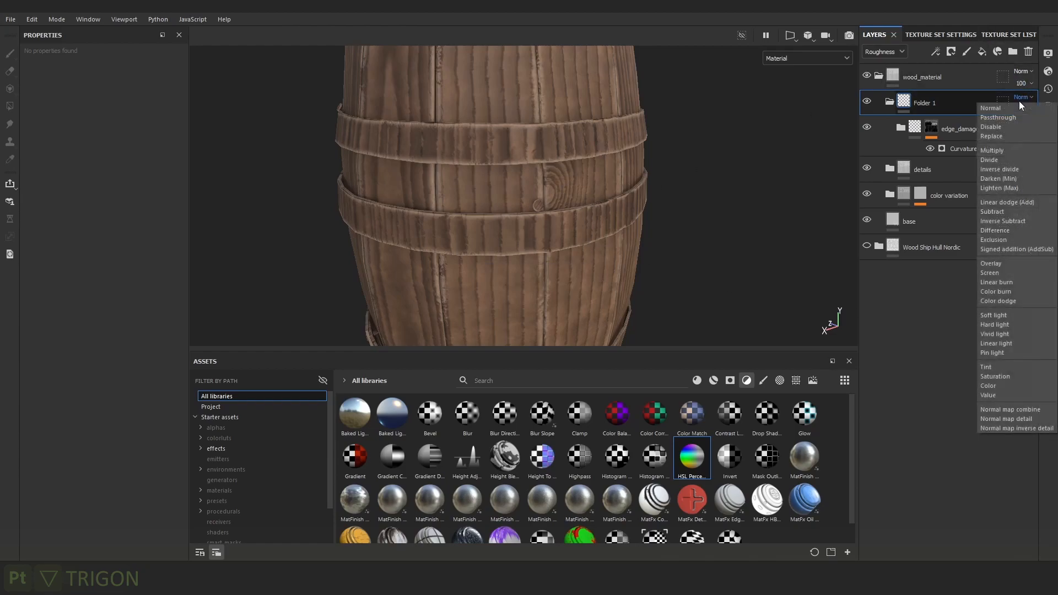
{"action": "left_click", "coordinate": [1007, 119]}
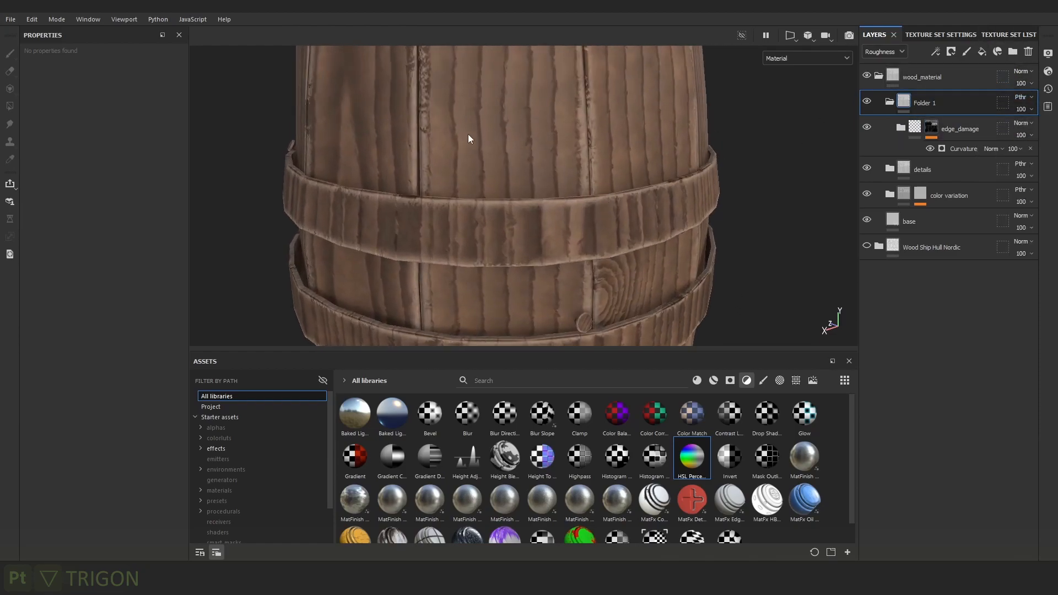
{"action": "key", "text": "b"}
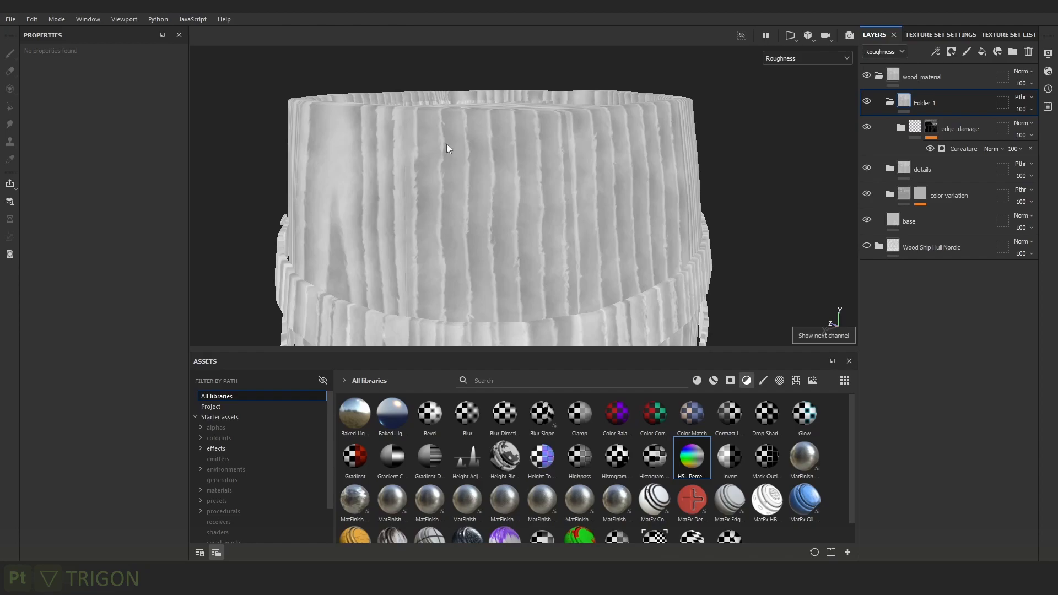
Enable the roughness channel on the base fill layer inside edge_damage and set its roughness to 0.9823.
{"action": "left_click", "coordinate": [954, 137]}
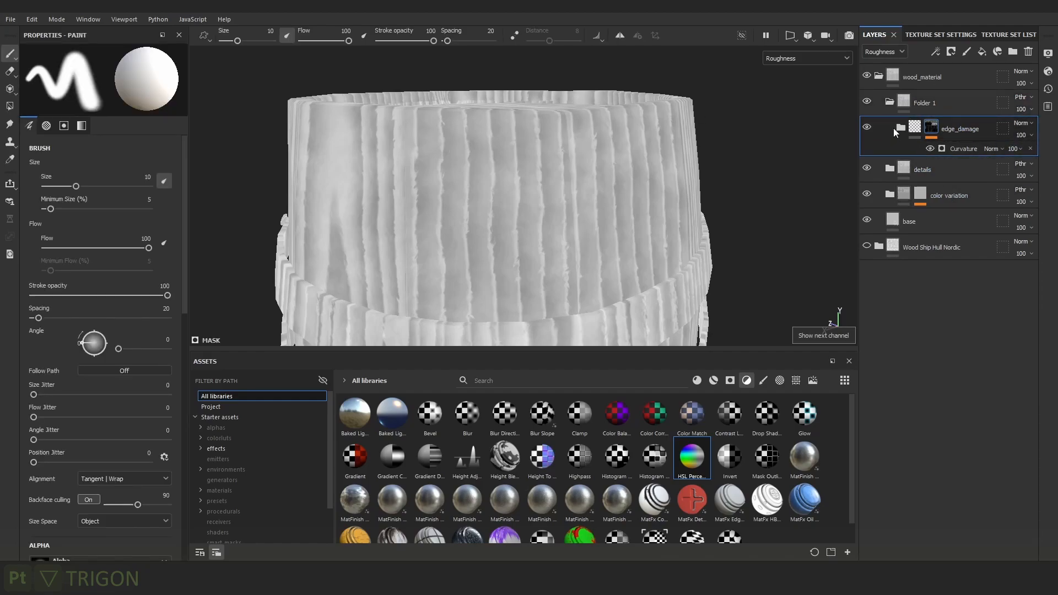
{"action": "left_click", "coordinate": [900, 127]}
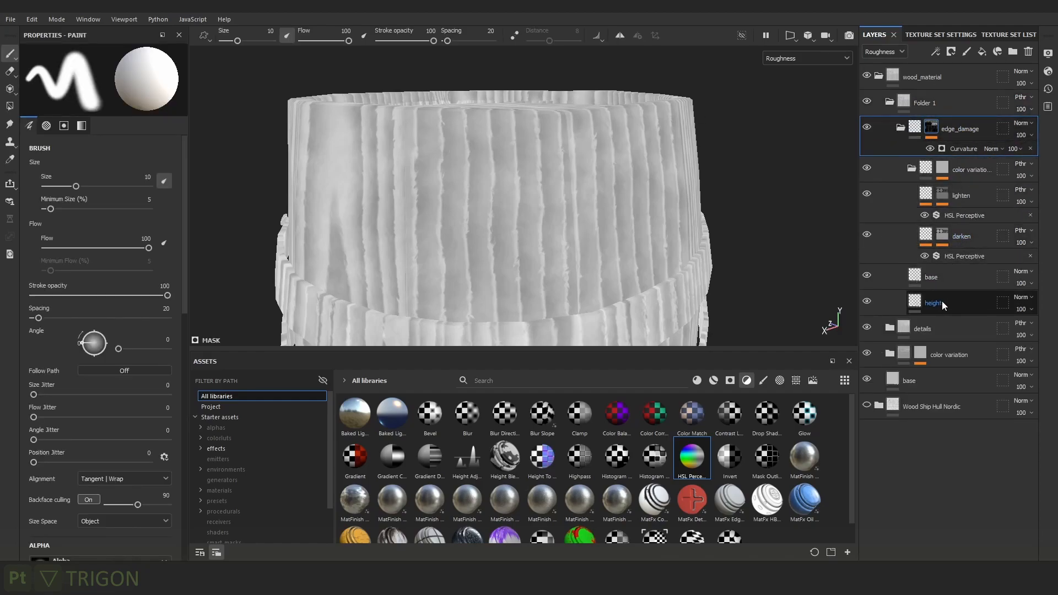
{"action": "left_click", "coordinate": [932, 279]}
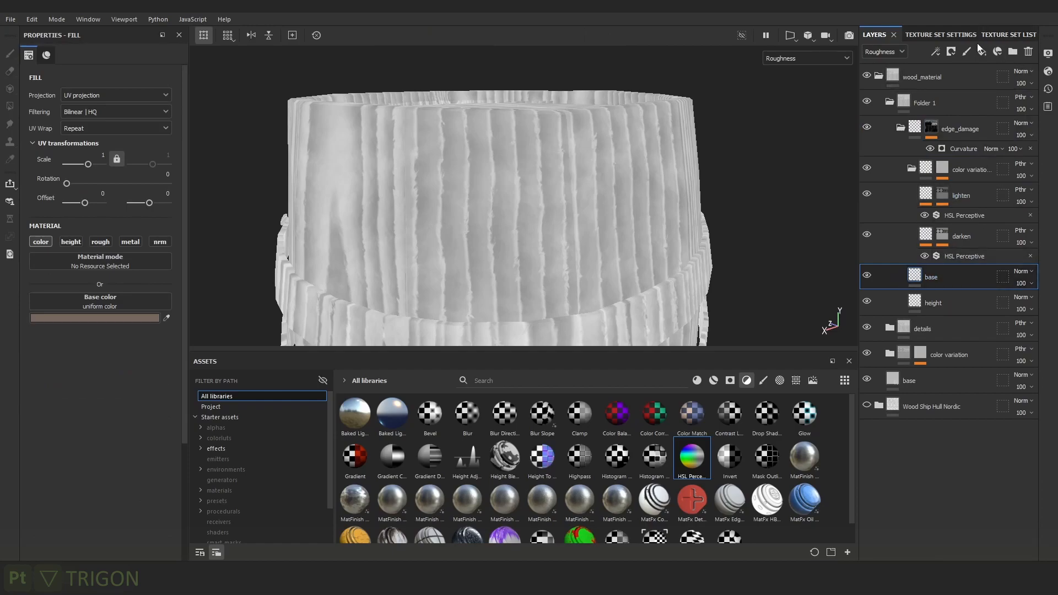
{"action": "left_click", "coordinate": [99, 242]}
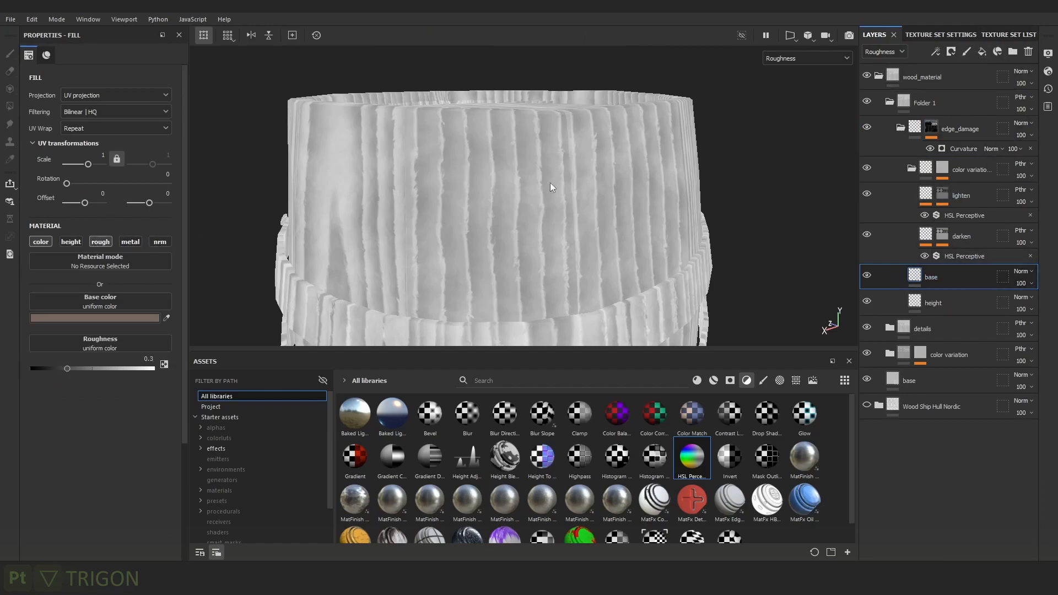
{"action": "left_click_drag", "start_coordinate": [118, 368], "coordinate": [147, 372]}
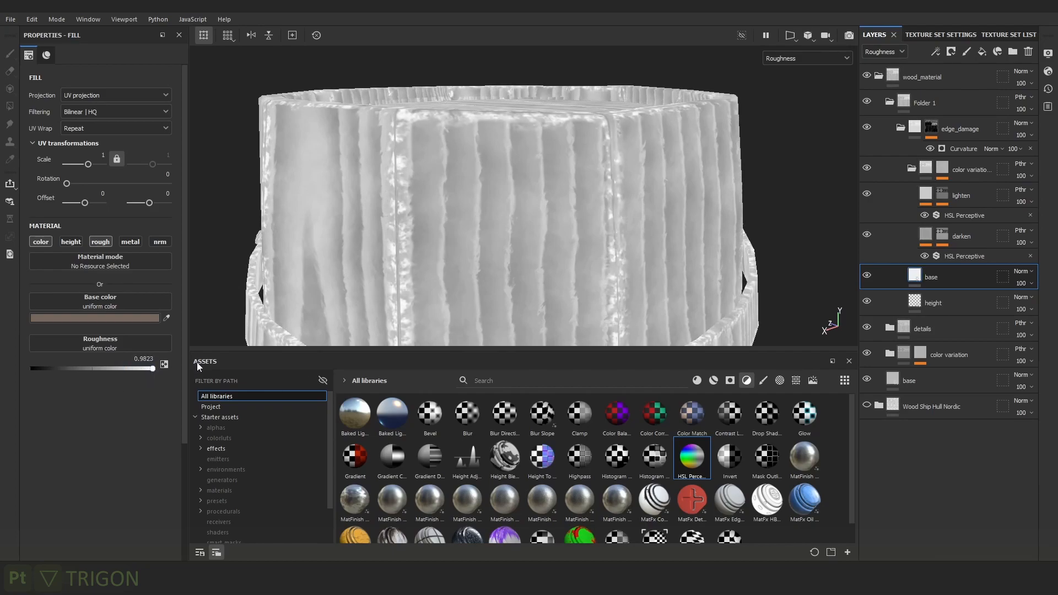
Review the HSL Perceptive filter settings of the darken and lighten layers inside edge_damage against the barrel's roughness.
{"action": "key", "text": "f"}
{"action": "left_click", "coordinate": [958, 237]}
{"action": "left_click", "coordinate": [950, 257]}
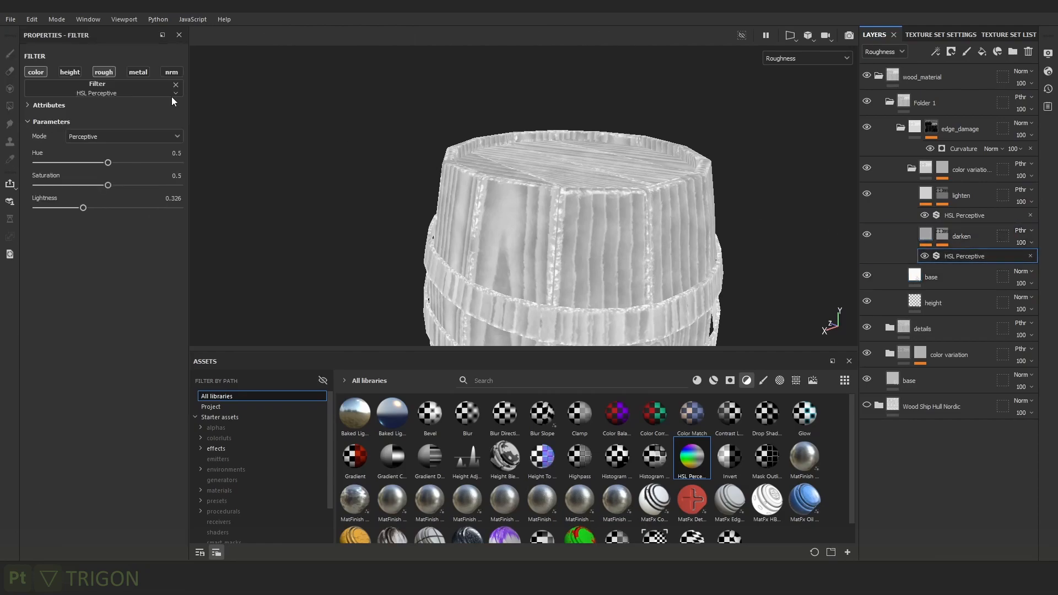
{"action": "scroll", "coordinate": [731, 275], "scroll_direction": "up", "scroll_amount": 2}
{"action": "scroll", "coordinate": [731, 275], "scroll_direction": "up", "scroll_amount": 2}
{"action": "left_click", "coordinate": [964, 215]}
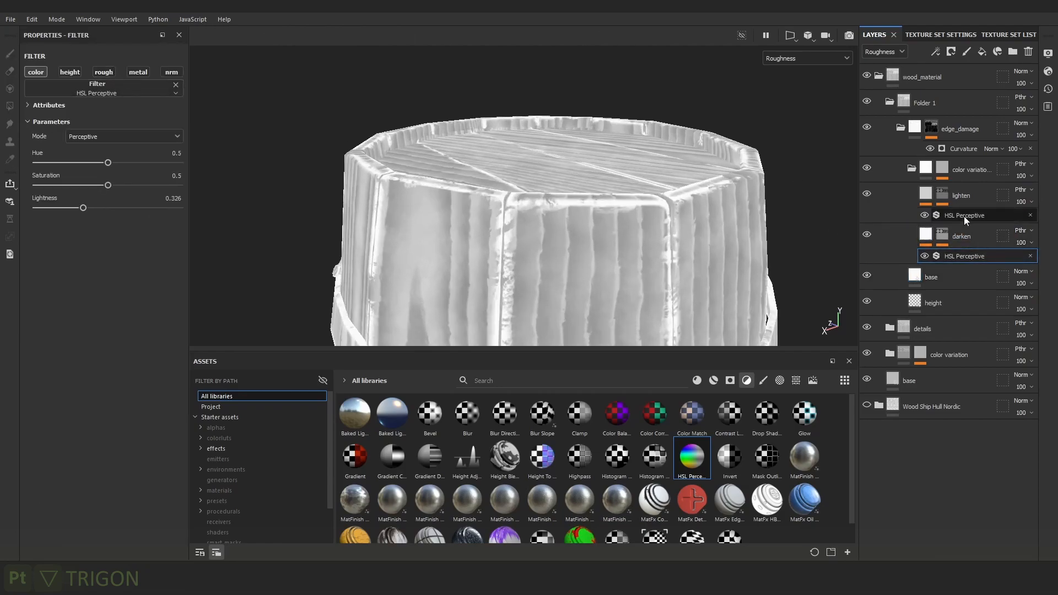
{"action": "scroll", "coordinate": [646, 251], "scroll_direction": "up", "scroll_amount": 3}
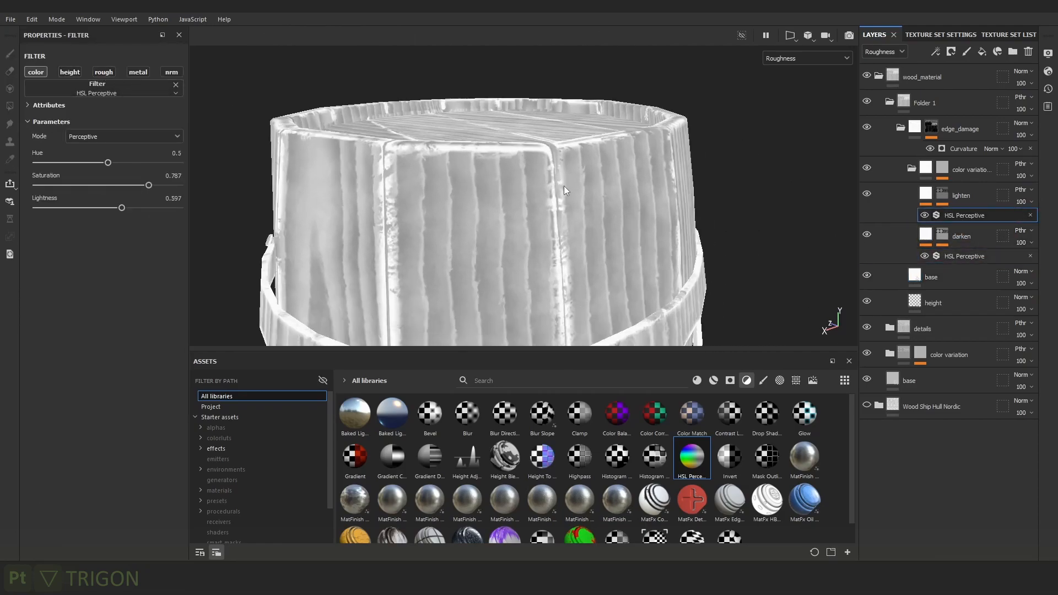
Add an HSL Perceptive filter layer above lighten in edge_damage's color variation folder and name it rougness.
{"action": "left_click", "coordinate": [961, 196]}
{"action": "scroll", "coordinate": [607, 137], "scroll_direction": "down", "scroll_amount": 3}
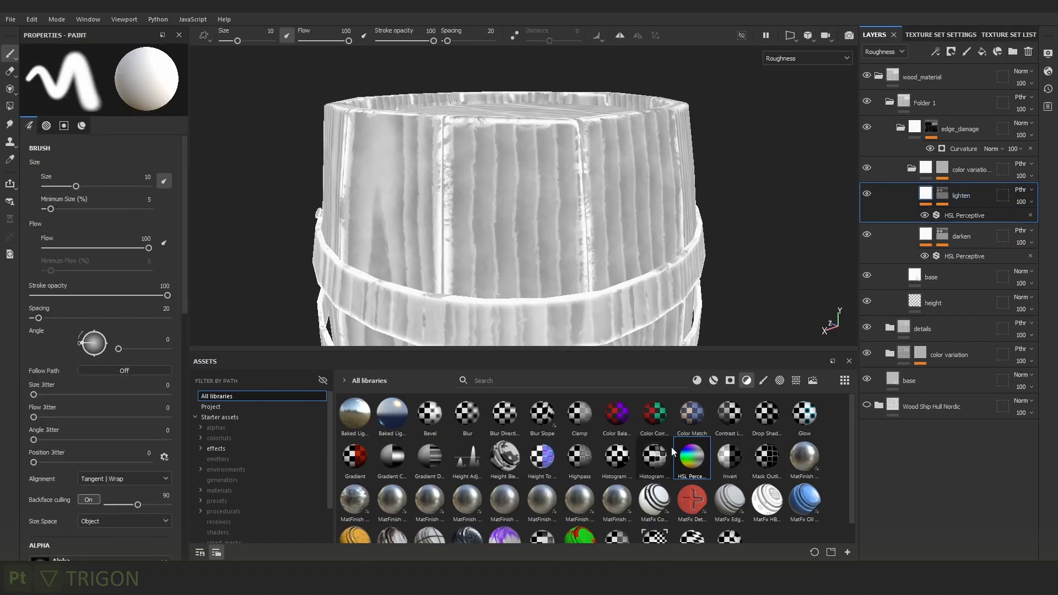
{"action": "left_click_drag", "start_coordinate": [692, 459], "coordinate": [969, 193]}
{"action": "double_click", "coordinate": [961, 196]}
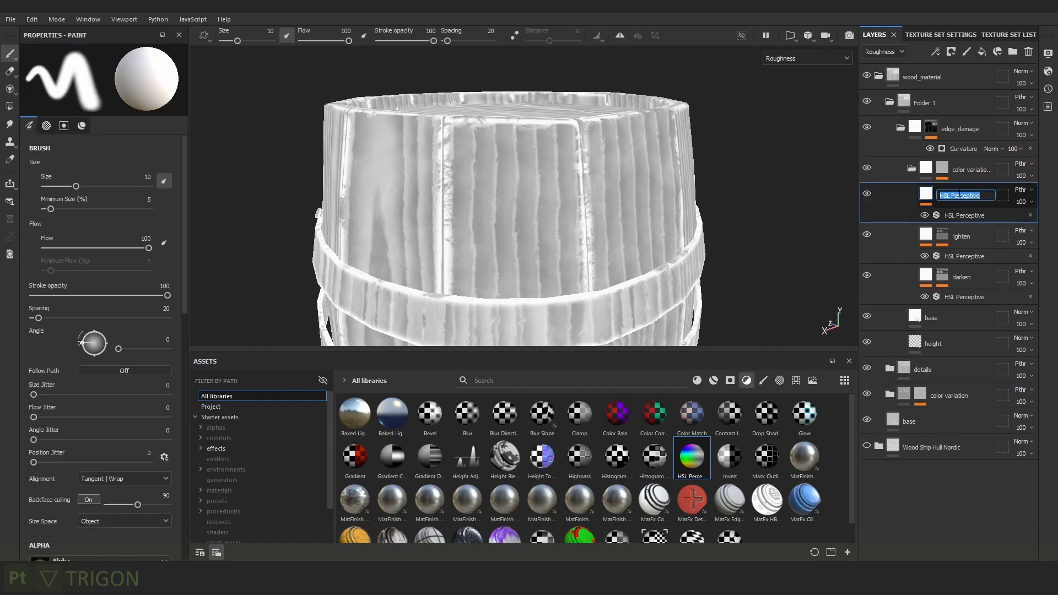
{"action": "type", "text": "rougness"}
{"action": "key", "text": "Return"}
Limit the rougness layer's HSL Perceptive filter to the roughness channel and set its lightness to 0.434.
{"action": "left_click", "coordinate": [964, 215]}
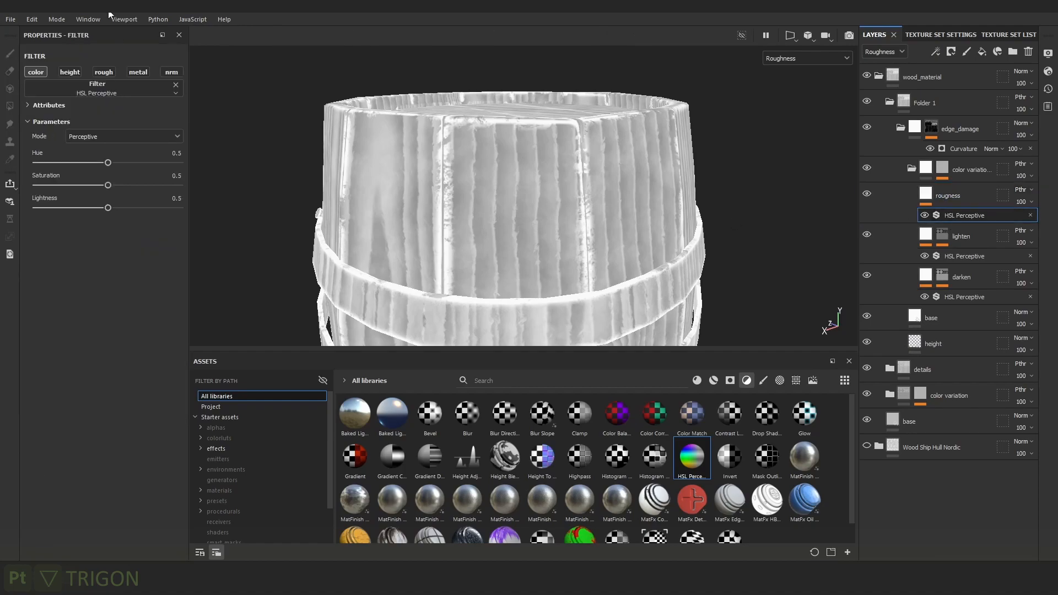
{"action": "left_click", "coordinate": [104, 72]}
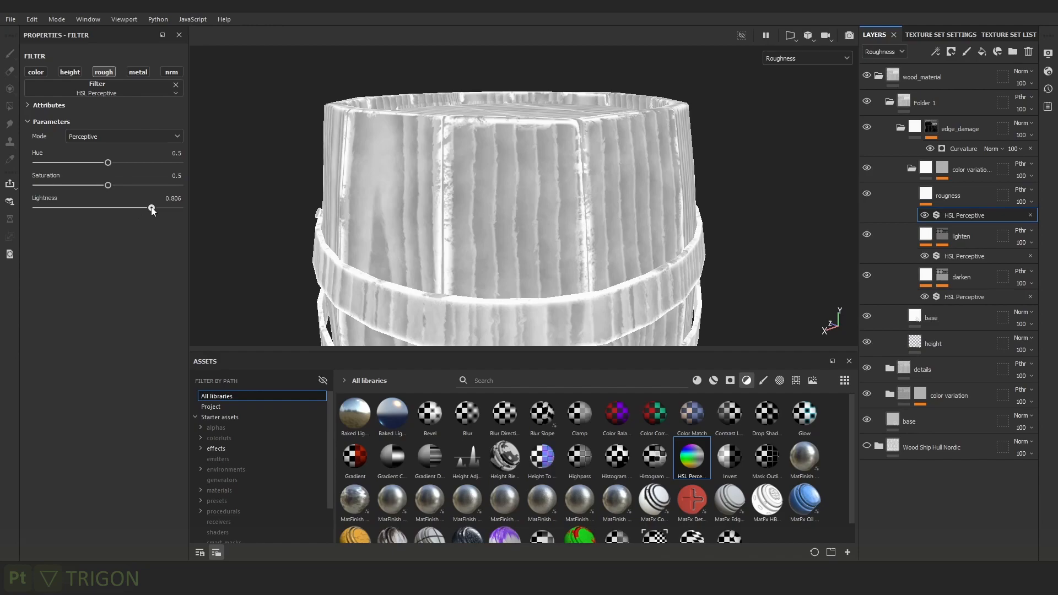
{"action": "left_click_drag", "start_coordinate": [38, 208], "coordinate": [111, 216]}
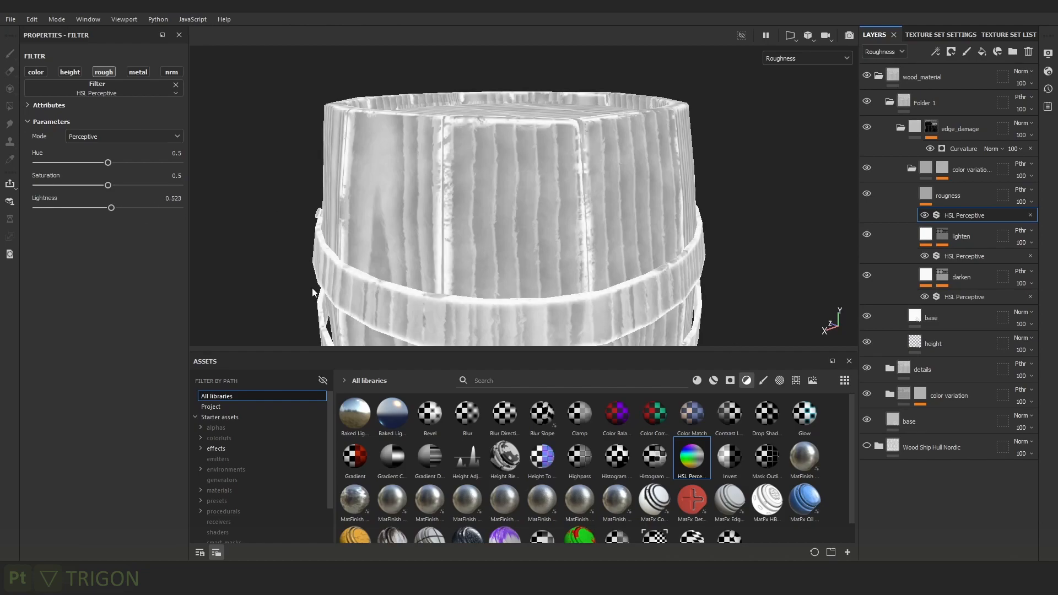
{"action": "mouse_move", "coordinate": [84, 210]}
{"action": "left_mouse_down"}
{"action": "mouse_move", "coordinate": [137, 211]}
{"action": "mouse_move", "coordinate": [98, 214]}
{"action": "left_mouse_up"}
{"action": "scroll", "coordinate": [567, 121], "scroll_direction": "up", "scroll_amount": 5}
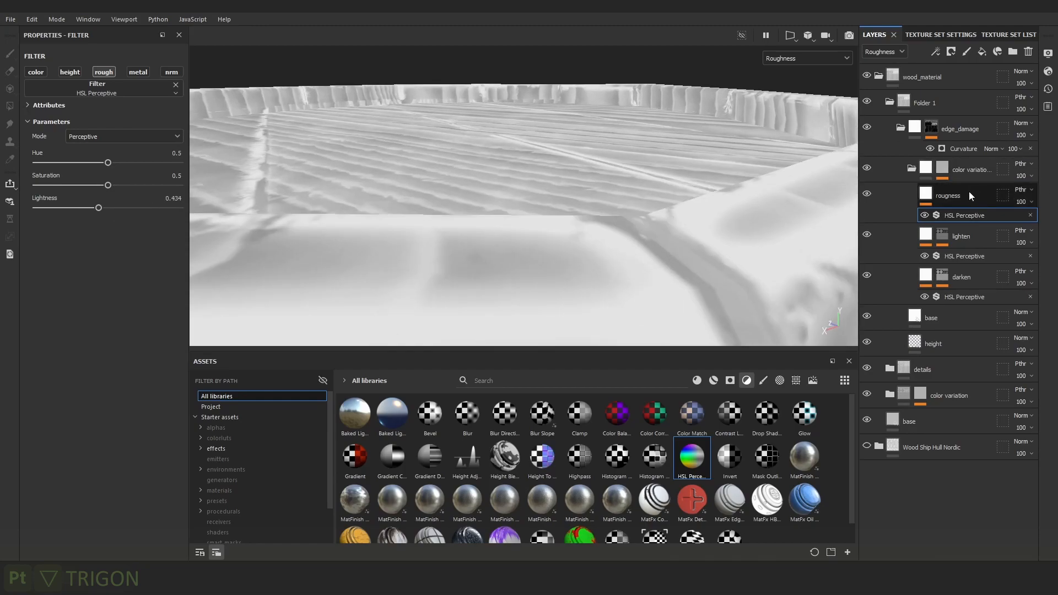
Add a black mask to the rougness layer and put a fill effect on that mask.
{"action": "right_click", "coordinate": [969, 196]}
{"action": "left_click", "coordinate": [966, 24]}
{"action": "scroll", "coordinate": [366, 79], "scroll_direction": "down", "scroll_amount": 3}
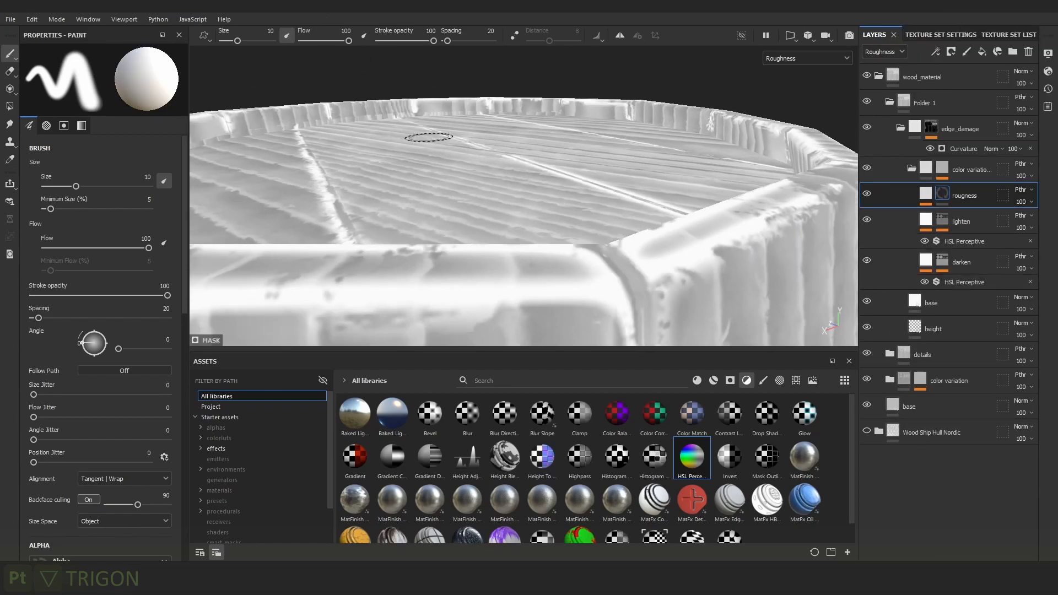
{"action": "scroll", "coordinate": [365, 79], "scroll_direction": "down", "scroll_amount": 4}
{"action": "left_click", "coordinate": [935, 51]}
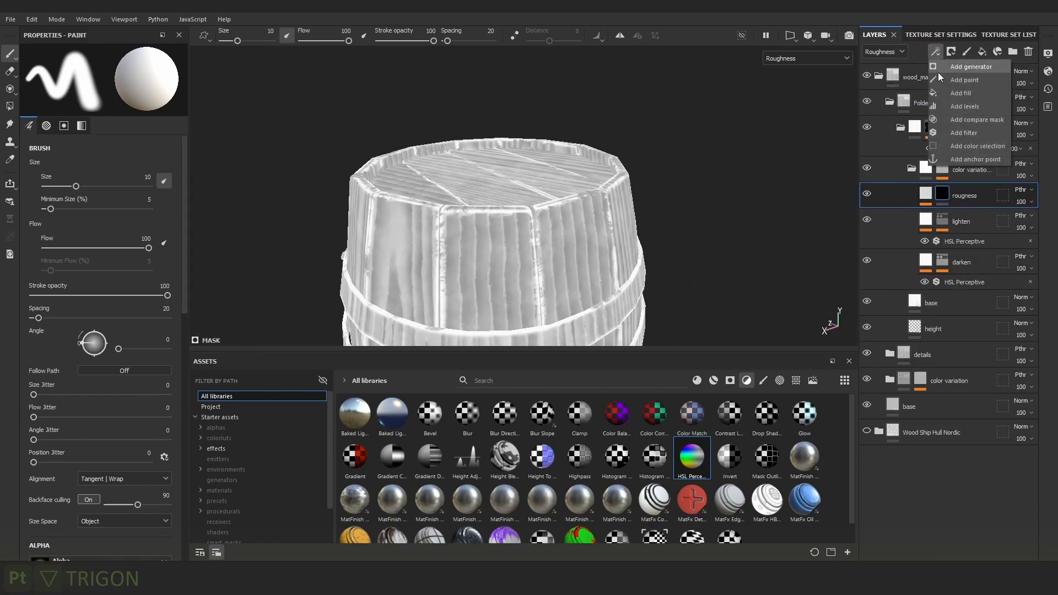
{"action": "left_click", "coordinate": [970, 94]}
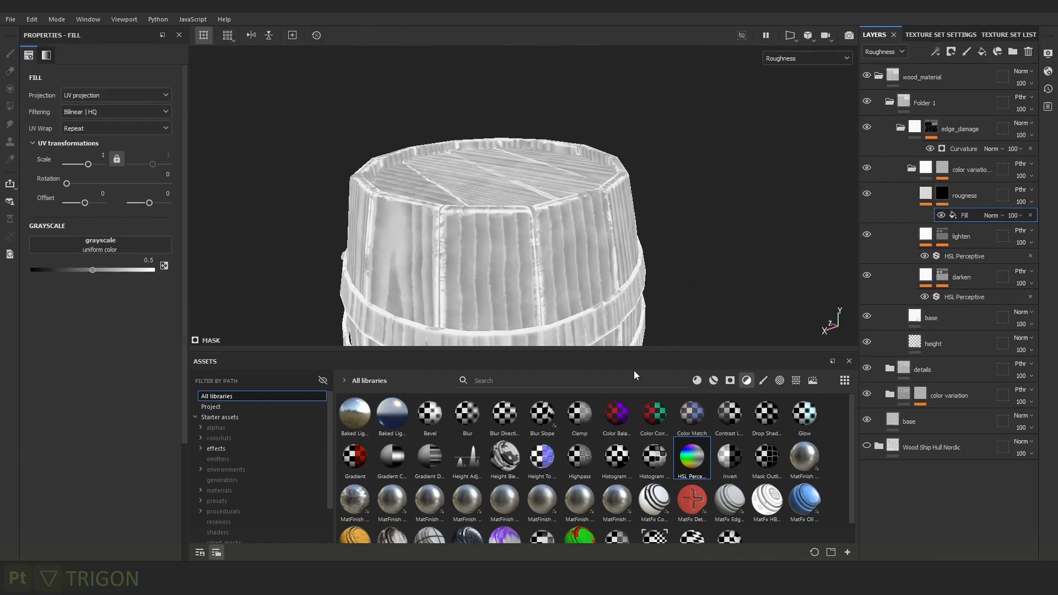
Assign the BnW Spots 3 procedural to the rougness mask's fill and display the mask on the barrel.
{"action": "left_click", "coordinate": [744, 380]}
{"action": "left_click", "coordinate": [240, 511]}
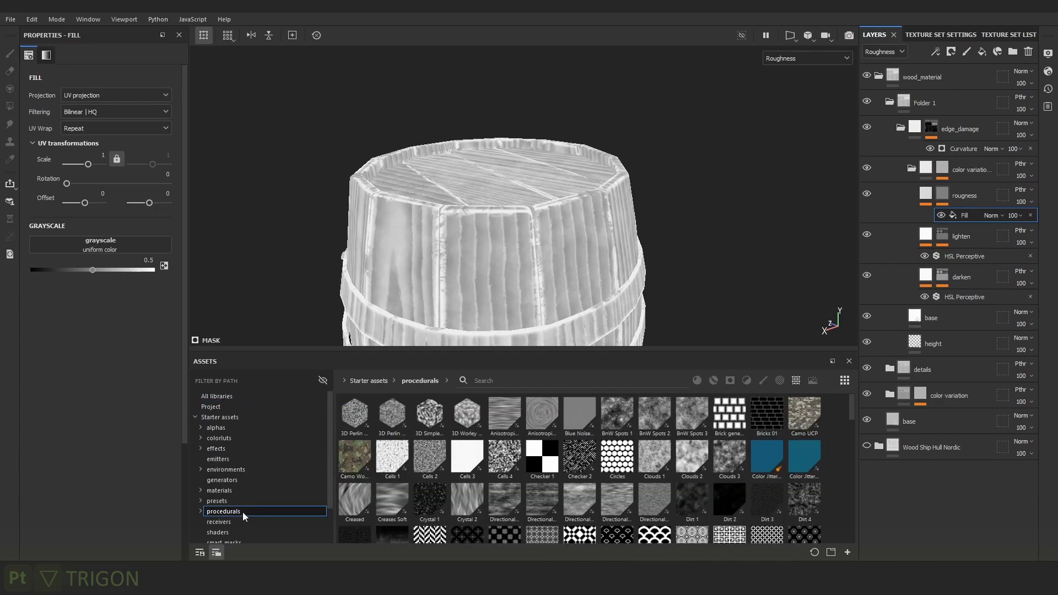
{"action": "left_click_drag", "start_coordinate": [697, 427], "coordinate": [114, 243]}
{"action": "right_click_drag", "start_coordinate": [444, 165], "coordinate": [574, 273], "text": "alt"}
{"action": "left_click_drag", "start_coordinate": [574, 274], "coordinate": [508, 175], "text": "alt"}
{"action": "right_click_drag", "start_coordinate": [508, 175], "coordinate": [573, 184], "text": "alt"}
{"action": "left_click", "coordinate": [946, 200], "text": "alt"}
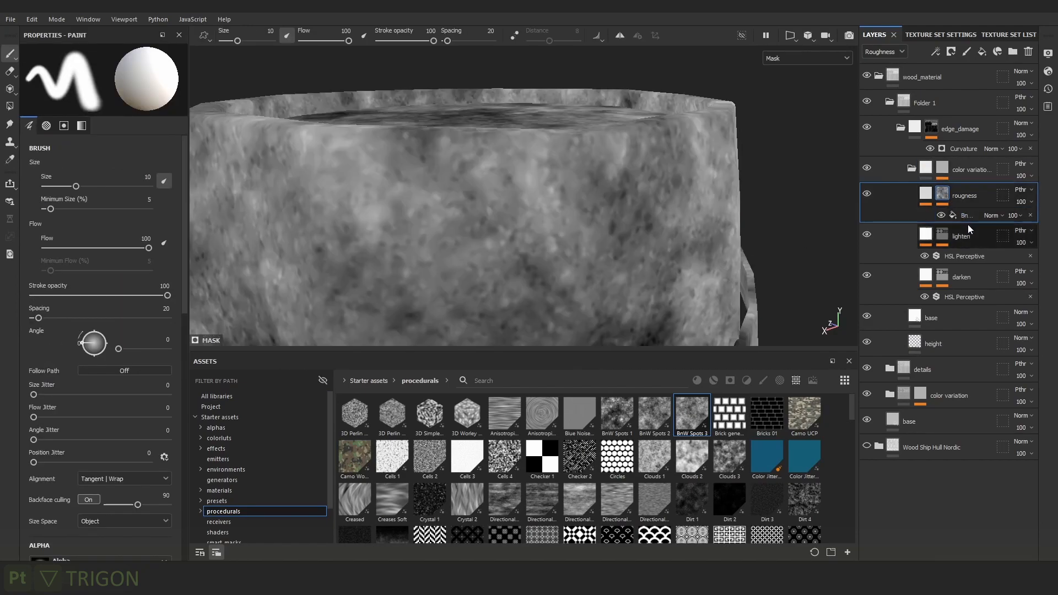
Set the BnW Spots 3 fill to tri-planar projection with scale 19.98, balance 0.46 and contrast 0.59.
{"action": "left_click", "coordinate": [966, 218]}
{"action": "left_click", "coordinate": [97, 95]}
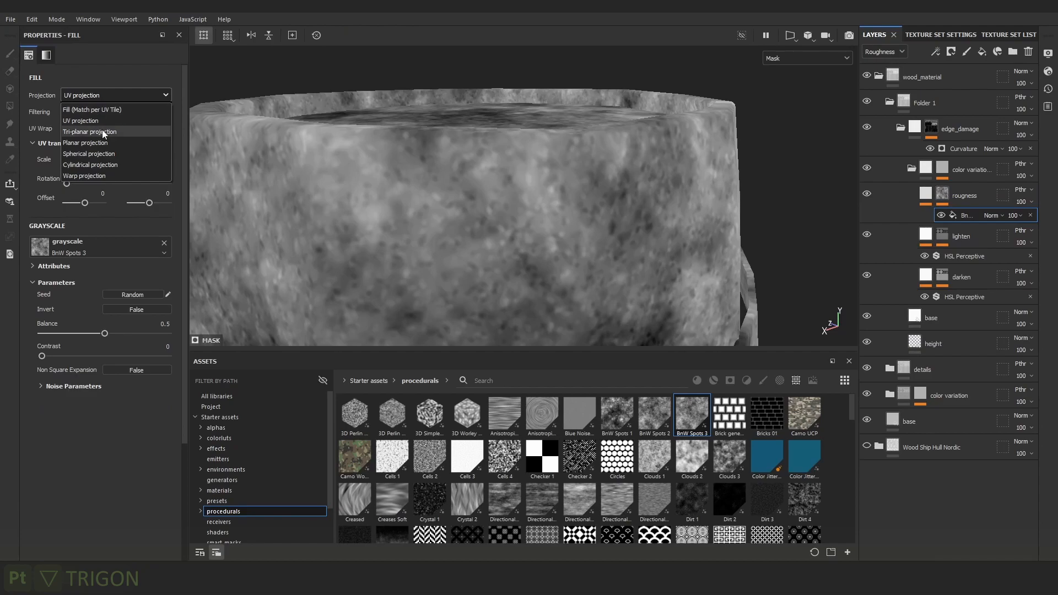
{"action": "left_click", "coordinate": [102, 131]}
{"action": "mouse_move", "coordinate": [105, 347]}
{"action": "left_mouse_down"}
{"action": "mouse_move", "coordinate": [124, 347]}
{"action": "mouse_move", "coordinate": [100, 347]}
{"action": "left_mouse_up"}
{"action": "left_click_drag", "start_coordinate": [88, 185], "coordinate": [95, 183]}
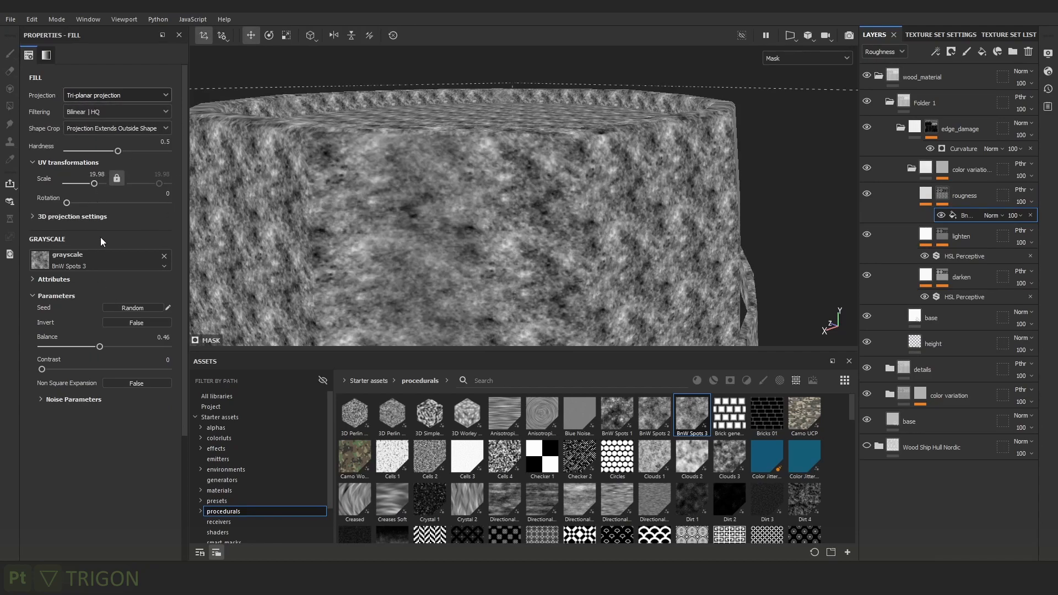
{"action": "left_click_drag", "start_coordinate": [80, 369], "coordinate": [117, 371]}
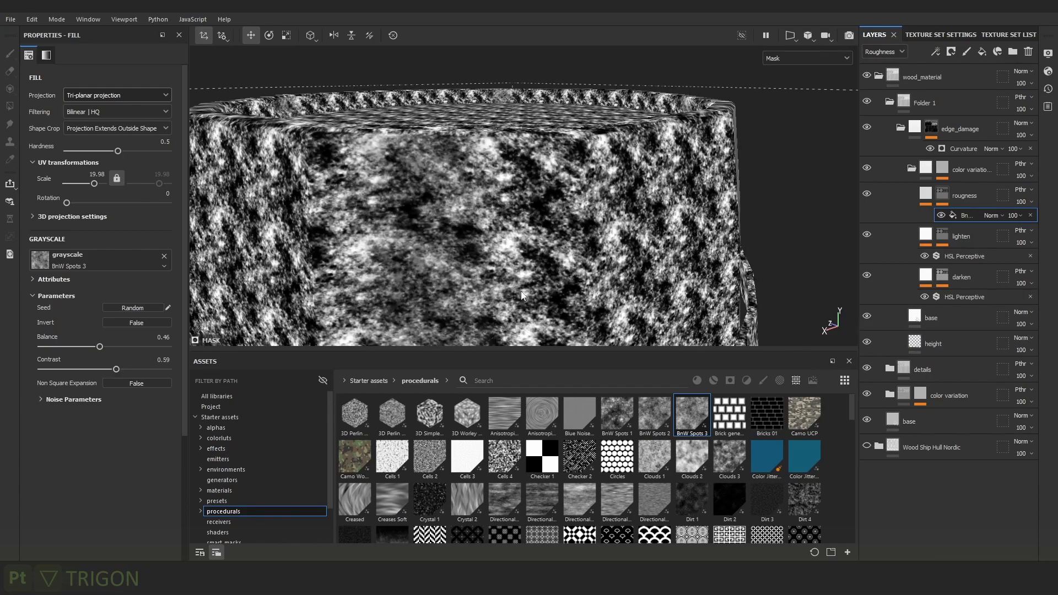
Return to the roughness view and lower the rougness layer's HSL Perceptive lightness to about 0.32.
{"action": "key", "text": "c"}
{"action": "key", "text": "c"}
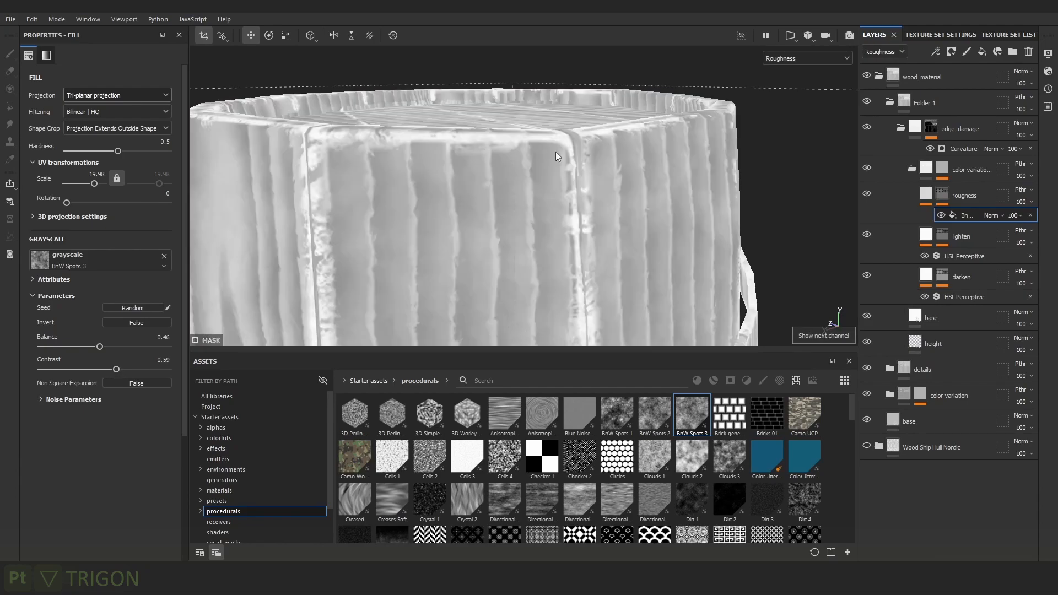
{"action": "right_click_drag", "start_coordinate": [472, 107], "coordinate": [853, 218], "text": "alt"}
{"action": "left_click", "coordinate": [865, 194]}
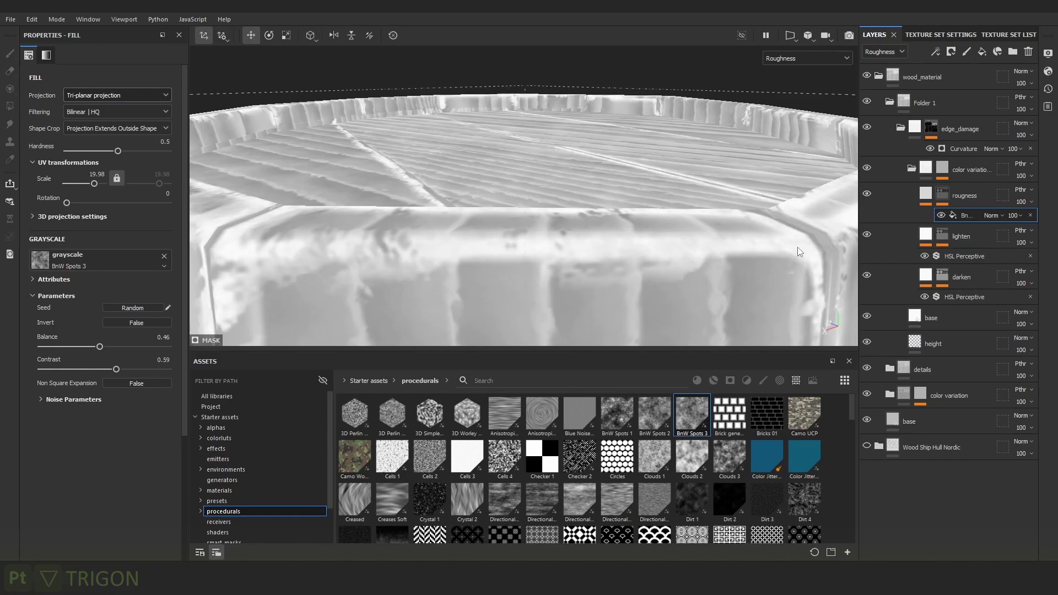
{"action": "left_click", "coordinate": [944, 195]}
{"action": "left_click", "coordinate": [928, 193]}
{"action": "left_click", "coordinate": [964, 215]}
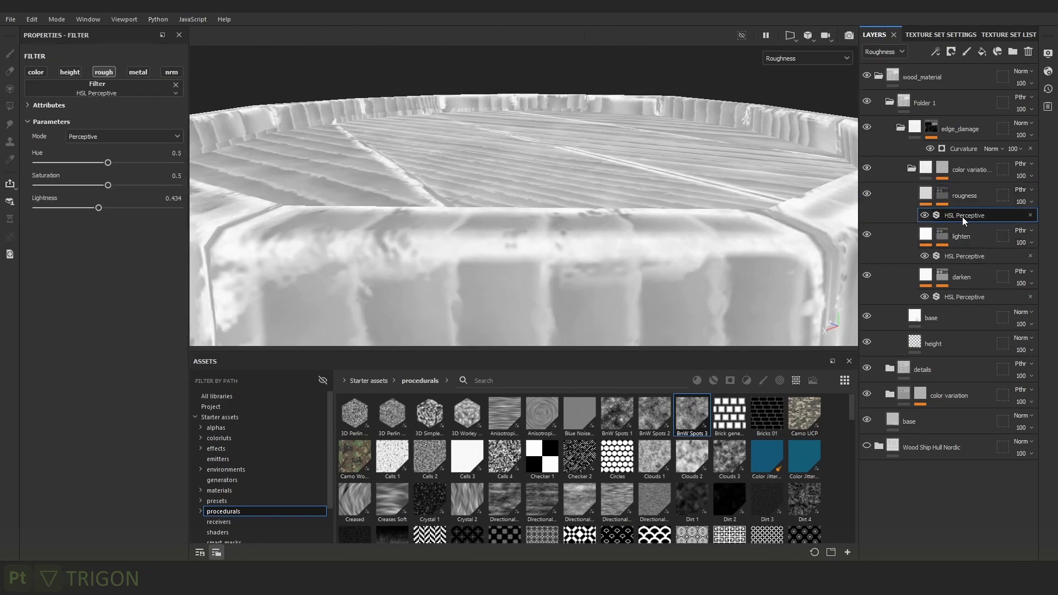
{"action": "left_click_drag", "start_coordinate": [81, 210], "coordinate": [82, 211]}
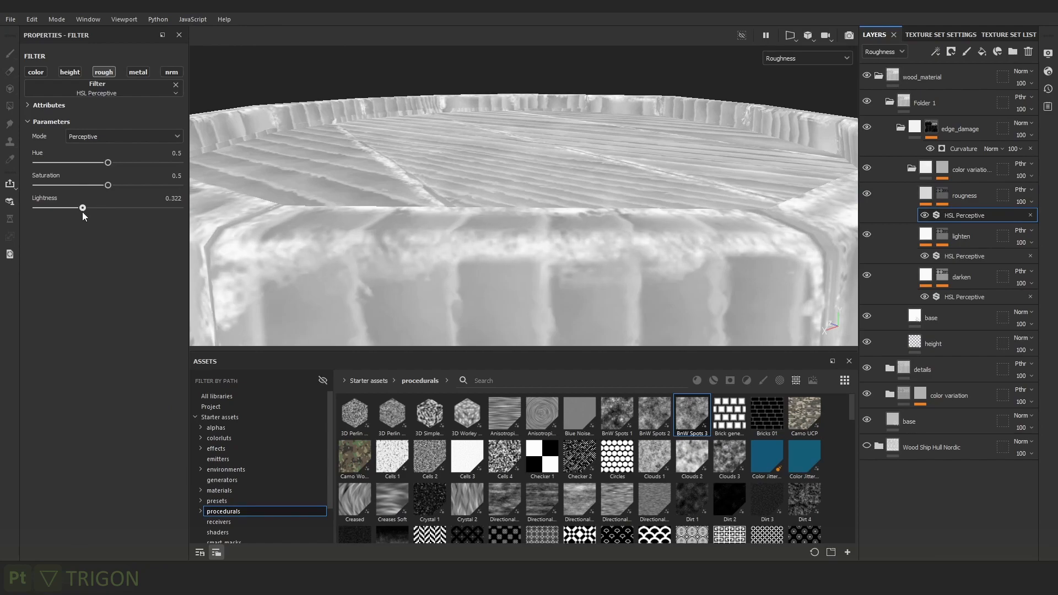
Compare the barrel with and without edge_damage's color variation folder, then inspect it in the material view.
{"action": "scroll", "coordinate": [593, 212], "scroll_direction": "down", "scroll_amount": 3}
{"action": "left_click_drag", "start_coordinate": [593, 217], "coordinate": [524, 159], "text": "alt"}
{"action": "left_click", "coordinate": [866, 168]}
{"action": "left_click", "coordinate": [866, 168]}
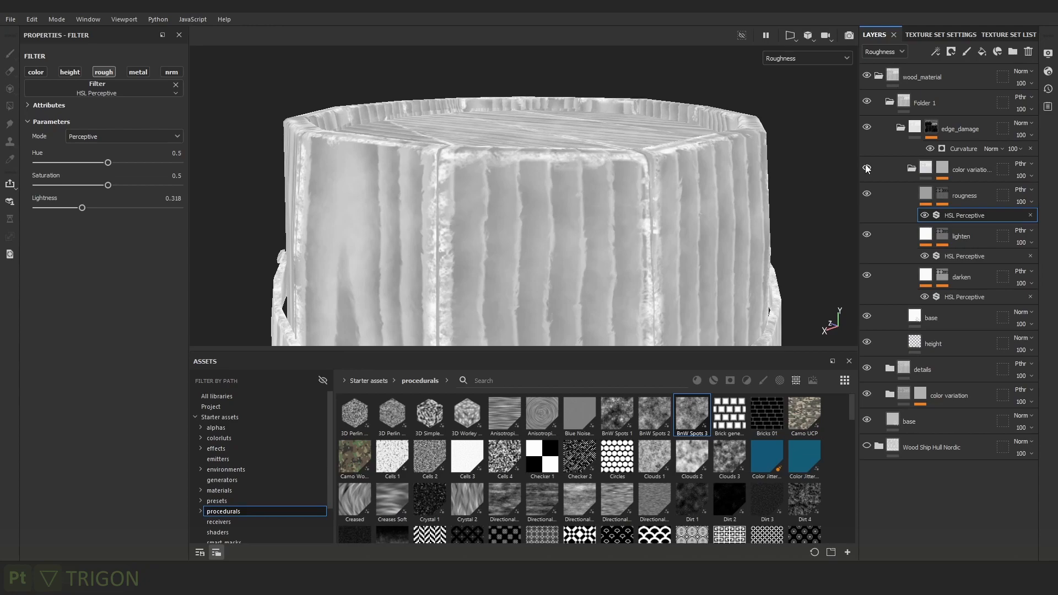
{"action": "key", "text": "m"}
{"action": "left_click", "coordinate": [867, 167]}
{"action": "scroll", "coordinate": [652, 196], "scroll_direction": "down", "scroll_amount": 6}
{"action": "scroll", "coordinate": [677, 221], "scroll_direction": "up", "scroll_amount": 2}
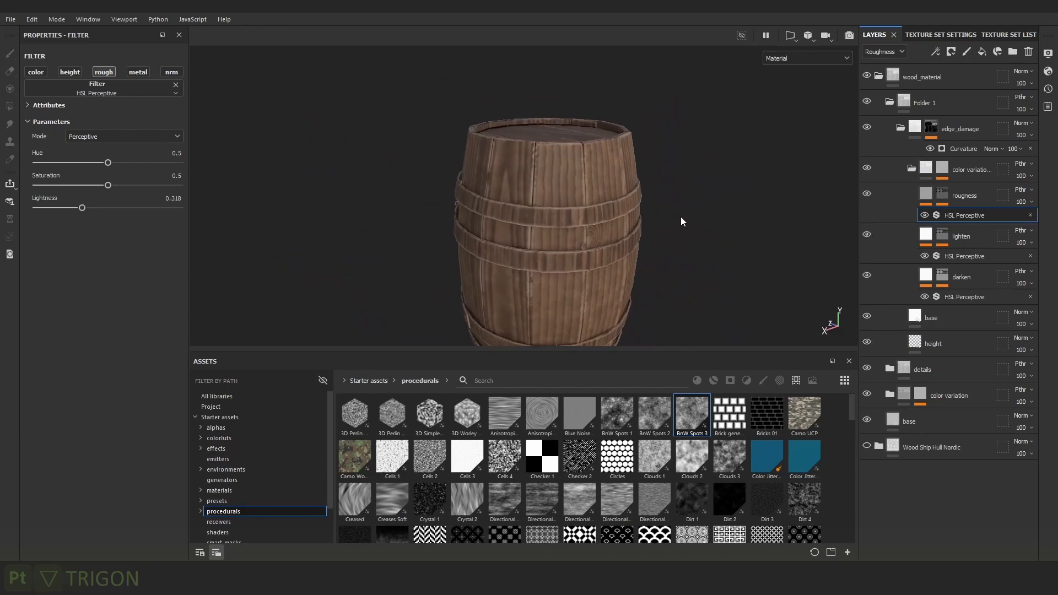
{"action": "left_click_drag", "start_coordinate": [677, 219], "coordinate": [694, 219], "text": "alt"}
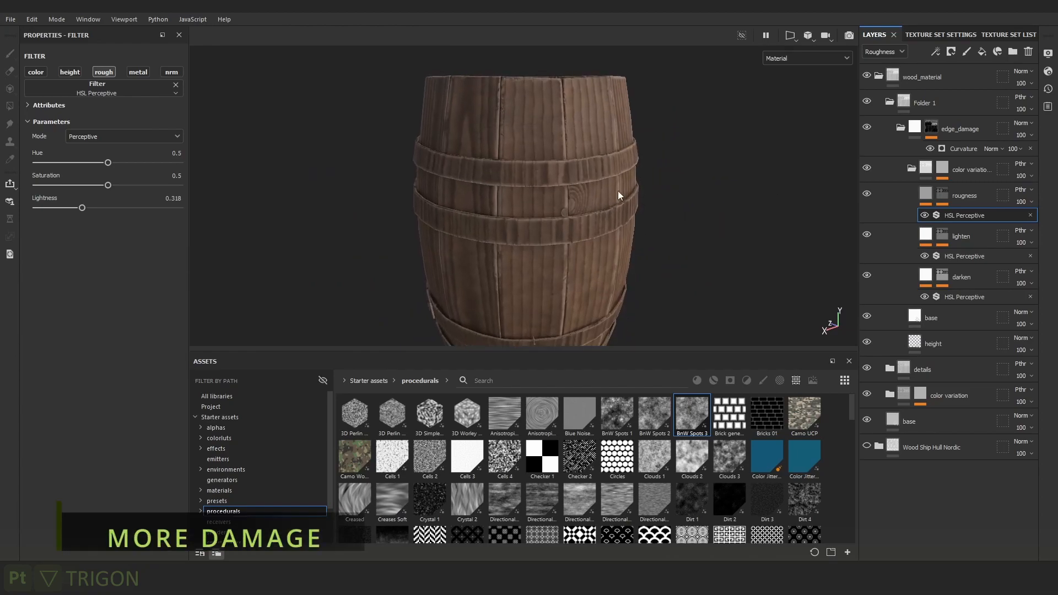
Rename the parent folder of edge_damage to Damage and switch the layer stack to the base color channel.
{"action": "left_click", "coordinate": [900, 127]}
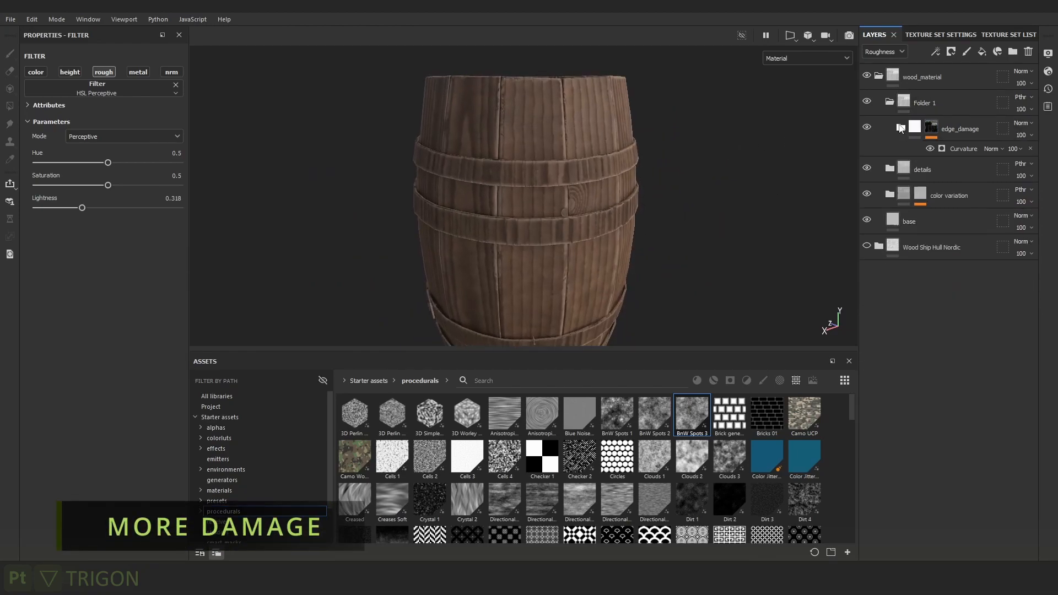
{"action": "double_click", "coordinate": [931, 103]}
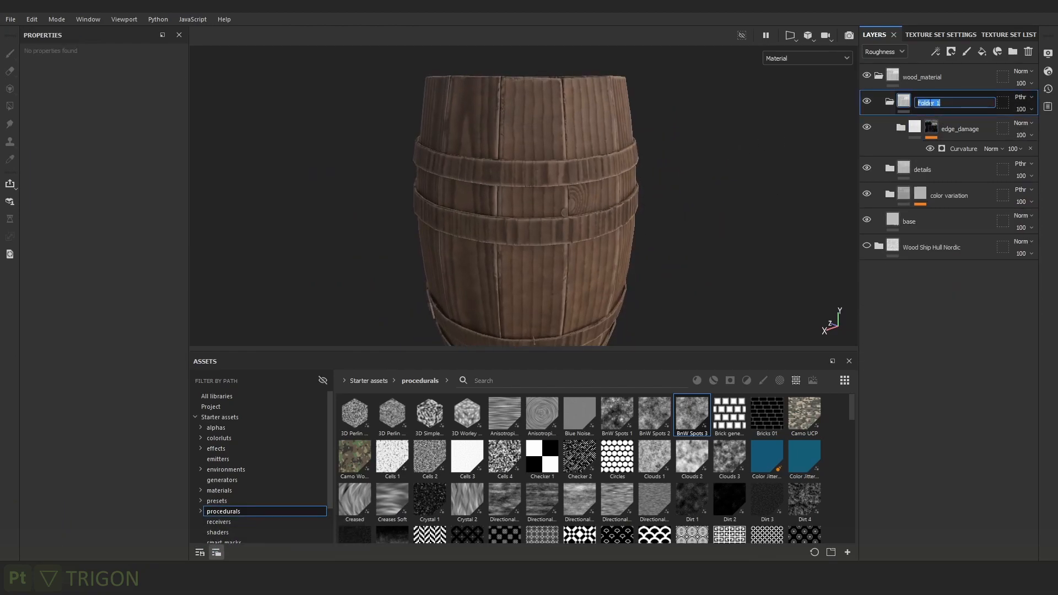
{"action": "key", "text": "Return"}
{"action": "left_click", "coordinate": [884, 51]}
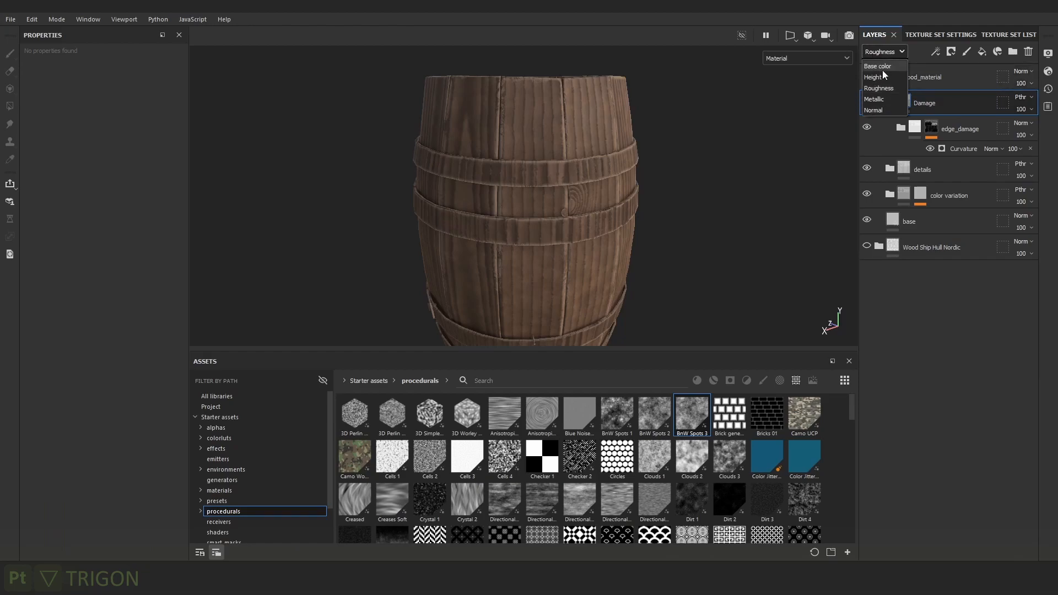
{"action": "left_click", "coordinate": [882, 66]}
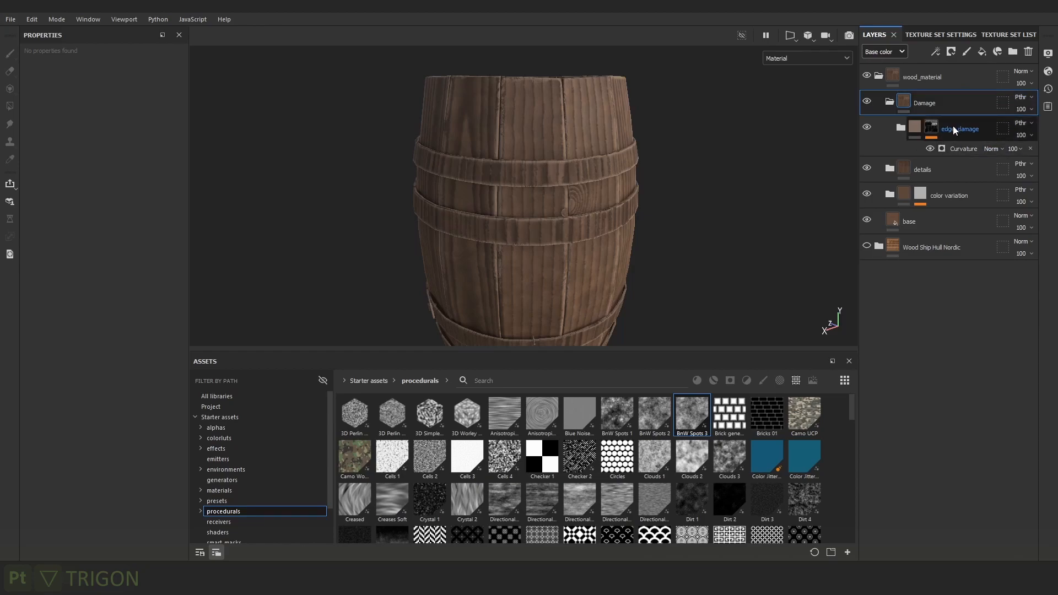
Compare the barrel with and without the edge_damage folder and examine the whole model under changed lighting.
{"action": "left_click", "coordinate": [871, 126]}
{"action": "left_click", "coordinate": [871, 126]}
{"action": "left_click", "coordinate": [871, 127]}
{"action": "left_click", "coordinate": [871, 126]}
{"action": "scroll", "coordinate": [420, 52], "scroll_direction": "down", "scroll_amount": 3}
{"action": "right_click_drag", "start_coordinate": [420, 52], "coordinate": [670, 173], "text": "shift"}
{"action": "left_click_drag", "start_coordinate": [670, 173], "coordinate": [587, 174], "text": "alt"}
{"action": "right_click_drag", "start_coordinate": [600, 189], "coordinate": [663, 220], "text": "alt"}
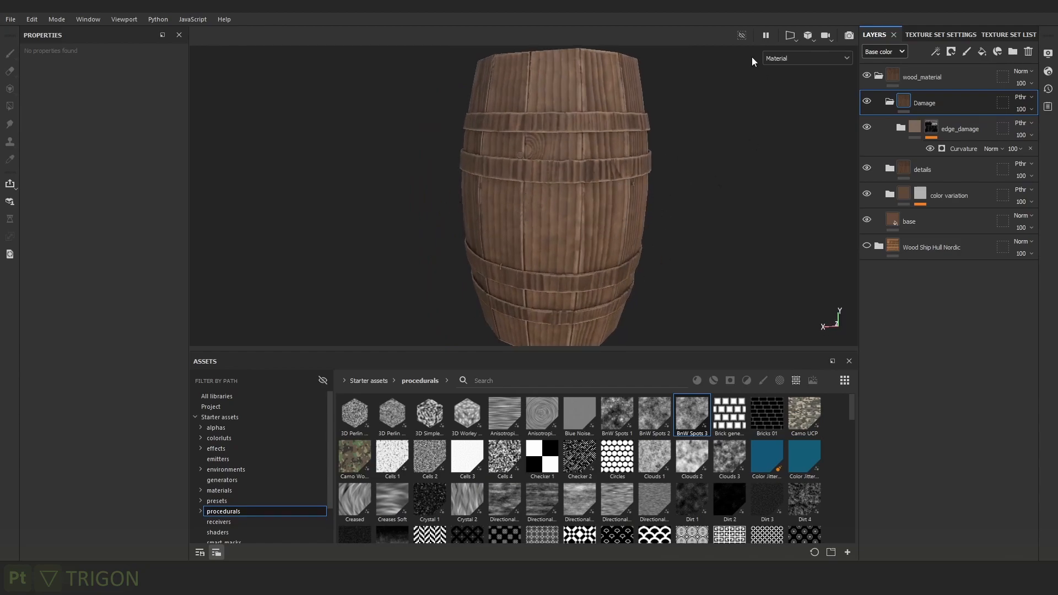
{"action": "left_click", "coordinate": [966, 130]}
{"action": "left_click", "coordinate": [984, 52]}
{"action": "key", "text": "ctrl+z"}
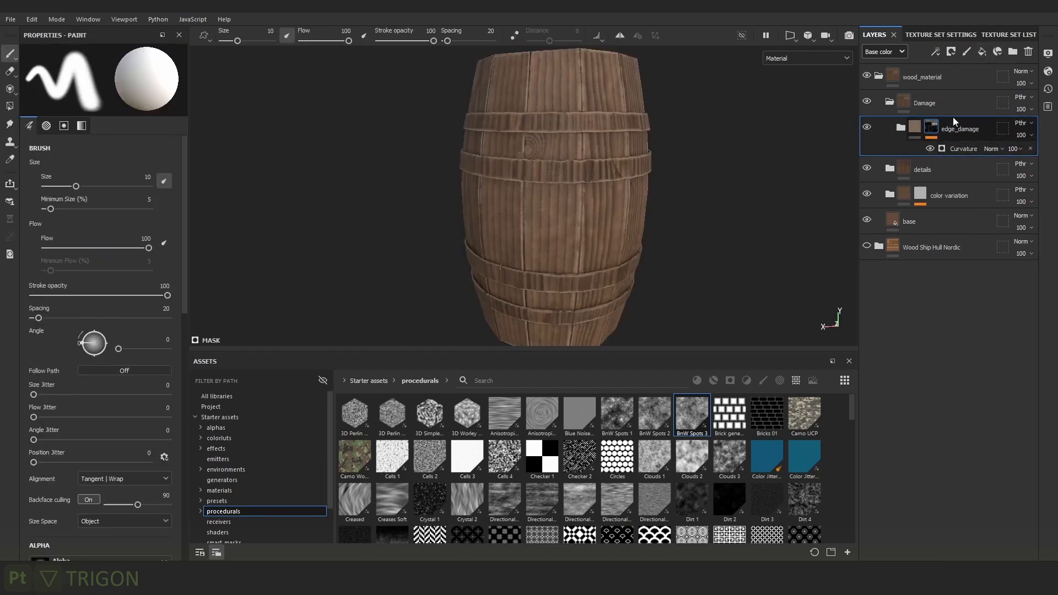
Duplicate the edge_damage folder and rename the copy general_damage.
{"action": "right_click", "coordinate": [961, 128]}
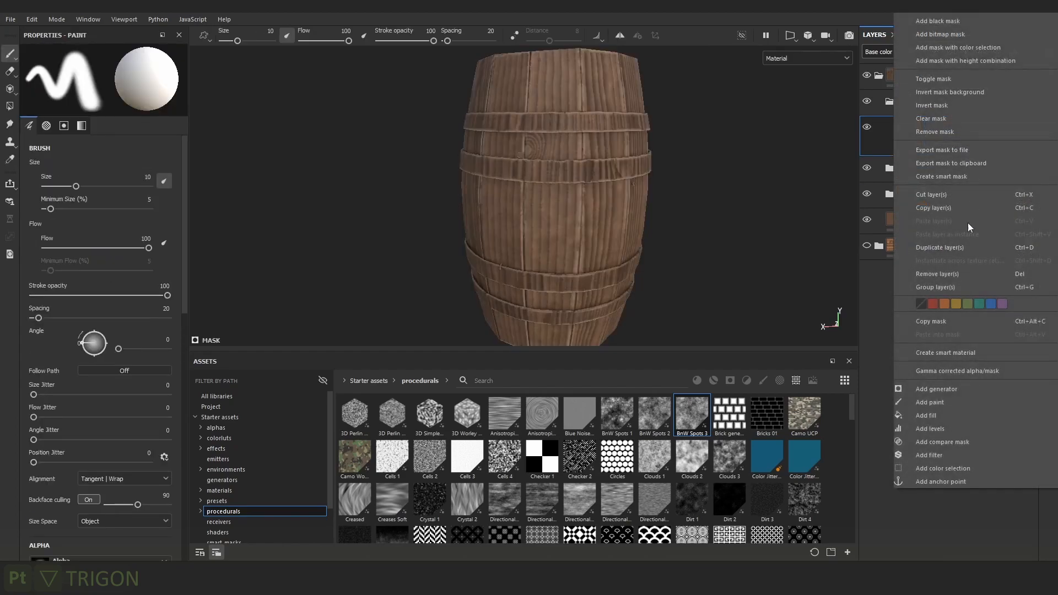
{"action": "left_click", "coordinate": [946, 247]}
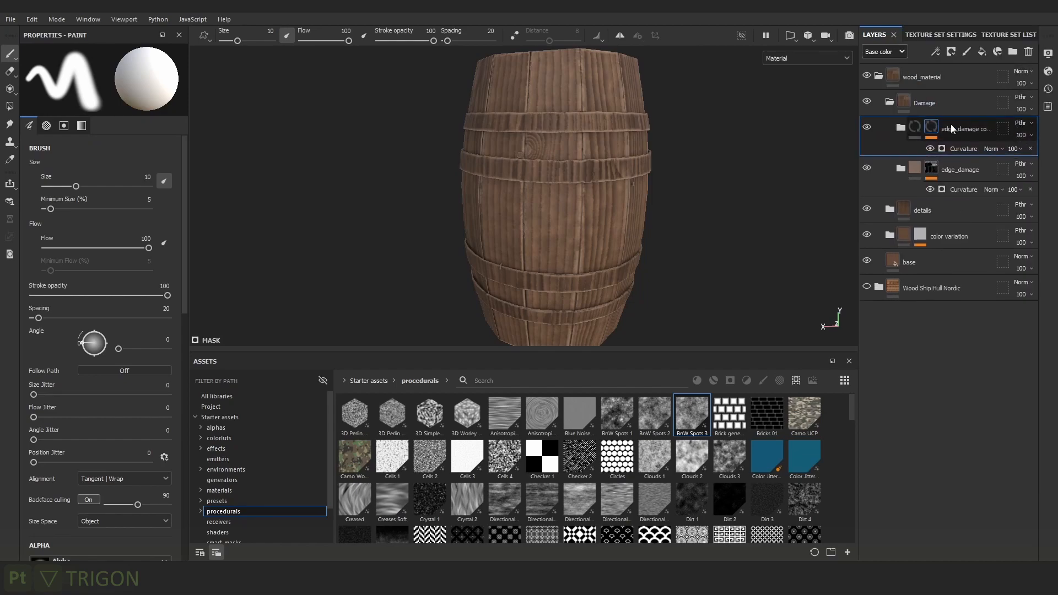
{"action": "double_click", "coordinate": [953, 129]}
Display general_damage's mask on the barrel and remove its Curvature generator.
{"action": "left_click", "coordinate": [935, 132], "text": "alt"}
{"action": "middle_click_drag", "start_coordinate": [560, 97], "coordinate": [661, 141], "text": "alt"}
{"action": "left_click_drag", "start_coordinate": [661, 141], "coordinate": [695, 177], "text": "alt"}
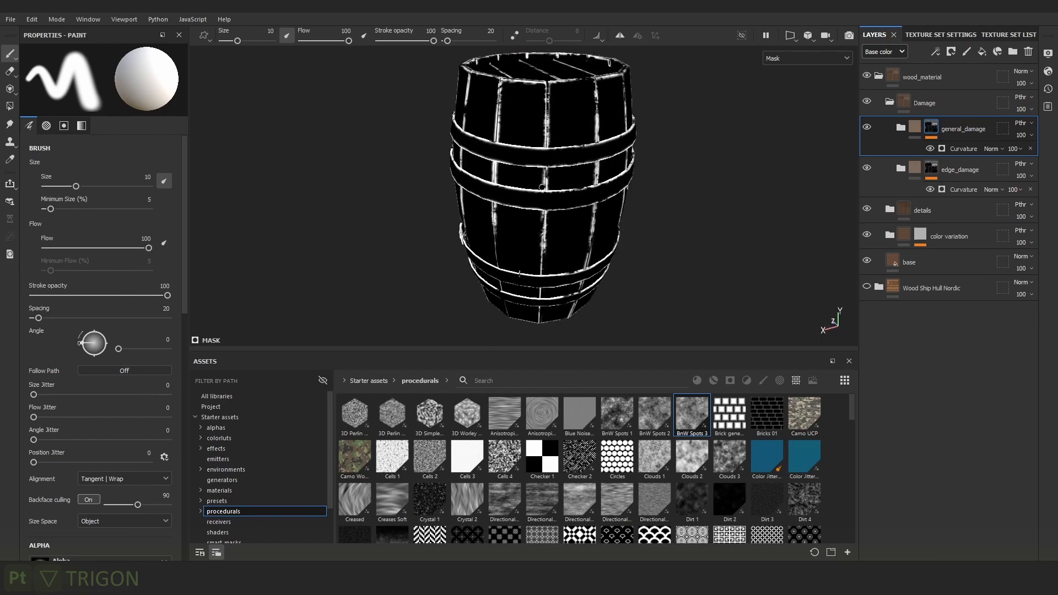
{"action": "left_click", "coordinate": [983, 149]}
{"action": "left_click", "coordinate": [1030, 148]}
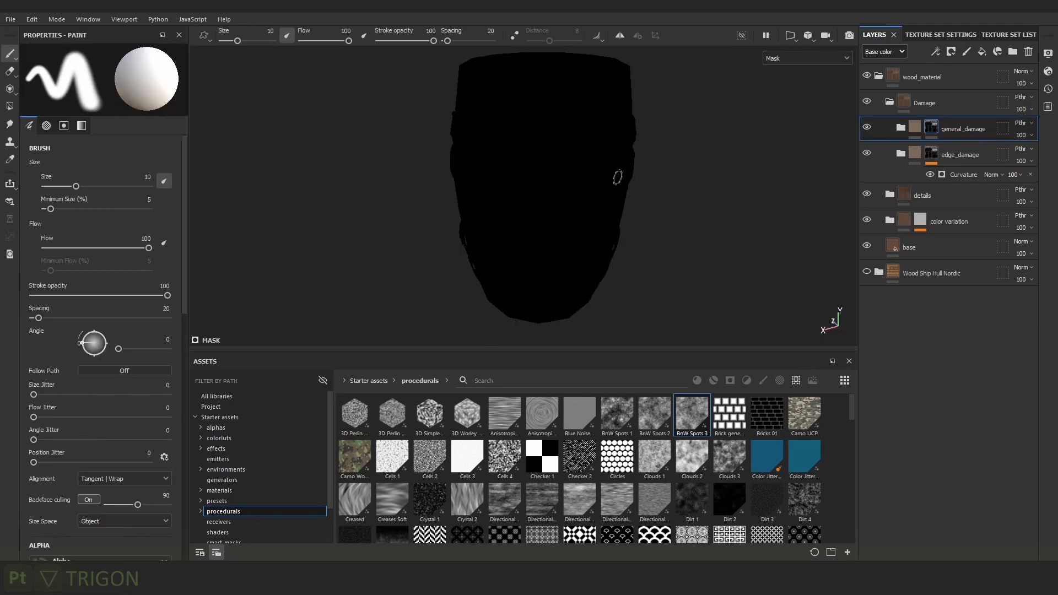
Add a fill effect to the general_damage mask.
{"action": "mouse_move", "coordinate": [545, 107]}
{"action": "right_mouse_down", "text": "alt"}
{"action": "mouse_move", "coordinate": [593, 194]}
{"action": "mouse_move", "coordinate": [654, 155]}
{"action": "right_mouse_up", "text": "alt"}
{"action": "middle_click_drag", "start_coordinate": [655, 155], "coordinate": [633, 175], "text": "alt"}
{"action": "left_click_drag", "start_coordinate": [634, 175], "coordinate": [622, 172], "text": "alt"}
{"action": "left_click", "coordinate": [935, 51]}
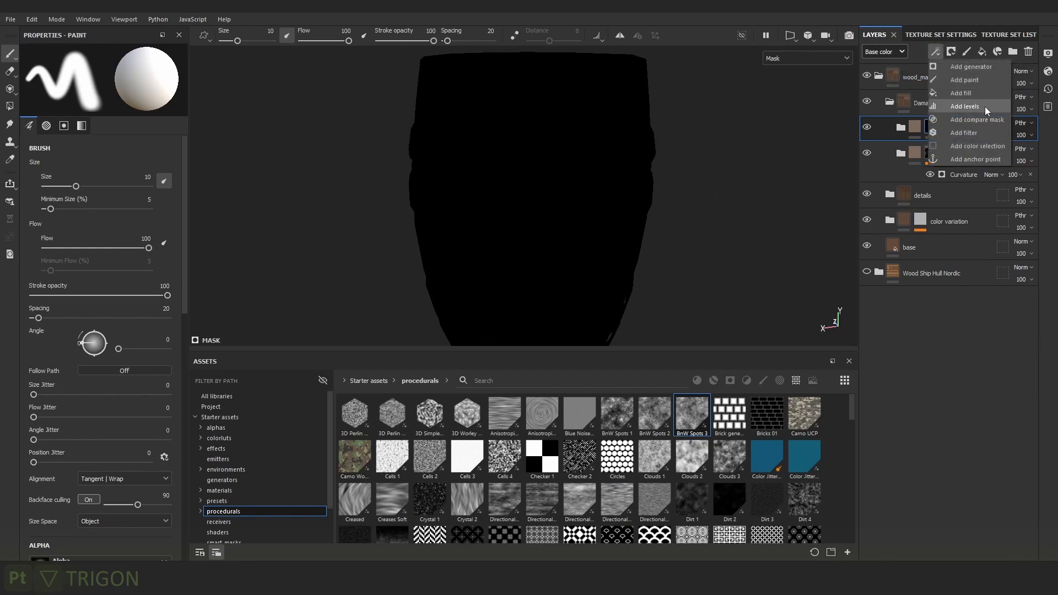
{"action": "left_click", "coordinate": [962, 93]}
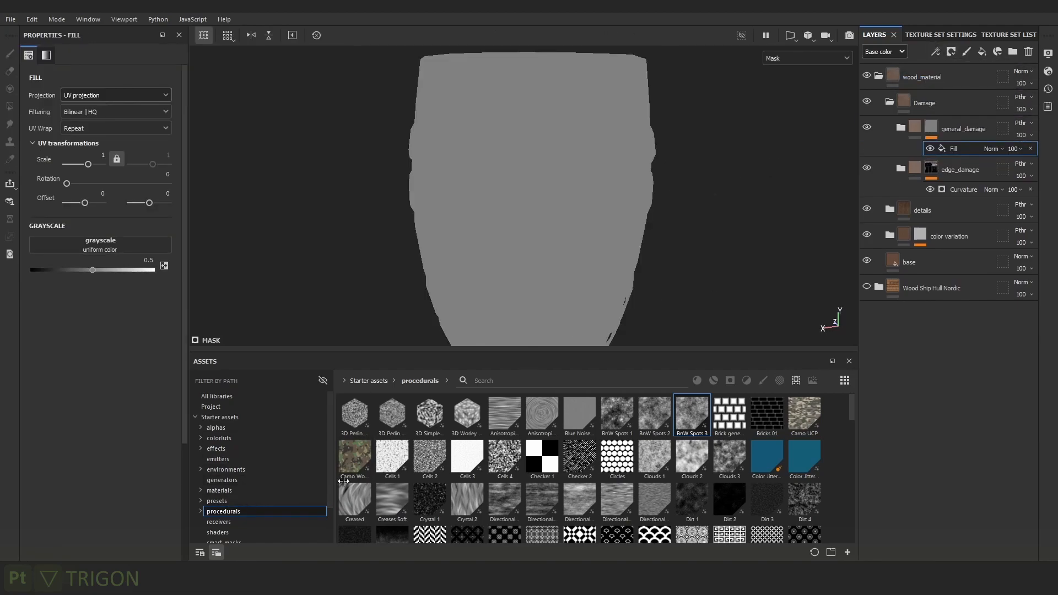
Find Grunge Map 012 among the procedural grunges and assign it as the mask fill's grayscale.
{"action": "left_click", "coordinate": [200, 511]}
{"action": "scroll", "coordinate": [242, 515], "scroll_direction": "down", "scroll_amount": 3}
{"action": "left_click", "coordinate": [234, 502]}
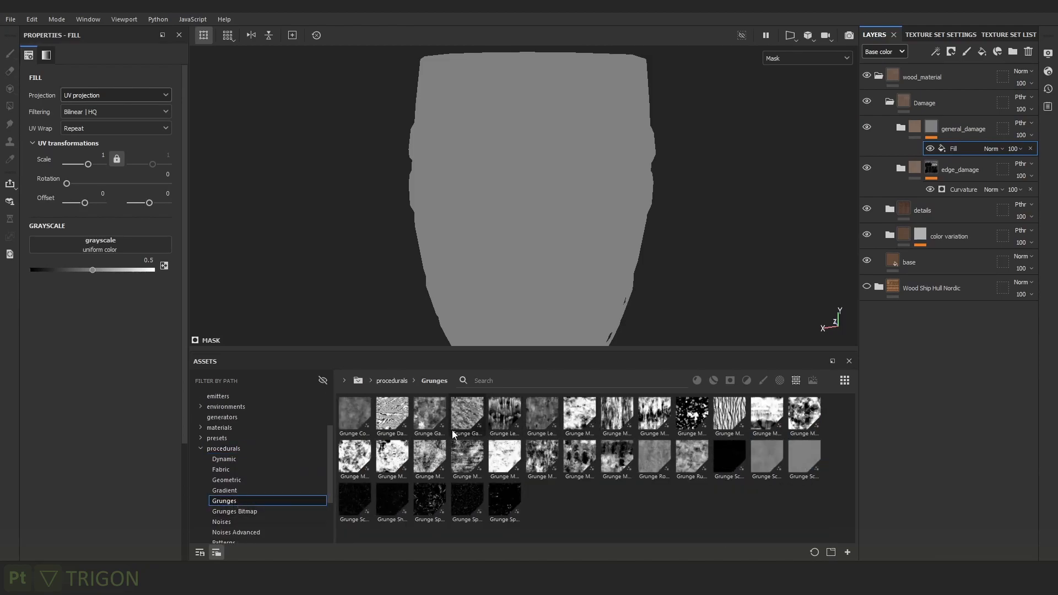
{"action": "mouse_move", "coordinate": [513, 452]}
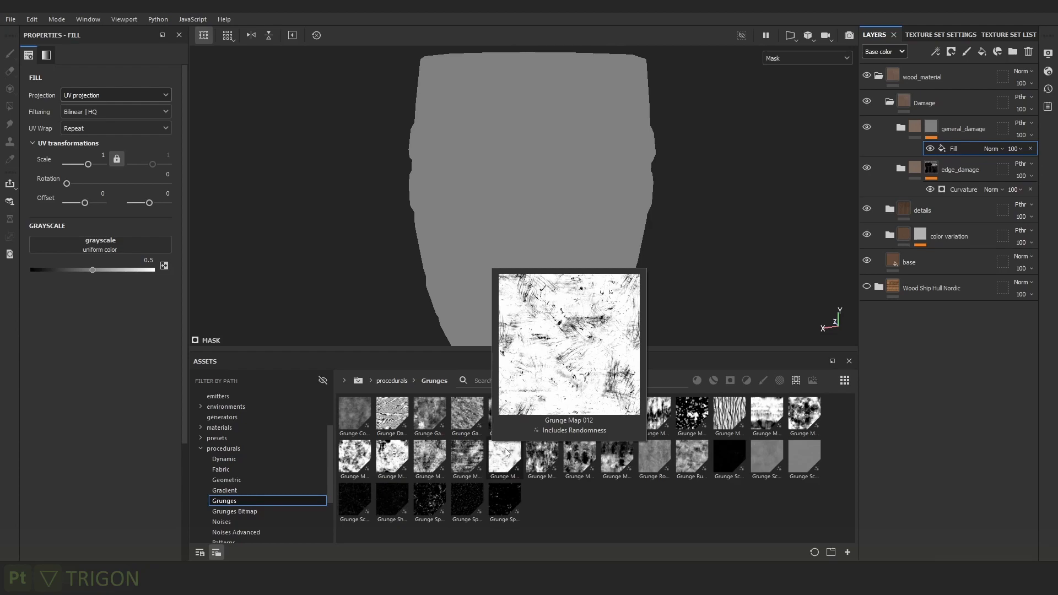
{"action": "mouse_move", "coordinate": [797, 407]}
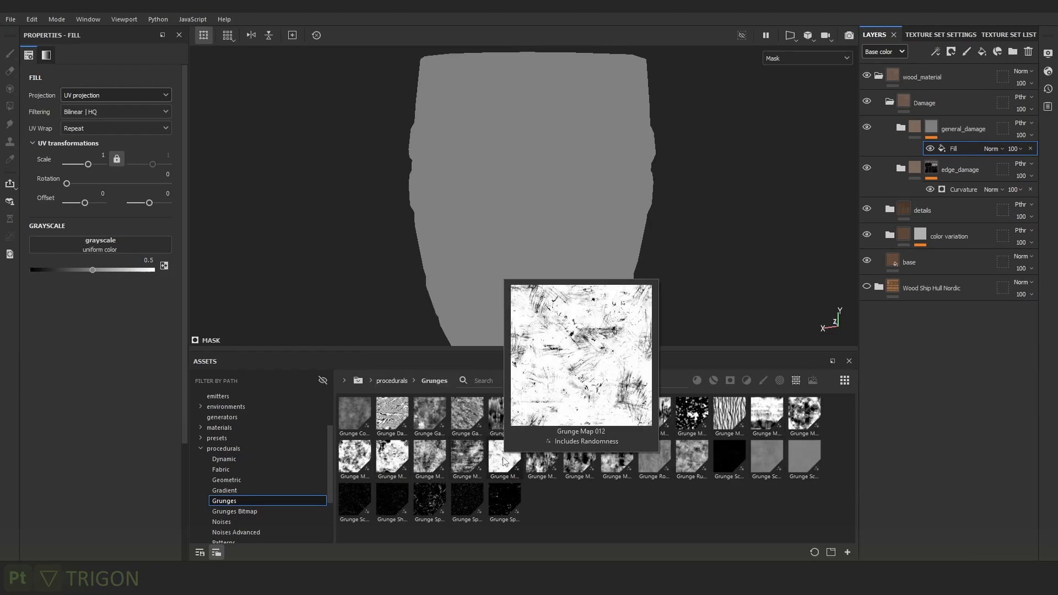
{"action": "left_click_drag", "start_coordinate": [505, 462], "coordinate": [77, 245]}
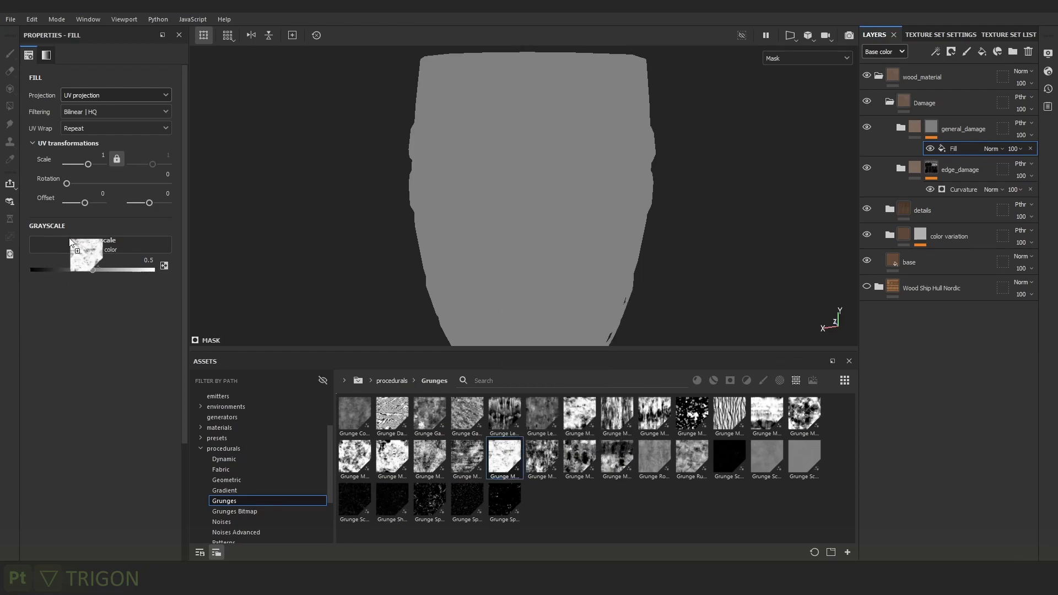
{"action": "scroll", "coordinate": [536, 152], "scroll_direction": "up", "scroll_amount": 10}
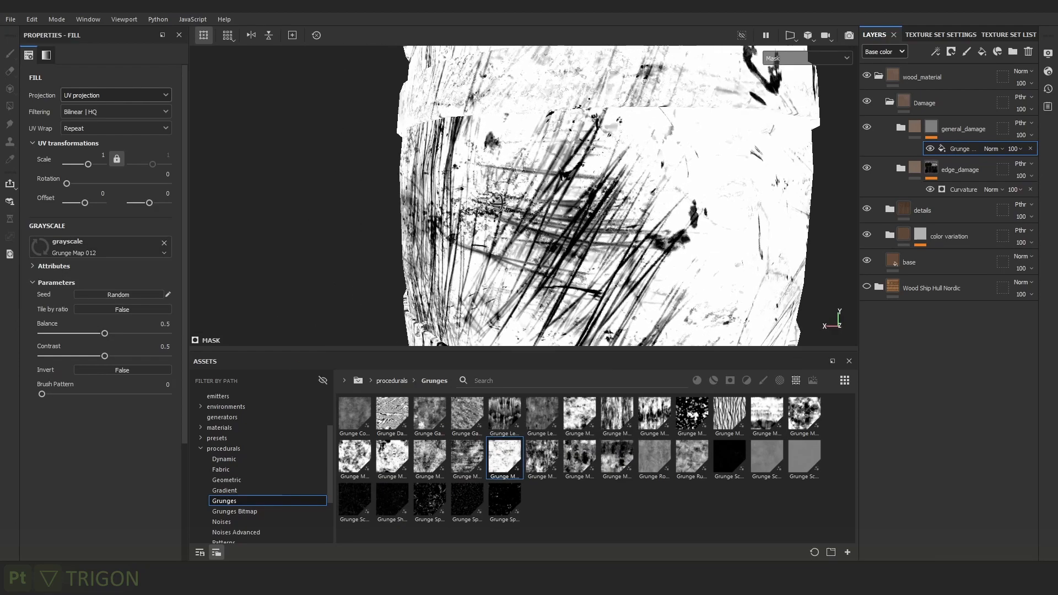
{"action": "scroll", "coordinate": [496, 203], "scroll_direction": "down", "scroll_amount": 8}
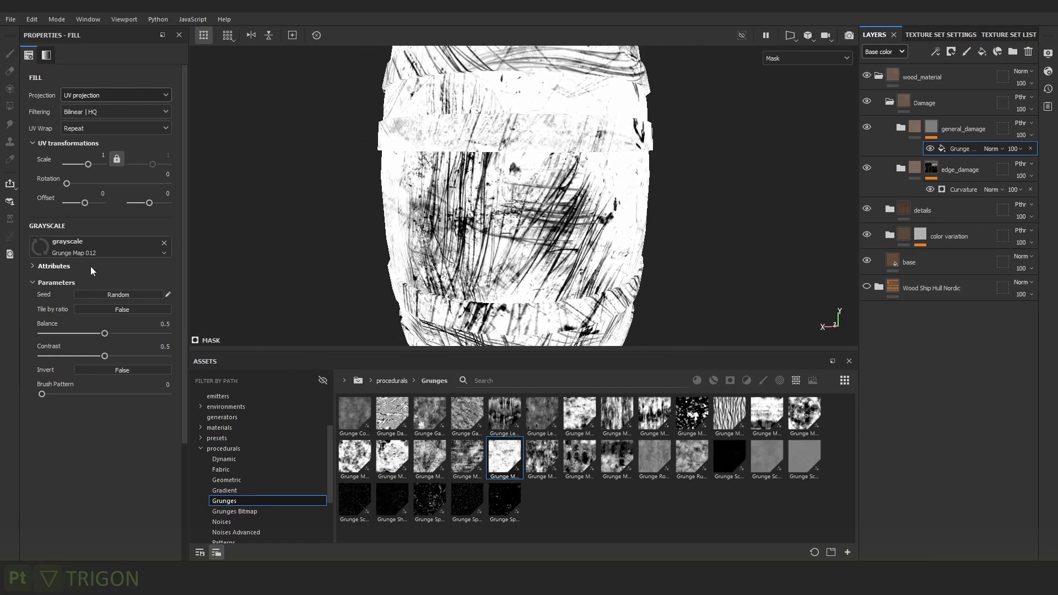
Invert Grunge Map 012 and set its balance to about 0.51.
{"action": "left_click_drag", "start_coordinate": [104, 334], "coordinate": [67, 335]}
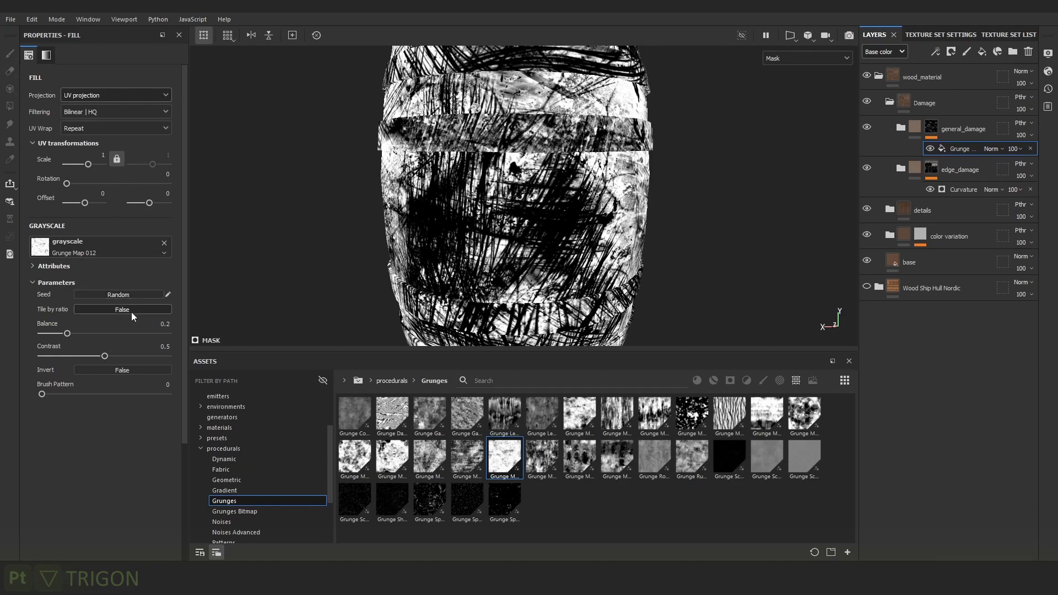
{"action": "left_click", "coordinate": [46, 266]}
{"action": "left_click", "coordinate": [47, 267]}
{"action": "left_click", "coordinate": [114, 371]}
{"action": "left_click_drag", "start_coordinate": [66, 333], "coordinate": [106, 341]}
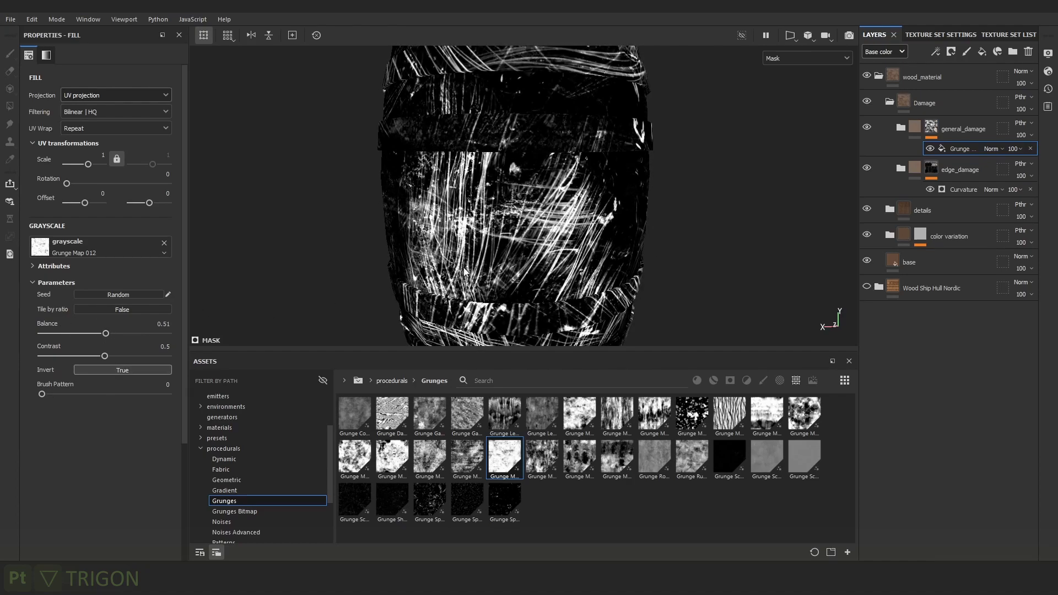
Inspect the grunge effect in the material view and rename the general_damage folder to scratches.
{"action": "key", "text": "m"}
{"action": "left_click_drag", "start_coordinate": [608, 213], "coordinate": [484, 225], "text": "alt"}
{"action": "scroll", "coordinate": [670, 193], "scroll_direction": "down", "scroll_amount": 4}
{"action": "scroll", "coordinate": [681, 223], "scroll_direction": "up", "scroll_amount": 2}
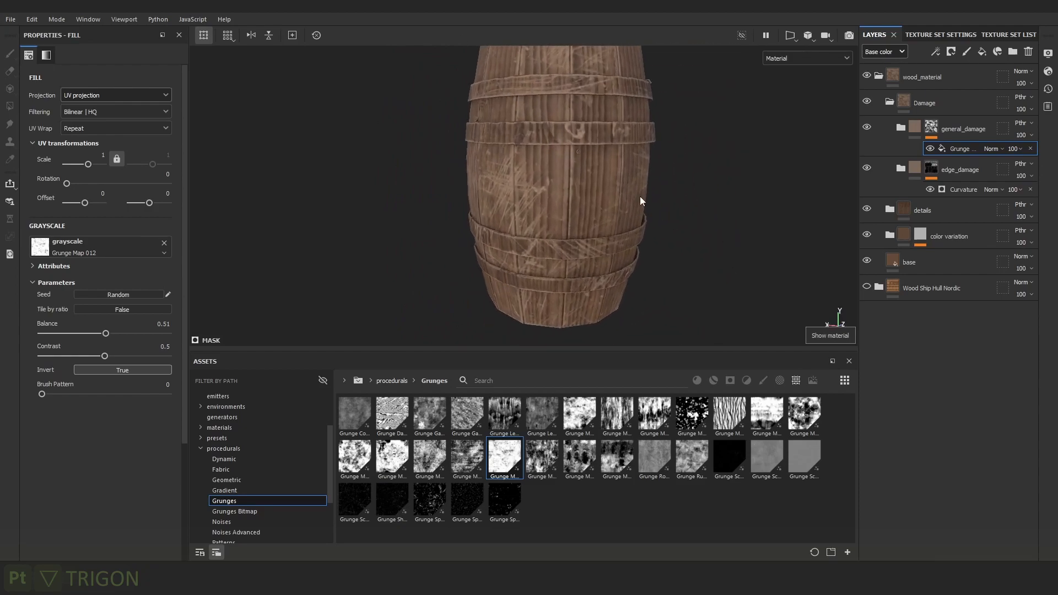
{"action": "scroll", "coordinate": [681, 223], "scroll_direction": "up", "scroll_amount": 2}
{"action": "left_click_drag", "start_coordinate": [567, 198], "coordinate": [656, 186], "text": "alt"}
{"action": "double_click", "coordinate": [974, 128]}
{"action": "type", "text": "st"}
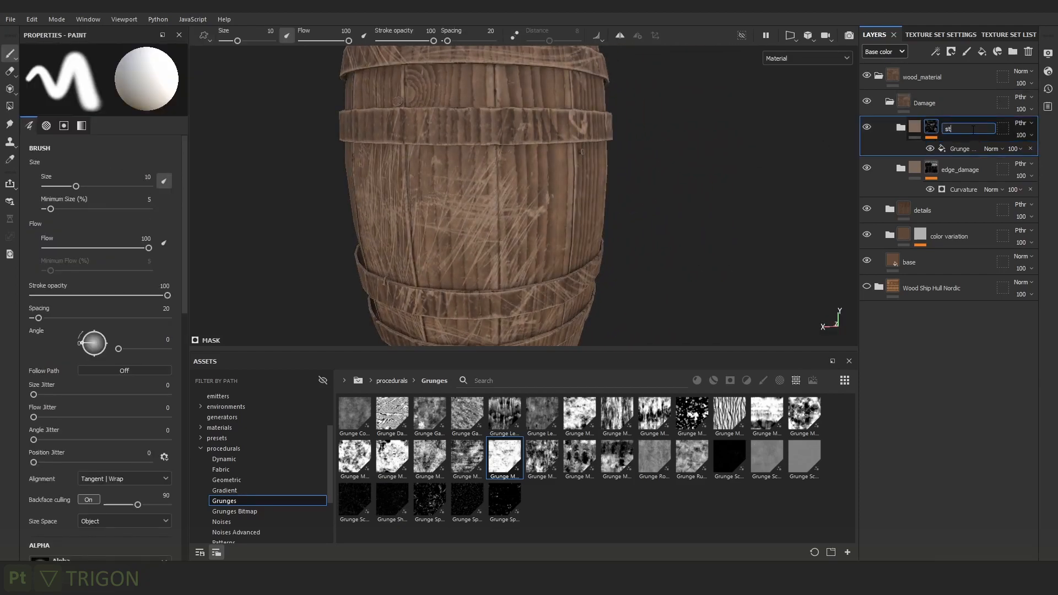
{"action": "type", "text": "ratches"}
{"action": "key", "text": "Return"}
Expand the scratches folder, select its base layer and examine the scratches closely in the base color view.
{"action": "right_click_drag", "start_coordinate": [386, 94], "coordinate": [957, 320], "text": "alt"}
{"action": "key", "text": "c"}
{"action": "key", "text": "c"}
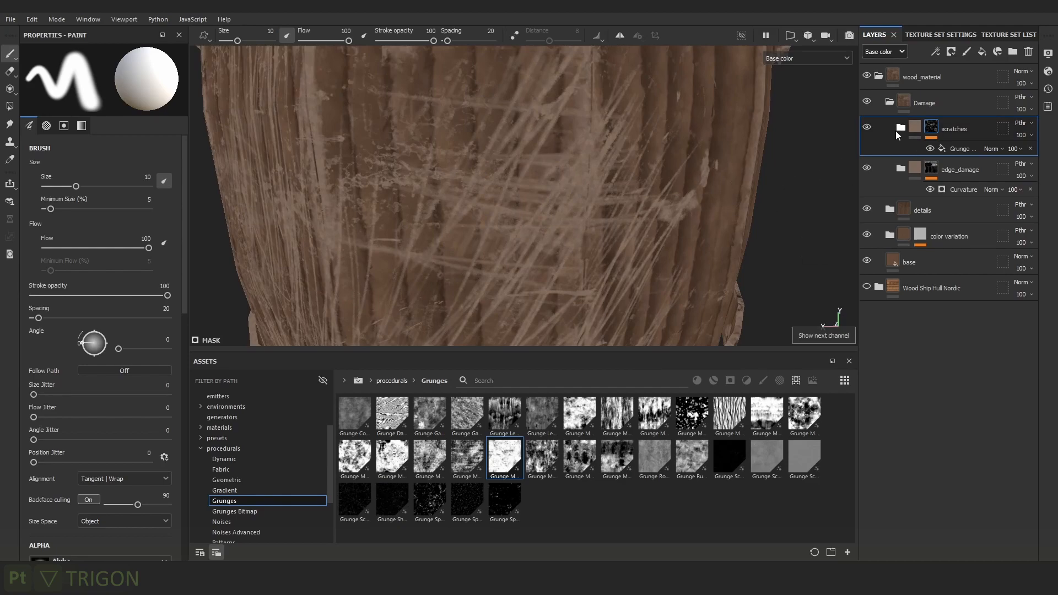
{"action": "left_click", "coordinate": [900, 128]}
{"action": "left_click", "coordinate": [912, 169]}
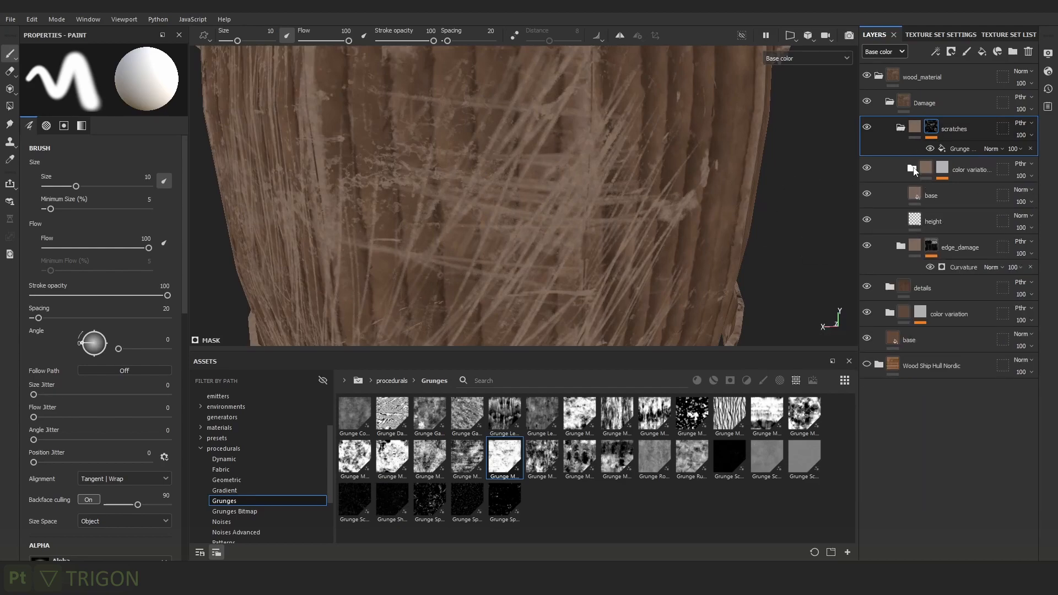
{"action": "left_click", "coordinate": [954, 196]}
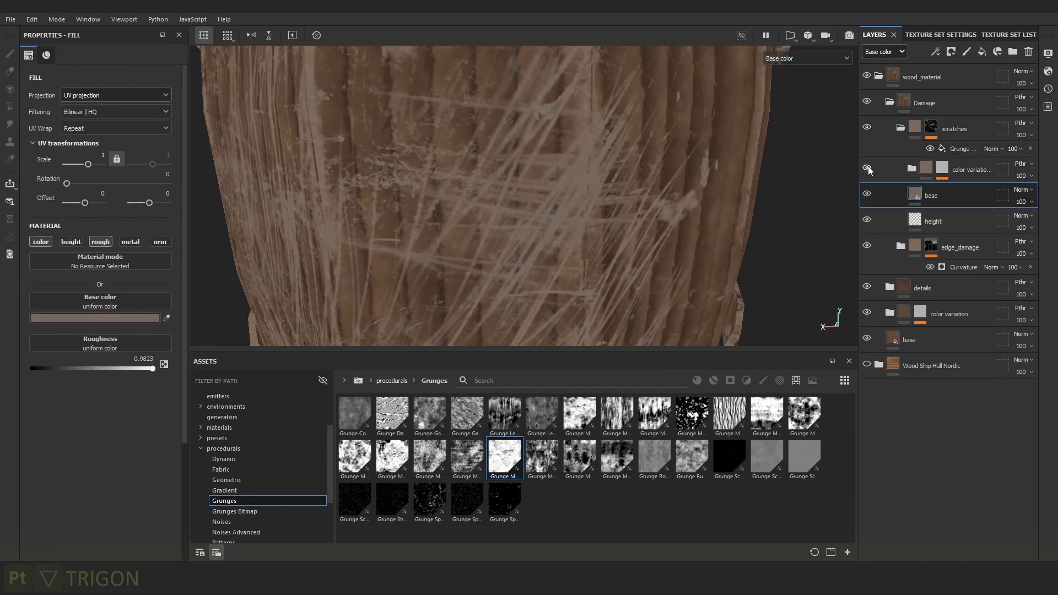
{"action": "right_click_drag", "start_coordinate": [664, 255], "coordinate": [452, 13], "text": "alt"}
{"action": "middle_click_drag", "start_coordinate": [637, 193], "coordinate": [613, 177], "text": "alt"}
{"action": "right_click_drag", "start_coordinate": [614, 176], "coordinate": [716, 272], "text": "alt"}
{"action": "middle_click_drag", "start_coordinate": [729, 212], "coordinate": [703, 230], "text": "alt"}
Return to the material view and set the scratches folder's height layer to about -0.115.
{"action": "key", "text": "m"}
{"action": "right_click_drag", "start_coordinate": [593, 200], "coordinate": [715, 156], "text": "shift"}
{"action": "middle_click_drag", "start_coordinate": [714, 156], "coordinate": [776, 197], "text": "alt"}
{"action": "left_click", "coordinate": [941, 222]}
{"action": "right_click_drag", "start_coordinate": [764, 242], "coordinate": [756, 219], "text": "alt"}
{"action": "left_click_drag", "start_coordinate": [88, 328], "coordinate": [85, 329]}
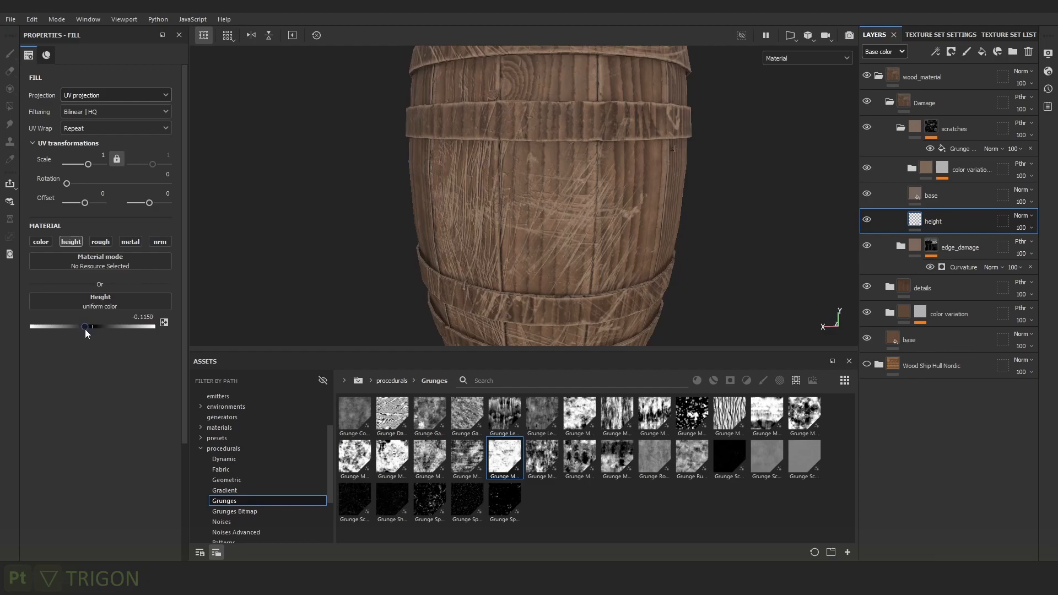
Examine the scratches around the whole barrel under changed lighting.
{"action": "right_click_drag", "start_coordinate": [622, 215], "coordinate": [602, 114], "text": "alt"}
{"action": "mouse_move", "coordinate": [693, 170]}
{"action": "right_mouse_down", "text": "shift"}
{"action": "mouse_move", "coordinate": [665, 170]}
{"action": "mouse_move", "coordinate": [678, 169]}
{"action": "right_mouse_up", "text": "shift"}
{"action": "left_click_drag", "start_coordinate": [607, 174], "coordinate": [713, 160], "text": "alt"}
{"action": "middle_click_drag", "start_coordinate": [551, 194], "coordinate": [660, 145], "text": "alt"}
{"action": "left_click_drag", "start_coordinate": [659, 144], "coordinate": [637, 141], "text": "alt"}
{"action": "right_click_drag", "start_coordinate": [638, 141], "coordinate": [613, 184], "text": "alt"}
{"action": "right_click_drag", "start_coordinate": [645, 138], "coordinate": [687, 142], "text": "shift"}
{"action": "middle_click_drag", "start_coordinate": [687, 141], "coordinate": [621, 208], "text": "alt"}
{"action": "right_click_drag", "start_coordinate": [794, 193], "coordinate": [703, 177], "text": "shift"}
{"action": "middle_click_drag", "start_coordinate": [703, 177], "coordinate": [820, 149], "text": "alt"}
Display the scratches mask and add a fill above the grunge with Multiply blending.
{"action": "left_click", "coordinate": [931, 131], "text": "alt"}
{"action": "mouse_move", "coordinate": [691, 165]}
{"action": "left_mouse_down", "text": "alt"}
{"action": "mouse_move", "coordinate": [496, 173]}
{"action": "mouse_move", "coordinate": [699, 172]}
{"action": "left_mouse_up", "text": "alt"}
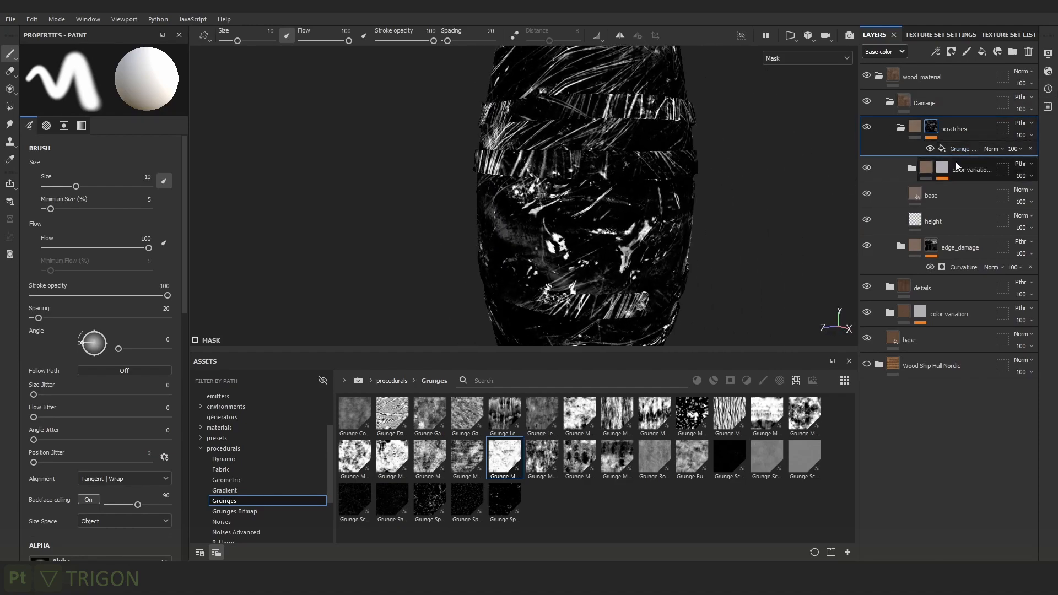
{"action": "left_click", "coordinate": [935, 52]}
{"action": "left_click", "coordinate": [965, 98]}
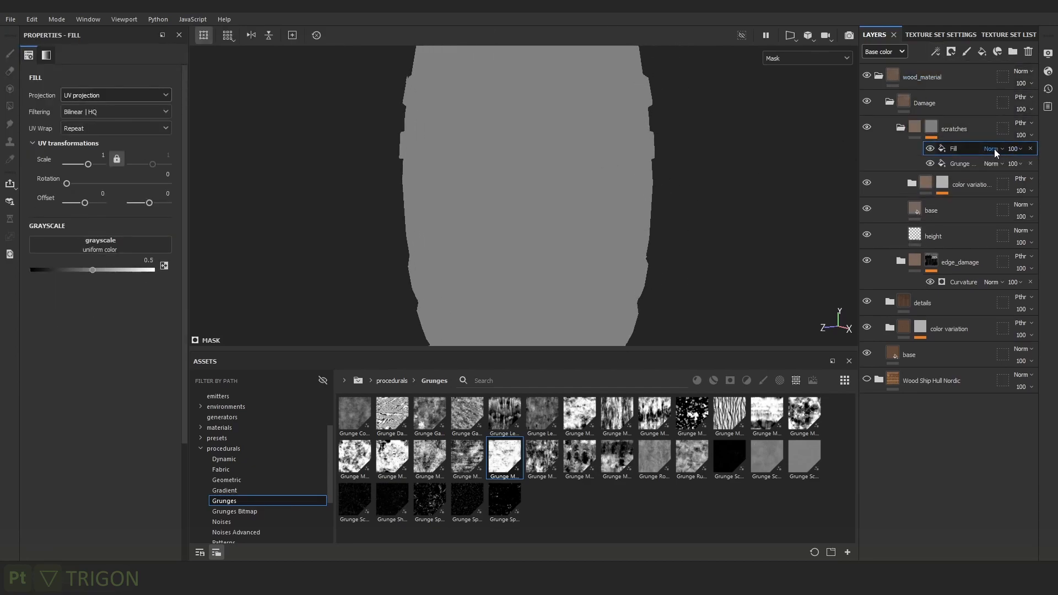
{"action": "left_click", "coordinate": [994, 149]}
{"action": "left_click", "coordinate": [1004, 205]}
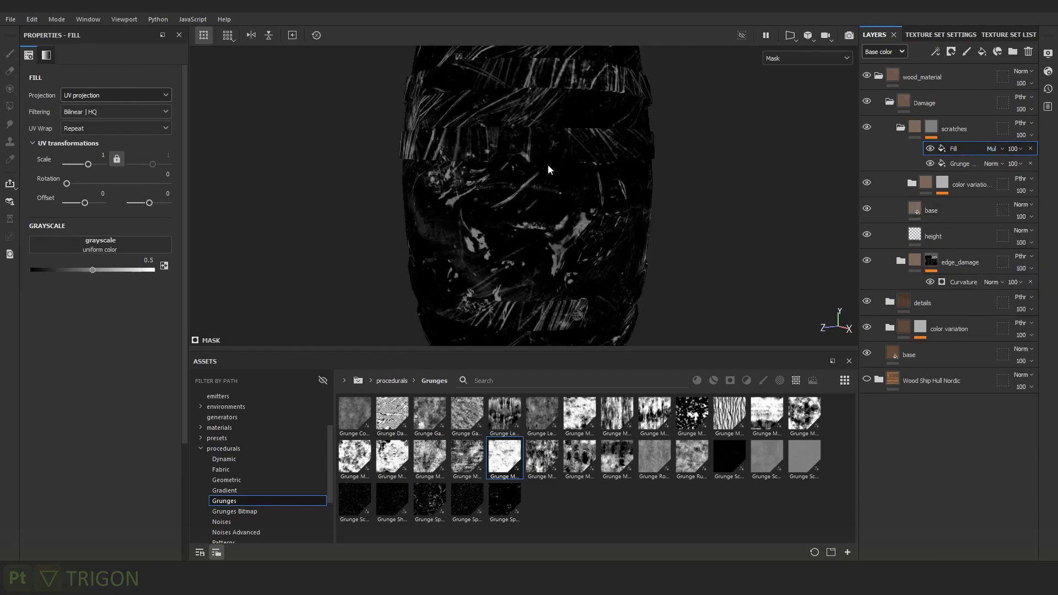
Compare the scratches mask with and without the Multiply fill, and assign the Clouds 3 procedural to that fill.
{"action": "left_click_drag", "start_coordinate": [534, 165], "coordinate": [477, 152], "text": "alt"}
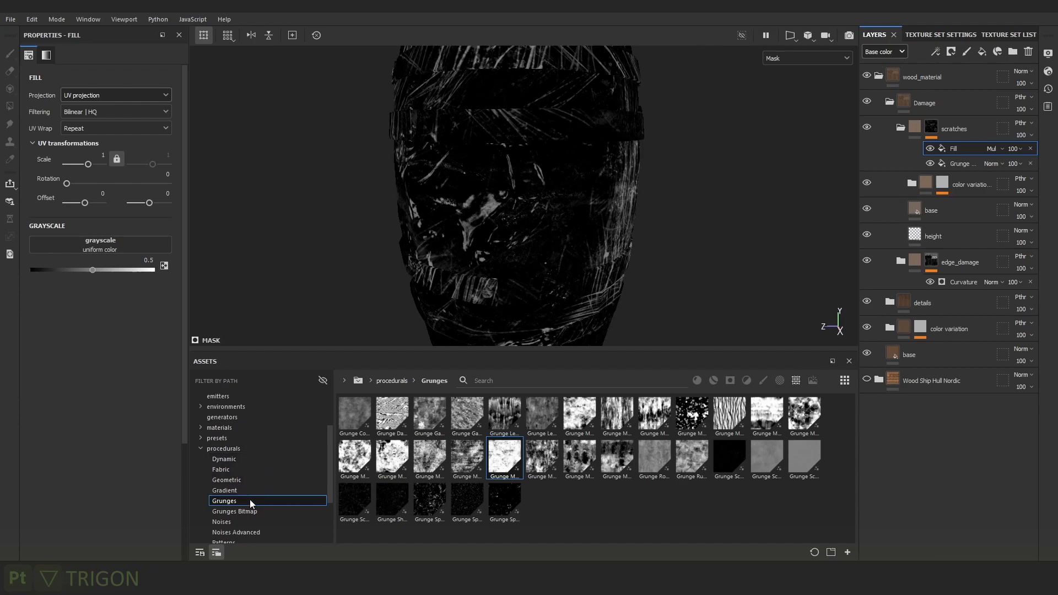
{"action": "left_click", "coordinate": [240, 447]}
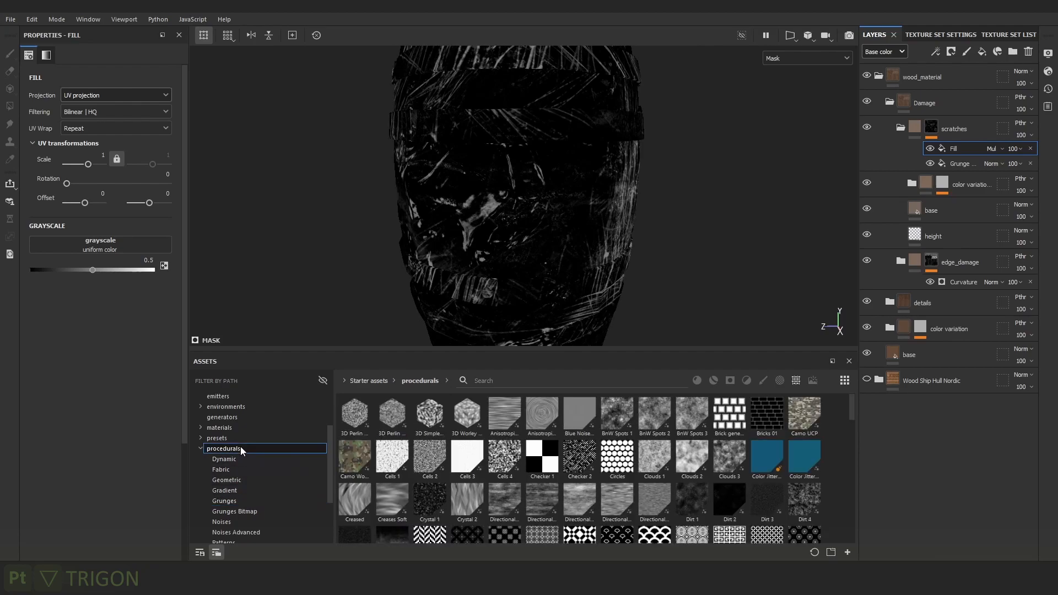
{"action": "left_click", "coordinate": [931, 150]}
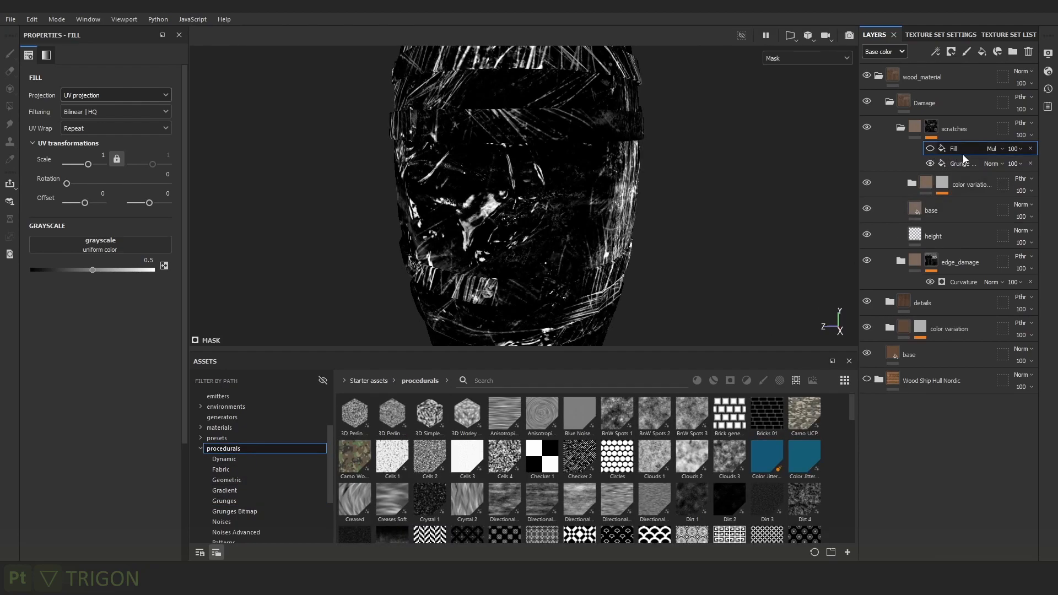
{"action": "left_click_drag", "start_coordinate": [725, 238], "coordinate": [661, 223], "text": "alt"}
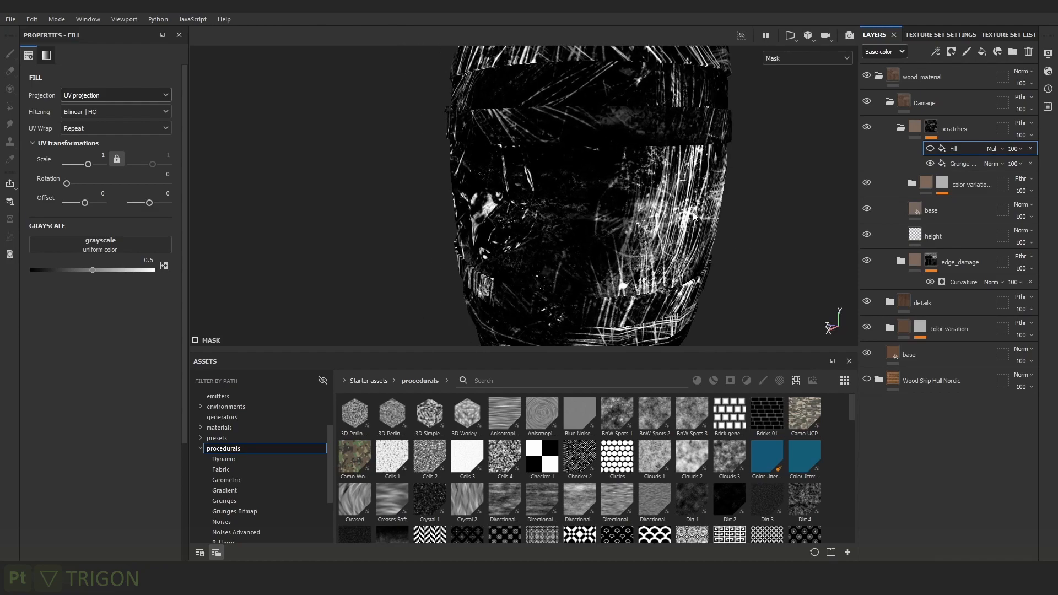
{"action": "middle_click_drag", "start_coordinate": [670, 221], "coordinate": [609, 202], "text": "alt"}
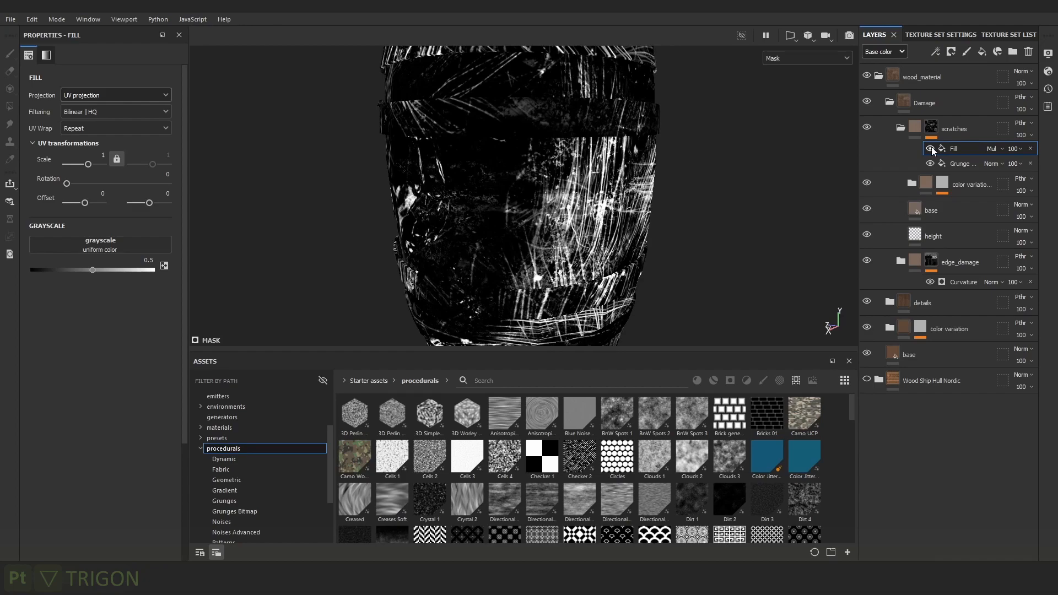
{"action": "left_click", "coordinate": [931, 149]}
{"action": "left_click_drag", "start_coordinate": [727, 481], "coordinate": [127, 247]}
{"action": "left_click_drag", "start_coordinate": [603, 186], "coordinate": [452, 225], "text": "alt"}
Preview the Clouds 3 fill alone with Normal blending, and restore its Multiply blending.
{"action": "left_click", "coordinate": [928, 162]}
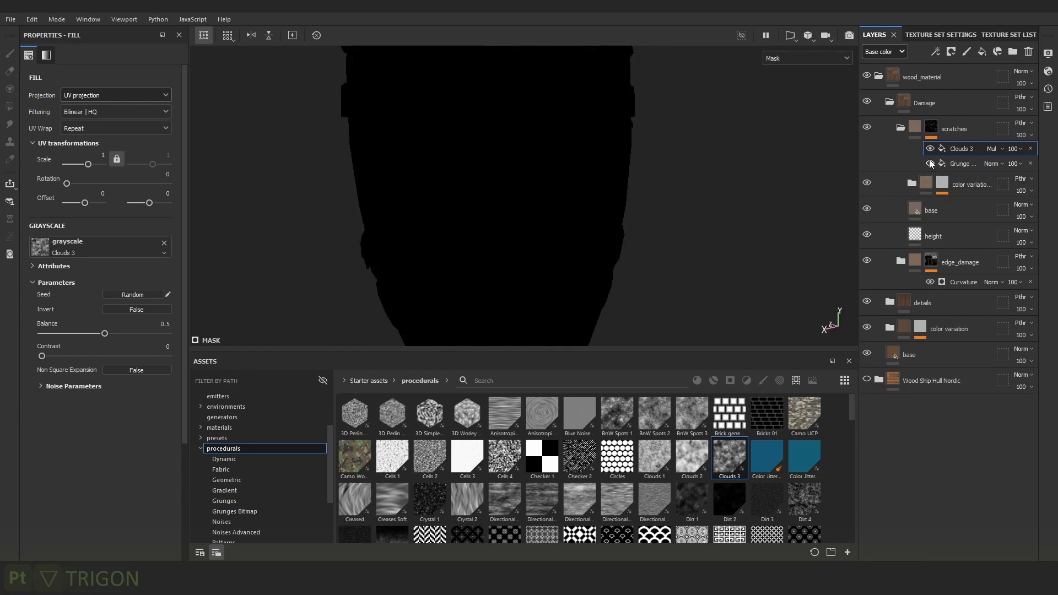
{"action": "left_click", "coordinate": [992, 149]}
{"action": "left_click", "coordinate": [995, 159]}
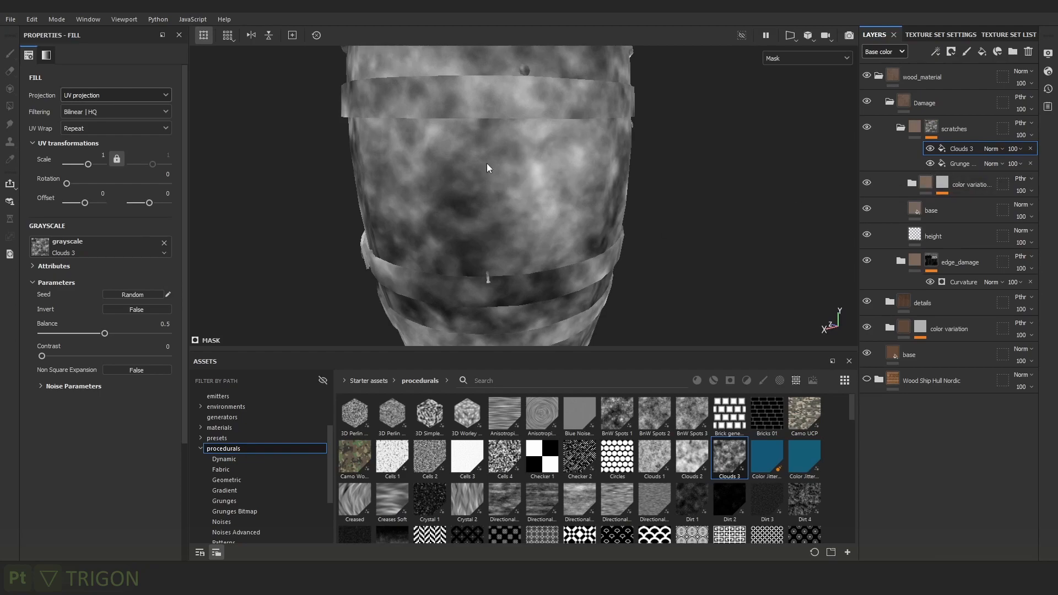
{"action": "left_click", "coordinate": [993, 150]}
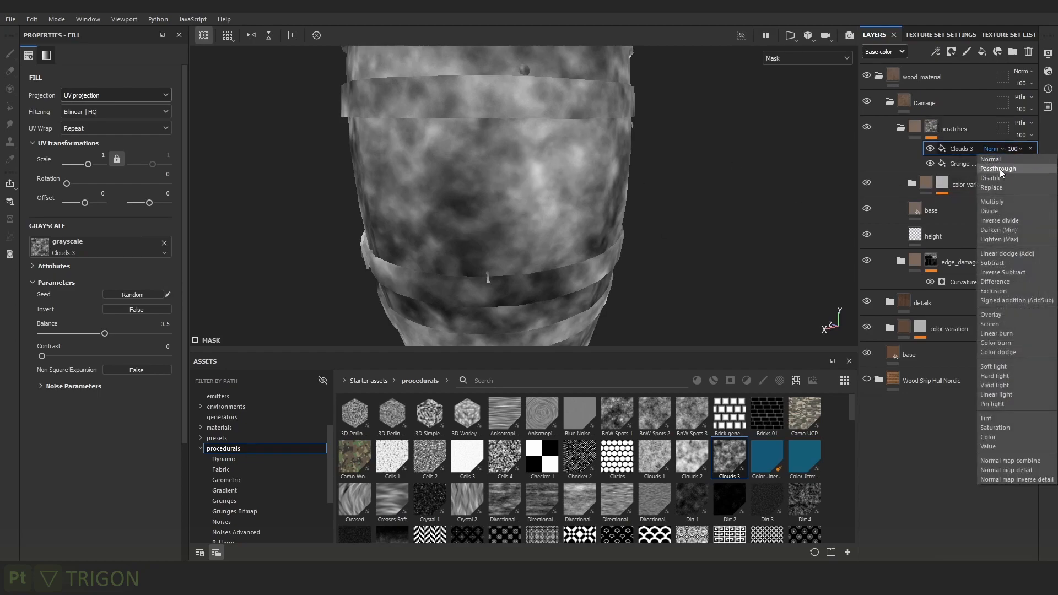
{"action": "key", "text": "Escape"}
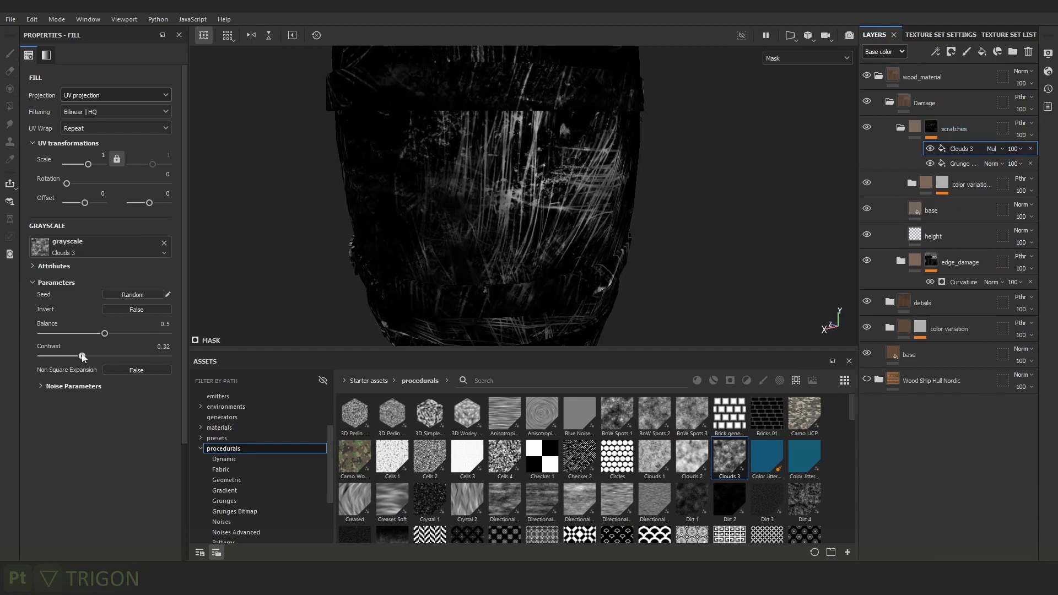
Set Clouds 3's contrast to 0.22 and balance to 0.44, and check the whole barrel in the material view.
{"action": "left_click_drag", "start_coordinate": [91, 356], "coordinate": [122, 374]}
{"action": "mouse_move", "coordinate": [105, 333]}
{"action": "left_mouse_down"}
{"action": "mouse_move", "coordinate": [77, 332]}
{"action": "mouse_move", "coordinate": [92, 356]}
{"action": "mouse_move", "coordinate": [61, 361]}
{"action": "mouse_move", "coordinate": [96, 333]}
{"action": "left_mouse_up"}
{"action": "scroll", "coordinate": [342, 148], "scroll_direction": "down", "scroll_amount": 3}
{"action": "key", "text": "m"}
{"action": "left_click_drag", "start_coordinate": [494, 207], "coordinate": [639, 200], "text": "alt"}
{"action": "right_click_drag", "start_coordinate": [639, 199], "coordinate": [708, 194], "text": "shift"}
{"action": "key", "text": "f"}
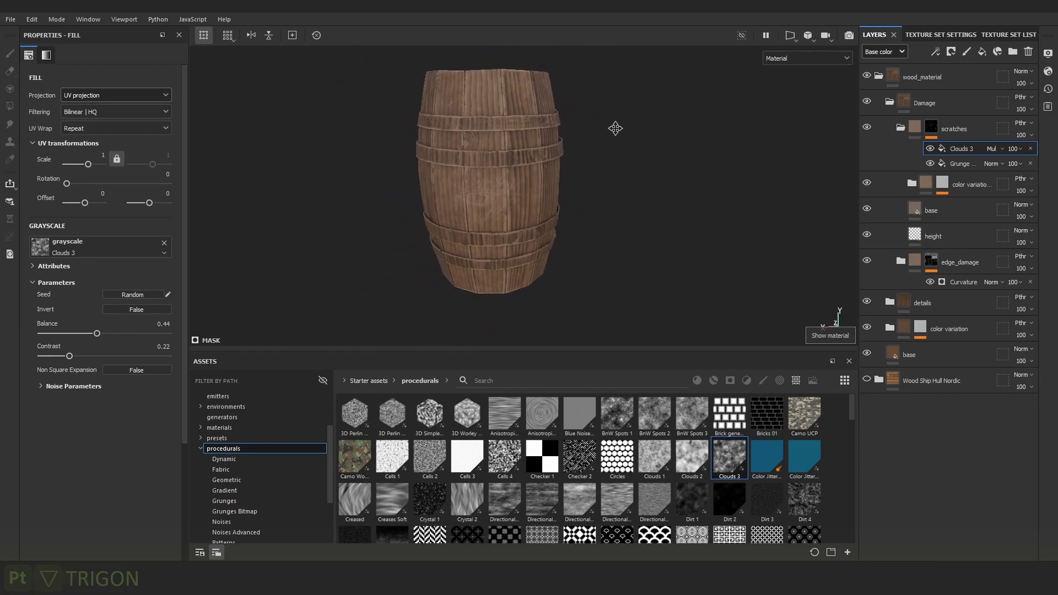
Set Clouds 3's balance to 0.56 and inspect the scratches under changed lighting.
{"action": "left_click_drag", "start_coordinate": [93, 333], "coordinate": [120, 333]}
{"action": "left_click_drag", "start_coordinate": [515, 197], "coordinate": [419, 204], "text": "alt"}
{"action": "right_click_drag", "start_coordinate": [424, 205], "coordinate": [487, 211], "text": "alt"}
{"action": "middle_click_drag", "start_coordinate": [634, 212], "coordinate": [491, 215], "text": "alt"}
{"action": "right_click_drag", "start_coordinate": [491, 215], "coordinate": [506, 219], "text": "shift"}
{"action": "left_click_drag", "start_coordinate": [506, 220], "coordinate": [413, 226], "text": "alt"}
Examine the barrel in the base color view and cycle through the individual channels to the normal channel.
{"action": "key", "text": "c"}
{"action": "middle_click_drag", "start_coordinate": [538, 230], "coordinate": [471, 219], "text": "alt"}
{"action": "key", "text": "c"}
{"action": "left_click_drag", "start_coordinate": [622, 175], "coordinate": [586, 177], "text": "alt"}
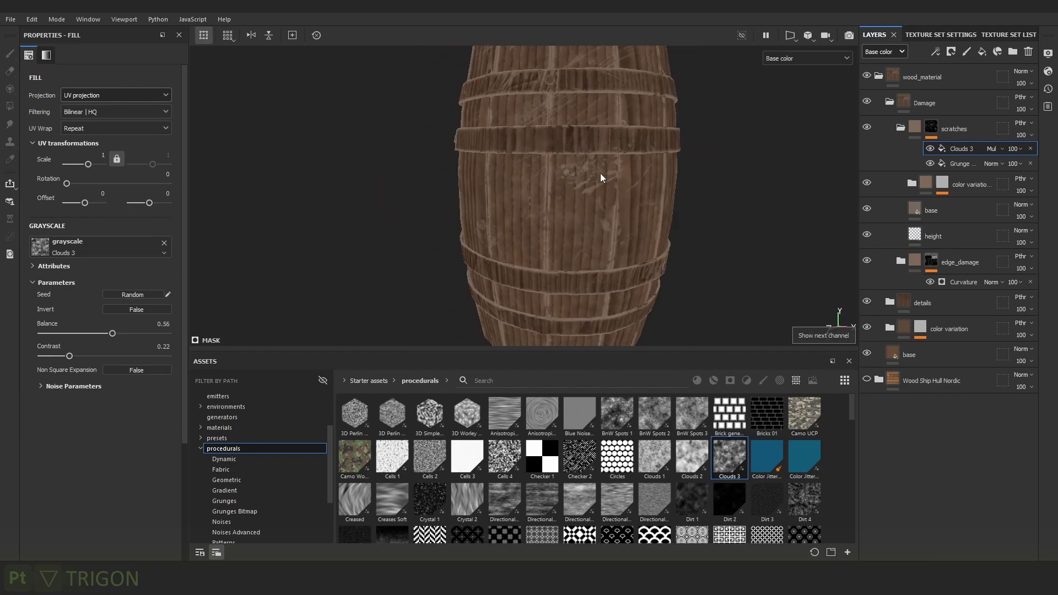
{"action": "scroll", "coordinate": [587, 178], "scroll_direction": "down", "scroll_amount": 4}
{"action": "middle_click_drag", "start_coordinate": [646, 180], "coordinate": [572, 169], "text": "alt"}
{"action": "left_click_drag", "start_coordinate": [571, 170], "coordinate": [550, 207], "text": "alt"}
{"action": "key", "text": "c"}
{"action": "key", "text": "c"}
{"action": "key", "text": "c"}
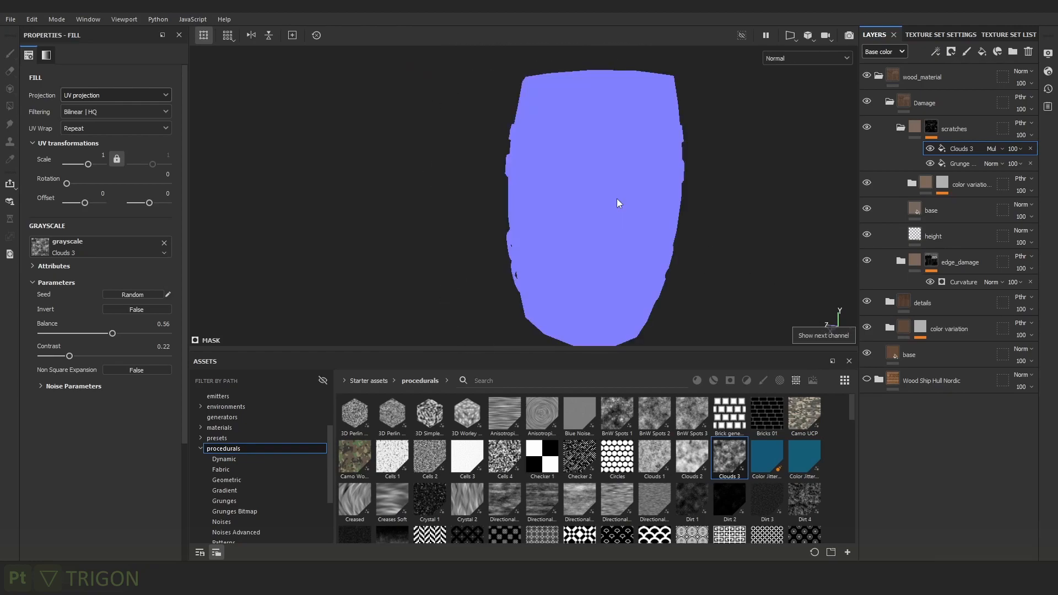
Return to the material view and inspect the whole barrel under changed lighting.
{"action": "key", "text": "m"}
{"action": "scroll", "coordinate": [659, 231], "scroll_direction": "down", "scroll_amount": 3}
{"action": "right_click_drag", "start_coordinate": [619, 186], "coordinate": [657, 182], "text": "shift"}
{"action": "left_click_drag", "start_coordinate": [657, 182], "coordinate": [576, 206], "text": "alt"}
{"action": "middle_click_drag", "start_coordinate": [693, 213], "coordinate": [584, 190], "text": "alt"}
{"action": "scroll", "coordinate": [587, 189], "scroll_direction": "up", "scroll_amount": 3}
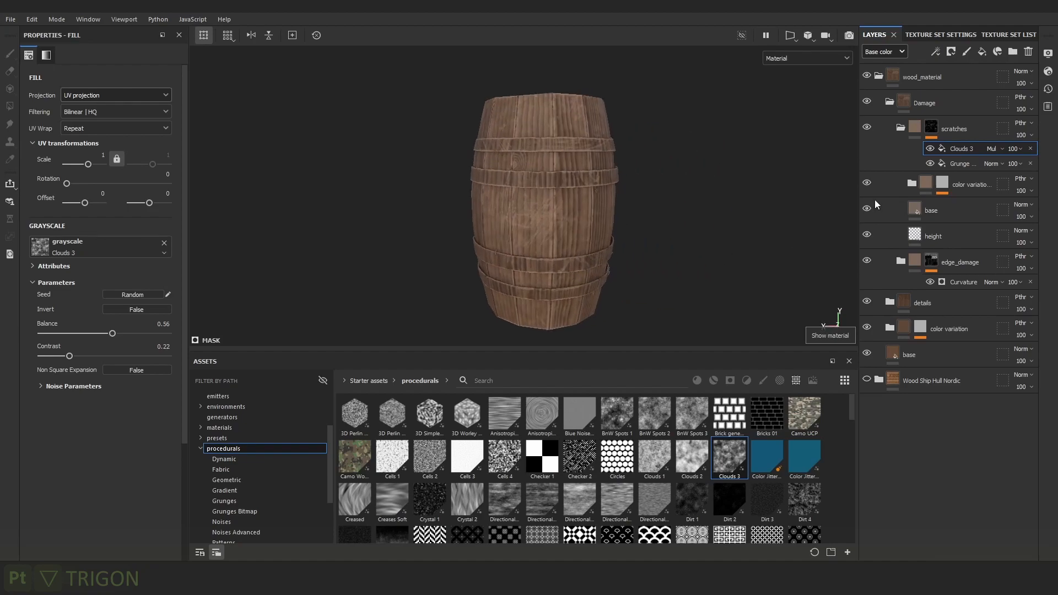
Collapse the scratches folder, duplicate it, and rename the copy general.
{"action": "left_click", "coordinate": [900, 127]}
{"action": "left_click", "coordinate": [954, 126]}
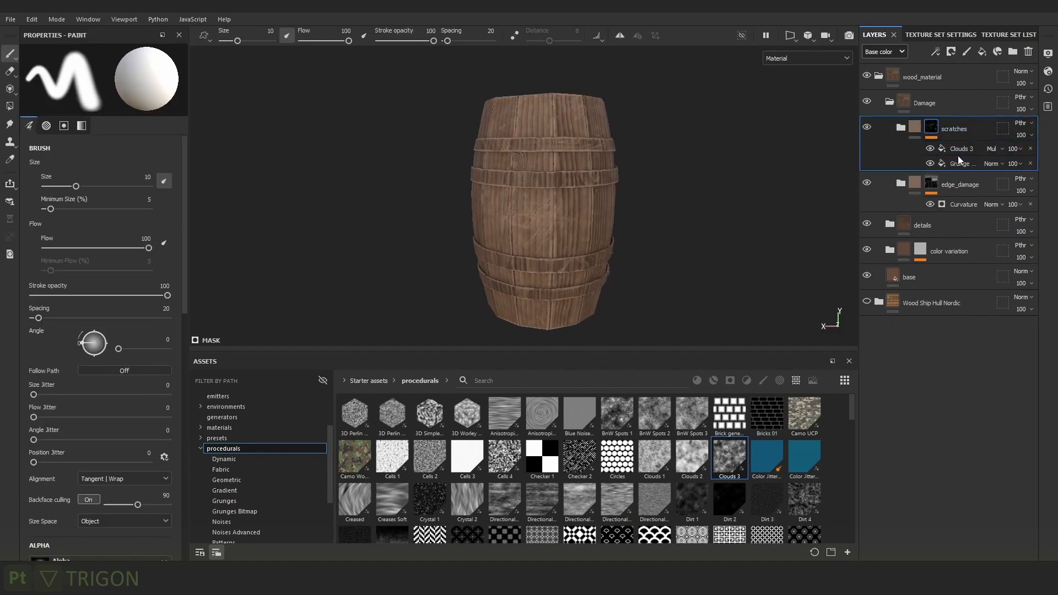
{"action": "key", "text": "ctrl+d"}
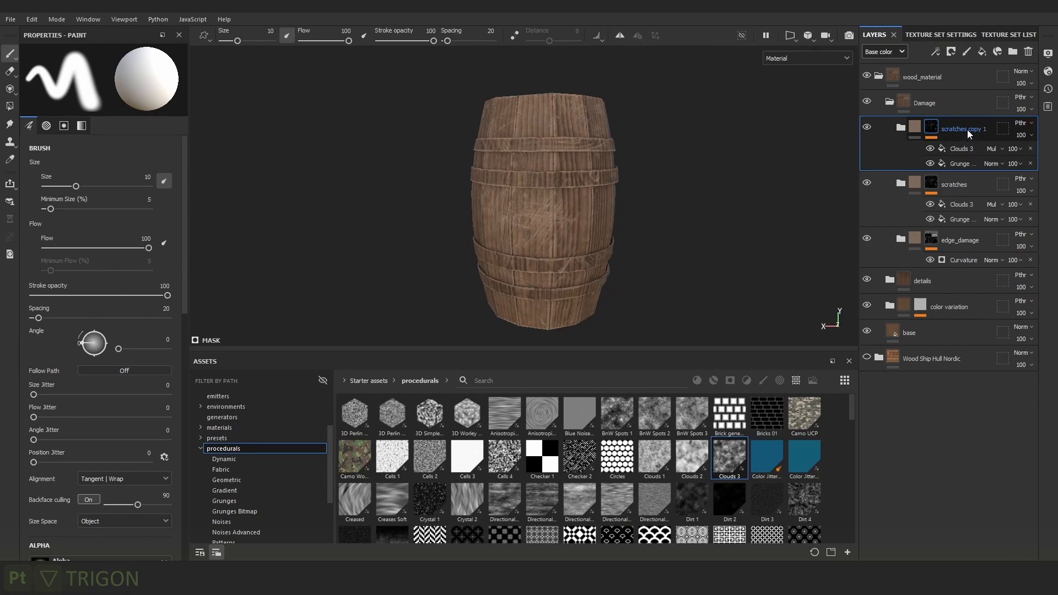
{"action": "type", "text": "general"}
{"action": "key", "text": "Return"}
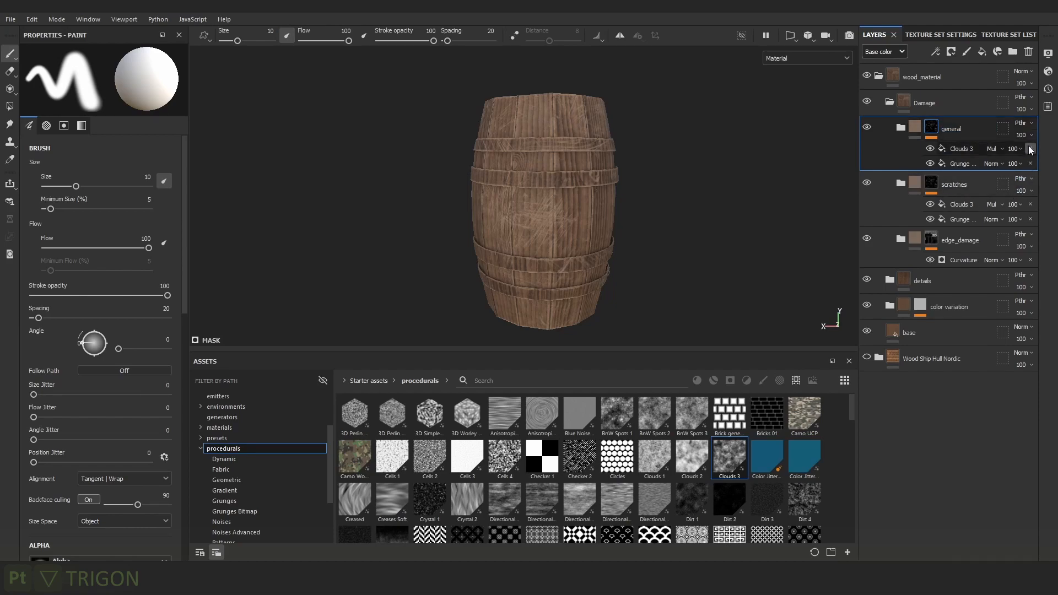
Remove the Clouds 3 and grunge fills from the general folder's mask.
{"action": "left_click", "coordinate": [1030, 148]}
{"action": "left_click", "coordinate": [1030, 149]}
{"action": "middle_click_drag", "start_coordinate": [575, 208], "coordinate": [500, 176], "text": "alt"}
{"action": "scroll", "coordinate": [499, 175], "scroll_direction": "up", "scroll_amount": 2}
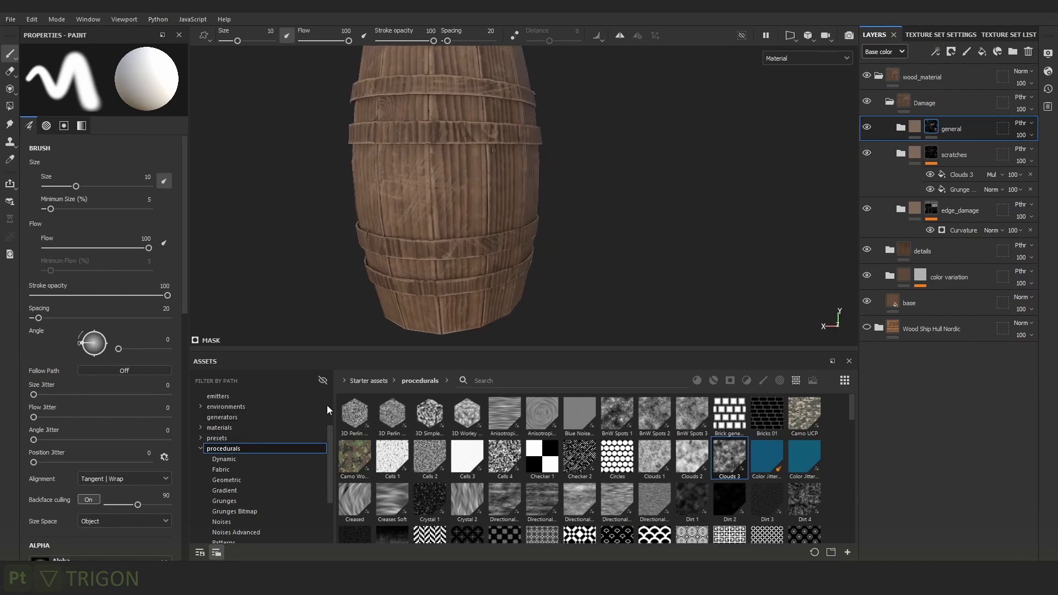
Filter all libraries to generators, search for damage, and browse the full generator set for a suitable mask.
{"action": "left_click", "coordinate": [742, 378]}
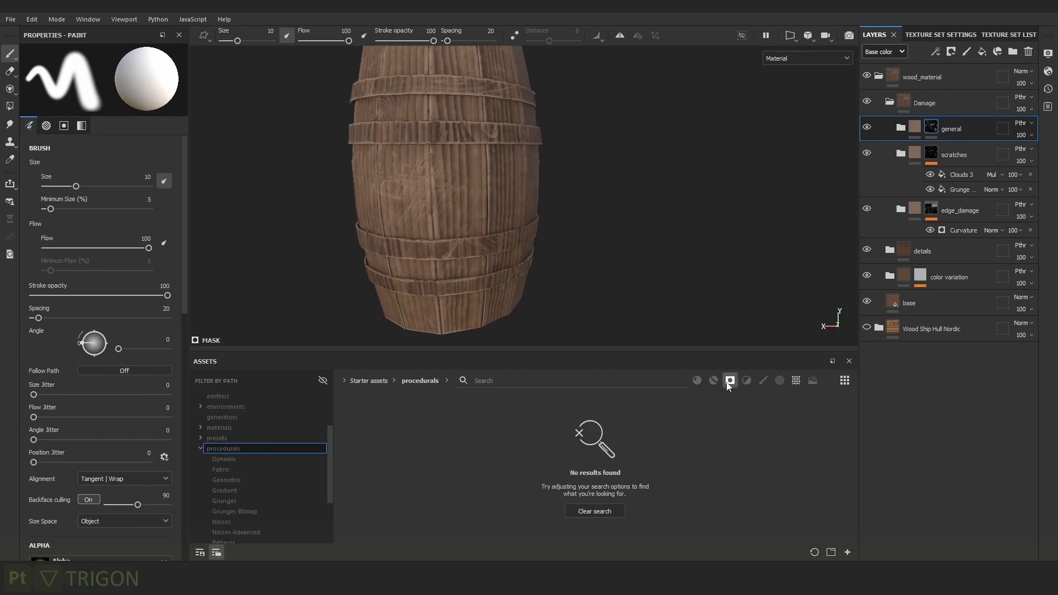
{"action": "left_click", "coordinate": [599, 500]}
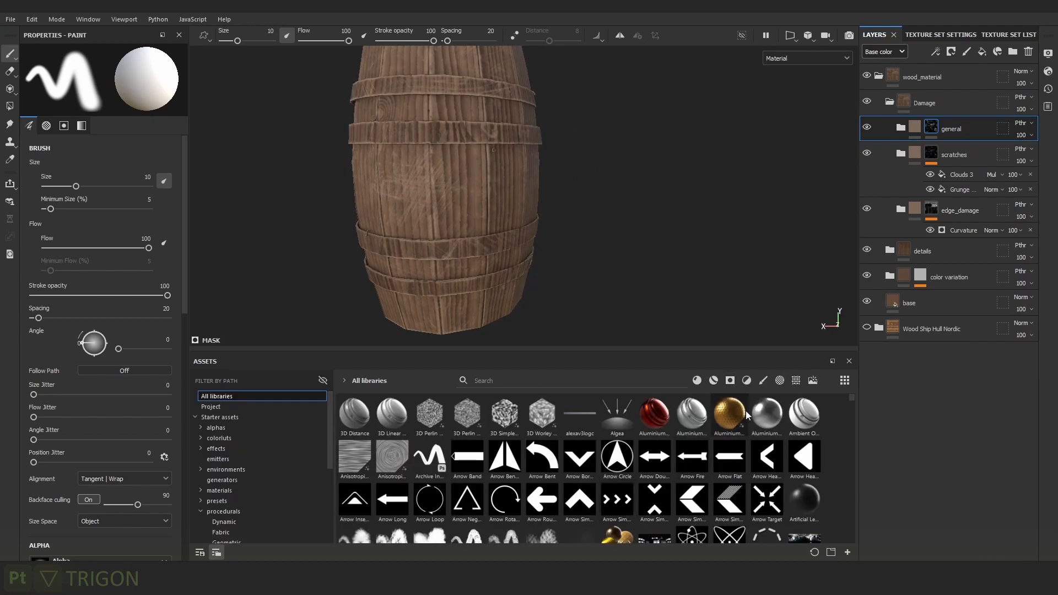
{"action": "left_click", "coordinate": [730, 380]}
{"action": "left_click", "coordinate": [544, 383]}
{"action": "type", "text": "damage"}
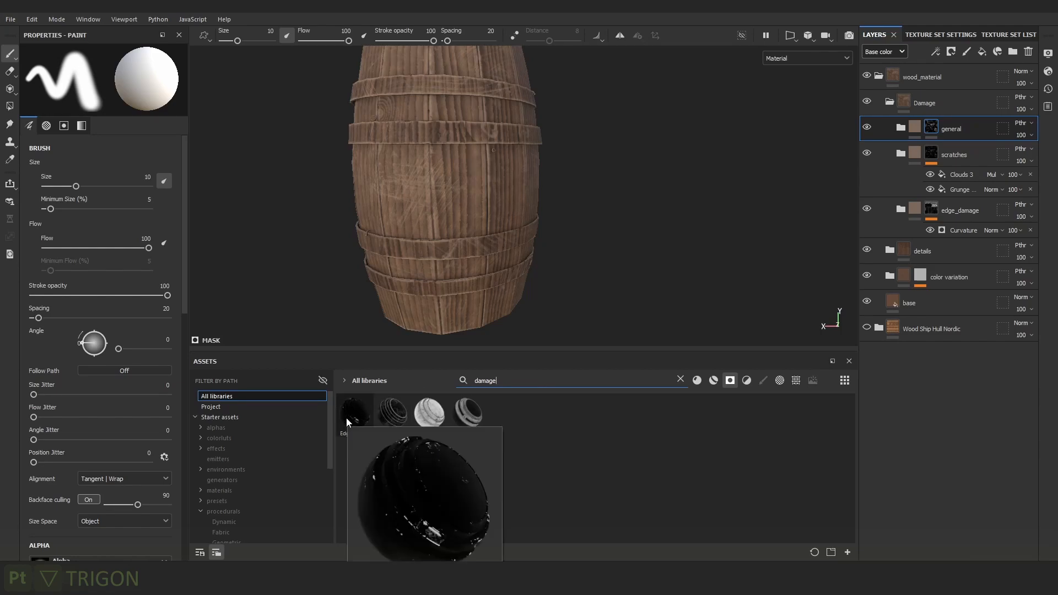
{"action": "mouse_move", "coordinate": [422, 409]}
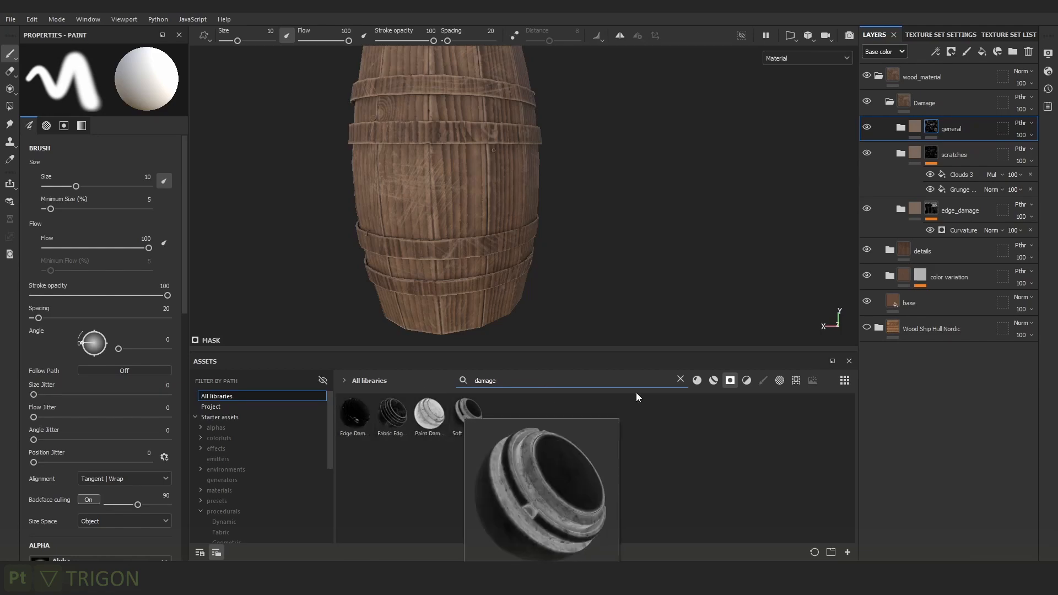
{"action": "left_click", "coordinate": [680, 379]}
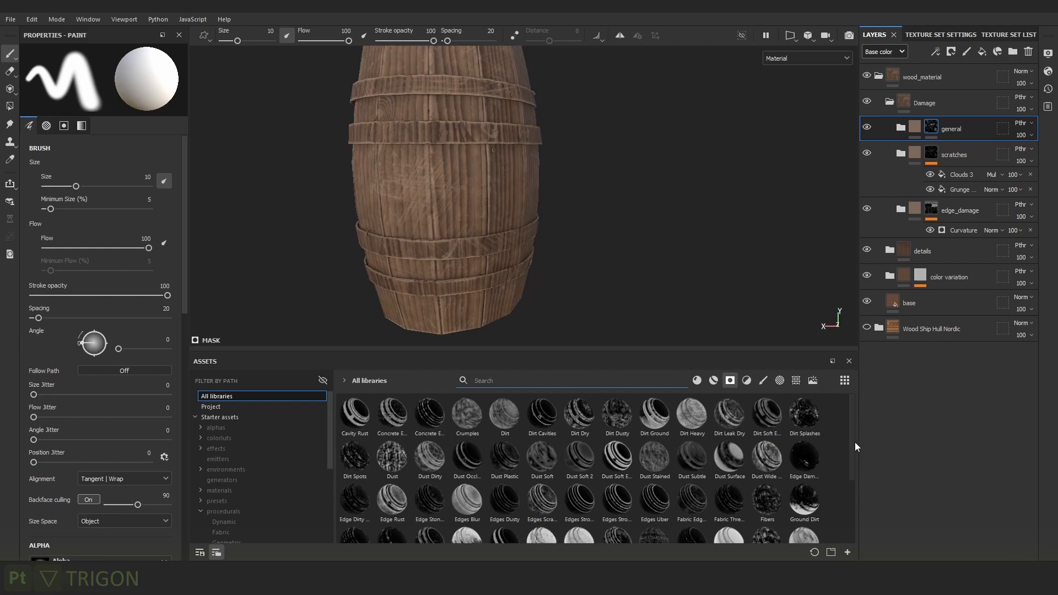
{"action": "left_click_drag", "start_coordinate": [852, 442], "coordinate": [851, 453]}
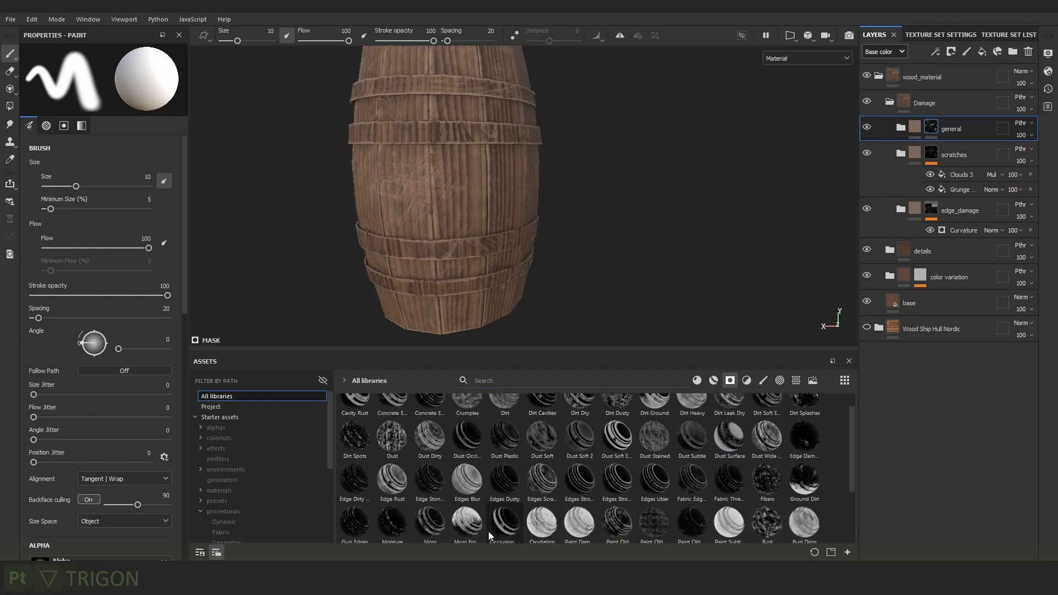
{"action": "mouse_move", "coordinate": [477, 530]}
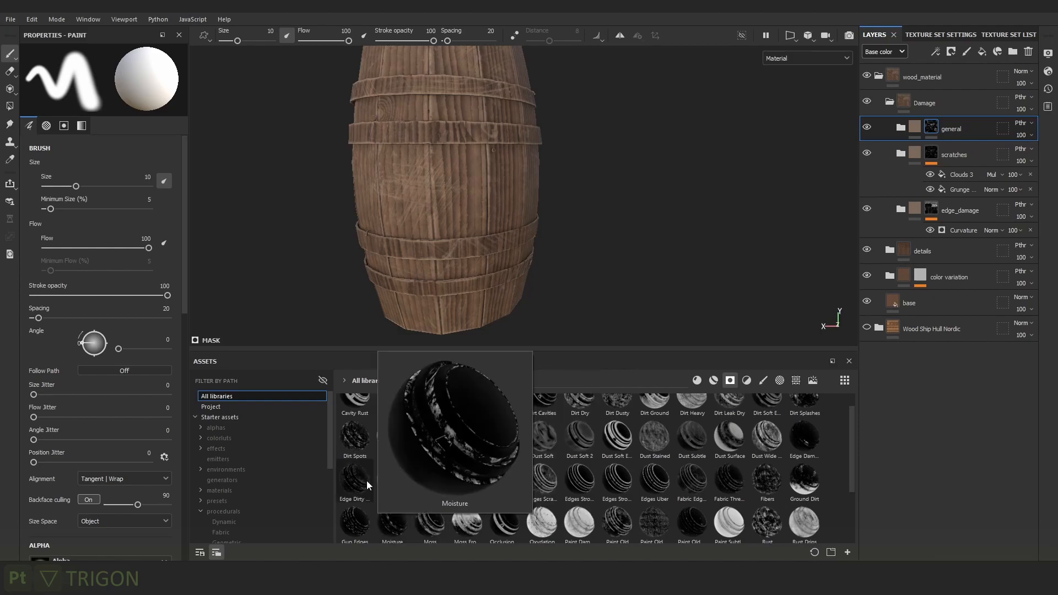
{"action": "scroll", "coordinate": [658, 438], "scroll_direction": "up", "scroll_amount": 1}
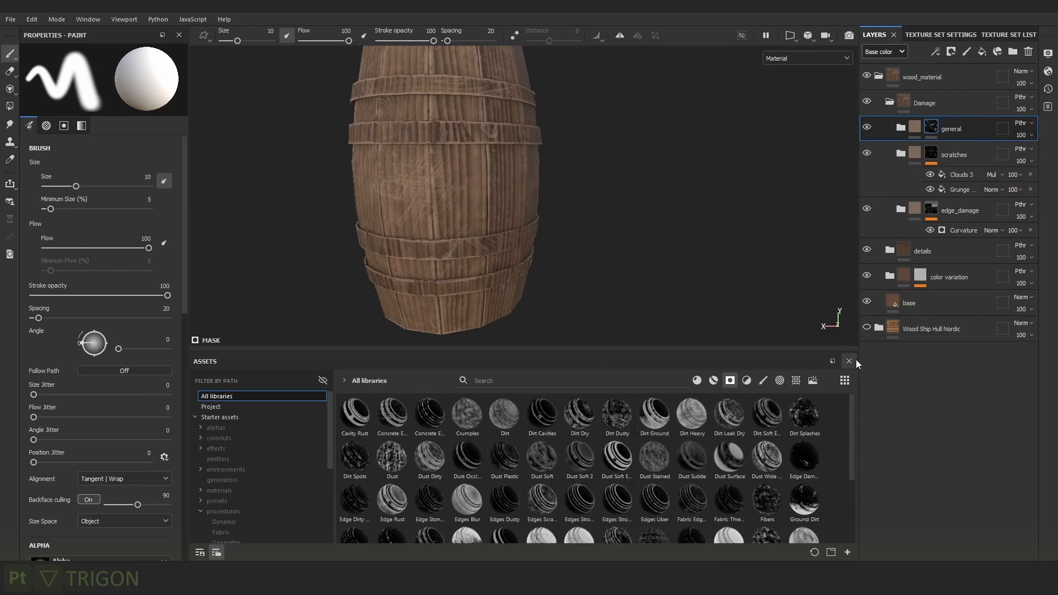
Return to the unfiltered procedurals and add a fill to the general folder's mask.
{"action": "left_click", "coordinate": [231, 511]}
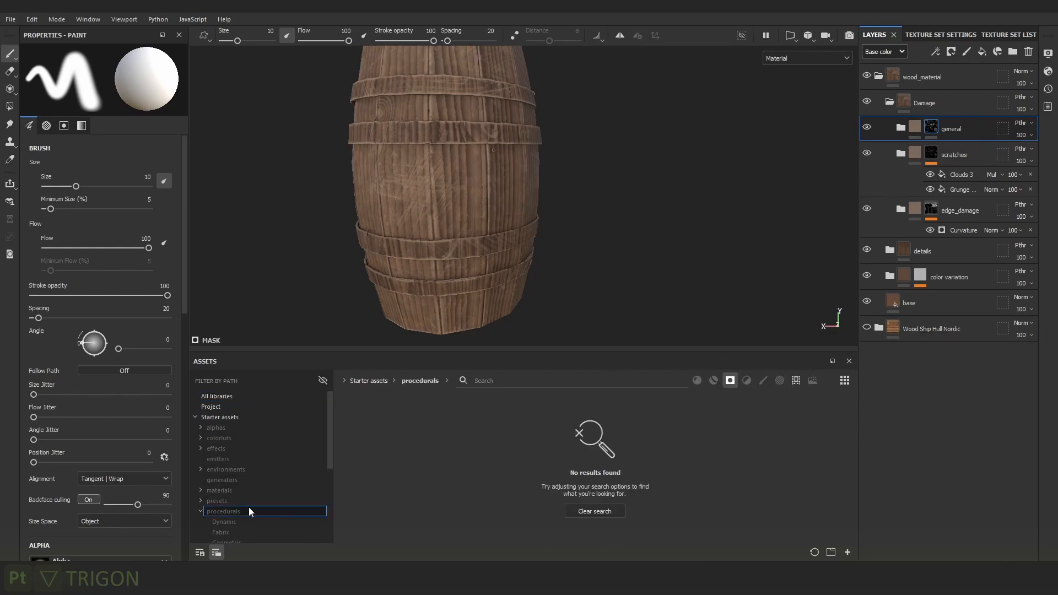
{"action": "left_click", "coordinate": [602, 511]}
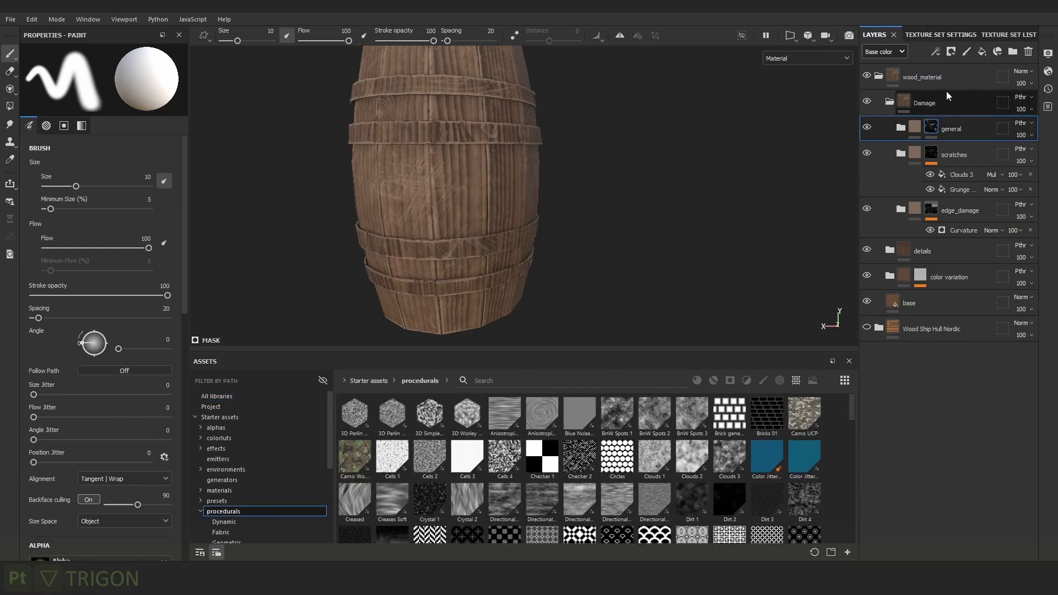
{"action": "left_click", "coordinate": [937, 53]}
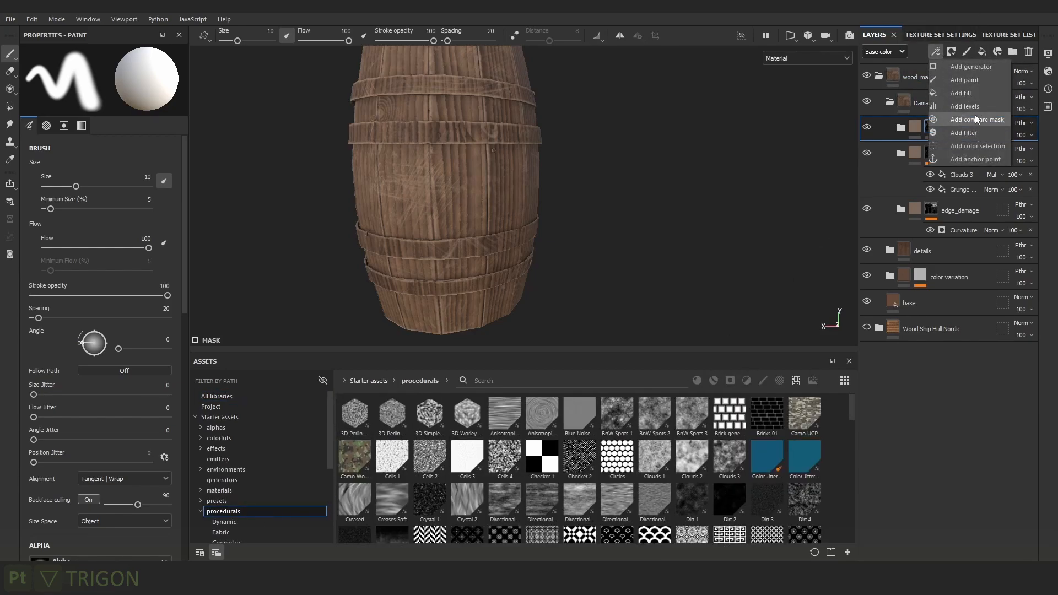
{"action": "left_click", "coordinate": [975, 93]}
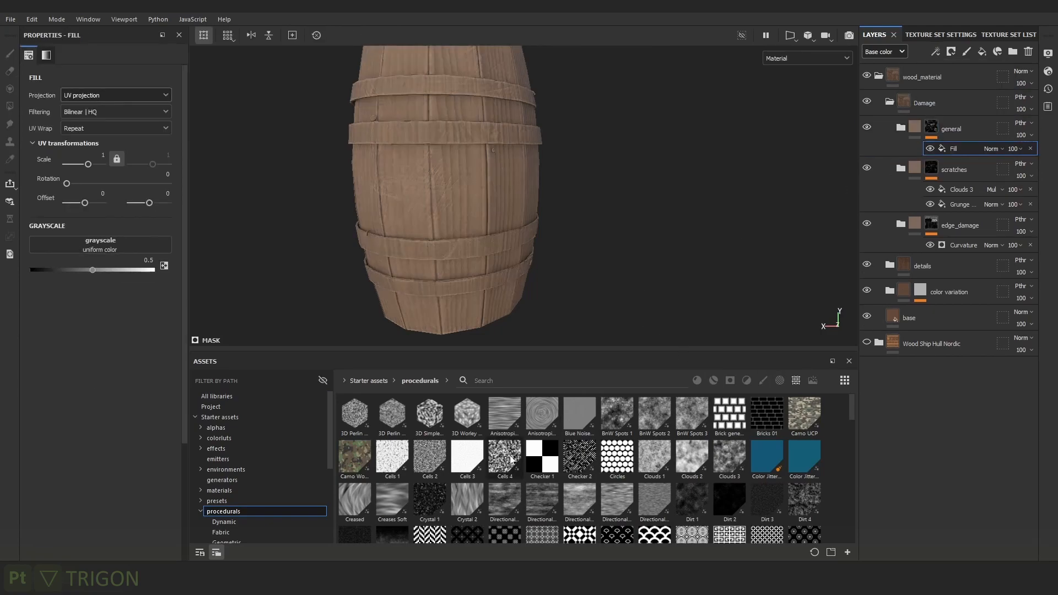
Browse the noise and grunge procedurals and assign Grunge Map 013 to the general mask's fill.
{"action": "mouse_move", "coordinate": [589, 457]}
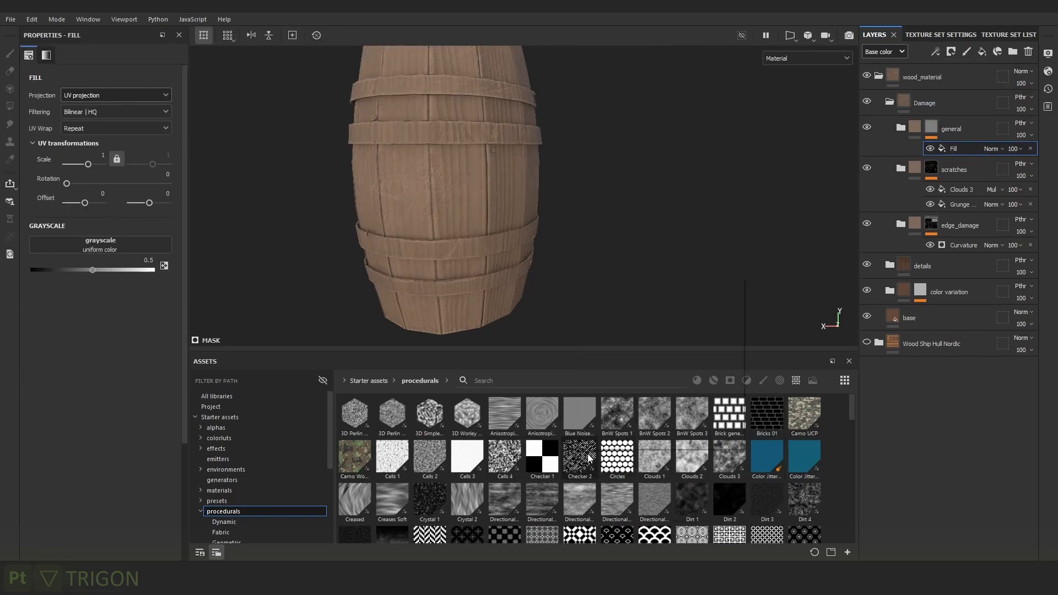
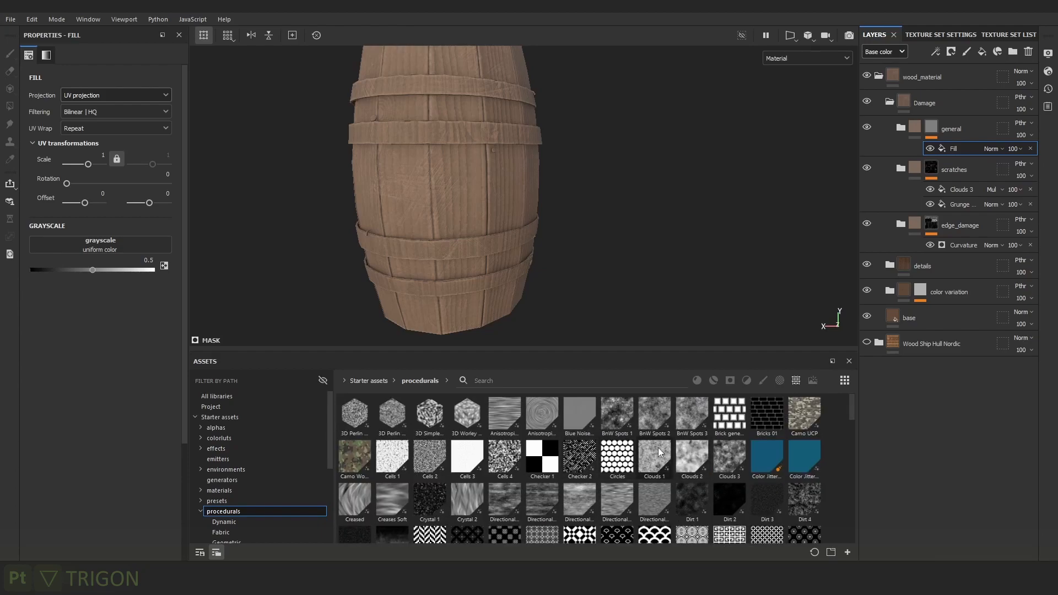
{"action": "scroll", "coordinate": [259, 493], "scroll_direction": "down", "scroll_amount": 3}
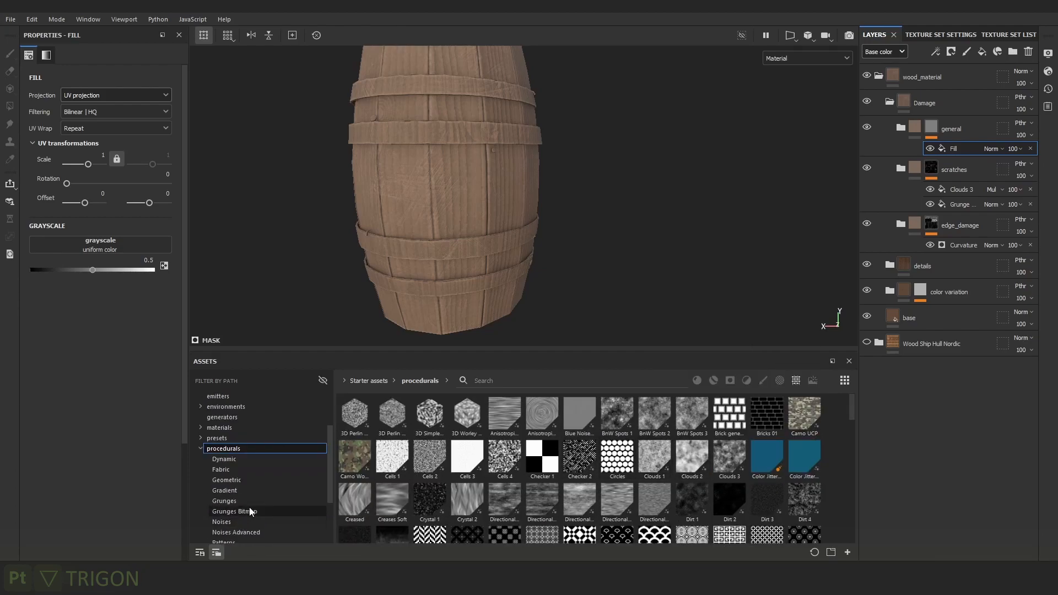
{"action": "left_click", "coordinate": [246, 471]}
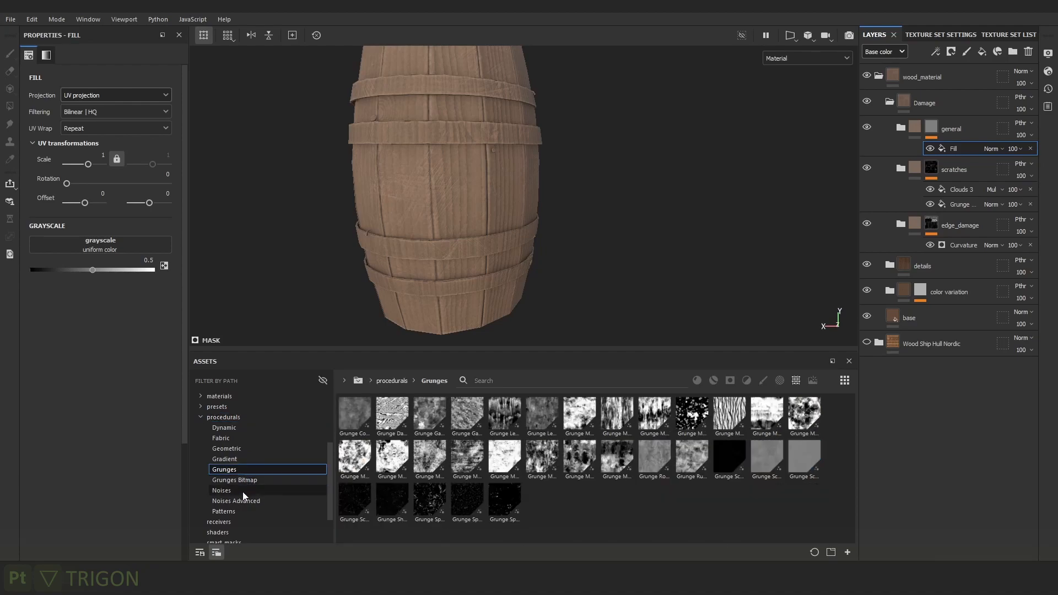
{"action": "left_click", "coordinate": [240, 489]}
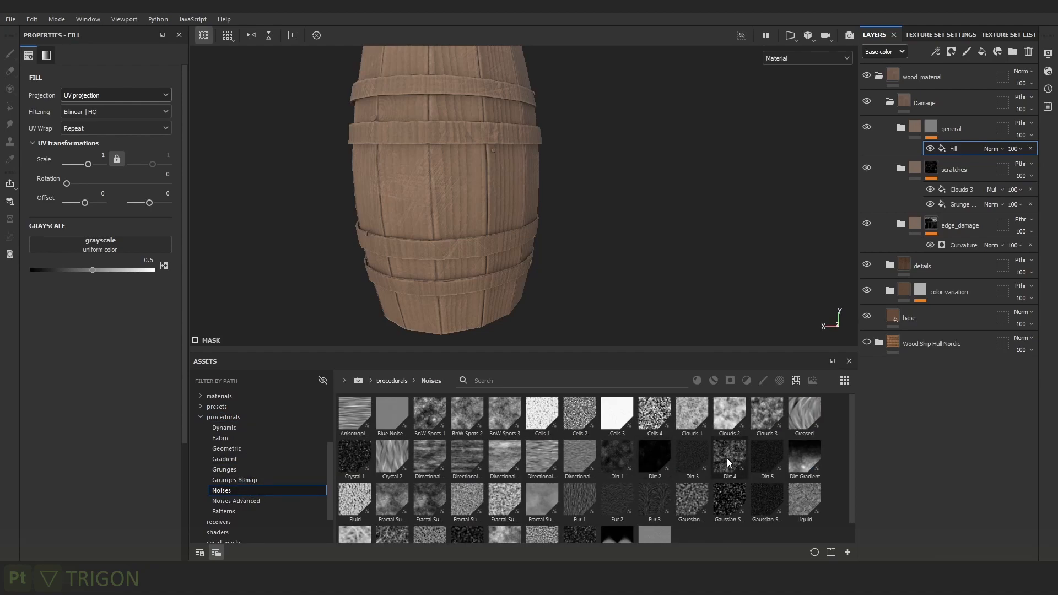
{"action": "left_click", "coordinate": [238, 471]}
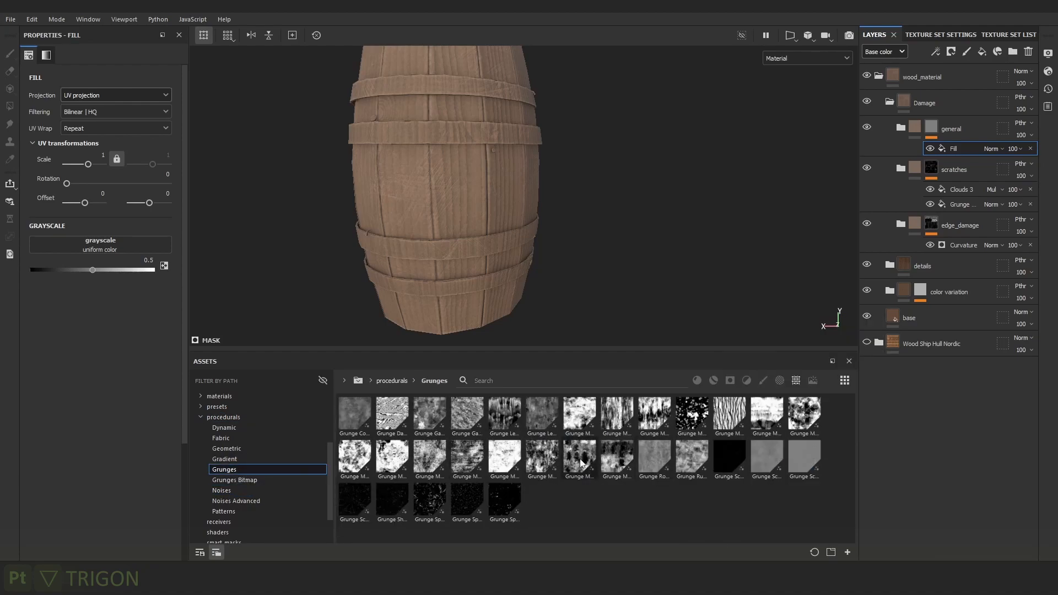
{"action": "mouse_move", "coordinate": [548, 467]}
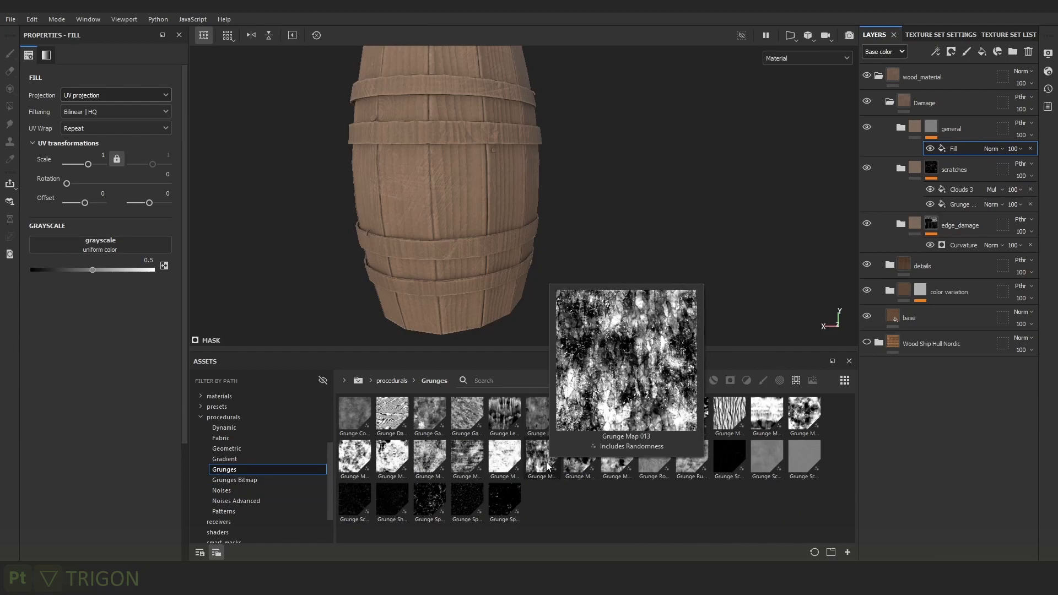
{"action": "left_click_drag", "start_coordinate": [547, 467], "coordinate": [141, 240]}
Set Grunge Map 013's balance to 0.28 and contrast to 0.41, checking the damage around the barrel.
{"action": "middle_click_drag", "start_coordinate": [463, 164], "coordinate": [595, 182], "text": "alt"}
{"action": "left_click_drag", "start_coordinate": [595, 182], "coordinate": [619, 182], "text": "alt"}
{"action": "right_click_drag", "start_coordinate": [619, 181], "coordinate": [619, 190], "text": "alt"}
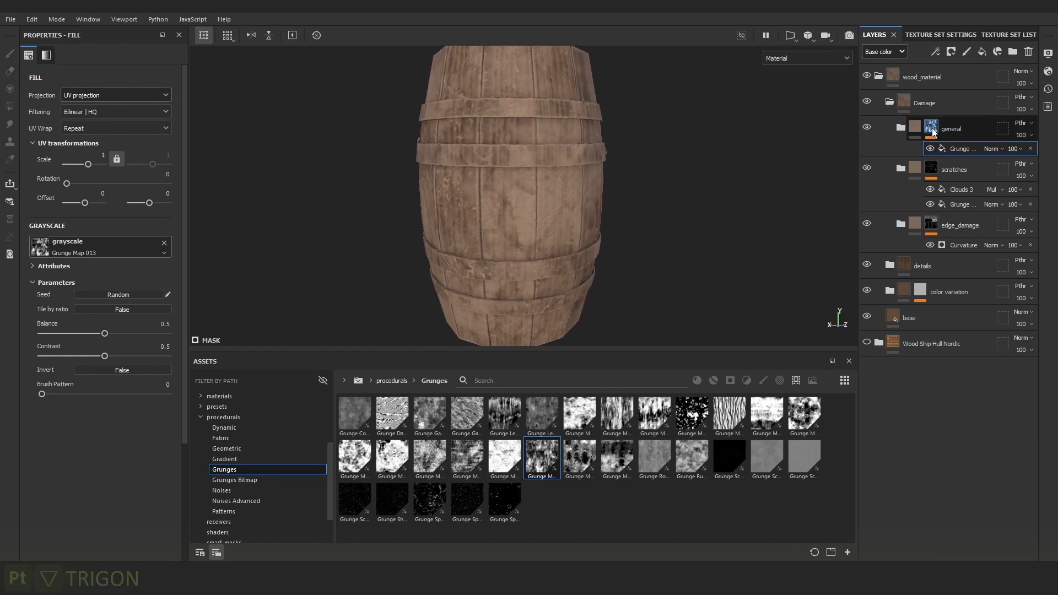
{"action": "mouse_move", "coordinate": [104, 355]}
{"action": "left_mouse_down"}
{"action": "mouse_move", "coordinate": [136, 356]}
{"action": "mouse_move", "coordinate": [45, 334]}
{"action": "mouse_move", "coordinate": [77, 334]}
{"action": "mouse_move", "coordinate": [93, 356]}
{"action": "left_mouse_up"}
{"action": "right_click_drag", "start_coordinate": [546, 144], "coordinate": [470, 205], "text": "alt"}
{"action": "left_click_drag", "start_coordinate": [470, 206], "coordinate": [567, 193], "text": "alt"}
{"action": "middle_click_drag", "start_coordinate": [567, 194], "coordinate": [466, 170], "text": "alt"}
{"action": "right_click_drag", "start_coordinate": [634, 226], "coordinate": [721, 233], "text": "alt"}
{"action": "left_click_drag", "start_coordinate": [721, 233], "coordinate": [604, 236], "text": "alt"}
{"action": "right_click_drag", "start_coordinate": [604, 236], "coordinate": [760, 290], "text": "alt"}
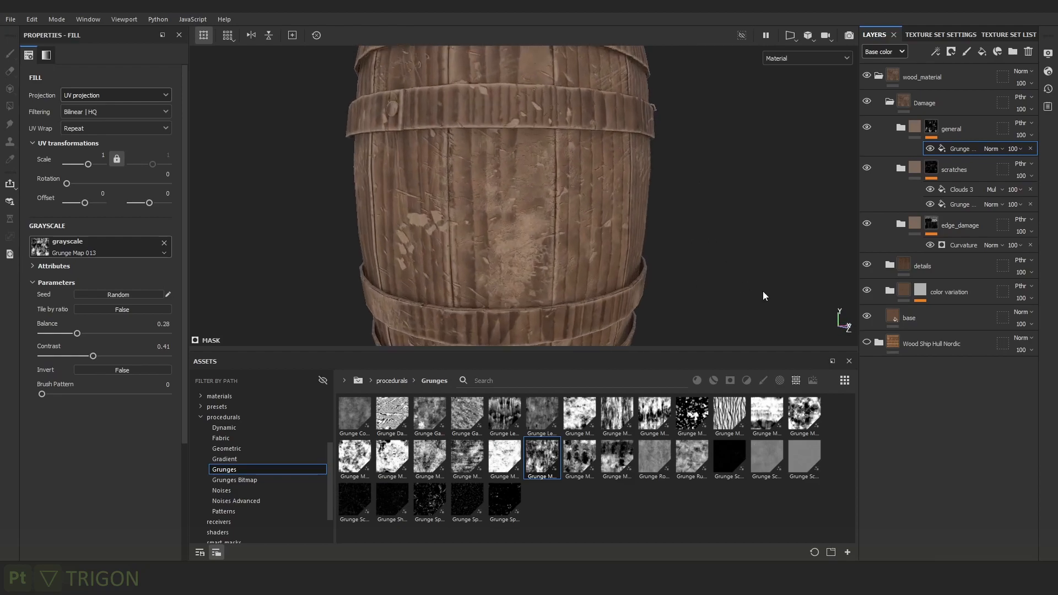
Set Grunge Map 013's brush pattern to 0.21 and check the barrel from several sides.
{"action": "left_click_drag", "start_coordinate": [761, 291], "coordinate": [680, 266], "text": "alt"}
{"action": "right_click_drag", "start_coordinate": [676, 281], "coordinate": [524, 231], "text": "alt"}
{"action": "mouse_move", "coordinate": [59, 394]}
{"action": "left_mouse_down"}
{"action": "mouse_move", "coordinate": [74, 395]}
{"action": "mouse_move", "coordinate": [19, 395]}
{"action": "mouse_move", "coordinate": [69, 394]}
{"action": "left_mouse_up"}
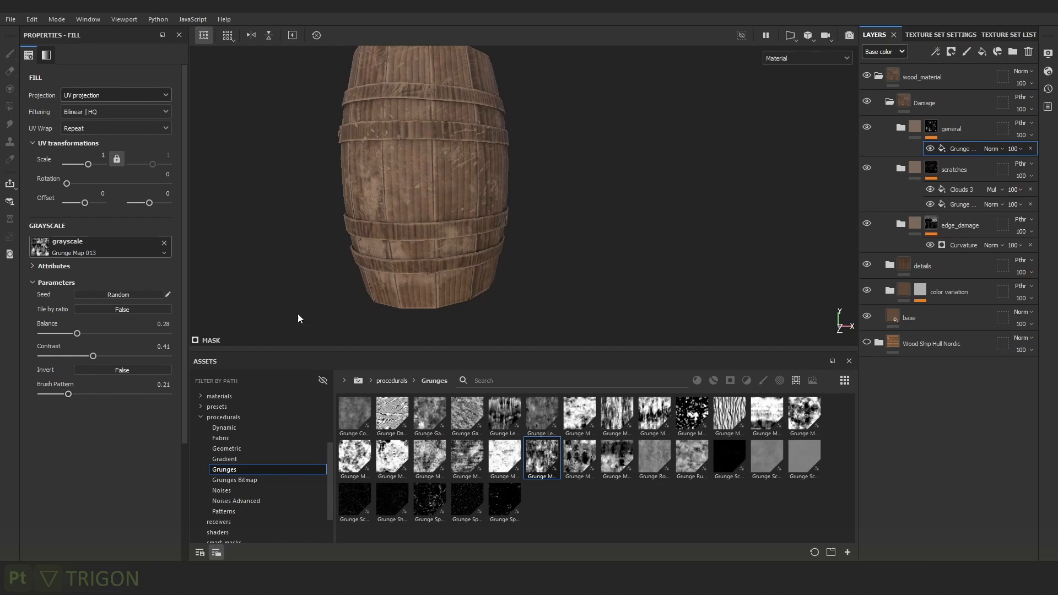
{"action": "right_click_drag", "start_coordinate": [546, 124], "coordinate": [529, 170], "text": "alt"}
{"action": "left_click_drag", "start_coordinate": [529, 170], "coordinate": [722, 189], "text": "alt"}
{"action": "middle_click_drag", "start_coordinate": [580, 196], "coordinate": [628, 171], "text": "alt"}
{"action": "scroll", "coordinate": [629, 170], "scroll_direction": "up", "scroll_amount": 2}
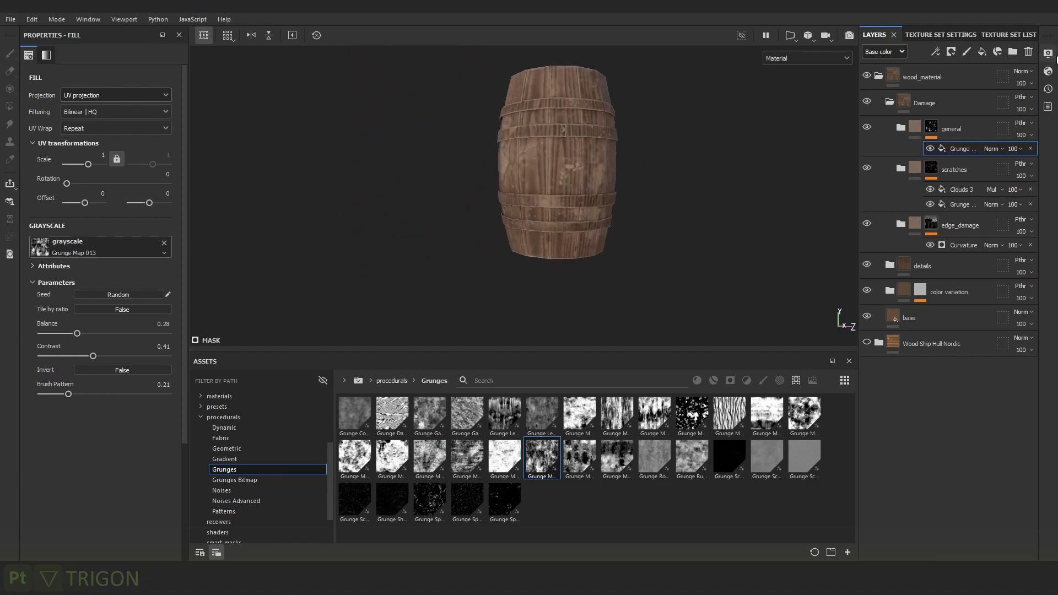
Add a second fill above the grunge in general's mask and assign the Dirt 4 procedural to it.
{"action": "left_click", "coordinate": [935, 52]}
{"action": "left_click", "coordinate": [973, 97]}
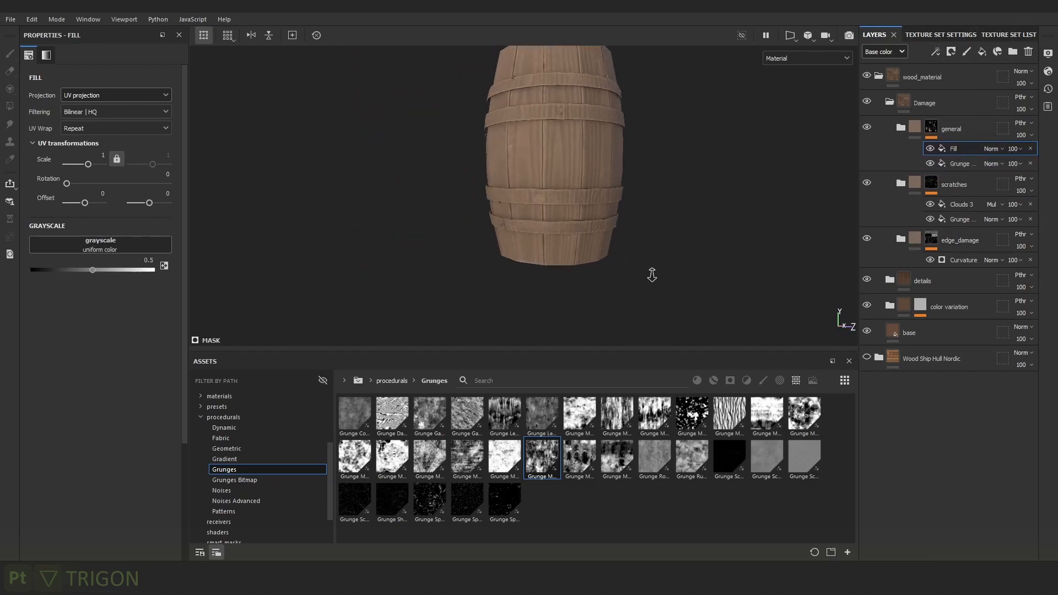
{"action": "left_click", "coordinate": [224, 458]}
{"action": "left_click", "coordinate": [227, 430]}
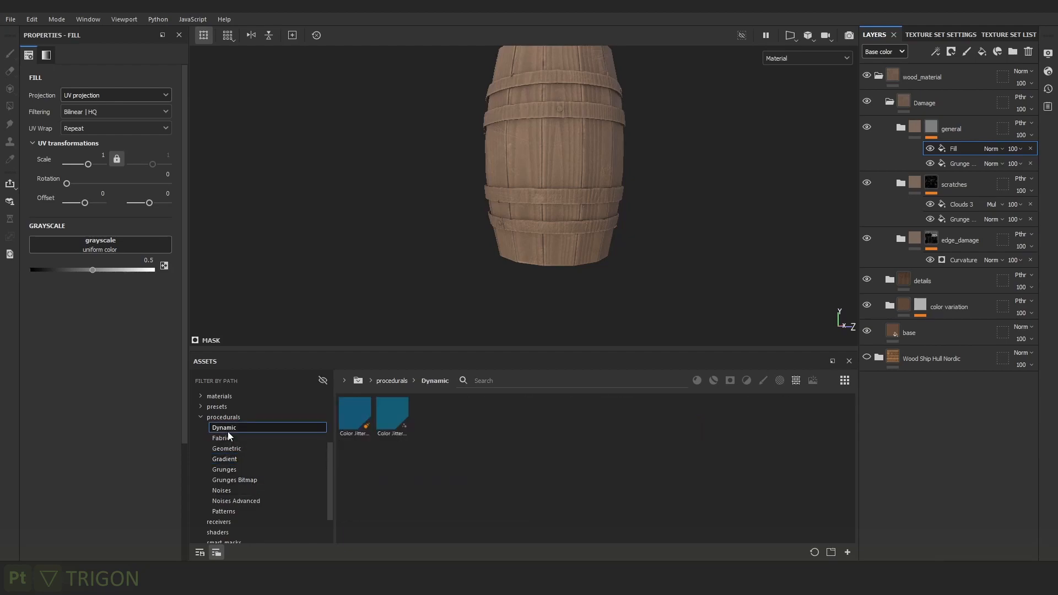
{"action": "left_click", "coordinate": [229, 417]}
{"action": "mouse_move", "coordinate": [792, 503]}
{"action": "left_click_drag", "start_coordinate": [793, 501], "coordinate": [115, 244]}
Set the Dirt 4 fill's blending to Multiply and its balance to 0.78, checking the result around the barrel.
{"action": "scroll", "coordinate": [722, 109], "scroll_direction": "up", "scroll_amount": 3}
{"action": "left_click", "coordinate": [986, 148]}
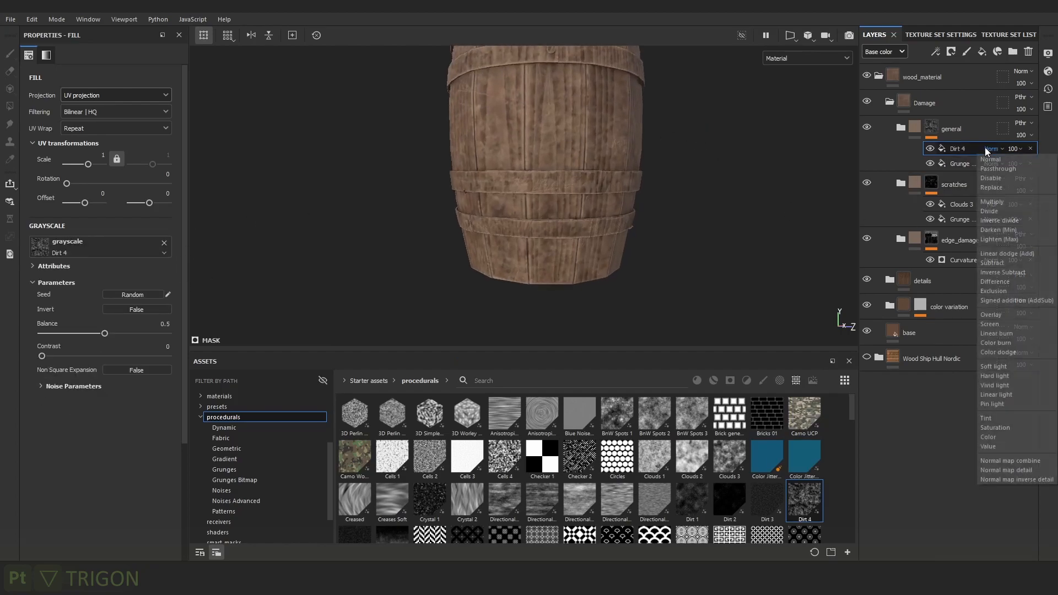
{"action": "left_click", "coordinate": [1006, 204]}
{"action": "left_click_drag", "start_coordinate": [524, 197], "coordinate": [611, 200], "text": "alt"}
{"action": "mouse_move", "coordinate": [149, 334]}
{"action": "left_mouse_down"}
{"action": "mouse_move", "coordinate": [108, 334]}
{"action": "mouse_move", "coordinate": [145, 339]}
{"action": "left_mouse_up"}
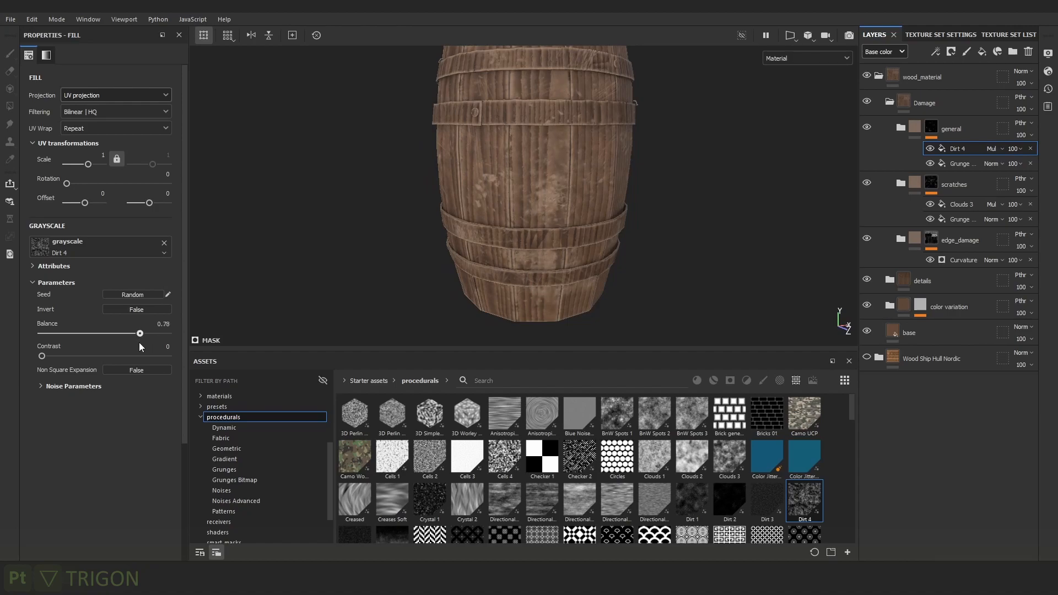
{"action": "scroll", "coordinate": [580, 203], "scroll_direction": "down", "scroll_amount": 4}
{"action": "left_click_drag", "start_coordinate": [633, 193], "coordinate": [776, 190], "text": "alt"}
{"action": "left_click_drag", "start_coordinate": [578, 192], "coordinate": [685, 187], "text": "alt"}
{"action": "middle_click_drag", "start_coordinate": [574, 182], "coordinate": [668, 187], "text": "alt"}
{"action": "right_click_drag", "start_coordinate": [667, 187], "coordinate": [704, 203], "text": "alt"}
{"action": "mouse_move", "coordinate": [662, 195]}
{"action": "left_mouse_down", "text": "alt"}
{"action": "mouse_move", "coordinate": [739, 171]}
{"action": "mouse_move", "coordinate": [657, 184]}
{"action": "left_mouse_up", "text": "alt"}
Collapse the general and Damage folders and select the Damage folder.
{"action": "left_click", "coordinate": [901, 128]}
{"action": "left_click", "coordinate": [891, 104]}
{"action": "left_click", "coordinate": [904, 106]}
Inspect the finished damage under changed lighting, first on the whole barrel and then close up on the staves.
{"action": "mouse_move", "coordinate": [656, 184]}
{"action": "right_mouse_down", "text": "shift"}
{"action": "mouse_move", "coordinate": [688, 180]}
{"action": "mouse_move", "coordinate": [667, 176]}
{"action": "right_mouse_up", "text": "shift"}
{"action": "middle_click_drag", "start_coordinate": [722, 177], "coordinate": [672, 174], "text": "alt"}
{"action": "right_click_drag", "start_coordinate": [672, 181], "coordinate": [734, 207], "text": "alt"}
{"action": "right_click_drag", "start_coordinate": [757, 163], "coordinate": [744, 164], "text": "shift"}
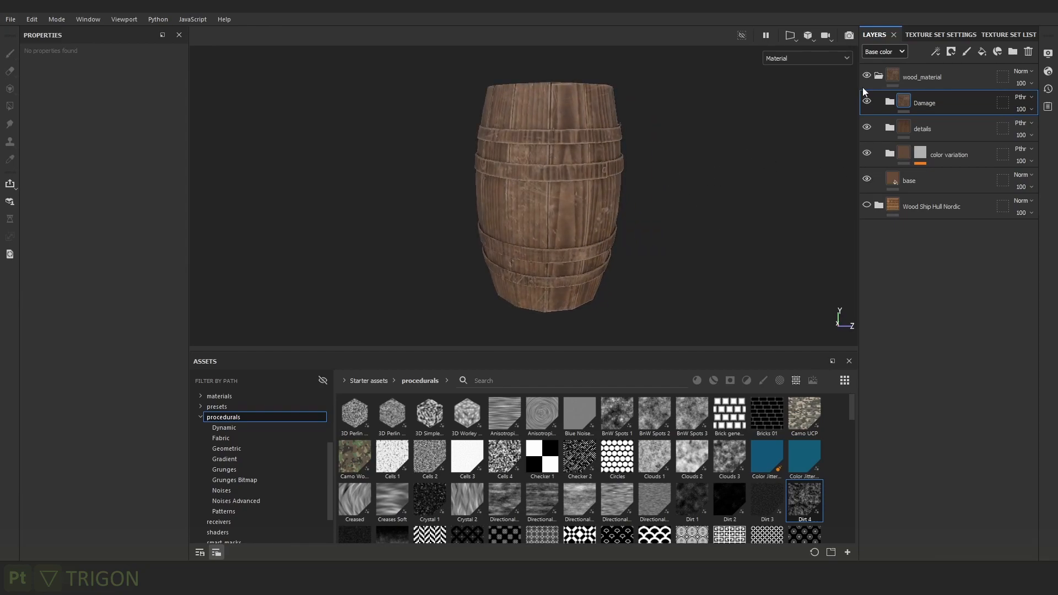
{"action": "scroll", "coordinate": [722, 235], "scroll_direction": "up", "scroll_amount": 2}
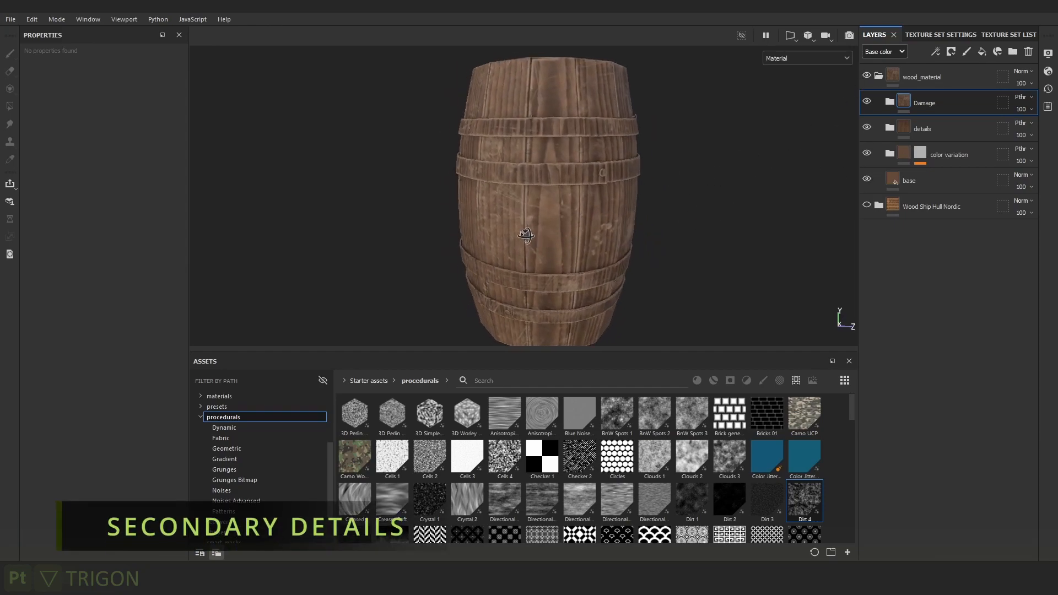
{"action": "scroll", "coordinate": [555, 212], "scroll_direction": "up", "scroll_amount": 5}
{"action": "scroll", "coordinate": [500, 192], "scroll_direction": "up", "scroll_amount": 3}
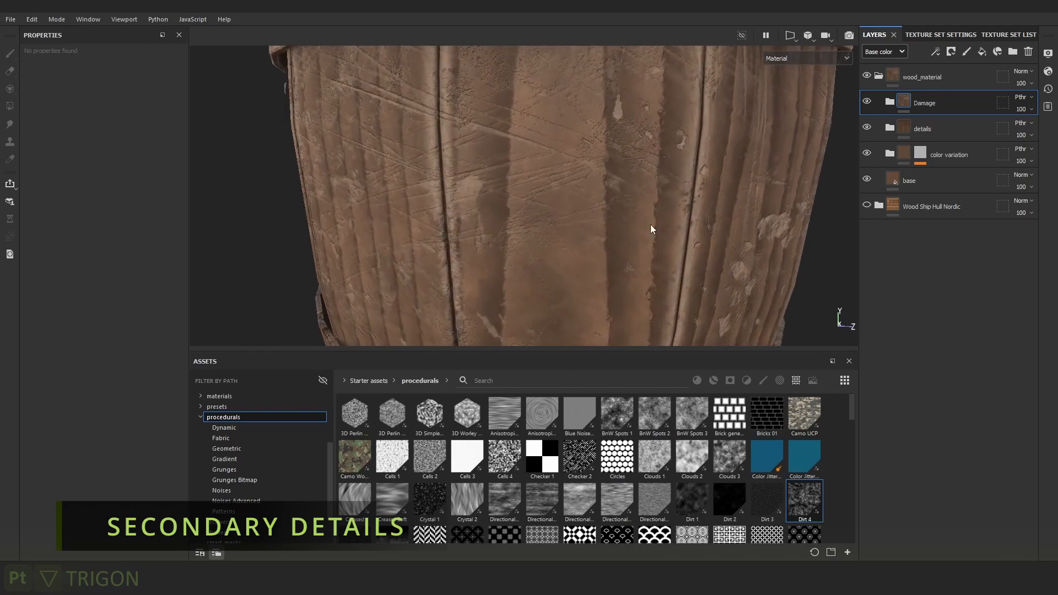
Show only the Wood Ship Hull Nordic material to examine its grain and Normal+Height+Mesh detail up close, restoring wood_material and the material view.
{"action": "scroll", "coordinate": [547, 223], "scroll_direction": "down", "scroll_amount": 8}
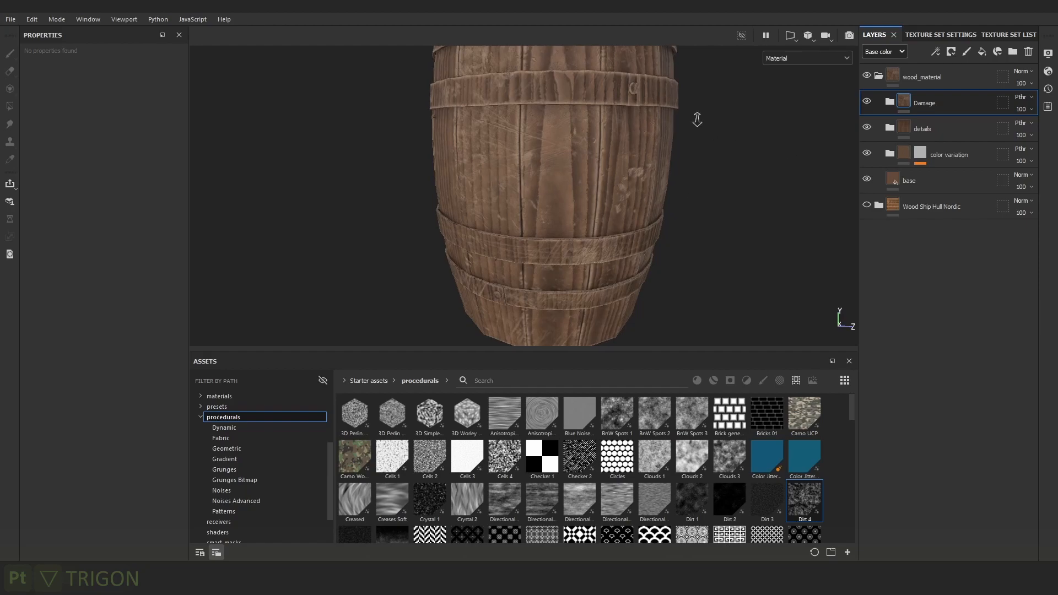
{"action": "left_click", "coordinate": [866, 76]}
{"action": "left_click", "coordinate": [866, 205]}
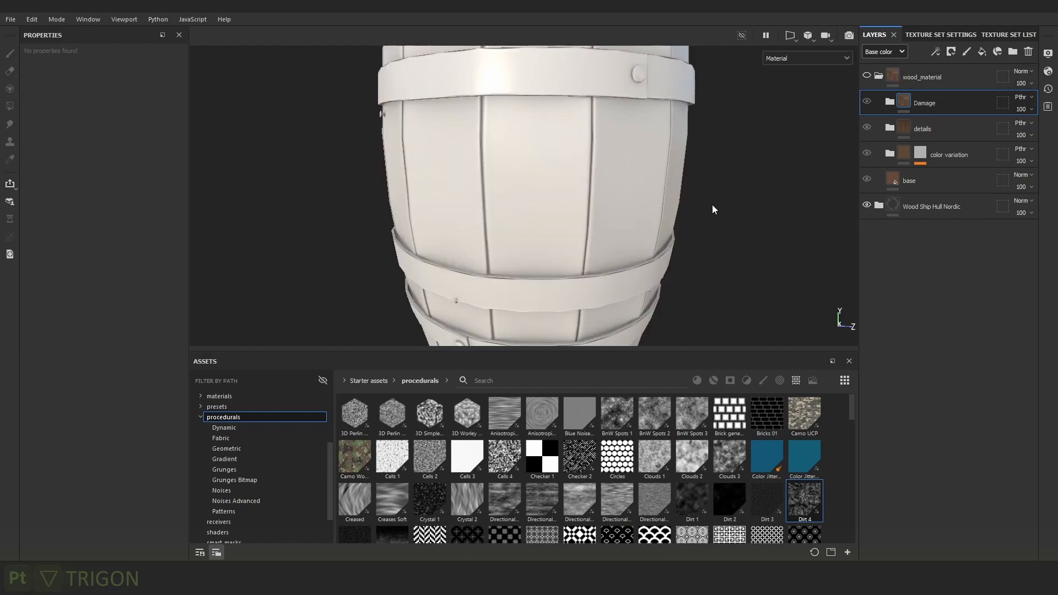
{"action": "scroll", "coordinate": [741, 264], "scroll_direction": "up", "scroll_amount": 5}
{"action": "scroll", "coordinate": [738, 273], "scroll_direction": "up", "scroll_amount": 3}
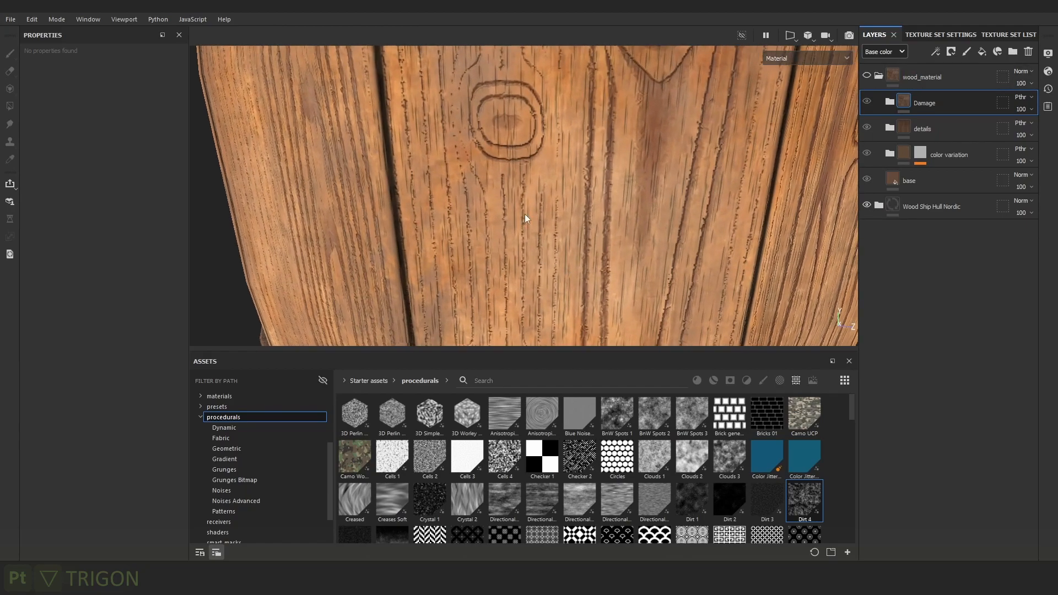
{"action": "key", "text": "c"}
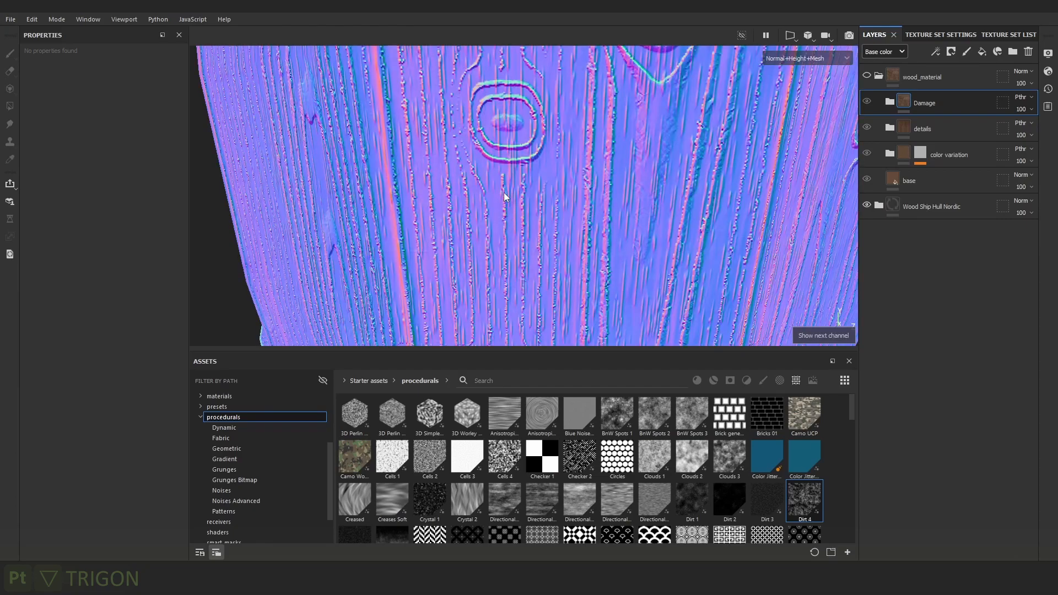
{"action": "key", "text": "m"}
{"action": "left_click", "coordinate": [867, 205]}
{"action": "scroll", "coordinate": [621, 201], "scroll_direction": "down", "scroll_amount": 5}
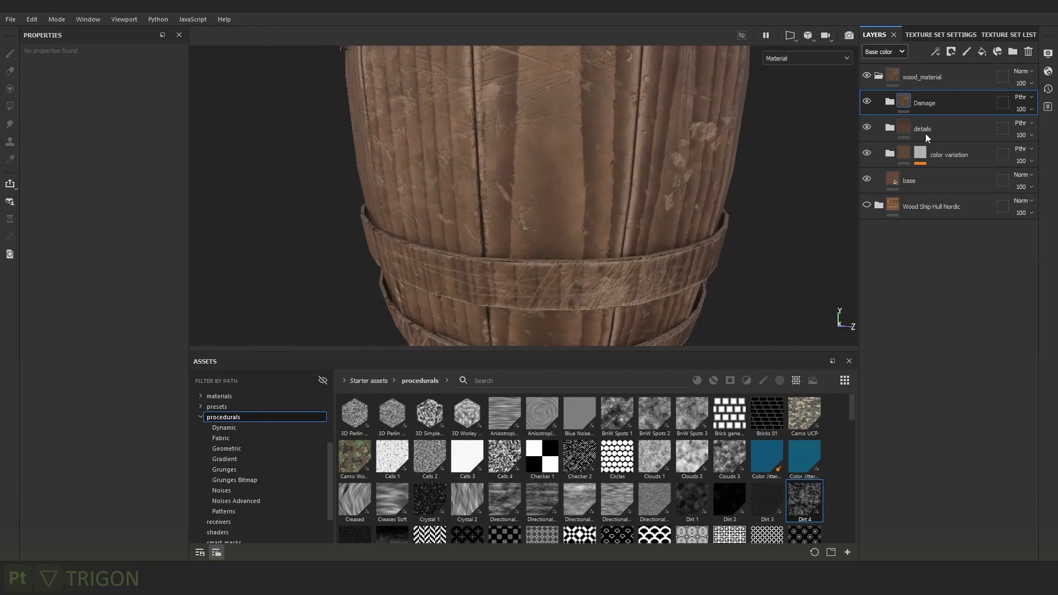
Expand the details folder, check the contents of 01 copy 1, and collapse both the 01 copy 1 and 01 folders.
{"action": "left_click", "coordinate": [941, 125]}
{"action": "left_click", "coordinate": [889, 127]}
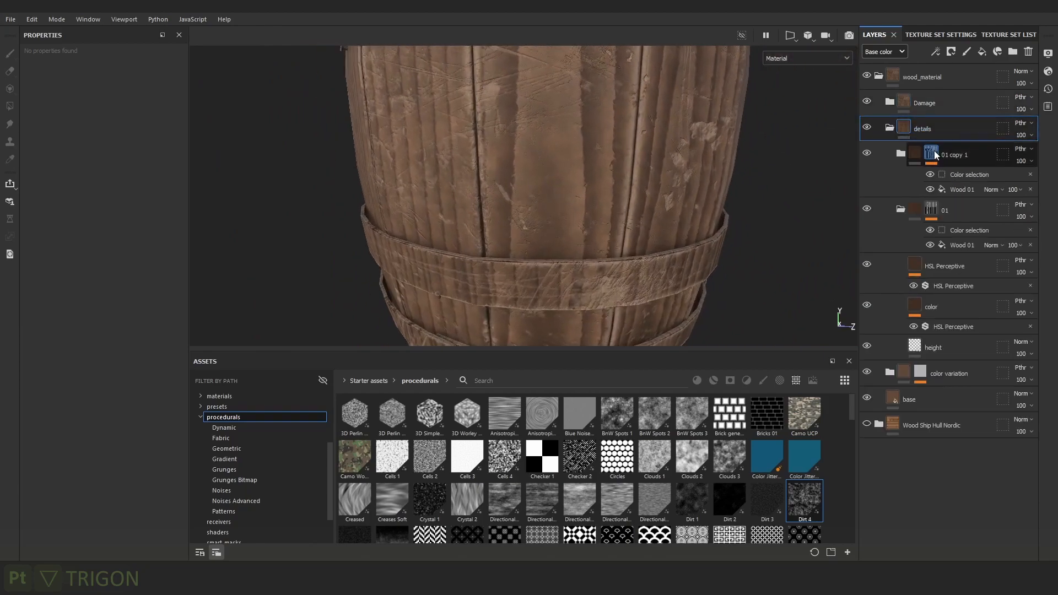
{"action": "left_click", "coordinate": [963, 163]}
{"action": "left_click_drag", "start_coordinate": [830, 157], "coordinate": [800, 155], "text": "alt"}
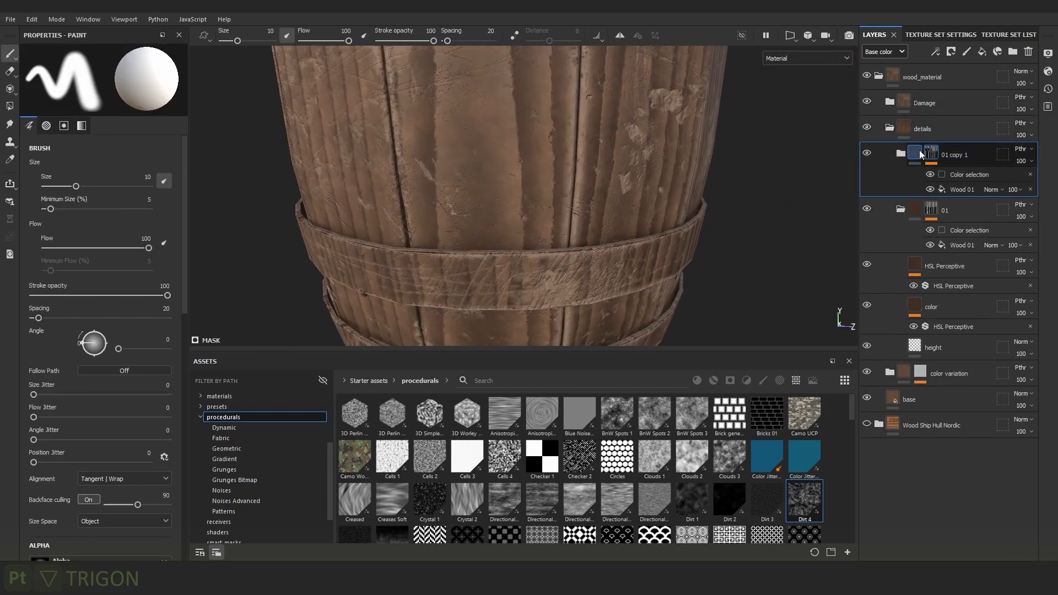
{"action": "left_click", "coordinate": [900, 153]}
{"action": "left_click", "coordinate": [912, 161]}
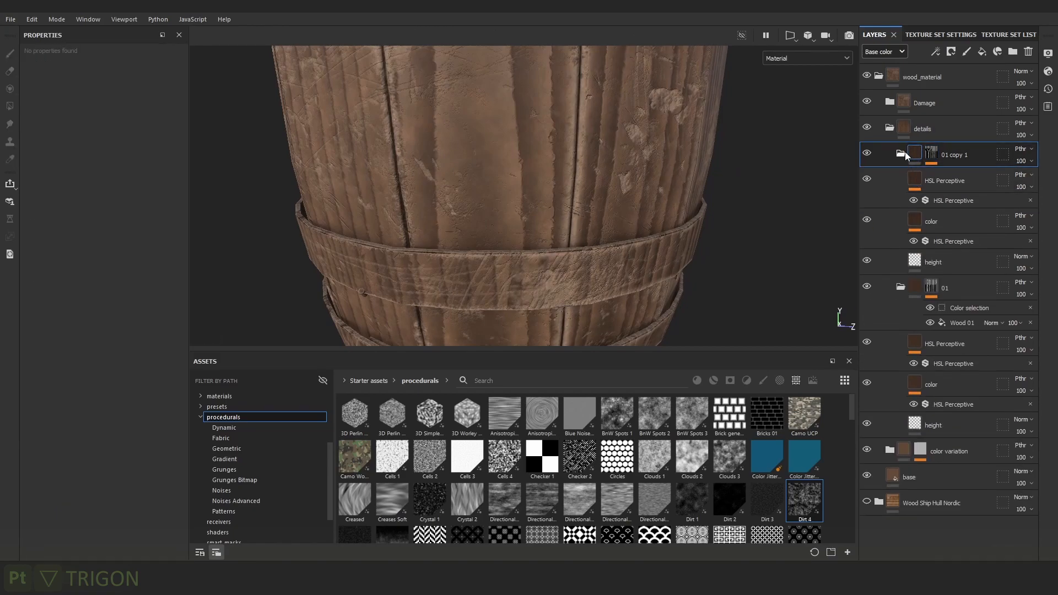
{"action": "left_click", "coordinate": [901, 153]}
{"action": "left_click", "coordinate": [900, 180]}
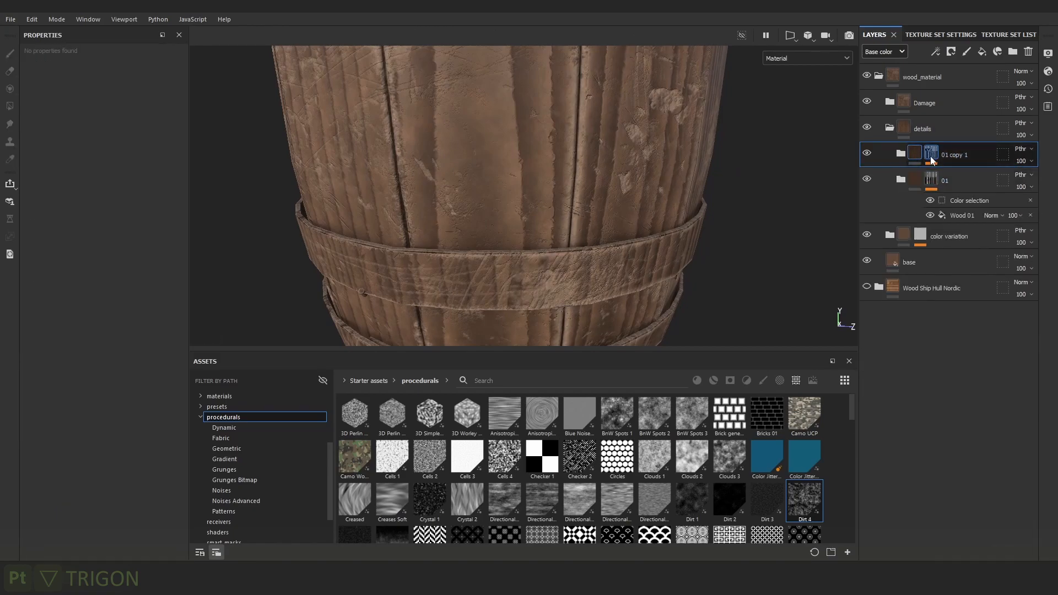
Add a fill layer above 01 copy 1 in the details folder and name it height.
{"action": "left_click", "coordinate": [982, 51]}
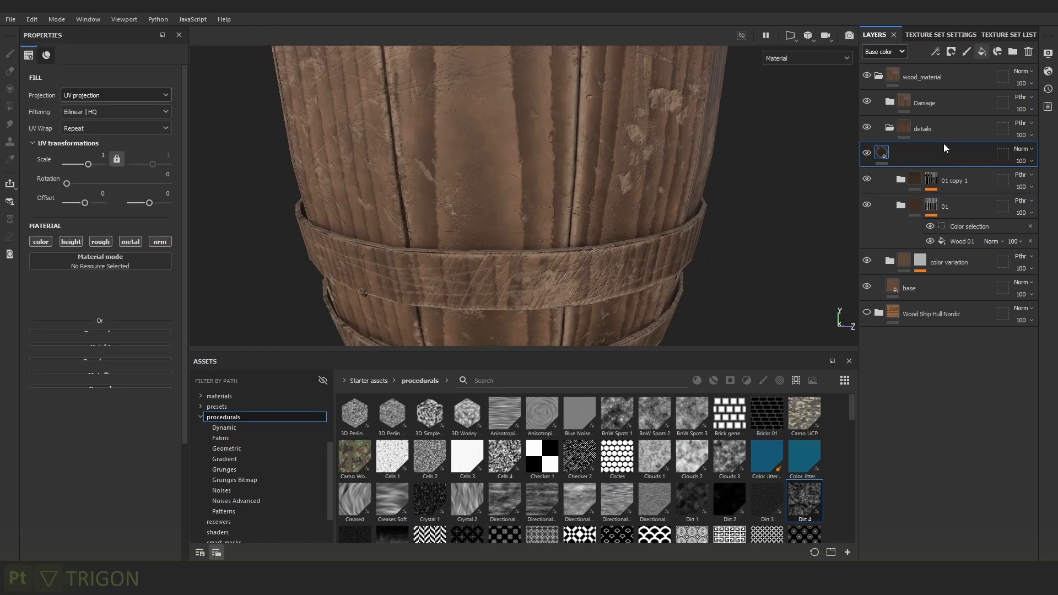
{"action": "double_click", "coordinate": [936, 152]}
{"action": "type", "text": "height"}
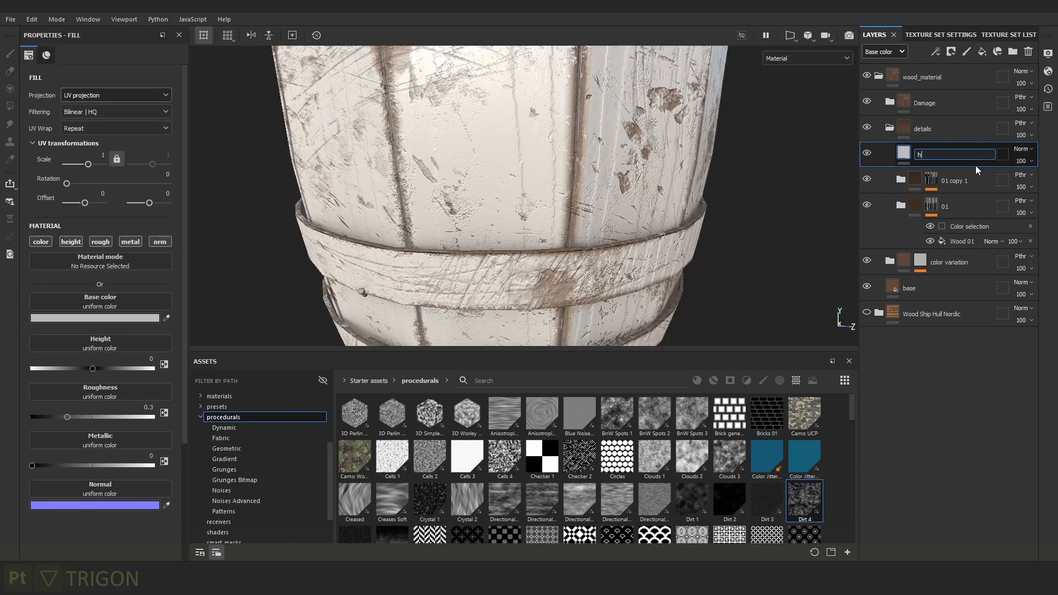
{"action": "key", "text": "Return"}
Group the new height layer into its own folder and name that folder wood_lines.
{"action": "key", "text": "ctrl+g"}
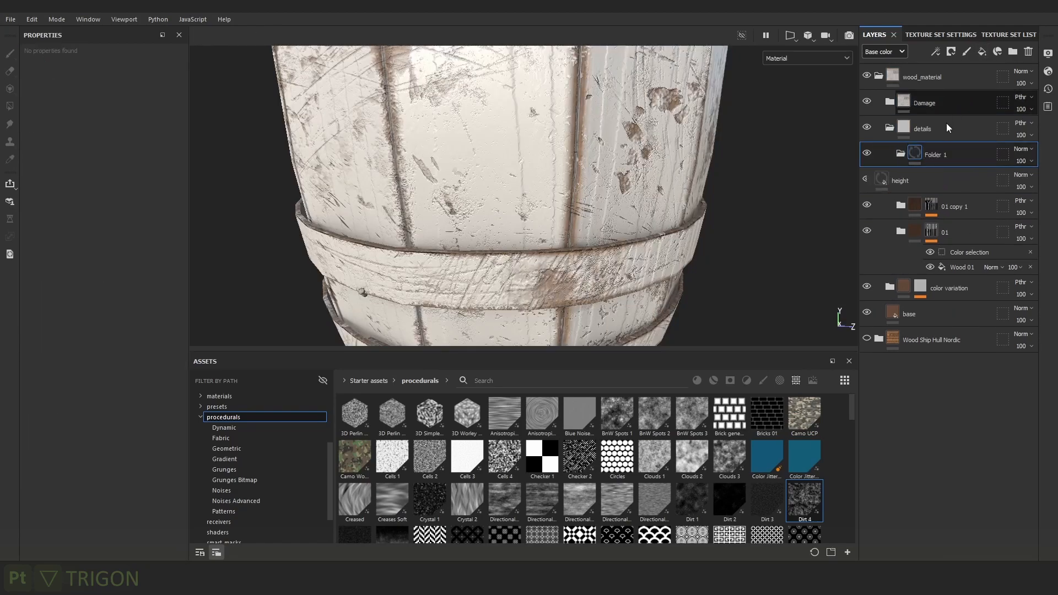
{"action": "double_click", "coordinate": [982, 160]}
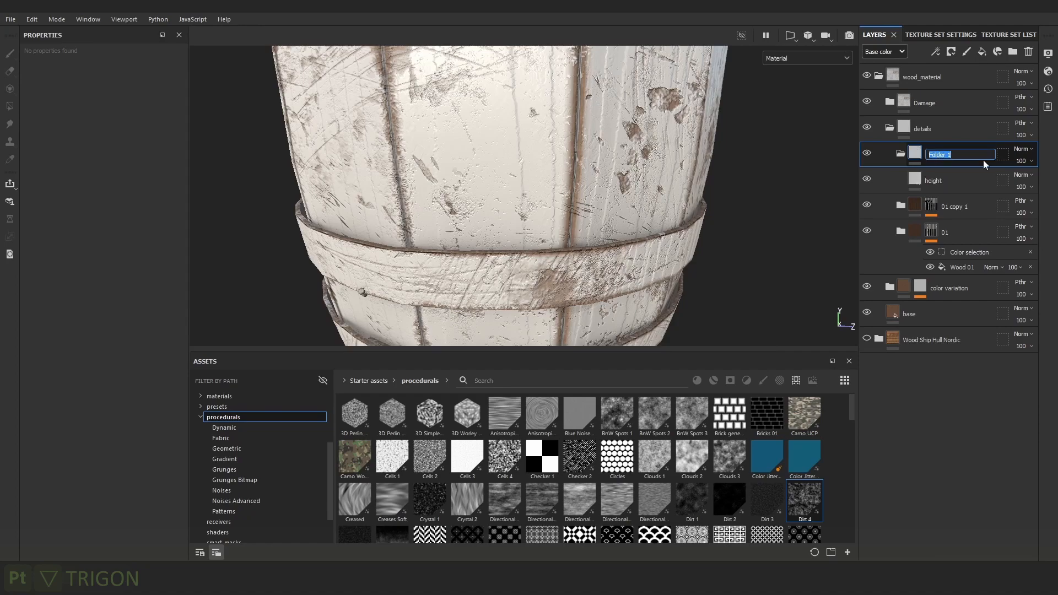
{"action": "type", "text": "fine"}
{"action": "type", "text": "_l"}
{"action": "type", "text": "ine"}
{"action": "key", "text": "BackSpace"}
{"action": "key", "text": "BackSpace"}
{"action": "key", "text": "BackSpace"}
{"action": "key", "text": "BackSpace"}
{"action": "key", "text": "BackSpace"}
{"action": "key", "text": "BackSpace"}
{"action": "key", "text": "BackSpace"}
{"action": "key", "text": "BackSpace"}
{"action": "key", "text": "BackSpace"}
{"action": "type", "text": "wood_lines"}
{"action": "key", "text": "Return"}
Restrict the height layer in wood_lines to the height channel by disabling color, rough, metal and nrm.
{"action": "scroll", "coordinate": [589, 146], "scroll_direction": "down", "scroll_amount": 5}
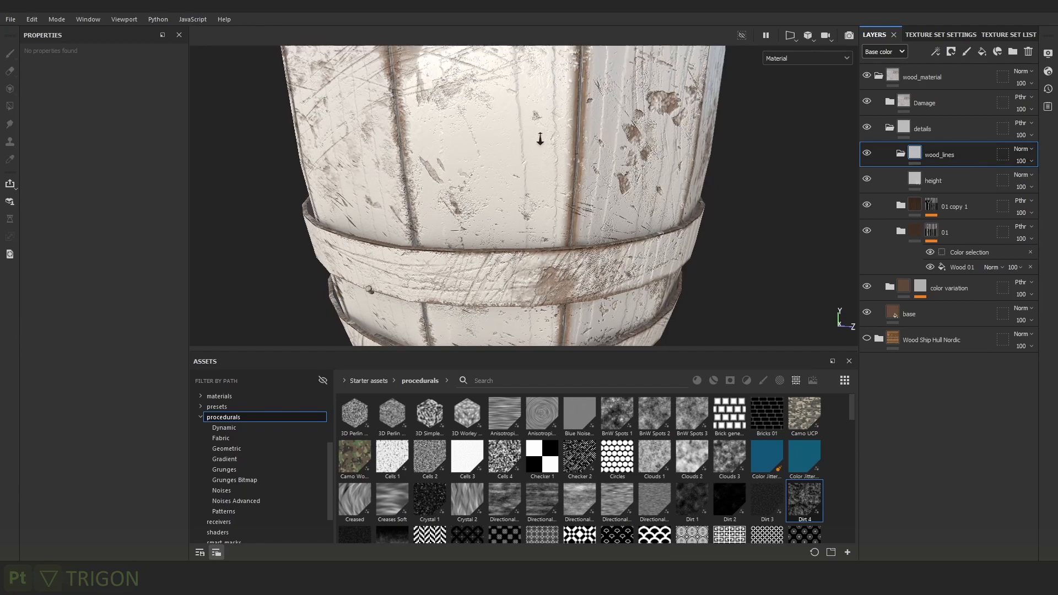
{"action": "right_click_drag", "start_coordinate": [619, 124], "coordinate": [650, 181], "text": "alt"}
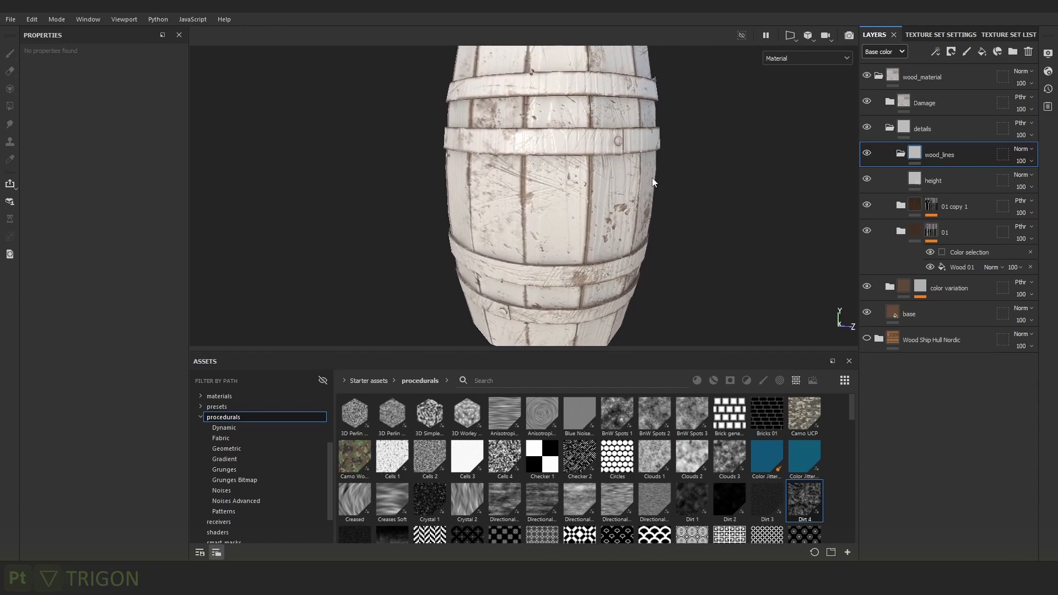
{"action": "left_click", "coordinate": [937, 182]}
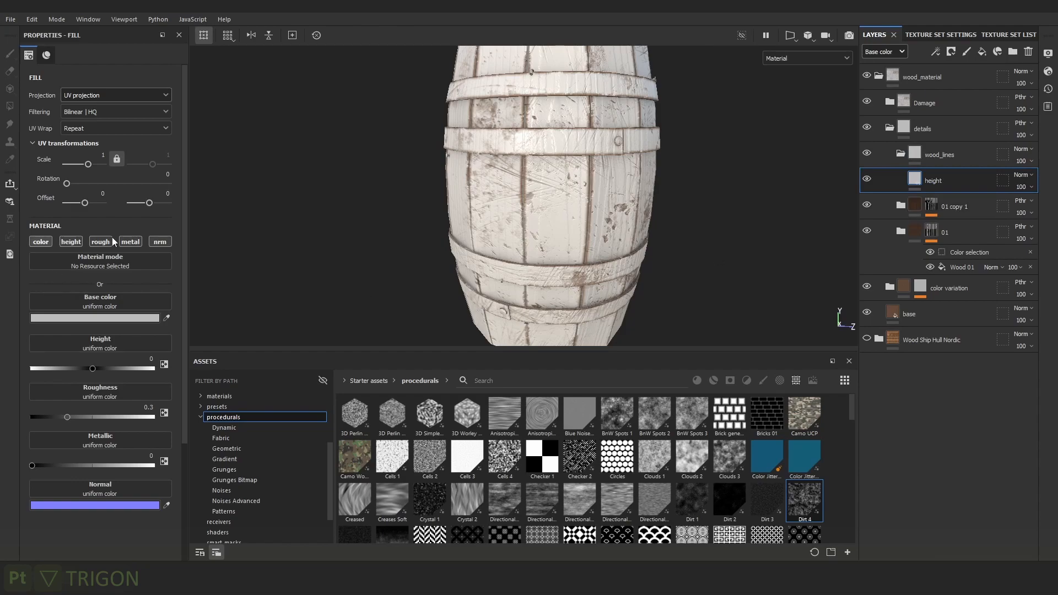
{"action": "left_click", "coordinate": [41, 242]}
{"action": "left_click", "coordinate": [101, 241]}
{"action": "left_click", "coordinate": [130, 241]}
{"action": "left_click", "coordinate": [160, 242]}
{"action": "right_click_drag", "start_coordinate": [589, 254], "coordinate": [711, 291], "text": "alt"}
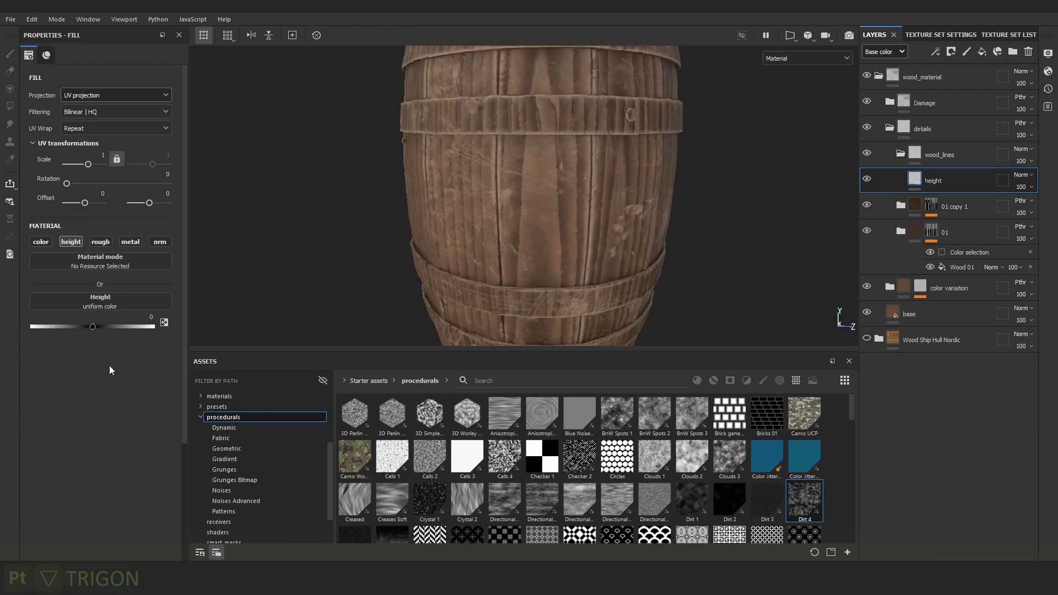
Add a black mask to the wood_lines folder.
{"action": "right_click", "coordinate": [949, 153]}
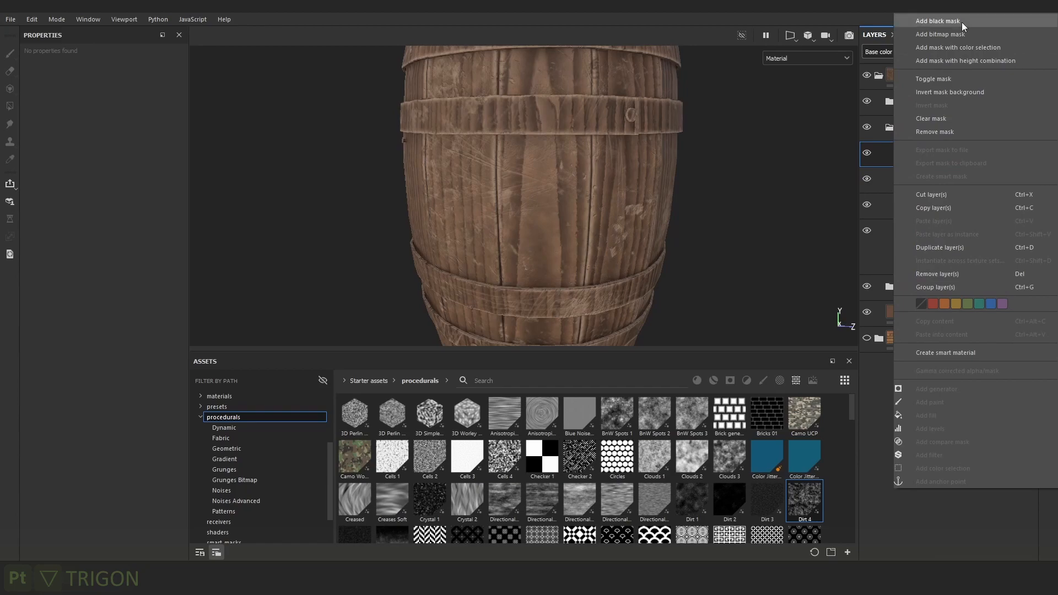
{"action": "left_click", "coordinate": [962, 23]}
{"action": "right_click_drag", "start_coordinate": [680, 223], "coordinate": [749, 248], "text": "alt"}
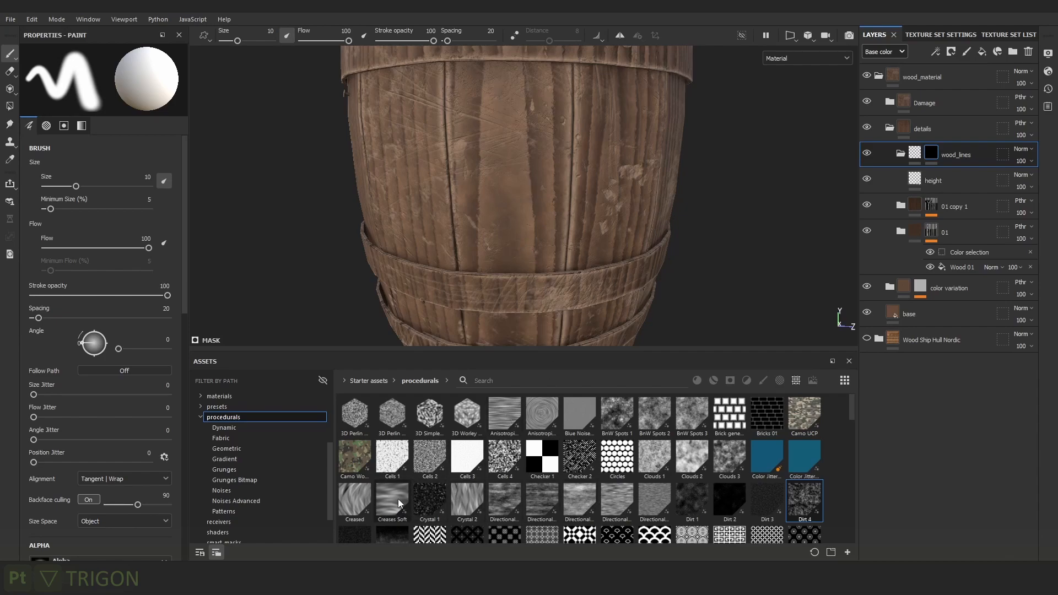
Enlarge the asset library and browse the procedurals for a line pattern, previewing Grunge Map 005, Directional Noise 1 and Anisotropic Noise.
{"action": "scroll", "coordinate": [400, 502], "scroll_direction": "down", "scroll_amount": 5}
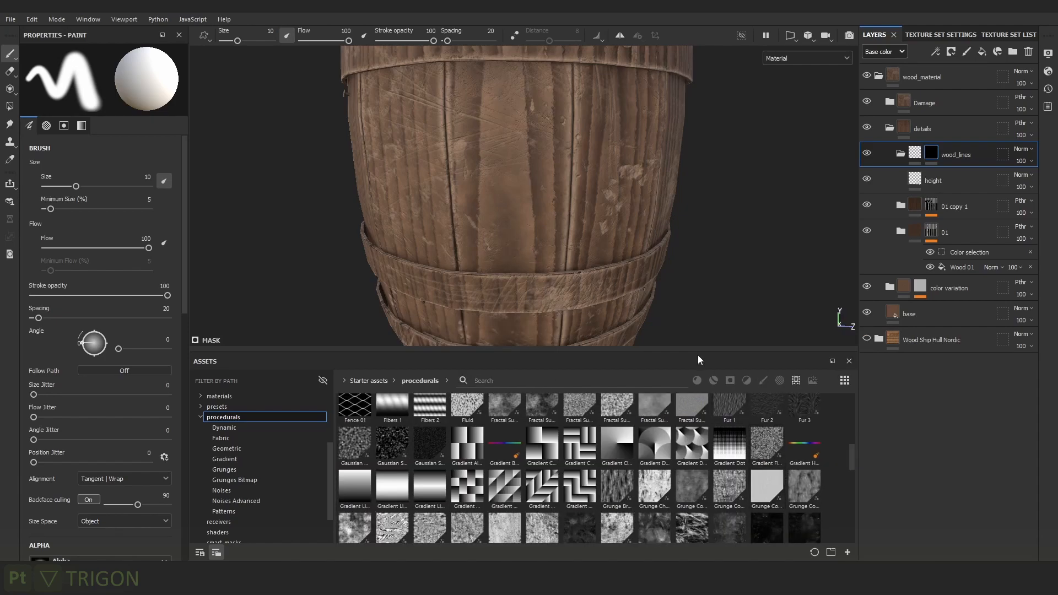
{"action": "left_click_drag", "start_coordinate": [702, 351], "coordinate": [710, 226]}
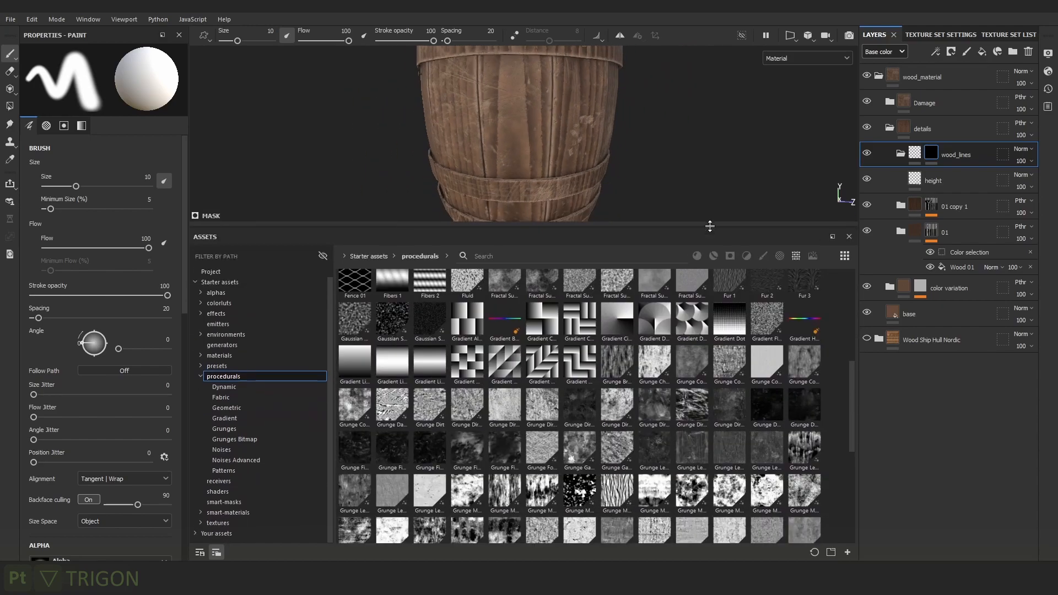
{"action": "left_click_drag", "start_coordinate": [852, 418], "coordinate": [847, 445]}
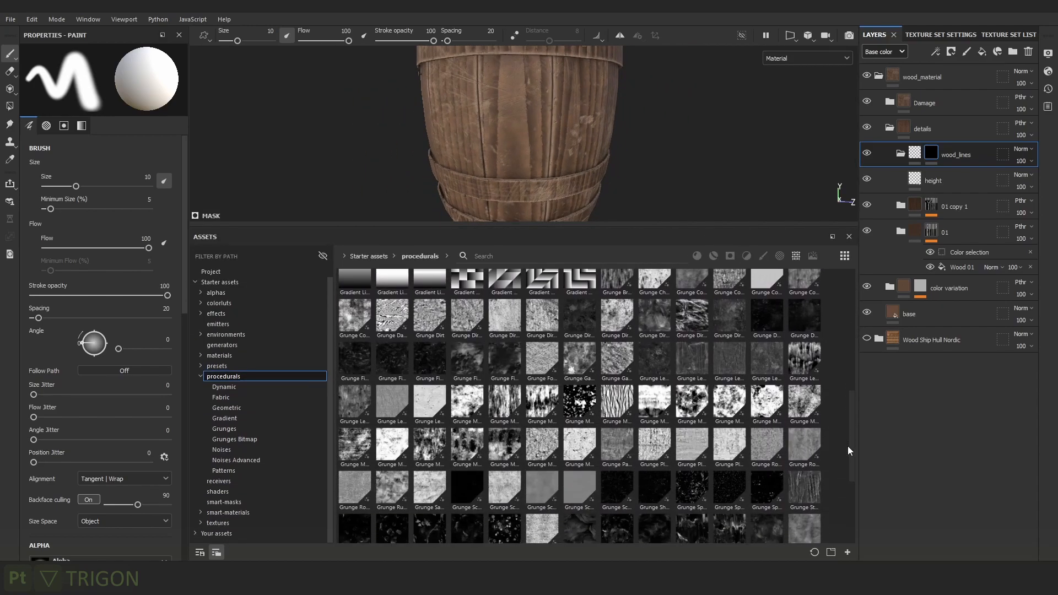
{"action": "mouse_move", "coordinate": [631, 404]}
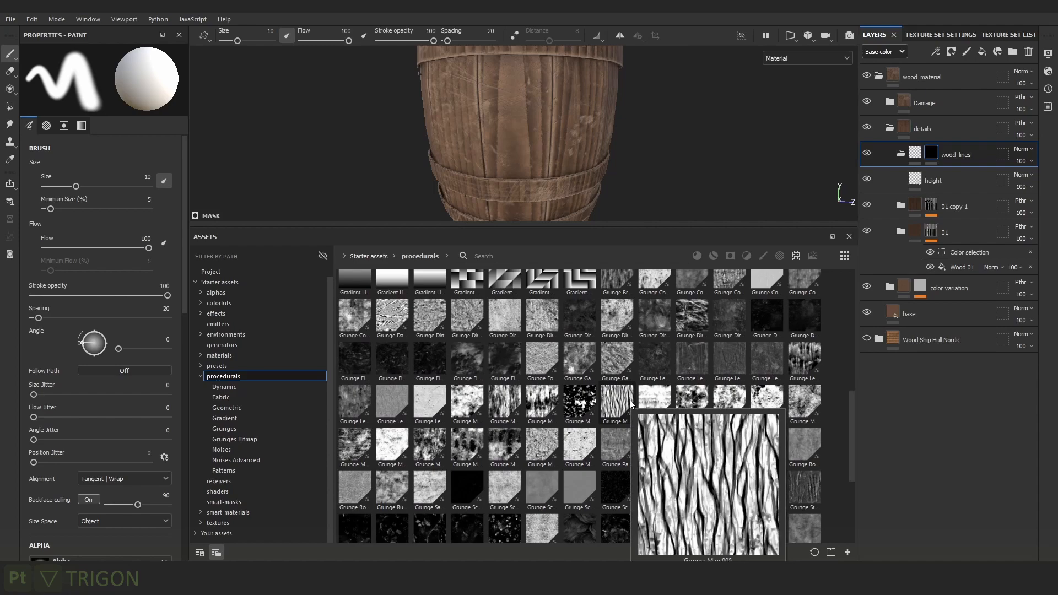
{"action": "left_click_drag", "start_coordinate": [852, 451], "coordinate": [878, 329]}
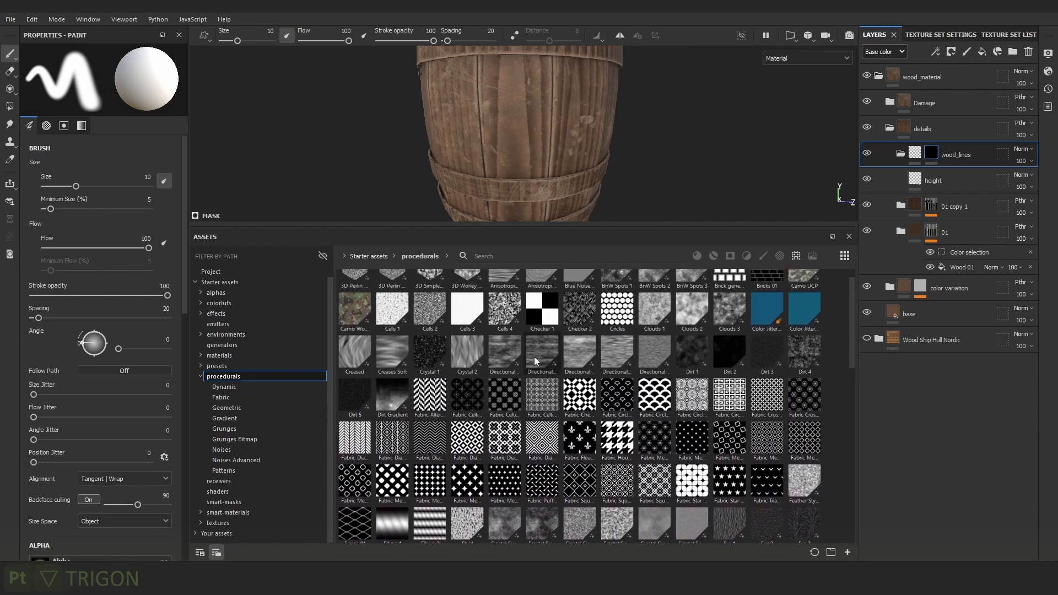
{"action": "mouse_move", "coordinate": [511, 355]}
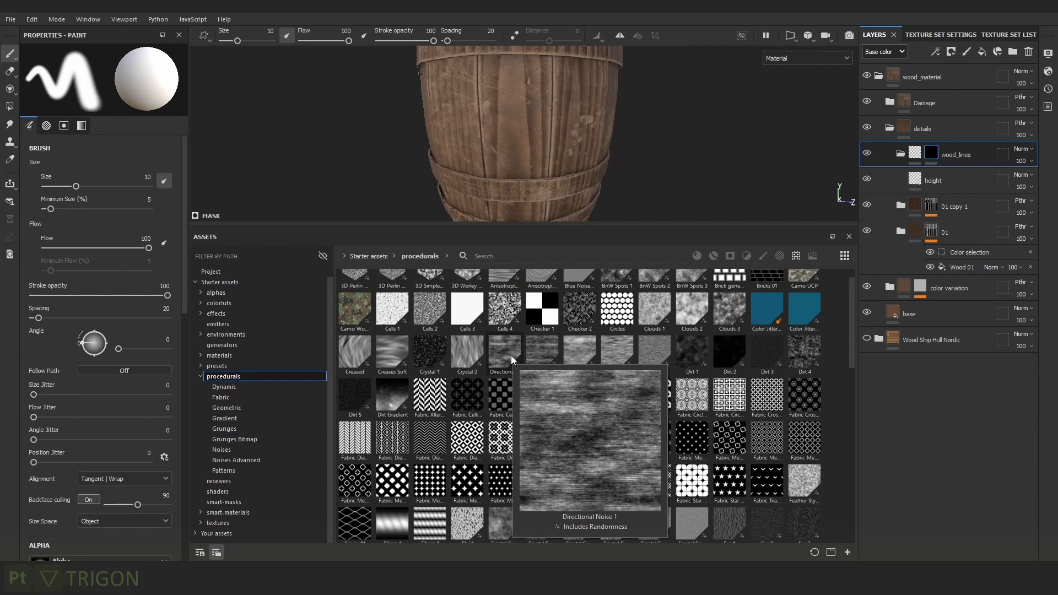
{"action": "scroll", "coordinate": [510, 355], "scroll_direction": "up", "scroll_amount": 1}
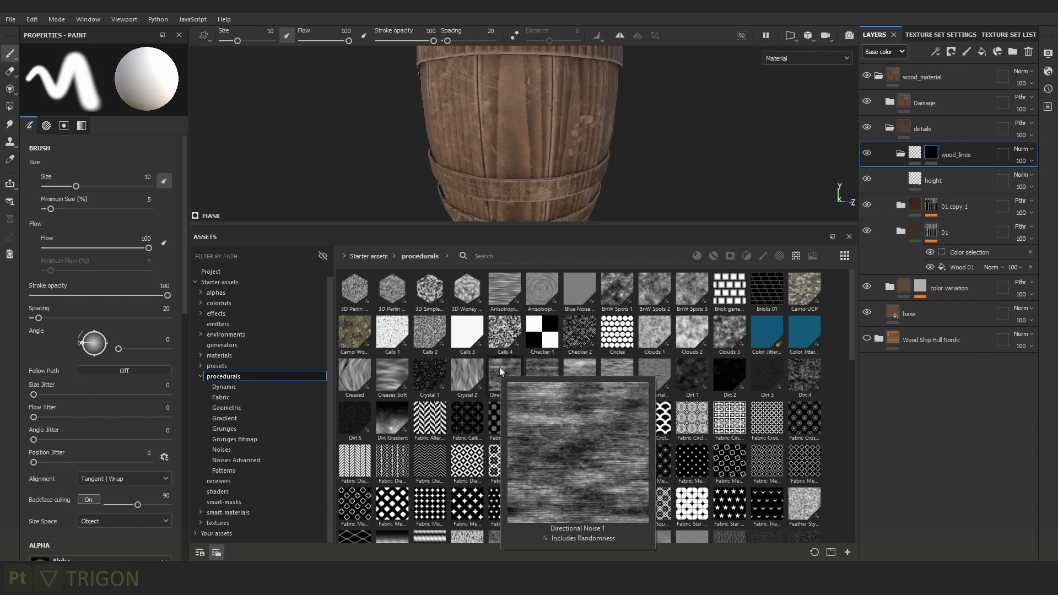
{"action": "mouse_move", "coordinate": [501, 300]}
{"action": "mouse_move", "coordinate": [495, 387]}
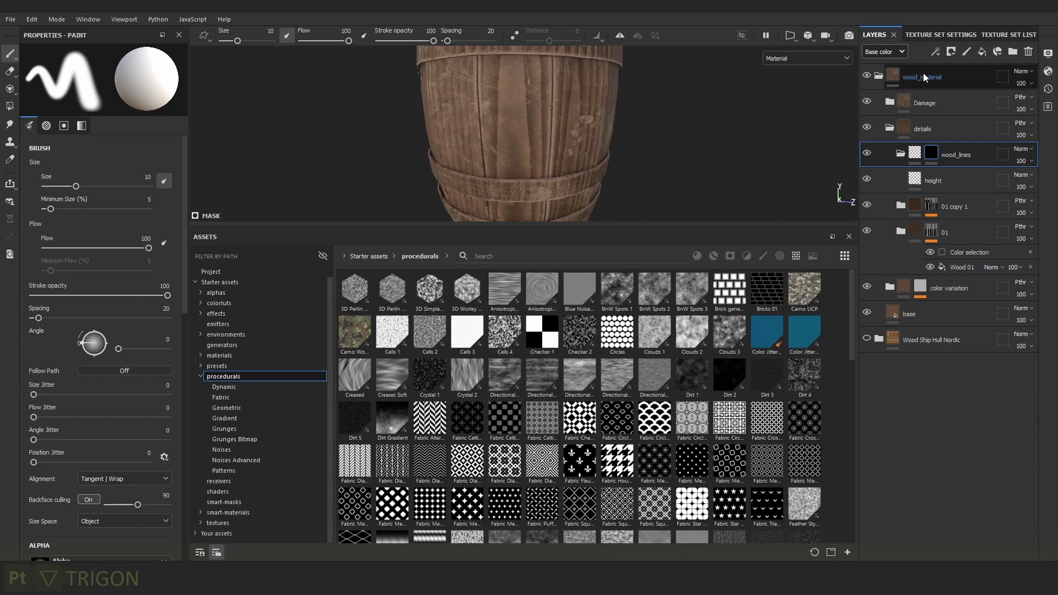
Add a fill to the wood_lines mask, assign the Anisotropic Noise procedural to it, and shrink the asset library again.
{"action": "left_click", "coordinate": [935, 51]}
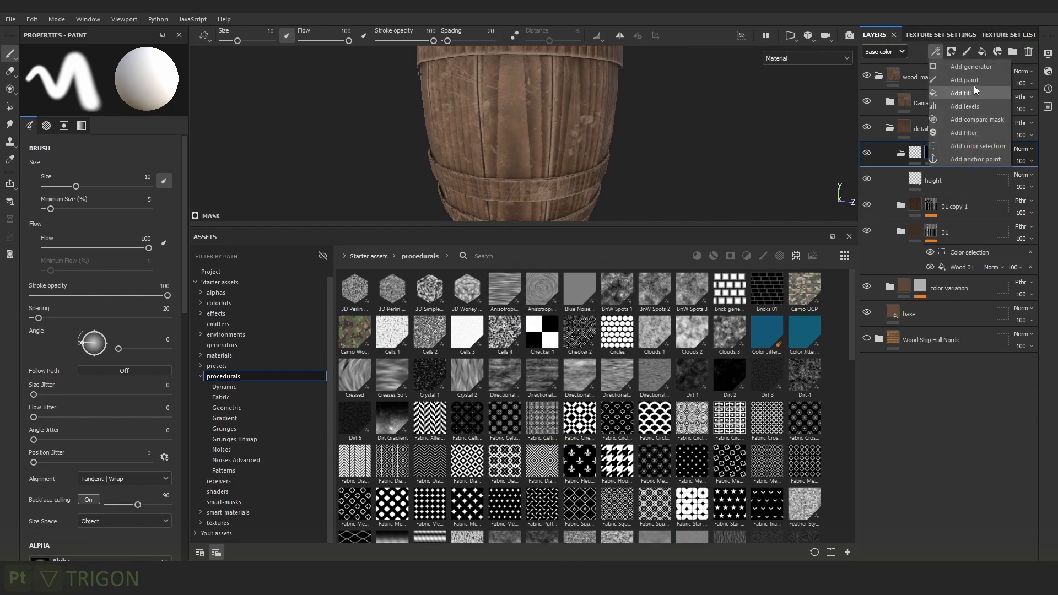
{"action": "left_click", "coordinate": [970, 92]}
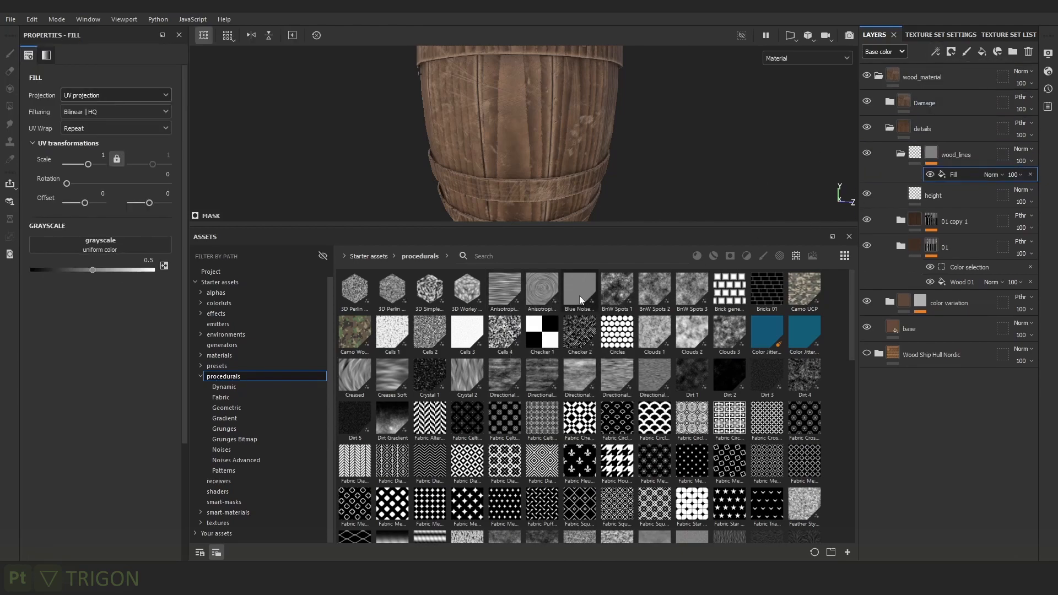
{"action": "left_click_drag", "start_coordinate": [496, 289], "coordinate": [90, 238]}
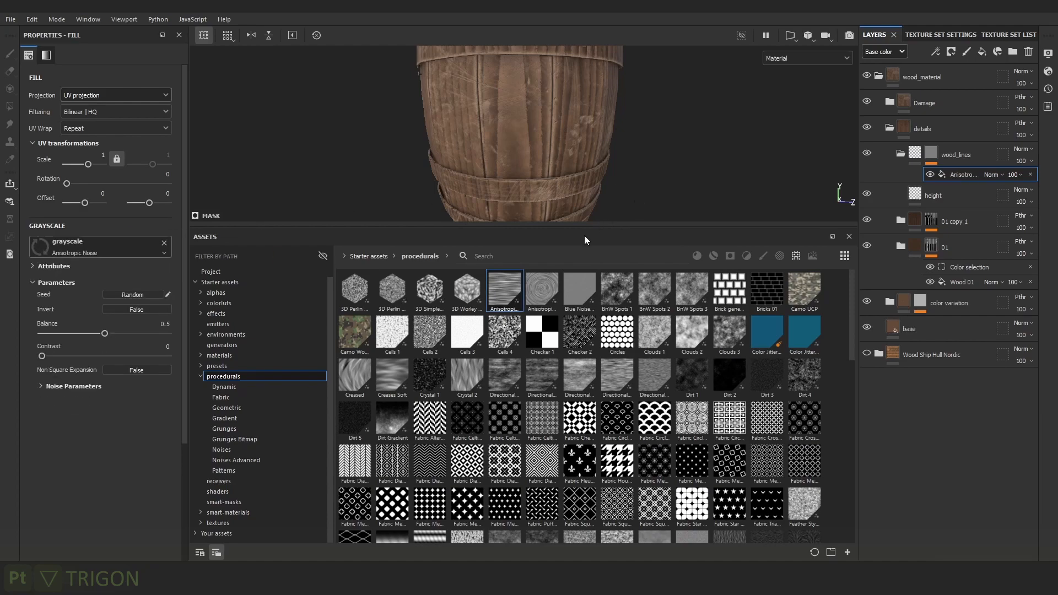
{"action": "left_click_drag", "start_coordinate": [589, 227], "coordinate": [590, 368]}
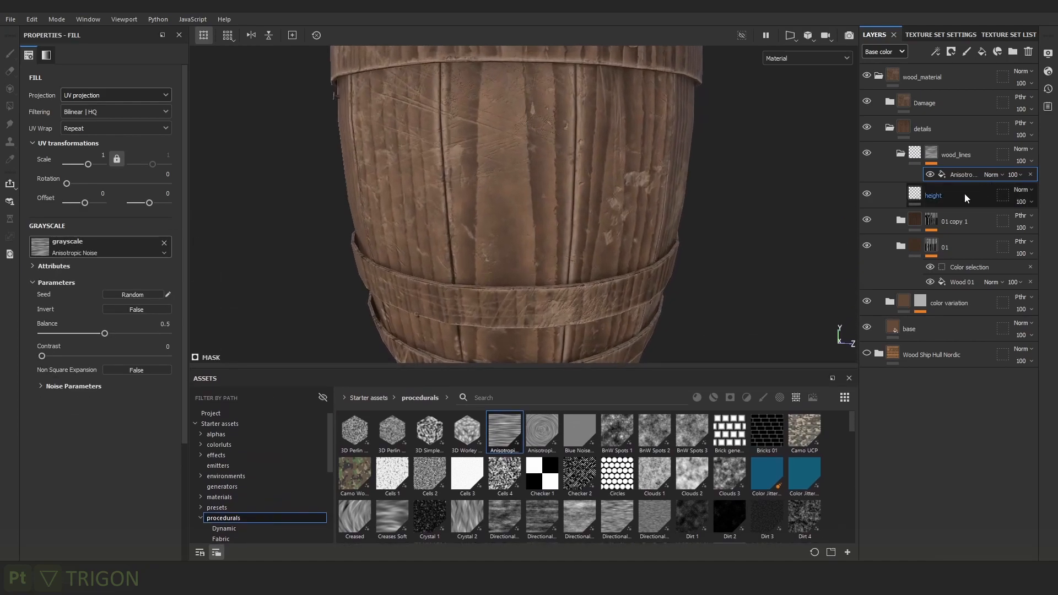
Enable the height layer's color channel to preview the lines, and set the Anisotropic Noise fill's rotation to 90.
{"action": "left_click", "coordinate": [937, 198]}
{"action": "scroll", "coordinate": [569, 285], "scroll_direction": "down", "scroll_amount": 4}
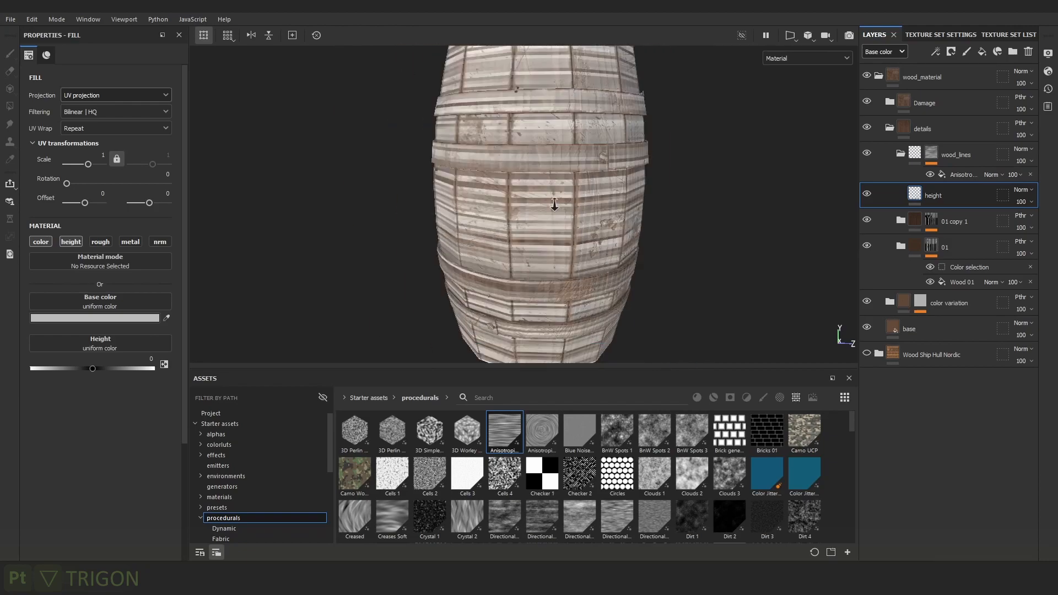
{"action": "left_click", "coordinate": [961, 174]}
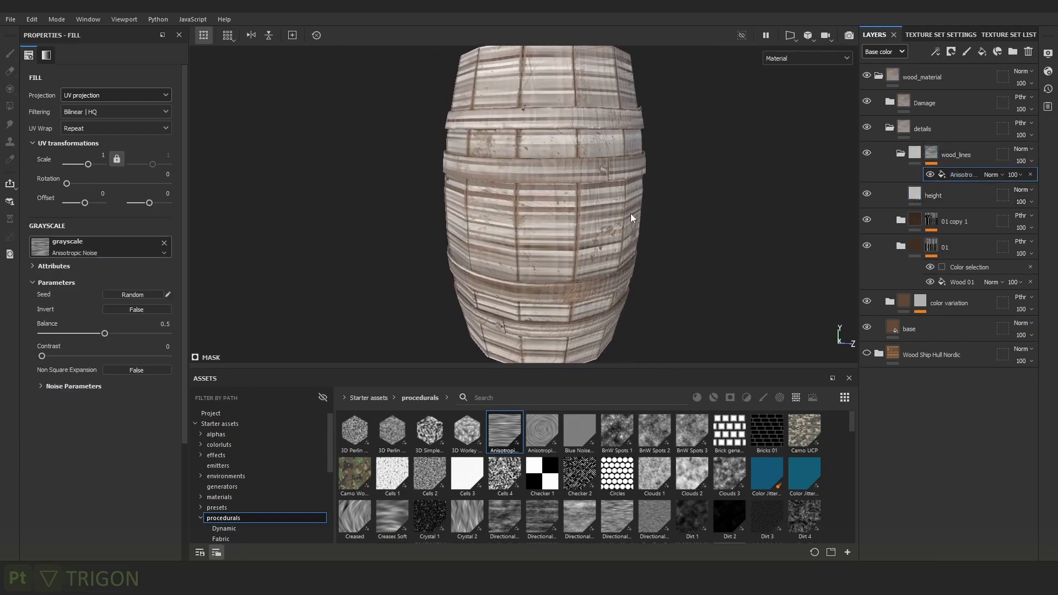
{"action": "scroll", "coordinate": [661, 215], "scroll_direction": "up", "scroll_amount": 2}
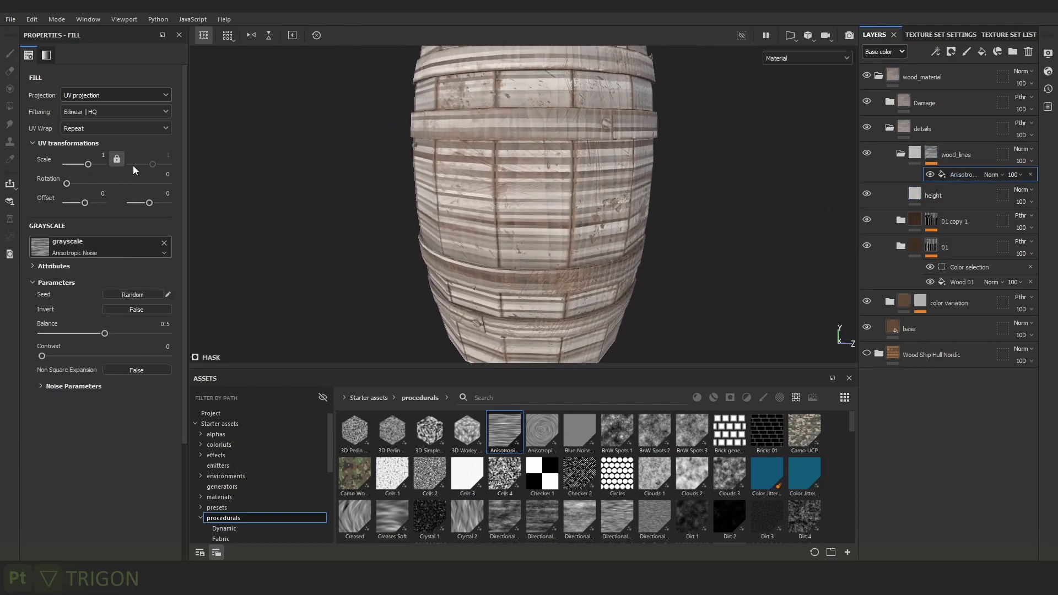
{"action": "left_click", "coordinate": [172, 176]}
{"action": "type", "text": "90"}
{"action": "key", "text": "Return"}
{"action": "scroll", "coordinate": [522, 129], "scroll_direction": "down", "scroll_amount": 2}
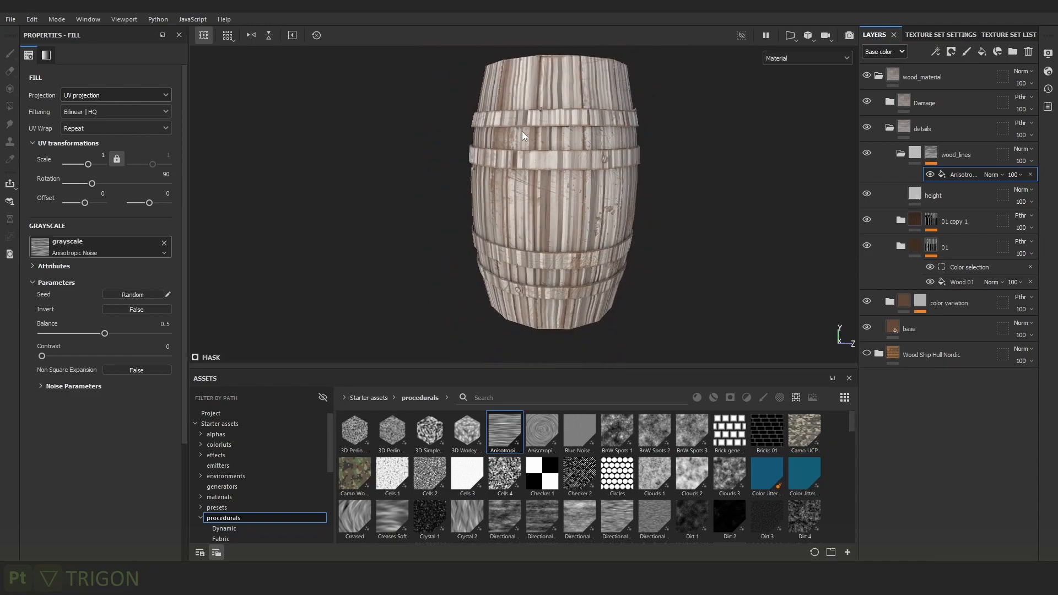
Unlink the scale axes of the Anisotropic Noise fill and set its second scale value to 4.74.
{"action": "scroll", "coordinate": [699, 163], "scroll_direction": "up", "scroll_amount": 2}
{"action": "scroll", "coordinate": [670, 240], "scroll_direction": "up", "scroll_amount": 2}
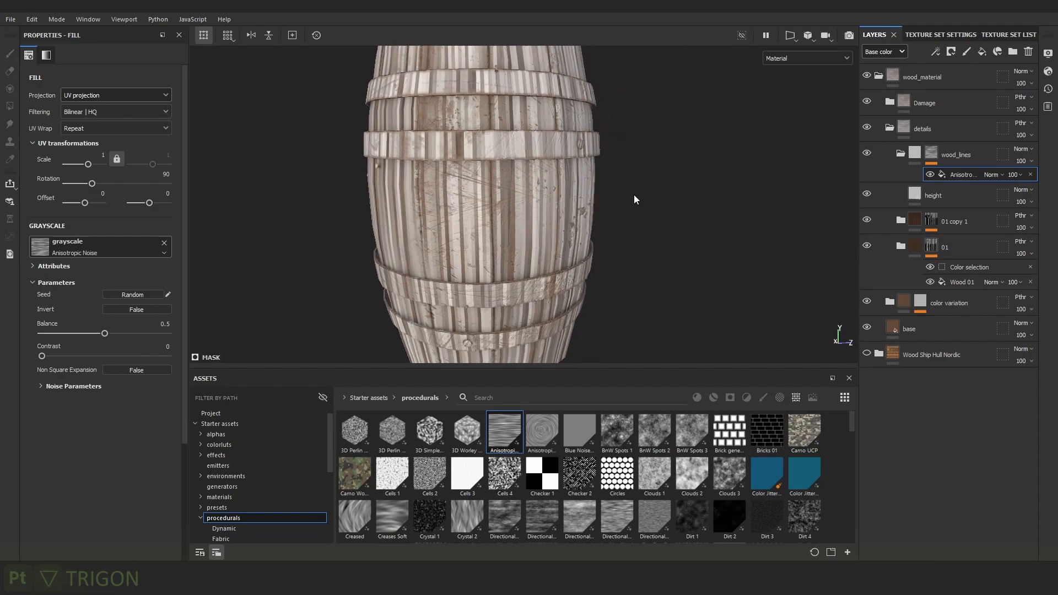
{"action": "scroll", "coordinate": [645, 215], "scroll_direction": "up", "scroll_amount": 2}
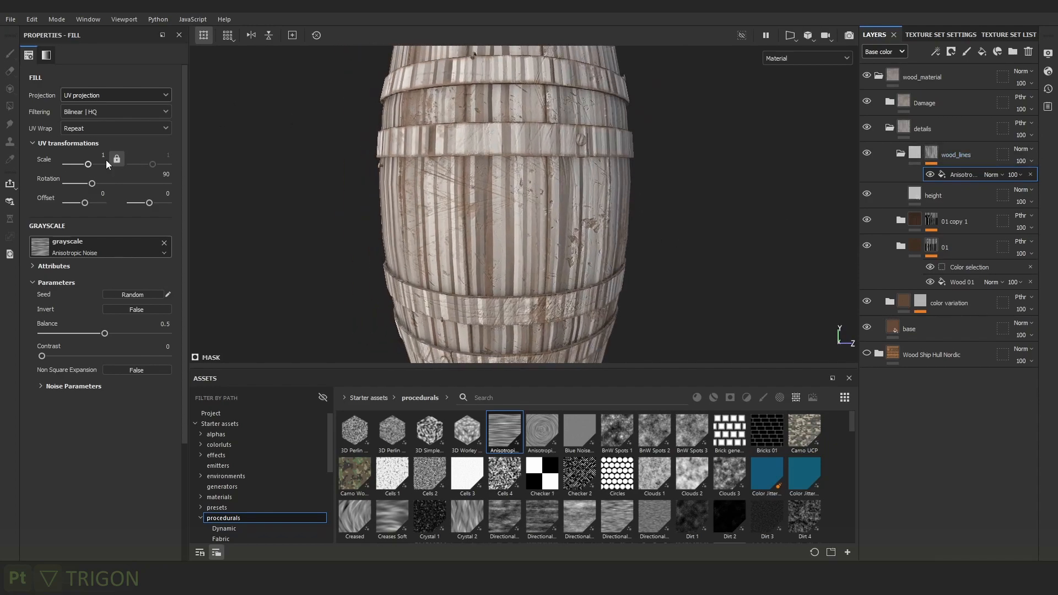
{"action": "left_click_drag", "start_coordinate": [89, 164], "coordinate": [92, 163]}
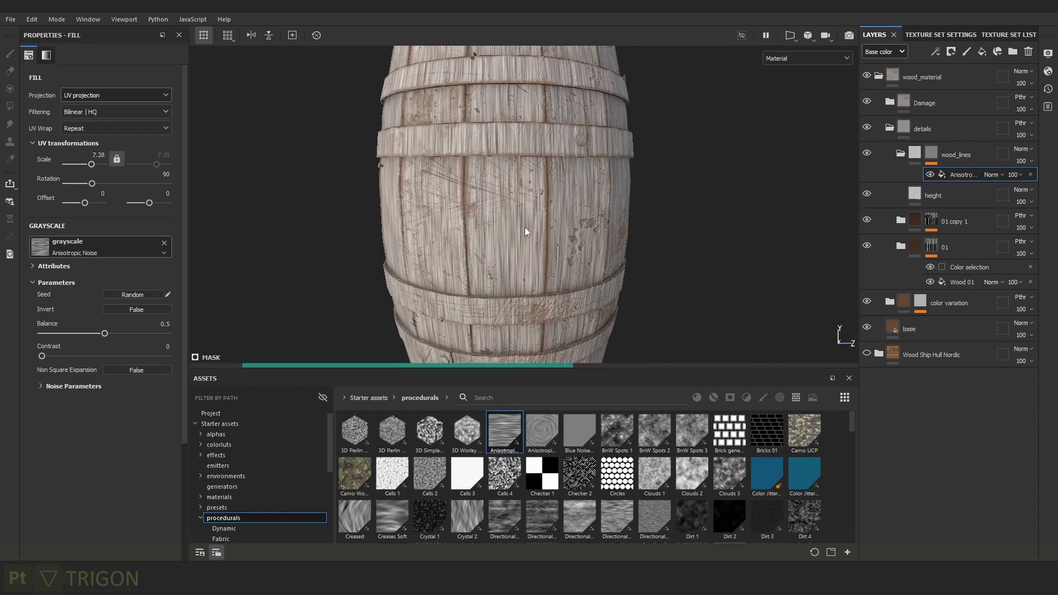
{"action": "left_click", "coordinate": [117, 159]}
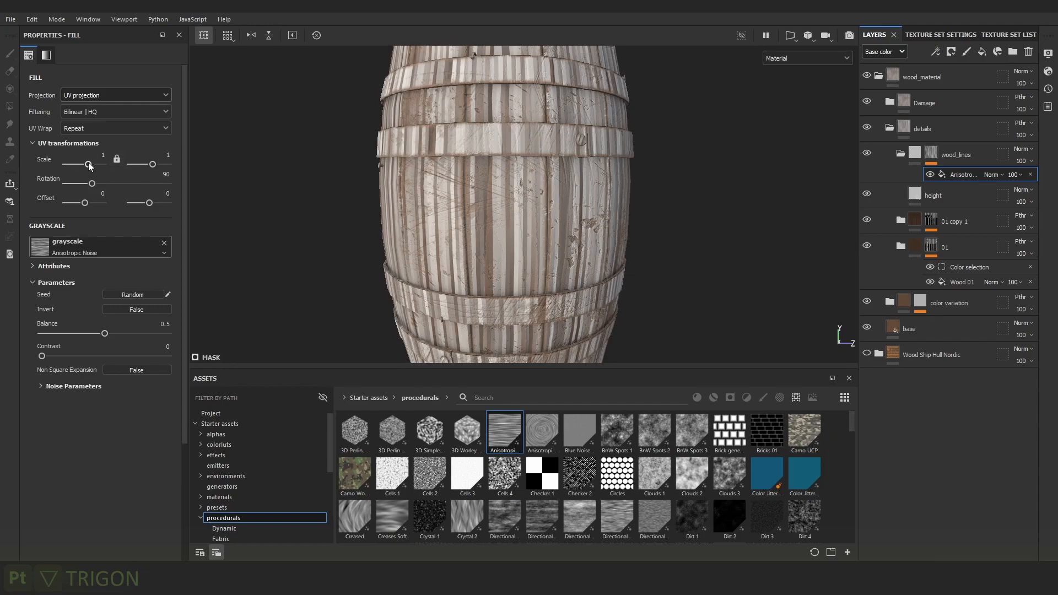
{"action": "left_click_drag", "start_coordinate": [154, 164], "coordinate": [156, 164]}
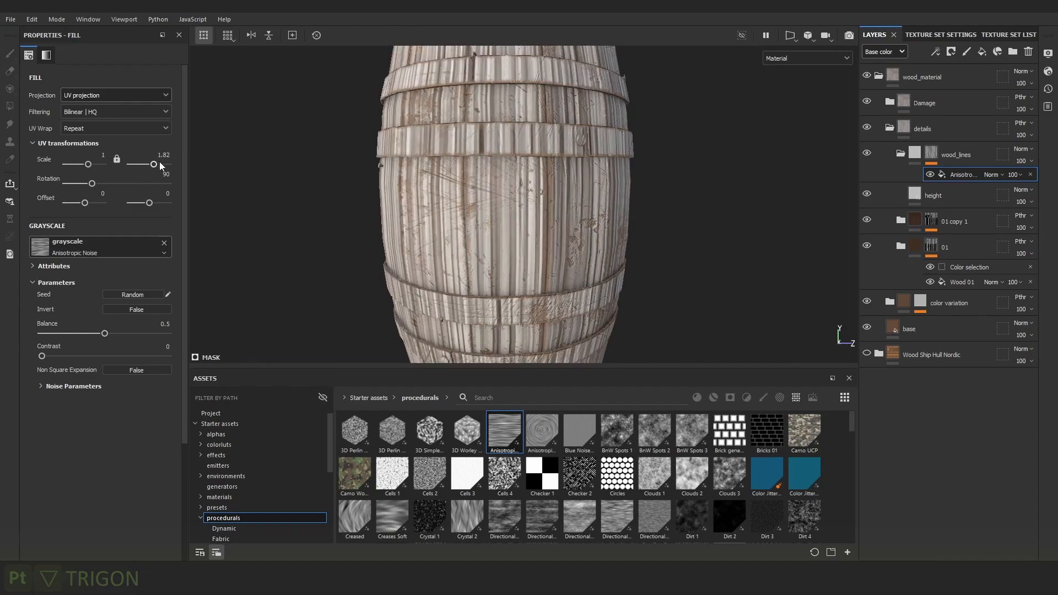
{"action": "left_click_drag", "start_coordinate": [649, 207], "coordinate": [679, 203], "text": "alt"}
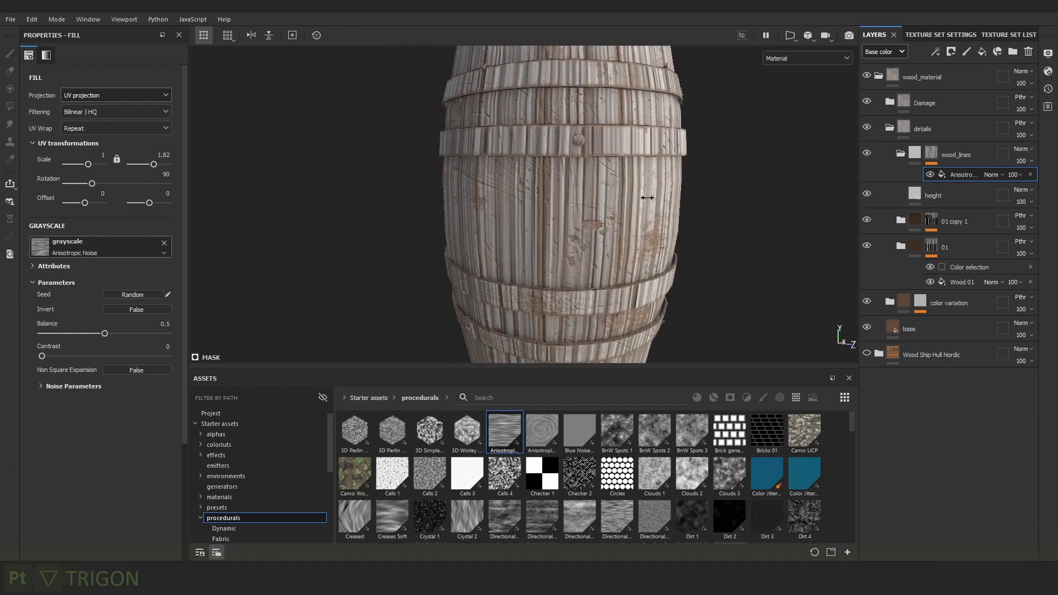
{"action": "left_click", "coordinate": [160, 164]}
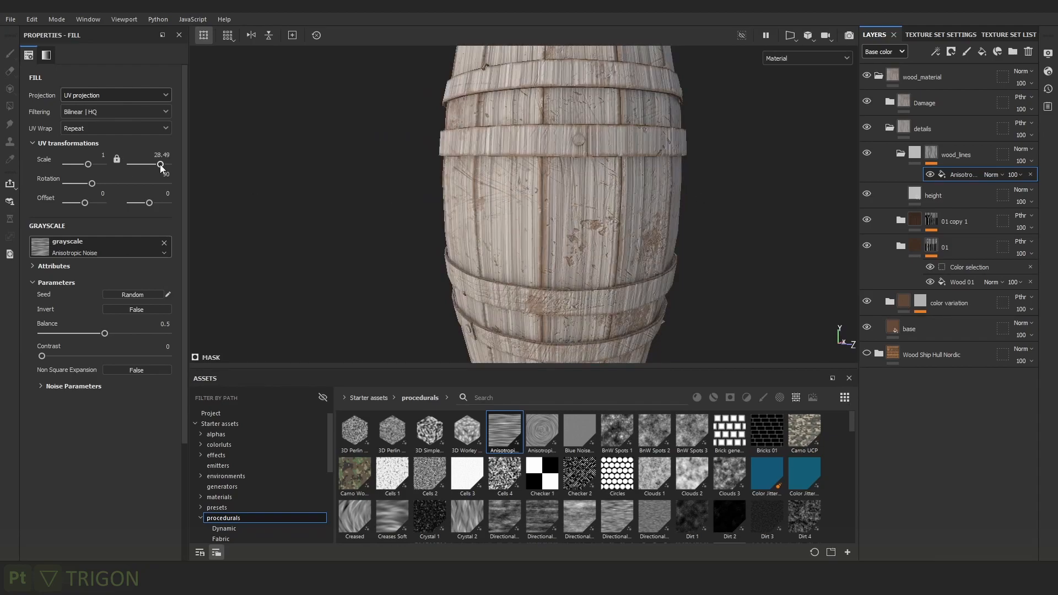
{"action": "left_click_drag", "start_coordinate": [159, 167], "coordinate": [156, 166]}
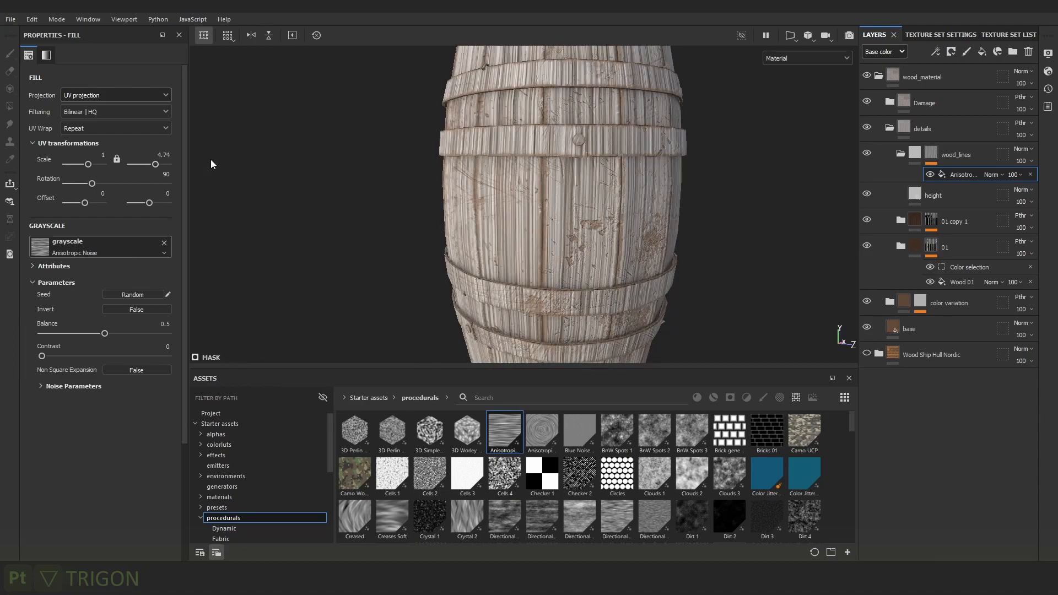
Add a Warp filter above the Anisotropic Noise fill in the wood_lines mask.
{"action": "left_click_drag", "start_coordinate": [739, 173], "coordinate": [621, 188], "text": "alt"}
{"action": "middle_click_drag", "start_coordinate": [621, 187], "coordinate": [747, 194], "text": "alt"}
{"action": "right_click_drag", "start_coordinate": [747, 194], "coordinate": [898, 380], "text": "alt"}
{"action": "right_click_drag", "start_coordinate": [514, 214], "coordinate": [1015, 386], "text": "alt"}
{"action": "left_click_drag", "start_coordinate": [556, 216], "coordinate": [546, 154], "text": "alt"}
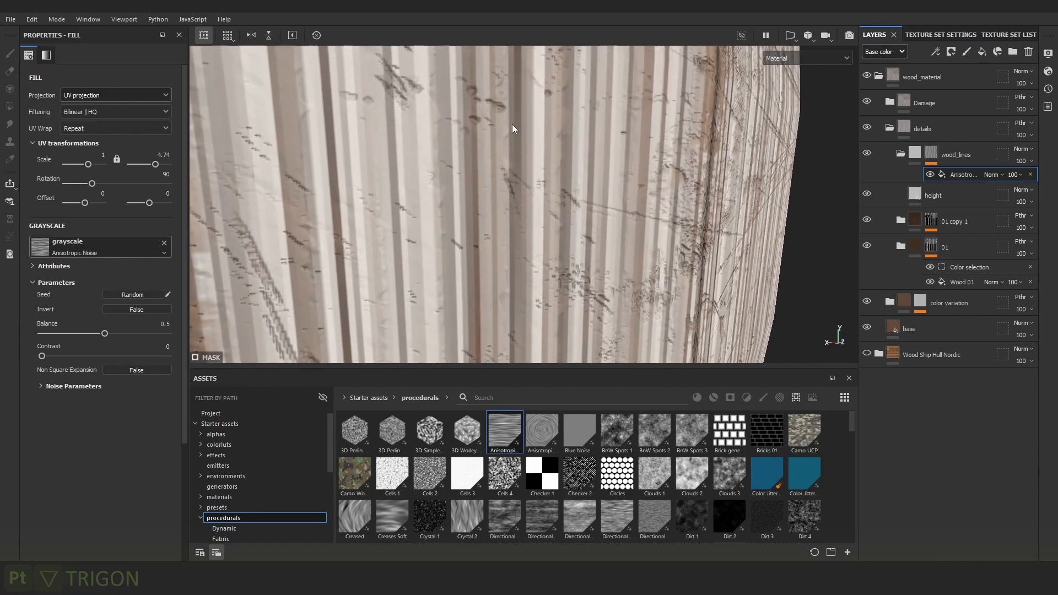
{"action": "left_click", "coordinate": [935, 54]}
{"action": "left_click", "coordinate": [970, 134]}
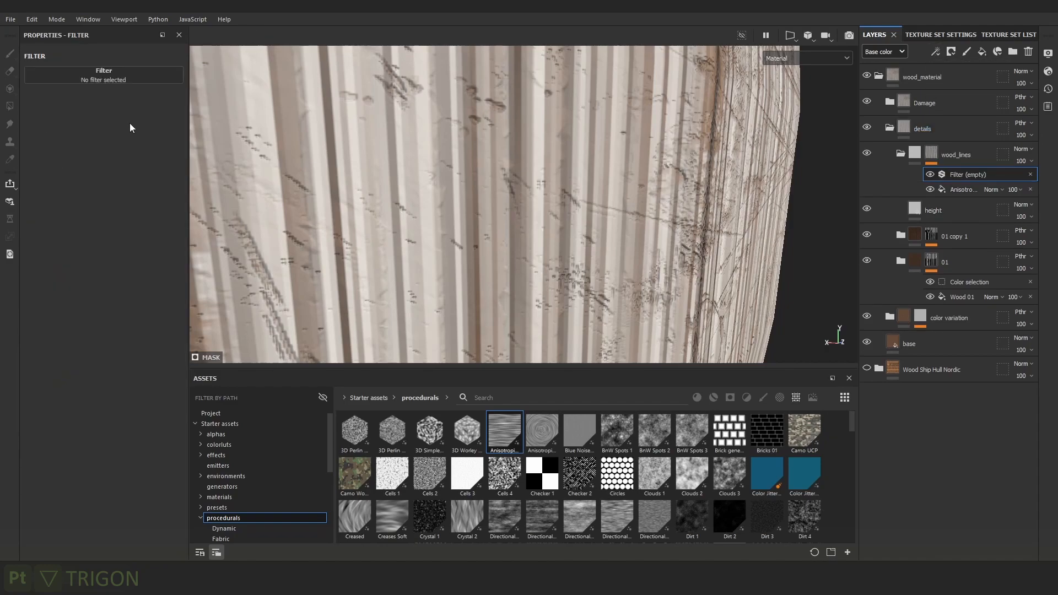
{"action": "left_click", "coordinate": [104, 73]}
{"action": "type", "text": "warp"}
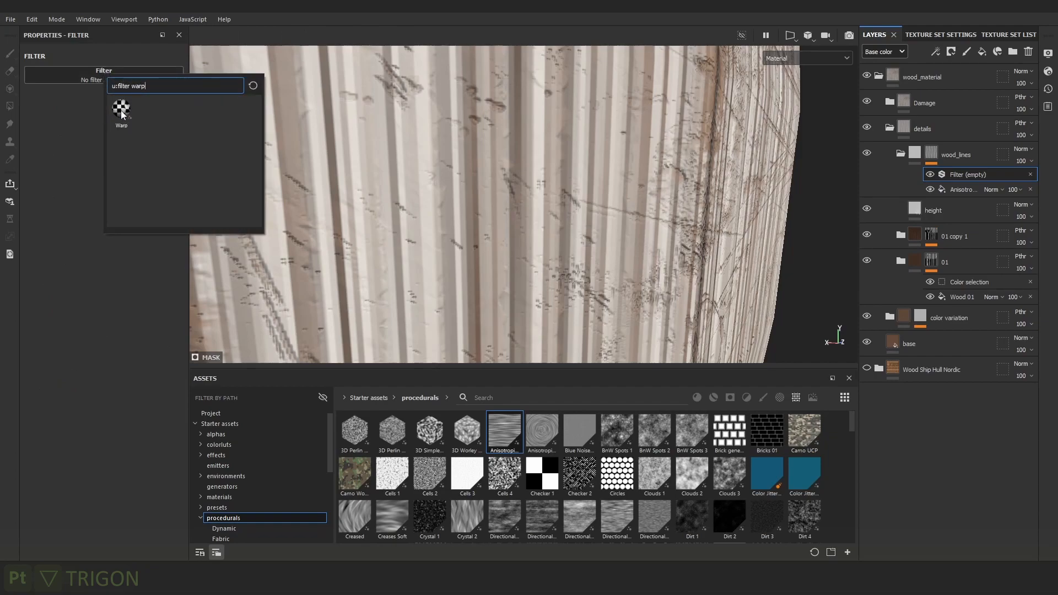
{"action": "left_click", "coordinate": [121, 110]}
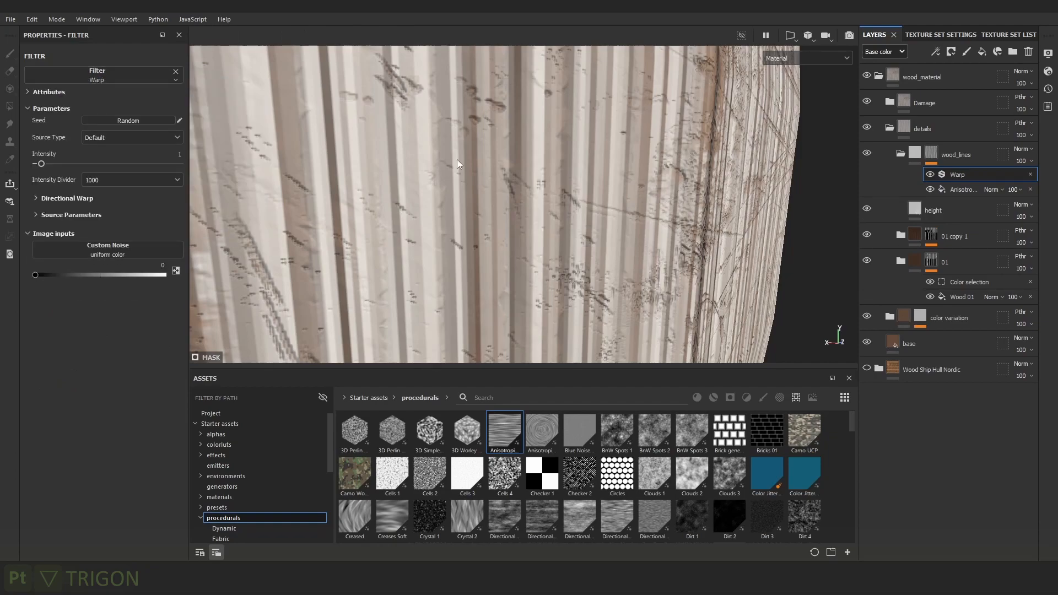
{"action": "left_click_drag", "start_coordinate": [551, 183], "coordinate": [591, 212], "text": "alt"}
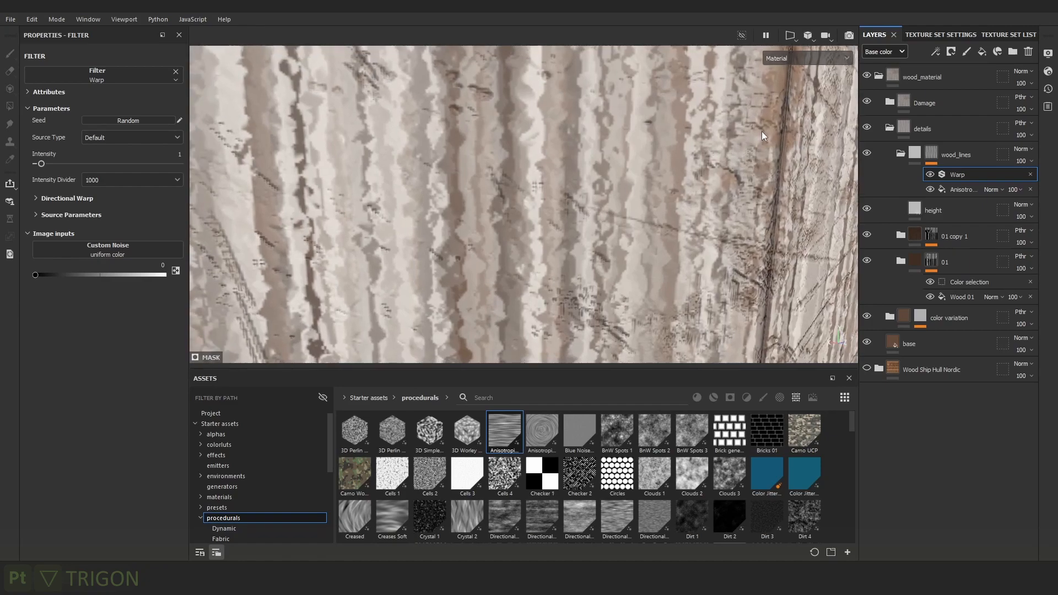
Isolate the wood_lines mask, set the Warp filter's intensity to 0.25, and return to the material display.
{"action": "left_click", "coordinate": [913, 155]}
{"action": "left_click", "coordinate": [931, 156], "text": "alt"}
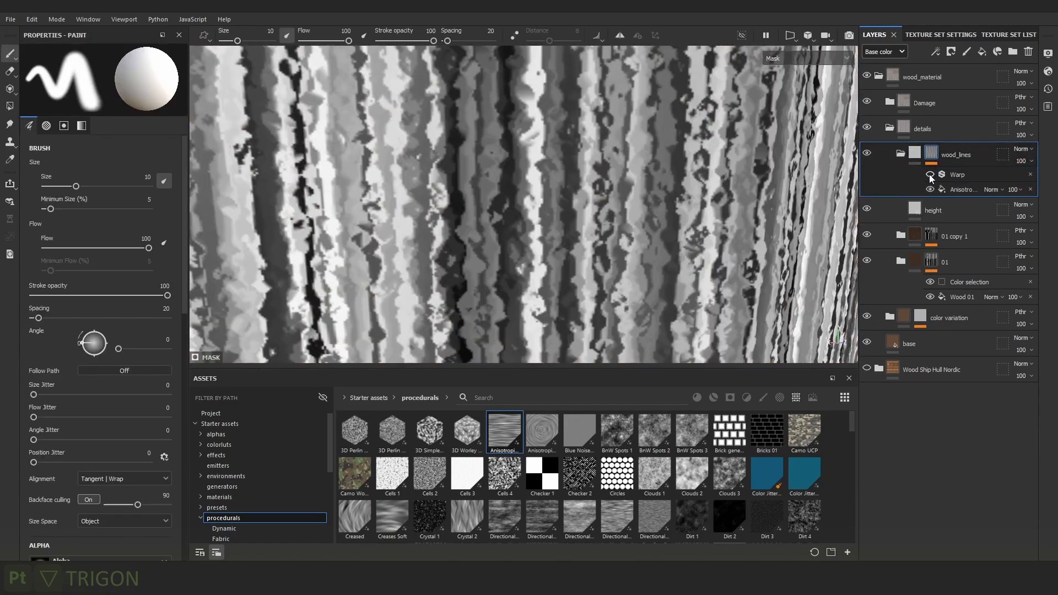
{"action": "left_click", "coordinate": [930, 174]}
{"action": "left_click", "coordinate": [929, 174]}
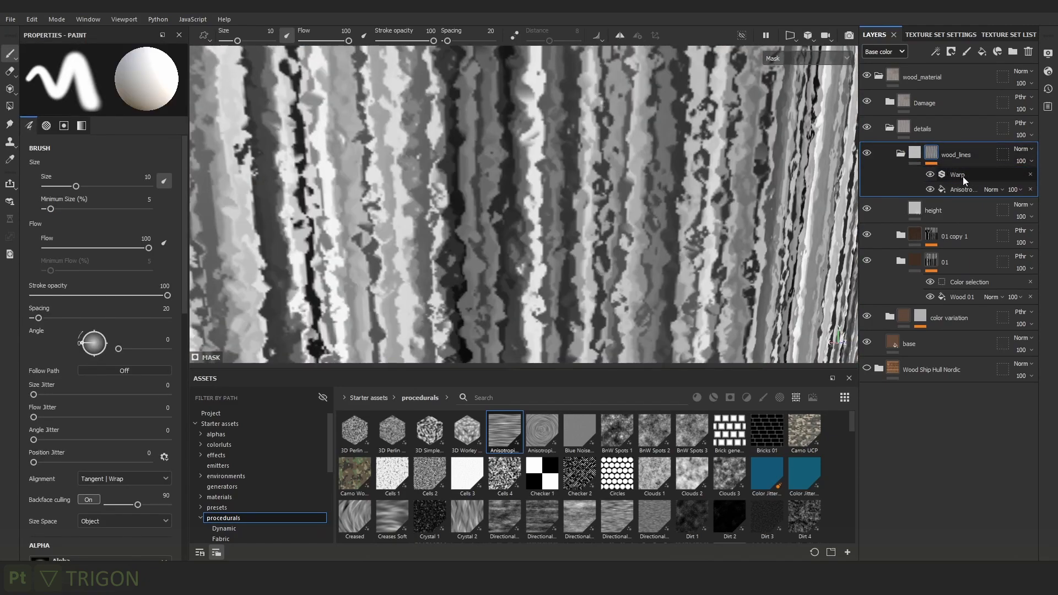
{"action": "left_click", "coordinate": [961, 176]}
{"action": "left_click", "coordinate": [114, 180]}
{"action": "left_click", "coordinate": [101, 370]}
{"action": "left_click_drag", "start_coordinate": [42, 164], "coordinate": [37, 164]}
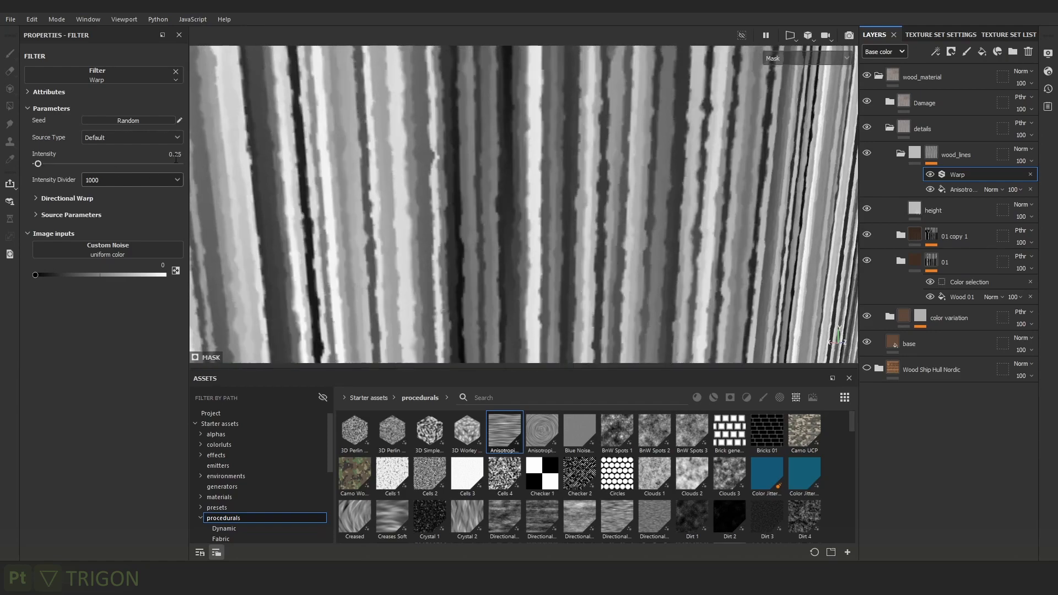
{"action": "left_click", "coordinate": [930, 175]}
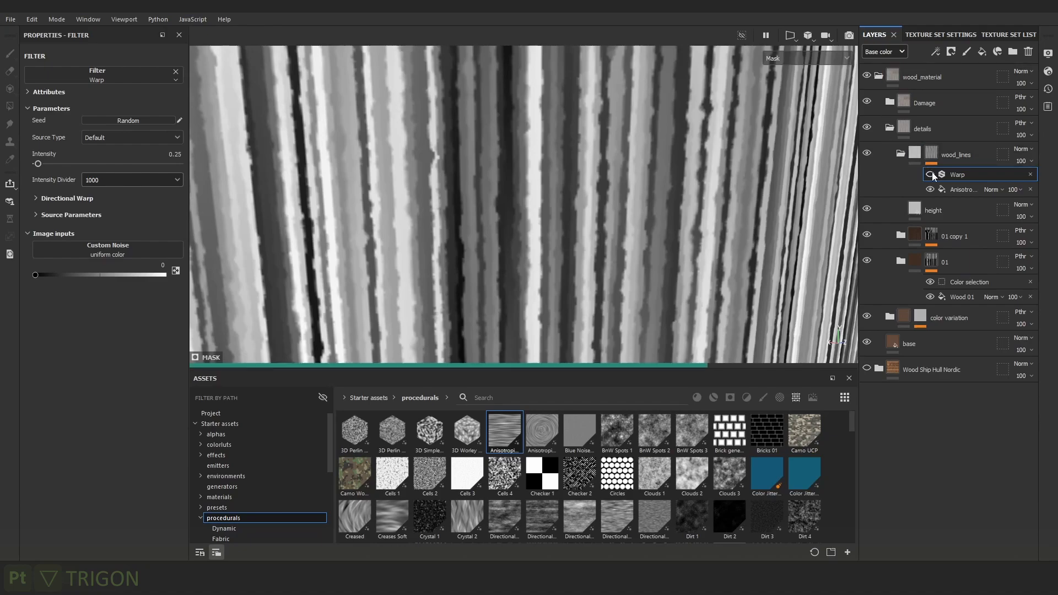
{"action": "scroll", "coordinate": [682, 237], "scroll_direction": "down", "scroll_amount": 6}
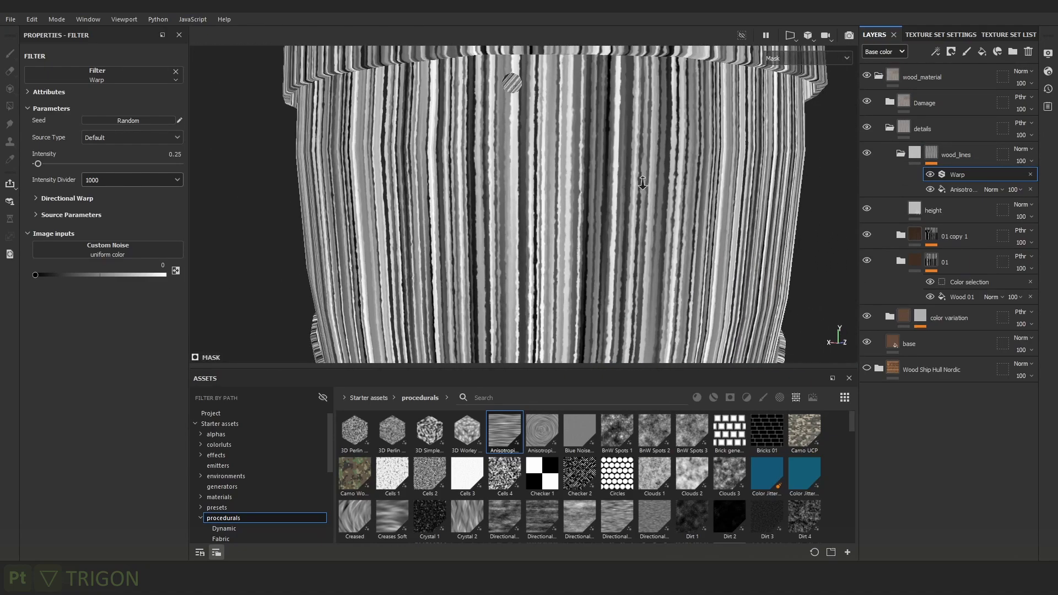
{"action": "key", "text": "m"}
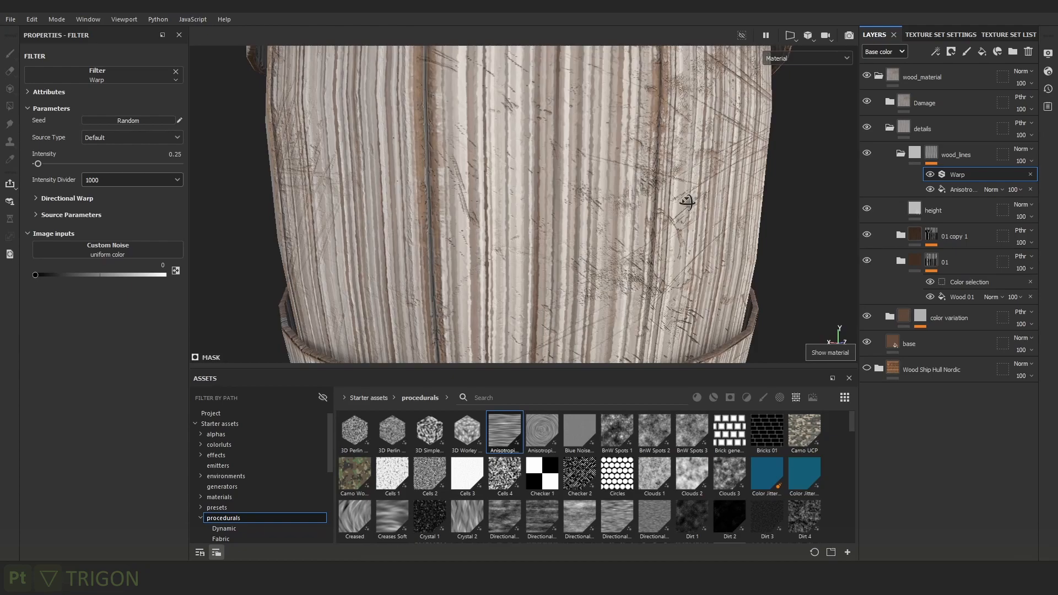
Disable the color channel of the height layer in wood_lines and set its height to -0.1062.
{"action": "scroll", "coordinate": [687, 202], "scroll_direction": "down", "scroll_amount": 5}
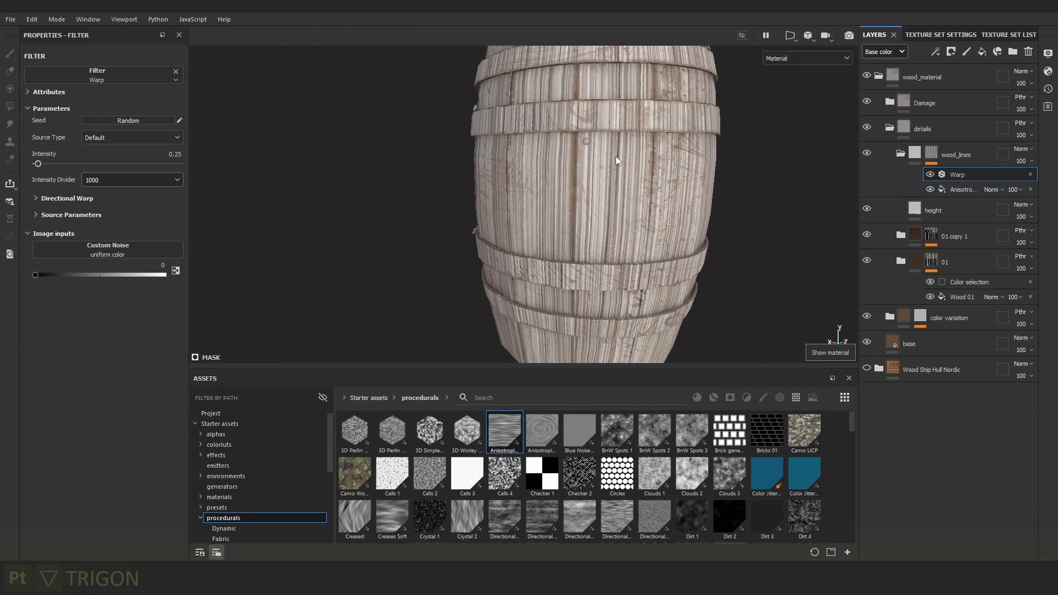
{"action": "left_click_drag", "start_coordinate": [616, 157], "coordinate": [590, 143], "text": "alt"}
{"action": "scroll", "coordinate": [590, 143], "scroll_direction": "up", "scroll_amount": 3}
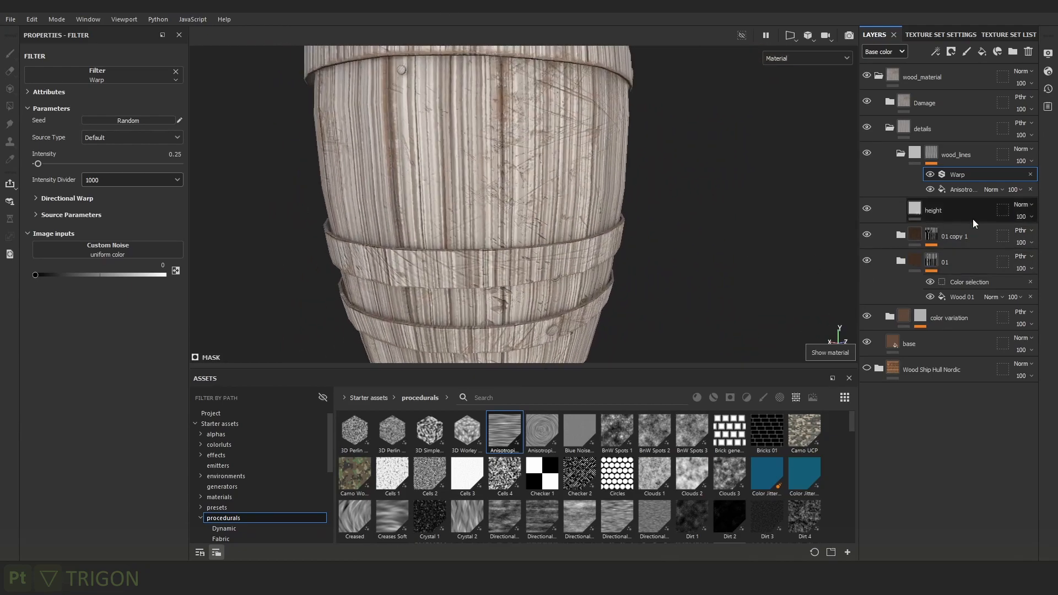
{"action": "left_click", "coordinate": [974, 219]}
{"action": "left_click", "coordinate": [41, 242]}
{"action": "scroll", "coordinate": [503, 182], "scroll_direction": "up", "scroll_amount": 5}
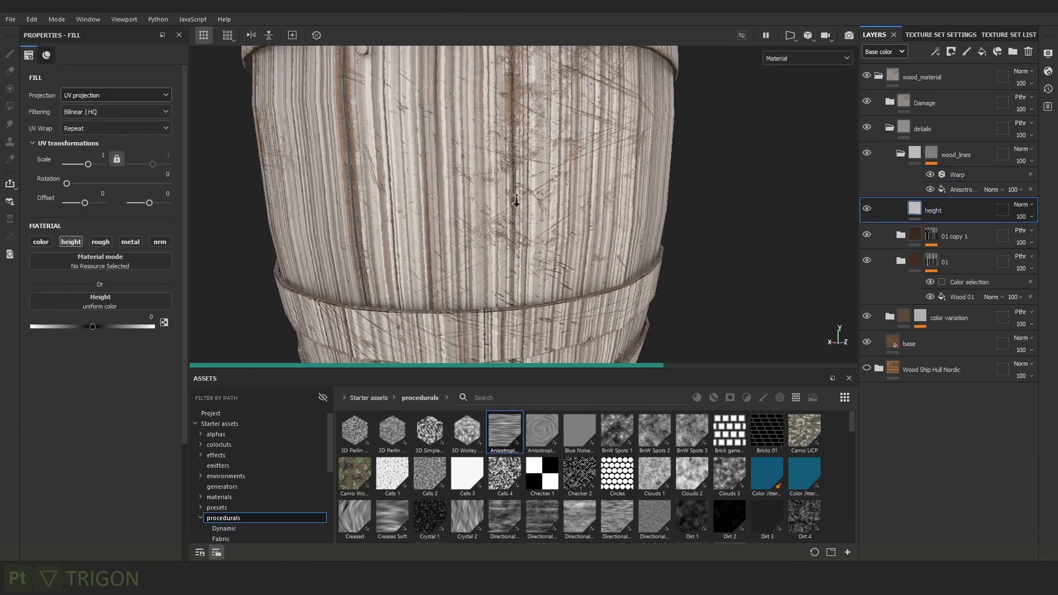
{"action": "left_click_drag", "start_coordinate": [84, 326], "coordinate": [85, 325]}
{"action": "scroll", "coordinate": [539, 87], "scroll_direction": "down", "scroll_amount": 4}
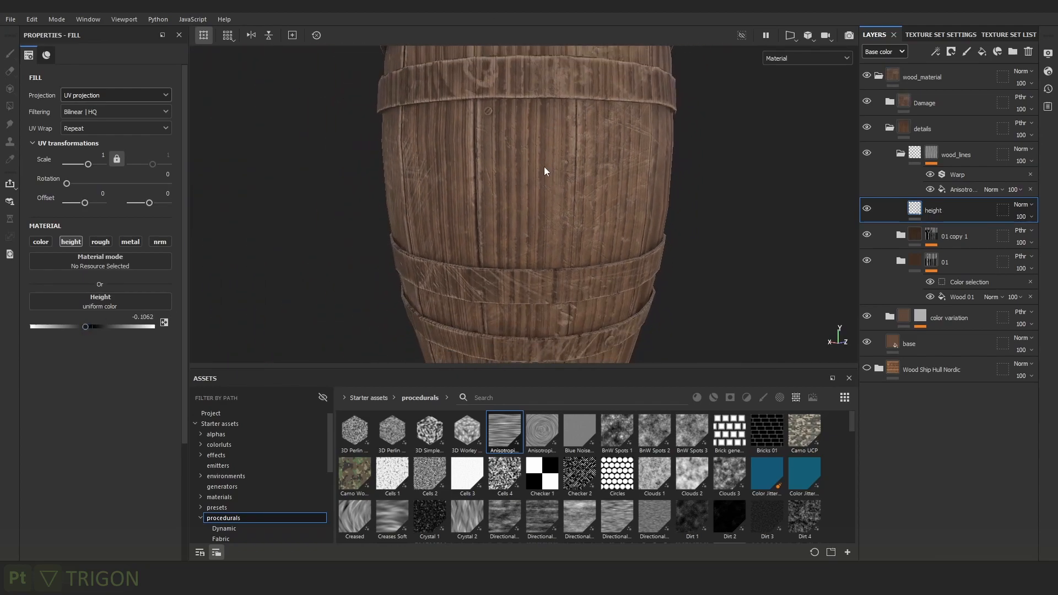
{"action": "left_click_drag", "start_coordinate": [546, 170], "coordinate": [672, 248], "text": "alt"}
{"action": "right_click_drag", "start_coordinate": [673, 248], "coordinate": [774, 294], "text": "alt"}
{"action": "left_click_drag", "start_coordinate": [773, 294], "coordinate": [760, 232], "text": "alt"}
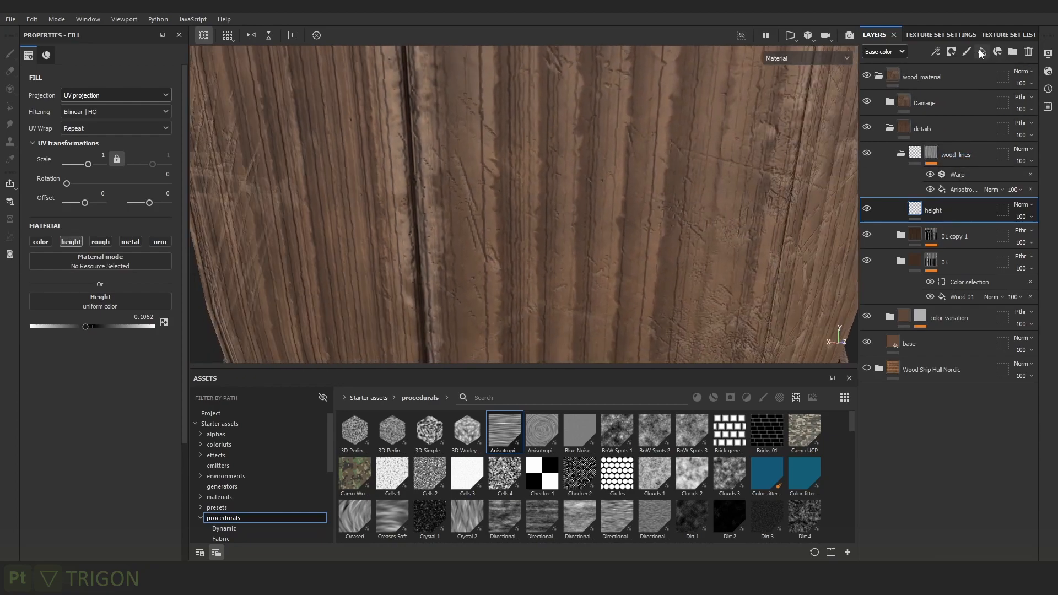
Undo the added fill layer, then place an HSL Perceptive filter layer above the height layer and rename it color.
{"action": "key", "text": "ctrl+z"}
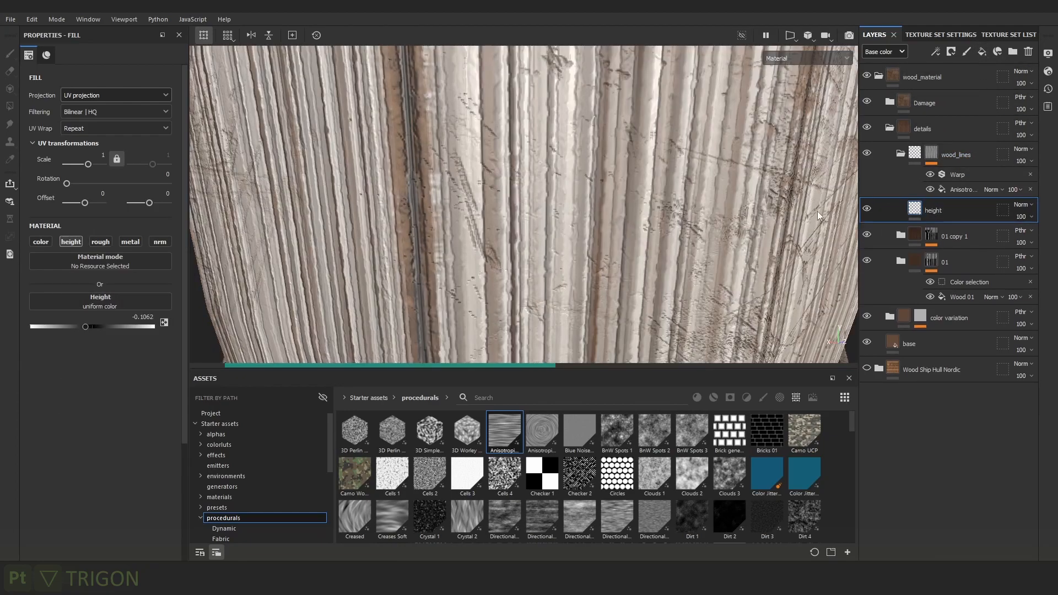
{"action": "left_click", "coordinate": [746, 396]}
{"action": "left_click", "coordinate": [606, 519]}
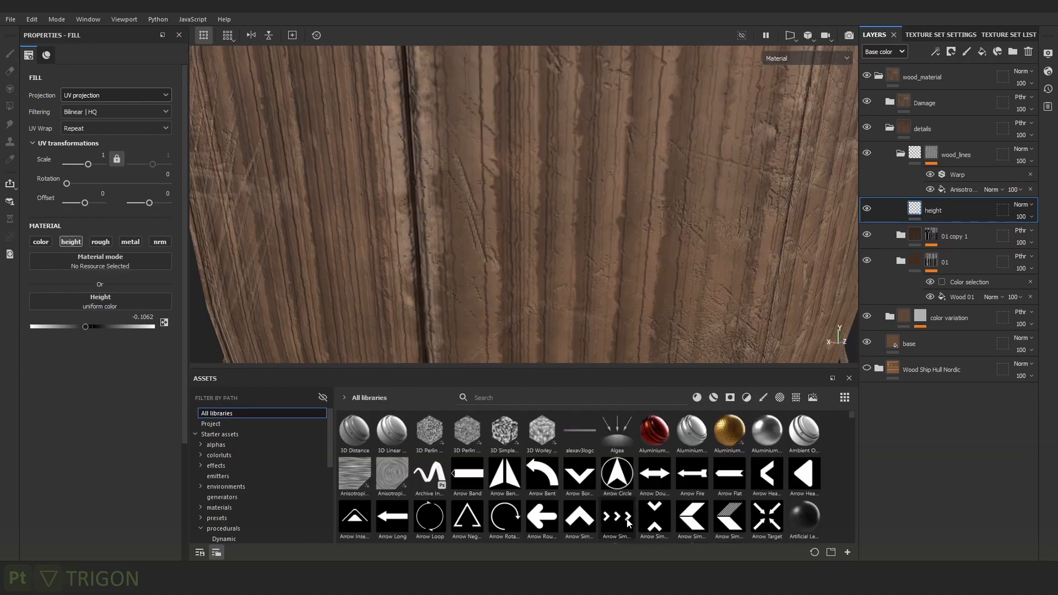
{"action": "left_click", "coordinate": [747, 397]}
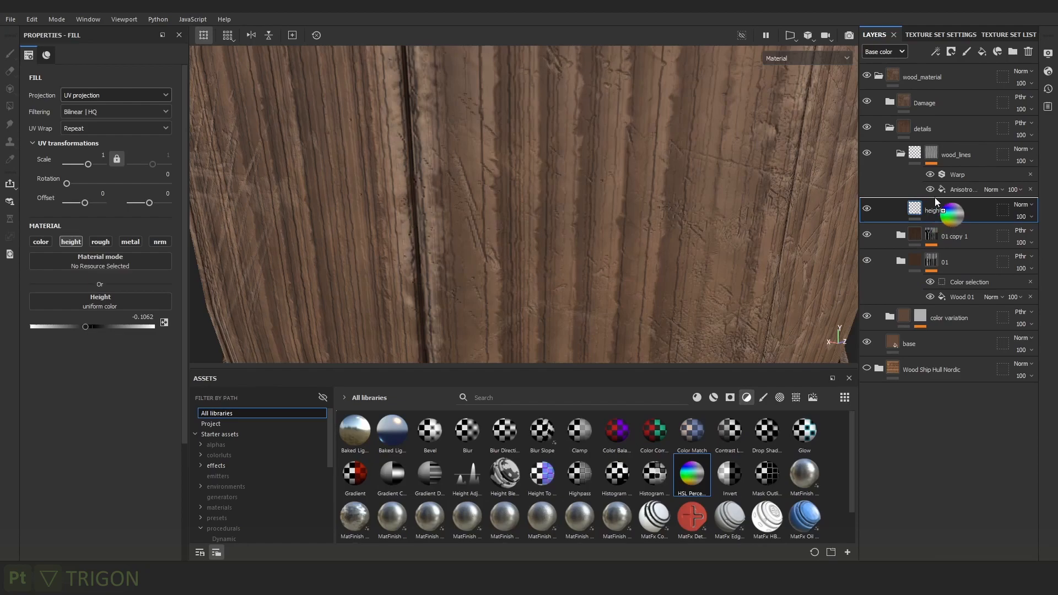
{"action": "left_click_drag", "start_coordinate": [945, 196], "coordinate": [945, 199]}
{"action": "double_click", "coordinate": [947, 210]}
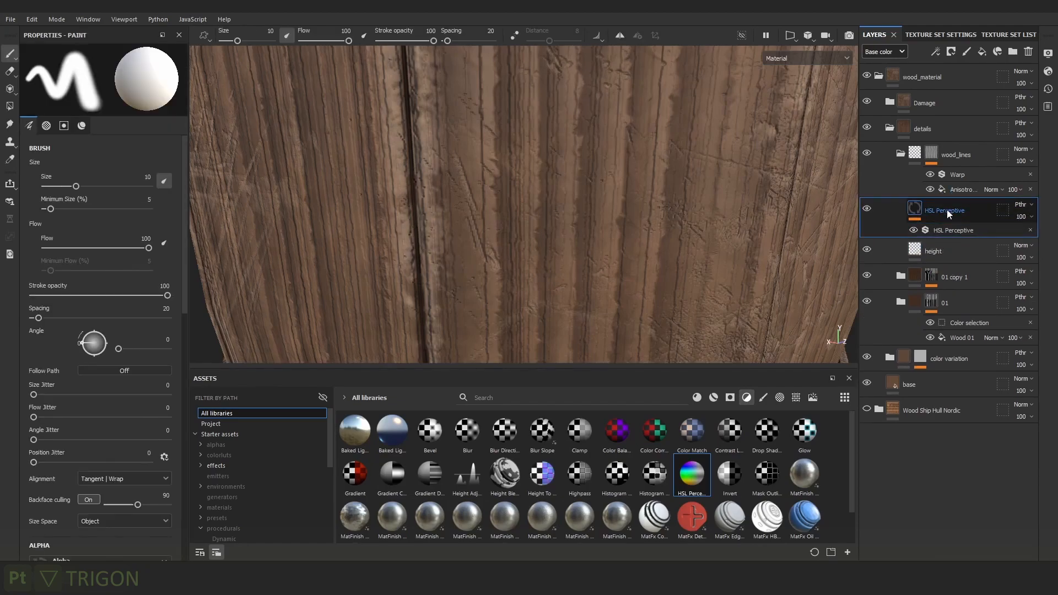
{"action": "type", "text": "color"}
{"action": "key", "text": "Return"}
Lower the HSL Perceptive filter's lightness to 0.333 and set the wood_lines folder's base color blending to Passthrough.
{"action": "left_click", "coordinate": [948, 230]}
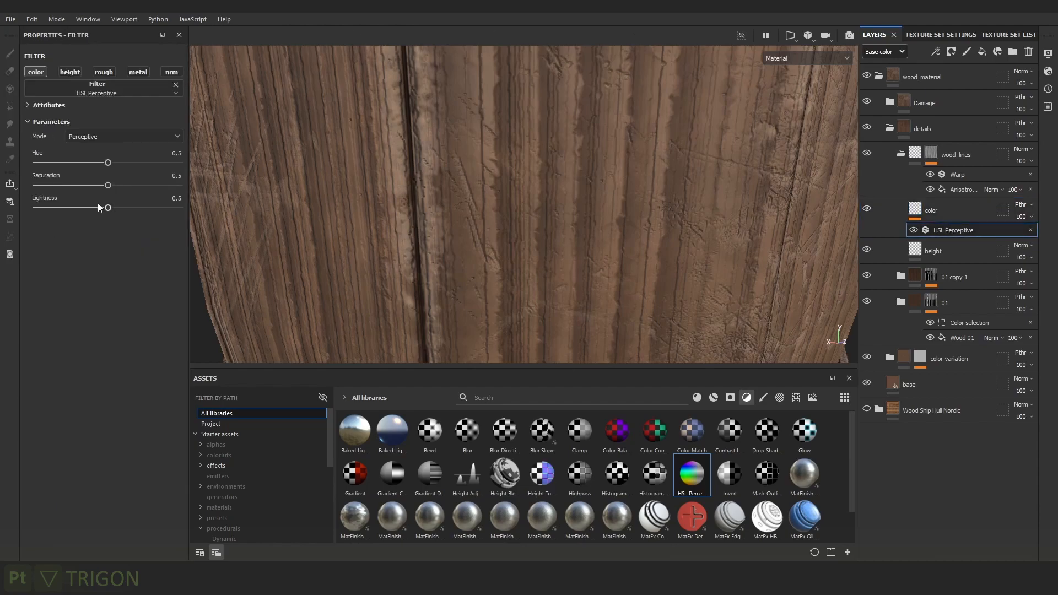
{"action": "left_click_drag", "start_coordinate": [95, 214], "coordinate": [88, 213]}
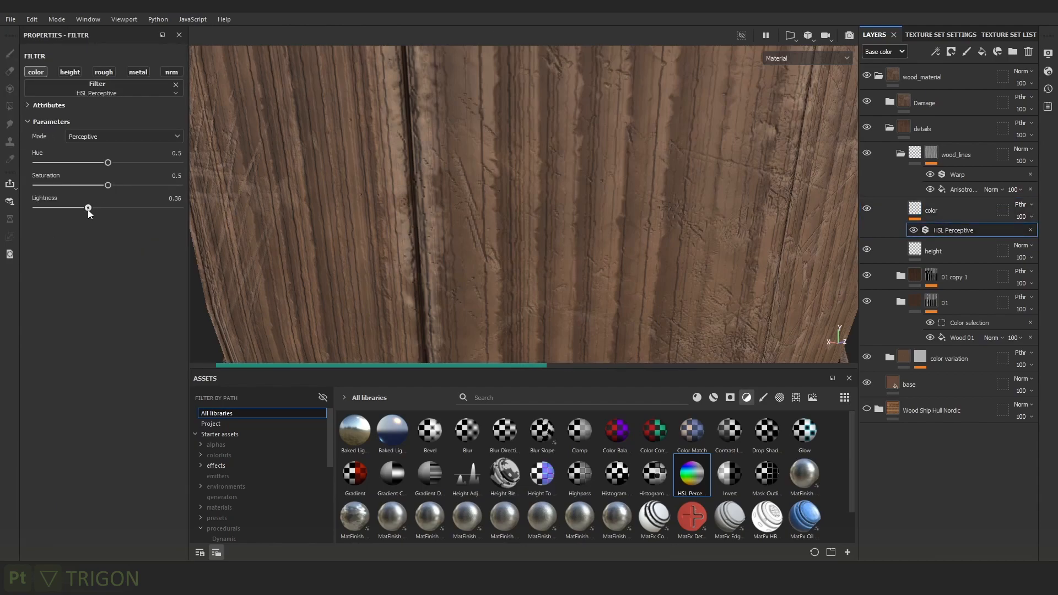
{"action": "left_click", "coordinate": [1023, 149]}
{"action": "left_click", "coordinate": [1015, 168]}
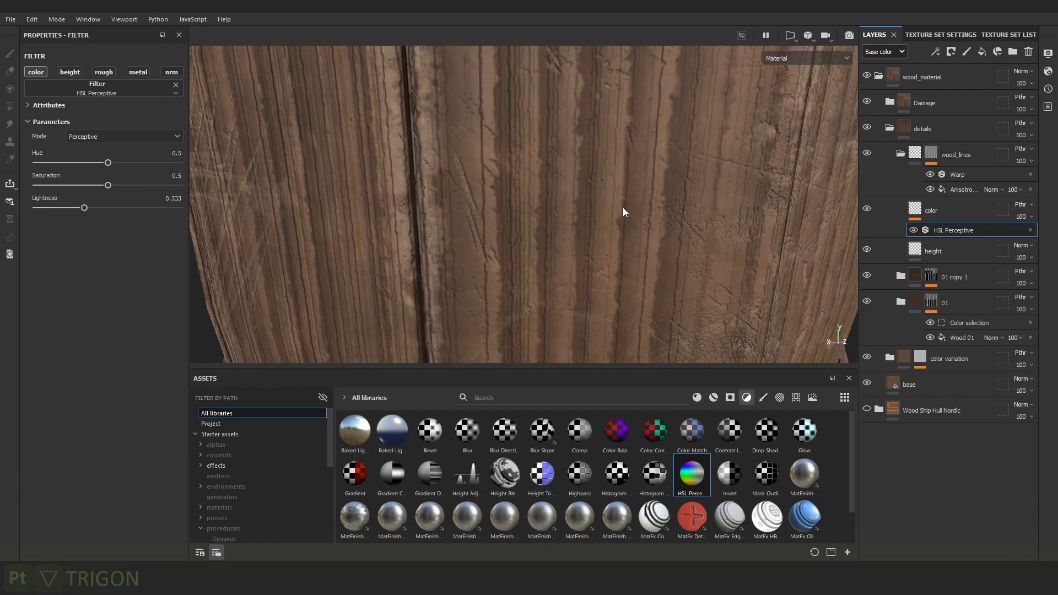
Readjust the HSL Perceptive filter's lightness to 0.376 to tune how dark the wood lines are.
{"action": "right_click_drag", "start_coordinate": [676, 246], "coordinate": [720, 207], "text": "alt"}
{"action": "left_click_drag", "start_coordinate": [720, 208], "coordinate": [568, 188], "text": "alt"}
{"action": "right_click_drag", "start_coordinate": [569, 188], "coordinate": [688, 214], "text": "alt"}
{"action": "left_click_drag", "start_coordinate": [688, 215], "coordinate": [636, 213], "text": "alt"}
{"action": "right_click_drag", "start_coordinate": [636, 212], "coordinate": [682, 193], "text": "shift"}
{"action": "right_click_drag", "start_coordinate": [621, 153], "coordinate": [684, 181], "text": "alt"}
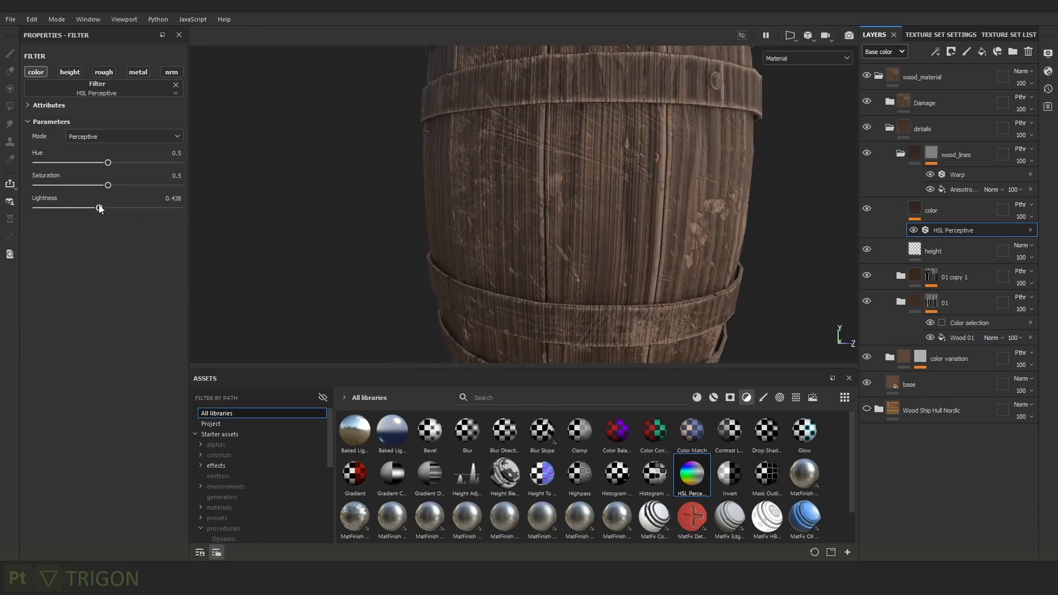
{"action": "left_click_drag", "start_coordinate": [101, 209], "coordinate": [91, 208]}
{"action": "right_click_drag", "start_coordinate": [679, 240], "coordinate": [639, 141], "text": "alt"}
{"action": "left_click_drag", "start_coordinate": [640, 141], "coordinate": [581, 172], "text": "alt"}
{"action": "middle_click_drag", "start_coordinate": [583, 168], "coordinate": [542, 187], "text": "alt"}
{"action": "right_click_drag", "start_coordinate": [542, 187], "coordinate": [645, 281], "text": "alt"}
{"action": "middle_click_drag", "start_coordinate": [596, 262], "coordinate": [595, 171], "text": "alt"}
{"action": "right_click_drag", "start_coordinate": [595, 171], "coordinate": [685, 271], "text": "alt"}
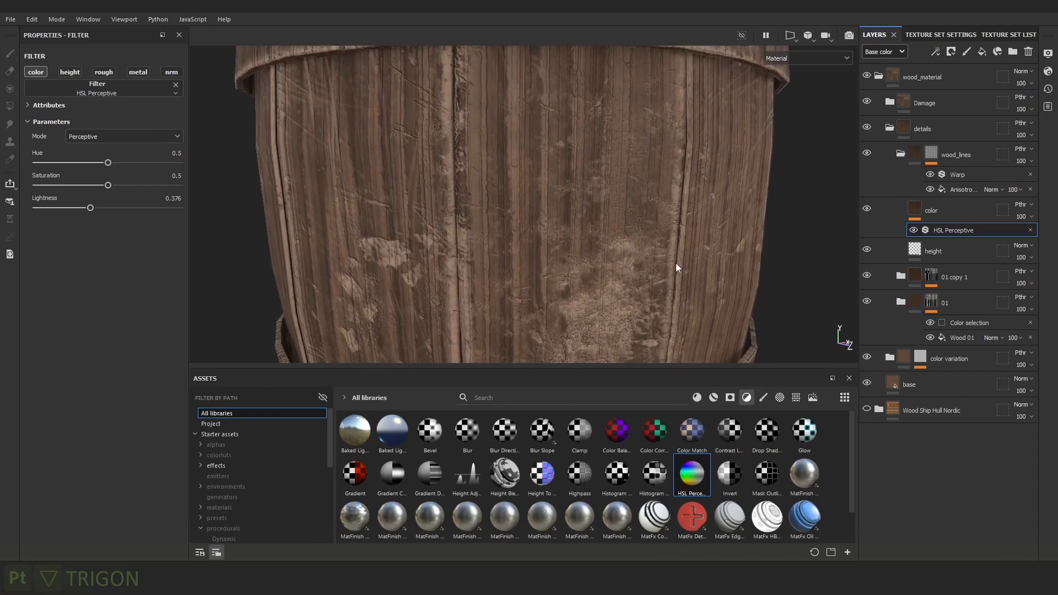
Select the height layer in wood_lines and switch the layer stack's displayed channel to Height.
{"action": "left_click", "coordinate": [916, 253]}
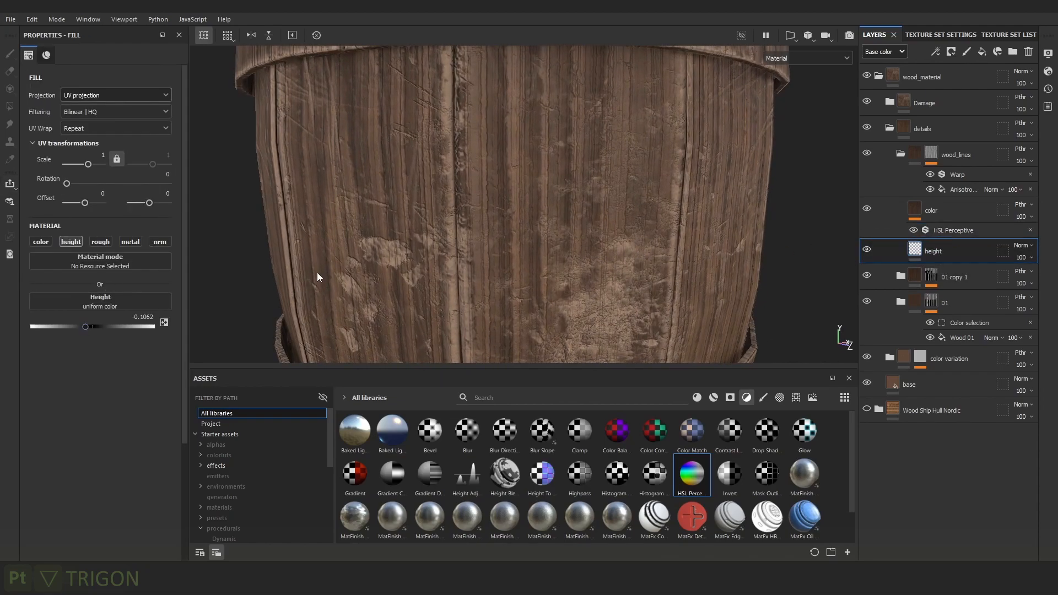
{"action": "left_click", "coordinate": [883, 51]}
{"action": "left_click", "coordinate": [877, 70]}
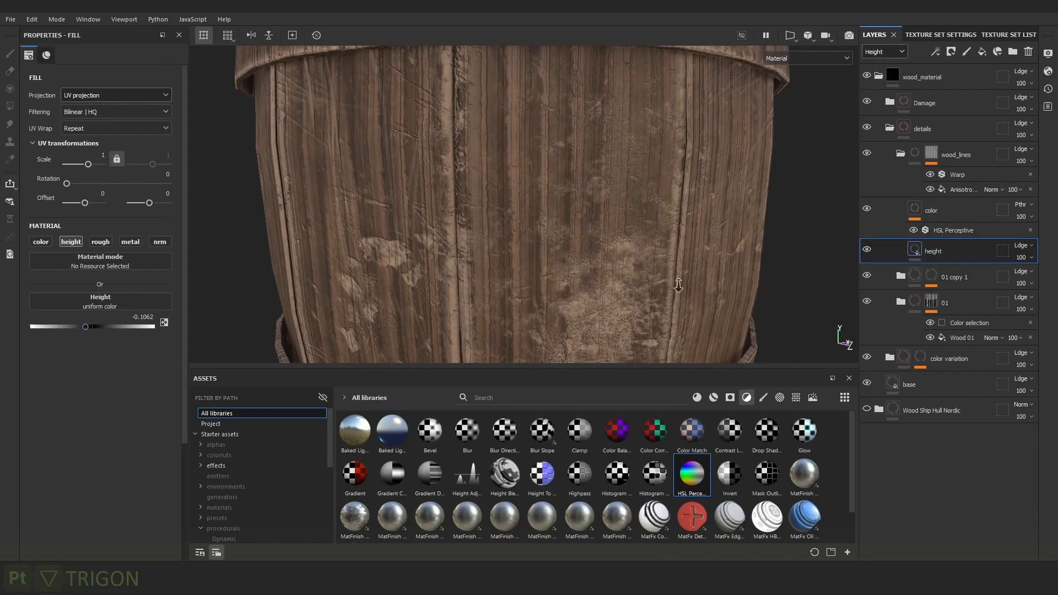
Lower the height layer's opacity in wood_lines to 83 for the Height channel.
{"action": "right_click_drag", "start_coordinate": [682, 293], "coordinate": [774, 134], "text": "alt"}
{"action": "left_click", "coordinate": [1023, 257]}
{"action": "mouse_move", "coordinate": [1026, 277]}
{"action": "left_mouse_down"}
{"action": "mouse_move", "coordinate": [1011, 275]}
{"action": "mouse_move", "coordinate": [1045, 280]}
{"action": "left_mouse_up"}
{"action": "right_click_drag", "start_coordinate": [673, 251], "coordinate": [650, 143], "text": "alt"}
{"action": "middle_click_drag", "start_coordinate": [651, 144], "coordinate": [612, 126], "text": "alt"}
{"action": "right_click_drag", "start_coordinate": [612, 125], "coordinate": [729, 328], "text": "alt"}
{"action": "middle_click_drag", "start_coordinate": [729, 328], "coordinate": [628, 243], "text": "alt"}
{"action": "mouse_move", "coordinate": [628, 243]}
{"action": "right_mouse_down", "text": "alt"}
{"action": "mouse_move", "coordinate": [698, 221]}
{"action": "mouse_move", "coordinate": [725, 200]}
{"action": "right_mouse_up", "text": "alt"}
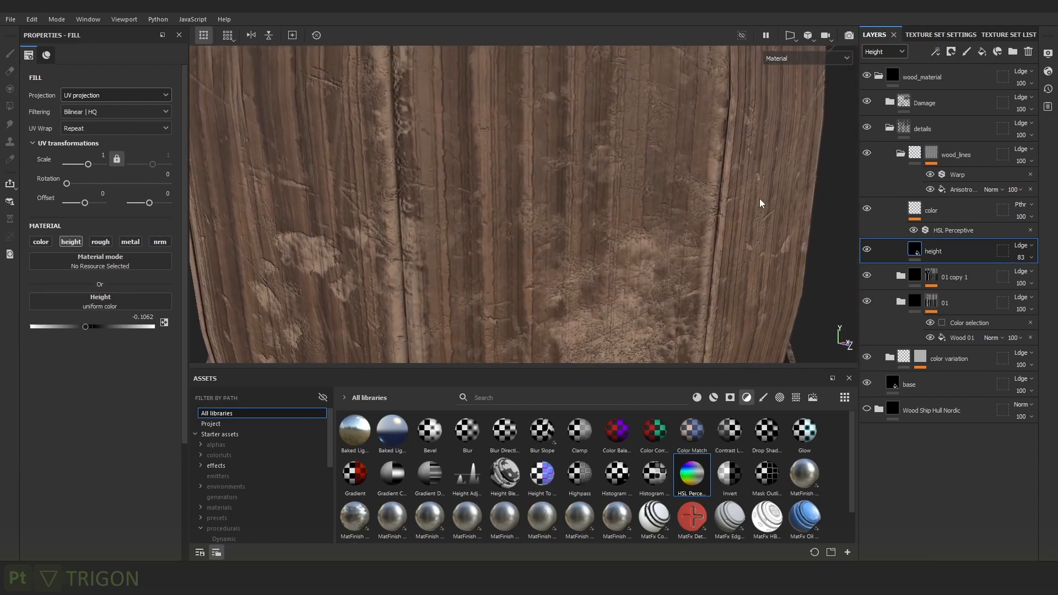
Show the roughness channel on the barrel, then duplicate the color layer in wood_lines and rename the copy roughness.
{"action": "left_click", "coordinate": [960, 210]}
{"action": "key", "text": "c"}
{"action": "key", "text": "c"}
{"action": "key", "text": "c"}
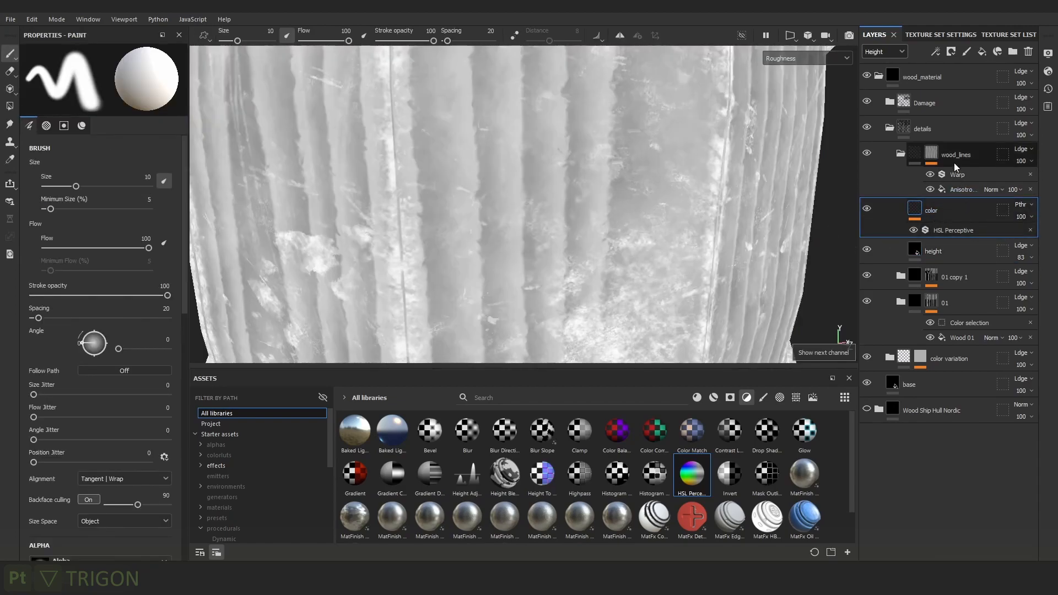
{"action": "key", "text": "ctrl+d"}
{"action": "double_click", "coordinate": [943, 216]}
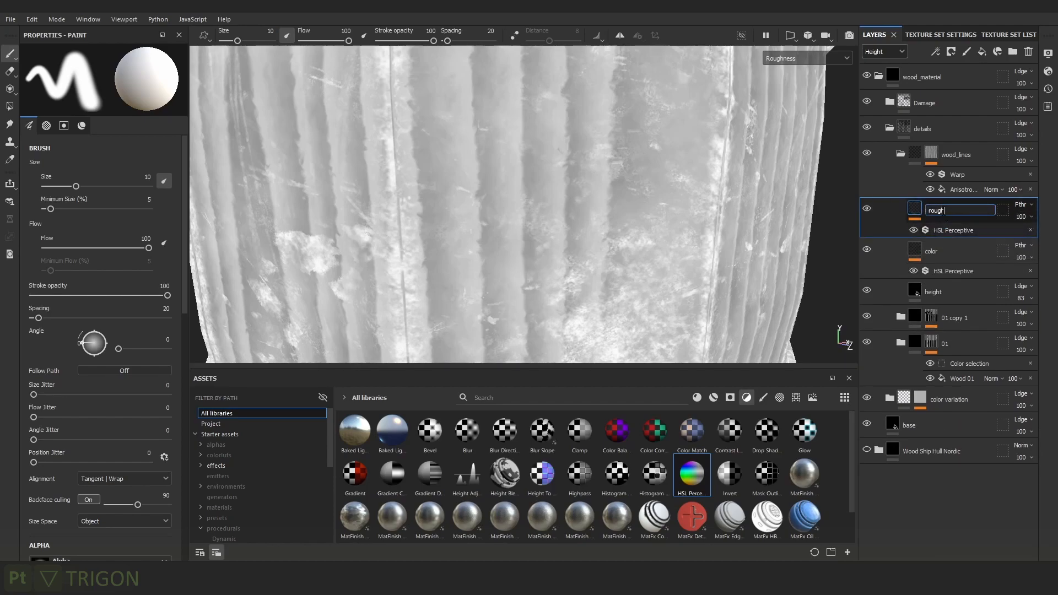
Make the roughness layer's HSL Perceptive filter affect only roughness and set the wood_lines folder's roughness blending to Passthrough.
{"action": "left_click", "coordinate": [952, 230]}
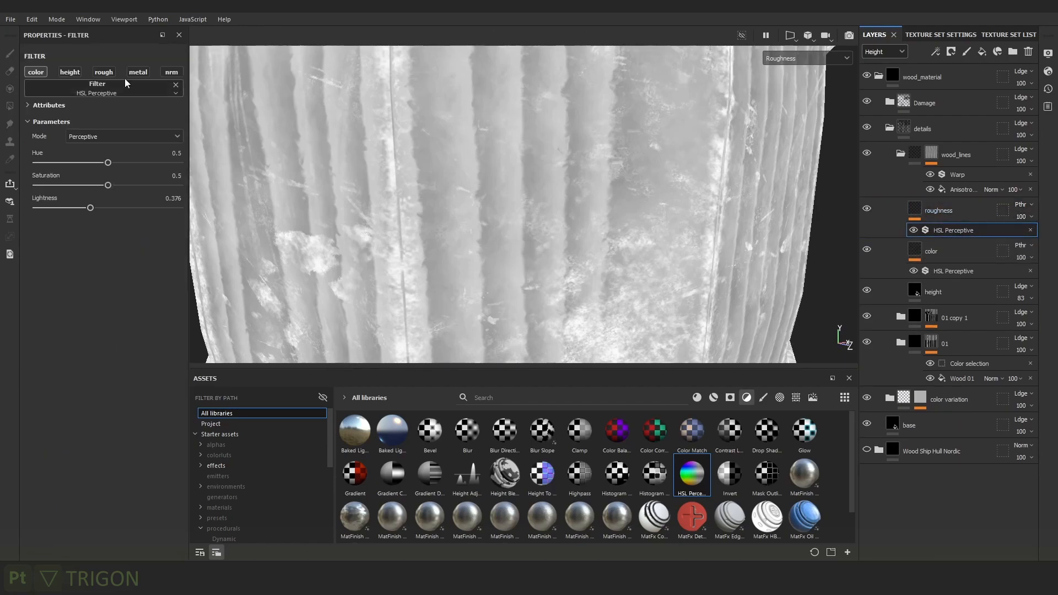
{"action": "left_click", "coordinate": [101, 75]}
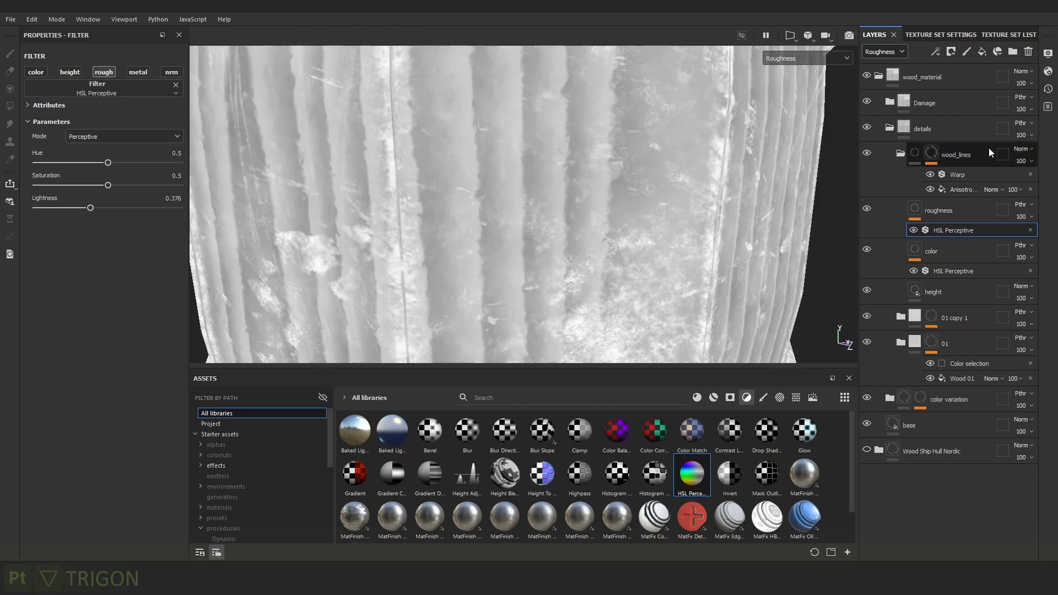
{"action": "left_click", "coordinate": [964, 150]}
{"action": "left_click", "coordinate": [1023, 149]}
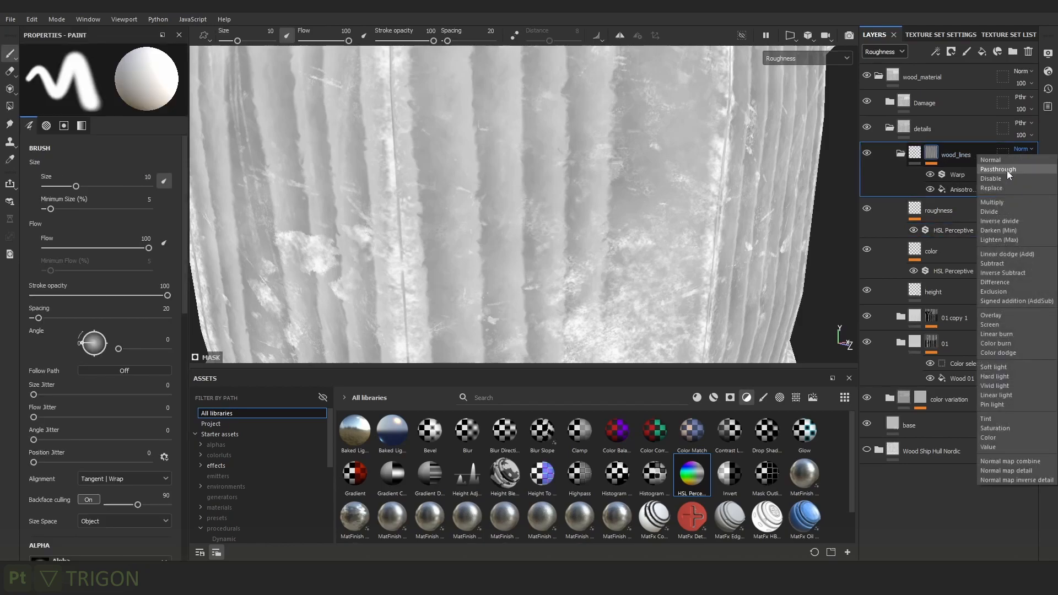
{"action": "left_click", "coordinate": [1008, 171]}
Inspect the barrel in material view, comparing it with the wood_lines folder hidden and shown.
{"action": "right_click_drag", "start_coordinate": [590, 220], "coordinate": [391, 20], "text": "alt"}
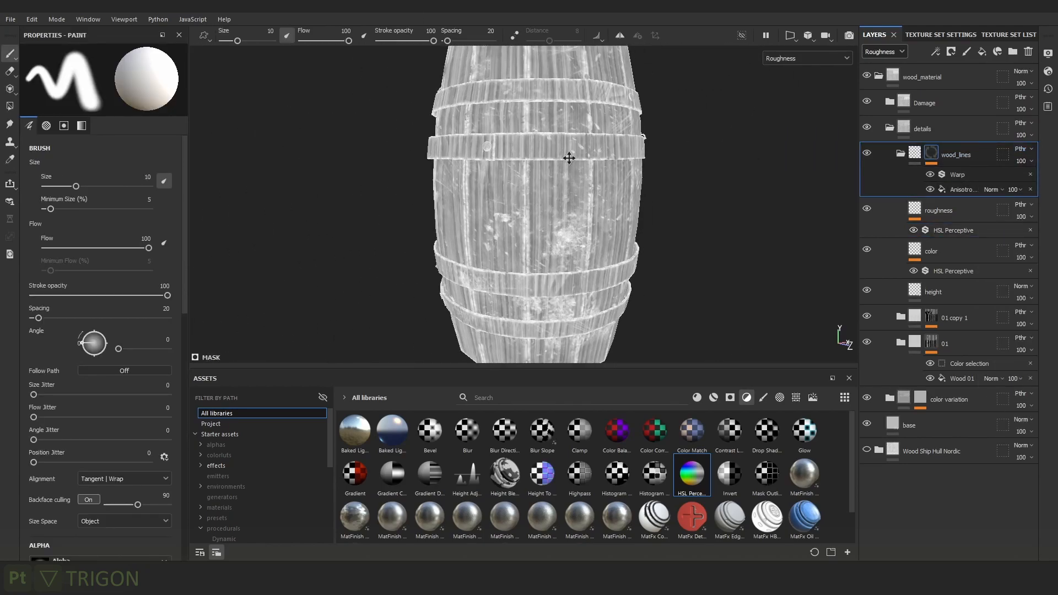
{"action": "key", "text": "m"}
{"action": "right_click_drag", "start_coordinate": [573, 232], "coordinate": [725, 239], "text": "alt"}
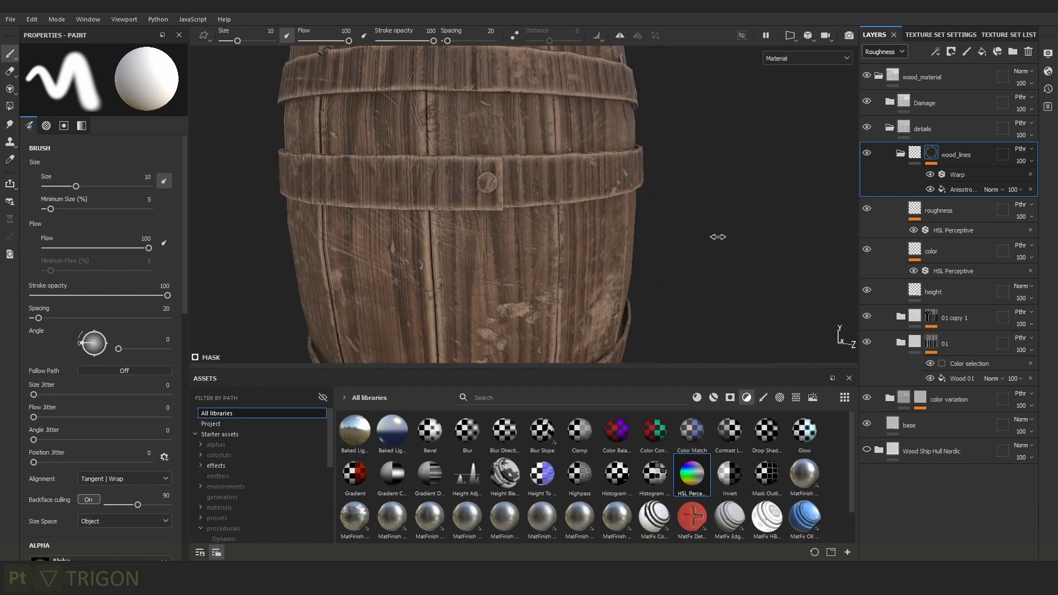
{"action": "left_click", "coordinate": [866, 154]}
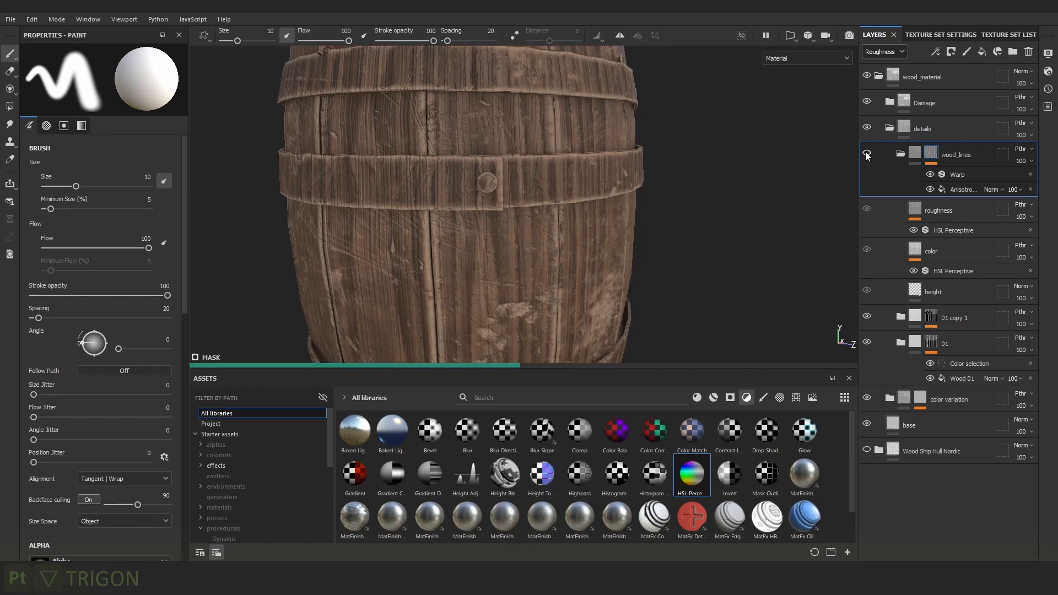
{"action": "left_click", "coordinate": [866, 154]}
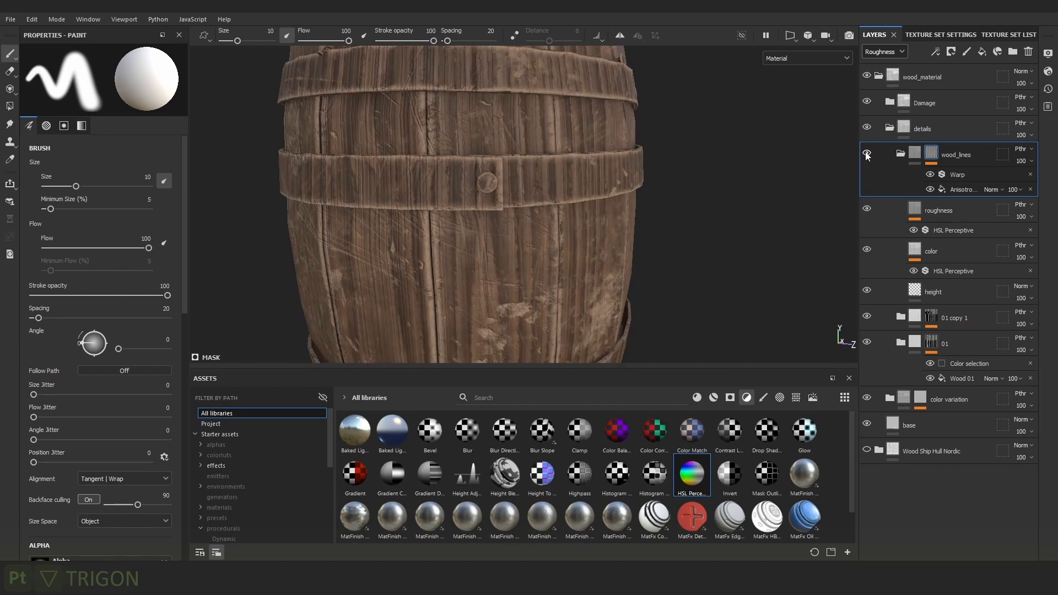
{"action": "left_click", "coordinate": [866, 154]}
{"action": "scroll", "coordinate": [621, 248], "scroll_direction": "down", "scroll_amount": 6}
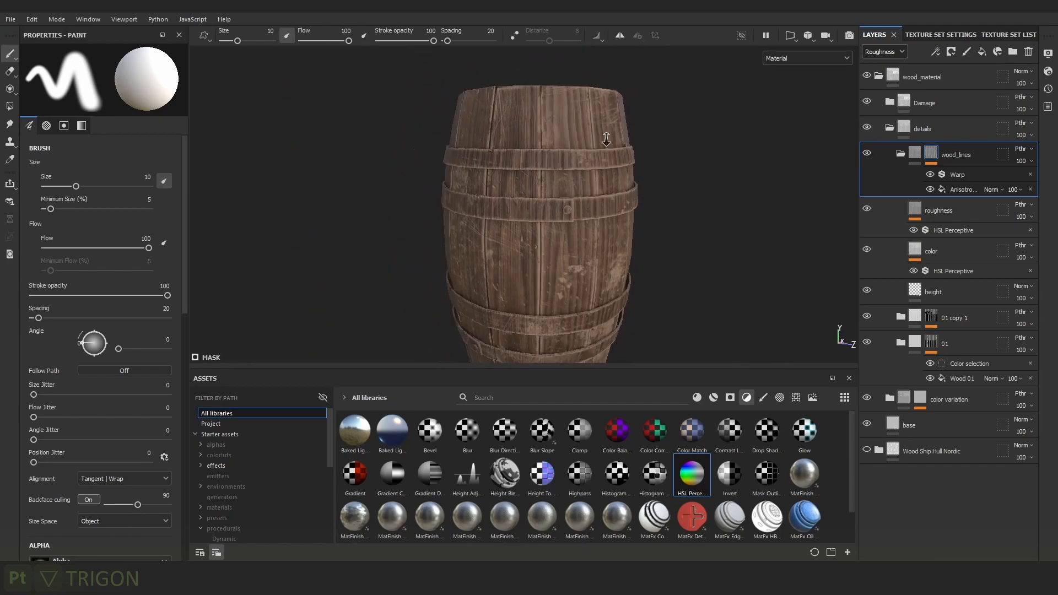
{"action": "middle_click_drag", "start_coordinate": [664, 212], "coordinate": [656, 182], "text": "alt"}
{"action": "right_click_drag", "start_coordinate": [680, 190], "coordinate": [677, 190], "text": "shift"}
{"action": "left_click_drag", "start_coordinate": [678, 190], "coordinate": [650, 187], "text": "alt"}
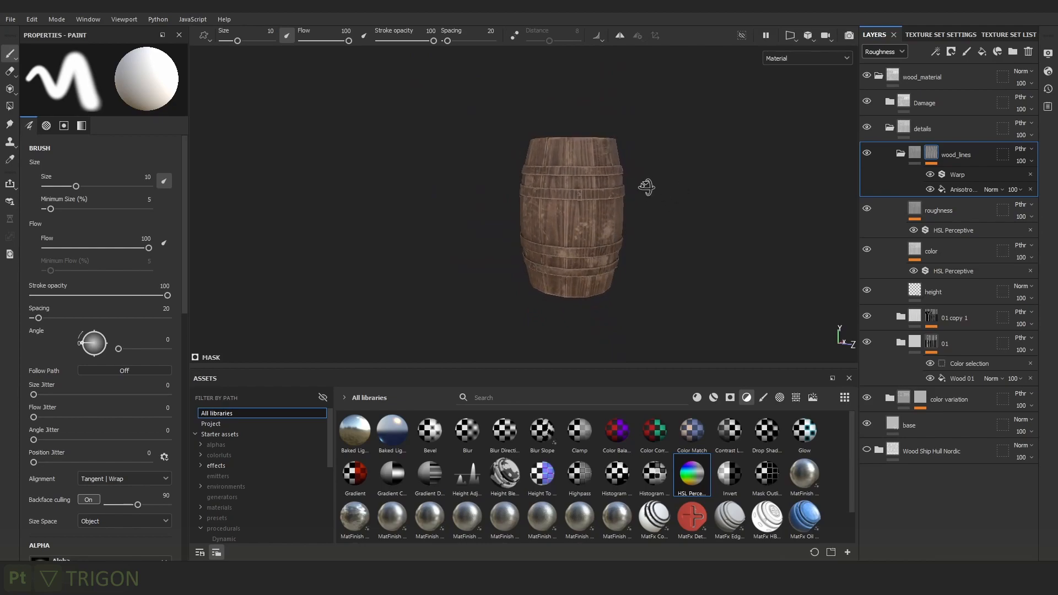
{"action": "scroll", "coordinate": [618, 247], "scroll_direction": "up", "scroll_amount": 4}
Collapse and duplicate the wood_lines folder, then give the copy a name beginning with wood_lines_brea.
{"action": "left_click", "coordinate": [900, 153]}
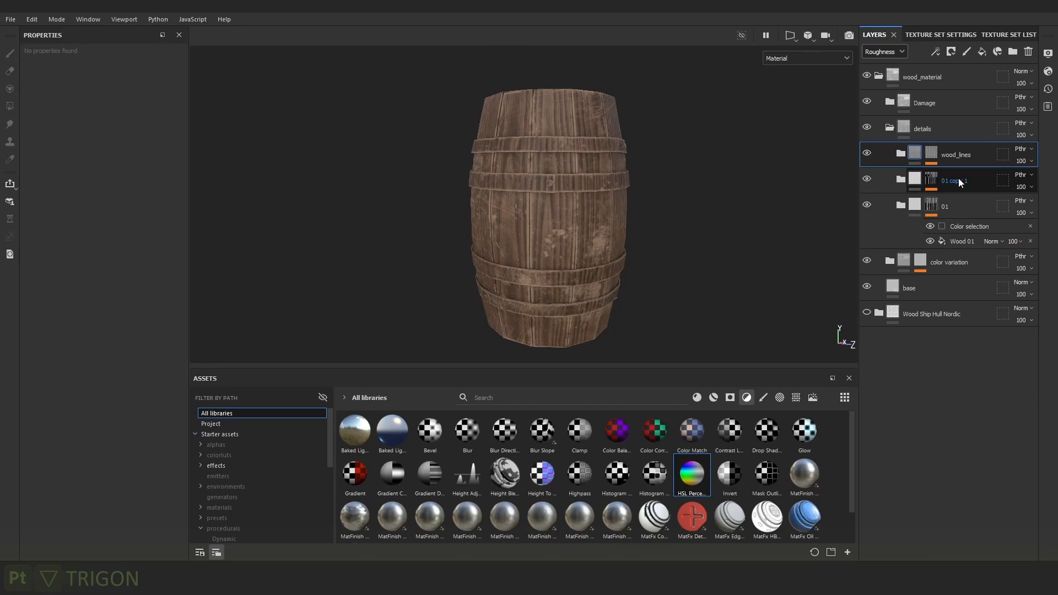
{"action": "key", "text": "ctrl+d"}
{"action": "scroll", "coordinate": [693, 248], "scroll_direction": "up", "scroll_amount": 3}
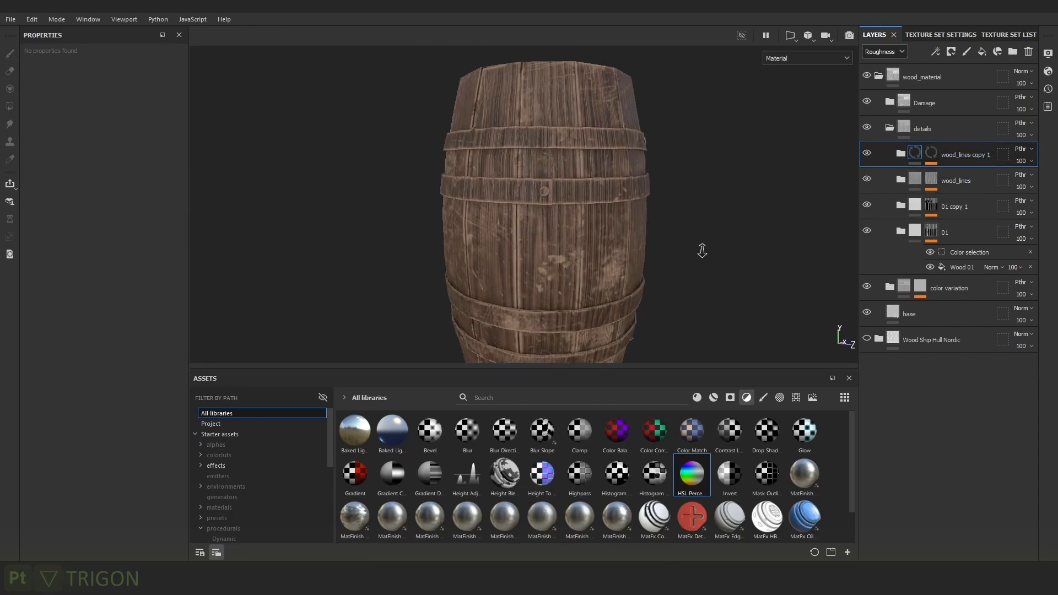
{"action": "double_click", "coordinate": [948, 155]}
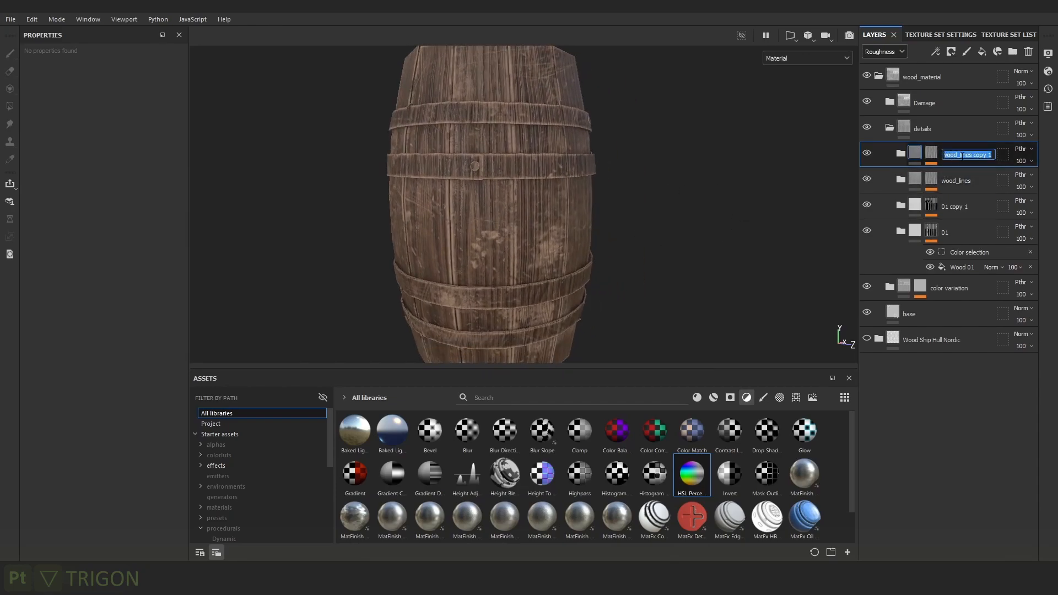
{"action": "type", "text": "woo"}
{"action": "key", "text": "Return"}
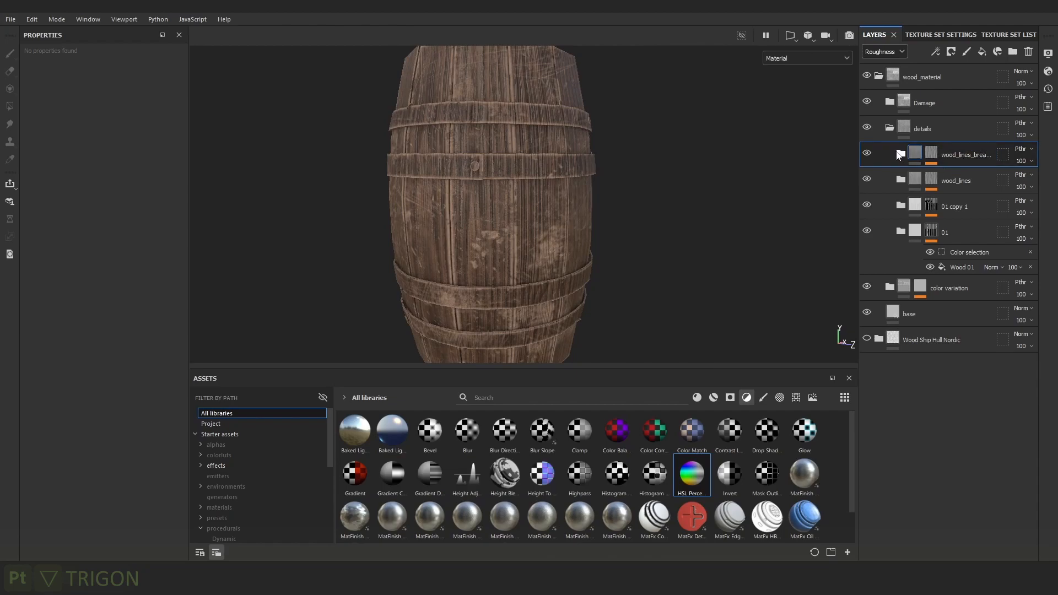
In the copied folder's mask, disable the Warp filter and replace the Anisotropic Noise with the procedural Directional Noise 3.
{"action": "left_click", "coordinate": [931, 153]}
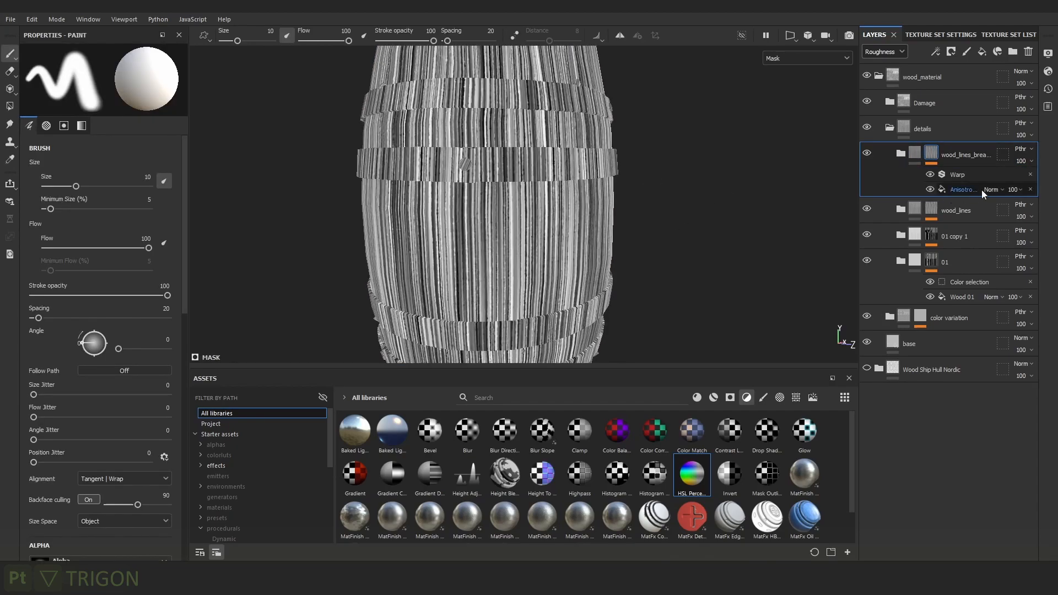
{"action": "left_click", "coordinate": [964, 189]}
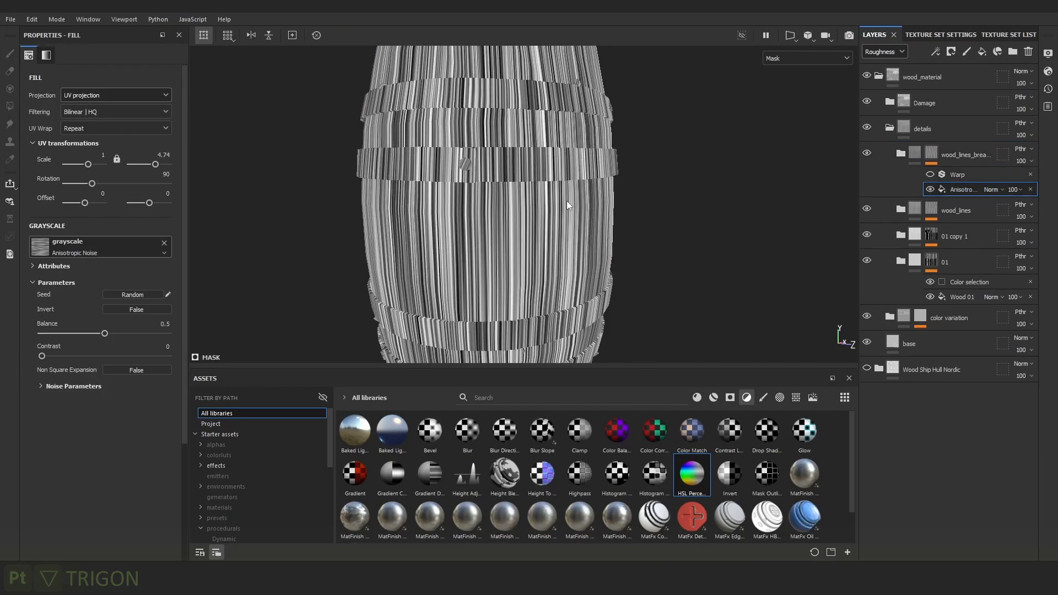
{"action": "scroll", "coordinate": [567, 206], "scroll_direction": "up", "scroll_amount": 3}
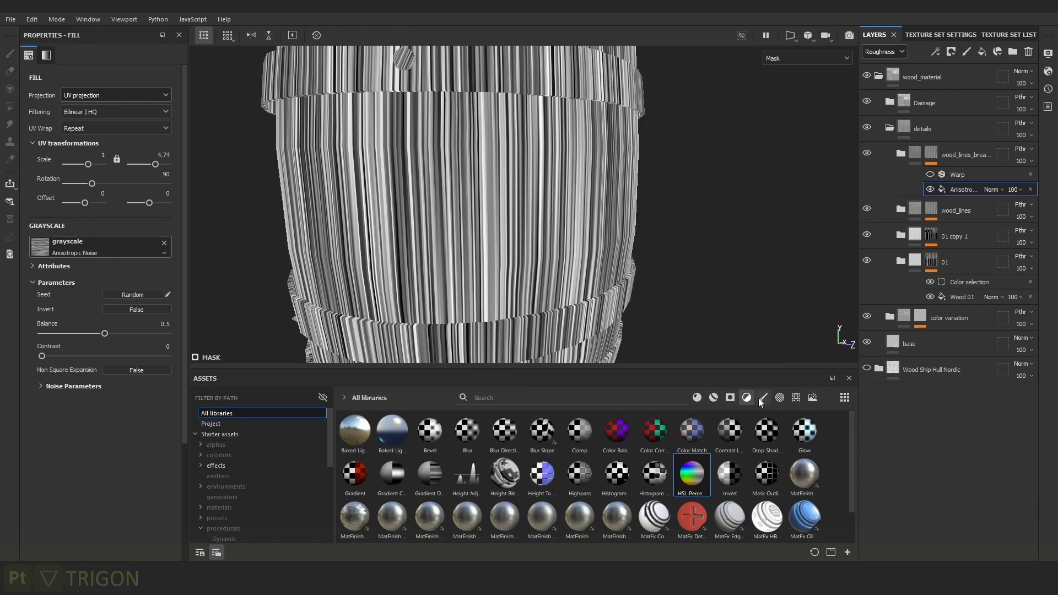
{"action": "left_click", "coordinate": [242, 526]}
{"action": "left_click", "coordinate": [596, 520]}
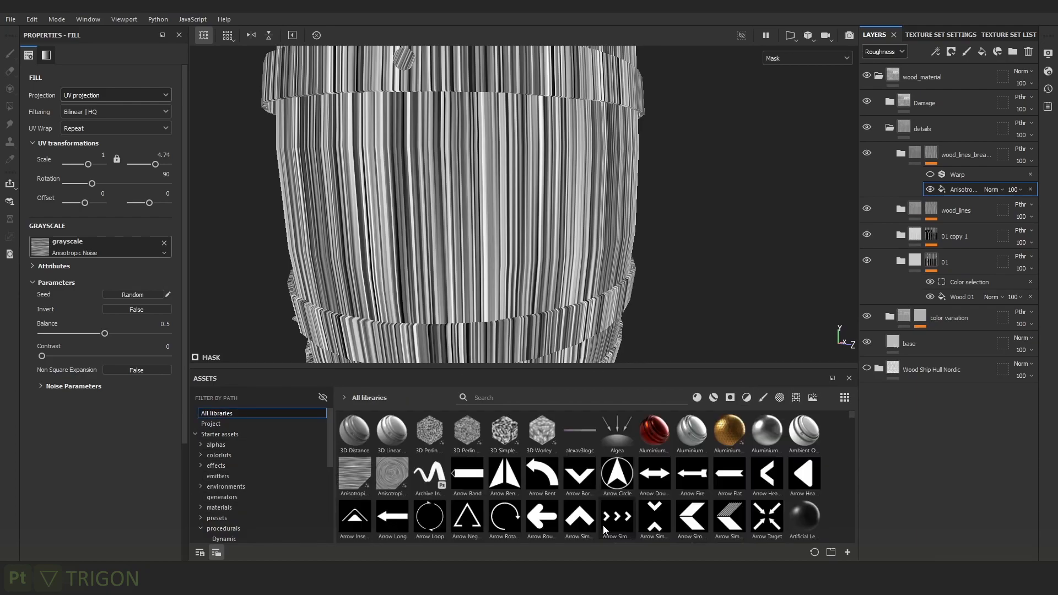
{"action": "left_click", "coordinate": [231, 526]}
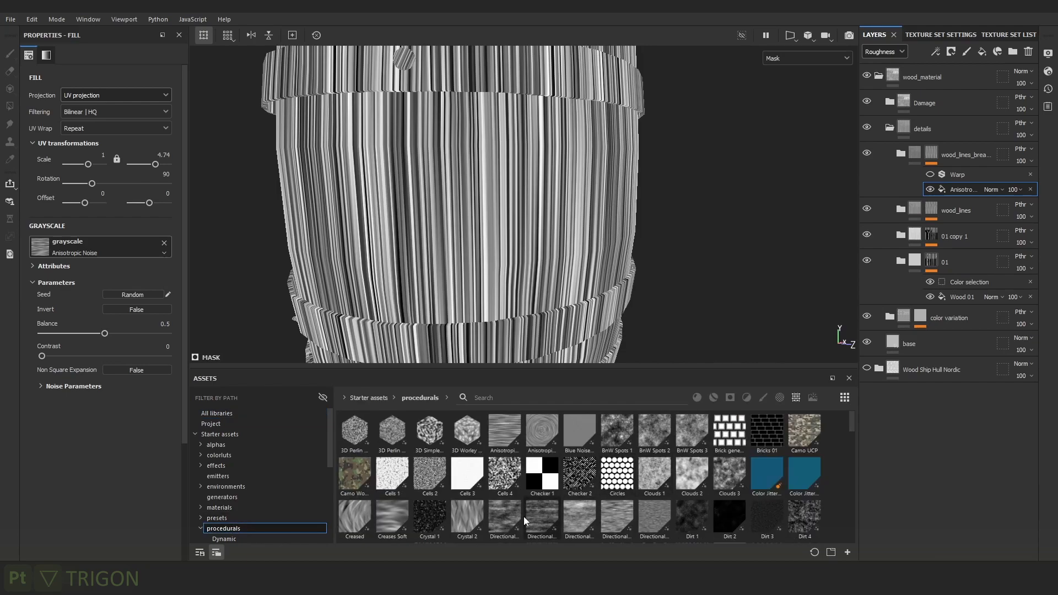
{"action": "mouse_move", "coordinate": [524, 516]}
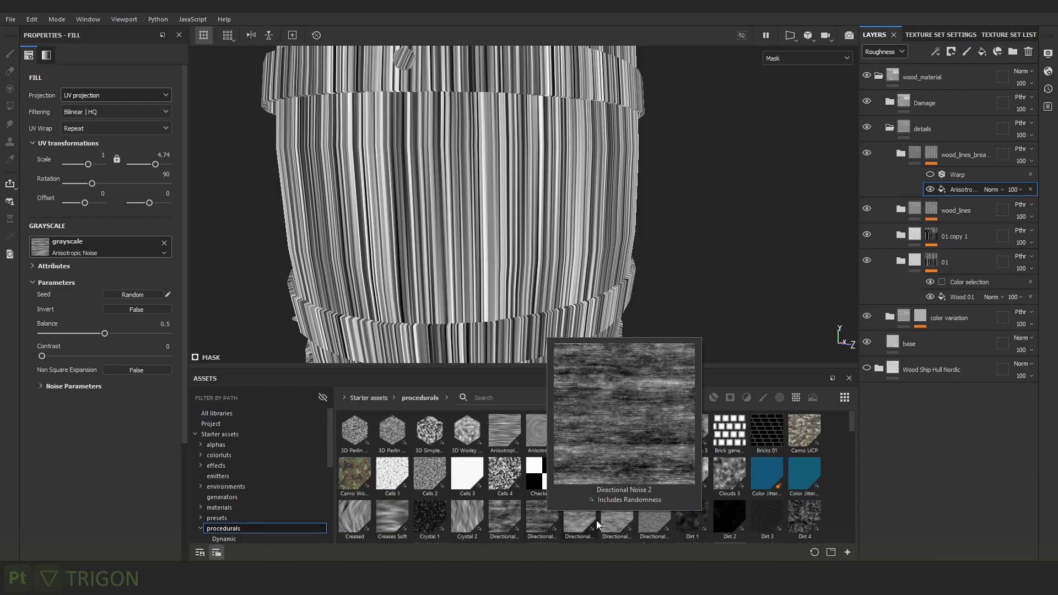
{"action": "left_click_drag", "start_coordinate": [596, 520], "coordinate": [118, 246]}
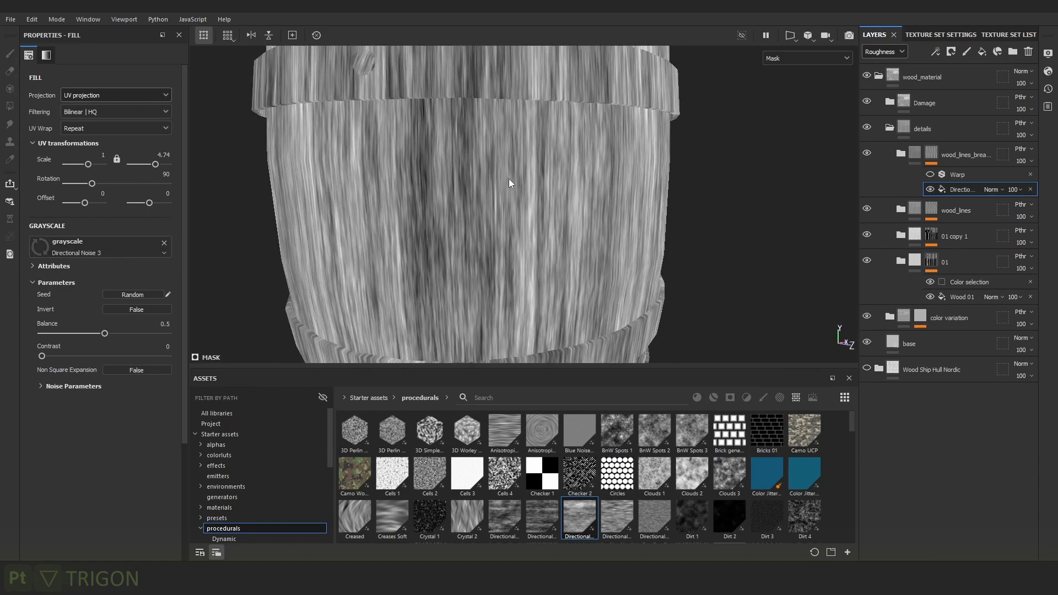
Examine the copied wood lines folder's effect on the roughness and base color channels, comparing it hidden and shown.
{"action": "key", "text": "c"}
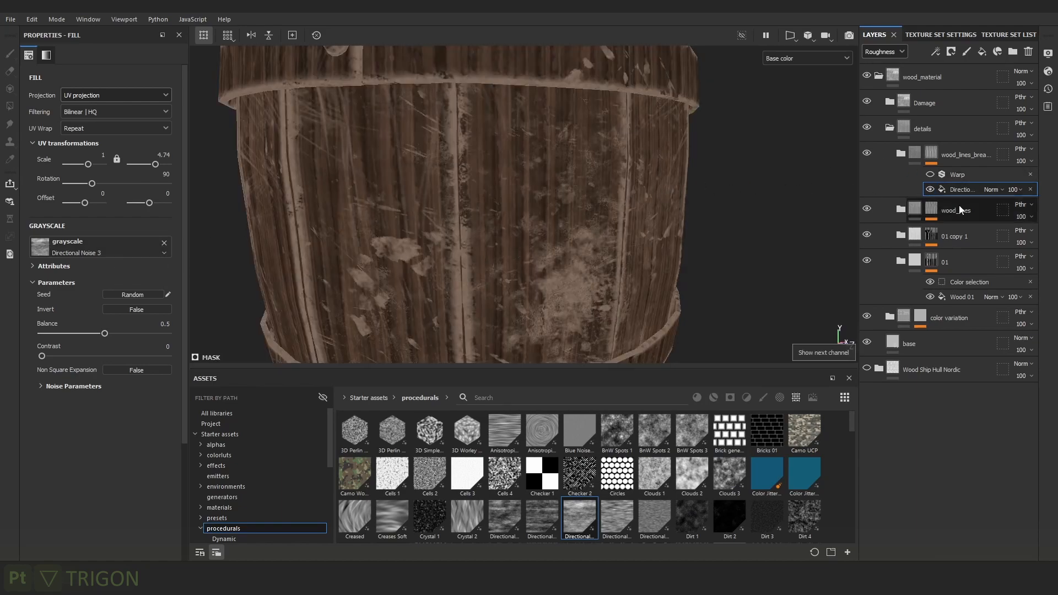
{"action": "key", "text": "c"}
{"action": "key", "text": "c"}
{"action": "key", "text": "c"}
{"action": "key", "text": "c"}
{"action": "key", "text": "c"}
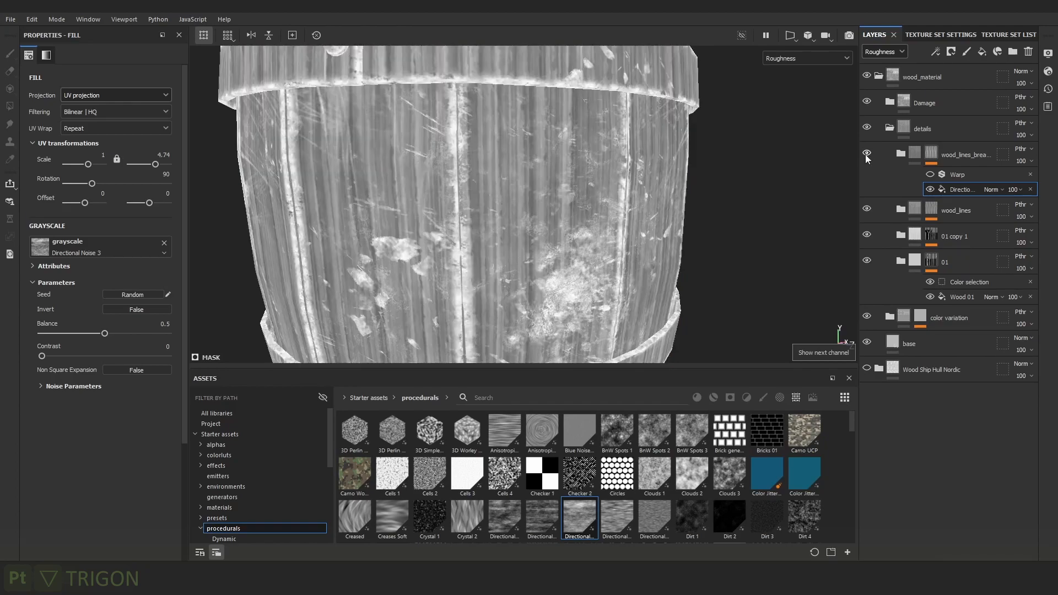
{"action": "key", "text": "c"}
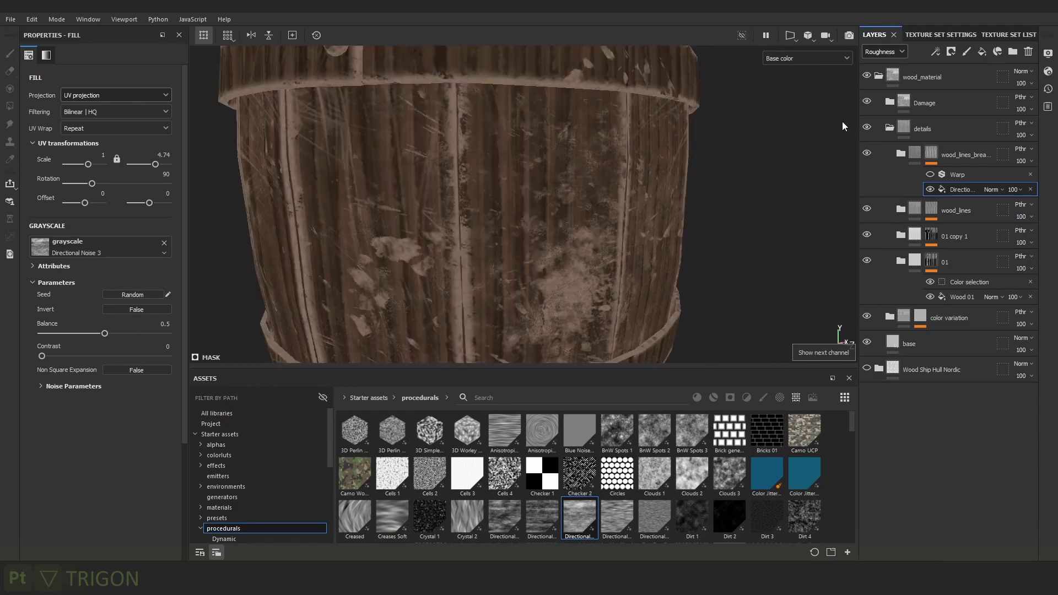
{"action": "left_click", "coordinate": [865, 153]}
{"action": "left_click", "coordinate": [865, 153]}
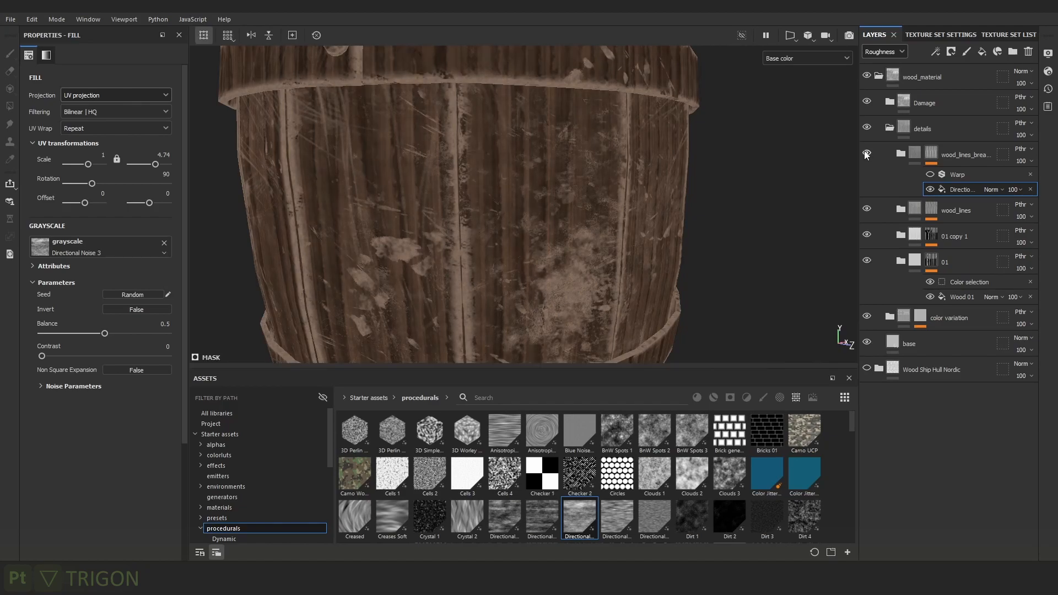
Set the Directional Noise 3 mask fill's contrast to 0.89, V scale to 2.6 and balance to 0.35.
{"action": "left_click_drag", "start_coordinate": [117, 356], "coordinate": [153, 356]}
{"action": "left_click", "coordinate": [917, 153]}
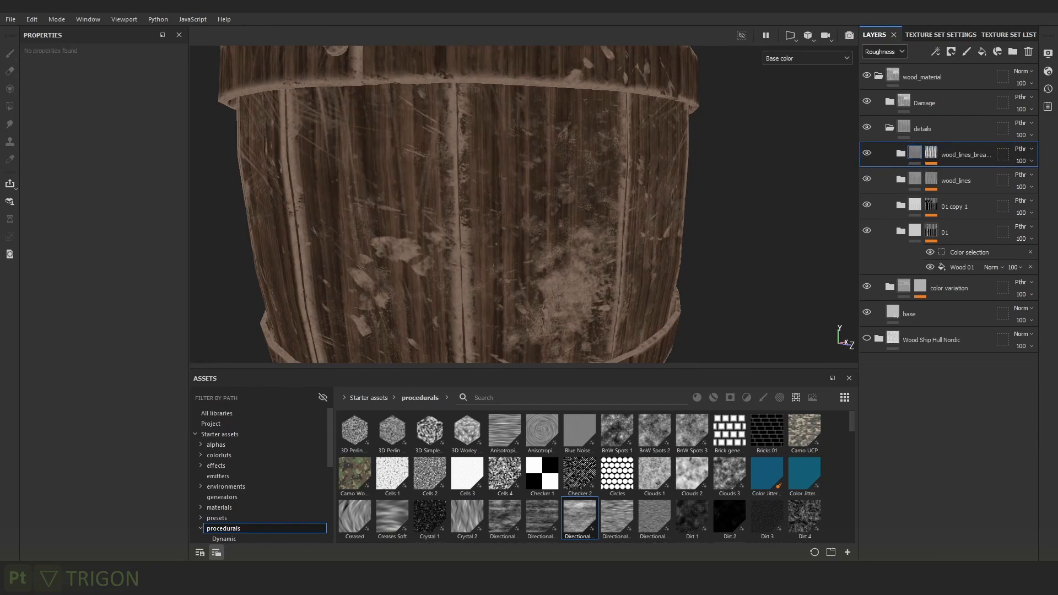
{"action": "left_click", "coordinate": [931, 153]}
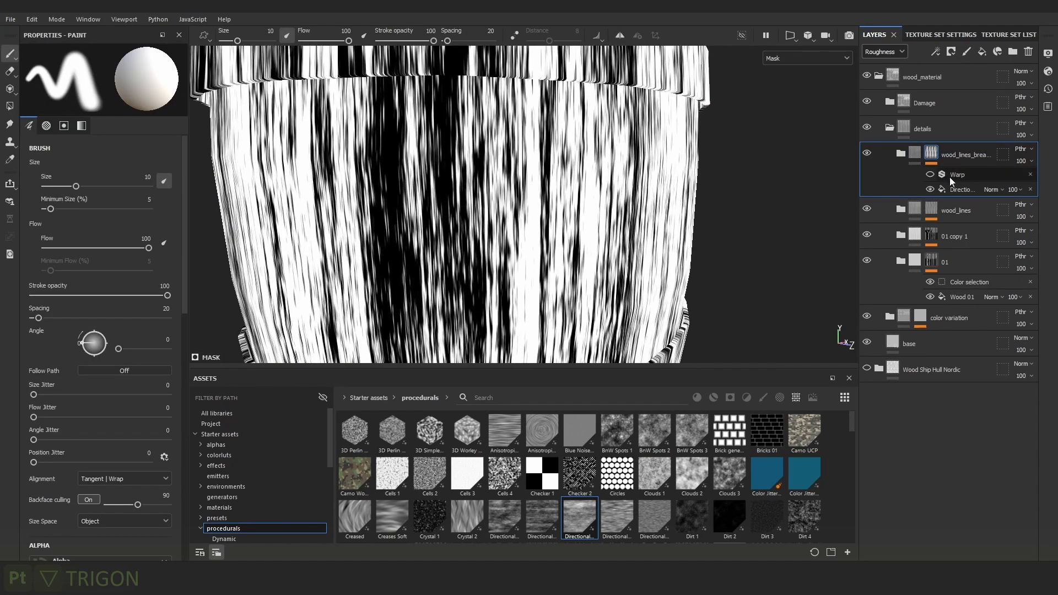
{"action": "left_click", "coordinate": [954, 187]}
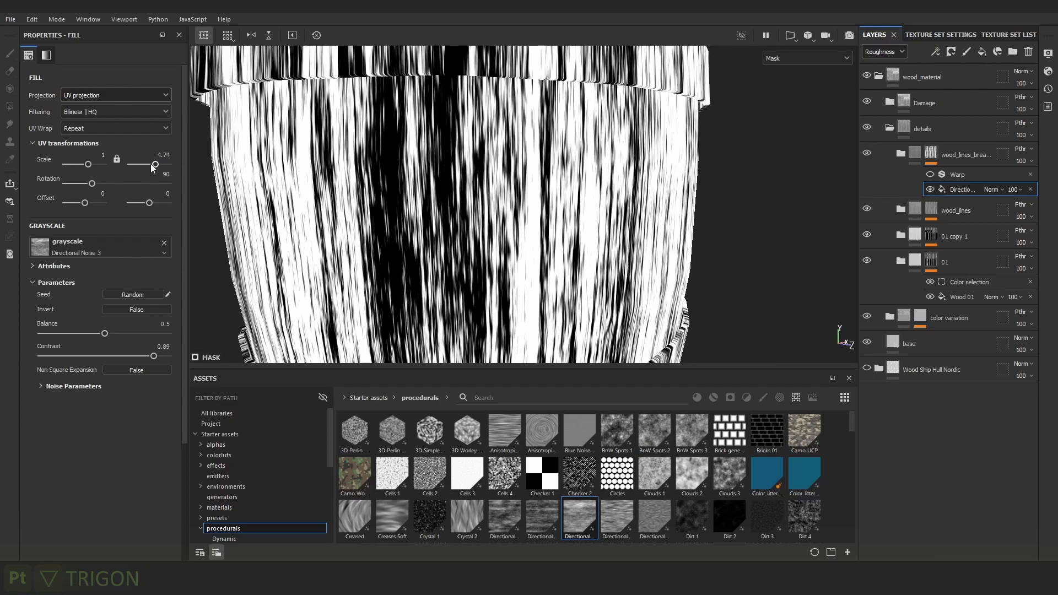
{"action": "left_click_drag", "start_coordinate": [151, 164], "coordinate": [154, 166]}
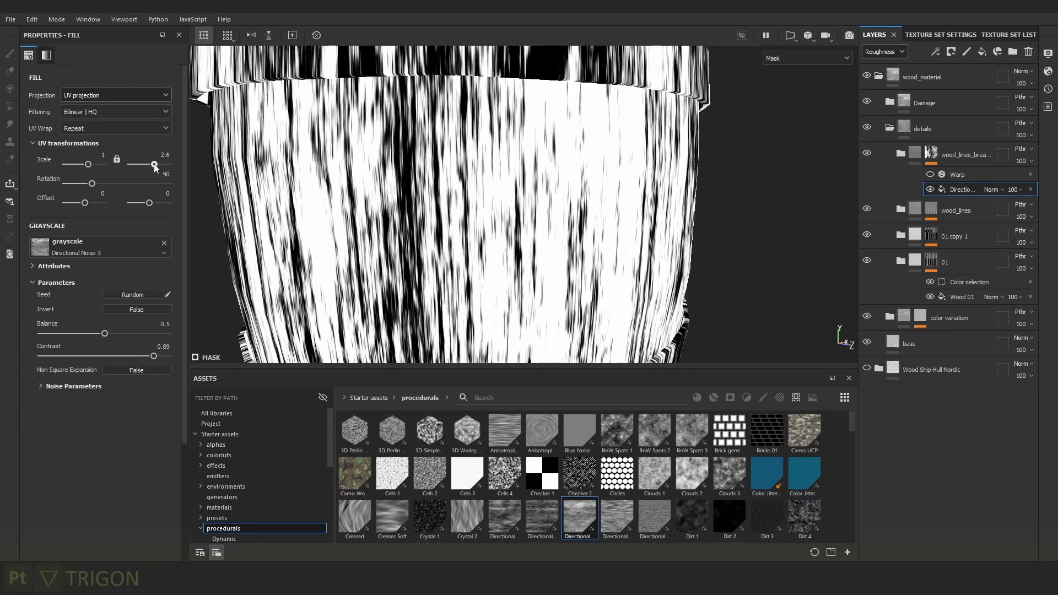
{"action": "left_click_drag", "start_coordinate": [98, 334], "coordinate": [84, 333]}
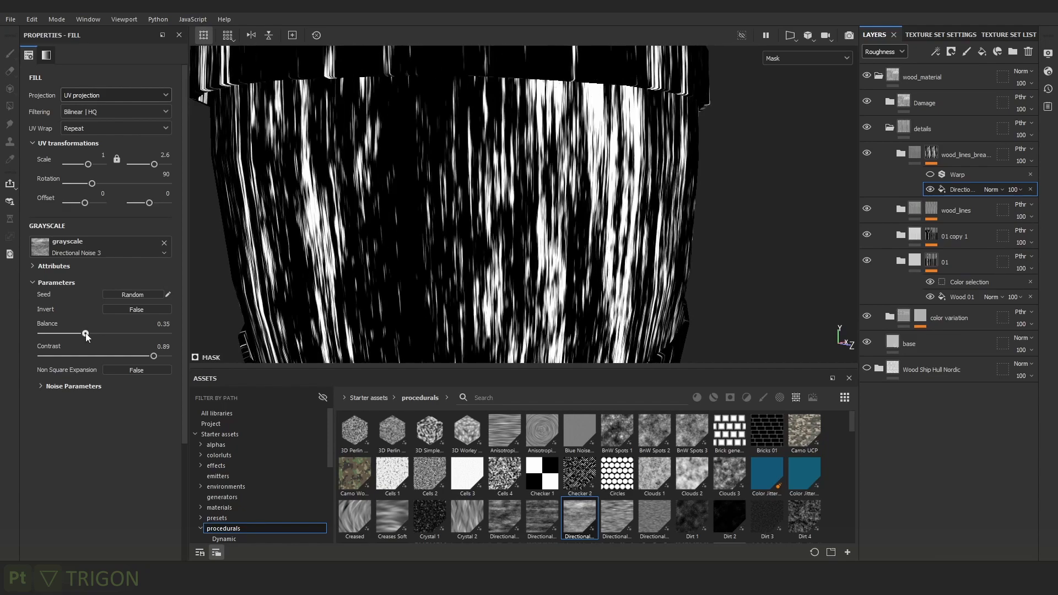
Try different V scales for the Directional Noise 3 mask fill, settle on 6, and display the barrel's base color.
{"action": "left_click_drag", "start_coordinate": [150, 163], "coordinate": [156, 166]}
{"action": "right_click_drag", "start_coordinate": [520, 219], "coordinate": [333, 27], "text": "alt"}
{"action": "left_click_drag", "start_coordinate": [542, 189], "coordinate": [424, 194], "text": "alt"}
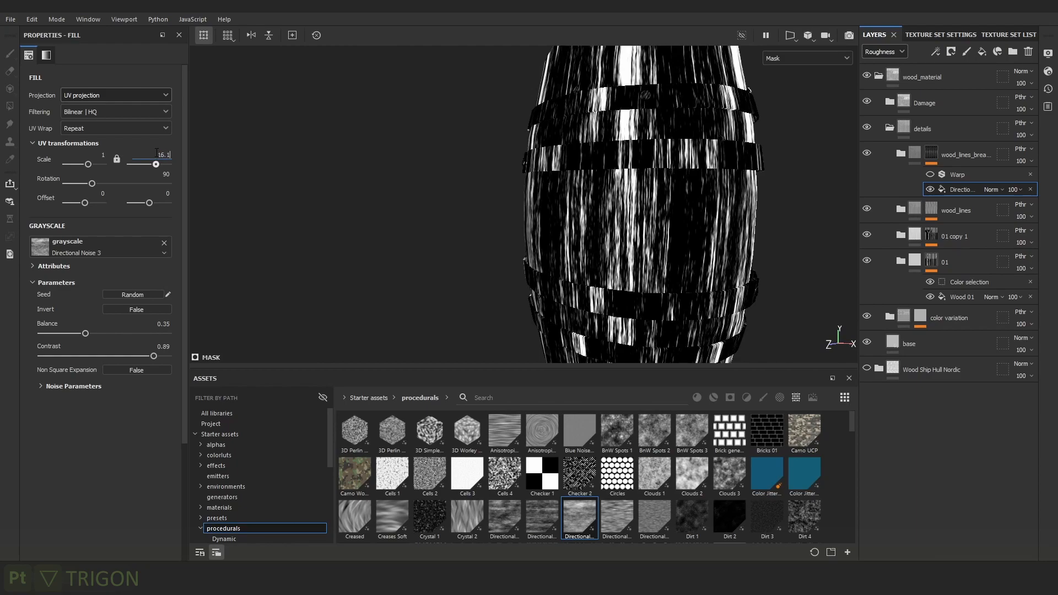
{"action": "key", "text": "Return"}
{"action": "mouse_move", "coordinate": [660, 231]}
{"action": "left_mouse_down", "text": "alt"}
{"action": "mouse_move", "coordinate": [523, 234]}
{"action": "mouse_move", "coordinate": [550, 234]}
{"action": "left_mouse_up", "text": "alt"}
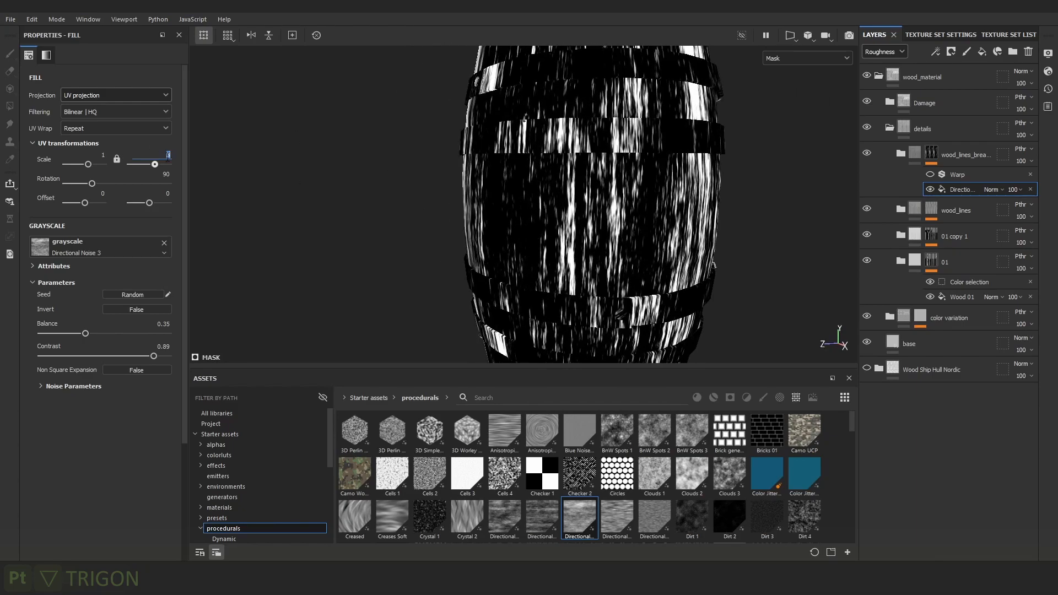
{"action": "key", "text": "Return"}
{"action": "left_click_drag", "start_coordinate": [692, 222], "coordinate": [565, 223], "text": "alt"}
{"action": "key", "text": "c"}
{"action": "right_click_drag", "start_coordinate": [623, 219], "coordinate": [674, 216], "text": "alt"}
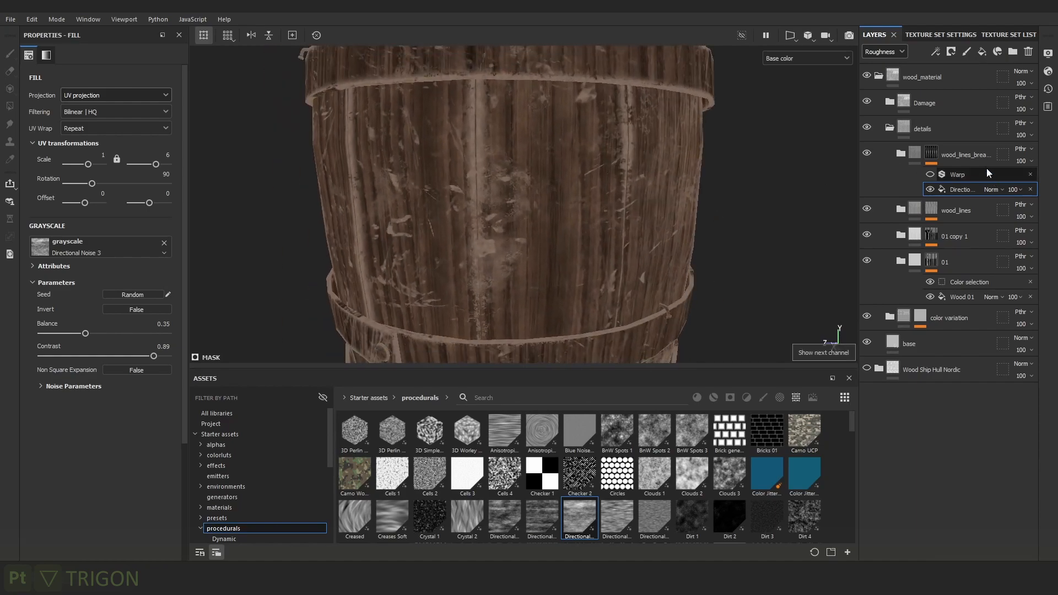
Compare the base color with the copied wood lines folder hidden and shown, and set its Directional Noise 3 mask balance to 0.45.
{"action": "left_click", "coordinate": [865, 154]}
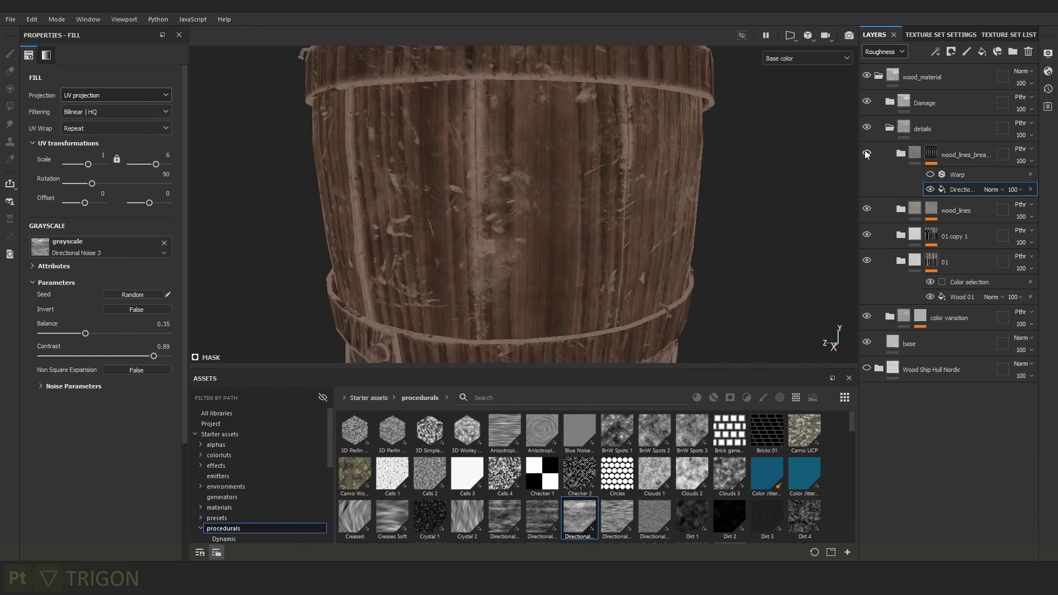
{"action": "left_click", "coordinate": [865, 154]}
{"action": "left_click", "coordinate": [866, 154]}
{"action": "right_click_drag", "start_coordinate": [550, 189], "coordinate": [711, 198], "text": "alt"}
{"action": "left_click", "coordinate": [866, 154]}
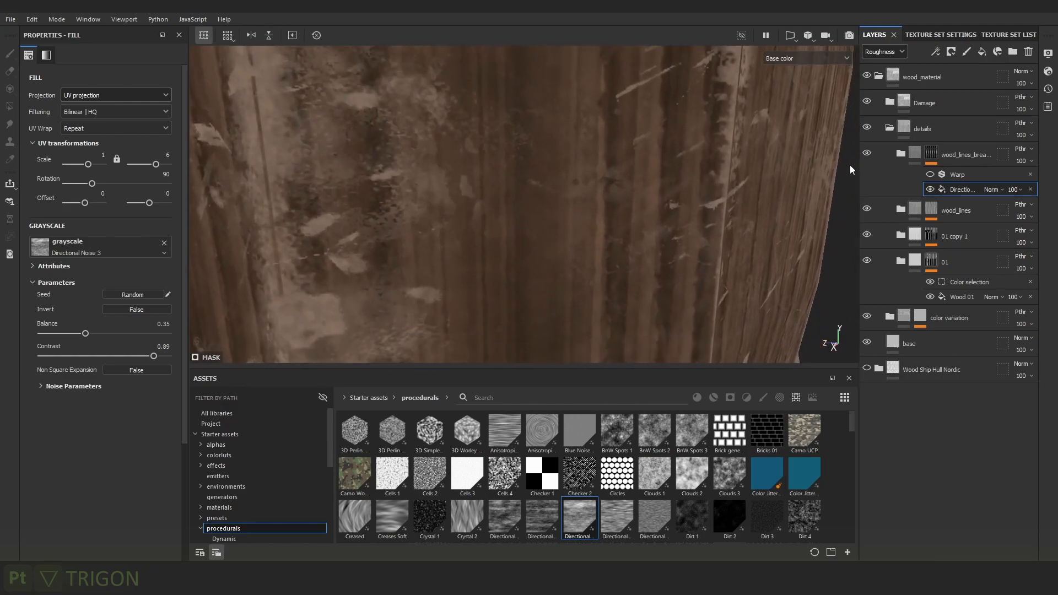
{"action": "right_click_drag", "start_coordinate": [534, 197], "coordinate": [549, 122], "text": "alt"}
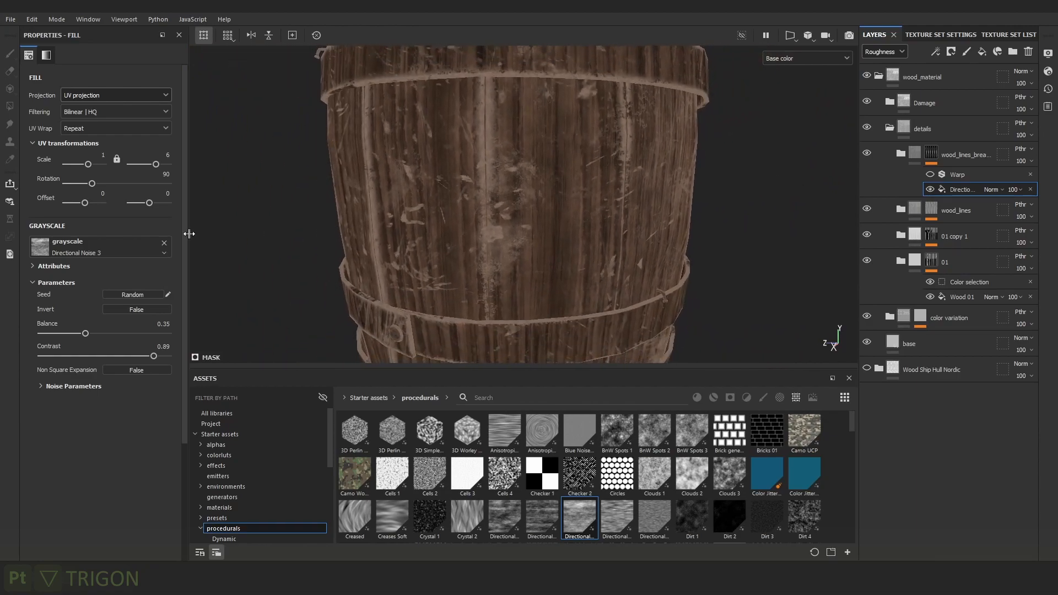
{"action": "left_click_drag", "start_coordinate": [85, 333], "coordinate": [99, 334]}
{"action": "right_click_drag", "start_coordinate": [584, 212], "coordinate": [484, 38], "text": "alt"}
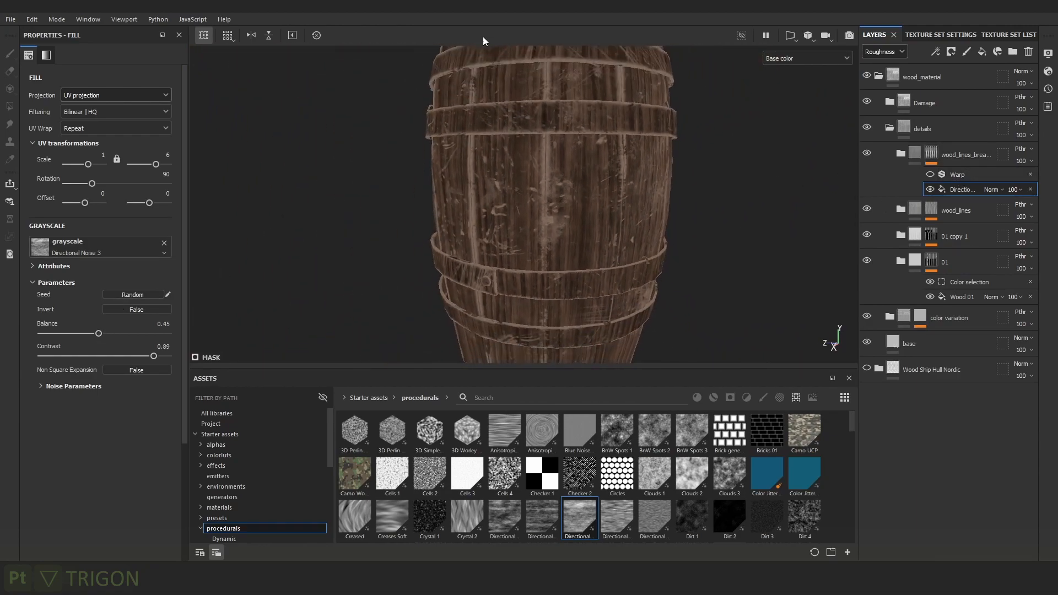
Examine the copied wood lines folder's effect on the barrel's base color up close, comparing it hidden and shown.
{"action": "left_click_drag", "start_coordinate": [573, 171], "coordinate": [640, 172], "text": "alt"}
{"action": "right_click_drag", "start_coordinate": [639, 173], "coordinate": [937, 378], "text": "alt"}
{"action": "middle_click_drag", "start_coordinate": [498, 242], "coordinate": [713, 189], "text": "alt"}
{"action": "right_click_drag", "start_coordinate": [713, 189], "coordinate": [757, 254], "text": "alt"}
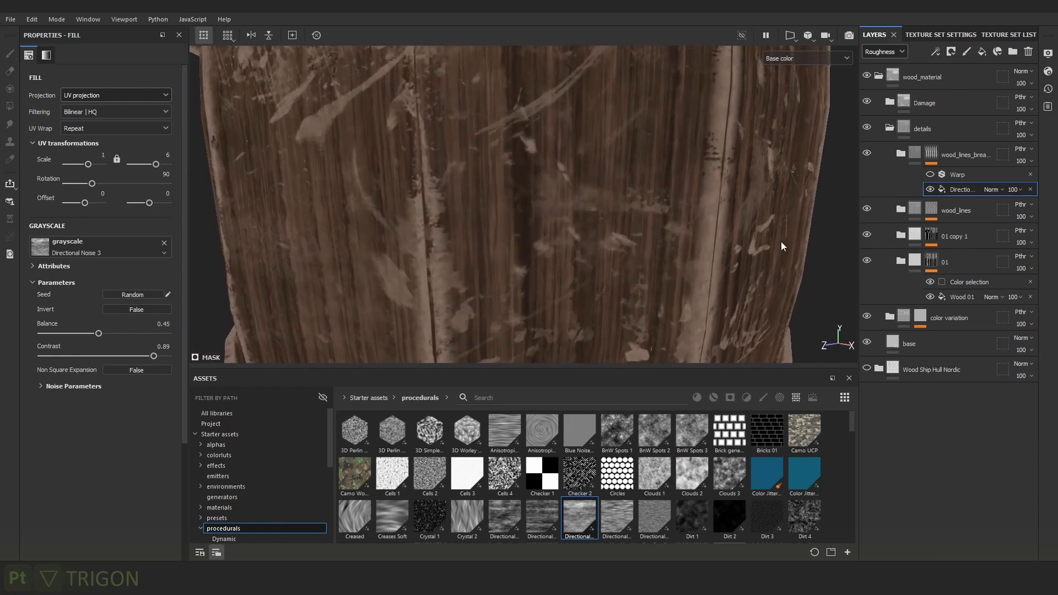
{"action": "left_click", "coordinate": [867, 154]}
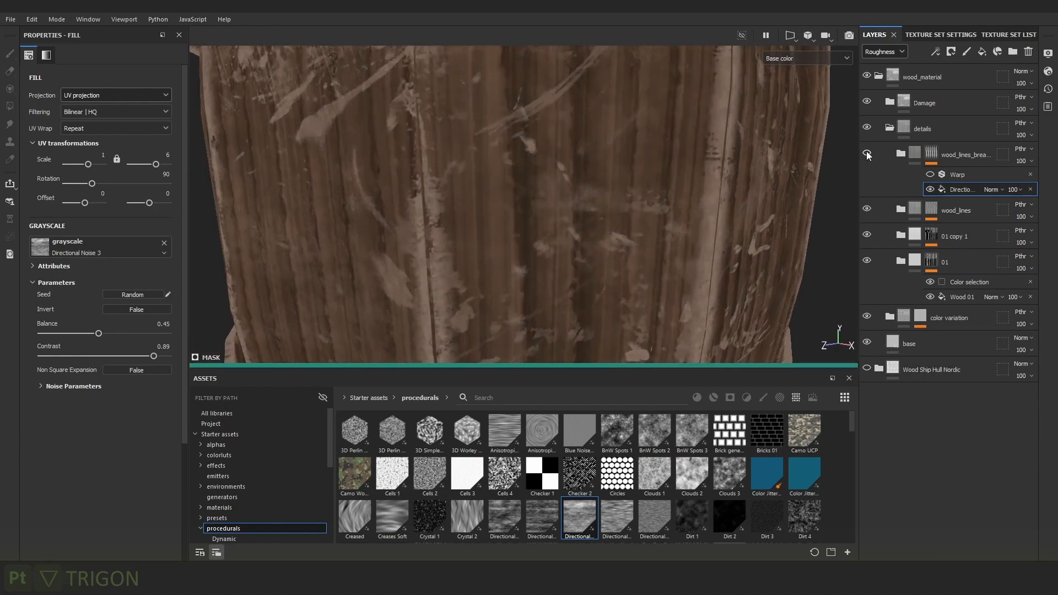
{"action": "left_click", "coordinate": [867, 153]}
{"action": "mouse_move", "coordinate": [493, 133]}
{"action": "right_mouse_down", "text": "alt"}
{"action": "mouse_move", "coordinate": [573, 265]}
{"action": "mouse_move", "coordinate": [887, 315]}
{"action": "mouse_move", "coordinate": [375, 95]}
{"action": "mouse_move", "coordinate": [387, 64]}
{"action": "right_mouse_up", "text": "alt"}
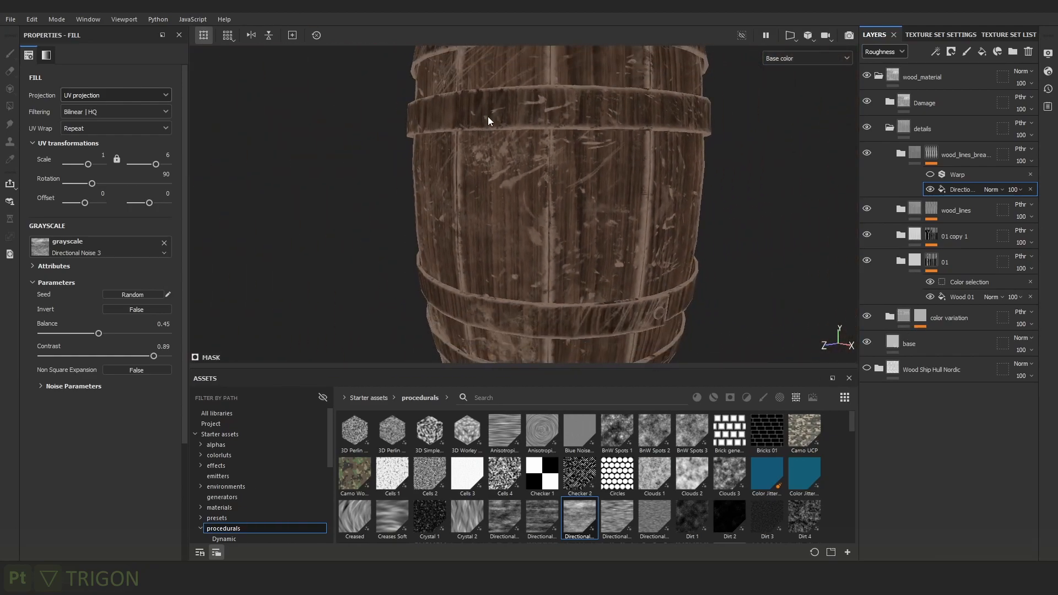
Check the copied wood lines folder's effect in the material view, and inspect the base color and roughness channels.
{"action": "key", "text": "m"}
{"action": "right_click_drag", "start_coordinate": [623, 166], "coordinate": [605, 151], "text": "alt"}
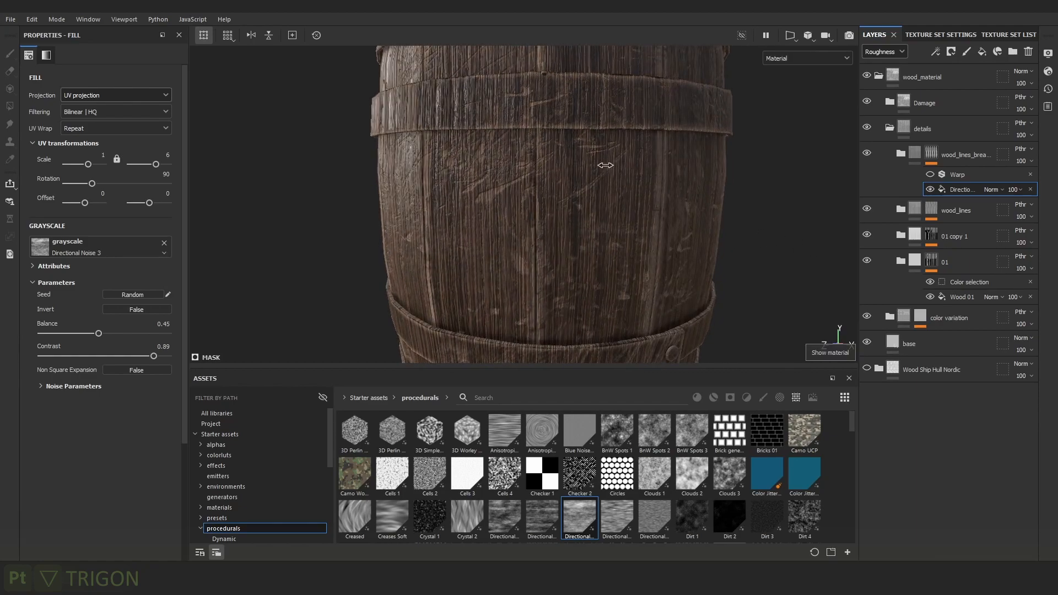
{"action": "left_click", "coordinate": [868, 153]}
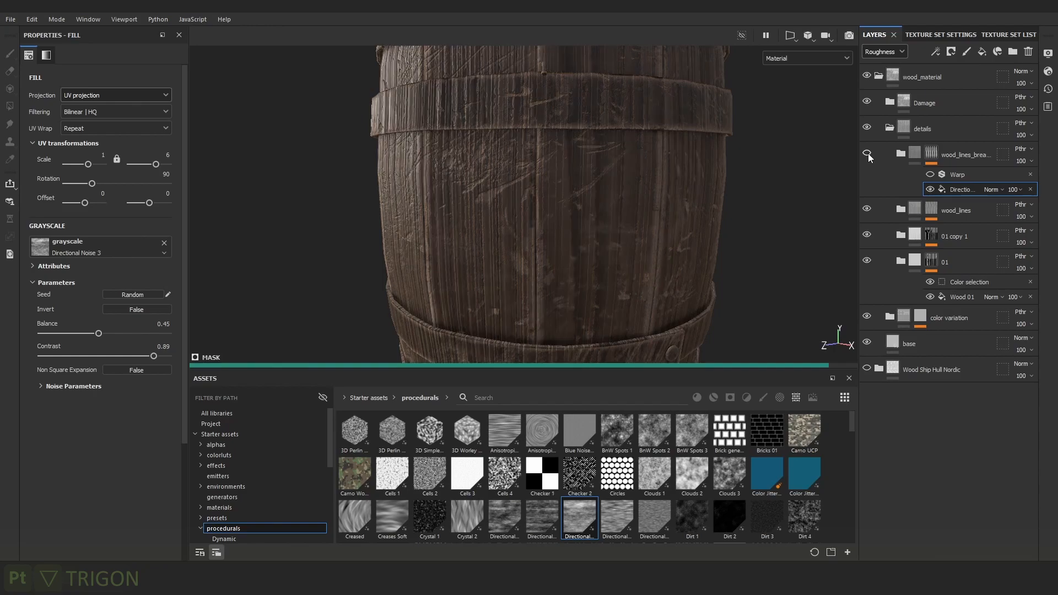
{"action": "left_click_drag", "start_coordinate": [703, 128], "coordinate": [557, 168], "text": "alt"}
{"action": "key", "text": "c"}
{"action": "key", "text": "c"}
{"action": "key", "text": "c"}
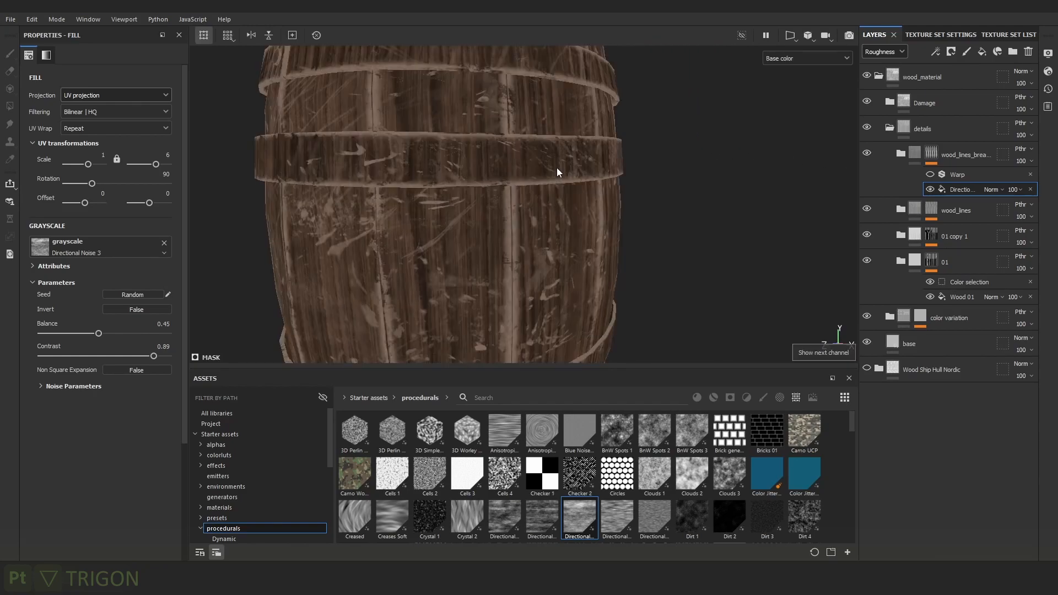
{"action": "middle_click_drag", "start_coordinate": [519, 201], "coordinate": [576, 165], "text": "alt"}
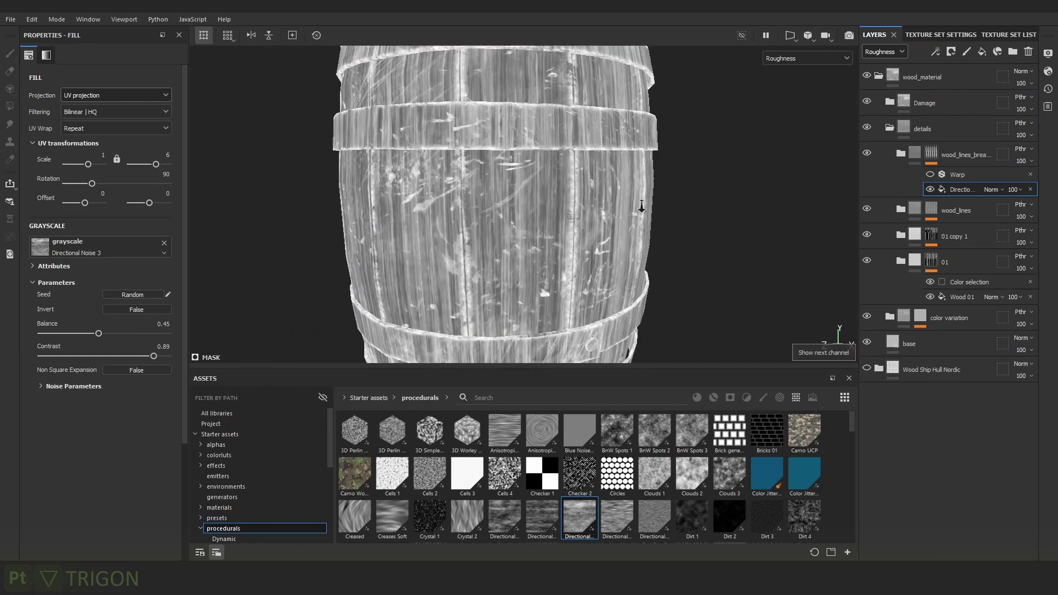
Set the lightness of the copied wood lines folder's roughness HSL Perceptive filter to 0.74 and check the barrel's material.
{"action": "left_click", "coordinate": [900, 153]}
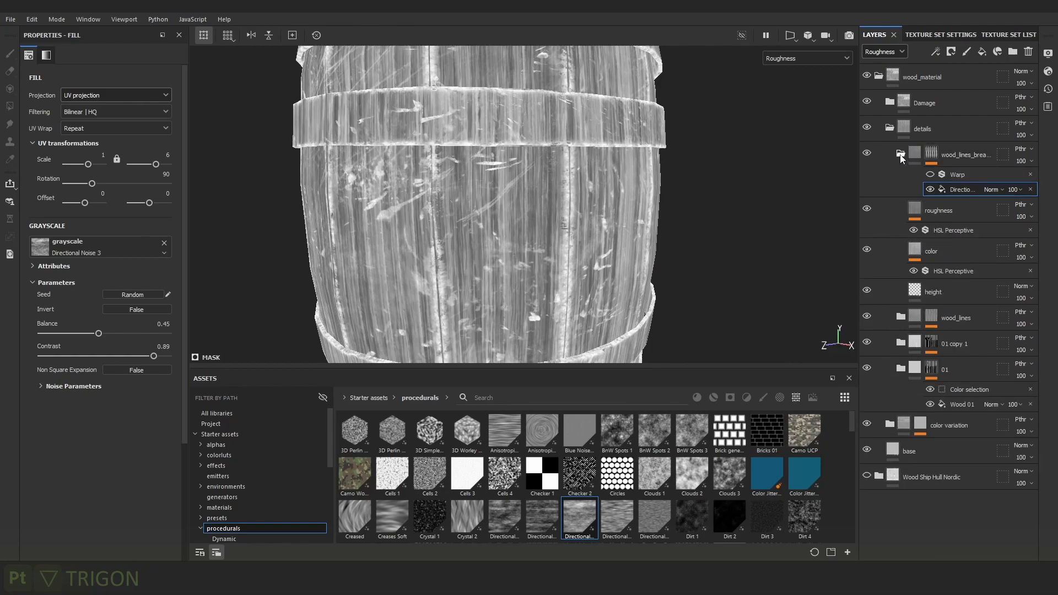
{"action": "left_click", "coordinate": [955, 227]}
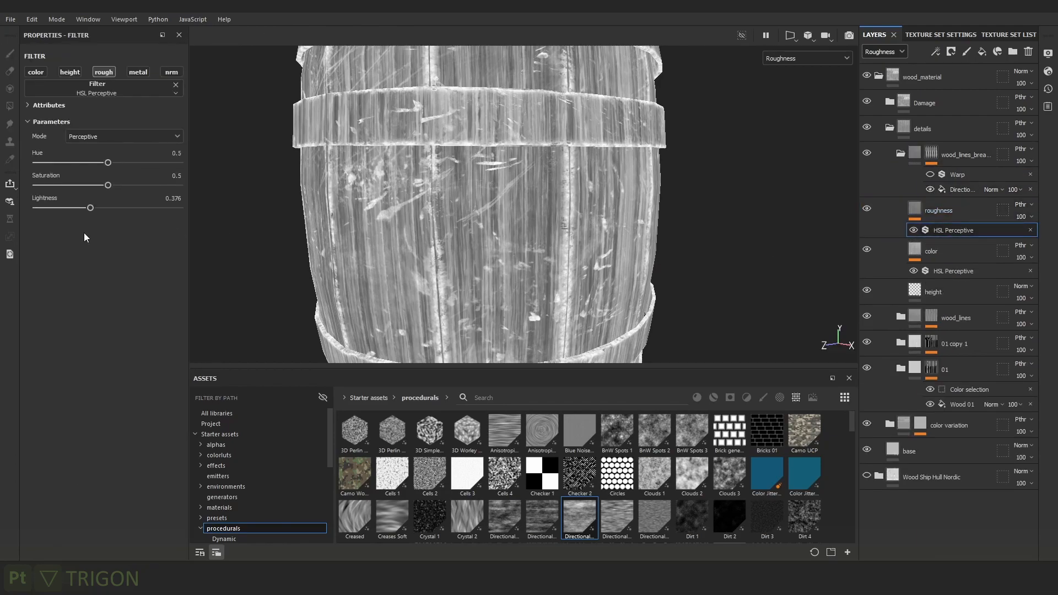
{"action": "left_click_drag", "start_coordinate": [119, 209], "coordinate": [145, 206]}
{"action": "key", "text": "c"}
{"action": "key", "text": "c"}
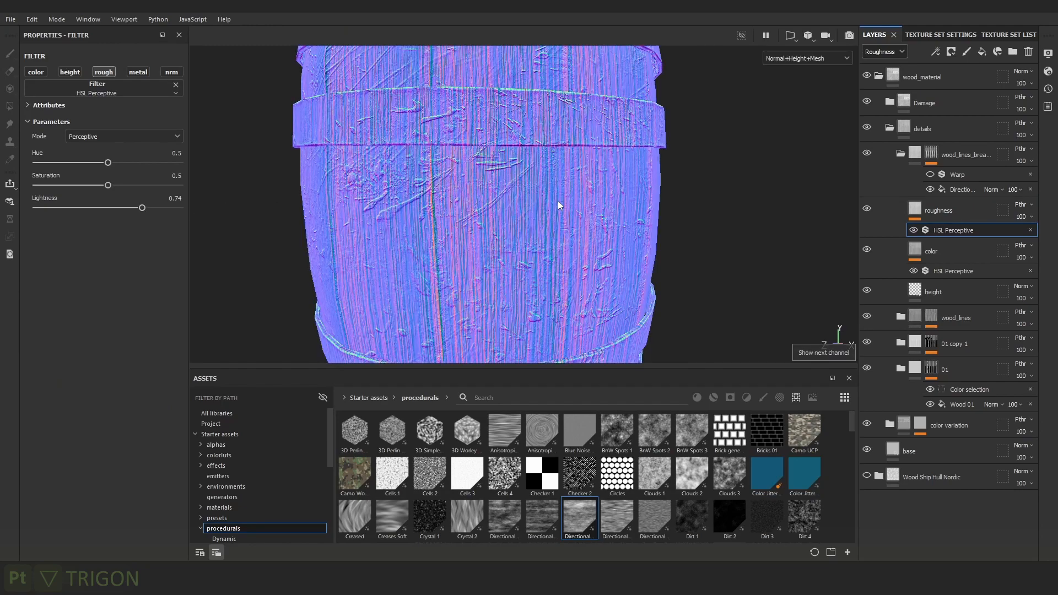
{"action": "key", "text": "m"}
{"action": "left_click_drag", "start_coordinate": [572, 189], "coordinate": [547, 192], "text": "alt"}
{"action": "mouse_move", "coordinate": [548, 192]}
{"action": "right_mouse_down", "text": "shift"}
{"action": "mouse_move", "coordinate": [567, 193]}
{"action": "mouse_move", "coordinate": [555, 193]}
{"action": "mouse_move", "coordinate": [562, 203]}
{"action": "right_mouse_up", "text": "shift"}
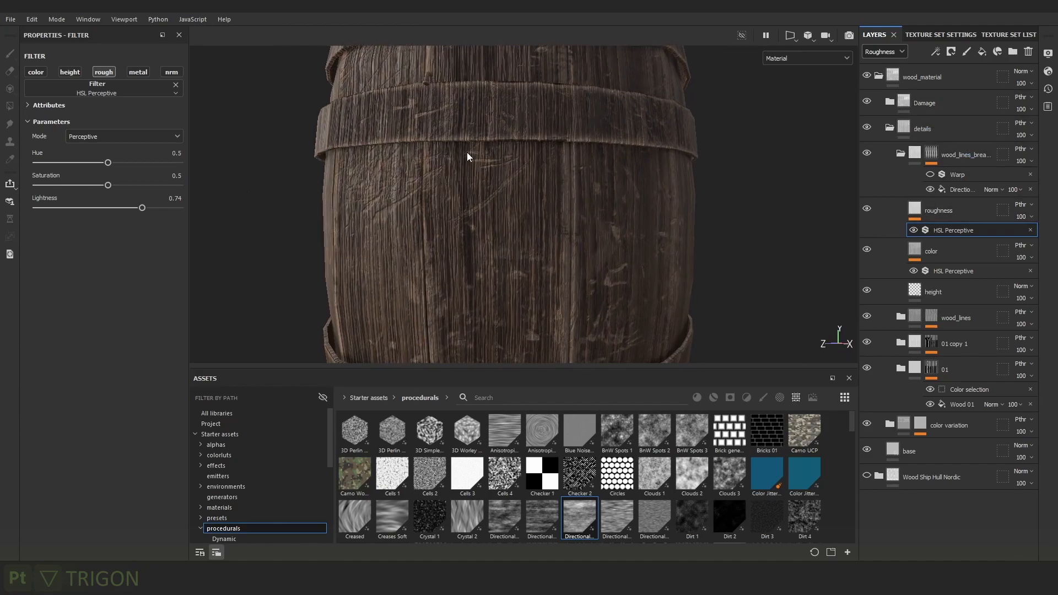
Display the layer stack's Height channel and lower the copied wood lines folder's height opacity to 18.
{"action": "left_click", "coordinate": [973, 124]}
{"action": "left_click", "coordinate": [879, 51]}
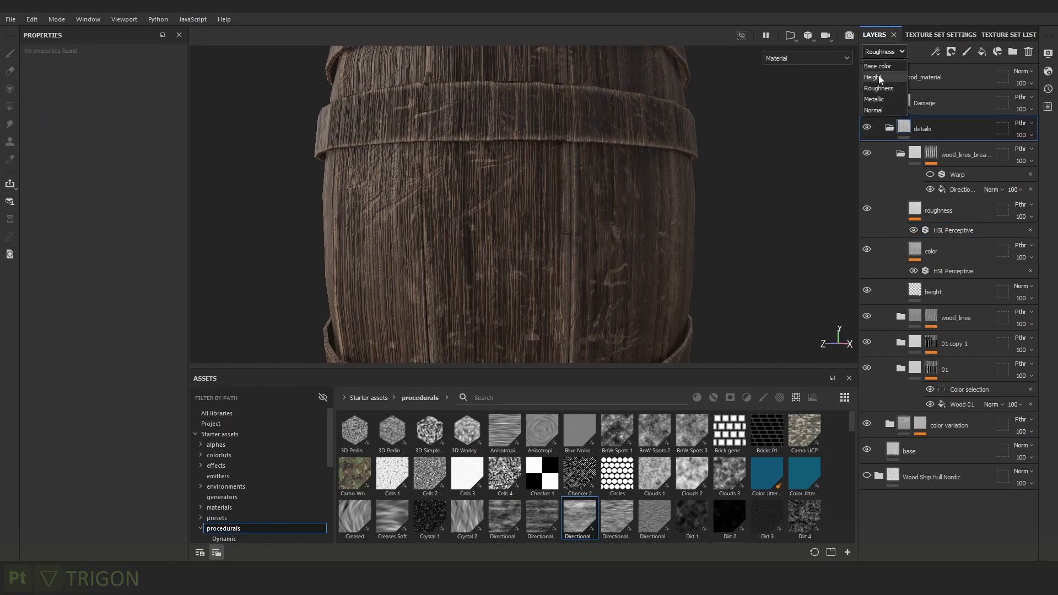
{"action": "left_click", "coordinate": [878, 75]}
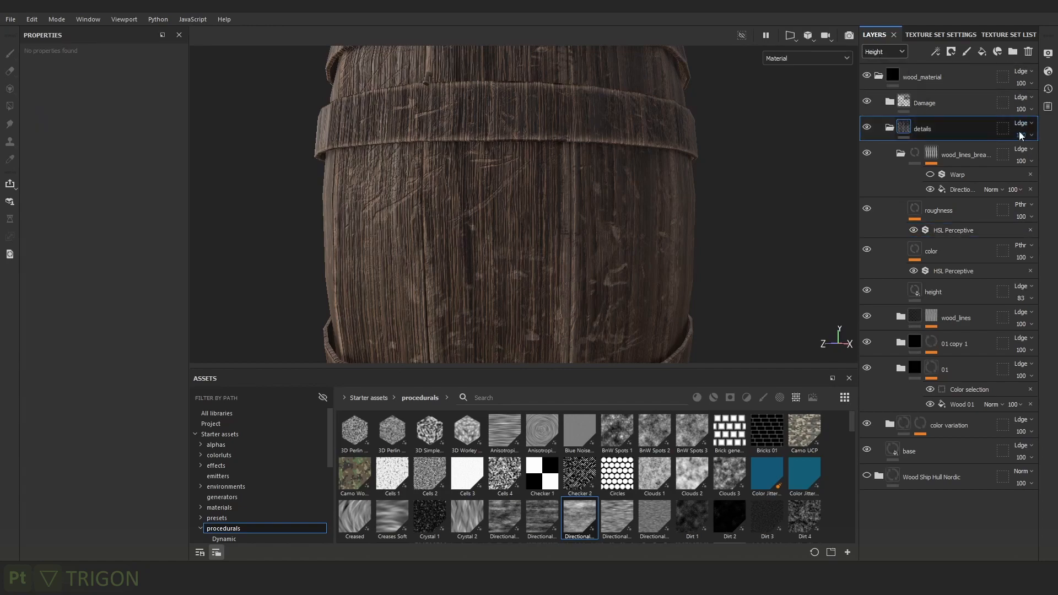
{"action": "left_click", "coordinate": [979, 147]}
{"action": "left_click", "coordinate": [1026, 161]}
{"action": "left_click_drag", "start_coordinate": [1050, 180], "coordinate": [1012, 184]}
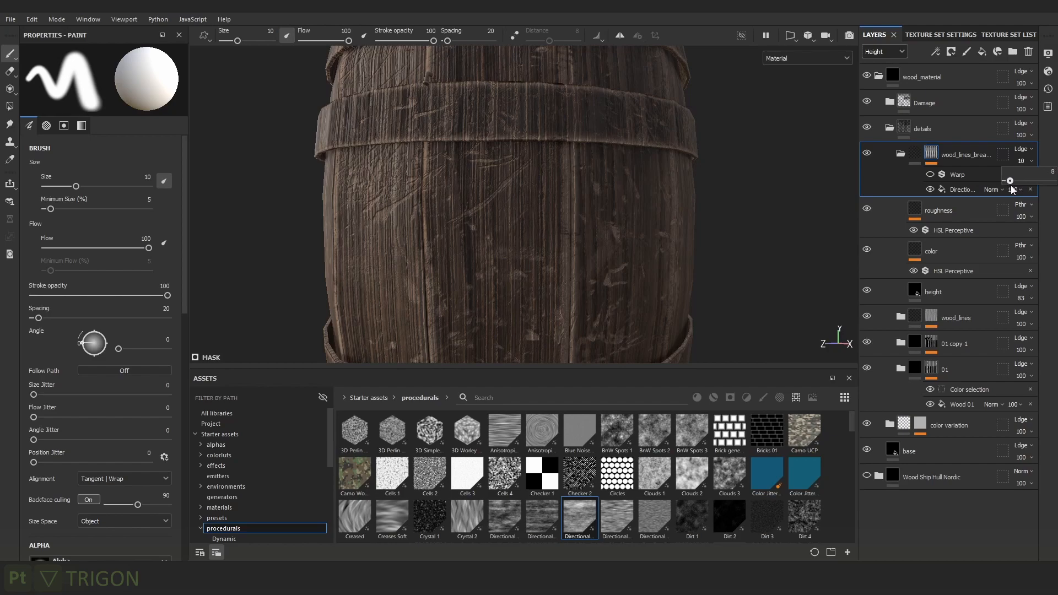
{"action": "scroll", "coordinate": [756, 278], "scroll_direction": "down", "scroll_amount": 2}
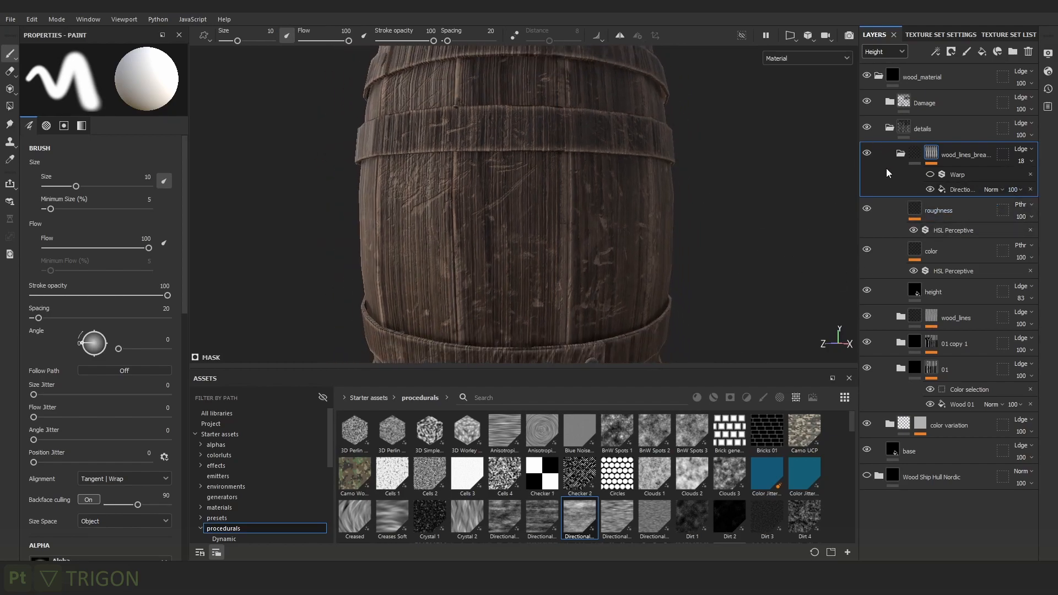
{"action": "left_click", "coordinate": [907, 154]}
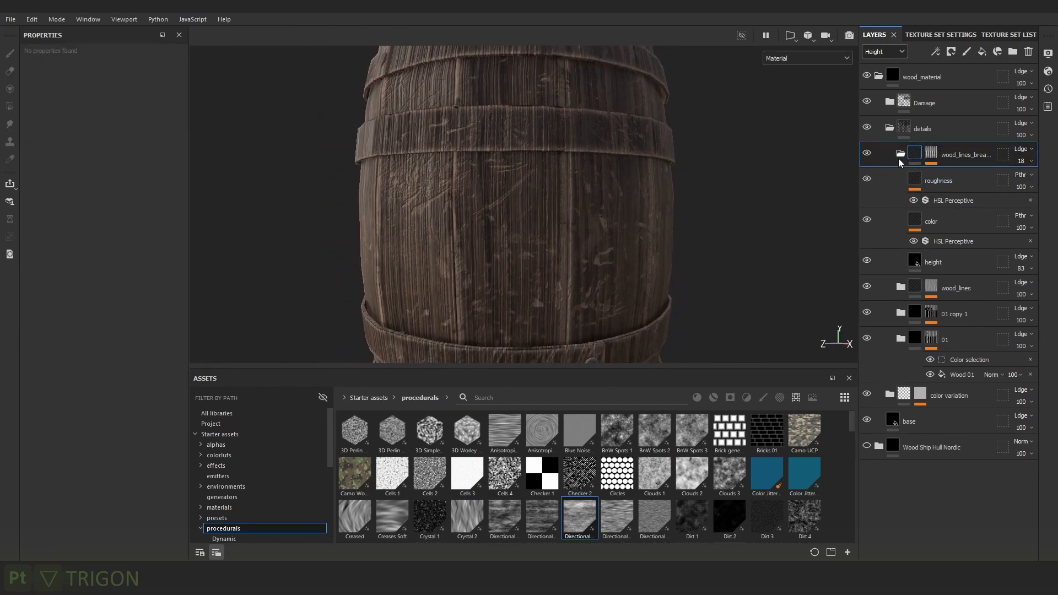
{"action": "left_click", "coordinate": [899, 154]}
Set the height opacity of the wood_lines folder to 42, 01 copy 1 to 40 and 01 to 42.
{"action": "left_click", "coordinate": [1021, 187]}
{"action": "left_click_drag", "start_coordinate": [1039, 209], "coordinate": [1006, 207]}
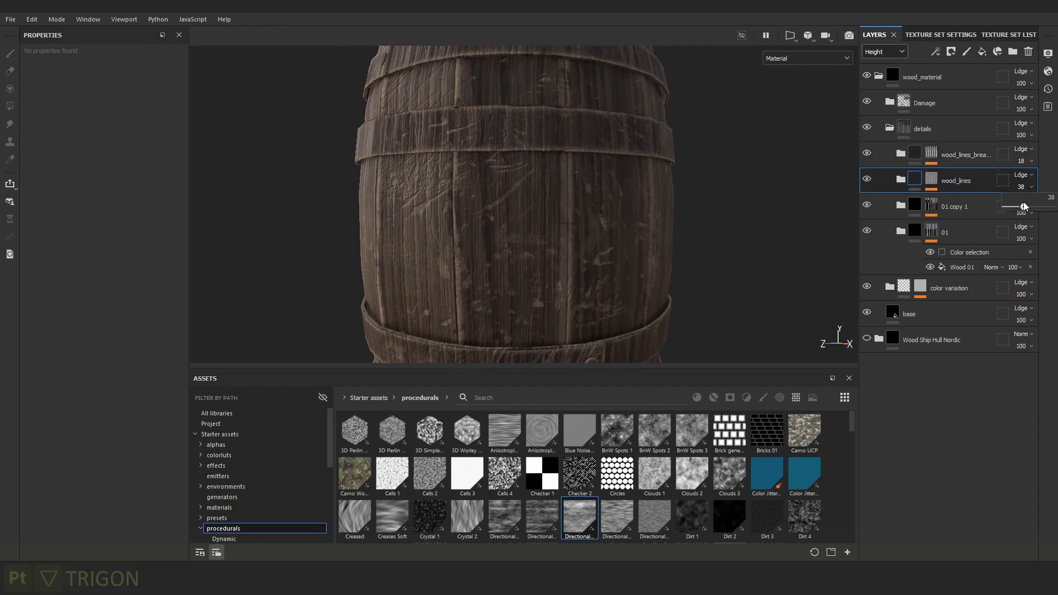
{"action": "left_click", "coordinate": [997, 207]}
{"action": "left_click", "coordinate": [1021, 213]}
{"action": "left_click_drag", "start_coordinate": [1039, 232], "coordinate": [1025, 233]}
{"action": "left_click", "coordinate": [957, 289]}
{"action": "left_click", "coordinate": [956, 228]}
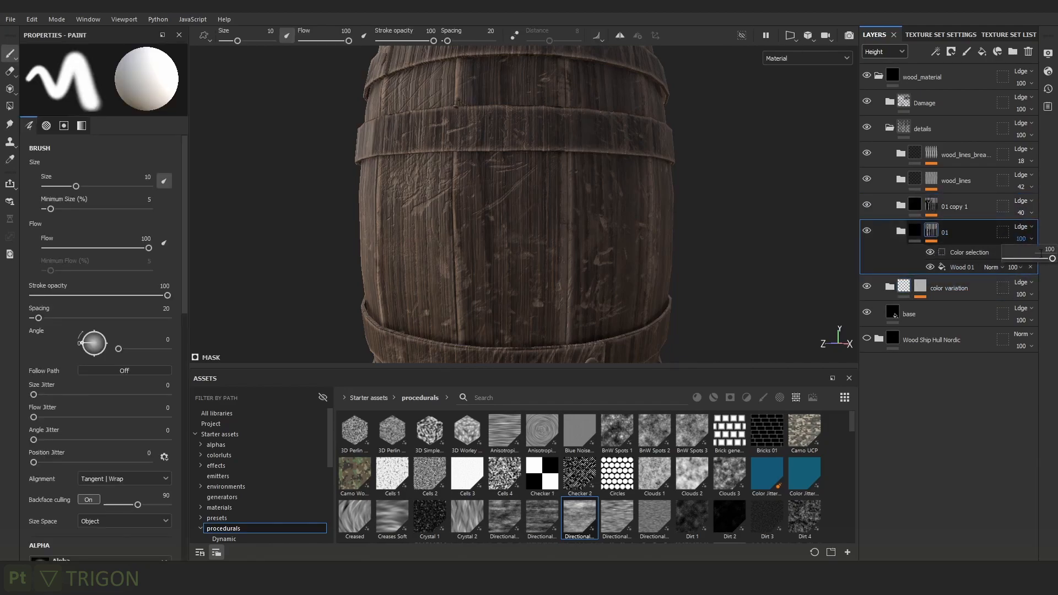
{"action": "left_click_drag", "start_coordinate": [1039, 252], "coordinate": [1026, 261]}
Examine the softened height details on the barrel under different lighting, and inspect its individual channels up to roughness.
{"action": "right_click_drag", "start_coordinate": [657, 263], "coordinate": [553, 140], "text": "alt"}
{"action": "right_click_drag", "start_coordinate": [542, 179], "coordinate": [584, 182], "text": "shift"}
{"action": "left_click_drag", "start_coordinate": [582, 189], "coordinate": [634, 200], "text": "alt"}
{"action": "right_click_drag", "start_coordinate": [634, 201], "coordinate": [647, 196], "text": "shift"}
{"action": "key", "text": "c"}
{"action": "key", "text": "c"}
{"action": "key", "text": "c"}
{"action": "key", "text": "c"}
{"action": "key", "text": "c"}
{"action": "middle_click_drag", "start_coordinate": [705, 203], "coordinate": [648, 165], "text": "alt"}
{"action": "left_click_drag", "start_coordinate": [600, 157], "coordinate": [545, 133], "text": "alt"}
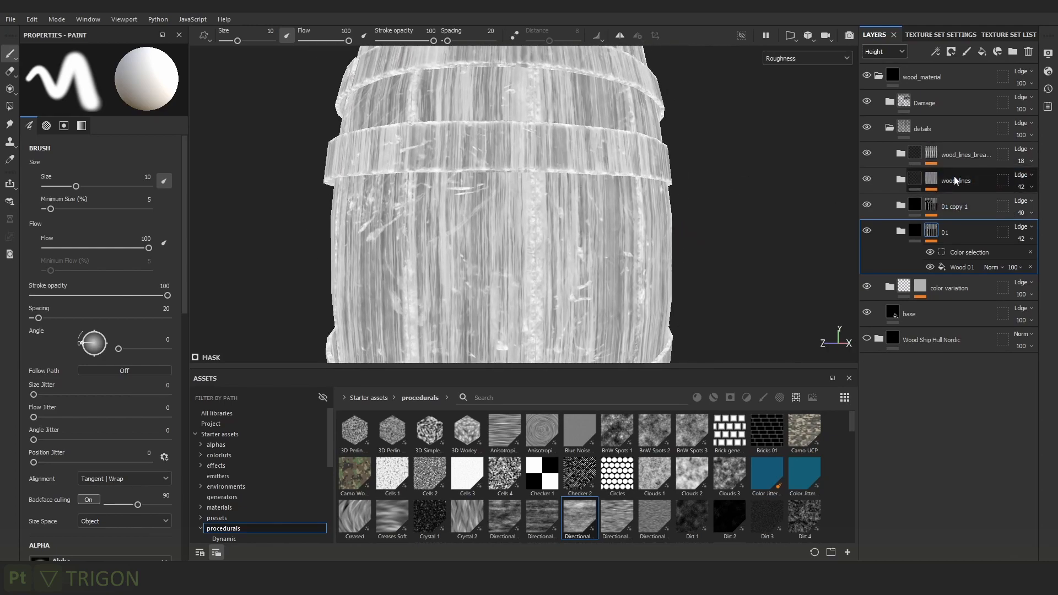
Set the lightness of the wood_lines folder's roughness HSL Perceptive filter to 0.756 and review the whole barrel's material.
{"action": "left_click", "coordinate": [962, 157]}
{"action": "left_click", "coordinate": [866, 179]}
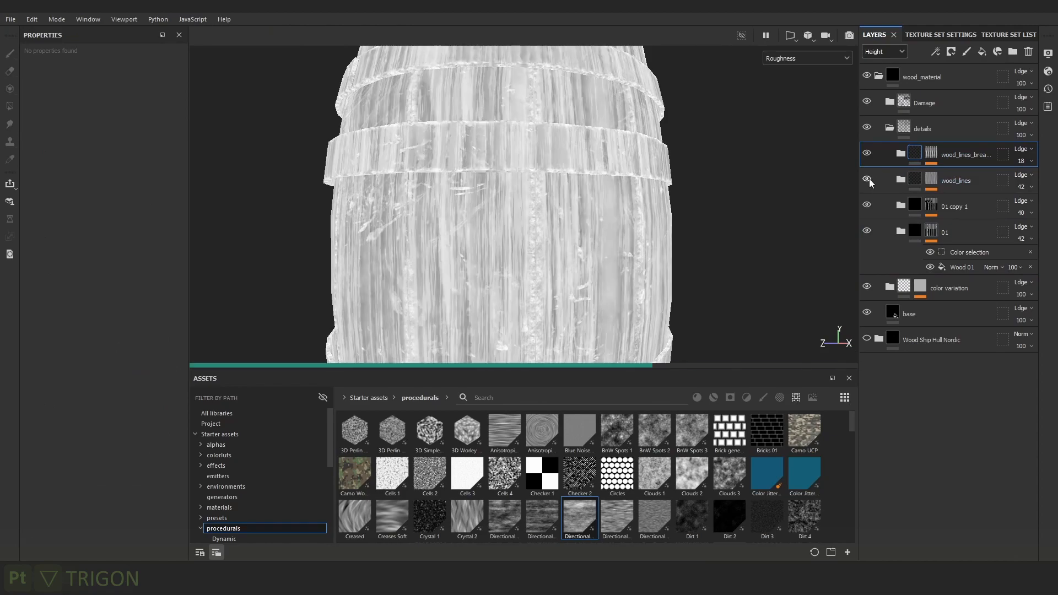
{"action": "left_click", "coordinate": [900, 180]}
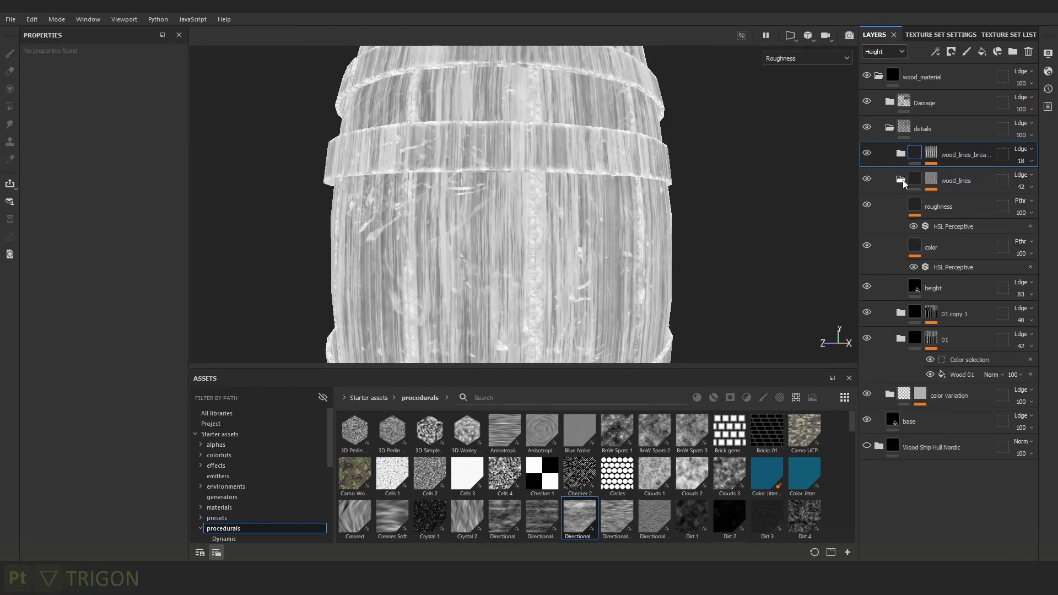
{"action": "left_click", "coordinate": [953, 226]}
{"action": "left_click_drag", "start_coordinate": [118, 205], "coordinate": [145, 215]}
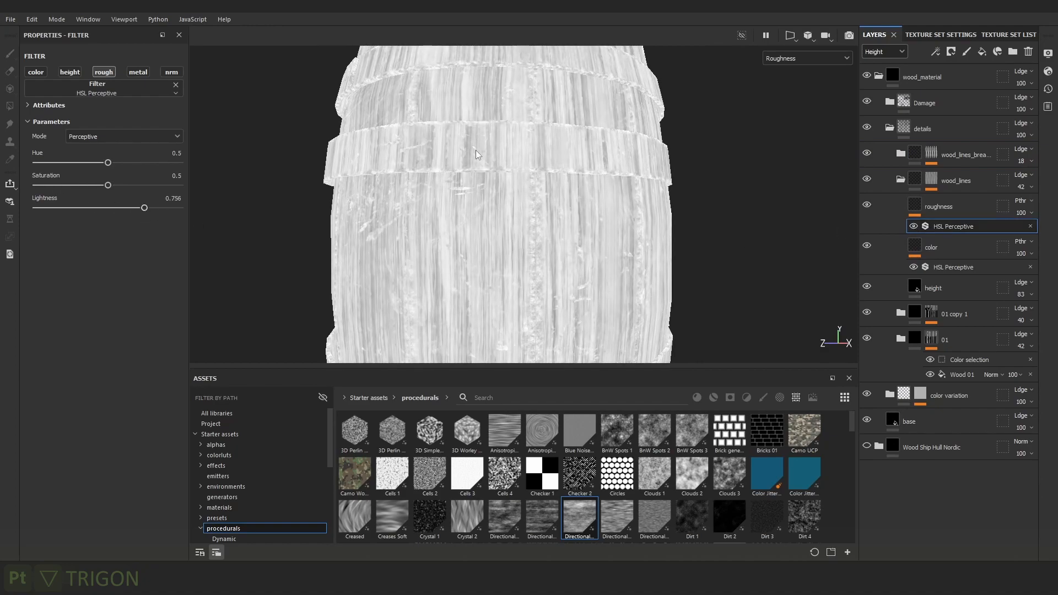
{"action": "key", "text": "m"}
{"action": "right_click_drag", "start_coordinate": [611, 199], "coordinate": [586, 260], "text": "alt"}
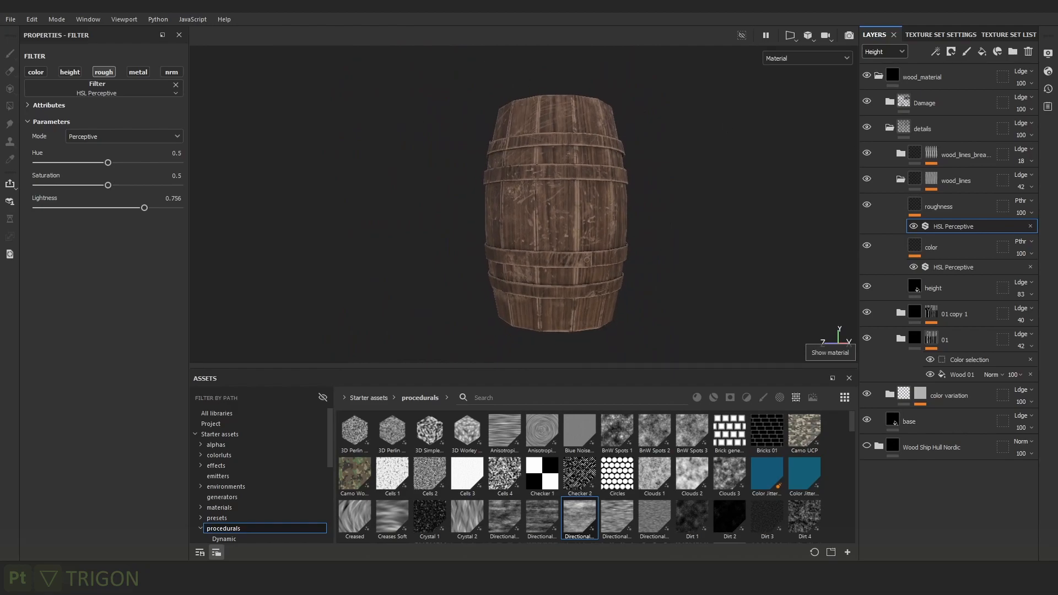
{"action": "right_click_drag", "start_coordinate": [628, 165], "coordinate": [647, 192], "text": "alt"}
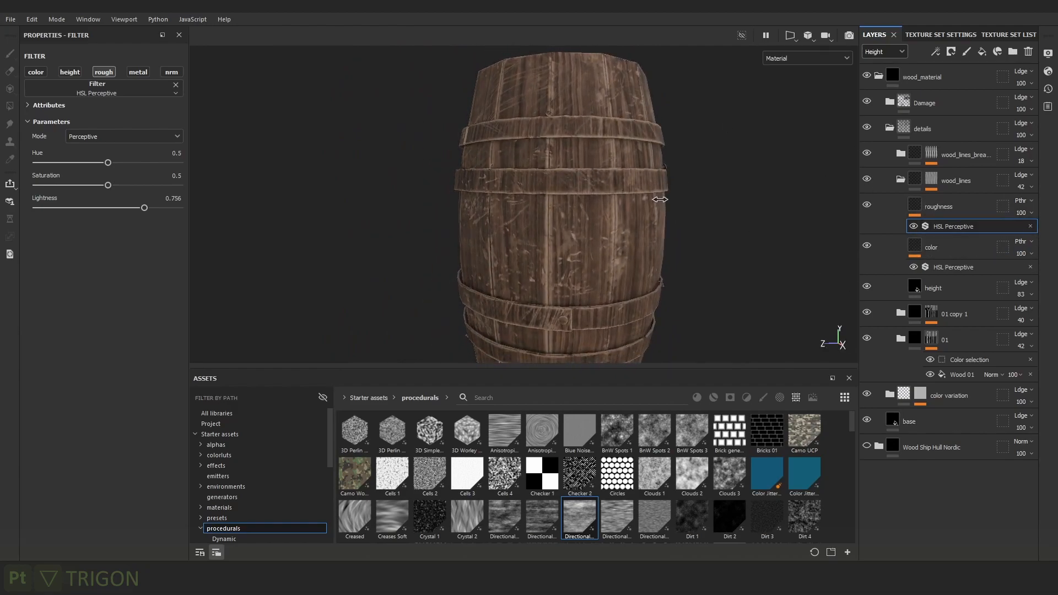
{"action": "middle_click_drag", "start_coordinate": [729, 219], "coordinate": [709, 180], "text": "alt"}
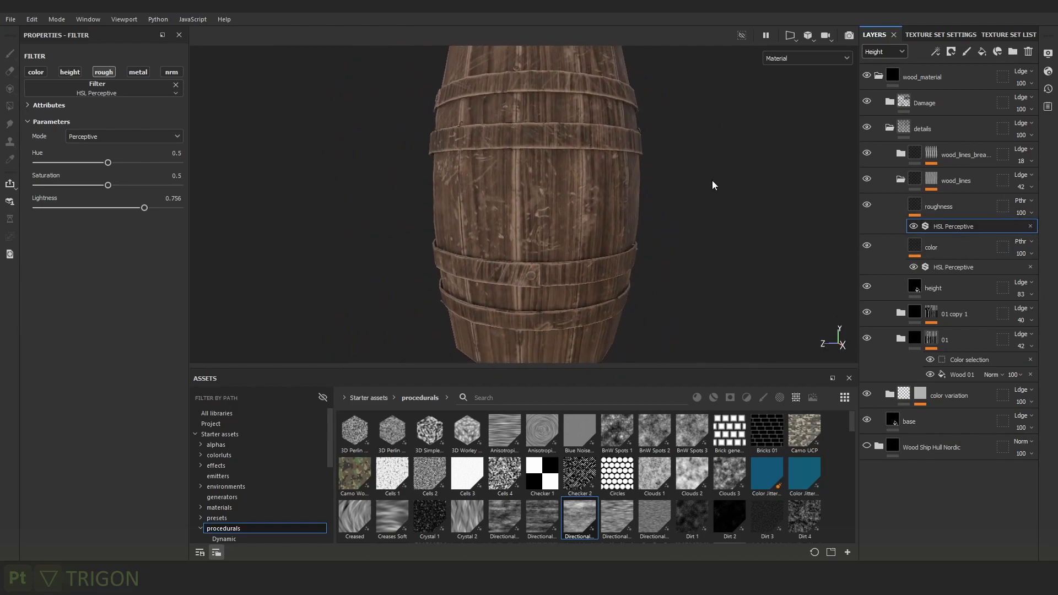
{"action": "left_click", "coordinate": [900, 179]}
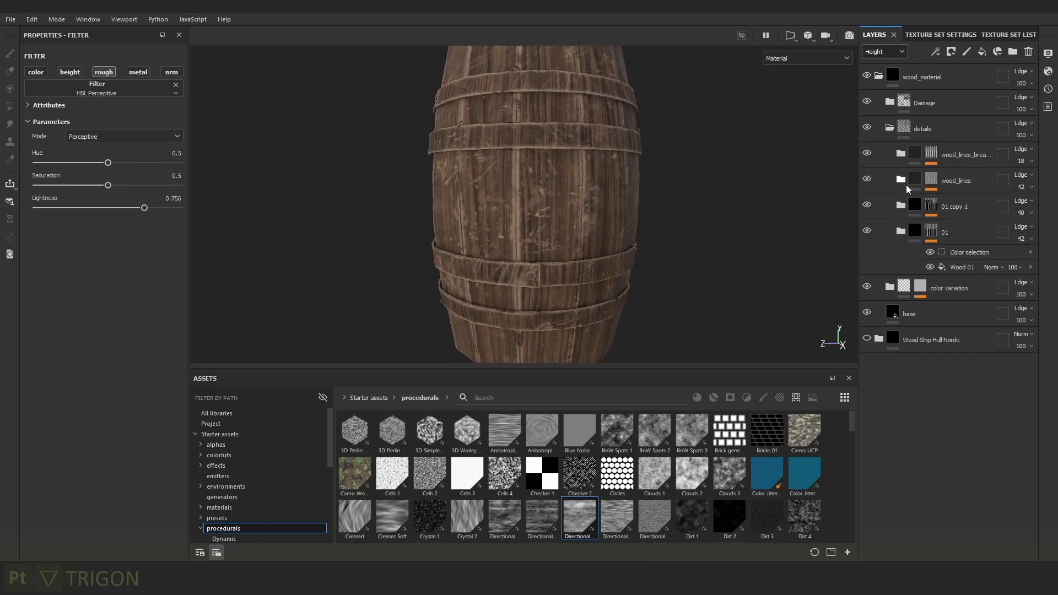
Group the 01 copy 1 and 01 folders into a new folder inside details.
{"action": "left_click", "coordinate": [969, 209]}
{"action": "left_click", "coordinate": [963, 235], "text": "ctrl"}
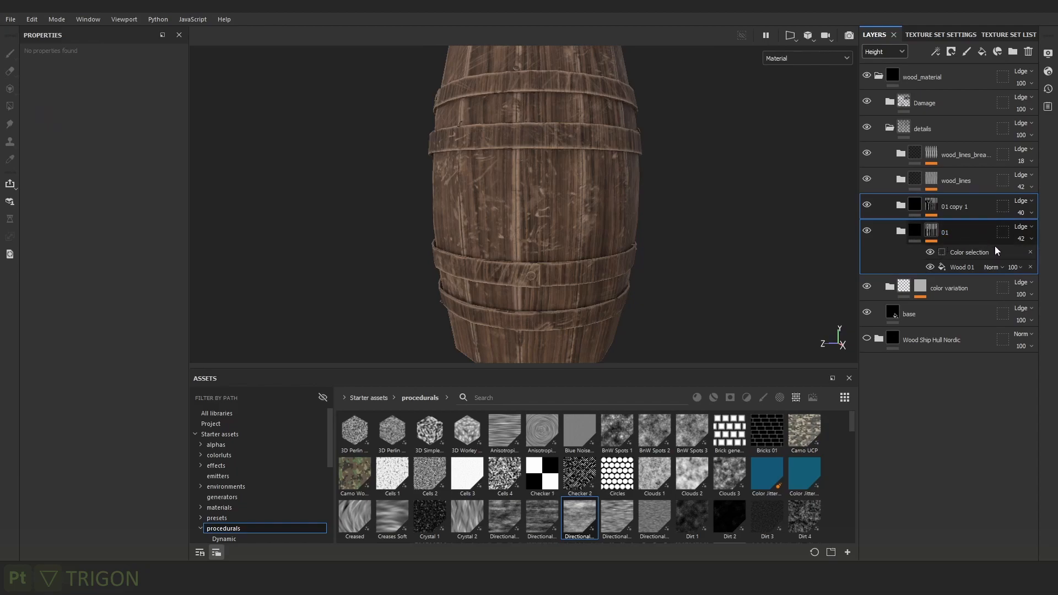
{"action": "key", "text": "ctrl+g"}
Set the blending of the new folder holding 01 copy 1 and 01 to Passthrough for the base color and roughness channels.
{"action": "left_click", "coordinate": [872, 52]}
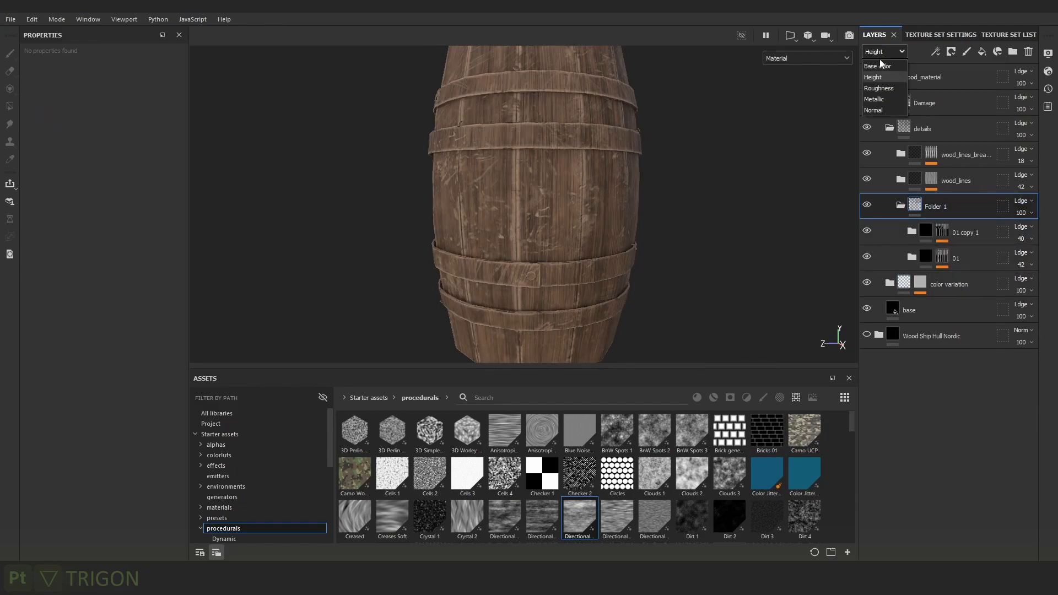
{"action": "left_click", "coordinate": [884, 66]}
{"action": "left_click", "coordinate": [1021, 200]}
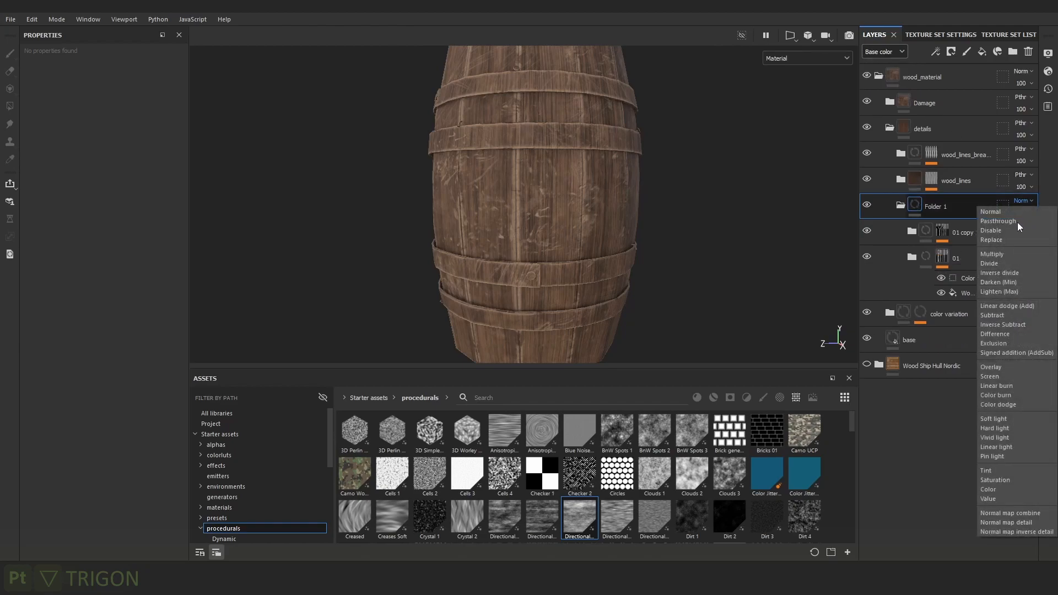
{"action": "left_click", "coordinate": [1001, 220]}
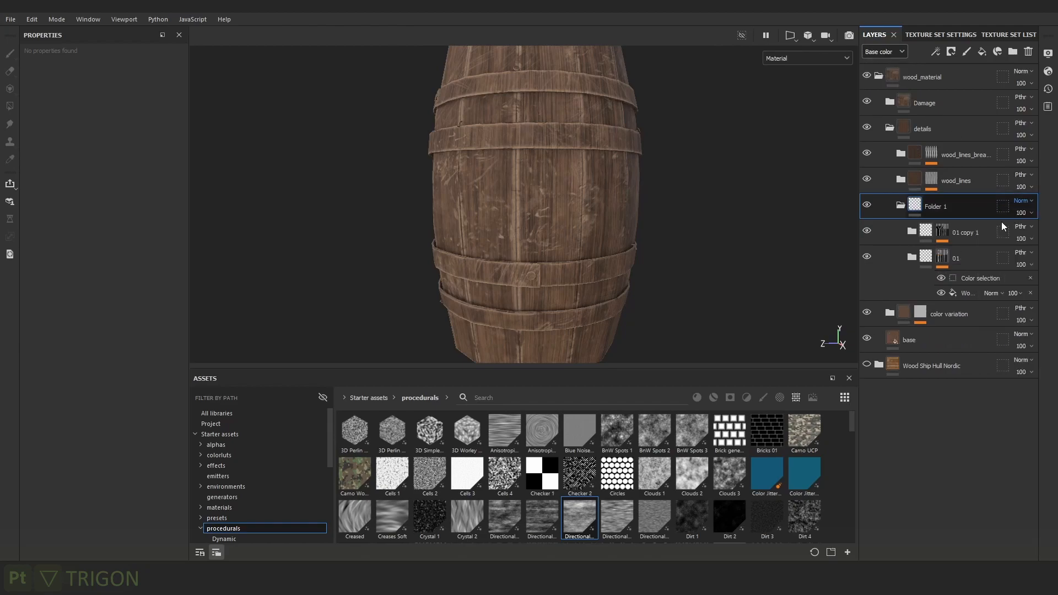
{"action": "left_click", "coordinate": [887, 51]}
{"action": "left_click", "coordinate": [878, 80]}
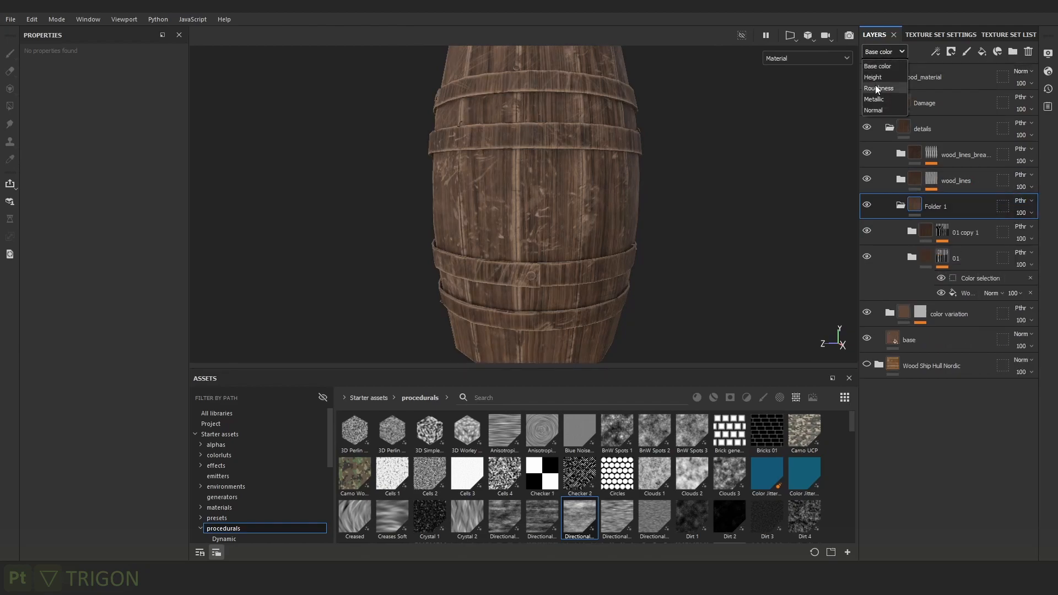
{"action": "left_click", "coordinate": [1023, 202]}
{"action": "left_click", "coordinate": [1001, 220]}
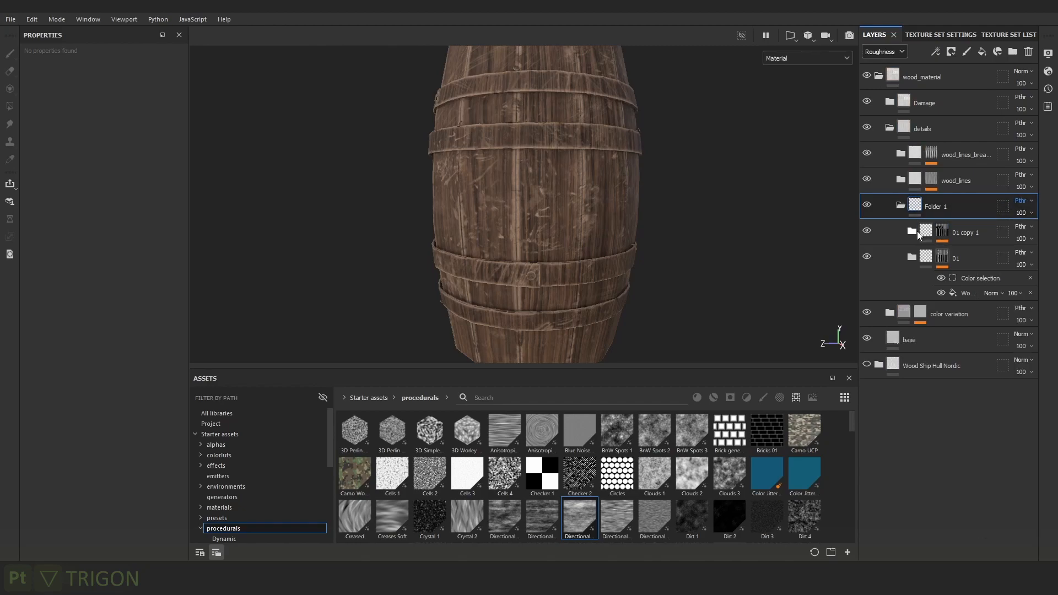
Rename the folder holding 01 copy 1 and 01 as primary_details and collapse it.
{"action": "double_click", "coordinate": [936, 207]}
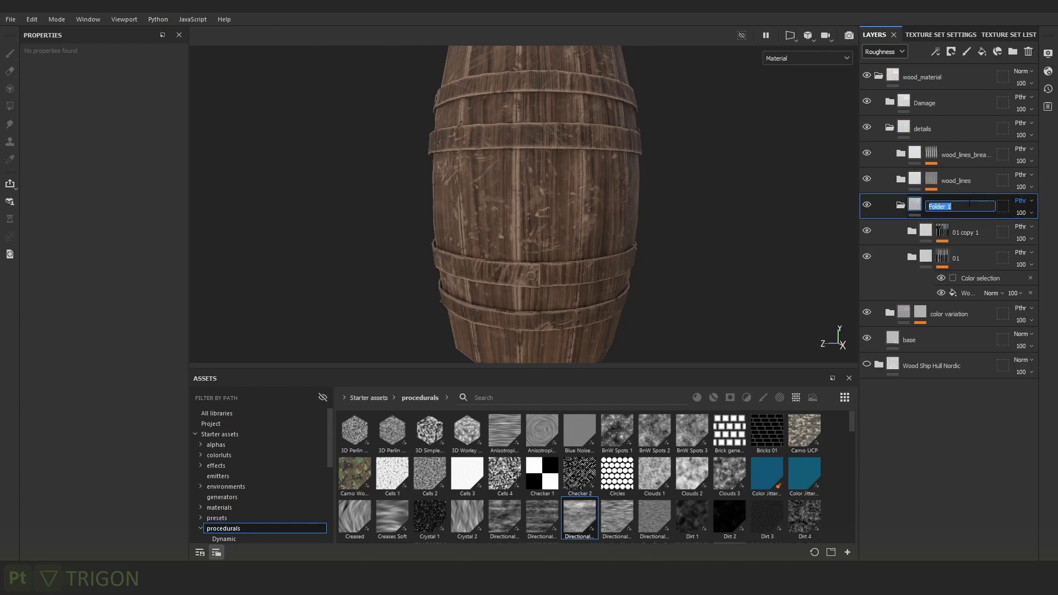
{"action": "type", "text": "prima"}
{"action": "left_click", "coordinate": [900, 205]}
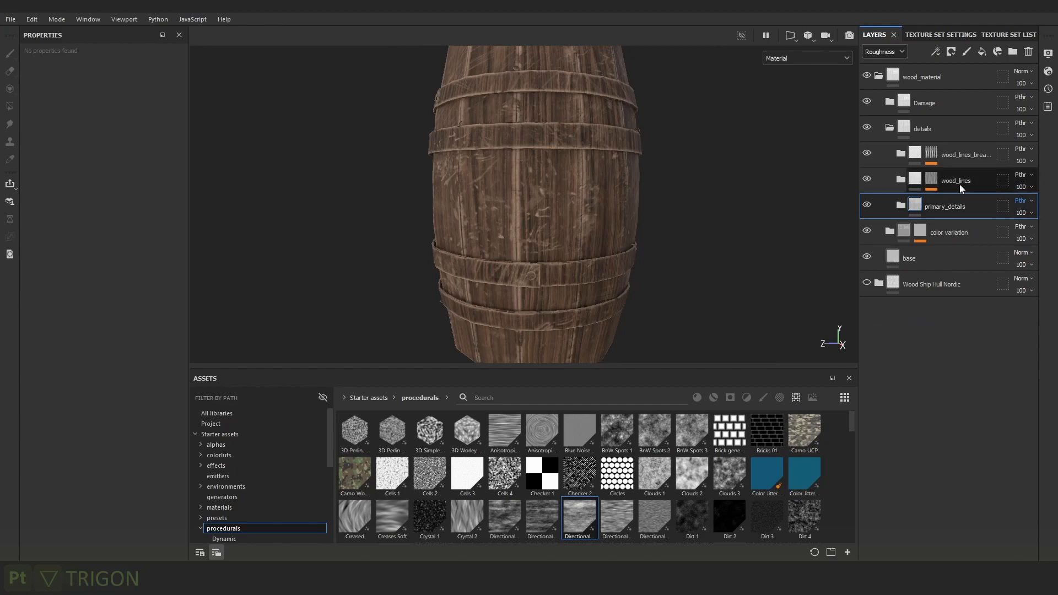
Group the two wood lines folders above primary_details into a new folder inside details.
{"action": "left_click", "coordinate": [959, 184]}
{"action": "left_click", "coordinate": [962, 153], "text": "ctrl"}
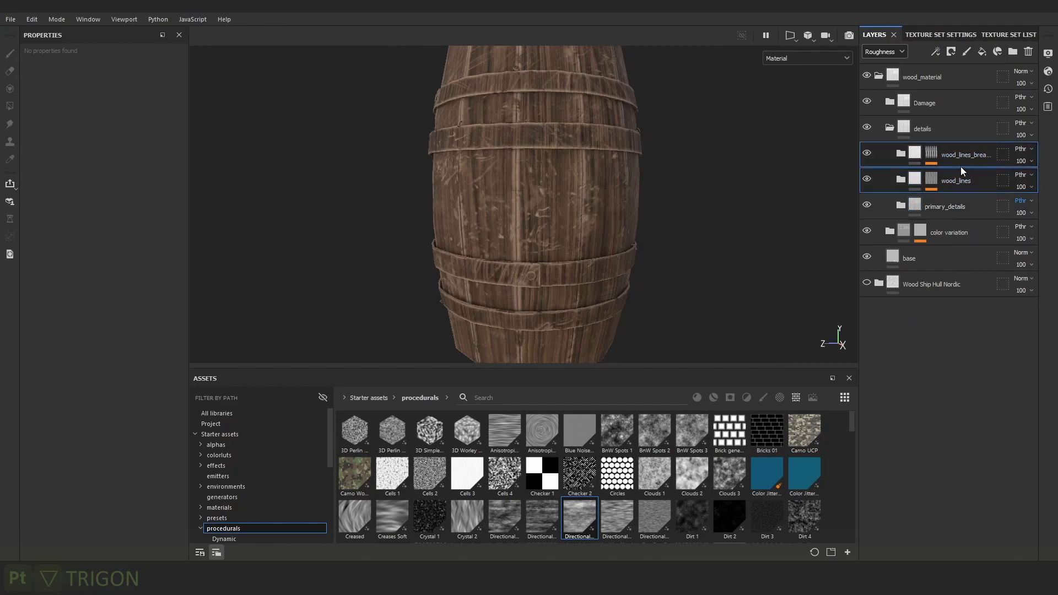
{"action": "key", "text": "ctrl+g"}
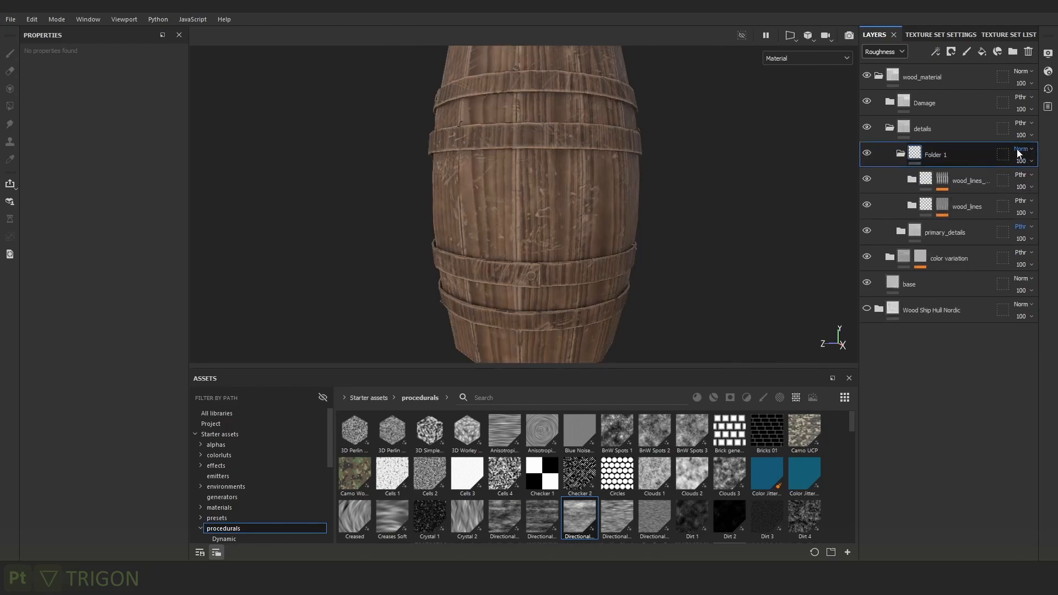
Set the blending of the new wood lines group folder to Passthrough in the roughness and base color channels.
{"action": "left_click", "coordinate": [1017, 149]}
{"action": "left_click", "coordinate": [1018, 168]}
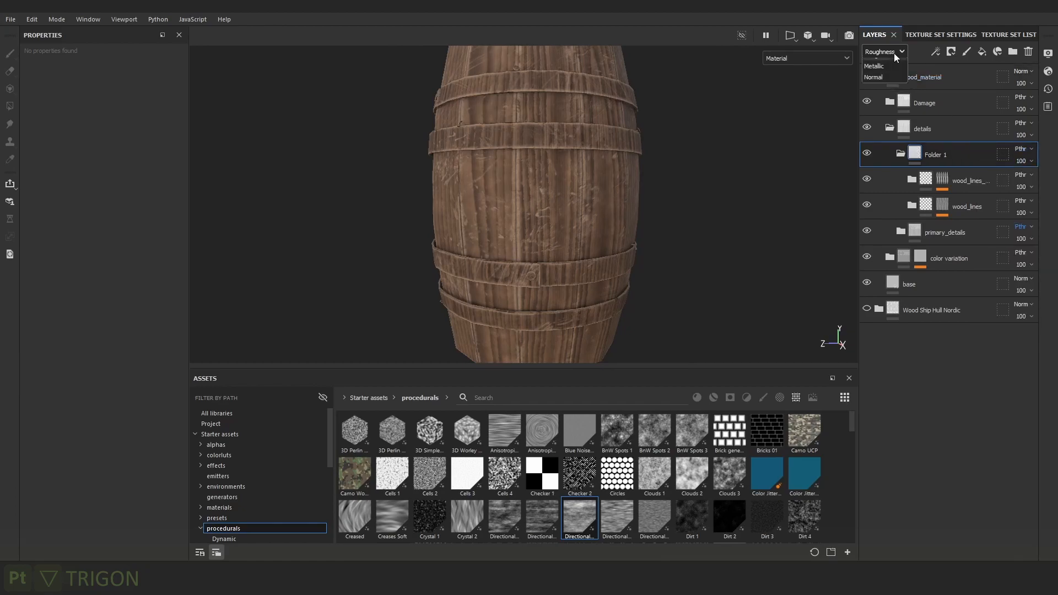
{"action": "left_click", "coordinate": [883, 51]}
{"action": "left_click", "coordinate": [880, 66]}
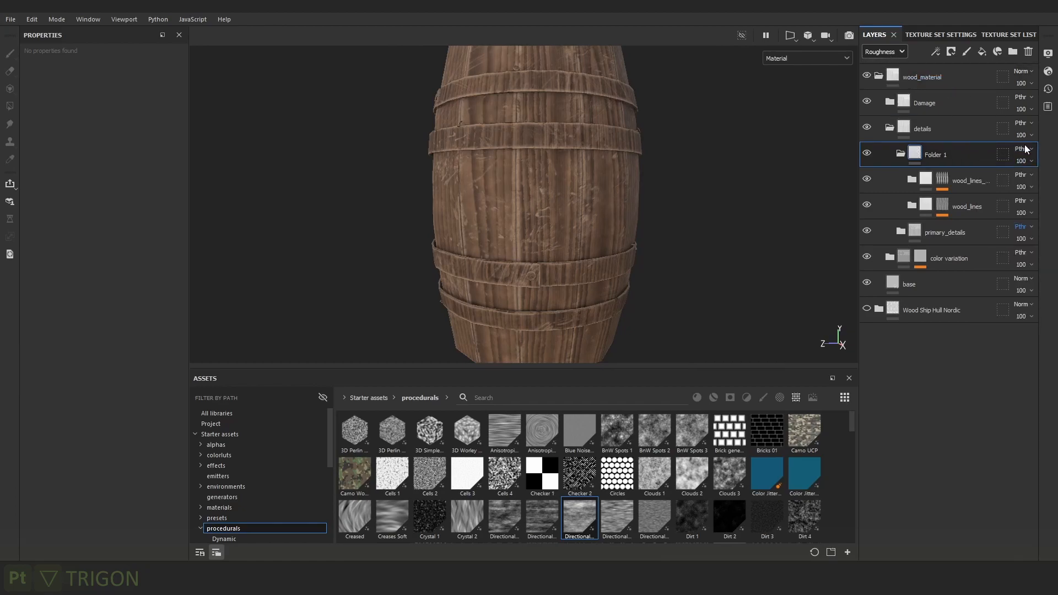
{"action": "left_click", "coordinate": [1020, 148]}
{"action": "left_click", "coordinate": [1002, 167]}
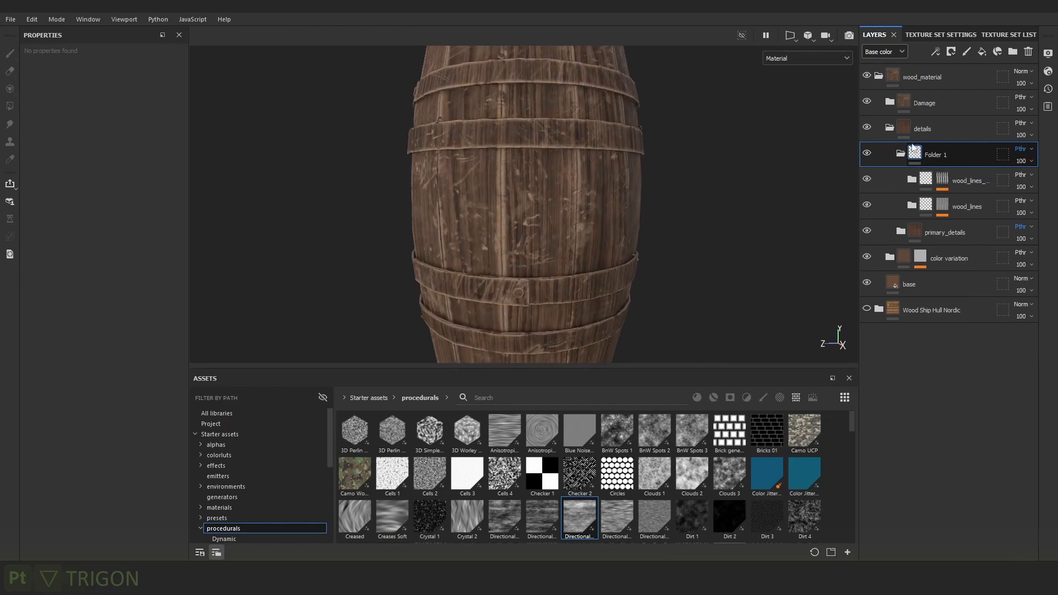
Rename the folder holding the wood lines folders as secondary_details and collapse it.
{"action": "double_click", "coordinate": [940, 154]}
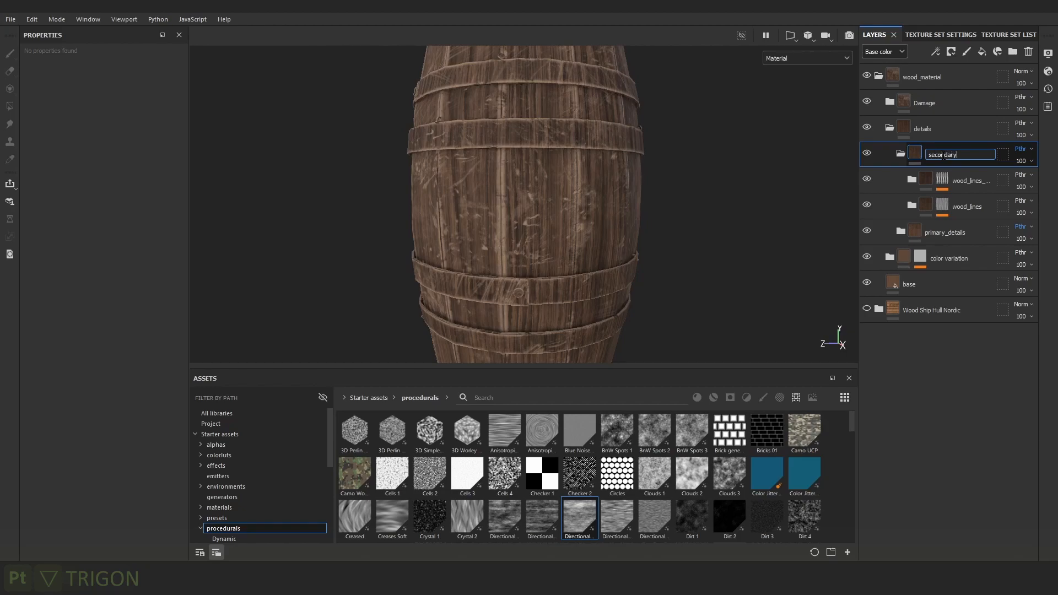
{"action": "type", "text": "secondary_details"}
{"action": "key", "text": "Return"}
{"action": "left_click", "coordinate": [900, 154]}
{"action": "key", "text": "f"}
{"action": "left_click_drag", "start_coordinate": [587, 193], "coordinate": [689, 176], "text": "alt"}
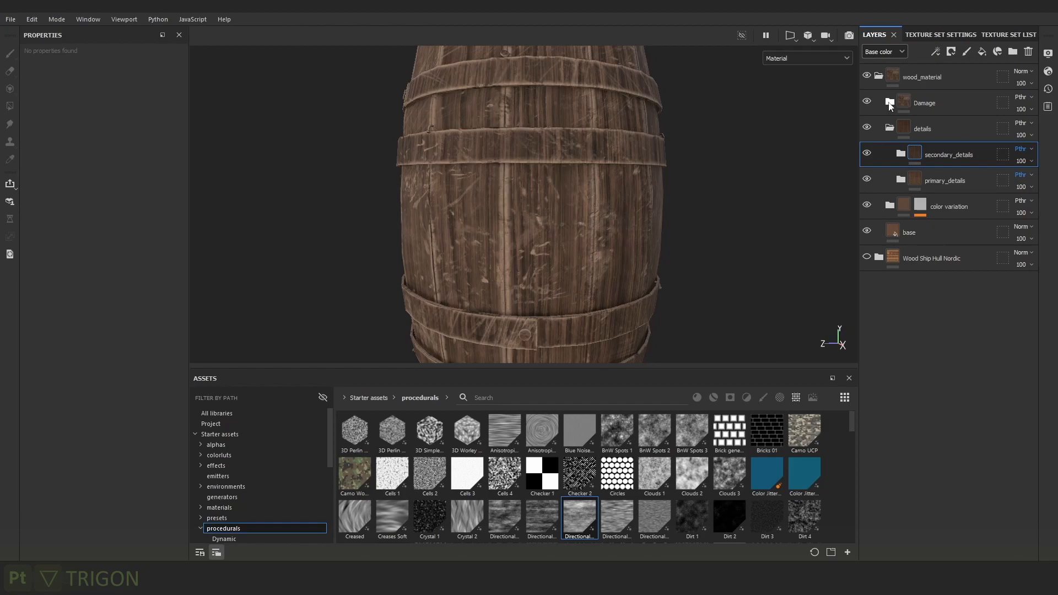
Hide the wood_material folder, show the Wood Ship Hull Nordic folder and display only the base color channel on the barrel.
{"action": "left_click", "coordinate": [867, 77]}
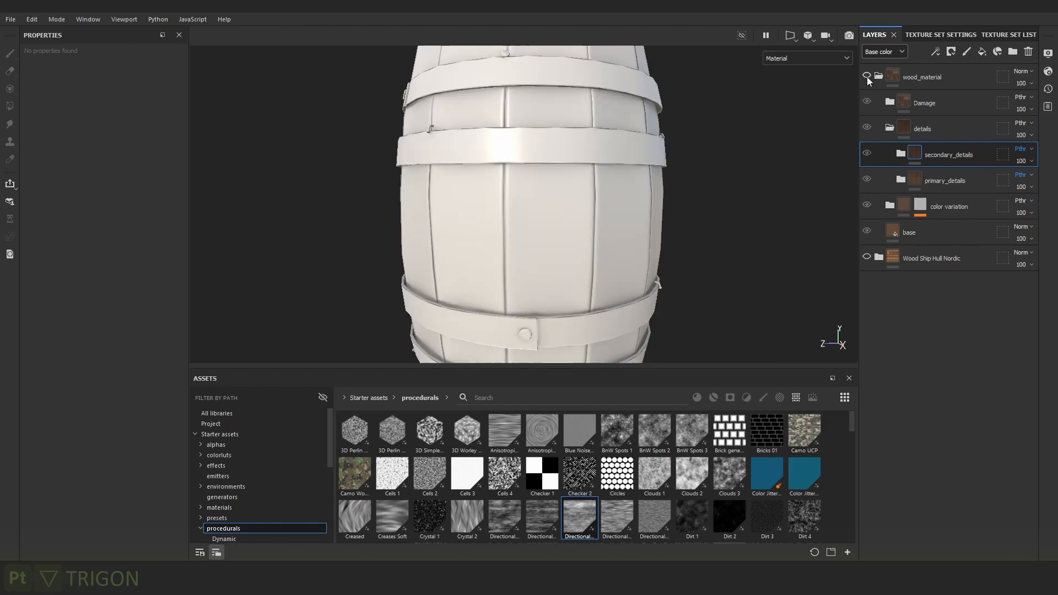
{"action": "left_click", "coordinate": [867, 257]}
{"action": "right_click_drag", "start_coordinate": [567, 303], "coordinate": [627, 249], "text": "alt"}
{"action": "key", "text": "b"}
{"action": "key", "text": "b"}
{"action": "key", "text": "b"}
{"action": "key", "text": "b"}
{"action": "key", "text": "b"}
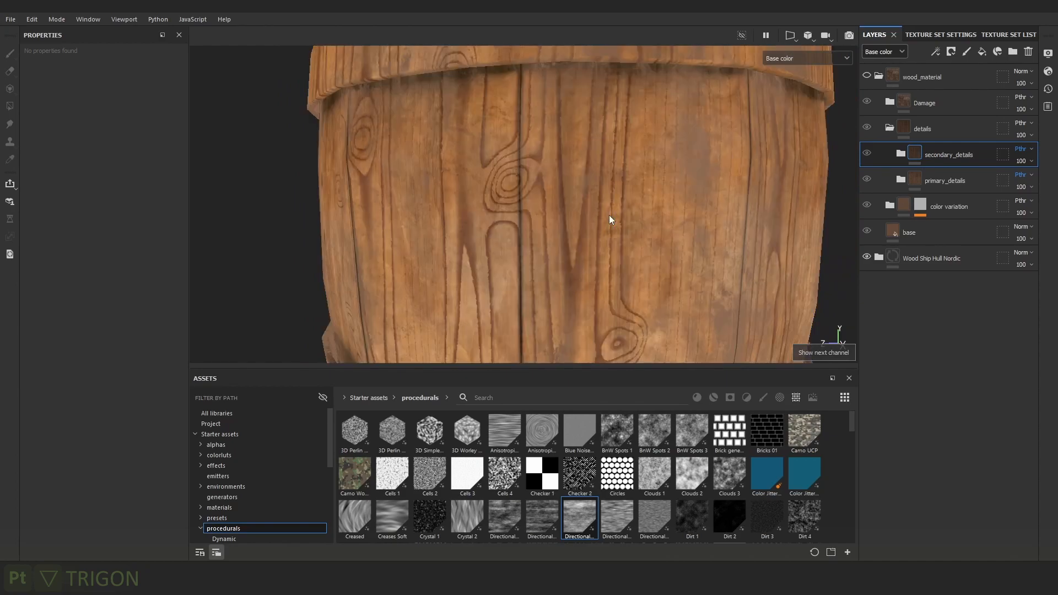
Examine the Wood Ship Hull Nordic base color on the barrel for its wood grain, knots and fine surface detail.
{"action": "middle_click_drag", "start_coordinate": [664, 256], "coordinate": [641, 141], "text": "alt"}
{"action": "right_click_drag", "start_coordinate": [642, 141], "coordinate": [548, 121], "text": "alt"}
{"action": "middle_click_drag", "start_coordinate": [622, 168], "coordinate": [607, 167], "text": "alt"}
{"action": "right_click_drag", "start_coordinate": [606, 167], "coordinate": [600, 231], "text": "alt"}
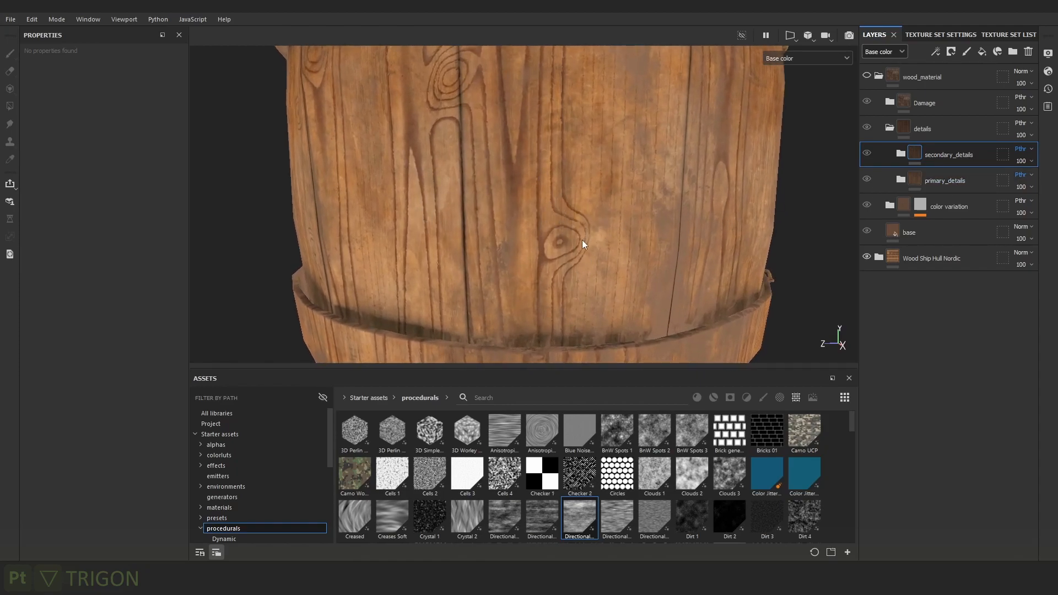
{"action": "right_click_drag", "start_coordinate": [539, 275], "coordinate": [545, 233], "text": "alt"}
{"action": "right_click_drag", "start_coordinate": [534, 145], "coordinate": [670, 296], "text": "alt"}
{"action": "middle_click_drag", "start_coordinate": [536, 220], "coordinate": [564, 176], "text": "alt"}
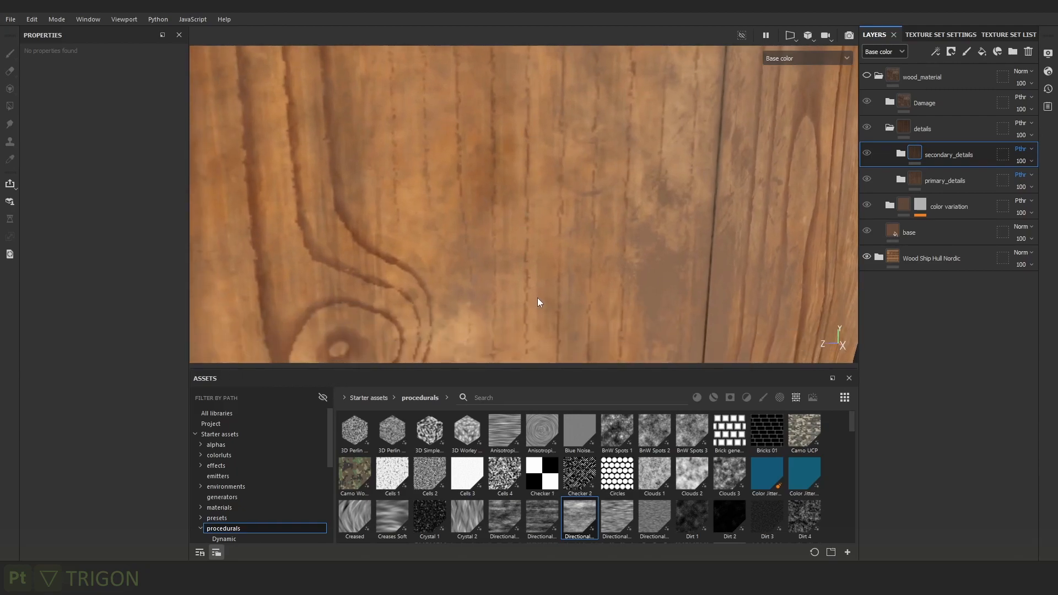
{"action": "right_click_drag", "start_coordinate": [547, 288], "coordinate": [530, 125], "text": "alt"}
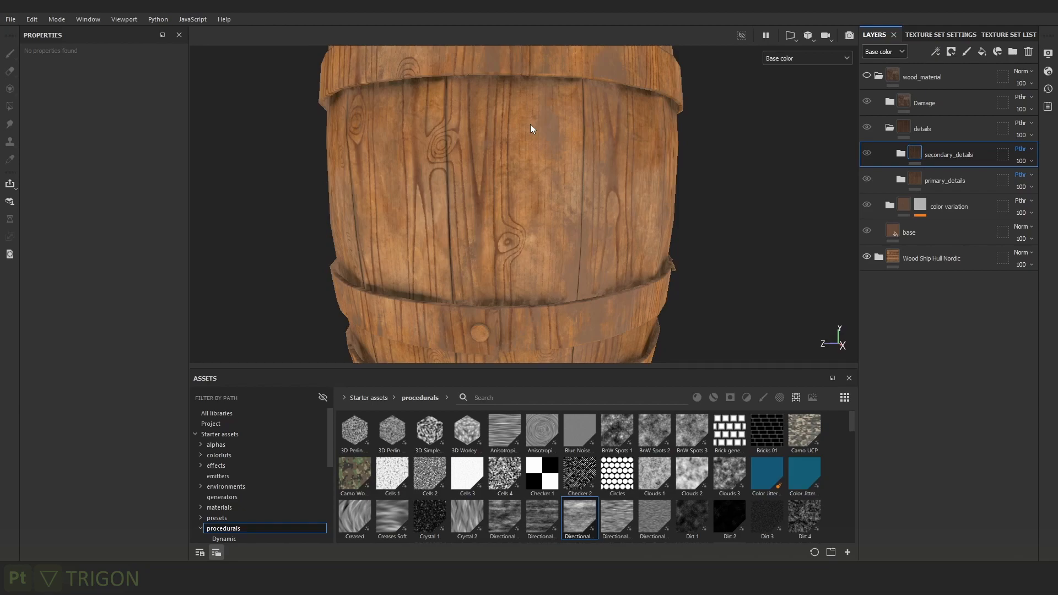
{"action": "right_click_drag", "start_coordinate": [540, 138], "coordinate": [487, 190], "text": "alt"}
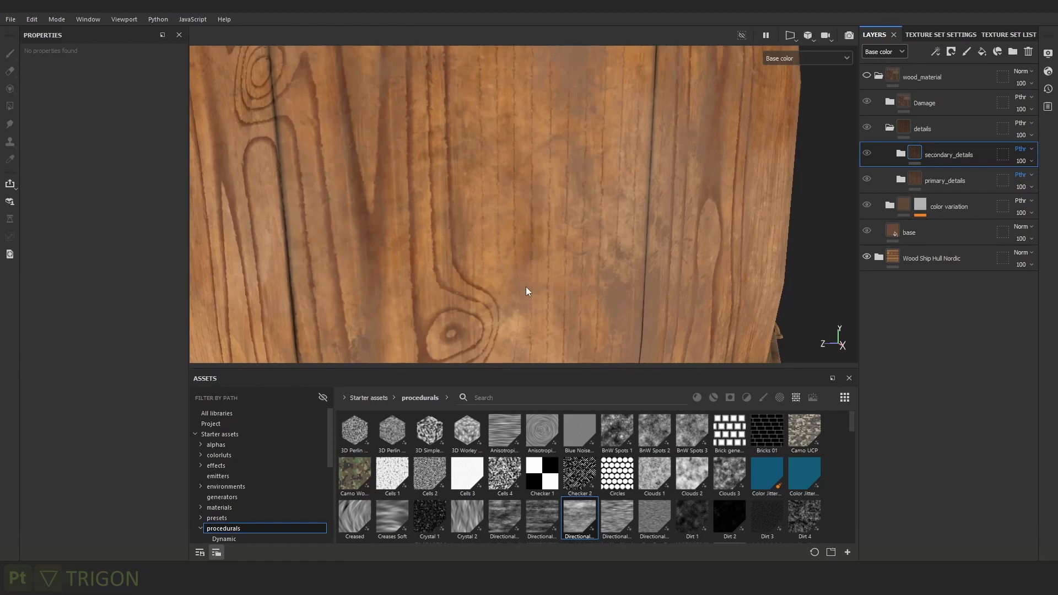
{"action": "right_click_drag", "start_coordinate": [524, 246], "coordinate": [555, 255], "text": "alt"}
{"action": "middle_click_drag", "start_coordinate": [556, 255], "coordinate": [549, 123], "text": "alt"}
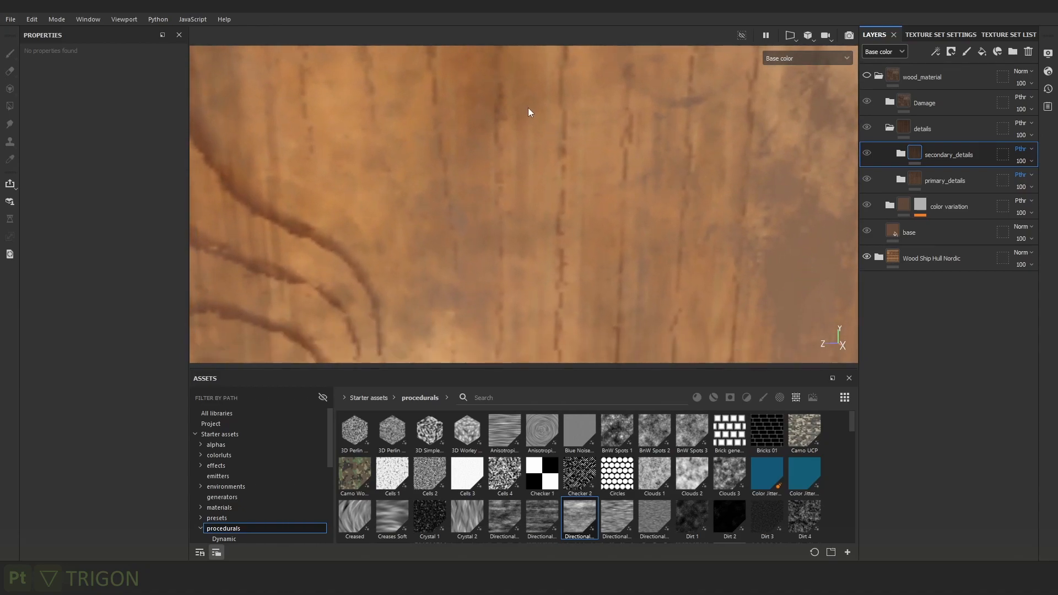
{"action": "right_click_drag", "start_coordinate": [547, 254], "coordinate": [534, 204], "text": "alt"}
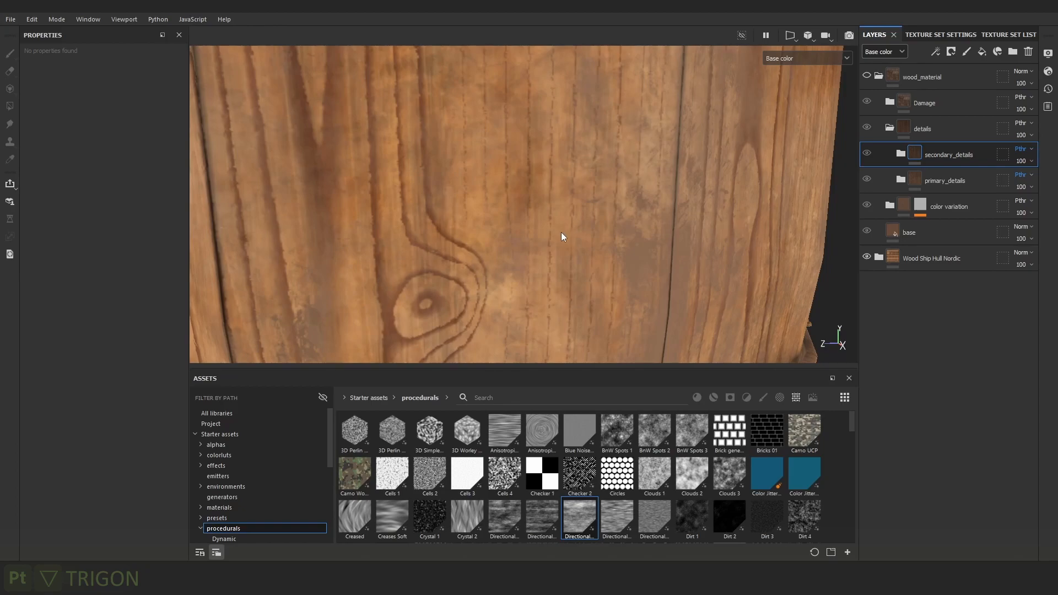
{"action": "right_click_drag", "start_coordinate": [544, 244], "coordinate": [581, 354], "text": "alt"}
{"action": "right_click_drag", "start_coordinate": [581, 277], "coordinate": [532, 167], "text": "alt"}
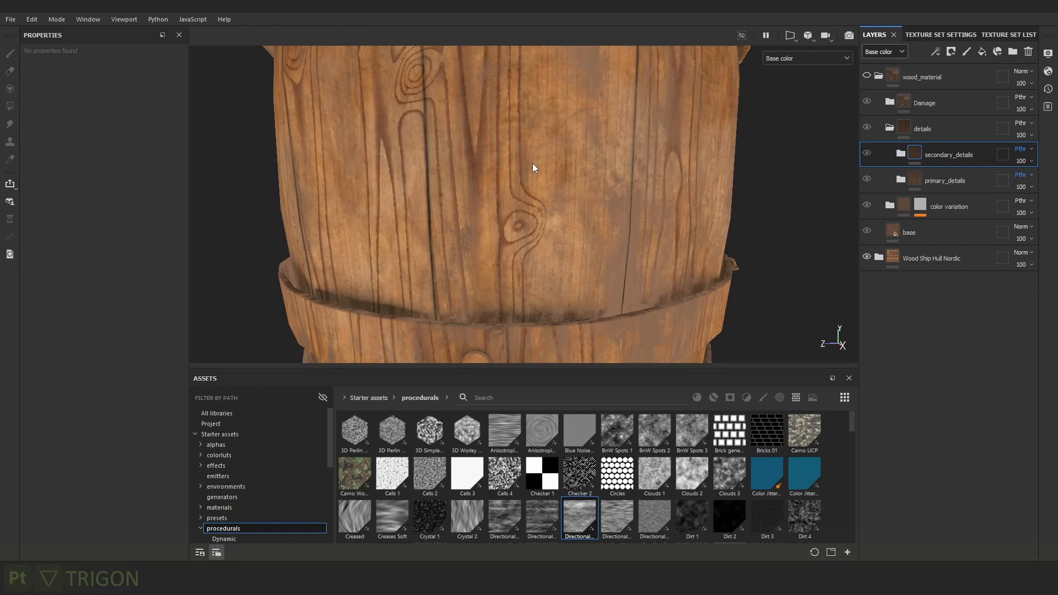
{"action": "right_click_drag", "start_coordinate": [590, 111], "coordinate": [605, 223], "text": "alt"}
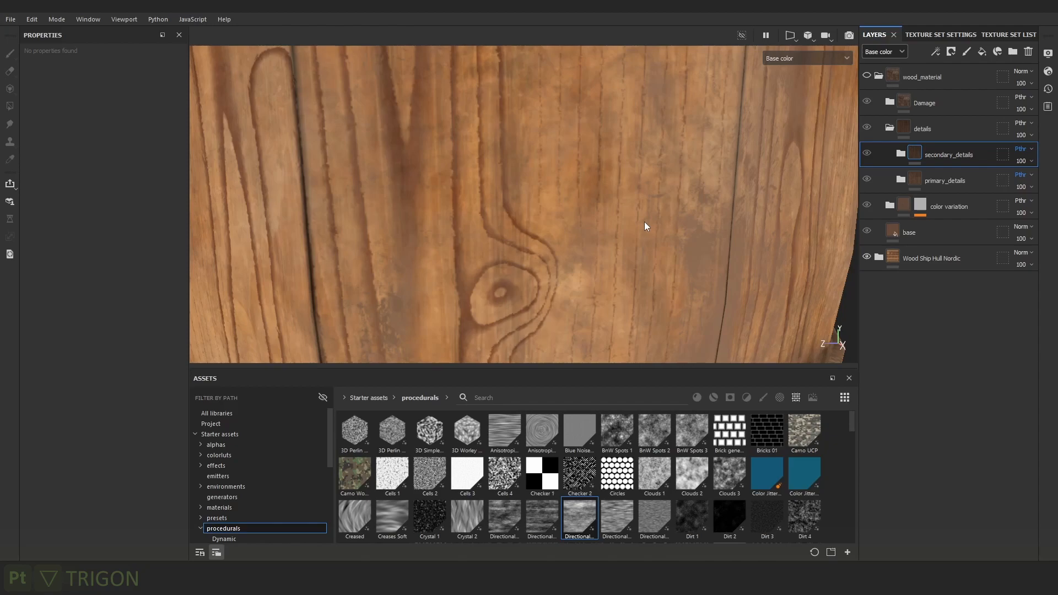
{"action": "right_click_drag", "start_coordinate": [649, 248], "coordinate": [528, 139], "text": "alt"}
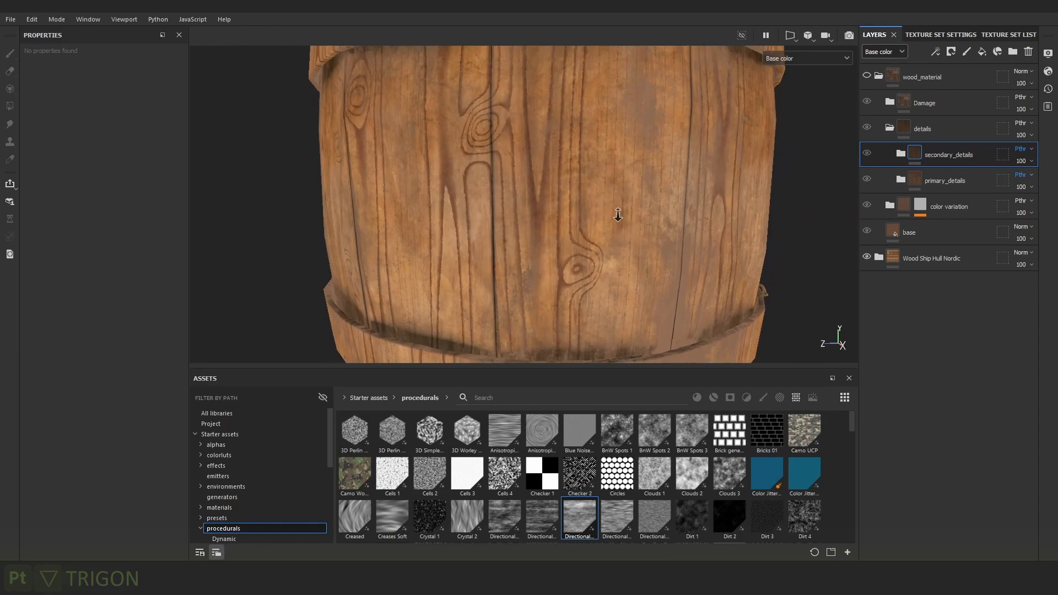
{"action": "right_click_drag", "start_coordinate": [622, 227], "coordinate": [579, 176], "text": "alt"}
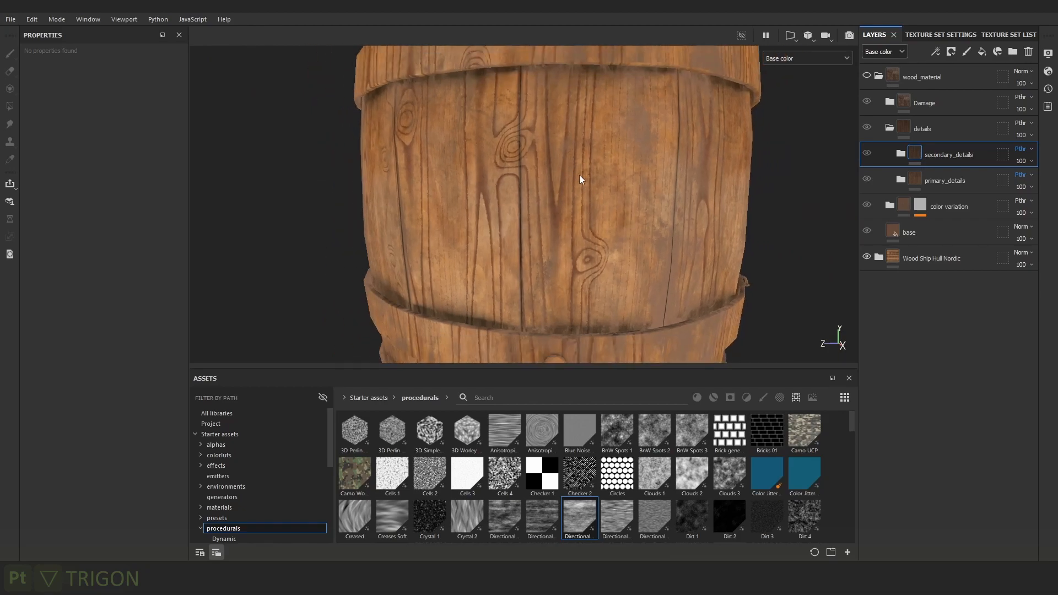
{"action": "right_click_drag", "start_coordinate": [578, 172], "coordinate": [493, 24], "text": "alt"}
{"action": "right_click_drag", "start_coordinate": [760, 308], "coordinate": [534, 111], "text": "alt"}
{"action": "middle_click_drag", "start_coordinate": [681, 121], "coordinate": [625, 131], "text": "alt"}
{"action": "right_click_drag", "start_coordinate": [625, 130], "coordinate": [843, 265], "text": "alt"}
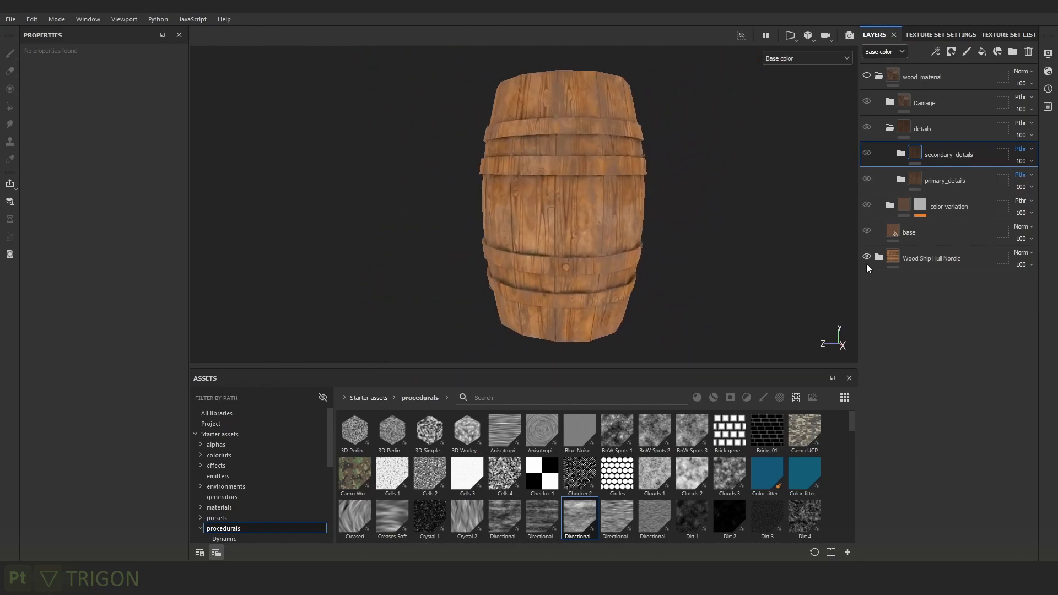
Hide the Wood Ship Hull Nordic folder and show the wood_material folder again.
{"action": "left_click", "coordinate": [866, 256]}
{"action": "left_click", "coordinate": [867, 76]}
{"action": "right_click_drag", "start_coordinate": [595, 226], "coordinate": [692, 309], "text": "alt"}
{"action": "right_click_drag", "start_coordinate": [557, 118], "coordinate": [586, 141], "text": "alt"}
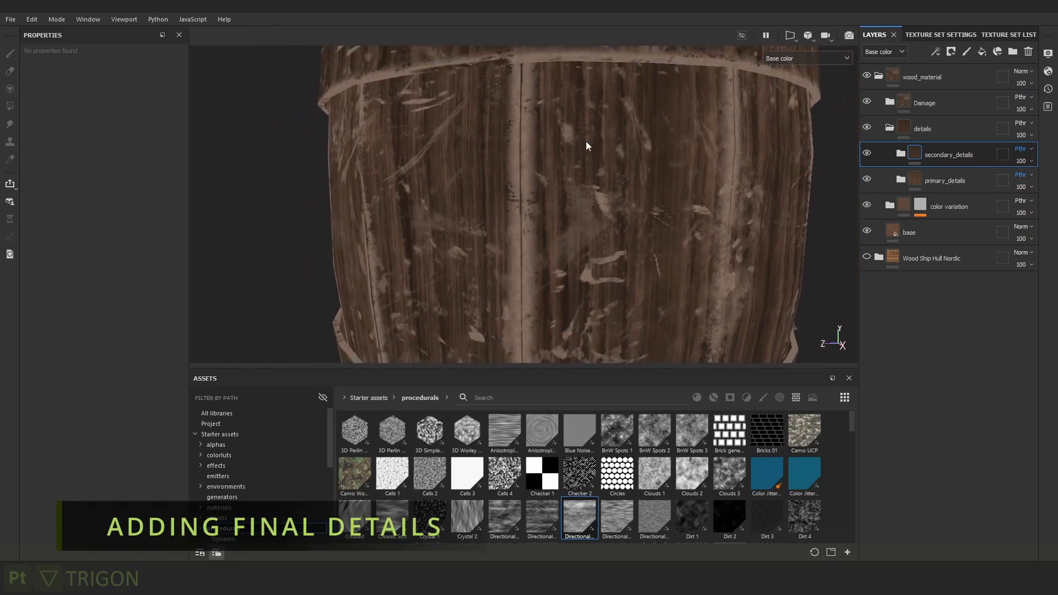
Examine the wood_material base color around the barrel's planks and hoops for areas that lack fine detail.
{"action": "right_click_drag", "start_coordinate": [607, 196], "coordinate": [632, 181], "text": "alt"}
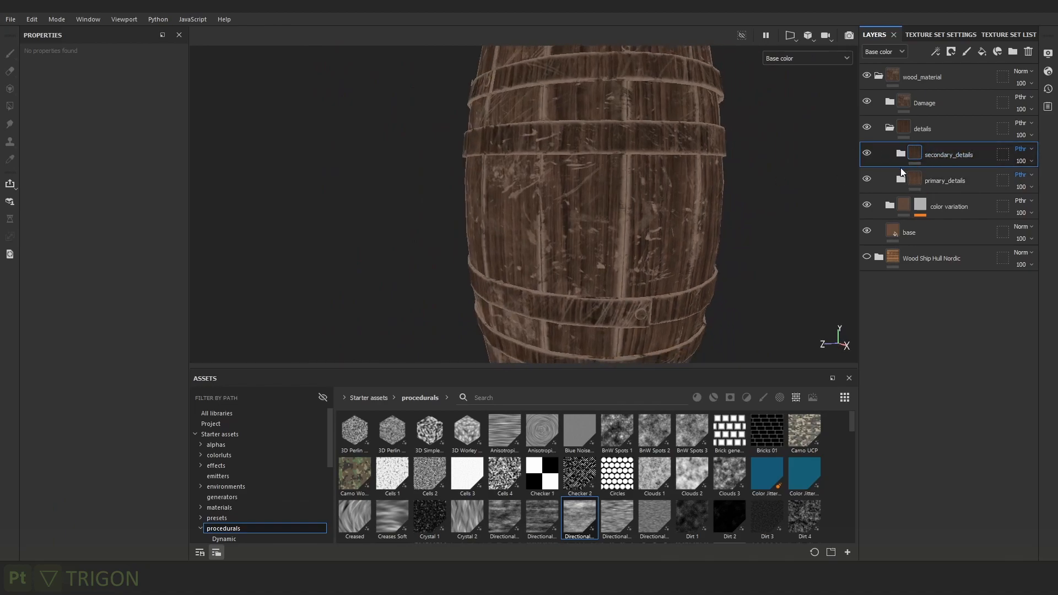
{"action": "mouse_move", "coordinate": [544, 209]}
{"action": "right_mouse_down", "text": "alt"}
{"action": "mouse_move", "coordinate": [674, 230]}
{"action": "mouse_move", "coordinate": [697, 272]}
{"action": "right_mouse_up", "text": "alt"}
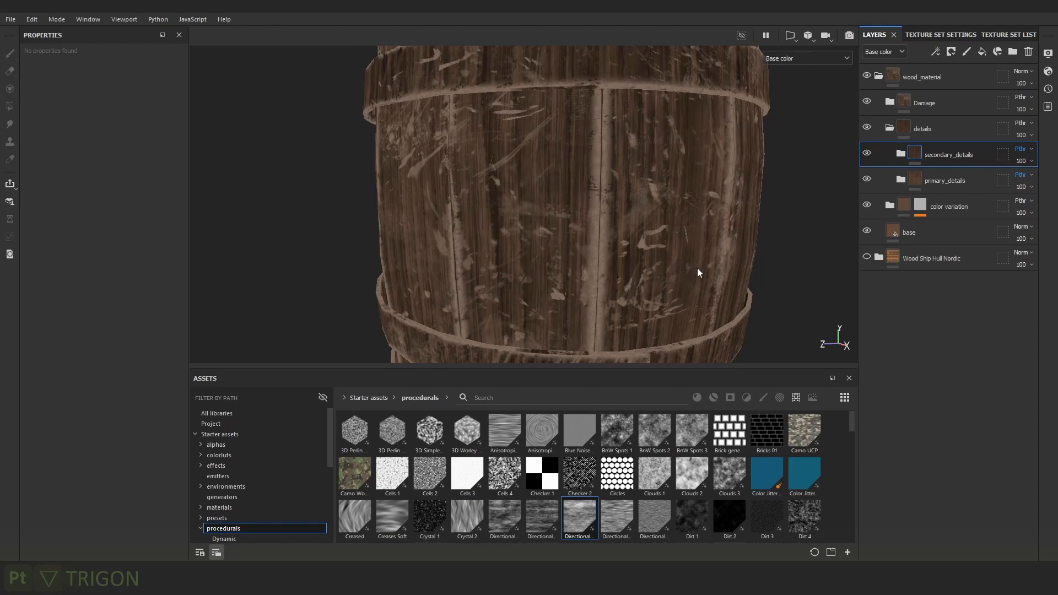
{"action": "right_click_drag", "start_coordinate": [574, 194], "coordinate": [650, 211], "text": "alt"}
{"action": "middle_click_drag", "start_coordinate": [650, 211], "coordinate": [583, 204], "text": "alt"}
{"action": "left_click_drag", "start_coordinate": [630, 238], "coordinate": [603, 220], "text": "alt"}
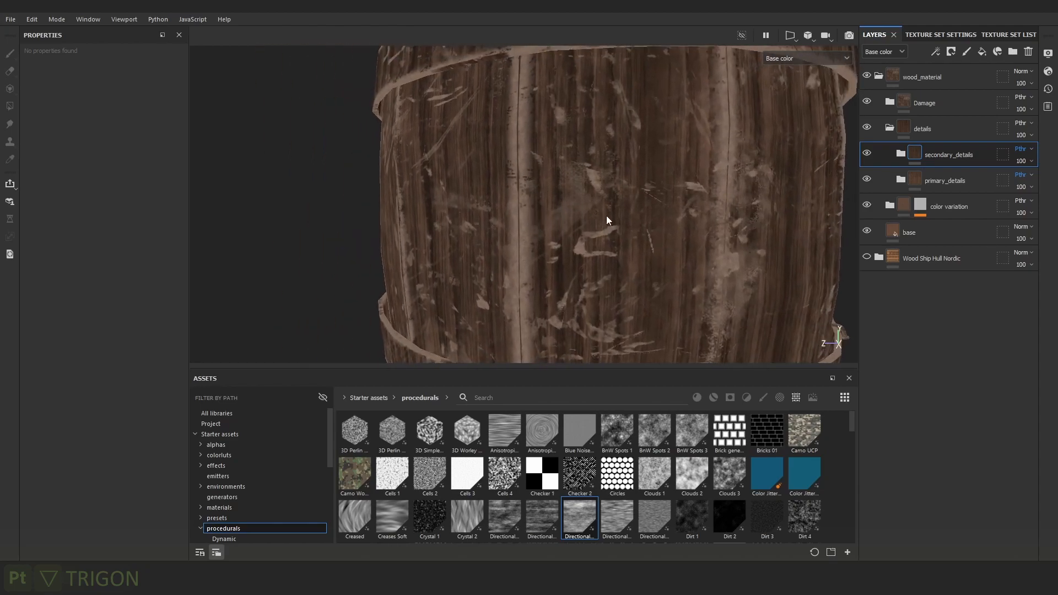
{"action": "left_click_drag", "start_coordinate": [707, 214], "coordinate": [648, 85], "text": "alt"}
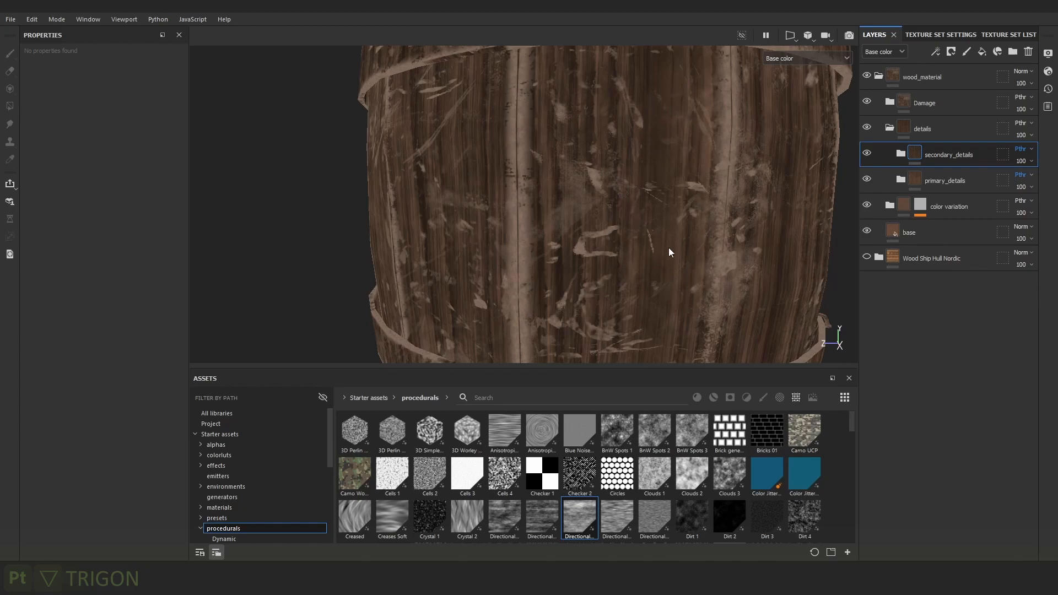
{"action": "left_click_drag", "start_coordinate": [565, 195], "coordinate": [628, 193], "text": "alt"}
{"action": "right_click_drag", "start_coordinate": [628, 193], "coordinate": [567, 158], "text": "alt"}
{"action": "left_click_drag", "start_coordinate": [567, 159], "coordinate": [613, 138], "text": "alt"}
{"action": "right_click_drag", "start_coordinate": [613, 137], "coordinate": [637, 181], "text": "alt"}
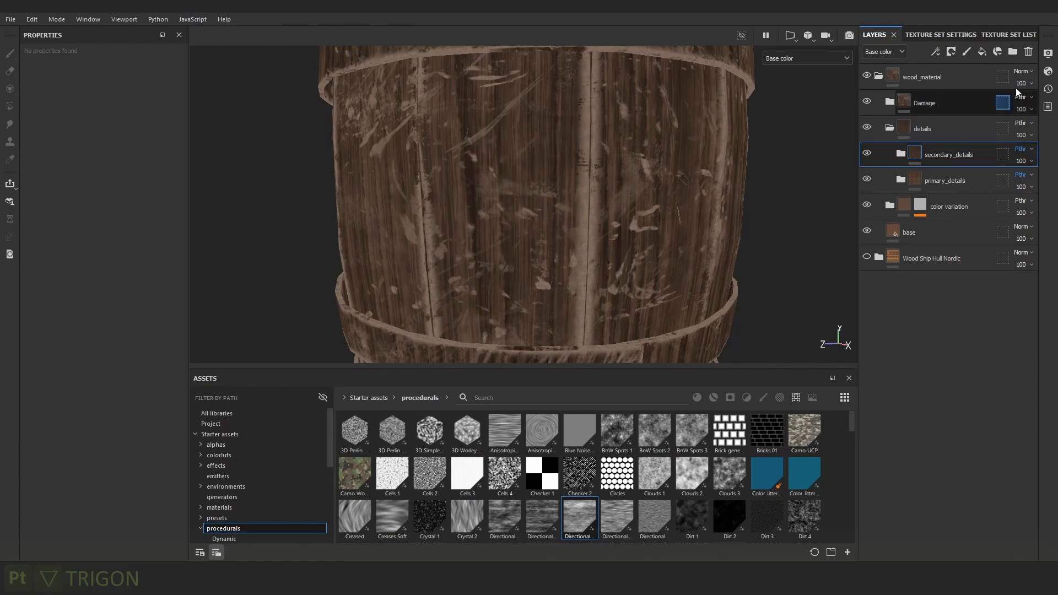
Add a fill layer above secondary_details in the details folder, group it in a new folder and rename the fill layer height.
{"action": "left_click", "coordinate": [984, 52]}
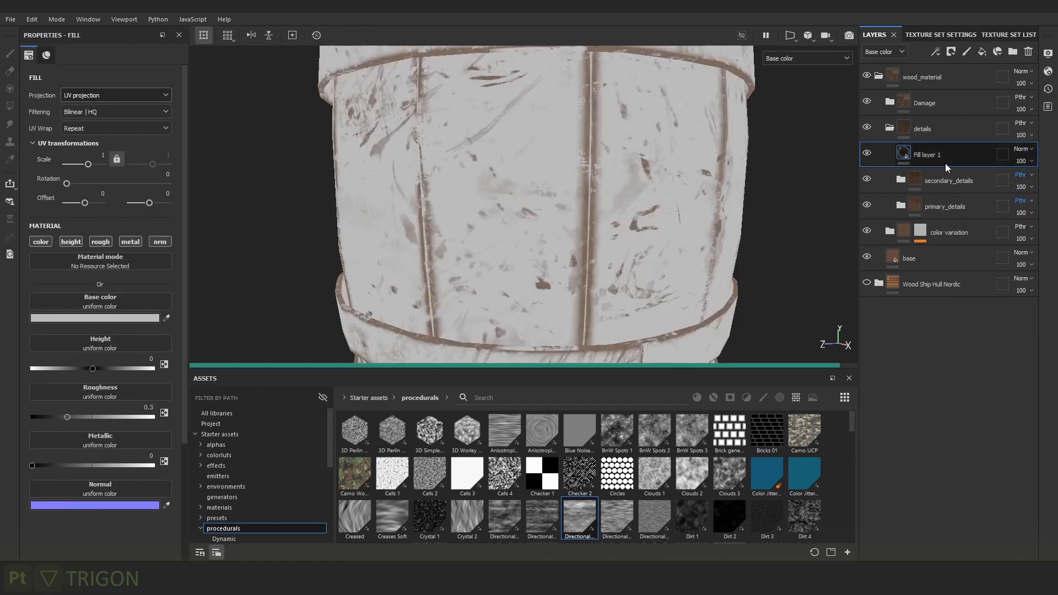
{"action": "key", "text": "ctrl+g"}
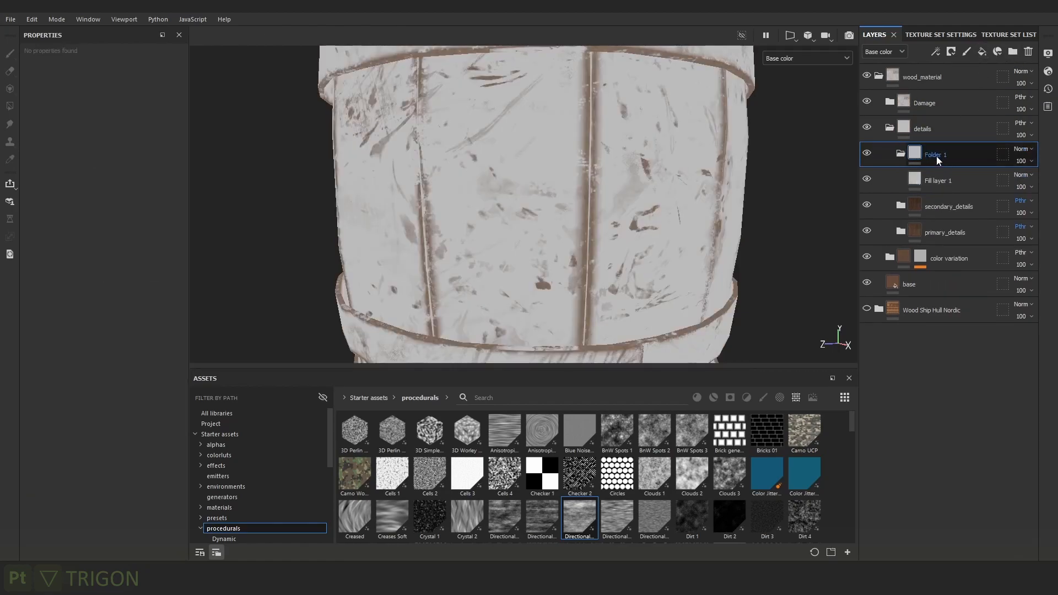
{"action": "double_click", "coordinate": [945, 181]}
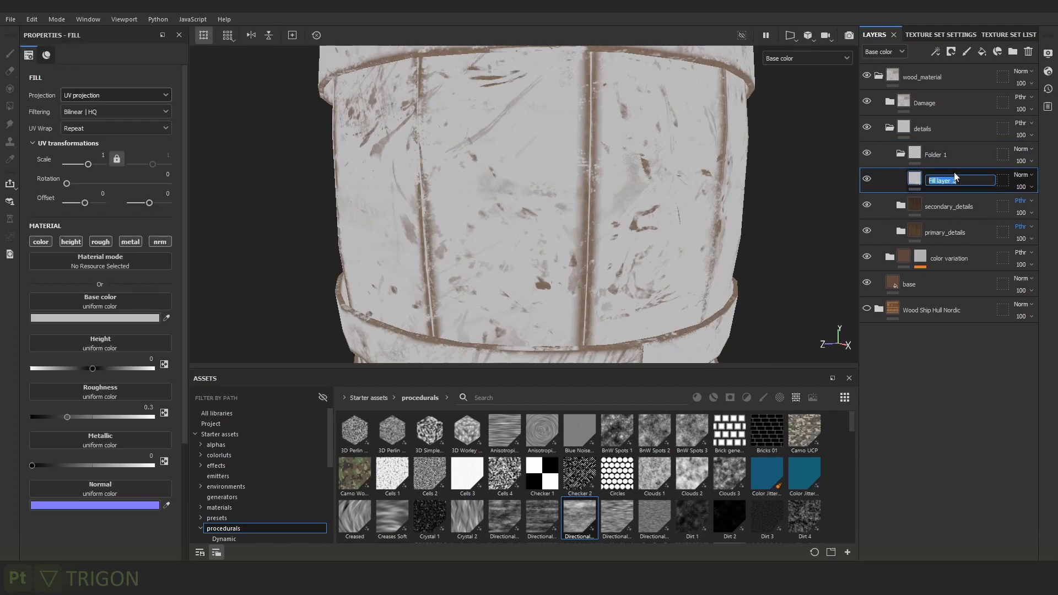
{"action": "type", "text": "height"}
{"action": "key", "text": "Return"}
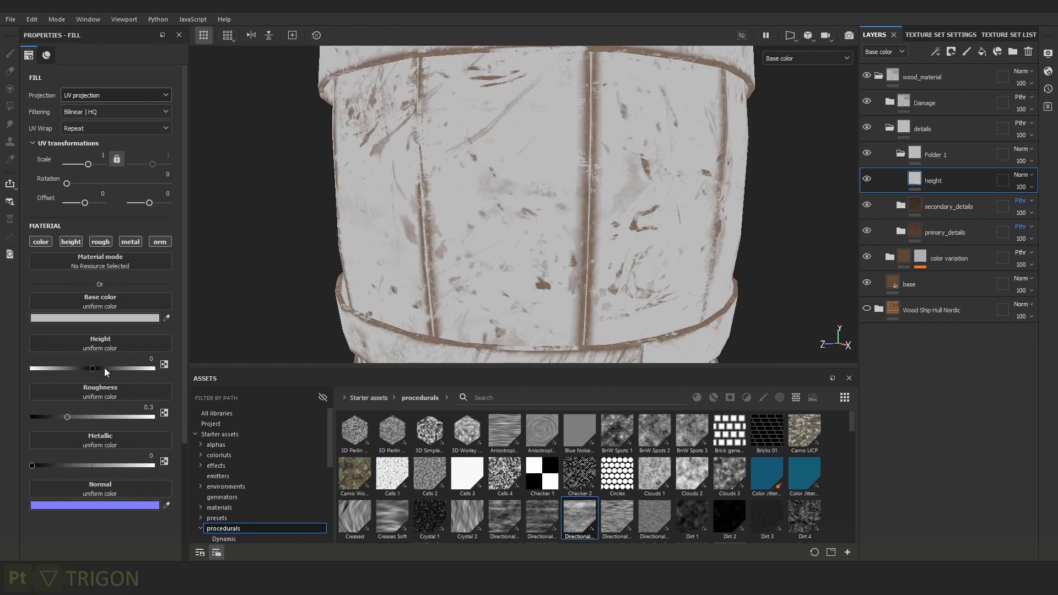
Add a black mask to the new folder that holds the height layer.
{"action": "middle_click_drag", "start_coordinate": [739, 256], "coordinate": [694, 193], "text": "alt"}
{"action": "right_click_drag", "start_coordinate": [694, 193], "coordinate": [707, 256], "text": "alt"}
{"action": "left_click_drag", "start_coordinate": [628, 248], "coordinate": [664, 263], "text": "alt"}
{"action": "right_click", "coordinate": [953, 156]}
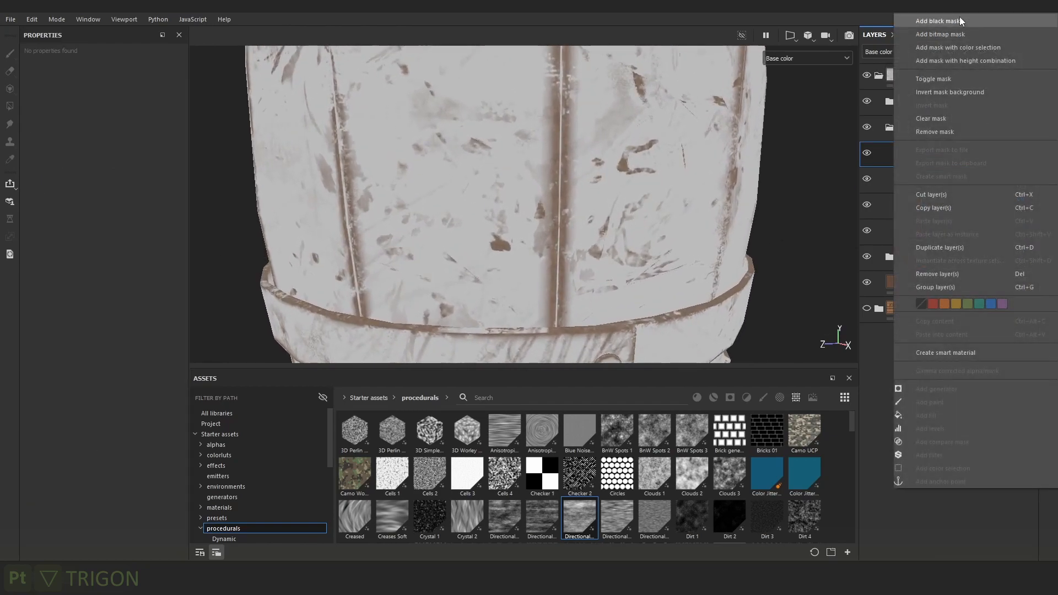
{"action": "left_click", "coordinate": [937, 21]}
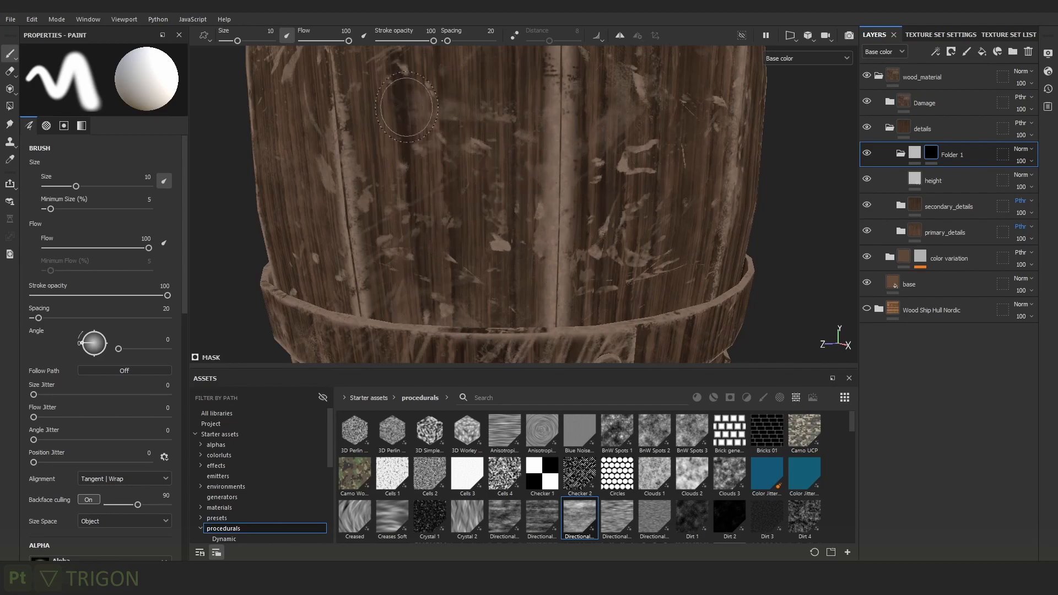
Search the procedurals for plasma and add a fill using the Plasma texture to the new folder's mask.
{"action": "left_click", "coordinate": [505, 398]}
{"action": "type", "text": "plamsa"}
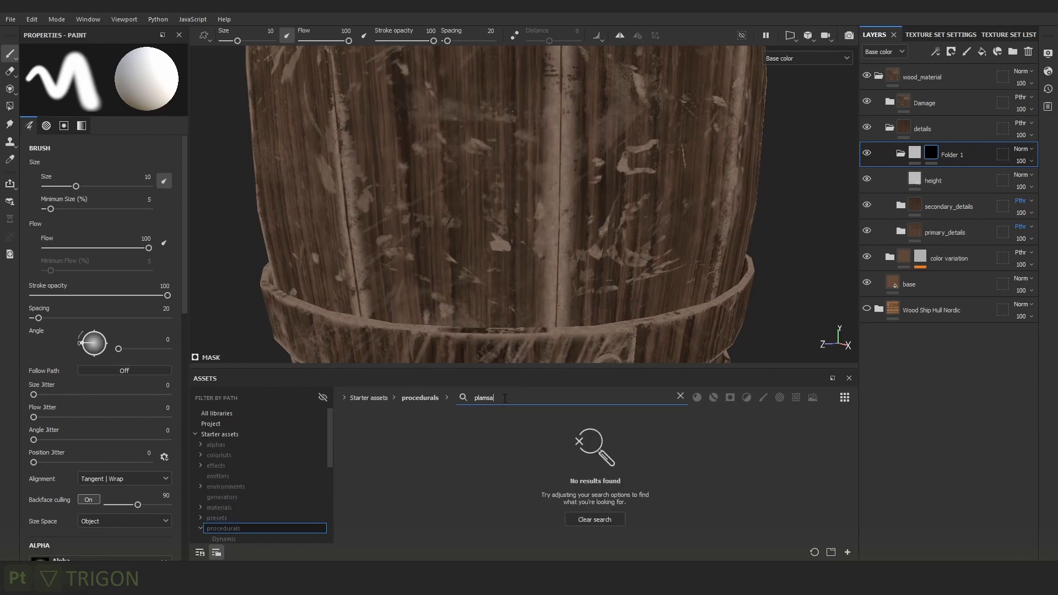
{"action": "key", "text": "BackSpace"}
{"action": "key", "text": "BackSpace"}
{"action": "key", "text": "BackSpace"}
{"action": "type", "text": "sma"}
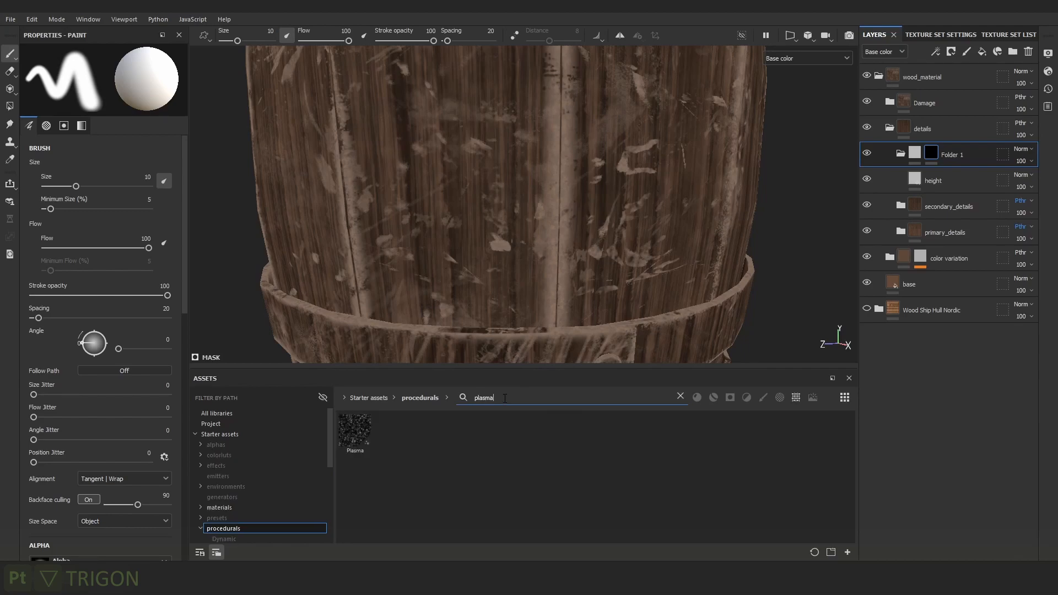
{"action": "left_click", "coordinate": [937, 52]}
{"action": "left_click", "coordinate": [969, 98]}
{"action": "left_click_drag", "start_coordinate": [361, 443], "coordinate": [121, 251]}
{"action": "scroll", "coordinate": [438, 265], "scroll_direction": "down", "scroll_amount": 5}
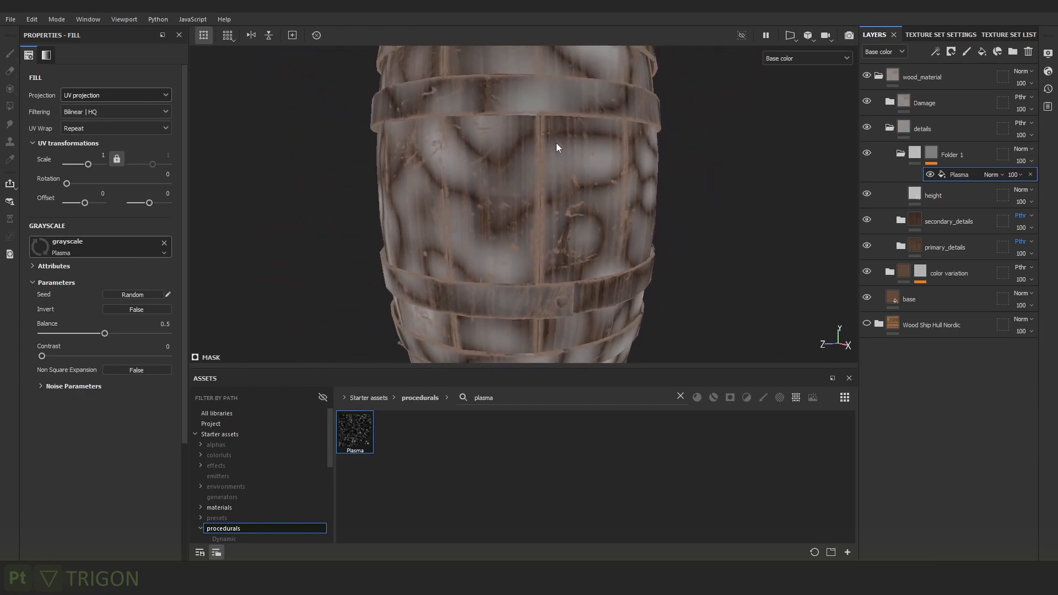
Set the Plasma fill's balance to 0.52 and its UV scale to 7.28.
{"action": "left_click_drag", "start_coordinate": [104, 333], "coordinate": [90, 334]}
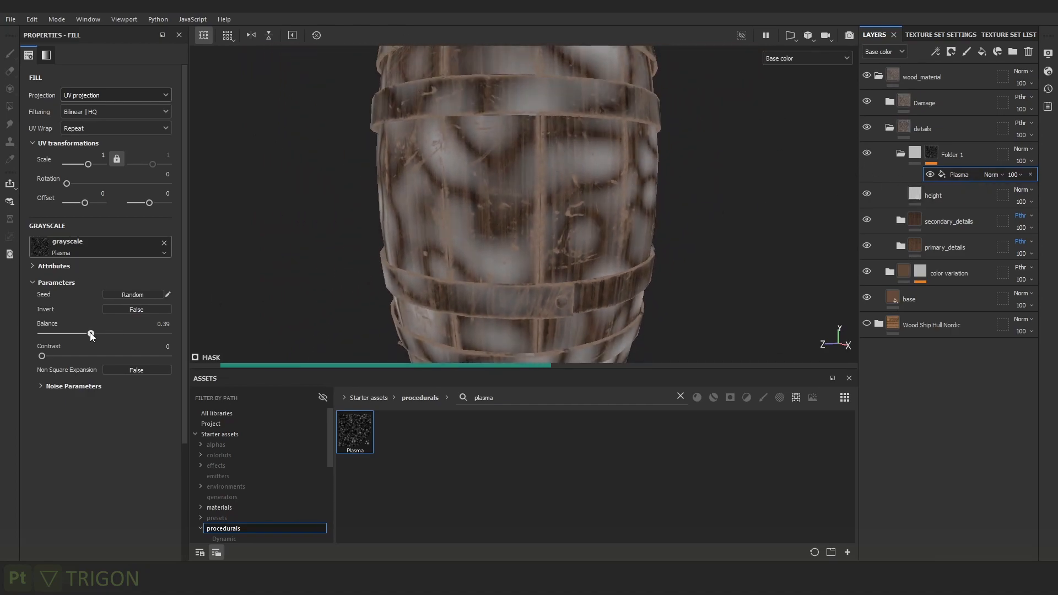
{"action": "left_click_drag", "start_coordinate": [91, 336], "coordinate": [107, 337]}
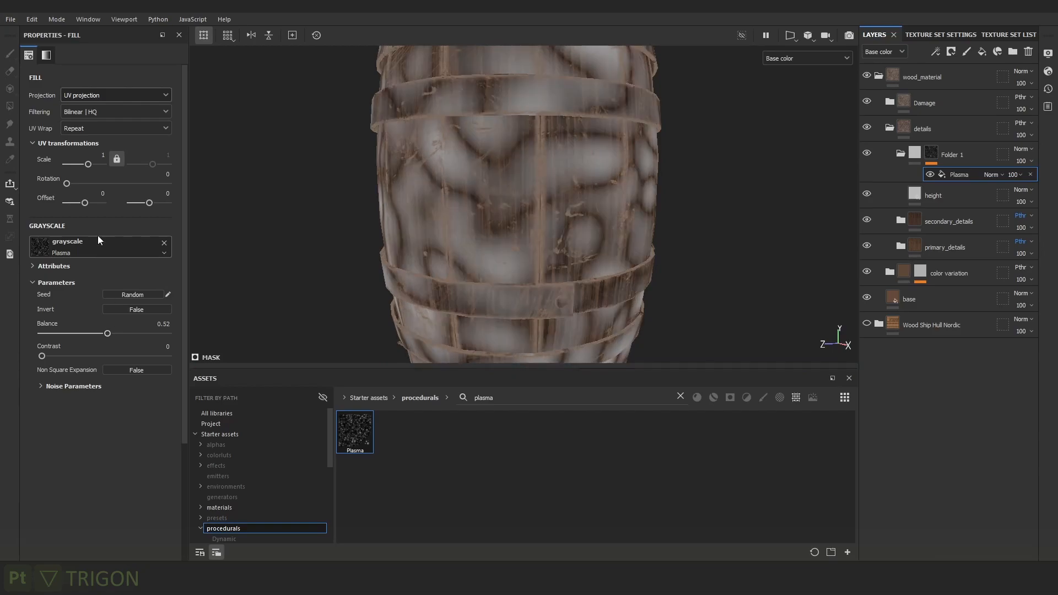
{"action": "left_click_drag", "start_coordinate": [86, 164], "coordinate": [92, 165]}
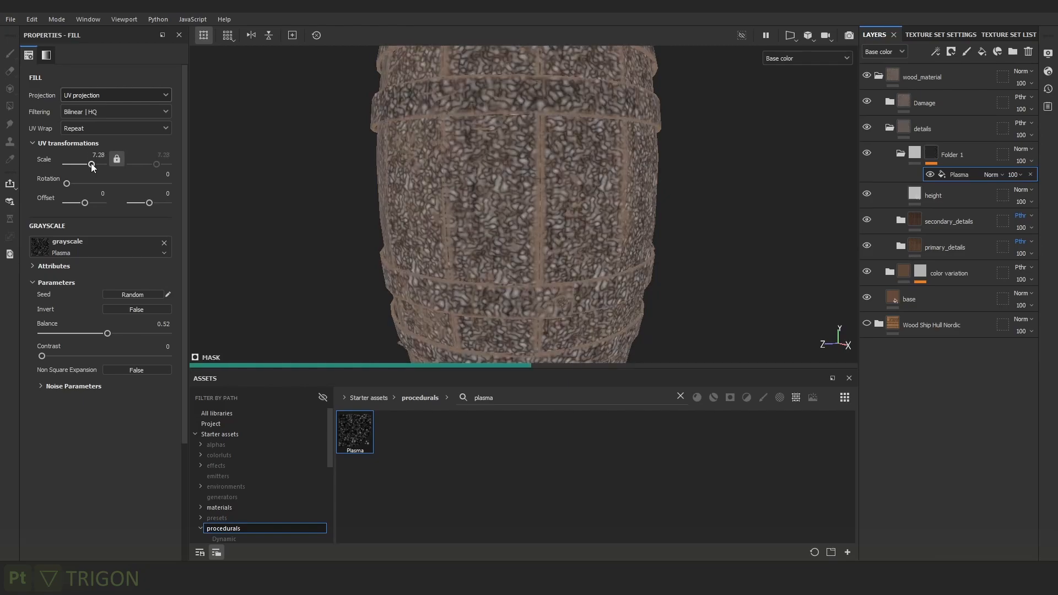
{"action": "scroll", "coordinate": [676, 214], "scroll_direction": "up", "scroll_amount": 4}
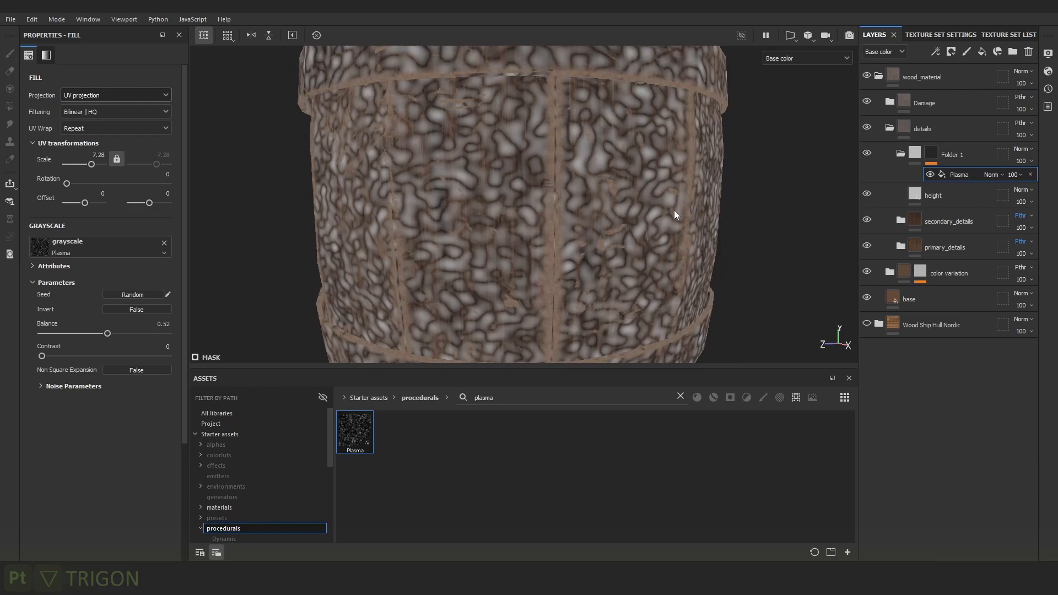
Add a Warp filter above the Plasma fill in the new folder's mask and inspect the distorted pattern on the barrel.
{"action": "left_click_drag", "start_coordinate": [674, 210], "coordinate": [604, 201], "text": "alt"}
{"action": "scroll", "coordinate": [604, 201], "scroll_direction": "up", "scroll_amount": 4}
{"action": "left_click", "coordinate": [935, 51]}
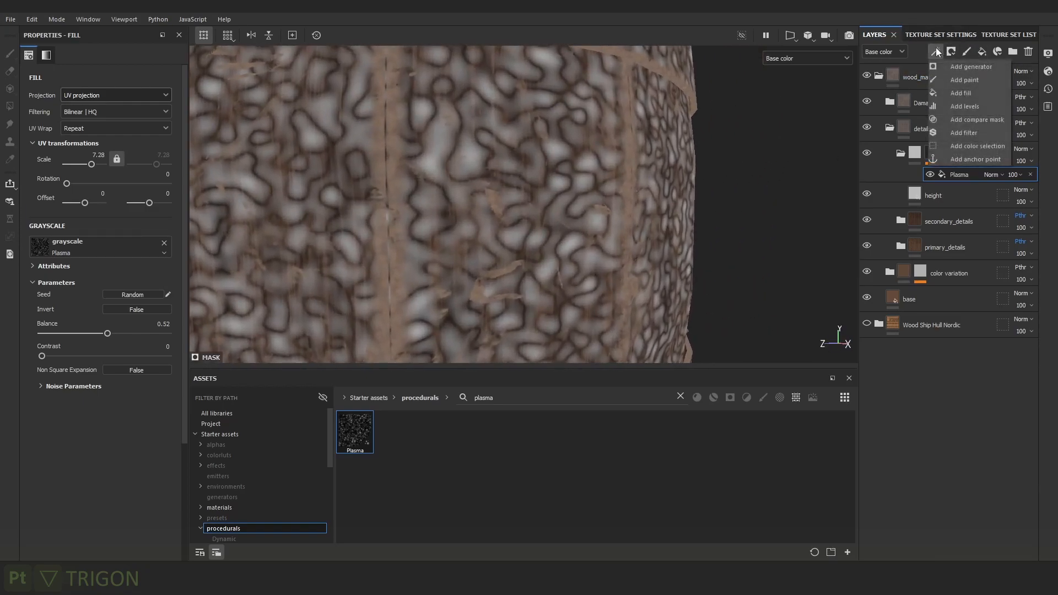
{"action": "left_click", "coordinate": [967, 133]}
{"action": "left_click", "coordinate": [103, 73]}
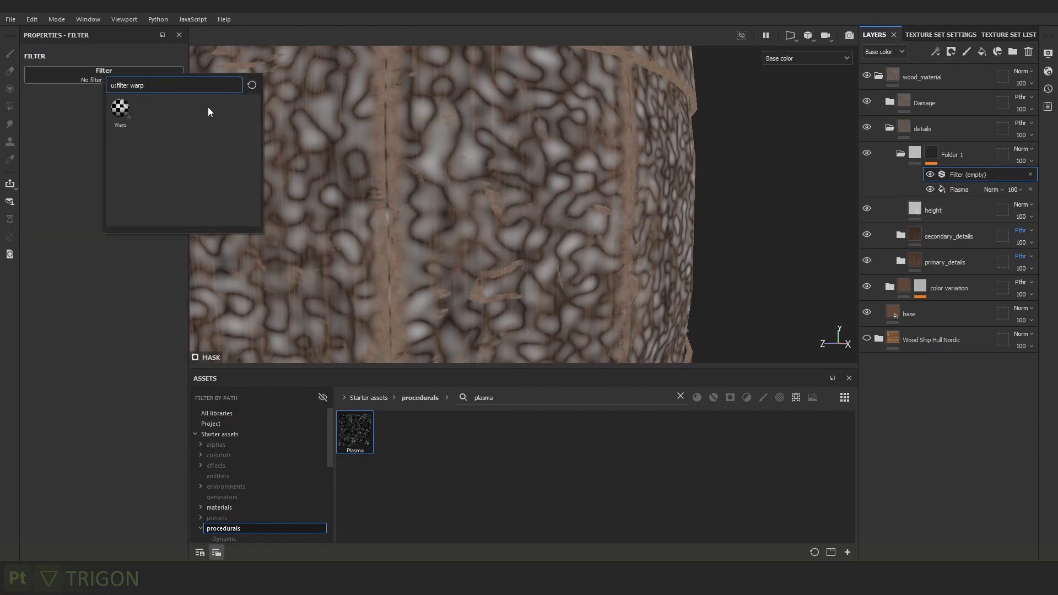
{"action": "left_click", "coordinate": [123, 110]}
{"action": "right_click_drag", "start_coordinate": [455, 156], "coordinate": [612, 245], "text": "alt"}
{"action": "middle_click_drag", "start_coordinate": [436, 161], "coordinate": [438, 218], "text": "alt"}
{"action": "right_click_drag", "start_coordinate": [578, 237], "coordinate": [496, 190], "text": "alt"}
{"action": "left_click_drag", "start_coordinate": [567, 175], "coordinate": [523, 165], "text": "alt"}
{"action": "right_click_drag", "start_coordinate": [524, 165], "coordinate": [627, 195], "text": "alt"}
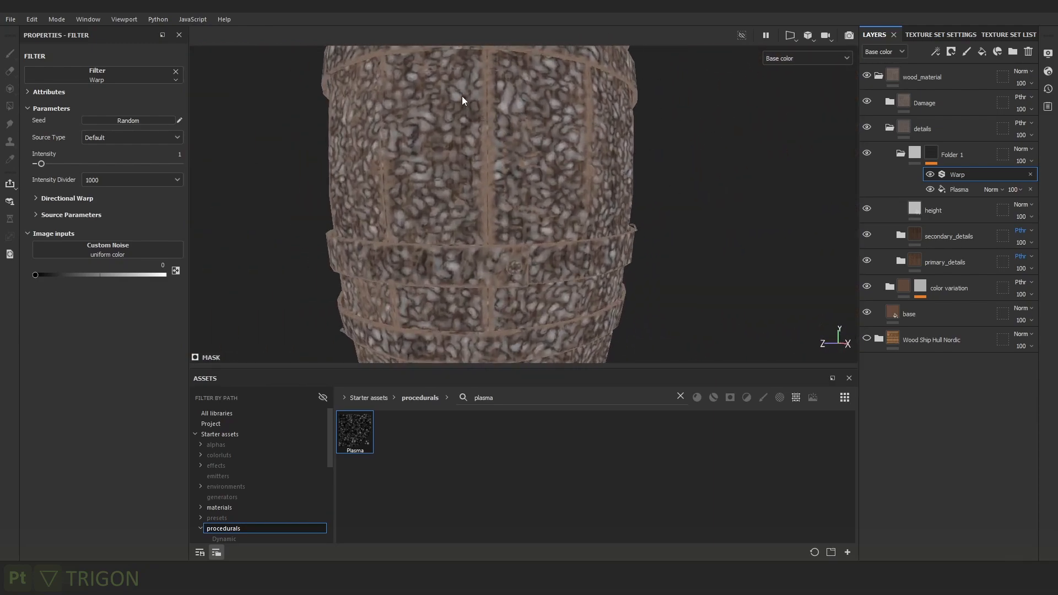
Add a fill effect above the Warp filter in Folder 1's mask.
{"action": "left_click", "coordinate": [931, 53]}
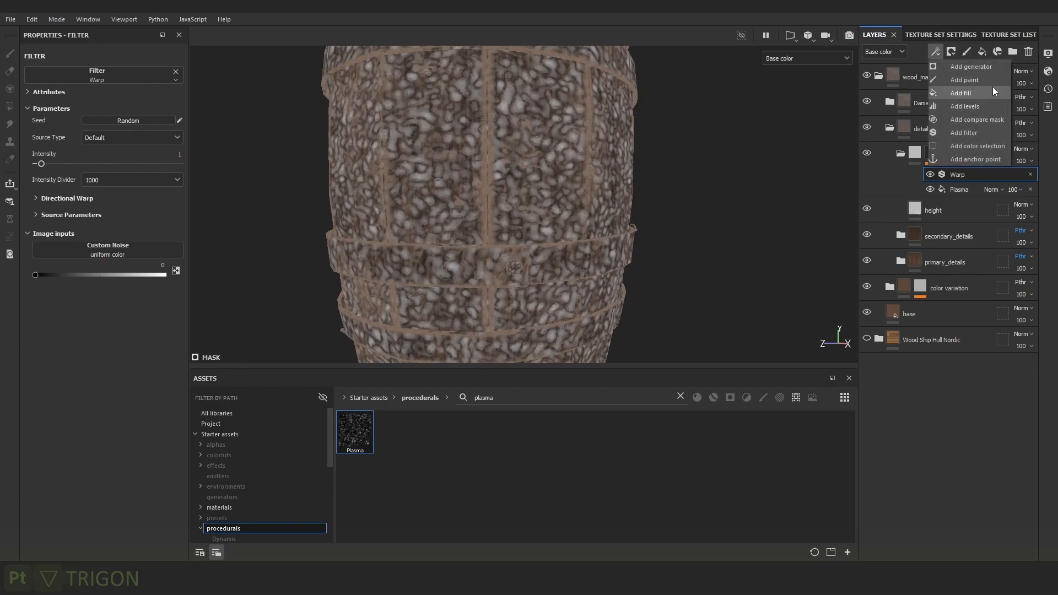
{"action": "left_click", "coordinate": [973, 94]}
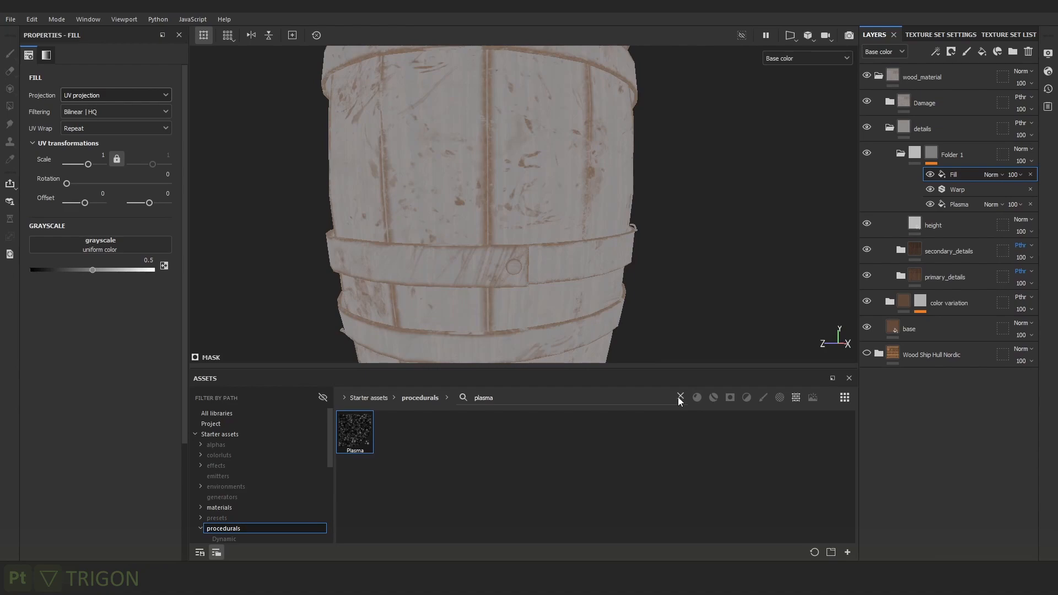
Try the Plasma texture on the new mask fill with a balance of 0.42.
{"action": "left_click_drag", "start_coordinate": [369, 436], "coordinate": [122, 246]}
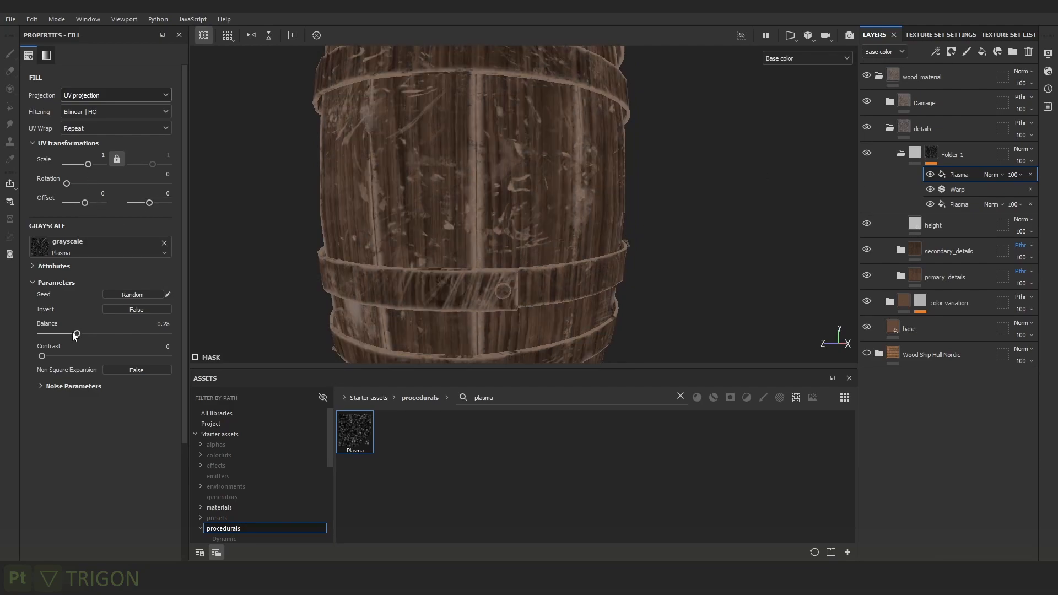
{"action": "left_click_drag", "start_coordinate": [77, 333], "coordinate": [87, 334]}
{"action": "left_click", "coordinate": [103, 333]}
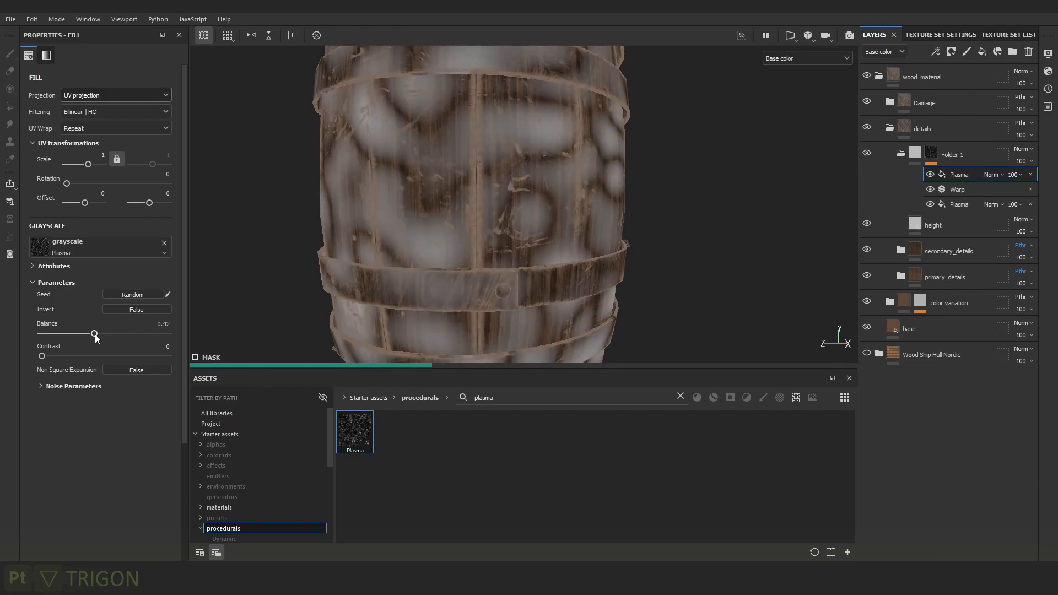
{"action": "left_click_drag", "start_coordinate": [623, 204], "coordinate": [551, 218], "text": "alt"}
Search the procedurals for perlin, assign Perlin Noise to the top mask fill and set its balance to 0.21.
{"action": "double_click", "coordinate": [486, 395]}
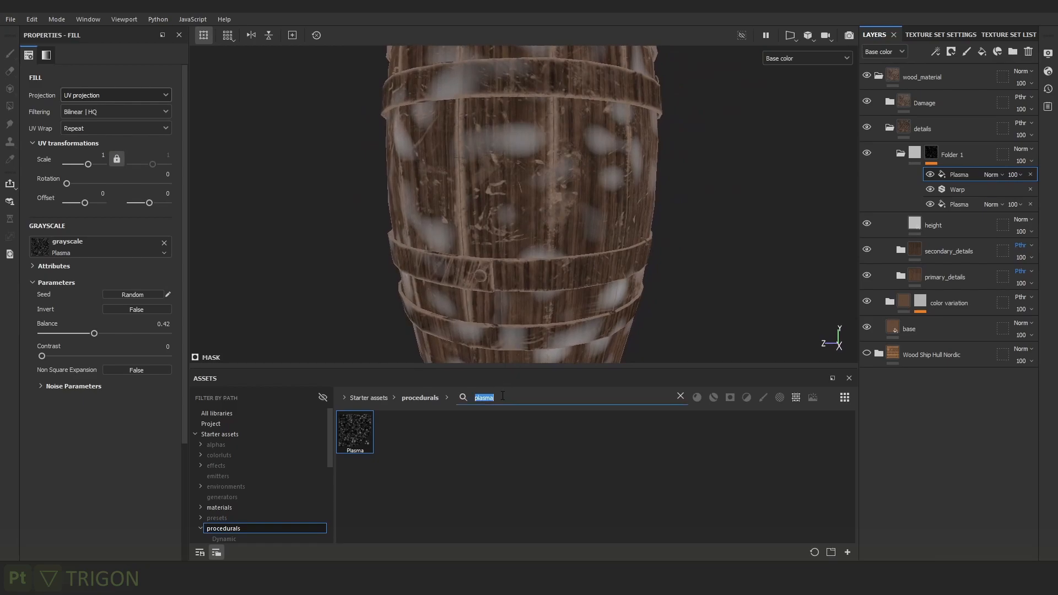
{"action": "type", "text": "perlin"}
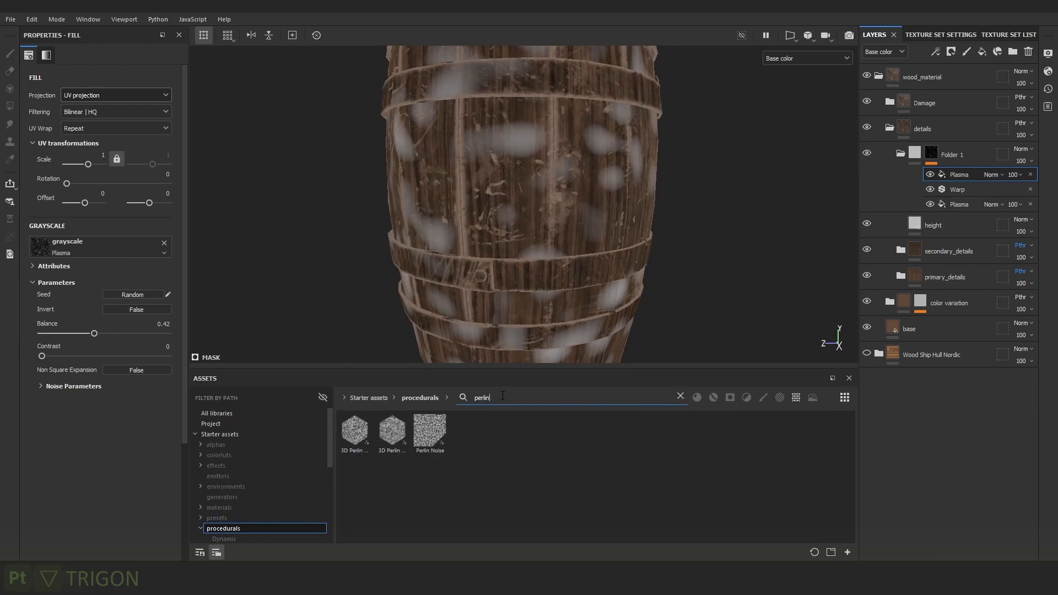
{"action": "left_click_drag", "start_coordinate": [429, 431], "coordinate": [105, 246]}
{"action": "left_click_drag", "start_coordinate": [104, 333], "coordinate": [69, 333]}
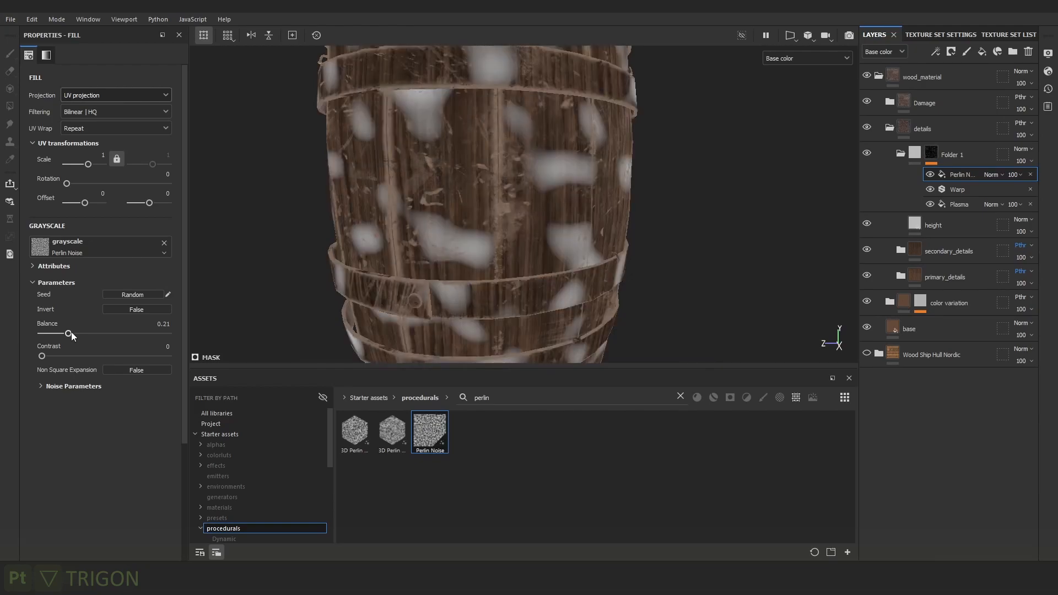
Set the Perlin Noise fill's blending mode to Multiply so it breaks up the warped Plasma pattern.
{"action": "right_click_drag", "start_coordinate": [453, 209], "coordinate": [278, 19], "text": "alt"}
{"action": "left_click_drag", "start_coordinate": [468, 215], "coordinate": [518, 242], "text": "alt"}
{"action": "right_click_drag", "start_coordinate": [593, 279], "coordinate": [1014, 174], "text": "alt"}
{"action": "left_click", "coordinate": [992, 174]}
{"action": "left_click", "coordinate": [995, 193]}
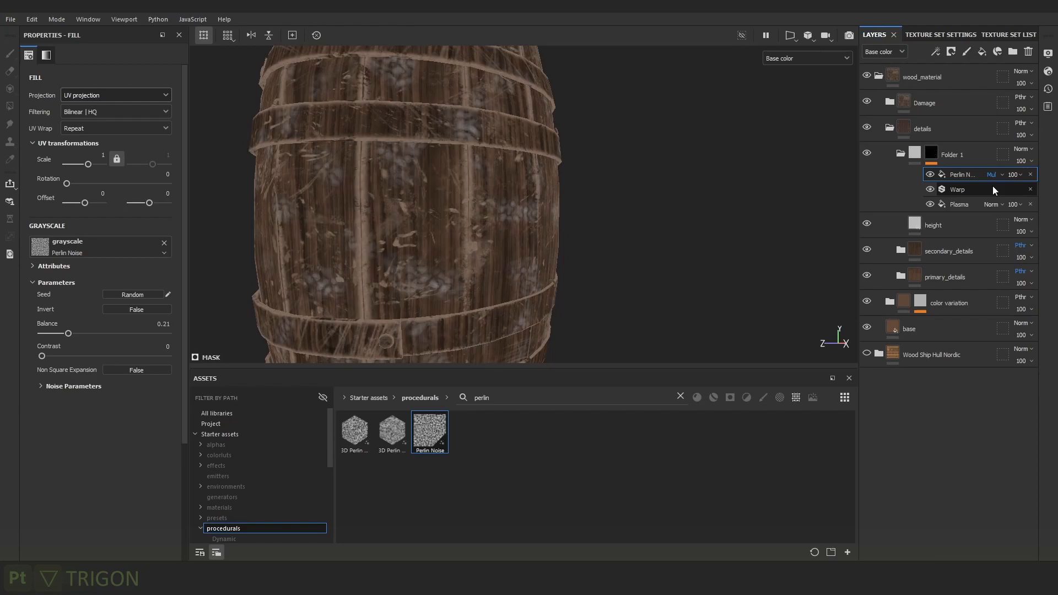
{"action": "left_click_drag", "start_coordinate": [728, 177], "coordinate": [570, 243], "text": "alt"}
{"action": "scroll", "coordinate": [569, 243], "scroll_direction": "up", "scroll_amount": 3}
Unlink the lower Plasma fill's UV scale and set its two values to 3.2 and -0.45.
{"action": "left_click", "coordinate": [961, 203]}
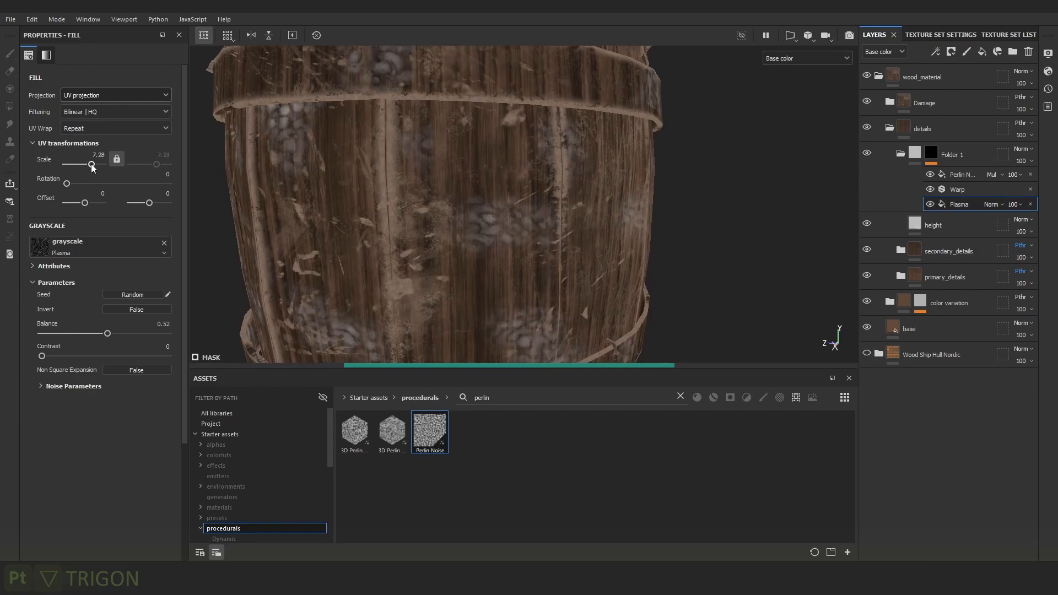
{"action": "left_click_drag", "start_coordinate": [91, 163], "coordinate": [89, 164]}
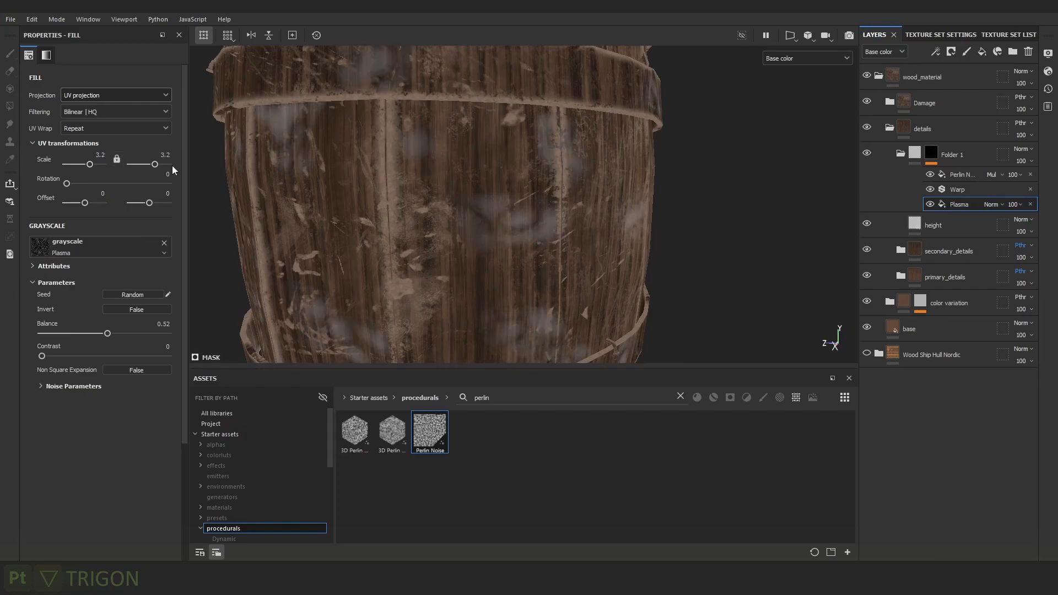
{"action": "left_click_drag", "start_coordinate": [152, 164], "coordinate": [151, 164]}
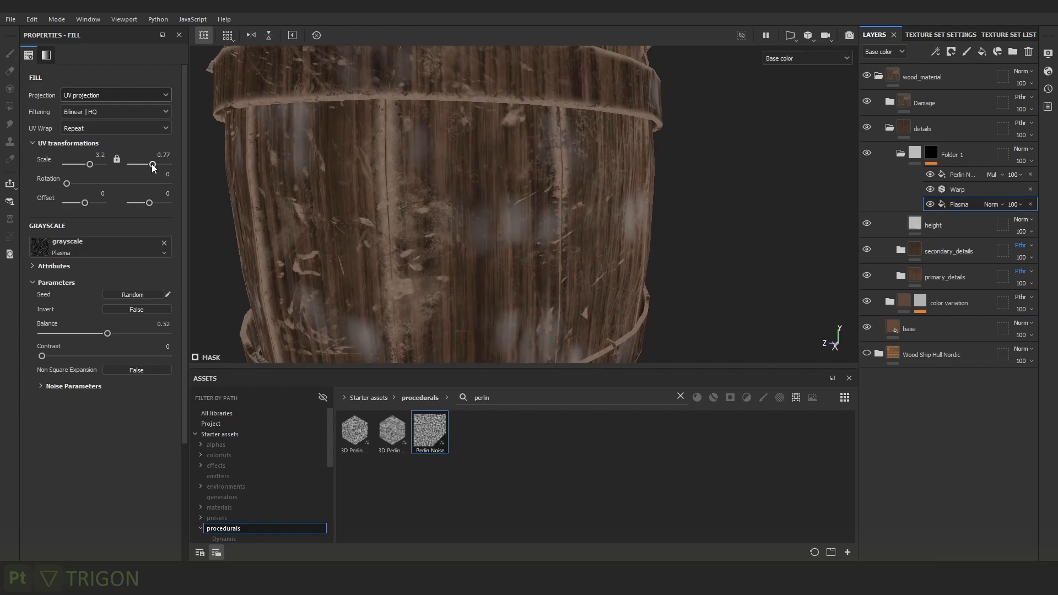
{"action": "scroll", "coordinate": [357, 88], "scroll_direction": "down", "scroll_amount": 3}
{"action": "scroll", "coordinate": [357, 88], "scroll_direction": "down", "scroll_amount": 2}
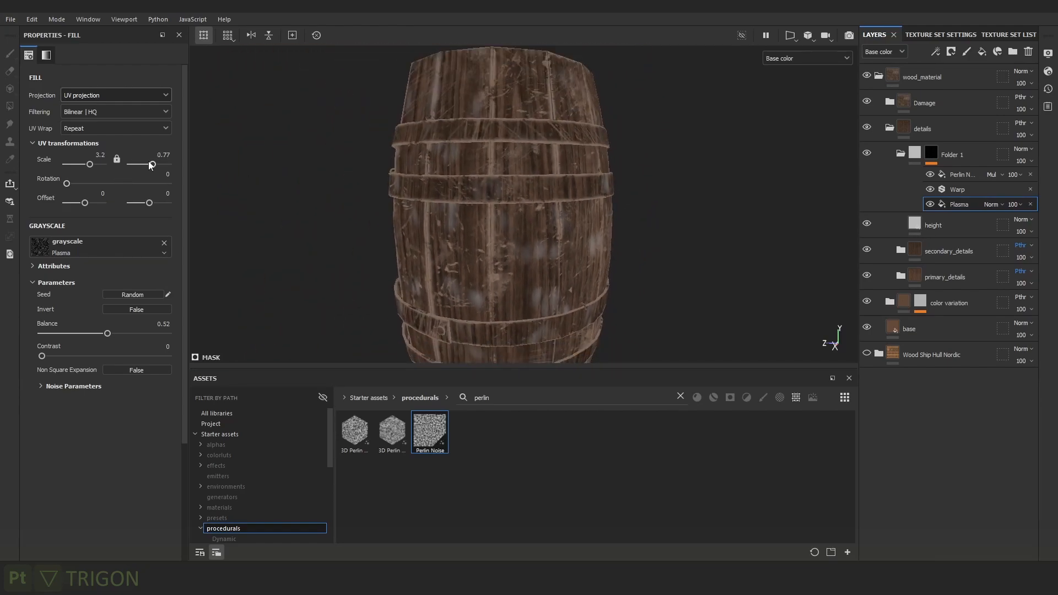
{"action": "left_click_drag", "start_coordinate": [148, 164], "coordinate": [147, 163]}
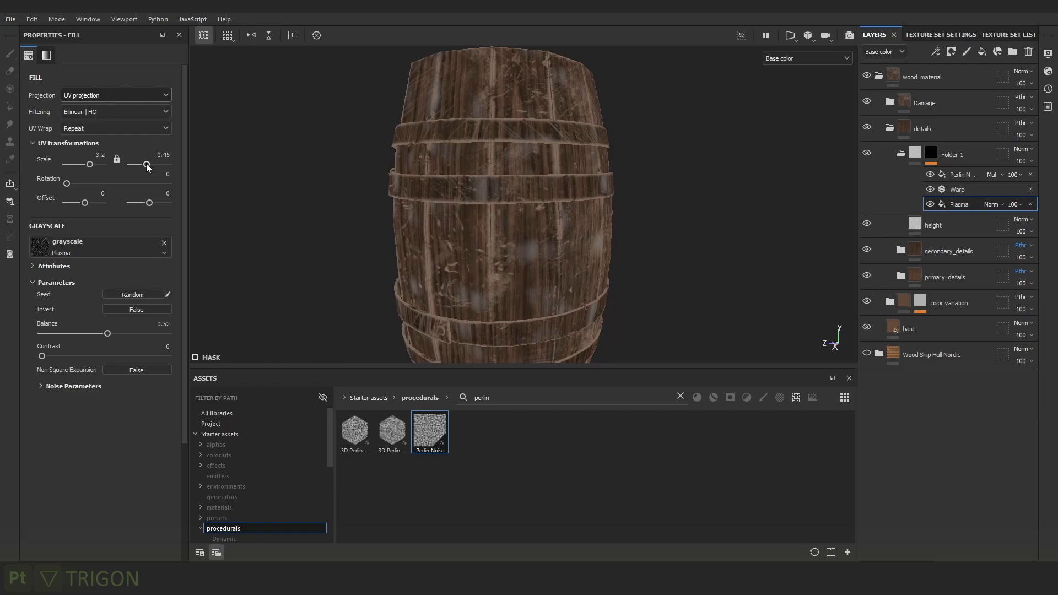
{"action": "left_click_drag", "start_coordinate": [481, 204], "coordinate": [583, 200], "text": "alt"}
{"action": "scroll", "coordinate": [583, 199], "scroll_direction": "up", "scroll_amount": 3}
{"action": "middle_click_drag", "start_coordinate": [583, 200], "coordinate": [603, 149], "text": "alt"}
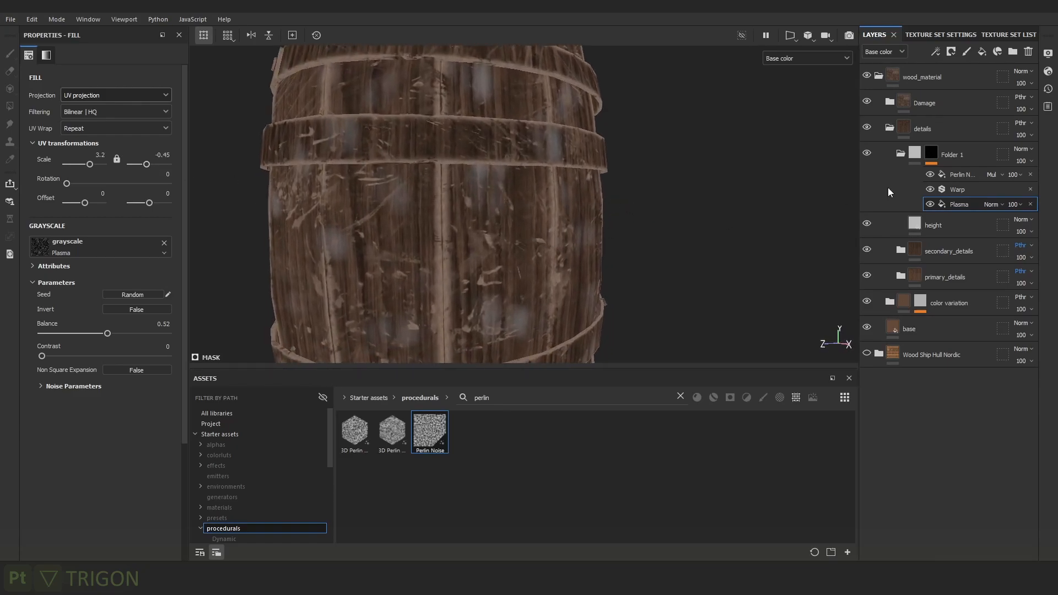
Add a Levels effect on top of Folder 1's mask, with the midtone at 3.434 and the white point at 0.336.
{"action": "left_click", "coordinate": [935, 157]}
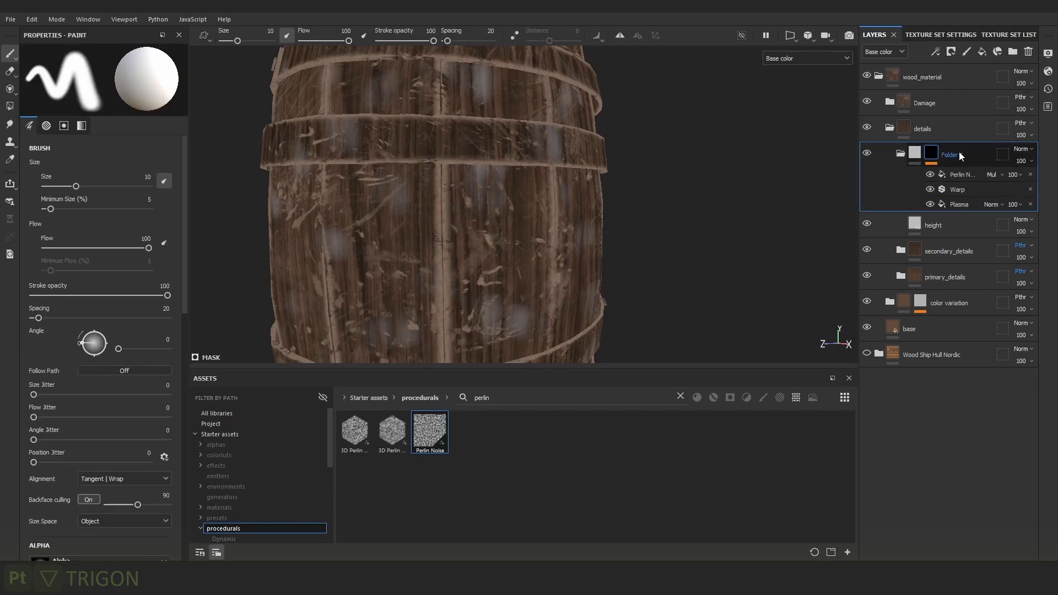
{"action": "left_click", "coordinate": [935, 51]}
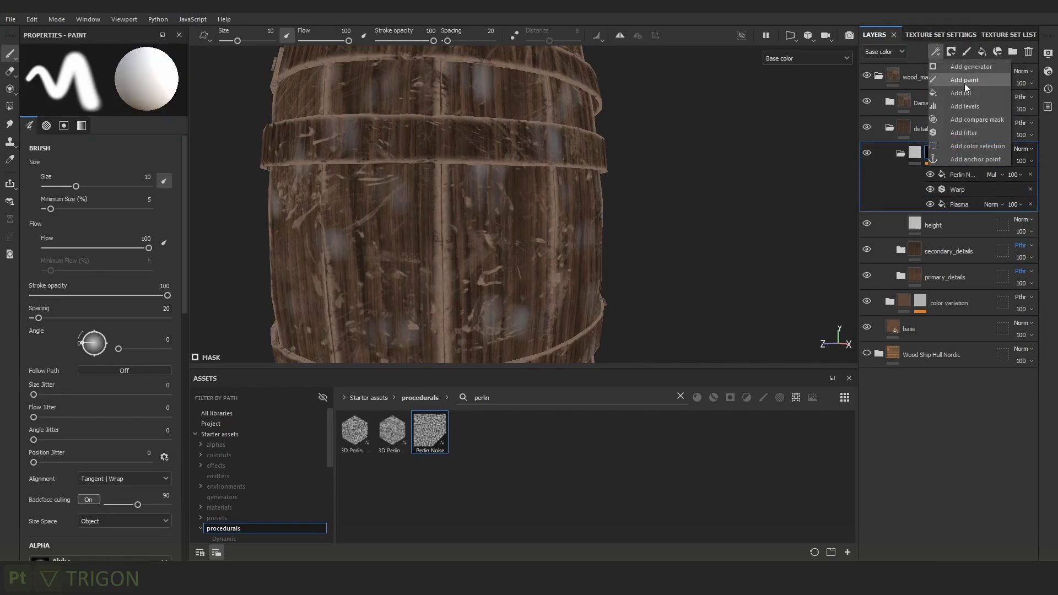
{"action": "left_click", "coordinate": [977, 106]}
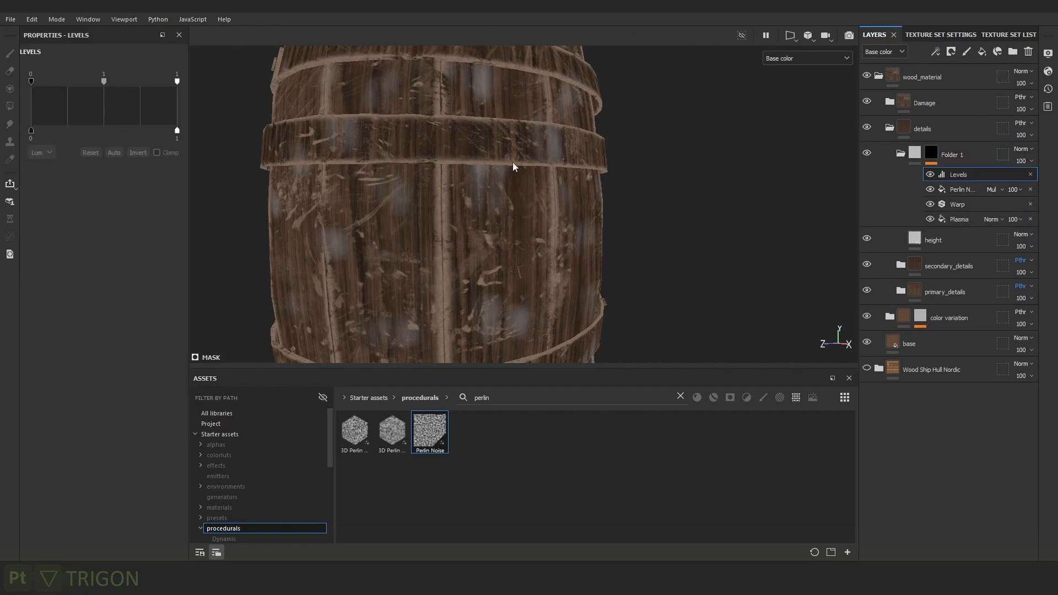
{"action": "left_click_drag", "start_coordinate": [110, 81], "coordinate": [80, 86]}
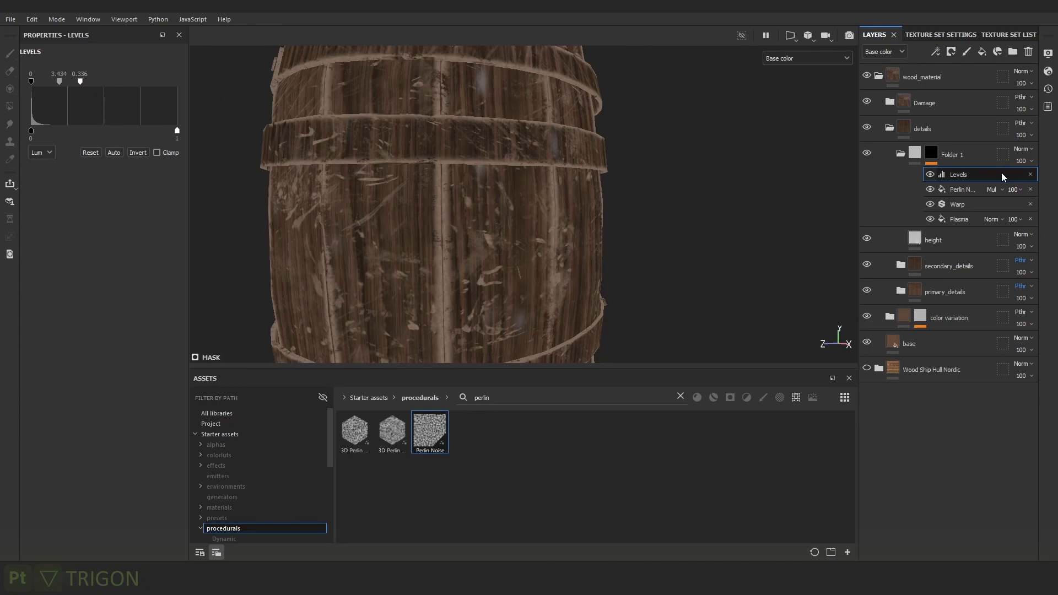
Display the folder mask, set its Levels to black point 0.102, midtone 0.37 and white point 1, and check the patches in the material view.
{"action": "left_click", "coordinate": [928, 155], "text": "alt"}
{"action": "left_click", "coordinate": [965, 175]}
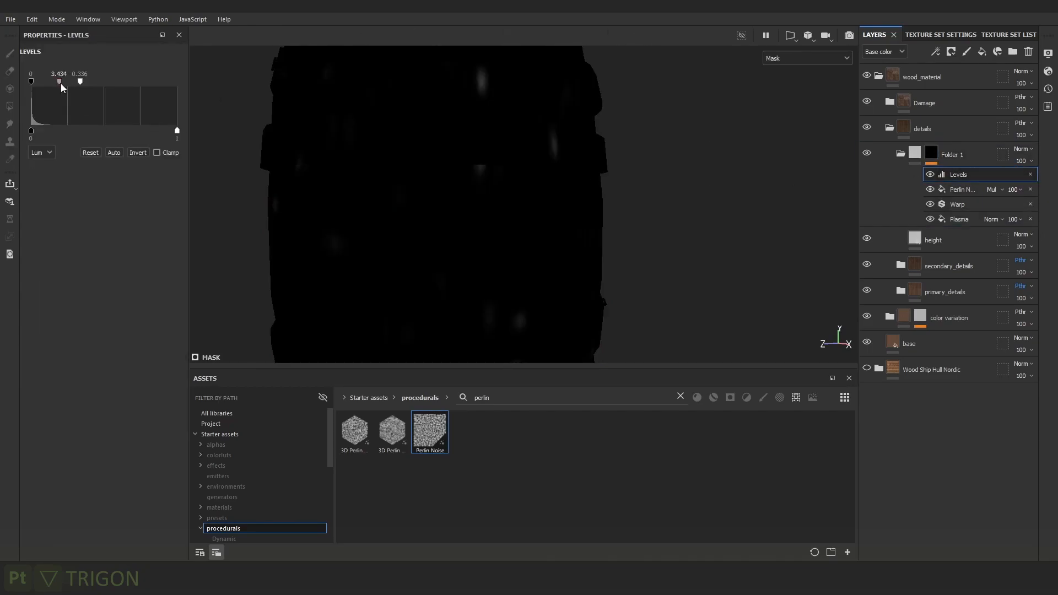
{"action": "left_click_drag", "start_coordinate": [67, 81], "coordinate": [120, 84]}
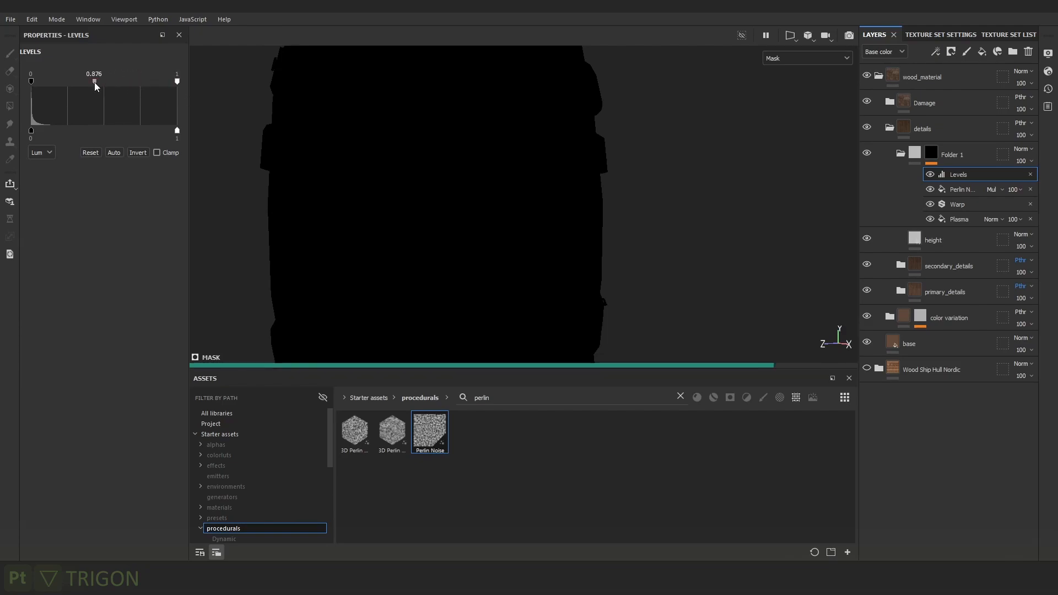
{"action": "left_click_drag", "start_coordinate": [94, 81], "coordinate": [67, 84]}
{"action": "left_click_drag", "start_coordinate": [503, 109], "coordinate": [586, 224], "text": "alt"}
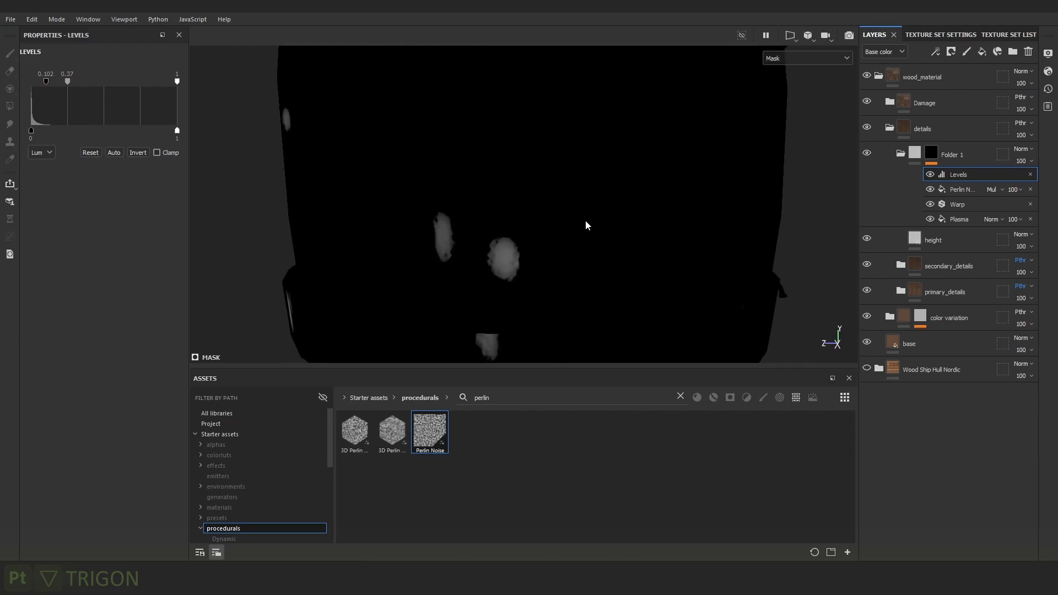
{"action": "key", "text": "m"}
{"action": "right_click_drag", "start_coordinate": [614, 232], "coordinate": [374, 30], "text": "alt"}
{"action": "mouse_move", "coordinate": [601, 166]}
{"action": "right_mouse_down", "text": "shift"}
{"action": "mouse_move", "coordinate": [633, 165]}
{"action": "mouse_move", "coordinate": [589, 165]}
{"action": "right_mouse_up", "text": "shift"}
{"action": "right_click_drag", "start_coordinate": [590, 165], "coordinate": [772, 325], "text": "alt"}
{"action": "left_click_drag", "start_coordinate": [606, 210], "coordinate": [545, 208], "text": "alt"}
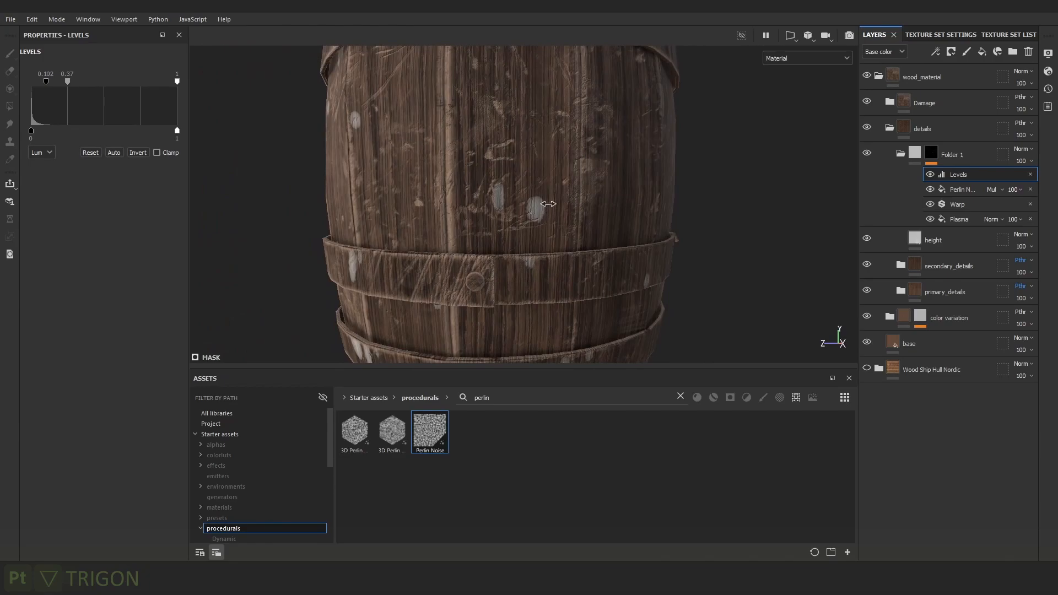
{"action": "right_click_drag", "start_coordinate": [573, 217], "coordinate": [608, 271], "text": "alt"}
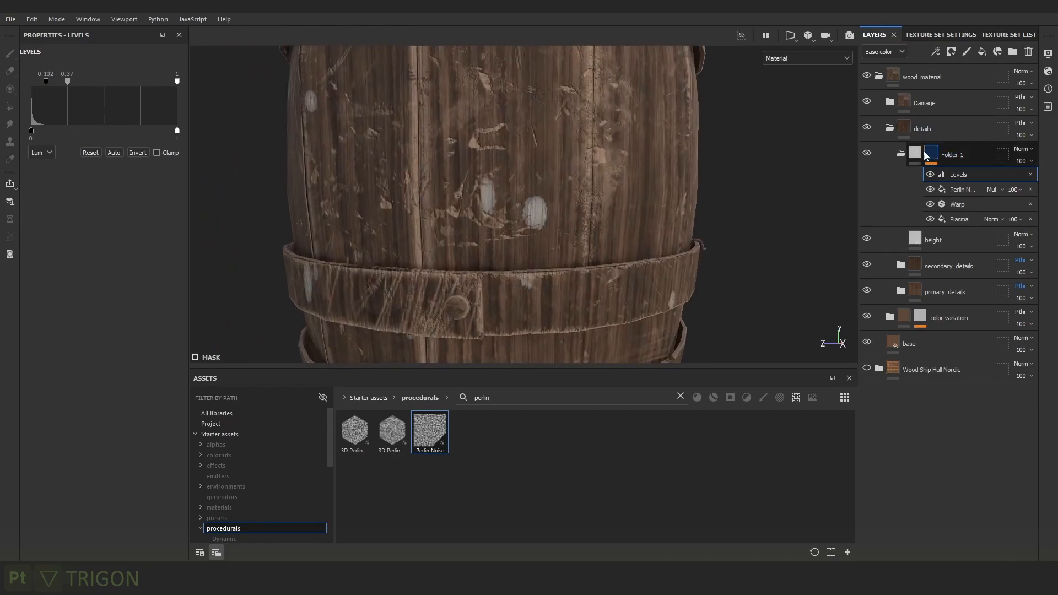
Add a Blur Slope filter above the Levels effect in Folder 1's mask.
{"action": "left_click", "coordinate": [935, 51]}
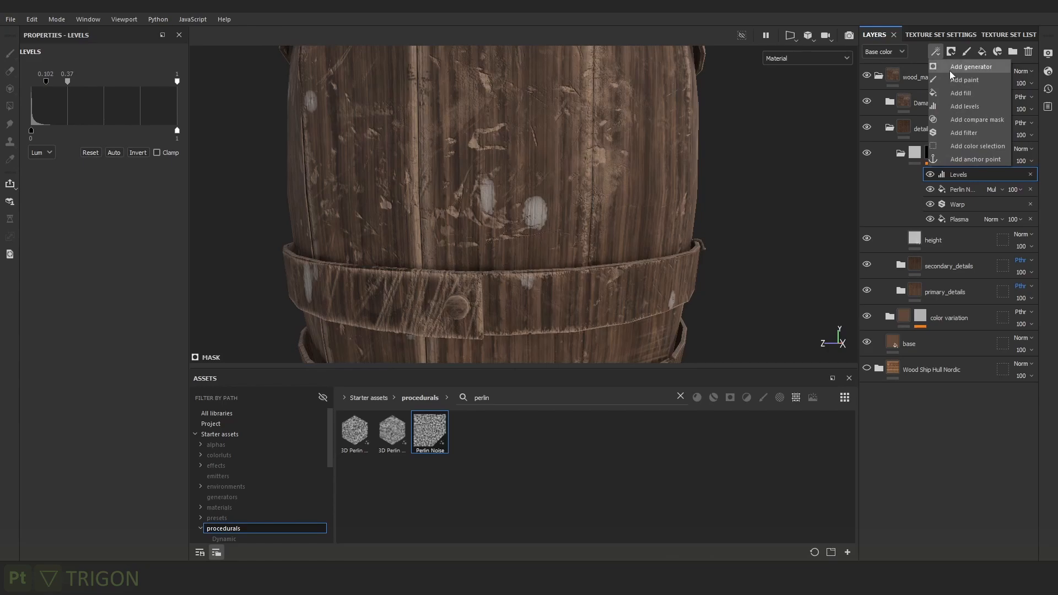
{"action": "left_click", "coordinate": [963, 132]}
{"action": "left_click", "coordinate": [77, 75]}
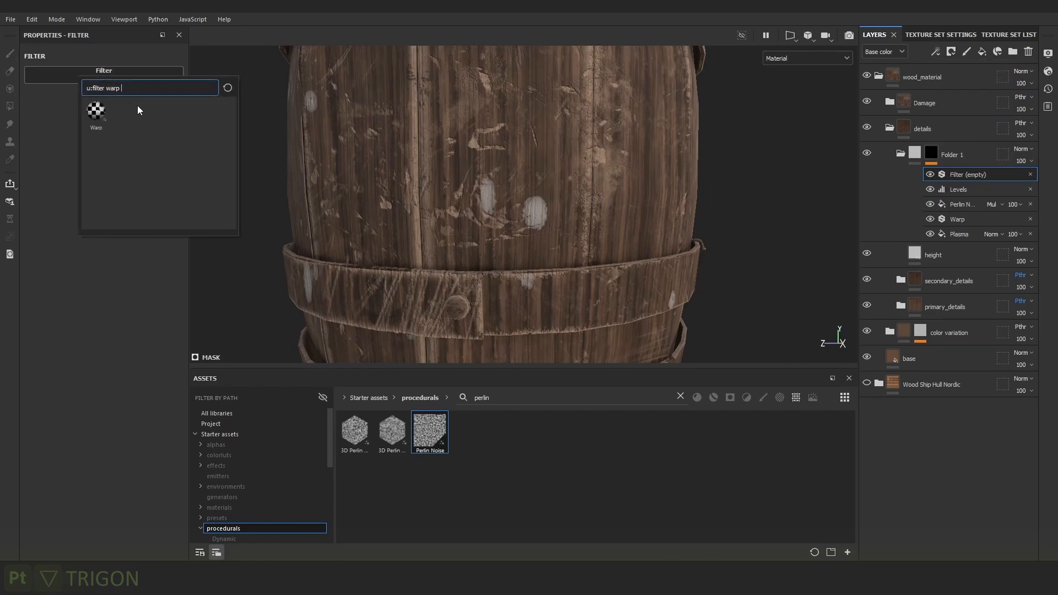
{"action": "key", "text": "BackSpace"}
{"action": "key", "text": "BackSpace"}
{"action": "key", "text": "BackSpace"}
{"action": "key", "text": "BackSpace"}
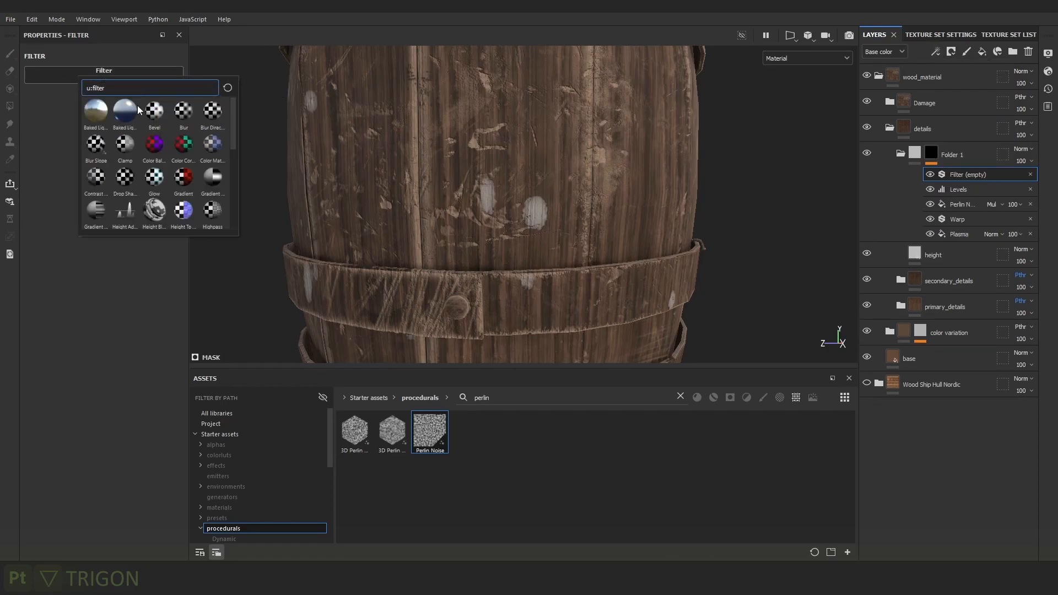
{"action": "type", "text": "blur"}
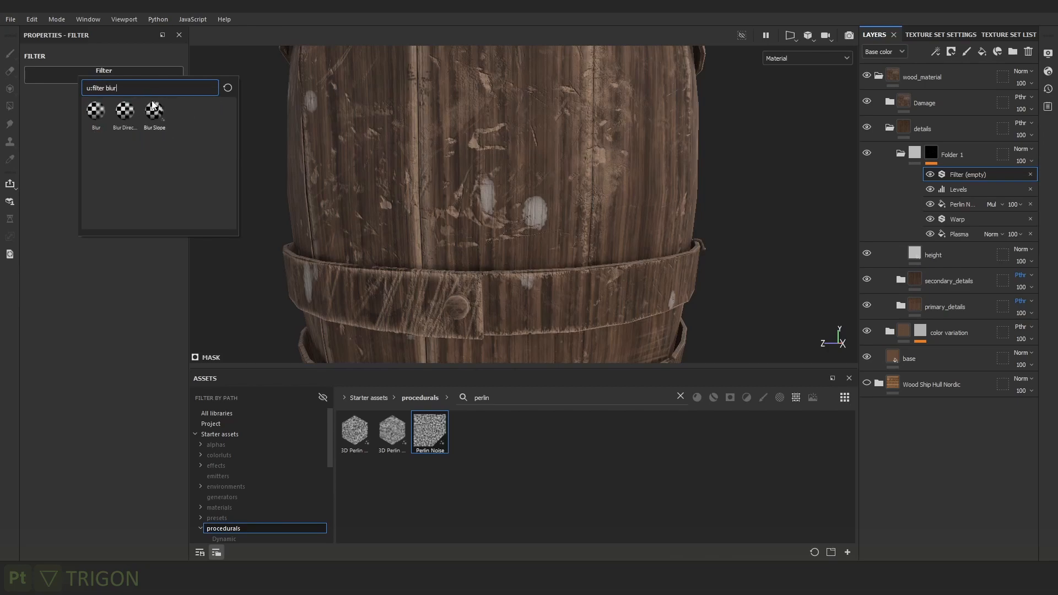
{"action": "left_click", "coordinate": [154, 109]}
Examine the blurred patch edges on the barrel in both the mask view and the material view.
{"action": "scroll", "coordinate": [587, 228], "scroll_direction": "up", "scroll_amount": 10}
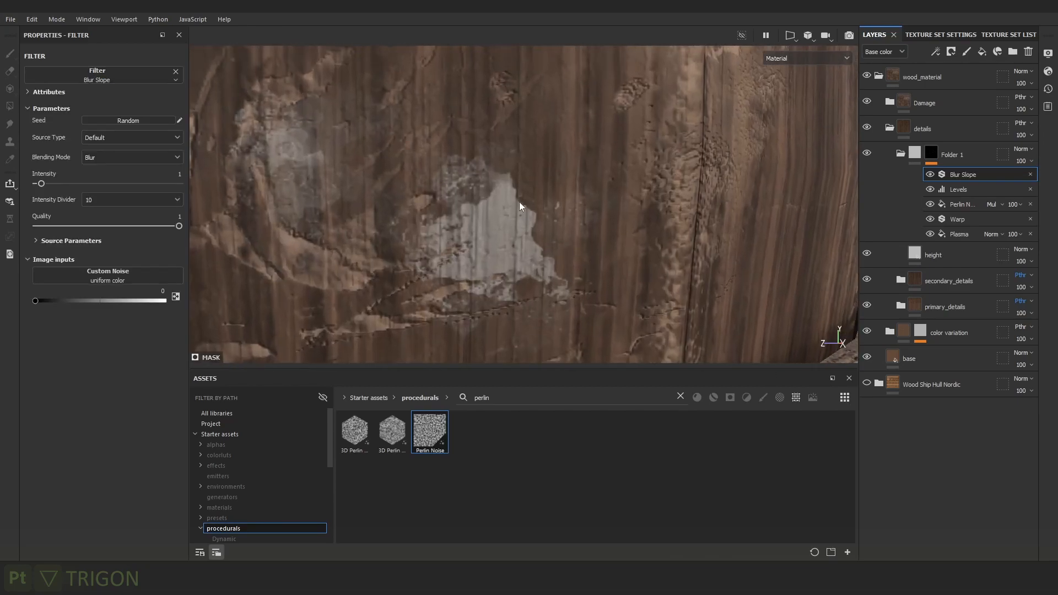
{"action": "key", "text": "c"}
{"action": "scroll", "coordinate": [628, 246], "scroll_direction": "down", "scroll_amount": 8}
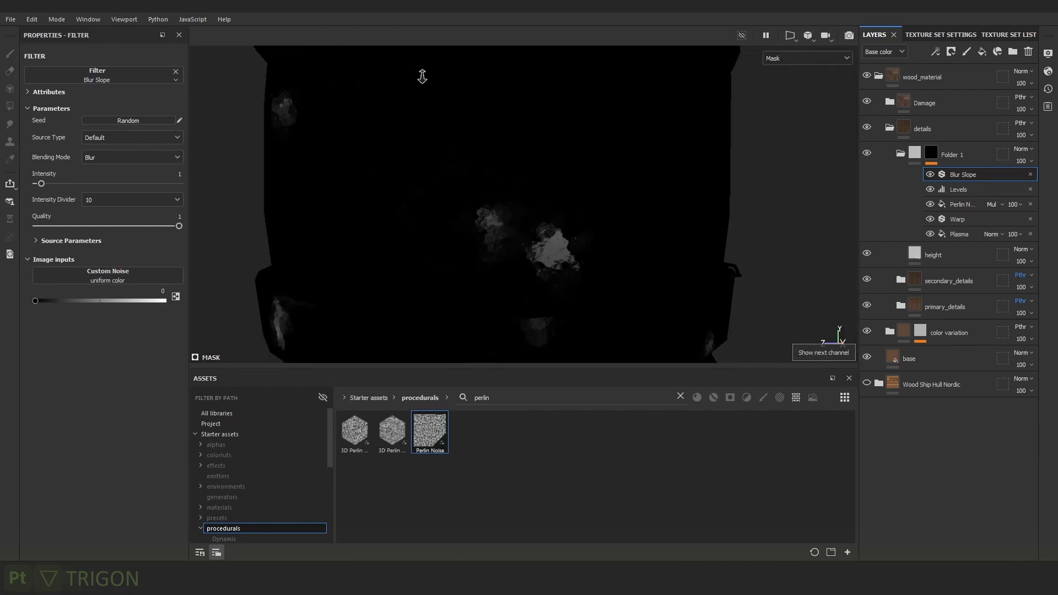
{"action": "key", "text": "m"}
{"action": "scroll", "coordinate": [636, 236], "scroll_direction": "down", "scroll_amount": 6}
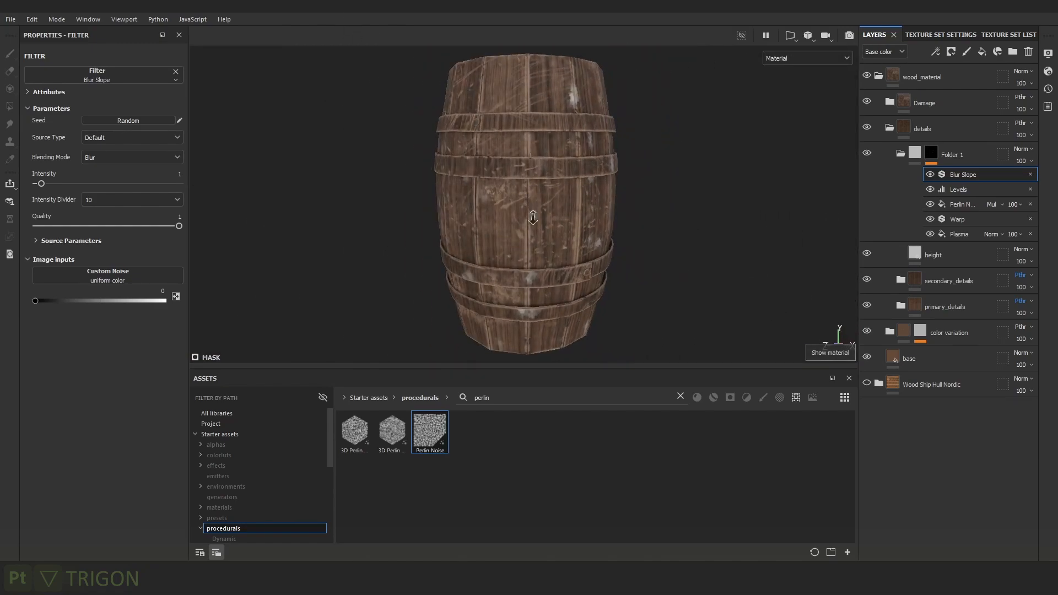
{"action": "scroll", "coordinate": [609, 244], "scroll_direction": "up", "scroll_amount": 5}
{"action": "left_click_drag", "start_coordinate": [609, 244], "coordinate": [703, 331], "text": "alt"}
{"action": "middle_click_drag", "start_coordinate": [704, 331], "coordinate": [651, 271], "text": "alt"}
{"action": "mouse_move", "coordinate": [652, 271]}
{"action": "right_mouse_down", "text": "alt"}
{"action": "mouse_move", "coordinate": [600, 264]}
{"action": "mouse_move", "coordinate": [654, 273]}
{"action": "right_mouse_up", "text": "alt"}
Disable the color, roughness, metallic and normal channels of the height layer, keeping only its height channel active.
{"action": "left_click", "coordinate": [963, 253]}
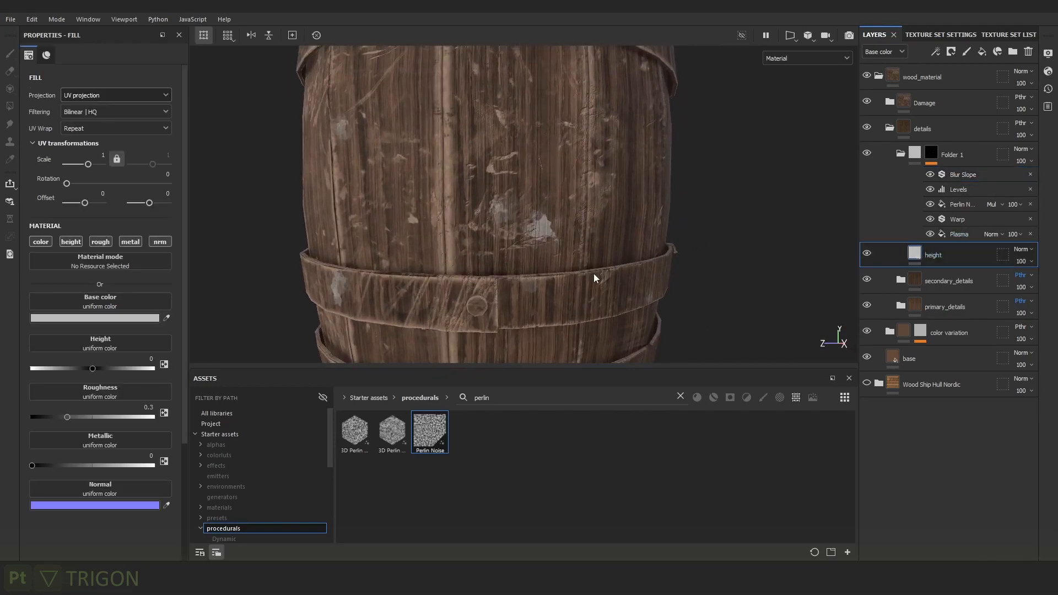
{"action": "left_click", "coordinate": [125, 241]}
{"action": "left_click", "coordinate": [163, 241]}
{"action": "left_click", "coordinate": [47, 241]}
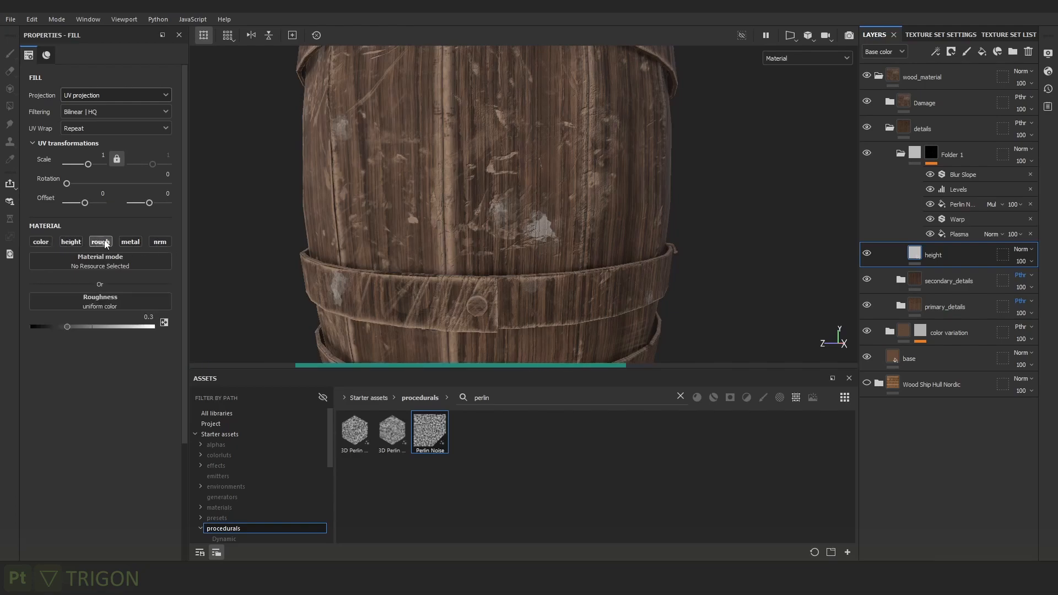
{"action": "left_click", "coordinate": [101, 242]}
{"action": "left_click", "coordinate": [75, 243]}
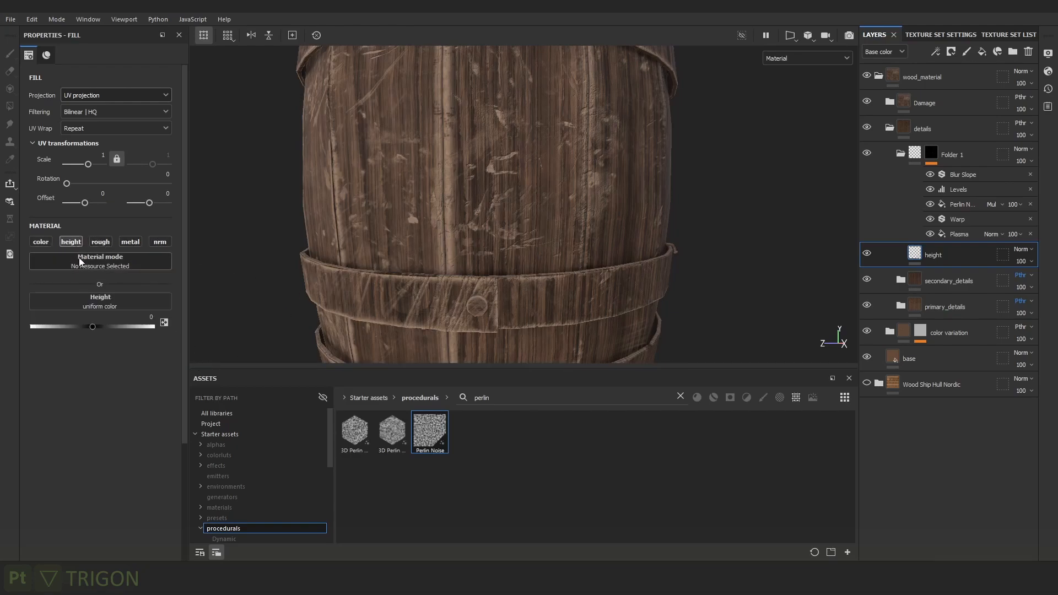
Set the height layer's height value to -0.0973 and inspect the dents up close on the barrel.
{"action": "left_click_drag", "start_coordinate": [88, 326], "coordinate": [75, 326]}
{"action": "scroll", "coordinate": [800, 362], "scroll_direction": "up", "scroll_amount": 3}
{"action": "left_click_drag", "start_coordinate": [583, 245], "coordinate": [593, 243], "text": "alt"}
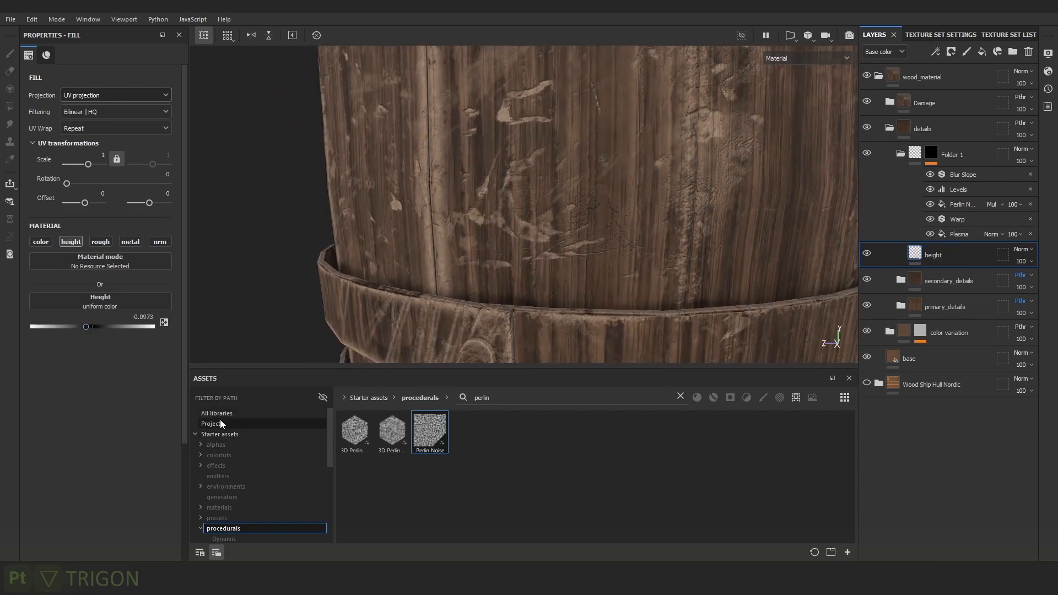
Add an HSL Perceptive filter as a new layer above the height layer in Folder 1.
{"action": "left_click", "coordinate": [681, 396]}
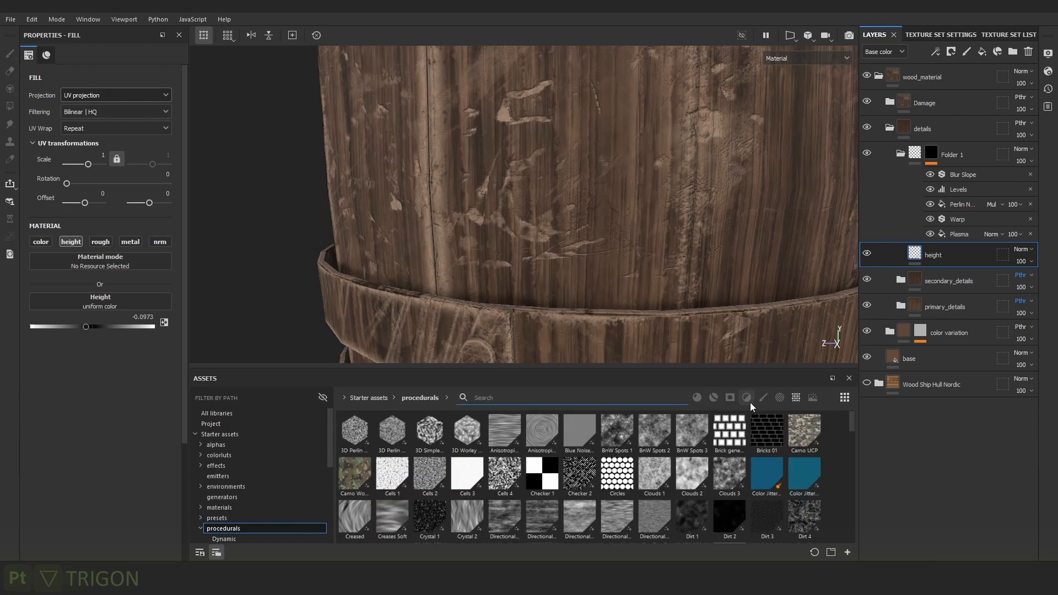
{"action": "left_click", "coordinate": [748, 399]}
{"action": "left_click", "coordinate": [594, 519]}
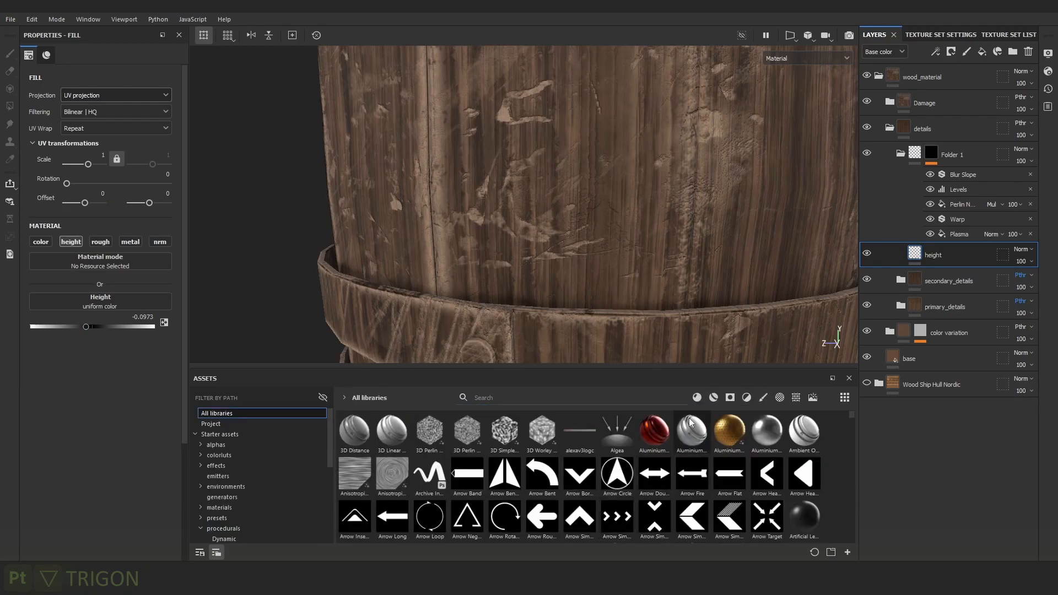
{"action": "left_click", "coordinate": [747, 397]}
{"action": "left_click_drag", "start_coordinate": [691, 474], "coordinate": [963, 242]}
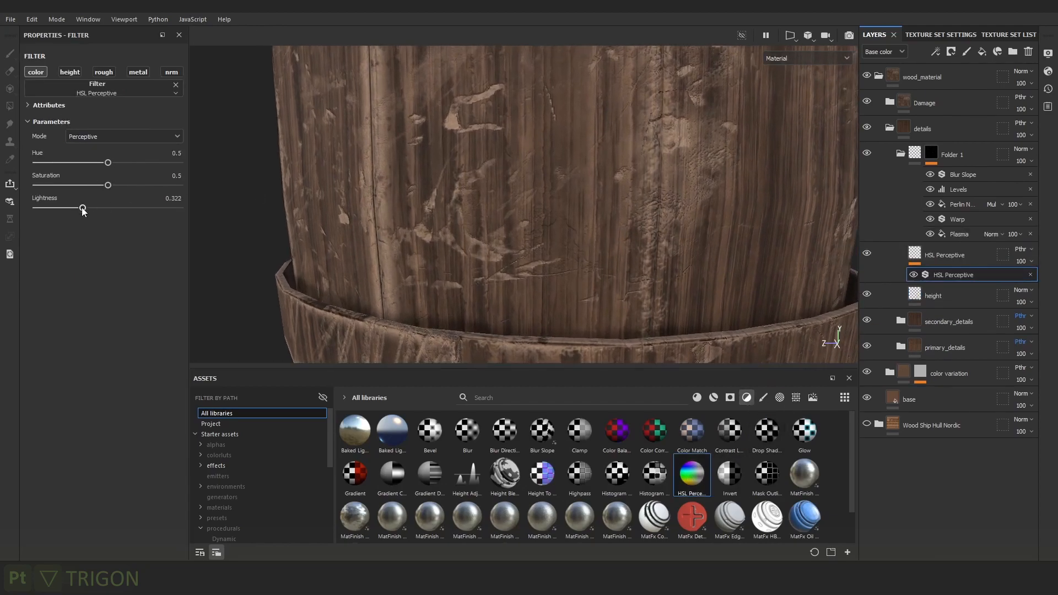
Set Folder 1's blend mode to Passthrough and the HSL Perceptive filter's lightness to 0.213.
{"action": "left_click", "coordinate": [964, 260]}
{"action": "left_click", "coordinate": [1028, 152]}
{"action": "left_click", "coordinate": [1015, 172]}
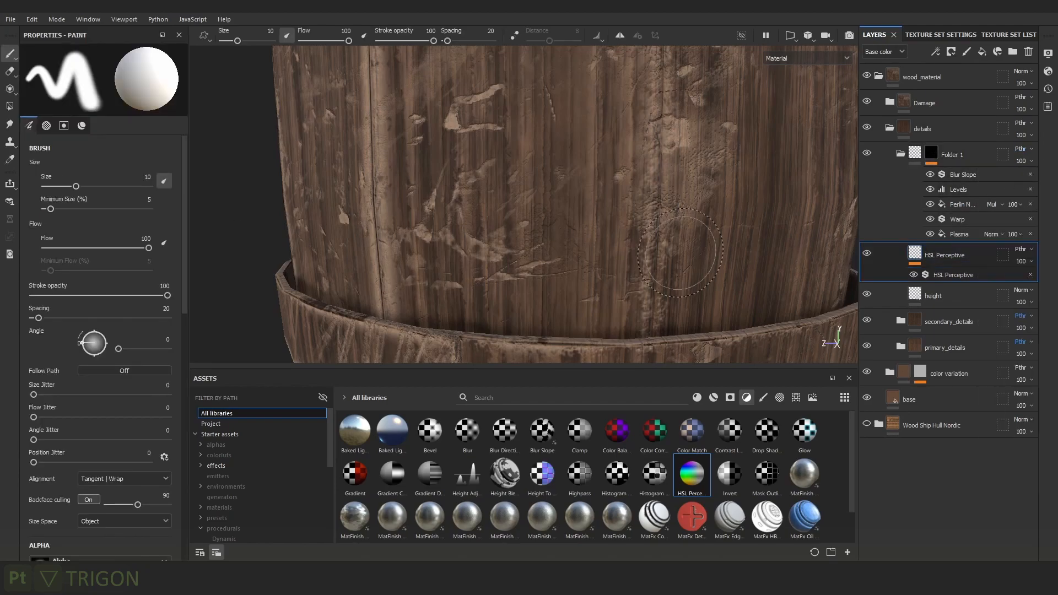
{"action": "scroll", "coordinate": [615, 236], "scroll_direction": "down", "scroll_amount": 2}
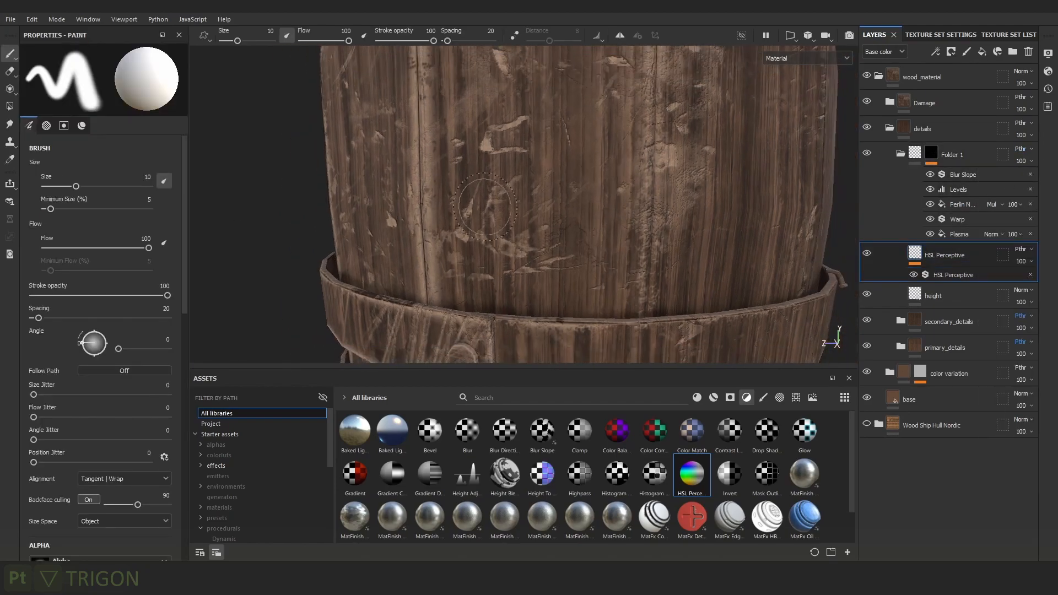
{"action": "left_click", "coordinate": [958, 275]}
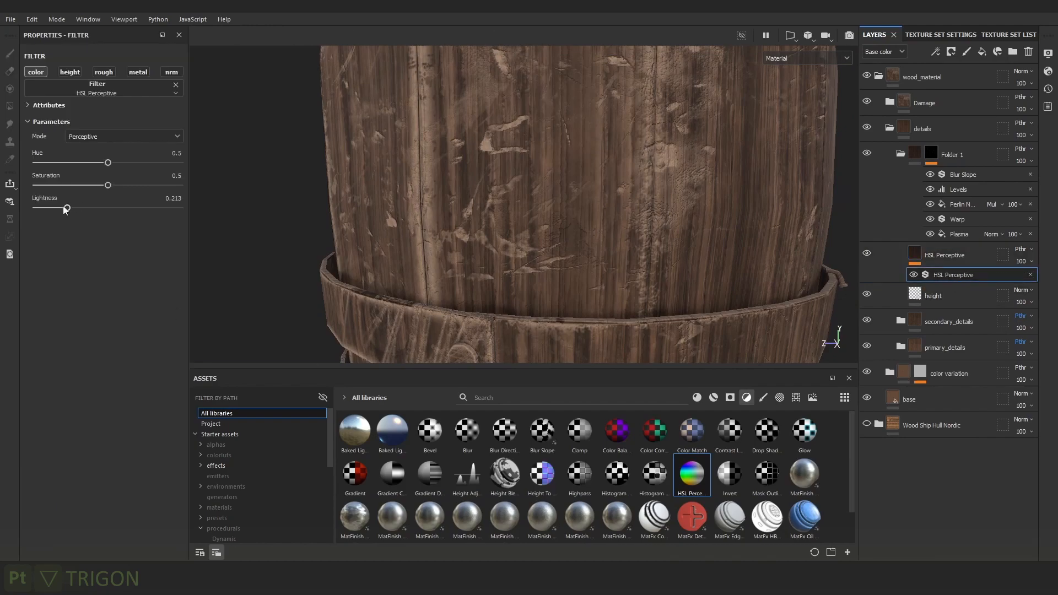
View the darkened spots around the whole barrel and compare it with Folder 1 switched off.
{"action": "right_click_drag", "start_coordinate": [470, 253], "coordinate": [470, 94], "text": "alt"}
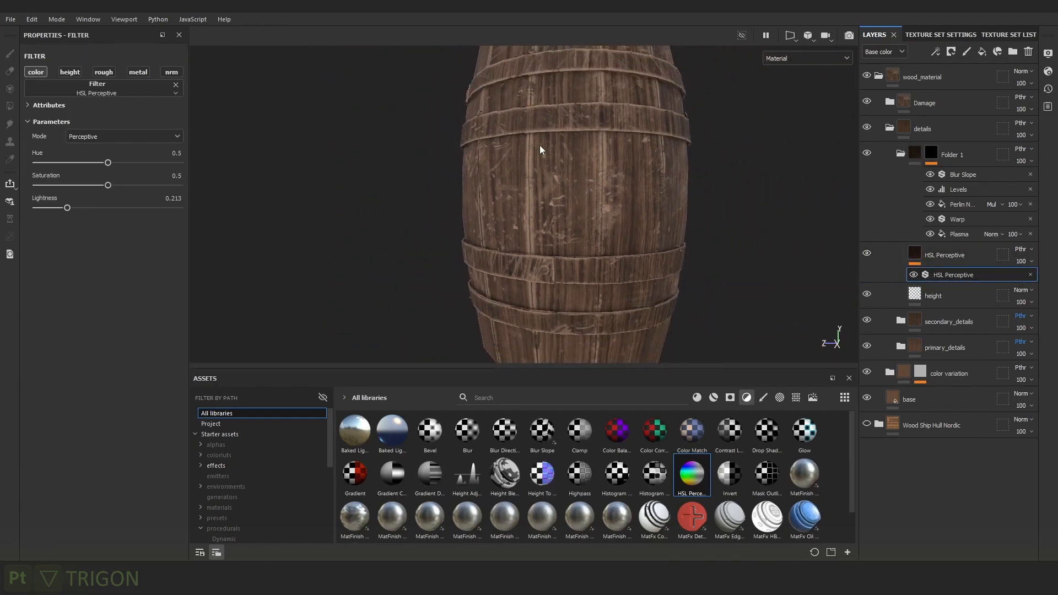
{"action": "left_click_drag", "start_coordinate": [618, 156], "coordinate": [729, 161], "text": "alt"}
{"action": "right_click_drag", "start_coordinate": [724, 160], "coordinate": [720, 162], "text": "shift"}
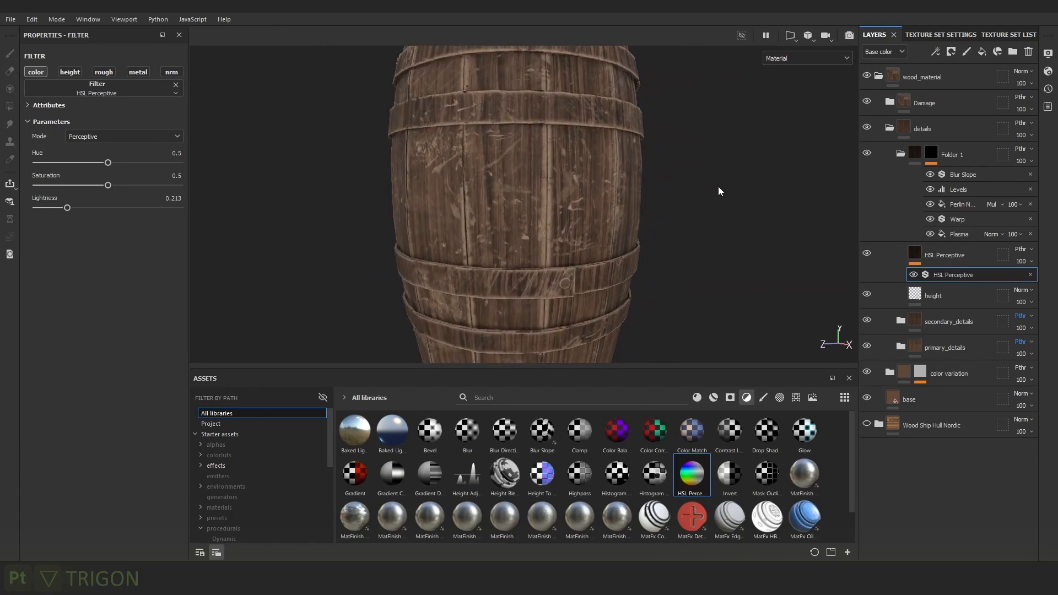
{"action": "left_click_drag", "start_coordinate": [723, 186], "coordinate": [729, 222], "text": "alt"}
{"action": "right_click_drag", "start_coordinate": [729, 222], "coordinate": [730, 186], "text": "alt"}
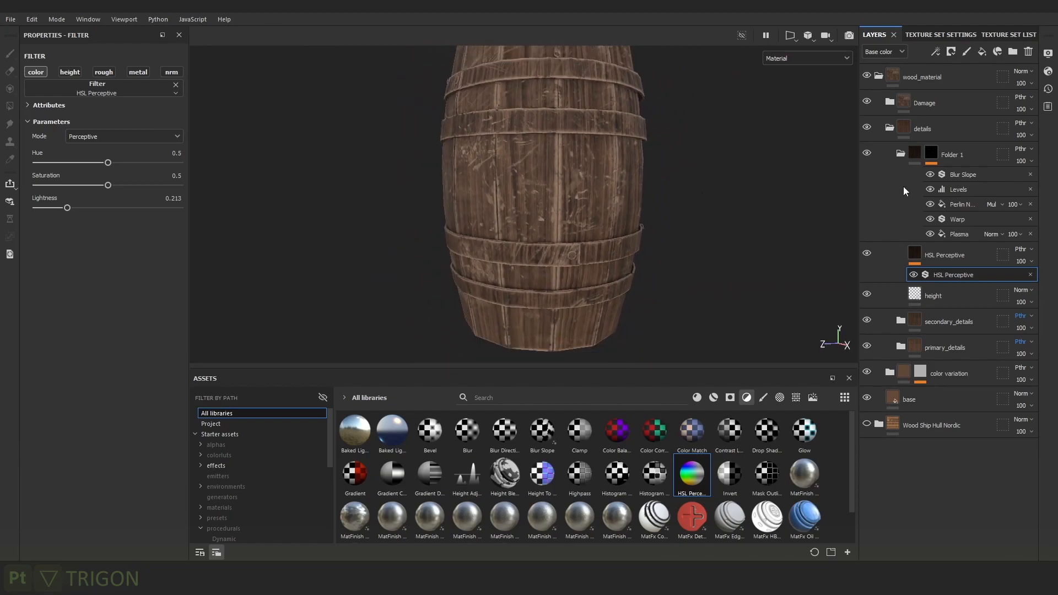
{"action": "left_click", "coordinate": [866, 153]}
Examine the spots close up in the base color and material views, and from a distance on other sides.
{"action": "right_click_drag", "start_coordinate": [745, 259], "coordinate": [618, 304], "text": "alt"}
{"action": "left_click_drag", "start_coordinate": [619, 304], "coordinate": [665, 253], "text": "alt"}
{"action": "key", "text": "c"}
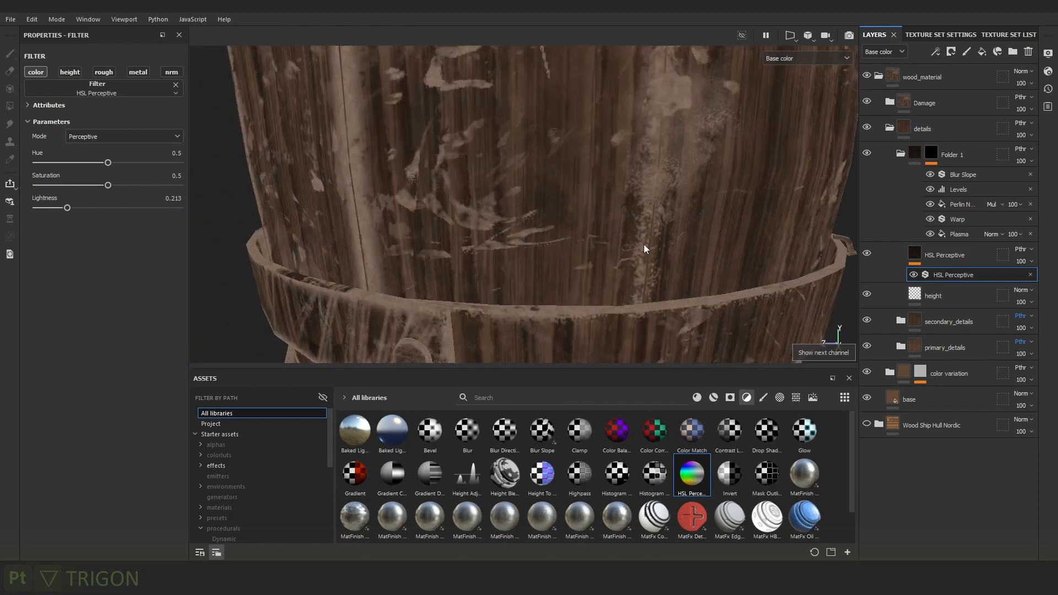
{"action": "key", "text": "m"}
{"action": "right_click_drag", "start_coordinate": [619, 246], "coordinate": [642, 198], "text": "alt"}
{"action": "middle_click_drag", "start_coordinate": [639, 198], "coordinate": [403, 219], "text": "alt"}
{"action": "right_click_drag", "start_coordinate": [403, 218], "coordinate": [331, 212], "text": "alt"}
{"action": "middle_click_drag", "start_coordinate": [545, 210], "coordinate": [579, 210], "text": "alt"}
{"action": "right_click_drag", "start_coordinate": [580, 210], "coordinate": [562, 210], "text": "alt"}
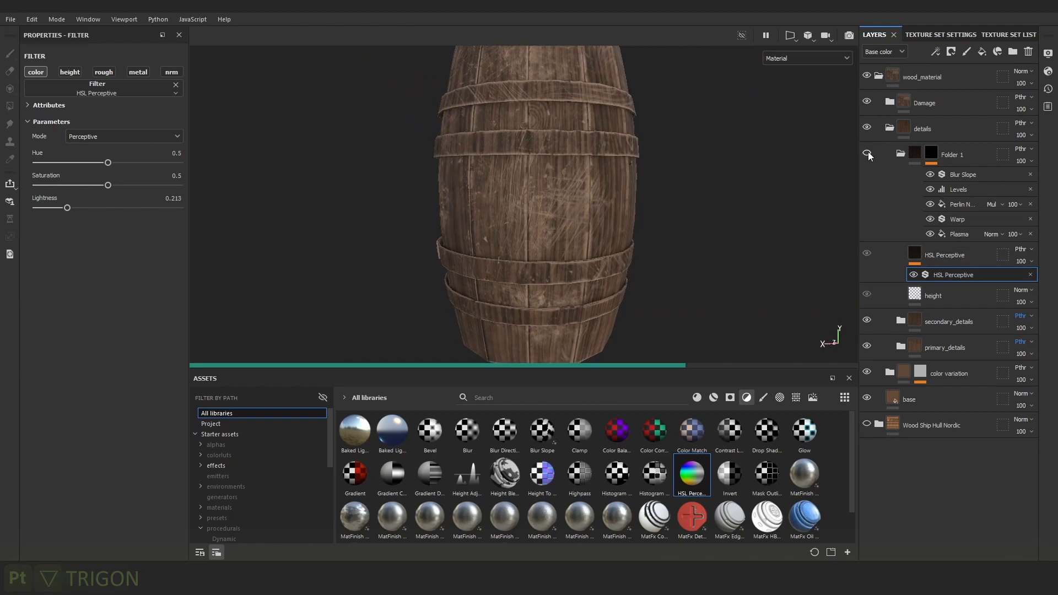
Rename Folder 1 to spots and move it into the secondary_details folder.
{"action": "double_click", "coordinate": [958, 155]}
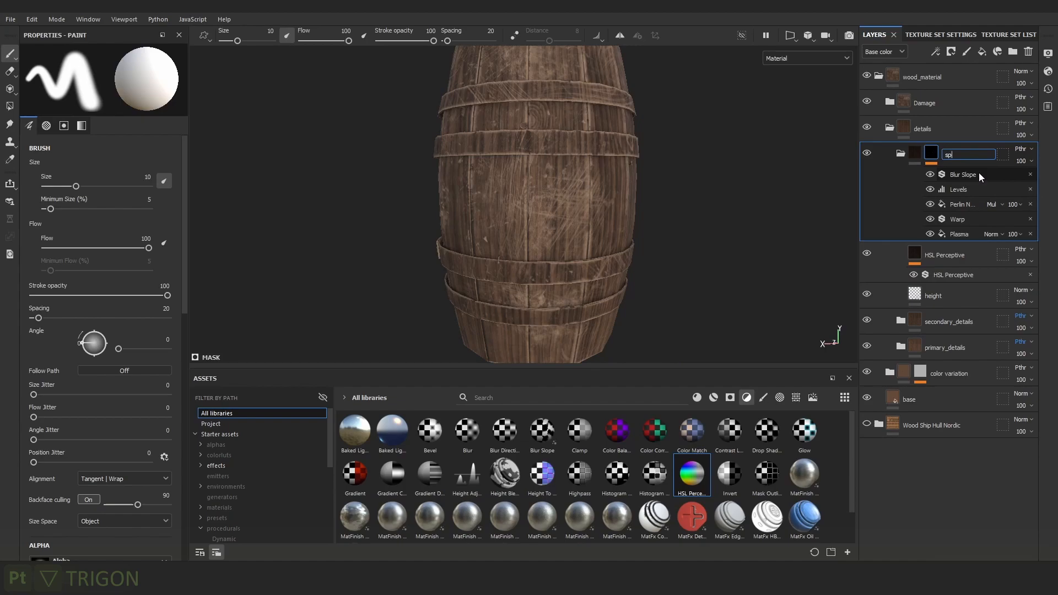
{"action": "key", "text": "Return"}
{"action": "left_click", "coordinate": [900, 153]}
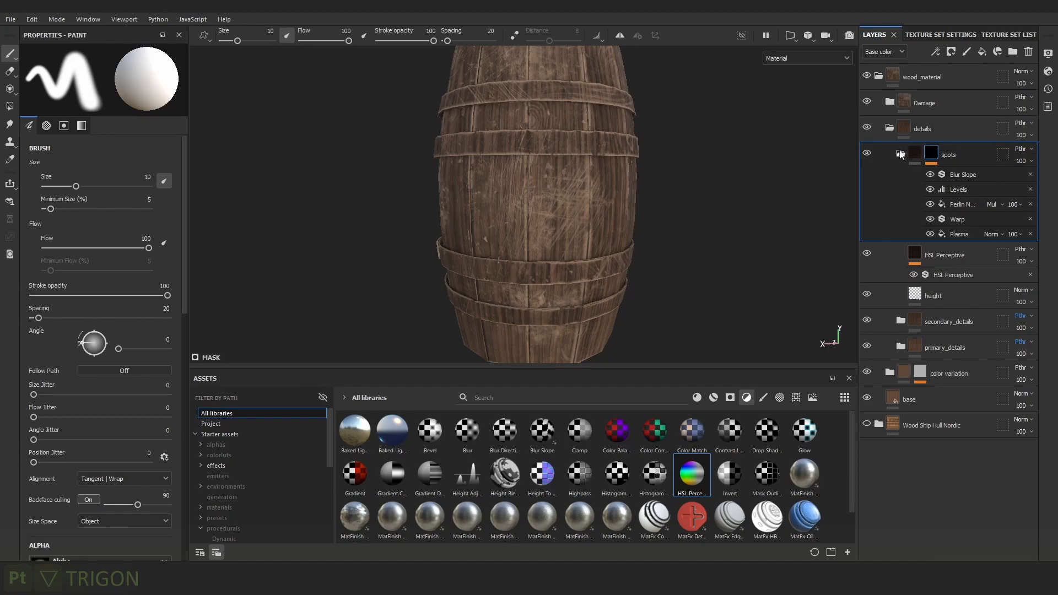
{"action": "left_click_drag", "start_coordinate": [963, 155], "coordinate": [960, 252]}
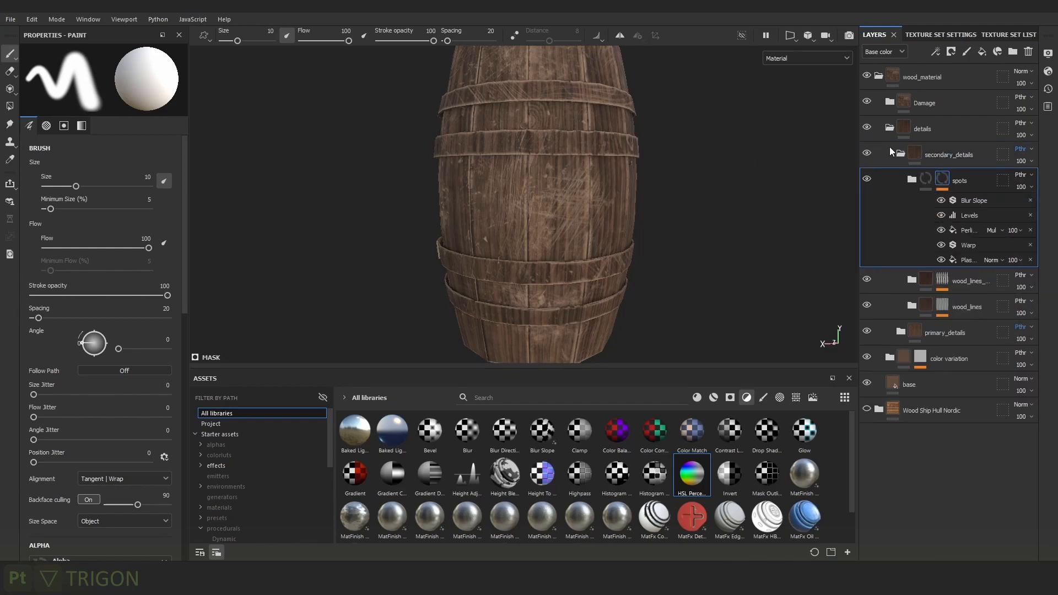
Compare the barrel with and without the secondary_details folder and view it from other sides.
{"action": "left_click", "coordinate": [866, 153]}
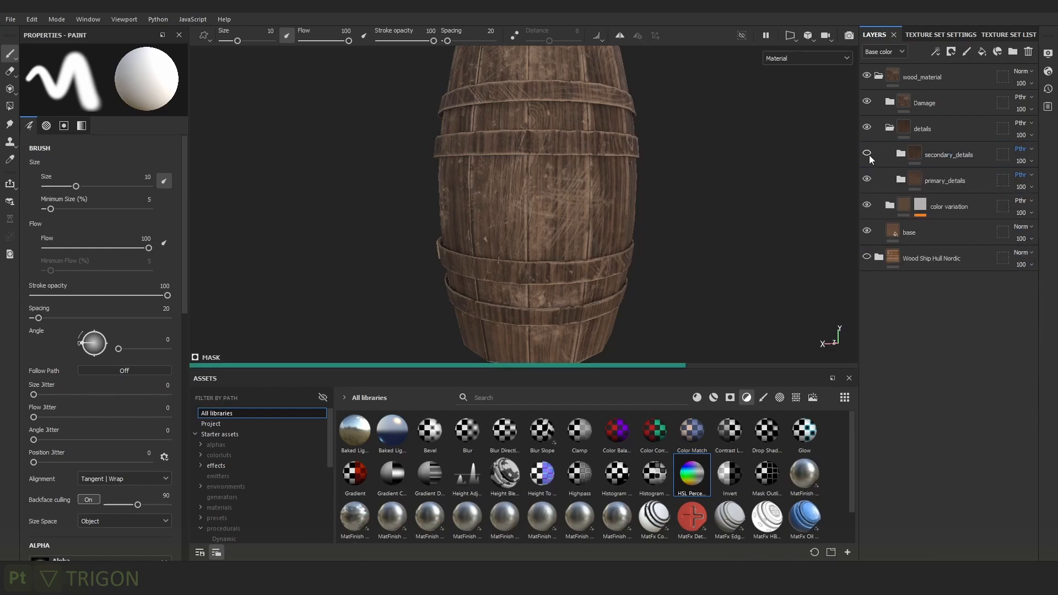
{"action": "scroll", "coordinate": [620, 154], "scroll_direction": "down", "scroll_amount": 2}
{"action": "right_click_drag", "start_coordinate": [620, 154], "coordinate": [689, 163], "text": "alt"}
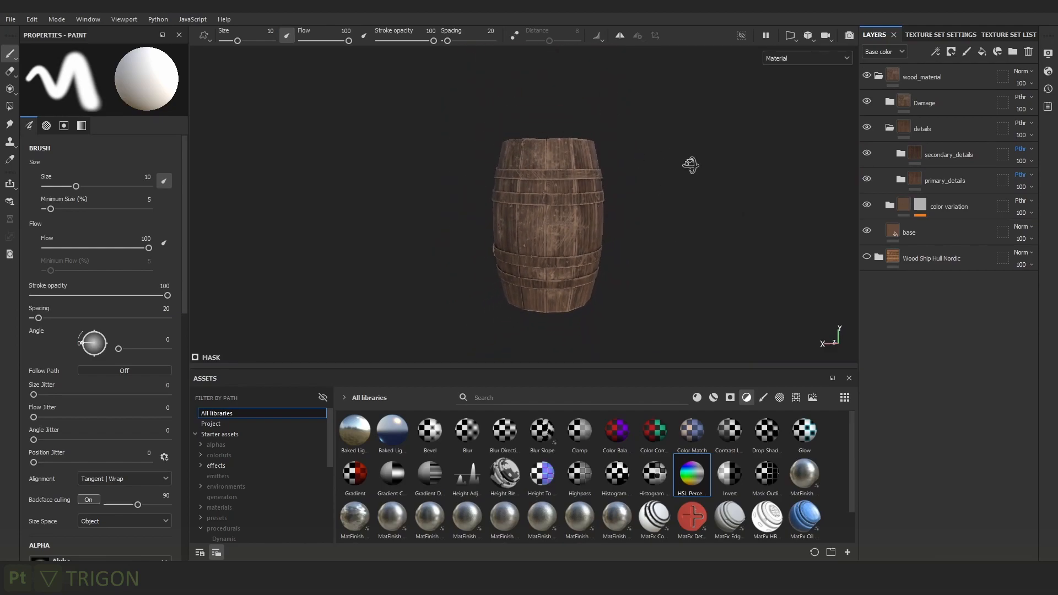
{"action": "left_click_drag", "start_coordinate": [689, 163], "coordinate": [601, 182], "text": "alt"}
{"action": "right_click_drag", "start_coordinate": [601, 182], "coordinate": [597, 171], "text": "shift"}
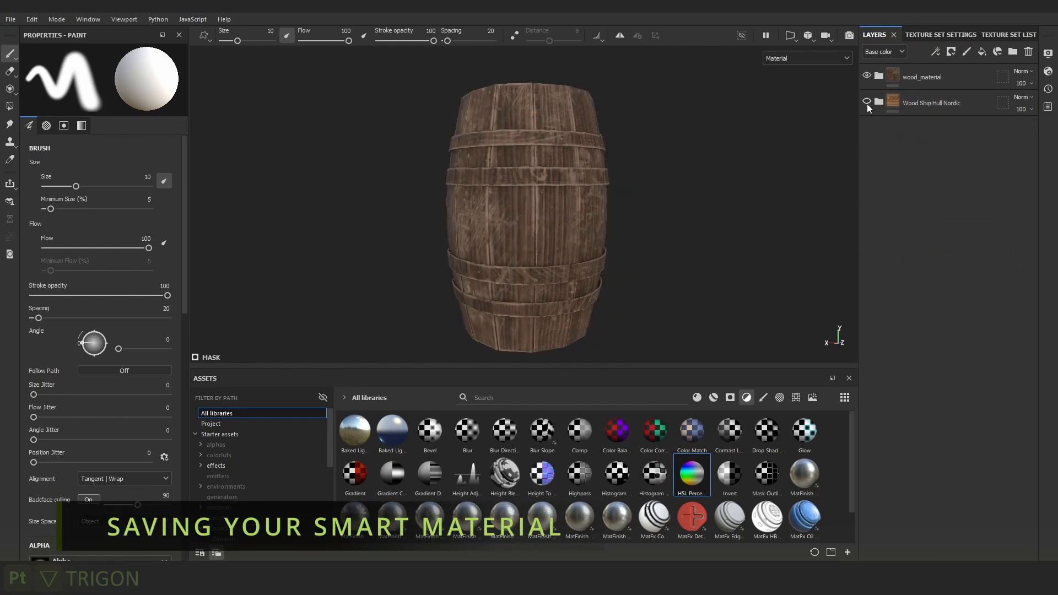
Compare the wood_material folder with the Wood Ship Hull Nordic material and look around the barrel.
{"action": "left_click", "coordinate": [867, 77]}
{"action": "left_click", "coordinate": [867, 78]}
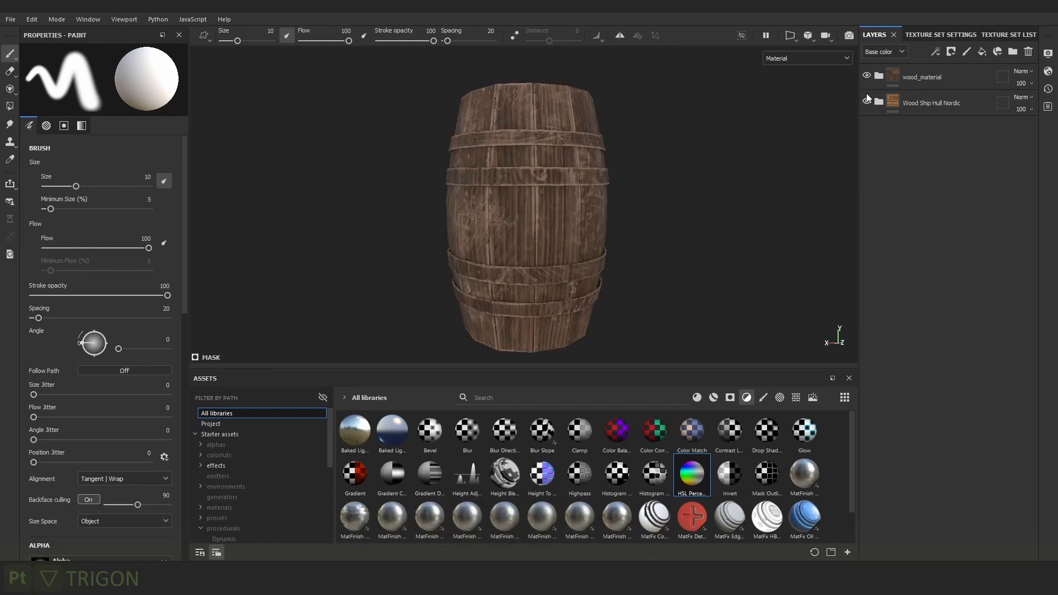
{"action": "scroll", "coordinate": [694, 172], "scroll_direction": "up", "scroll_amount": 3}
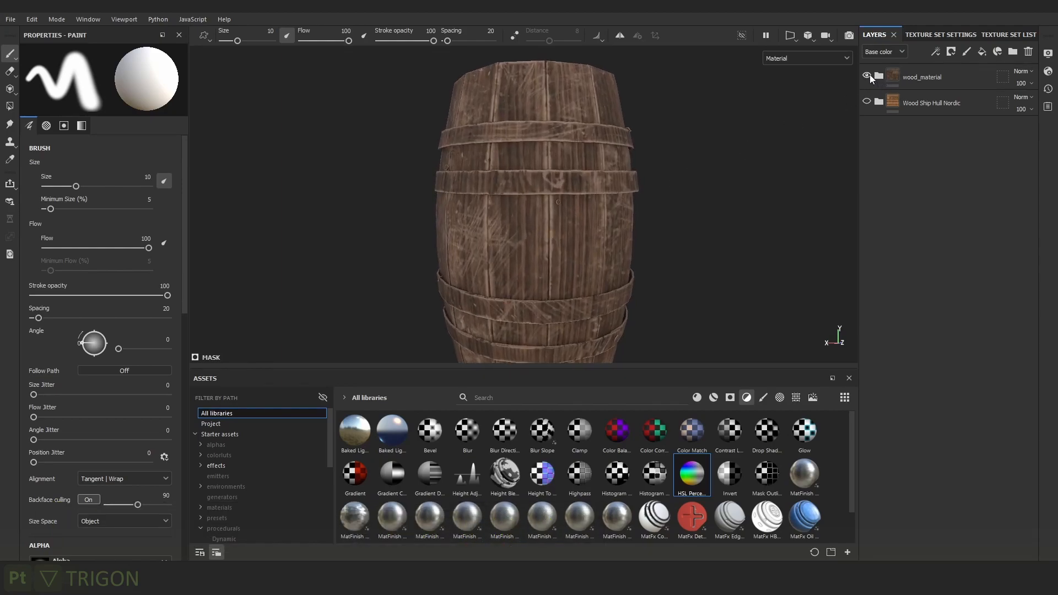
{"action": "left_click_drag", "start_coordinate": [722, 193], "coordinate": [683, 213], "text": "alt"}
{"action": "right_click_drag", "start_coordinate": [682, 212], "coordinate": [659, 166], "text": "alt"}
{"action": "middle_click_drag", "start_coordinate": [659, 165], "coordinate": [628, 162], "text": "alt"}
{"action": "mouse_move", "coordinate": [670, 169]}
{"action": "right_mouse_down", "text": "shift"}
{"action": "mouse_move", "coordinate": [681, 173]}
{"action": "mouse_move", "coordinate": [667, 173]}
{"action": "right_mouse_up", "text": "shift"}
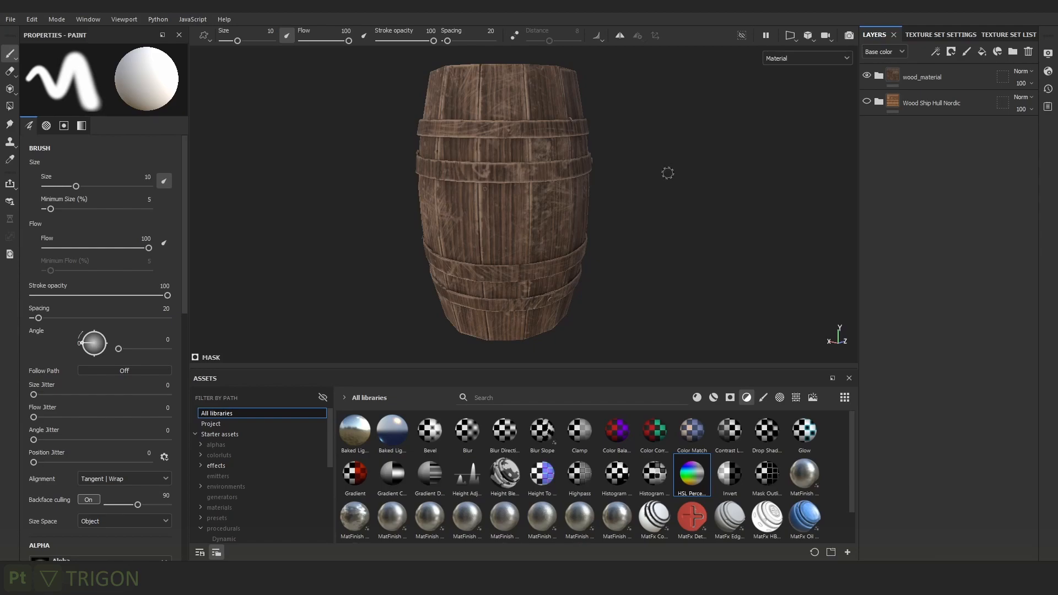
Examine the Wood Ship Hull Nordic material alone up close, and switch back to wood_material for comparison.
{"action": "left_click", "coordinate": [866, 75]}
{"action": "left_click", "coordinate": [867, 102]}
{"action": "scroll", "coordinate": [441, 189], "scroll_direction": "up", "scroll_amount": 3}
{"action": "middle_click_drag", "start_coordinate": [538, 212], "coordinate": [520, 189], "text": "alt"}
{"action": "scroll", "coordinate": [560, 233], "scroll_direction": "up", "scroll_amount": 1}
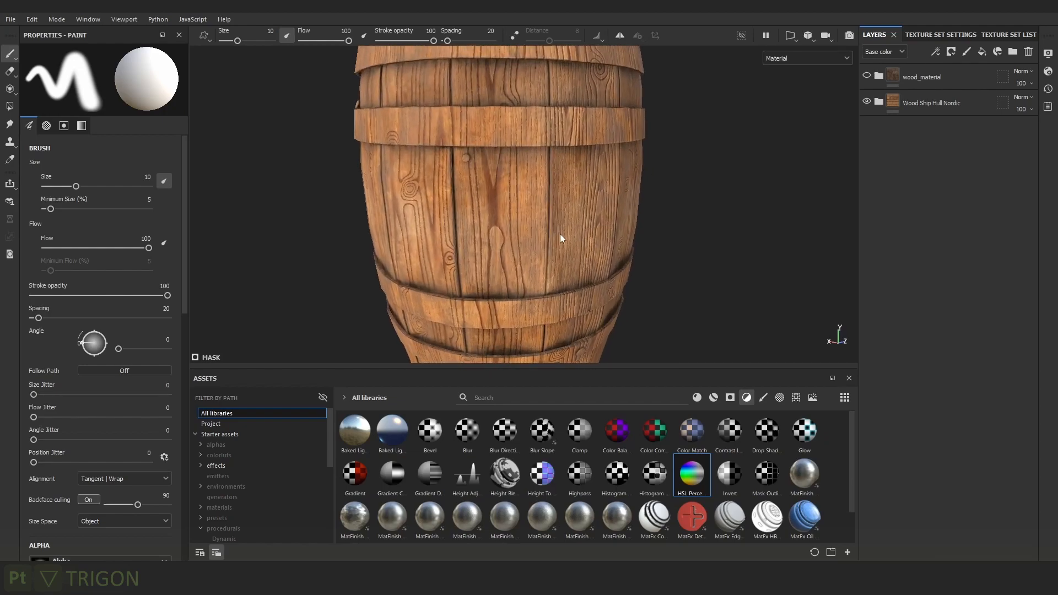
{"action": "left_click_drag", "start_coordinate": [551, 215], "coordinate": [560, 222], "text": "alt"}
{"action": "right_click_drag", "start_coordinate": [560, 222], "coordinate": [560, 223], "text": "shift"}
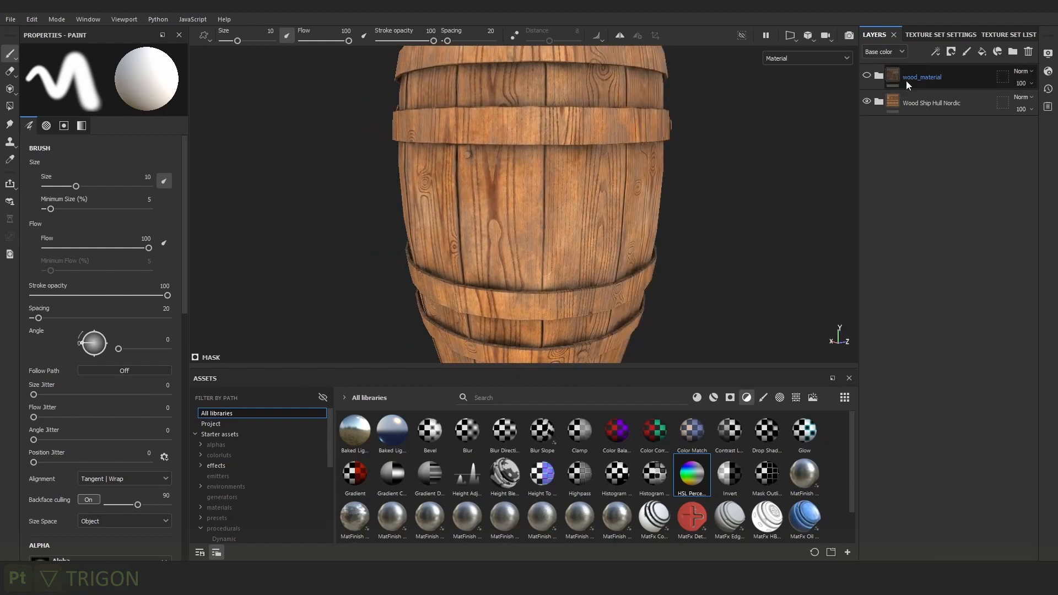
{"action": "left_click", "coordinate": [866, 101]}
{"action": "left_click", "coordinate": [867, 76]}
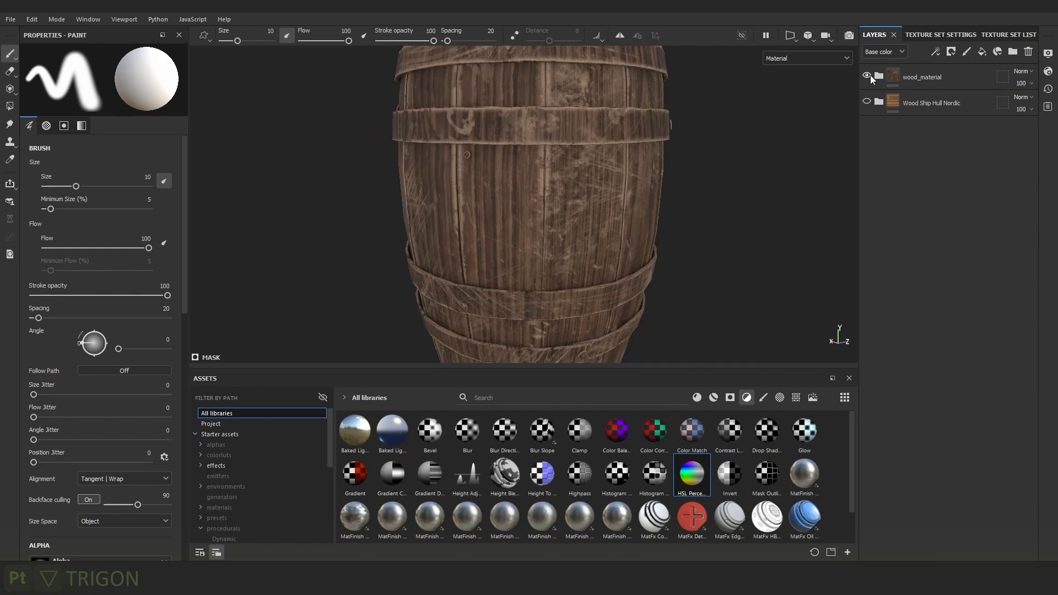
{"action": "scroll", "coordinate": [704, 162], "scroll_direction": "down", "scroll_amount": 2}
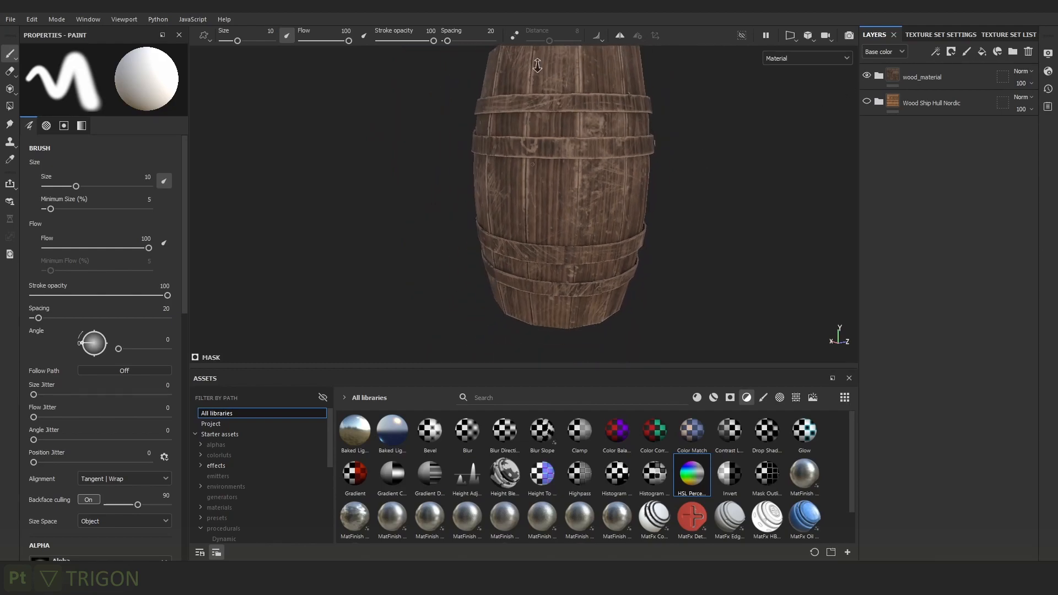
Review the layers inside the Wood Ship Hull Nordic folder with only that material shown, and restore wood_material's display.
{"action": "left_click", "coordinate": [866, 76]}
{"action": "left_click", "coordinate": [867, 102]}
{"action": "left_click", "coordinate": [879, 102]}
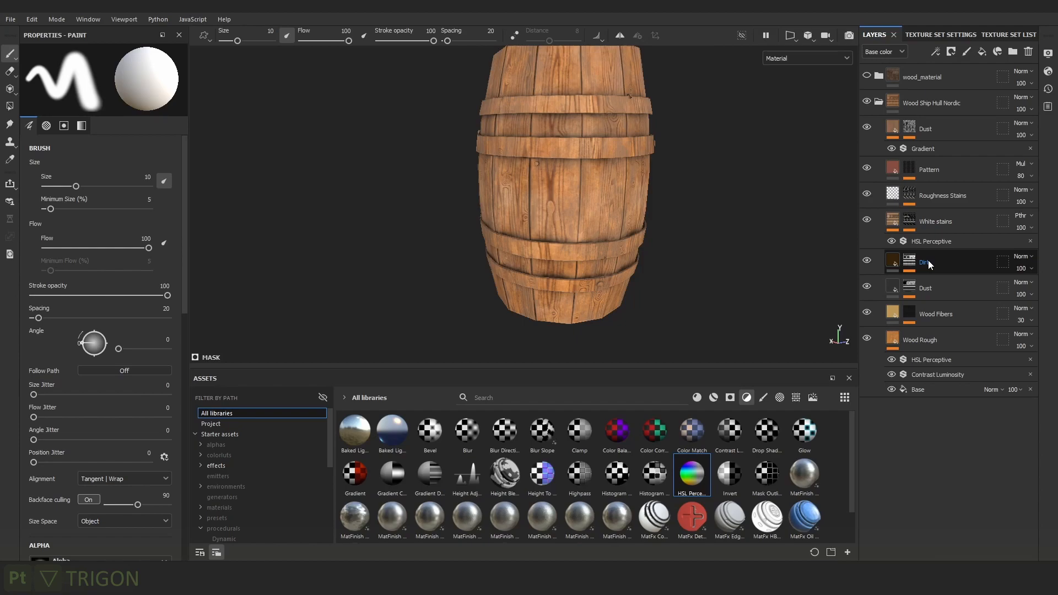
{"action": "left_click", "coordinate": [867, 102]}
{"action": "left_click", "coordinate": [866, 76]}
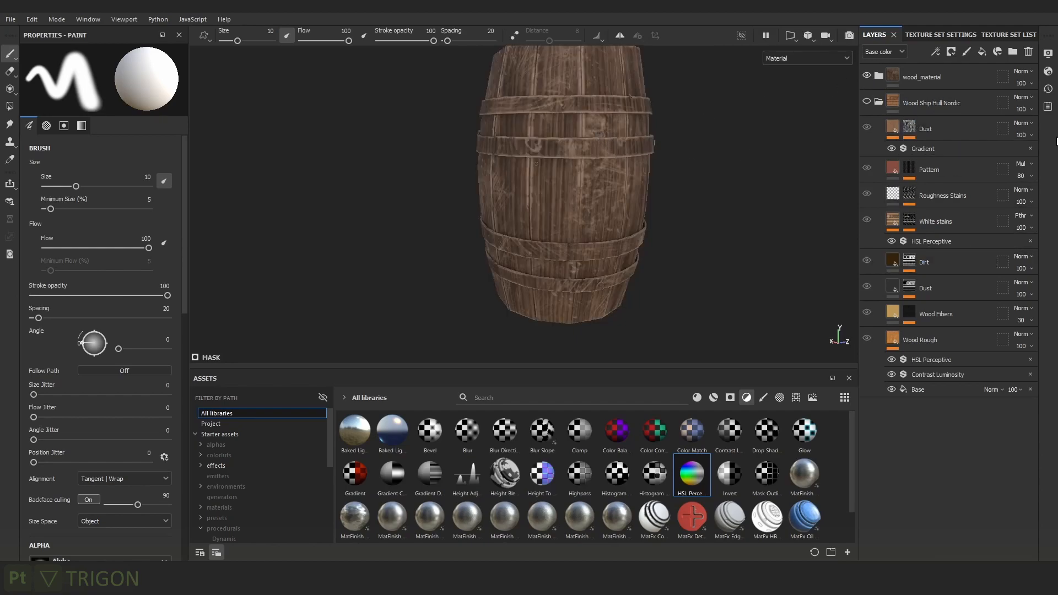
{"action": "left_click", "coordinate": [879, 101]}
Review the details and color variation folders inside wood_material, and collapse the folder again.
{"action": "left_click", "coordinate": [879, 76]}
{"action": "left_click", "coordinate": [889, 128]}
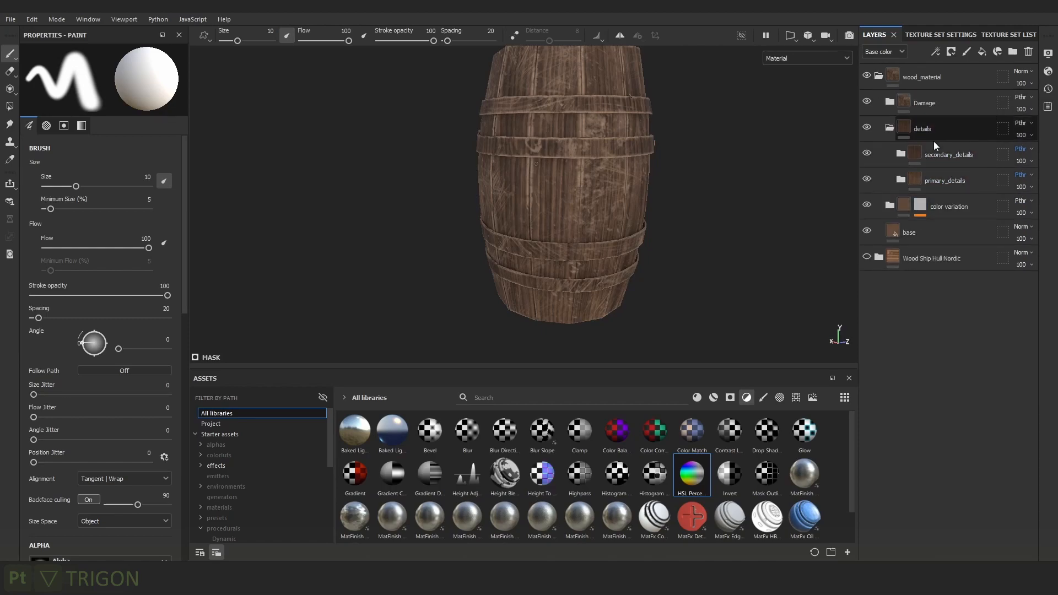
{"action": "left_click", "coordinate": [889, 206]}
{"action": "left_click", "coordinate": [888, 205]}
{"action": "right_click_drag", "start_coordinate": [771, 209], "coordinate": [829, 162], "text": "alt"}
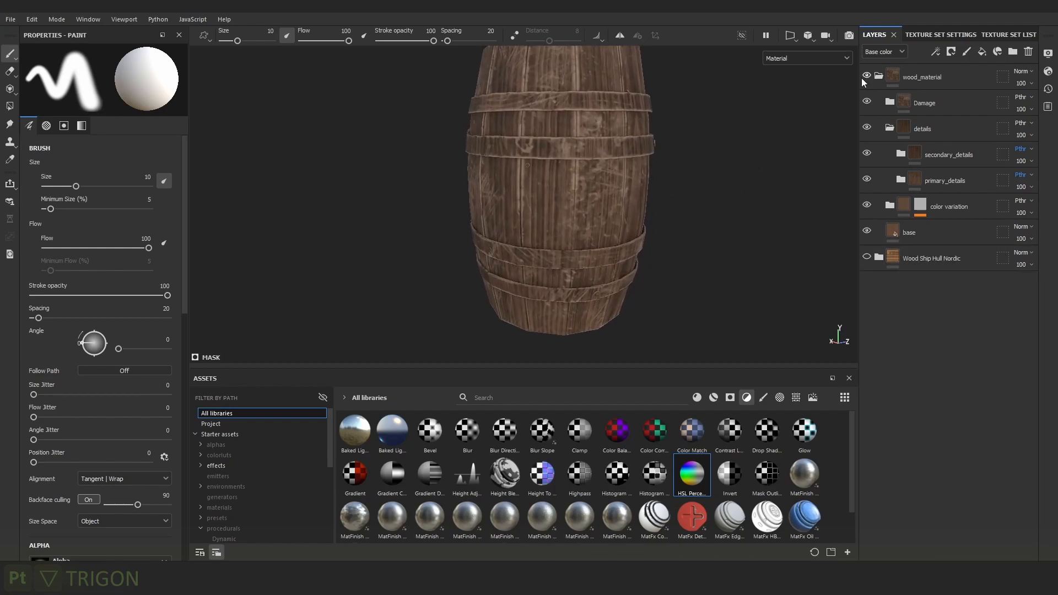
{"action": "left_click", "coordinate": [877, 75]}
{"action": "right_click_drag", "start_coordinate": [629, 211], "coordinate": [663, 240], "text": "alt"}
{"action": "left_click", "coordinate": [919, 83]}
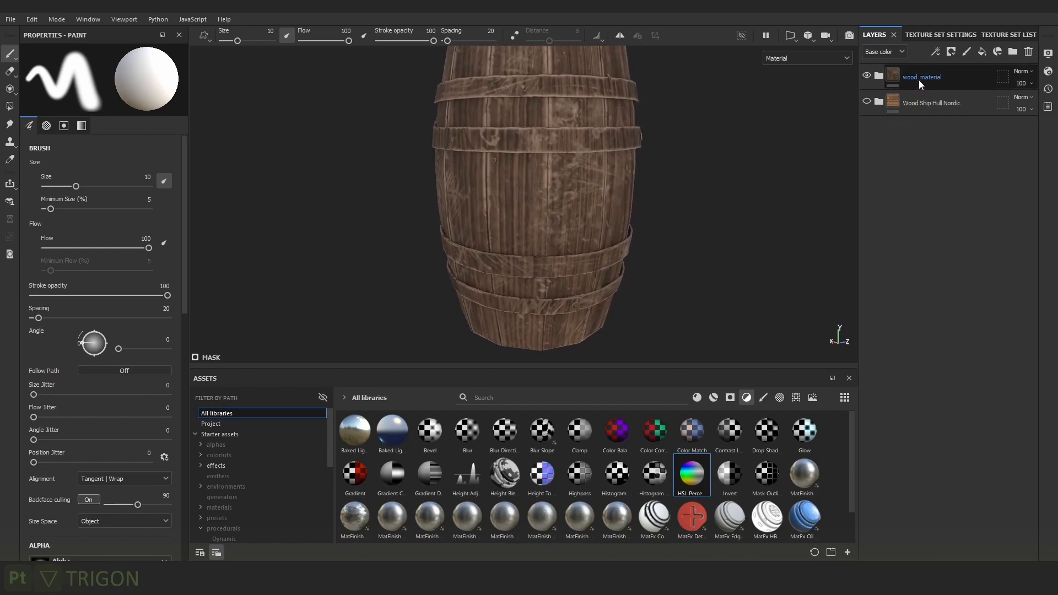
{"action": "right_click", "coordinate": [921, 77]}
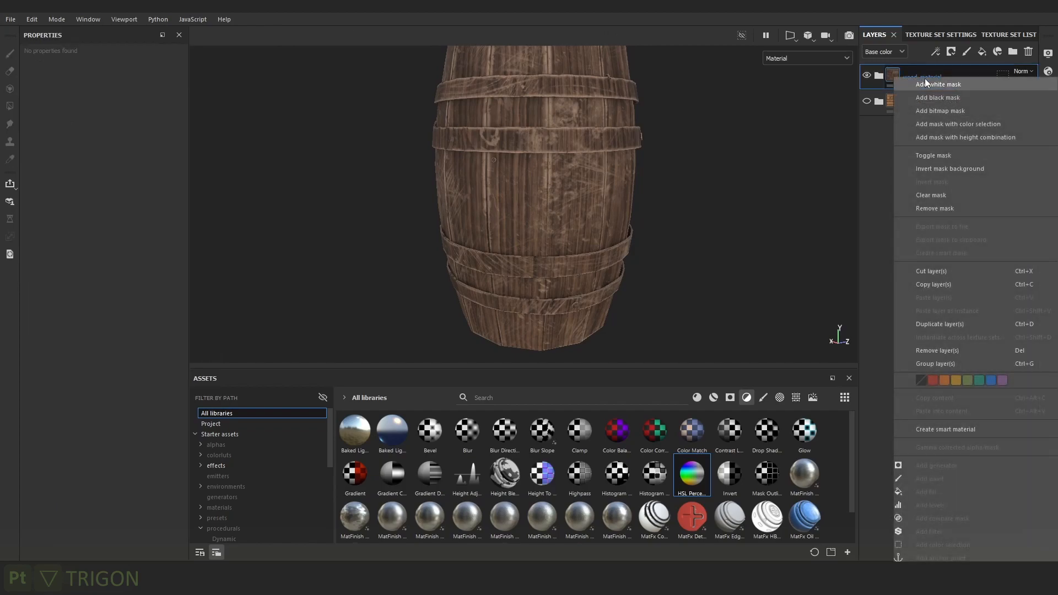
{"action": "left_click", "coordinate": [949, 429]}
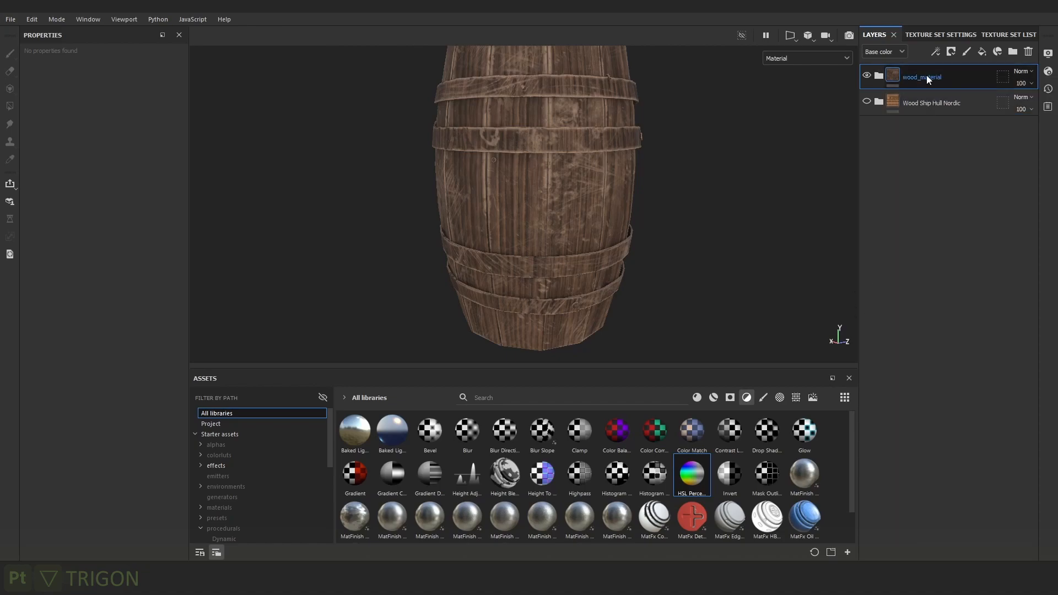
Rename the wood_material folder to wood_trig_material and create a smart material from it.
{"action": "double_click", "coordinate": [921, 76]}
{"action": "key", "text": "Return"}
{"action": "right_click", "coordinate": [961, 82]}
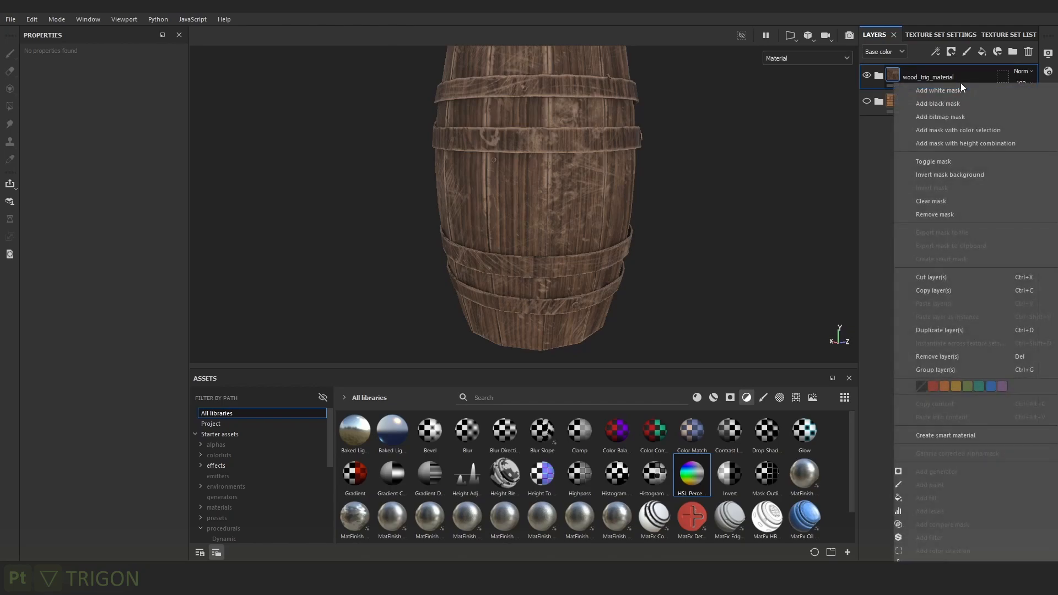
{"action": "left_click", "coordinate": [951, 433]}
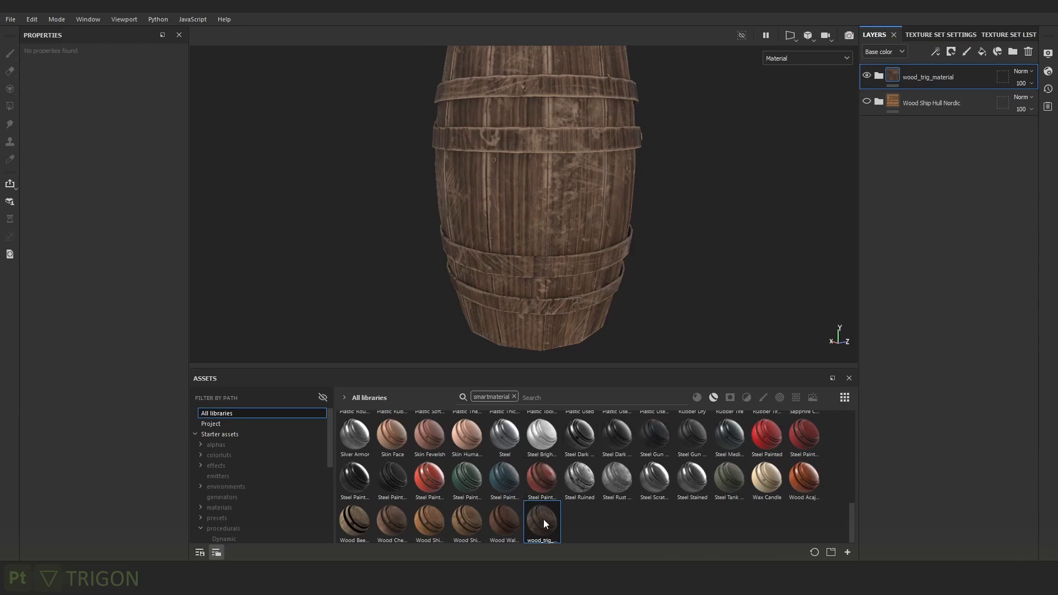
{"action": "mouse_move", "coordinate": [544, 521]}
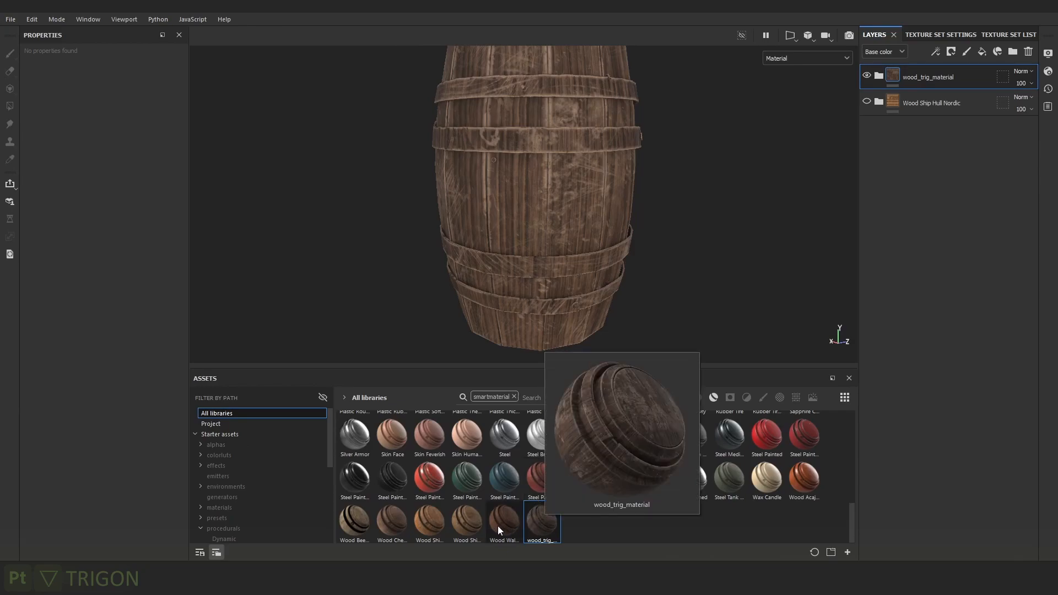
Hide the wood_trig_material folder to view the barrel without any material.
{"action": "left_click", "coordinate": [868, 74]}
{"action": "scroll", "coordinate": [706, 213], "scroll_direction": "down", "scroll_amount": 1}
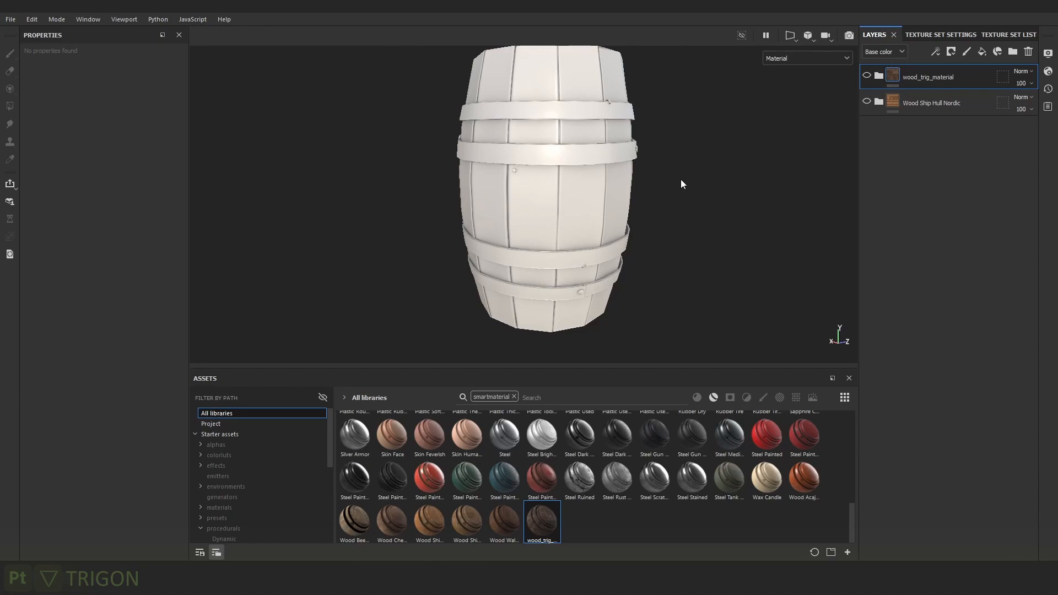
Apply the wood_trig_material smart material to the barrel and delete the original hidden wood_trig_material folder.
{"action": "left_click_drag", "start_coordinate": [541, 526], "coordinate": [948, 77]}
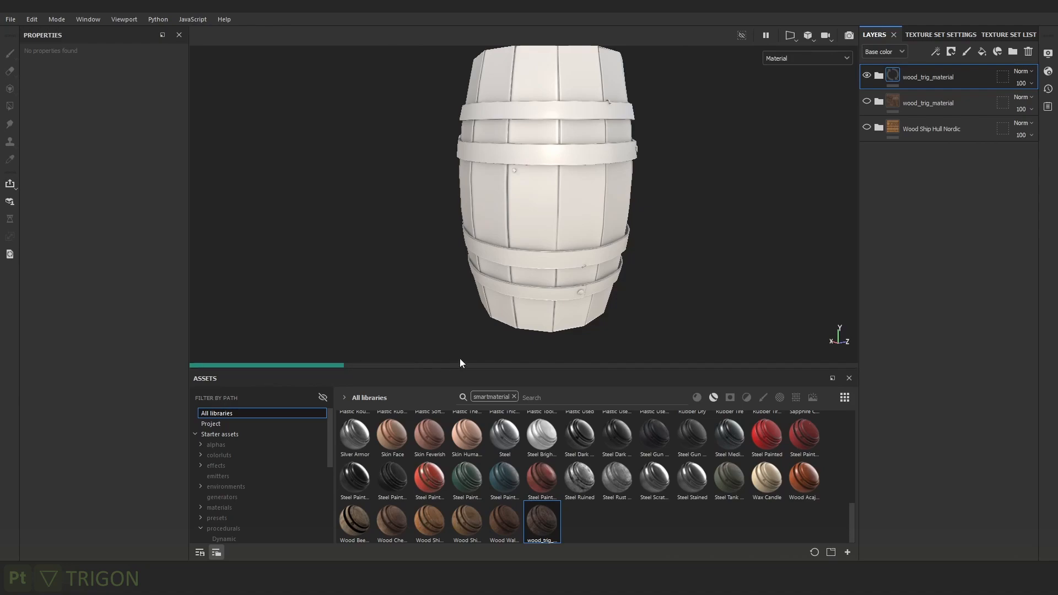
{"action": "scroll", "coordinate": [632, 247], "scroll_direction": "down", "scroll_amount": 1}
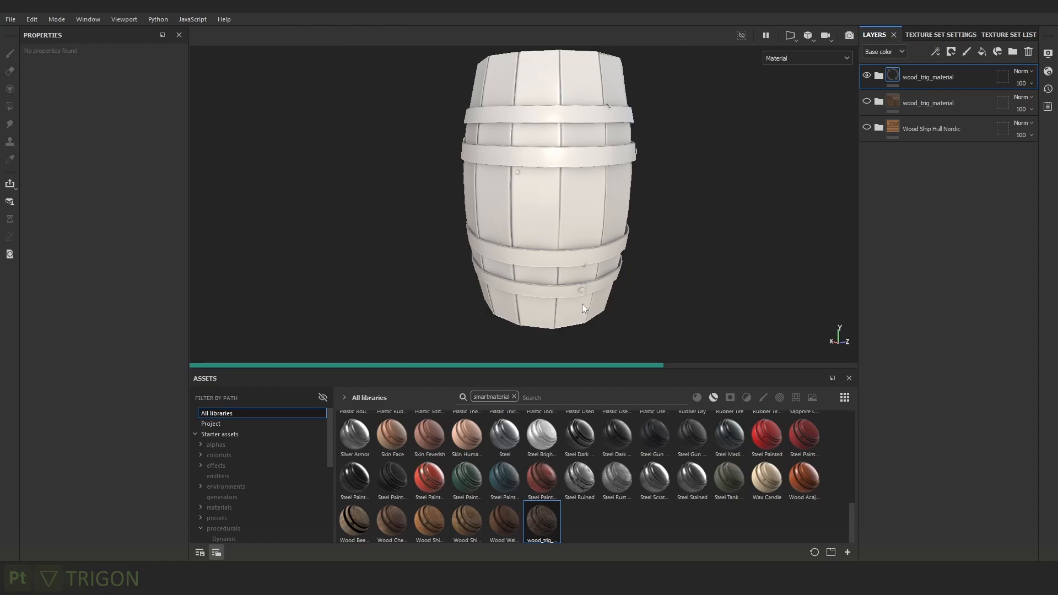
{"action": "key", "text": "f"}
{"action": "left_click", "coordinate": [934, 114]}
{"action": "key", "text": "Delete"}
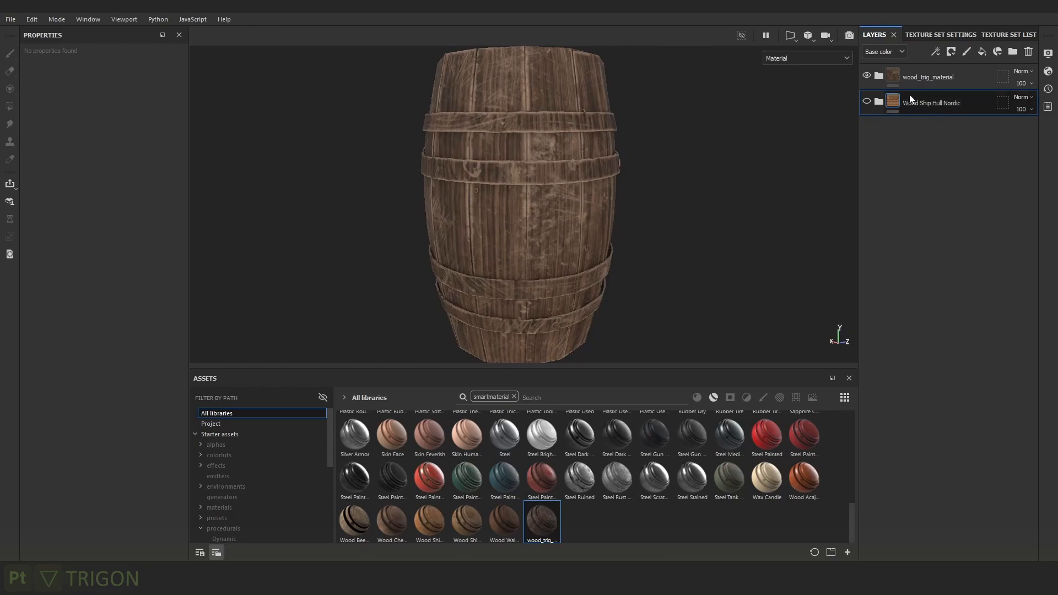
Preview the wood_trig_material smart material in the asset library, and delete the Wood Ship Hull Nordic folder.
{"action": "scroll", "coordinate": [675, 461], "scroll_direction": "up", "scroll_amount": 8}
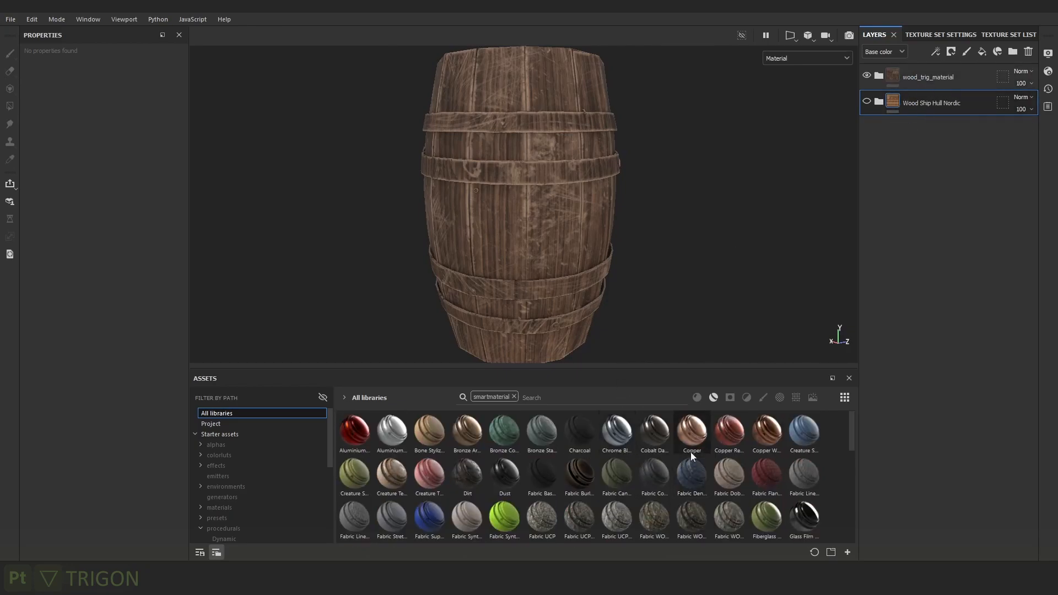
{"action": "scroll", "coordinate": [615, 455], "scroll_direction": "down", "scroll_amount": 8}
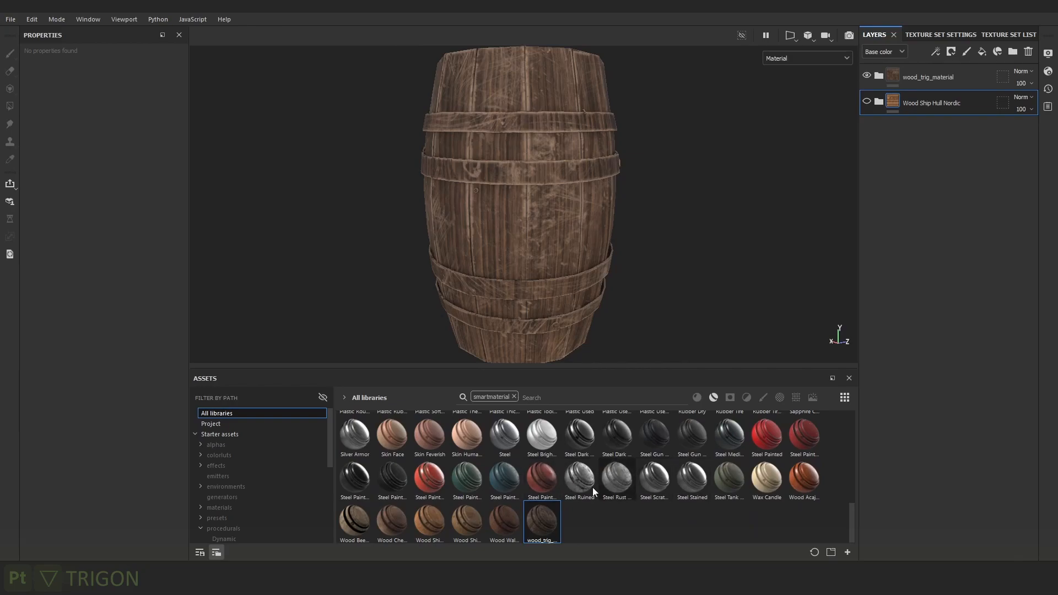
{"action": "mouse_move", "coordinate": [555, 516]}
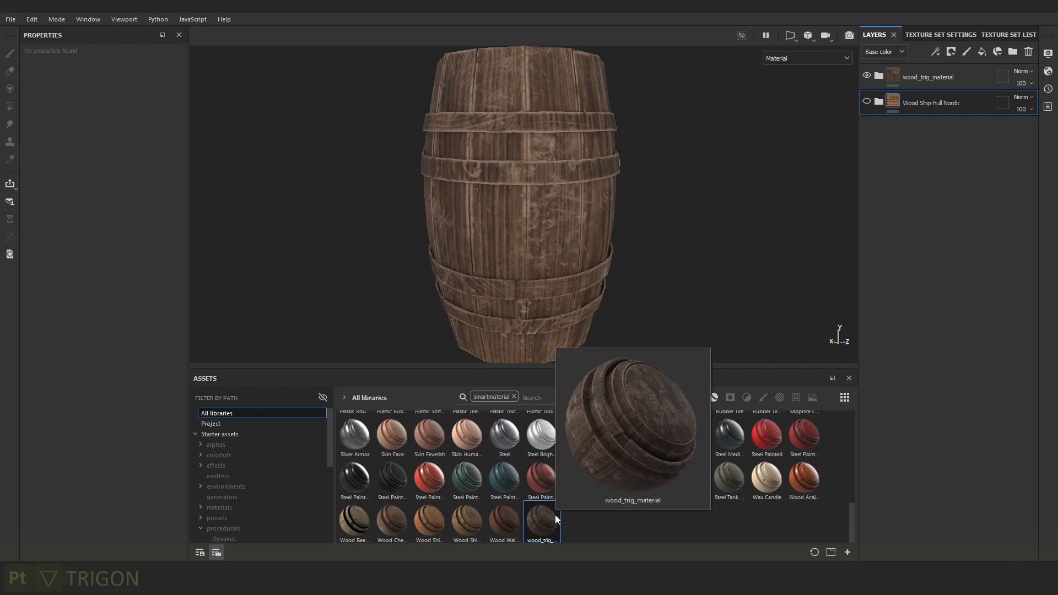
{"action": "scroll", "coordinate": [633, 169], "scroll_direction": "up", "scroll_amount": 1}
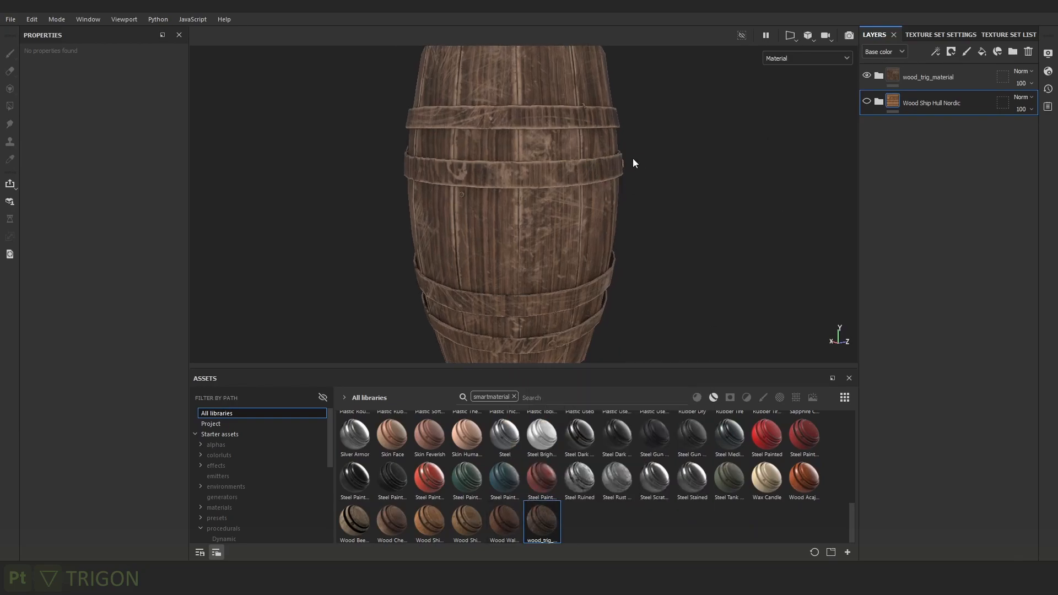
{"action": "middle_click_drag", "start_coordinate": [633, 168], "coordinate": [633, 189], "text": "alt"}
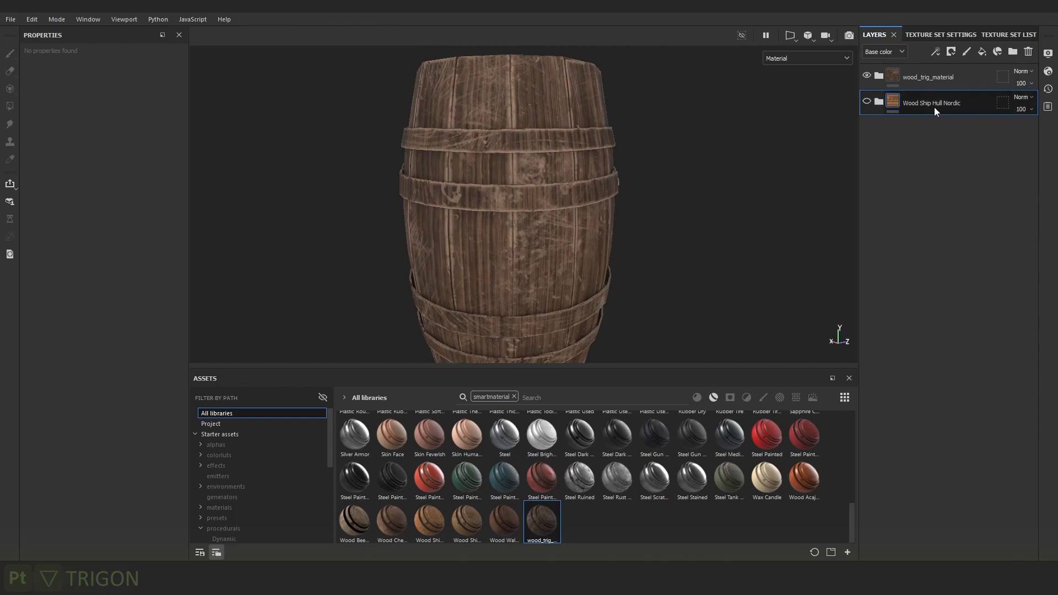
{"action": "key", "text": "Delete"}
Check the barrel's base color channel on its own, and return to the full material view.
{"action": "key", "text": "c"}
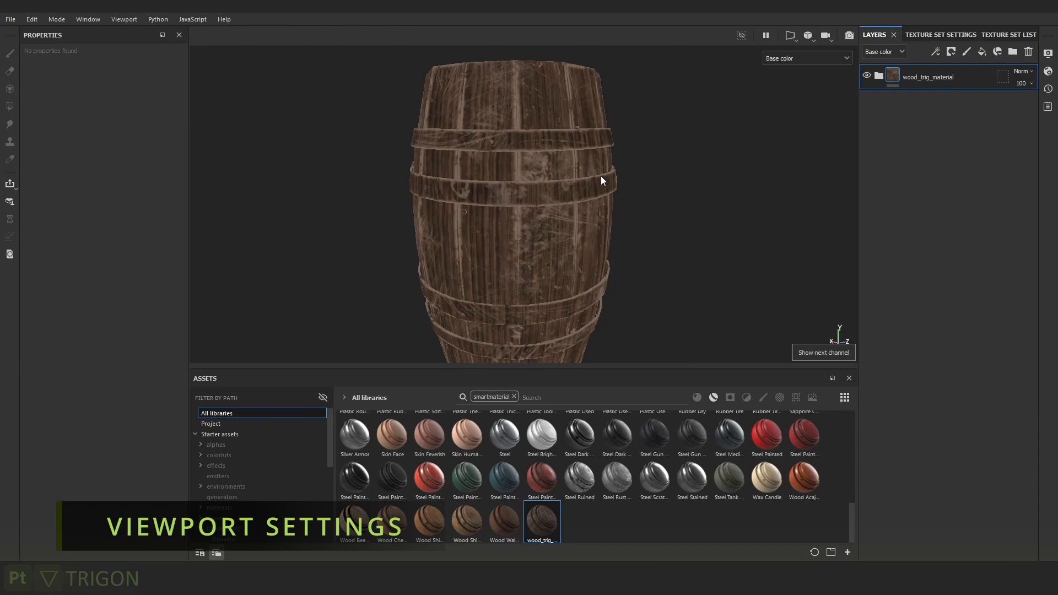
{"action": "key", "text": "f"}
{"action": "key", "text": "m"}
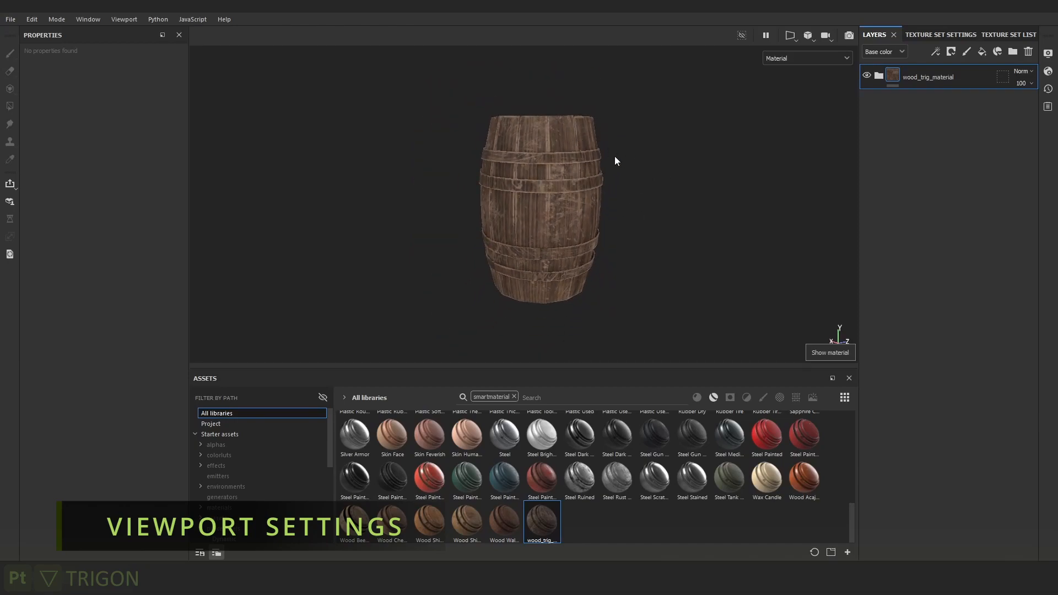
Change the environment map to Studio Tomoco and rotate the environment lighting to 126.
{"action": "left_click", "coordinate": [1048, 54]}
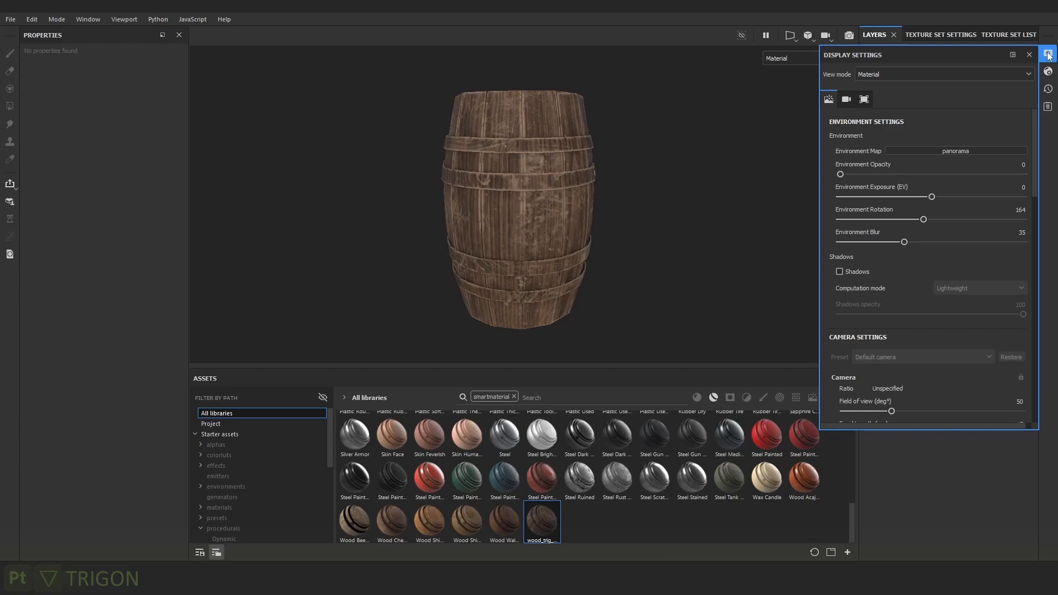
{"action": "left_click", "coordinate": [930, 150]}
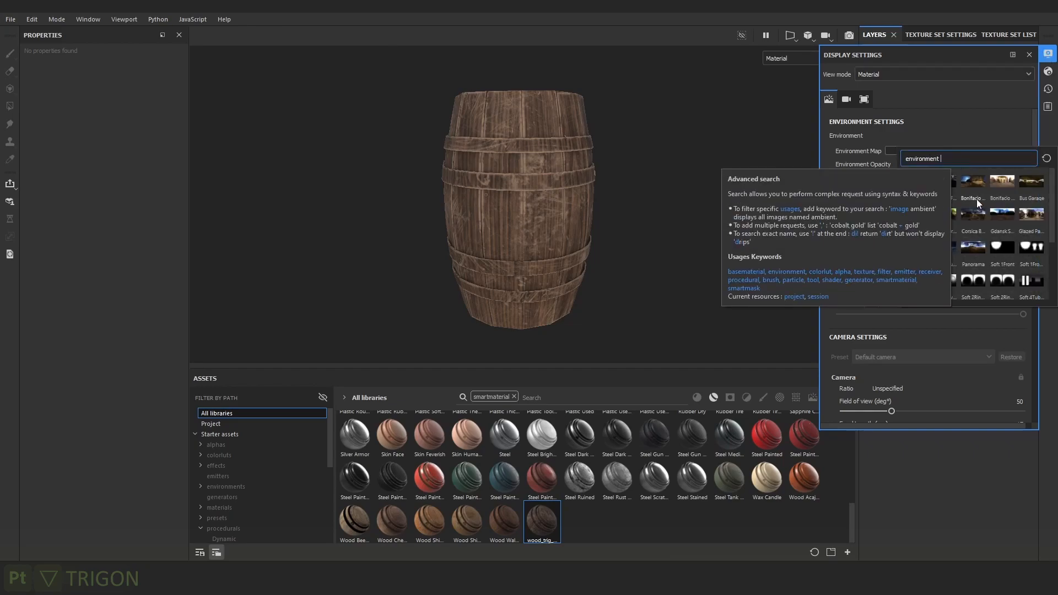
{"action": "scroll", "coordinate": [986, 220], "scroll_direction": "down", "scroll_amount": 3}
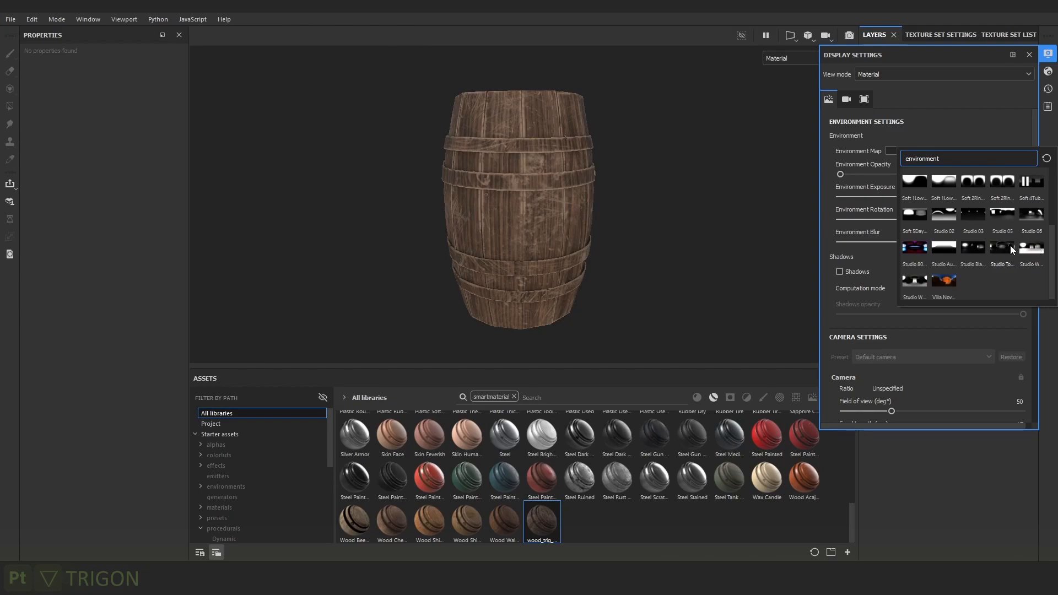
{"action": "left_click", "coordinate": [1010, 245]}
{"action": "mouse_move", "coordinate": [574, 162]}
{"action": "right_mouse_down", "text": "shift"}
{"action": "mouse_move", "coordinate": [656, 170]}
{"action": "mouse_move", "coordinate": [628, 170]}
{"action": "mouse_move", "coordinate": [624, 183]}
{"action": "mouse_move", "coordinate": [683, 234]}
{"action": "right_mouse_up", "text": "shift"}
{"action": "key", "text": "c"}
{"action": "key", "text": "m"}
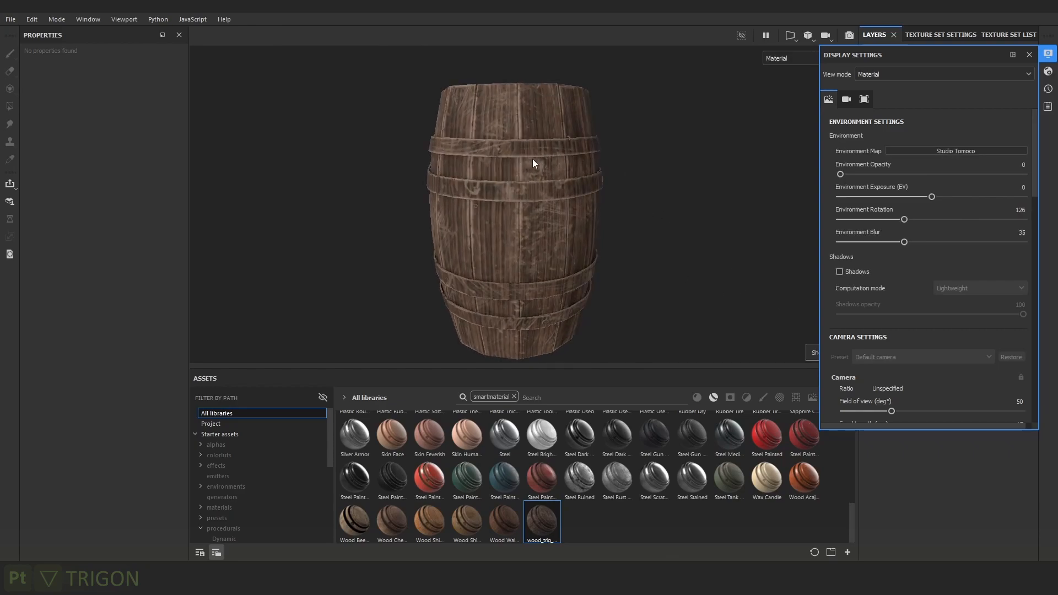
Set the environment blur to 100 and the environment opacity to 18 after trying full opacity.
{"action": "right_click_drag", "start_coordinate": [633, 174], "coordinate": [655, 173], "text": "alt"}
{"action": "key", "text": "f"}
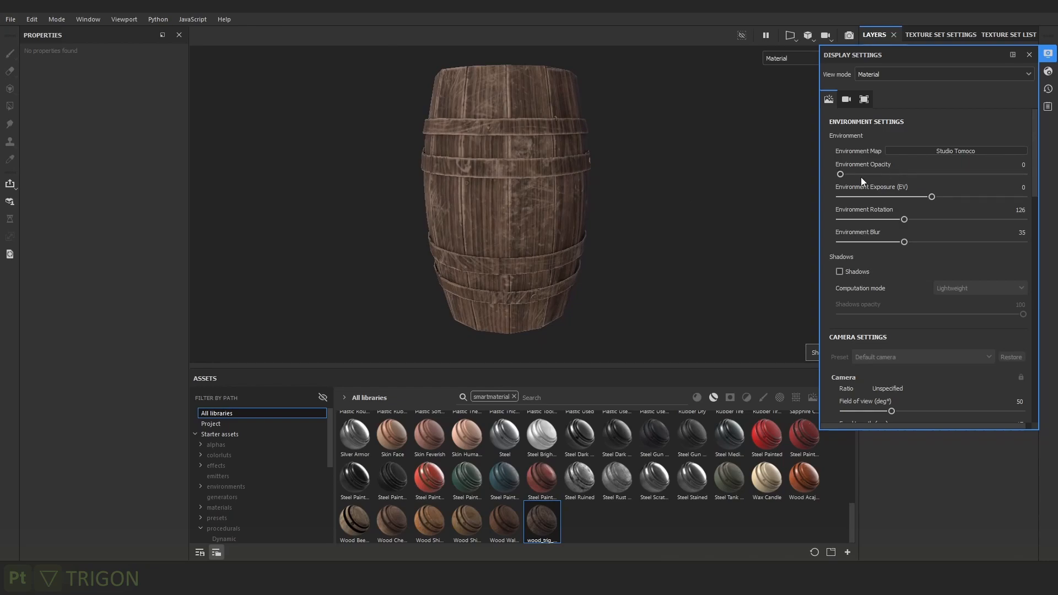
{"action": "left_click_drag", "start_coordinate": [839, 174], "coordinate": [1048, 172]}
{"action": "middle_click_drag", "start_coordinate": [655, 201], "coordinate": [648, 206], "text": "alt"}
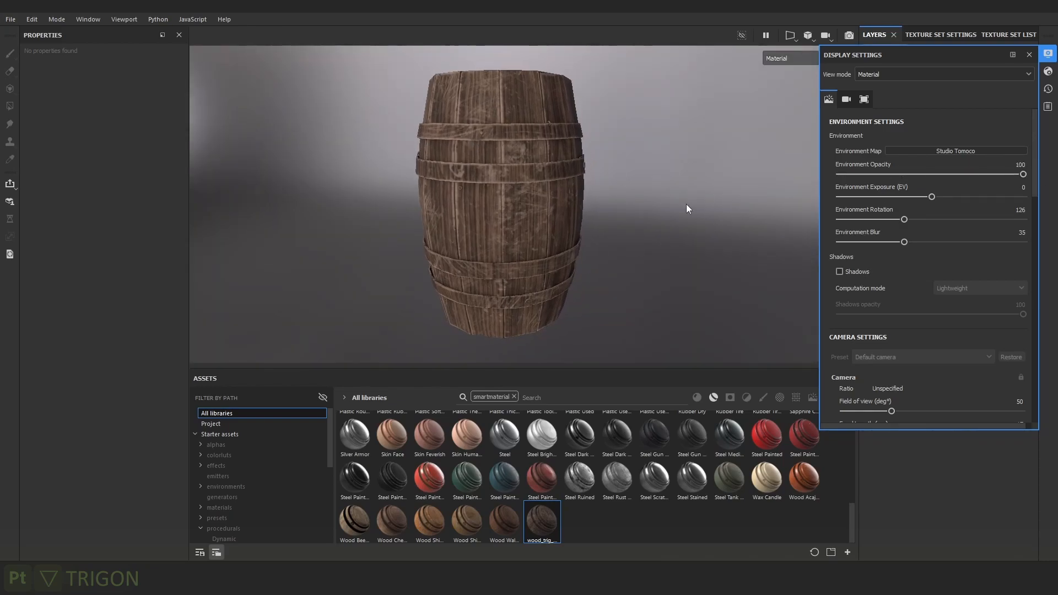
{"action": "left_click_drag", "start_coordinate": [903, 242], "coordinate": [1027, 242]}
{"action": "right_click_drag", "start_coordinate": [609, 213], "coordinate": [604, 173], "text": "alt"}
{"action": "left_click_drag", "start_coordinate": [1023, 174], "coordinate": [873, 187]}
Enable viewport shadows and set their computation mode to Average.
{"action": "left_click_drag", "start_coordinate": [679, 212], "coordinate": [678, 191], "text": "alt"}
{"action": "scroll", "coordinate": [678, 191], "scroll_direction": "up", "scroll_amount": 1}
{"action": "middle_click_drag", "start_coordinate": [678, 198], "coordinate": [675, 266], "text": "alt"}
{"action": "left_click", "coordinate": [846, 272]}
{"action": "scroll", "coordinate": [585, 224], "scroll_direction": "up", "scroll_amount": 2}
{"action": "left_click", "coordinate": [991, 288]}
{"action": "left_click", "coordinate": [959, 312]}
{"action": "scroll", "coordinate": [584, 108], "scroll_direction": "down", "scroll_amount": 2}
Lower the shadows opacity to 64 and rotate the environment lighting around the barrel to 180.
{"action": "right_click_drag", "start_coordinate": [584, 108], "coordinate": [735, 204], "text": "shift"}
{"action": "left_click", "coordinate": [963, 287]}
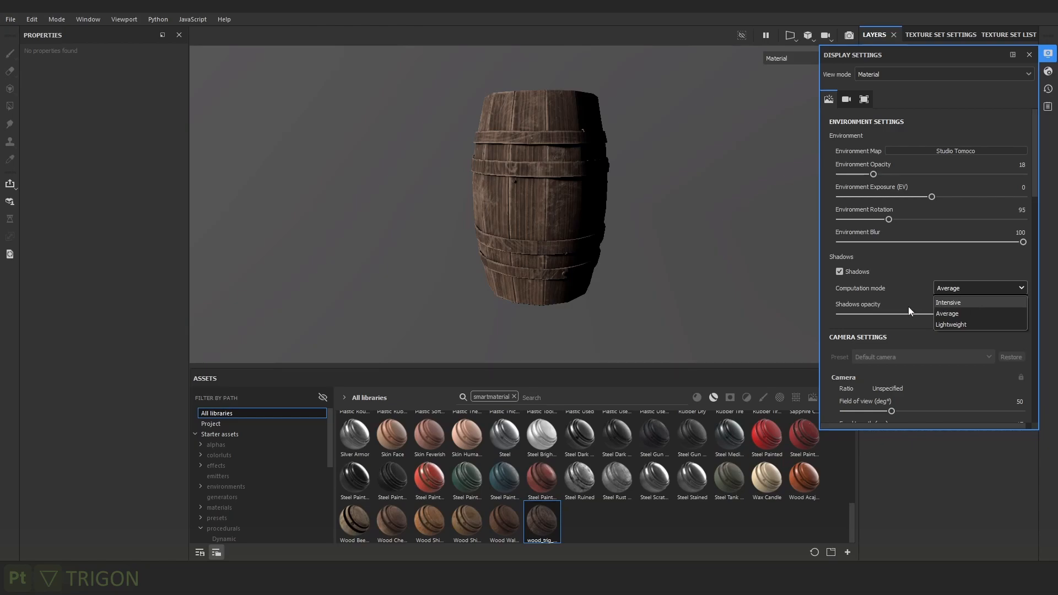
{"action": "mouse_move", "coordinate": [677, 221]}
{"action": "right_mouse_down", "text": "shift"}
{"action": "mouse_move", "coordinate": [608, 199]}
{"action": "mouse_move", "coordinate": [664, 230]}
{"action": "right_mouse_up", "text": "shift"}
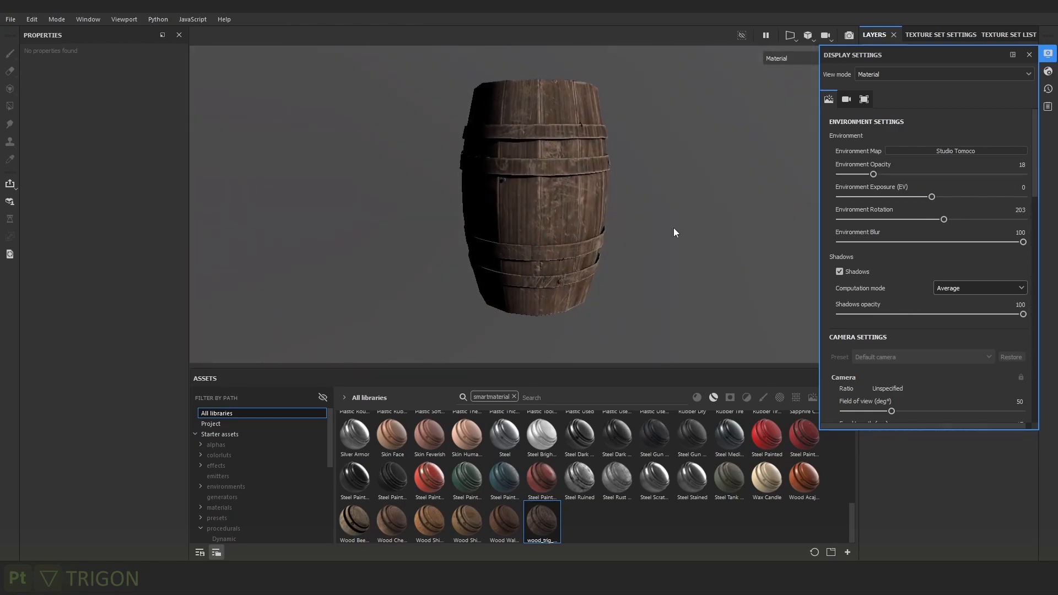
{"action": "mouse_move", "coordinate": [987, 313]}
{"action": "left_mouse_down"}
{"action": "mouse_move", "coordinate": [843, 314]}
{"action": "mouse_move", "coordinate": [1010, 317]}
{"action": "mouse_move", "coordinate": [931, 314]}
{"action": "mouse_move", "coordinate": [957, 314]}
{"action": "left_mouse_up"}
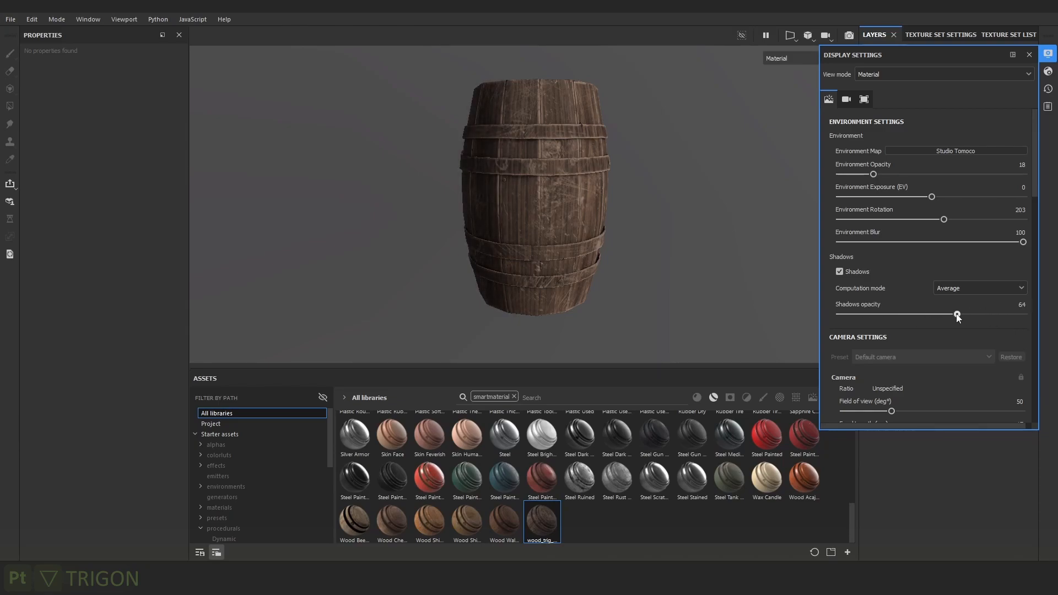
{"action": "mouse_move", "coordinate": [648, 220]}
{"action": "right_mouse_down", "text": "shift"}
{"action": "mouse_move", "coordinate": [704, 217]}
{"action": "mouse_move", "coordinate": [628, 216]}
{"action": "right_mouse_up", "text": "shift"}
Set the camera focal length to 80 mm, reframe the whole barrel and rotate the environment to 225.
{"action": "scroll", "coordinate": [920, 342], "scroll_direction": "down", "scroll_amount": 1}
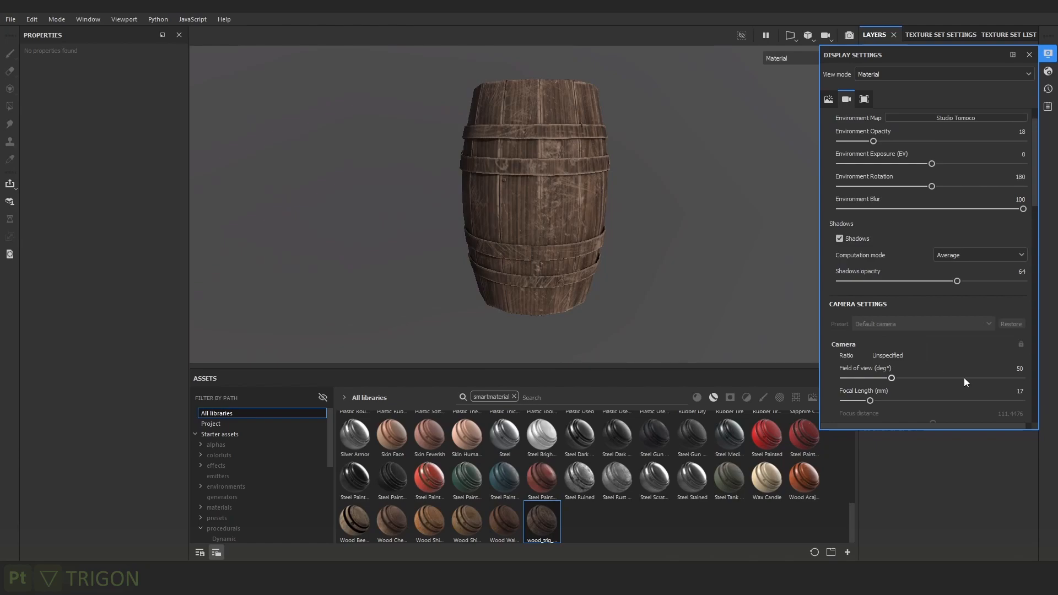
{"action": "double_click", "coordinate": [1019, 390]}
{"action": "type", "text": "80"}
{"action": "key", "text": "Return"}
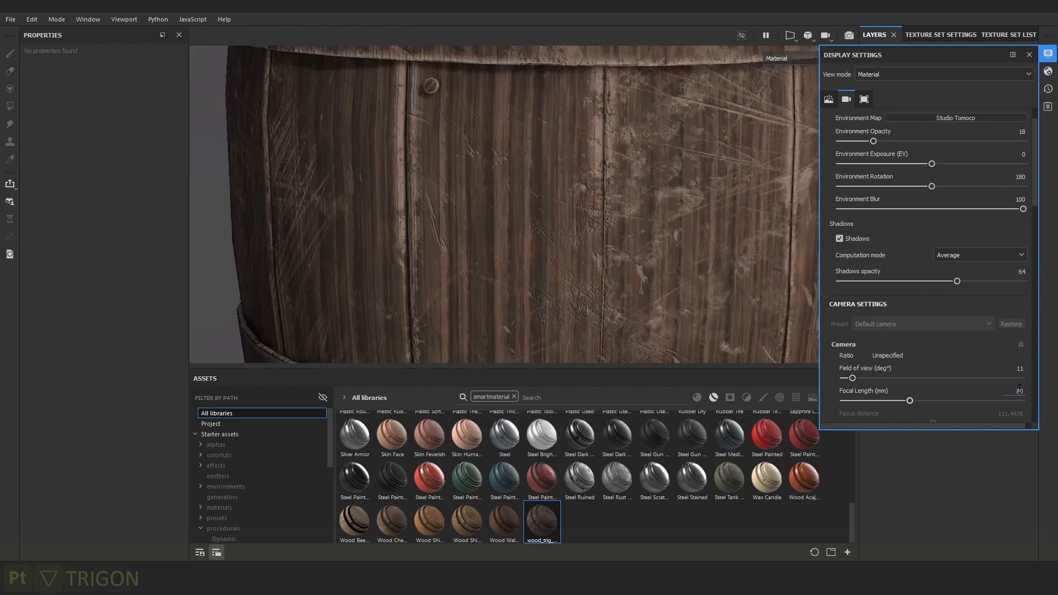
{"action": "scroll", "coordinate": [625, 201], "scroll_direction": "down", "scroll_amount": 4}
{"action": "mouse_move", "coordinate": [626, 201]}
{"action": "left_mouse_down", "text": "alt"}
{"action": "mouse_move", "coordinate": [644, 196]}
{"action": "mouse_move", "coordinate": [617, 202]}
{"action": "left_mouse_up", "text": "alt"}
{"action": "right_click_drag", "start_coordinate": [504, 203], "coordinate": [554, 203], "text": "shift"}
{"action": "left_click_drag", "start_coordinate": [543, 217], "coordinate": [557, 195], "text": "alt"}
{"action": "scroll", "coordinate": [484, 269], "scroll_direction": "up", "scroll_amount": 1}
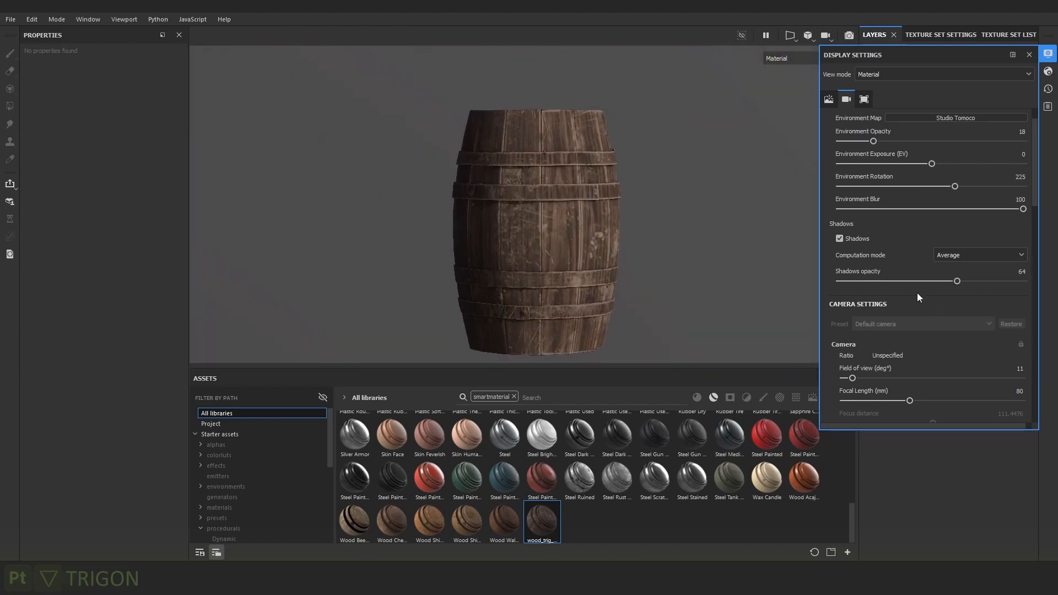
Try a much longer camera focal length and then a short one of 10 mm to compare the perspective distortion.
{"action": "left_click_drag", "start_coordinate": [914, 398], "coordinate": [1023, 401]}
{"action": "scroll", "coordinate": [546, 201], "scroll_direction": "down", "scroll_amount": 4}
{"action": "right_click_drag", "start_coordinate": [710, 220], "coordinate": [669, 220], "text": "shift"}
{"action": "middle_click_drag", "start_coordinate": [665, 232], "coordinate": [622, 171], "text": "alt"}
{"action": "left_click_drag", "start_coordinate": [976, 400], "coordinate": [861, 402]}
{"action": "right_click_drag", "start_coordinate": [495, 99], "coordinate": [975, 445], "text": "alt"}
{"action": "mouse_move", "coordinate": [512, 207]}
{"action": "right_mouse_down", "text": "alt"}
{"action": "mouse_move", "coordinate": [533, 213]}
{"action": "mouse_move", "coordinate": [578, 199]}
{"action": "mouse_move", "coordinate": [706, 259]}
{"action": "mouse_move", "coordinate": [616, 260]}
{"action": "right_mouse_up", "text": "alt"}
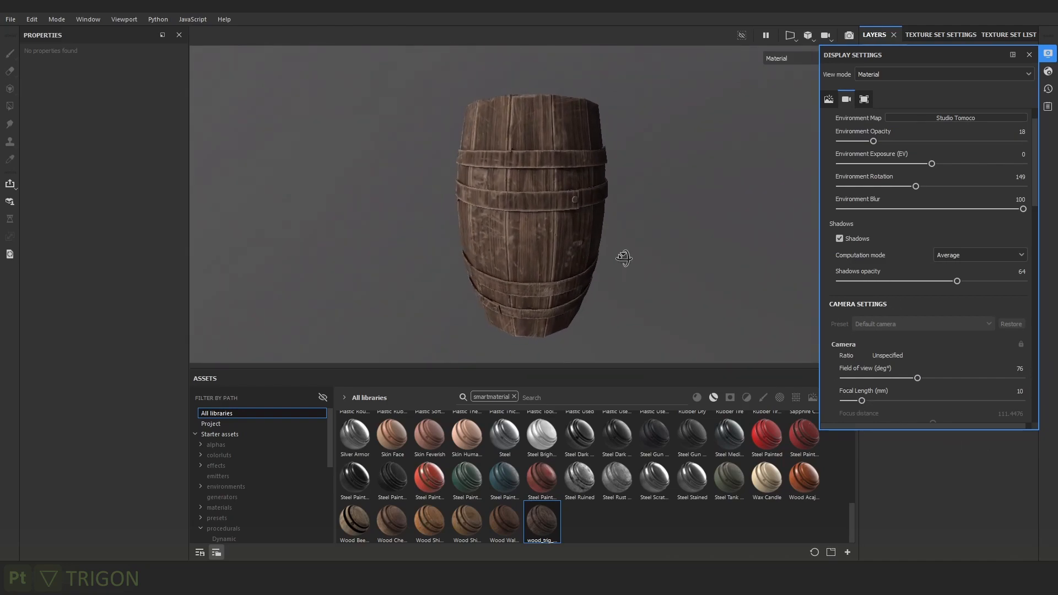
Return the camera focal length to 80 mm and reframe the whole barrel.
{"action": "left_click", "coordinate": [1019, 390]}
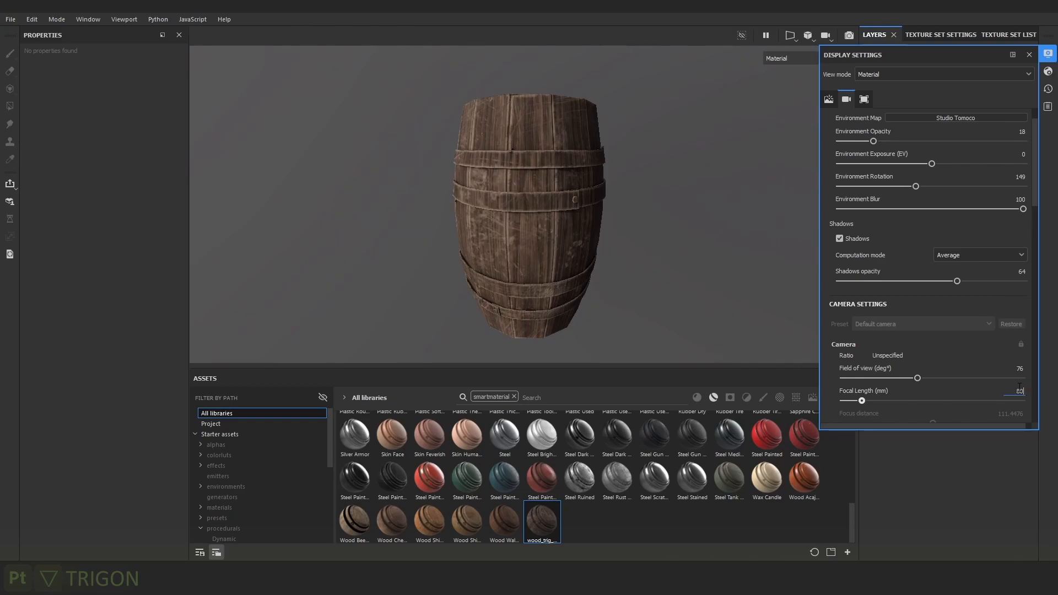
{"action": "type", "text": "80"}
{"action": "key", "text": "Return"}
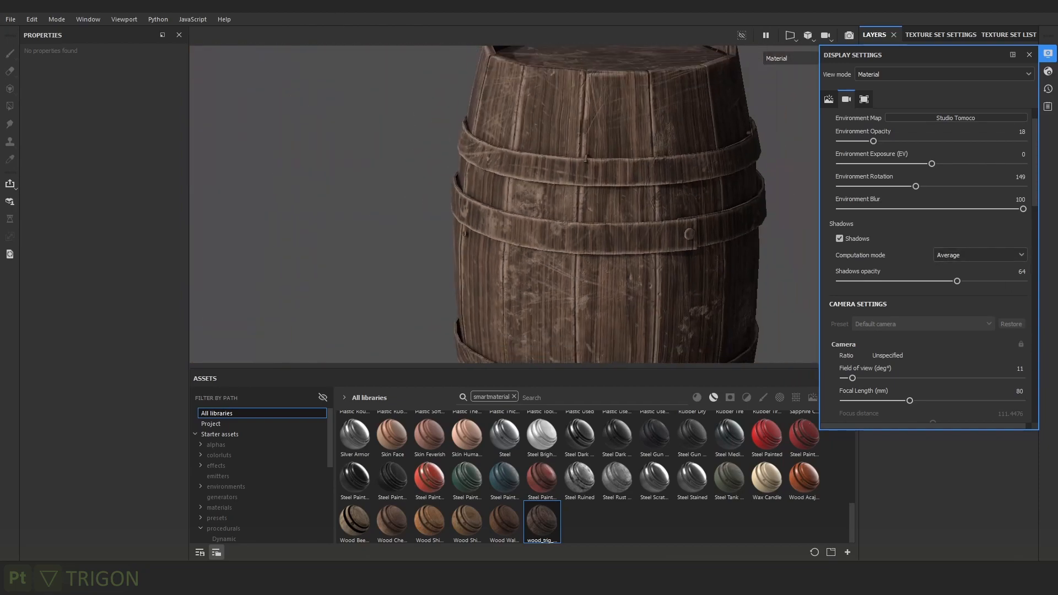
{"action": "scroll", "coordinate": [753, 294], "scroll_direction": "down", "scroll_amount": 3}
{"action": "middle_click_drag", "start_coordinate": [705, 286], "coordinate": [638, 241], "text": "alt"}
{"action": "left_click_drag", "start_coordinate": [637, 241], "coordinate": [629, 225], "text": "alt"}
{"action": "scroll", "coordinate": [628, 225], "scroll_direction": "up", "scroll_amount": 1}
Activate the camera post effects and readjust the environment lighting on the barrel.
{"action": "scroll", "coordinate": [954, 326], "scroll_direction": "down", "scroll_amount": 2}
{"action": "scroll", "coordinate": [948, 330], "scroll_direction": "down", "scroll_amount": 2}
{"action": "left_click", "coordinate": [854, 331]}
{"action": "middle_click_drag", "start_coordinate": [584, 182], "coordinate": [603, 191], "text": "alt"}
{"action": "right_click_drag", "start_coordinate": [602, 191], "coordinate": [658, 209], "text": "shift"}
{"action": "middle_click_drag", "start_coordinate": [694, 228], "coordinate": [689, 200], "text": "alt"}
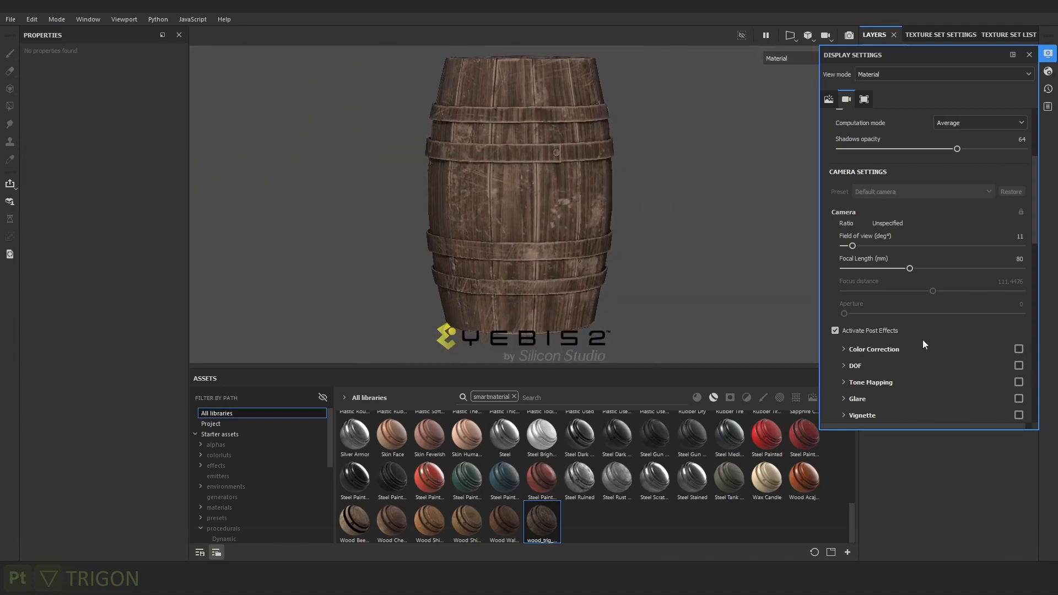
Enable the vignette post effect and increase its strength.
{"action": "scroll", "coordinate": [948, 352], "scroll_direction": "down", "scroll_amount": 1}
{"action": "left_click", "coordinate": [1018, 382]}
{"action": "left_click", "coordinate": [874, 381]}
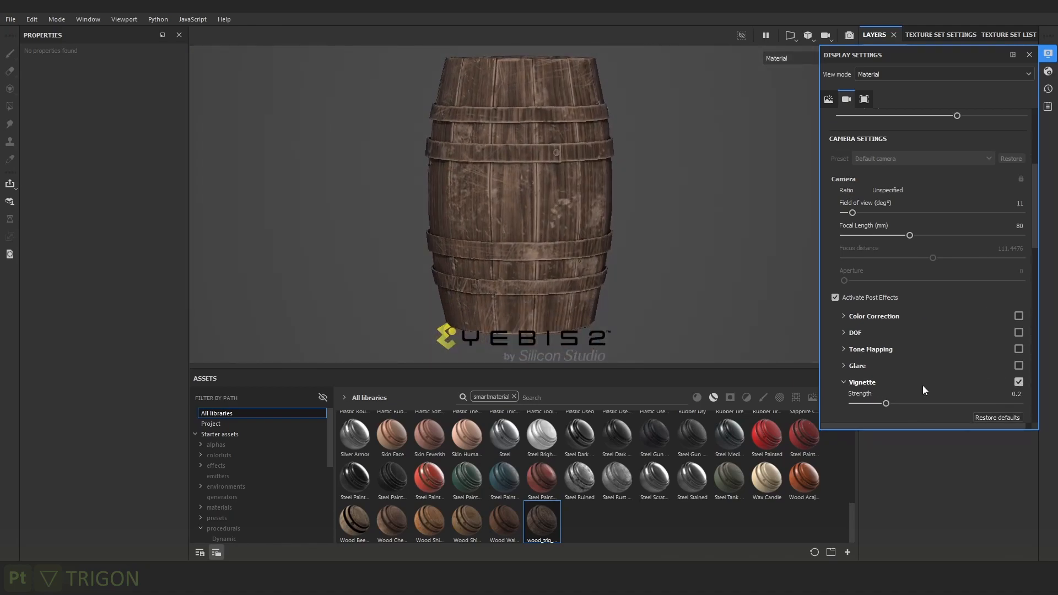
{"action": "scroll", "coordinate": [917, 385], "scroll_direction": "down", "scroll_amount": 1}
{"action": "left_click_drag", "start_coordinate": [886, 371], "coordinate": [962, 371]}
{"action": "left_click_drag", "start_coordinate": [915, 372], "coordinate": [1018, 365]}
Activate temporal anti-aliasing for the viewport.
{"action": "scroll", "coordinate": [915, 352], "scroll_direction": "down", "scroll_amount": 3}
{"action": "left_click", "coordinate": [866, 340]}
{"action": "scroll", "coordinate": [677, 346], "scroll_direction": "down", "scroll_amount": 3}
{"action": "scroll", "coordinate": [907, 303], "scroll_direction": "down", "scroll_amount": 5}
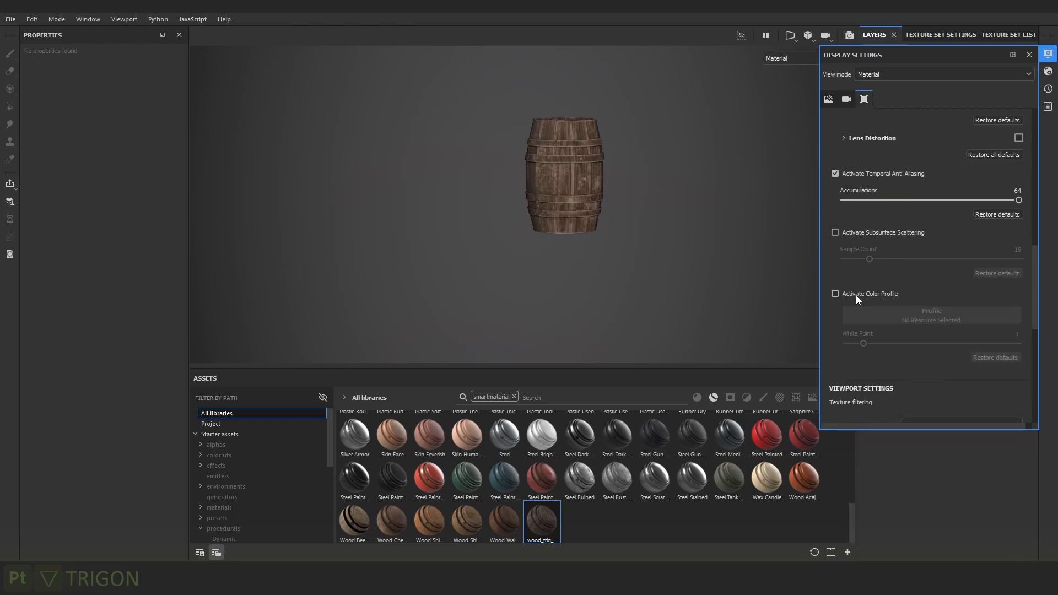
Activate the viewport's color profile and reframe the barrel.
{"action": "left_click", "coordinate": [855, 296]}
{"action": "scroll", "coordinate": [603, 198], "scroll_direction": "up", "scroll_amount": 5}
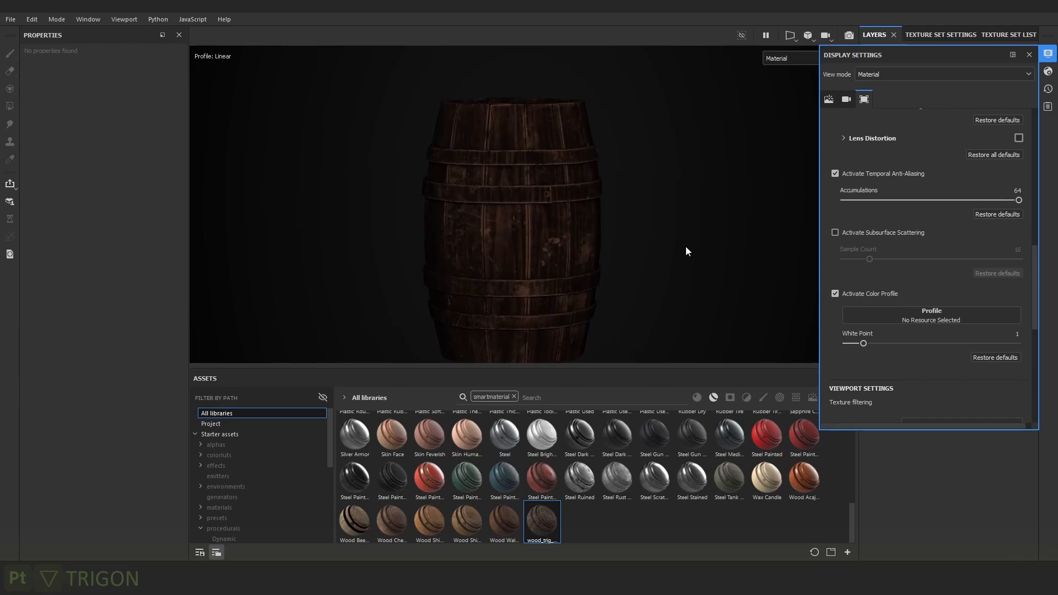
{"action": "middle_click_drag", "start_coordinate": [686, 251], "coordinate": [698, 233]}
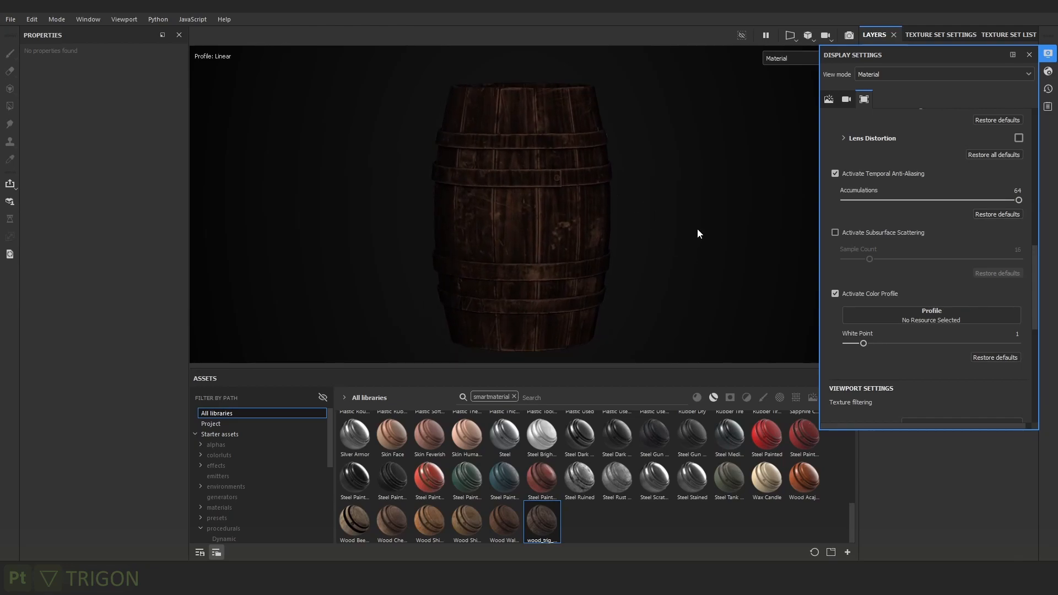
Cycle through the barrel's individual texture channels, and return to the full material view.
{"action": "key", "text": "c"}
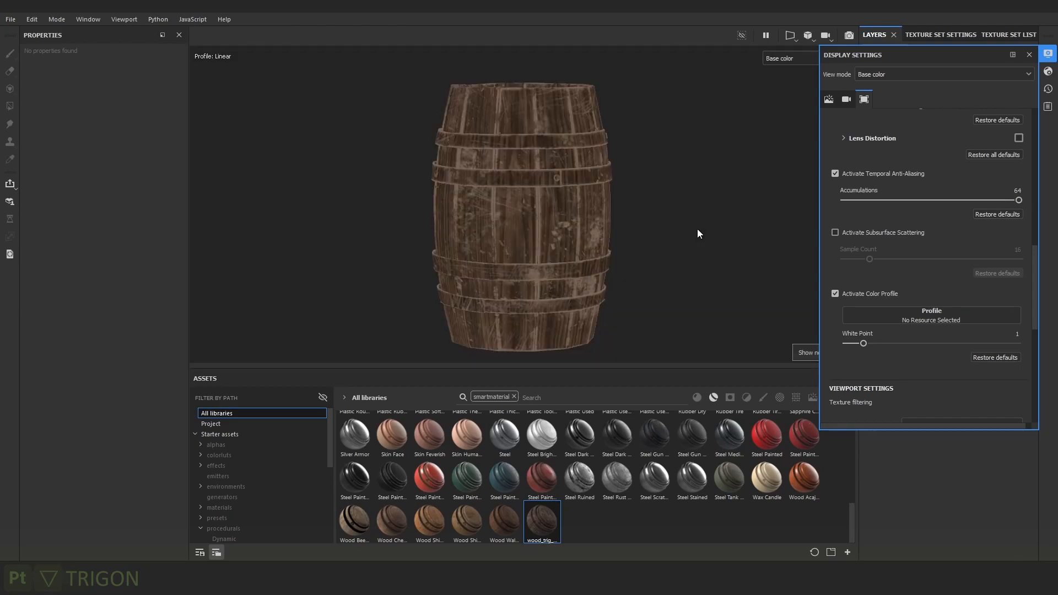
{"action": "key", "text": "c"}
{"action": "key", "text": "c"}
{"action": "key", "text": "c"}
{"action": "key", "text": "c"}
{"action": "key", "text": "c"}
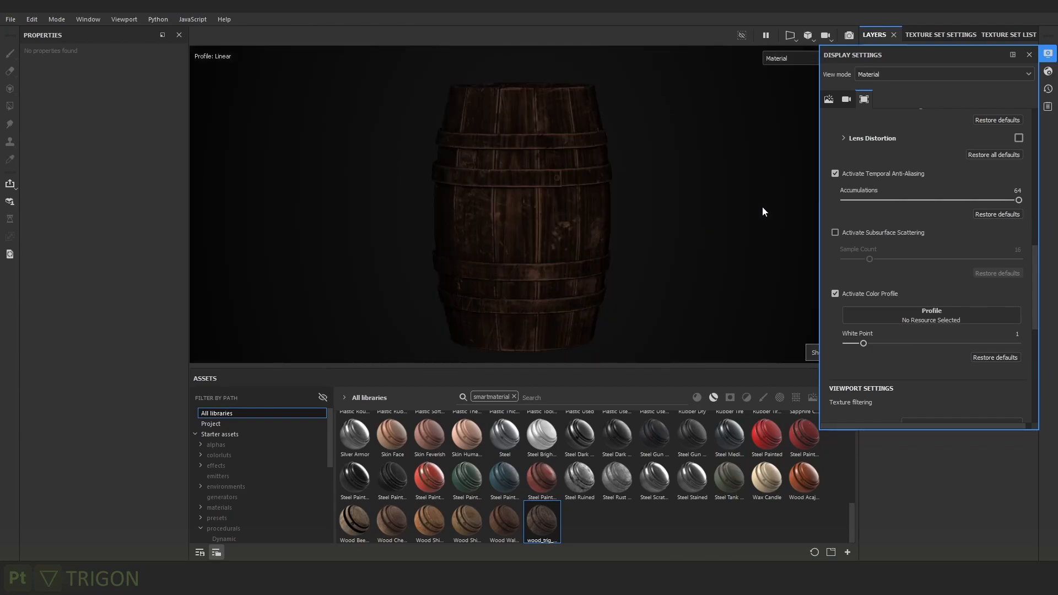
{"action": "key", "text": "c"}
{"action": "key", "text": "c"}
Try the film_noir color profile, and replace it with gamma1-8 at a white point of 0.91.
{"action": "left_click", "coordinate": [961, 316]}
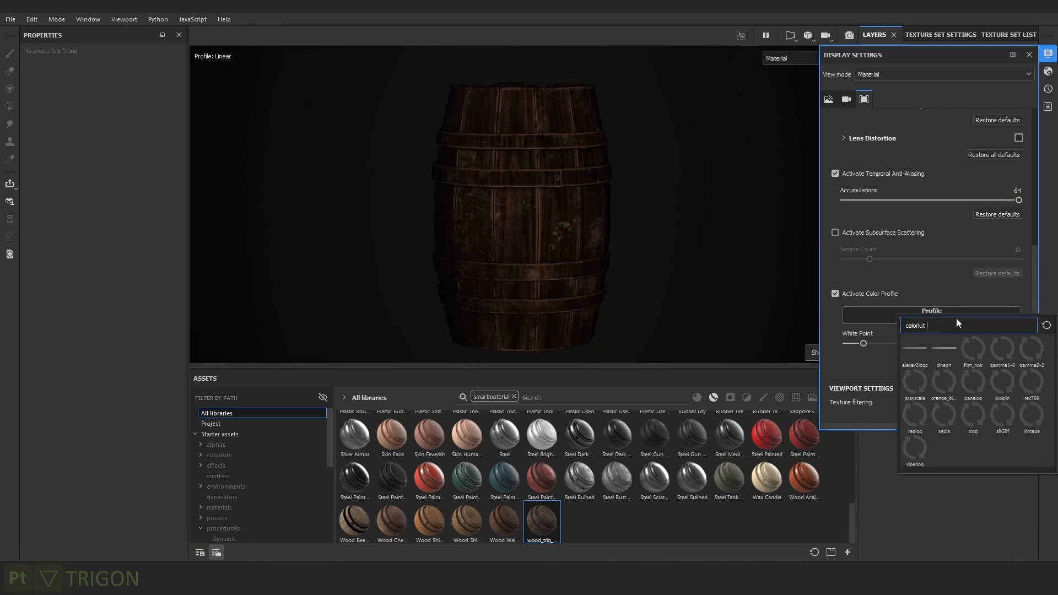
{"action": "left_click", "coordinate": [967, 349]}
{"action": "left_click", "coordinate": [927, 320]}
{"action": "left_click", "coordinate": [1001, 353]}
{"action": "left_click_drag", "start_coordinate": [865, 344], "coordinate": [863, 345]}
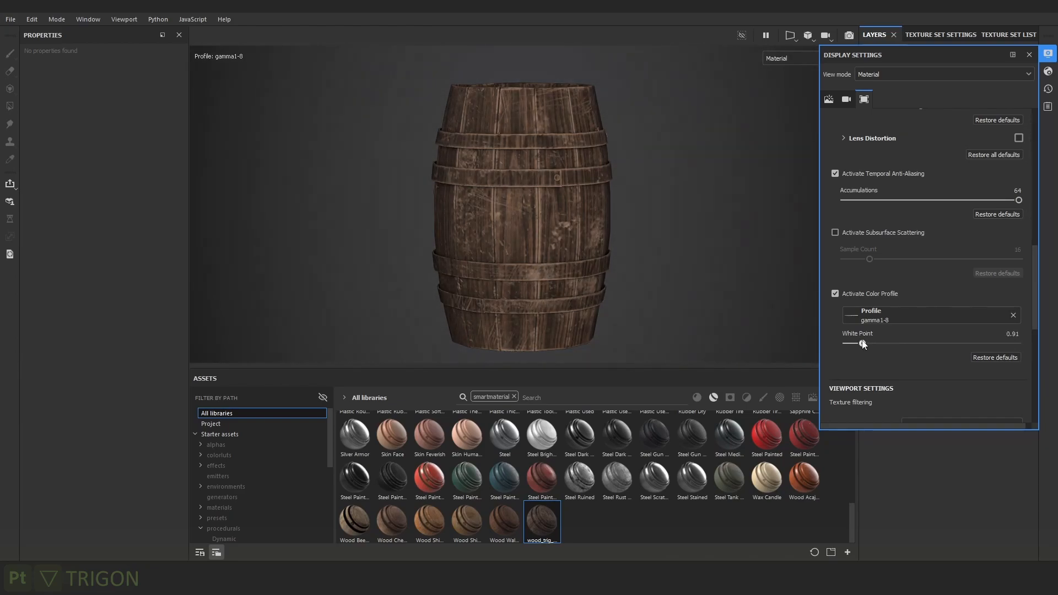
Compare the barrel with and without the color profile, and leave the profile deactivated.
{"action": "left_click", "coordinate": [853, 294]}
{"action": "left_click", "coordinate": [852, 295]}
{"action": "left_click", "coordinate": [852, 293]}
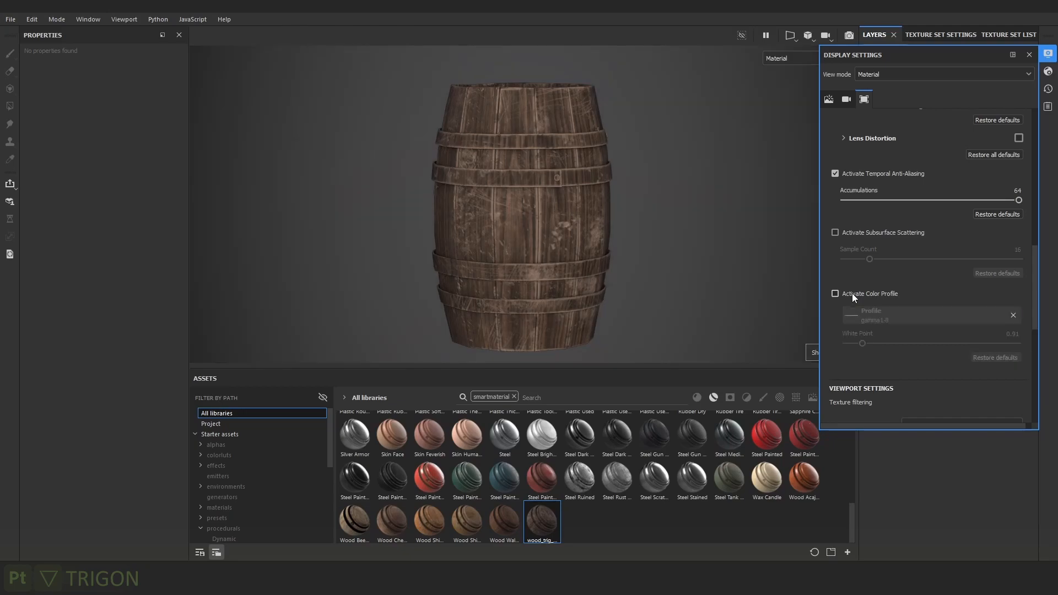
Reactivate the gamma1-8 color profile and lower its white point to 0.78.
{"action": "left_click", "coordinate": [852, 292]}
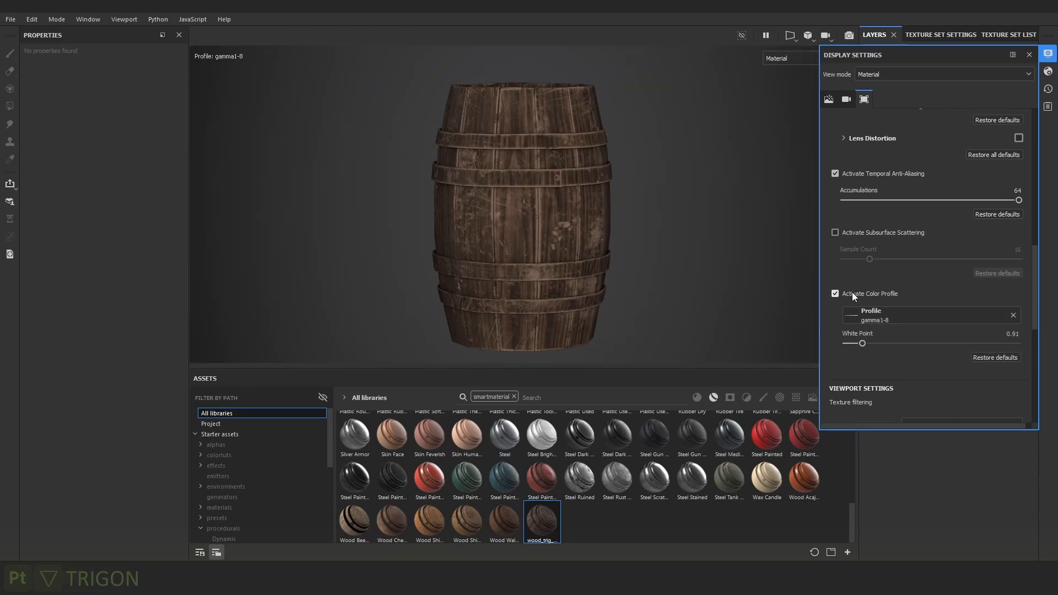
{"action": "left_click", "coordinate": [845, 294]}
{"action": "left_click", "coordinate": [845, 294]}
{"action": "left_click_drag", "start_coordinate": [624, 221], "coordinate": [689, 237], "text": "alt"}
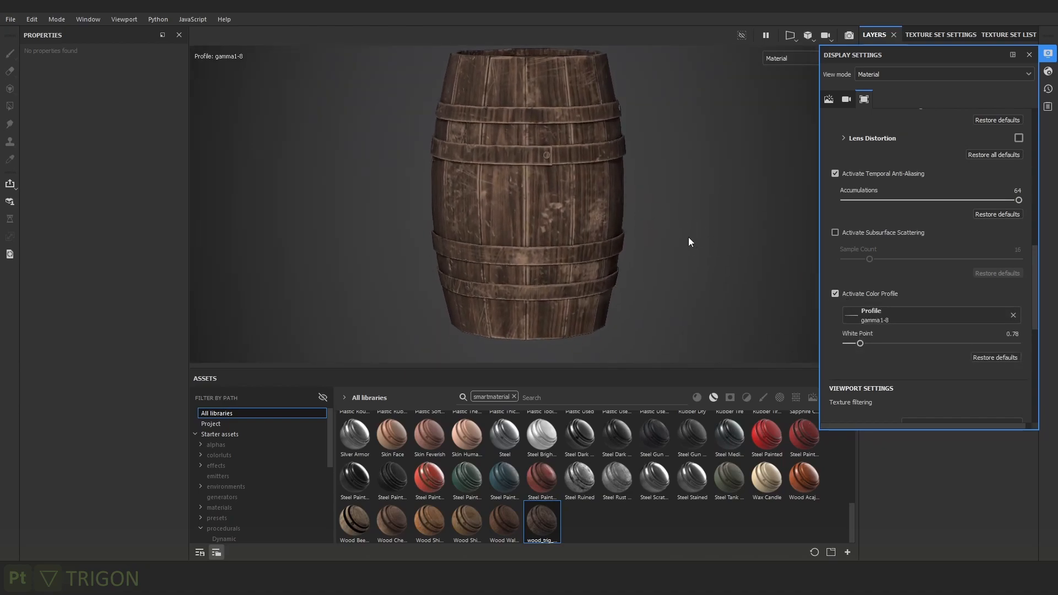
Compare the barrel with and without the color profile, and leave the profile activated.
{"action": "left_click", "coordinate": [847, 296]}
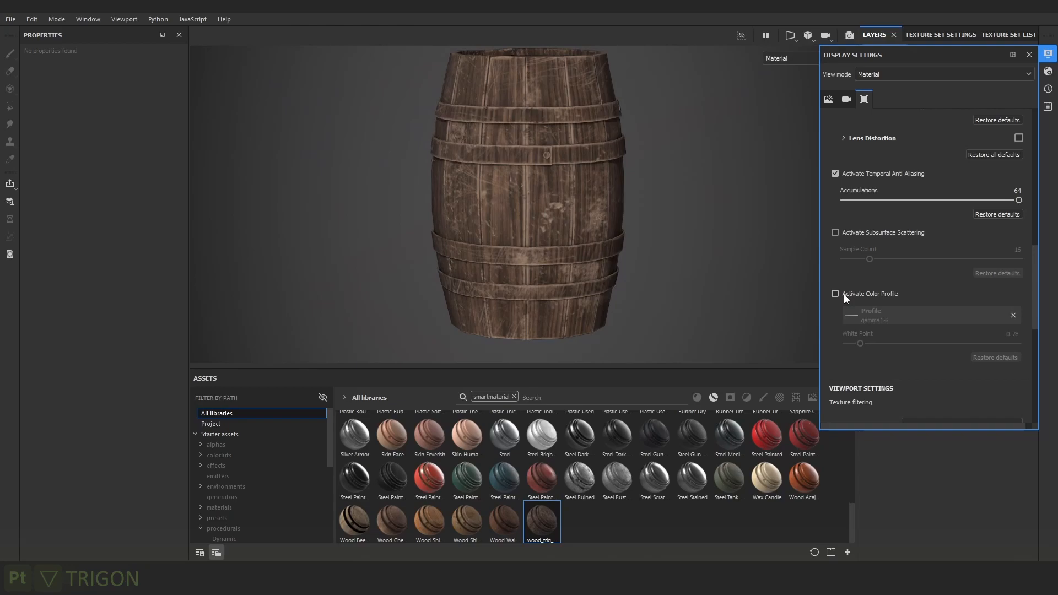
{"action": "left_click_drag", "start_coordinate": [627, 192], "coordinate": [638, 238], "text": "alt"}
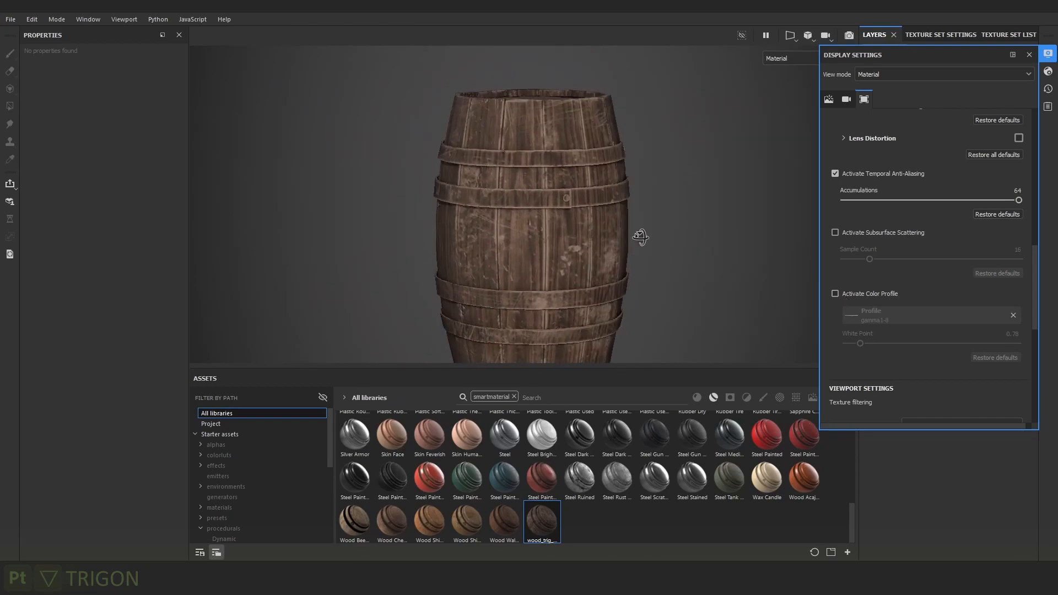
{"action": "left_click", "coordinate": [851, 293]}
{"action": "scroll", "coordinate": [654, 216], "scroll_direction": "down", "scroll_amount": 2}
{"action": "middle_click_drag", "start_coordinate": [667, 251], "coordinate": [668, 236], "text": "alt"}
Set the viewport's anisotropic filtering to High (8spp) and review the remaining viewport options.
{"action": "scroll", "coordinate": [937, 374], "scroll_direction": "down", "scroll_amount": 2}
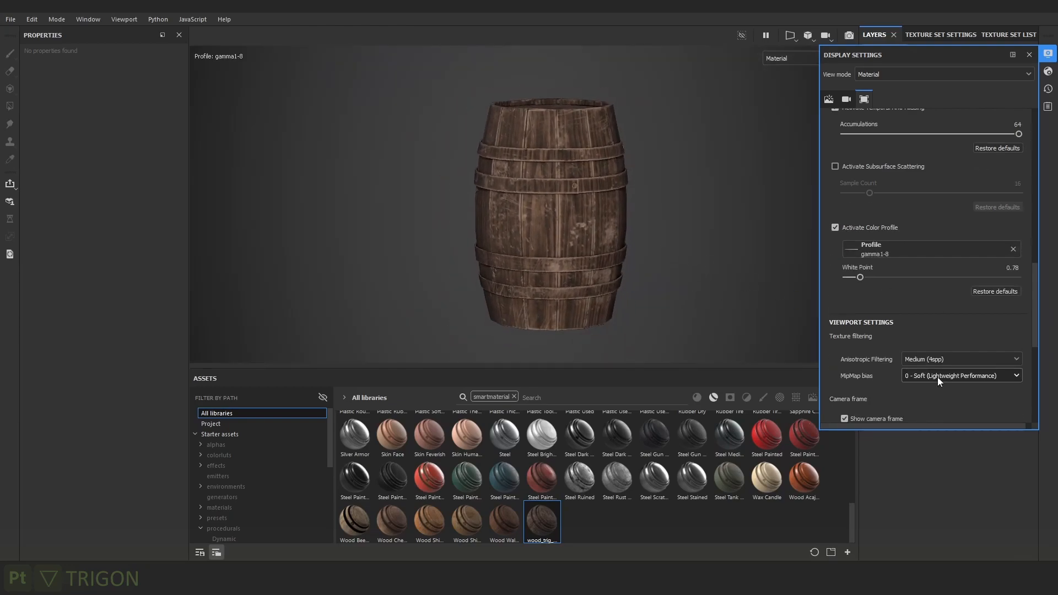
{"action": "scroll", "coordinate": [848, 355], "scroll_direction": "down", "scroll_amount": 2}
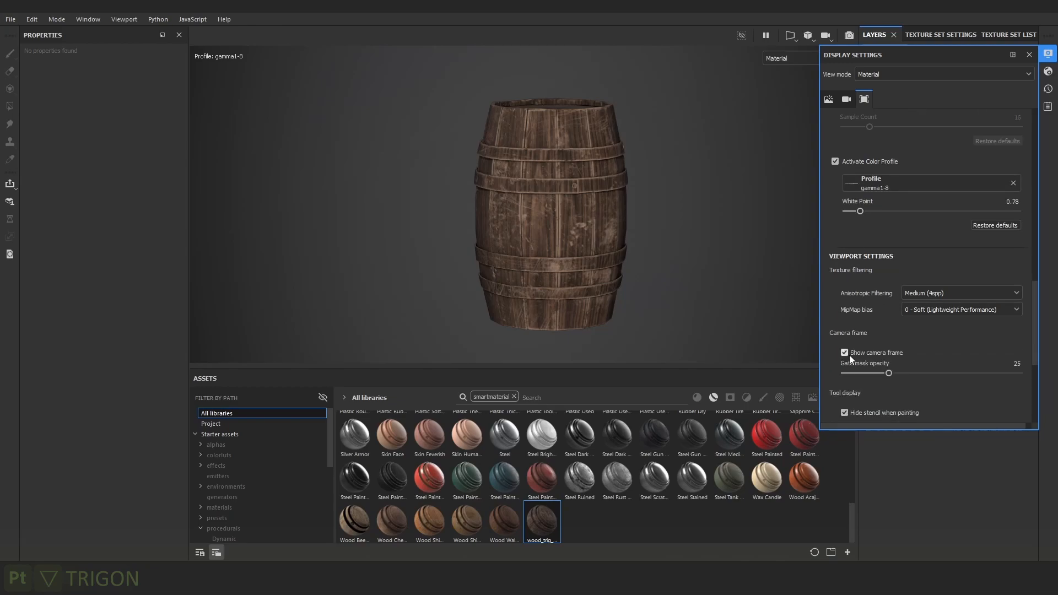
{"action": "left_click", "coordinate": [921, 292]}
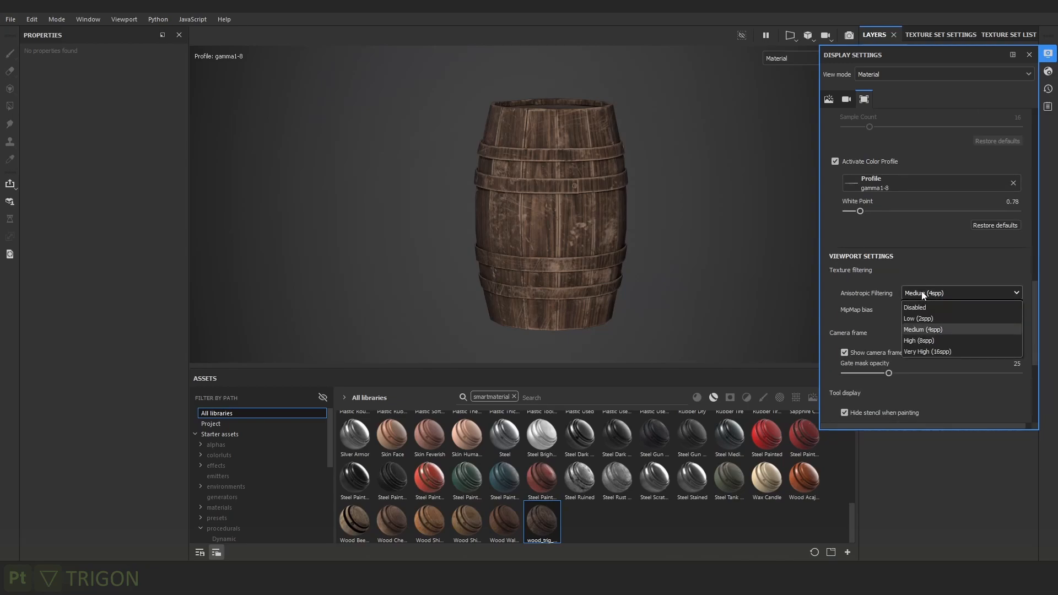
{"action": "left_click", "coordinate": [933, 342]}
{"action": "scroll", "coordinate": [612, 234], "scroll_direction": "up", "scroll_amount": 2}
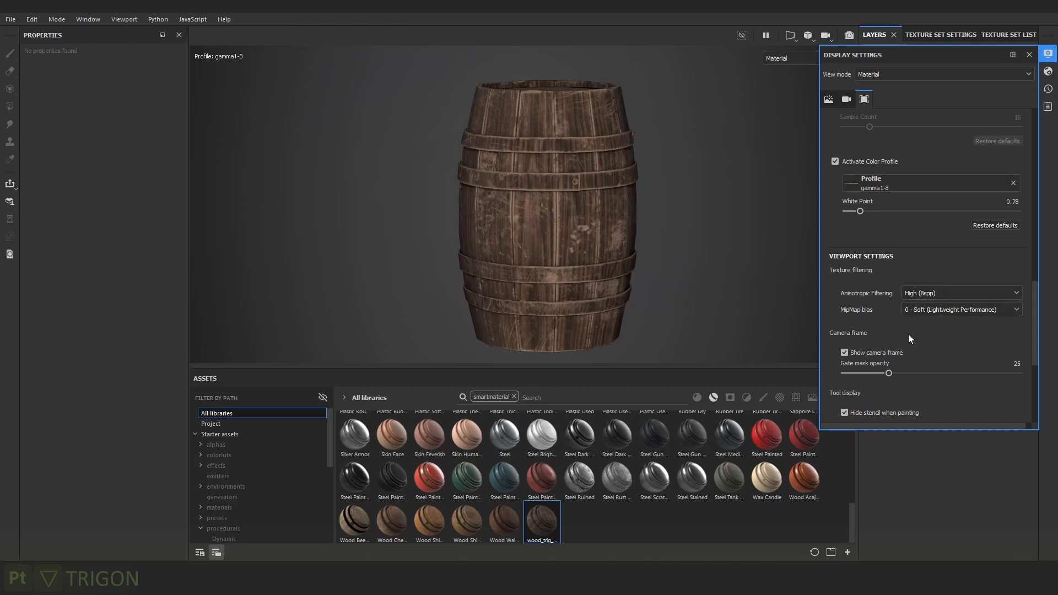
{"action": "scroll", "coordinate": [940, 329], "scroll_direction": "down", "scroll_amount": 3}
{"action": "scroll", "coordinate": [939, 330], "scroll_direction": "down", "scroll_amount": 3}
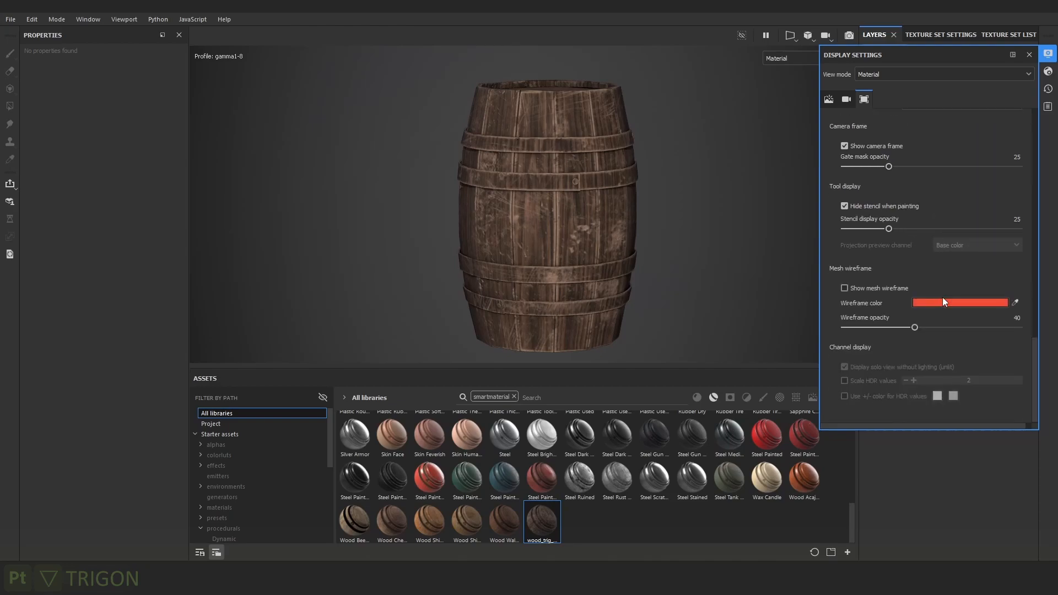
{"action": "scroll", "coordinate": [931, 248], "scroll_direction": "up", "scroll_amount": 15}
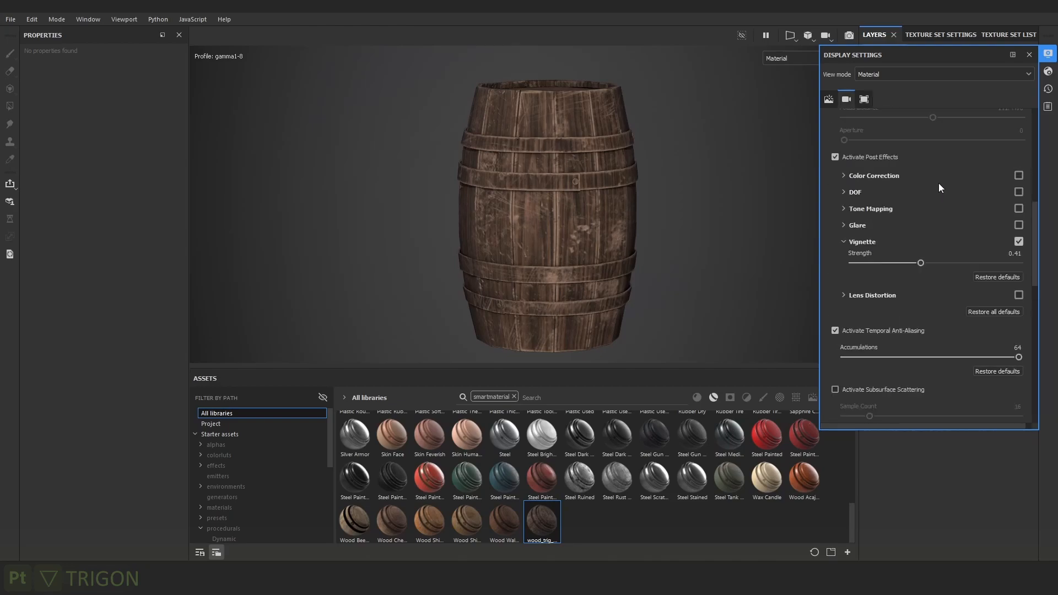
Raise the main shader's AO intensity to 0.92 and compare quality levels, settling on High (64 spp).
{"action": "left_click", "coordinate": [1028, 56]}
{"action": "left_click_drag", "start_coordinate": [974, 200], "coordinate": [1011, 200]}
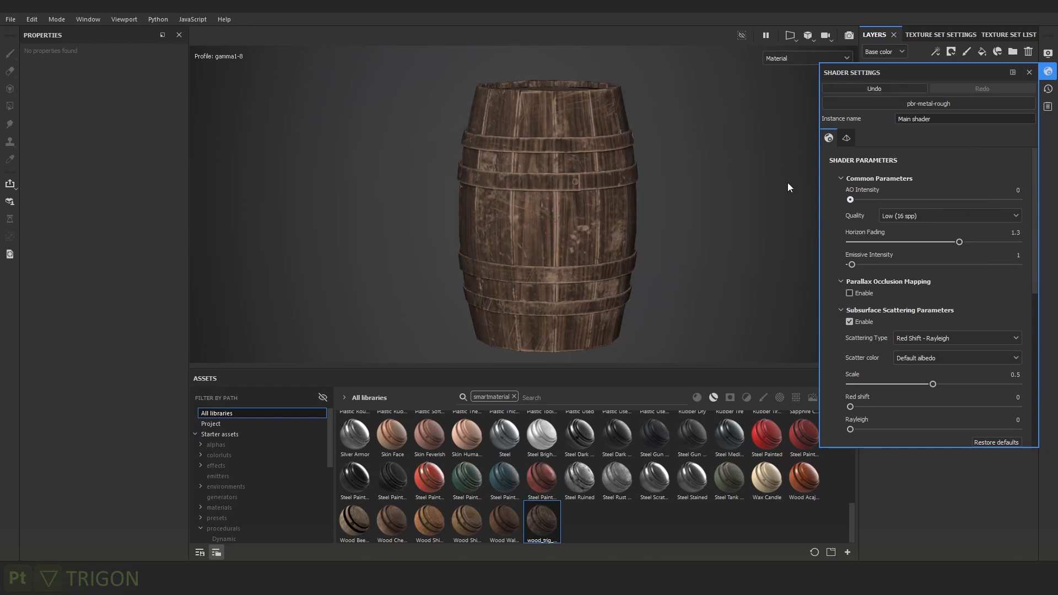
{"action": "left_click_drag", "start_coordinate": [998, 200], "coordinate": [1004, 199]}
{"action": "left_click", "coordinate": [953, 218]}
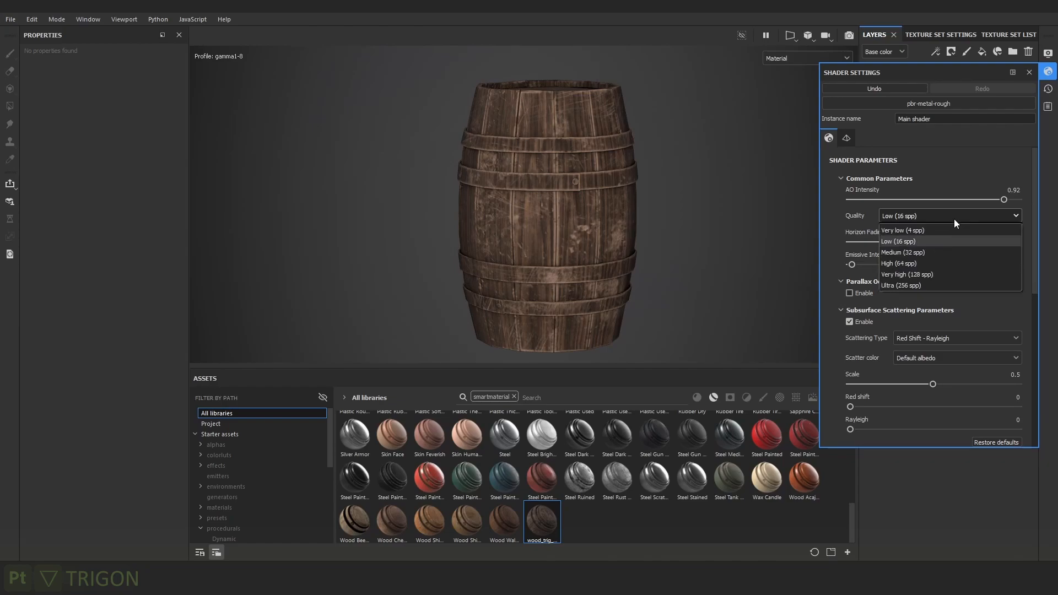
{"action": "left_click", "coordinate": [912, 264]}
{"action": "left_click", "coordinate": [927, 216]}
{"action": "left_click", "coordinate": [907, 242]}
{"action": "left_click", "coordinate": [917, 217]}
{"action": "left_click", "coordinate": [908, 252]}
{"action": "left_click", "coordinate": [917, 217]}
{"action": "left_click", "coordinate": [916, 262]}
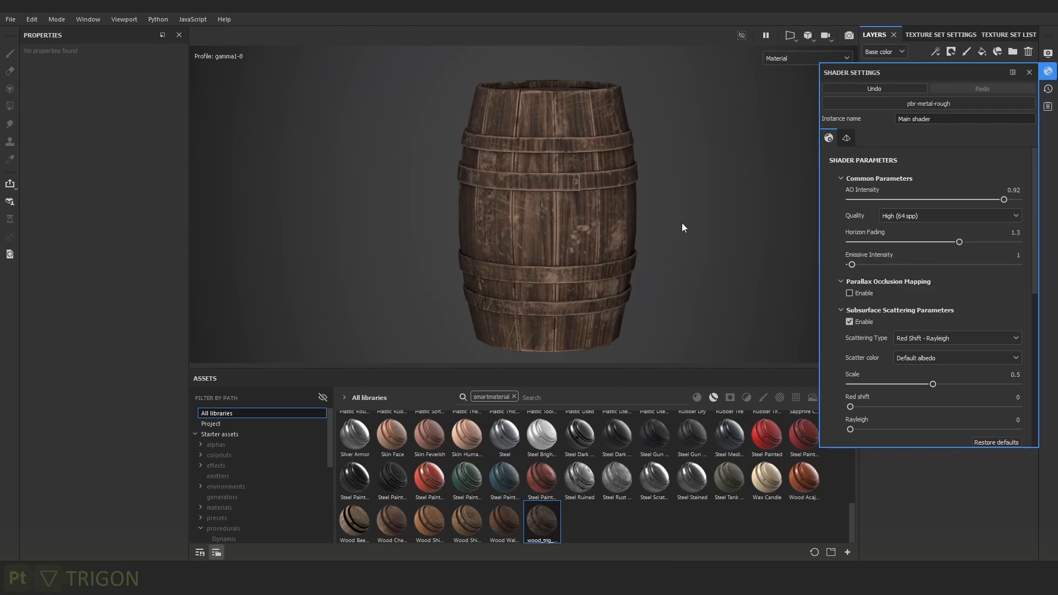
Set the main shader's AO intensity to 0.88 and review its remaining parameters down to displacement and tessellation.
{"action": "right_click_drag", "start_coordinate": [721, 233], "coordinate": [635, 176], "text": "alt"}
{"action": "left_click_drag", "start_coordinate": [1009, 200], "coordinate": [1001, 200]}
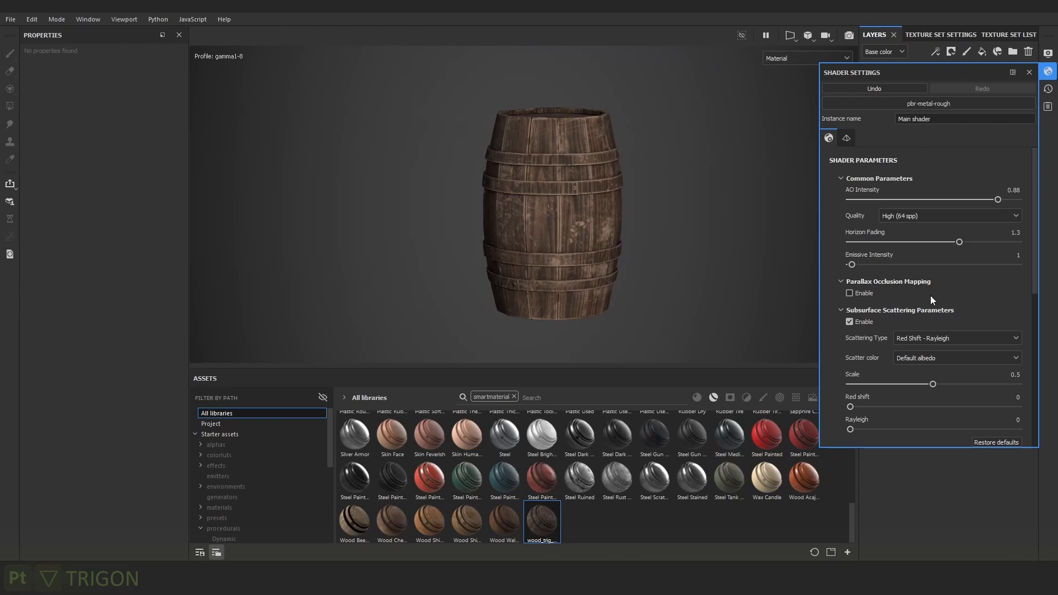
{"action": "scroll", "coordinate": [957, 283], "scroll_direction": "down", "scroll_amount": 2}
{"action": "scroll", "coordinate": [948, 365], "scroll_direction": "down", "scroll_amount": 3}
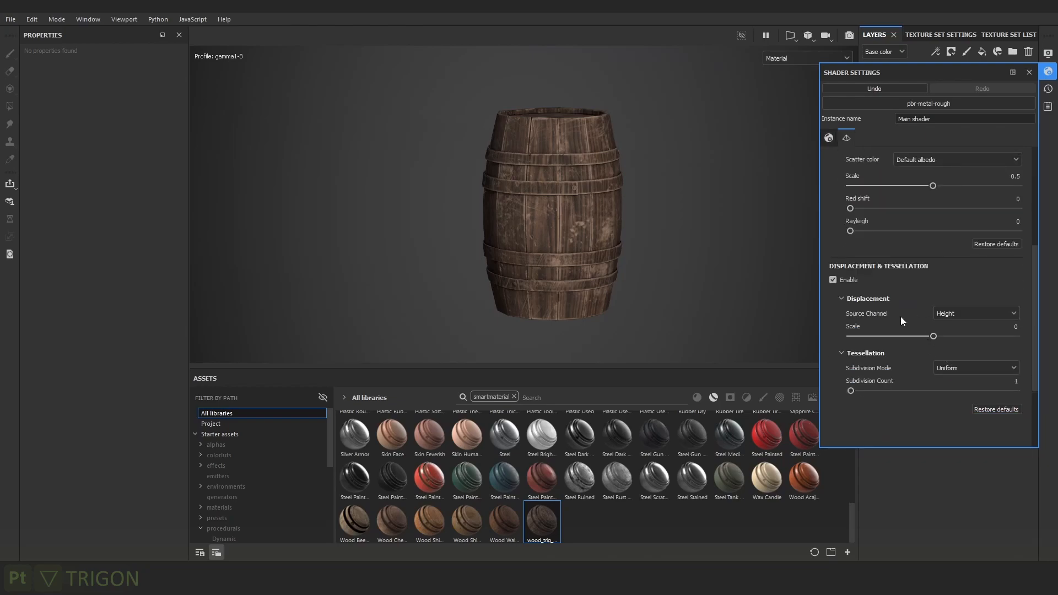
Set the environment opacity to 12 in the display settings, check the barrel, and close the settings.
{"action": "left_click", "coordinate": [1048, 89]}
{"action": "left_click", "coordinate": [1048, 53]}
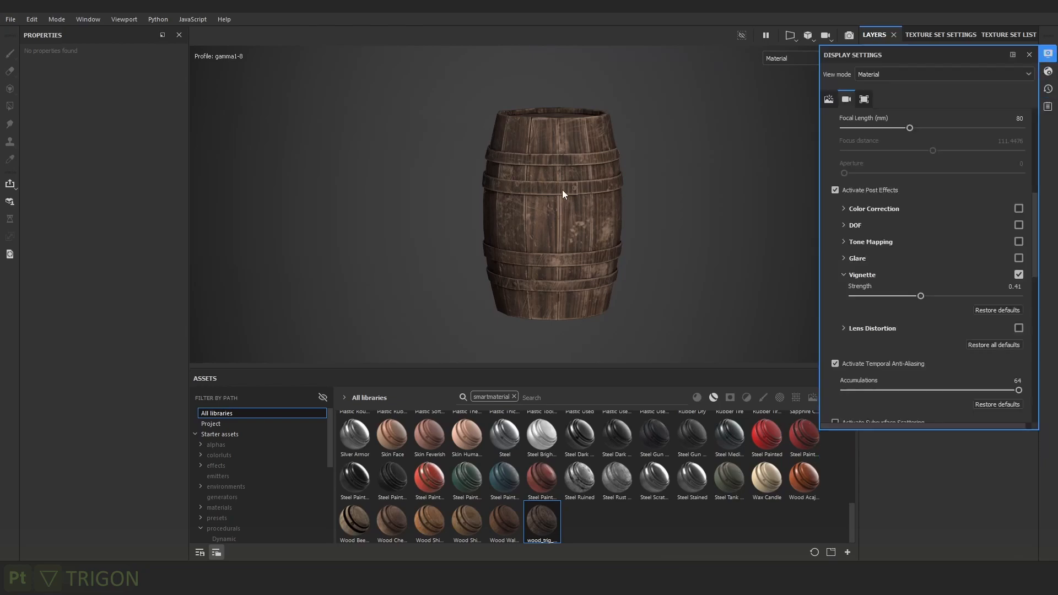
{"action": "scroll", "coordinate": [559, 192], "scroll_direction": "up", "scroll_amount": 2}
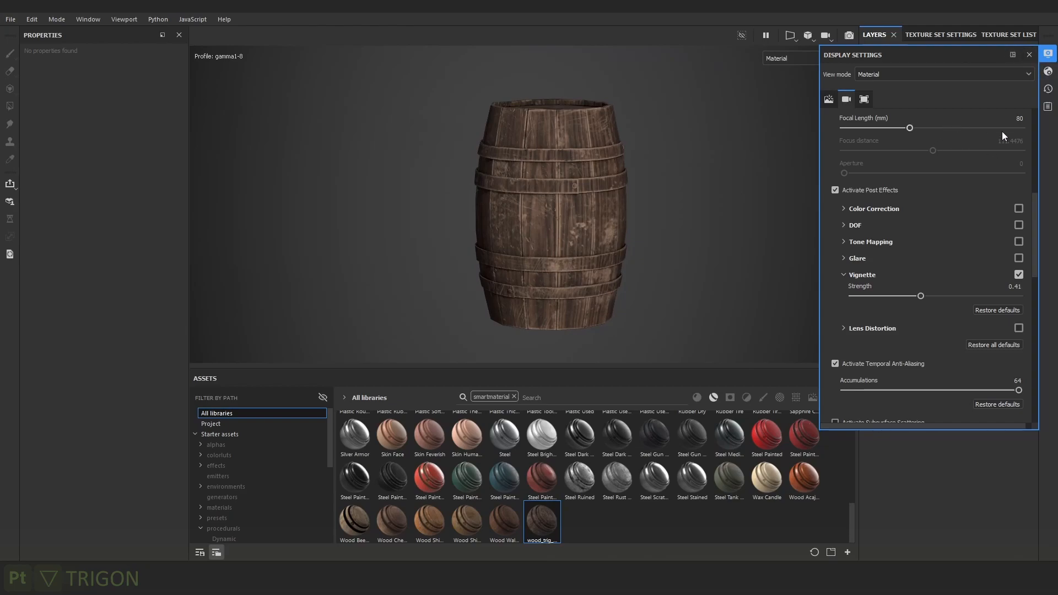
{"action": "scroll", "coordinate": [989, 128], "scroll_direction": "up", "scroll_amount": 5}
{"action": "left_click_drag", "start_coordinate": [883, 171], "coordinate": [862, 175]}
{"action": "left_click_drag", "start_coordinate": [762, 210], "coordinate": [675, 224], "text": "alt"}
{"action": "right_click_drag", "start_coordinate": [675, 223], "coordinate": [681, 225], "text": "shift"}
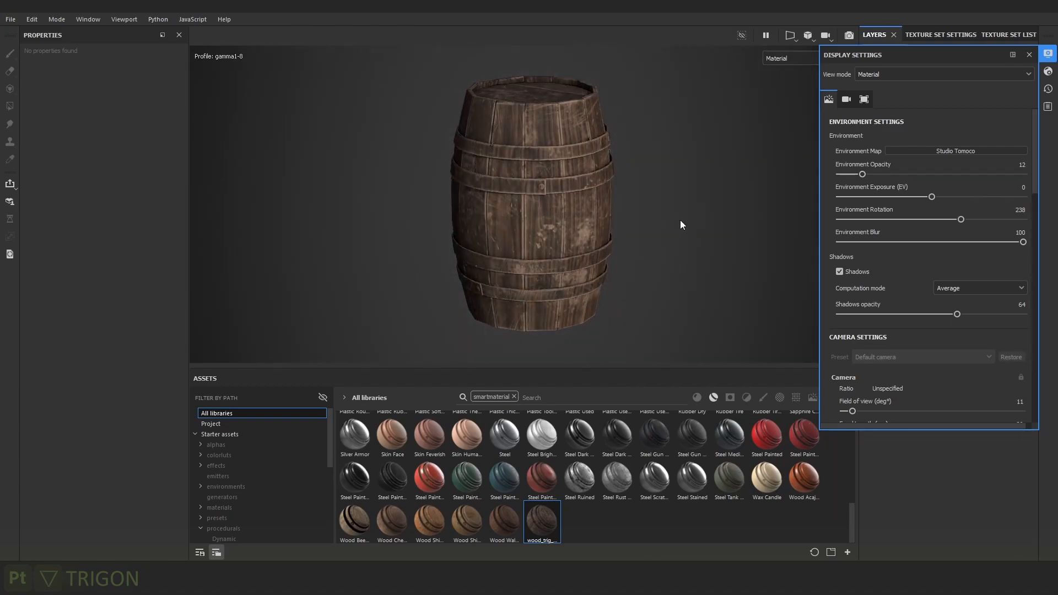
{"action": "left_click", "coordinate": [1029, 54]}
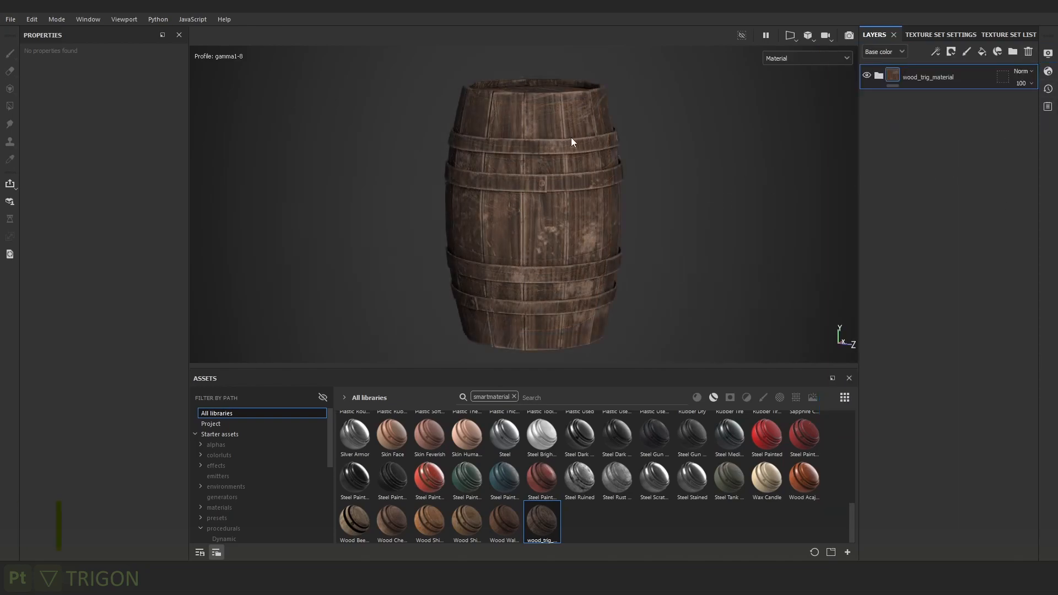
Examine the barrel from several angles under different light directions.
{"action": "left_click_drag", "start_coordinate": [579, 143], "coordinate": [646, 160], "text": "alt"}
{"action": "right_click_drag", "start_coordinate": [645, 159], "coordinate": [545, 159], "text": "shift"}
{"action": "right_click_drag", "start_coordinate": [546, 160], "coordinate": [520, 147], "text": "alt"}
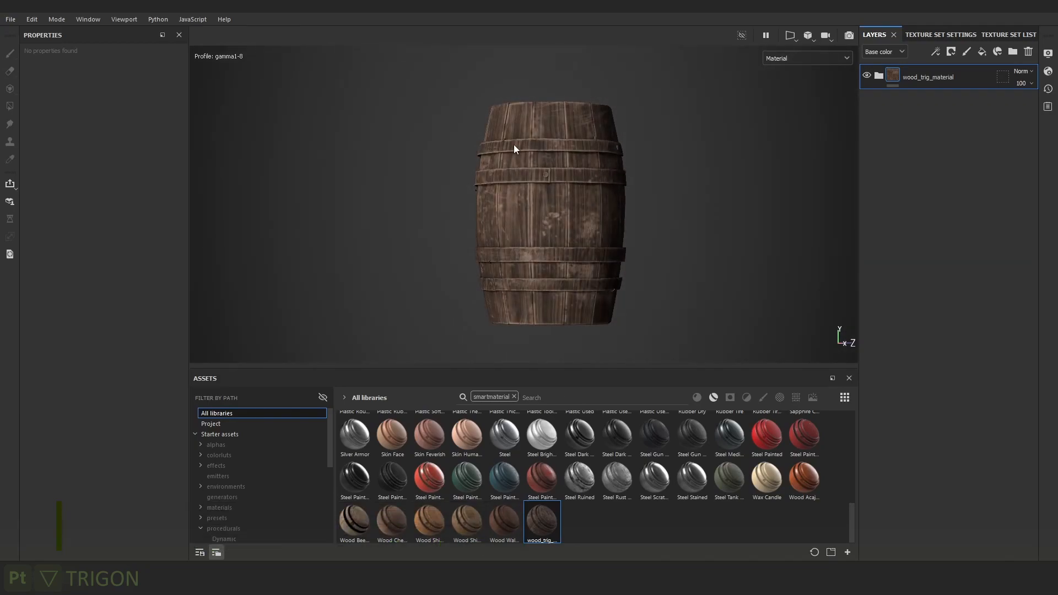
{"action": "left_click_drag", "start_coordinate": [676, 151], "coordinate": [620, 167], "text": "alt"}
{"action": "right_click_drag", "start_coordinate": [587, 150], "coordinate": [597, 157], "text": "shift"}
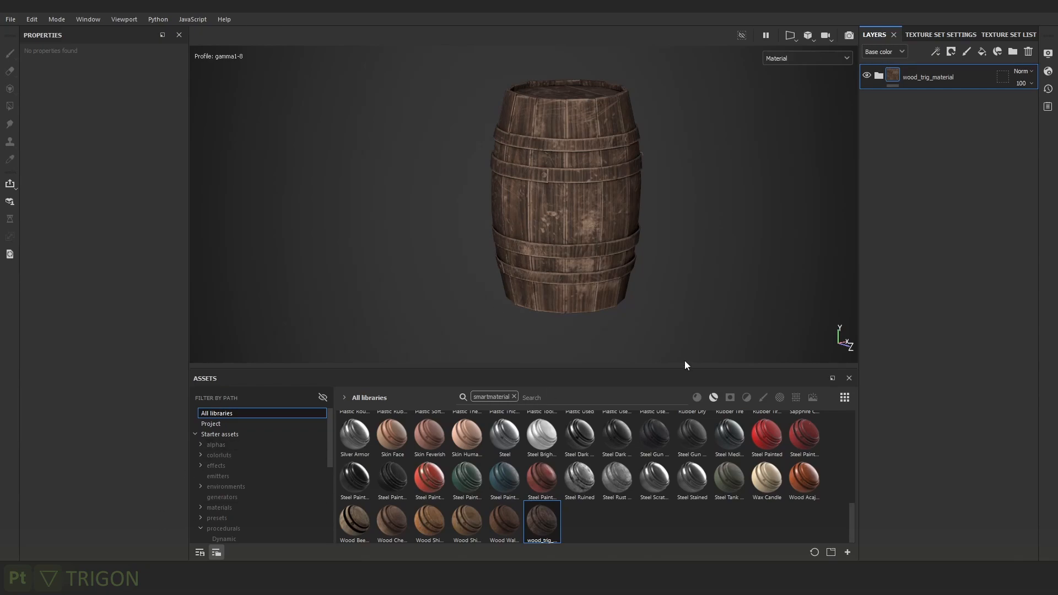
Clear the smartmaterial filter, collapse the procedurals folder and show the starter assets' smart-materials folder.
{"action": "left_click", "coordinate": [513, 396]}
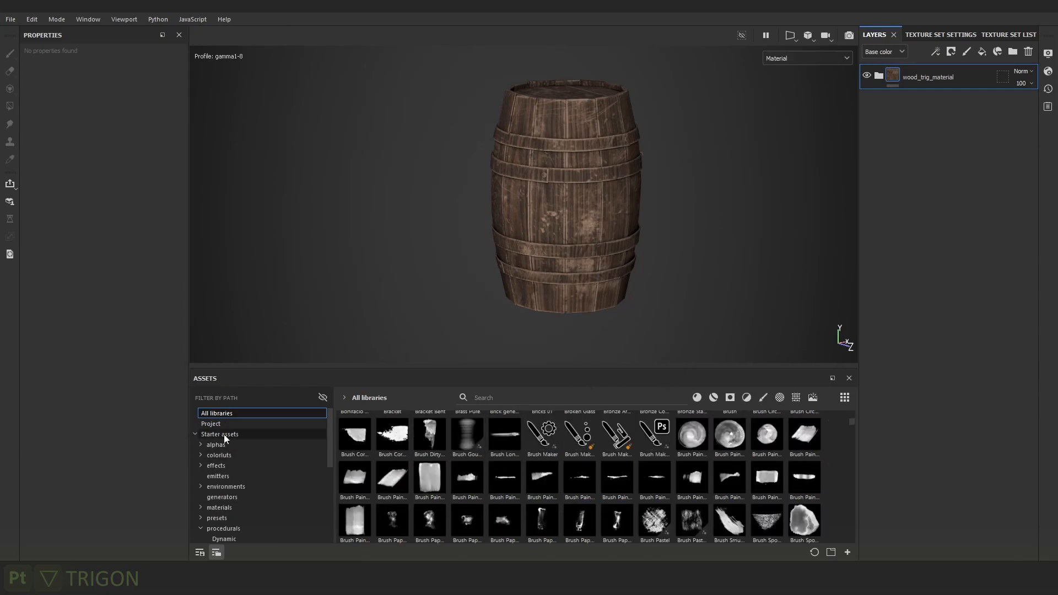
{"action": "left_click", "coordinate": [270, 423]}
{"action": "scroll", "coordinate": [226, 479], "scroll_direction": "down", "scroll_amount": 2}
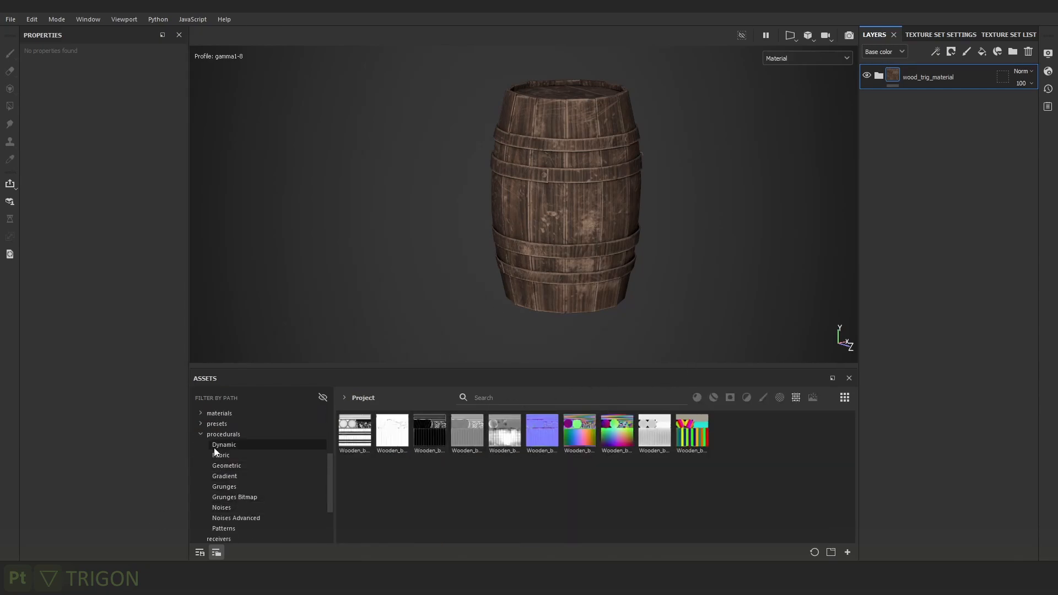
{"action": "scroll", "coordinate": [226, 441], "scroll_direction": "up", "scroll_amount": 1}
{"action": "left_click", "coordinate": [201, 497]}
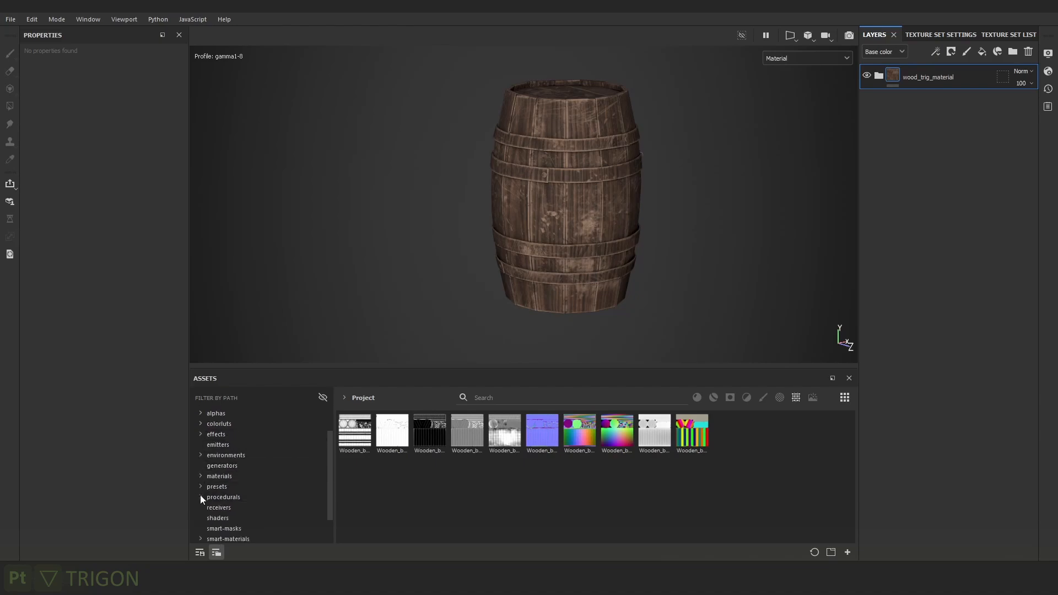
{"action": "left_click", "coordinate": [234, 539]}
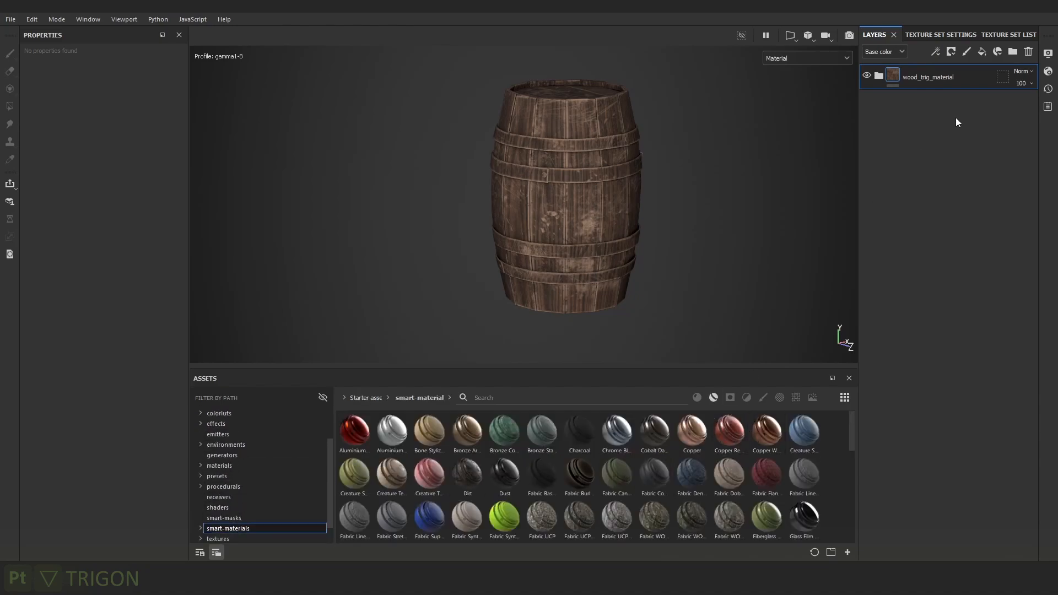
Try a plain fill layer above wood_trig_material to view the barrel's uncolored surface, and delete the layer.
{"action": "right_click_drag", "start_coordinate": [625, 150], "coordinate": [627, 171], "text": "alt"}
{"action": "left_click", "coordinate": [981, 52]}
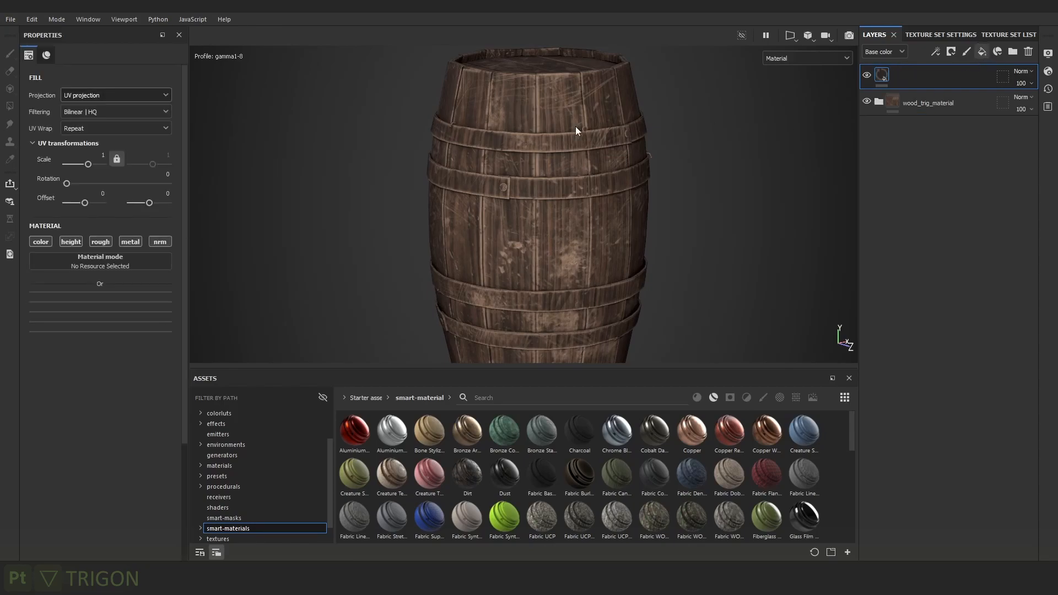
{"action": "left_click_drag", "start_coordinate": [645, 87], "coordinate": [584, 146], "text": "alt"}
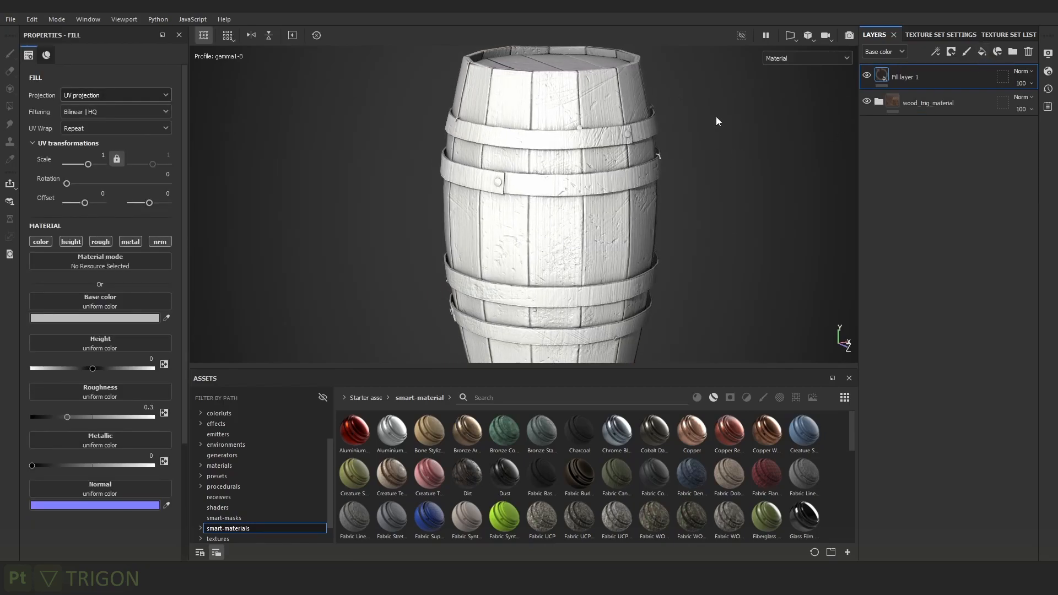
{"action": "key", "text": "Delete"}
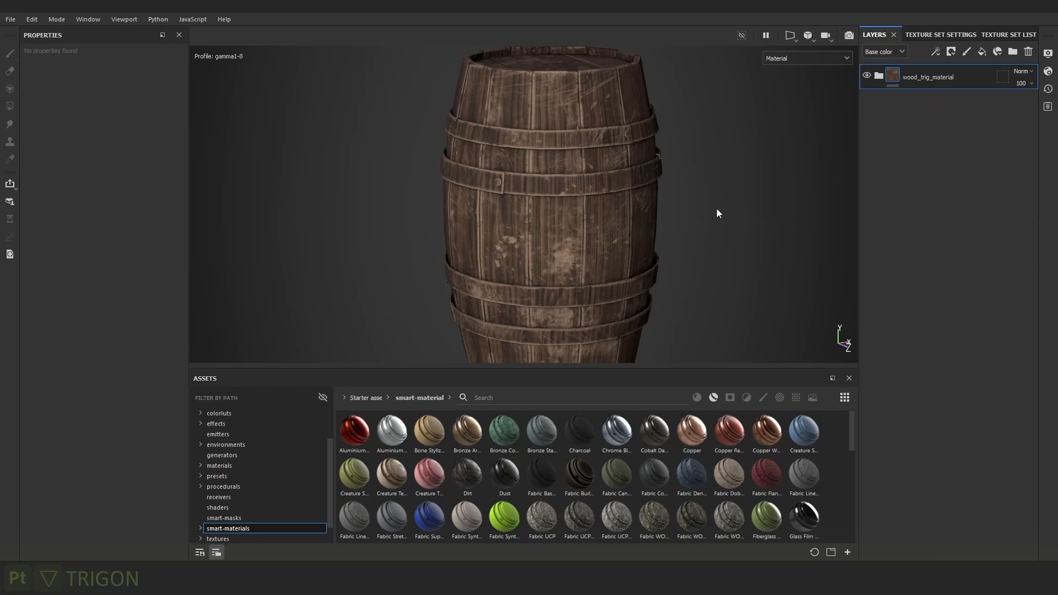
Search the smart materials for steel and add Steel Ruined above wood_trig_material in the layer stack.
{"action": "left_click", "coordinate": [567, 400]}
{"action": "type", "text": "steel"}
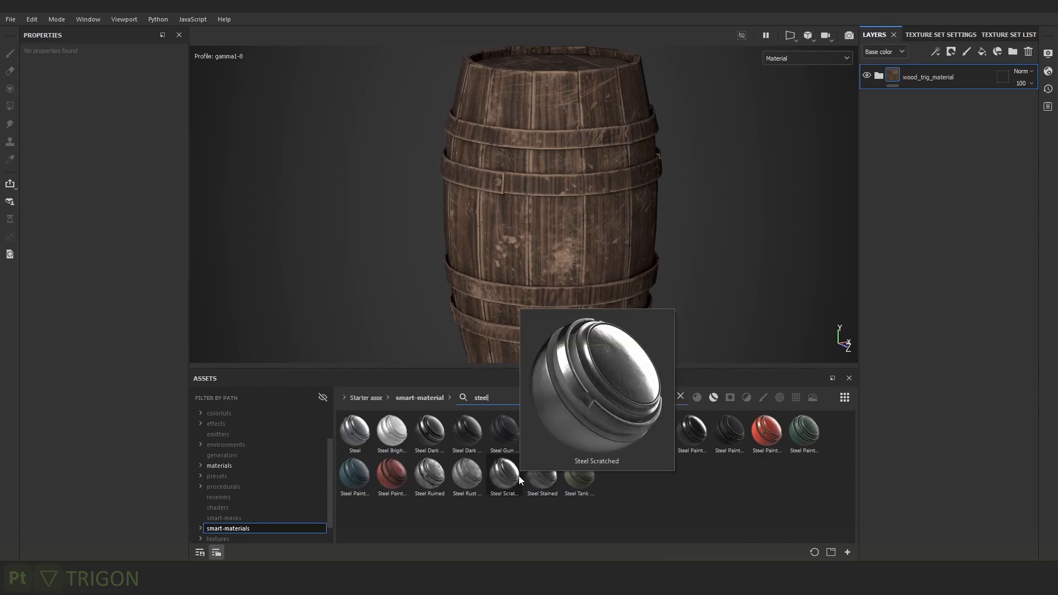
{"action": "mouse_move", "coordinate": [432, 478]}
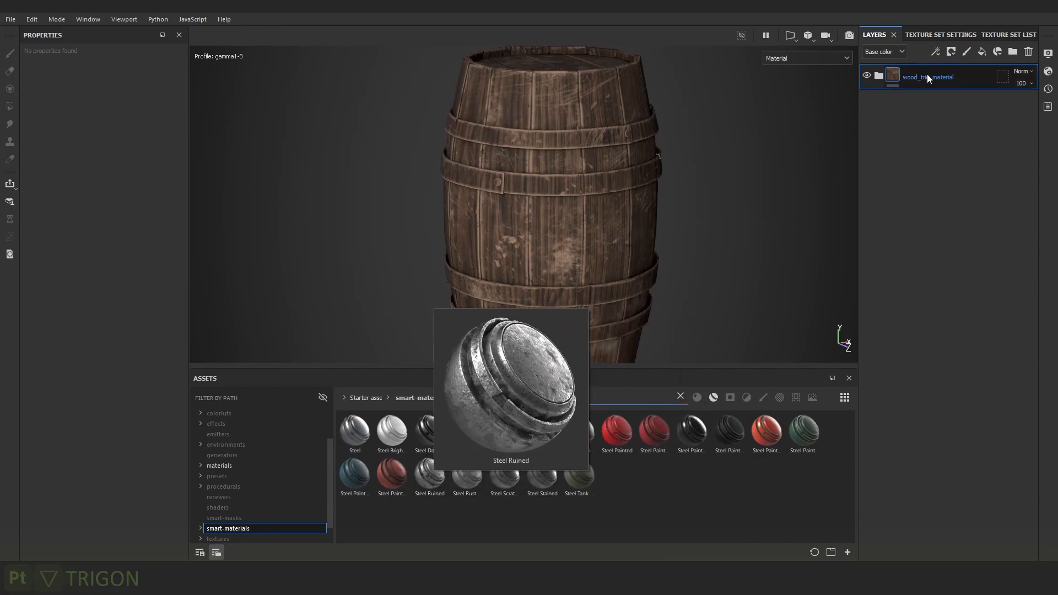
{"action": "left_click_drag", "start_coordinate": [430, 483], "coordinate": [934, 65]}
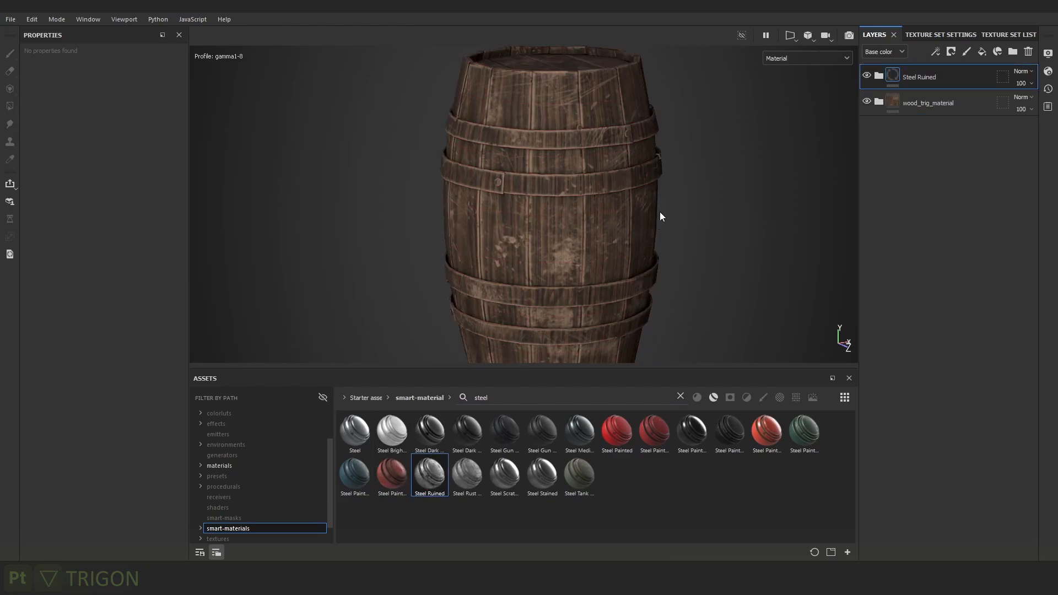
Inspect the steel-covered barrel and add a black mask to the Steel Ruined group.
{"action": "scroll", "coordinate": [620, 254], "scroll_direction": "down", "scroll_amount": 2}
{"action": "key", "text": "alt"}
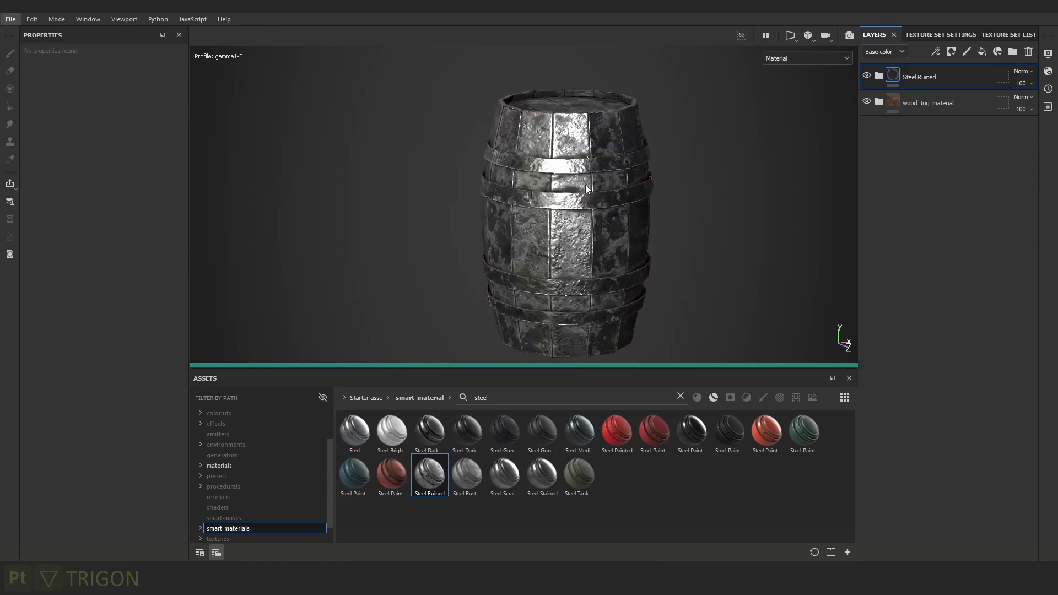
{"action": "left_click_drag", "start_coordinate": [586, 186], "coordinate": [689, 232], "text": "alt"}
{"action": "scroll", "coordinate": [609, 203], "scroll_direction": "up", "scroll_amount": 2}
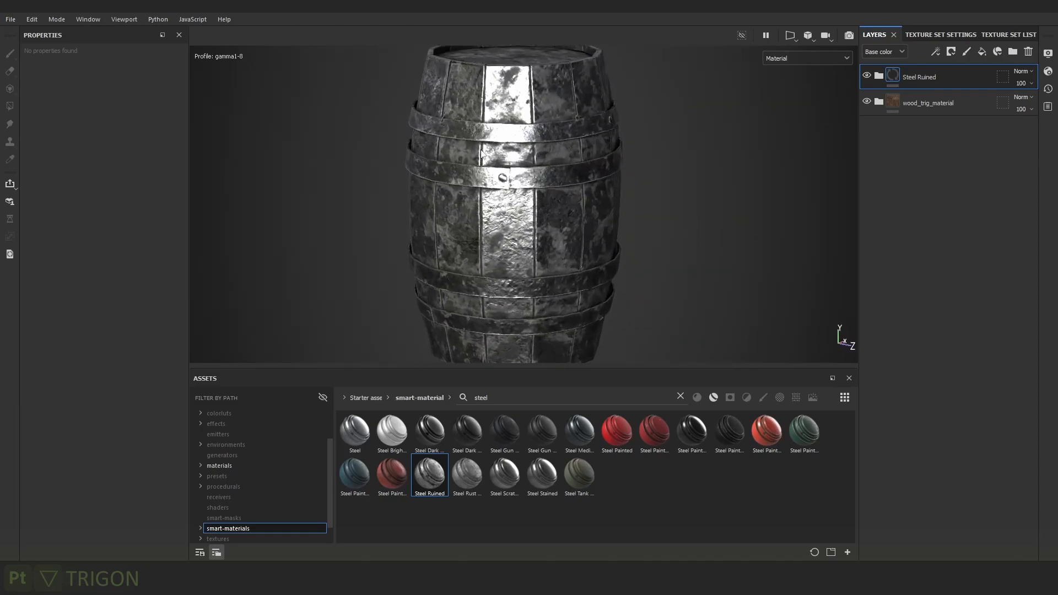
{"action": "scroll", "coordinate": [663, 165], "scroll_direction": "up", "scroll_amount": 2}
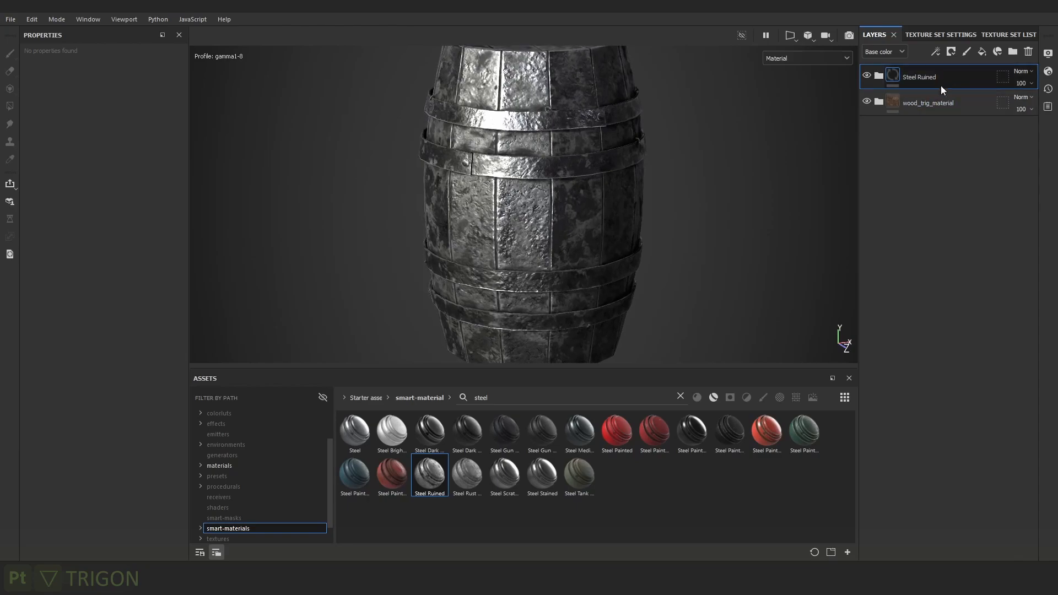
{"action": "right_click", "coordinate": [947, 75]}
{"action": "left_click", "coordinate": [948, 96]}
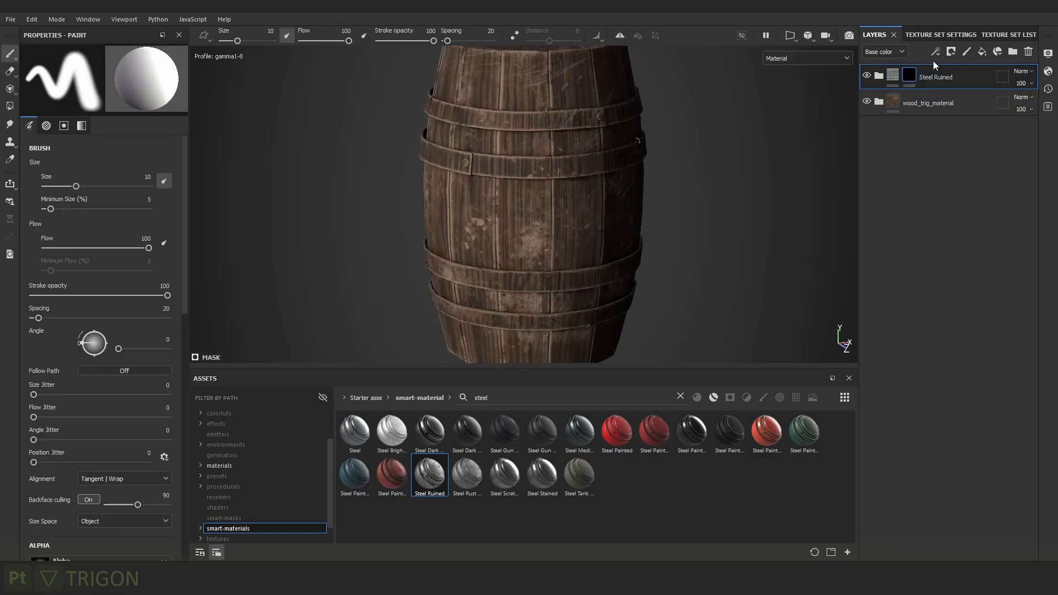
Try masking Steel Ruined with a color selection of the grey hoops and cyan rivets, and remove that color selection.
{"action": "right_click", "coordinate": [928, 71]}
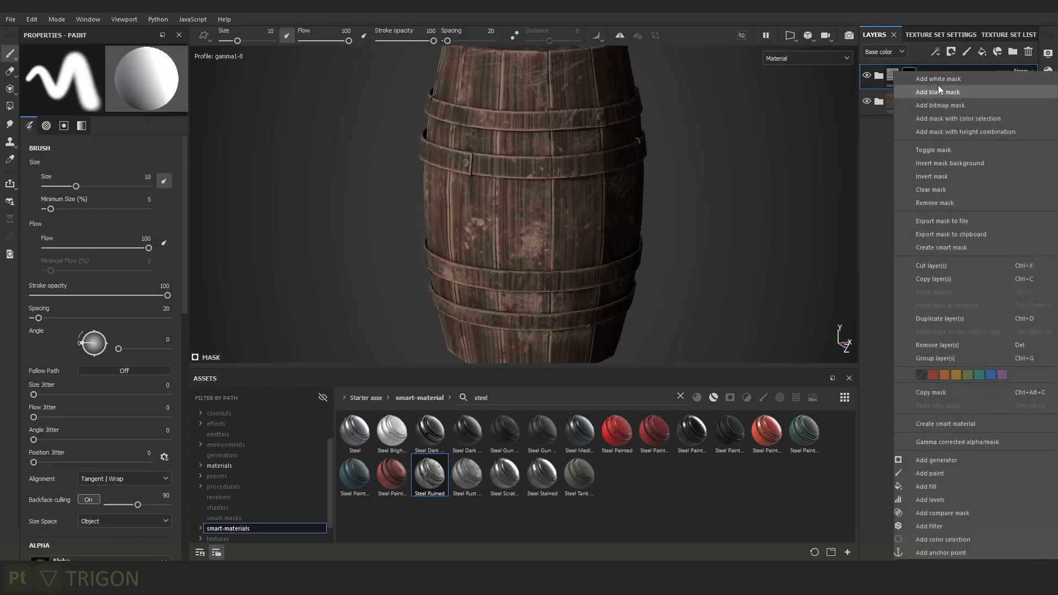
{"action": "left_click", "coordinate": [957, 118]}
{"action": "left_click", "coordinate": [158, 165]}
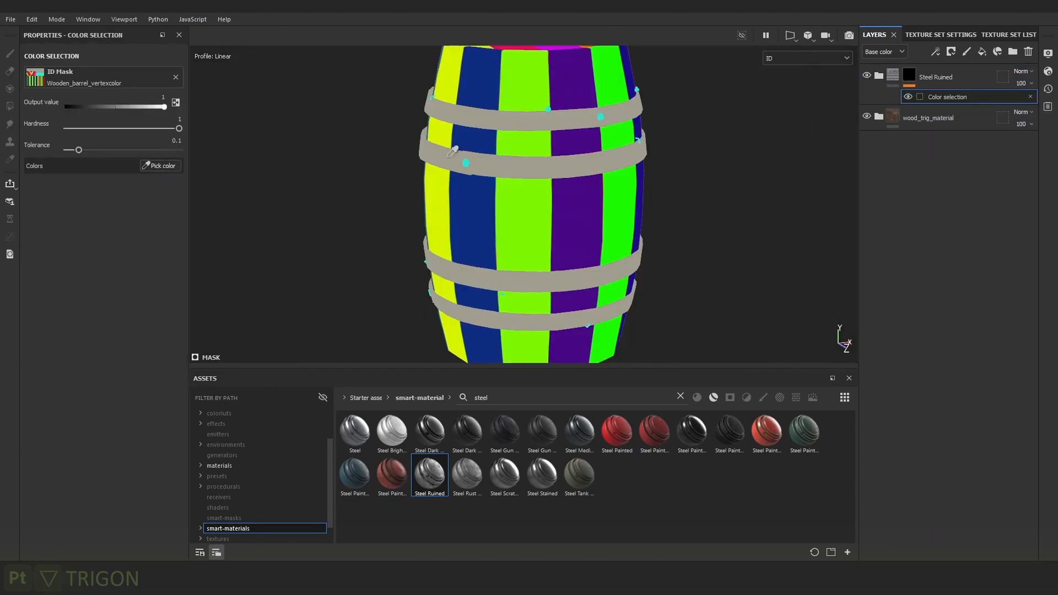
{"action": "left_click", "coordinate": [533, 173]}
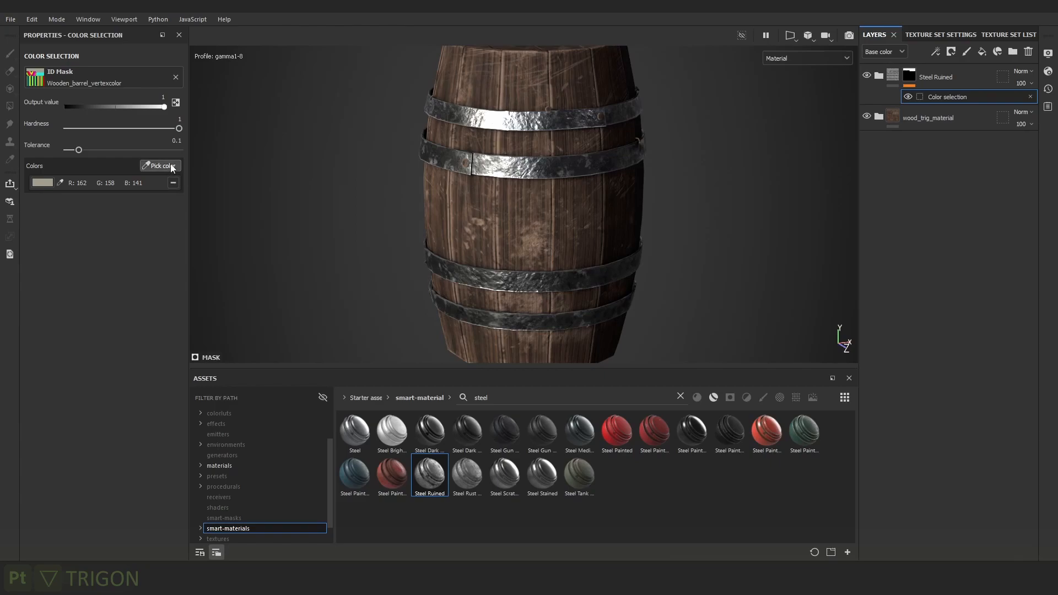
{"action": "left_click", "coordinate": [169, 164]}
{"action": "left_click", "coordinate": [473, 156]}
{"action": "left_click_drag", "start_coordinate": [469, 168], "coordinate": [651, 161], "text": "alt"}
{"action": "right_click_drag", "start_coordinate": [651, 161], "coordinate": [661, 358], "text": "alt"}
{"action": "mouse_move", "coordinate": [771, 185]}
{"action": "right_mouse_down", "text": "shift"}
{"action": "mouse_move", "coordinate": [689, 189]}
{"action": "mouse_move", "coordinate": [622, 125]}
{"action": "mouse_move", "coordinate": [598, 122]}
{"action": "right_mouse_up", "text": "shift"}
{"action": "left_click", "coordinate": [1030, 96]}
Use Polygon Fill in mesh fill mode to reveal Steel Ruined on the two upper hoops.
{"action": "middle_click_drag", "start_coordinate": [609, 161], "coordinate": [574, 165], "text": "alt"}
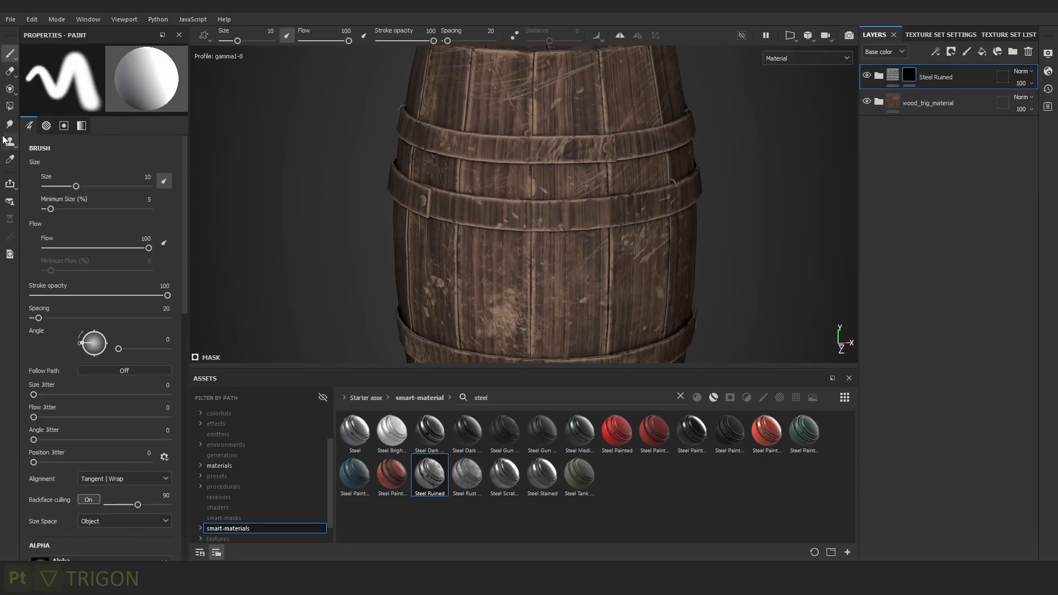
{"action": "left_click", "coordinate": [9, 106]}
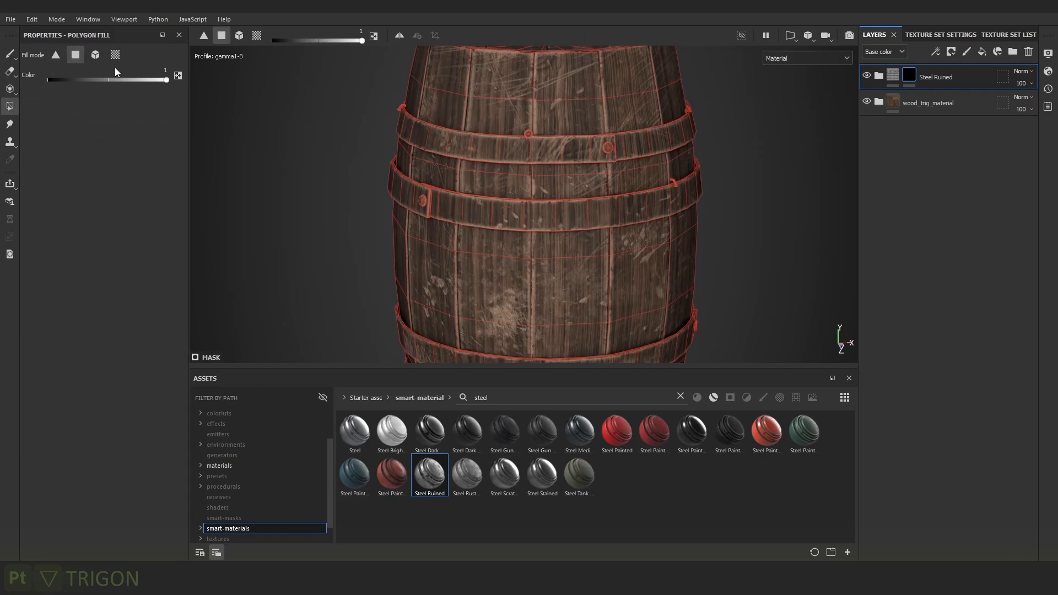
{"action": "left_click", "coordinate": [95, 54]}
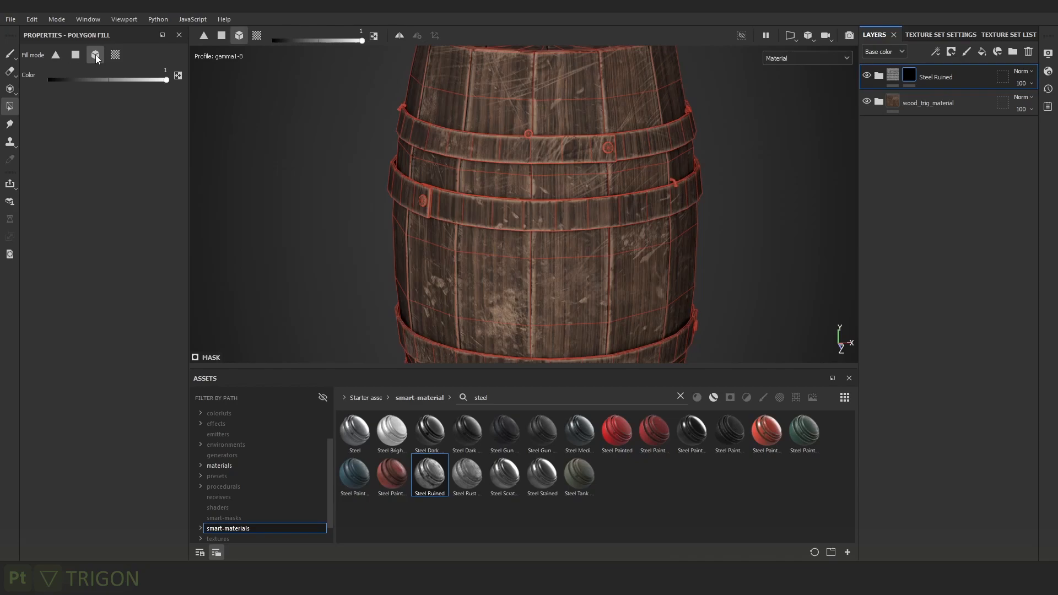
{"action": "left_click", "coordinate": [576, 156]}
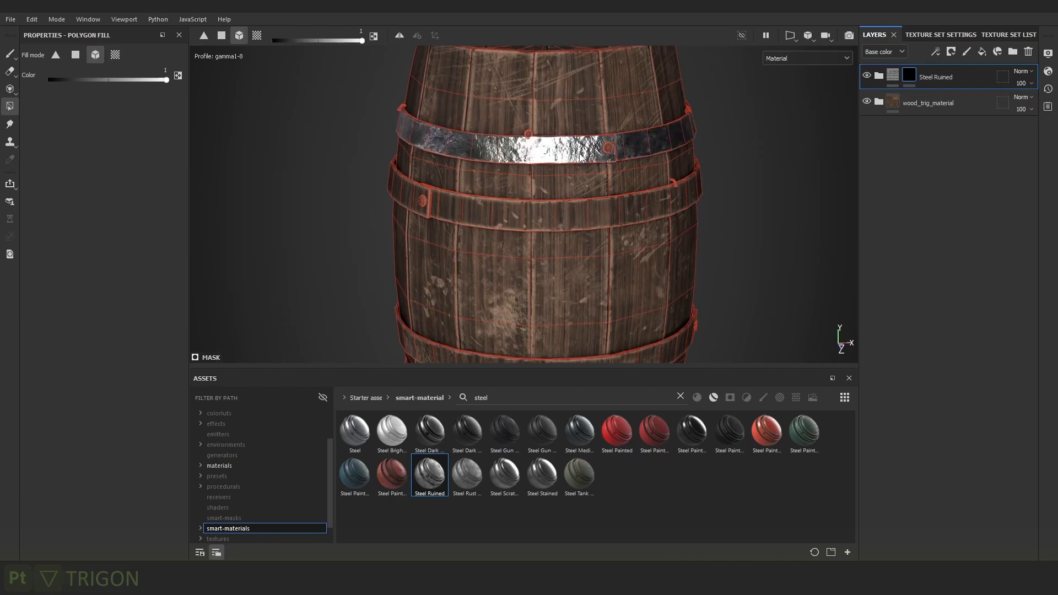
{"action": "middle_click_drag", "start_coordinate": [573, 236], "coordinate": [566, 167]}
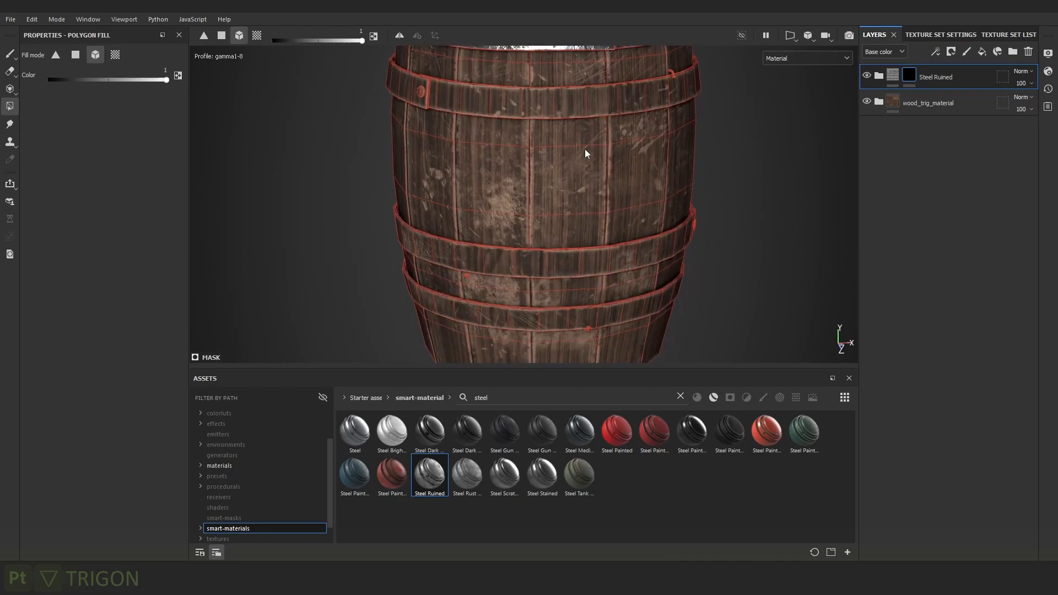
{"action": "scroll", "coordinate": [537, 145], "scroll_direction": "down", "scroll_amount": 3}
{"action": "left_click", "coordinate": [568, 147]}
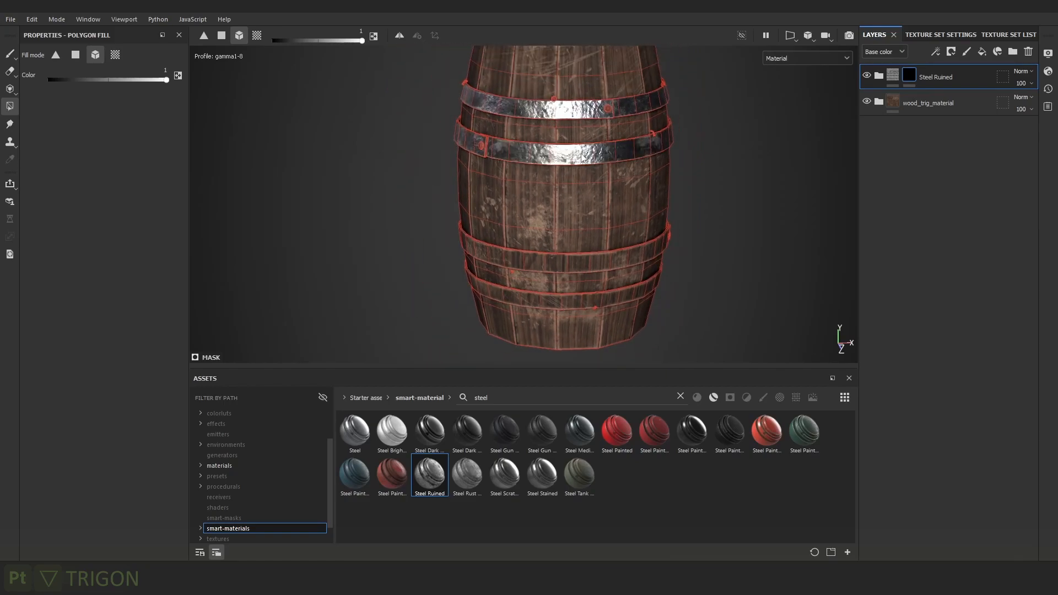
Erase the second hoop from the mask with fill color 0, and refill it with color 1.
{"action": "left_click_drag", "start_coordinate": [145, 82], "coordinate": [1, 73]}
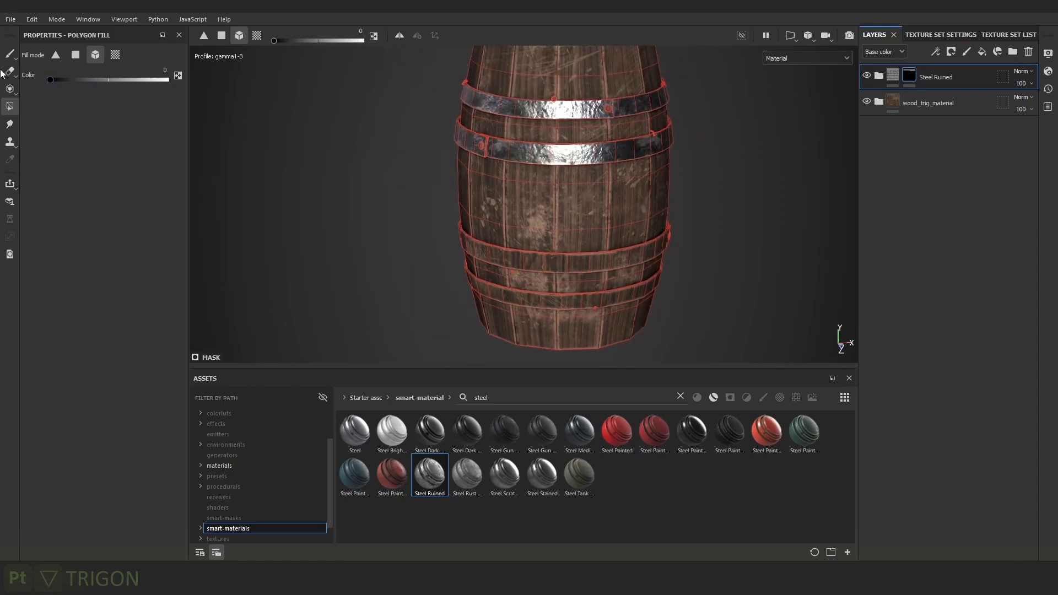
{"action": "left_click", "coordinate": [611, 150]}
{"action": "left_click_drag", "start_coordinate": [151, 79], "coordinate": [376, 81]}
{"action": "left_click", "coordinate": [577, 156]}
Fill the two lower hoops in the Steel Ruined mask and inspect the unfilled rivets.
{"action": "left_click", "coordinate": [587, 269]}
{"action": "left_click", "coordinate": [580, 302]}
{"action": "scroll", "coordinate": [661, 271], "scroll_direction": "down", "scroll_amount": 3}
{"action": "right_click_drag", "start_coordinate": [638, 217], "coordinate": [788, 306], "text": "alt"}
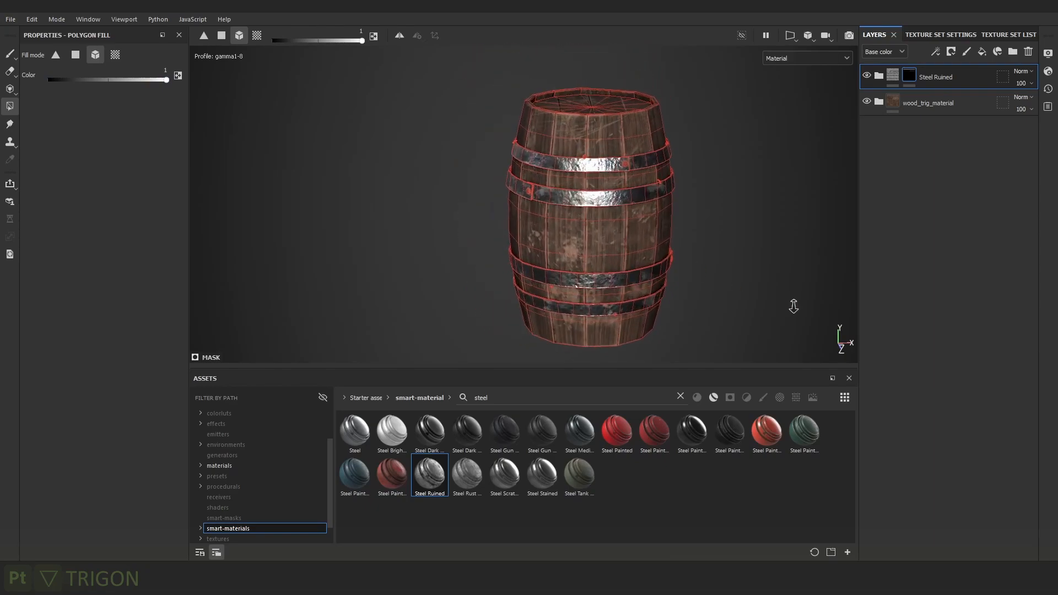
{"action": "scroll", "coordinate": [623, 177], "scroll_direction": "up", "scroll_amount": 6}
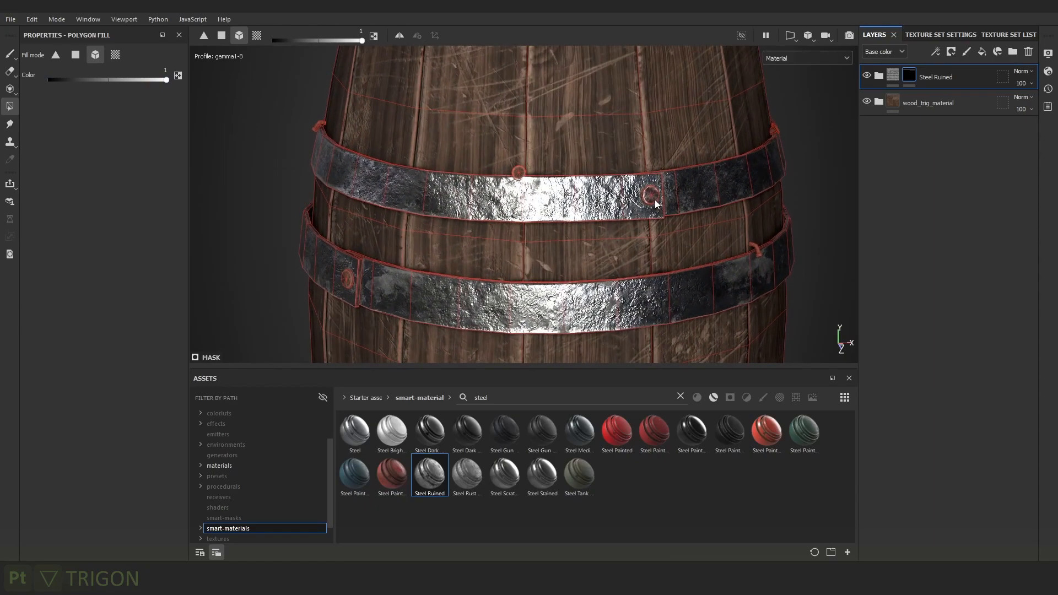
{"action": "scroll", "coordinate": [566, 177], "scroll_direction": "down", "scroll_amount": 5}
{"action": "scroll", "coordinate": [565, 177], "scroll_direction": "down", "scroll_amount": 2}
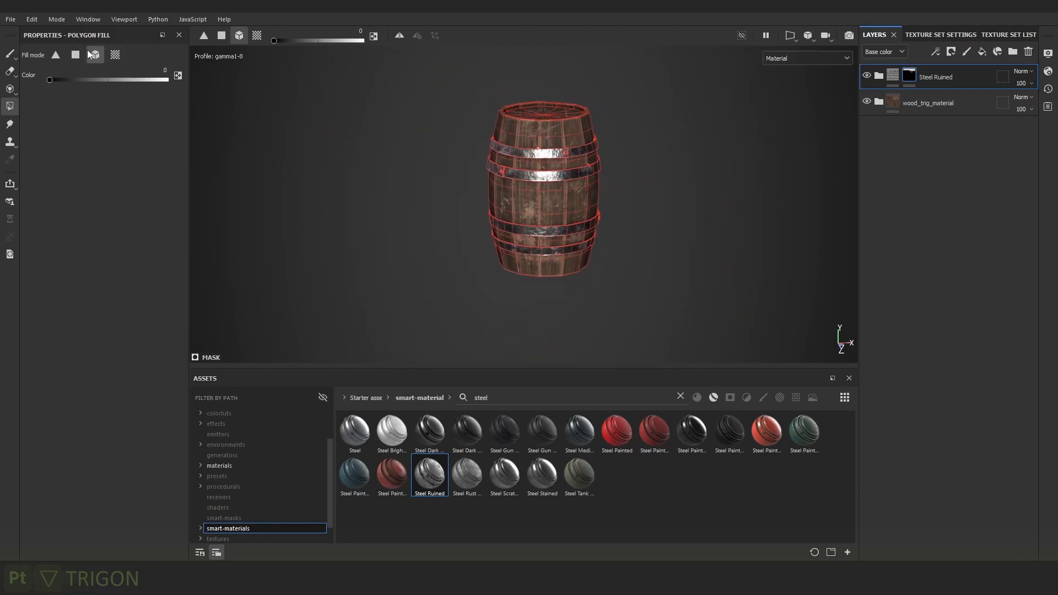
Erase all the filled hoops from the Steel Ruined mask across the whole barrel with fill color 0.
{"action": "left_click_drag", "start_coordinate": [691, 66], "coordinate": [370, 325]}
{"action": "scroll", "coordinate": [611, 194], "scroll_direction": "up", "scroll_amount": 2}
{"action": "scroll", "coordinate": [612, 195], "scroll_direction": "up", "scroll_amount": 2}
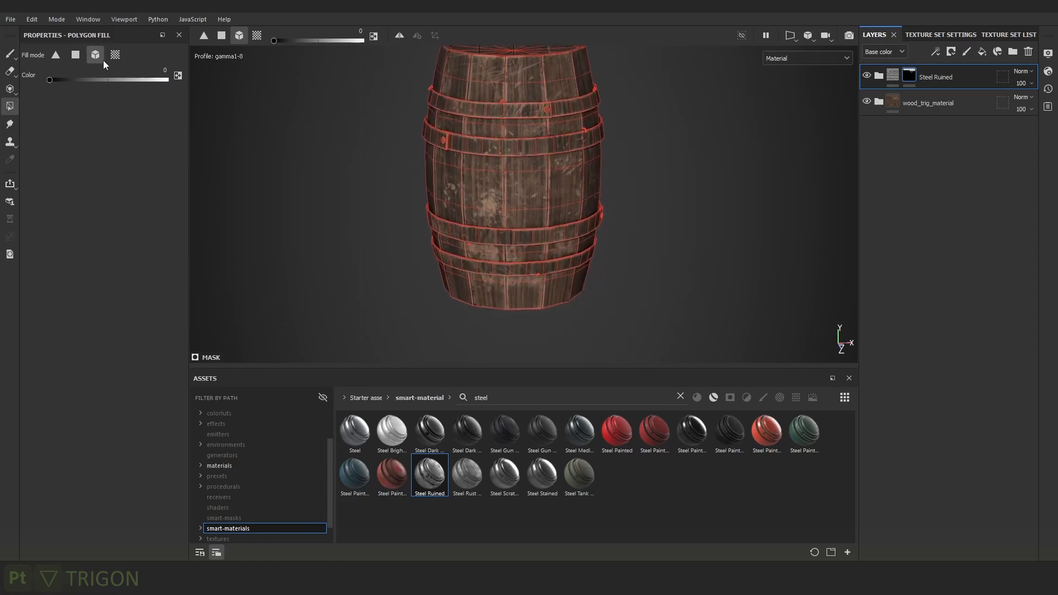
Set the fill color to 1 and fill all the wooden staves and the lid in the Steel Ruined mask.
{"action": "left_click_drag", "start_coordinate": [141, 81], "coordinate": [282, 88]}
{"action": "left_click", "coordinate": [566, 196]}
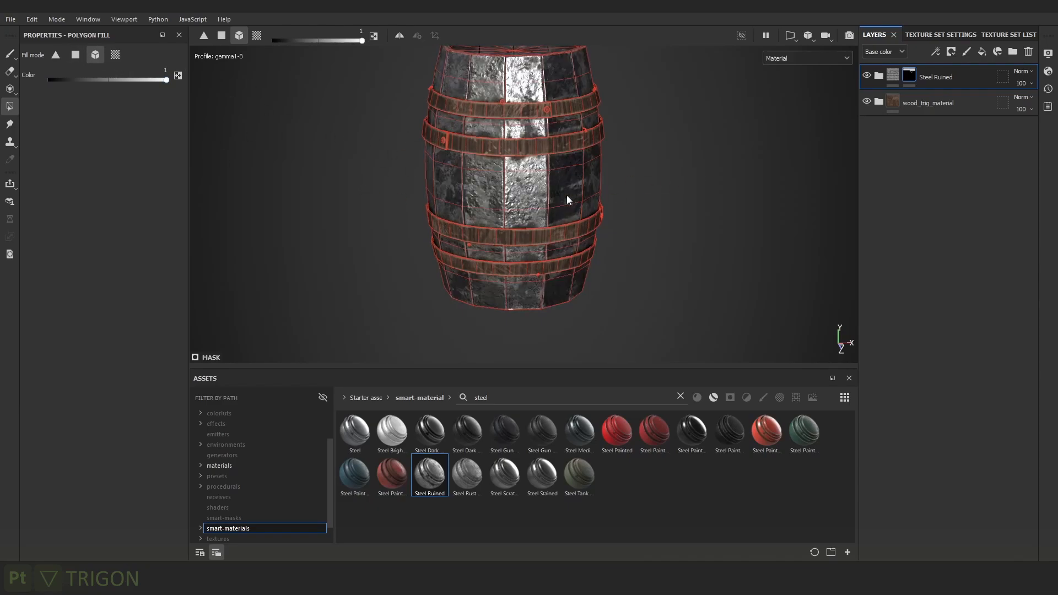
{"action": "scroll", "coordinate": [601, 138], "scroll_direction": "up", "scroll_amount": 4}
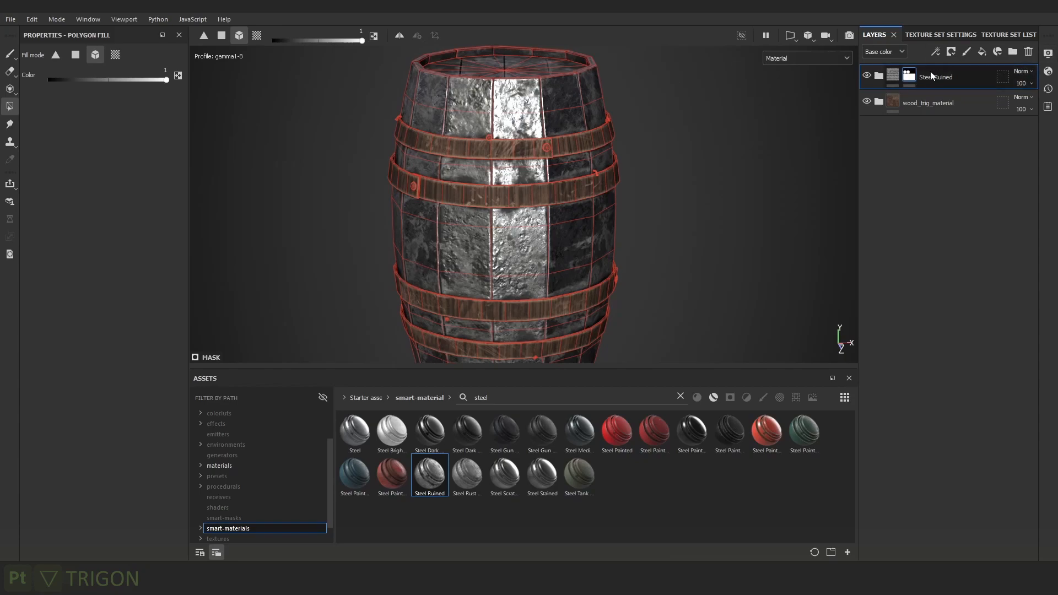
Add an Invert filter to the Steel Ruined mask so the steel covers the hoops and rivets instead of the wood.
{"action": "left_click", "coordinate": [935, 51]}
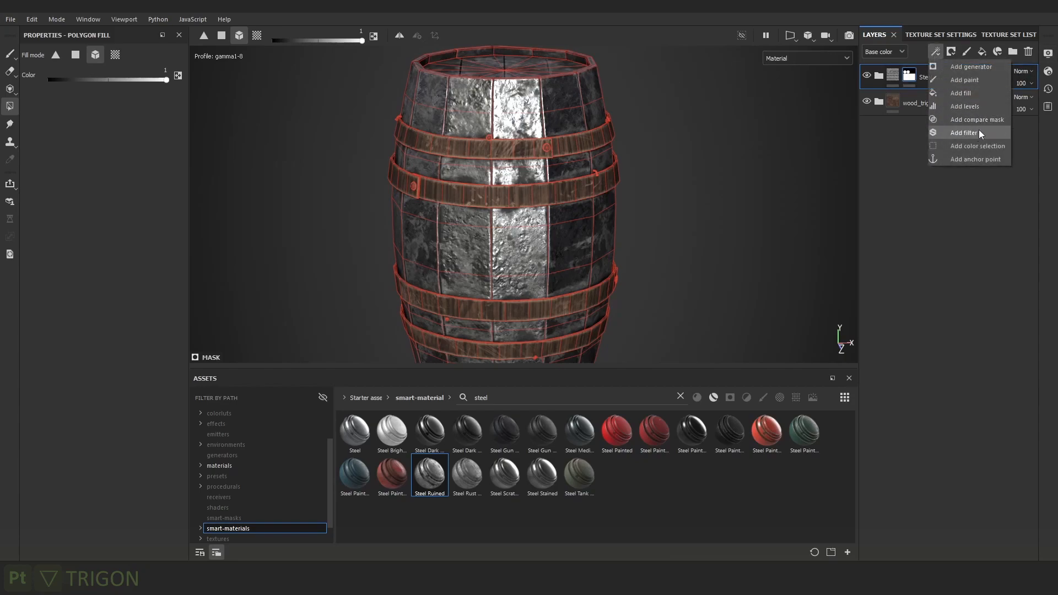
{"action": "left_click", "coordinate": [978, 132]}
{"action": "left_click", "coordinate": [149, 74]}
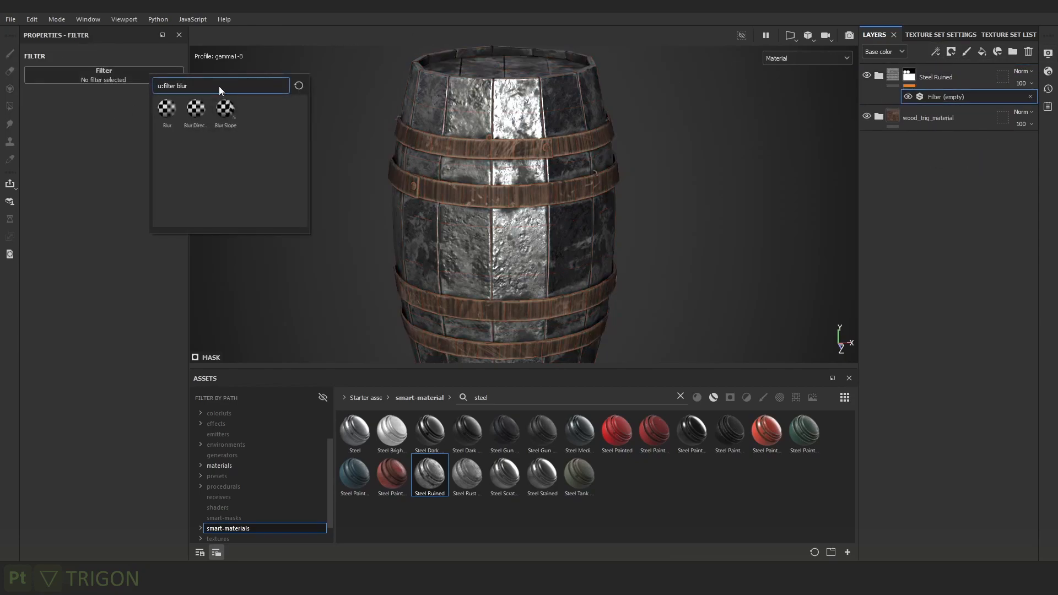
{"action": "key", "text": "BackSpace"}
{"action": "key", "text": "BackSpace"}
{"action": "key", "text": "BackSpace"}
{"action": "key", "text": "BackSpace"}
{"action": "type", "text": "i"}
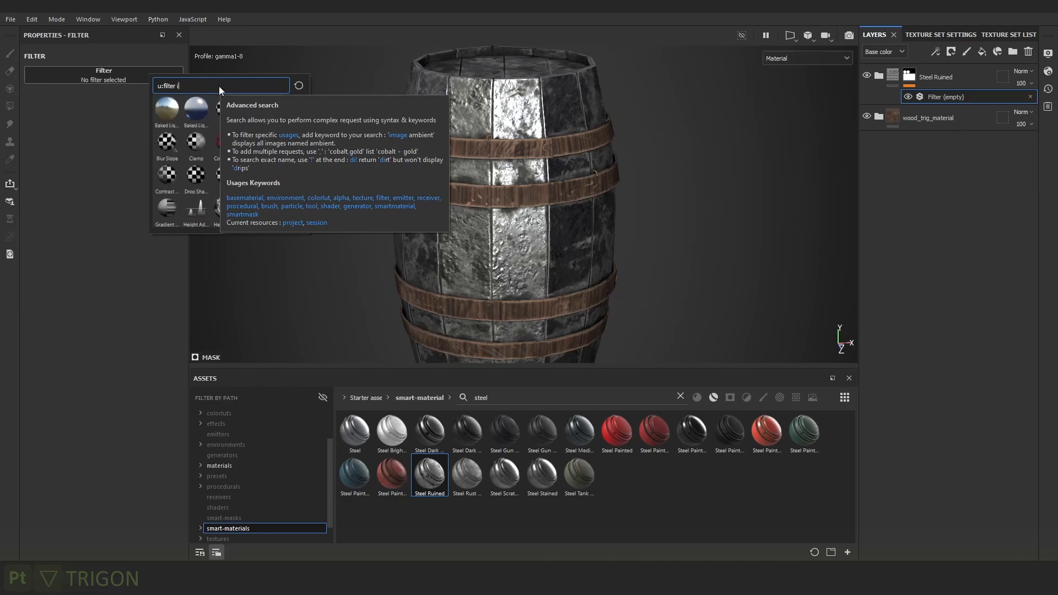
{"action": "type", "text": "nvert"}
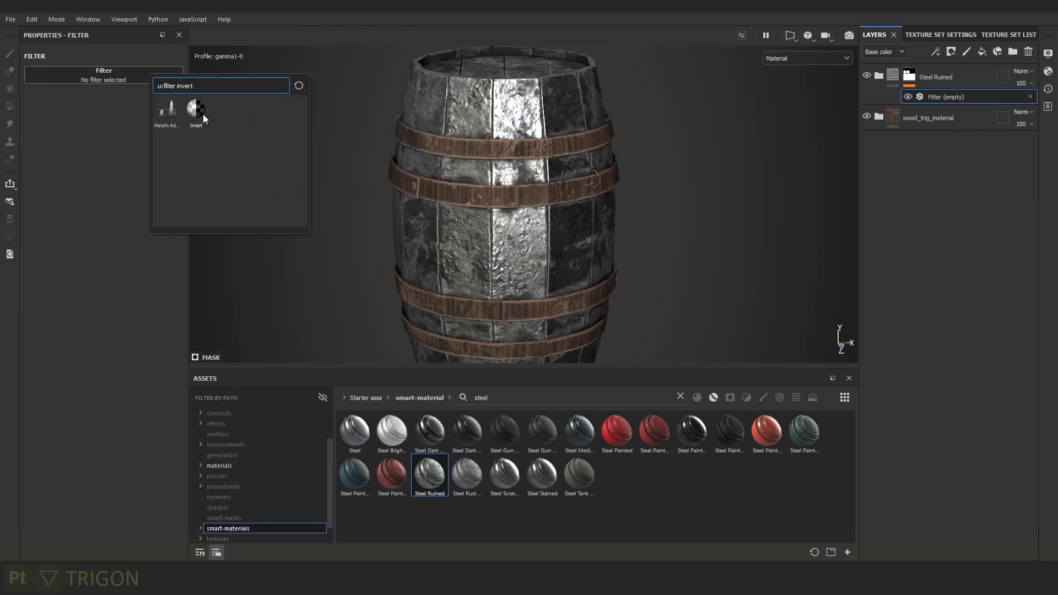
{"action": "left_click", "coordinate": [201, 114]}
{"action": "scroll", "coordinate": [592, 127], "scroll_direction": "down", "scroll_amount": 3}
{"action": "left_click_drag", "start_coordinate": [597, 128], "coordinate": [648, 230], "text": "alt"}
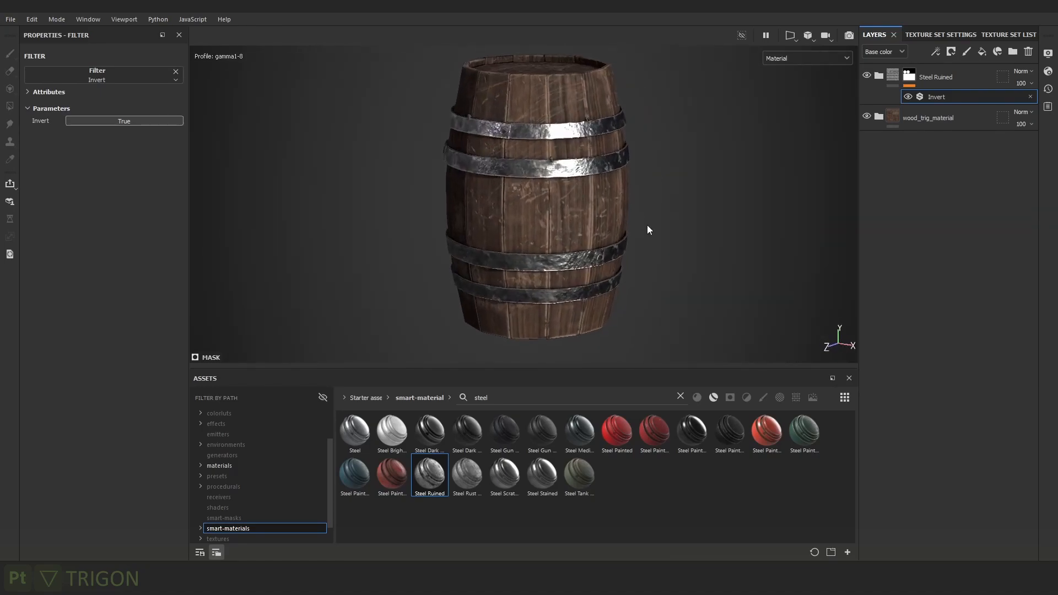
Clear the steel asset search and expand the Steel Ruined group to show its layers.
{"action": "left_click", "coordinate": [679, 396]}
{"action": "scroll", "coordinate": [513, 252], "scroll_direction": "up", "scroll_amount": 2}
{"action": "left_click", "coordinate": [522, 397]}
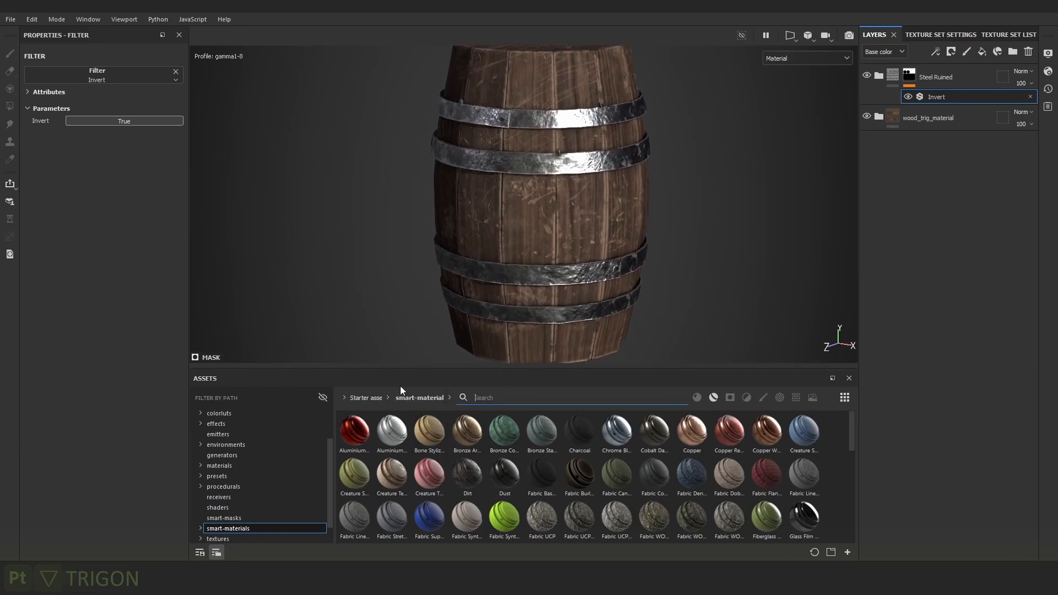
{"action": "right_click_drag", "start_coordinate": [755, 87], "coordinate": [638, 183], "text": "alt"}
{"action": "left_click", "coordinate": [878, 76]}
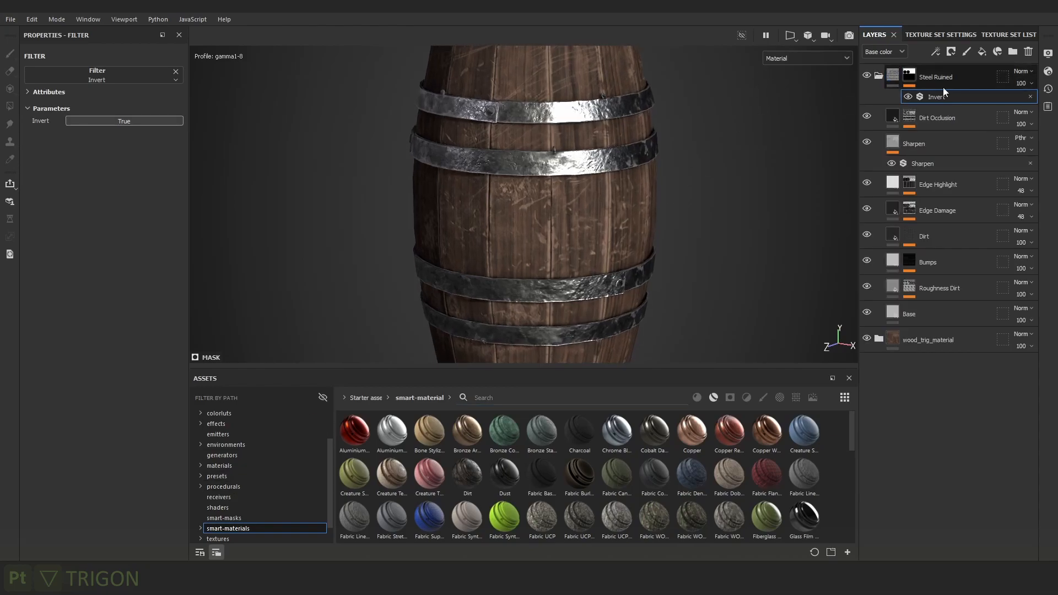
{"action": "middle_click_drag", "start_coordinate": [727, 155], "coordinate": [701, 157], "text": "alt"}
{"action": "right_click_drag", "start_coordinate": [701, 157], "coordinate": [799, 188], "text": "shift"}
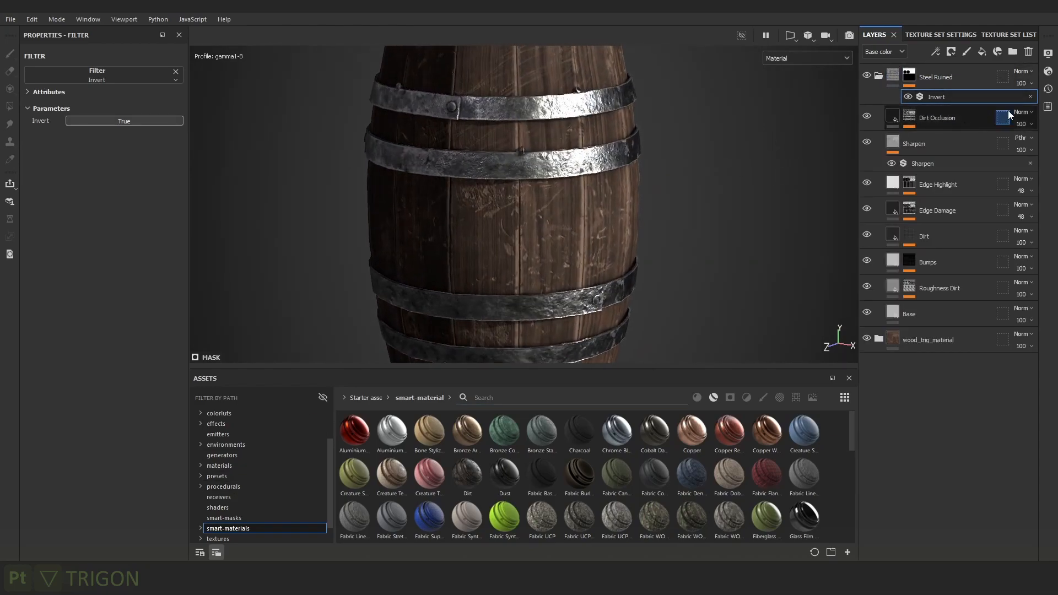
Show the filters from all libraries and add HSL Perceptive above Dirt Occlusion inside the Steel Ruined group.
{"action": "left_click", "coordinate": [746, 397]}
{"action": "left_click", "coordinate": [607, 518]}
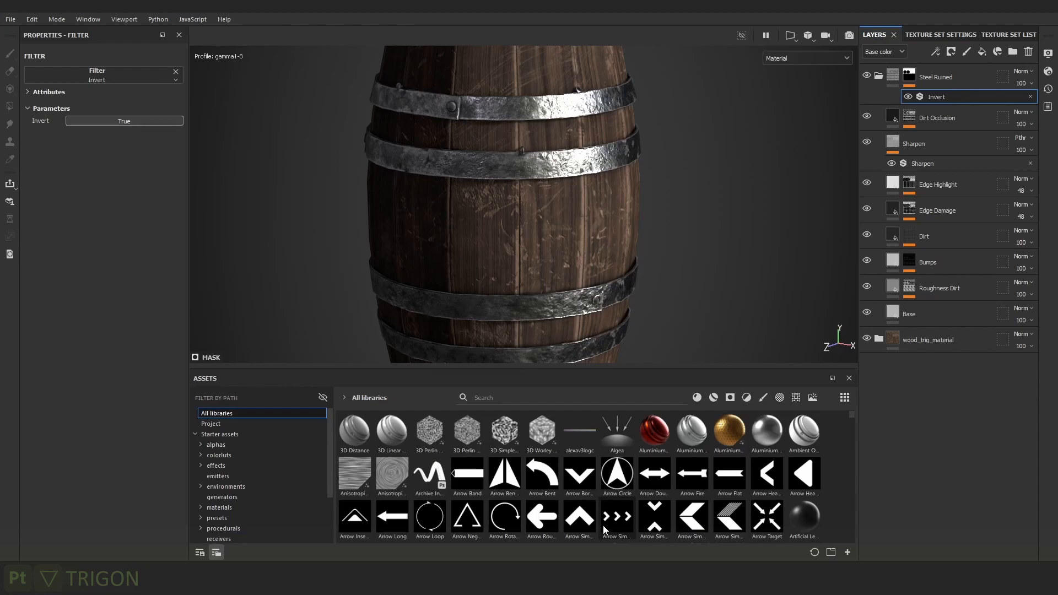
{"action": "left_click", "coordinate": [749, 399]}
{"action": "left_click_drag", "start_coordinate": [696, 481], "coordinate": [957, 107]}
{"action": "scroll", "coordinate": [583, 268], "scroll_direction": "down", "scroll_amount": 2}
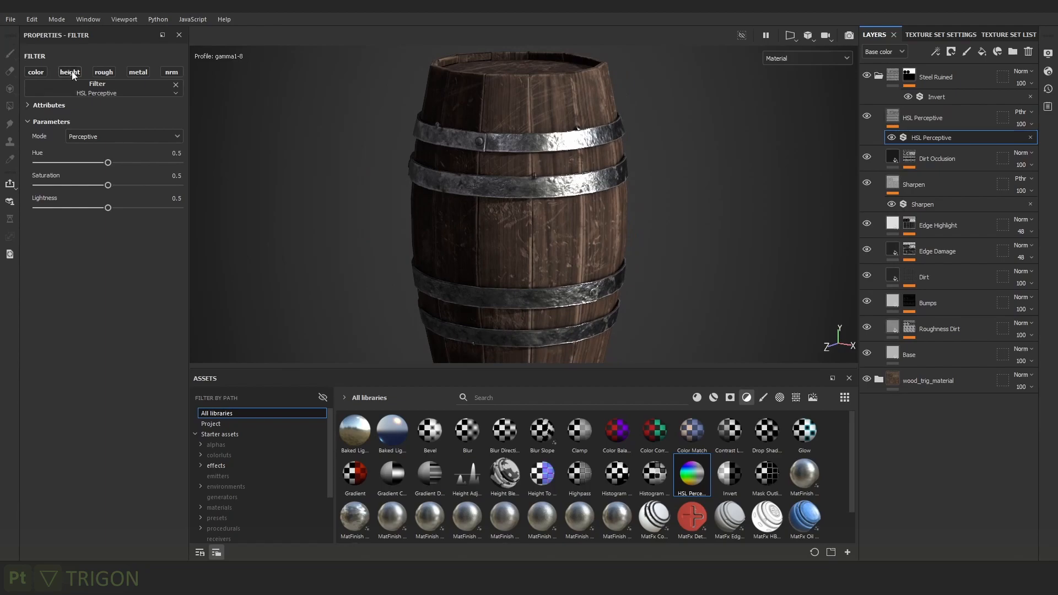
Limit the HSL Perceptive filter to the roughness channel and raise its lightness to about 0.79.
{"action": "middle_click_drag", "start_coordinate": [686, 165], "coordinate": [607, 165], "text": "alt"}
{"action": "left_click_drag", "start_coordinate": [607, 165], "coordinate": [578, 160], "text": "alt"}
{"action": "right_click_drag", "start_coordinate": [579, 164], "coordinate": [84, 241], "text": "shift"}
{"action": "left_click_drag", "start_coordinate": [119, 209], "coordinate": [152, 211]}
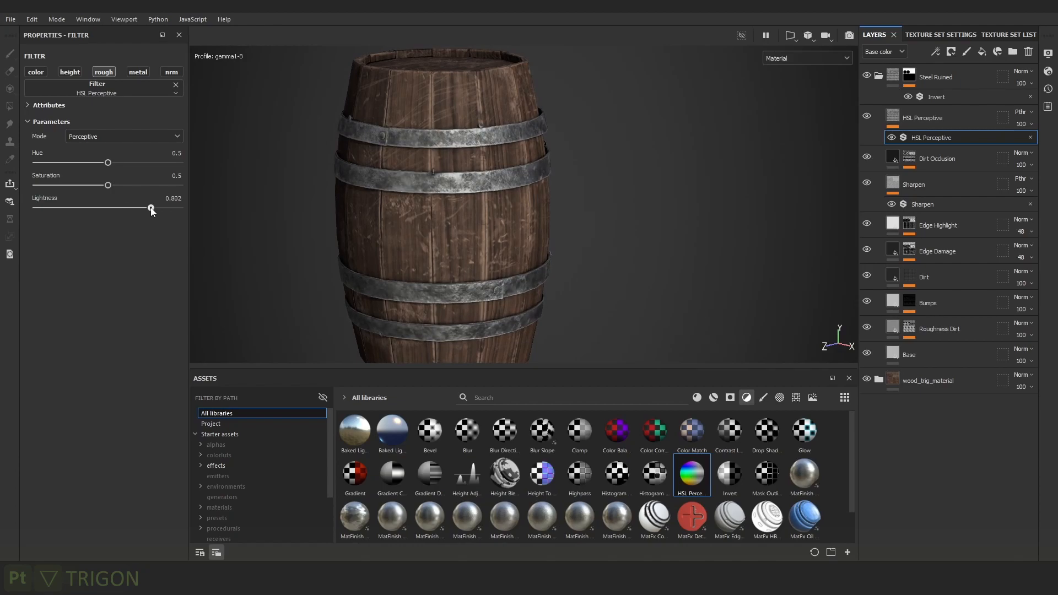
{"action": "left_click_drag", "start_coordinate": [605, 239], "coordinate": [496, 219], "text": "alt"}
{"action": "right_click_drag", "start_coordinate": [496, 219], "coordinate": [457, 221], "text": "shift"}
{"action": "scroll", "coordinate": [456, 220], "scroll_direction": "down", "scroll_amount": 3}
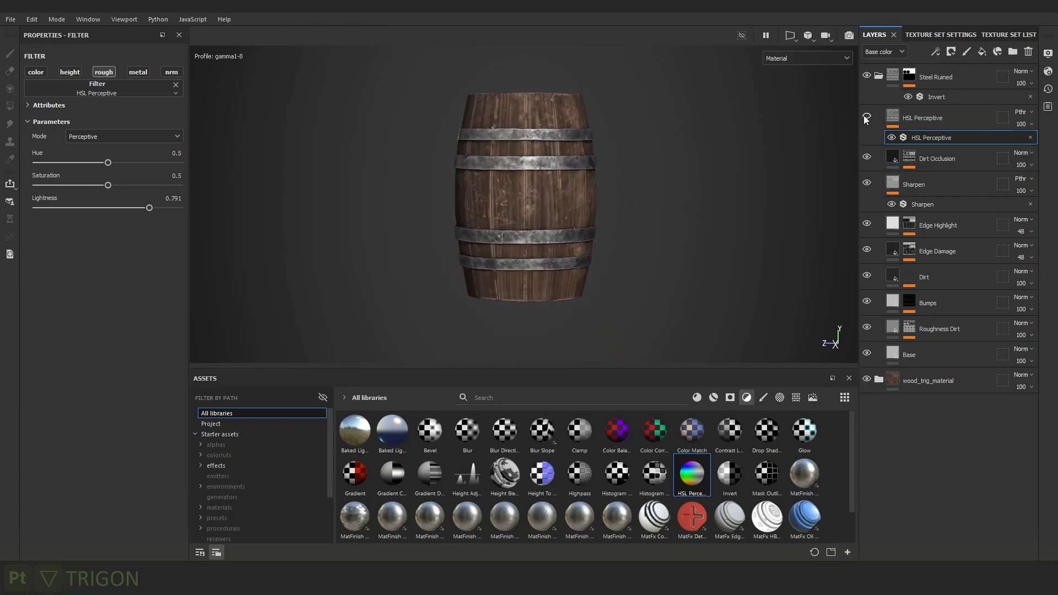
Rename the HSL Perceptive layer as roughness-.
{"action": "double_click", "coordinate": [931, 118]}
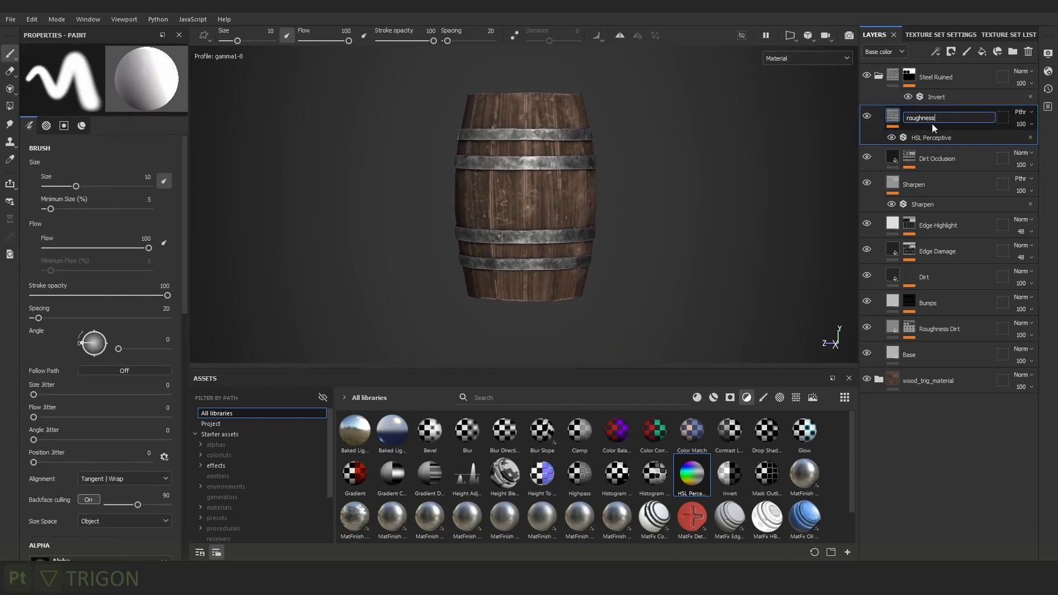
{"action": "type", "text": "roughness-"}
{"action": "key", "text": "Return"}
{"action": "scroll", "coordinate": [703, 126], "scroll_direction": "up", "scroll_amount": 3}
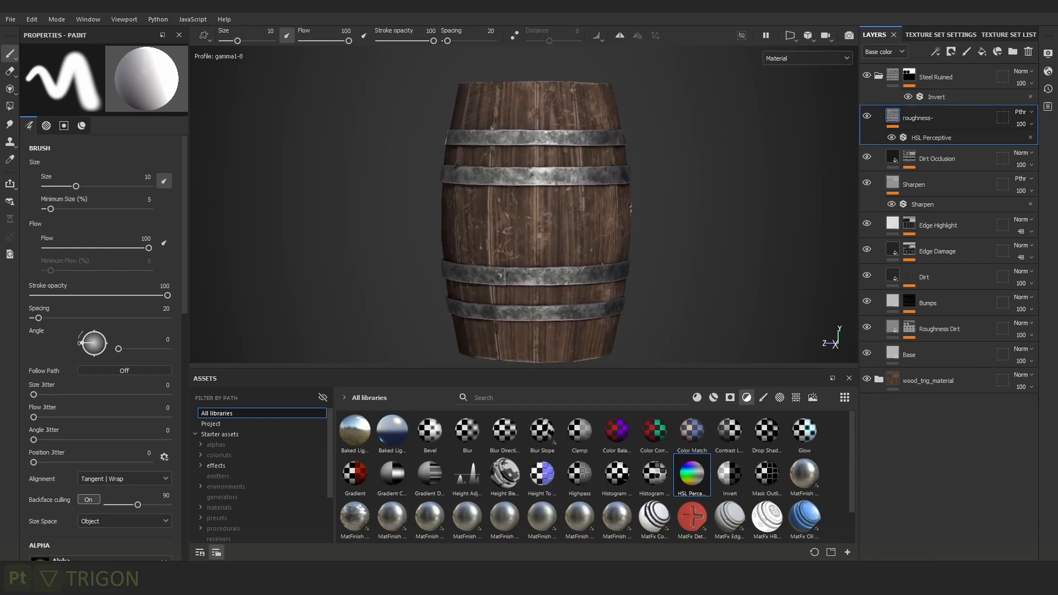
{"action": "middle_click_drag", "start_coordinate": [630, 209], "coordinate": [592, 191], "text": "alt"}
{"action": "scroll", "coordinate": [592, 191], "scroll_direction": "up", "scroll_amount": 1}
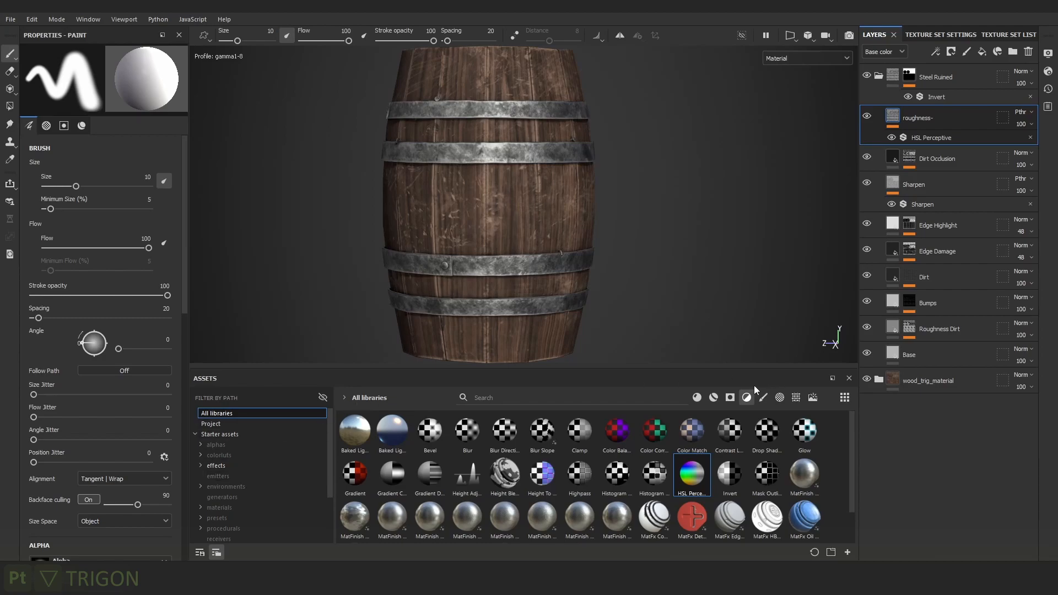
Check the starter assets' generators folder, reset the asset search and browse the filters from all libraries.
{"action": "left_click", "coordinate": [551, 399]}
{"action": "left_click", "coordinate": [323, 397]}
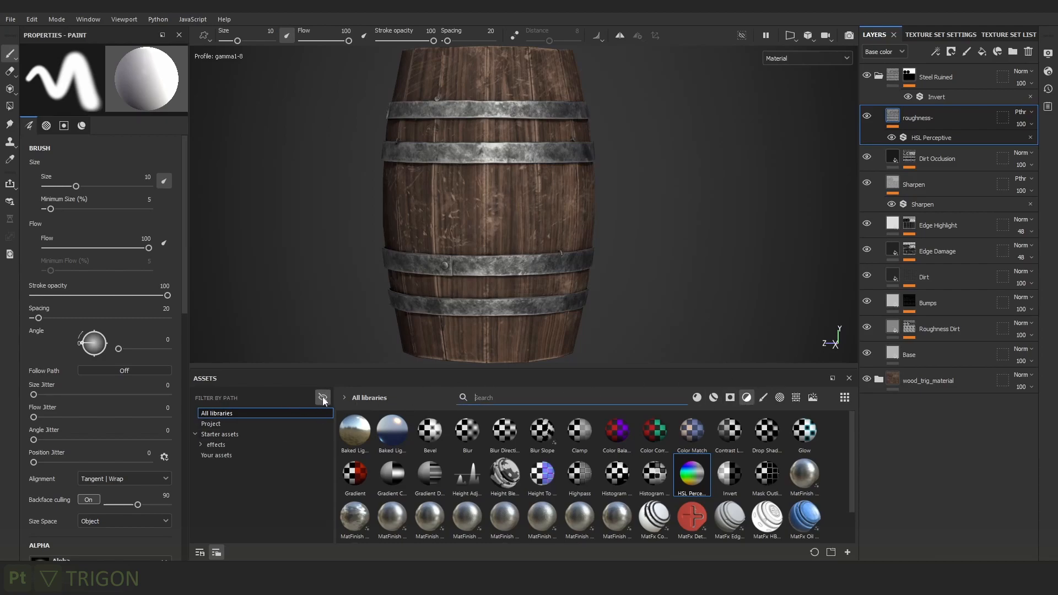
{"action": "left_click", "coordinate": [322, 398]}
{"action": "left_click", "coordinate": [241, 497]}
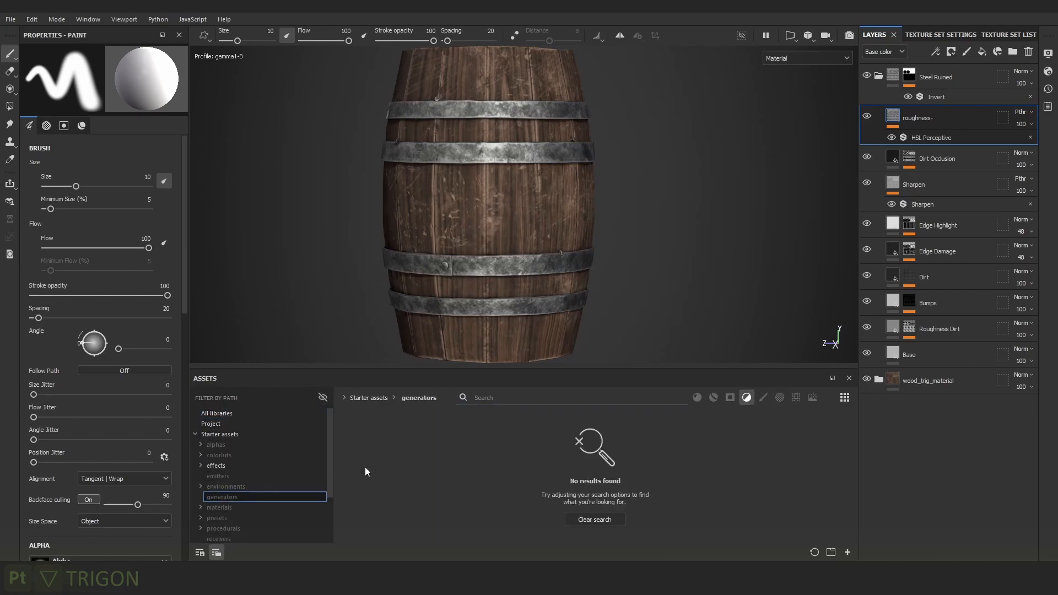
{"action": "left_click", "coordinate": [606, 520]}
{"action": "scroll", "coordinate": [232, 505], "scroll_direction": "down", "scroll_amount": 1}
{"action": "left_click", "coordinate": [746, 397]}
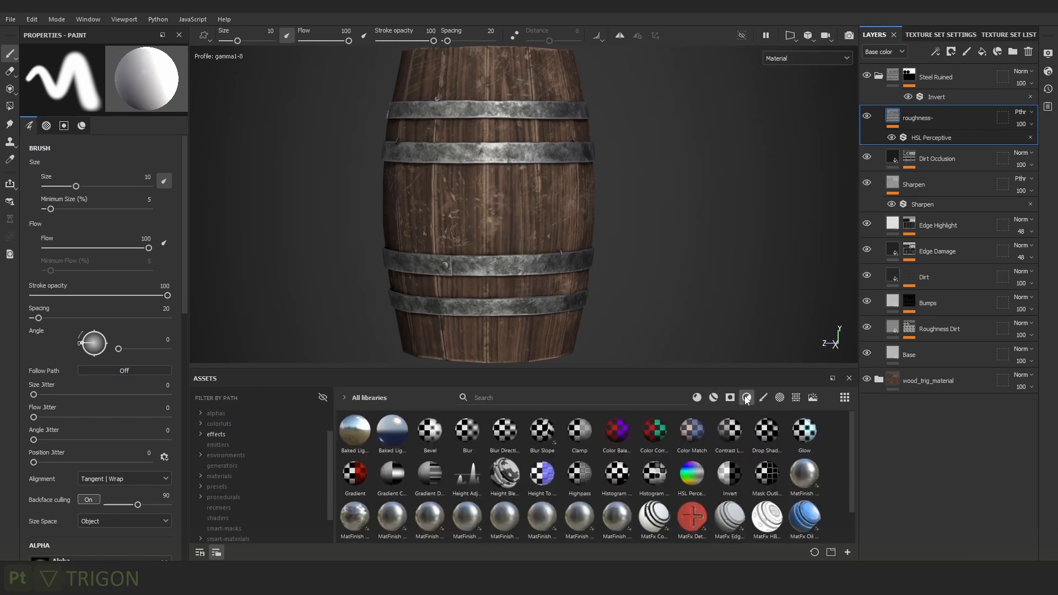
{"action": "scroll", "coordinate": [762, 459], "scroll_direction": "down", "scroll_amount": 1}
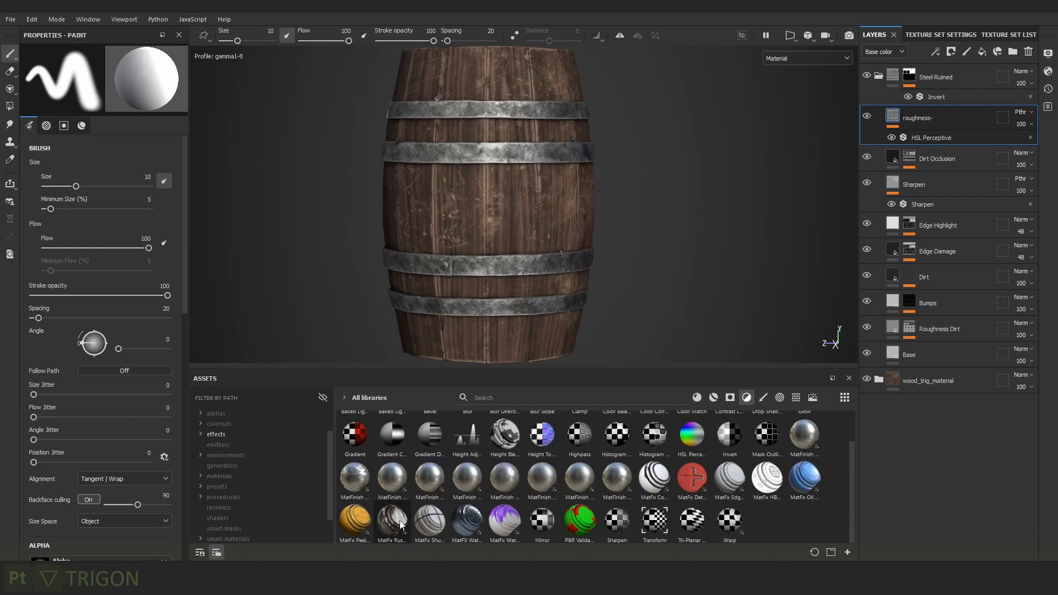
Add the MatFx Rust Weathering filter above the roughness- layer inside the Steel Ruined group.
{"action": "mouse_move", "coordinate": [401, 524]}
{"action": "left_click_drag", "start_coordinate": [400, 524], "coordinate": [936, 106]}
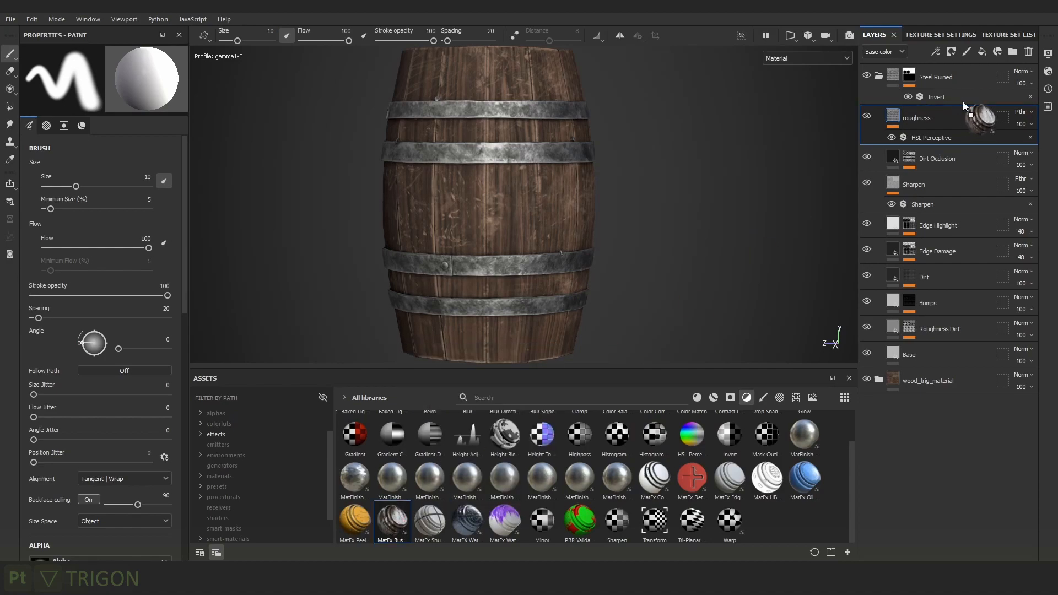
{"action": "left_click_drag", "start_coordinate": [545, 166], "coordinate": [522, 193], "text": "alt"}
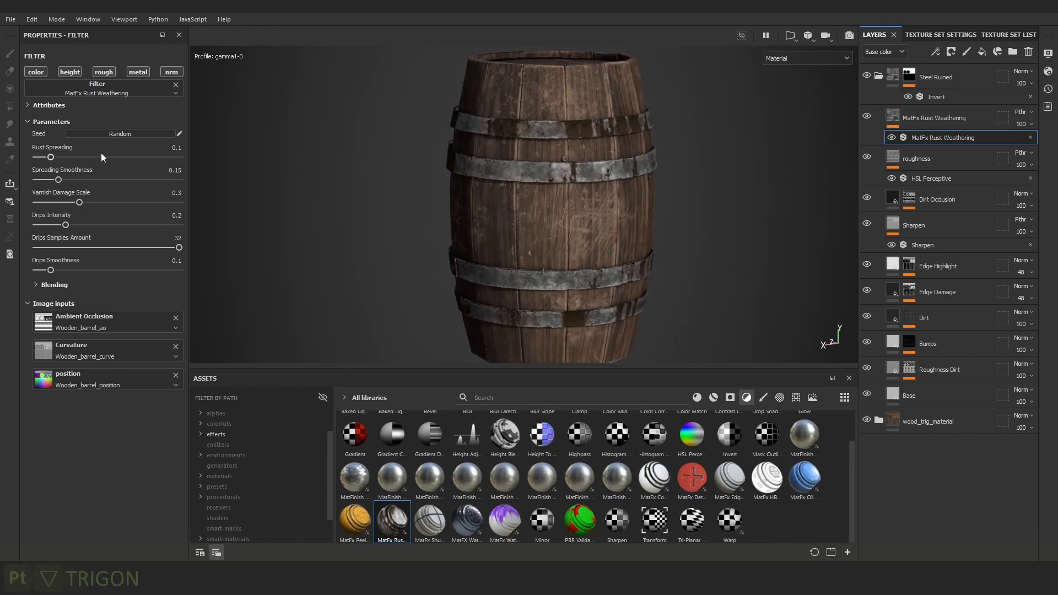
Tune the rust weathering filter to a rust spreading of 0.1 and a spreading smoothness of 0.22, checking the hoops all around.
{"action": "left_click_drag", "start_coordinate": [119, 156], "coordinate": [58, 159]}
{"action": "left_click_drag", "start_coordinate": [611, 168], "coordinate": [711, 209], "text": "alt"}
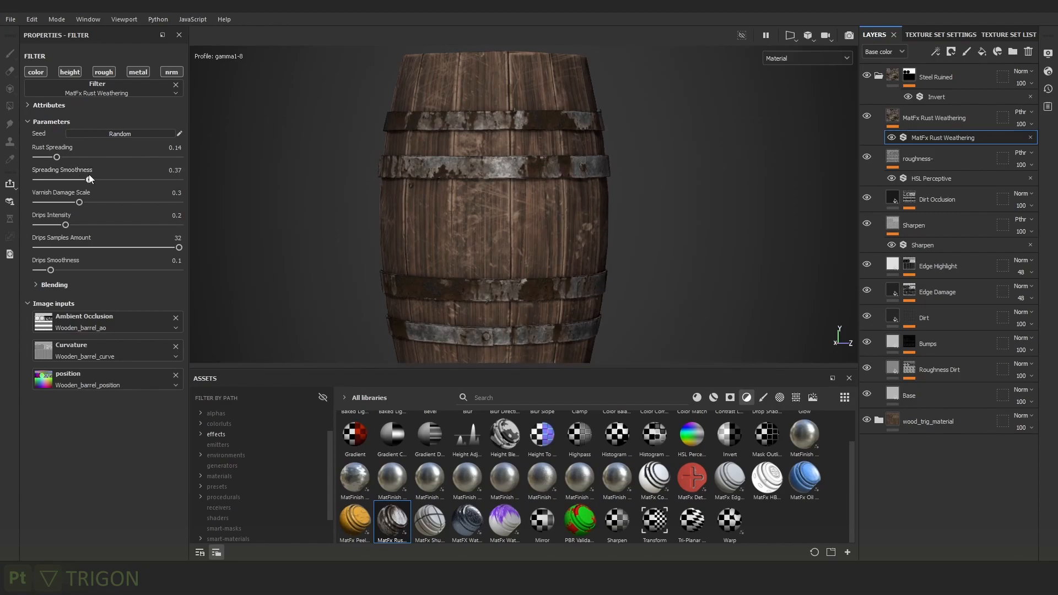
{"action": "right_click_drag", "start_coordinate": [396, 165], "coordinate": [490, 19], "text": "alt"}
{"action": "left_click_drag", "start_coordinate": [571, 111], "coordinate": [406, 164], "text": "alt"}
{"action": "middle_click_drag", "start_coordinate": [440, 149], "coordinate": [539, 147], "text": "alt"}
{"action": "right_click_drag", "start_coordinate": [540, 159], "coordinate": [612, 199], "text": "alt"}
{"action": "left_click_drag", "start_coordinate": [611, 200], "coordinate": [534, 189], "text": "alt"}
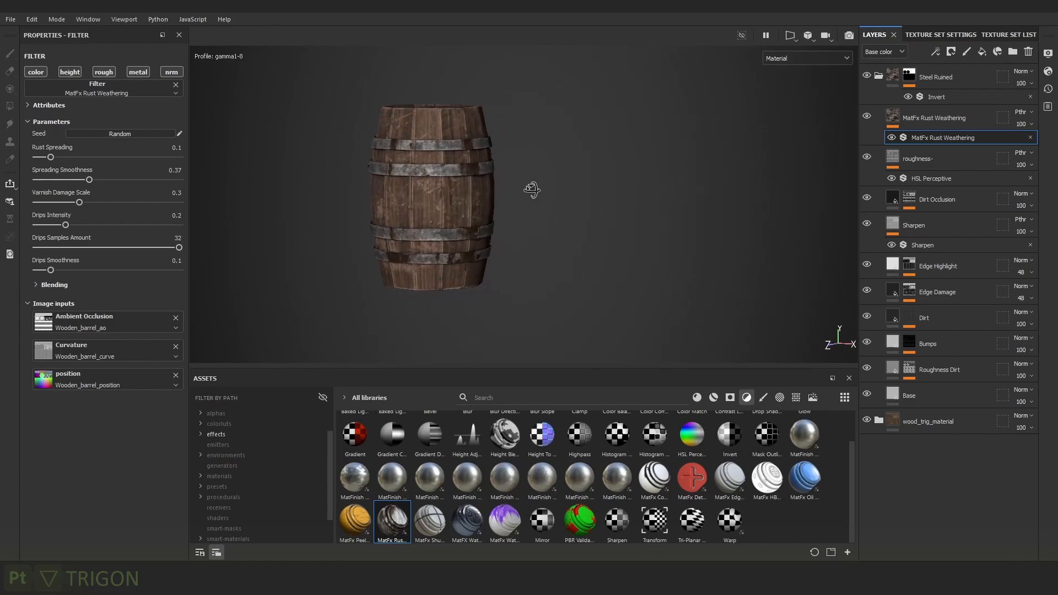
{"action": "left_click_drag", "start_coordinate": [89, 180], "coordinate": [66, 184]}
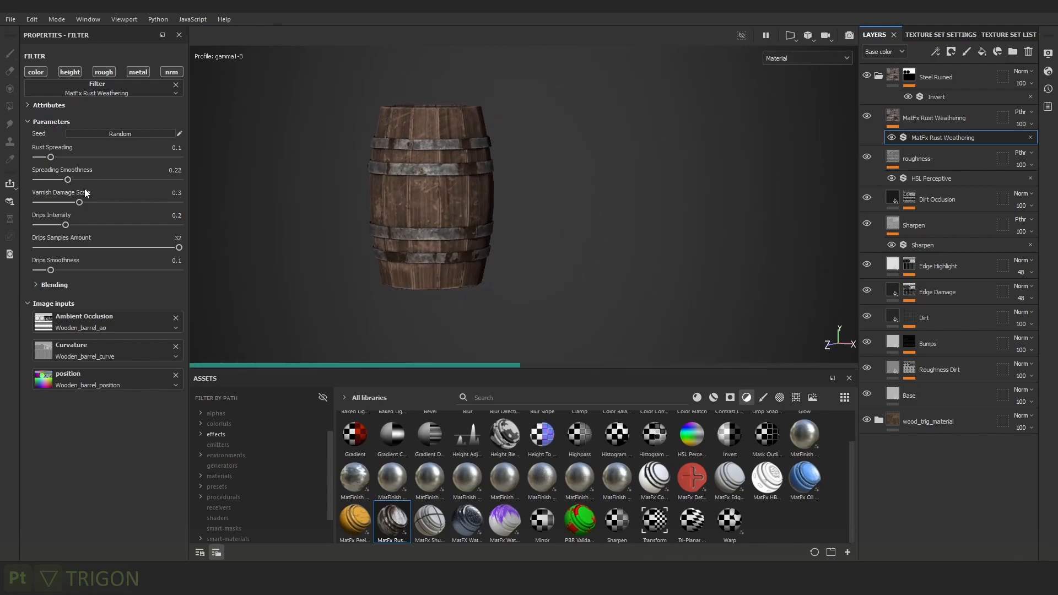
{"action": "left_click_drag", "start_coordinate": [544, 196], "coordinate": [509, 200], "text": "alt"}
{"action": "middle_click_drag", "start_coordinate": [510, 168], "coordinate": [612, 193], "text": "alt"}
{"action": "right_click_drag", "start_coordinate": [612, 193], "coordinate": [735, 214], "text": "alt"}
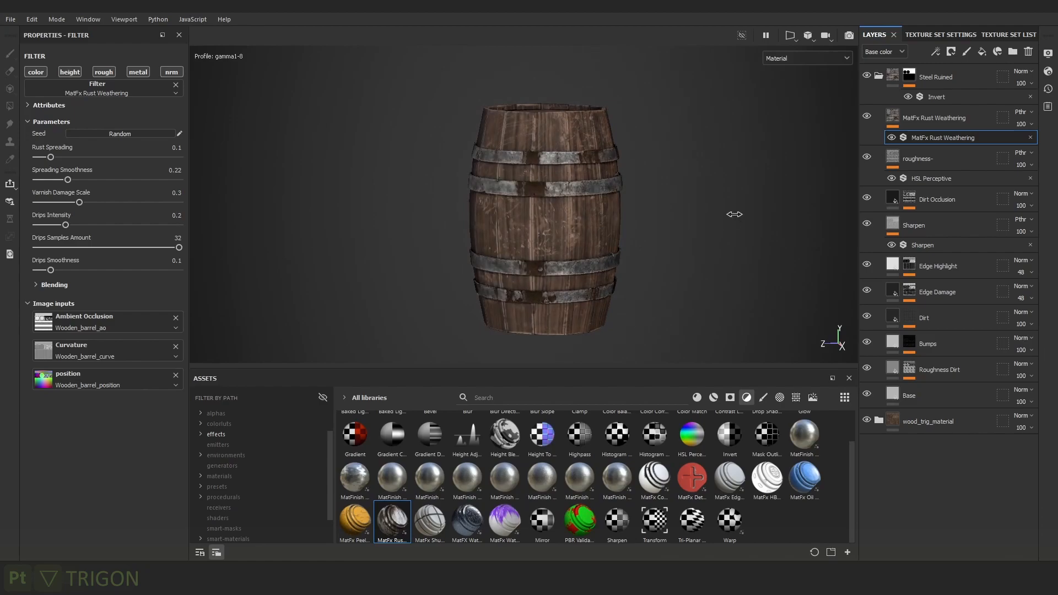
Collapse the Steel Ruined group and rename it as metal.
{"action": "left_click", "coordinate": [879, 77]}
{"action": "left_click", "coordinate": [928, 117]}
{"action": "left_click", "coordinate": [941, 78]}
{"action": "double_click", "coordinate": [943, 77]}
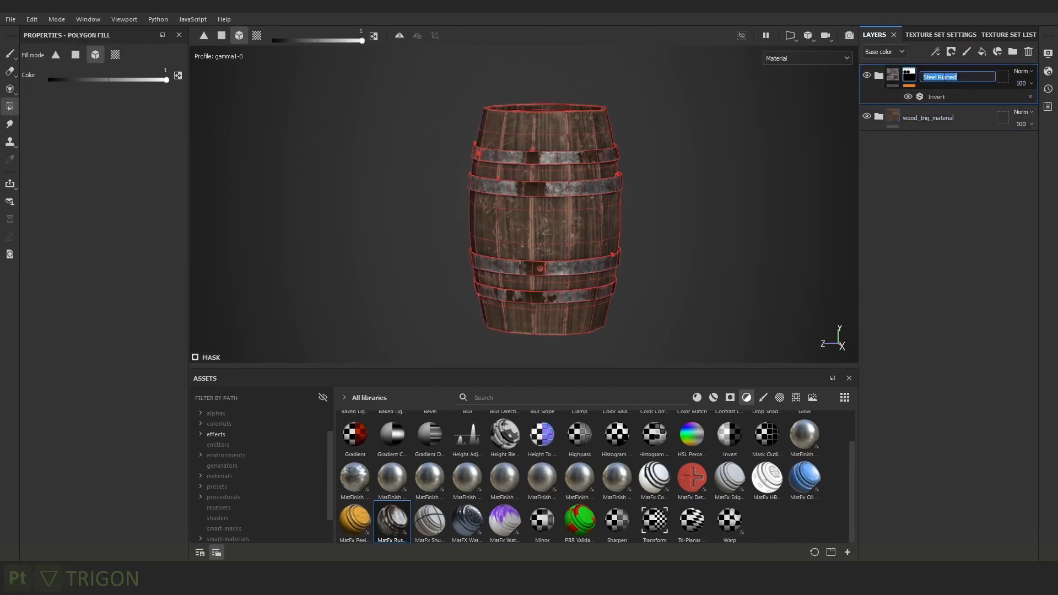
{"action": "type", "text": "metal"}
{"action": "key", "text": "Return"}
Color-code the wood_trig_material group red and the metal group green.
{"action": "left_click", "coordinate": [928, 119]}
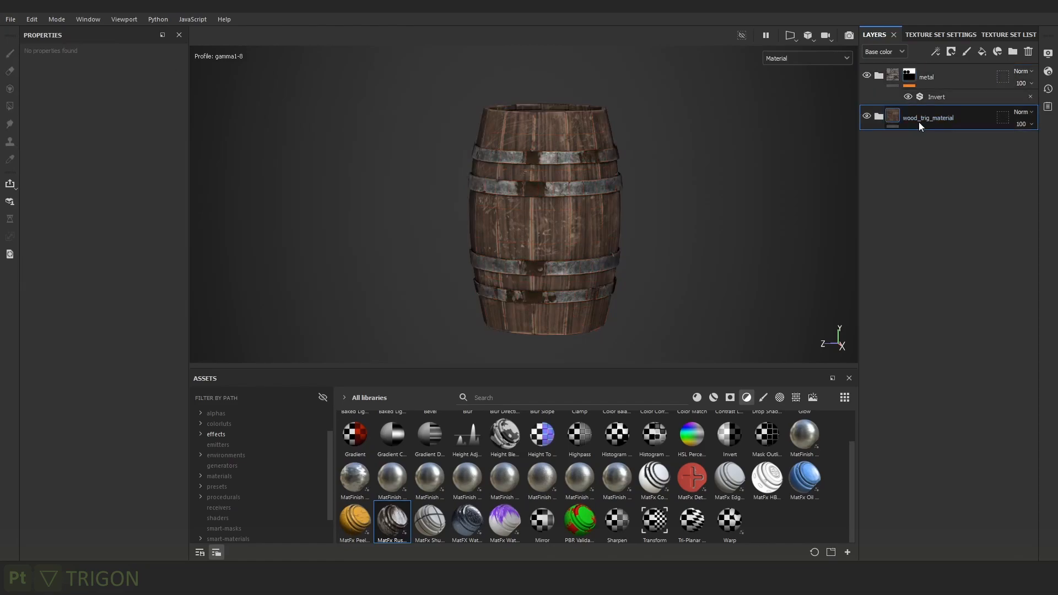
{"action": "right_click", "coordinate": [918, 121]}
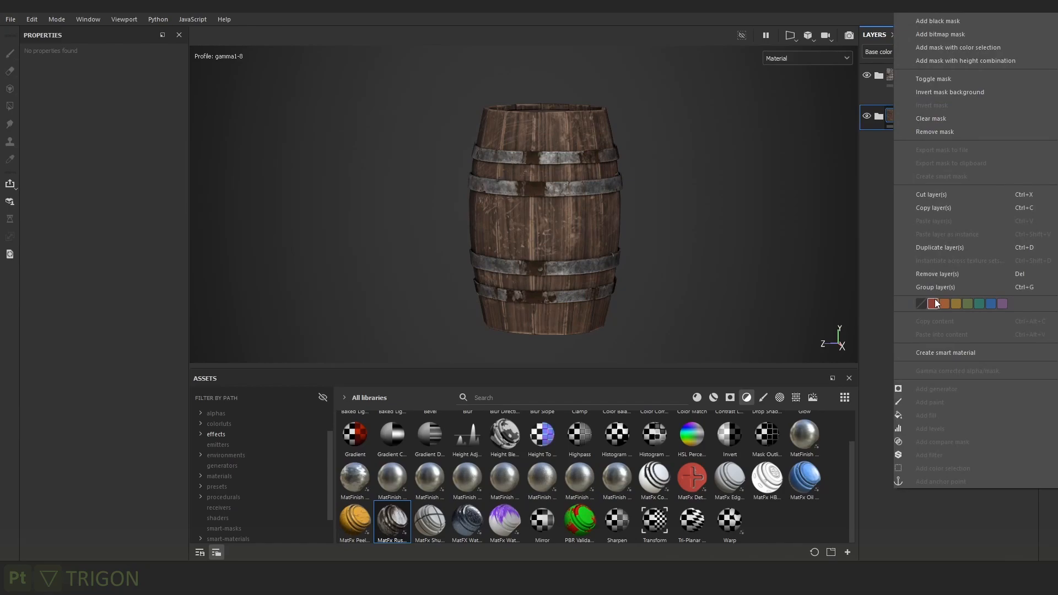
{"action": "left_click", "coordinate": [934, 300]}
{"action": "right_click", "coordinate": [944, 81]}
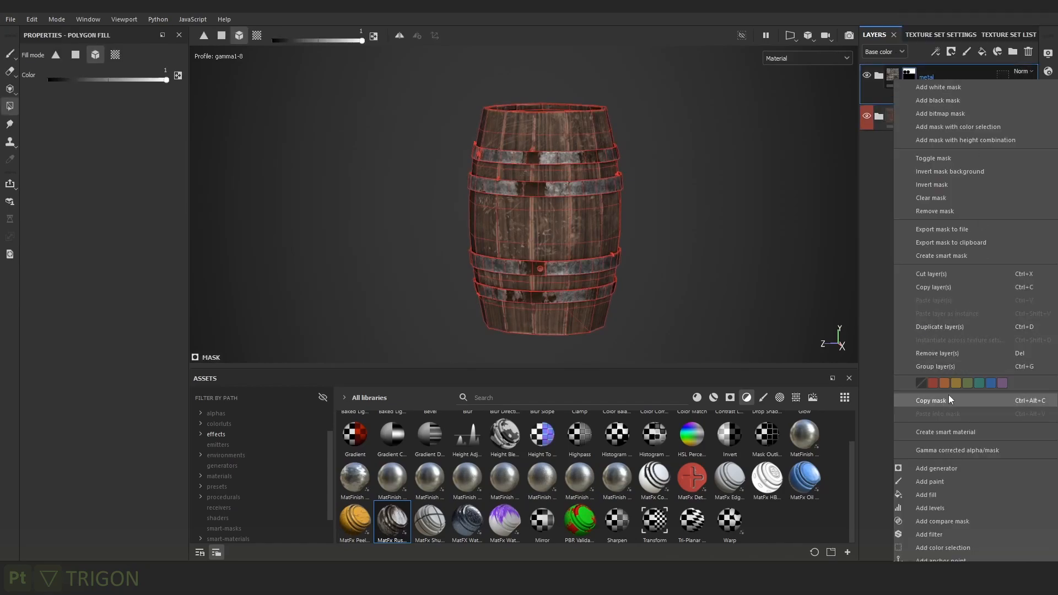
{"action": "left_click", "coordinate": [963, 383]}
{"action": "left_click", "coordinate": [988, 122]}
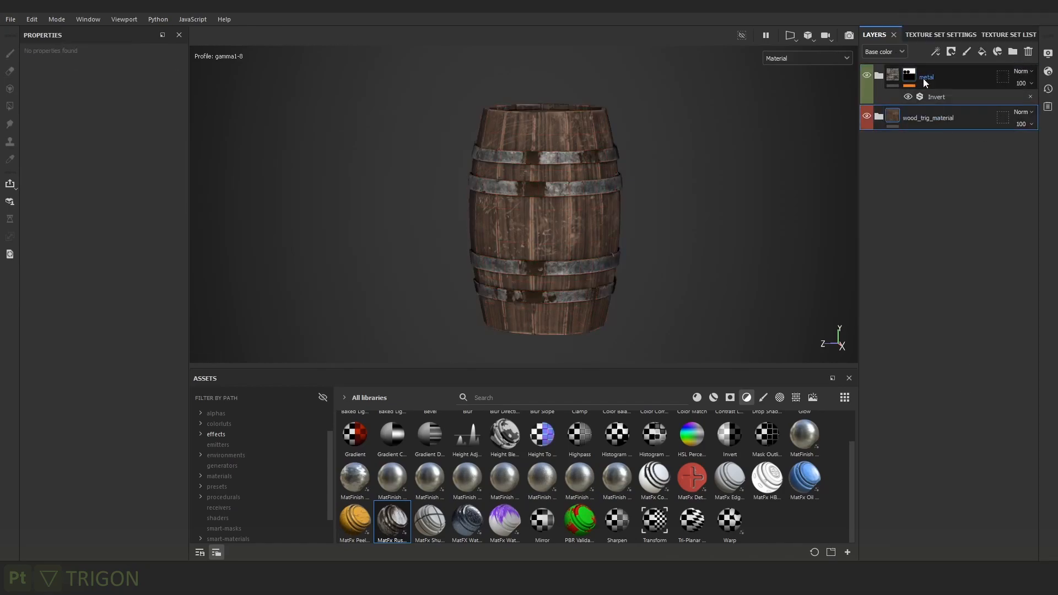
Look through the layers inside the metal and wood_trig_material groups, leaving both groups collapsed.
{"action": "left_click", "coordinate": [878, 76]}
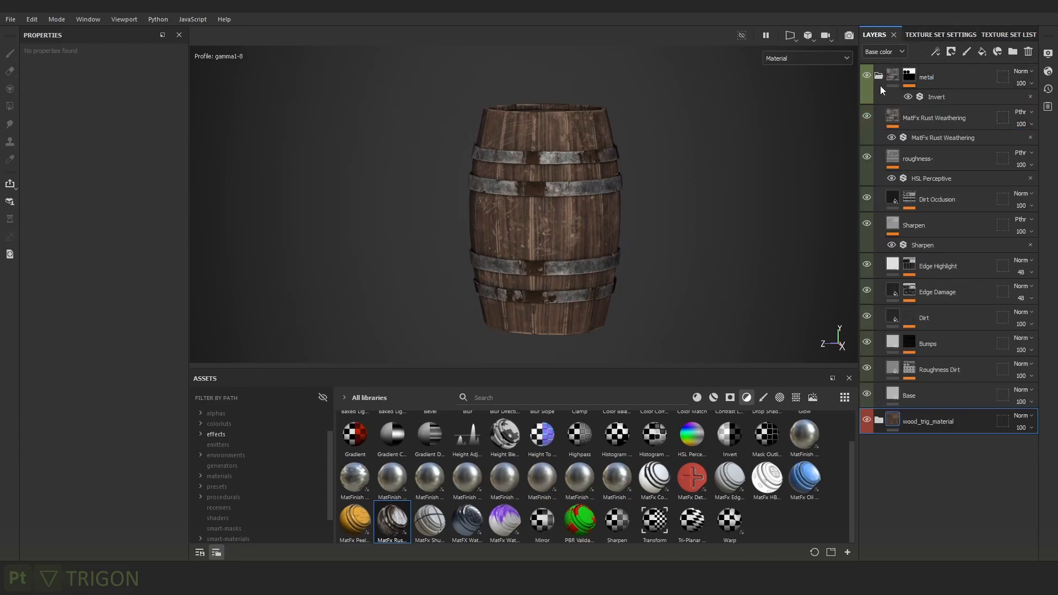
{"action": "left_click", "coordinate": [879, 422]}
{"action": "scroll", "coordinate": [890, 364], "scroll_direction": "down", "scroll_amount": 1}
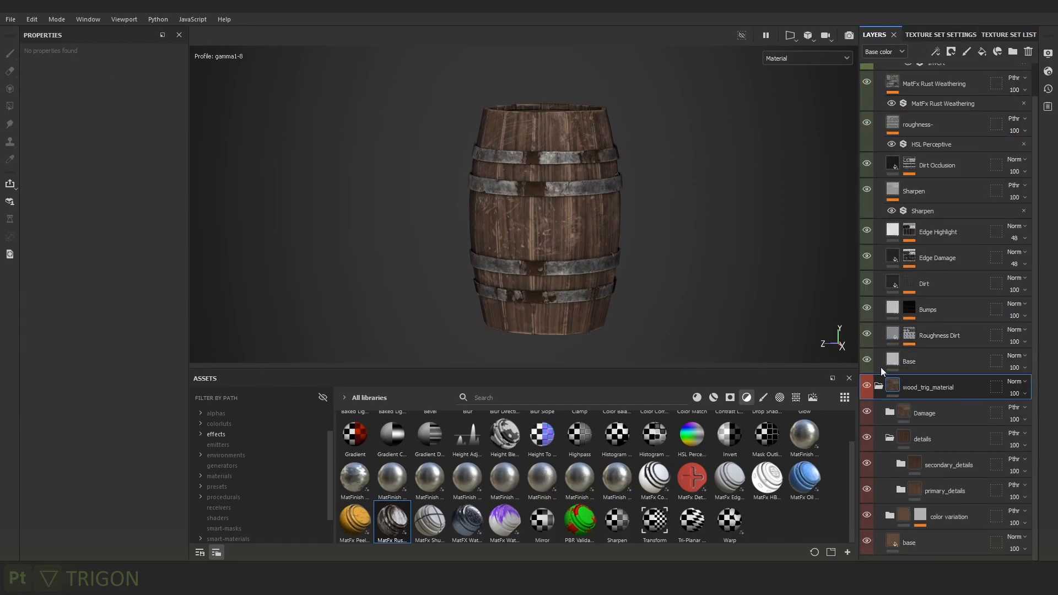
{"action": "left_click", "coordinate": [960, 416]}
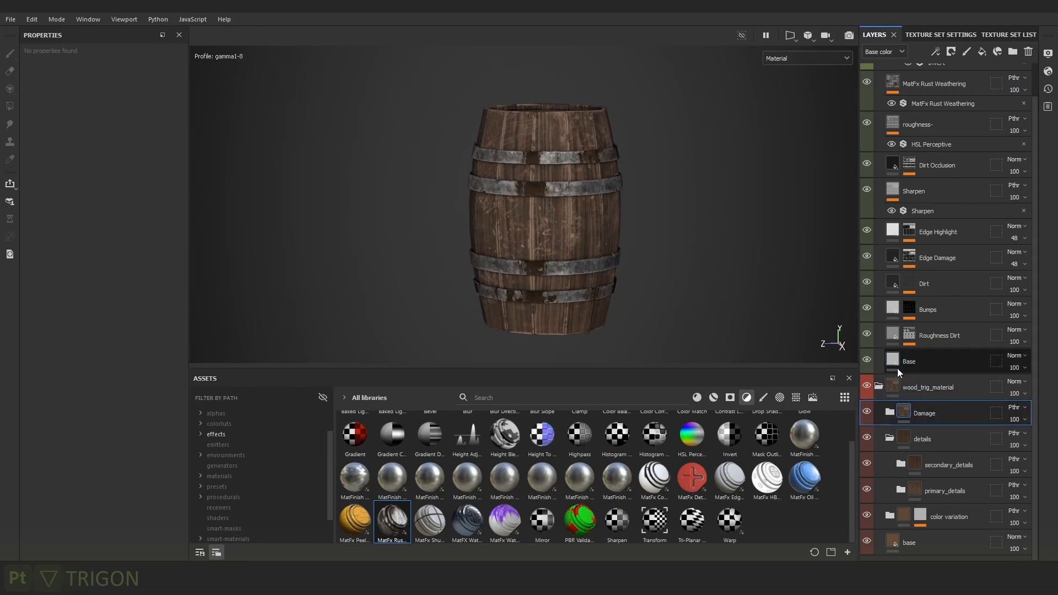
{"action": "left_click", "coordinate": [879, 387]}
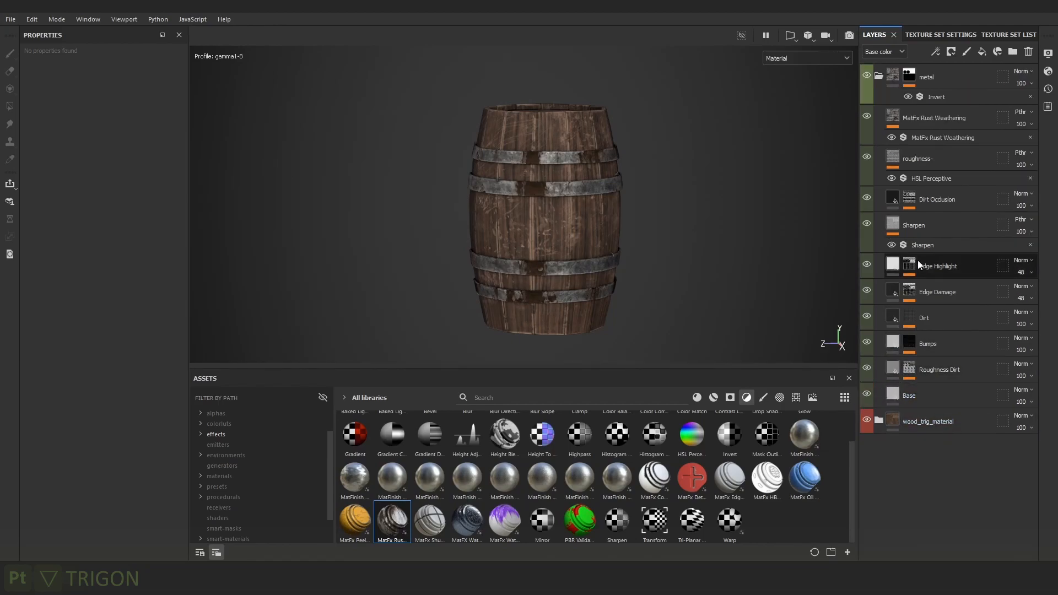
{"action": "left_click", "coordinate": [878, 77]}
{"action": "left_click", "coordinate": [947, 84]}
{"action": "key", "text": "4"}
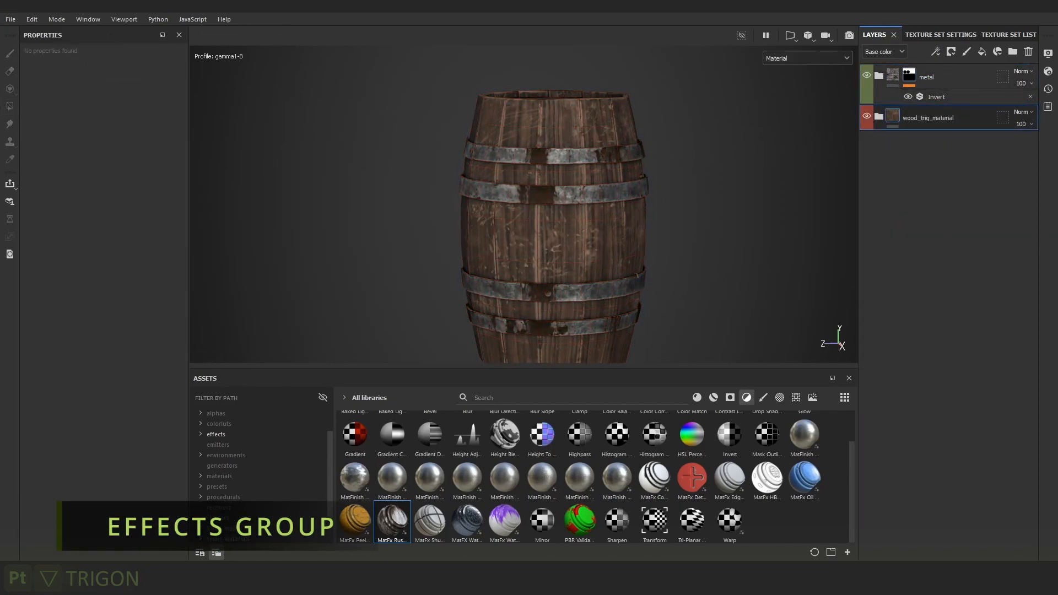
Create a fill layer above the metal group and place it in a new folder named fx.
{"action": "left_click_drag", "start_coordinate": [777, 190], "coordinate": [687, 184], "text": "alt"}
{"action": "left_click", "coordinate": [948, 74]}
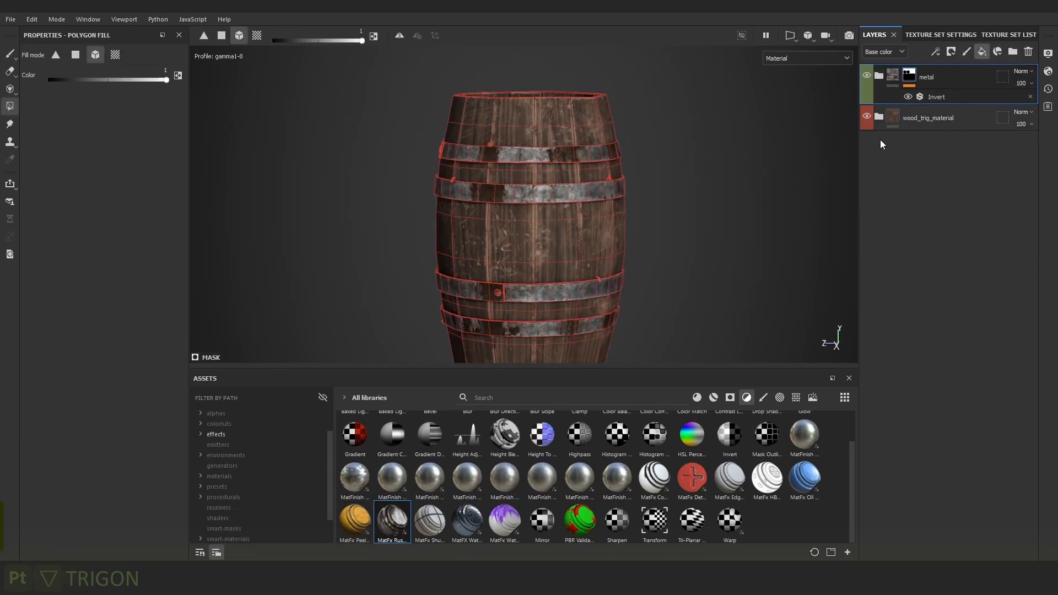
{"action": "left_click", "coordinate": [982, 51]}
{"action": "left_click", "coordinate": [1012, 51]}
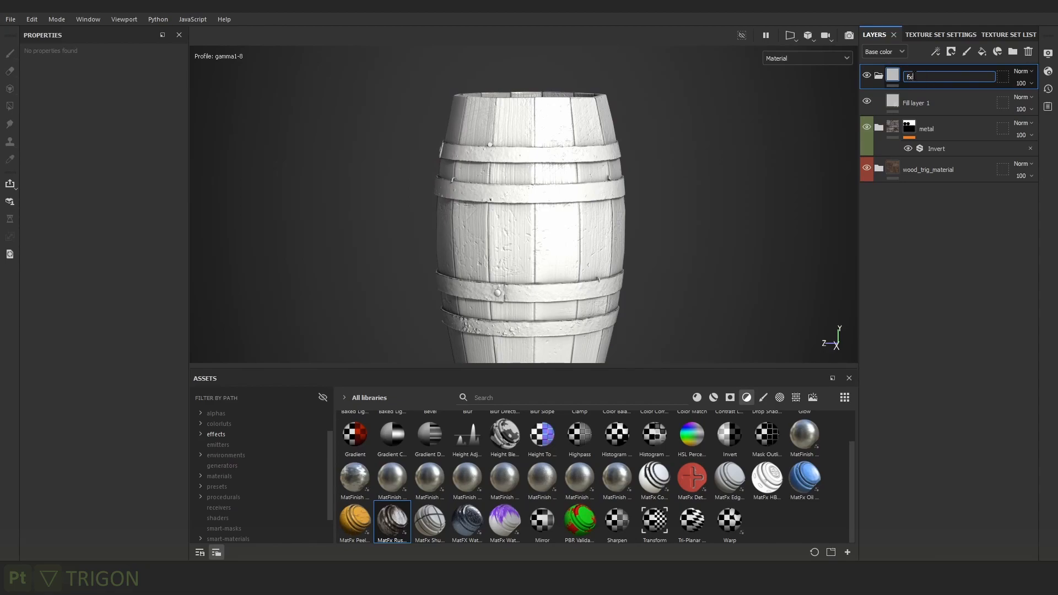
{"action": "key", "text": "Return"}
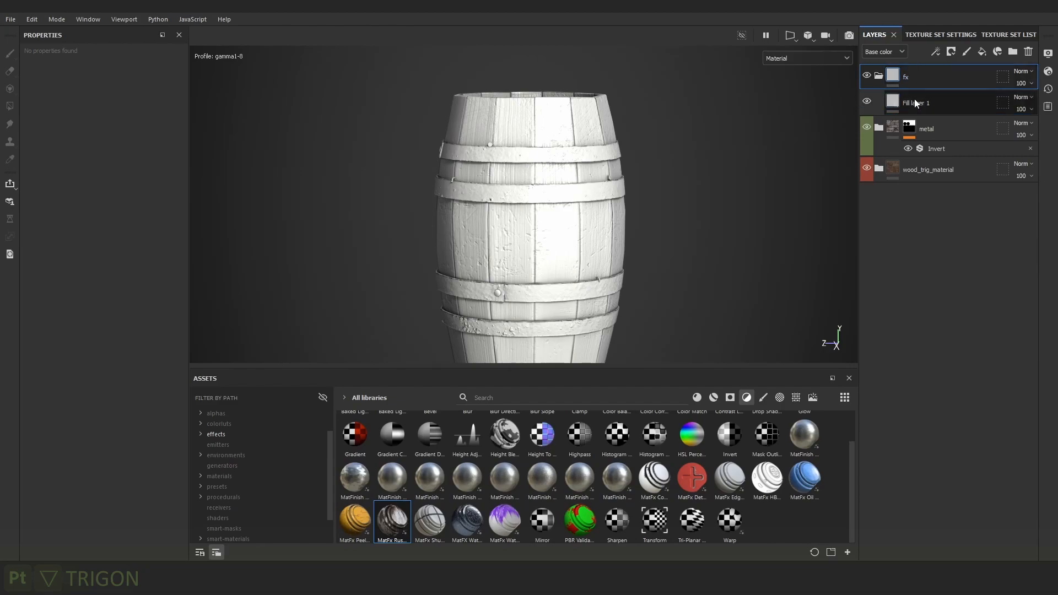
Rename the fill layer in the fx folder as curve and limit it to the color and roughness channels.
{"action": "left_click", "coordinate": [916, 104]}
{"action": "double_click", "coordinate": [917, 103]}
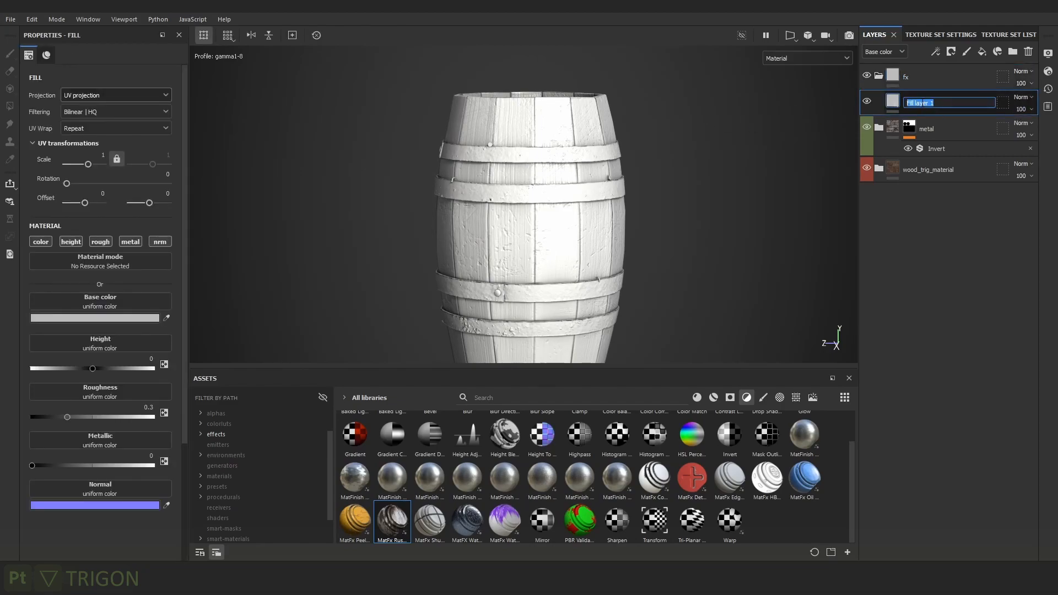
{"action": "key", "text": "Return"}
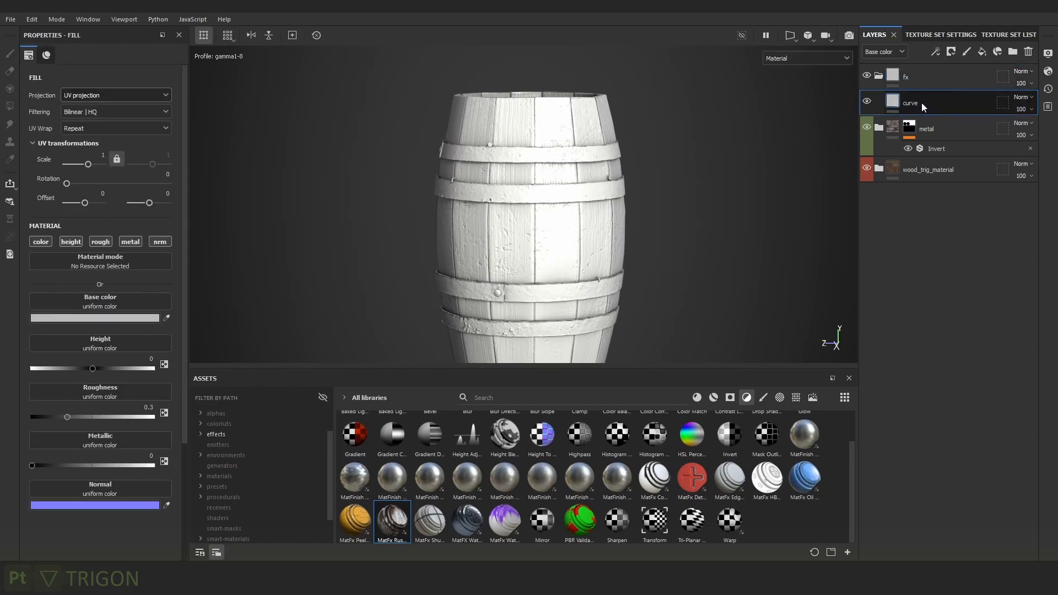
{"action": "left_click", "coordinate": [71, 242]}
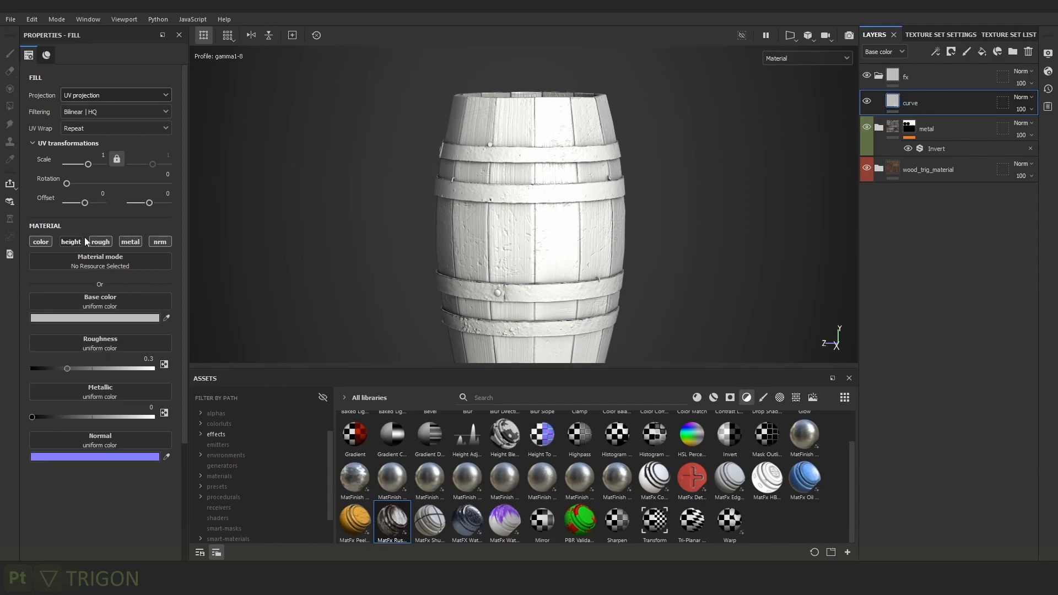
{"action": "left_click", "coordinate": [130, 242]}
{"action": "left_click", "coordinate": [160, 242]}
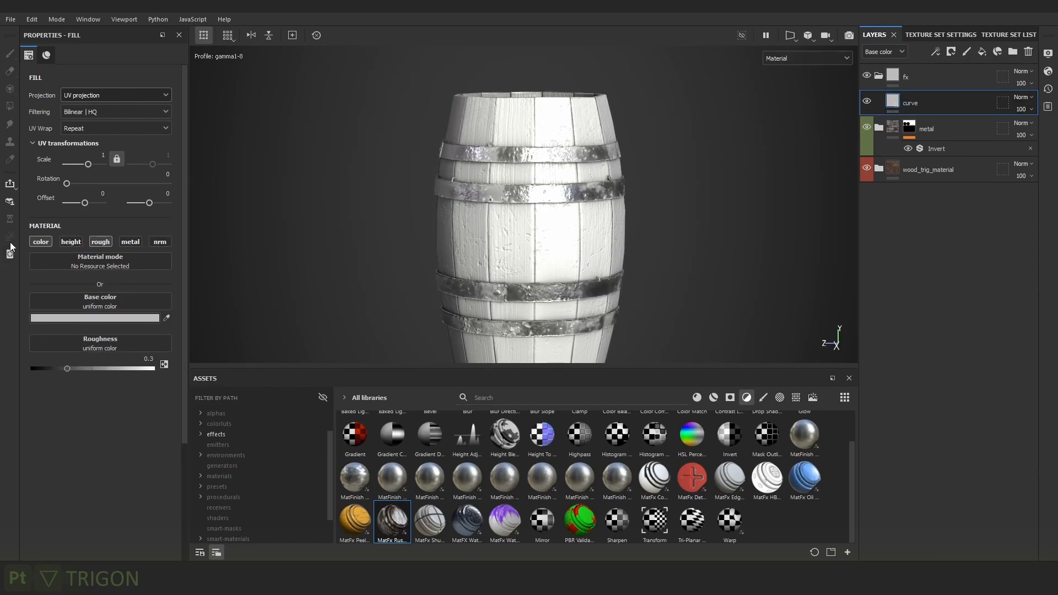
Assign the project's Wooden_barrel_curve map to the curve layer's base color and roughness, and preview the base color channel.
{"action": "left_click_drag", "start_coordinate": [470, 234], "coordinate": [618, 222], "text": "alt"}
{"action": "scroll", "coordinate": [310, 448], "scroll_direction": "up", "scroll_amount": 2}
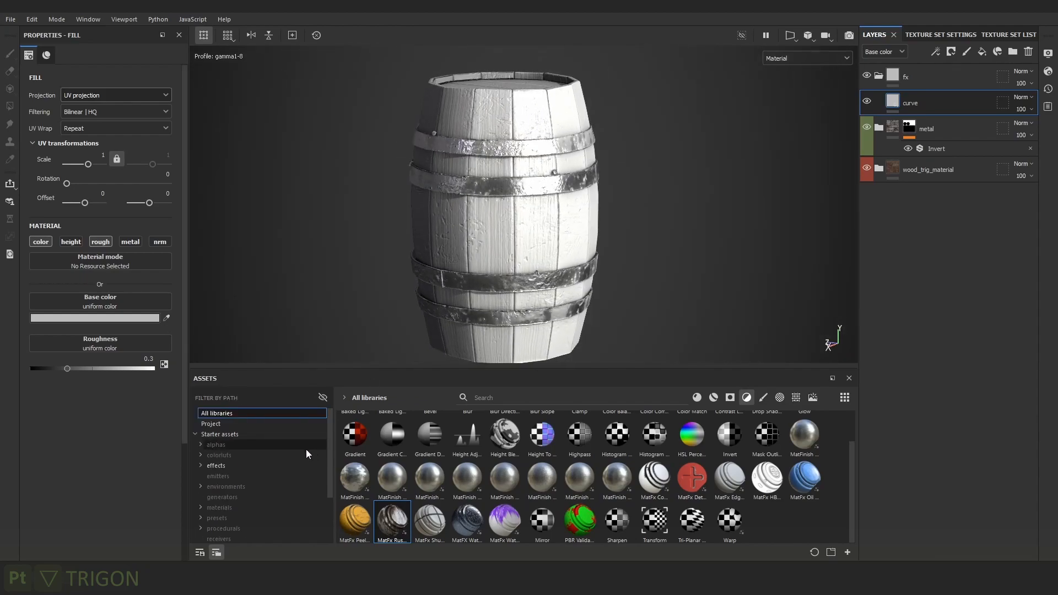
{"action": "left_click", "coordinate": [224, 425]}
{"action": "left_click", "coordinate": [600, 521]}
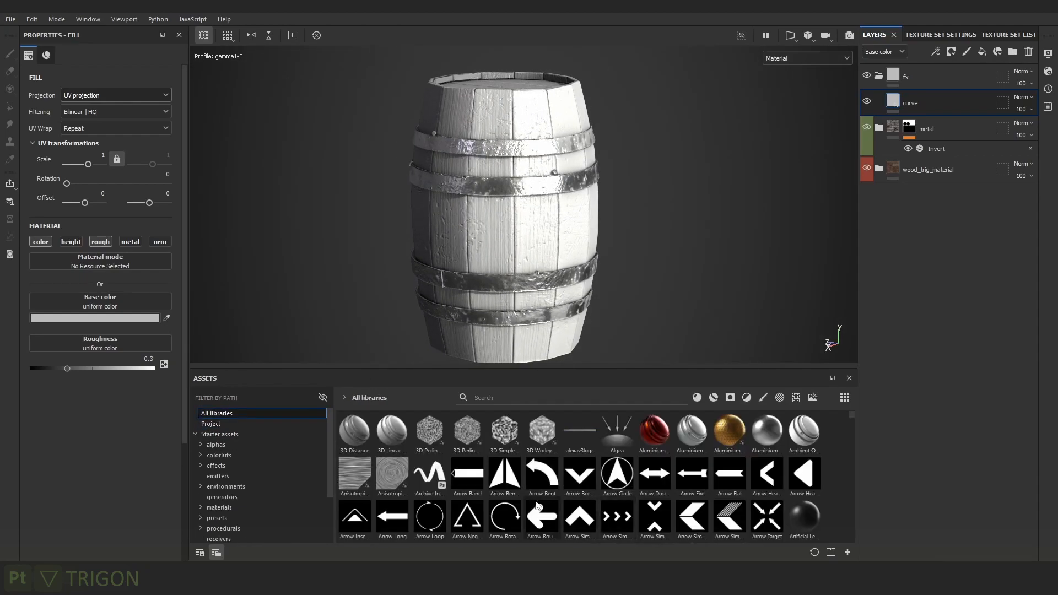
{"action": "left_click", "coordinate": [236, 425]}
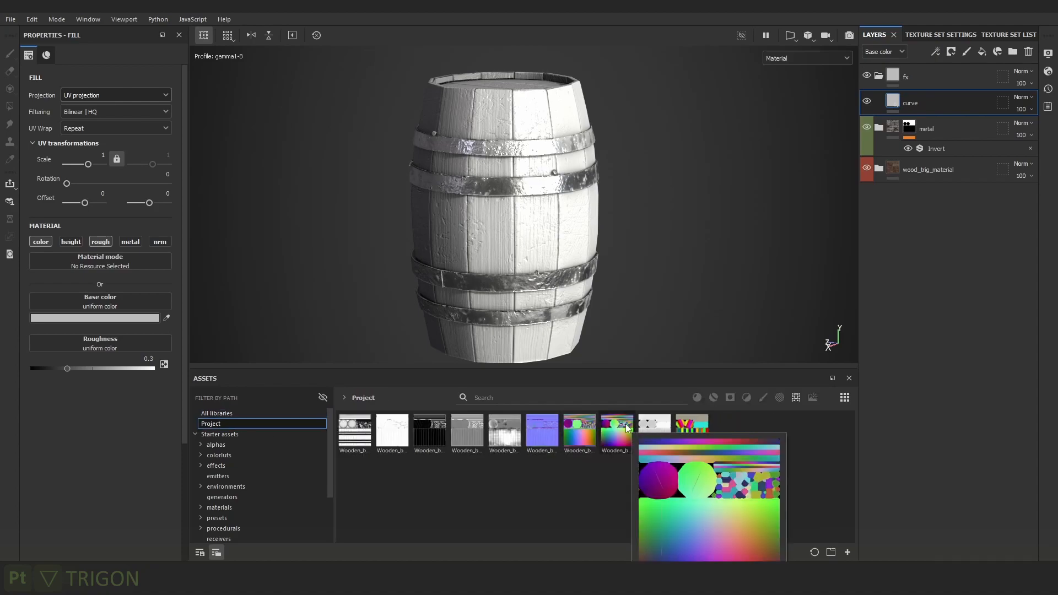
{"action": "mouse_move", "coordinate": [464, 445]}
{"action": "left_click_drag", "start_coordinate": [466, 441], "coordinate": [133, 301]}
{"action": "left_click_drag", "start_coordinate": [468, 441], "coordinate": [116, 327]}
{"action": "key", "text": "c"}
{"action": "scroll", "coordinate": [656, 229], "scroll_direction": "up", "scroll_amount": 2}
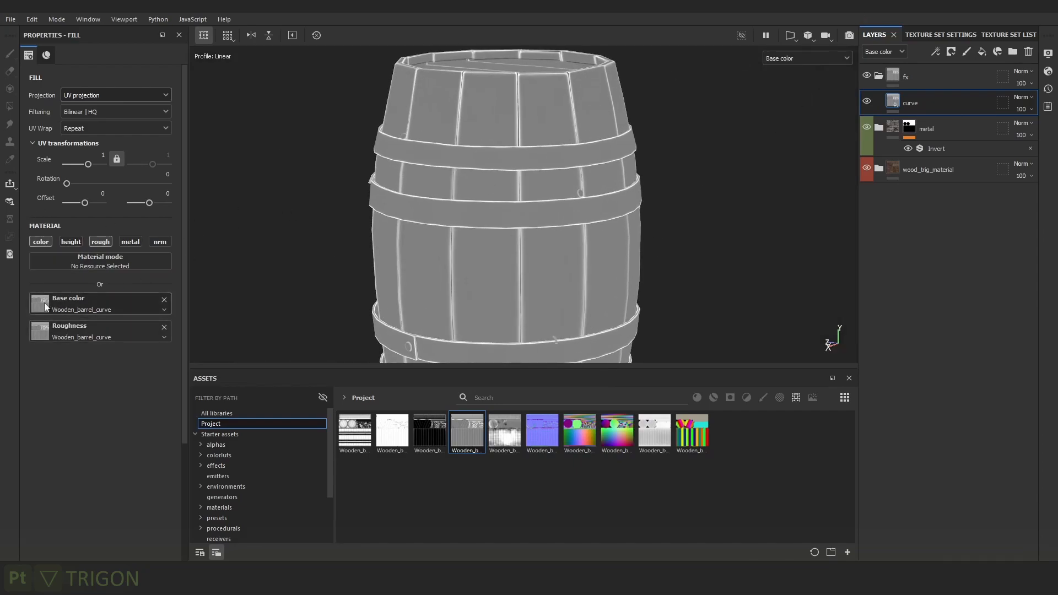
Set the fx folder's blending mode to Passthrough for both the base color and roughness channels.
{"action": "left_click", "coordinate": [948, 82]}
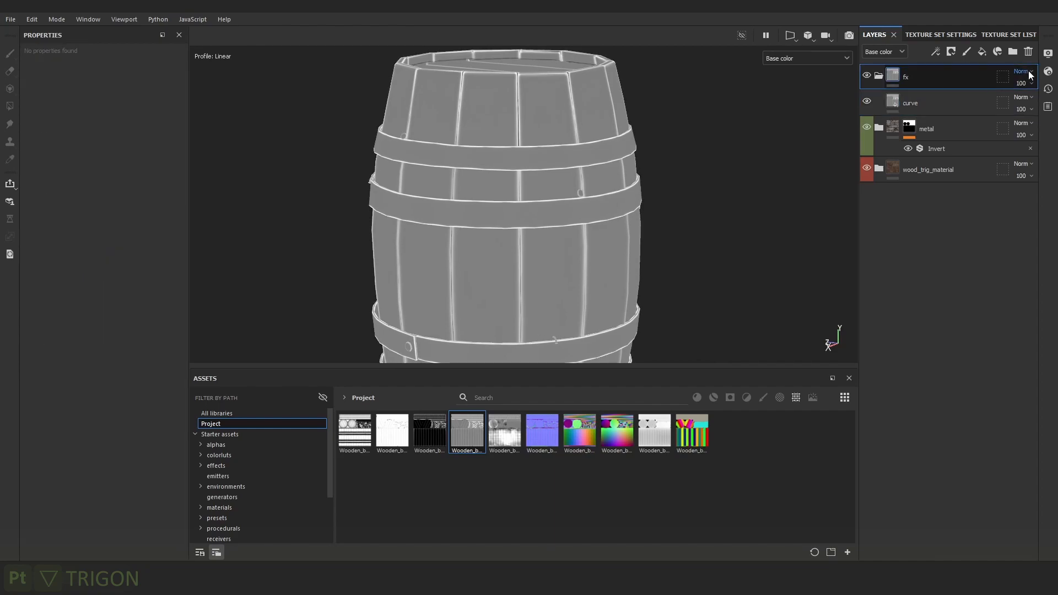
{"action": "left_click", "coordinate": [1028, 73]}
{"action": "left_click", "coordinate": [1009, 91]}
{"action": "left_click", "coordinate": [886, 51]}
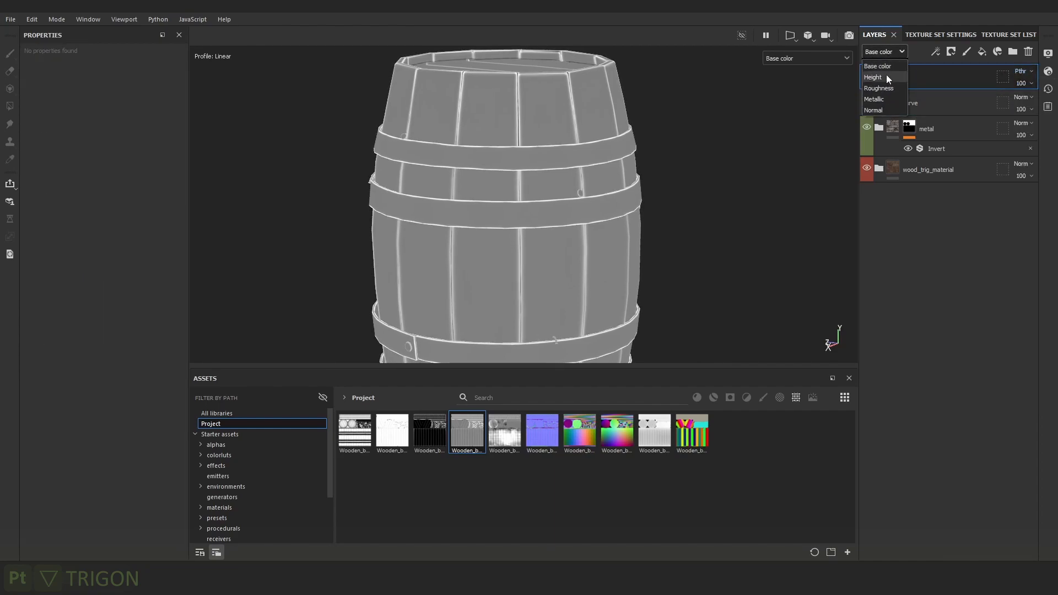
{"action": "left_click", "coordinate": [881, 88]}
{"action": "left_click", "coordinate": [1031, 71]}
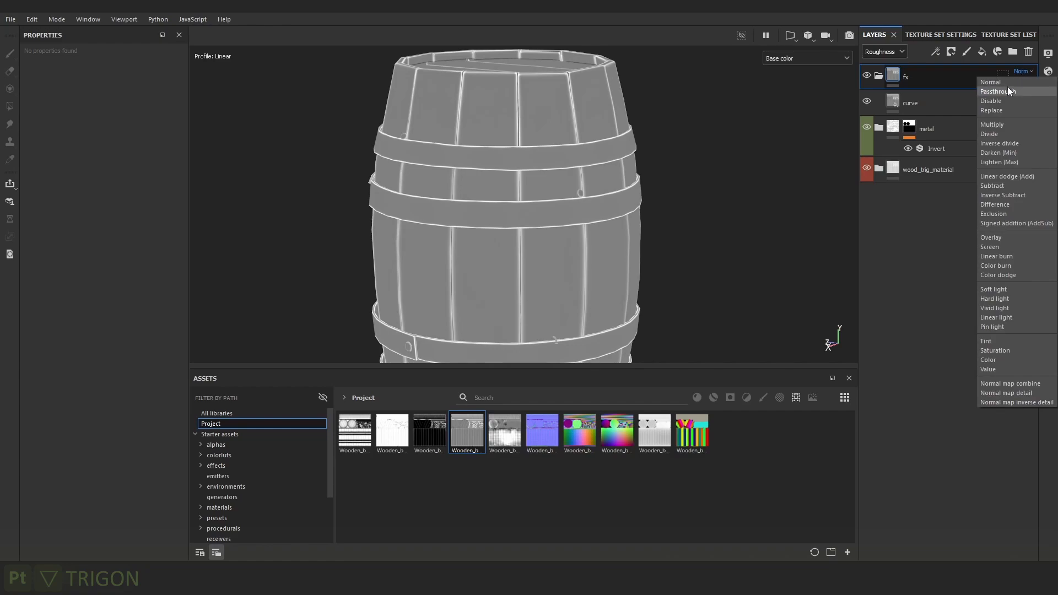
{"action": "left_click", "coordinate": [1007, 90]}
Preview the roughness channel and set the curve layer's roughness blending mode to Overlay.
{"action": "key", "text": "c"}
{"action": "key", "text": "c"}
{"action": "right_click_drag", "start_coordinate": [512, 248], "coordinate": [696, 201], "text": "alt"}
{"action": "left_click", "coordinate": [914, 104]}
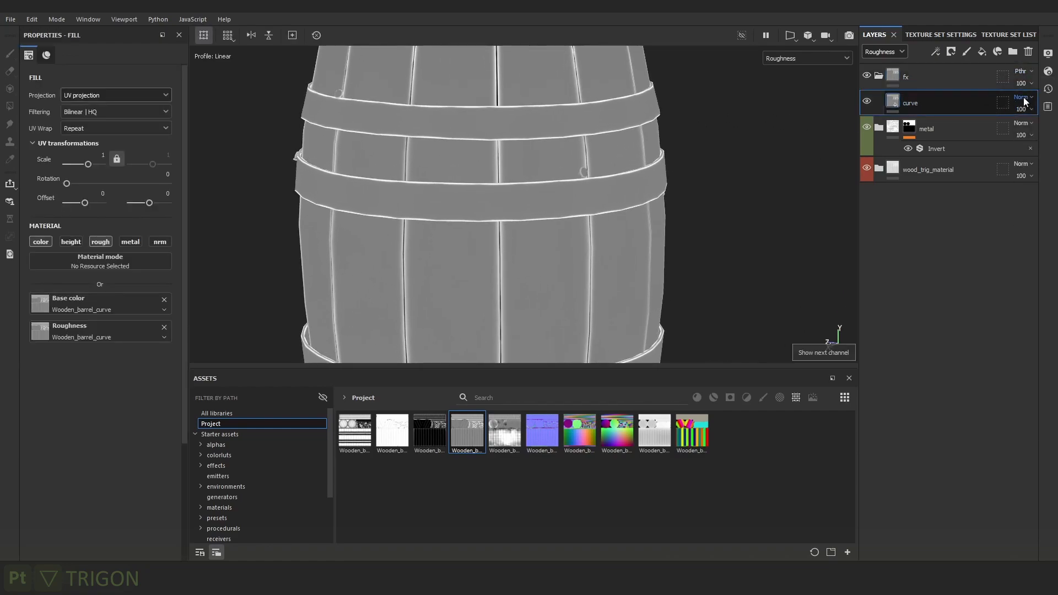
{"action": "left_click", "coordinate": [1023, 97]}
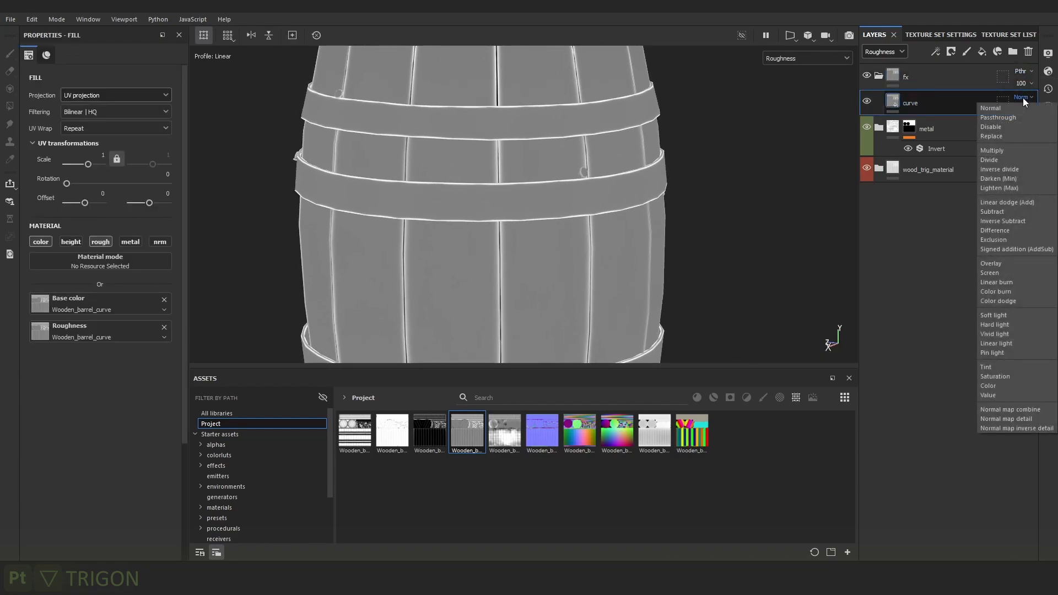
{"action": "left_click", "coordinate": [989, 264]}
Compare the barrel's roughness with the curve layer hidden and shown, examining the hoops and the top rim's edges.
{"action": "right_click_drag", "start_coordinate": [707, 166], "coordinate": [680, 173], "text": "alt"}
{"action": "middle_click_drag", "start_coordinate": [679, 173], "coordinate": [661, 179], "text": "alt"}
{"action": "left_click", "coordinate": [866, 102]}
{"action": "left_click", "coordinate": [866, 102]}
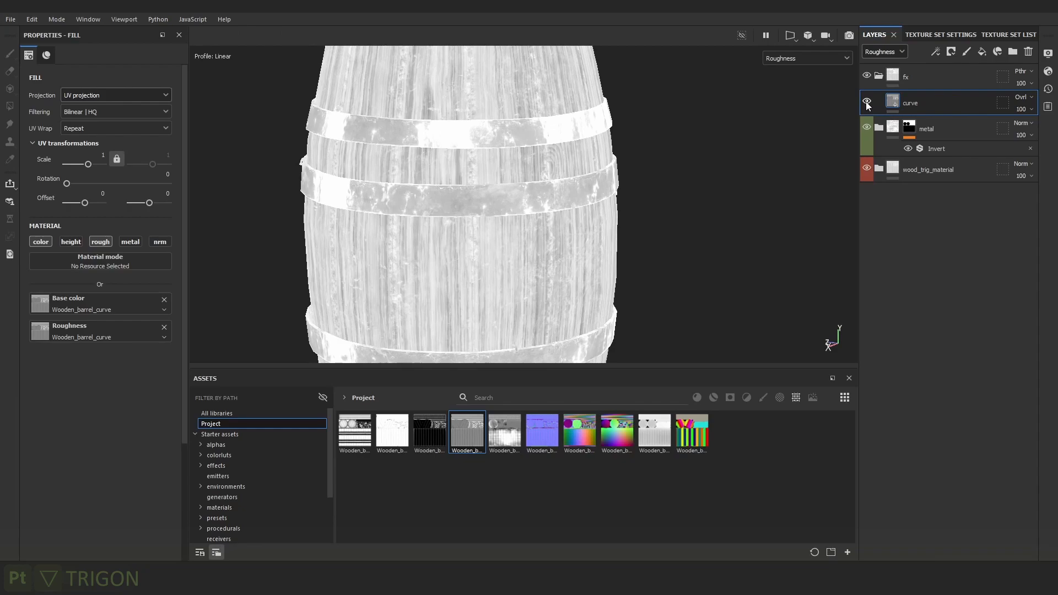
{"action": "middle_click_drag", "start_coordinate": [585, 125], "coordinate": [600, 229], "text": "alt"}
{"action": "right_click_drag", "start_coordinate": [591, 186], "coordinate": [594, 148], "text": "alt"}
{"action": "left_click_drag", "start_coordinate": [594, 148], "coordinate": [643, 201], "text": "alt"}
{"action": "left_click", "coordinate": [866, 101]}
{"action": "left_click", "coordinate": [867, 101]}
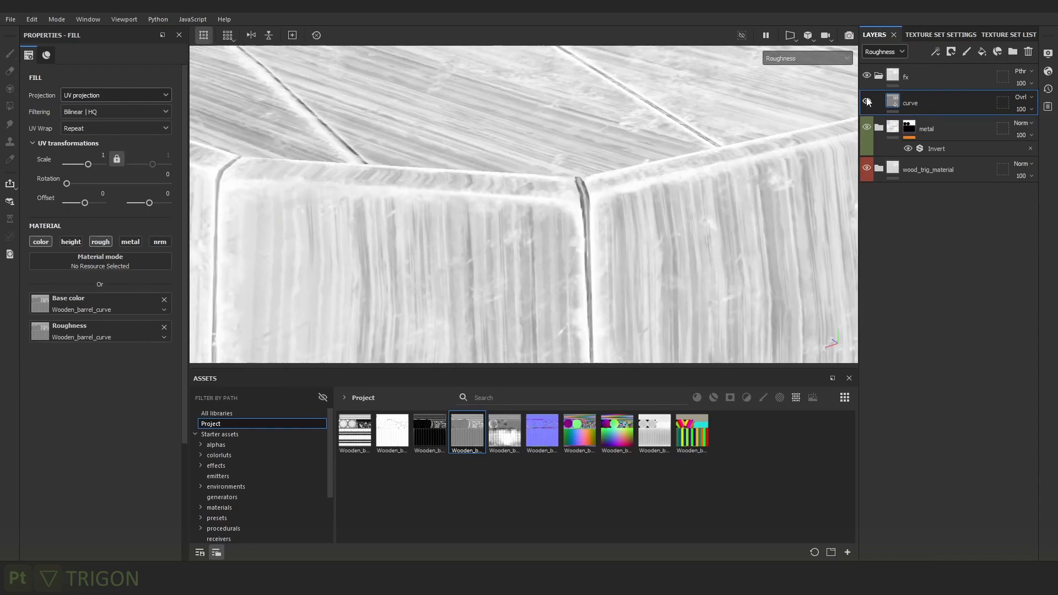
{"action": "left_click", "coordinate": [867, 102]}
{"action": "left_click", "coordinate": [866, 102]}
{"action": "right_click_drag", "start_coordinate": [687, 156], "coordinate": [681, 198], "text": "alt"}
{"action": "middle_click_drag", "start_coordinate": [681, 199], "coordinate": [672, 162], "text": "alt"}
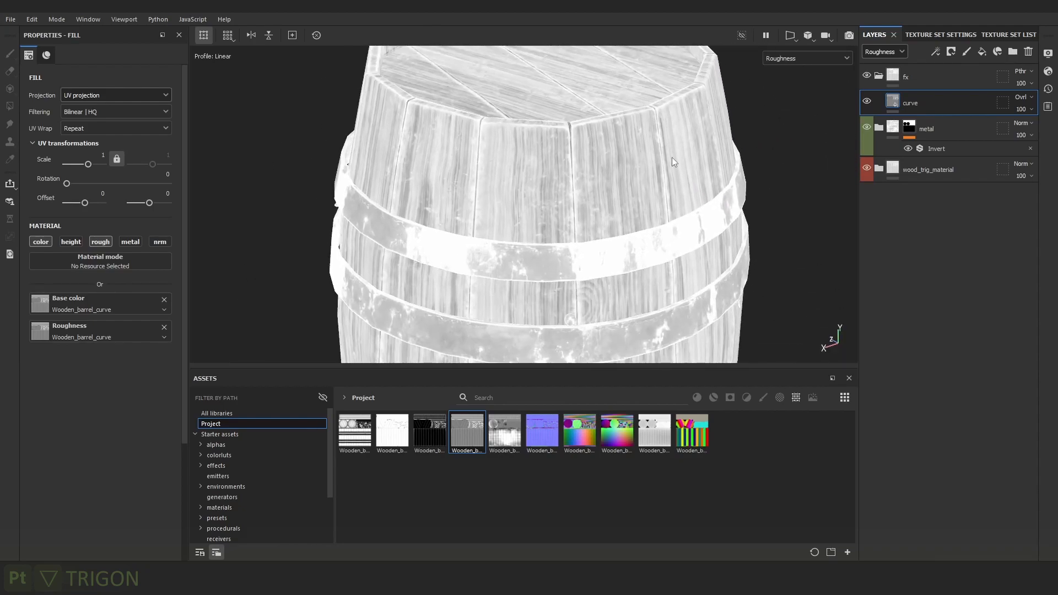
Set the curve layer's roughness opacity to 25.
{"action": "left_click", "coordinate": [1024, 108]}
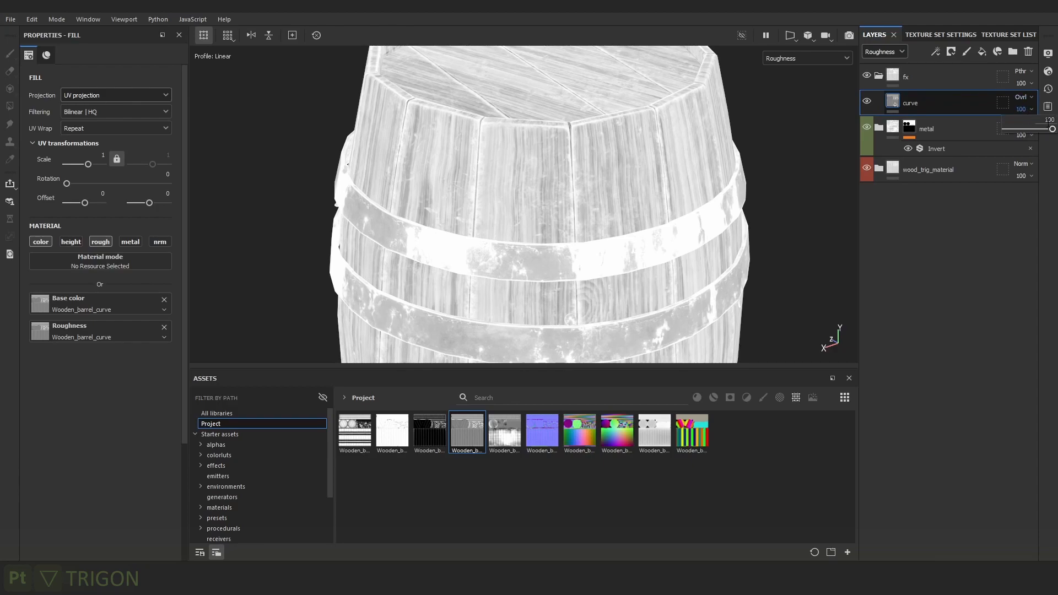
{"action": "left_click", "coordinate": [1049, 120]}
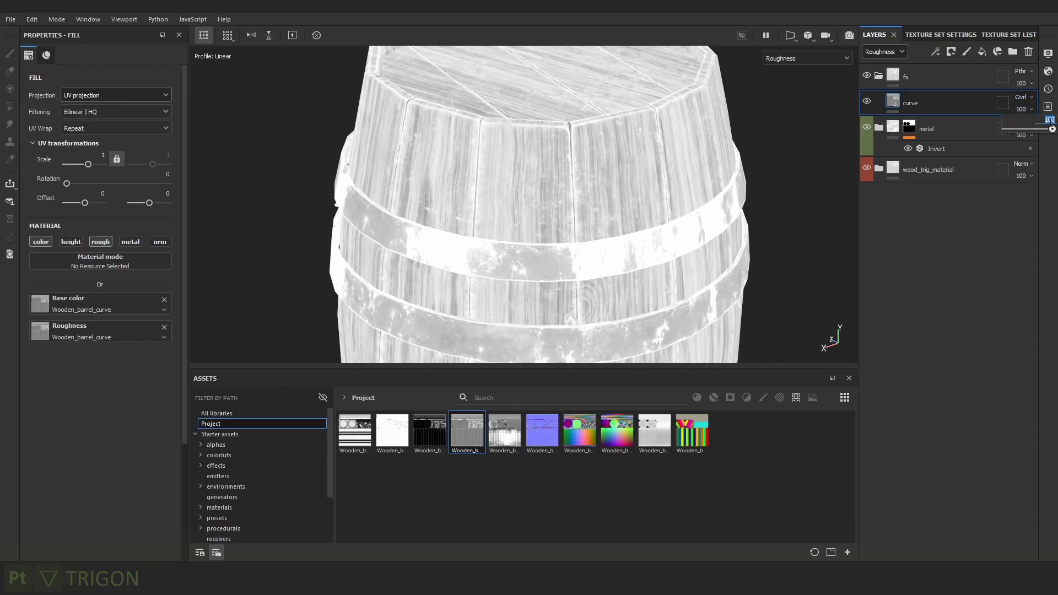
{"action": "key", "text": "Return"}
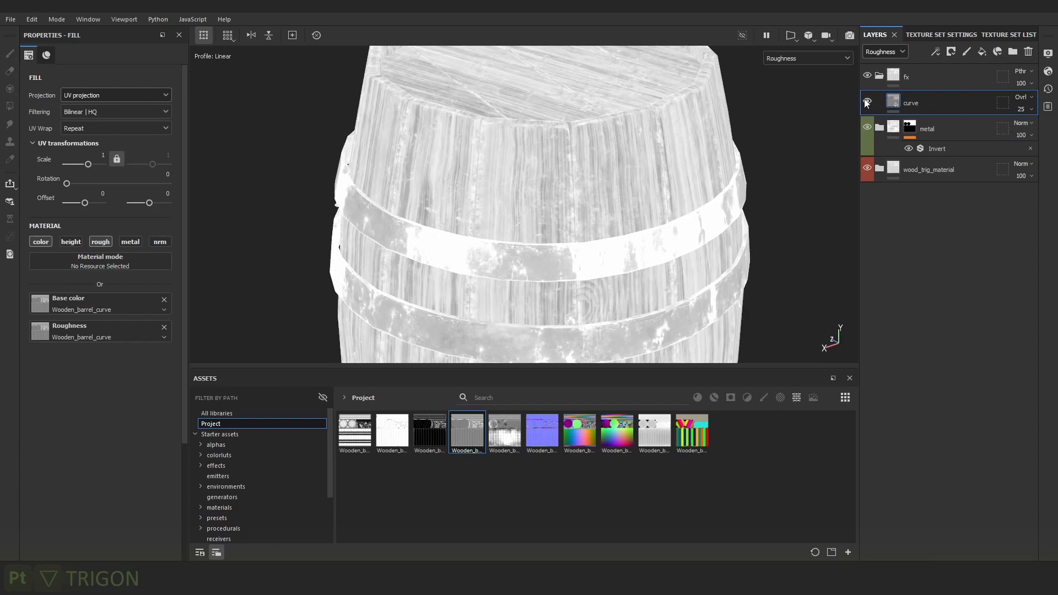
Preview the base color channel and set the curve layer's base color blending mode to Overlay with opacity 25.
{"action": "key", "text": "c"}
{"action": "key", "text": "c"}
{"action": "key", "text": "c"}
{"action": "key", "text": "c"}
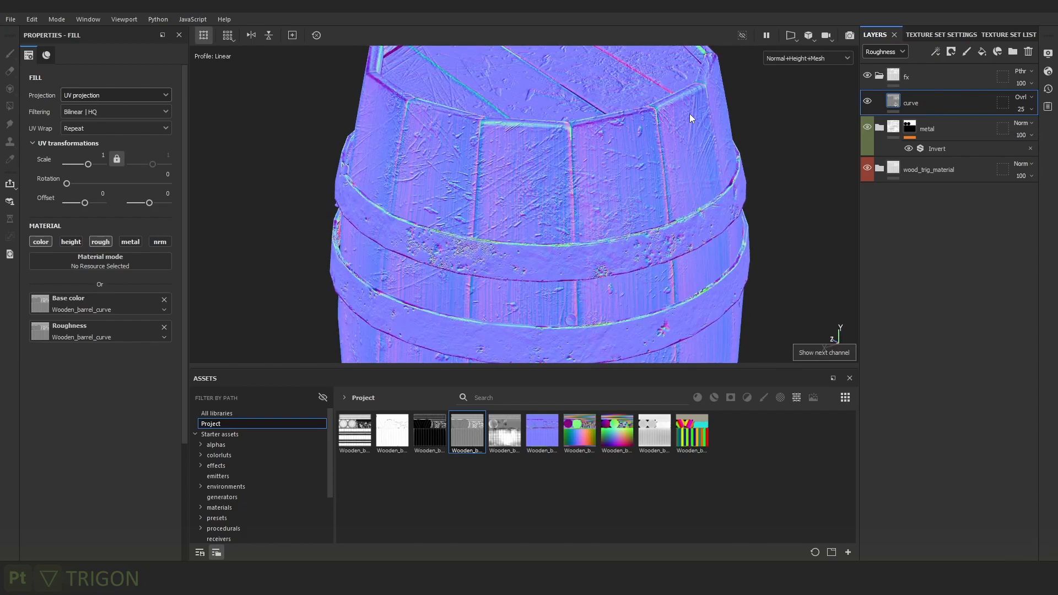
{"action": "left_click", "coordinate": [884, 52]}
{"action": "left_click", "coordinate": [877, 71]}
{"action": "left_click", "coordinate": [1029, 98]}
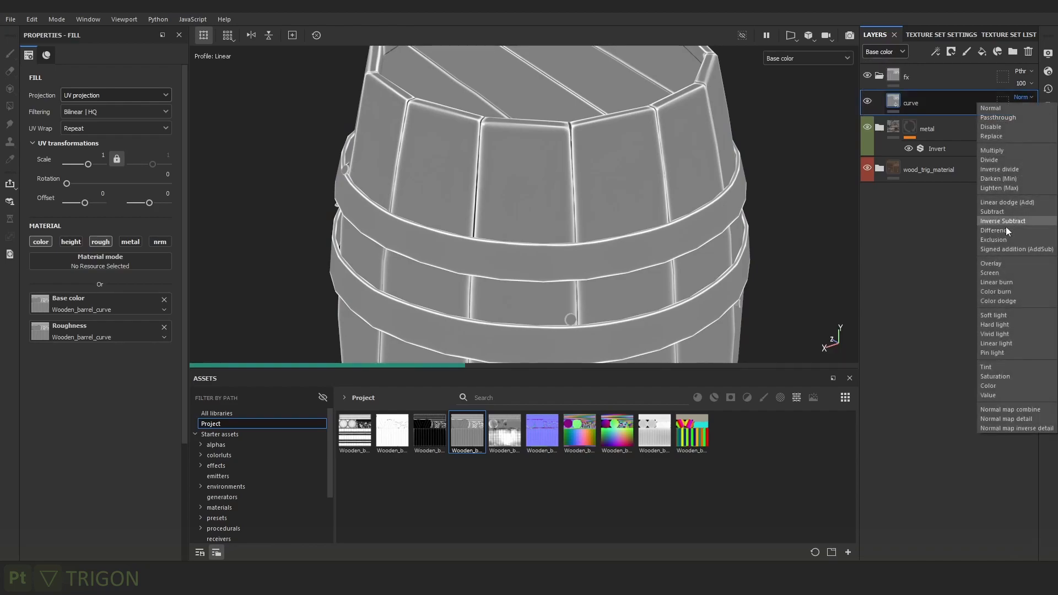
{"action": "left_click", "coordinate": [993, 273]}
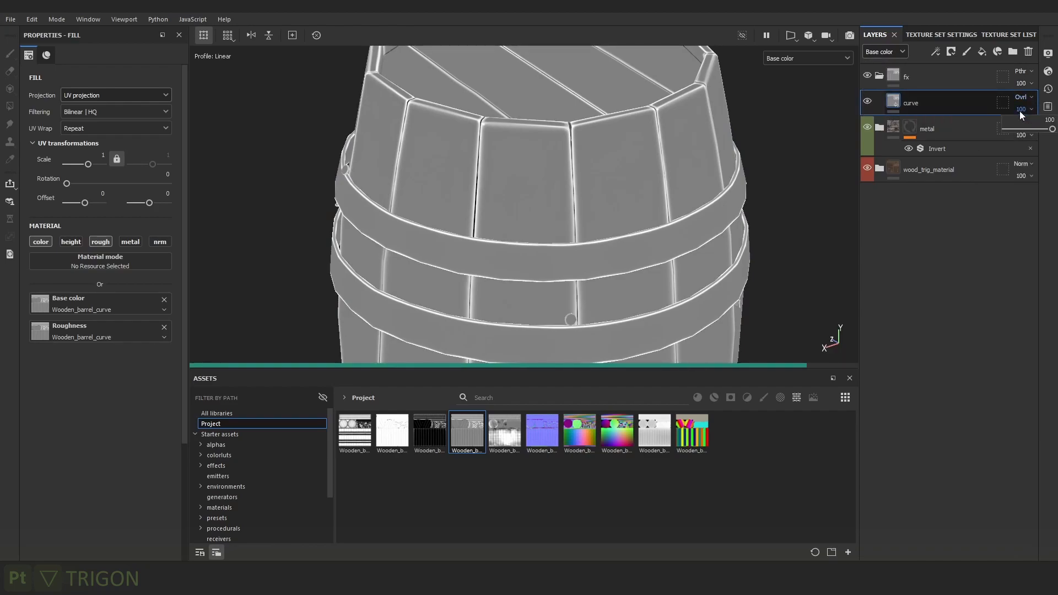
{"action": "left_click", "coordinate": [1019, 110]}
{"action": "type", "text": "25"}
{"action": "key", "text": "Return"}
Compare the barrel's base color with the curve layer hidden and shown.
{"action": "left_click", "coordinate": [865, 103]}
{"action": "left_click", "coordinate": [865, 104]}
{"action": "left_click", "coordinate": [865, 103]}
{"action": "left_click", "coordinate": [865, 103]}
{"action": "left_click", "coordinate": [864, 103]}
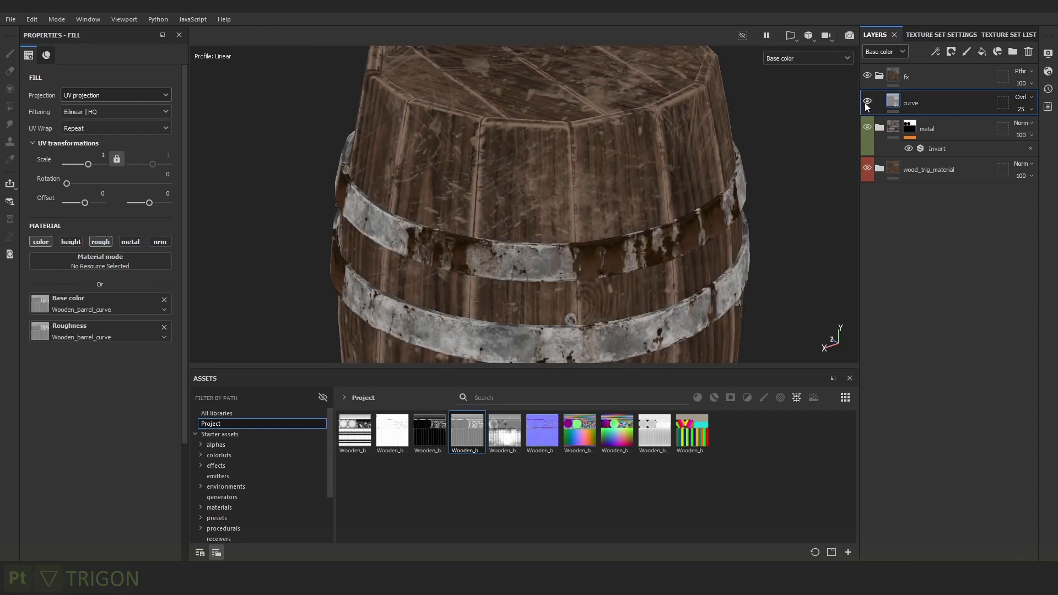
Preview the full material on the whole barrel and compare it with the curve layer hidden and shown.
{"action": "scroll", "coordinate": [452, 55], "scroll_direction": "down", "scroll_amount": 5}
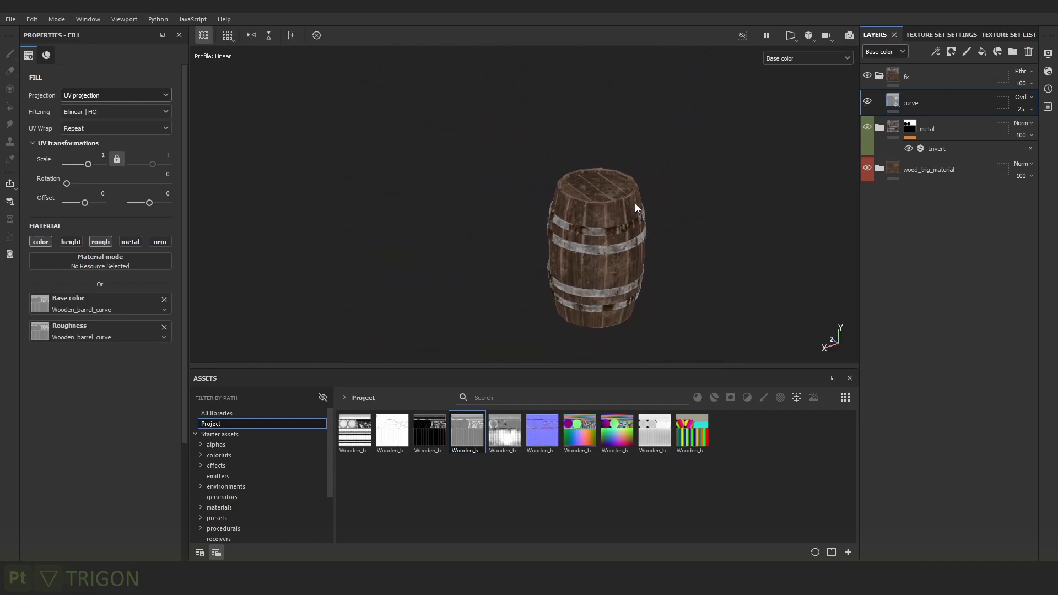
{"action": "key", "text": "m"}
{"action": "right_click_drag", "start_coordinate": [636, 187], "coordinate": [779, 296], "text": "alt"}
{"action": "left_click_drag", "start_coordinate": [778, 296], "coordinate": [749, 226], "text": "alt"}
{"action": "middle_click_drag", "start_coordinate": [748, 225], "coordinate": [745, 187], "text": "alt"}
{"action": "left_click", "coordinate": [867, 102]}
{"action": "left_click", "coordinate": [867, 101]}
{"action": "left_click", "coordinate": [868, 102]}
{"action": "left_click", "coordinate": [867, 101]}
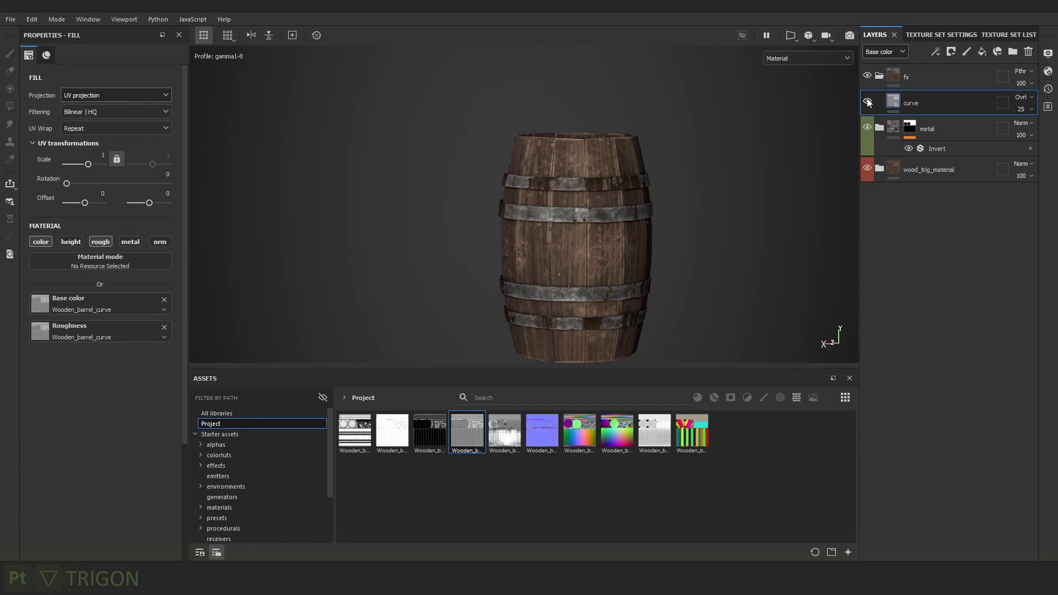
{"action": "scroll", "coordinate": [689, 226], "scroll_direction": "up", "scroll_amount": 3}
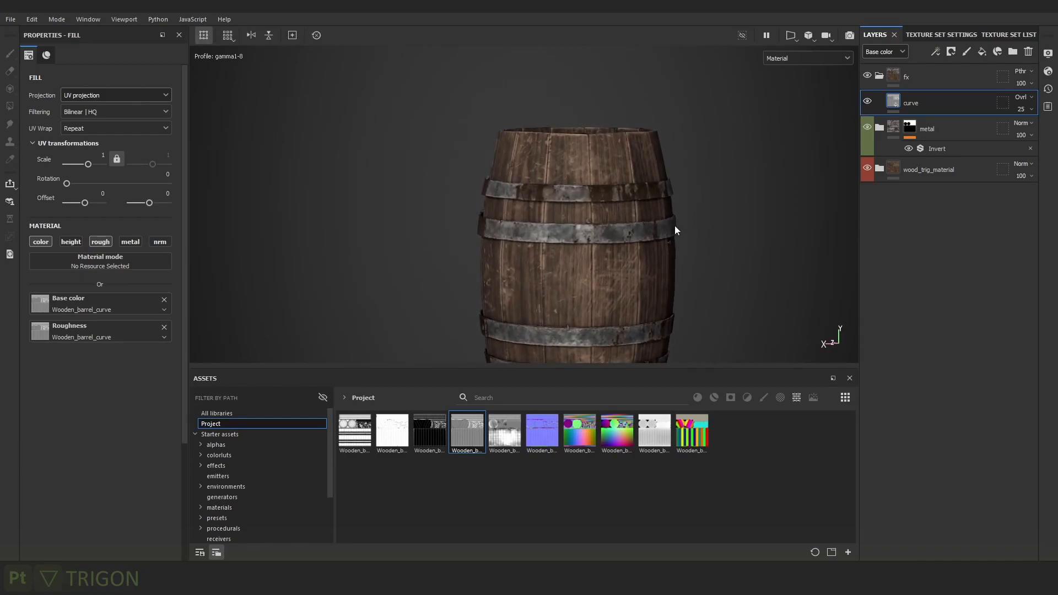
{"action": "scroll", "coordinate": [682, 228], "scroll_direction": "down", "scroll_amount": 1}
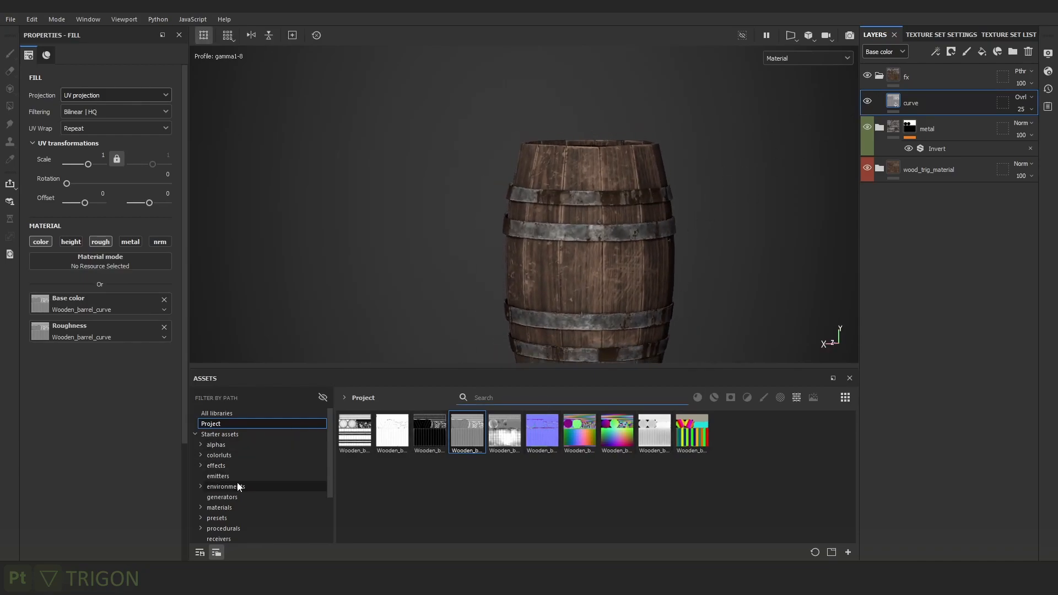
Add a Color Correct filter layer above the curve layer inside the fx folder.
{"action": "scroll", "coordinate": [239, 512], "scroll_direction": "down", "scroll_amount": 3}
{"action": "scroll", "coordinate": [235, 514], "scroll_direction": "up", "scroll_amount": 3}
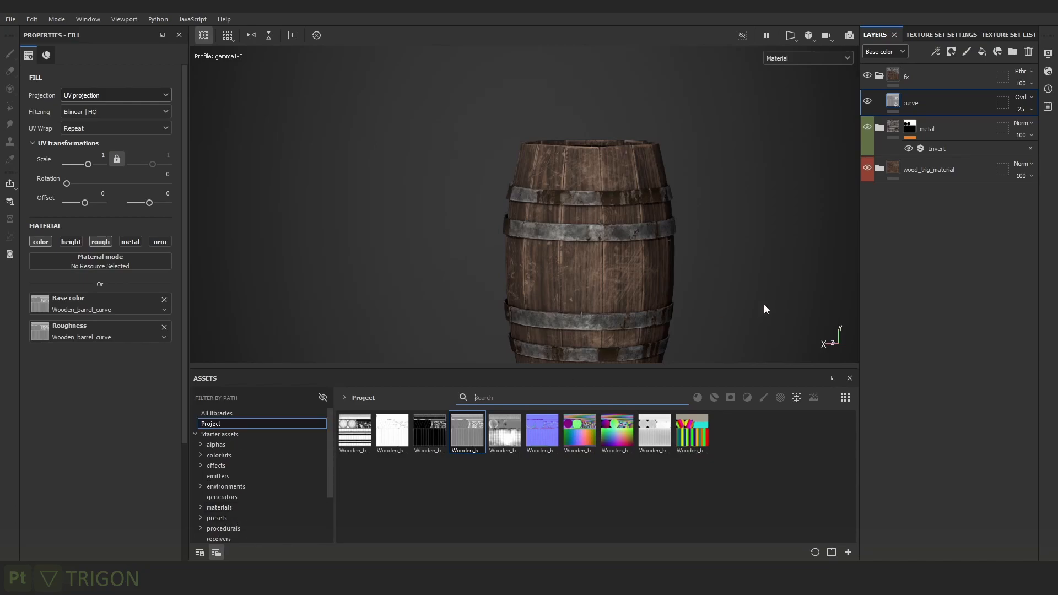
{"action": "left_click", "coordinate": [747, 398]}
{"action": "left_click", "coordinate": [602, 519]}
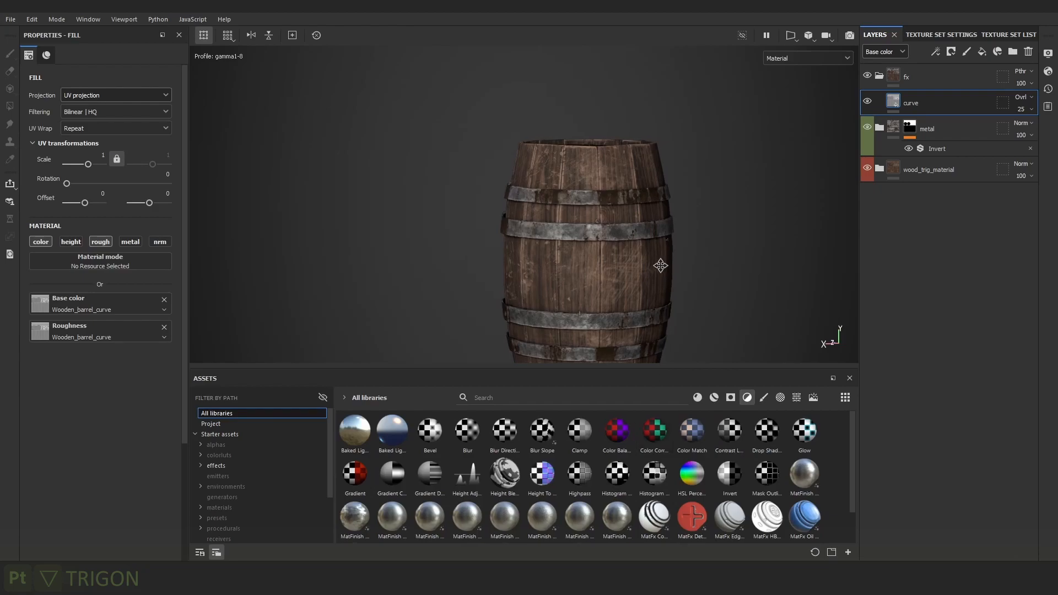
{"action": "middle_click_drag", "start_coordinate": [663, 267], "coordinate": [625, 251], "text": "alt"}
{"action": "scroll", "coordinate": [625, 252], "scroll_direction": "up", "scroll_amount": 2}
{"action": "left_click_drag", "start_coordinate": [652, 437], "coordinate": [916, 88]}
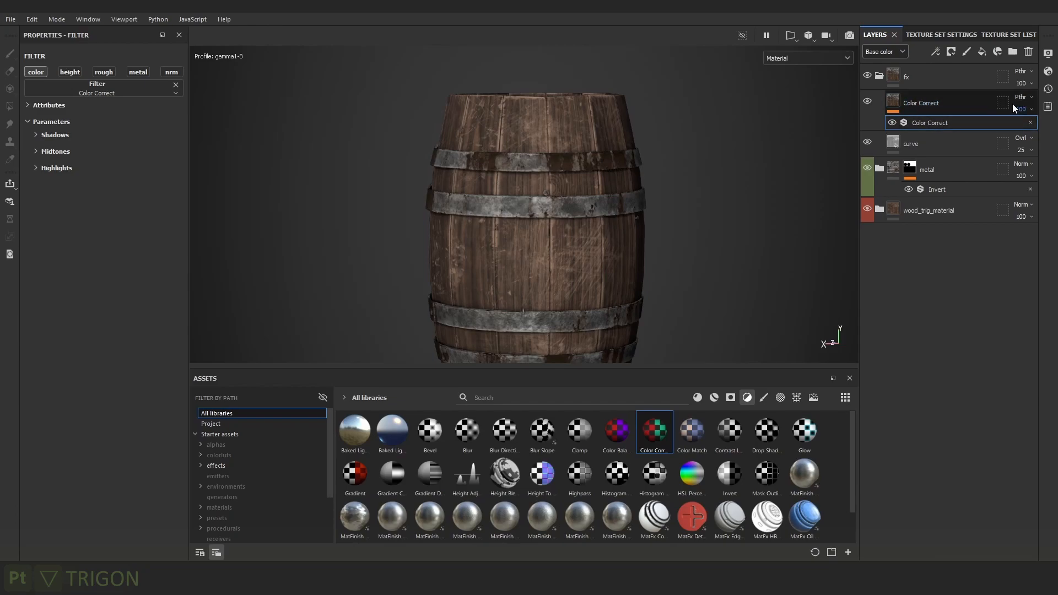
Preview the base color and set the Color Correct shadows to contrast 0.1, luminosity -0.13 and saturation 0.47.
{"action": "left_click", "coordinate": [36, 135]}
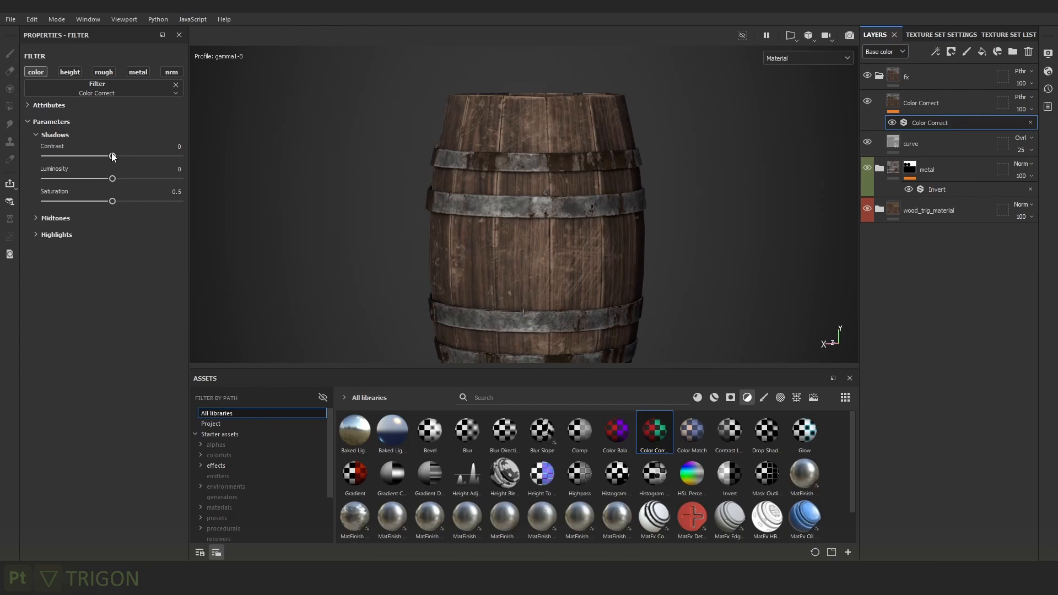
{"action": "left_click_drag", "start_coordinate": [107, 157], "coordinate": [104, 159]}
{"action": "key", "text": "c"}
{"action": "left_click_drag", "start_coordinate": [110, 156], "coordinate": [118, 160]}
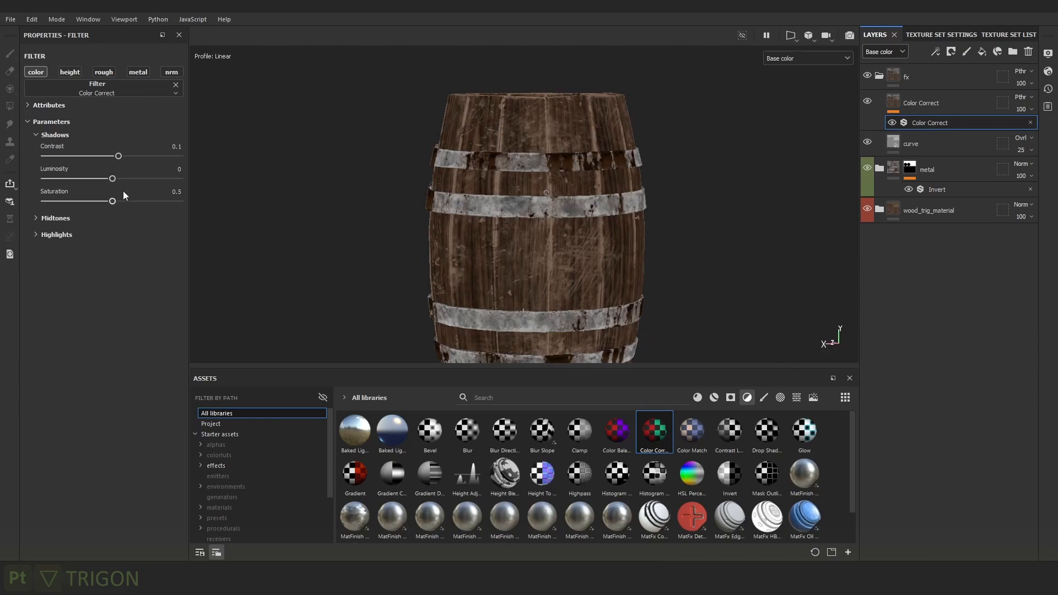
{"action": "mouse_move", "coordinate": [111, 203]}
{"action": "left_mouse_down"}
{"action": "mouse_move", "coordinate": [101, 203]}
{"action": "mouse_move", "coordinate": [104, 183]}
{"action": "left_mouse_up"}
Set the Color Correct midtones to contrast -0.16, luminosity 0.03, saturation 0.46, and the highlights to contrast 0.45, luminosity -0.41, saturation 0.37.
{"action": "left_click", "coordinate": [44, 220]}
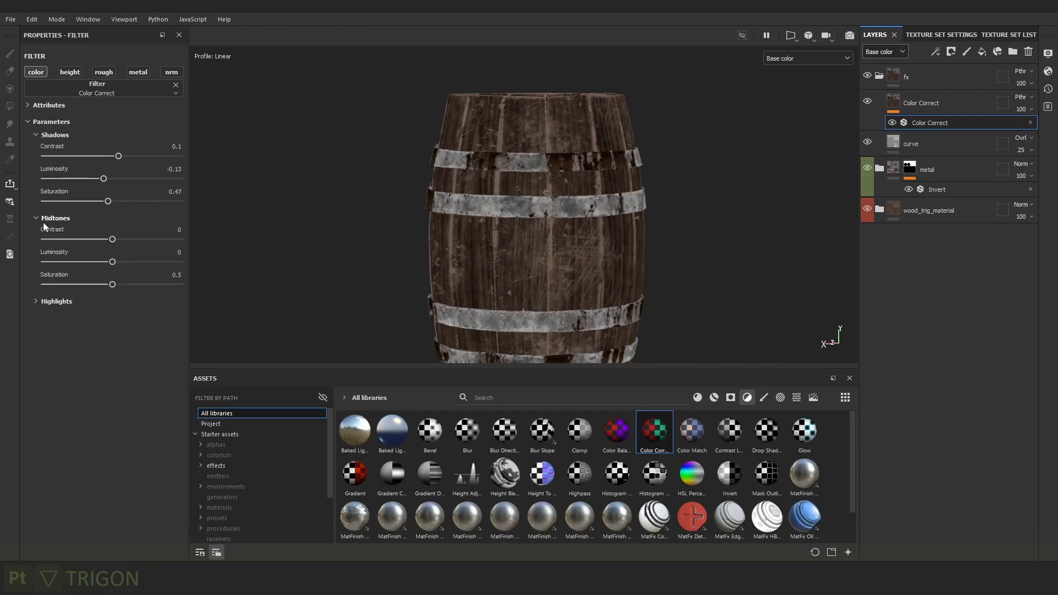
{"action": "left_click_drag", "start_coordinate": [125, 239], "coordinate": [106, 285]}
{"action": "left_click", "coordinate": [41, 301]}
{"action": "left_click_drag", "start_coordinate": [113, 323], "coordinate": [141, 322]}
{"action": "left_click_drag", "start_coordinate": [104, 368], "coordinate": [91, 367]}
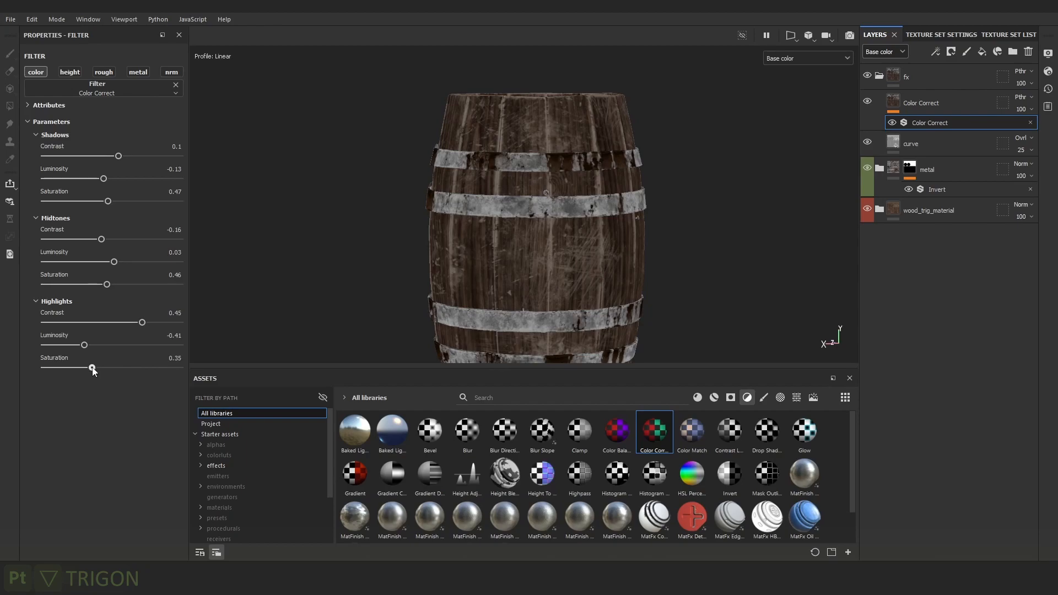
Change the Color Correct shadows to contrast 0.25, luminosity 0.07 and saturation 0.52, and check the whole barrel in the material view.
{"action": "left_click_drag", "start_coordinate": [110, 180], "coordinate": [116, 203]}
{"action": "left_click_drag", "start_coordinate": [121, 157], "coordinate": [133, 157]}
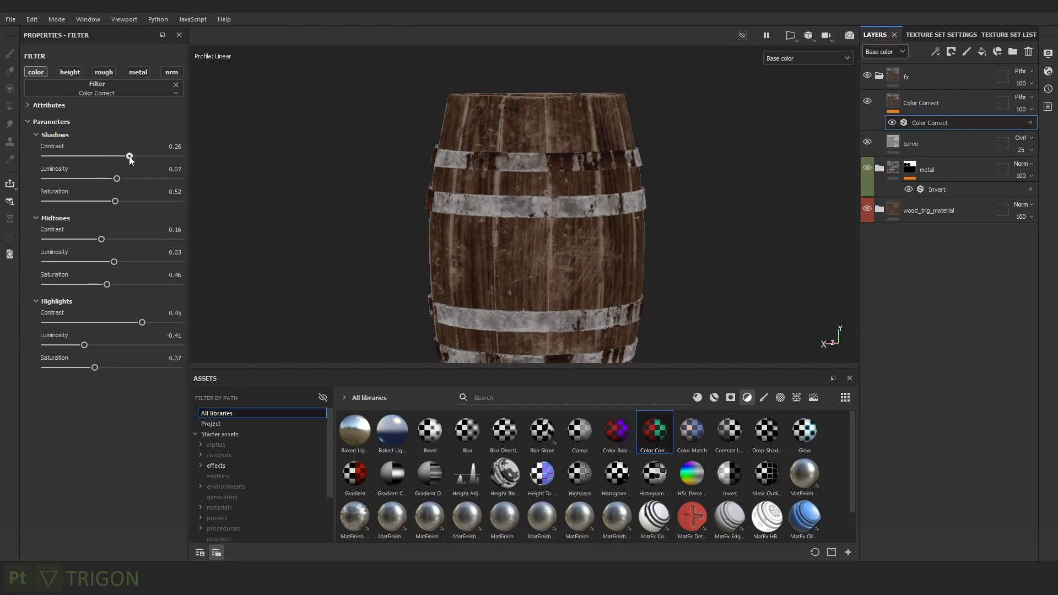
{"action": "left_click", "coordinate": [867, 101]}
{"action": "key", "text": "m"}
{"action": "scroll", "coordinate": [665, 225], "scroll_direction": "down", "scroll_amount": 5}
{"action": "key", "text": "f"}
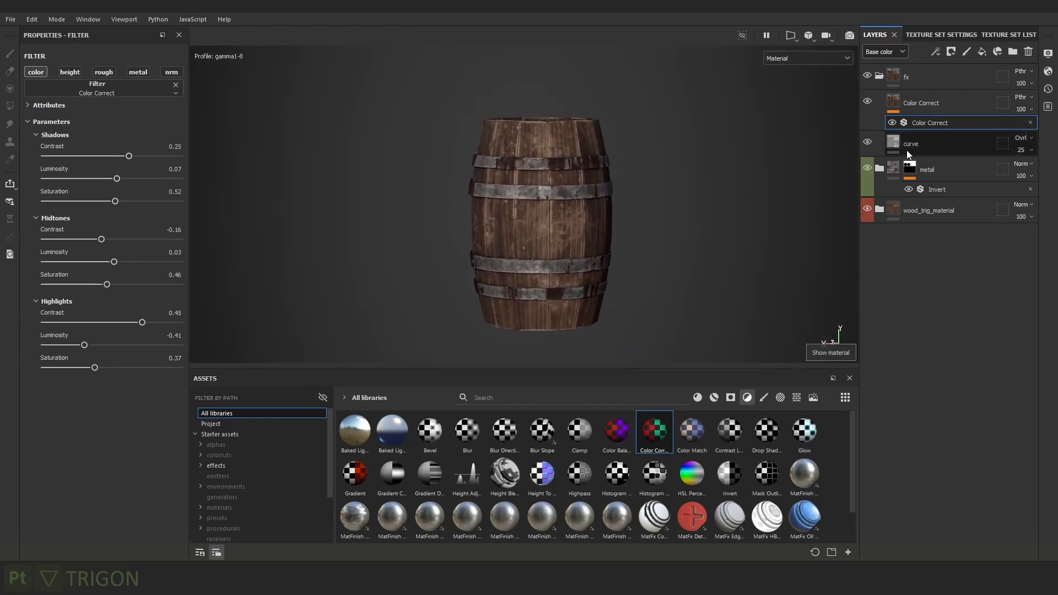
Add a PBR Validate (Metallic Roughness) filter above the fx folder and examine the upper hoops and wood.
{"action": "right_click_drag", "start_coordinate": [695, 125], "coordinate": [708, 221], "text": "alt"}
{"action": "scroll", "coordinate": [585, 522], "scroll_direction": "down", "scroll_amount": 1}
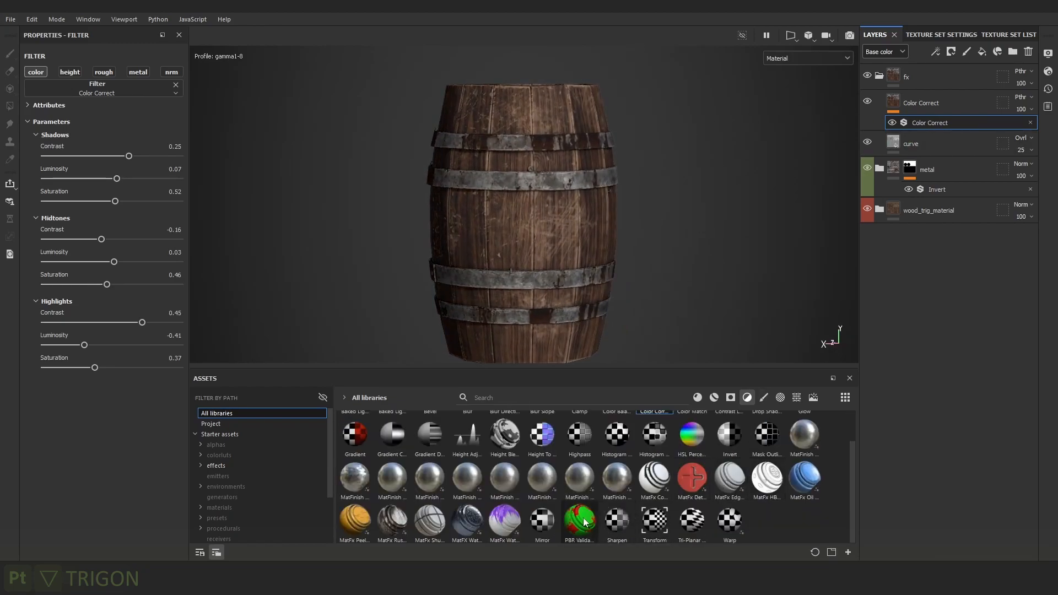
{"action": "mouse_move", "coordinate": [585, 522]}
{"action": "left_click_drag", "start_coordinate": [586, 522], "coordinate": [915, 72]}
{"action": "left_click_drag", "start_coordinate": [555, 137], "coordinate": [573, 148], "text": "alt"}
{"action": "right_click_drag", "start_coordinate": [573, 149], "coordinate": [693, 194], "text": "alt"}
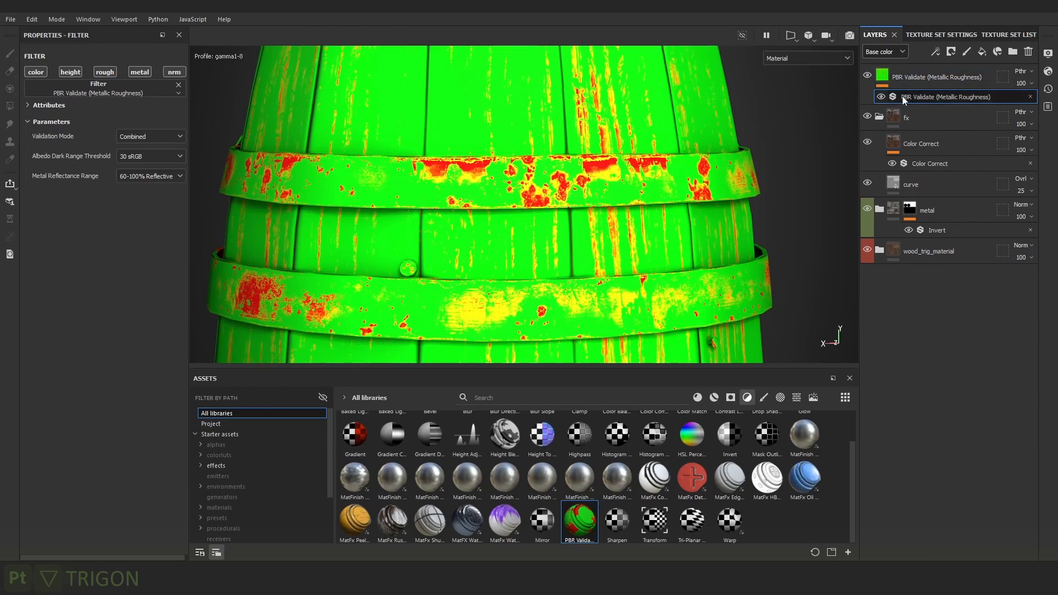
Set the Color Correct layer's base color opacity to 60.
{"action": "left_click", "coordinate": [920, 143]}
{"action": "left_click", "coordinate": [931, 164]}
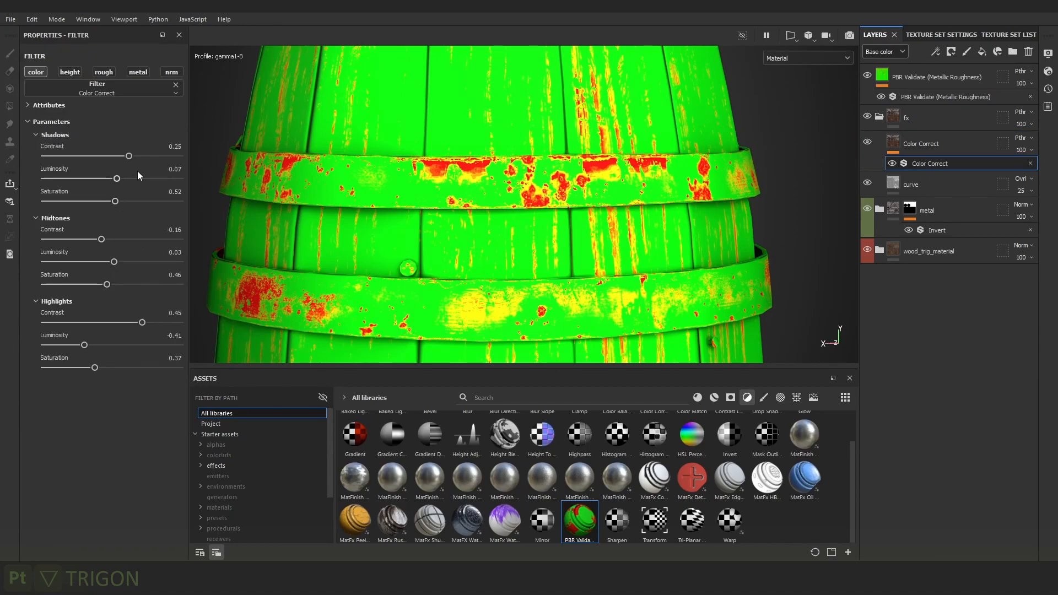
{"action": "left_click", "coordinate": [956, 146]}
{"action": "left_click", "coordinate": [1031, 150]}
{"action": "mouse_move", "coordinate": [1032, 172]}
{"action": "left_mouse_down"}
{"action": "mouse_move", "coordinate": [990, 172]}
{"action": "mouse_move", "coordinate": [1037, 175]}
{"action": "left_mouse_up"}
{"action": "scroll", "coordinate": [593, 154], "scroll_direction": "down", "scroll_amount": 5}
{"action": "scroll", "coordinate": [593, 155], "scroll_direction": "up", "scroll_amount": 5}
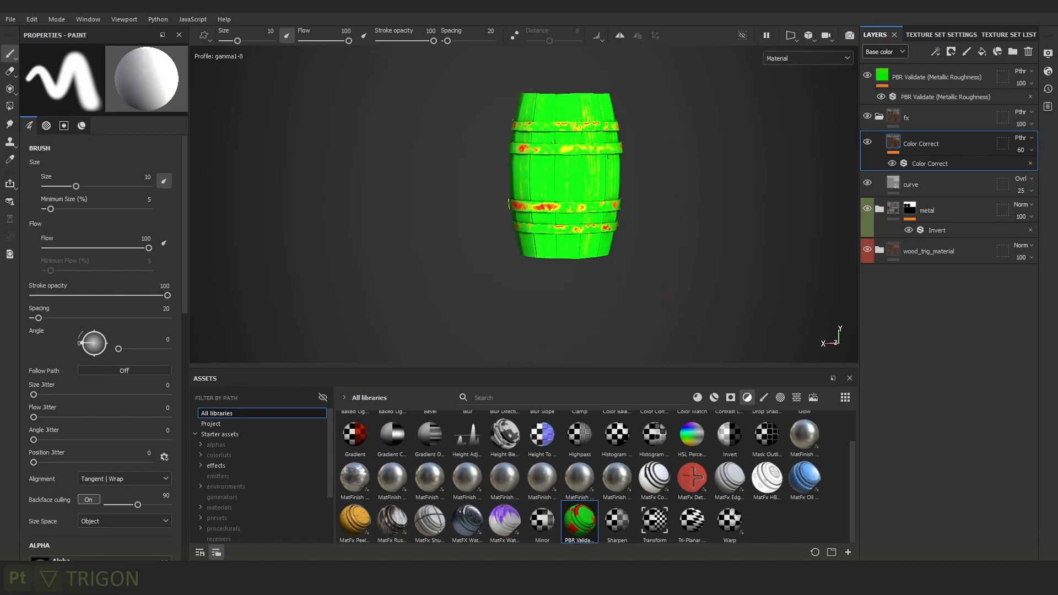
Delete the PBR Validate layer from the top of the layer stack.
{"action": "left_click", "coordinate": [933, 79]}
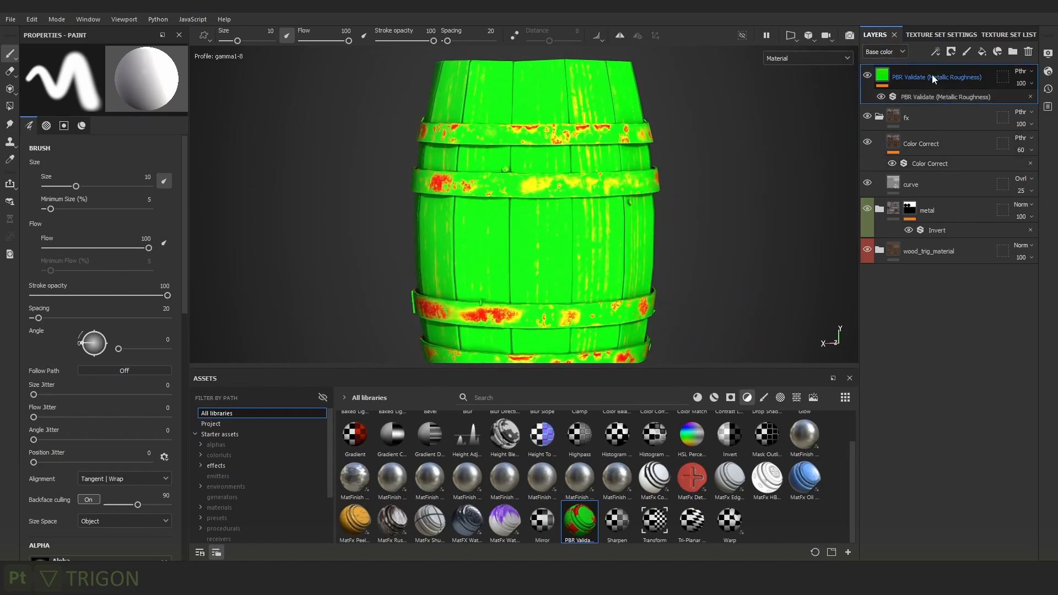
{"action": "key", "text": "Delete"}
{"action": "left_click_drag", "start_coordinate": [765, 159], "coordinate": [600, 114], "text": "alt"}
{"action": "scroll", "coordinate": [601, 109], "scroll_direction": "up", "scroll_amount": 2}
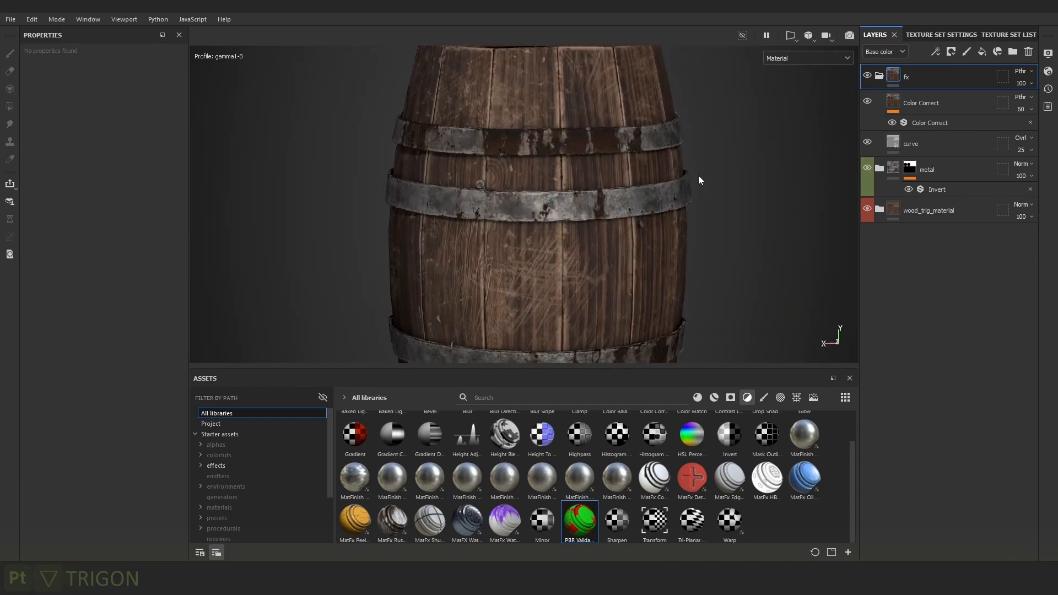
Examine the barrel's base color and material from several sides, comparing it with the Color Correct layer hidden and shown.
{"action": "key", "text": "c"}
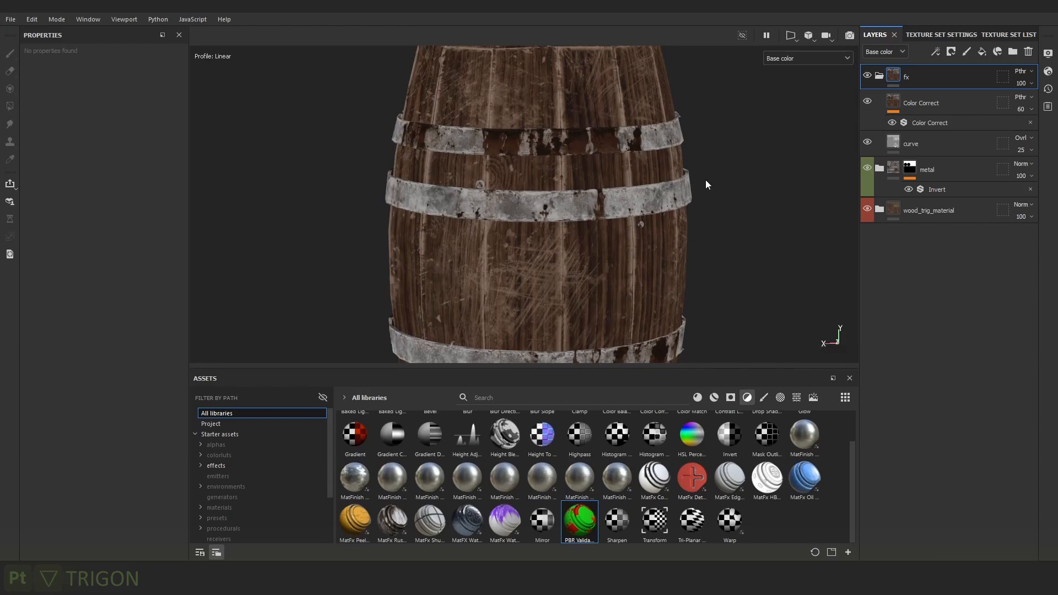
{"action": "key", "text": "m"}
{"action": "scroll", "coordinate": [710, 185], "scroll_direction": "down", "scroll_amount": 3}
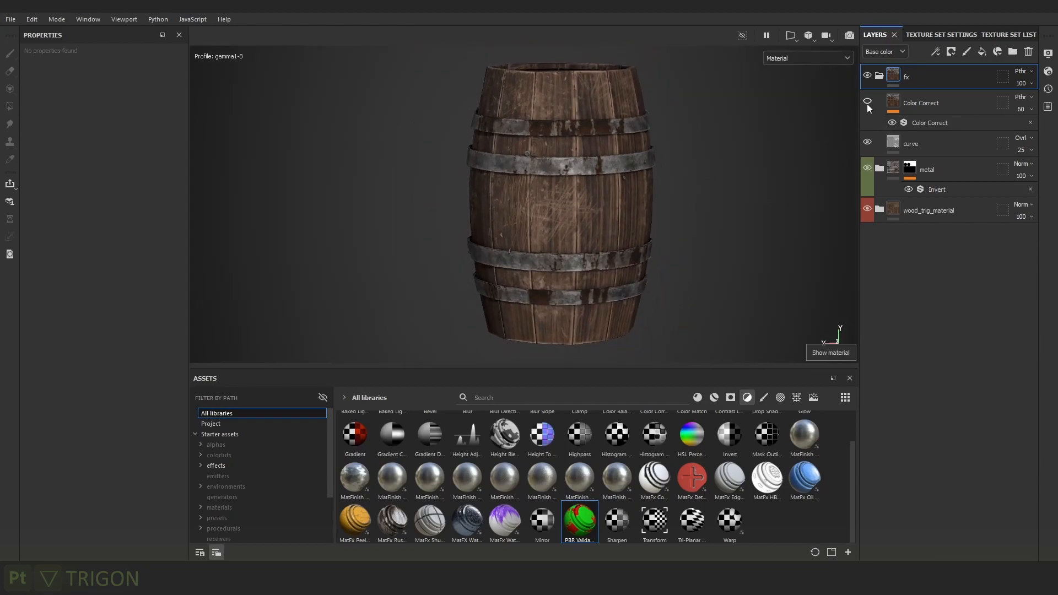
{"action": "left_click_drag", "start_coordinate": [633, 190], "coordinate": [578, 190], "text": "alt"}
{"action": "right_click_drag", "start_coordinate": [694, 184], "coordinate": [701, 180], "text": "shift"}
{"action": "scroll", "coordinate": [637, 117], "scroll_direction": "up", "scroll_amount": 3}
{"action": "left_click_drag", "start_coordinate": [719, 241], "coordinate": [766, 232], "text": "alt"}
{"action": "right_click_drag", "start_coordinate": [722, 174], "coordinate": [704, 175], "text": "shift"}
{"action": "scroll", "coordinate": [649, 222], "scroll_direction": "down", "scroll_amount": 3}
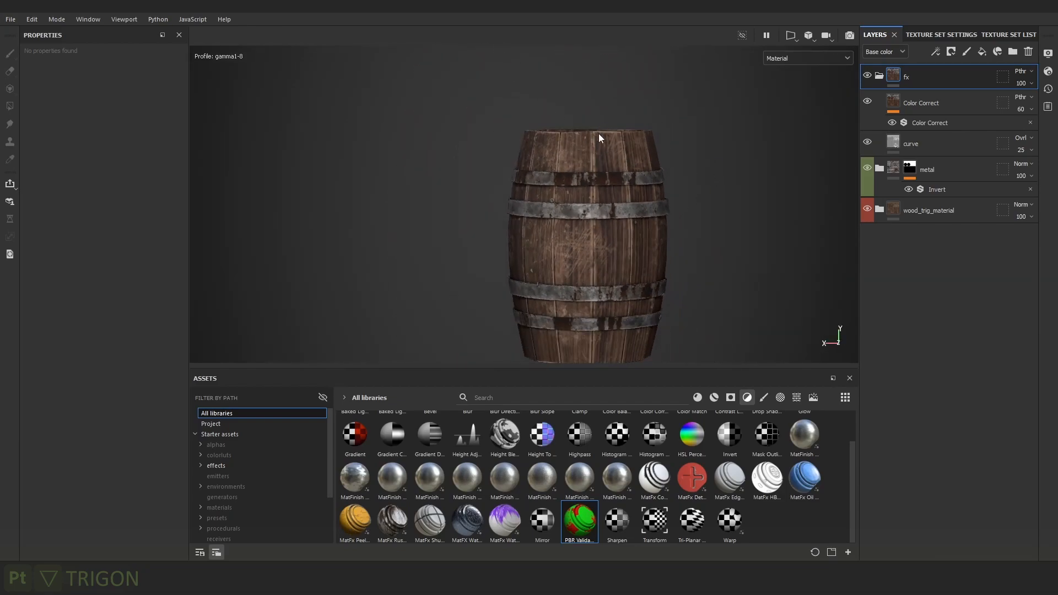
{"action": "scroll", "coordinate": [609, 128], "scroll_direction": "up", "scroll_amount": 2}
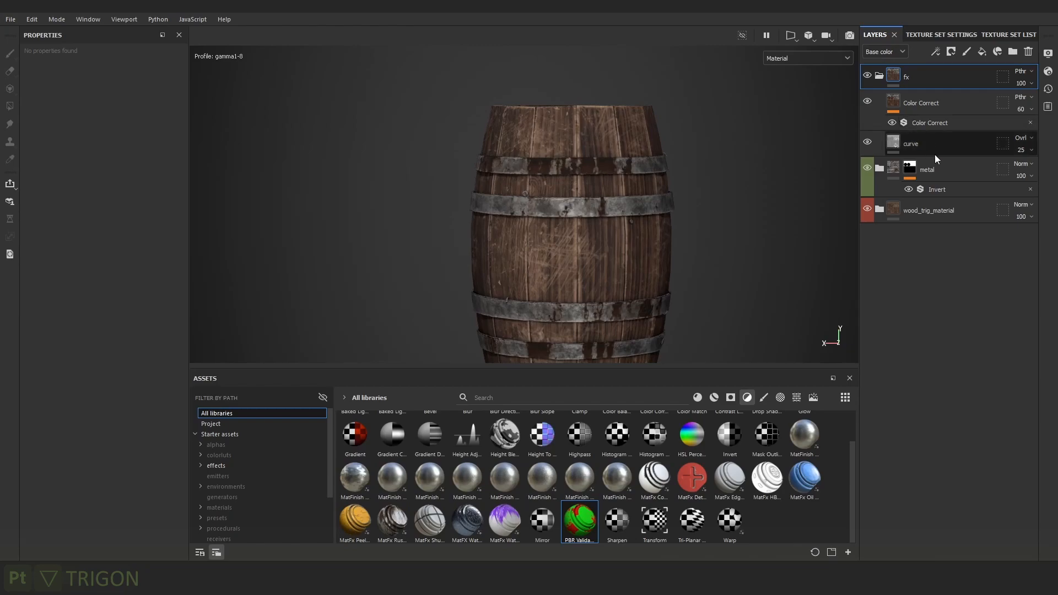
Add an HSL Perceptive filter layer above the color variation folder in edge_damage, within the wood_trig_material group's Damage folder.
{"action": "left_click", "coordinate": [879, 218]}
{"action": "left_click", "coordinate": [879, 210]}
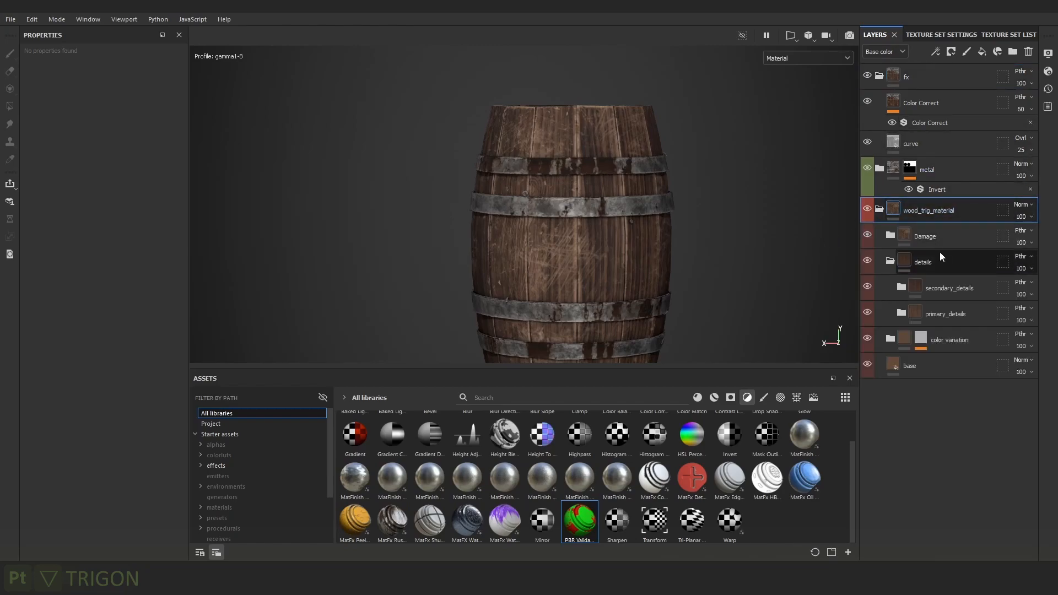
{"action": "left_click", "coordinate": [891, 261]}
{"action": "left_click", "coordinate": [890, 235]}
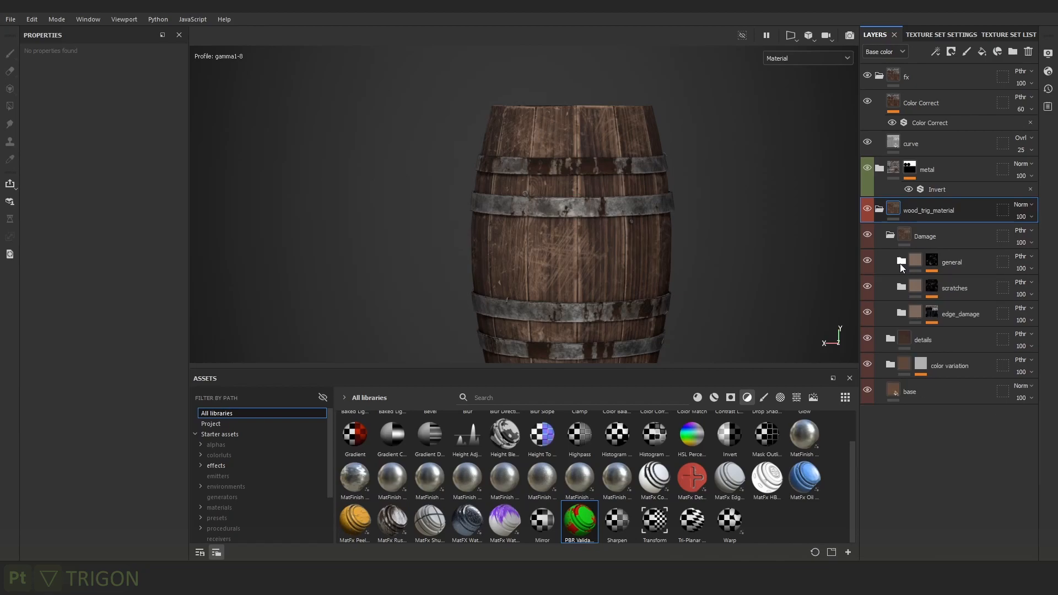
{"action": "left_click", "coordinate": [901, 313]}
{"action": "left_click", "coordinate": [963, 340]}
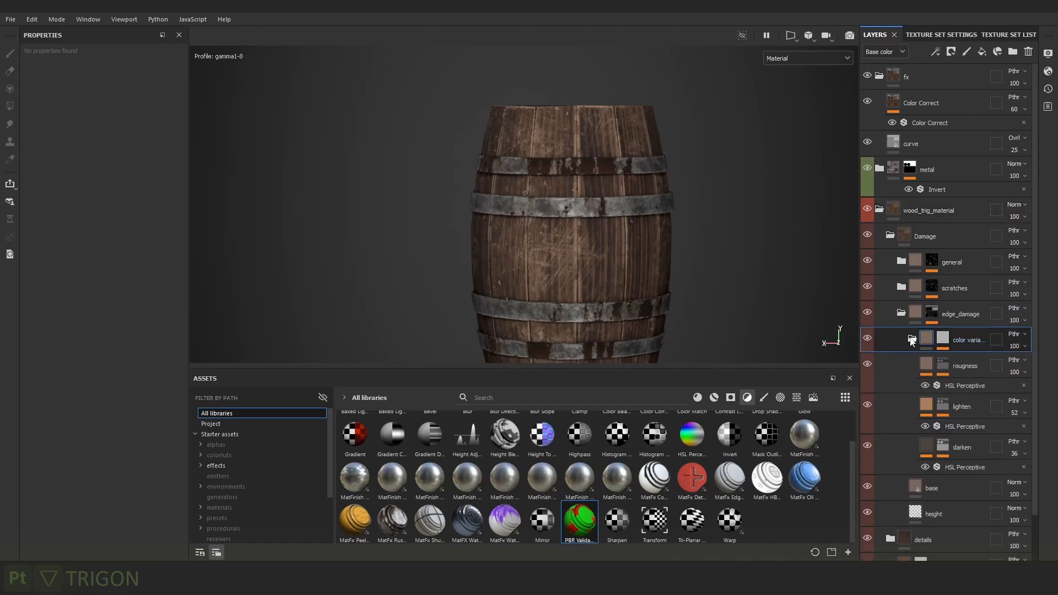
{"action": "left_click", "coordinate": [911, 339]}
{"action": "left_click", "coordinate": [913, 340]}
{"action": "scroll", "coordinate": [676, 458], "scroll_direction": "up", "scroll_amount": 1}
{"action": "left_click_drag", "start_coordinate": [676, 459], "coordinate": [970, 328]}
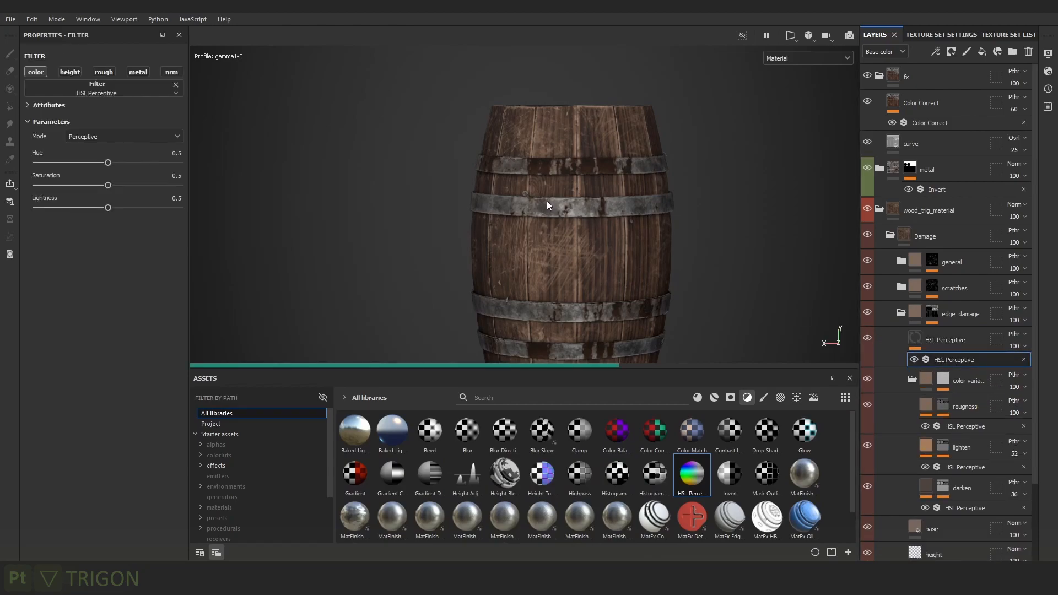
{"action": "scroll", "coordinate": [533, 183], "scroll_direction": "up", "scroll_amount": 5}
{"action": "middle_click_drag", "start_coordinate": [581, 225], "coordinate": [564, 220], "text": "alt"}
{"action": "scroll", "coordinate": [617, 243], "scroll_direction": "up", "scroll_amount": 1}
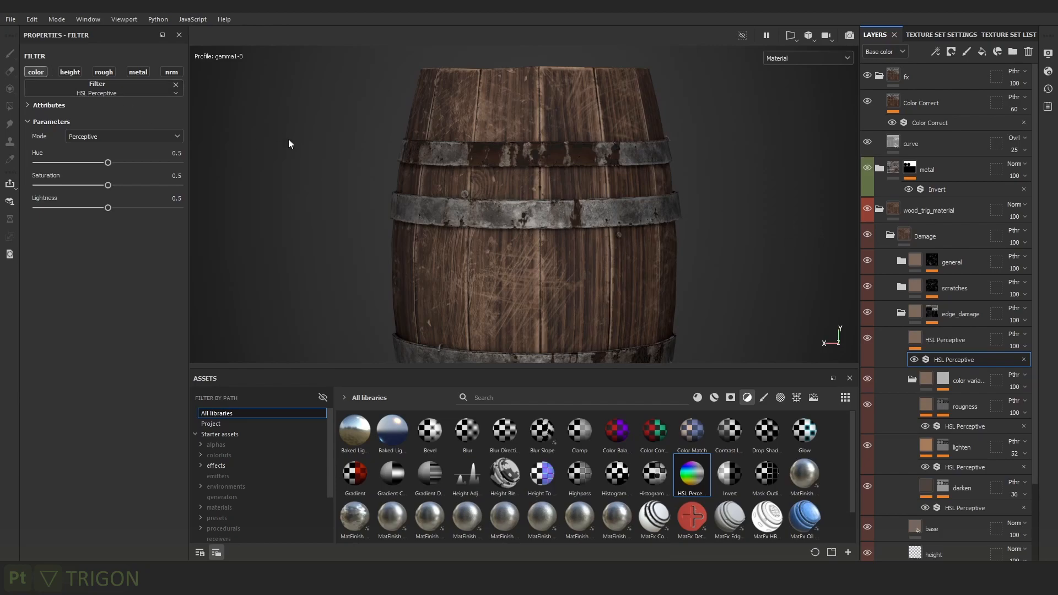
Rename the HSL Perceptive layer in the edge_damage folder as color_adjustment.
{"action": "double_click", "coordinate": [937, 342]}
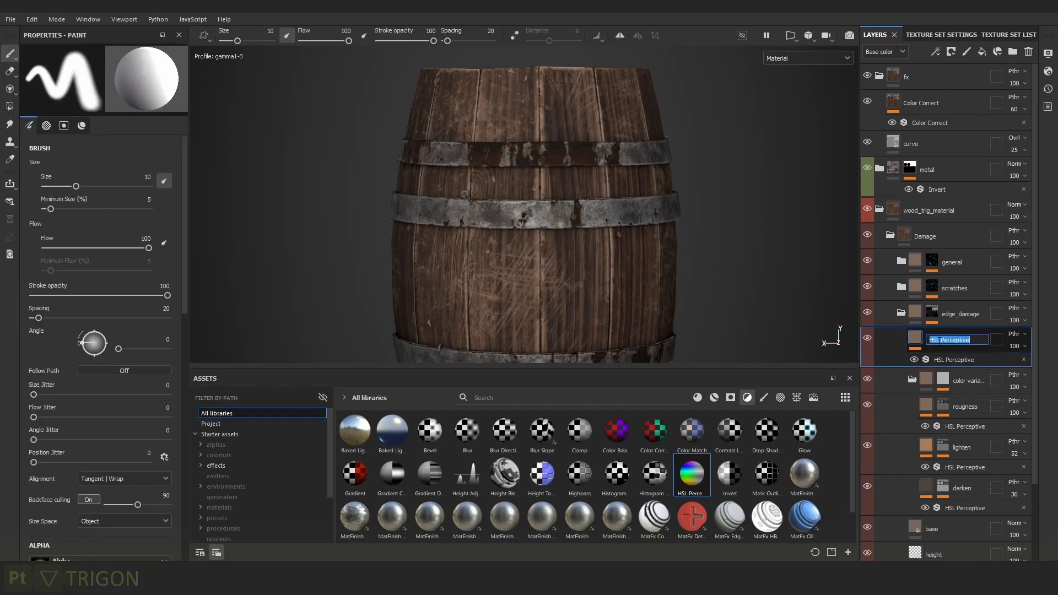
{"action": "type", "text": "color_adjustment"}
{"action": "key", "text": "Return"}
Set the color_adjustment filter's saturation to 0.574 and lightness to 0.492, check the whole barrel, and collapse the wood_trig_material group.
{"action": "left_click", "coordinate": [949, 359]}
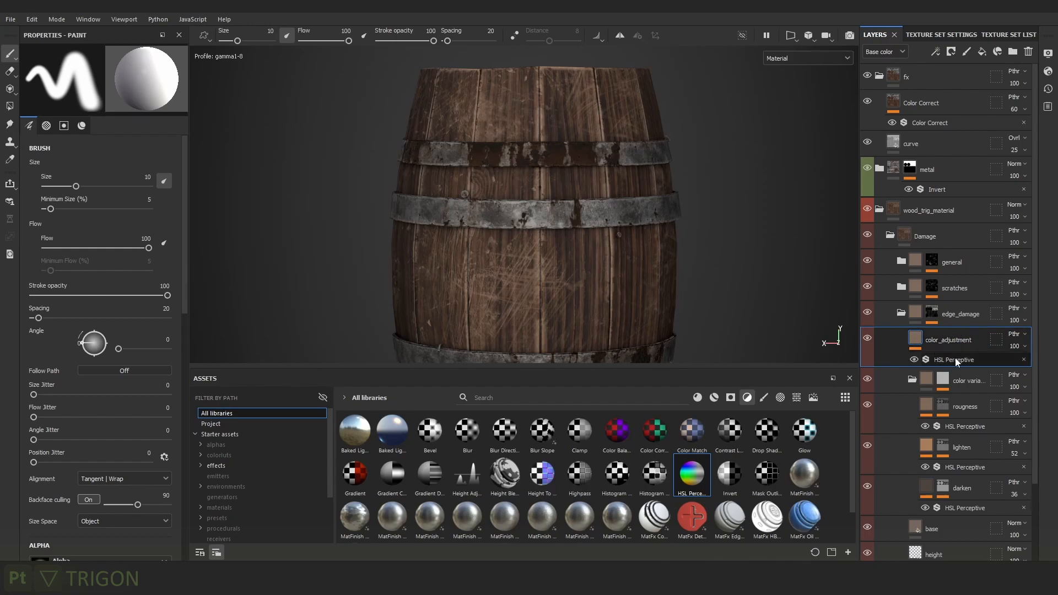
{"action": "left_click", "coordinate": [127, 184]}
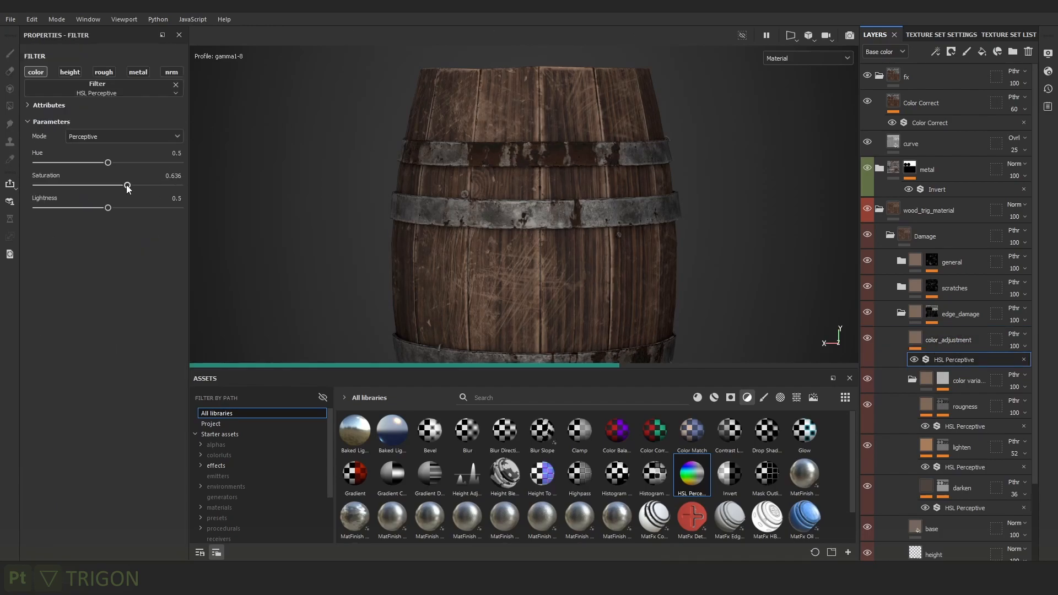
{"action": "mouse_move", "coordinate": [127, 185]}
{"action": "left_mouse_down"}
{"action": "mouse_move", "coordinate": [107, 208]}
{"action": "mouse_move", "coordinate": [123, 207]}
{"action": "mouse_move", "coordinate": [107, 207]}
{"action": "left_mouse_up"}
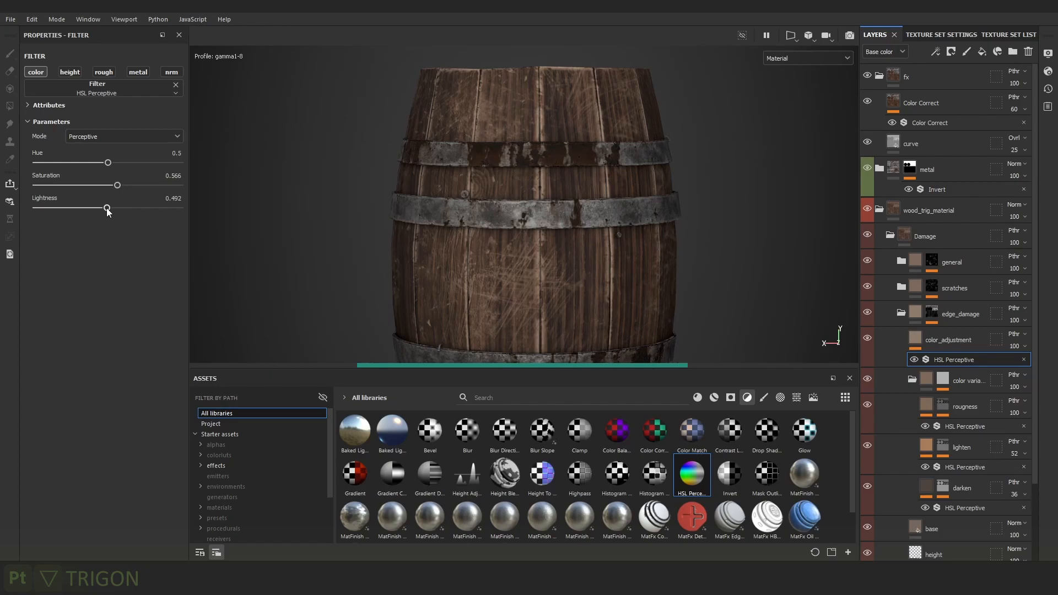
{"action": "right_click_drag", "start_coordinate": [585, 227], "coordinate": [593, 189], "text": "alt"}
{"action": "middle_click_drag", "start_coordinate": [593, 189], "coordinate": [580, 178], "text": "alt"}
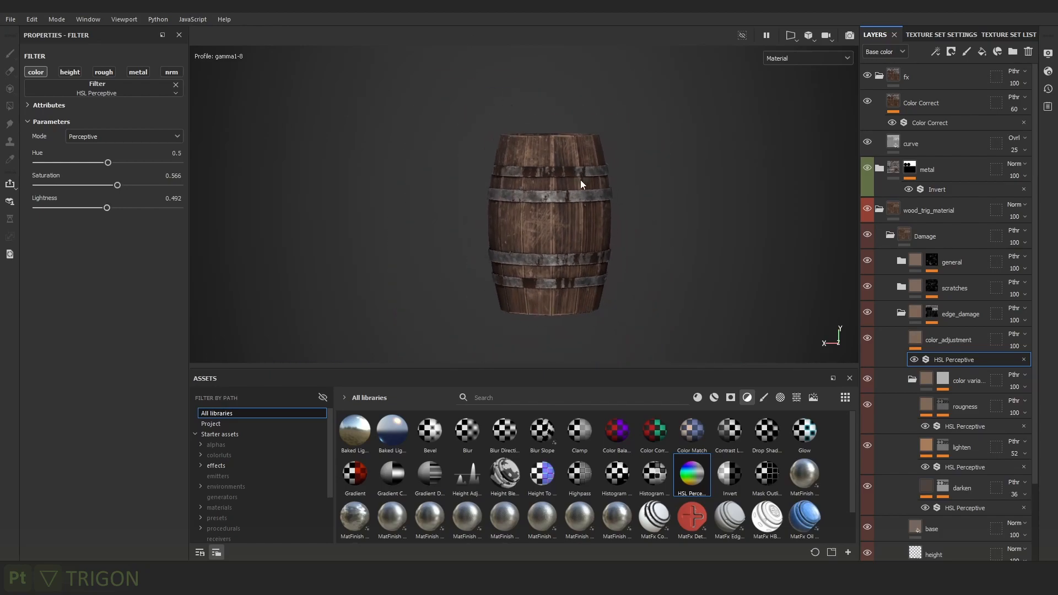
{"action": "scroll", "coordinate": [580, 178], "scroll_direction": "up", "scroll_amount": 1}
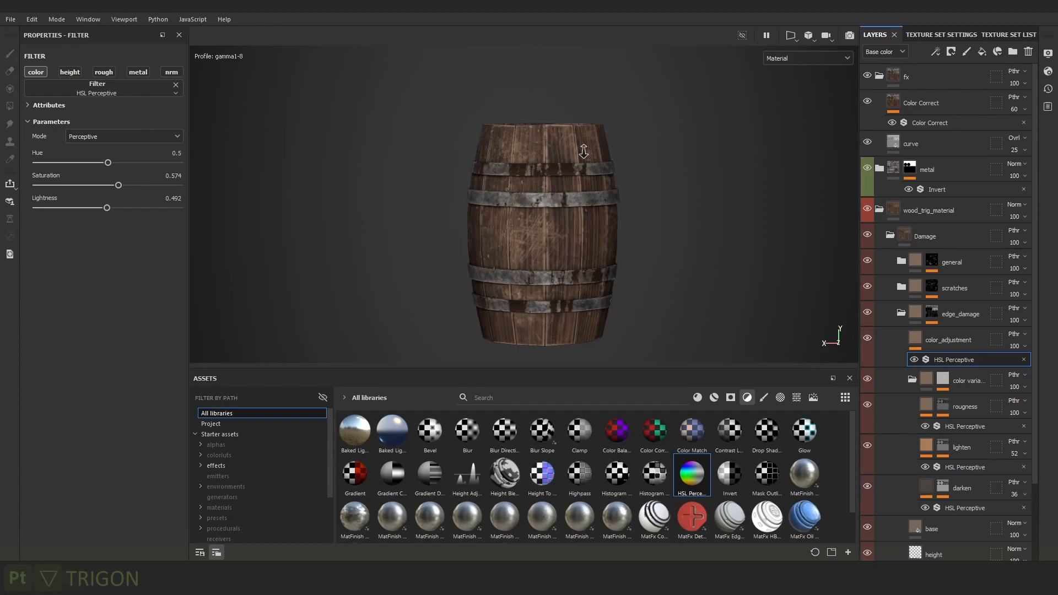
{"action": "scroll", "coordinate": [722, 191], "scroll_direction": "up", "scroll_amount": 3}
{"action": "right_click_drag", "start_coordinate": [663, 201], "coordinate": [639, 197], "text": "shift"}
{"action": "scroll", "coordinate": [628, 164], "scroll_direction": "down", "scroll_amount": 3}
{"action": "middle_click_drag", "start_coordinate": [628, 164], "coordinate": [608, 135], "text": "alt"}
{"action": "right_click_drag", "start_coordinate": [634, 190], "coordinate": [703, 190], "text": "shift"}
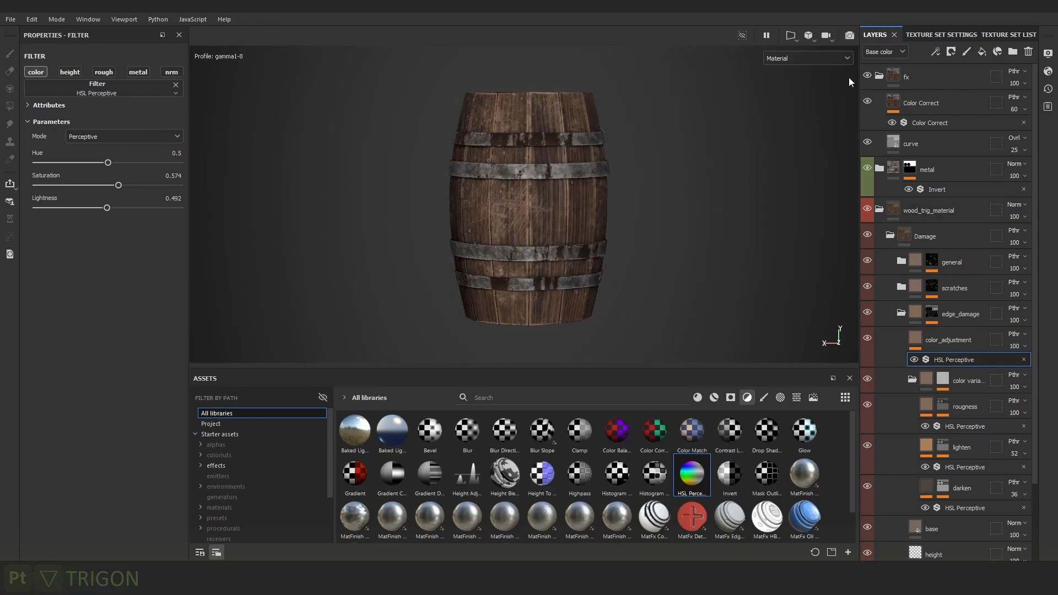
{"action": "left_click", "coordinate": [879, 209]}
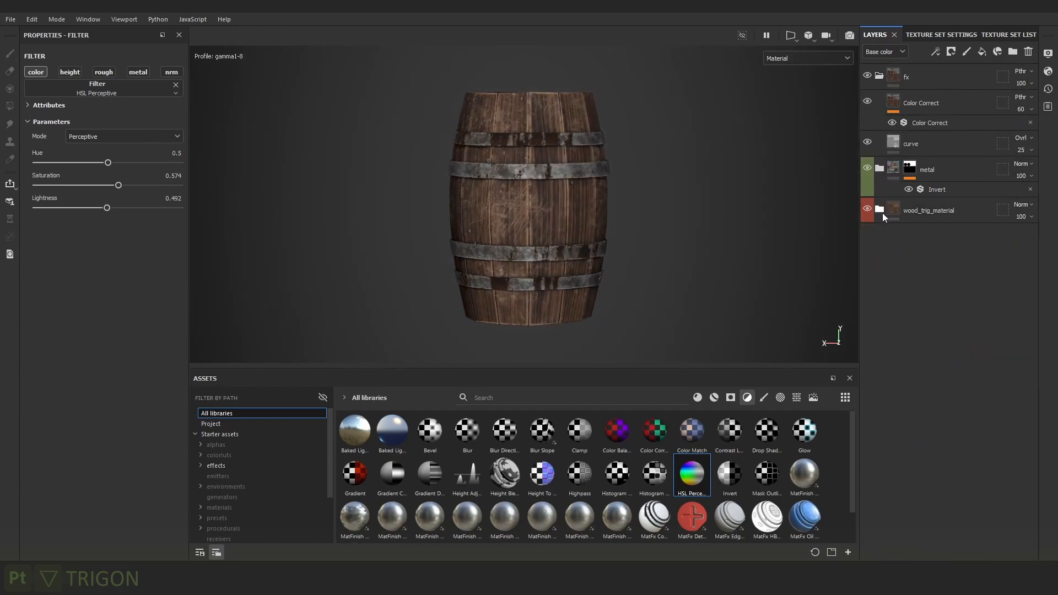
{"action": "left_click", "coordinate": [983, 52]}
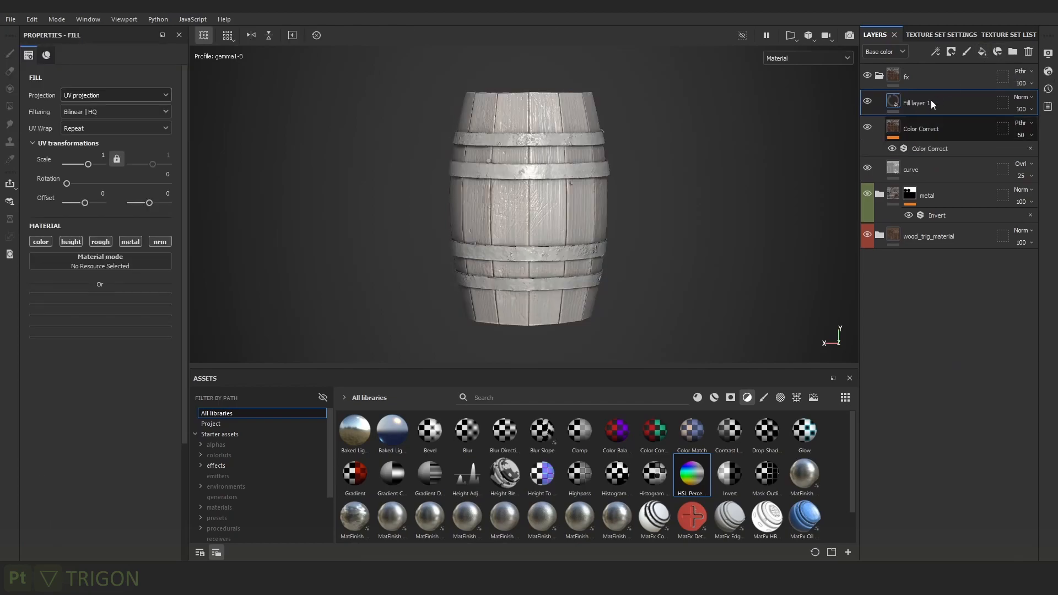
{"action": "right_click", "coordinate": [934, 102]}
{"action": "left_click", "coordinate": [936, 125]}
{"action": "left_click", "coordinate": [956, 53]}
{"action": "left_click", "coordinate": [957, 92]}
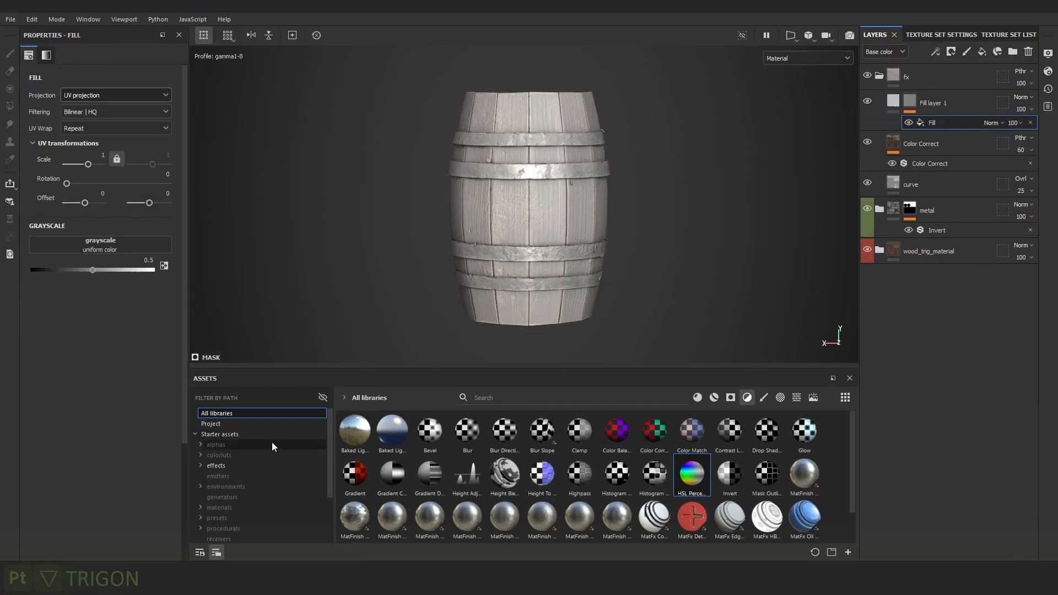
{"action": "left_click", "coordinate": [223, 423]}
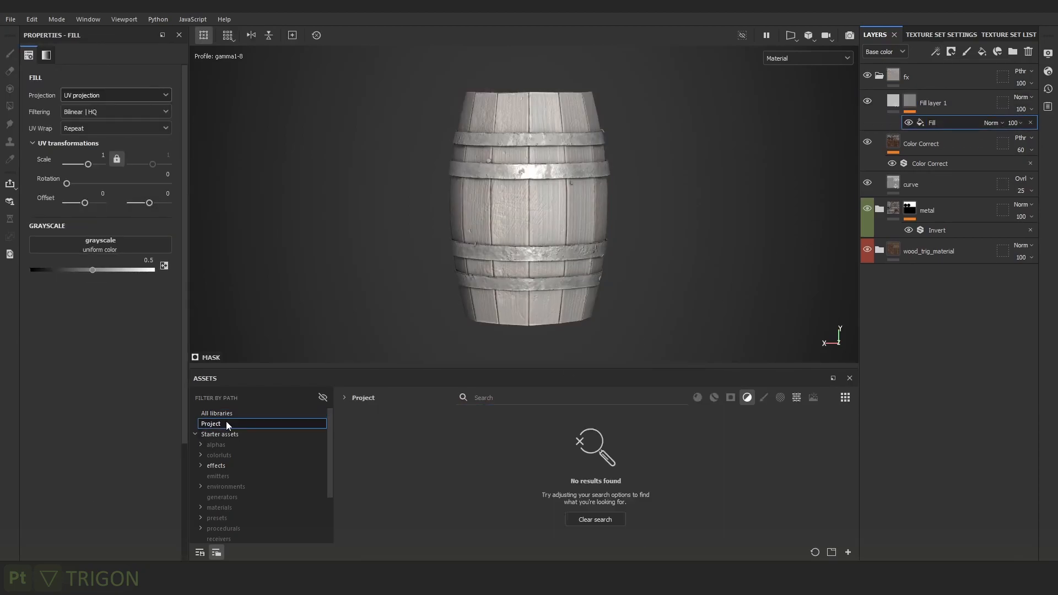
{"action": "left_click", "coordinate": [605, 523]}
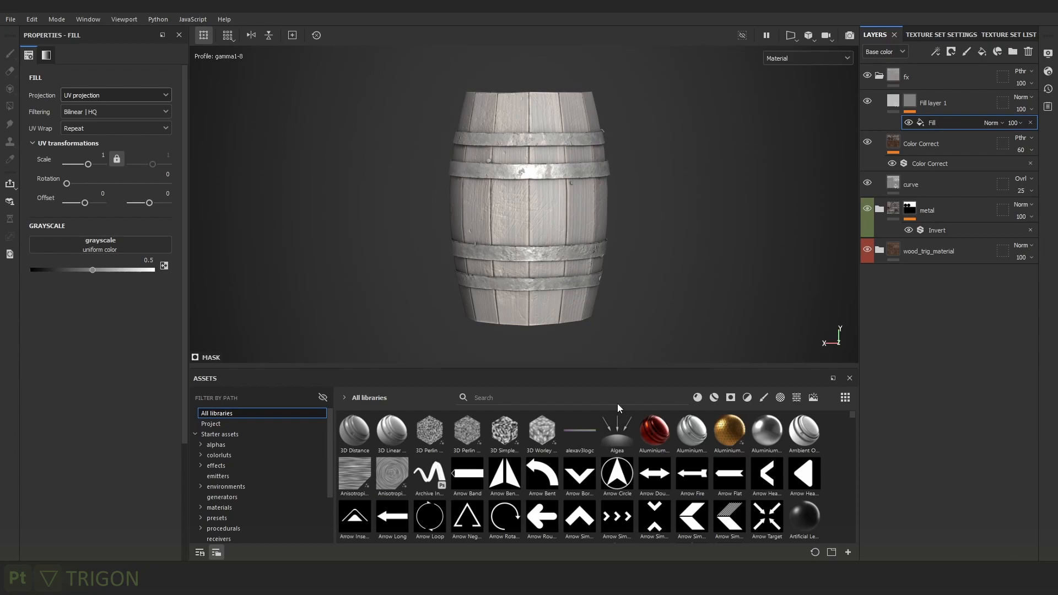
{"action": "left_click", "coordinate": [249, 422]}
{"action": "left_click", "coordinate": [223, 414]}
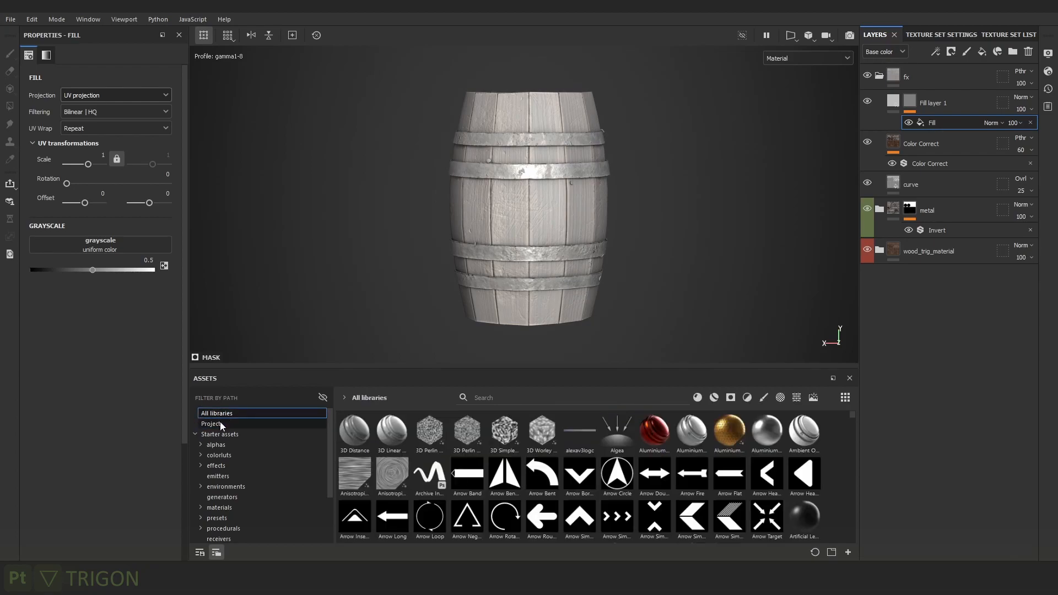
{"action": "left_click", "coordinate": [219, 423]}
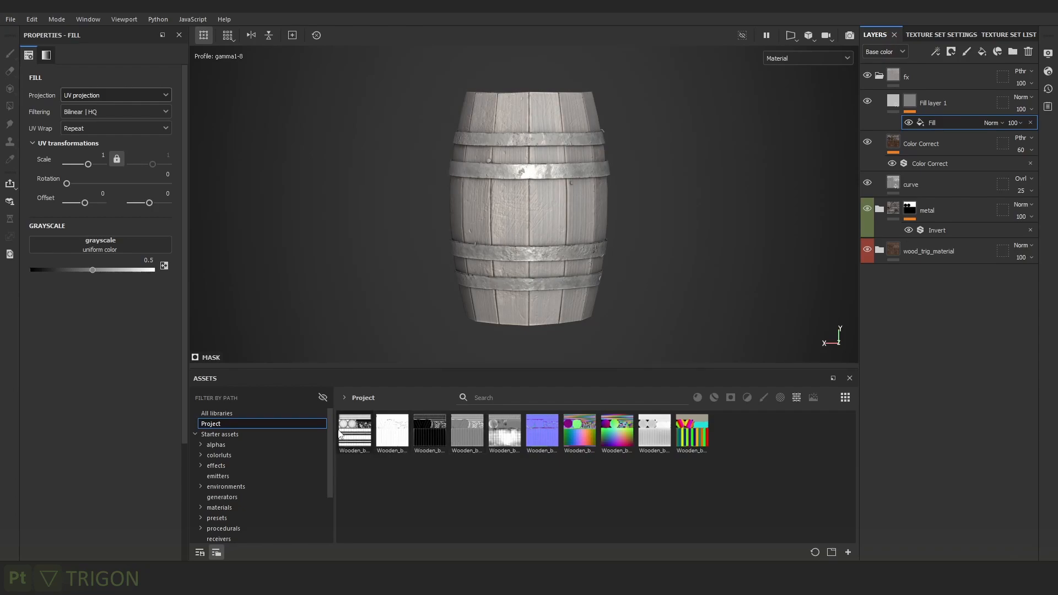
{"action": "mouse_move", "coordinate": [357, 441]}
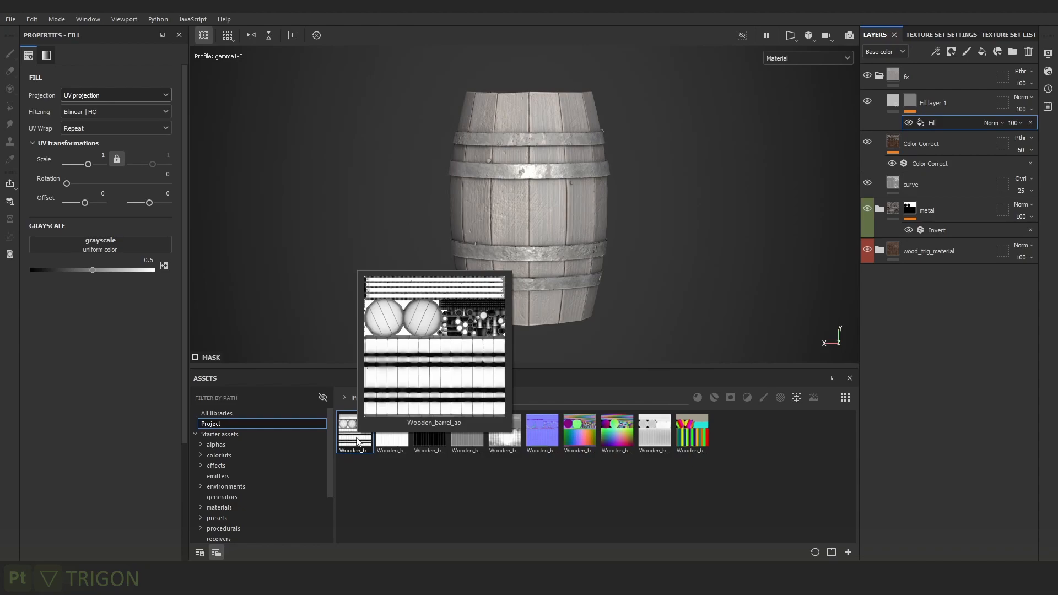
{"action": "left_click_drag", "start_coordinate": [357, 441], "coordinate": [104, 245]}
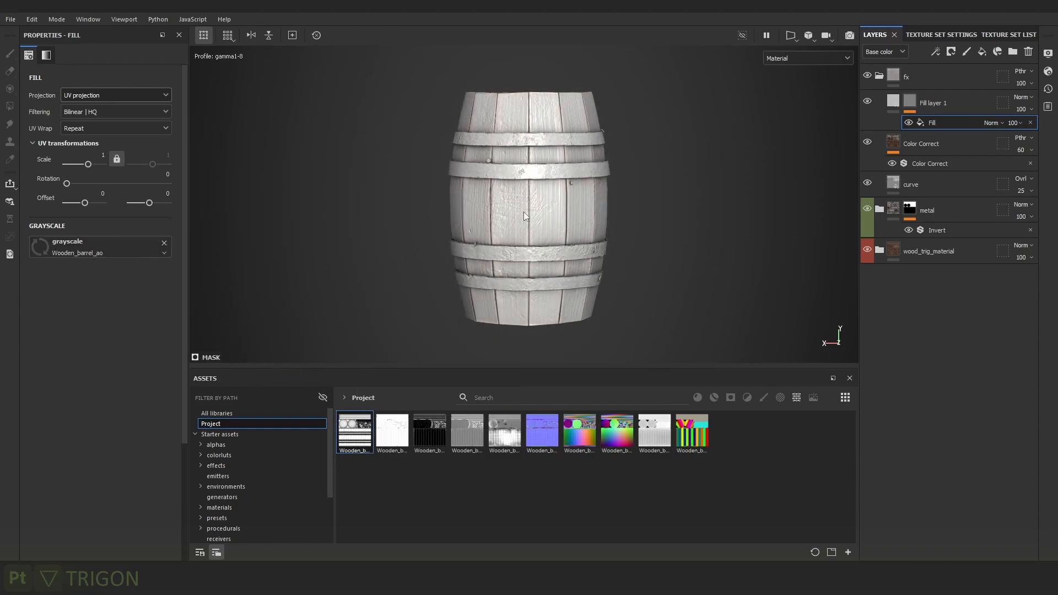
{"action": "scroll", "coordinate": [606, 225], "scroll_direction": "up", "scroll_amount": 3}
{"action": "left_click", "coordinate": [927, 105]}
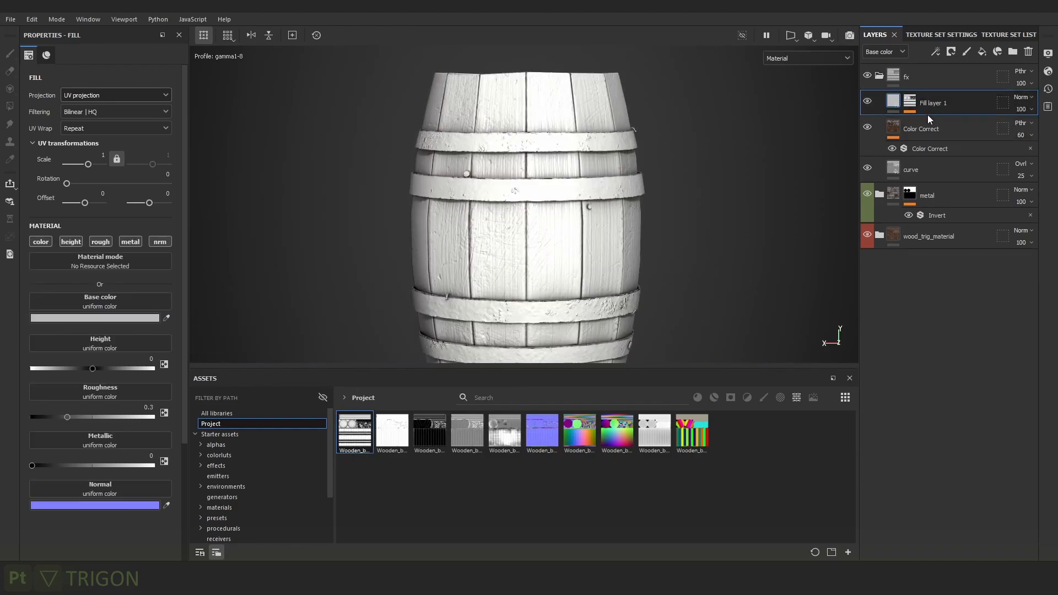
{"action": "key", "text": "Delete"}
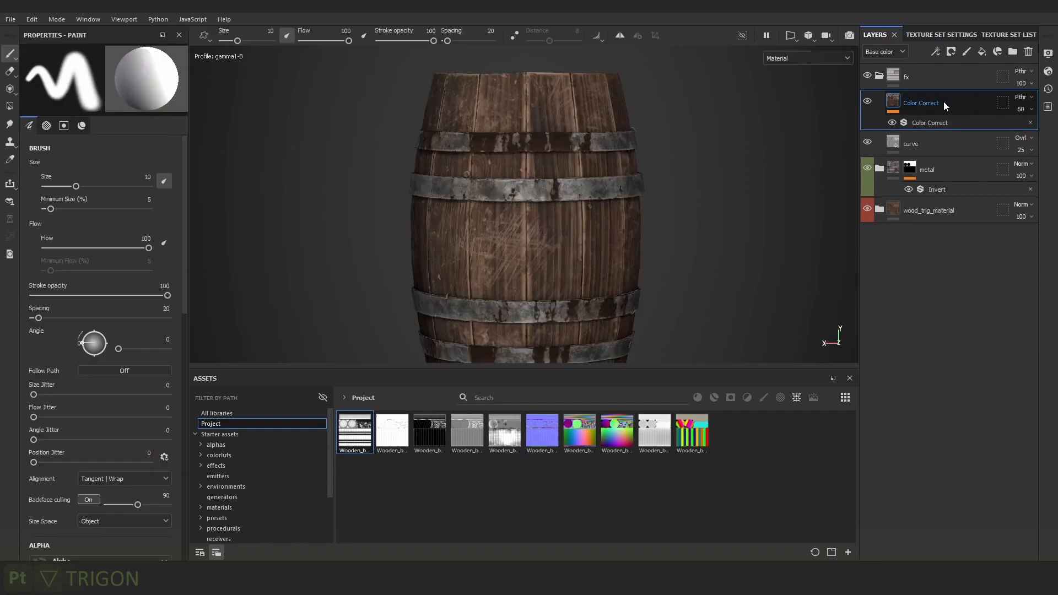
Add an HSL Perceptive filter layer above the Color Correct layer in the fx folder.
{"action": "scroll", "coordinate": [236, 513], "scroll_direction": "down", "scroll_amount": 2}
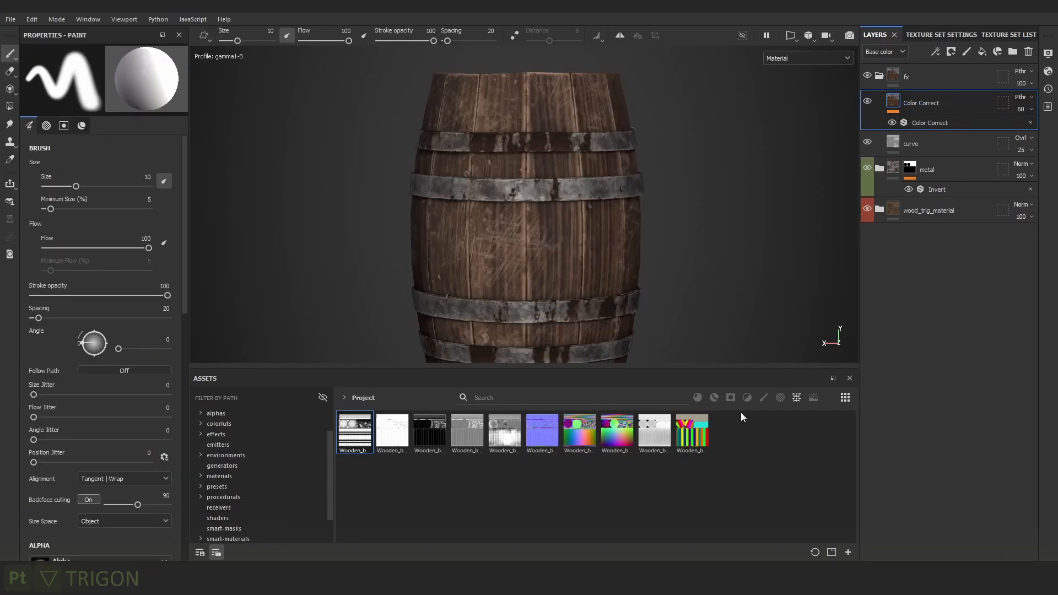
{"action": "left_click", "coordinate": [747, 397]}
{"action": "left_click", "coordinate": [599, 524]}
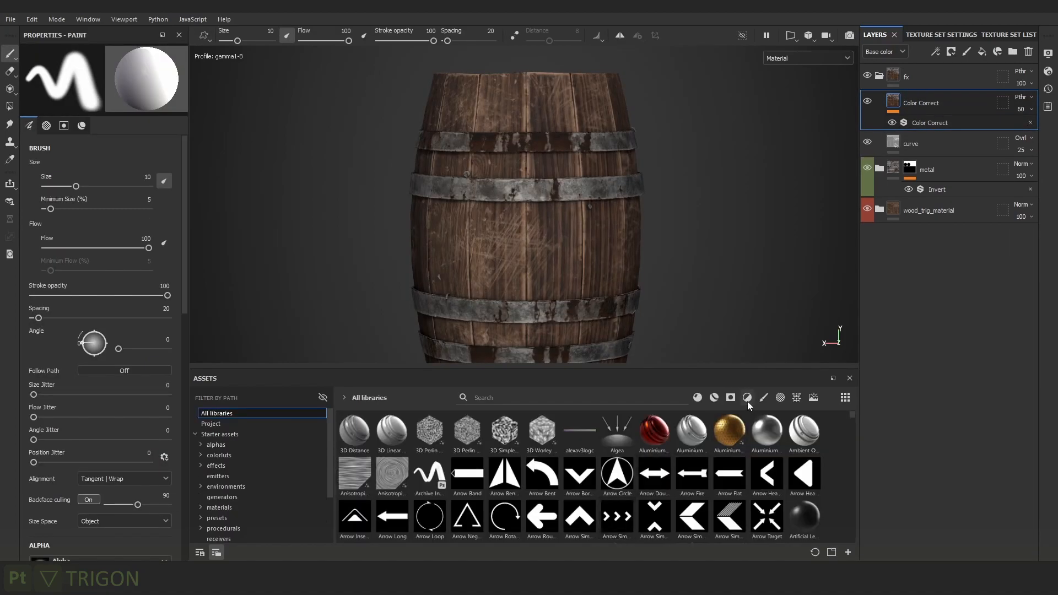
{"action": "left_click_drag", "start_coordinate": [691, 473], "coordinate": [937, 98]}
Give the fx folder's HSL Perceptive layer a black mask containing a fill with the Wooden_barrel_ao map.
{"action": "right_click", "coordinate": [931, 100]}
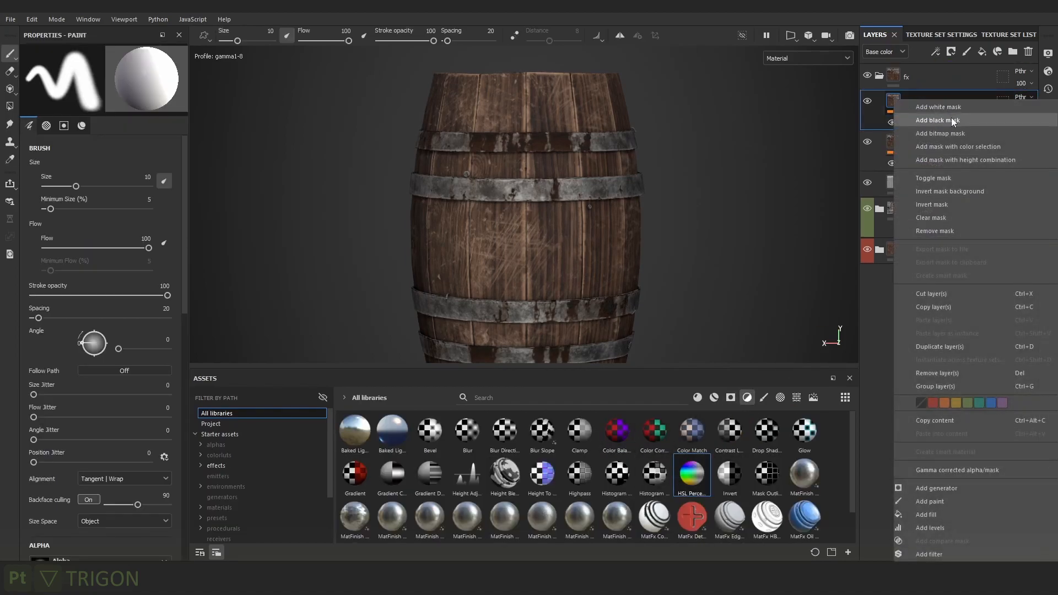
{"action": "left_click", "coordinate": [951, 119]}
{"action": "left_click", "coordinate": [935, 51]}
{"action": "left_click", "coordinate": [964, 90]}
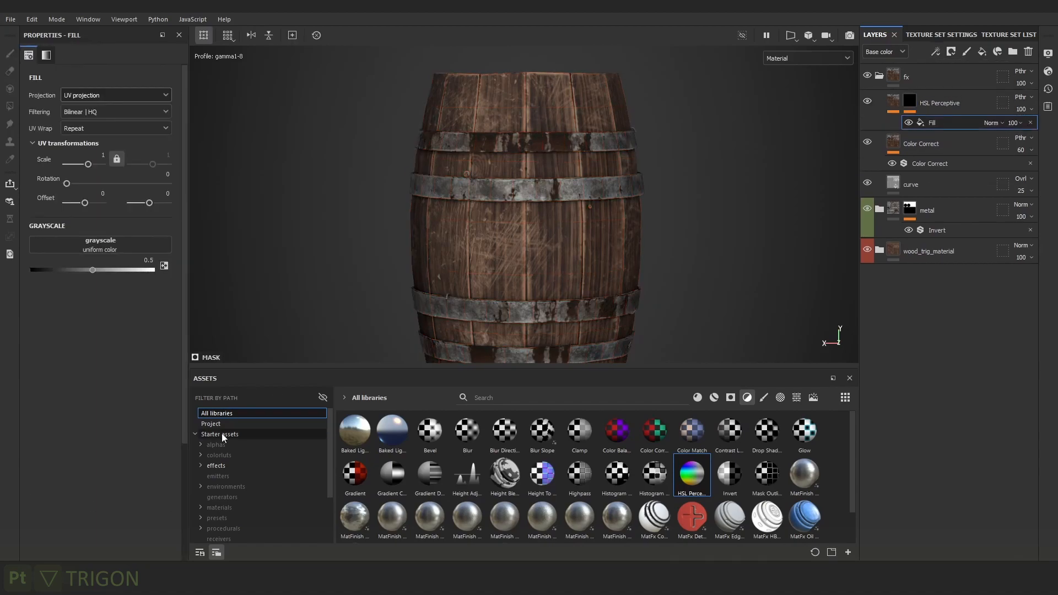
{"action": "left_click", "coordinate": [221, 424]}
{"action": "left_click", "coordinate": [596, 518]}
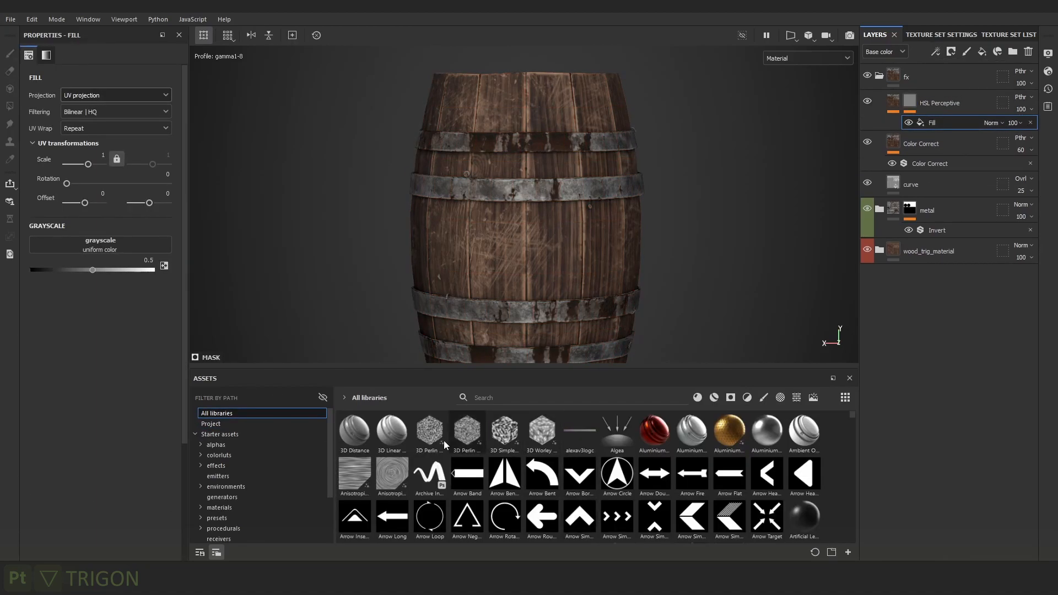
{"action": "left_click", "coordinate": [226, 423]}
{"action": "left_click_drag", "start_coordinate": [355, 439], "coordinate": [99, 246]}
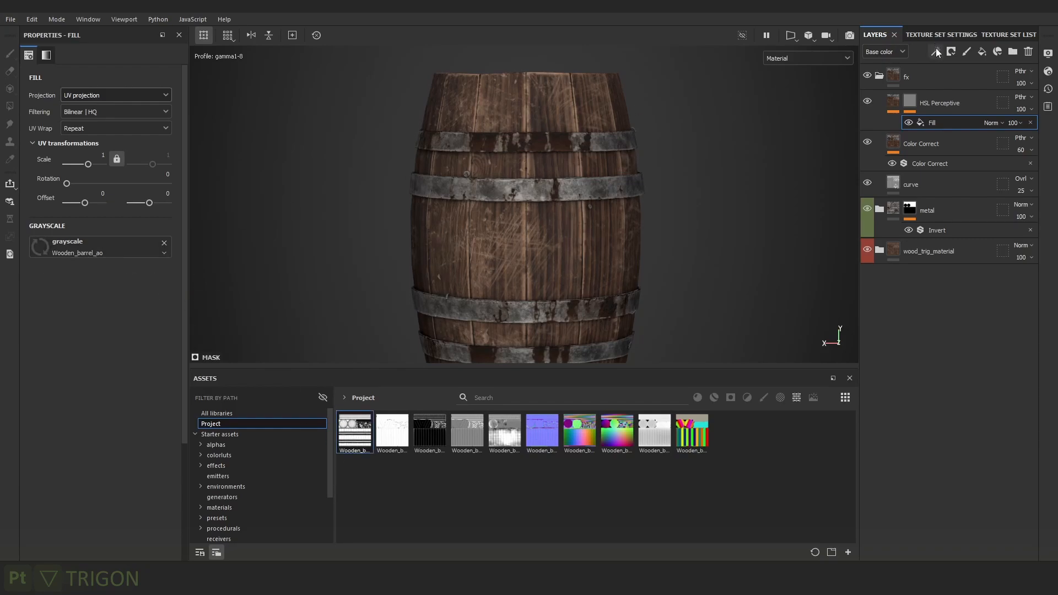
Set the fx folder's HSL Perceptive filter lightness to 0.376.
{"action": "left_click", "coordinate": [891, 101]}
{"action": "scroll", "coordinate": [493, 126], "scroll_direction": "up", "scroll_amount": 2}
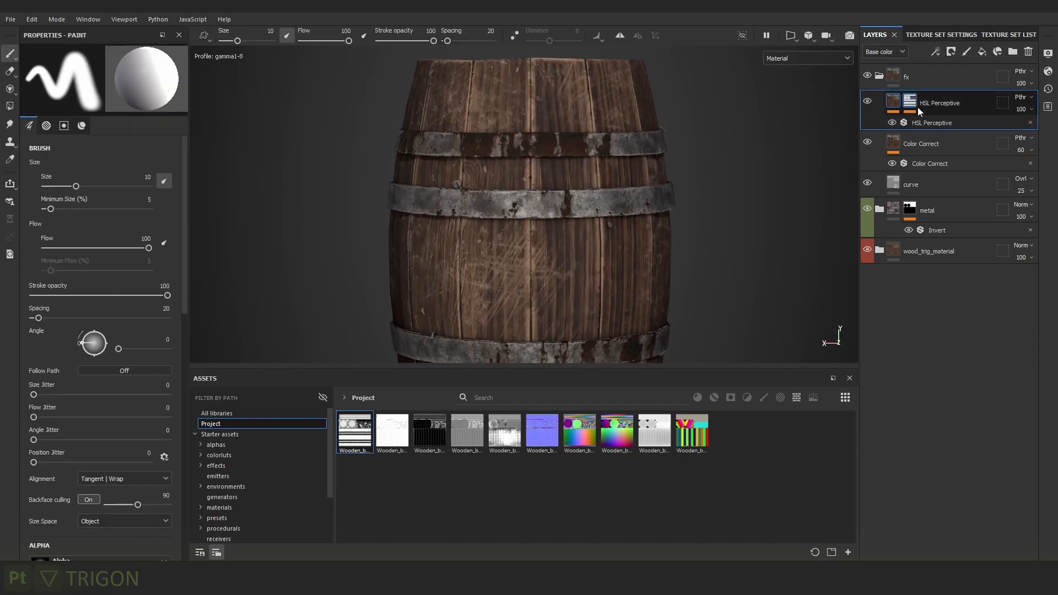
{"action": "left_click", "coordinate": [937, 122]}
{"action": "left_click_drag", "start_coordinate": [101, 208], "coordinate": [90, 208]}
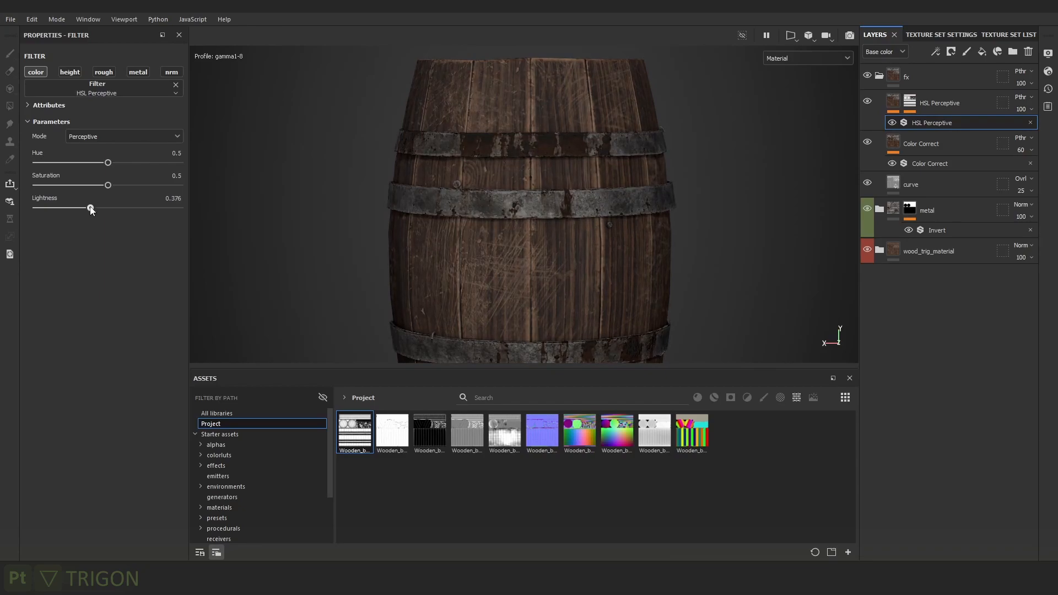
View the HSL Perceptive layer's ambient occlusion mask and add an Invert filter above its fill.
{"action": "key", "text": "c"}
{"action": "left_click", "coordinate": [913, 101], "text": "alt"}
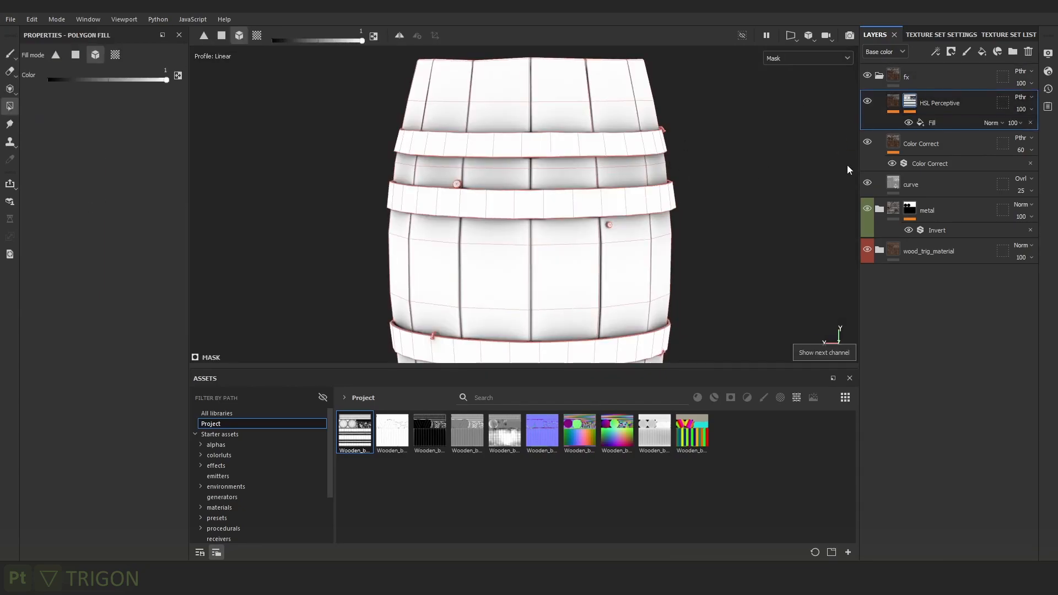
{"action": "key", "text": "c"}
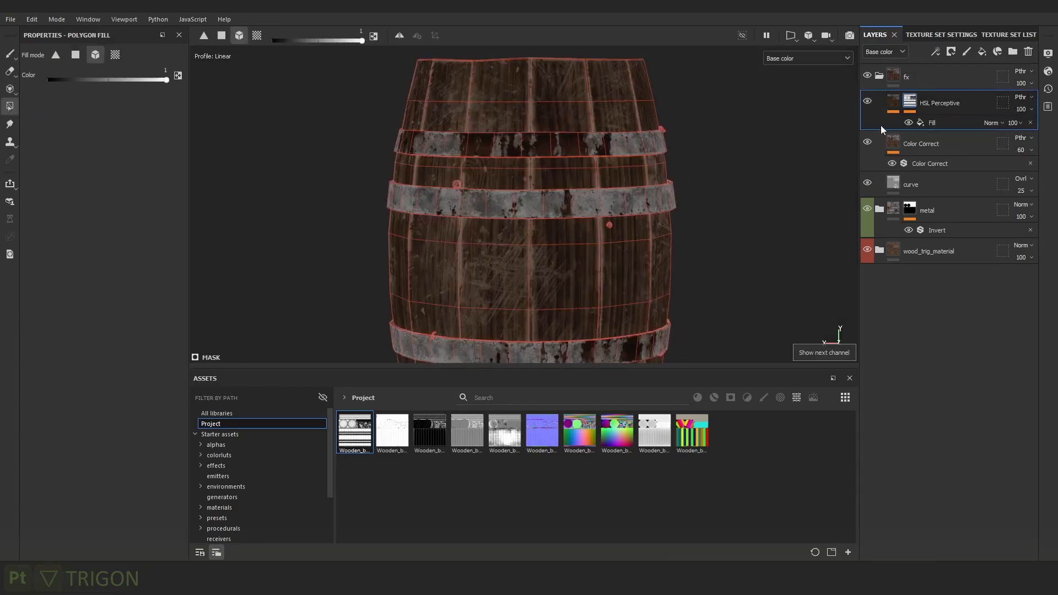
{"action": "left_click", "coordinate": [917, 105], "text": "alt"}
{"action": "left_click", "coordinate": [935, 51]}
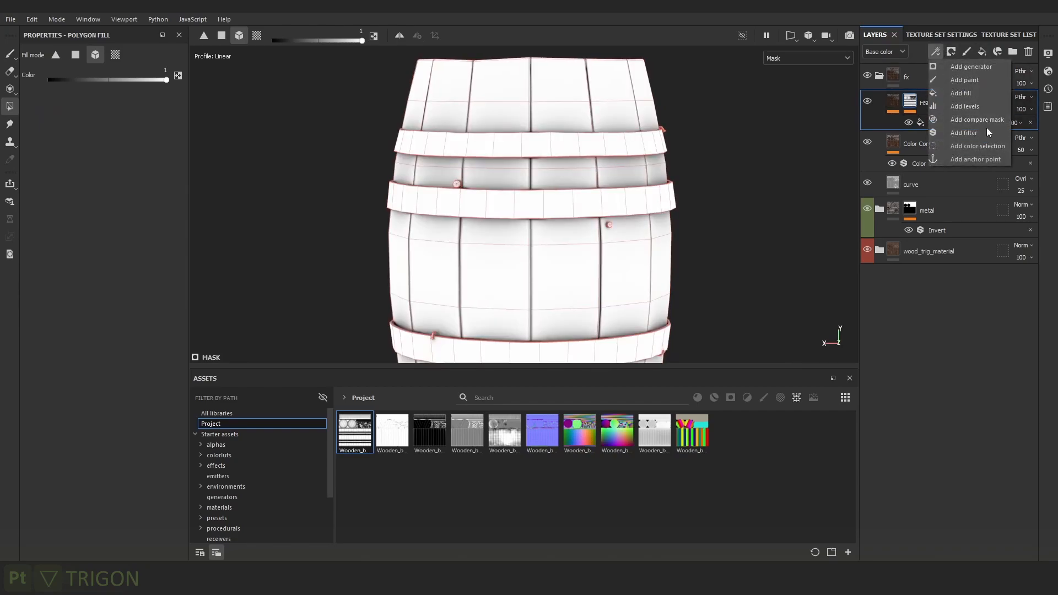
{"action": "left_click", "coordinate": [972, 133]}
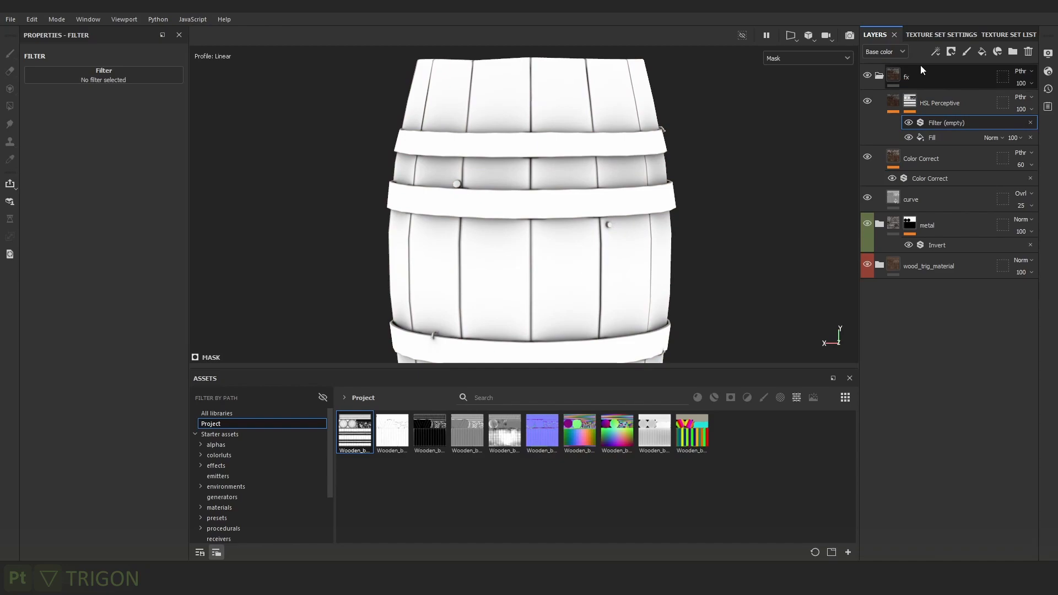
{"action": "left_click", "coordinate": [91, 72]}
{"action": "left_click", "coordinate": [139, 102]}
{"action": "scroll", "coordinate": [451, 158], "scroll_direction": "up", "scroll_amount": 5}
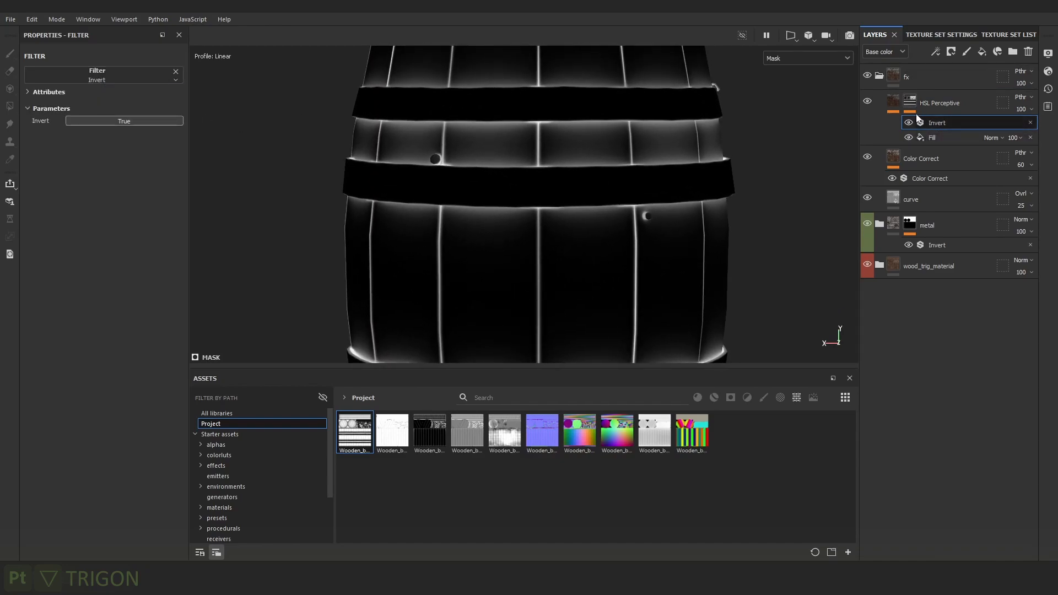
Set the HSL Perceptive filter's lightness to 0.322, comparing the base color with the layer hidden and shown.
{"action": "left_click", "coordinate": [897, 104]}
{"action": "left_click", "coordinate": [941, 124]}
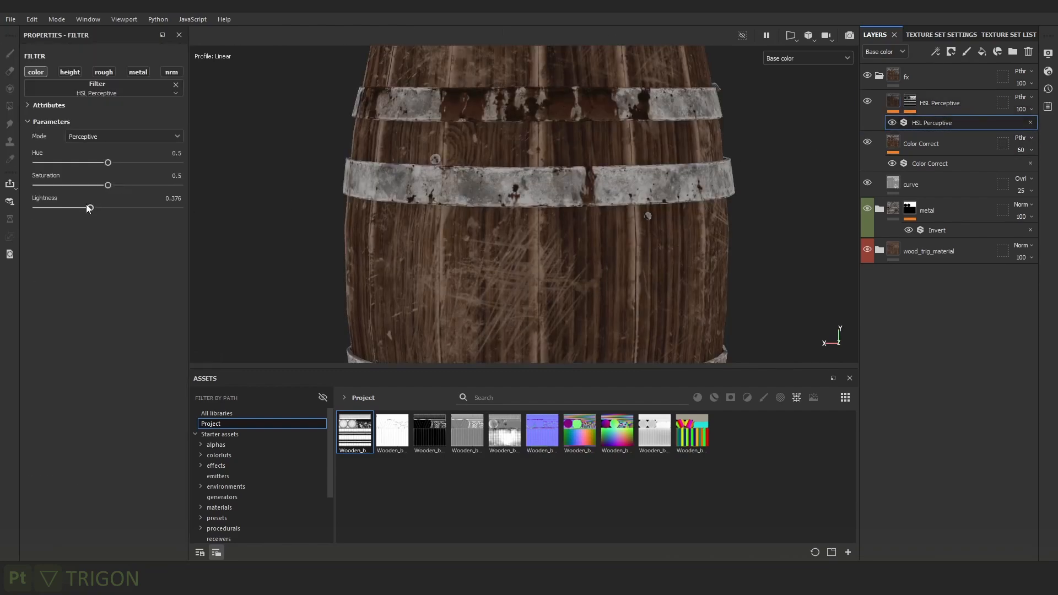
{"action": "mouse_move", "coordinate": [67, 210]}
{"action": "left_mouse_down"}
{"action": "mouse_move", "coordinate": [154, 206]}
{"action": "mouse_move", "coordinate": [21, 208]}
{"action": "mouse_move", "coordinate": [76, 207]}
{"action": "mouse_move", "coordinate": [56, 209]}
{"action": "left_mouse_up"}
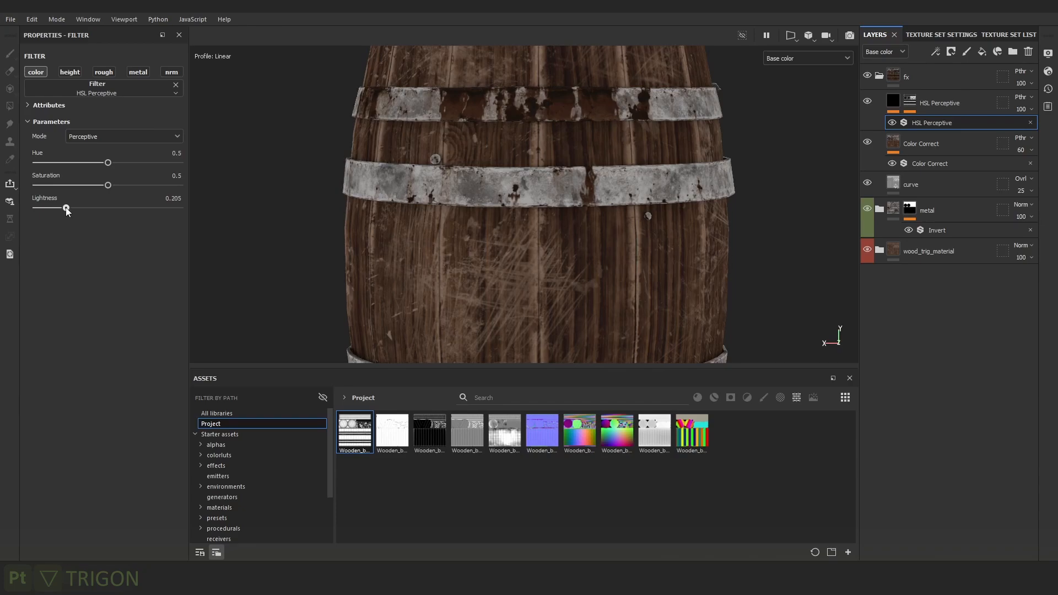
{"action": "scroll", "coordinate": [625, 248], "scroll_direction": "down", "scroll_amount": 3}
{"action": "left_click", "coordinate": [867, 104]}
{"action": "left_click", "coordinate": [867, 104]}
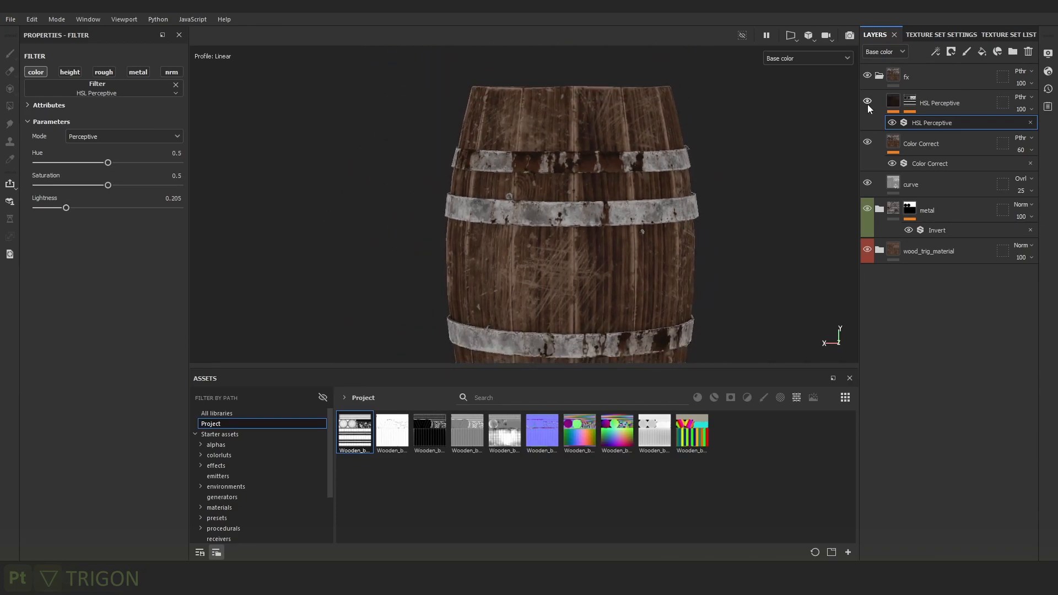
{"action": "mouse_move", "coordinate": [86, 209]}
{"action": "left_mouse_down"}
{"action": "mouse_move", "coordinate": [96, 210]}
{"action": "mouse_move", "coordinate": [83, 208]}
{"action": "left_mouse_up"}
{"action": "scroll", "coordinate": [666, 289], "scroll_direction": "up", "scroll_amount": 5}
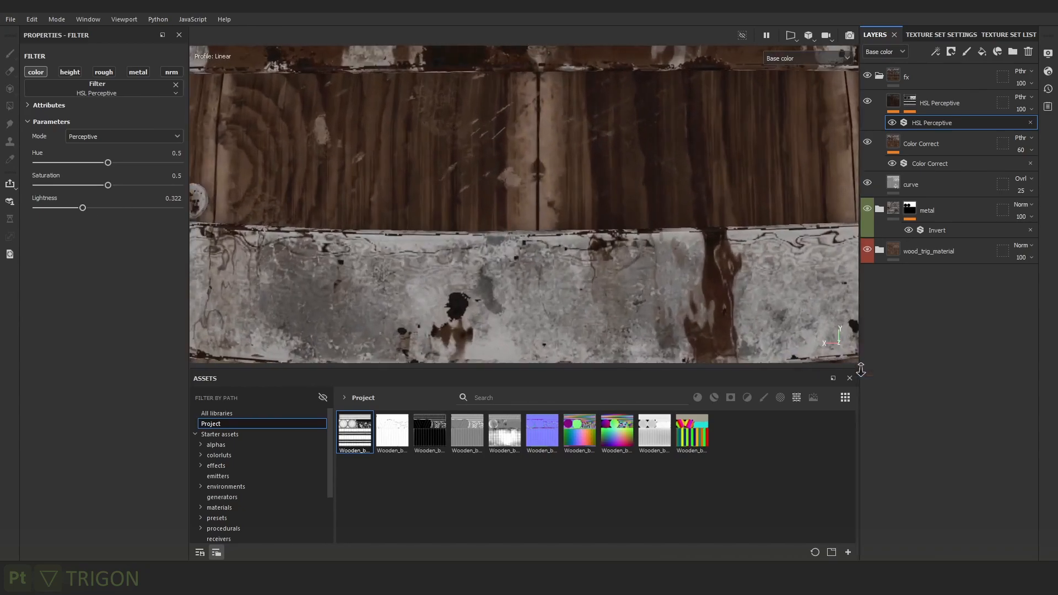
Compare the whole barrel's base color with the fx folder's HSL Perceptive layer hidden and shown.
{"action": "scroll", "coordinate": [637, 220], "scroll_direction": "down", "scroll_amount": 5}
{"action": "left_click", "coordinate": [868, 102]}
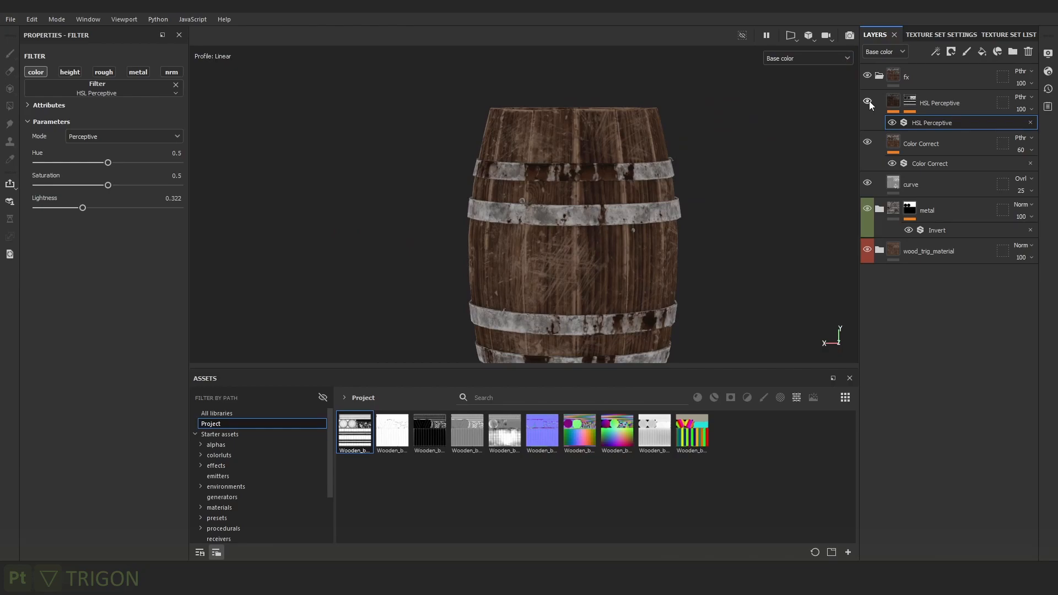
{"action": "left_click", "coordinate": [868, 102]}
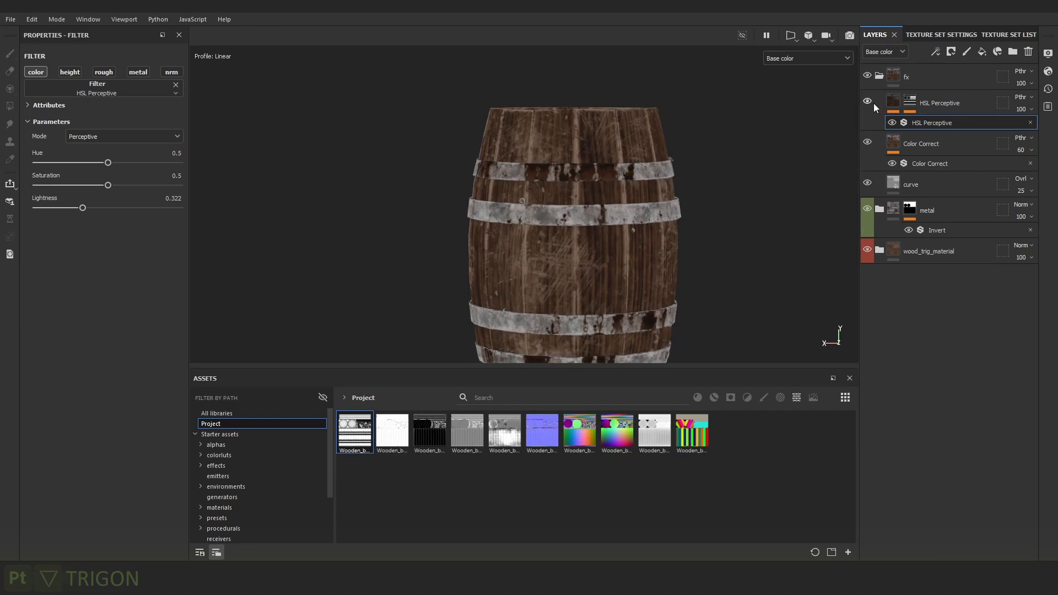
{"action": "scroll", "coordinate": [639, 160], "scroll_direction": "up", "scroll_amount": 5}
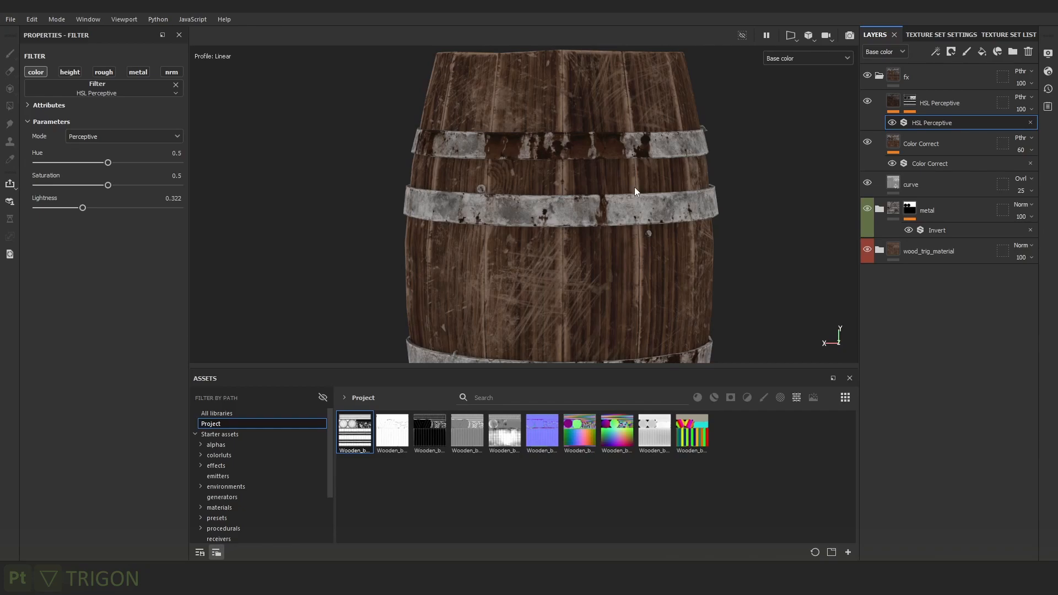
Examine the barrel in the full material view and in the roughness channel.
{"action": "key", "text": "m"}
{"action": "scroll", "coordinate": [604, 200], "scroll_direction": "down", "scroll_amount": 5}
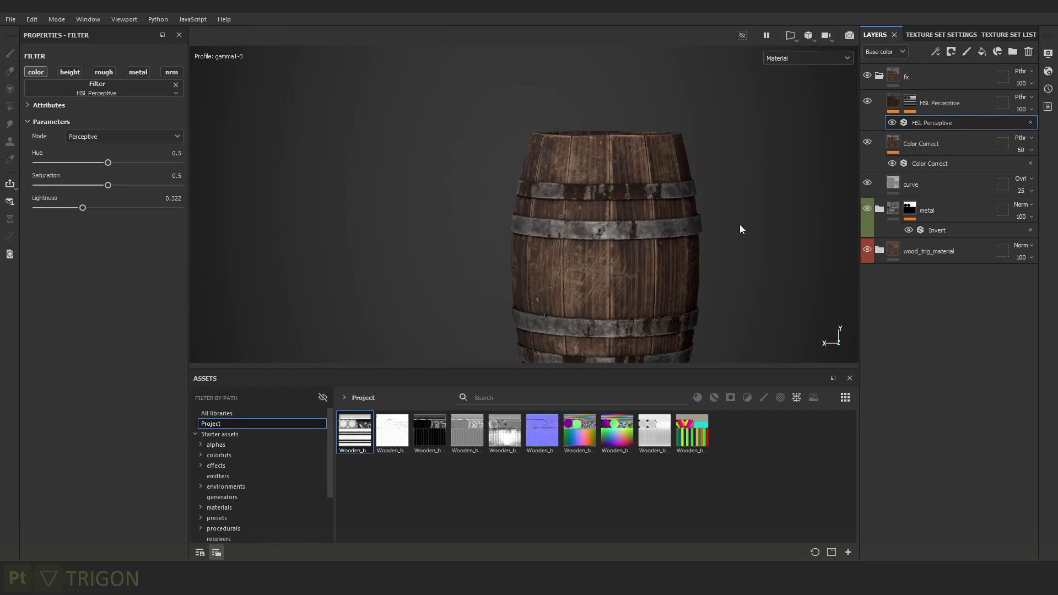
{"action": "scroll", "coordinate": [723, 243], "scroll_direction": "up", "scroll_amount": 3}
{"action": "key", "text": "c"}
{"action": "key", "text": "c"}
{"action": "key", "text": "c"}
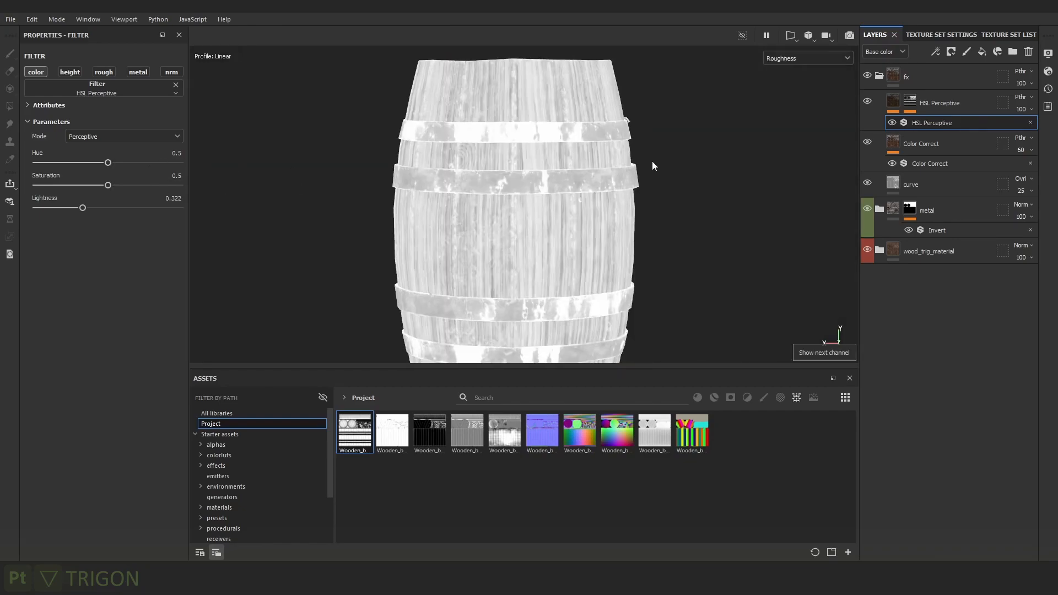
{"action": "scroll", "coordinate": [658, 187], "scroll_direction": "up", "scroll_amount": 2}
Return to the full material view and inspect the barrel from other angles under rotated environment lighting.
{"action": "key", "text": "m"}
{"action": "scroll", "coordinate": [687, 237], "scroll_direction": "down", "scroll_amount": 3}
{"action": "right_click_drag", "start_coordinate": [629, 204], "coordinate": [637, 207], "text": "shift"}
{"action": "middle_click_drag", "start_coordinate": [638, 208], "coordinate": [670, 159], "text": "alt"}
{"action": "scroll", "coordinate": [670, 158], "scroll_direction": "down", "scroll_amount": 2}
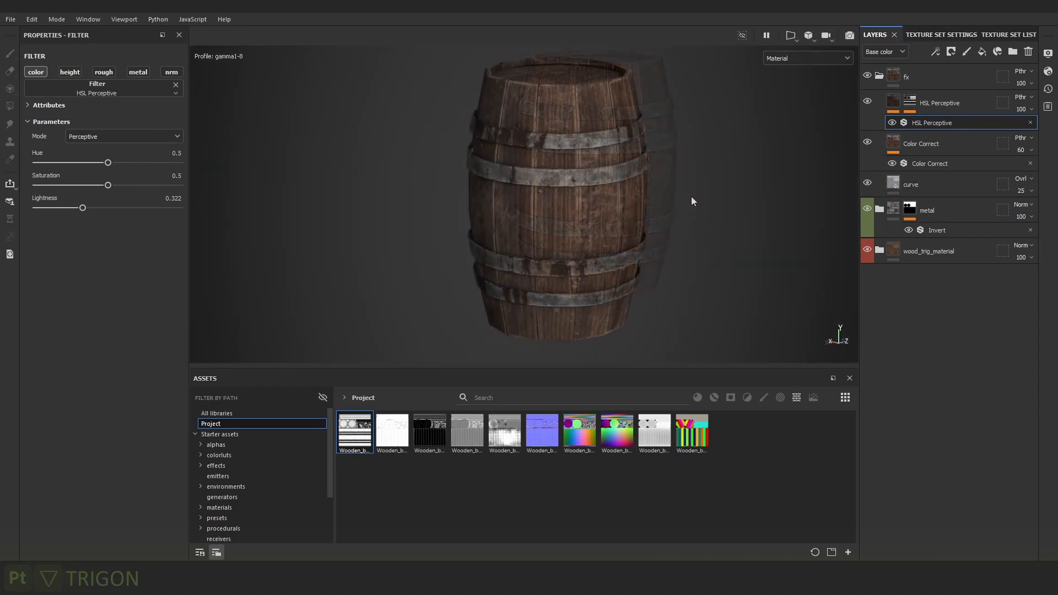
{"action": "mouse_move", "coordinate": [692, 199]}
{"action": "left_mouse_down", "text": "alt"}
{"action": "mouse_move", "coordinate": [679, 172]}
{"action": "mouse_move", "coordinate": [683, 205]}
{"action": "mouse_move", "coordinate": [679, 177]}
{"action": "mouse_move", "coordinate": [462, 197]}
{"action": "mouse_move", "coordinate": [635, 199]}
{"action": "mouse_move", "coordinate": [691, 182]}
{"action": "left_mouse_up", "text": "alt"}
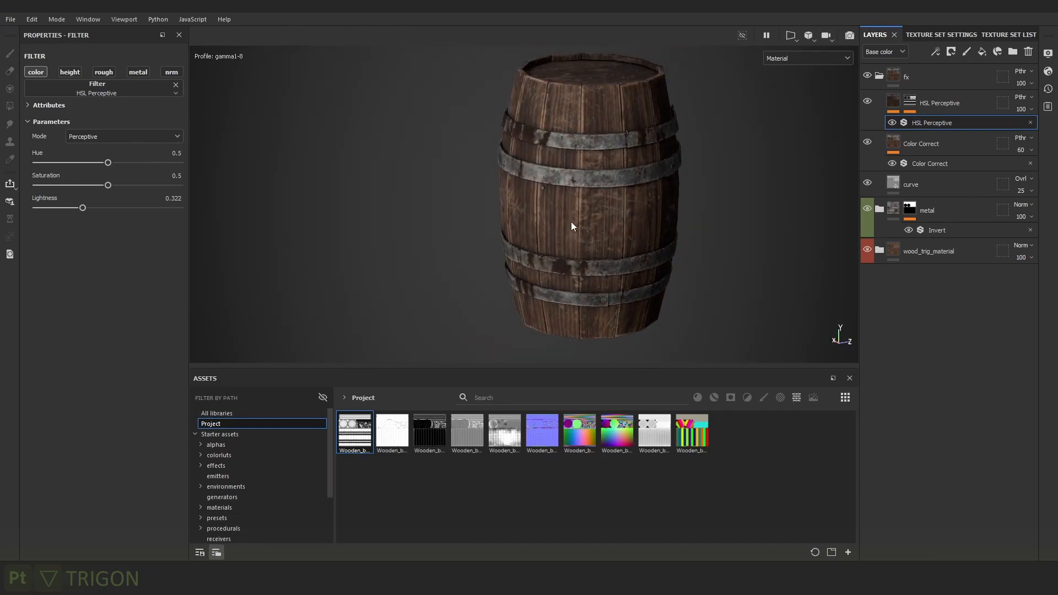
{"action": "right_click_drag", "start_coordinate": [703, 187], "coordinate": [695, 144], "text": "shift"}
Collapse the fx folder and assign it the green layer color.
{"action": "left_click", "coordinate": [878, 76]}
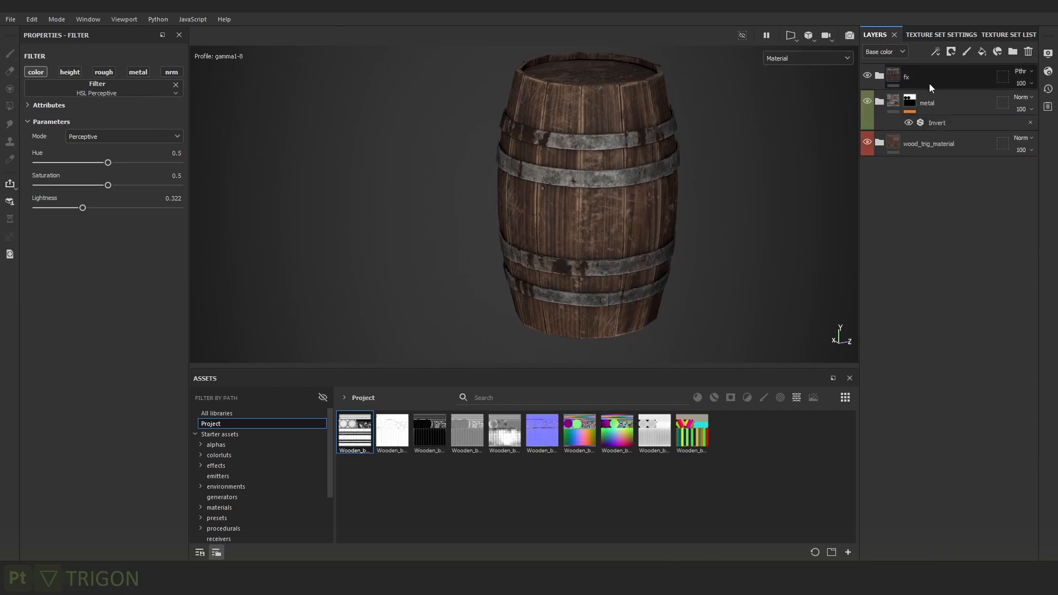
{"action": "right_click", "coordinate": [928, 81]}
{"action": "left_click", "coordinate": [956, 384]}
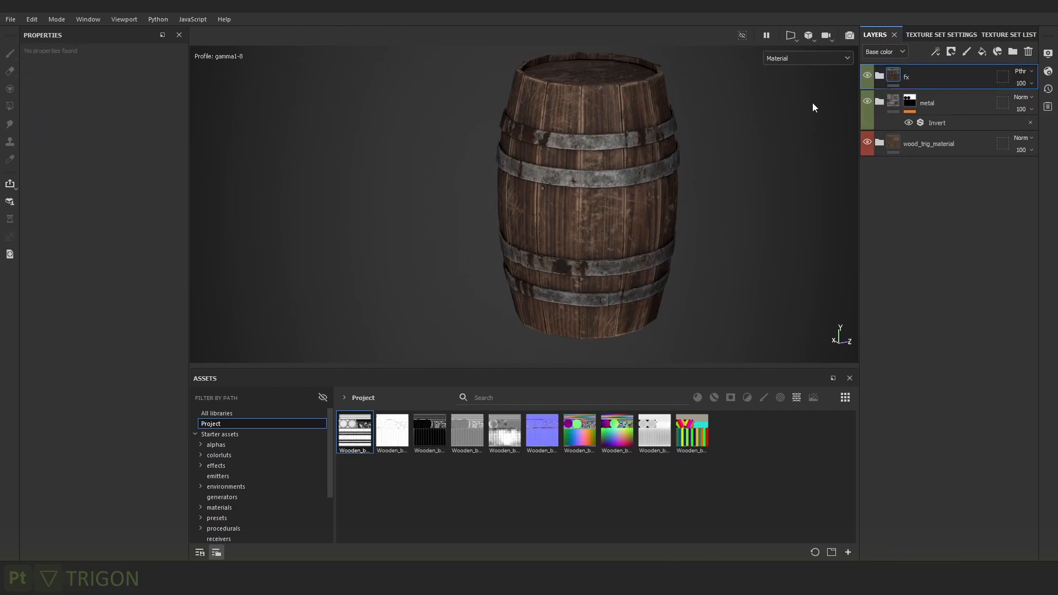
Give the fx folder a teal color label.
{"action": "right_click", "coordinate": [913, 77]}
{"action": "left_click", "coordinate": [980, 382]}
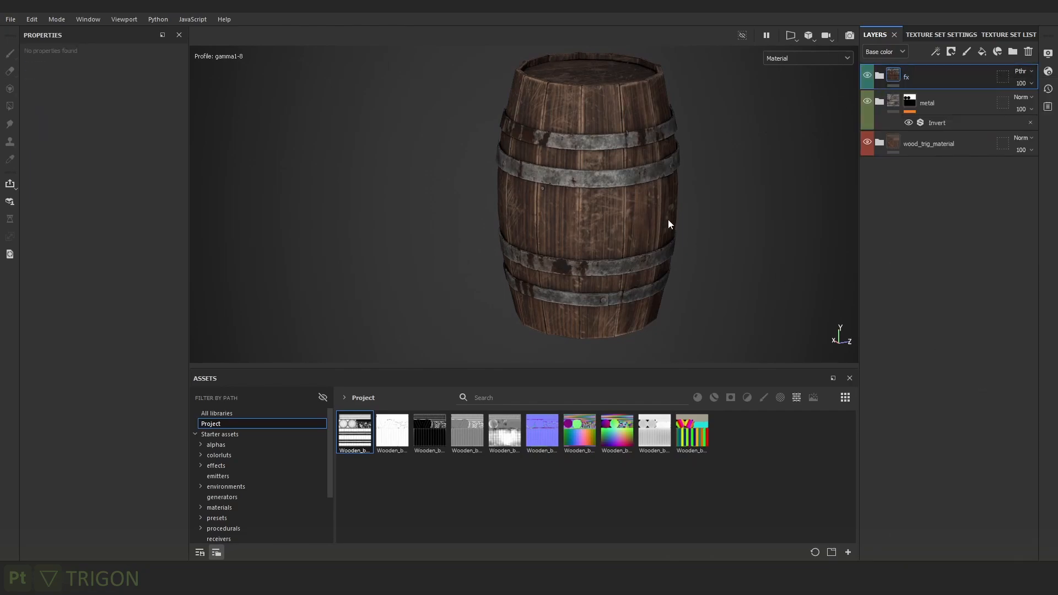
Inspect the barrel's wood and metal bands close up, cycling through the channels to Normal+Height+Mesh and back to the full material.
{"action": "left_click_drag", "start_coordinate": [666, 221], "coordinate": [674, 211], "text": "alt"}
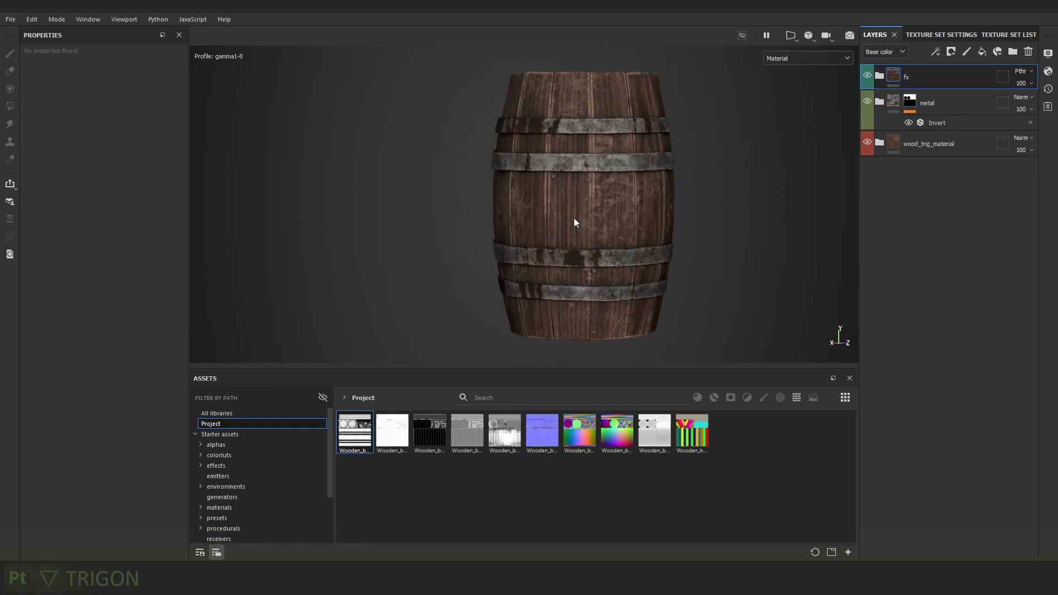
{"action": "right_click_drag", "start_coordinate": [577, 237], "coordinate": [676, 288], "text": "alt"}
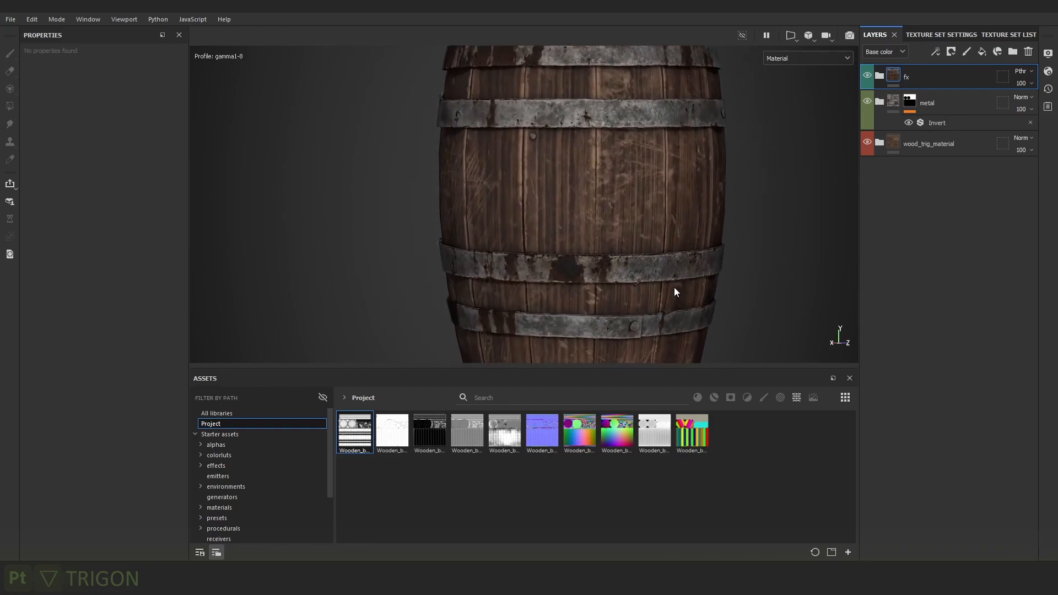
{"action": "middle_click_drag", "start_coordinate": [661, 283], "coordinate": [639, 253], "text": "alt"}
{"action": "key", "text": "c"}
{"action": "key", "text": "c"}
{"action": "key", "text": "c"}
{"action": "key", "text": "c"}
{"action": "key", "text": "c"}
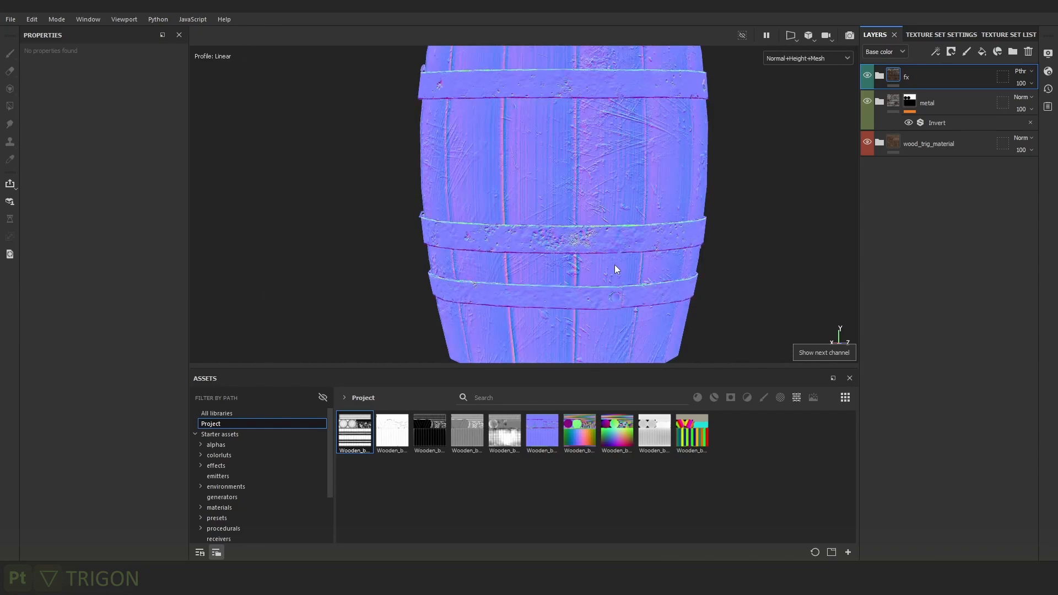
{"action": "key", "text": "m"}
{"action": "right_click_drag", "start_coordinate": [732, 229], "coordinate": [777, 259], "text": "alt"}
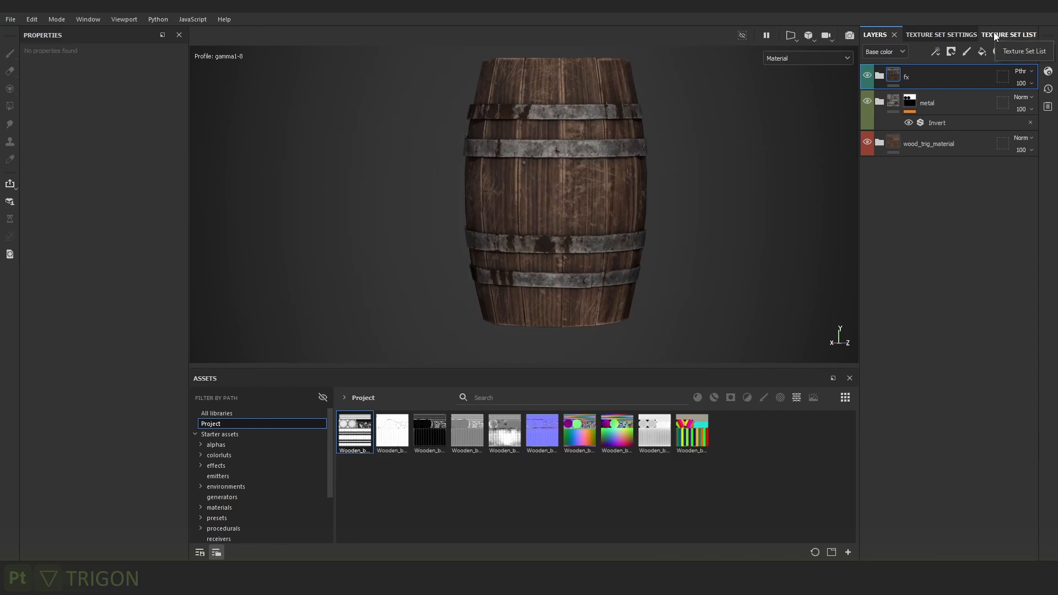
Add a fill layer, group it in a new folder, and place that folder between the fx and metal folders.
{"action": "left_click", "coordinate": [980, 51]}
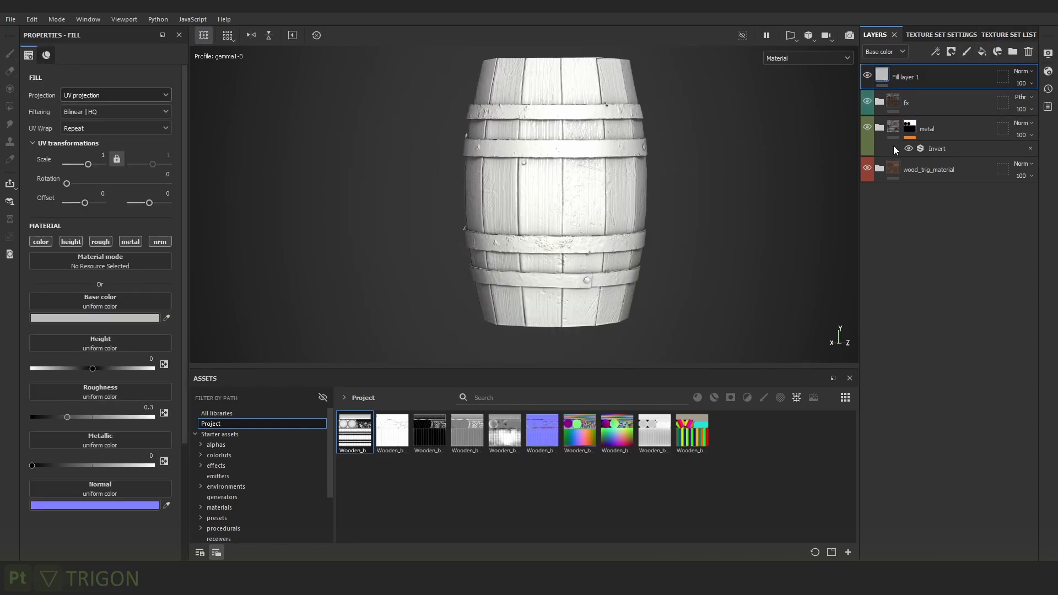
{"action": "key", "text": "ctrl+g"}
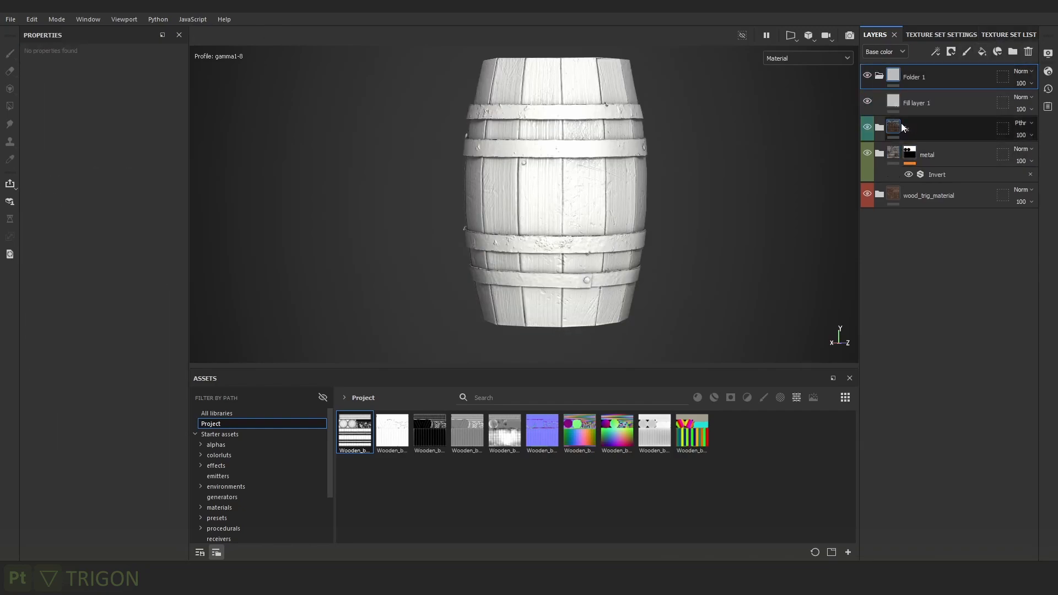
{"action": "left_click", "coordinate": [880, 77]}
{"action": "left_click_drag", "start_coordinate": [929, 79], "coordinate": [929, 115]}
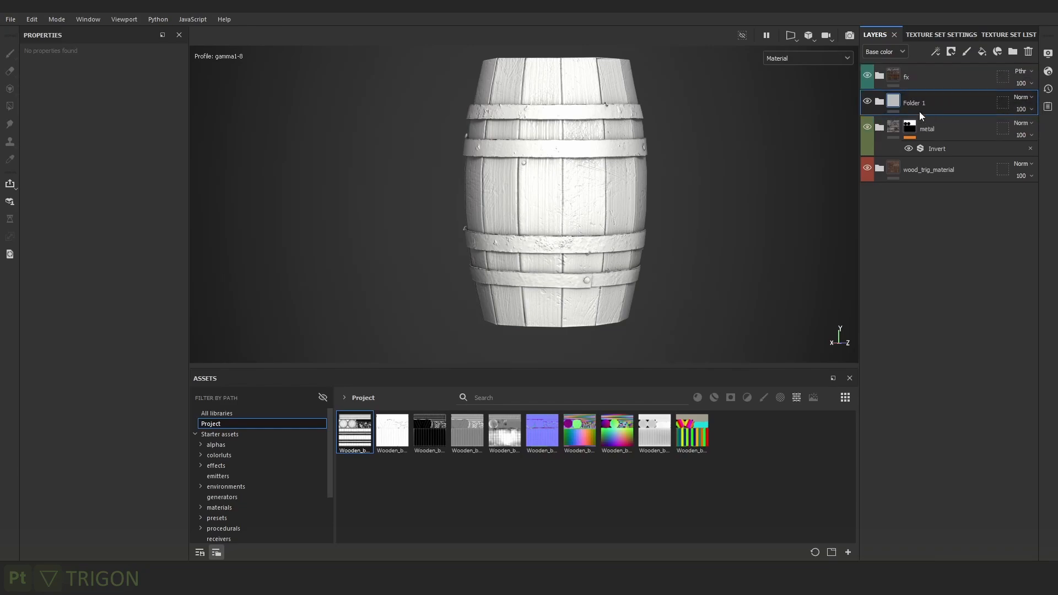
Give the new folder a blue color label and rename it "weathering".
{"action": "scroll", "coordinate": [485, 117], "scroll_direction": "up", "scroll_amount": 2}
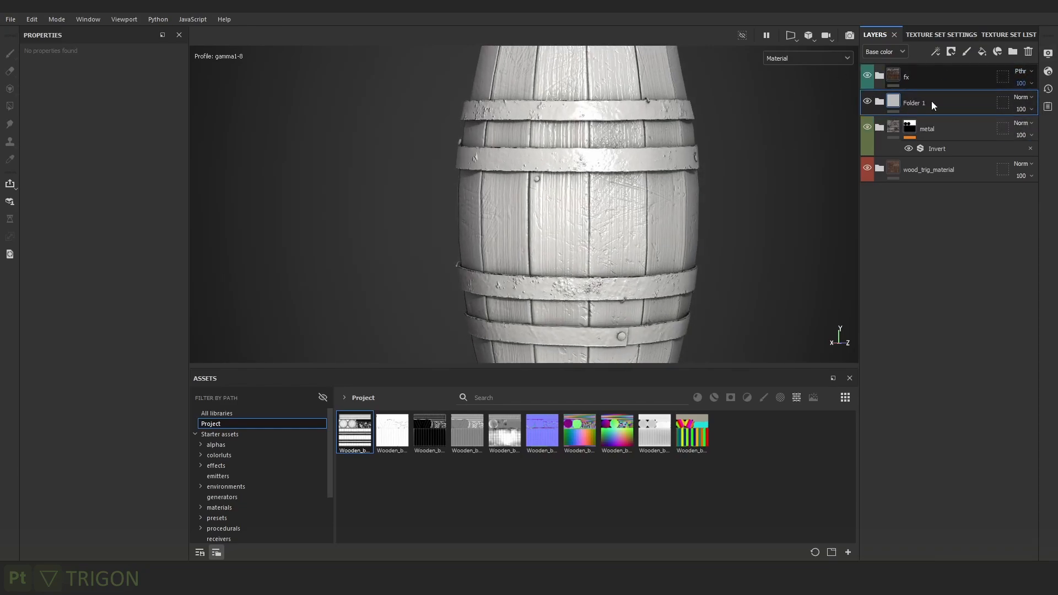
{"action": "middle_click_drag", "start_coordinate": [631, 155], "coordinate": [584, 148], "text": "alt"}
{"action": "scroll", "coordinate": [597, 149], "scroll_direction": "up", "scroll_amount": 2}
{"action": "right_click", "coordinate": [941, 104]}
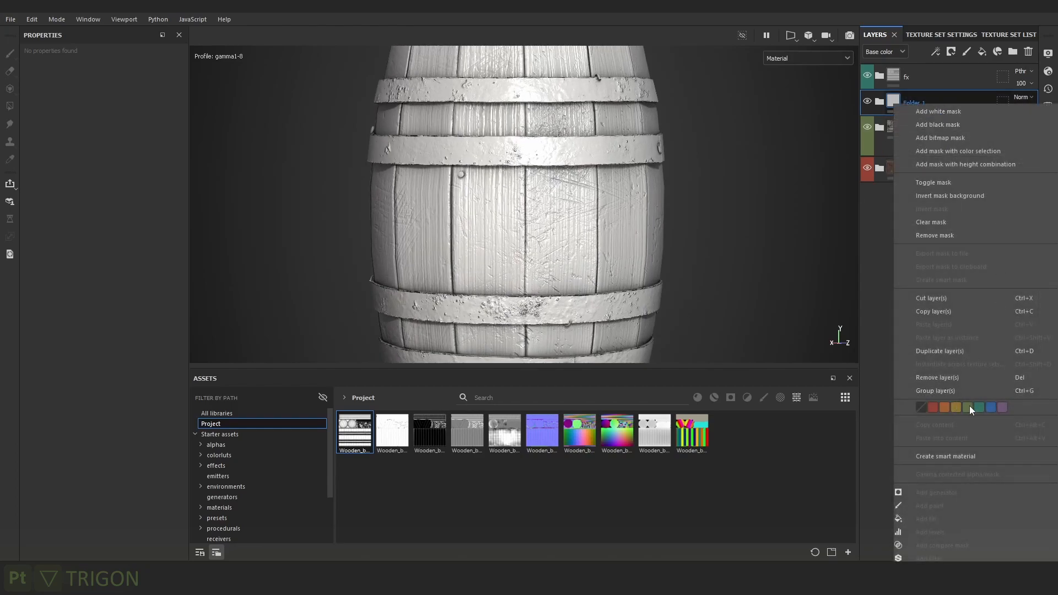
{"action": "left_click", "coordinate": [994, 407]}
{"action": "double_click", "coordinate": [917, 103]}
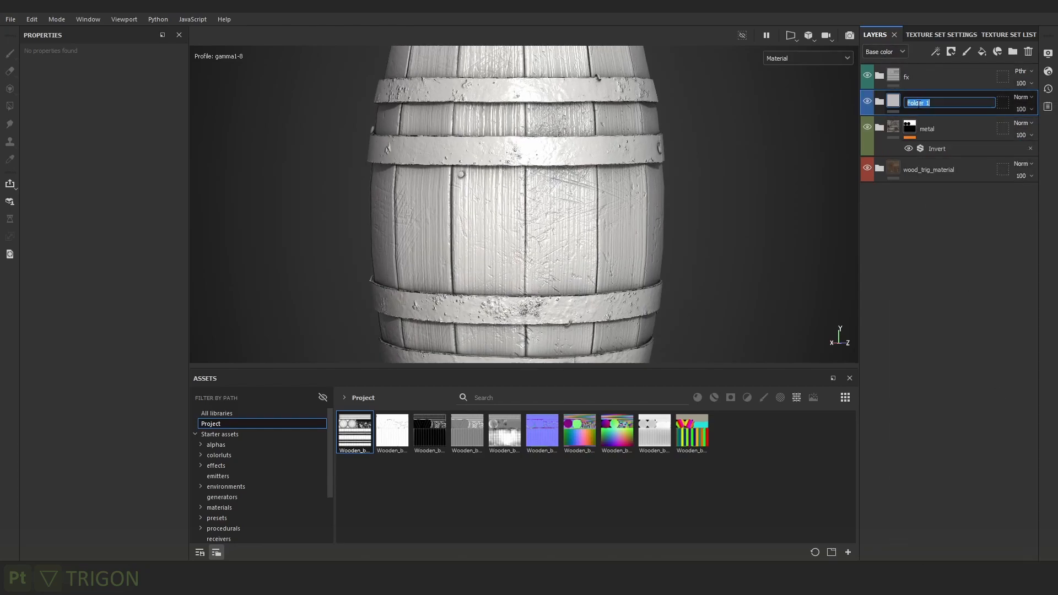
{"action": "type", "text": "weathering"}
{"action": "key", "text": "Return"}
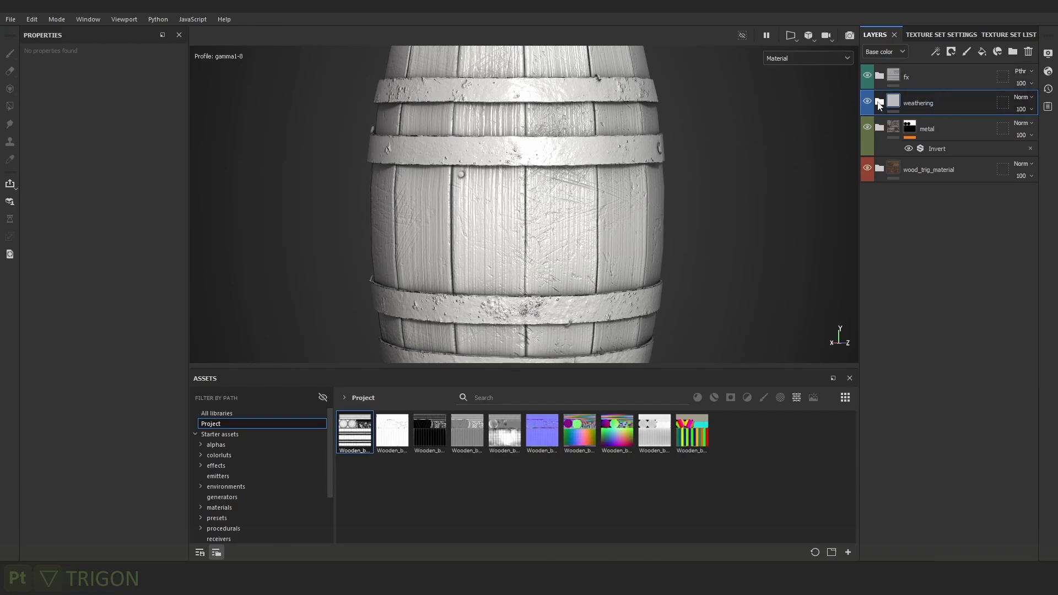
Group the fill layer inside the weathering folder into a subfolder named "dust".
{"action": "left_click", "coordinate": [879, 102]}
{"action": "left_click", "coordinate": [950, 129]}
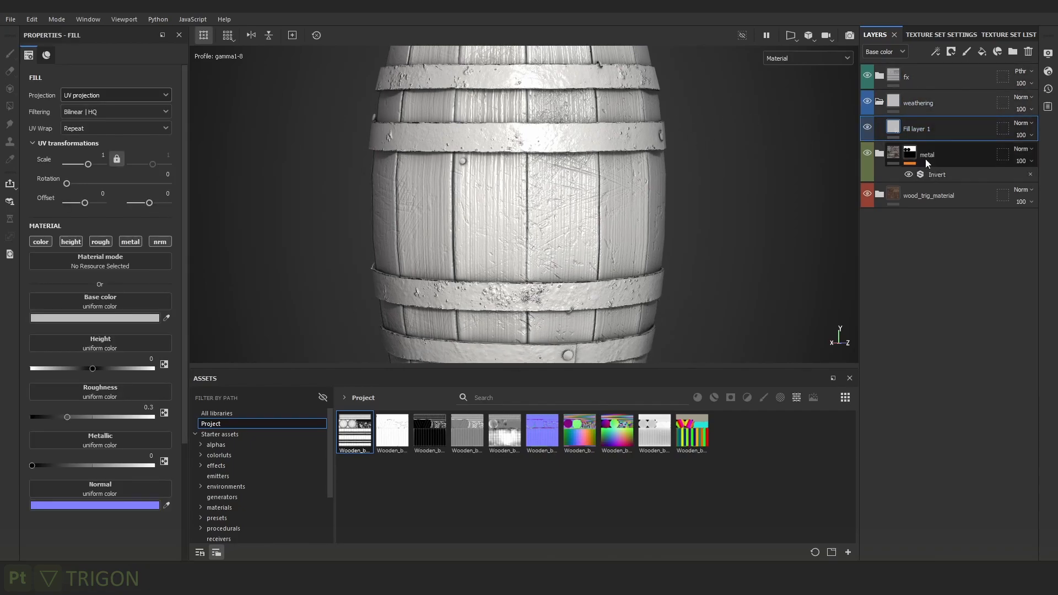
{"action": "key", "text": "ctrl+g"}
{"action": "double_click", "coordinate": [925, 129]}
{"action": "type", "text": "dust"}
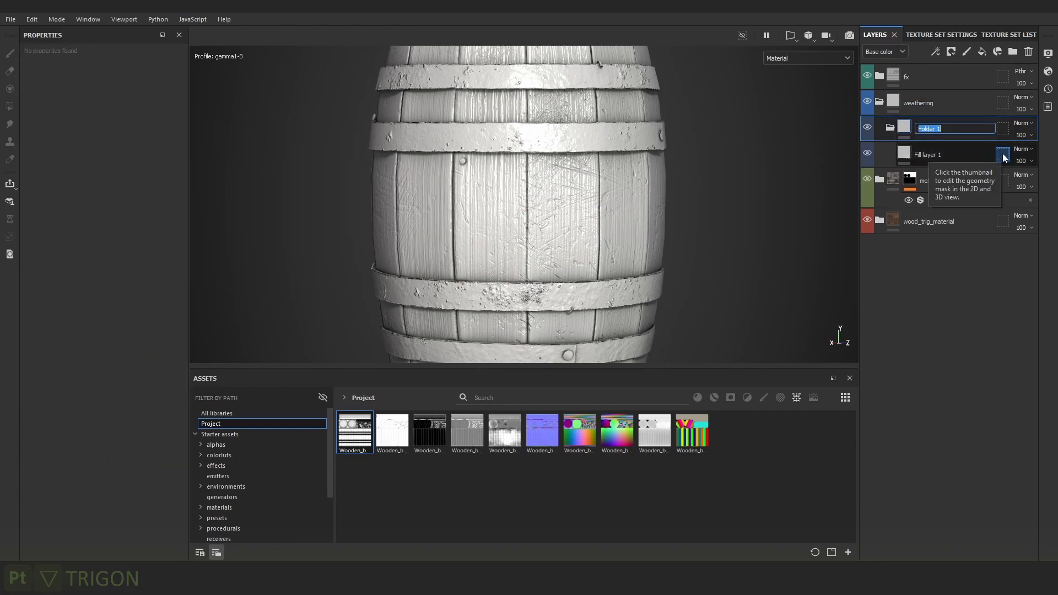
{"action": "key", "text": "Return"}
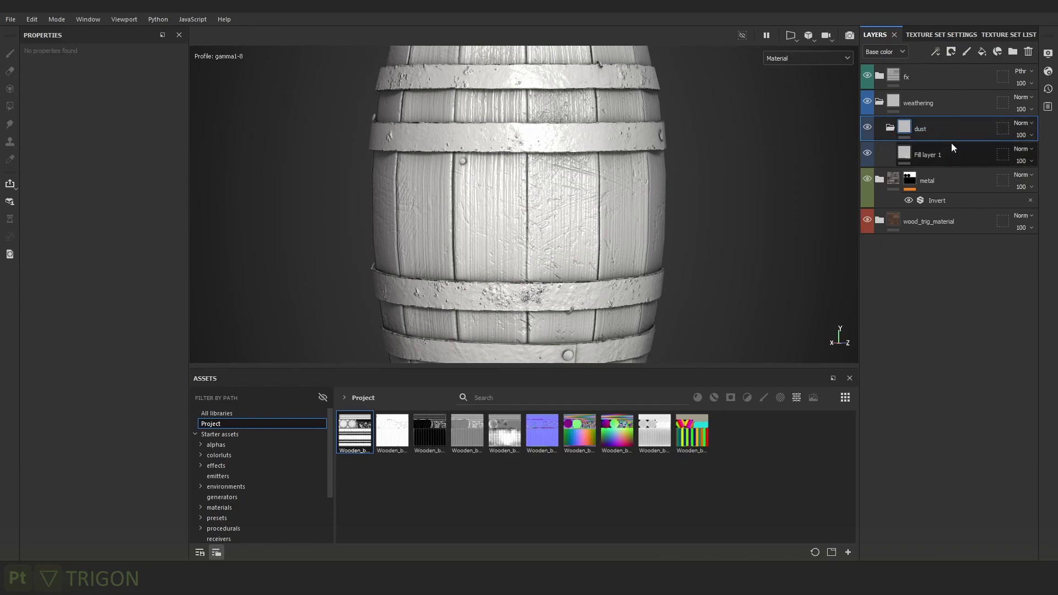
Restrict the dust folder's fill layer to the color channel by disabling height, roughness, metallic and normal.
{"action": "left_click", "coordinate": [930, 157]}
{"action": "middle_click_drag", "start_coordinate": [646, 255], "coordinate": [559, 256]}
{"action": "scroll", "coordinate": [560, 256], "scroll_direction": "down", "scroll_amount": 2}
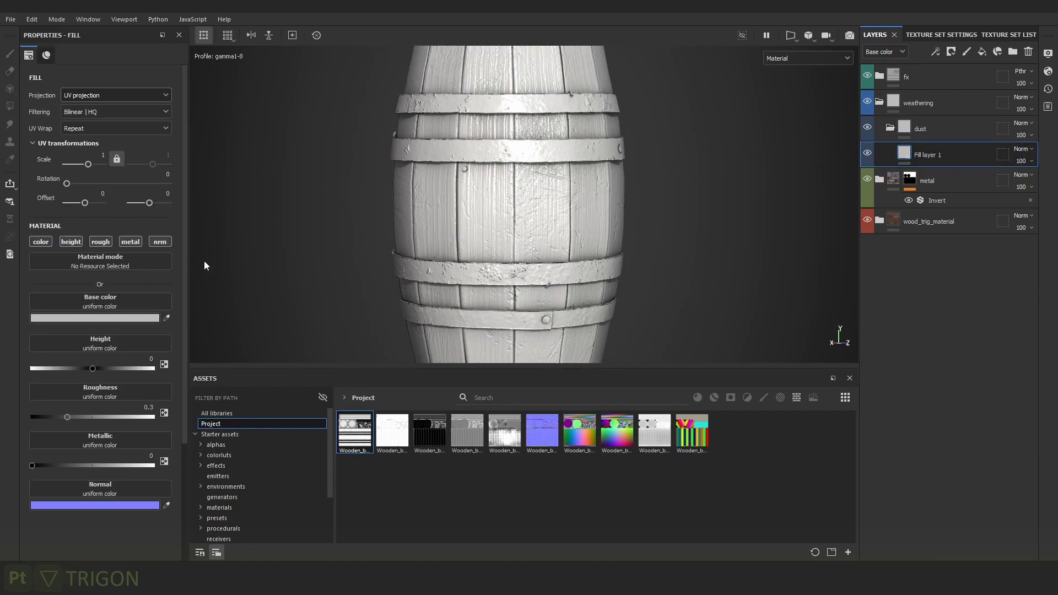
{"action": "left_click", "coordinate": [70, 241]}
{"action": "left_click", "coordinate": [100, 242]}
{"action": "left_click", "coordinate": [131, 242]}
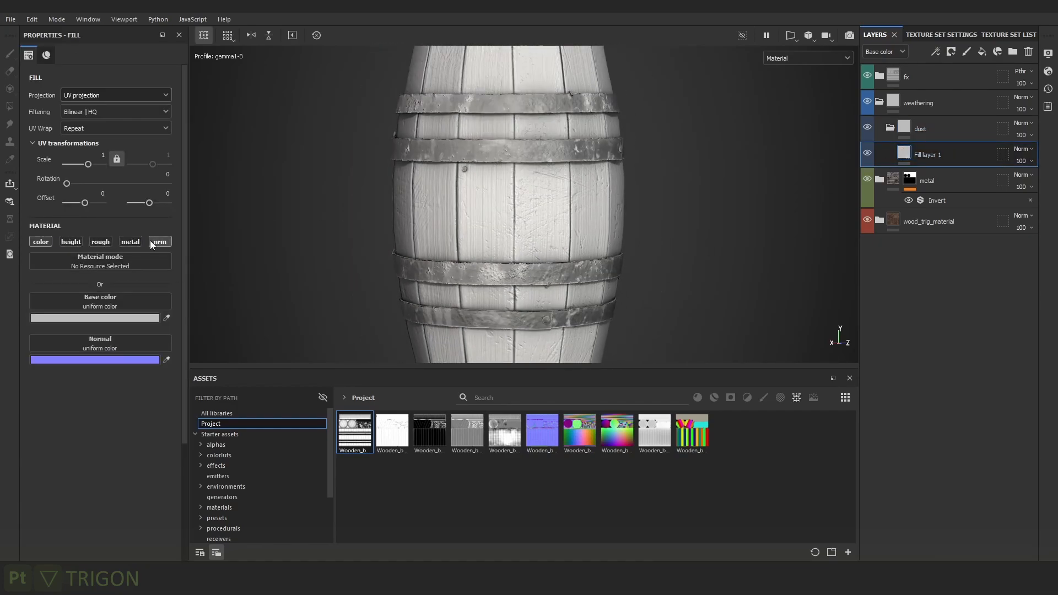
{"action": "left_click", "coordinate": [159, 242]}
Set the fill layer's base color to dark blue-grey 1C1E22 and compare the barrel with the weathering folder hidden and shown.
{"action": "left_click", "coordinate": [145, 318]}
{"action": "left_click", "coordinate": [265, 330]}
{"action": "left_click_drag", "start_coordinate": [242, 358], "coordinate": [156, 384]}
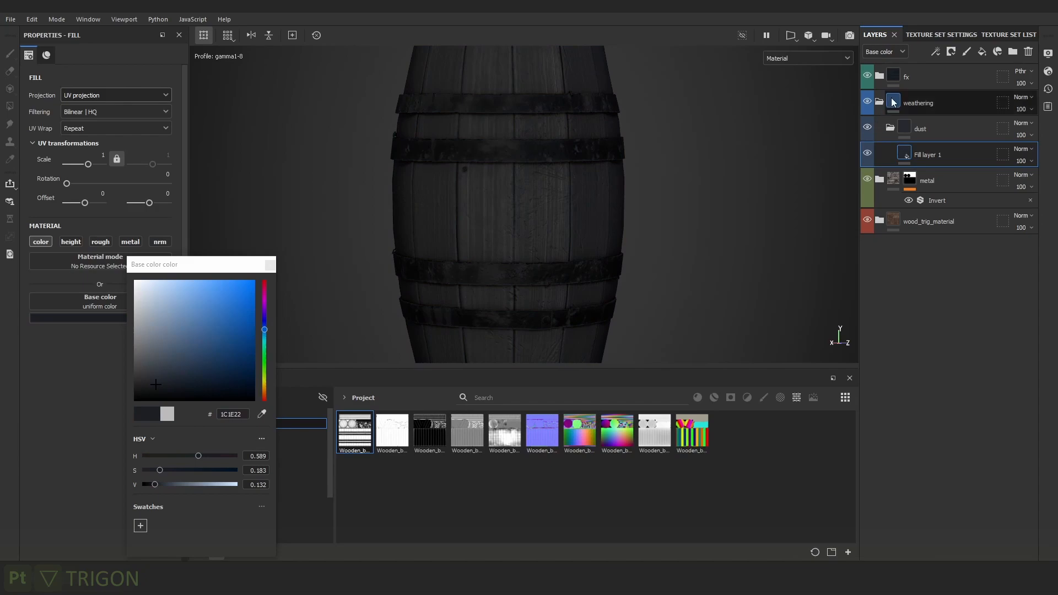
{"action": "left_click", "coordinate": [866, 102]}
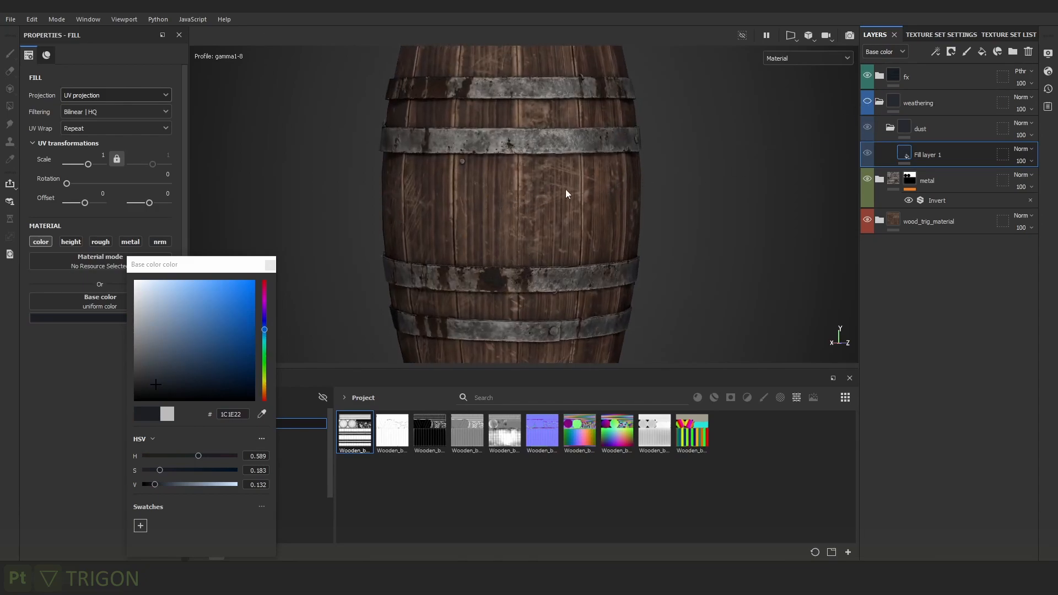
{"action": "left_click", "coordinate": [866, 102]}
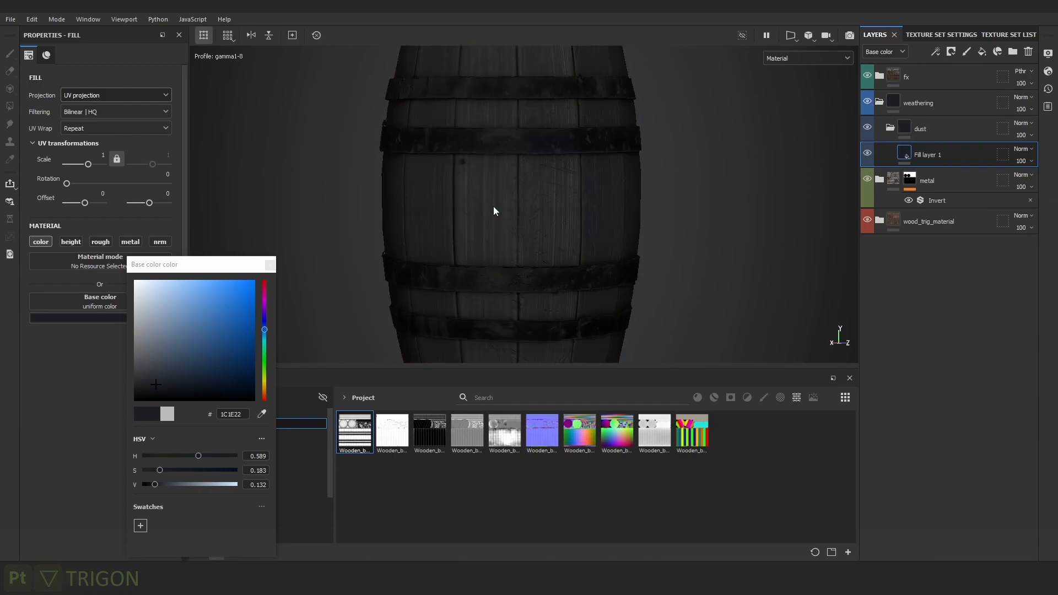
Search the smart masks for "dust" and apply the Dust Subtle mask to the dust folder.
{"action": "left_click", "coordinate": [932, 136]}
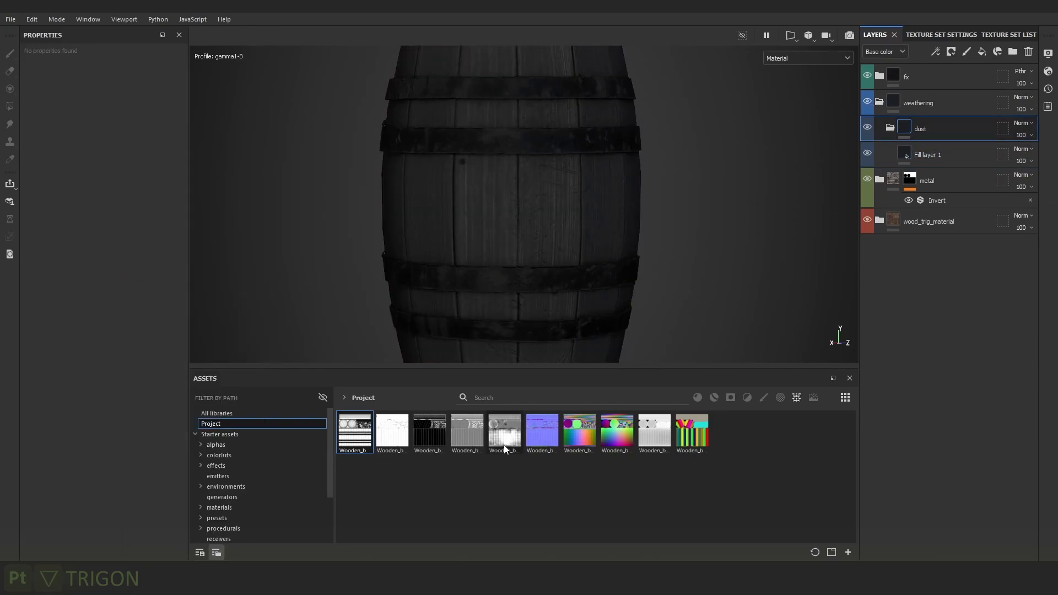
{"action": "scroll", "coordinate": [232, 471], "scroll_direction": "down", "scroll_amount": 3}
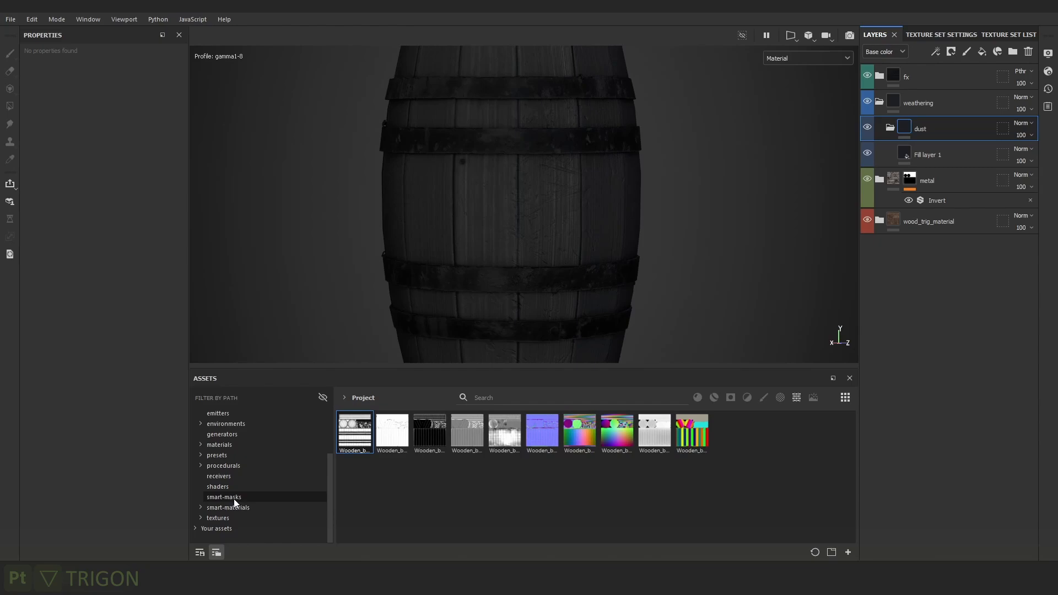
{"action": "left_click", "coordinate": [223, 497]}
{"action": "left_click", "coordinate": [598, 393]}
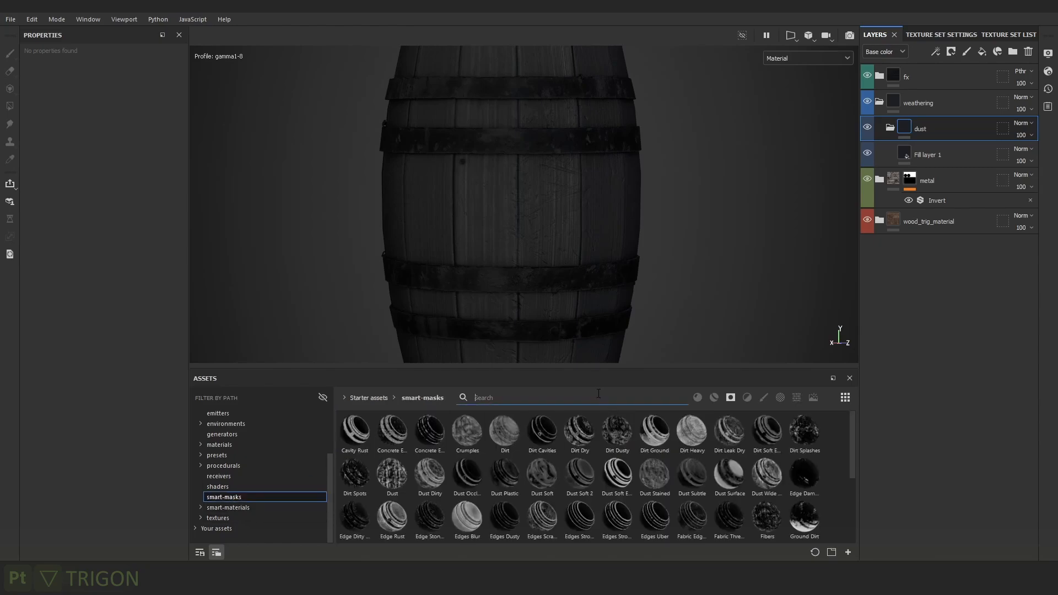
{"action": "type", "text": "dust"}
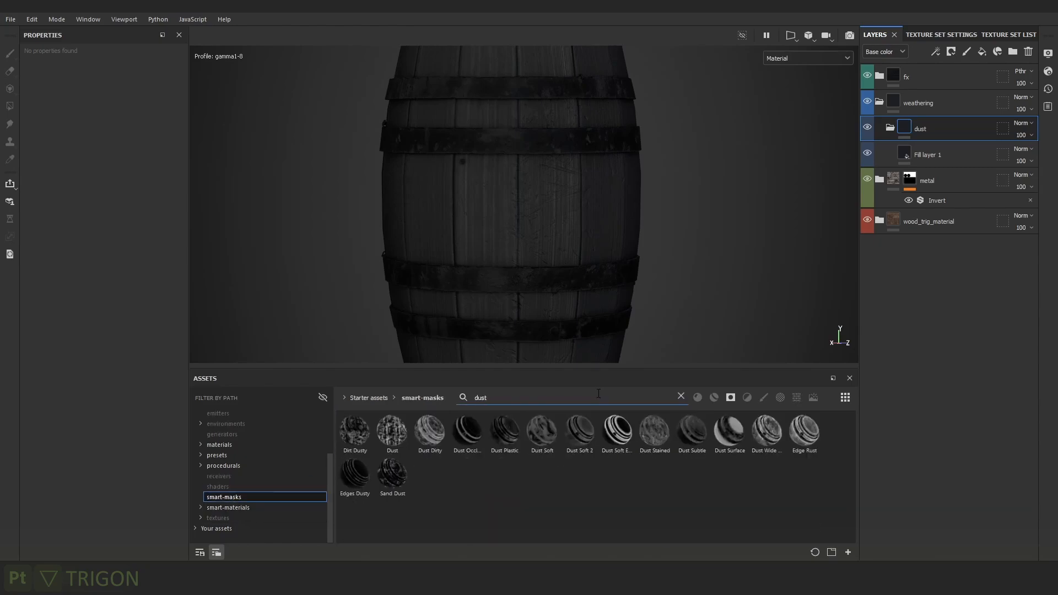
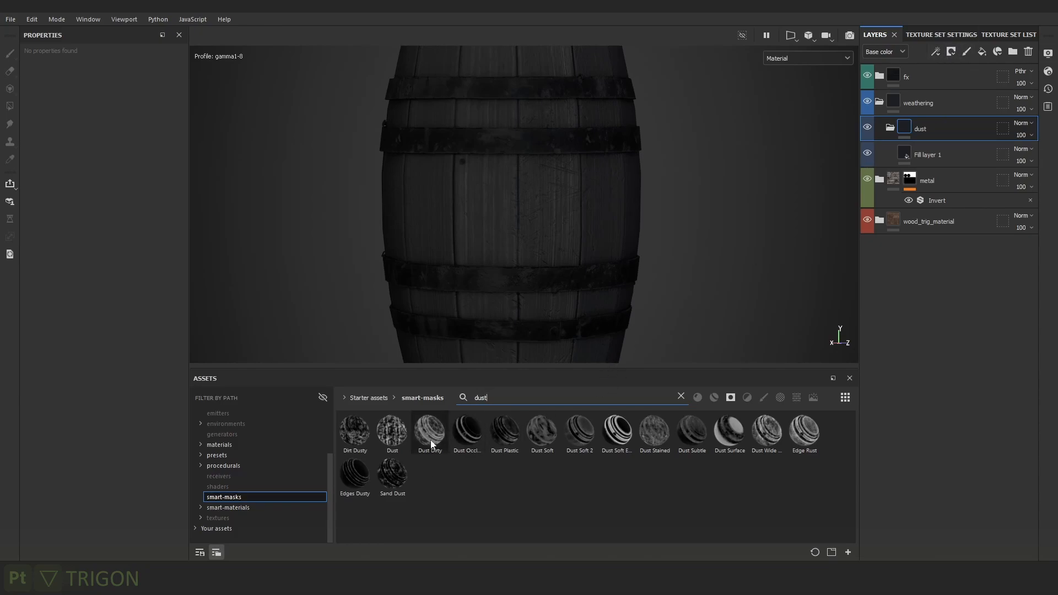
{"action": "mouse_move", "coordinate": [369, 474]}
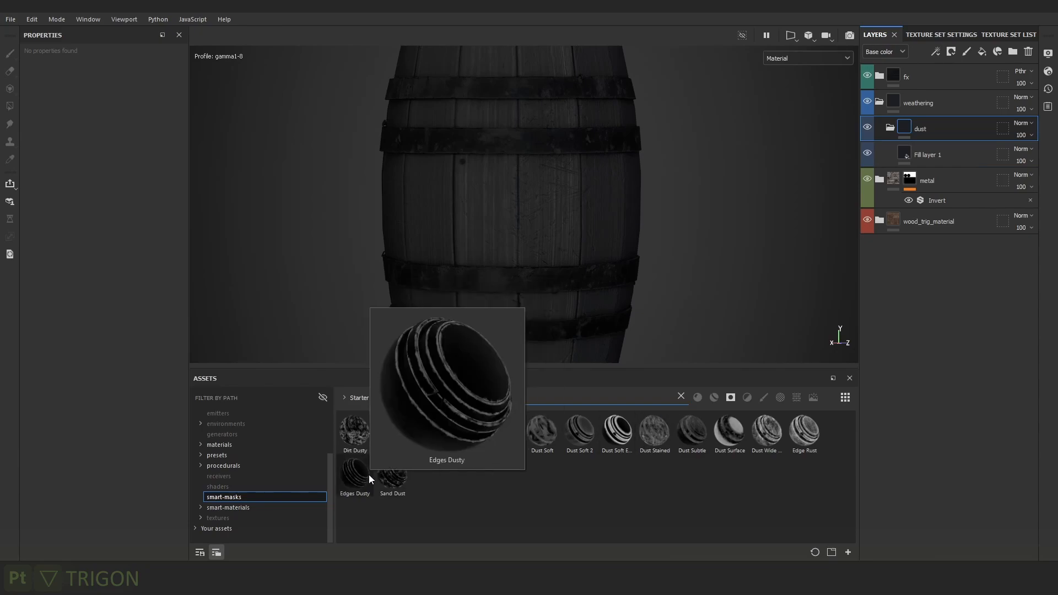
{"action": "mouse_move", "coordinate": [759, 430]}
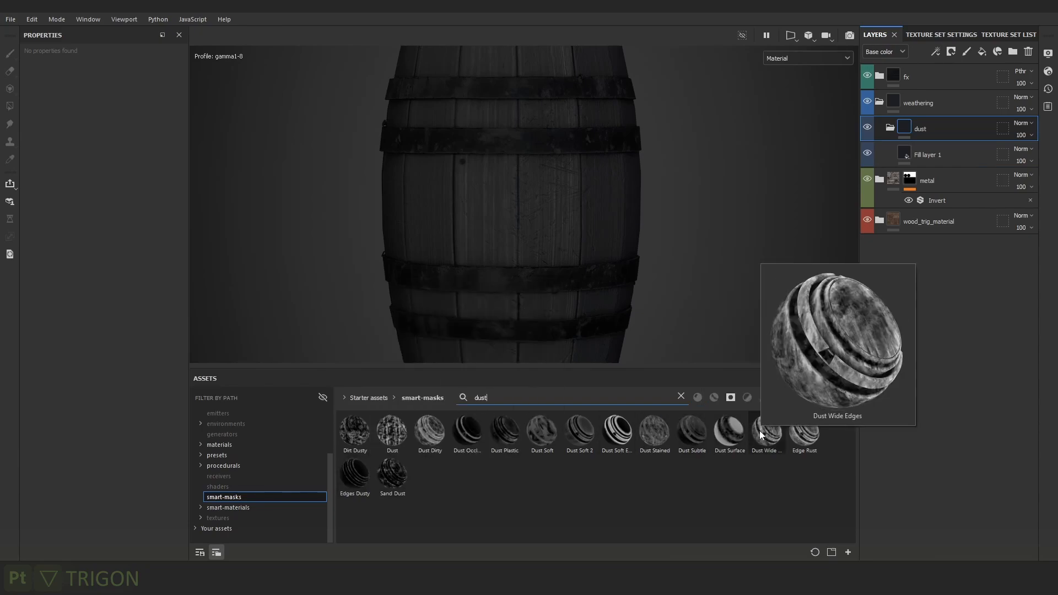
{"action": "mouse_move", "coordinate": [549, 439]}
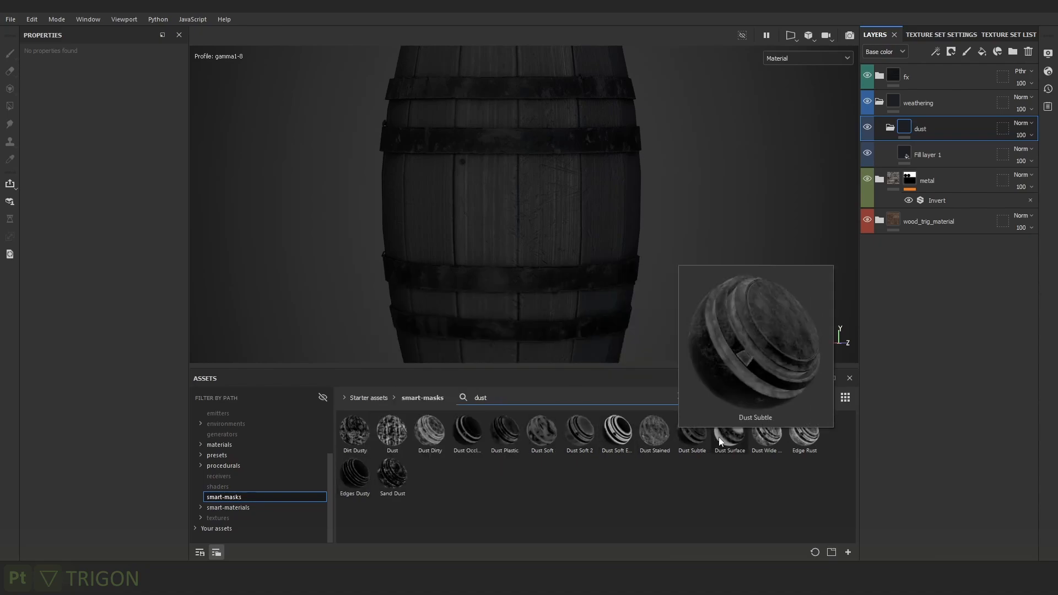
{"action": "left_click_drag", "start_coordinate": [702, 443], "coordinate": [937, 125]}
Display the dust folder's mask alone on the barrel to examine its coverage.
{"action": "key", "text": "4"}
{"action": "right_click_drag", "start_coordinate": [594, 246], "coordinate": [616, 256], "text": "alt"}
{"action": "key", "text": "c"}
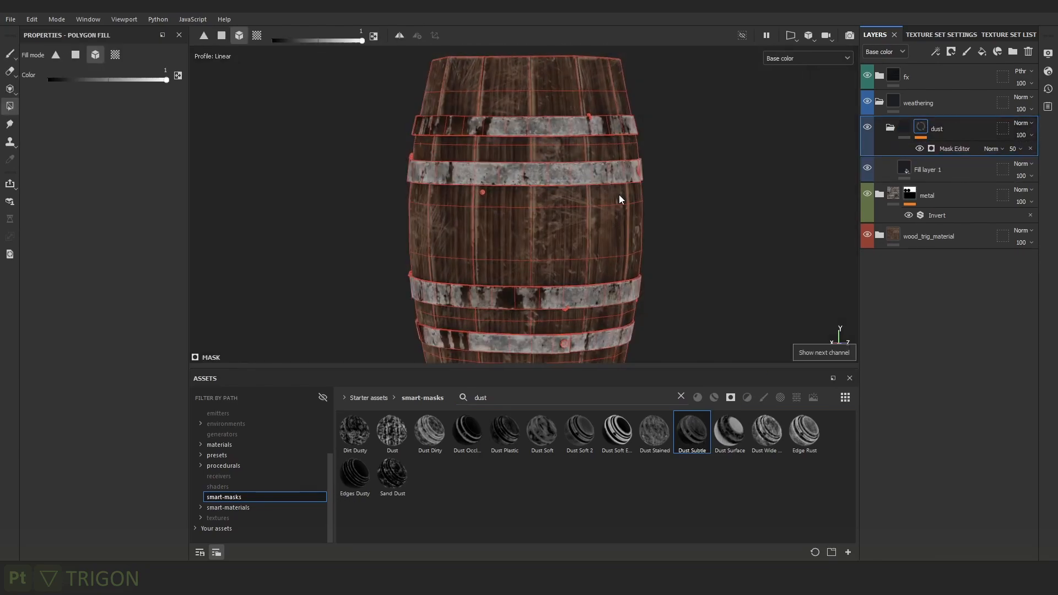
{"action": "left_click", "coordinate": [924, 125], "text": "alt"}
{"action": "scroll", "coordinate": [586, 160], "scroll_direction": "up", "scroll_amount": 3}
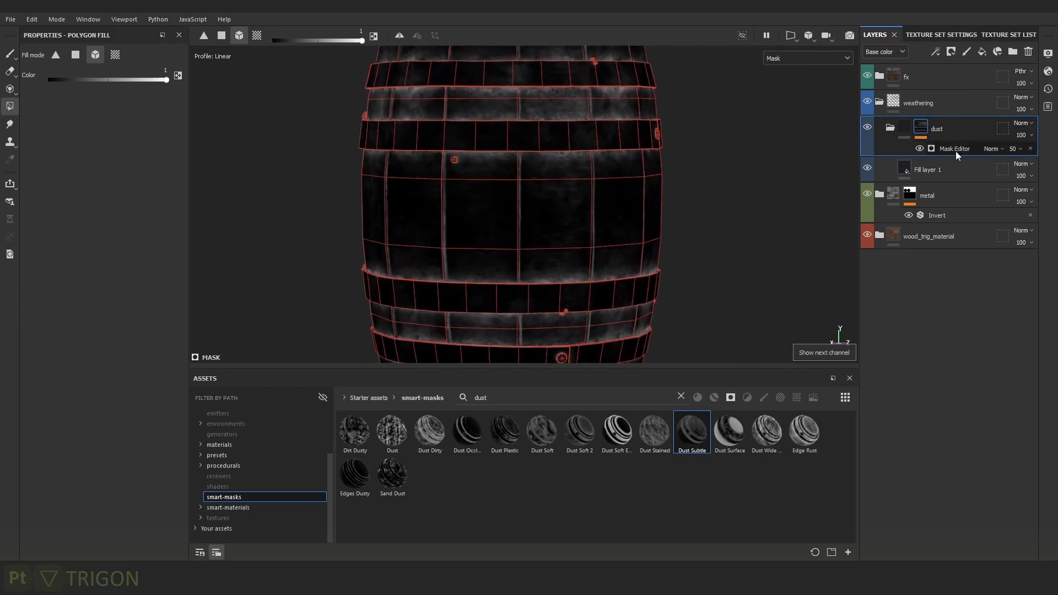
Set the dust mask's Mask Editor Global Balance to 0.87 and check the barrel in the material view.
{"action": "left_click", "coordinate": [954, 149]}
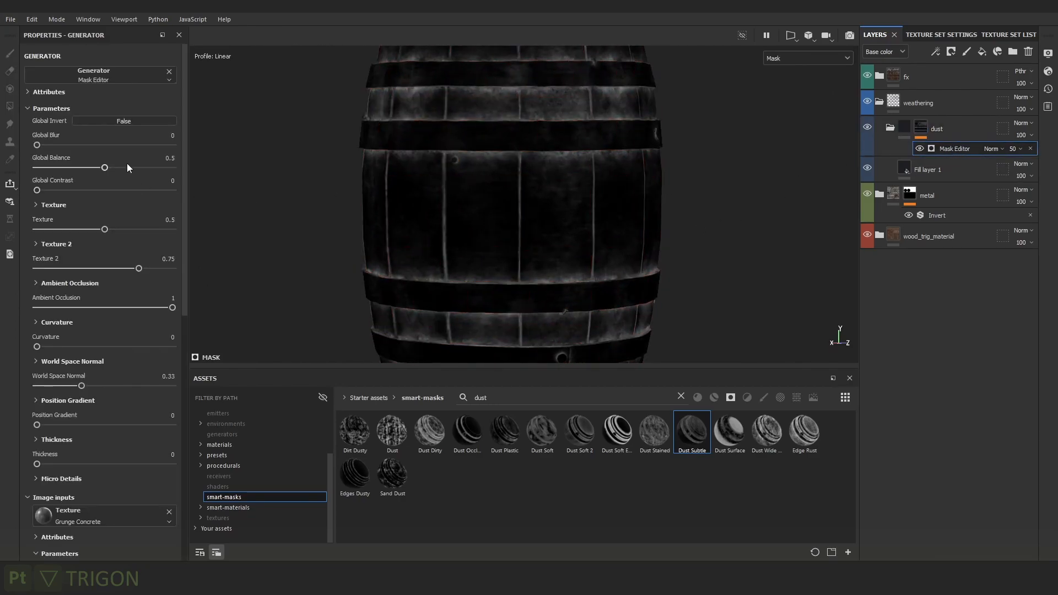
{"action": "left_click", "coordinate": [143, 165]}
{"action": "left_click", "coordinate": [155, 168]}
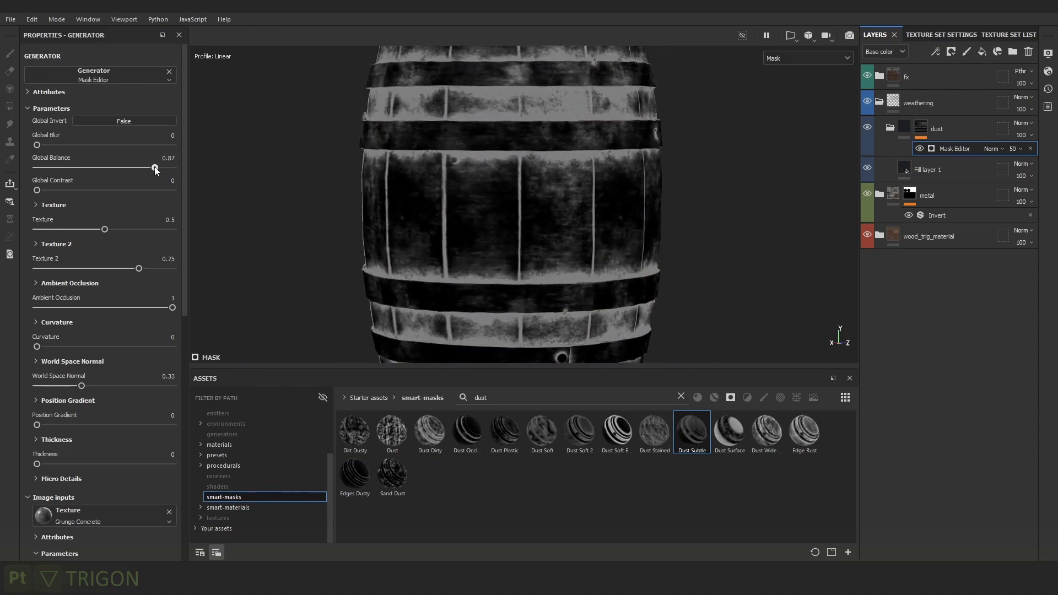
{"action": "key", "text": "m"}
{"action": "right_click_drag", "start_coordinate": [551, 139], "coordinate": [623, 134], "text": "alt"}
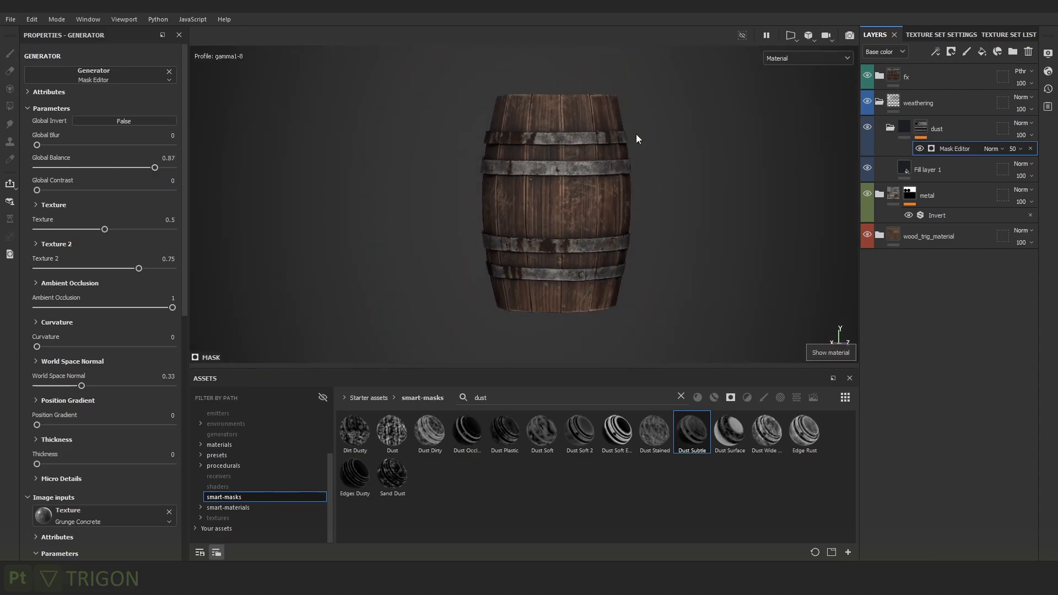
{"action": "right_click_drag", "start_coordinate": [684, 149], "coordinate": [761, 223], "text": "shift"}
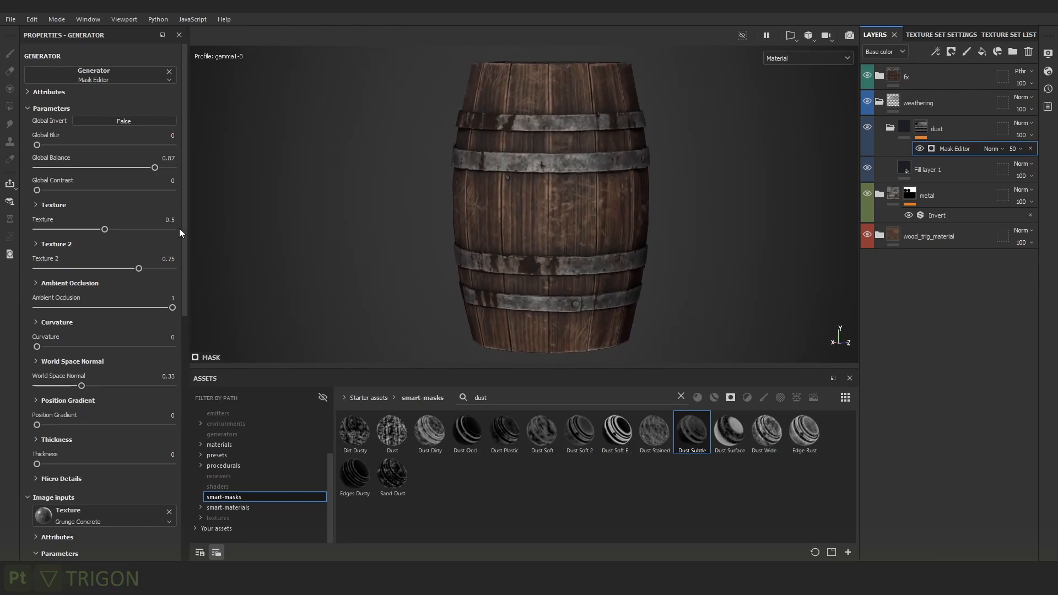
Set the dust mask's Global Balance to 0.74 and compare the barrel with the weathering folder off and on.
{"action": "left_click", "coordinate": [136, 167]}
{"action": "left_click", "coordinate": [867, 101]}
{"action": "left_click", "coordinate": [867, 102]}
{"action": "left_click", "coordinate": [868, 102]}
{"action": "left_click", "coordinate": [867, 103]}
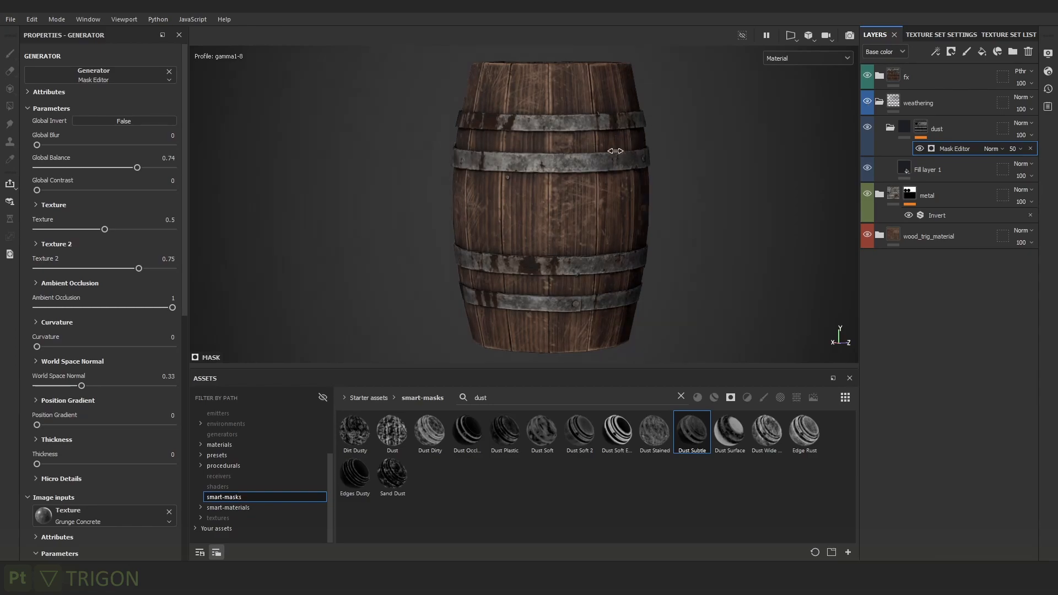
Toggle the weathering folder's visibility and check the dust effect on the whole barrel from a distance.
{"action": "left_click", "coordinate": [867, 101]}
{"action": "left_click", "coordinate": [868, 101]}
{"action": "left_click", "coordinate": [867, 102]}
{"action": "right_click_drag", "start_coordinate": [595, 198], "coordinate": [711, 193], "text": "alt"}
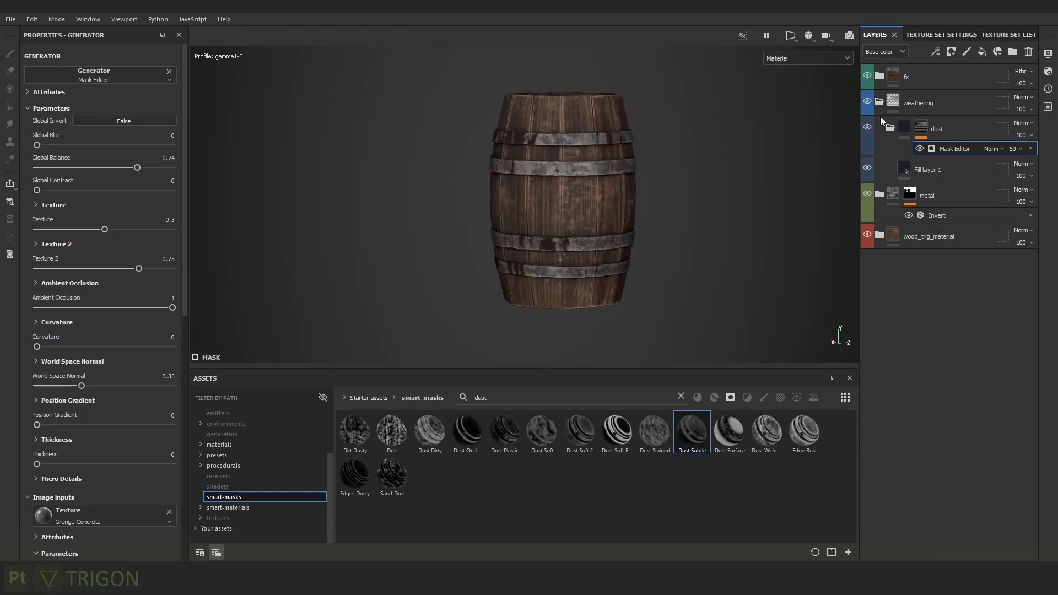
{"action": "key", "text": "f"}
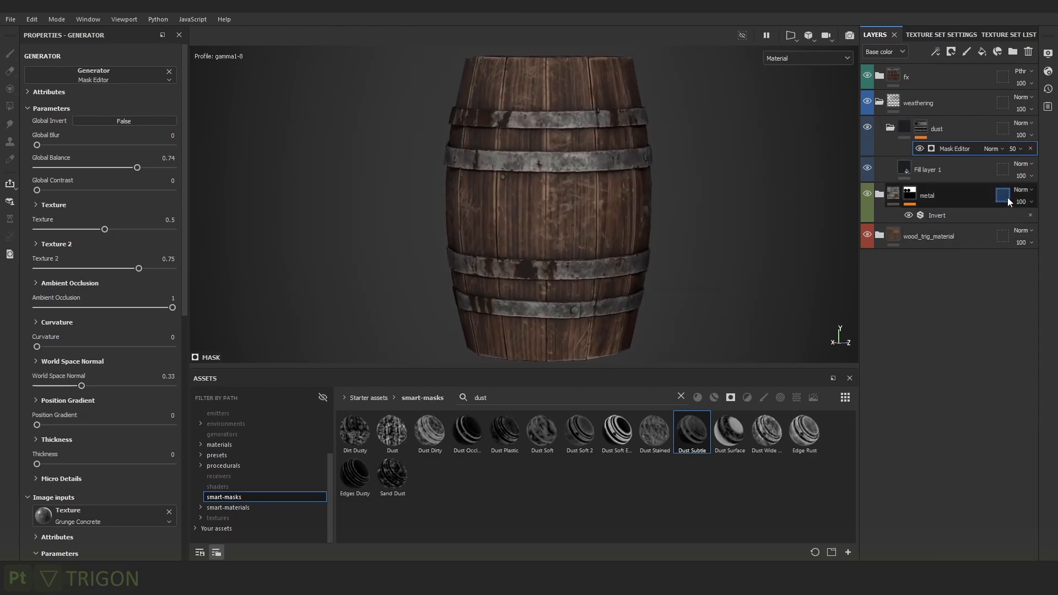
Set the dust fill layer's base color to the lighter gray 444649 and check the barrel from several angles.
{"action": "left_click", "coordinate": [927, 169]}
{"action": "left_click", "coordinate": [154, 318]}
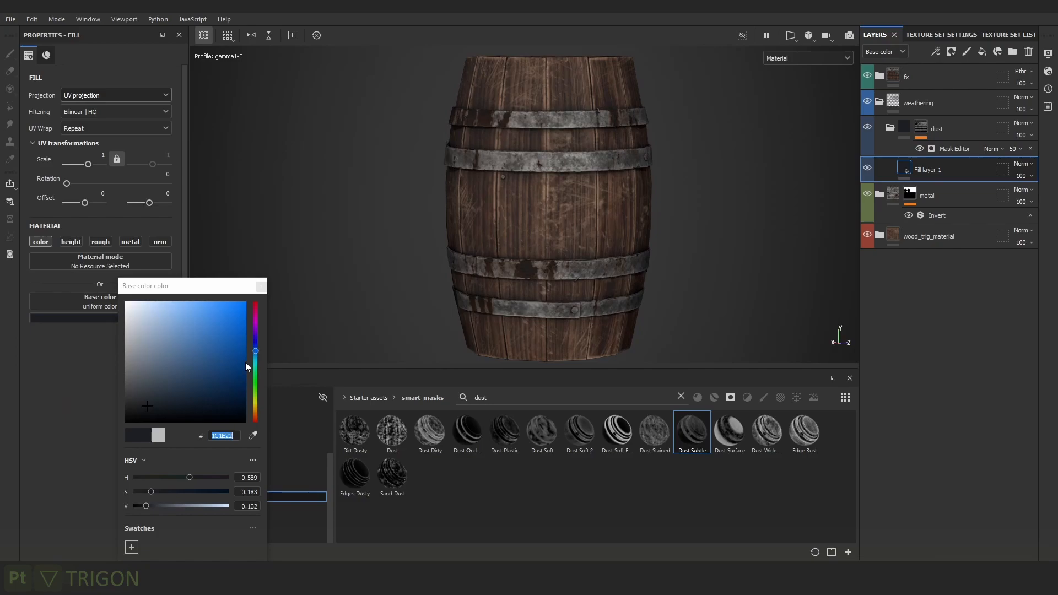
{"action": "left_click_drag", "start_coordinate": [156, 504], "coordinate": [138, 492]}
{"action": "right_click_drag", "start_coordinate": [598, 180], "coordinate": [769, 155], "text": "alt"}
{"action": "right_click_drag", "start_coordinate": [769, 154], "coordinate": [670, 144], "text": "shift"}
{"action": "mouse_move", "coordinate": [670, 155]}
{"action": "right_mouse_down", "text": "alt"}
{"action": "mouse_move", "coordinate": [717, 184]}
{"action": "mouse_move", "coordinate": [823, 174]}
{"action": "right_mouse_up", "text": "alt"}
{"action": "left_click", "coordinate": [774, 174]}
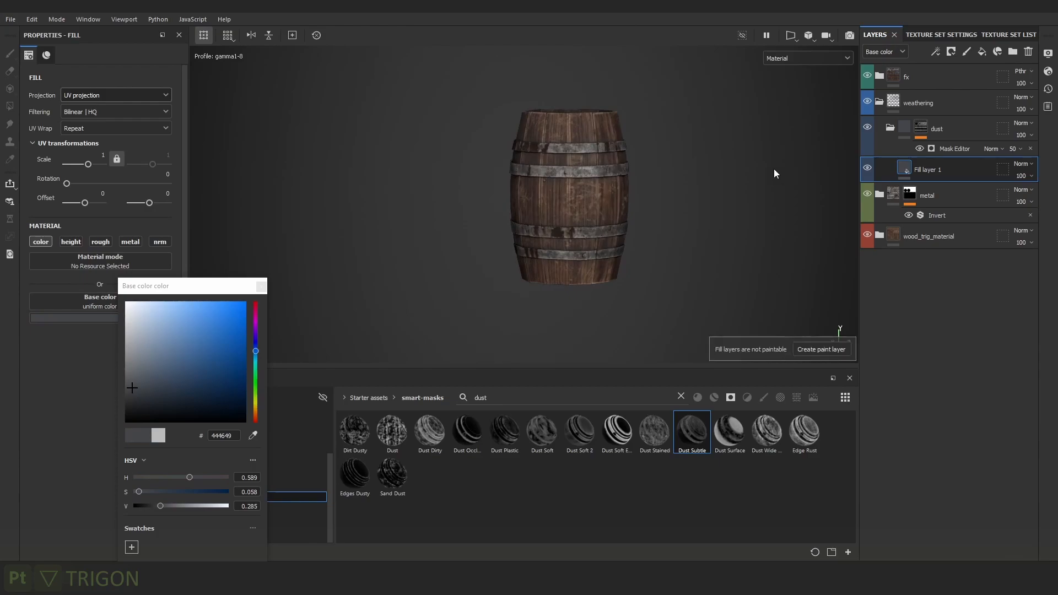
{"action": "scroll", "coordinate": [743, 200], "scroll_direction": "up", "scroll_amount": 2}
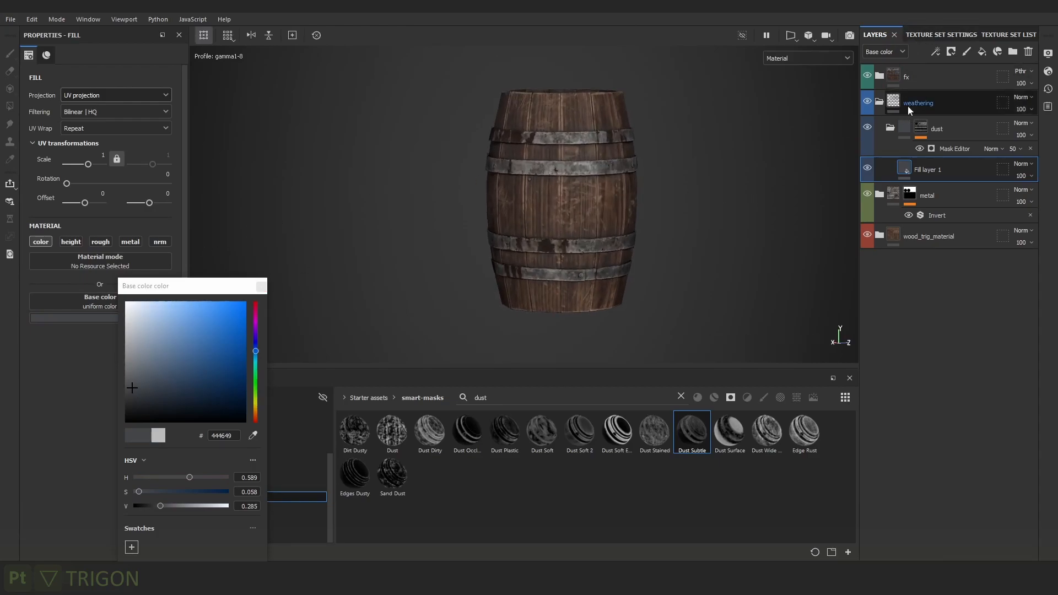
Collapse the dust folder and add a new fill layer above it, grouped in a folder named "blood".
{"action": "left_click", "coordinate": [920, 132]}
{"action": "left_click", "coordinate": [890, 130]}
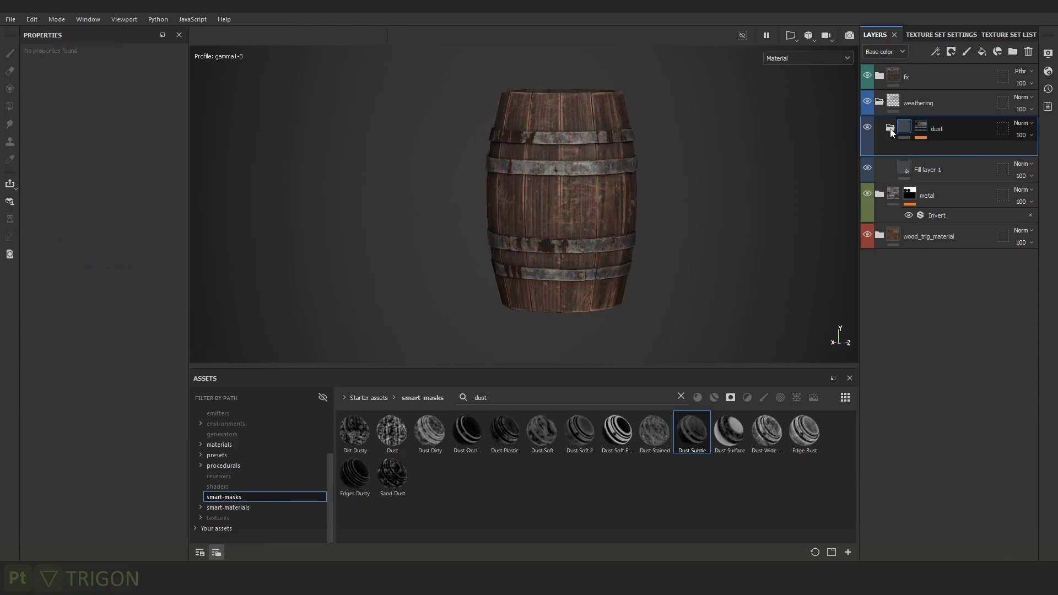
{"action": "left_click", "coordinate": [981, 51]}
{"action": "key", "text": "ctrl+g"}
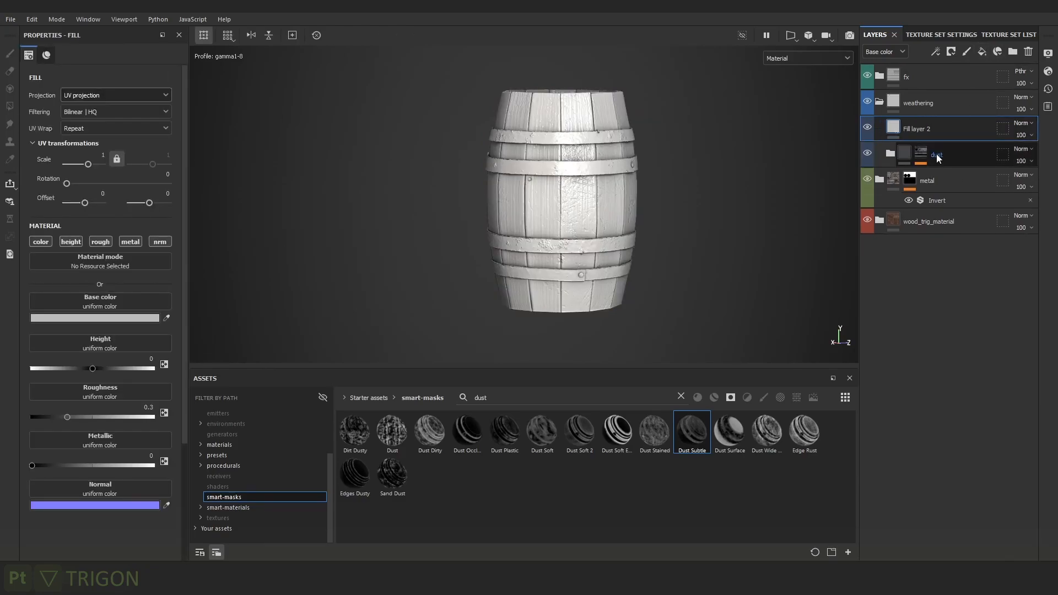
{"action": "left_click", "coordinate": [930, 127]}
{"action": "double_click", "coordinate": [930, 128]}
{"action": "type", "text": "blood"}
Set the base color of the fill layer in the blood folder to dark red 5B1818.
{"action": "left_click", "coordinate": [929, 154]}
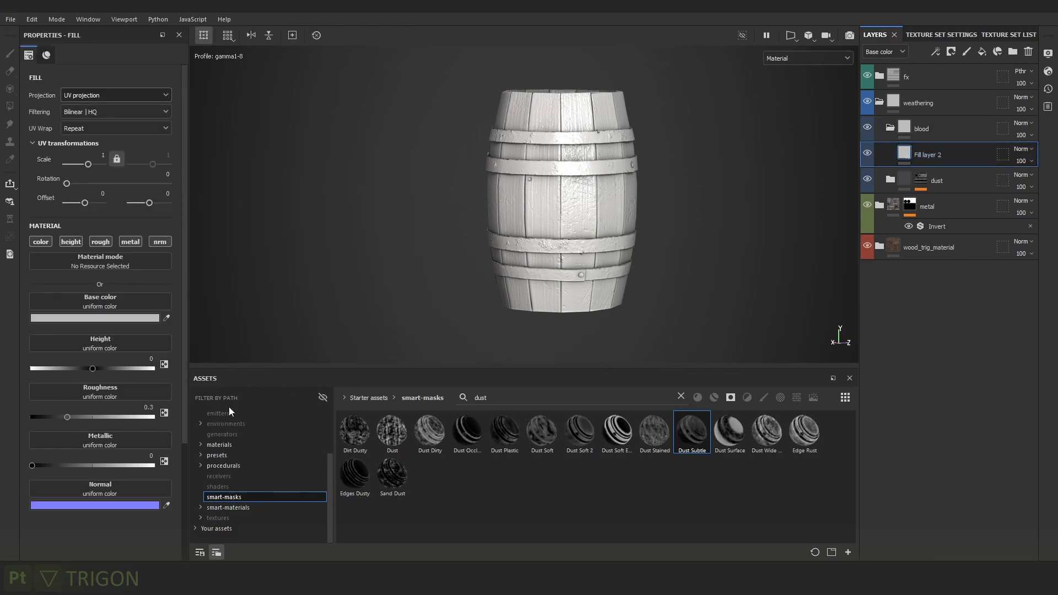
{"action": "left_click", "coordinate": [95, 318]}
{"action": "left_click", "coordinate": [199, 353]}
{"action": "left_click_drag", "start_coordinate": [200, 355], "coordinate": [198, 358]}
{"action": "left_click", "coordinate": [313, 308]}
{"action": "left_click", "coordinate": [249, 257]}
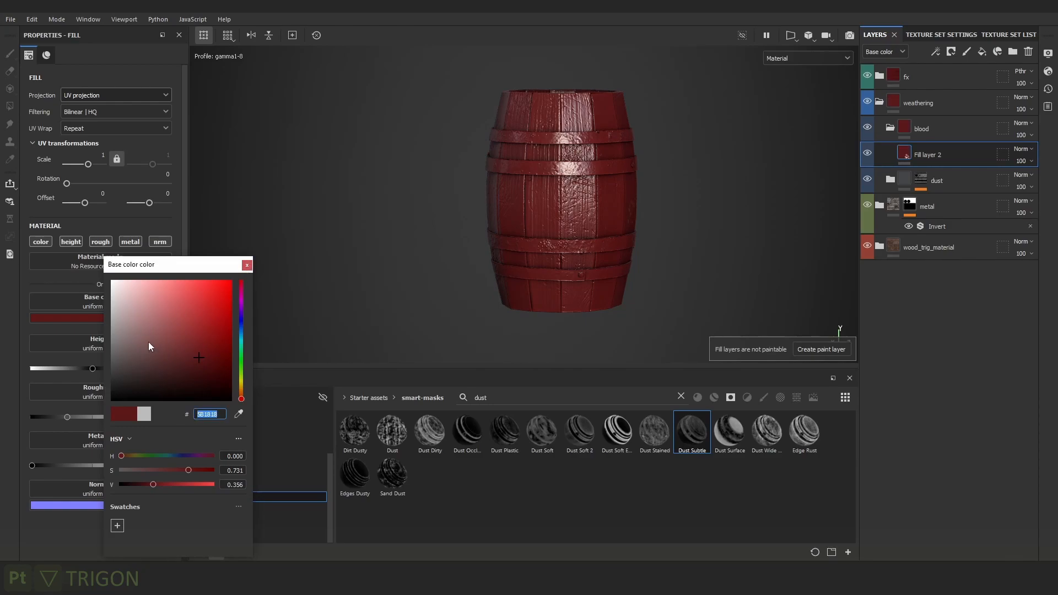
{"action": "left_click", "coordinate": [247, 265]}
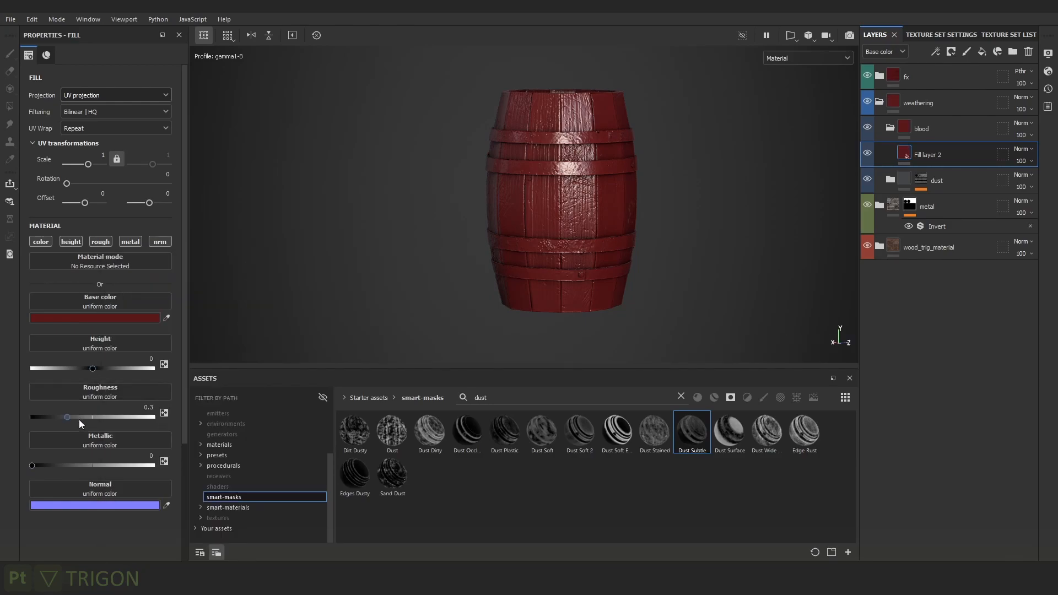
Set the blood fill's metallic to 0.0575 and roughness to 0.7743, and compare the barrel with the blood folder off and on.
{"action": "mouse_move", "coordinate": [58, 459]}
{"action": "left_mouse_down"}
{"action": "mouse_move", "coordinate": [86, 464]}
{"action": "mouse_move", "coordinate": [40, 466]}
{"action": "left_mouse_up"}
{"action": "left_click_drag", "start_coordinate": [67, 417], "coordinate": [120, 417]}
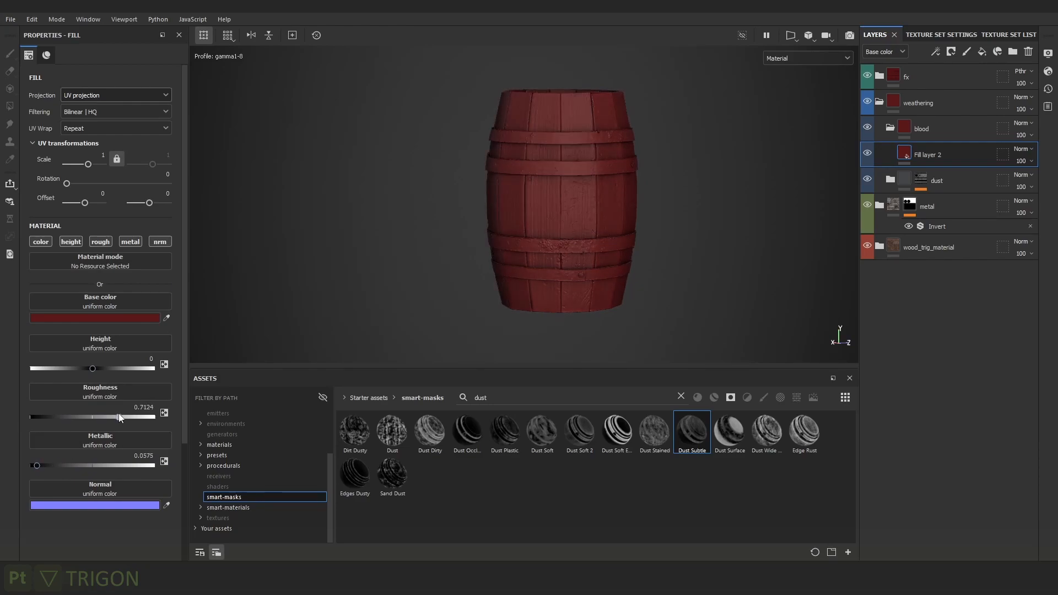
{"action": "scroll", "coordinate": [601, 98], "scroll_direction": "up", "scroll_amount": 3}
{"action": "left_click_drag", "start_coordinate": [699, 203], "coordinate": [597, 203], "text": "alt"}
{"action": "right_click_drag", "start_coordinate": [598, 203], "coordinate": [686, 197], "text": "shift"}
{"action": "middle_click_drag", "start_coordinate": [686, 198], "coordinate": [658, 175], "text": "alt"}
{"action": "left_click", "coordinate": [866, 128]}
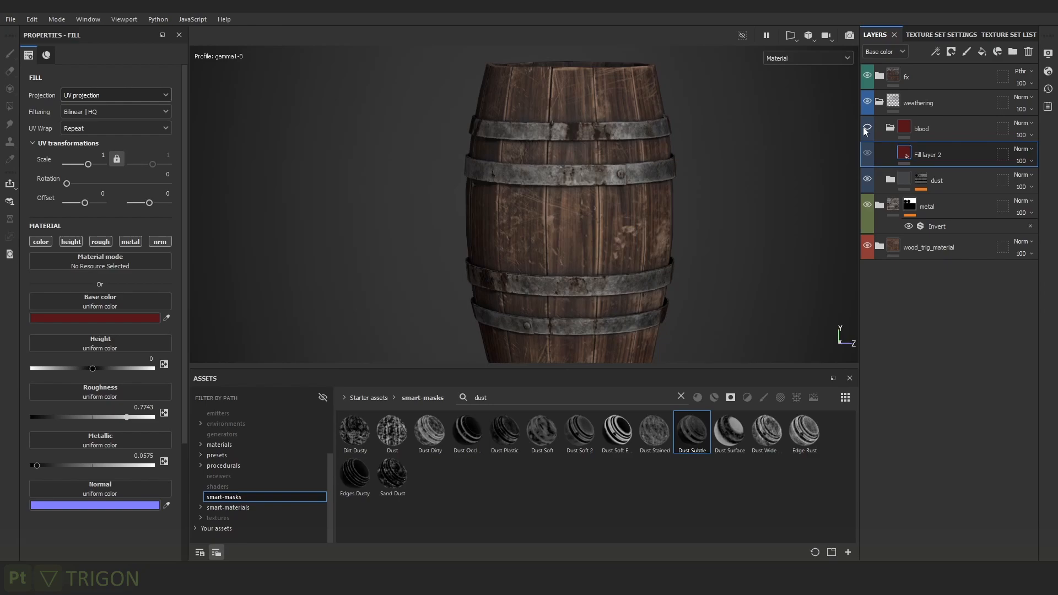
{"action": "left_click", "coordinate": [866, 127]}
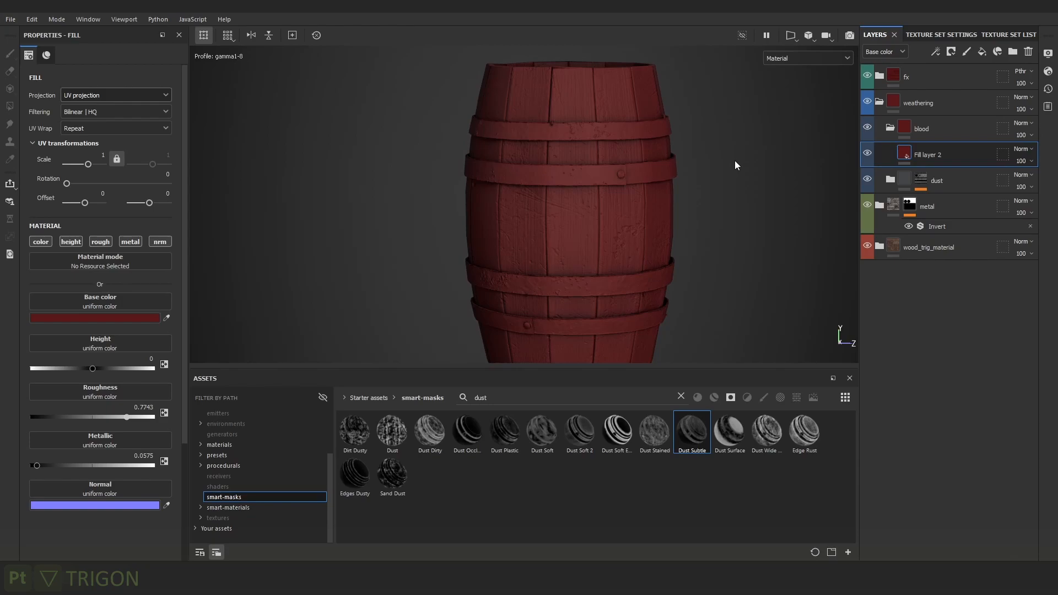
Clear the "dust" asset search and list the procedural textures.
{"action": "double_click", "coordinate": [617, 397]}
{"action": "left_click", "coordinate": [680, 396]}
{"action": "left_click", "coordinate": [224, 465]}
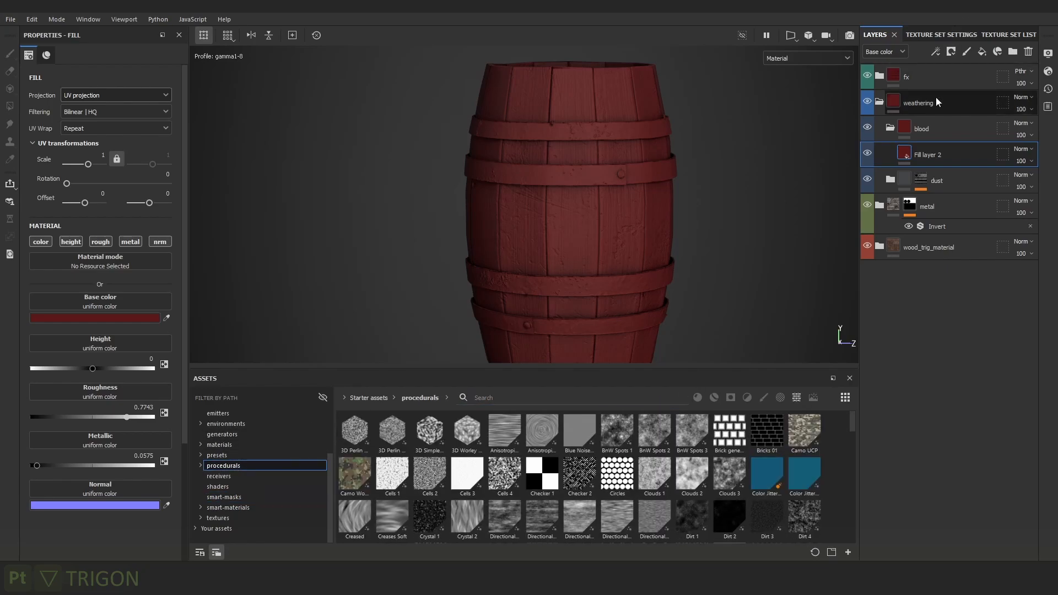
Try adding a fill effect to the blood layer's content and searching the procedurals for "fluid".
{"action": "left_click", "coordinate": [936, 51]}
{"action": "left_click", "coordinate": [984, 99]}
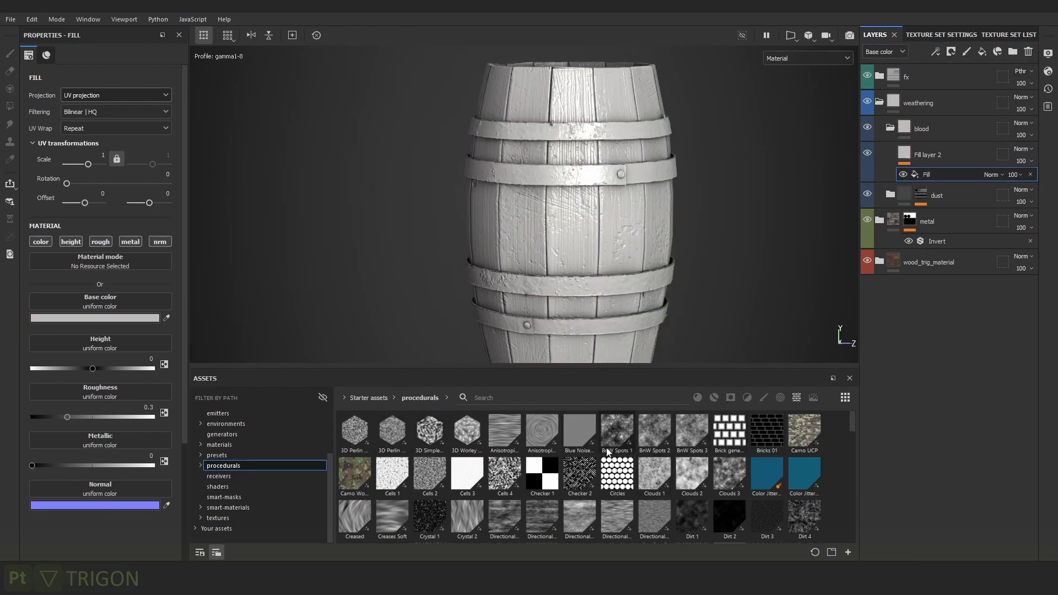
{"action": "scroll", "coordinate": [528, 471], "scroll_direction": "down", "scroll_amount": 4}
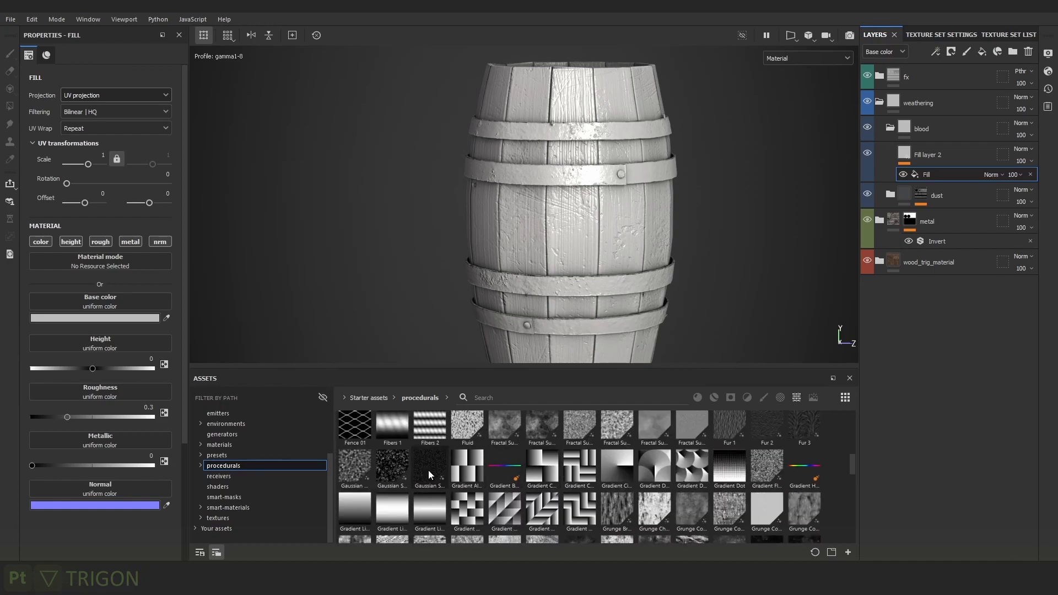
{"action": "left_click", "coordinate": [646, 399]}
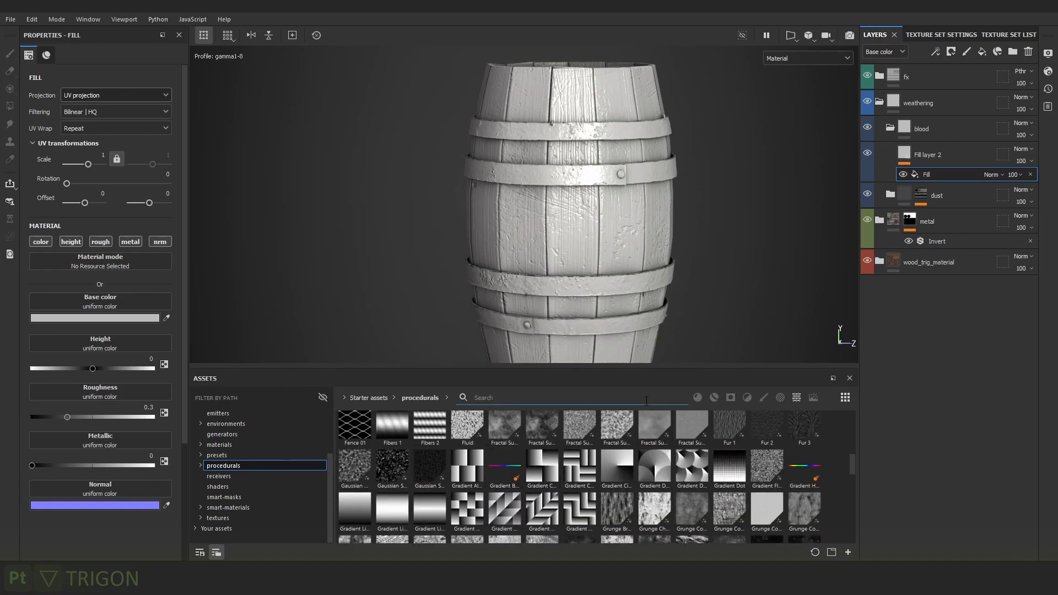
{"action": "type", "text": "fluid"}
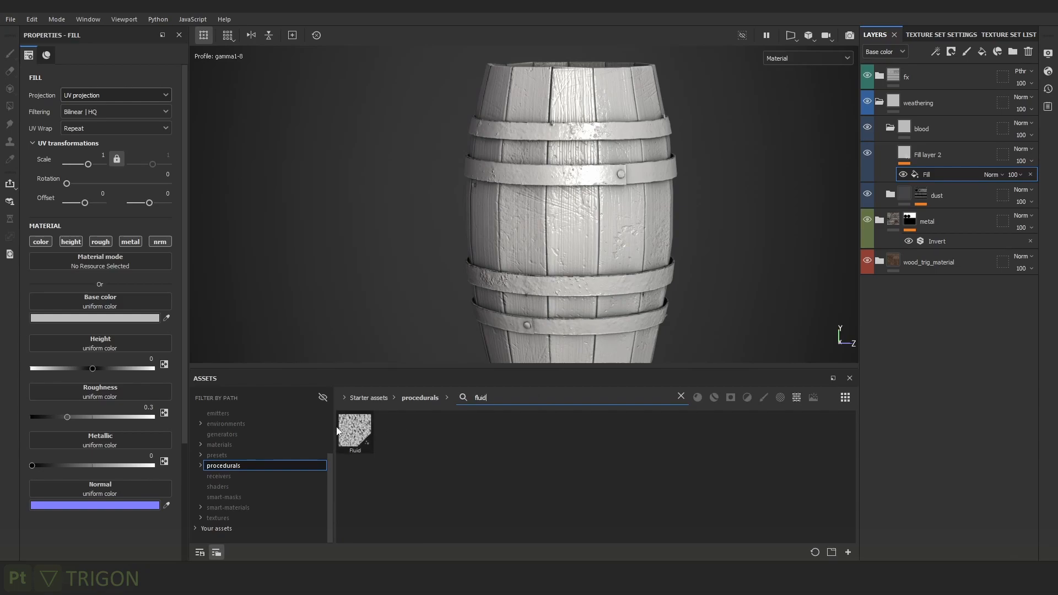
{"action": "mouse_move", "coordinate": [338, 430]}
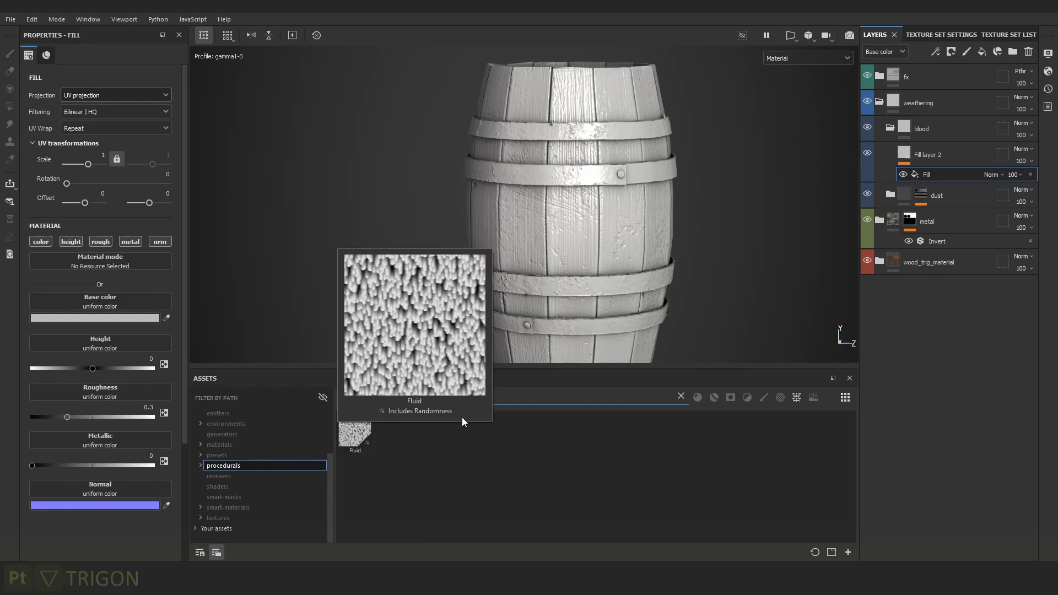
{"action": "key", "text": "BackSpace"}
{"action": "key", "text": "BackSpace"}
{"action": "key", "text": "BackSpace"}
{"action": "key", "text": "BackSpace"}
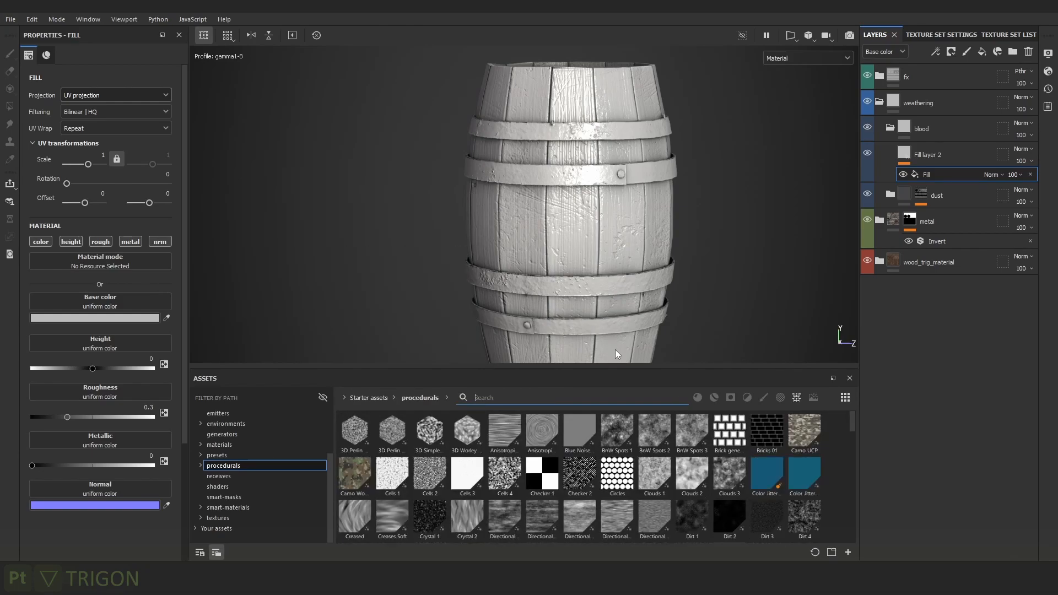
Browse the grunge maps in the procedurals and try Grunge Map 001 on the blood layer's fill effect.
{"action": "scroll", "coordinate": [663, 487], "scroll_direction": "down", "scroll_amount": 5}
{"action": "scroll", "coordinate": [663, 487], "scroll_direction": "down", "scroll_amount": 4}
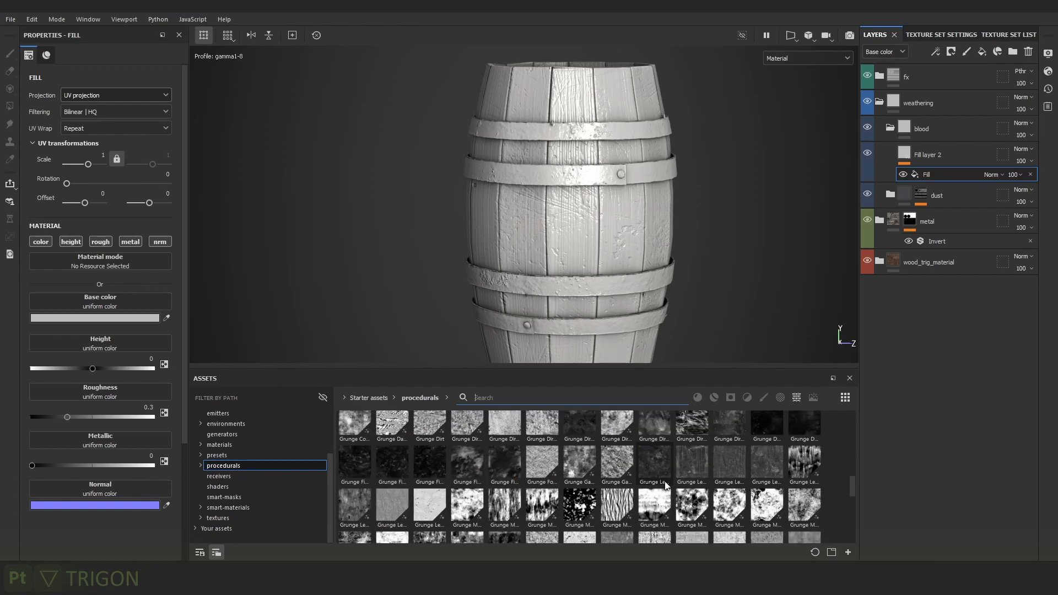
{"action": "mouse_move", "coordinate": [797, 511]}
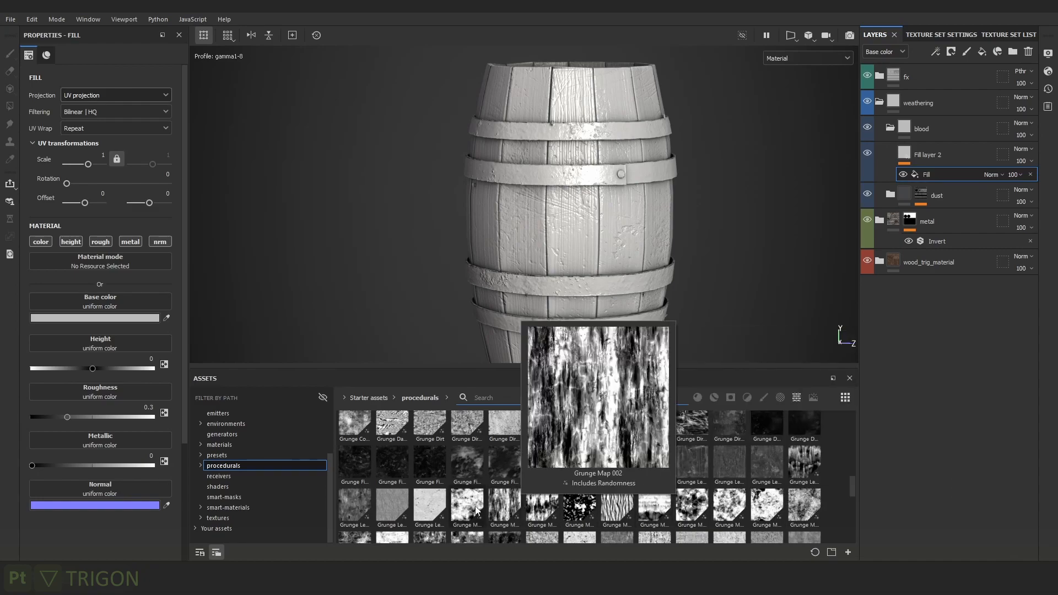
{"action": "mouse_move", "coordinate": [474, 512]}
{"action": "left_click_drag", "start_coordinate": [478, 511], "coordinate": [935, 173]}
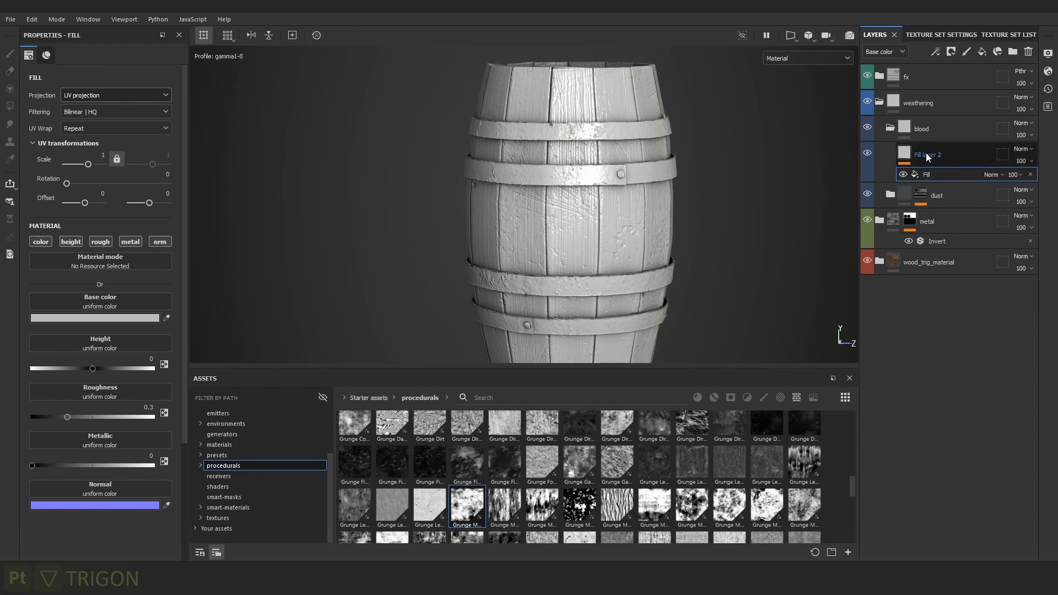
Add a black mask to the blood fill layer and give it a fill effect using Grunge Map 001.
{"action": "right_click", "coordinate": [937, 156]}
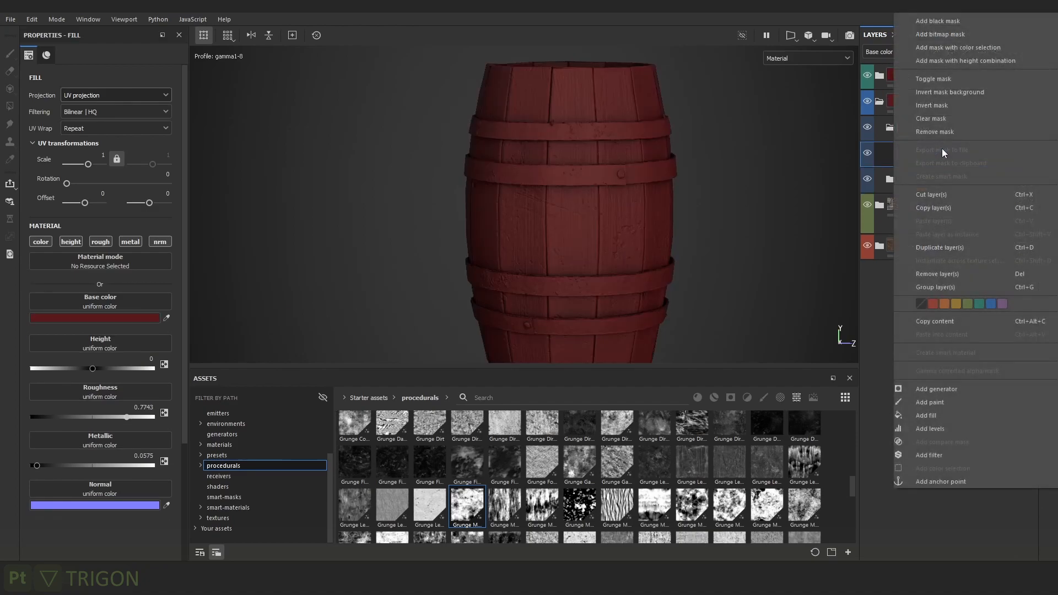
{"action": "left_click", "coordinate": [962, 24]}
{"action": "left_click", "coordinate": [935, 51]}
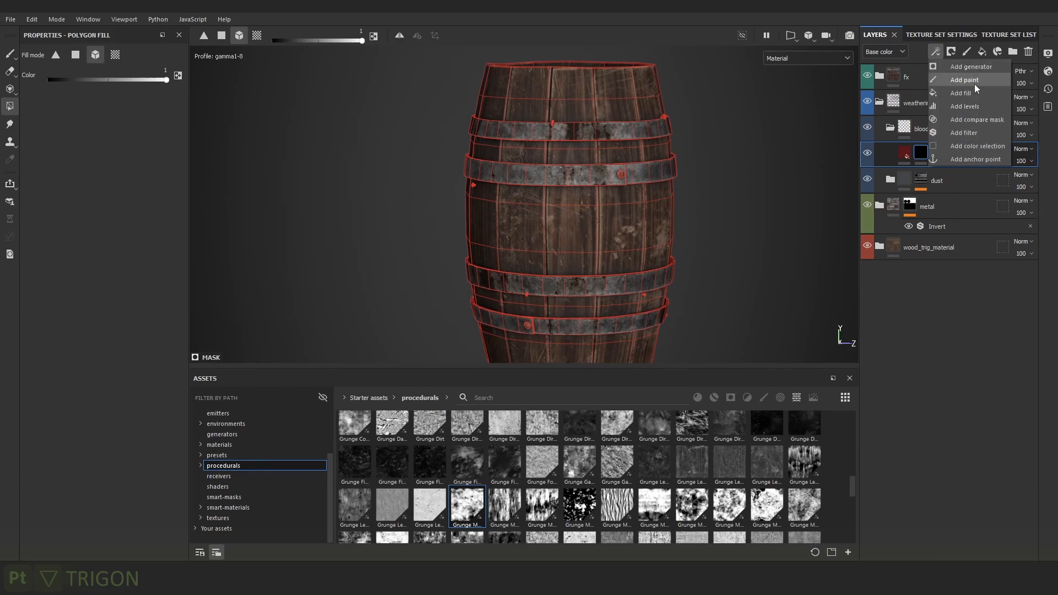
{"action": "left_click", "coordinate": [974, 94]}
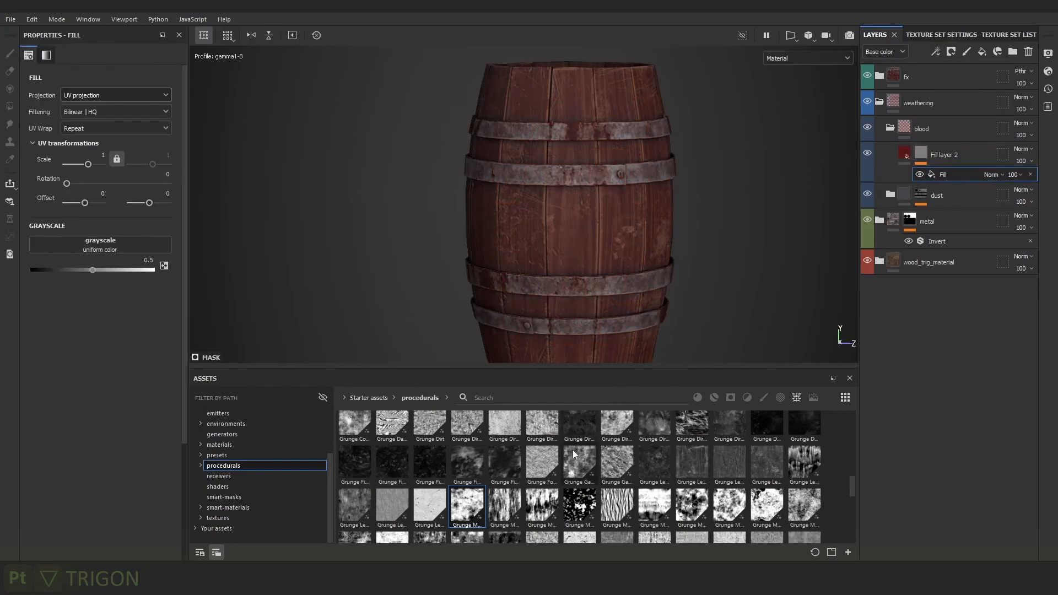
{"action": "left_click_drag", "start_coordinate": [467, 507], "coordinate": [100, 246]}
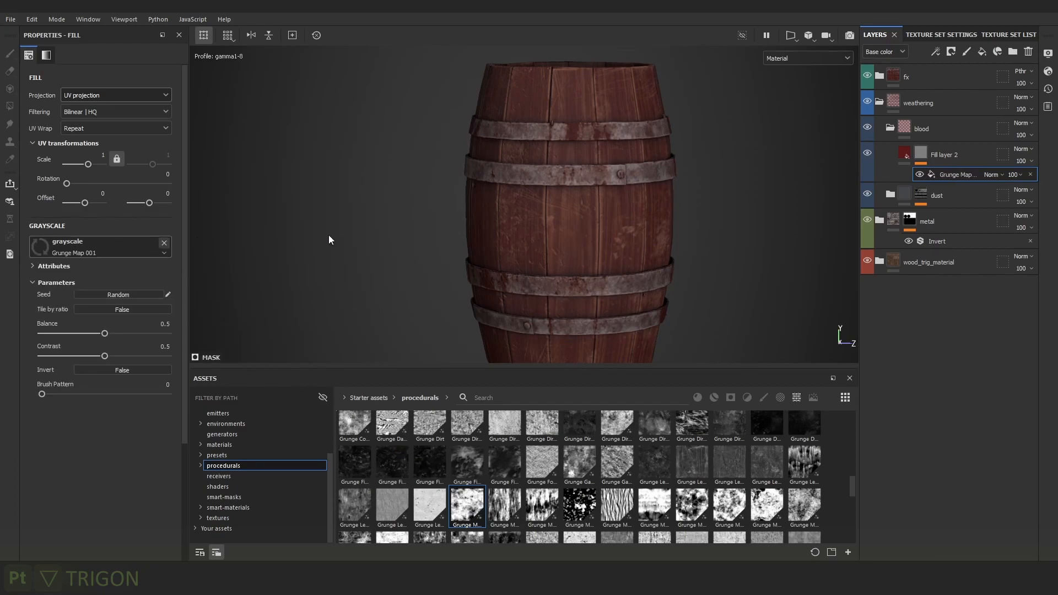
Set the Balance of the blood mask's Grunge Map 001 to 0.19.
{"action": "middle_click_drag", "start_coordinate": [669, 189], "coordinate": [637, 177], "text": "alt"}
{"action": "right_click_drag", "start_coordinate": [637, 176], "coordinate": [758, 196], "text": "alt"}
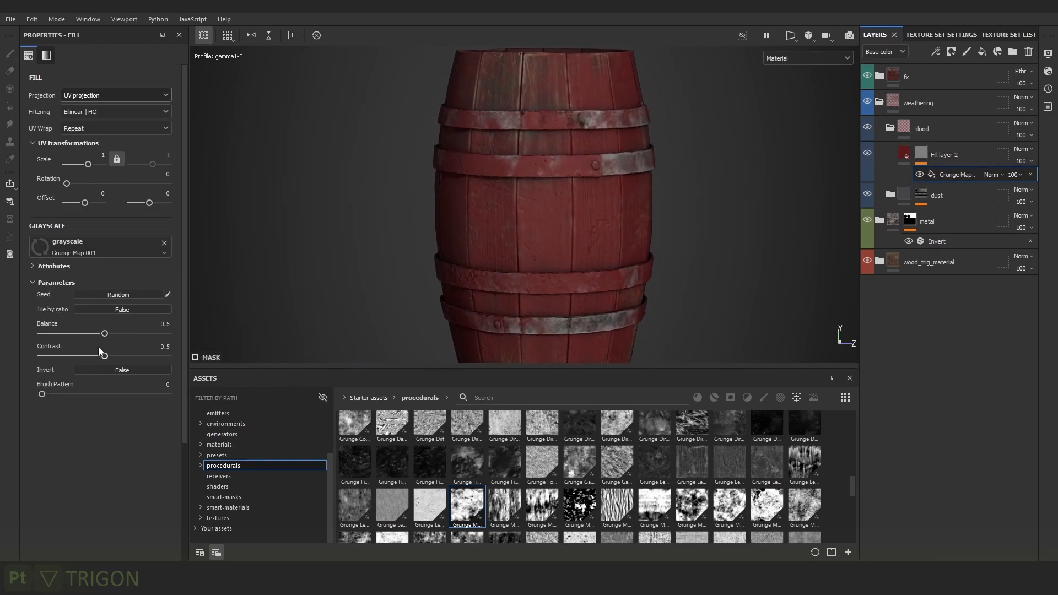
{"action": "mouse_move", "coordinate": [67, 334]}
{"action": "left_mouse_down"}
{"action": "mouse_move", "coordinate": [57, 334]}
{"action": "mouse_move", "coordinate": [65, 335]}
{"action": "left_mouse_up"}
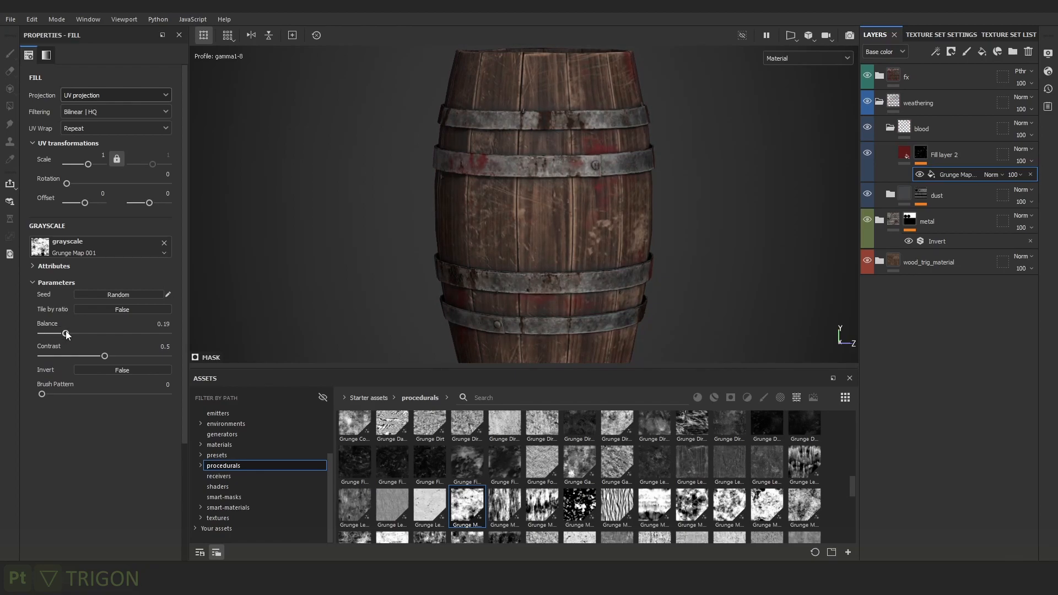
Darken the blood fill layer's base color to 321111.
{"action": "left_click", "coordinate": [936, 164]}
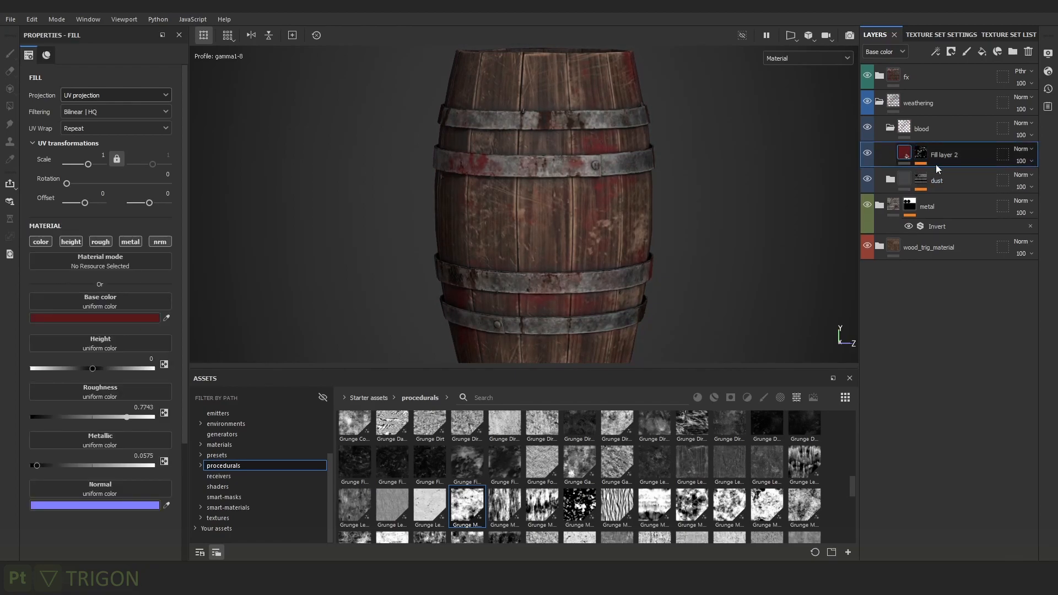
{"action": "left_click", "coordinate": [104, 318]}
{"action": "left_click_drag", "start_coordinate": [229, 395], "coordinate": [195, 399]}
{"action": "right_click_drag", "start_coordinate": [745, 185], "coordinate": [824, 280], "text": "alt"}
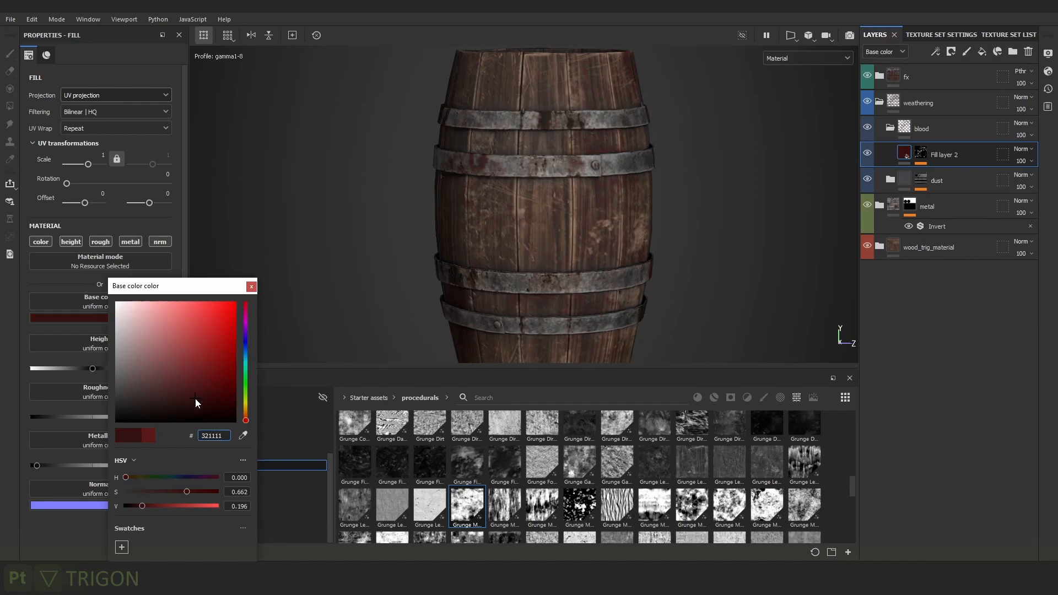
Inspect the blood stains in the base color channel and return to the material view.
{"action": "key", "text": "c"}
{"action": "right_click_drag", "start_coordinate": [626, 169], "coordinate": [847, 280], "text": "alt"}
{"action": "key", "text": "c"}
{"action": "middle_click_drag", "start_coordinate": [556, 214], "coordinate": [564, 178], "text": "alt"}
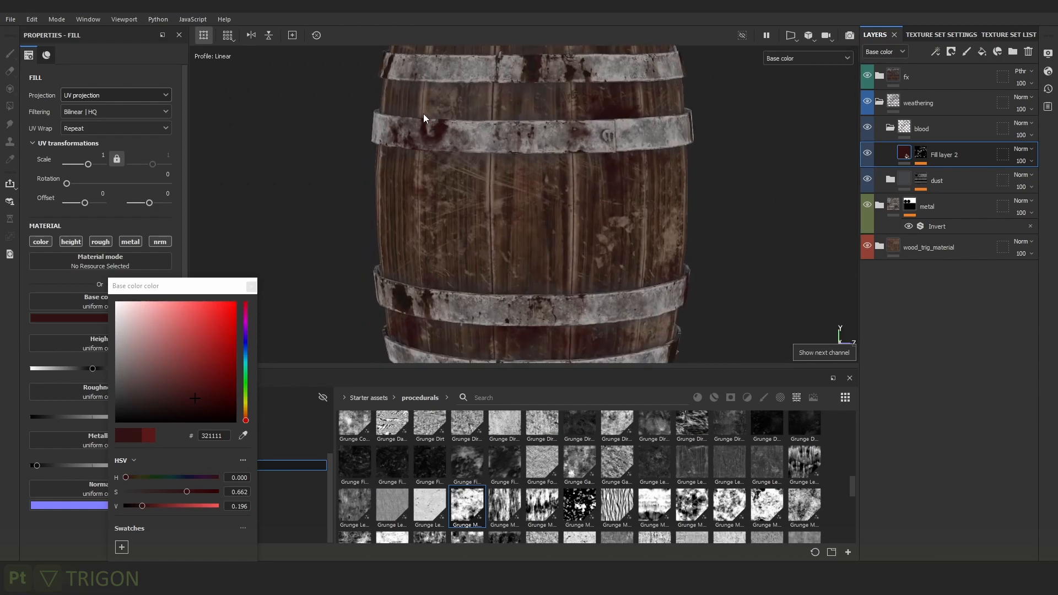
{"action": "key", "text": "m"}
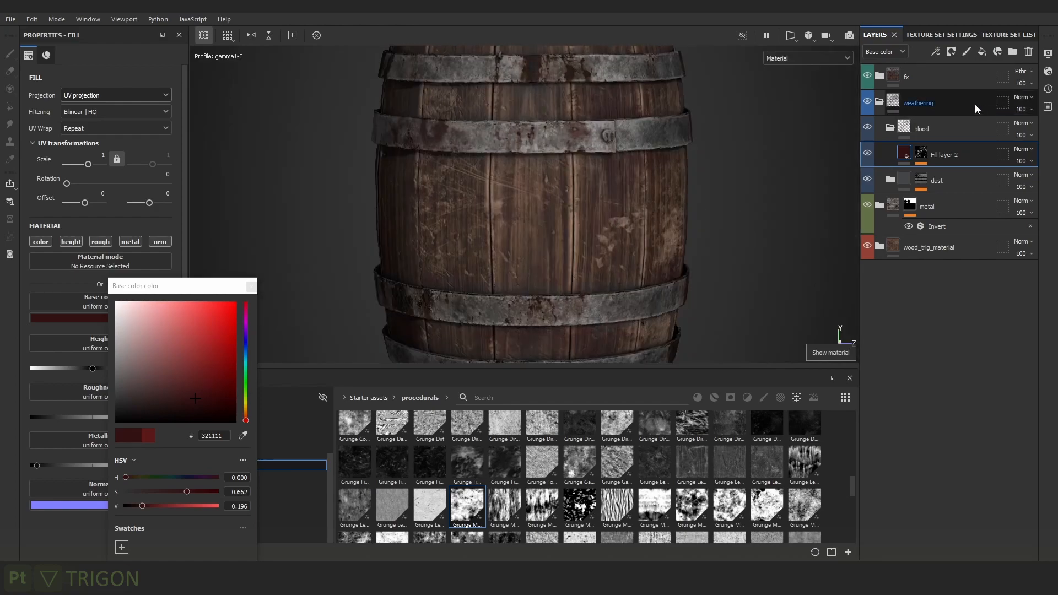
Compare the metal bands up close with the blood fill layer off and on, and display the base color channel.
{"action": "left_click", "coordinate": [867, 156]}
{"action": "middle_click_drag", "start_coordinate": [575, 122], "coordinate": [463, 199], "text": "alt"}
{"action": "right_click_drag", "start_coordinate": [463, 199], "coordinate": [635, 196], "text": "alt"}
{"action": "left_click", "coordinate": [868, 153]}
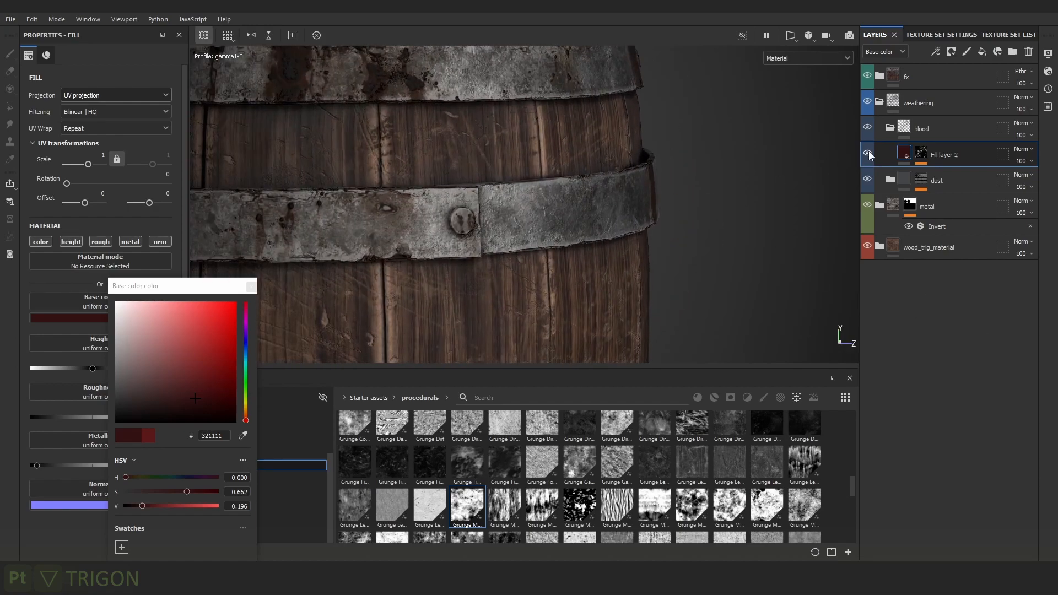
{"action": "key", "text": "c"}
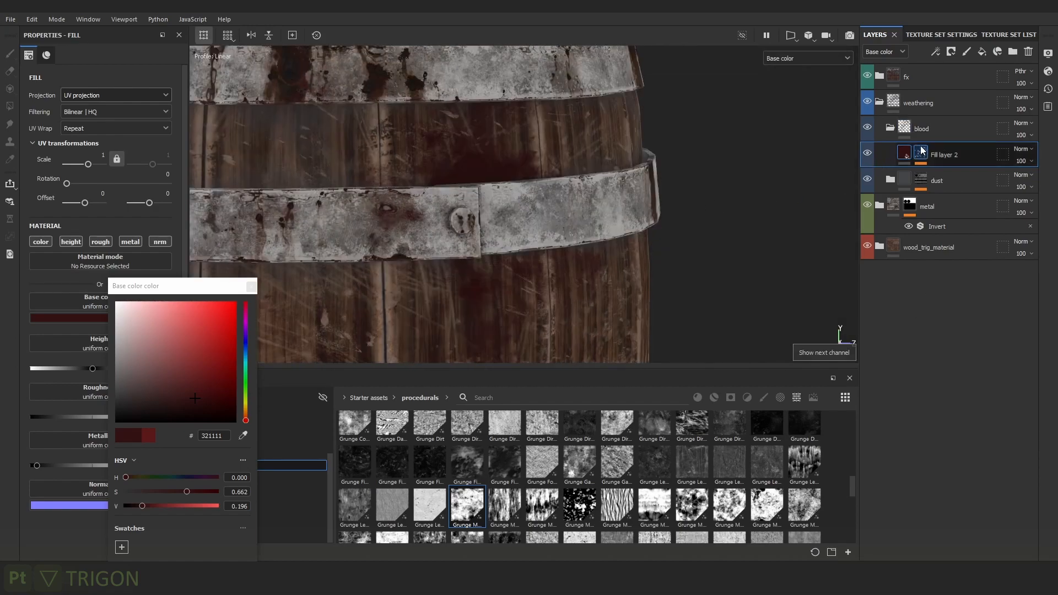
Switch the blood mask's Grunge Map 001 fill to tri-planar projection.
{"action": "left_click_drag", "start_coordinate": [918, 146], "coordinate": [920, 152]}
{"action": "left_click", "coordinate": [119, 98]}
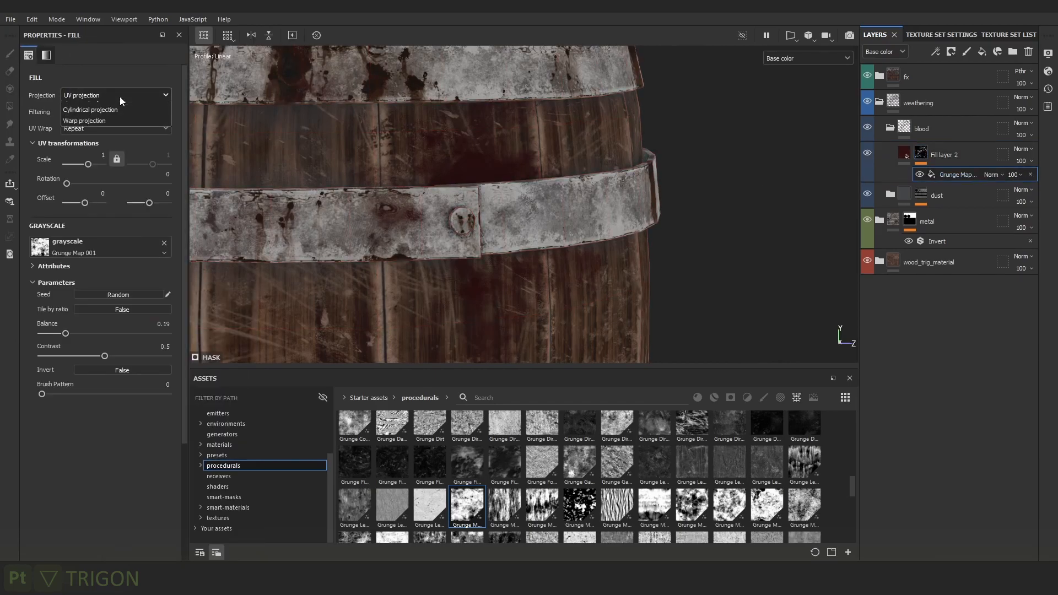
{"action": "left_click", "coordinate": [98, 127]}
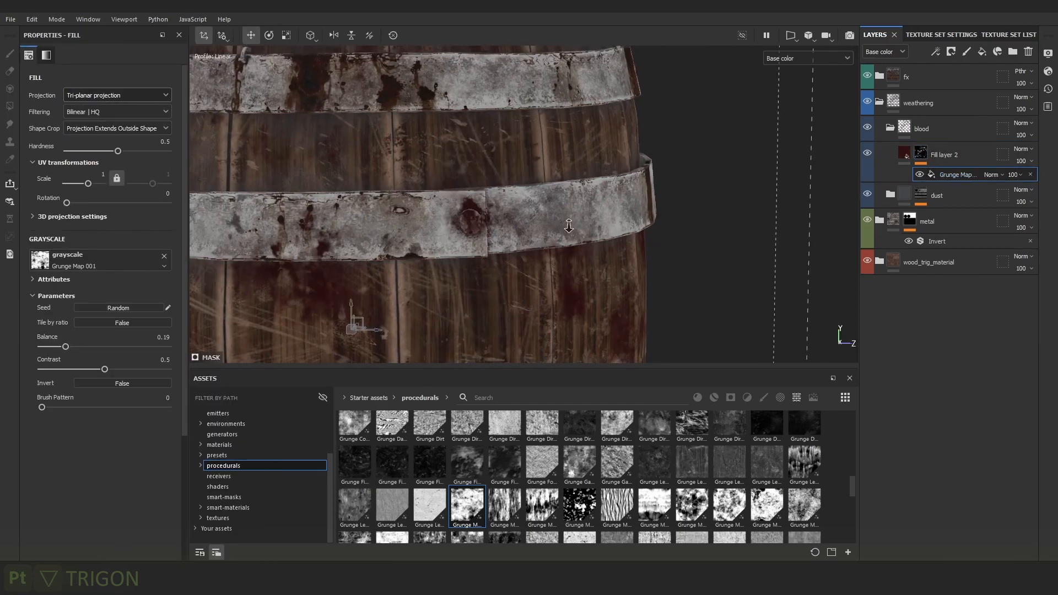
{"action": "middle_click_drag", "start_coordinate": [457, 228], "coordinate": [569, 209], "text": "alt"}
{"action": "mouse_move", "coordinate": [542, 176]}
{"action": "left_mouse_down", "text": "alt"}
{"action": "mouse_move", "coordinate": [524, 99]}
{"action": "mouse_move", "coordinate": [537, 187]}
{"action": "left_mouse_up", "text": "alt"}
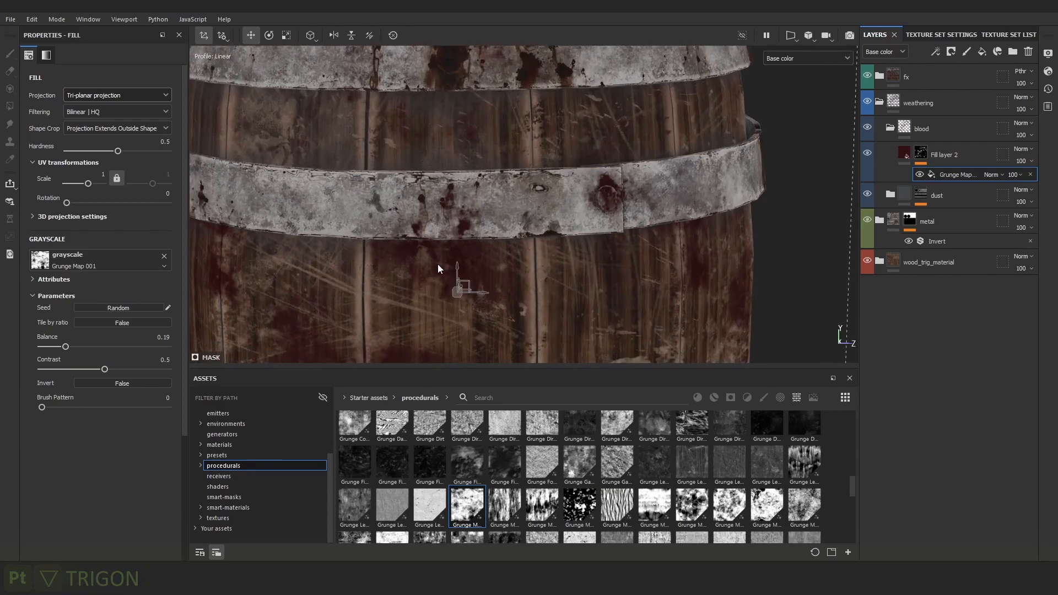
{"action": "scroll", "coordinate": [525, 279], "scroll_direction": "down", "scroll_amount": 3}
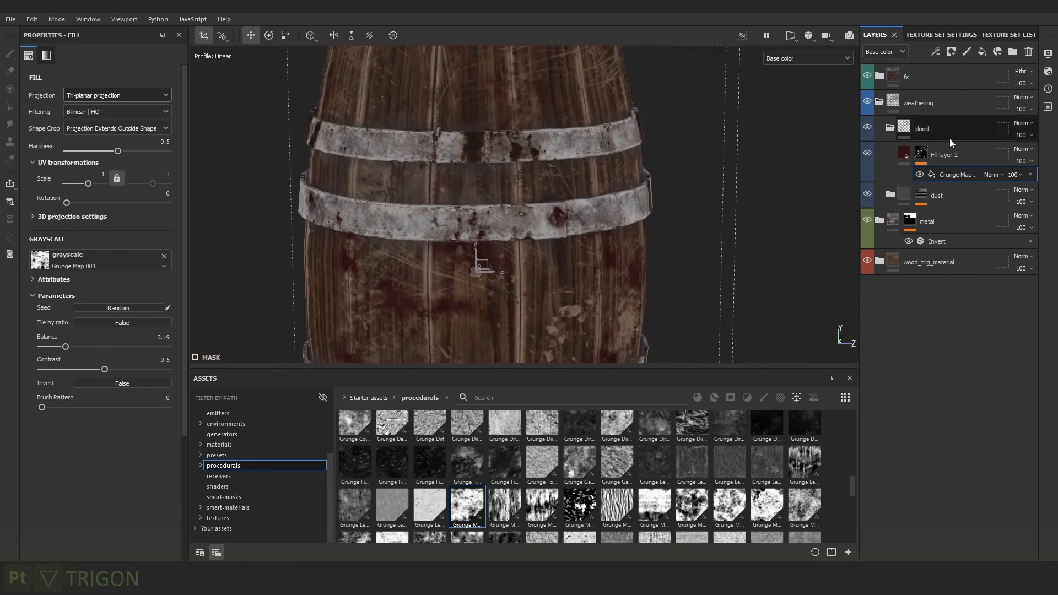
Inspect the blood layer's mask on the barrel, then examine the stains in the material view.
{"action": "left_click", "coordinate": [921, 154], "text": "alt"}
{"action": "left_click_drag", "start_coordinate": [493, 241], "coordinate": [535, 262], "text": "alt"}
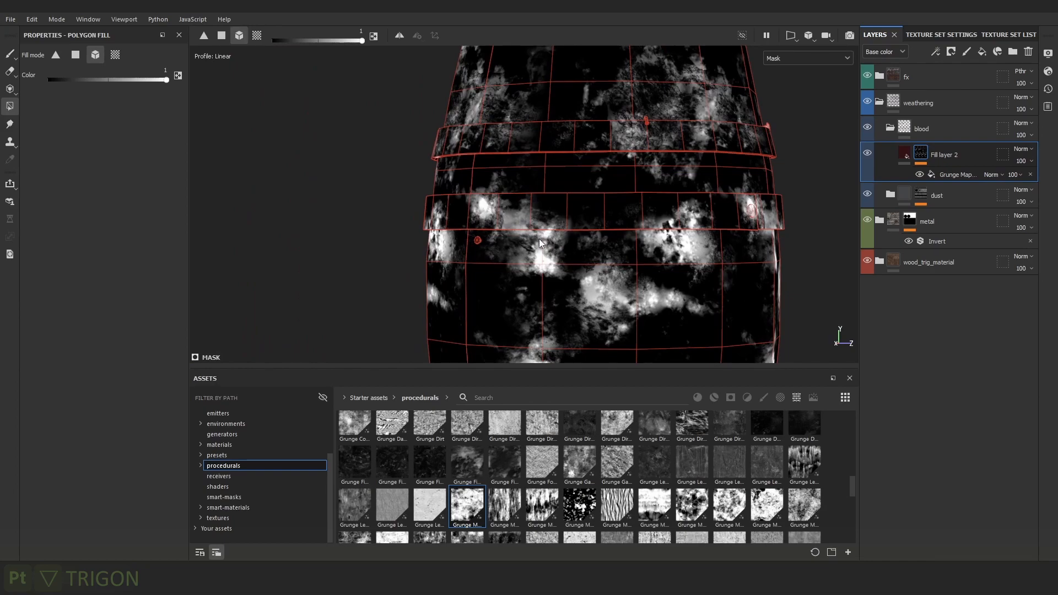
{"action": "key", "text": "m"}
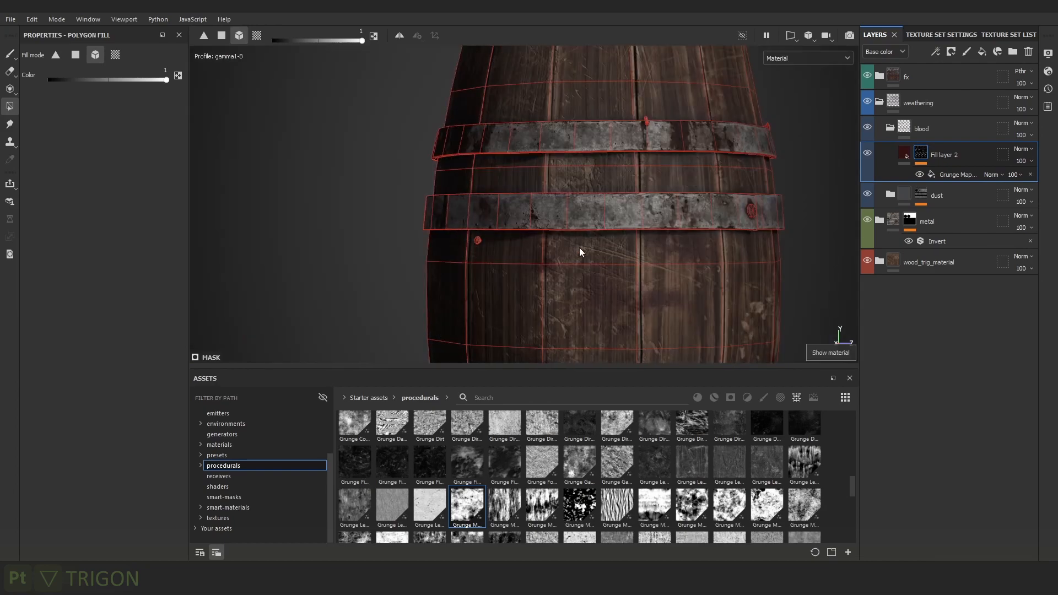
{"action": "right_click_drag", "start_coordinate": [583, 254], "coordinate": [699, 254], "text": "alt"}
{"action": "left_click", "coordinate": [903, 130]}
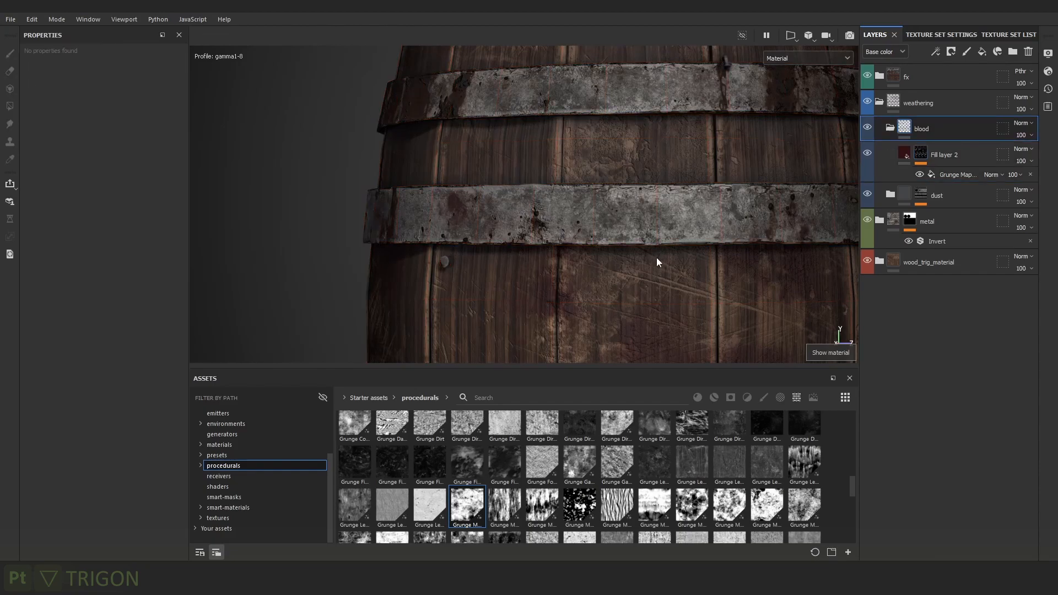
{"action": "key", "text": "f"}
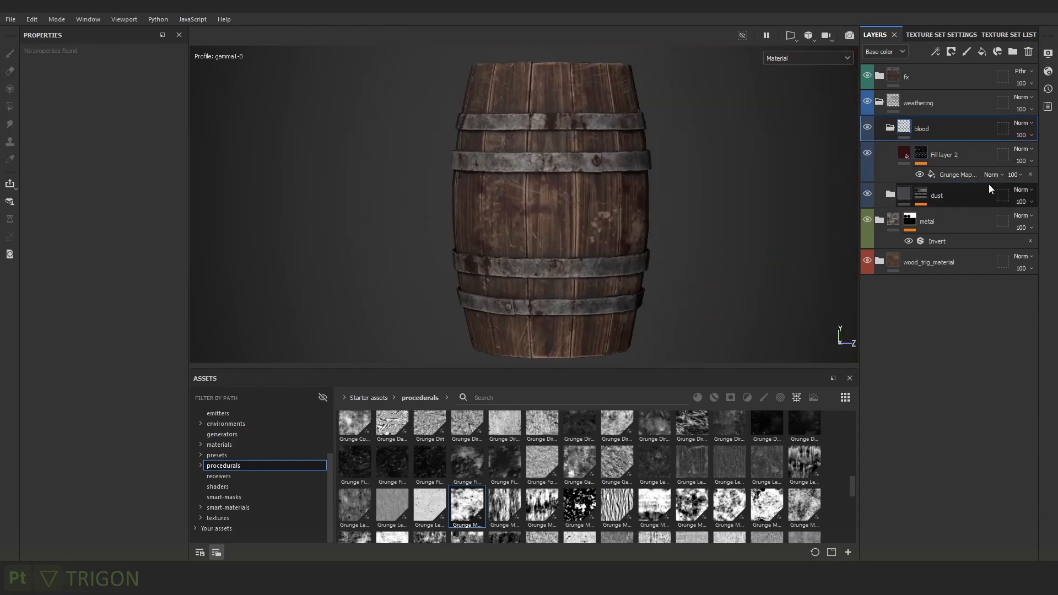
Reduce the Balance of the blood mask's Grunge Map 001 to 0.11.
{"action": "left_click", "coordinate": [947, 176]}
{"action": "left_click", "coordinate": [54, 346]}
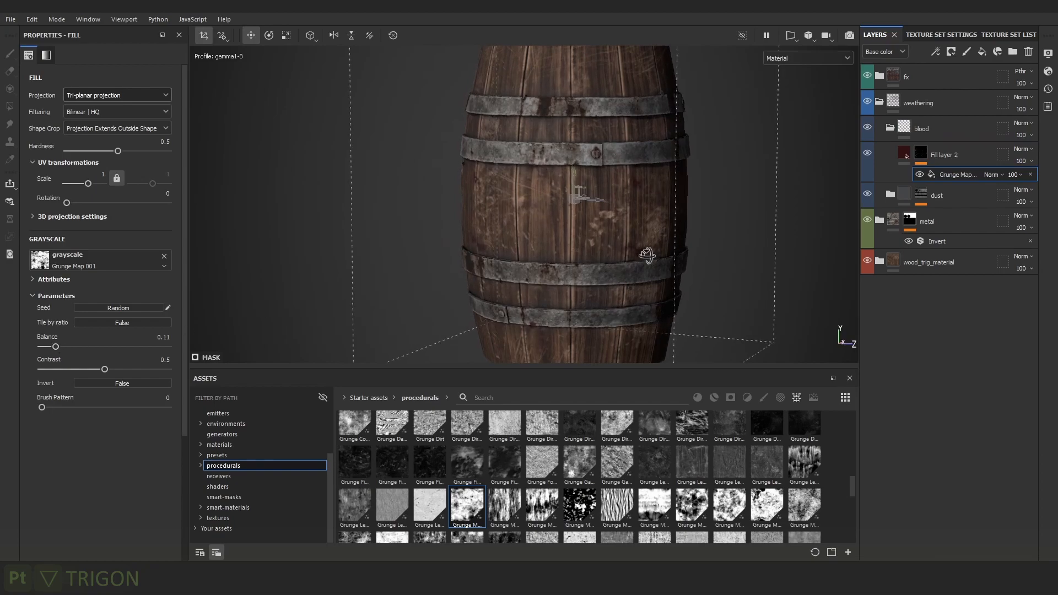
{"action": "scroll", "coordinate": [642, 255], "scroll_direction": "down", "scroll_amount": 4}
{"action": "left_click", "coordinate": [947, 148]}
{"action": "key", "text": "4"}
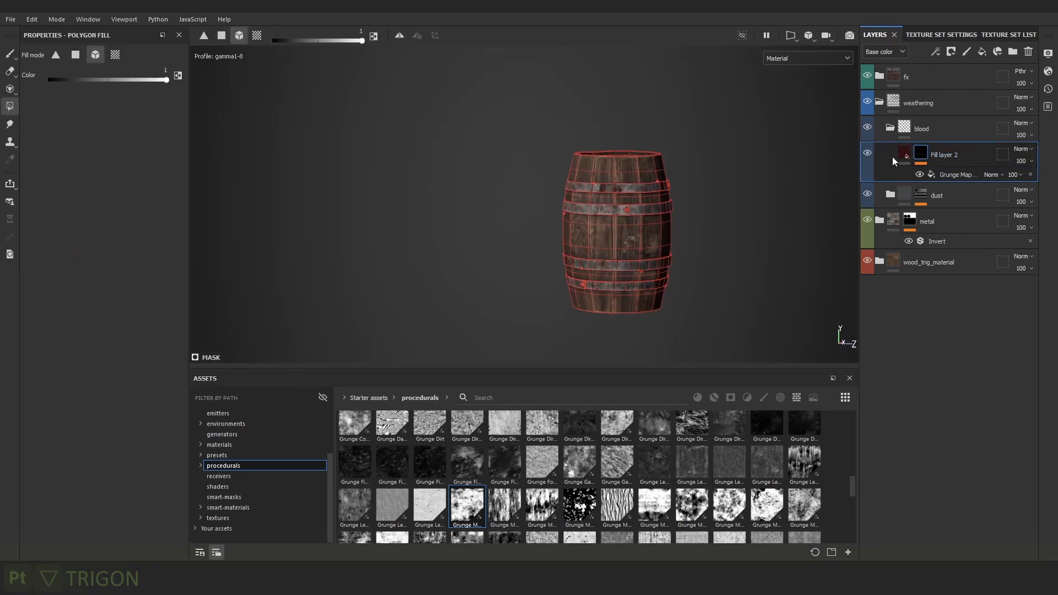
Add a new fill layer above the blood fill layer and apply the Dirt Ground smart mask to it.
{"action": "left_click", "coordinate": [931, 130]}
{"action": "scroll", "coordinate": [683, 177], "scroll_direction": "up", "scroll_amount": 3}
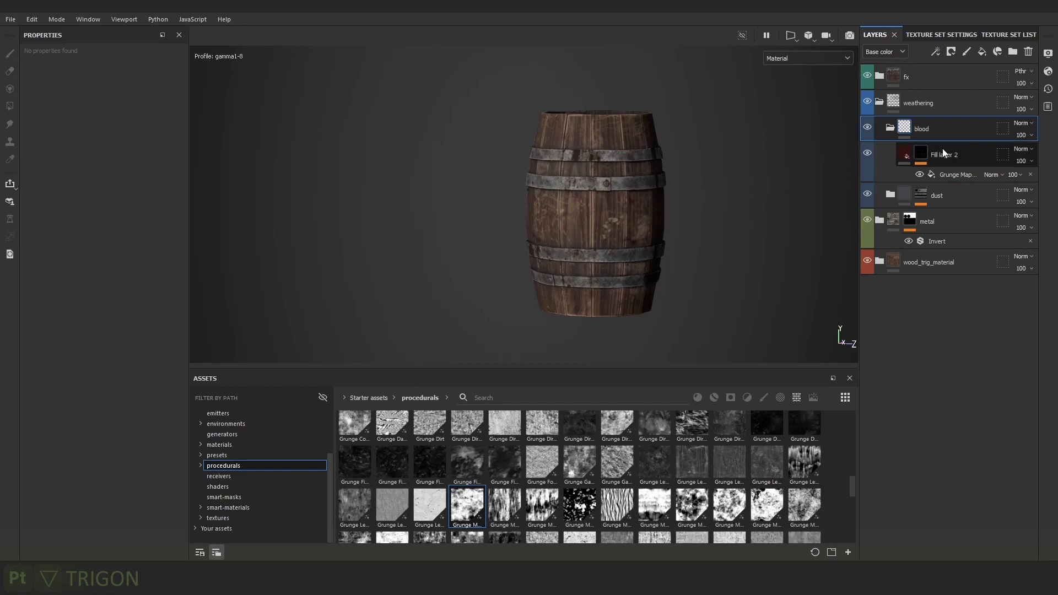
{"action": "left_click", "coordinate": [982, 51]}
{"action": "right_click_drag", "start_coordinate": [657, 227], "coordinate": [654, 245], "text": "alt"}
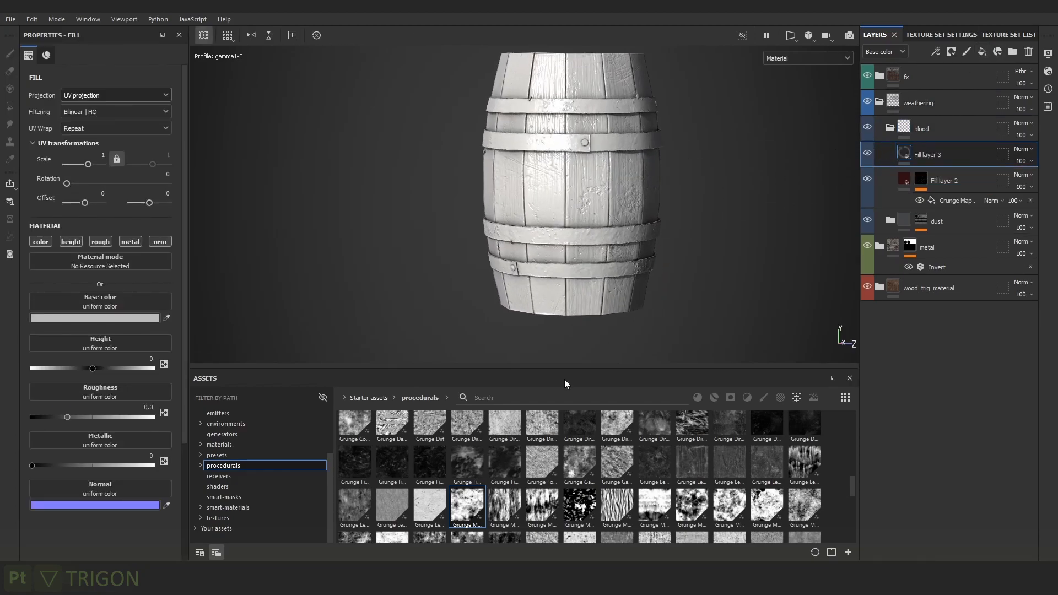
{"action": "left_click", "coordinate": [224, 497]}
{"action": "scroll", "coordinate": [683, 446], "scroll_direction": "up", "scroll_amount": 3}
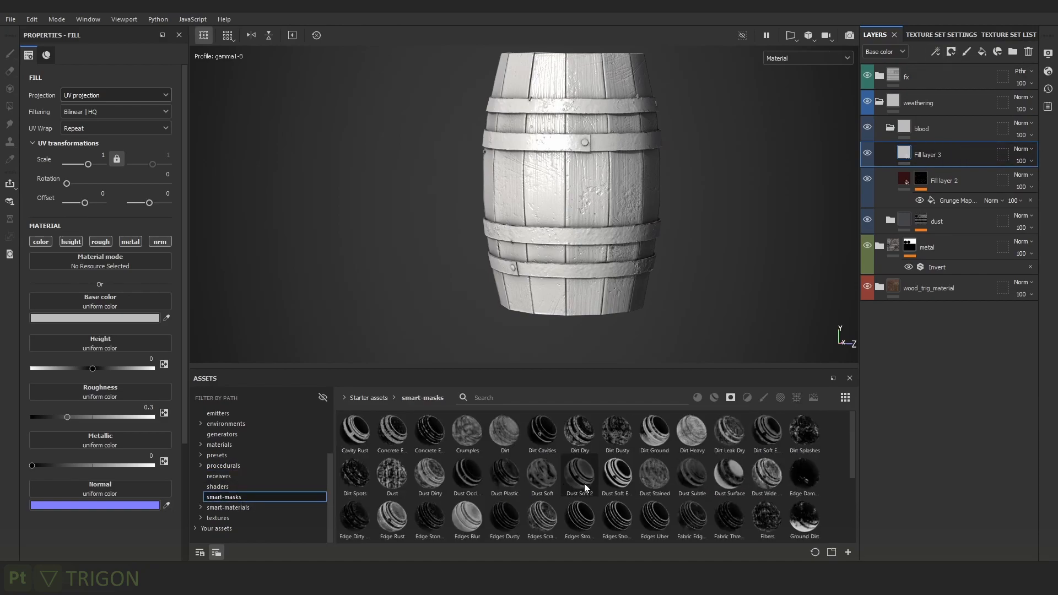
{"action": "left_click_drag", "start_coordinate": [663, 443], "coordinate": [967, 161]}
{"action": "right_click_drag", "start_coordinate": [647, 227], "coordinate": [585, 138], "text": "alt"}
{"action": "middle_click_drag", "start_coordinate": [670, 189], "coordinate": [644, 179], "text": "alt"}
{"action": "right_click_drag", "start_coordinate": [645, 178], "coordinate": [745, 257], "text": "alt"}
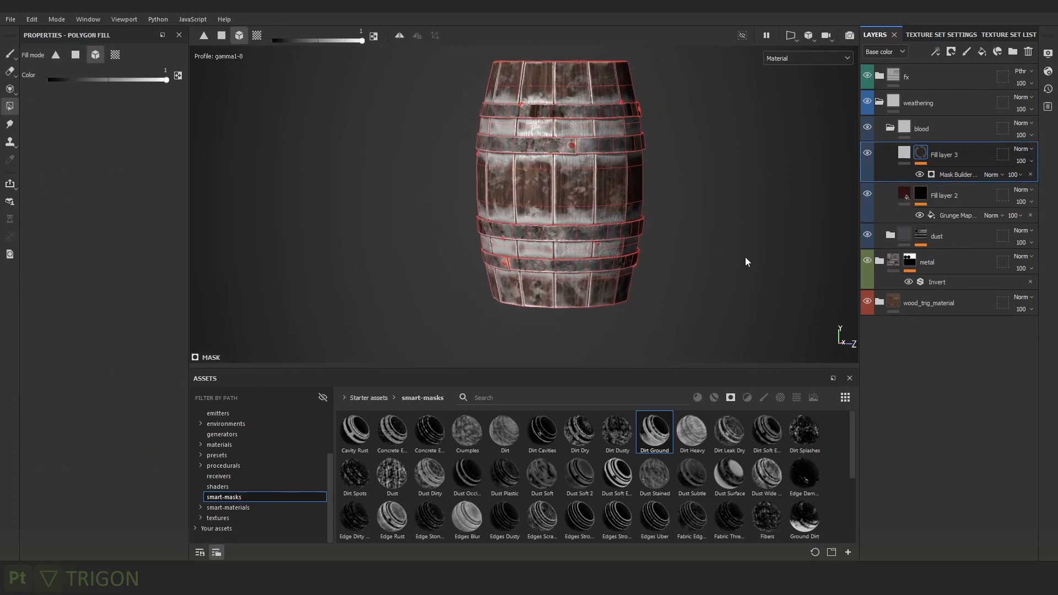
Set AO to -1 and Curvature to 0 in the new fill layer's Mask Builder generator.
{"action": "left_click", "coordinate": [957, 174]}
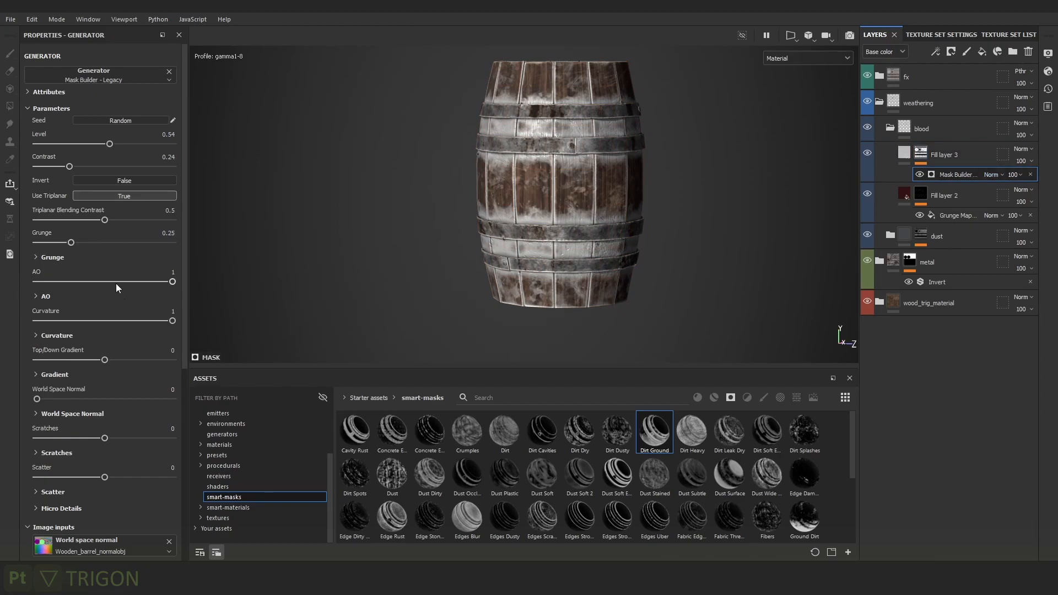
{"action": "left_click_drag", "start_coordinate": [132, 282], "coordinate": [6, 274]}
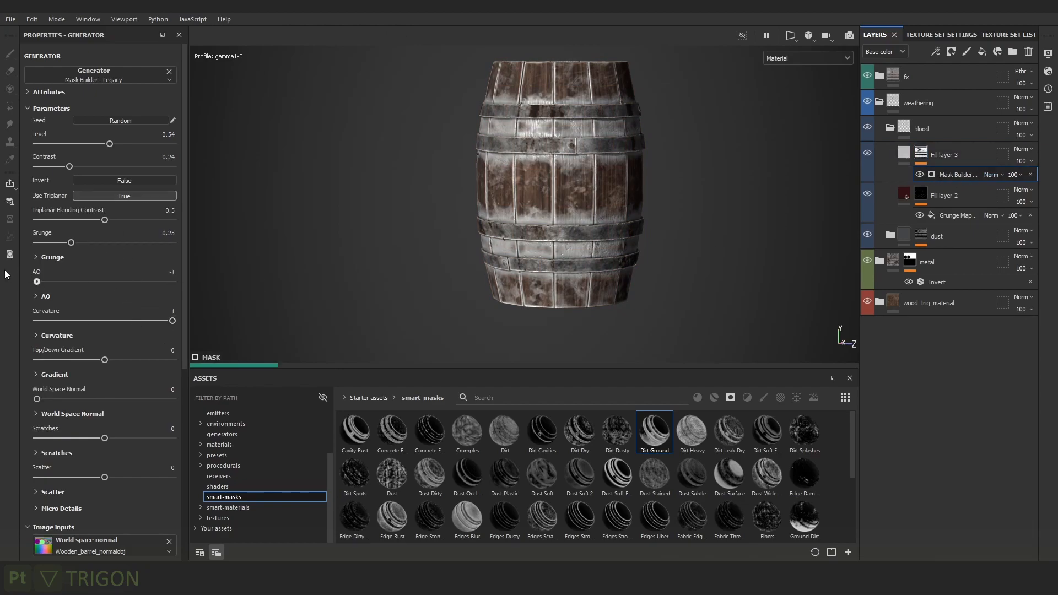
{"action": "middle_click_drag", "start_coordinate": [533, 274], "coordinate": [499, 271], "text": "alt"}
{"action": "right_click_drag", "start_coordinate": [500, 271], "coordinate": [562, 284], "text": "alt"}
{"action": "mouse_move", "coordinate": [562, 283]}
{"action": "left_mouse_down", "text": "alt"}
{"action": "mouse_move", "coordinate": [532, 278]}
{"action": "mouse_move", "coordinate": [542, 277]}
{"action": "left_mouse_up", "text": "alt"}
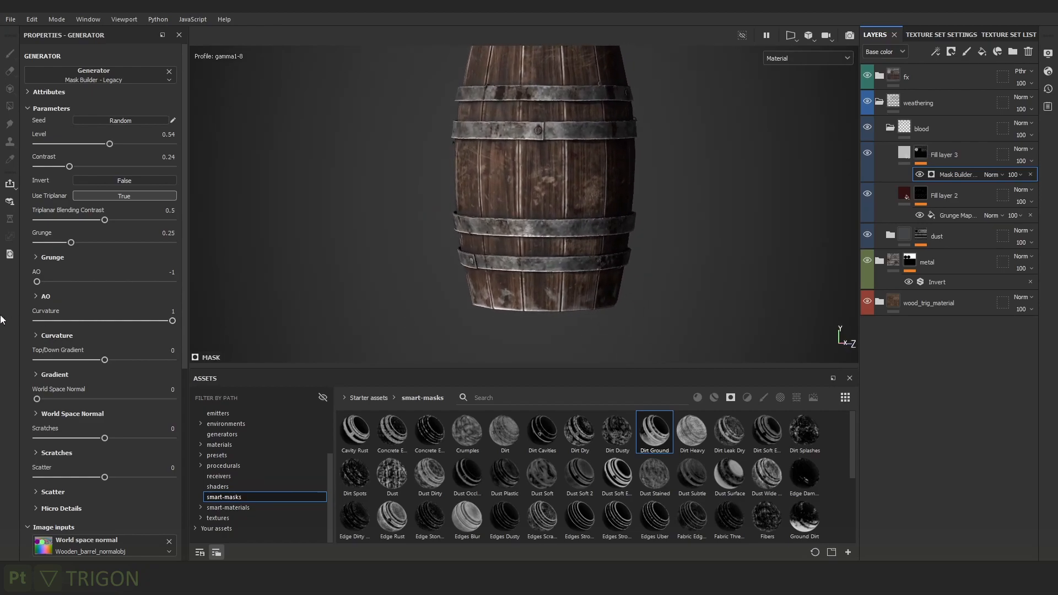
{"action": "left_click_drag", "start_coordinate": [56, 320], "coordinate": [16, 322]}
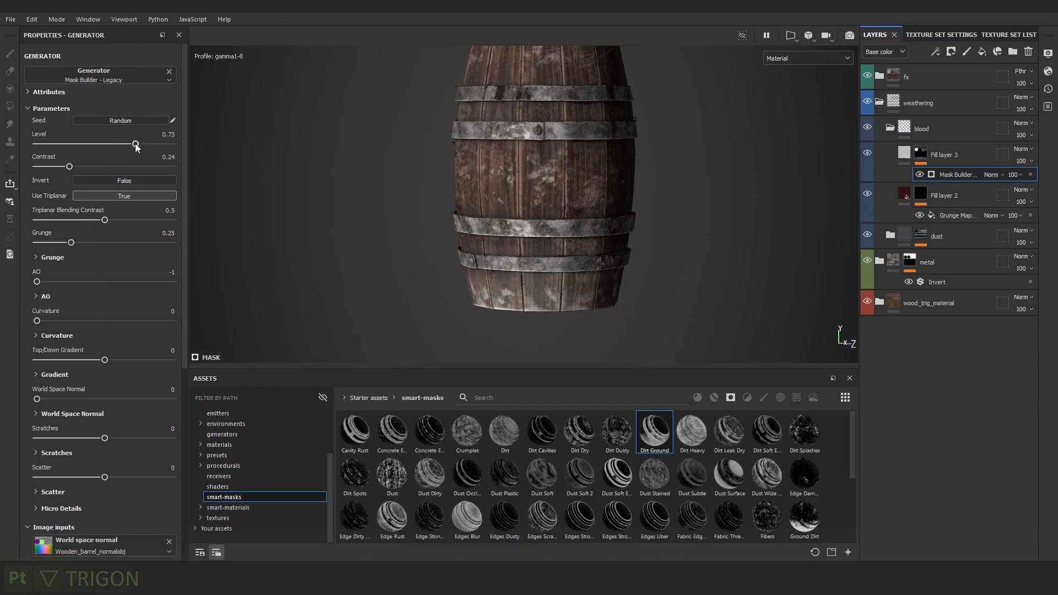
Set the Mask Builder's Level to 0.8 and its Grunge amount to 0.12.
{"action": "left_click", "coordinate": [145, 143]}
{"action": "left_click_drag", "start_coordinate": [615, 240], "coordinate": [489, 262], "text": "alt"}
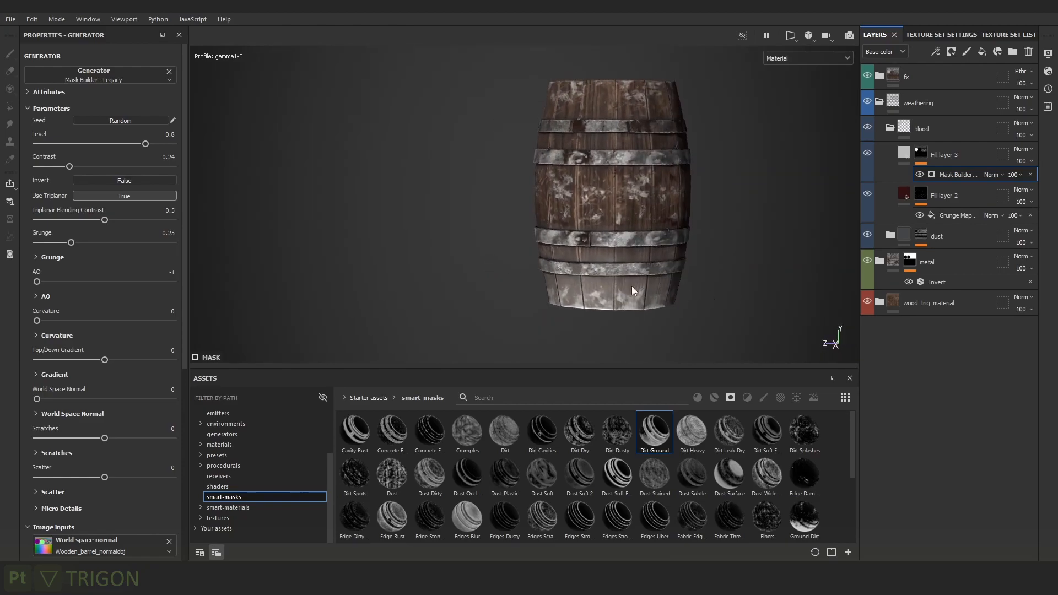
{"action": "left_click_drag", "start_coordinate": [58, 246], "coordinate": [49, 246]}
{"action": "left_click_drag", "start_coordinate": [692, 301], "coordinate": [479, 297], "text": "alt"}
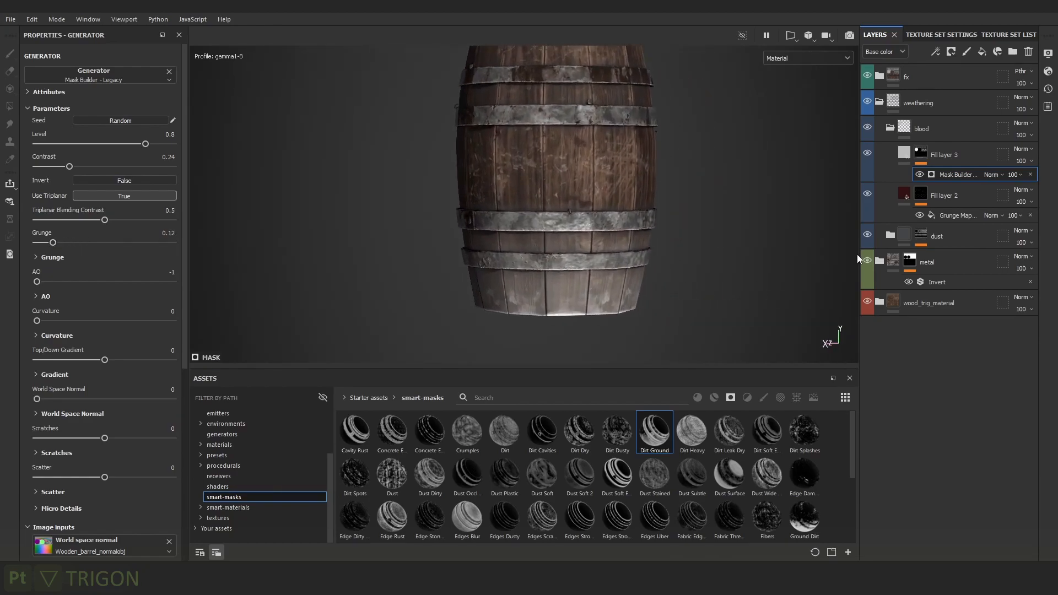
Add a Clouds 3 fill effect to the new fill layer's mask and set its blending to Multiply.
{"action": "left_click", "coordinate": [936, 52]}
{"action": "left_click", "coordinate": [961, 94]}
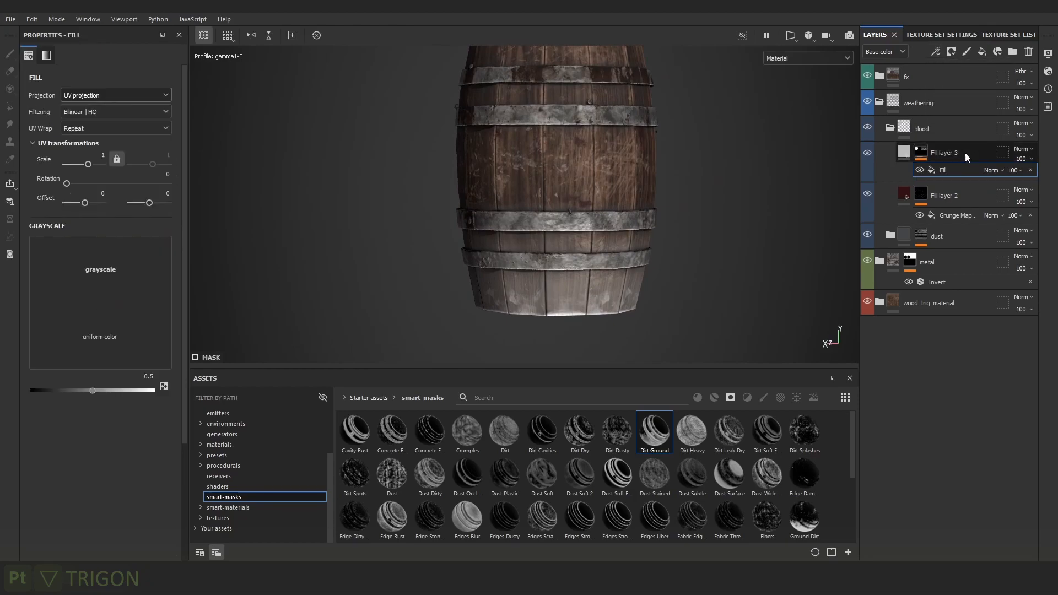
{"action": "left_click", "coordinate": [241, 465]}
{"action": "left_click_drag", "start_coordinate": [729, 475], "coordinate": [99, 246]}
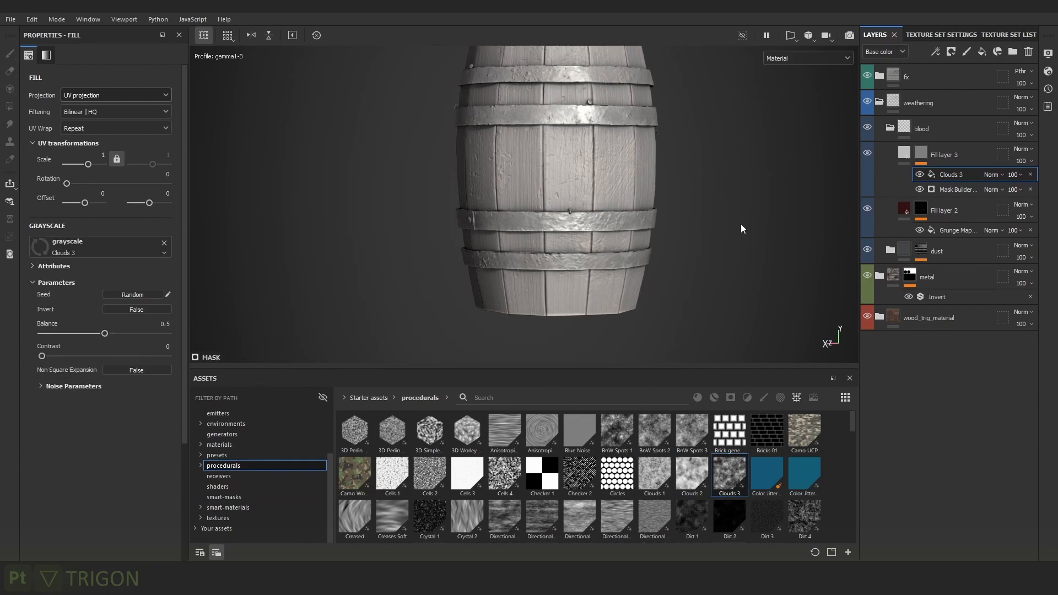
{"action": "left_click", "coordinate": [997, 173]}
{"action": "left_click", "coordinate": [1006, 224]}
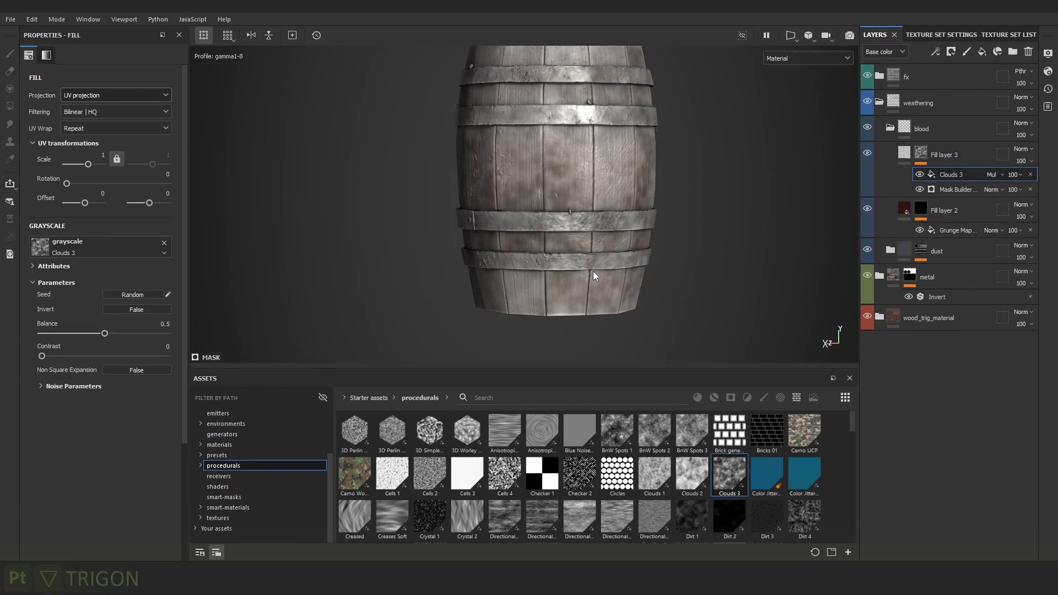
Examine the clouded mask around the barrel's underside in the mask channel and return to the material view.
{"action": "right_click_drag", "start_coordinate": [603, 293], "coordinate": [644, 231], "text": "alt"}
{"action": "mouse_move", "coordinate": [645, 286]}
{"action": "left_mouse_down", "text": "alt"}
{"action": "mouse_move", "coordinate": [623, 292]}
{"action": "mouse_move", "coordinate": [637, 174]}
{"action": "left_mouse_up", "text": "alt"}
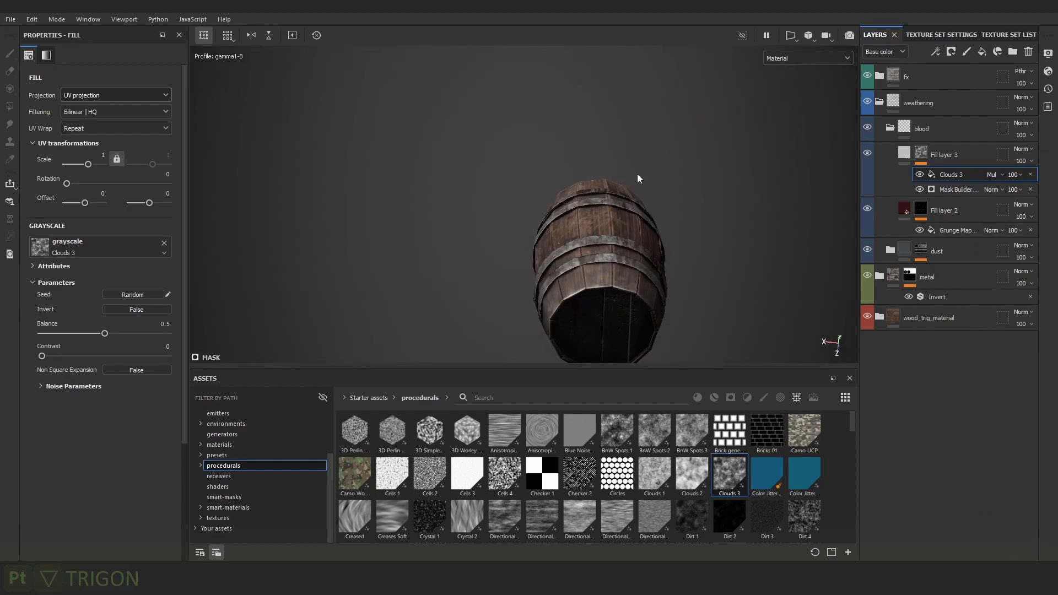
{"action": "key", "text": "c"}
{"action": "middle_click_drag", "start_coordinate": [637, 255], "coordinate": [614, 212], "text": "alt"}
{"action": "left_click_drag", "start_coordinate": [613, 213], "coordinate": [619, 242], "text": "alt"}
{"action": "right_click_drag", "start_coordinate": [620, 242], "coordinate": [648, 249], "text": "alt"}
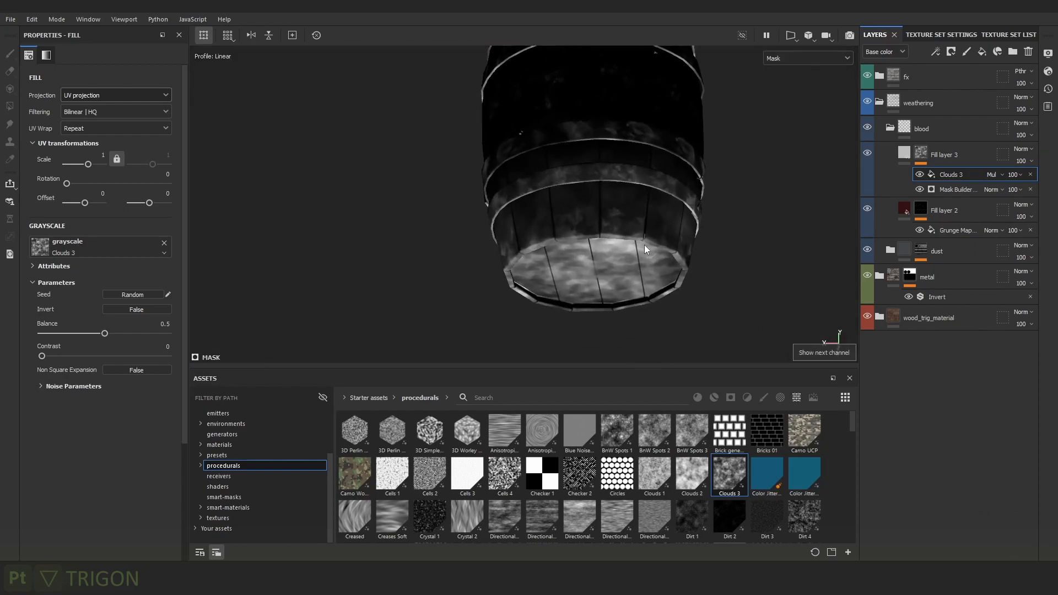
{"action": "key", "text": "m"}
{"action": "left_click_drag", "start_coordinate": [662, 243], "coordinate": [701, 257], "text": "alt"}
Raise the Mask Builder's Level to 0.86.
{"action": "left_click", "coordinate": [958, 189]}
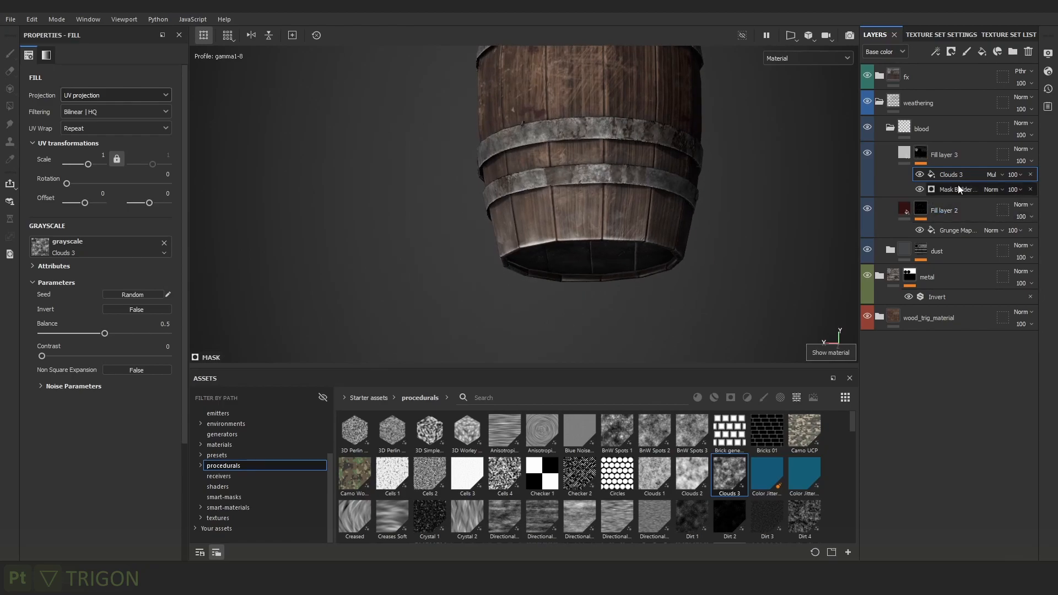
{"action": "left_click", "coordinate": [157, 143]}
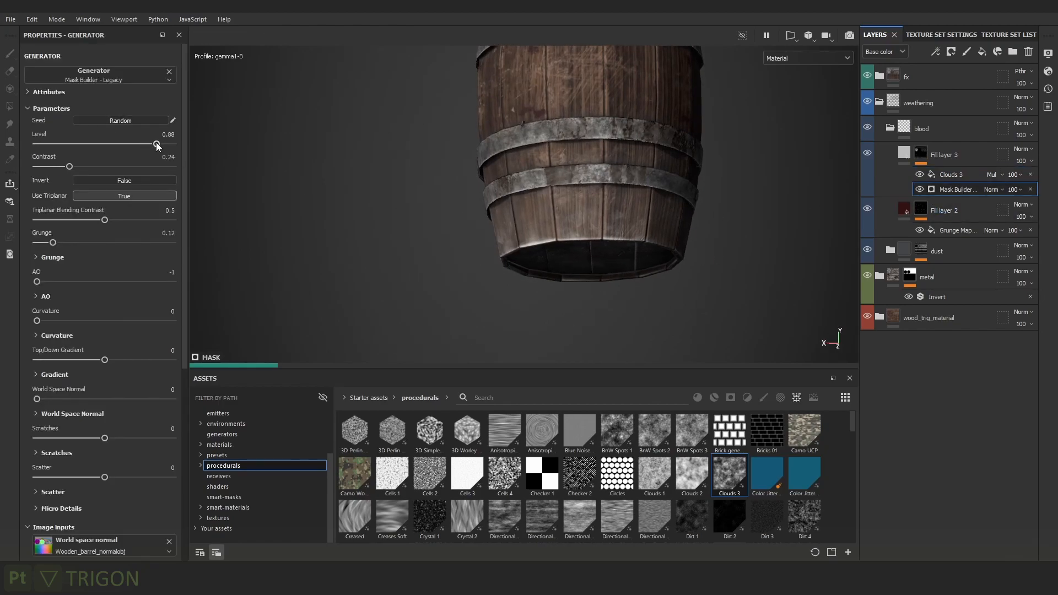
{"action": "left_click_drag", "start_coordinate": [614, 251], "coordinate": [722, 165], "text": "alt"}
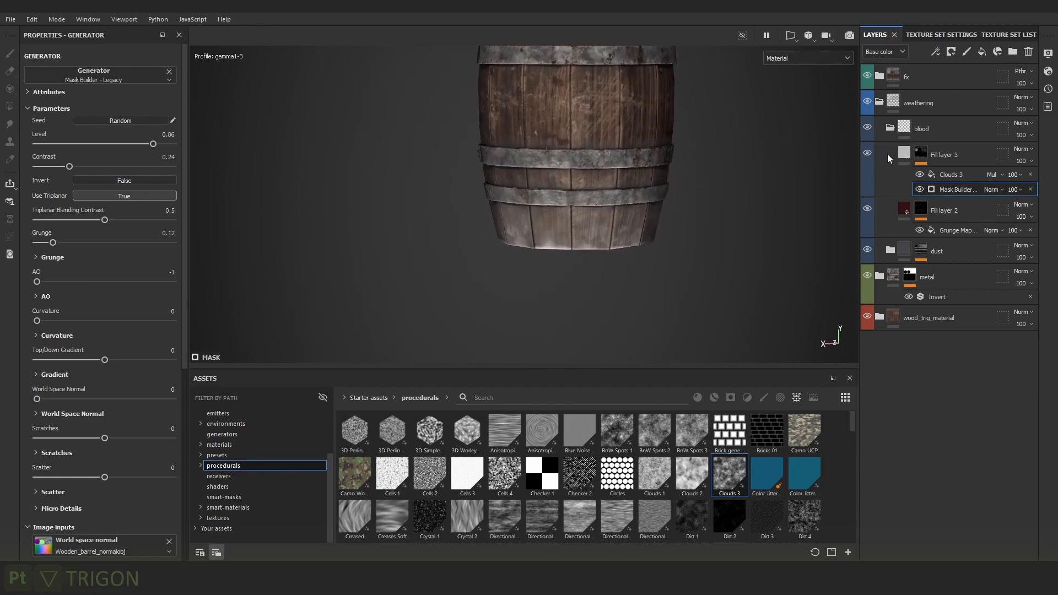
Move Fill layer 3 out of the blood folder and group it in its own folder named mud.
{"action": "left_click", "coordinate": [950, 159]}
{"action": "left_click_drag", "start_coordinate": [953, 154], "coordinate": [948, 114]}
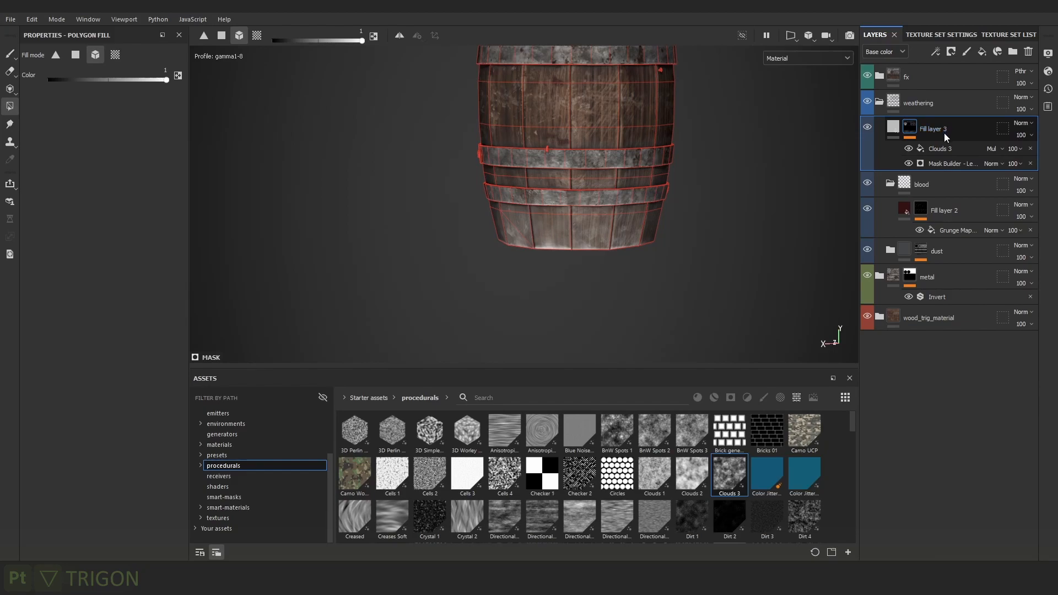
{"action": "key", "text": "ctrl+g"}
{"action": "double_click", "coordinate": [928, 127]}
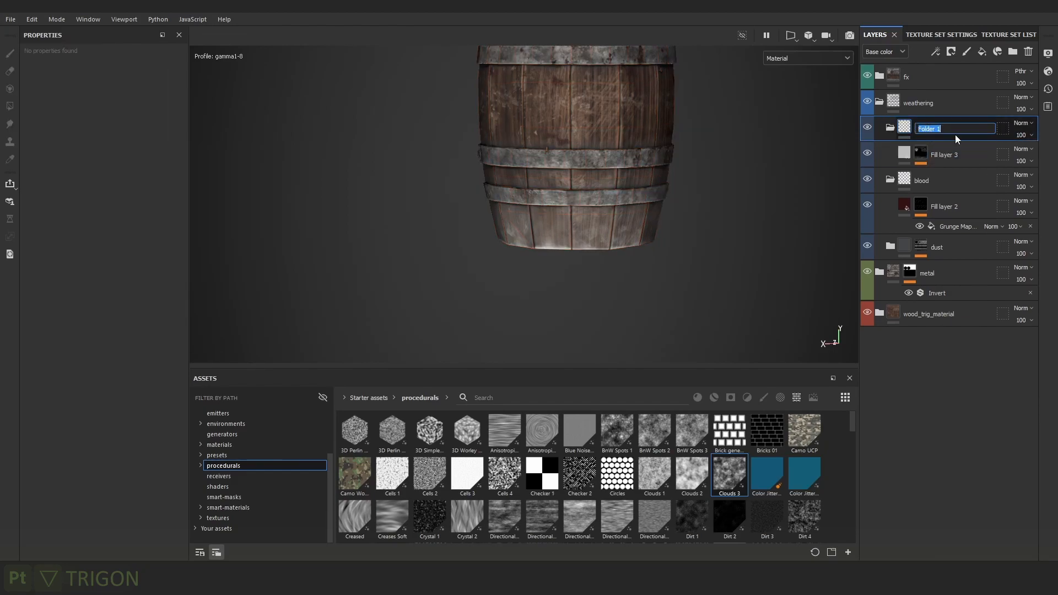
{"action": "key", "text": "Return"}
Set the mud fill layer's base color to dark brown 231406 and raise its height to about 0.23.
{"action": "left_click", "coordinate": [891, 164]}
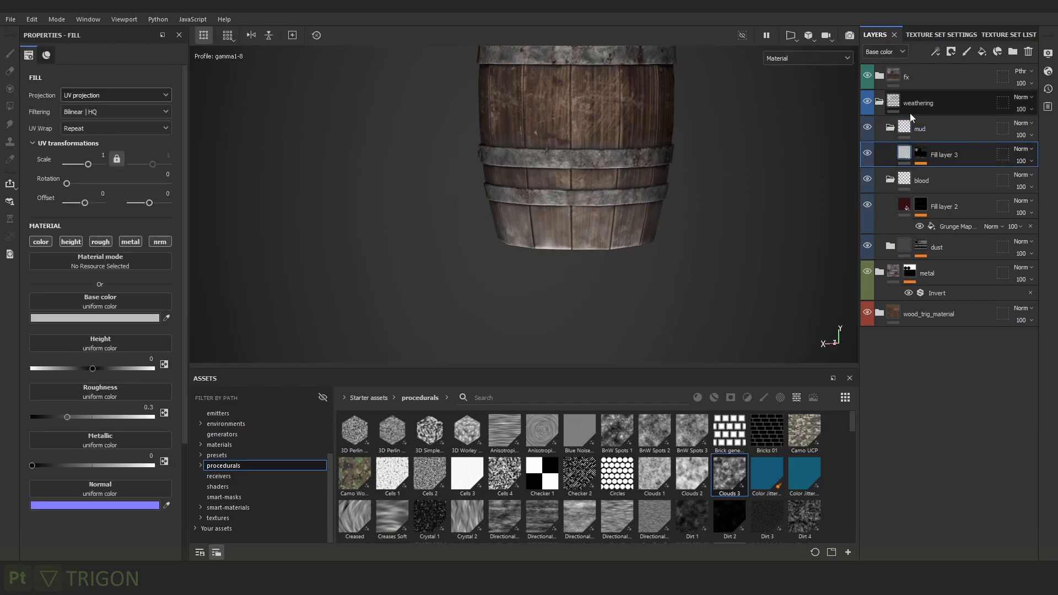
{"action": "right_click_drag", "start_coordinate": [579, 174], "coordinate": [640, 190], "text": "alt"}
{"action": "scroll", "coordinate": [640, 190], "scroll_direction": "up", "scroll_amount": 2}
{"action": "middle_click_drag", "start_coordinate": [640, 190], "coordinate": [573, 169], "text": "alt"}
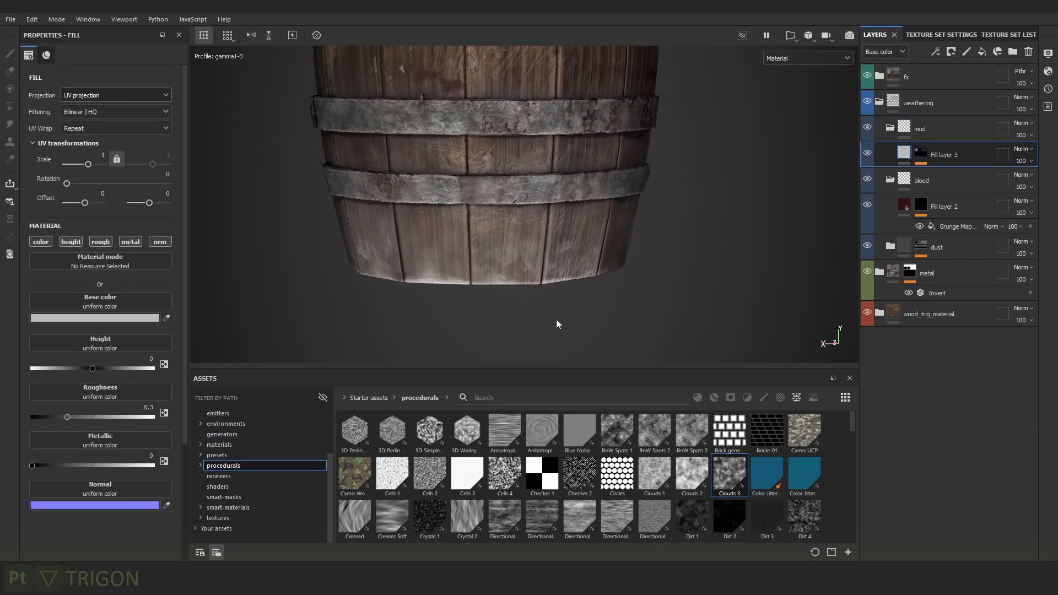
{"action": "left_click", "coordinate": [95, 318]}
{"action": "left_click_drag", "start_coordinate": [234, 362], "coordinate": [204, 384]}
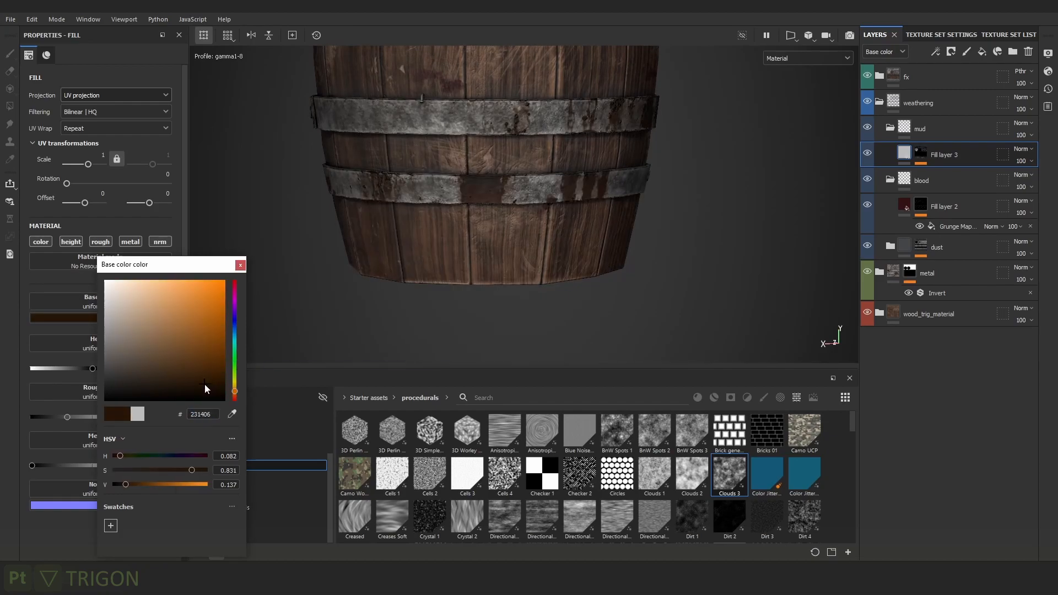
{"action": "right_click_drag", "start_coordinate": [353, 338], "coordinate": [352, 302], "text": "alt"}
{"action": "left_click", "coordinate": [239, 265]}
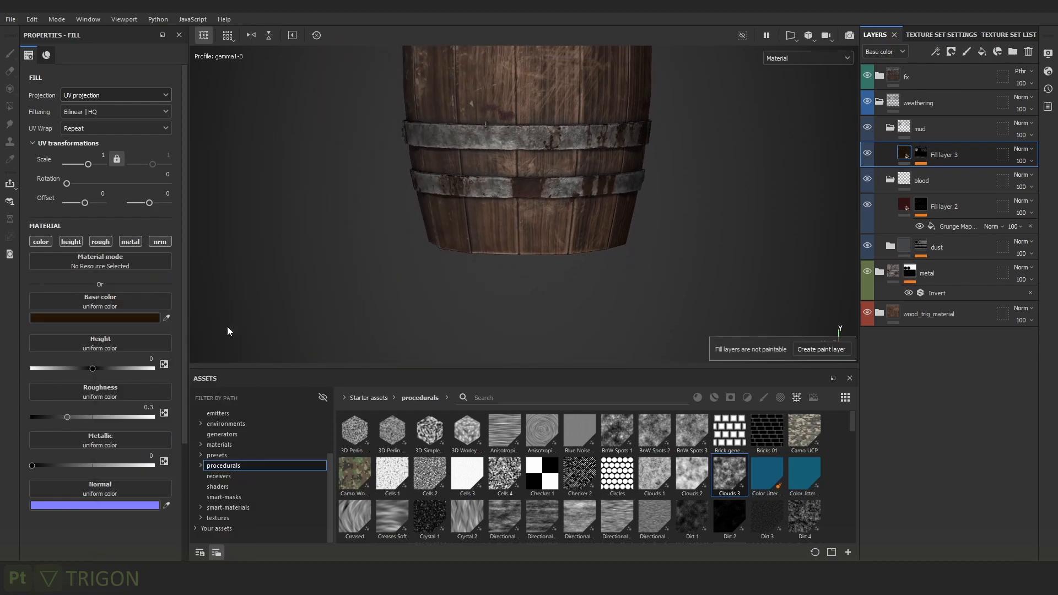
{"action": "mouse_move", "coordinate": [110, 364]}
{"action": "left_mouse_down"}
{"action": "mouse_move", "coordinate": [71, 368]}
{"action": "mouse_move", "coordinate": [107, 371]}
{"action": "left_mouse_up"}
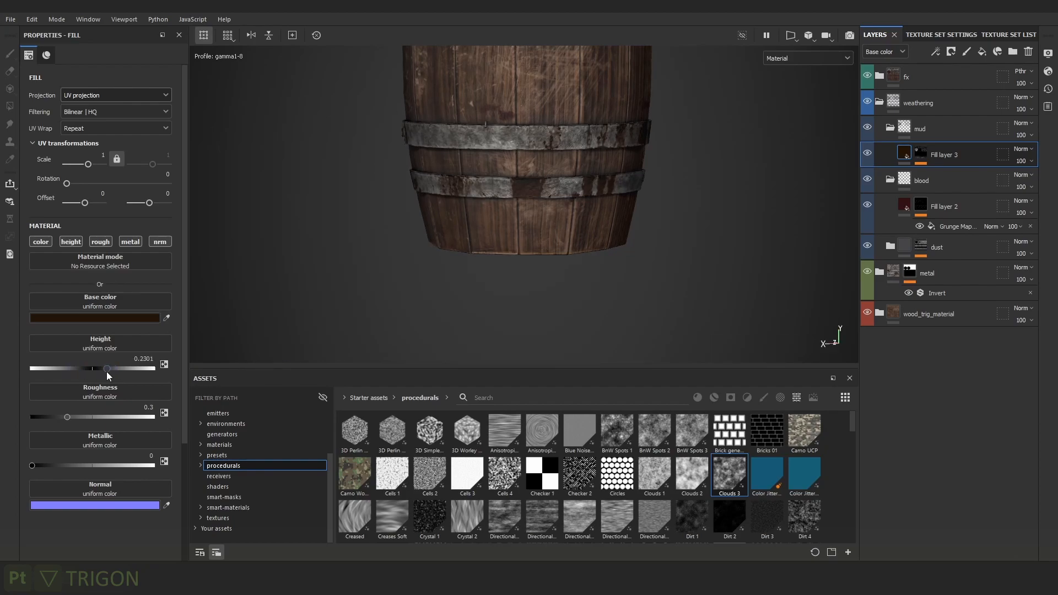
Toggle the mud fill layer's visibility to examine its effect on the barrel's lower half.
{"action": "scroll", "coordinate": [392, 314], "scroll_direction": "up", "scroll_amount": 2}
{"action": "middle_click_drag", "start_coordinate": [393, 313], "coordinate": [340, 354], "text": "alt"}
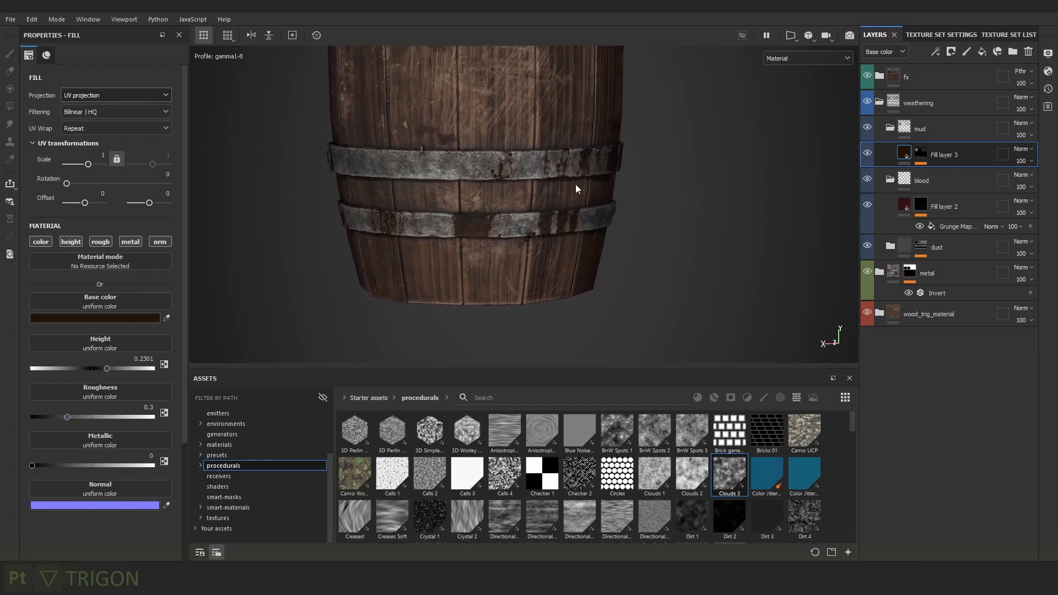
{"action": "left_click", "coordinate": [867, 154]}
{"action": "left_click", "coordinate": [867, 155]}
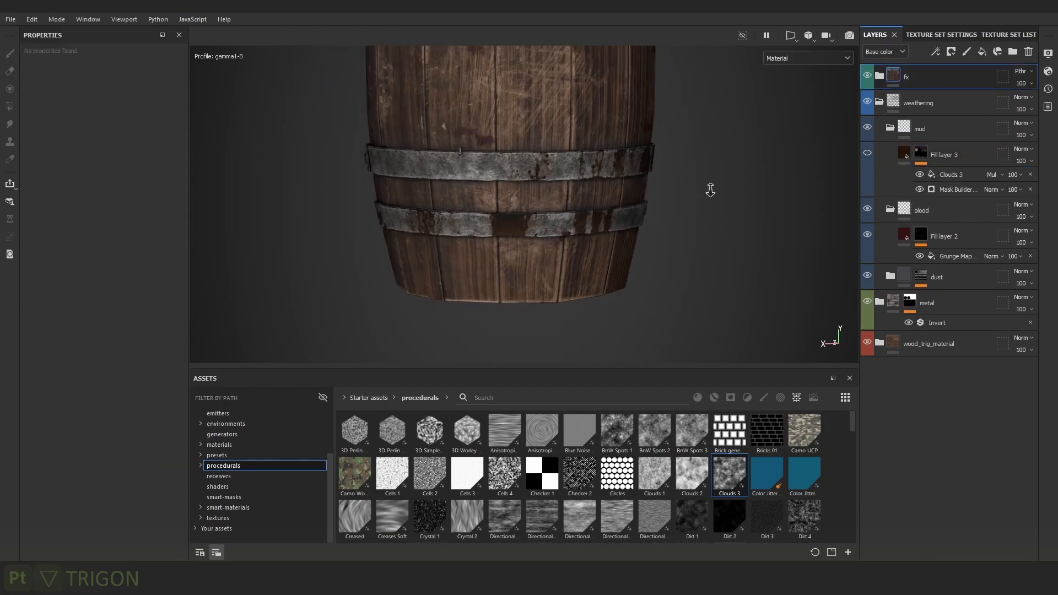
{"action": "right_click_drag", "start_coordinate": [710, 190], "coordinate": [744, 188], "text": "alt"}
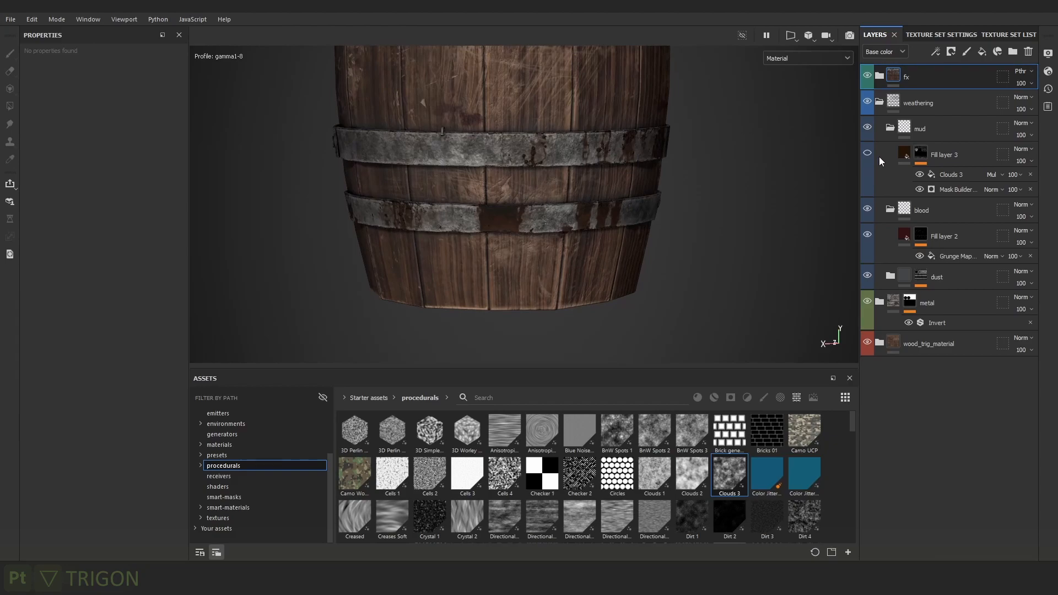
Copy Fill layer 3's mask, with its Clouds 3 and Mask Builder effects, into a new black mask on the mud folder.
{"action": "left_click", "coordinate": [920, 154]}
{"action": "right_click", "coordinate": [920, 154]}
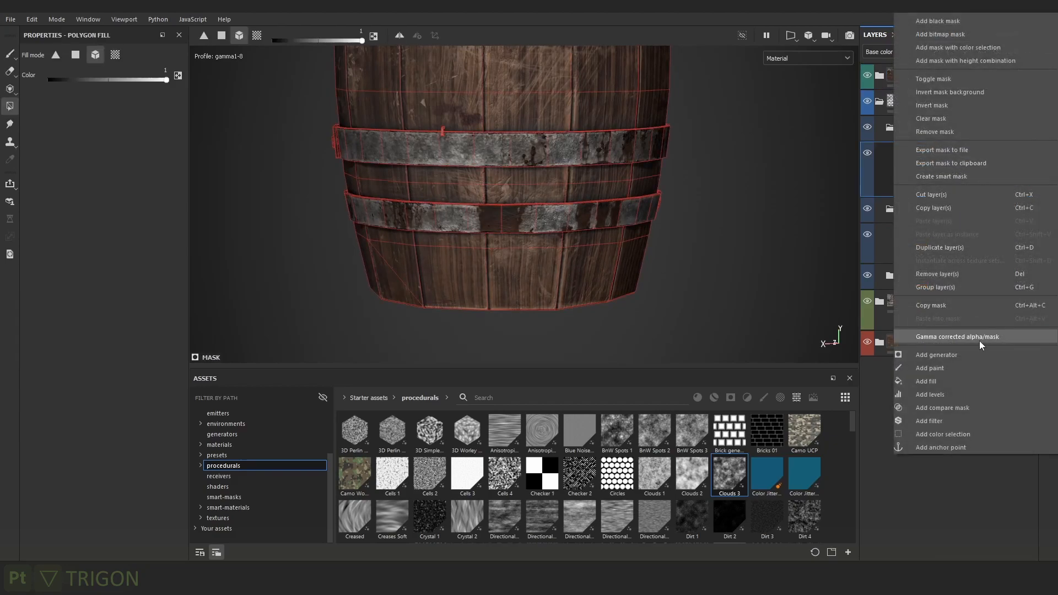
{"action": "left_click", "coordinate": [960, 306]}
{"action": "right_click", "coordinate": [934, 126]}
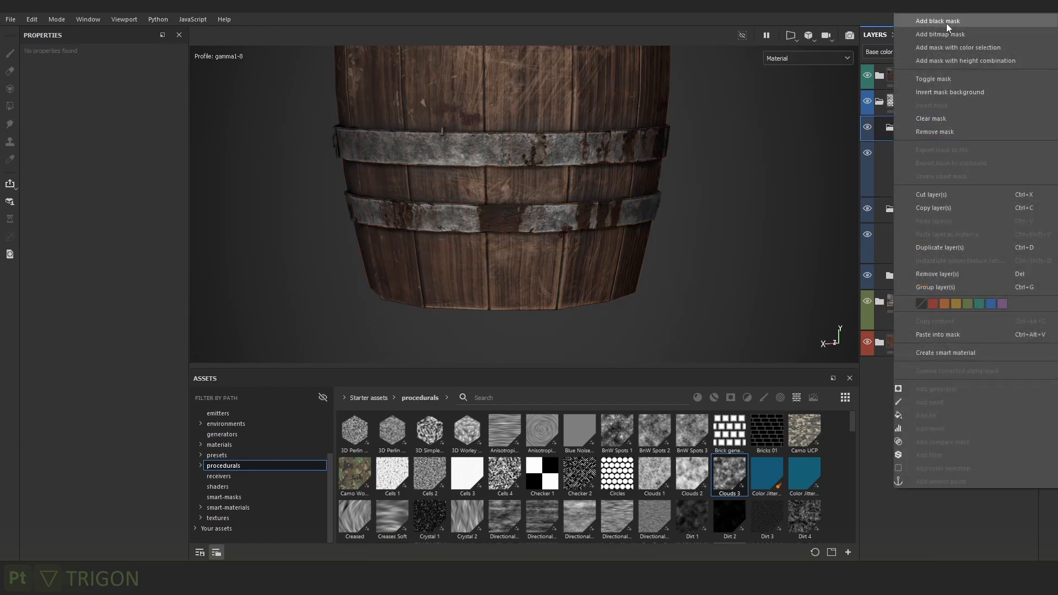
{"action": "left_click", "coordinate": [946, 23]}
{"action": "left_click", "coordinate": [939, 50]}
{"action": "left_click", "coordinate": [964, 90]}
{"action": "right_click", "coordinate": [921, 171]}
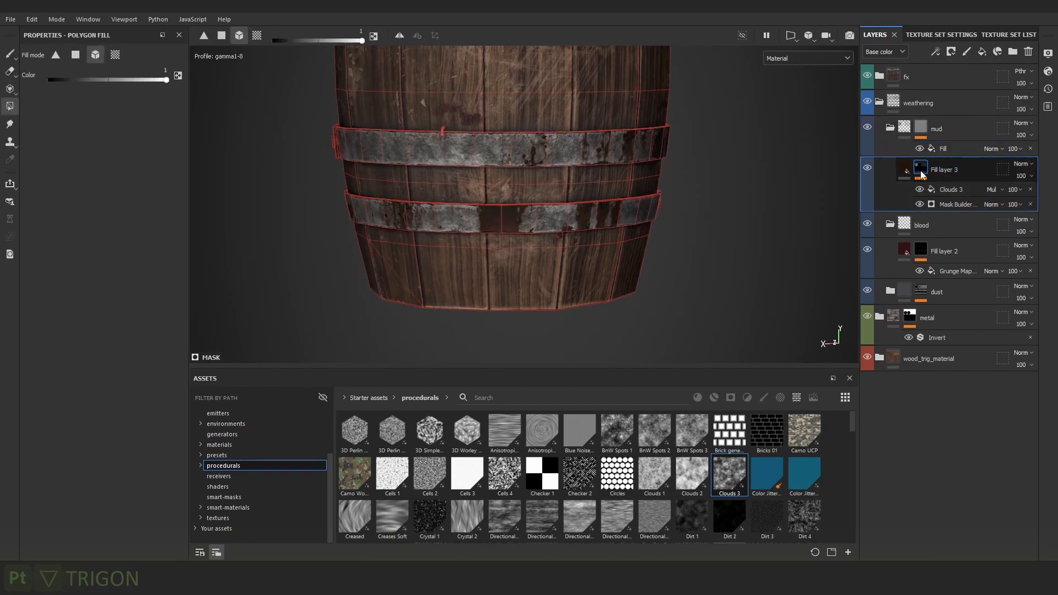
{"action": "left_click", "coordinate": [877, 148]}
{"action": "right_click", "coordinate": [919, 125]}
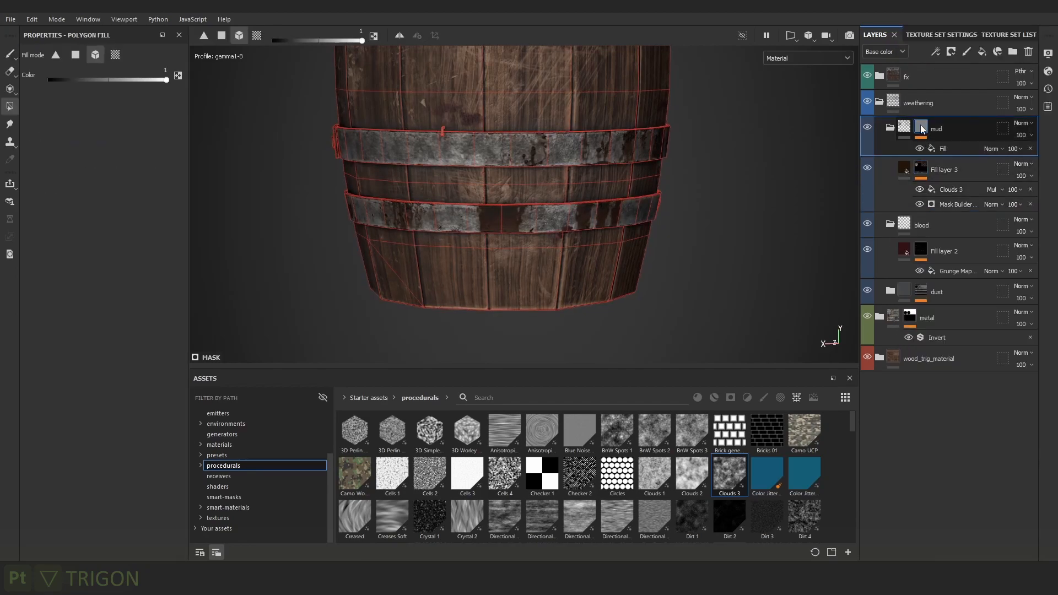
{"action": "left_click", "coordinate": [942, 442]}
Clear Fill layer 3's own mask and remove it from the layer.
{"action": "left_click", "coordinate": [918, 184]}
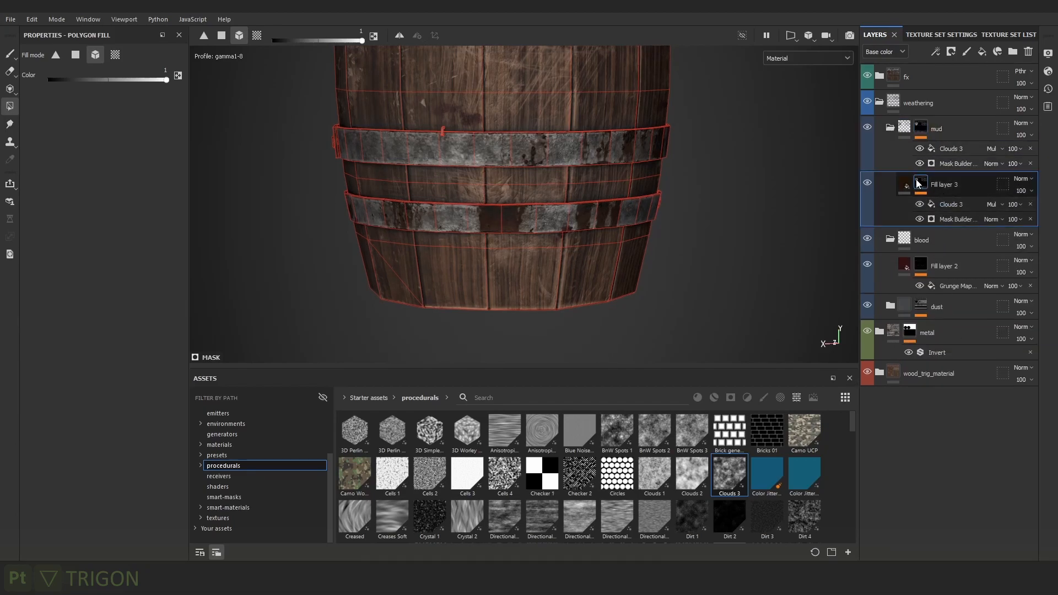
{"action": "right_click", "coordinate": [917, 183]}
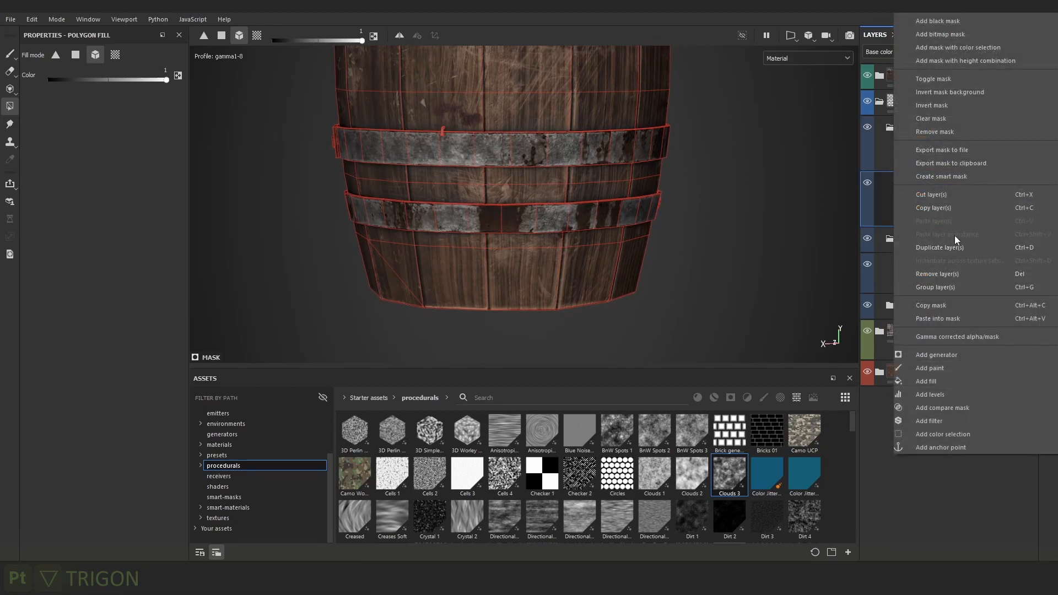
{"action": "left_click", "coordinate": [947, 119]}
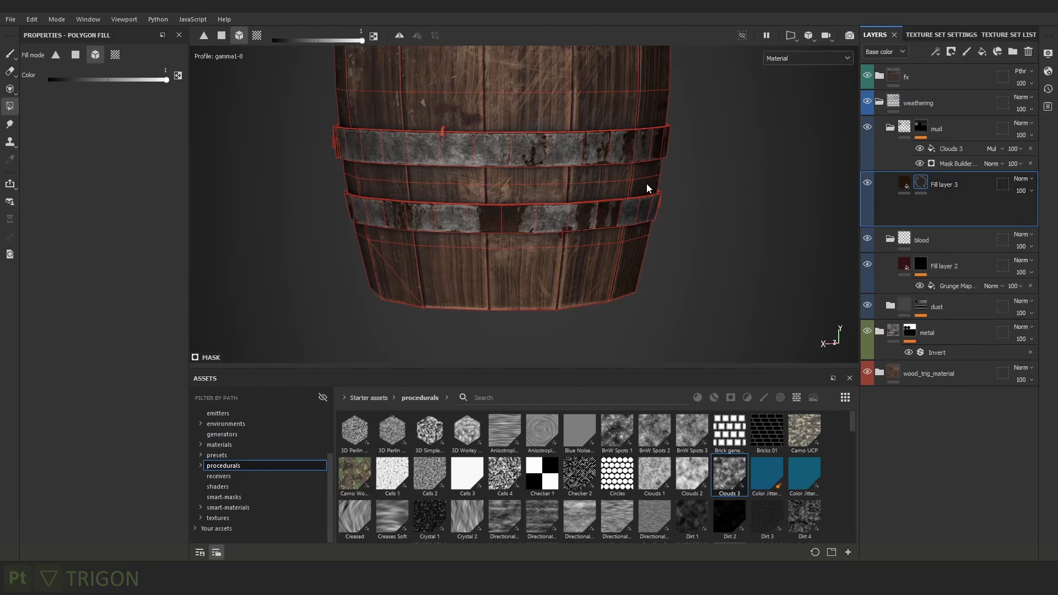
{"action": "middle_click_drag", "start_coordinate": [647, 184], "coordinate": [650, 197]}
{"action": "scroll", "coordinate": [651, 198], "scroll_direction": "up", "scroll_amount": 1}
{"action": "left_click", "coordinate": [923, 128]}
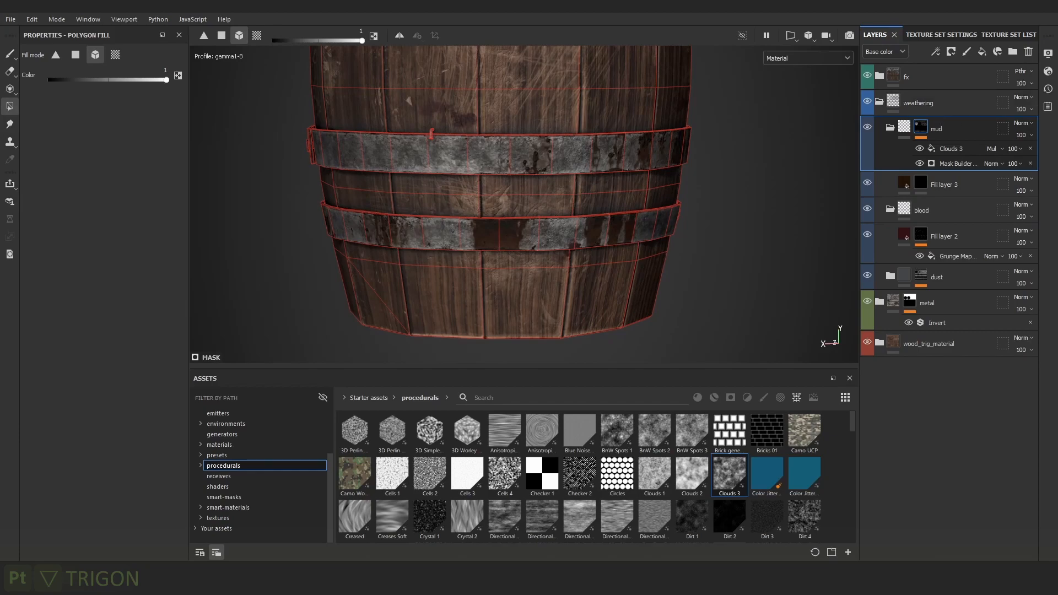
{"action": "right_click", "coordinate": [923, 157]}
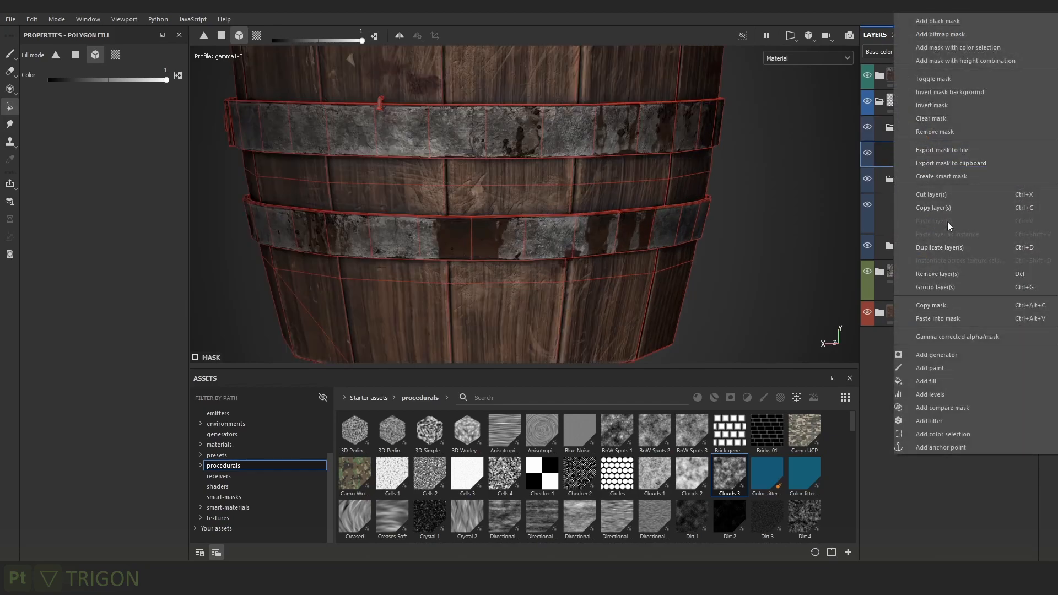
{"action": "left_click", "coordinate": [937, 132]}
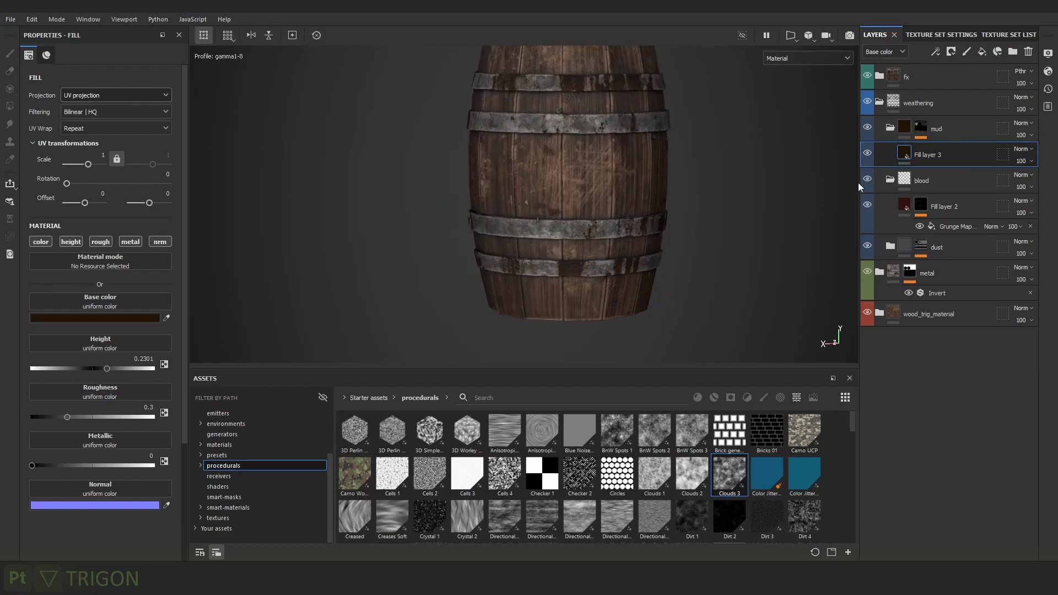
Move Fill layer 3 out of the mud folder into the weathering folder and try deleting the mud folder.
{"action": "middle_click_drag", "start_coordinate": [720, 158], "coordinate": [704, 199], "text": "alt"}
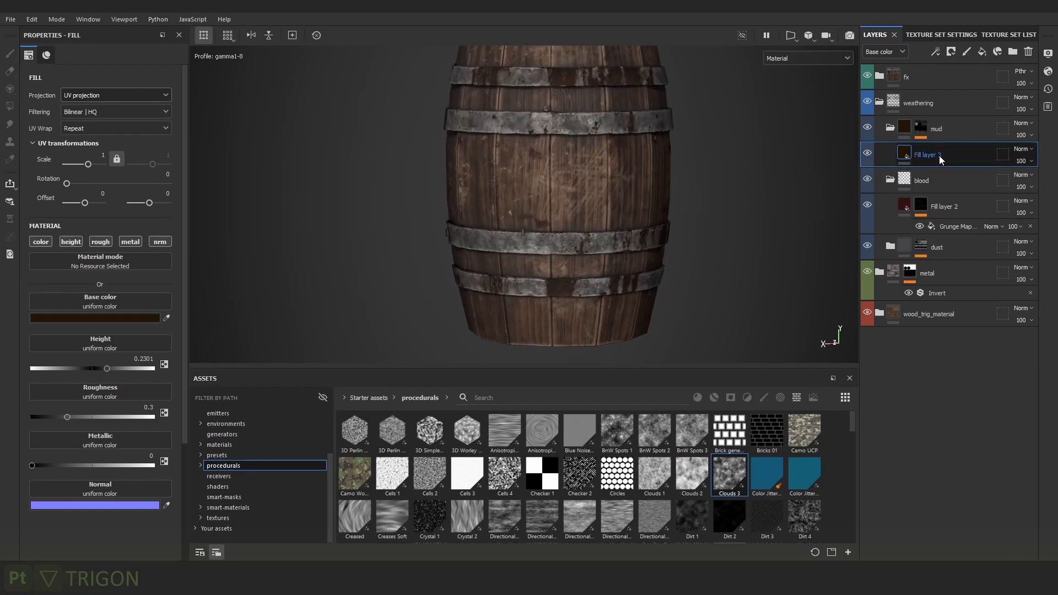
{"action": "left_click_drag", "start_coordinate": [934, 155], "coordinate": [944, 116]}
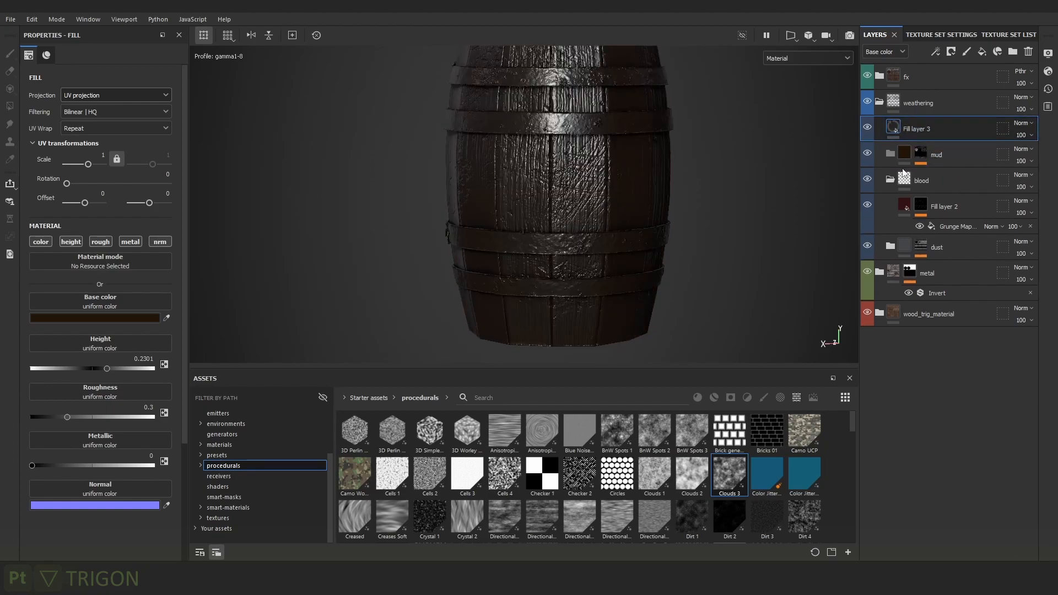
{"action": "left_click", "coordinate": [957, 158]}
{"action": "key", "text": "Delete"}
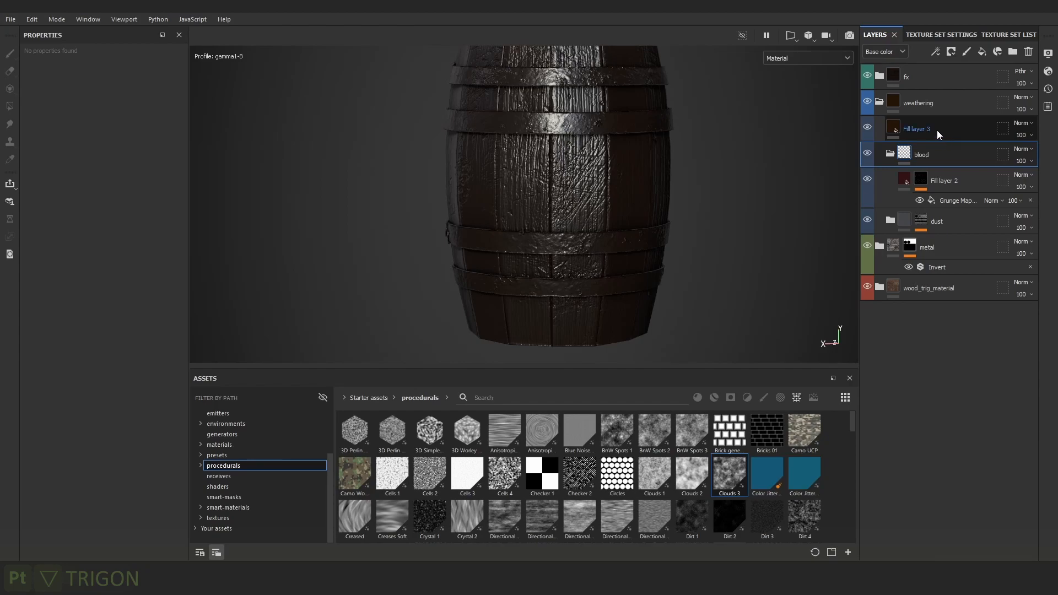
{"action": "key", "text": "ctrl+z"}
Copy the mud folder's mask and delete the folder.
{"action": "right_click", "coordinate": [920, 153]}
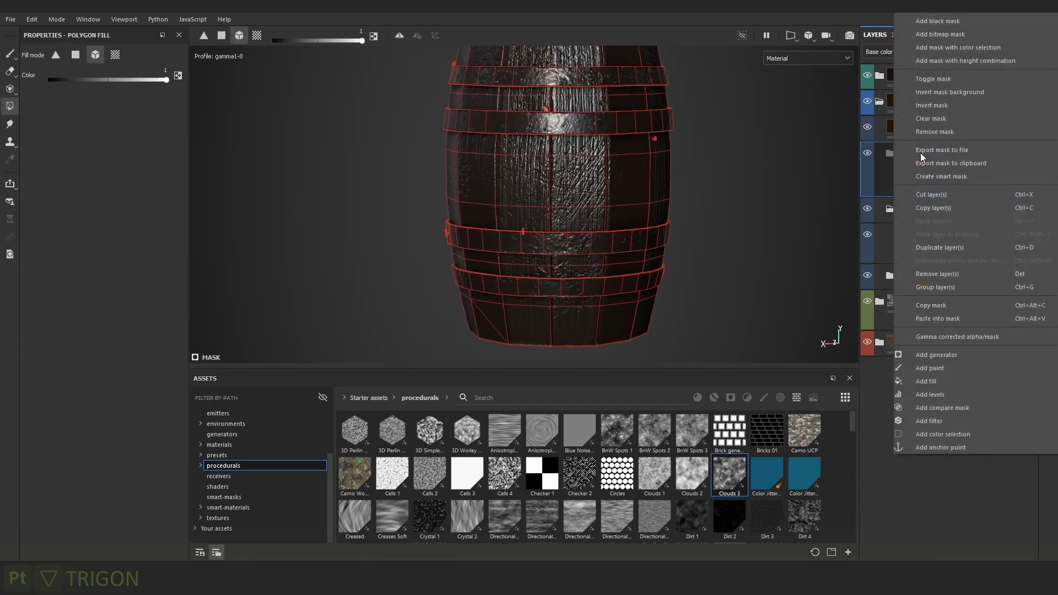
{"action": "left_click", "coordinate": [956, 308]}
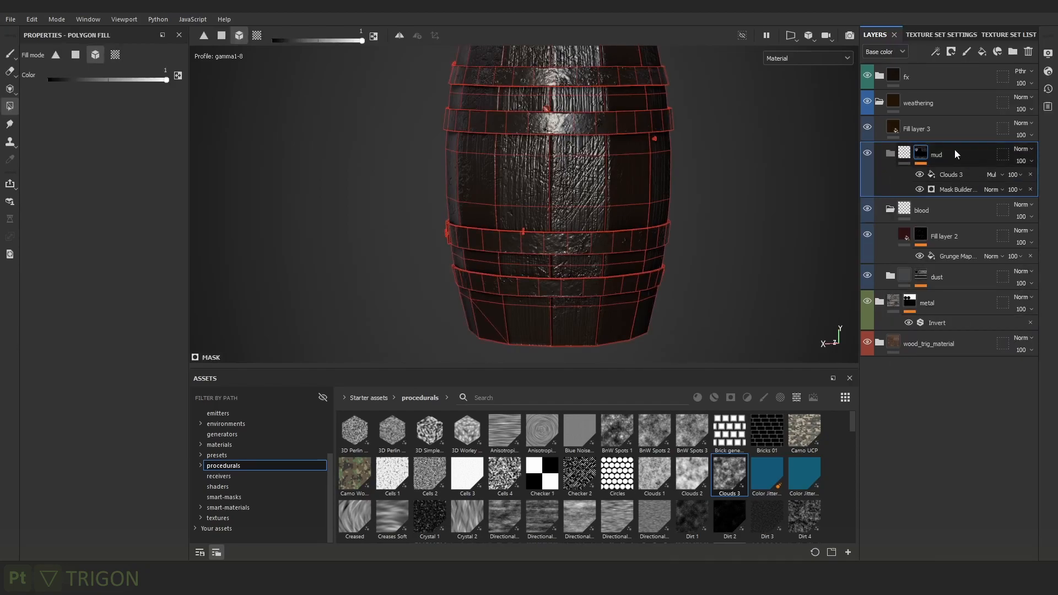
{"action": "key", "text": "Delete"}
Group Fill layer 3 in a new folder and give the folder a black mask with a fill effect.
{"action": "left_click", "coordinate": [944, 132]}
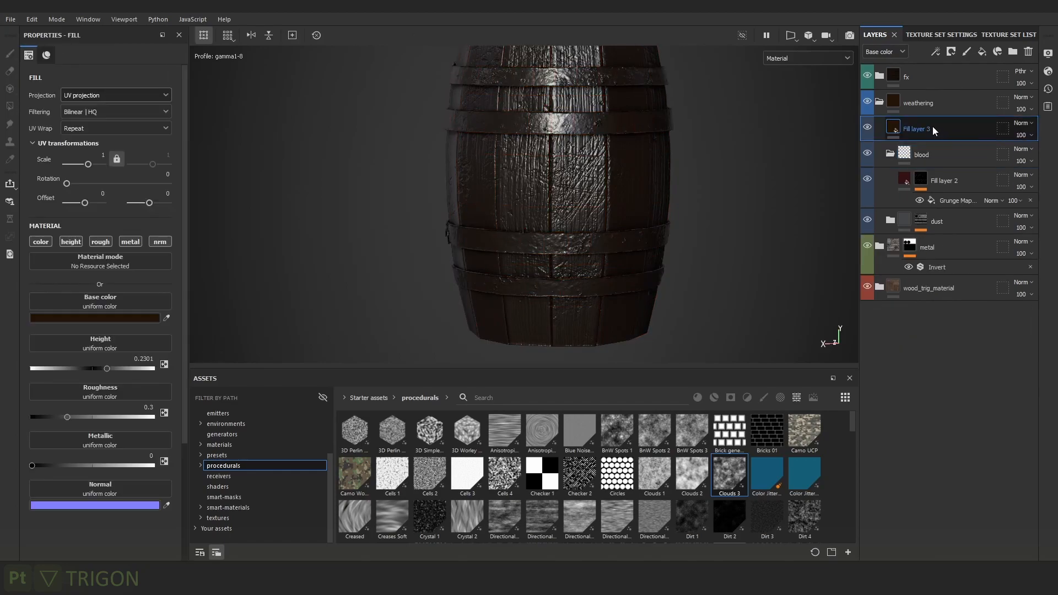
{"action": "key", "text": "ctrl+g"}
{"action": "right_click", "coordinate": [926, 129]}
{"action": "left_click", "coordinate": [976, 39]}
{"action": "left_click", "coordinate": [936, 50]}
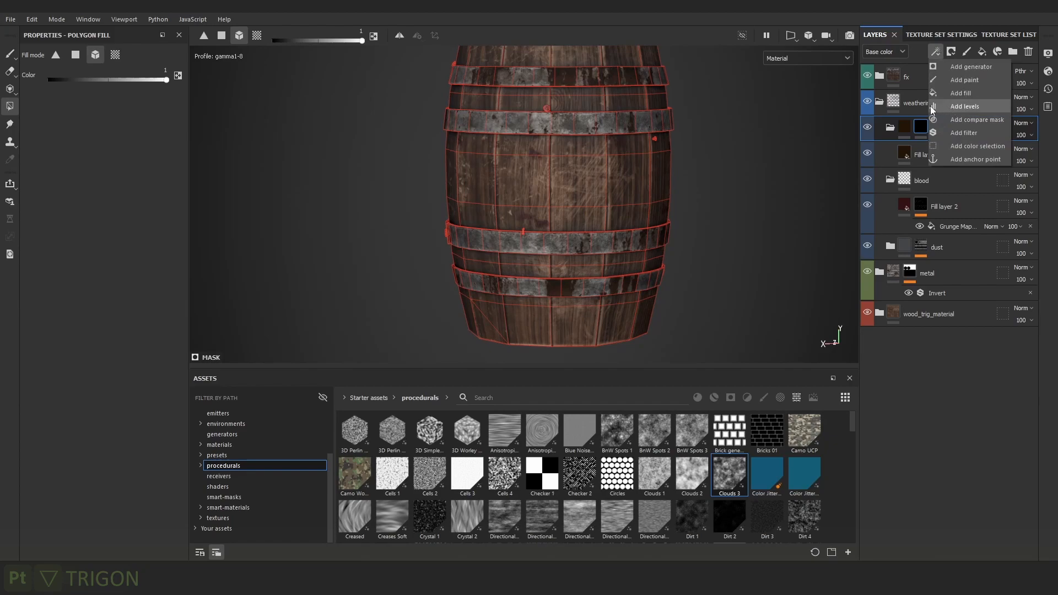
{"action": "left_click", "coordinate": [927, 123]}
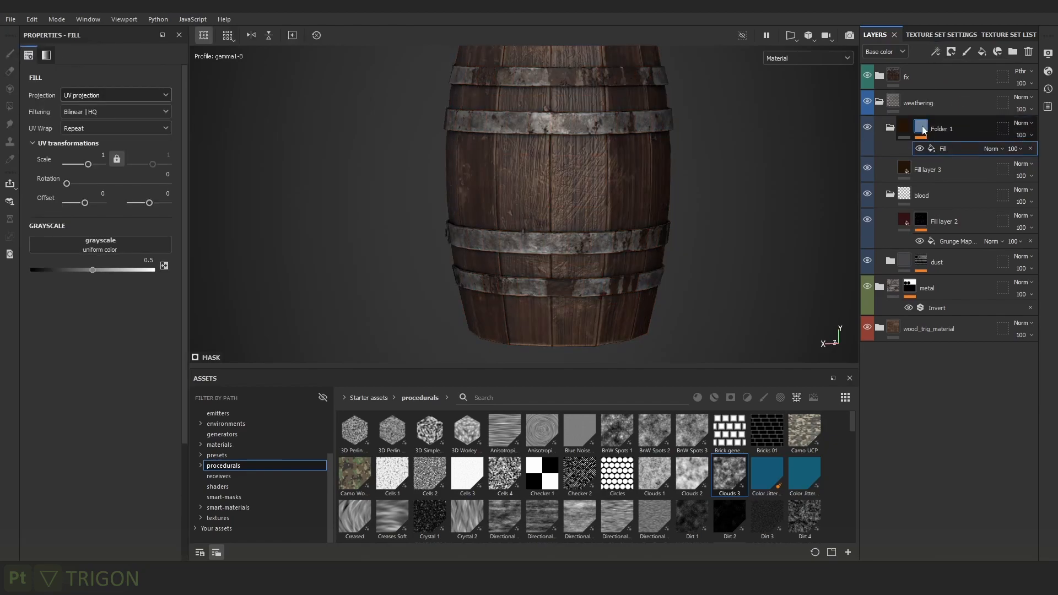
Try the copied Clouds 3 and Mask Builder mask on the new folder, and clear that mask.
{"action": "right_click", "coordinate": [921, 126]}
{"action": "left_click", "coordinate": [950, 444]}
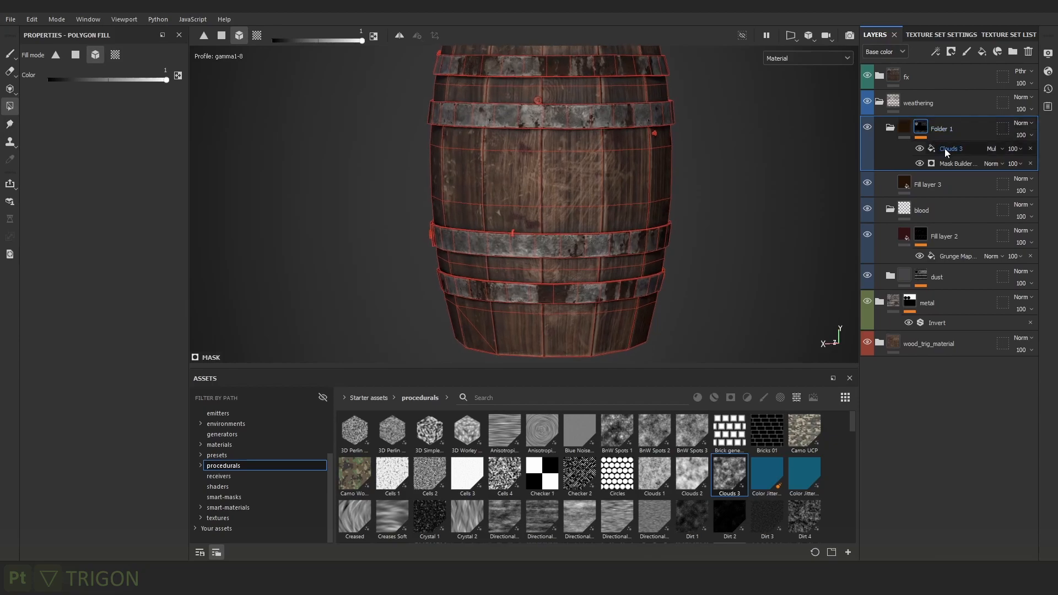
{"action": "left_click", "coordinate": [944, 148]}
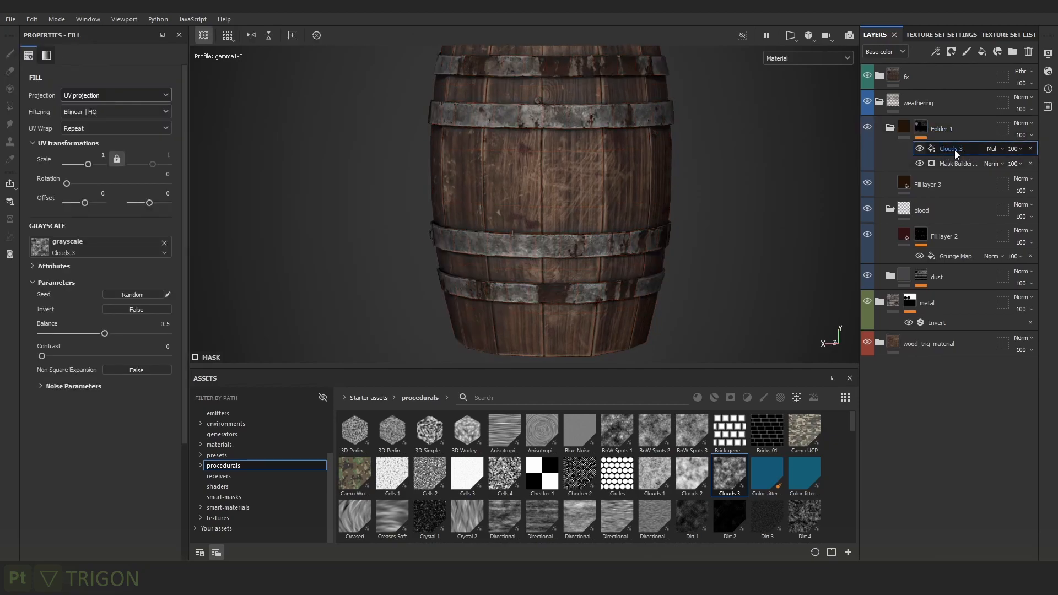
{"action": "left_click", "coordinate": [919, 129]}
{"action": "right_click", "coordinate": [920, 129]}
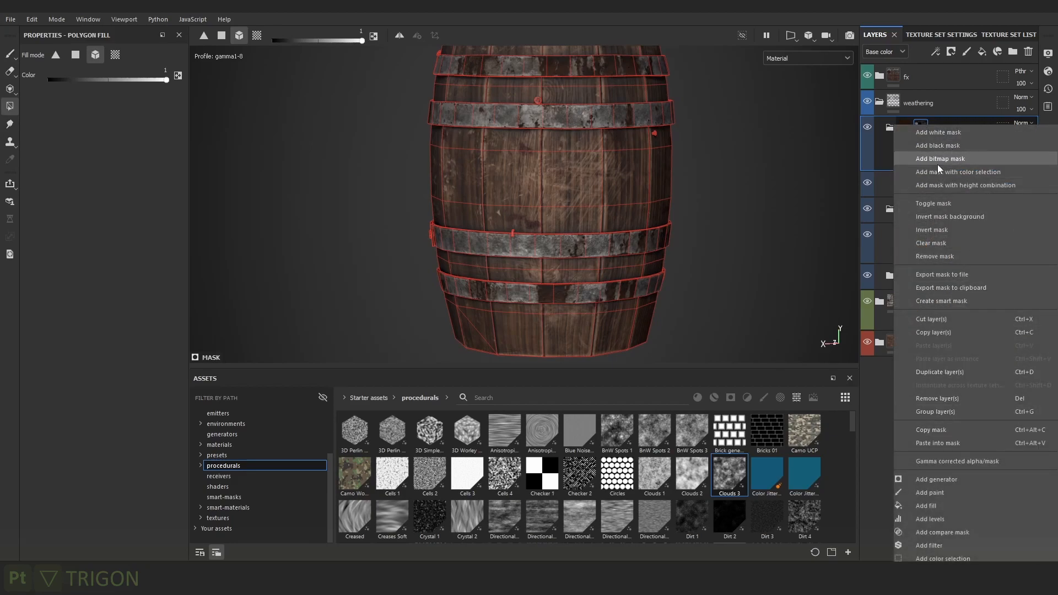
{"action": "left_click", "coordinate": [867, 189]}
Disable and re-enable the new folder's mask to compare the barrel with and without full mud coverage.
{"action": "scroll", "coordinate": [649, 232], "scroll_direction": "up", "scroll_amount": 4}
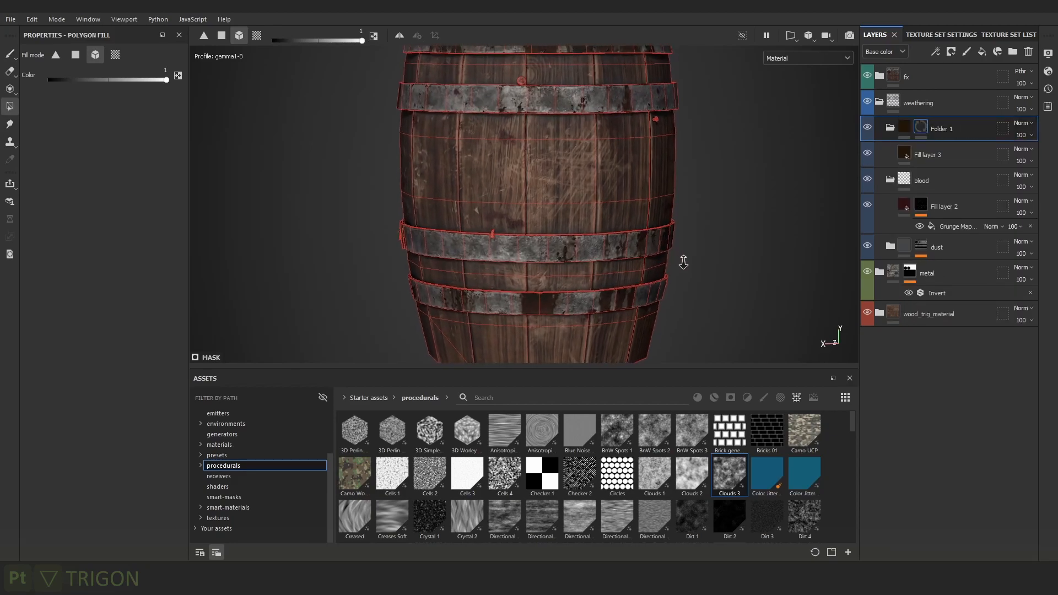
{"action": "left_click", "coordinate": [920, 128], "text": "shift"}
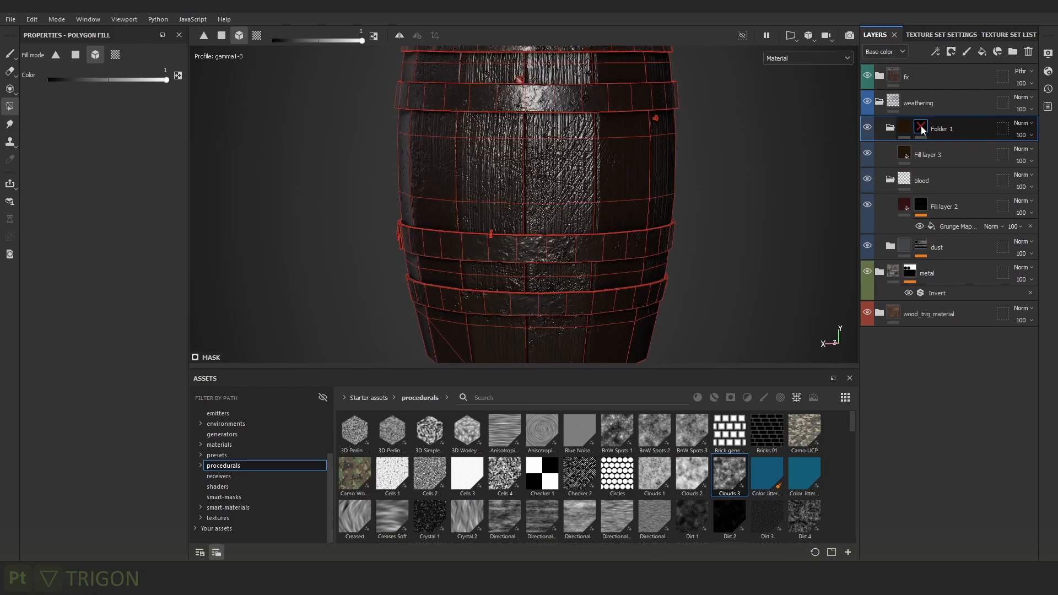
{"action": "scroll", "coordinate": [858, 138], "scroll_direction": "up", "scroll_amount": 3}
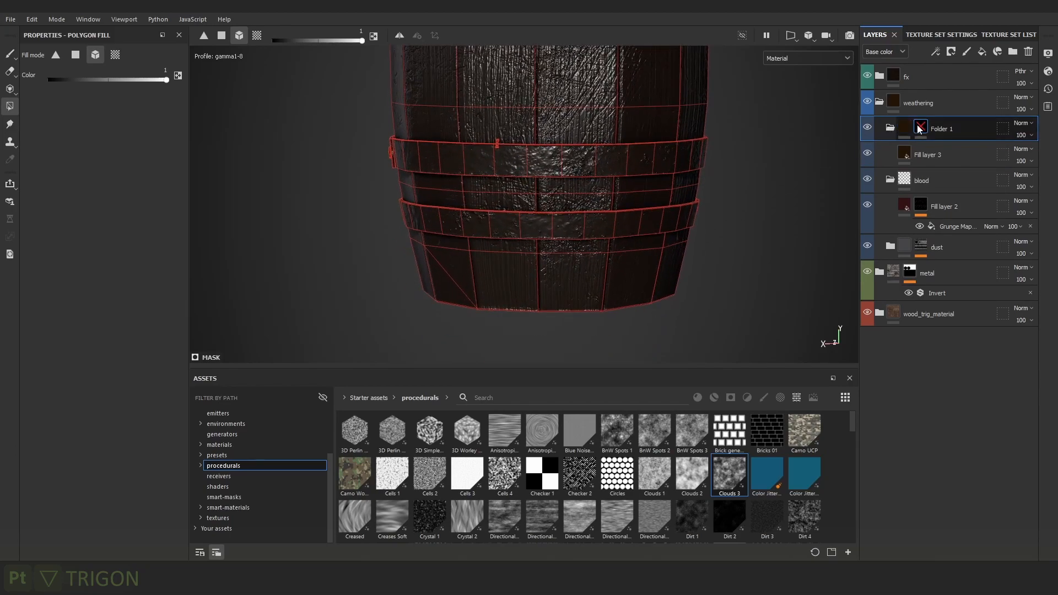
{"action": "left_click", "coordinate": [922, 129], "text": "shift"}
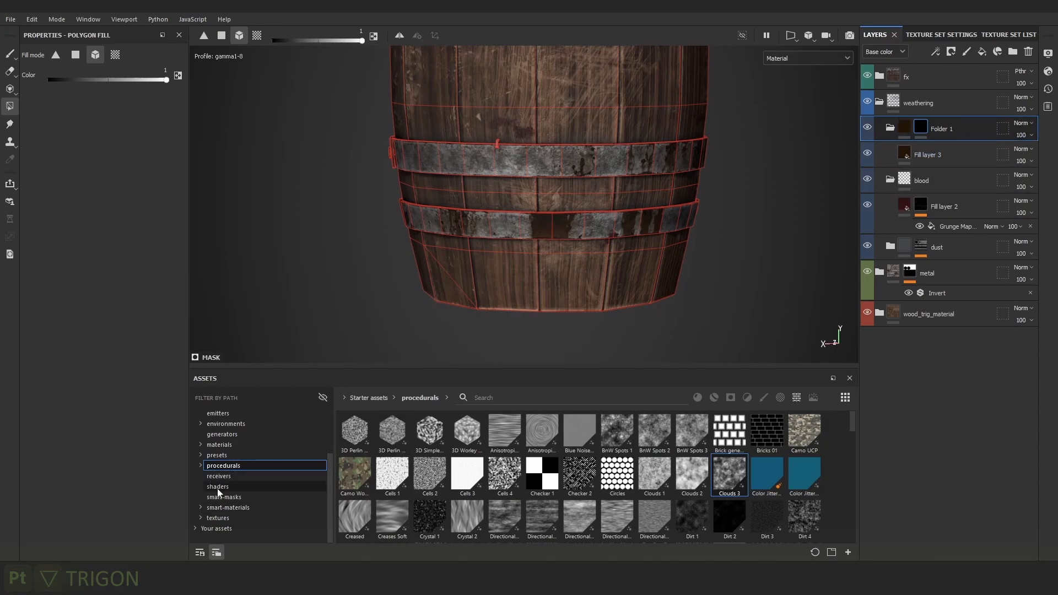
Search the smart masks for "ground" and apply Ground Dirt to the folder containing Fill layer 3.
{"action": "left_click", "coordinate": [237, 500]}
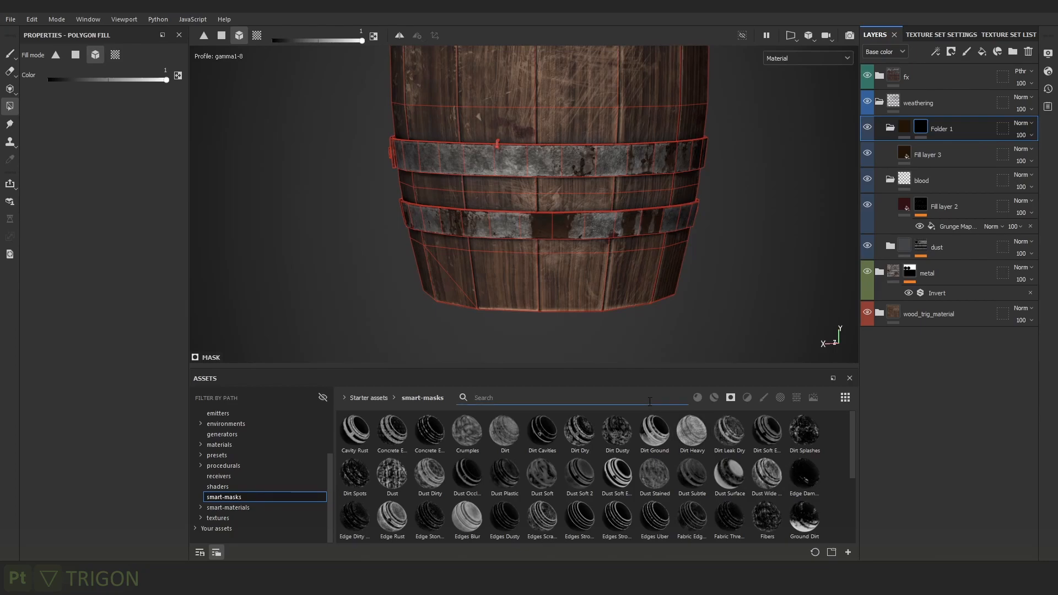
{"action": "type", "text": "ground"}
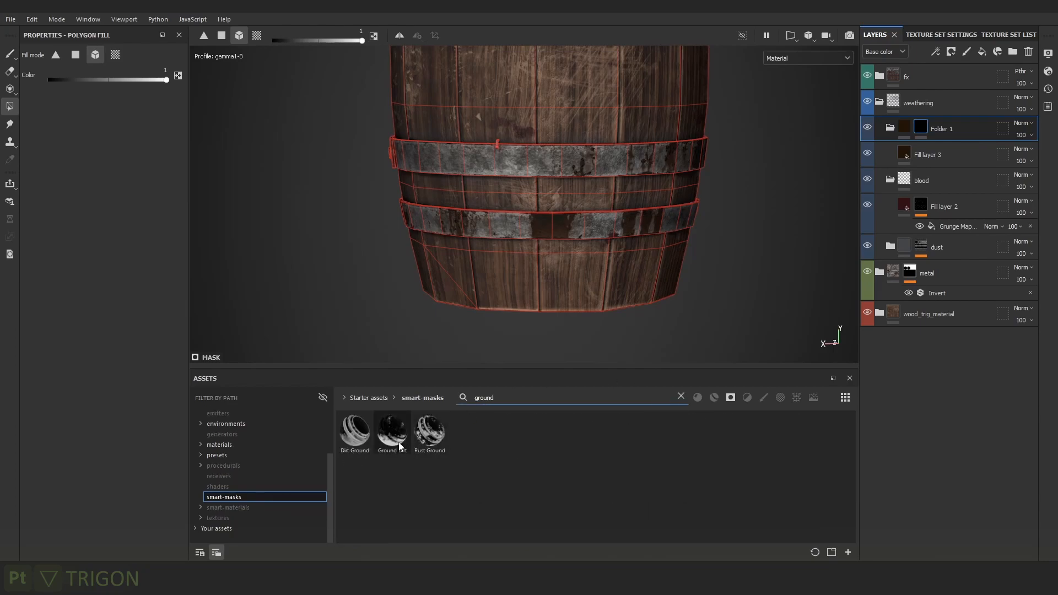
{"action": "left_click_drag", "start_coordinate": [398, 445], "coordinate": [960, 129]}
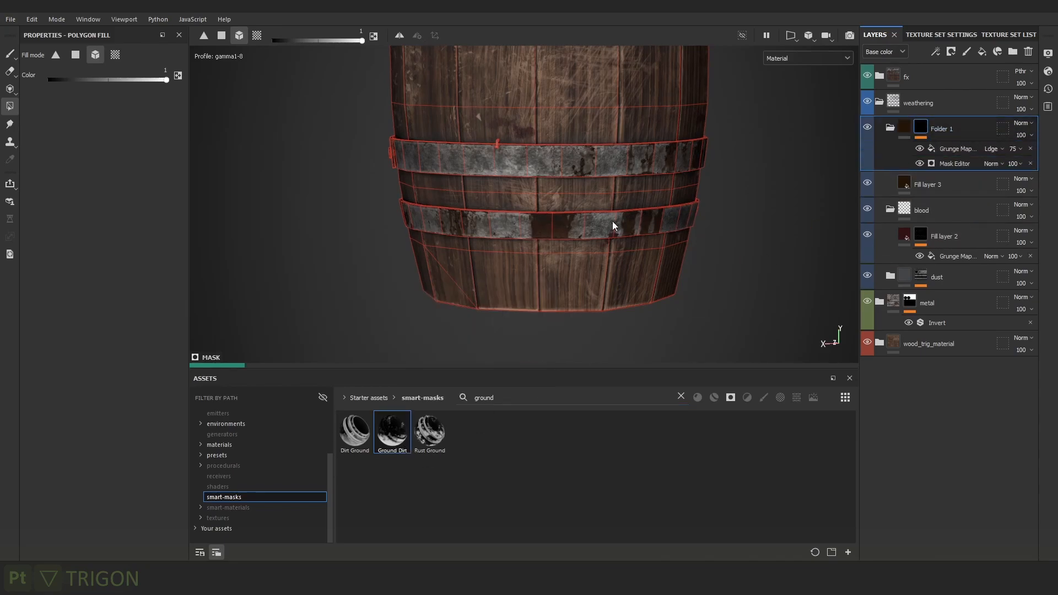
Open the Mask Editor generator in Folder 1's mask and set its Global Balance to 0.8.
{"action": "scroll", "coordinate": [622, 232], "scroll_direction": "down", "scroll_amount": 5}
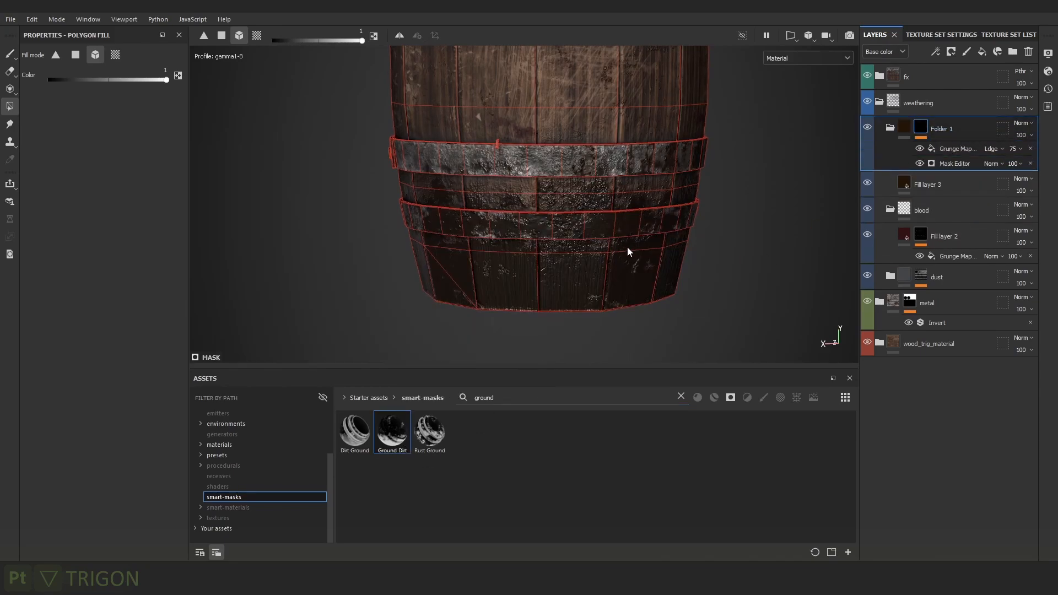
{"action": "left_click", "coordinate": [904, 128]}
{"action": "left_click_drag", "start_coordinate": [733, 195], "coordinate": [658, 194], "text": "alt"}
{"action": "right_click_drag", "start_coordinate": [658, 194], "coordinate": [604, 194], "text": "shift"}
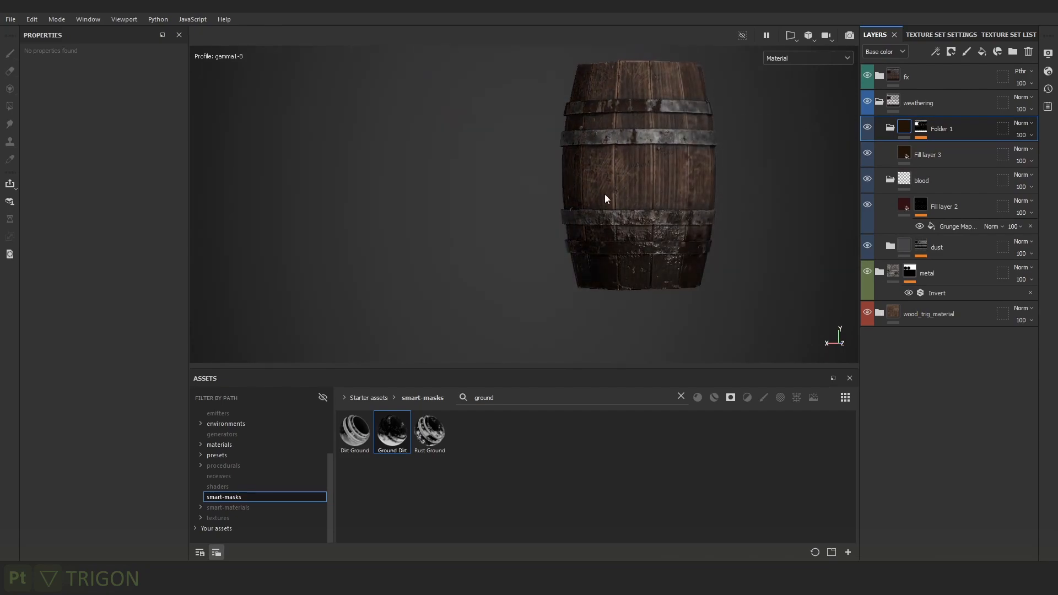
{"action": "scroll", "coordinate": [605, 193], "scroll_direction": "up", "scroll_amount": 3}
{"action": "left_click", "coordinate": [920, 128]}
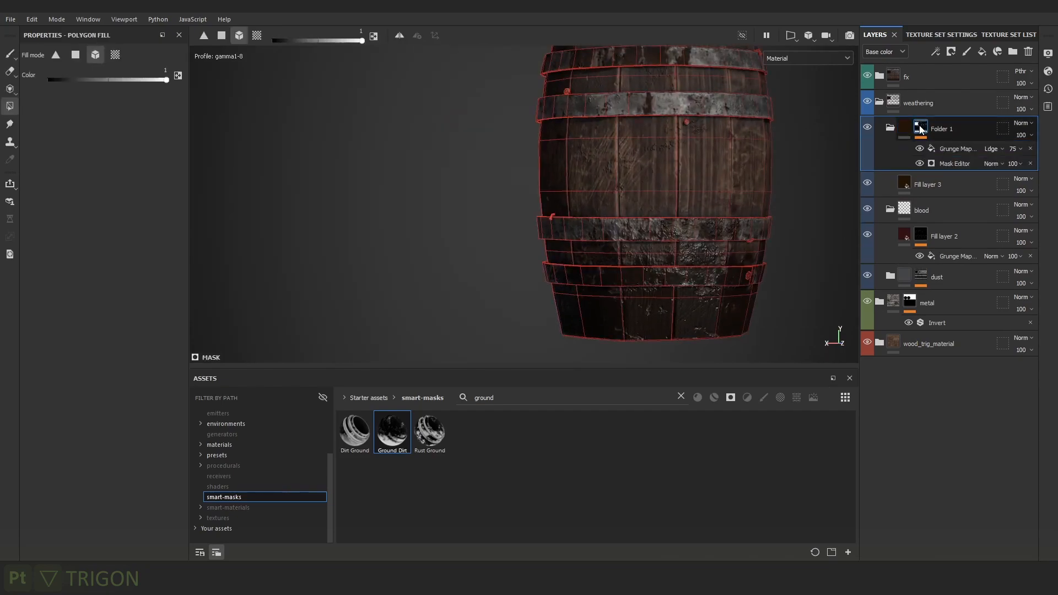
{"action": "left_click", "coordinate": [953, 150]}
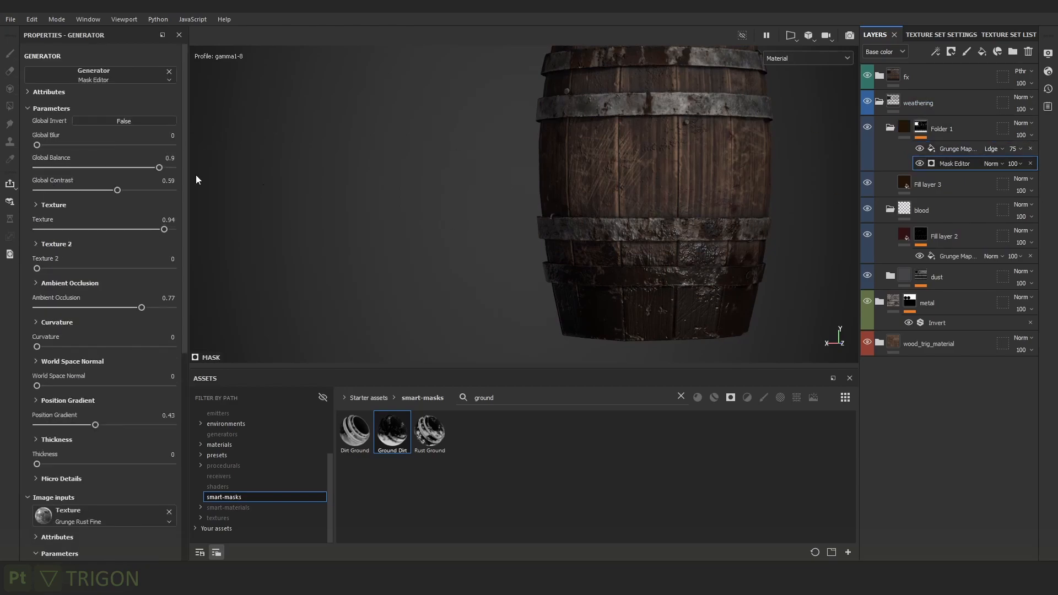
{"action": "left_click", "coordinate": [122, 167]}
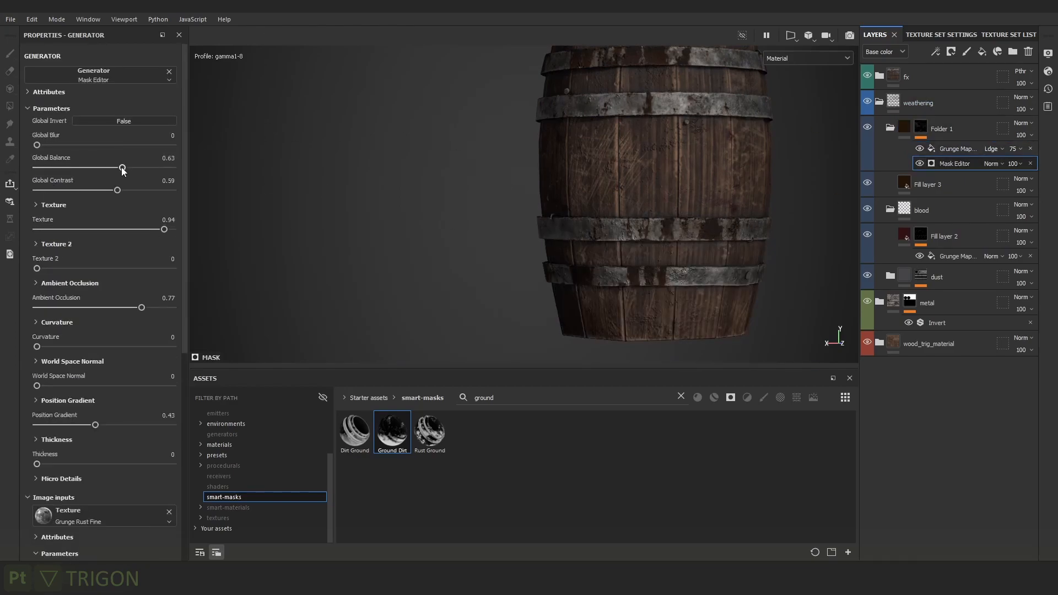
{"action": "left_click_drag", "start_coordinate": [139, 171], "coordinate": [145, 168]}
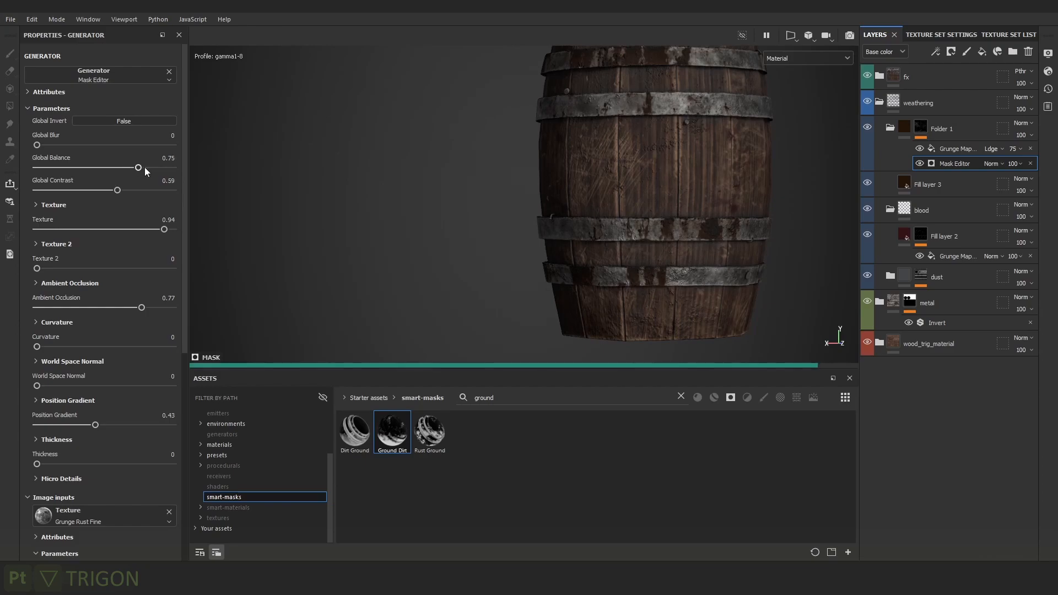
Raise the Mask Editor's Global Balance to 0.87 and check the mud coverage around the barrel.
{"action": "scroll", "coordinate": [720, 193], "scroll_direction": "down", "scroll_amount": 4}
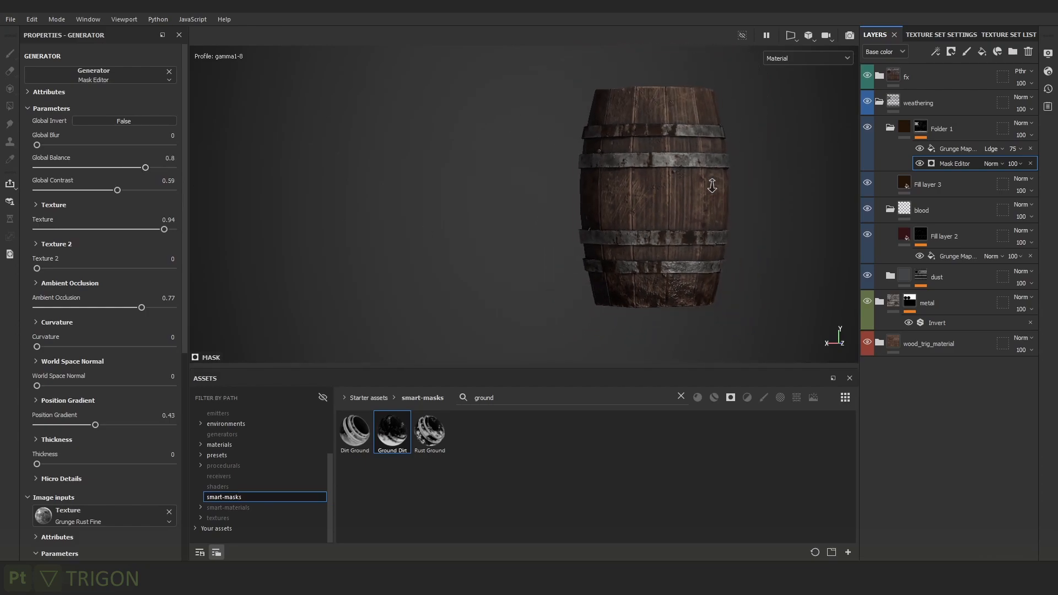
{"action": "right_click_drag", "start_coordinate": [720, 193], "coordinate": [732, 193], "text": "shift"}
{"action": "left_click_drag", "start_coordinate": [597, 240], "coordinate": [771, 246], "text": "alt"}
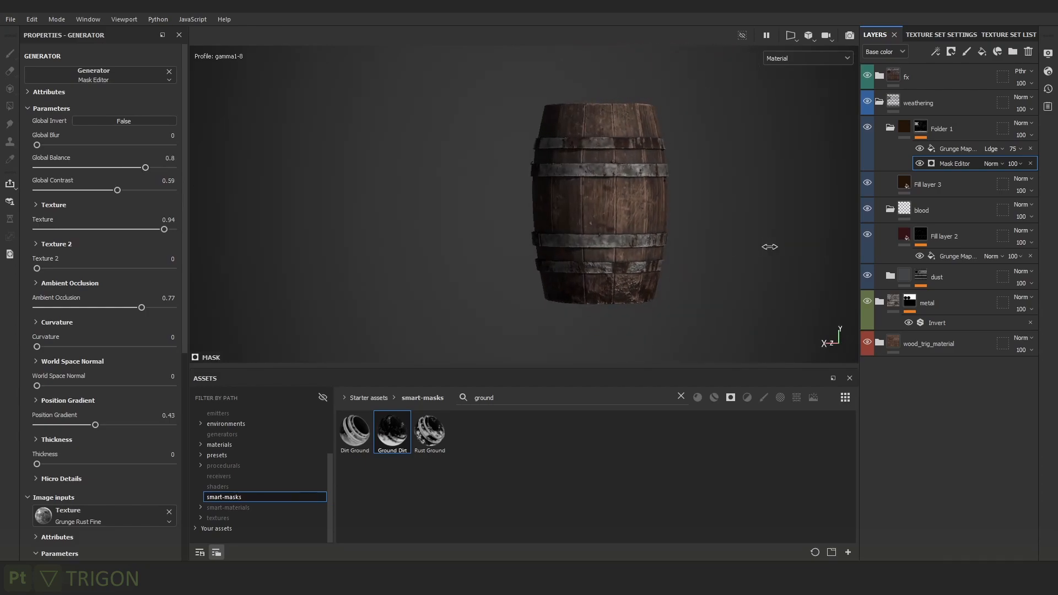
{"action": "right_click_drag", "start_coordinate": [772, 247], "coordinate": [695, 244], "text": "shift"}
{"action": "scroll", "coordinate": [695, 245], "scroll_direction": "up", "scroll_amount": 2}
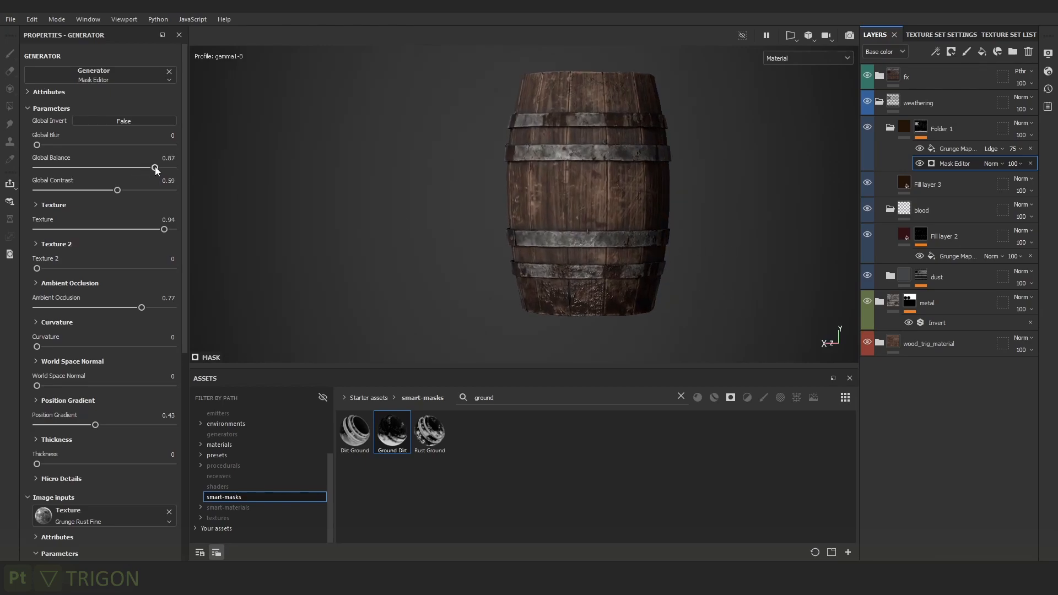
{"action": "mouse_move", "coordinate": [634, 219]}
{"action": "middle_mouse_down", "text": "alt"}
{"action": "mouse_move", "coordinate": [596, 217]}
{"action": "mouse_move", "coordinate": [637, 219]}
{"action": "middle_mouse_up", "text": "alt"}
{"action": "left_click_drag", "start_coordinate": [740, 220], "coordinate": [647, 205], "text": "alt"}
{"action": "right_click_drag", "start_coordinate": [647, 206], "coordinate": [691, 208], "text": "alt"}
{"action": "middle_click_drag", "start_coordinate": [691, 208], "coordinate": [651, 210], "text": "alt"}
Rename Fill layer 3 inside Folder 1 as base.
{"action": "left_click", "coordinate": [926, 181]}
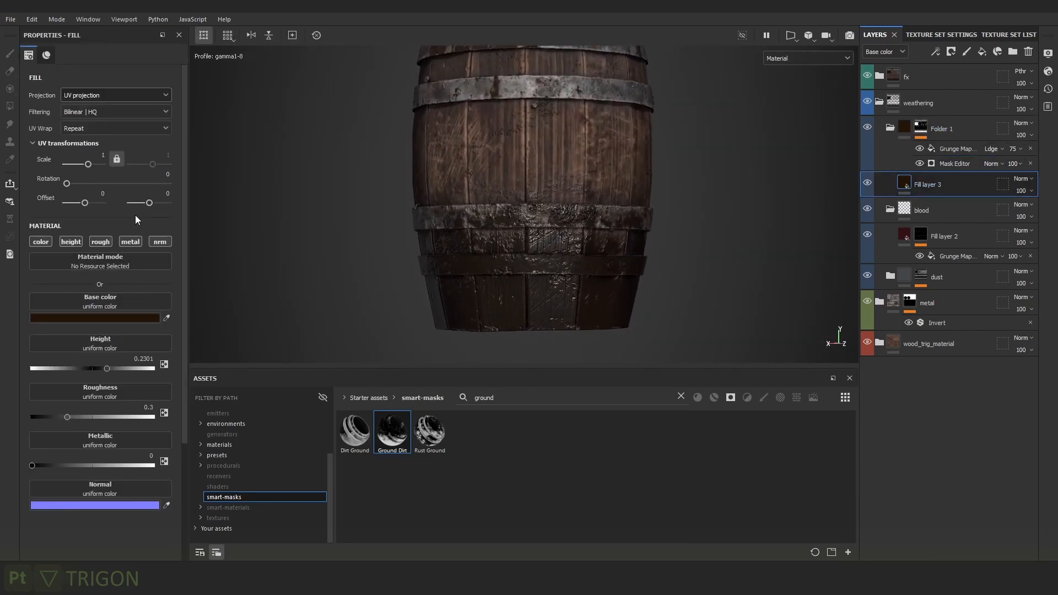
{"action": "double_click", "coordinate": [933, 185]}
{"action": "type", "text": "base"}
{"action": "key", "text": "Return"}
Turn off the height and normal channels of the mud's base fill, keeping color, roughness and metallic on.
{"action": "left_click", "coordinate": [73, 243]}
{"action": "left_click", "coordinate": [130, 242]}
{"action": "left_click", "coordinate": [151, 243]}
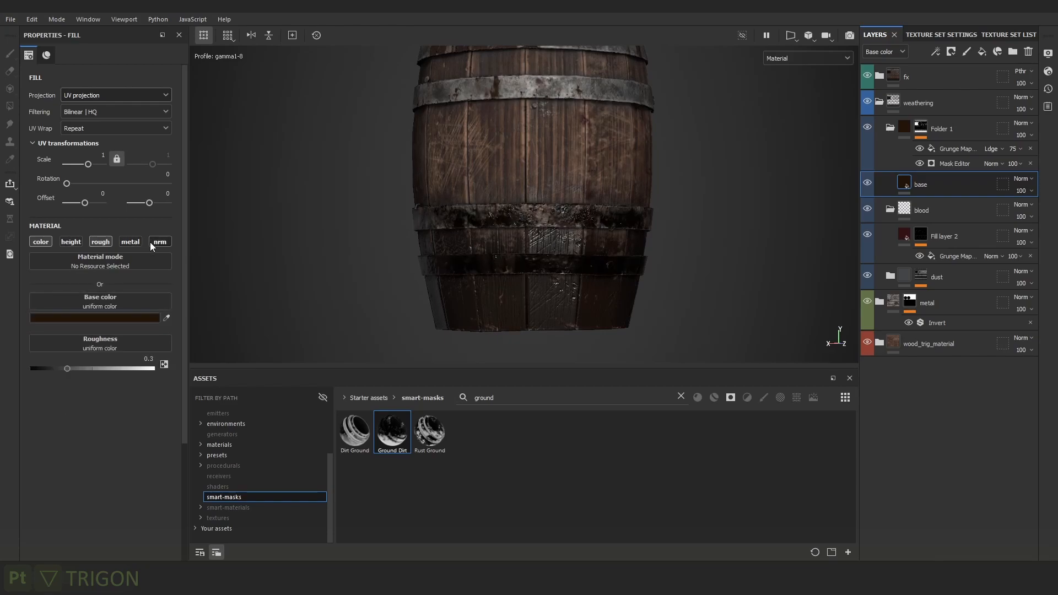
{"action": "left_click", "coordinate": [130, 242]}
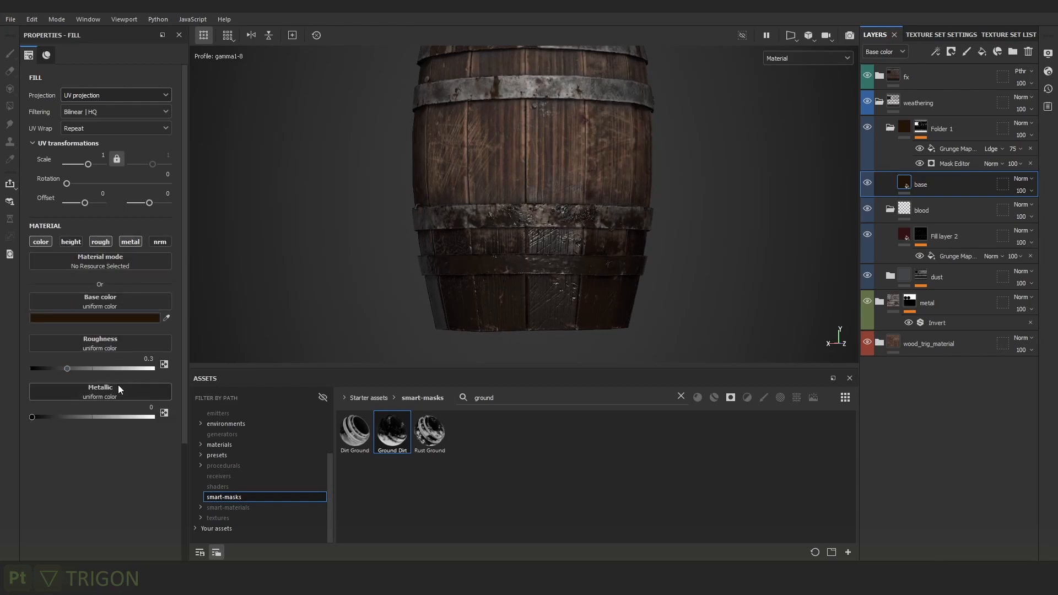
Set the mud base fill's roughness to about 0.54 and inspect the barrel in the Base color channel view.
{"action": "left_click_drag", "start_coordinate": [91, 368], "coordinate": [97, 368]}
{"action": "right_click_drag", "start_coordinate": [528, 296], "coordinate": [536, 134], "text": "alt"}
{"action": "left_click_drag", "start_coordinate": [536, 134], "coordinate": [594, 236], "text": "alt"}
{"action": "right_click_drag", "start_coordinate": [594, 236], "coordinate": [686, 261], "text": "alt"}
{"action": "key", "text": "c"}
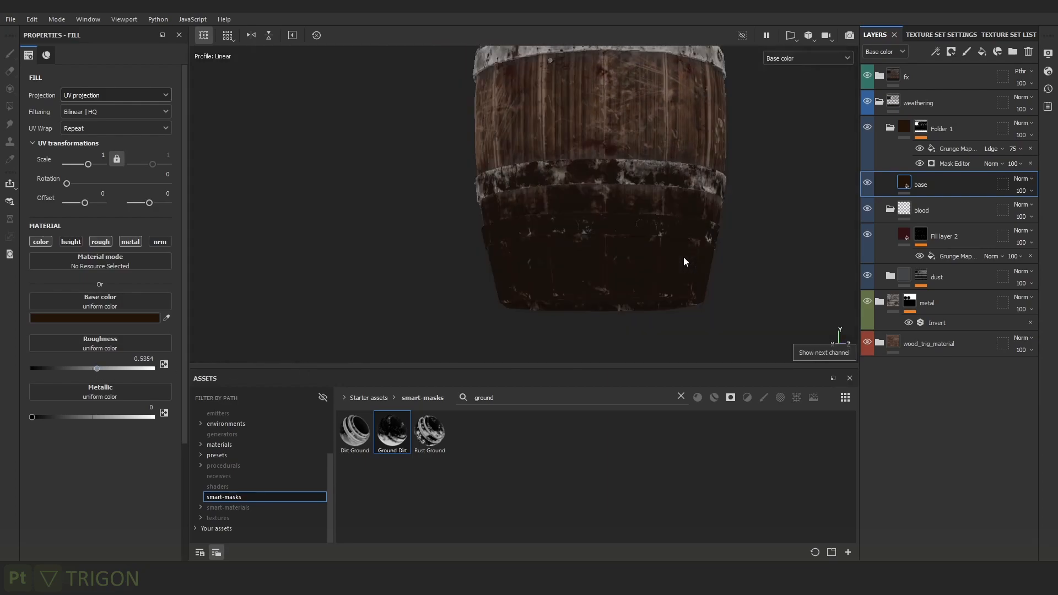
{"action": "left_click_drag", "start_coordinate": [660, 236], "coordinate": [644, 205], "text": "alt"}
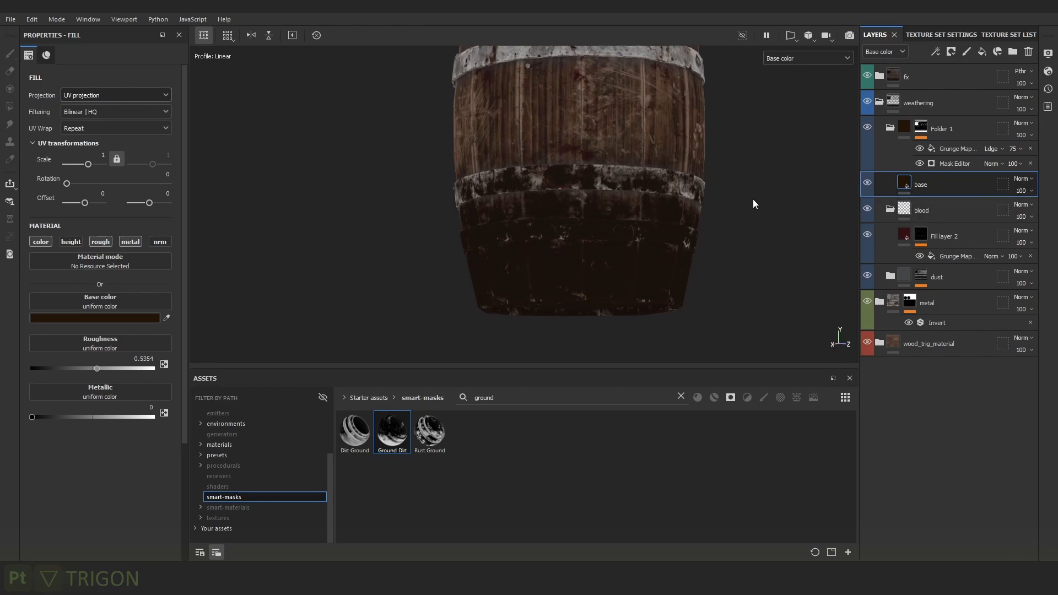
Copy the color variation folder from wood_trig_material and place the copy above the base layer in Folder 1.
{"action": "left_click", "coordinate": [879, 345]}
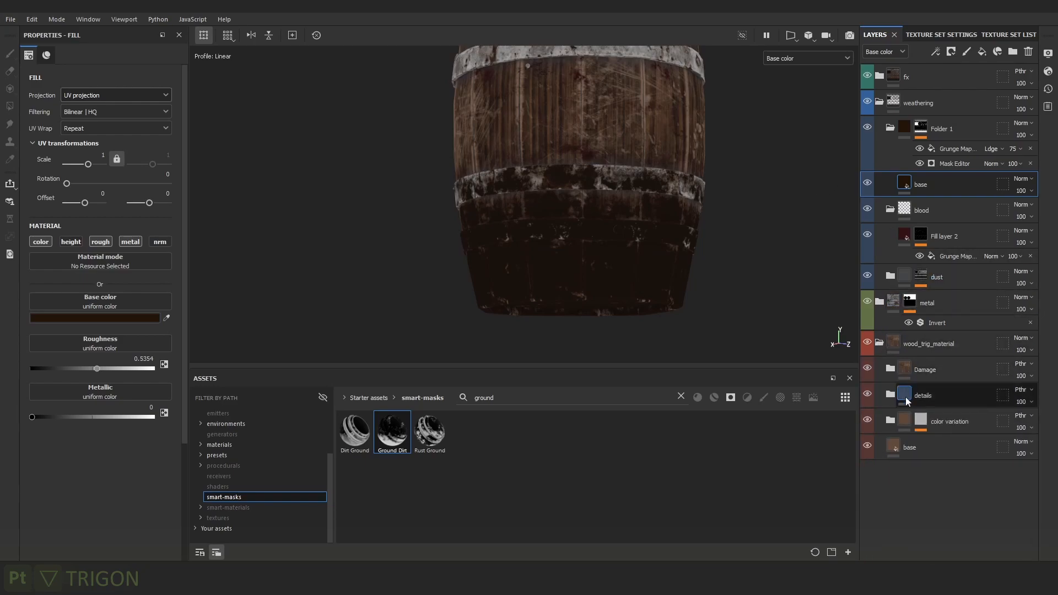
{"action": "right_click", "coordinate": [951, 421]}
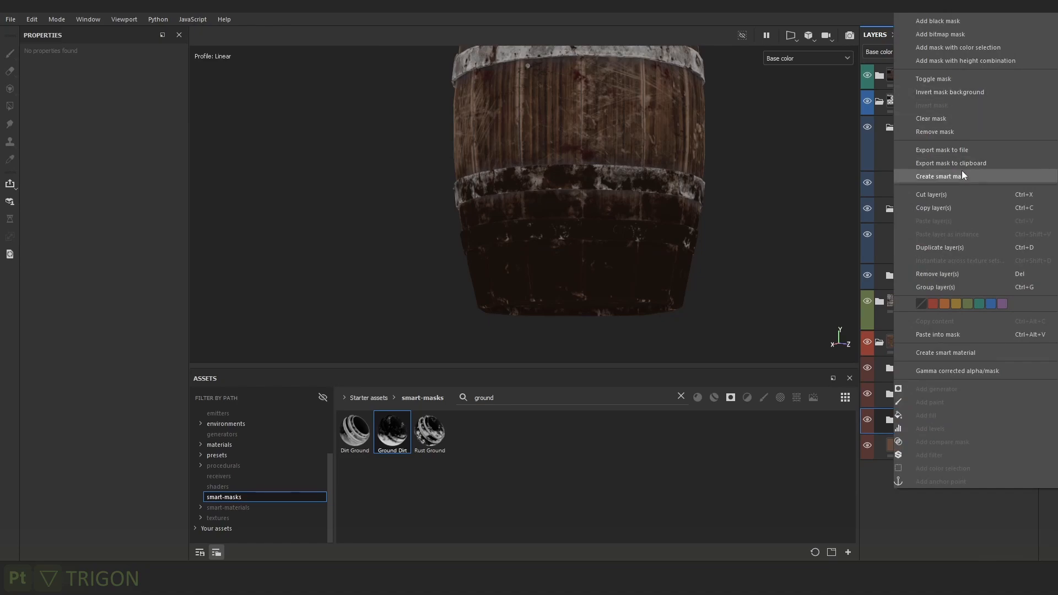
{"action": "left_click", "coordinate": [949, 210]}
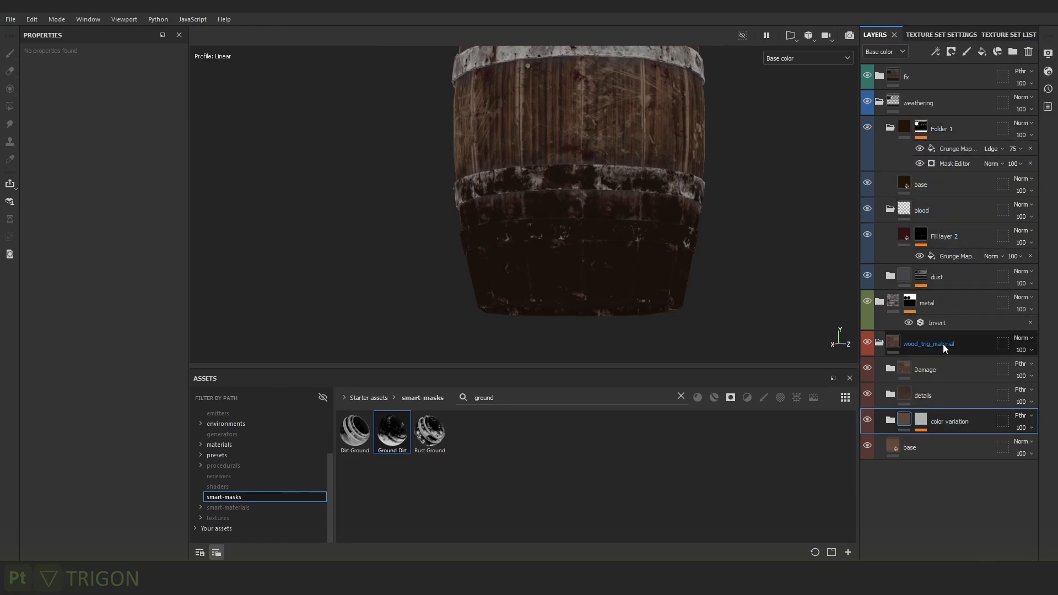
{"action": "key", "text": "ctrl+v"}
{"action": "left_click_drag", "start_coordinate": [949, 419], "coordinate": [957, 170]}
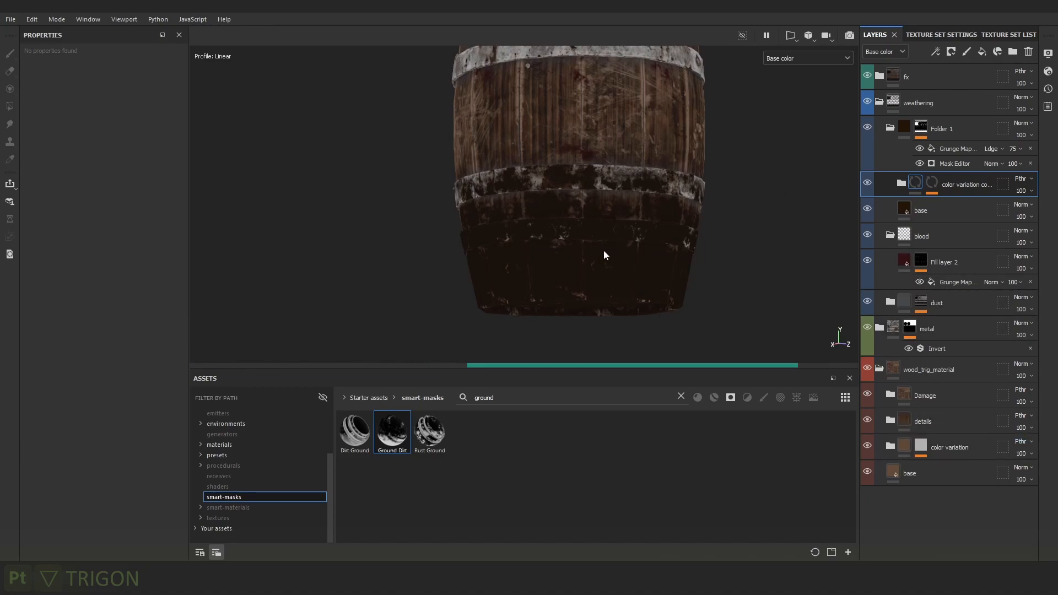
Set the grayscale fill in the copied color variation folder's mask to about 0.42 and view the base color.
{"action": "right_click_drag", "start_coordinate": [576, 245], "coordinate": [597, 234], "text": "alt"}
{"action": "left_click_drag", "start_coordinate": [598, 235], "coordinate": [684, 257], "text": "alt"}
{"action": "key", "text": "m"}
{"action": "right_click_drag", "start_coordinate": [650, 234], "coordinate": [919, 254], "text": "alt"}
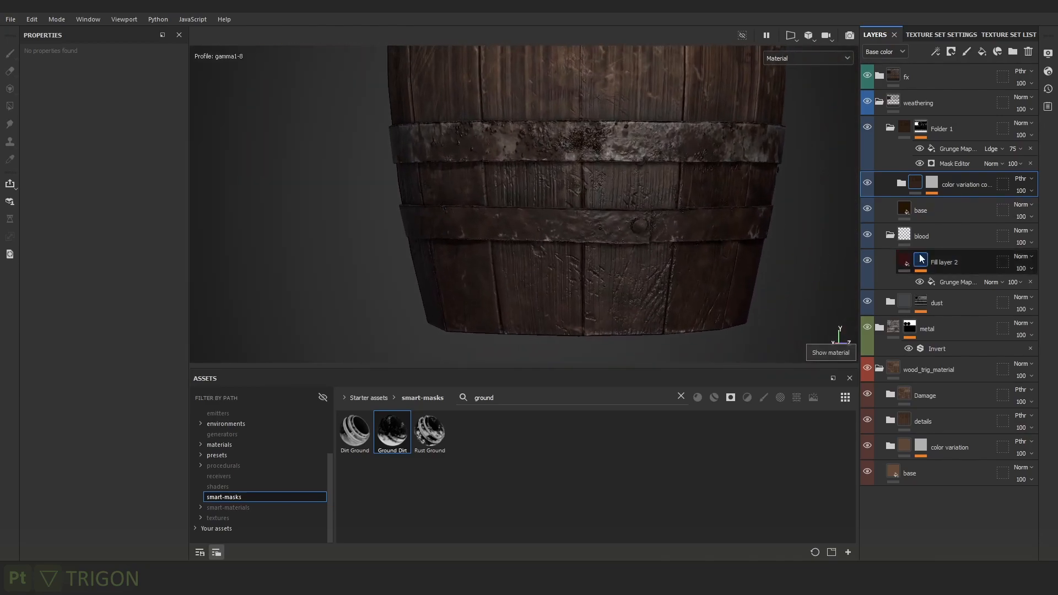
{"action": "left_click", "coordinate": [930, 184]}
{"action": "left_click", "coordinate": [954, 204]}
{"action": "mouse_move", "coordinate": [78, 270]}
{"action": "left_mouse_down"}
{"action": "mouse_move", "coordinate": [67, 270]}
{"action": "mouse_move", "coordinate": [83, 269]}
{"action": "left_mouse_up"}
{"action": "key", "text": "c"}
{"action": "right_click_drag", "start_coordinate": [640, 266], "coordinate": [835, 250], "text": "alt"}
Collapse Folder 1 and rename it as mud.
{"action": "left_click", "coordinate": [889, 129]}
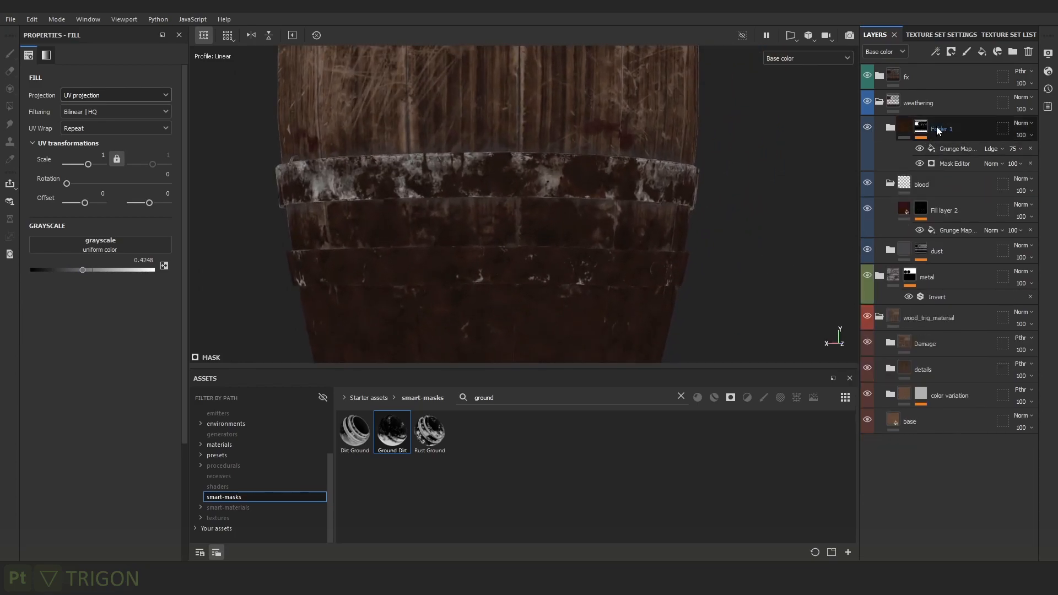
{"action": "left_click", "coordinate": [947, 136]}
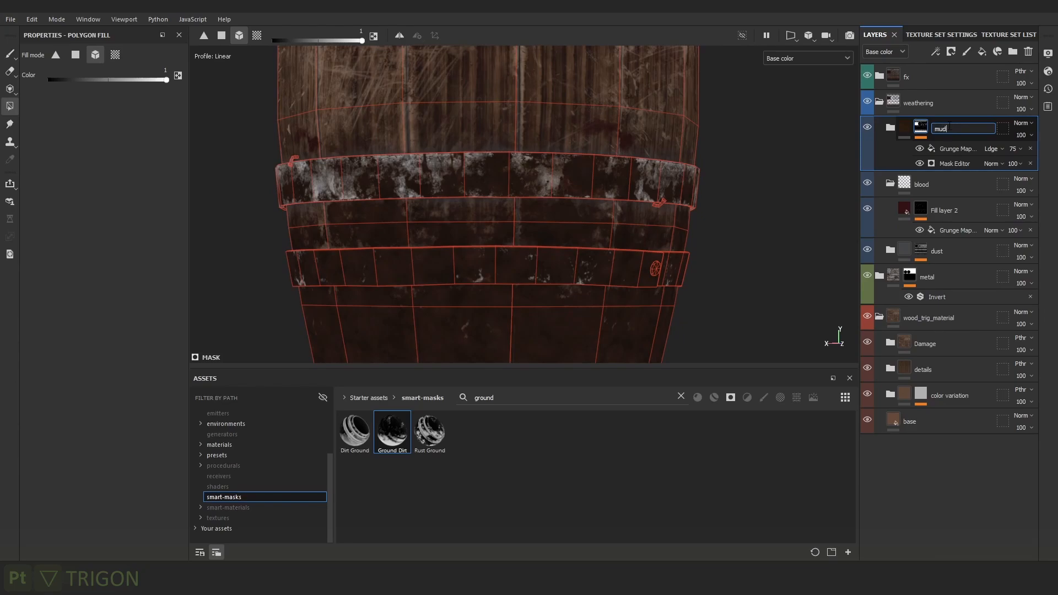
Try a fill effect with the Clouds 3 procedural in the mud folder's mask.
{"action": "left_click", "coordinate": [936, 51]}
{"action": "left_click", "coordinate": [973, 94]}
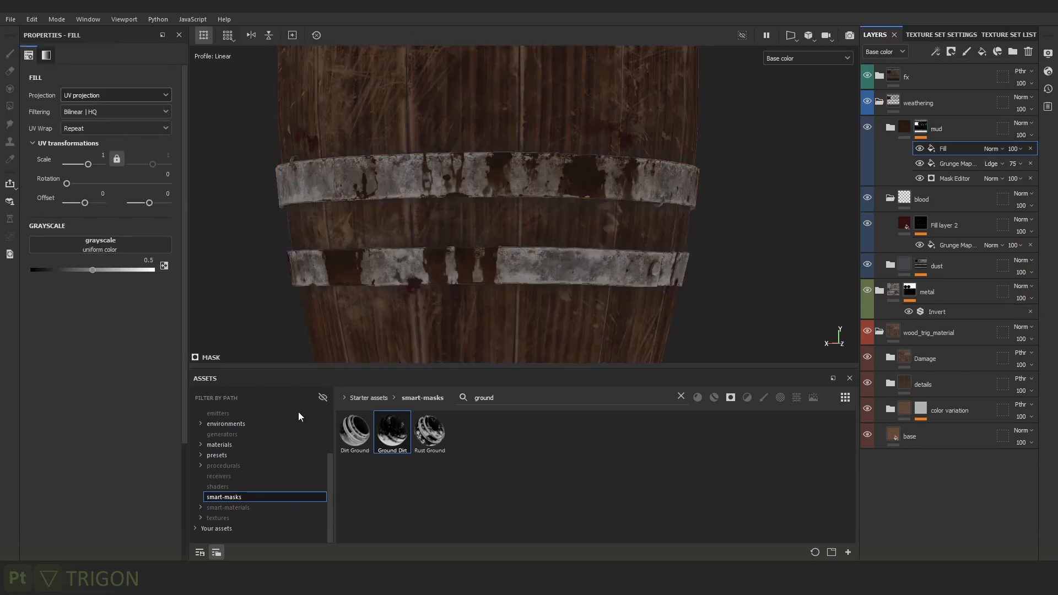
{"action": "scroll", "coordinate": [237, 468], "scroll_direction": "up", "scroll_amount": 2}
{"action": "left_click", "coordinate": [235, 485]}
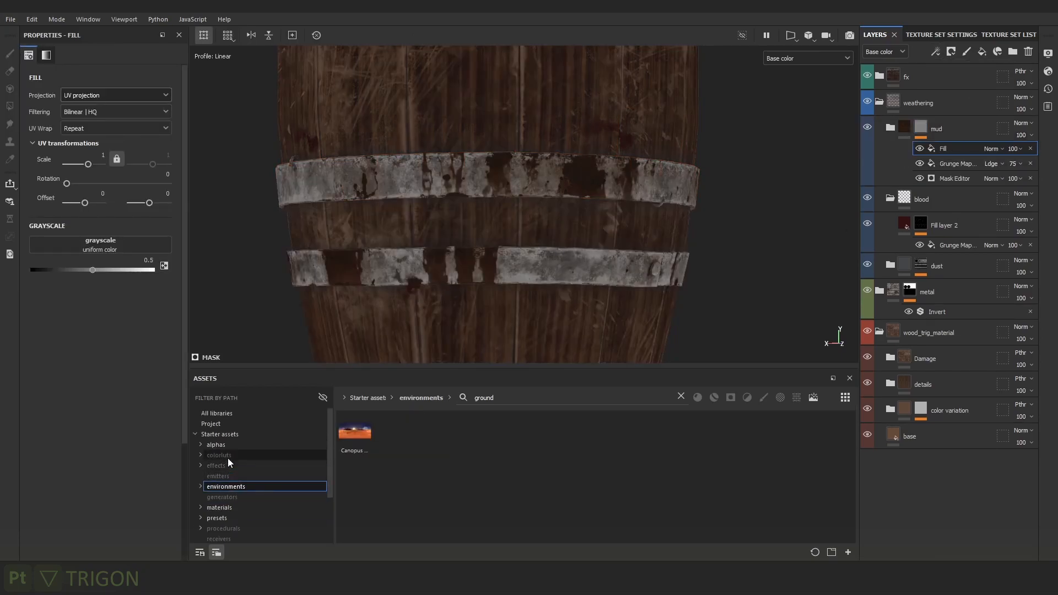
{"action": "left_click", "coordinate": [681, 396]}
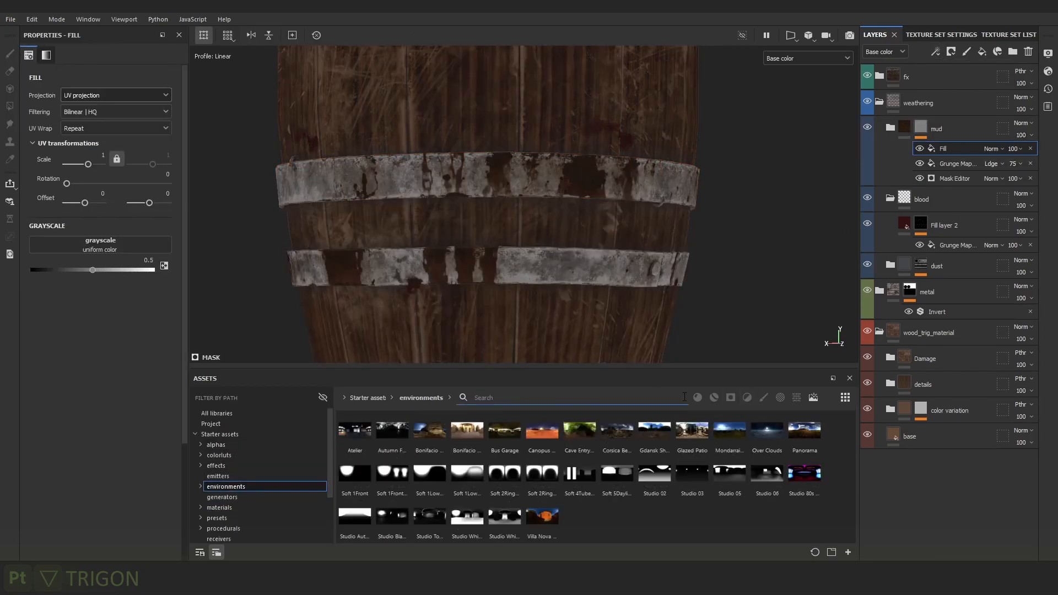
{"action": "left_click", "coordinate": [239, 527]}
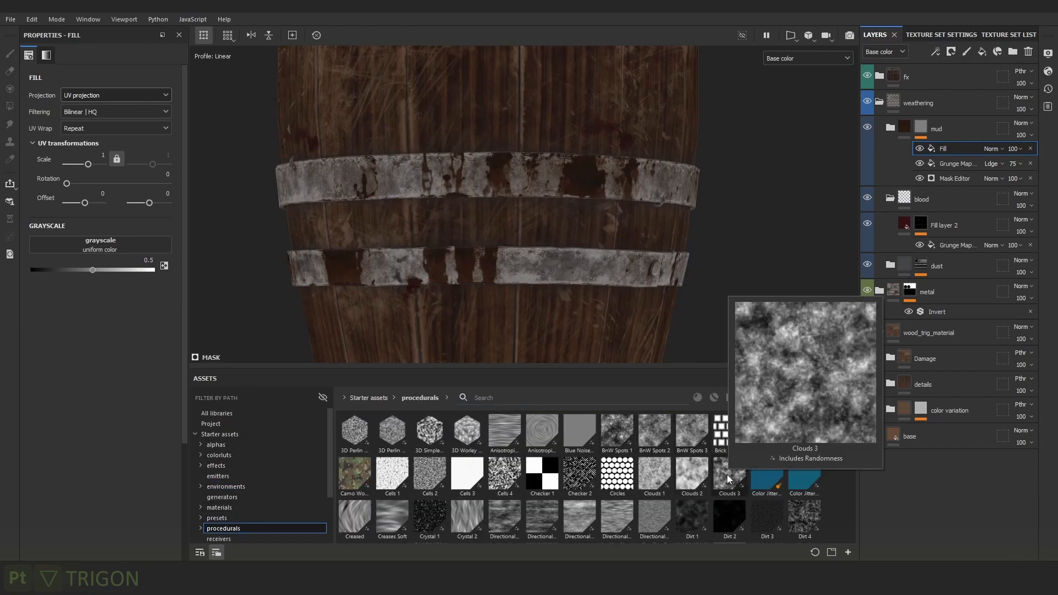
{"action": "left_click_drag", "start_coordinate": [730, 472], "coordinate": [130, 263]}
Try Multiply blending for the Clouds 3 fill, compare with it hidden and shown, and delete the fill.
{"action": "scroll", "coordinate": [592, 232], "scroll_direction": "down", "scroll_amount": 2}
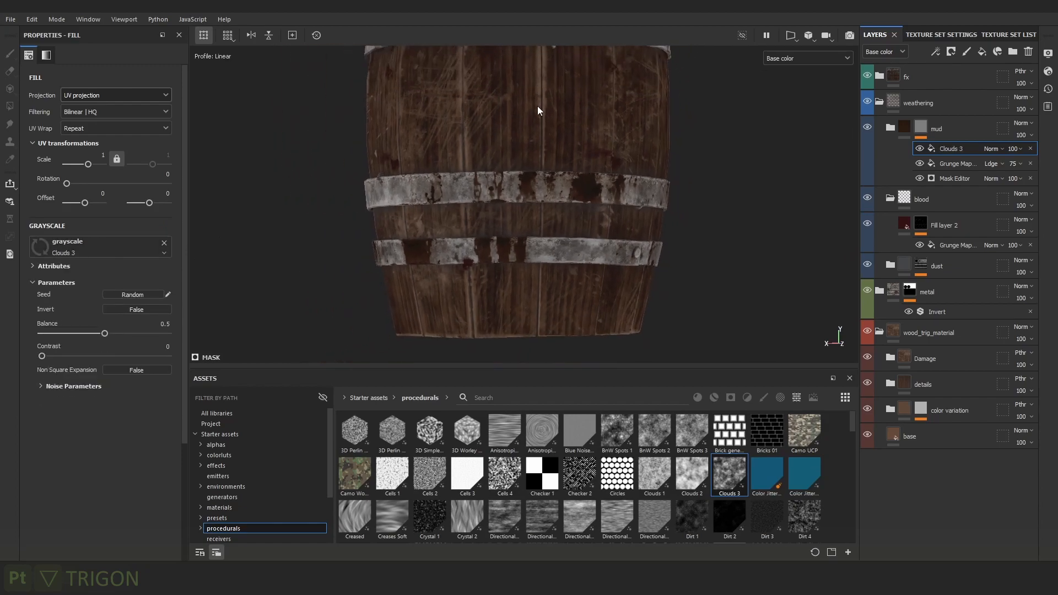
{"action": "left_click", "coordinate": [993, 148]}
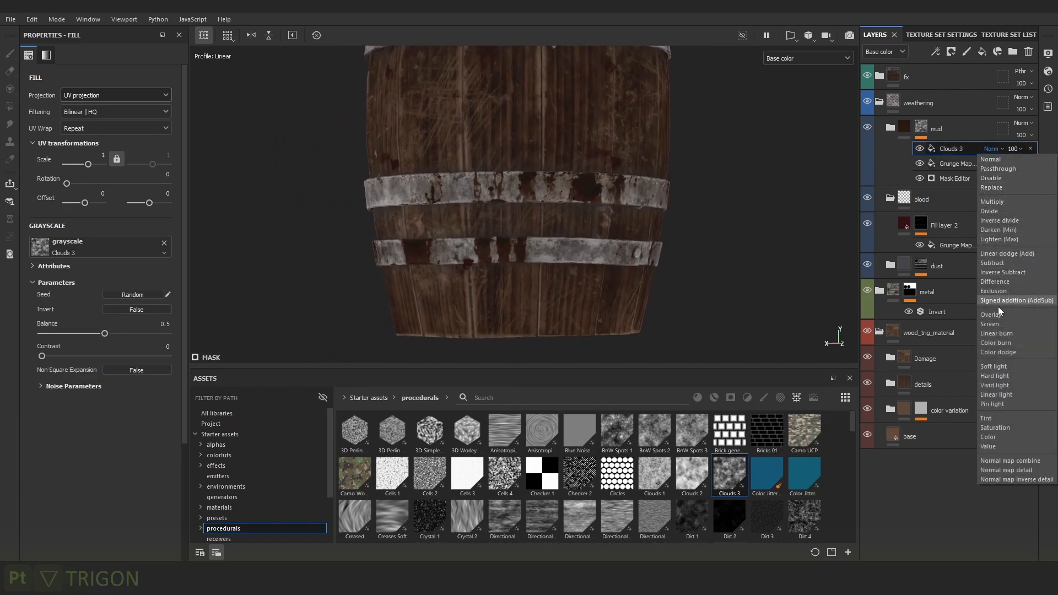
{"action": "left_click", "coordinate": [996, 202]}
{"action": "left_click_drag", "start_coordinate": [643, 239], "coordinate": [777, 199], "text": "alt"}
{"action": "left_click", "coordinate": [919, 148]}
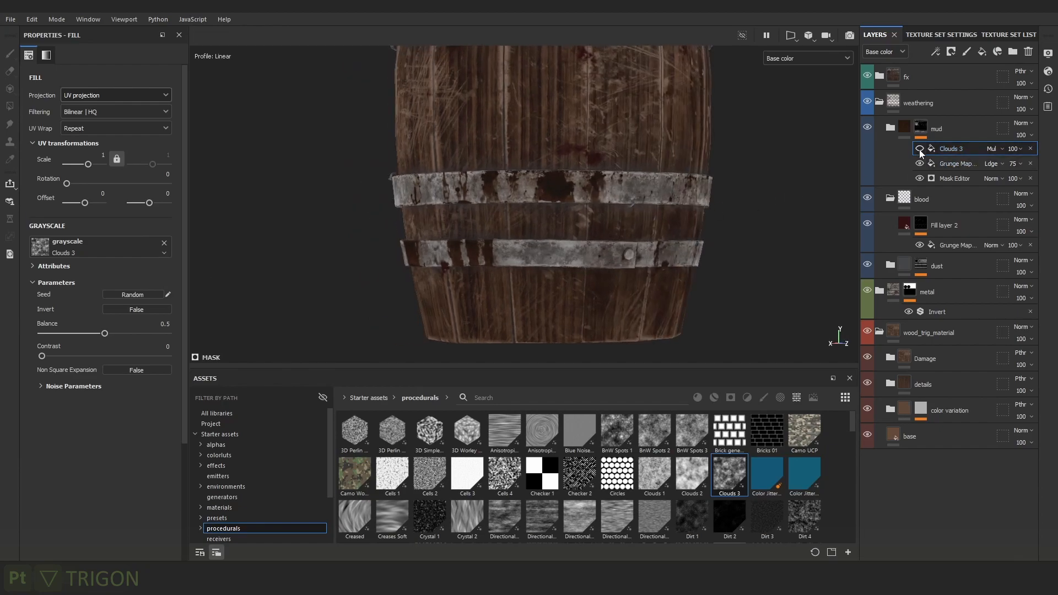
{"action": "left_click", "coordinate": [920, 148]}
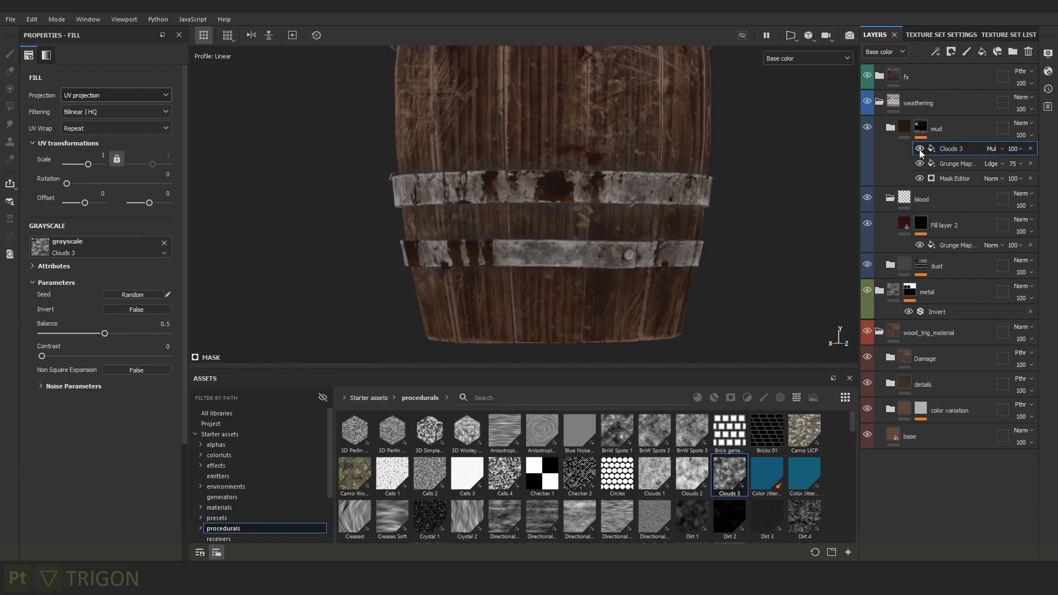
{"action": "left_click", "coordinate": [1030, 149]}
Group the mud folder in a new folder and set the new folder's blending mode to Passthrough.
{"action": "left_click", "coordinate": [944, 128]}
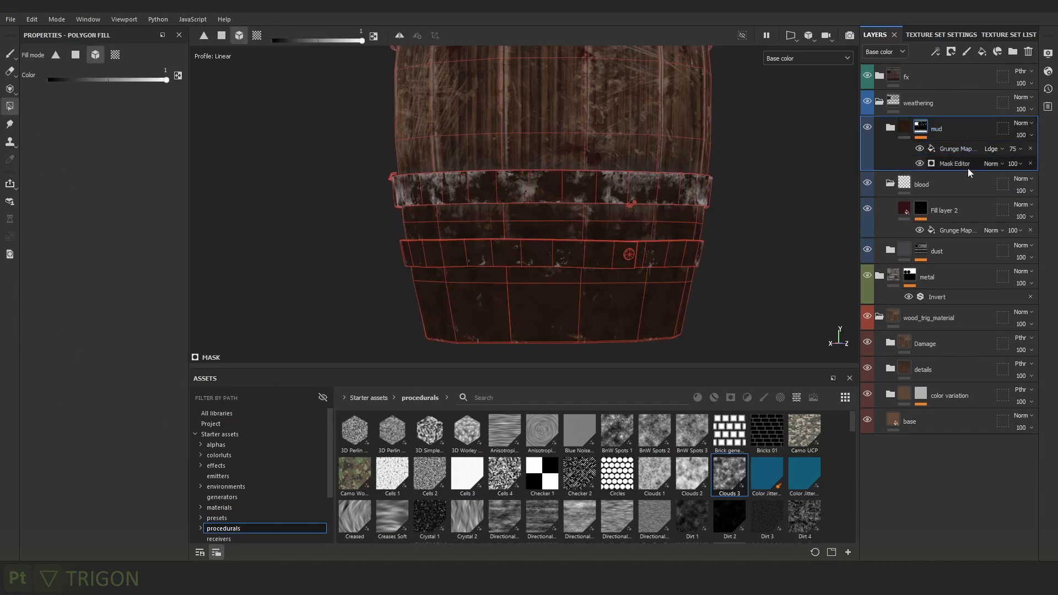
{"action": "key", "text": "ctrl+g"}
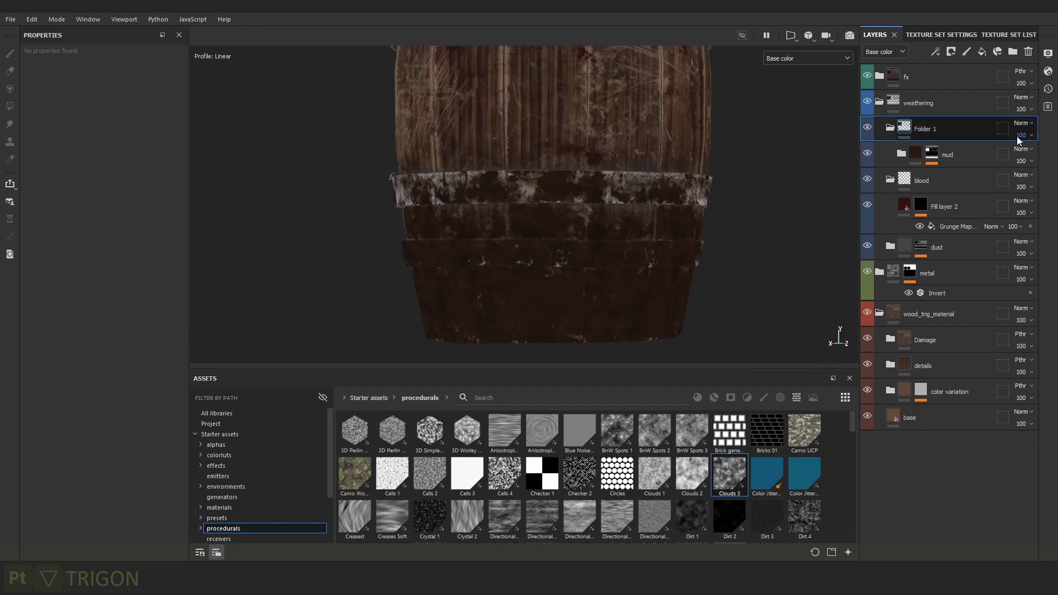
{"action": "left_click", "coordinate": [1028, 125]}
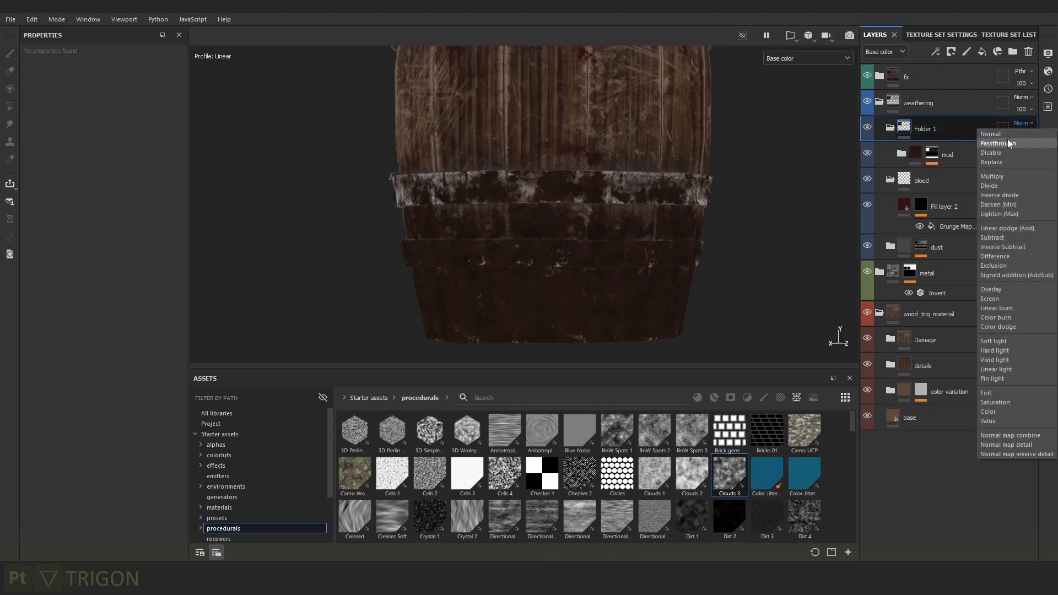
{"action": "left_click", "coordinate": [1007, 138]}
{"action": "right_click", "coordinate": [1007, 163]}
{"action": "left_click", "coordinate": [867, 130]}
{"action": "left_click", "coordinate": [870, 128]}
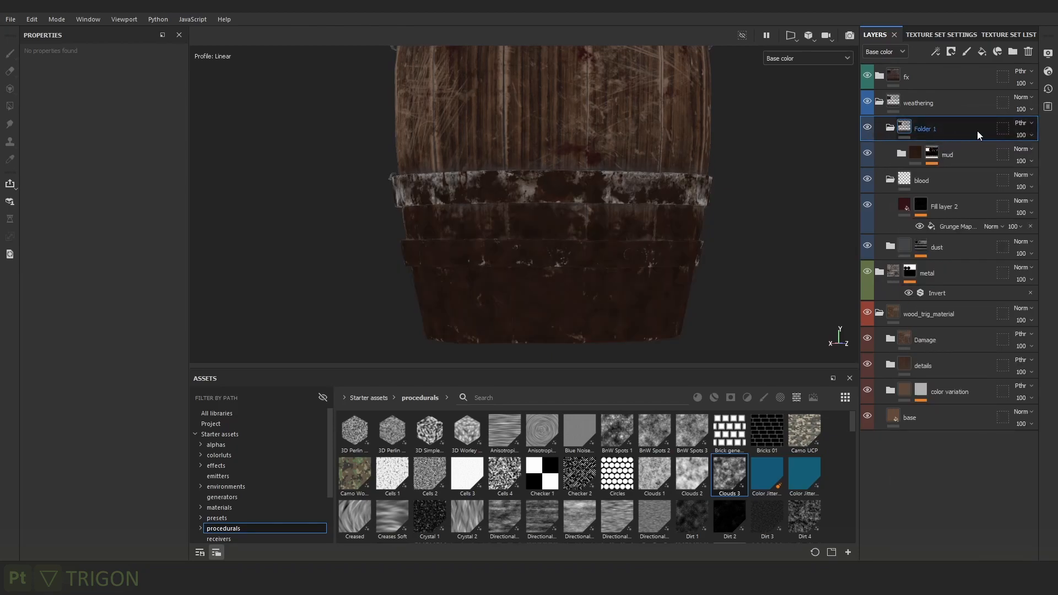
Add a black mask to Folder 1 around the mud and give it a fill effect using the Clouds 3 procedural.
{"action": "right_click", "coordinate": [934, 124]}
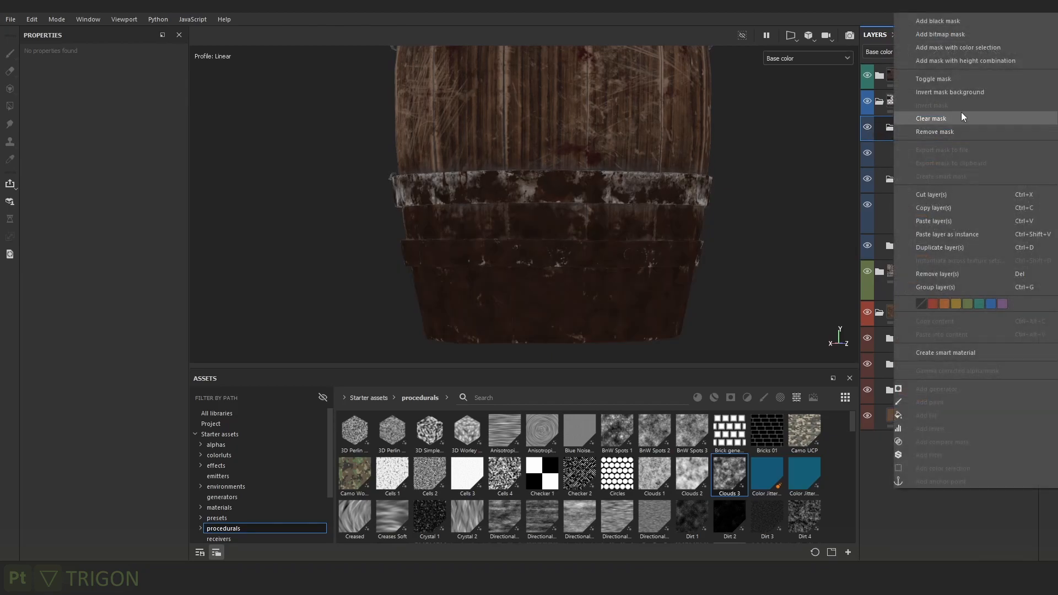
{"action": "left_click", "coordinate": [957, 23]}
{"action": "left_click", "coordinate": [935, 52]}
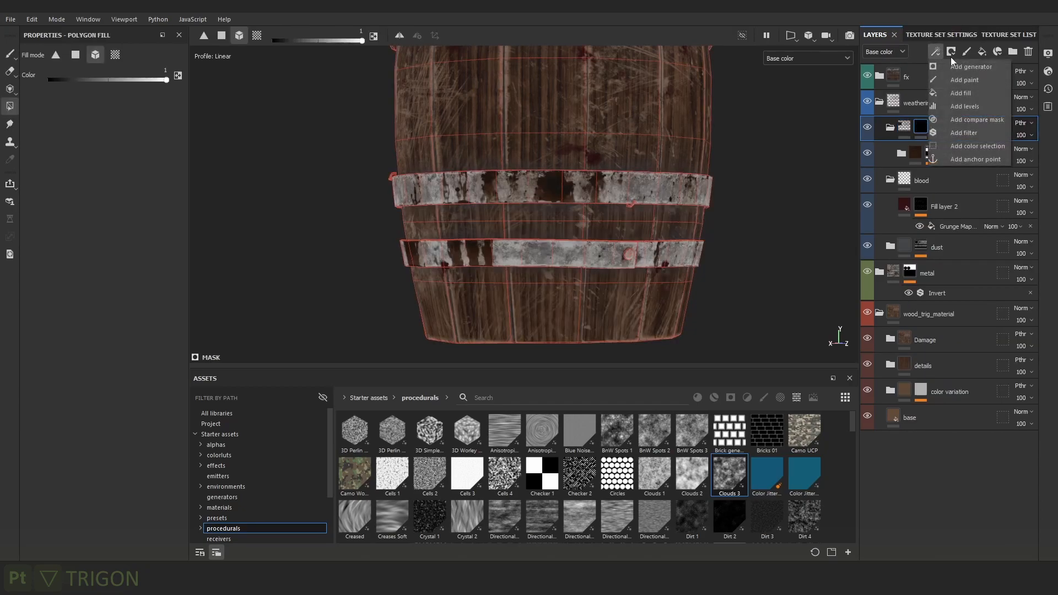
{"action": "left_click", "coordinate": [971, 93]}
{"action": "left_click_drag", "start_coordinate": [626, 438], "coordinate": [133, 249]}
{"action": "scroll", "coordinate": [541, 259], "scroll_direction": "up", "scroll_amount": 2}
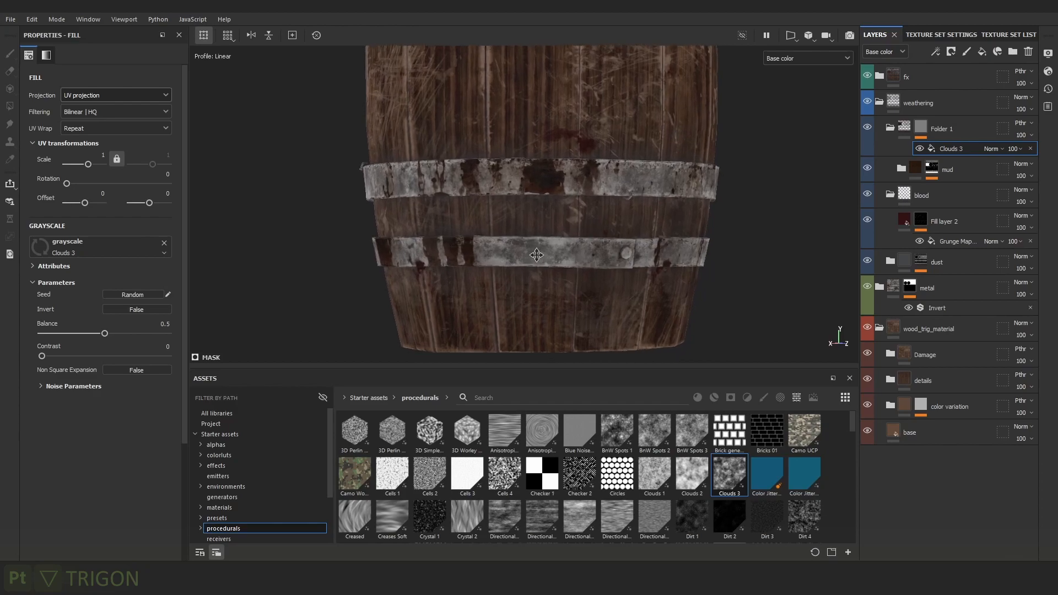
Set the Clouds 3 mask fill's balance to 0.77 and its horizontal offset to -0.26.
{"action": "left_click_drag", "start_coordinate": [127, 332], "coordinate": [139, 336]}
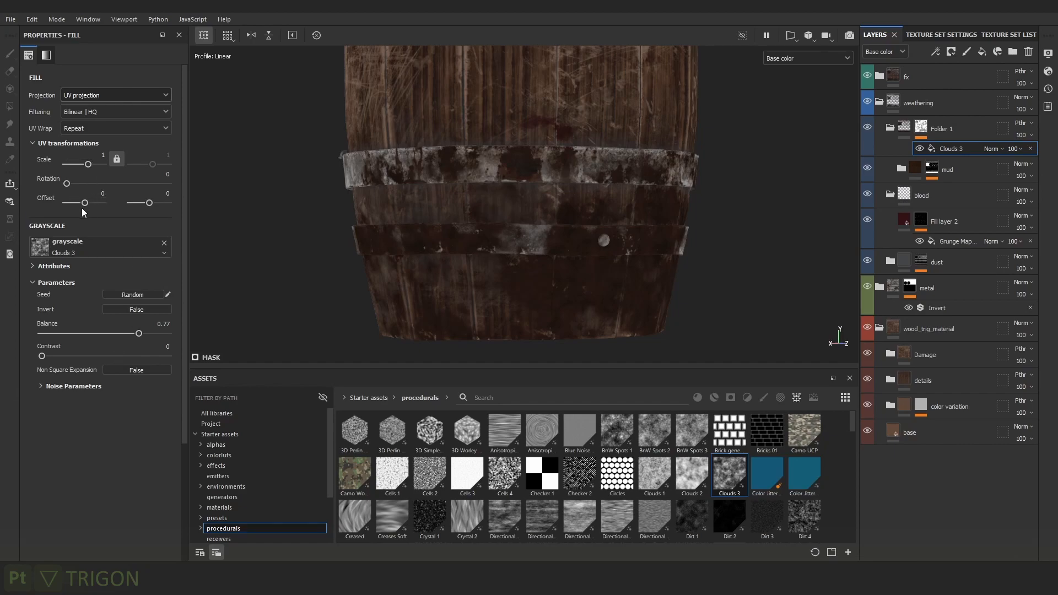
{"action": "left_click_drag", "start_coordinate": [80, 203], "coordinate": [79, 204]}
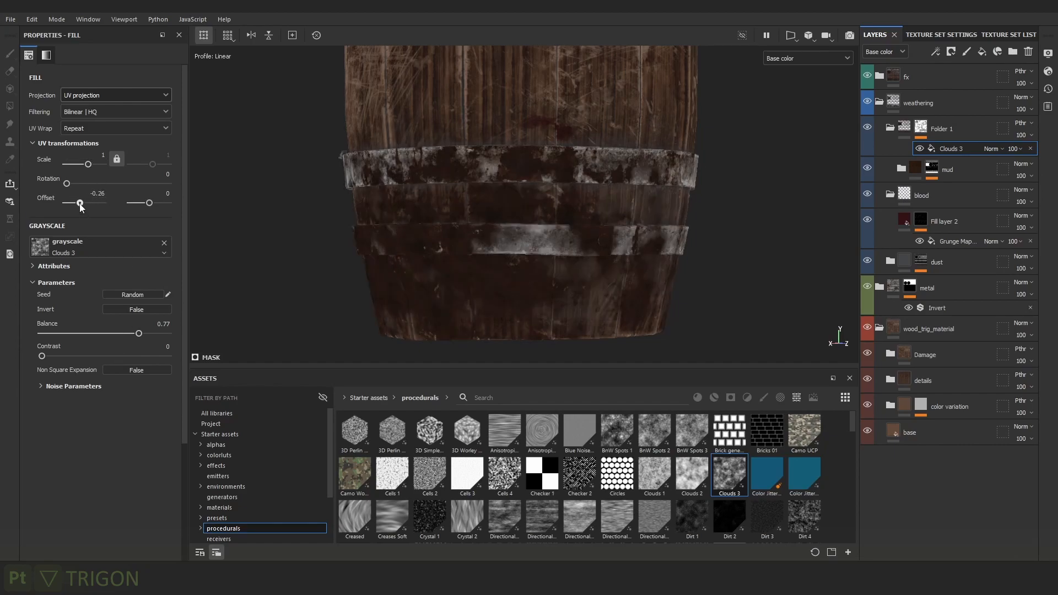
{"action": "scroll", "coordinate": [555, 283], "scroll_direction": "down", "scroll_amount": 5}
Switch to the full material display and fine-tune the Clouds 3 balance while checking the mud around the barrel.
{"action": "key", "text": "m"}
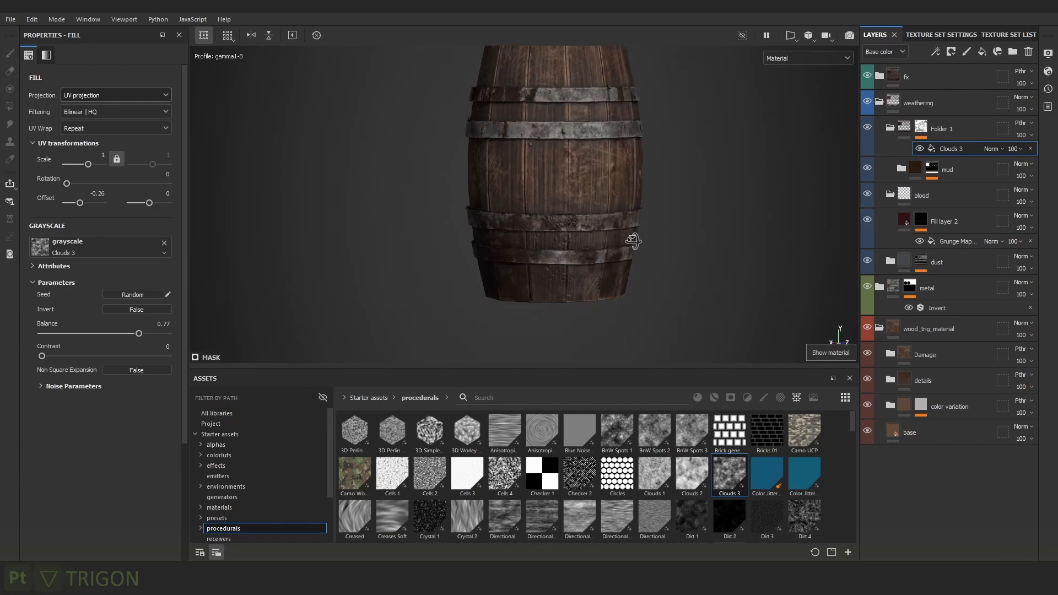
{"action": "left_click_drag", "start_coordinate": [649, 238], "coordinate": [688, 235], "text": "alt"}
{"action": "right_click_drag", "start_coordinate": [558, 251], "coordinate": [573, 162], "text": "alt"}
{"action": "left_click_drag", "start_coordinate": [684, 206], "coordinate": [740, 208], "text": "alt"}
{"action": "right_click_drag", "start_coordinate": [693, 213], "coordinate": [770, 268], "text": "alt"}
{"action": "middle_click_drag", "start_coordinate": [689, 219], "coordinate": [659, 179], "text": "alt"}
{"action": "right_click_drag", "start_coordinate": [659, 178], "coordinate": [573, 274], "text": "alt"}
{"action": "left_click_drag", "start_coordinate": [114, 333], "coordinate": [132, 337]}
{"action": "left_click_drag", "start_coordinate": [587, 202], "coordinate": [679, 200], "text": "alt"}
{"action": "left_click_drag", "start_coordinate": [558, 199], "coordinate": [667, 215], "text": "alt"}
{"action": "right_click_drag", "start_coordinate": [667, 215], "coordinate": [662, 287], "text": "alt"}
Open the Mask Editor generator of the mud folder's mask and examine the mud coverage from several sides.
{"action": "left_click", "coordinate": [937, 172]}
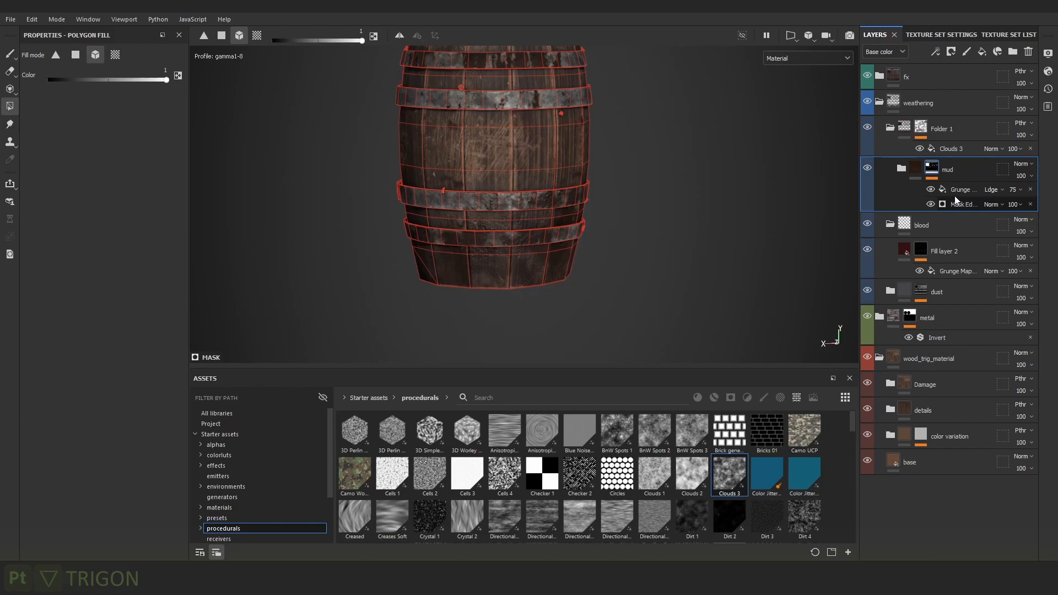
{"action": "left_click", "coordinate": [958, 204]}
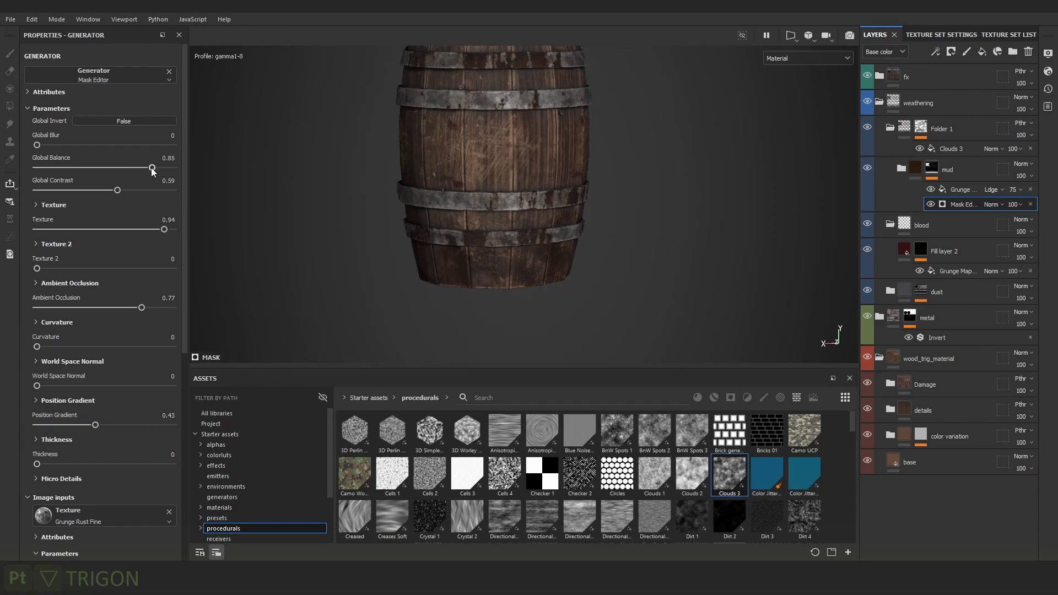
{"action": "scroll", "coordinate": [515, 99], "scroll_direction": "down", "scroll_amount": 3}
{"action": "left_click_drag", "start_coordinate": [726, 200], "coordinate": [559, 203], "text": "alt"}
{"action": "right_click_drag", "start_coordinate": [560, 204], "coordinate": [589, 204], "text": "shift"}
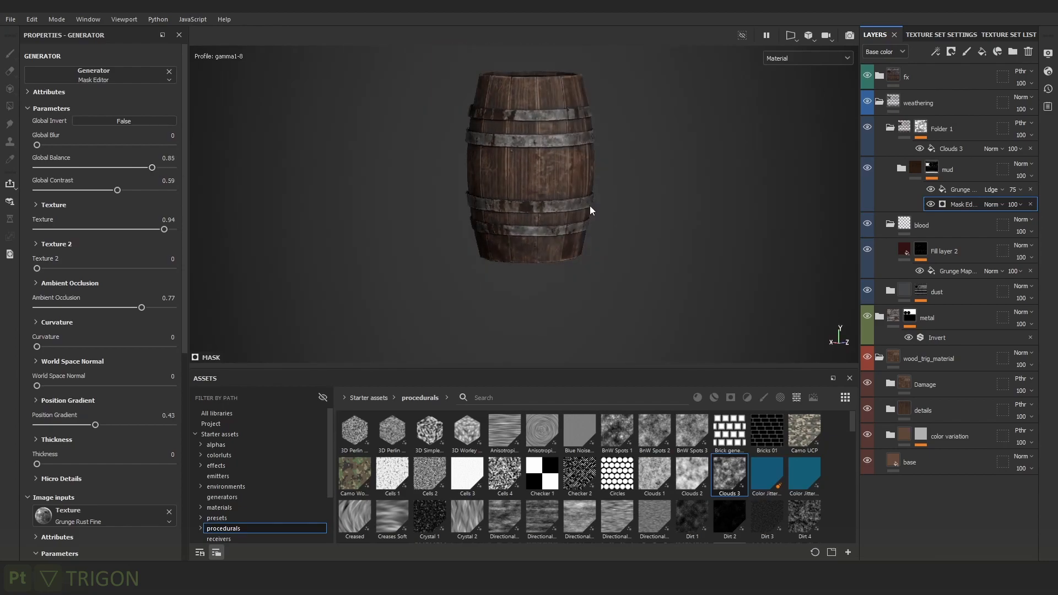
{"action": "left_click_drag", "start_coordinate": [638, 173], "coordinate": [663, 204], "text": "alt"}
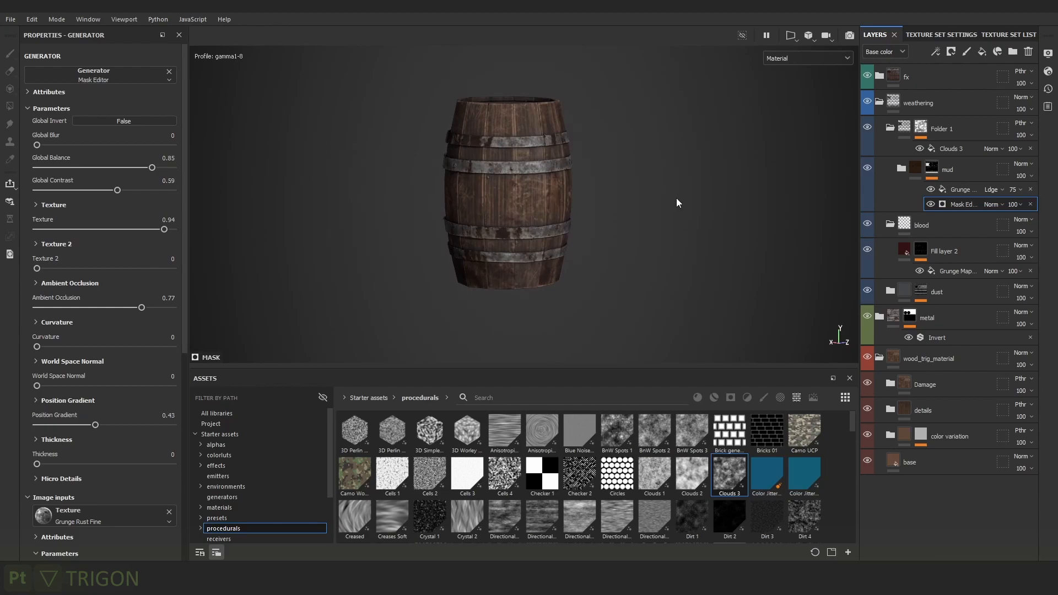
{"action": "left_click_drag", "start_coordinate": [679, 184], "coordinate": [655, 203], "text": "alt"}
{"action": "right_click_drag", "start_coordinate": [655, 203], "coordinate": [665, 205], "text": "shift"}
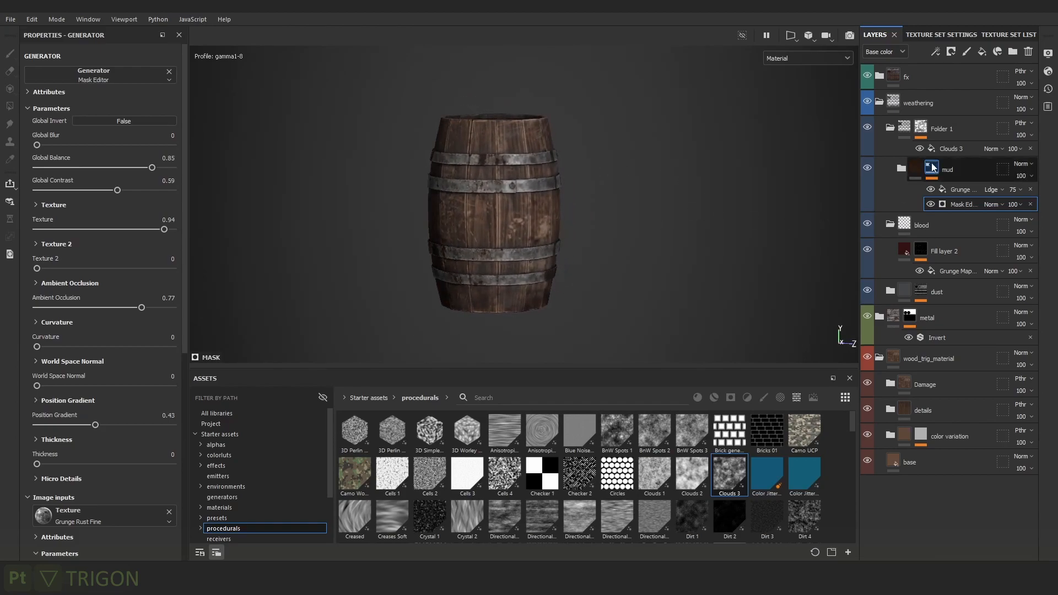
Collapse the weathering folder and hide the fx, weathering, metal, Damage, details and color variation folders to isolate the base layer.
{"action": "left_click", "coordinate": [918, 103]}
{"action": "left_click", "coordinate": [879, 102]}
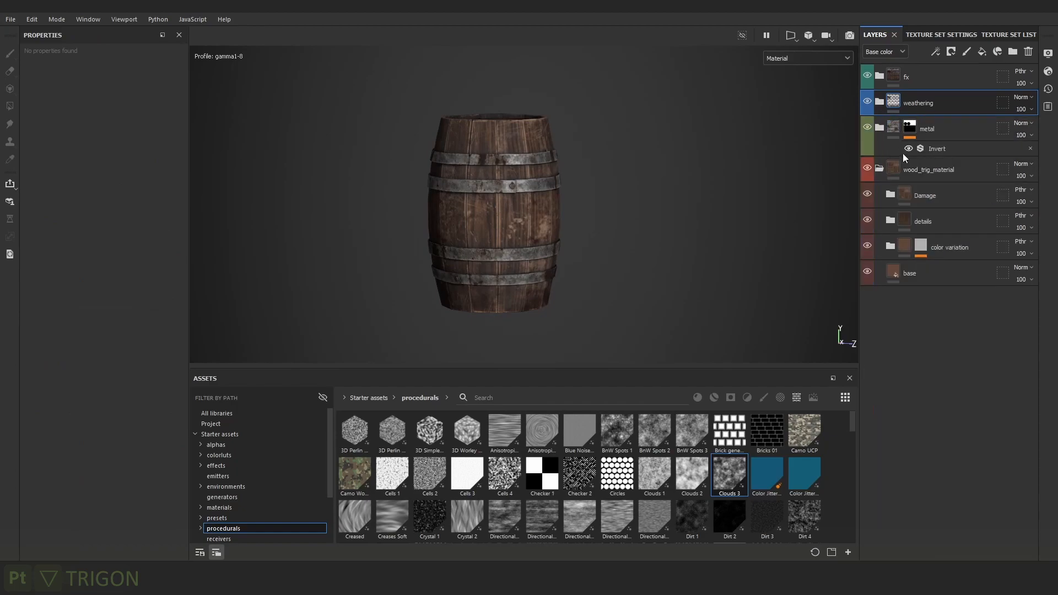
{"action": "left_click", "coordinate": [867, 75]}
{"action": "left_click", "coordinate": [866, 102]}
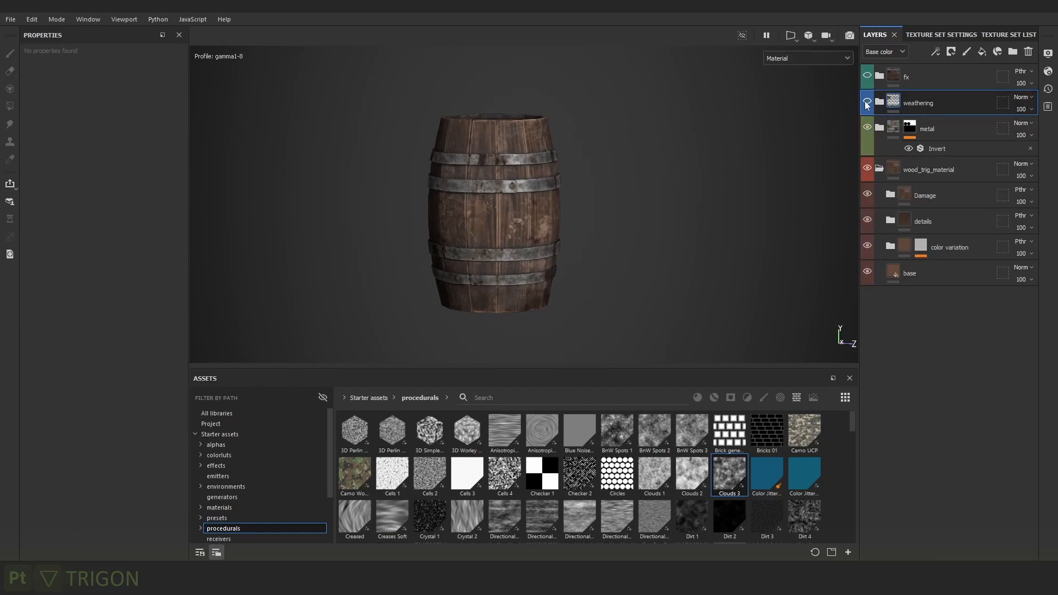
{"action": "left_click", "coordinate": [869, 130]}
{"action": "left_click", "coordinate": [867, 166]}
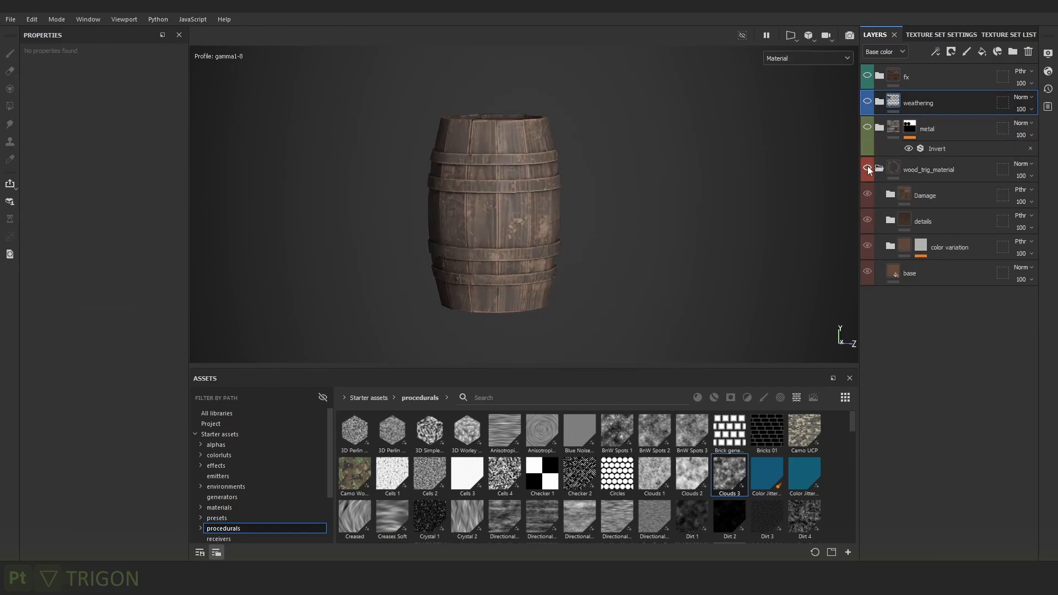
{"action": "left_click", "coordinate": [867, 166]}
{"action": "left_click", "coordinate": [867, 194]}
{"action": "left_click", "coordinate": [867, 246]}
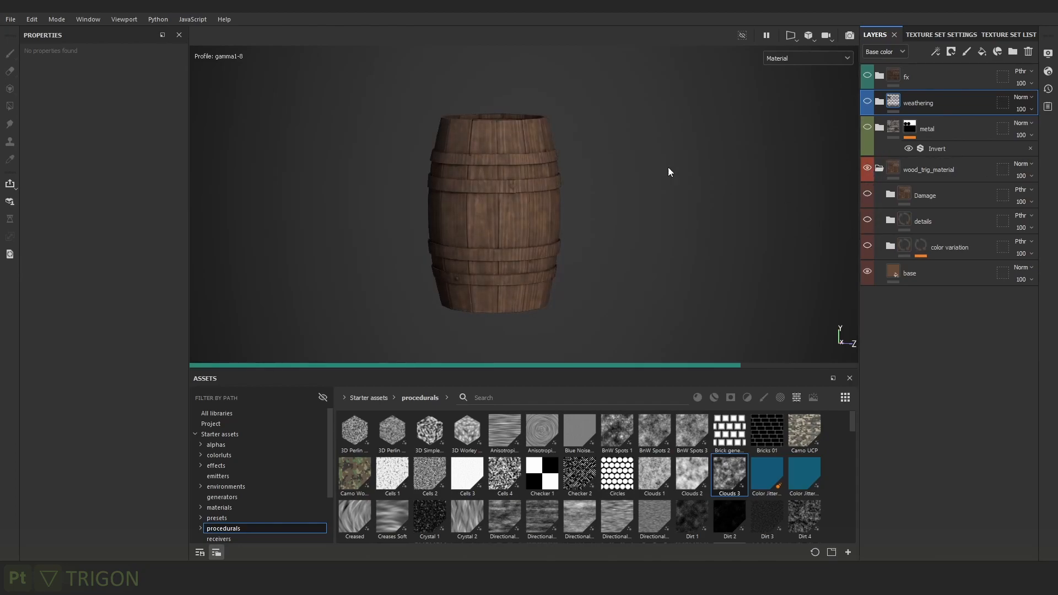
Examine the bare base layer on the barrel and show the color variation folder again.
{"action": "right_click_drag", "start_coordinate": [535, 168], "coordinate": [559, 170], "text": "alt"}
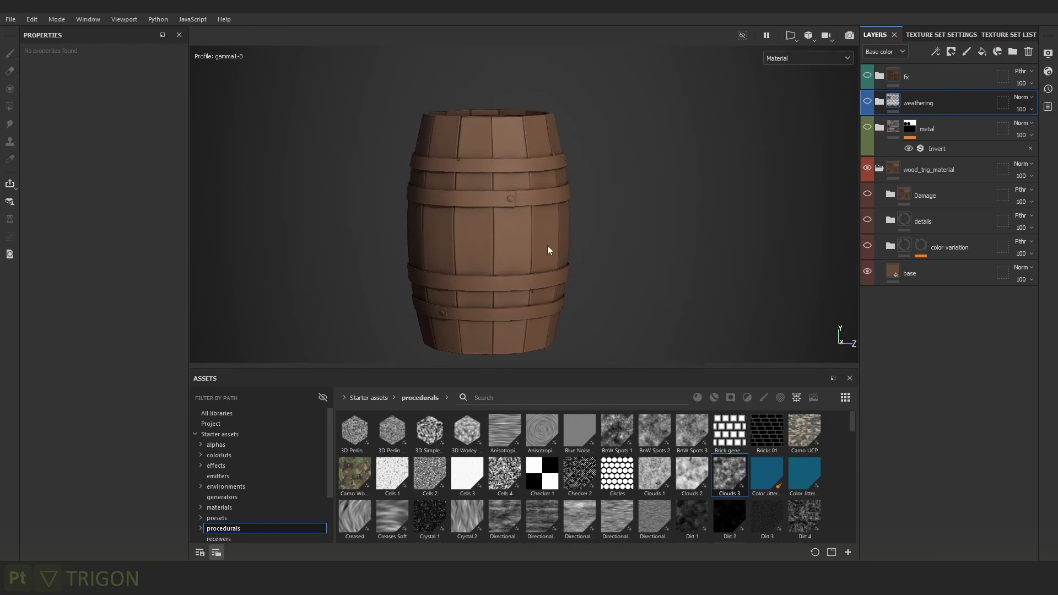
{"action": "middle_click_drag", "start_coordinate": [546, 250], "coordinate": [610, 203], "text": "alt"}
{"action": "right_click_drag", "start_coordinate": [689, 193], "coordinate": [685, 193], "text": "shift"}
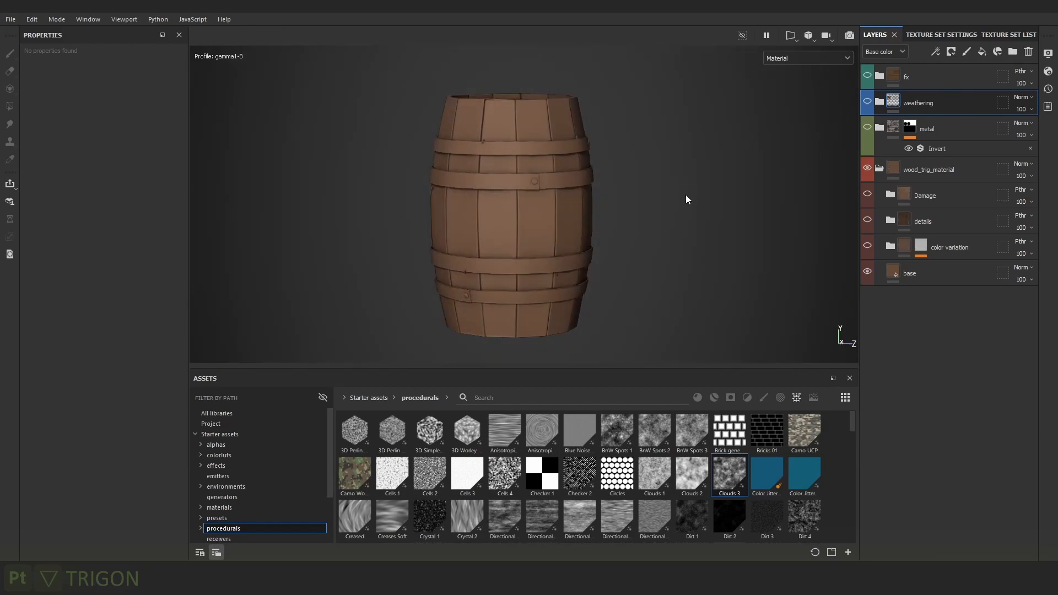
{"action": "left_click", "coordinate": [867, 248]}
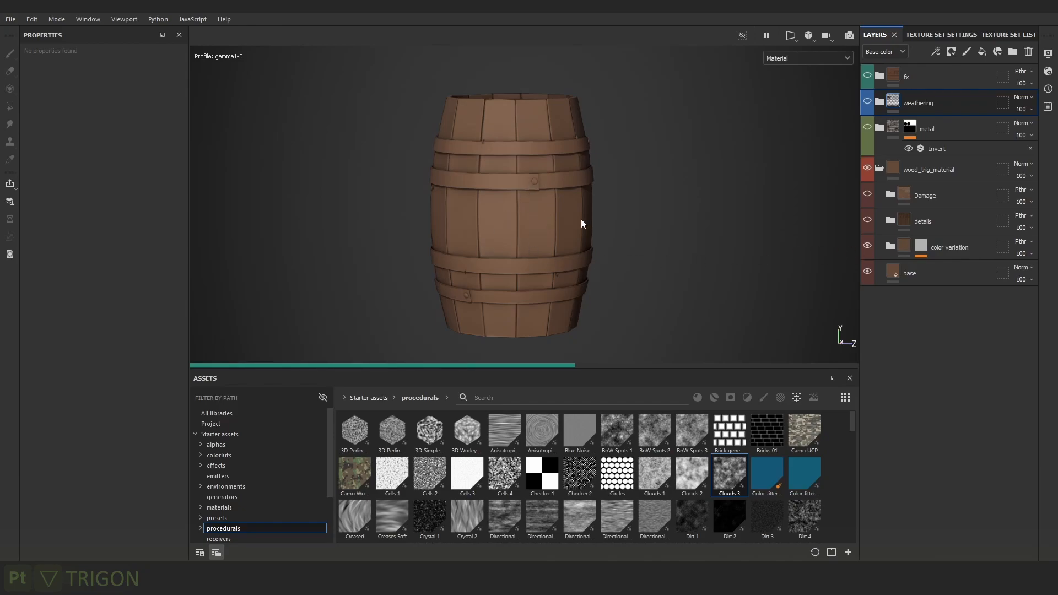
{"action": "left_click_drag", "start_coordinate": [670, 210], "coordinate": [675, 240], "text": "alt"}
{"action": "mouse_move", "coordinate": [675, 240]}
{"action": "right_mouse_down", "text": "shift"}
{"action": "mouse_move", "coordinate": [741, 239]}
{"action": "mouse_move", "coordinate": [678, 241]}
{"action": "right_mouse_up", "text": "shift"}
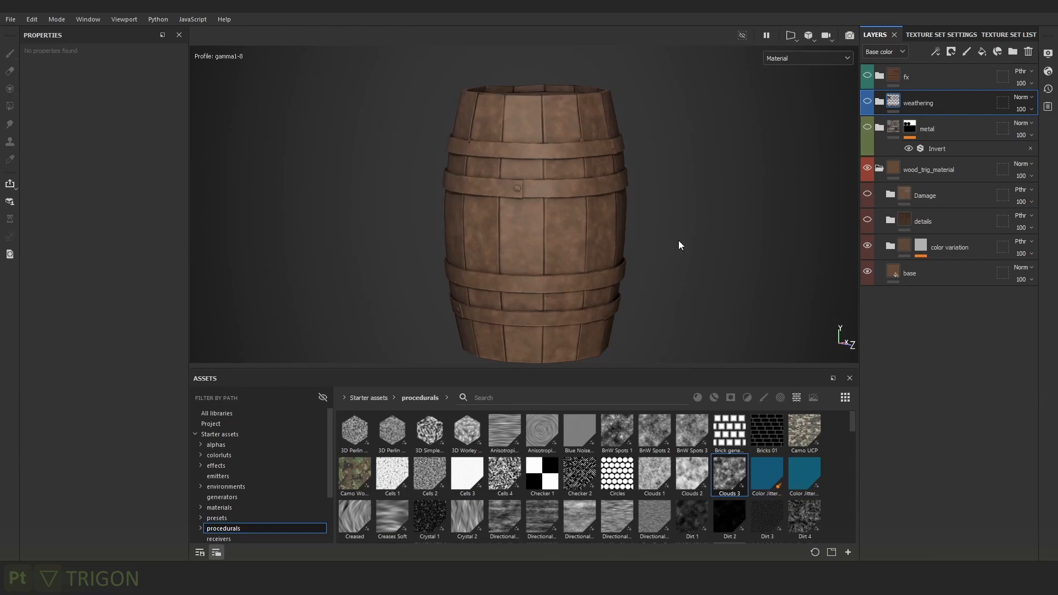
{"action": "scroll", "coordinate": [689, 242], "scroll_direction": "down", "scroll_amount": 2}
Show the details and Damage folders again one at a time, examining the wood after each.
{"action": "left_click", "coordinate": [867, 220]}
{"action": "left_click_drag", "start_coordinate": [604, 226], "coordinate": [730, 218], "text": "alt"}
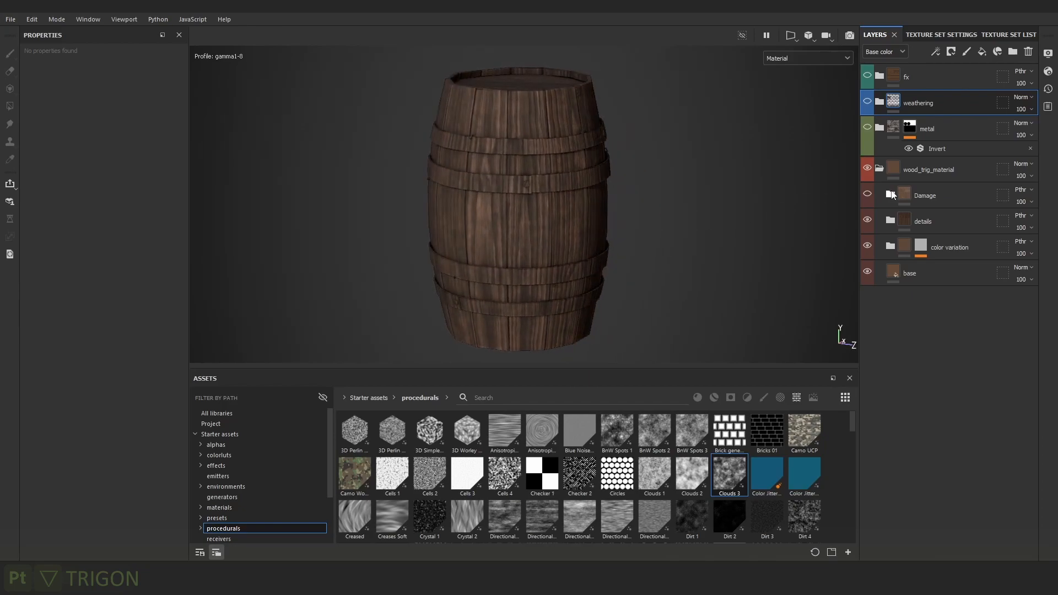
{"action": "left_click", "coordinate": [867, 194]}
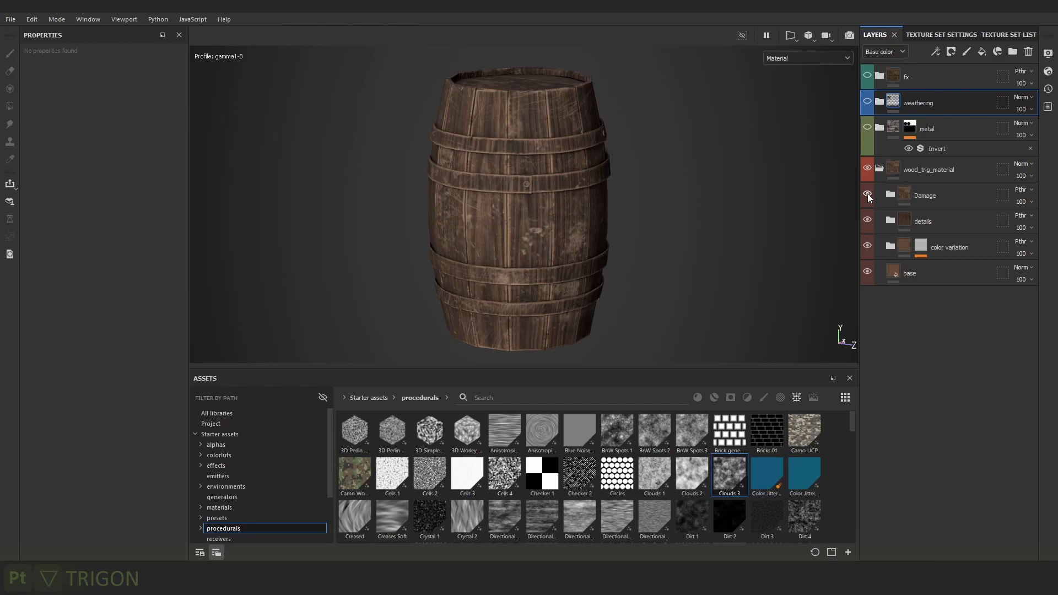
{"action": "left_click_drag", "start_coordinate": [711, 165], "coordinate": [669, 150], "text": "alt"}
{"action": "right_click_drag", "start_coordinate": [629, 132], "coordinate": [634, 132], "text": "shift"}
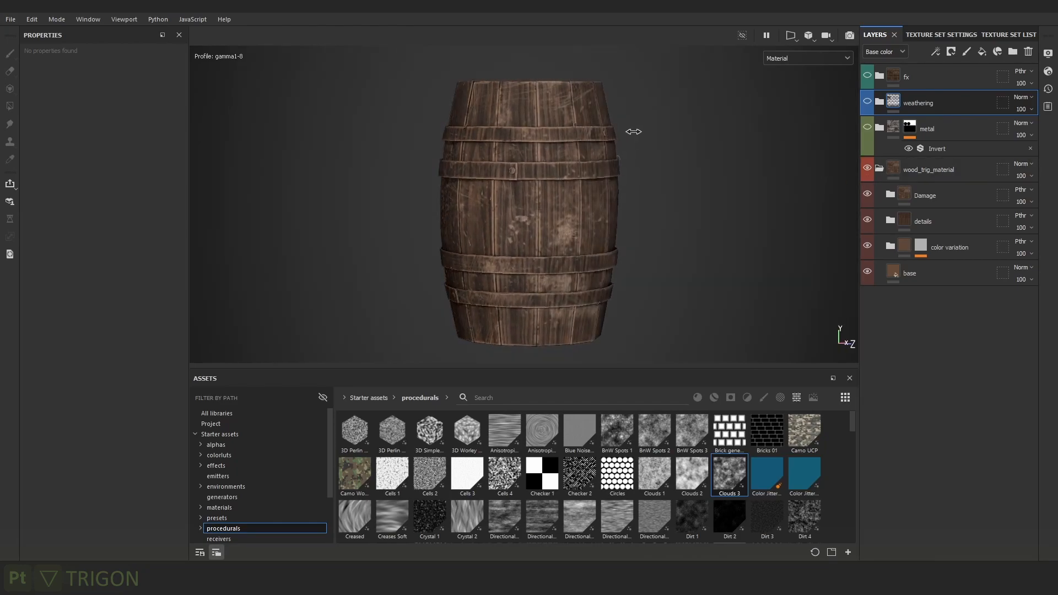
{"action": "middle_click_drag", "start_coordinate": [709, 137], "coordinate": [712, 167], "text": "alt"}
{"action": "right_click_drag", "start_coordinate": [712, 167], "coordinate": [744, 164], "text": "alt"}
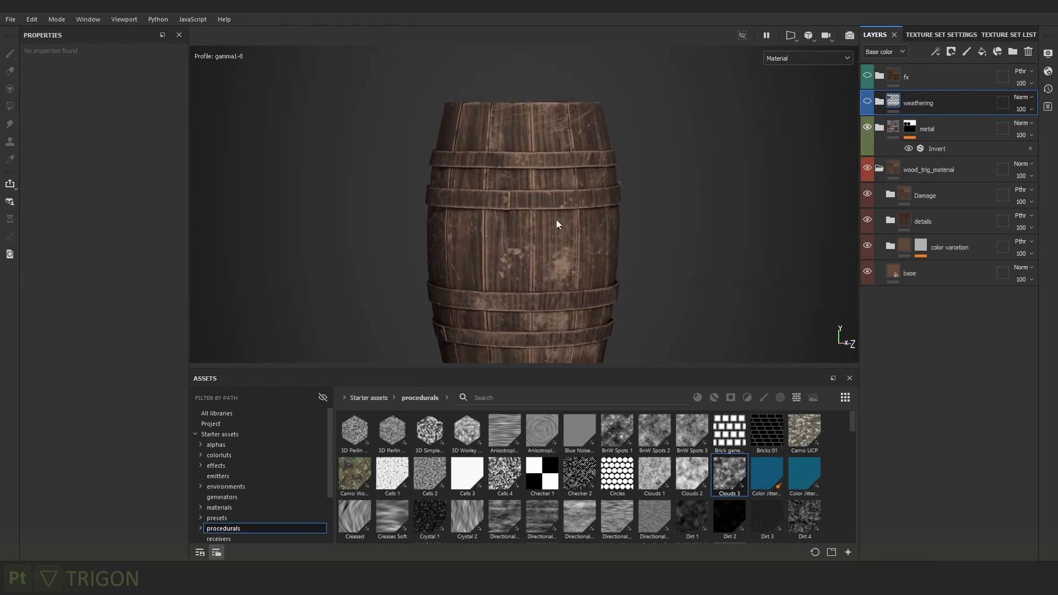
Show the metal, weathering and fx folders again and examine the fully layered barrel from several sides.
{"action": "right_click_drag", "start_coordinate": [608, 236], "coordinate": [666, 224], "text": "alt"}
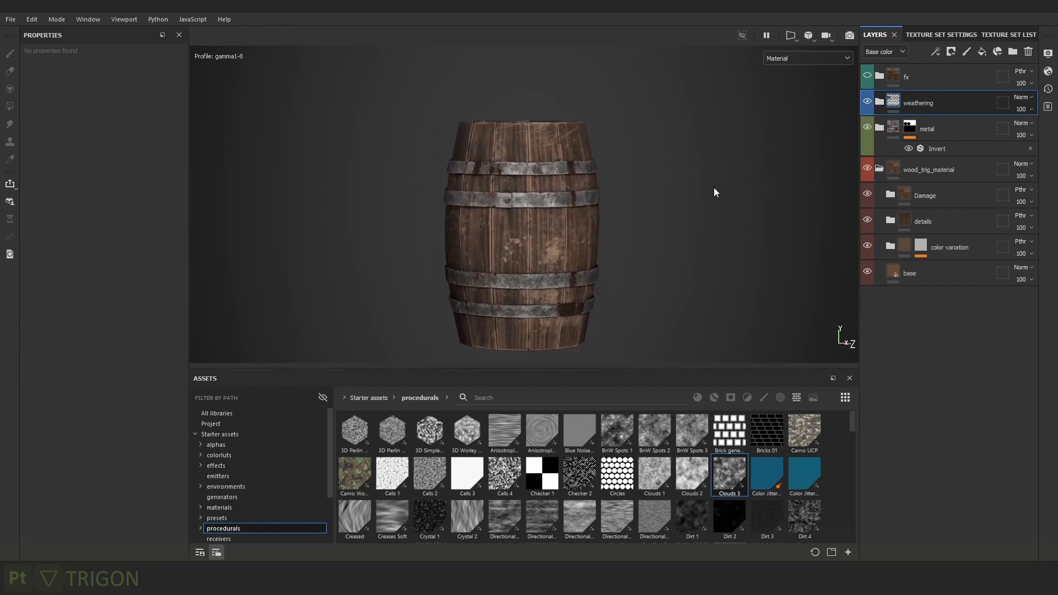
{"action": "mouse_move", "coordinate": [692, 213]}
{"action": "left_mouse_down", "text": "alt"}
{"action": "mouse_move", "coordinate": [558, 209]}
{"action": "mouse_move", "coordinate": [677, 223]}
{"action": "left_mouse_up", "text": "alt"}
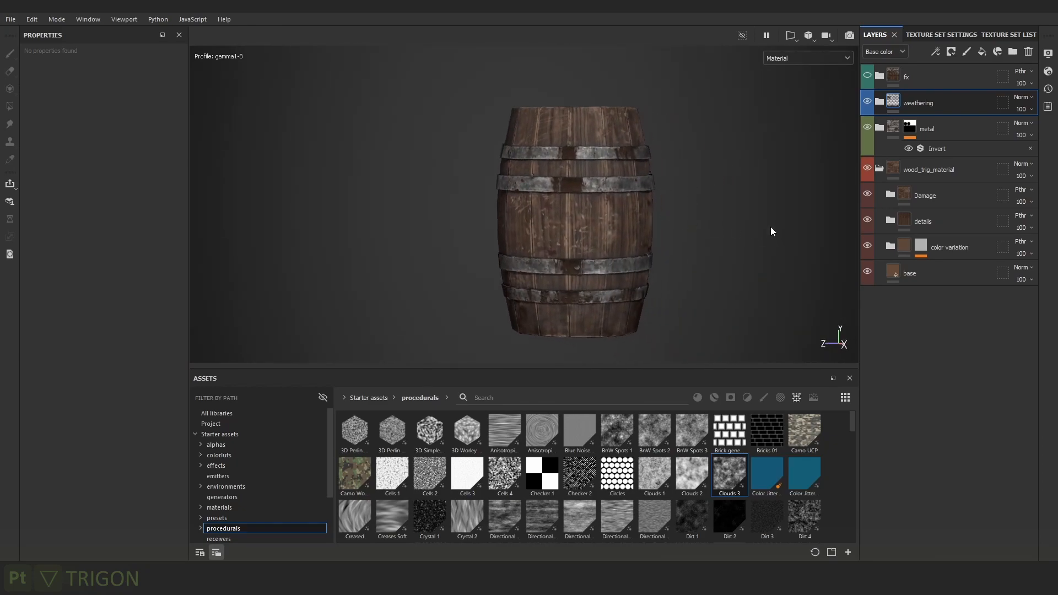
{"action": "left_click_drag", "start_coordinate": [782, 231], "coordinate": [696, 237], "text": "alt"}
{"action": "right_click_drag", "start_coordinate": [695, 237], "coordinate": [716, 223], "text": "alt"}
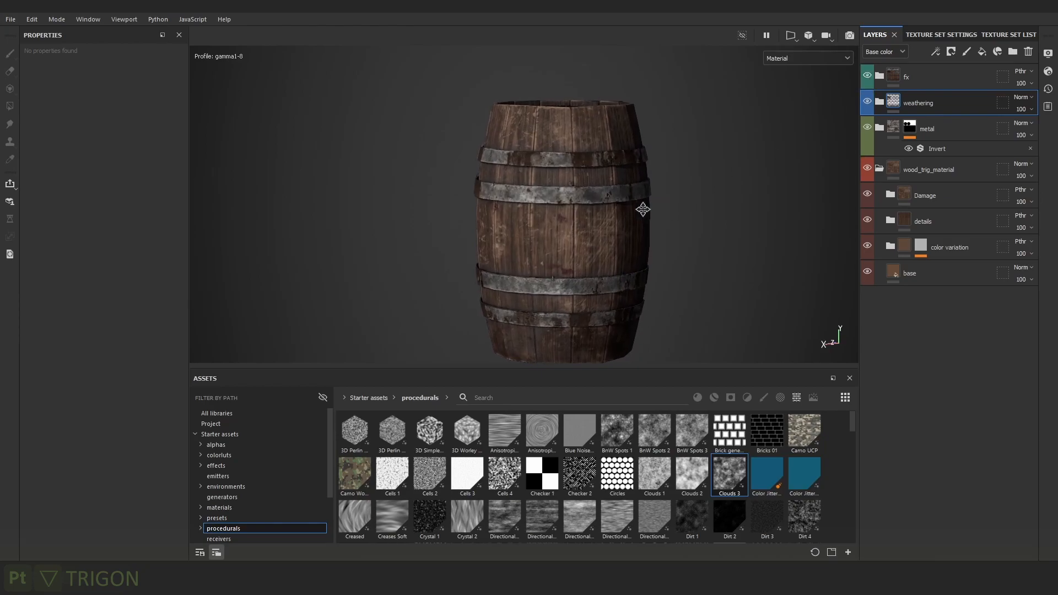
{"action": "middle_click_drag", "start_coordinate": [651, 211], "coordinate": [591, 194], "text": "alt"}
{"action": "right_click_drag", "start_coordinate": [637, 171], "coordinate": [650, 169], "text": "shift"}
{"action": "left_click_drag", "start_coordinate": [751, 188], "coordinate": [664, 185], "text": "alt"}
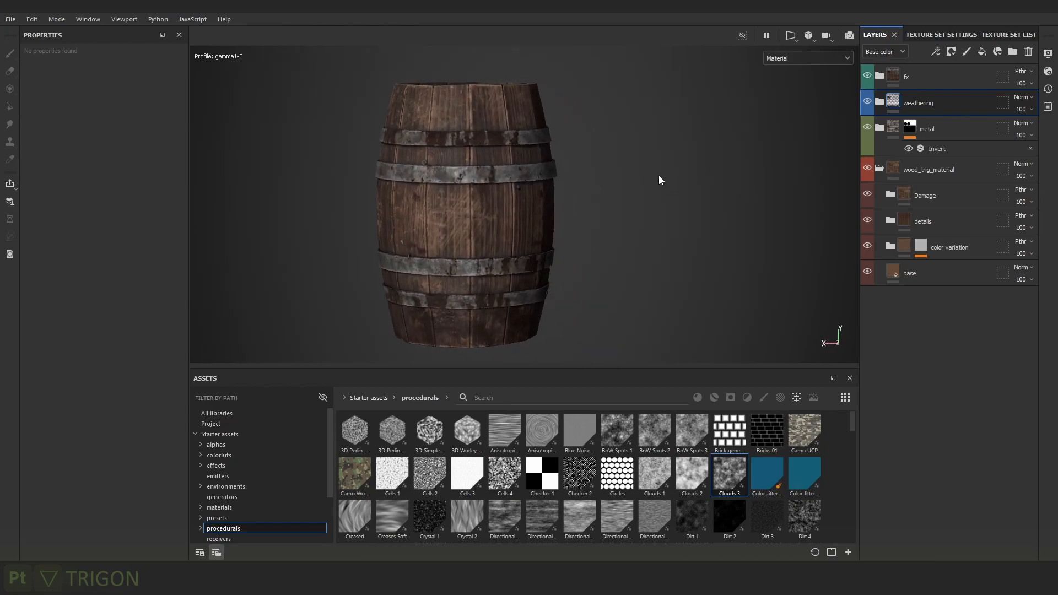
Open the display settings and compare the barrel with the gamma1-8 color profile disabled and enabled.
{"action": "left_click", "coordinate": [1048, 54]}
{"action": "scroll", "coordinate": [914, 297], "scroll_direction": "down", "scroll_amount": 15}
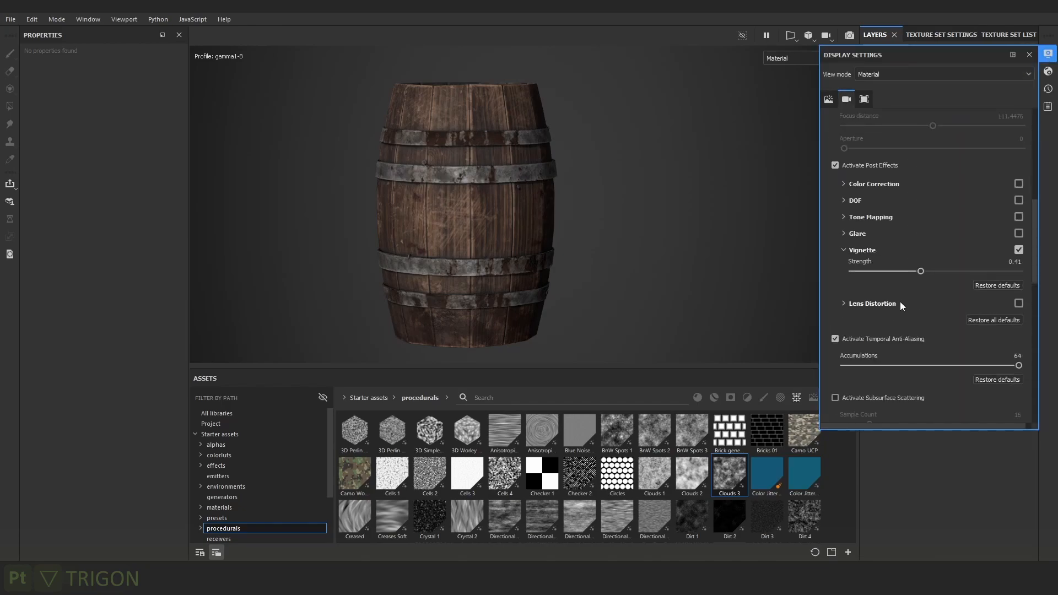
{"action": "scroll", "coordinate": [873, 304], "scroll_direction": "up", "scroll_amount": 3}
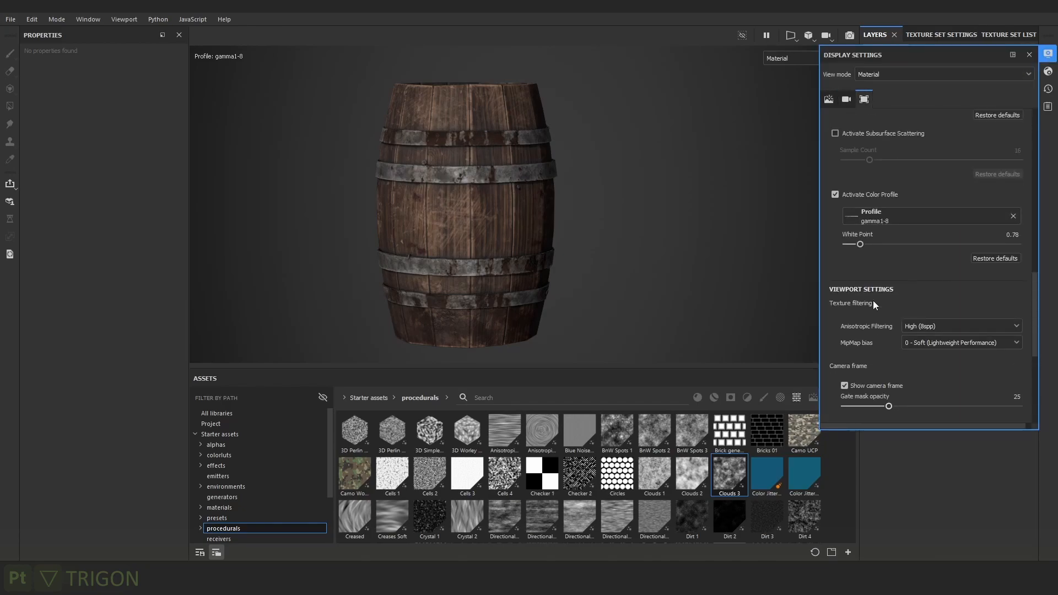
{"action": "left_click", "coordinate": [836, 196]}
{"action": "left_click", "coordinate": [837, 197]}
{"action": "left_click", "coordinate": [836, 196]}
{"action": "left_click", "coordinate": [836, 197]}
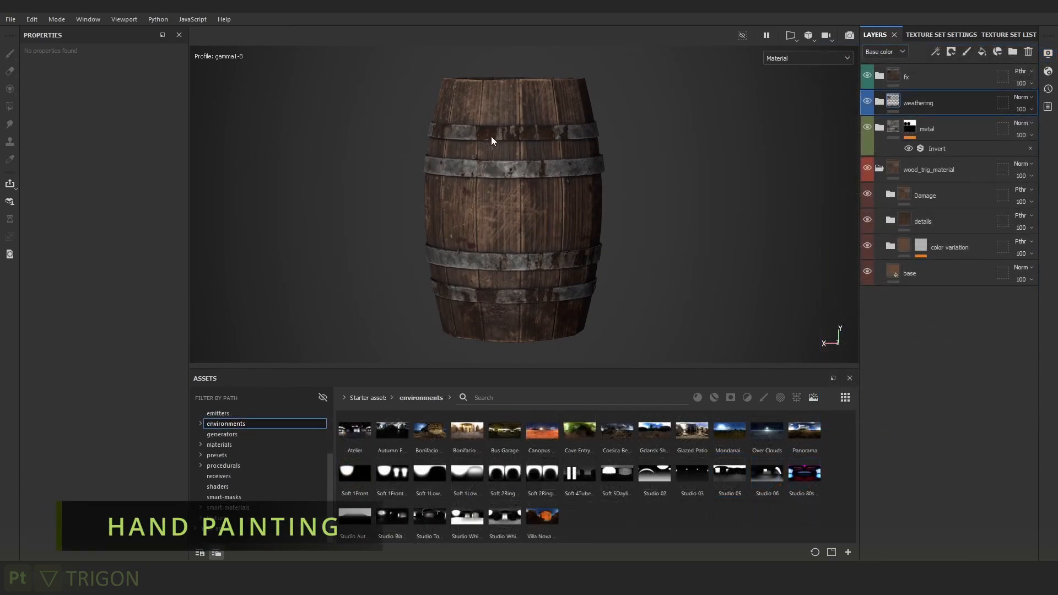
Examine the barrel's planks and metal hoops from several sides for areas that need hand-painted detail.
{"action": "scroll", "coordinate": [630, 151], "scroll_direction": "up", "scroll_amount": 3}
{"action": "scroll", "coordinate": [619, 145], "scroll_direction": "up", "scroll_amount": 3}
{"action": "middle_click_drag", "start_coordinate": [609, 140], "coordinate": [629, 130], "text": "alt"}
{"action": "right_click_drag", "start_coordinate": [630, 130], "coordinate": [652, 134], "text": "shift"}
{"action": "right_click_drag", "start_coordinate": [695, 186], "coordinate": [545, 181], "text": "alt"}
{"action": "middle_click_drag", "start_coordinate": [605, 192], "coordinate": [573, 127], "text": "alt"}
{"action": "left_click_drag", "start_coordinate": [574, 127], "coordinate": [617, 127], "text": "alt"}
{"action": "right_click_drag", "start_coordinate": [679, 249], "coordinate": [635, 258], "text": "alt"}
{"action": "middle_click_drag", "start_coordinate": [635, 257], "coordinate": [653, 227], "text": "alt"}
{"action": "left_click_drag", "start_coordinate": [653, 228], "coordinate": [734, 196], "text": "alt"}
{"action": "right_click_drag", "start_coordinate": [734, 196], "coordinate": [704, 195], "text": "shift"}
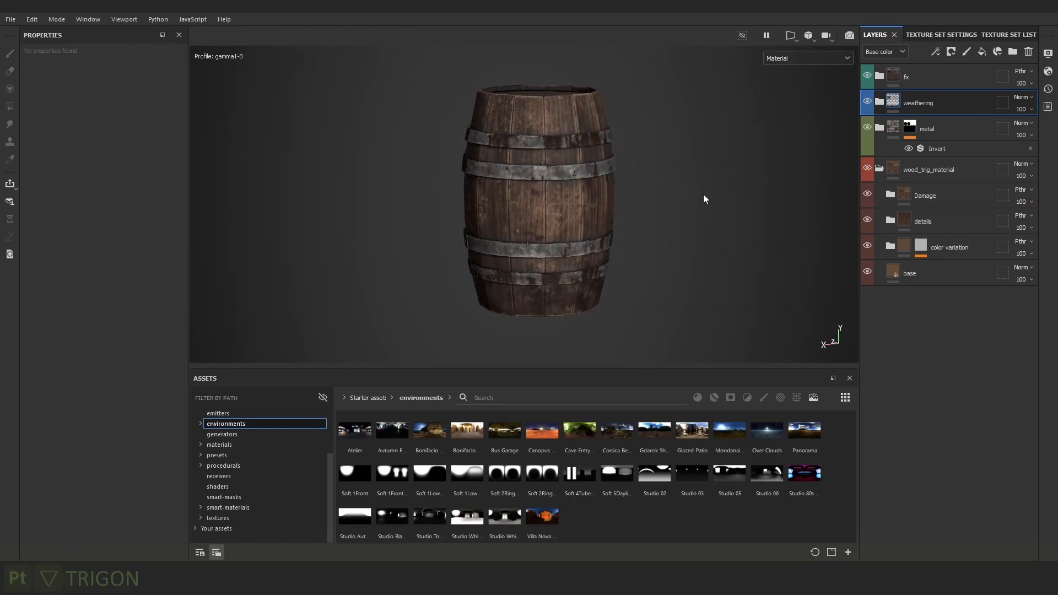
{"action": "right_click_drag", "start_coordinate": [623, 242], "coordinate": [693, 245], "text": "alt"}
{"action": "middle_click_drag", "start_coordinate": [668, 142], "coordinate": [666, 166], "text": "alt"}
{"action": "left_click_drag", "start_coordinate": [666, 167], "coordinate": [612, 160], "text": "alt"}
{"action": "right_click_drag", "start_coordinate": [613, 159], "coordinate": [618, 122], "text": "alt"}
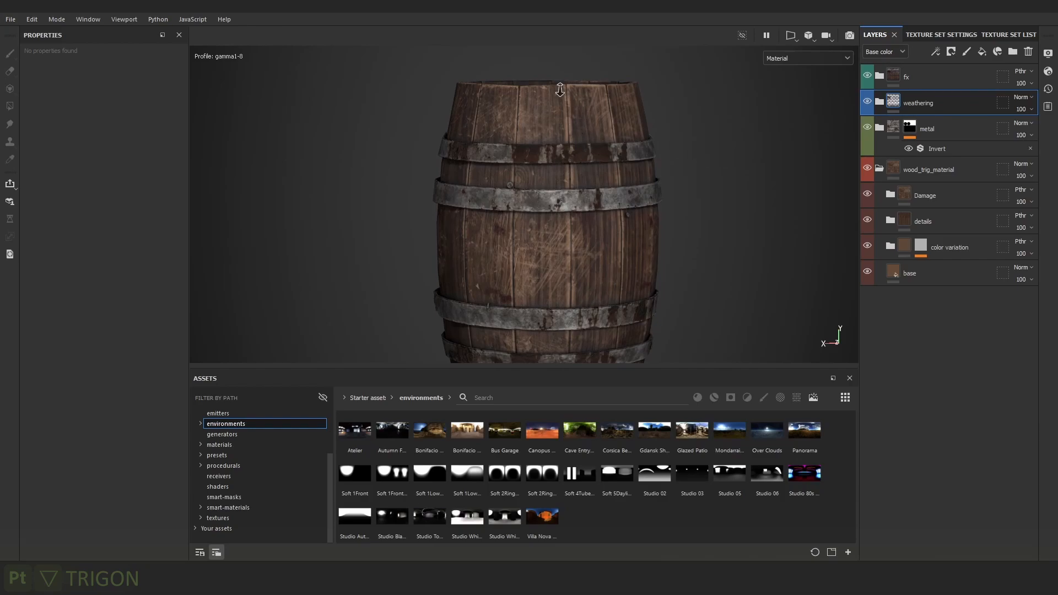
Add a fill layer above the Damage folder inside wood_trig_material and group it in a new folder.
{"action": "right_click_drag", "start_coordinate": [560, 91], "coordinate": [730, 128], "text": "alt"}
{"action": "middle_click_drag", "start_coordinate": [730, 127], "coordinate": [683, 133], "text": "alt"}
{"action": "right_click_drag", "start_coordinate": [682, 133], "coordinate": [933, 196], "text": "alt"}
{"action": "left_click_drag", "start_coordinate": [747, 145], "coordinate": [689, 151], "text": "alt"}
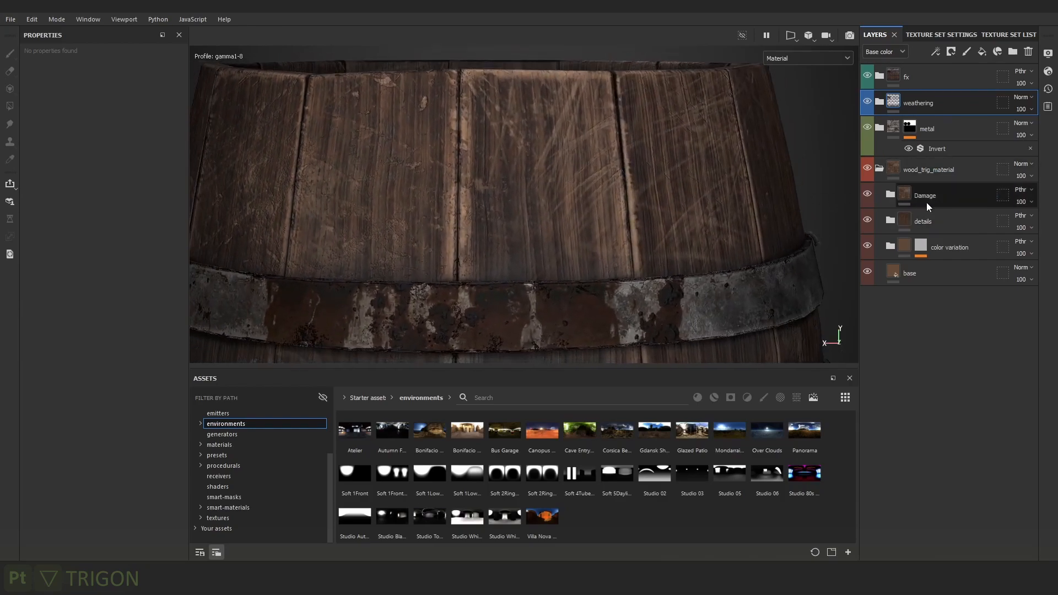
{"action": "left_click", "coordinate": [946, 170]}
{"action": "left_click", "coordinate": [909, 200]}
{"action": "left_click_drag", "start_coordinate": [594, 108], "coordinate": [716, 160], "text": "alt"}
{"action": "left_click", "coordinate": [982, 52]}
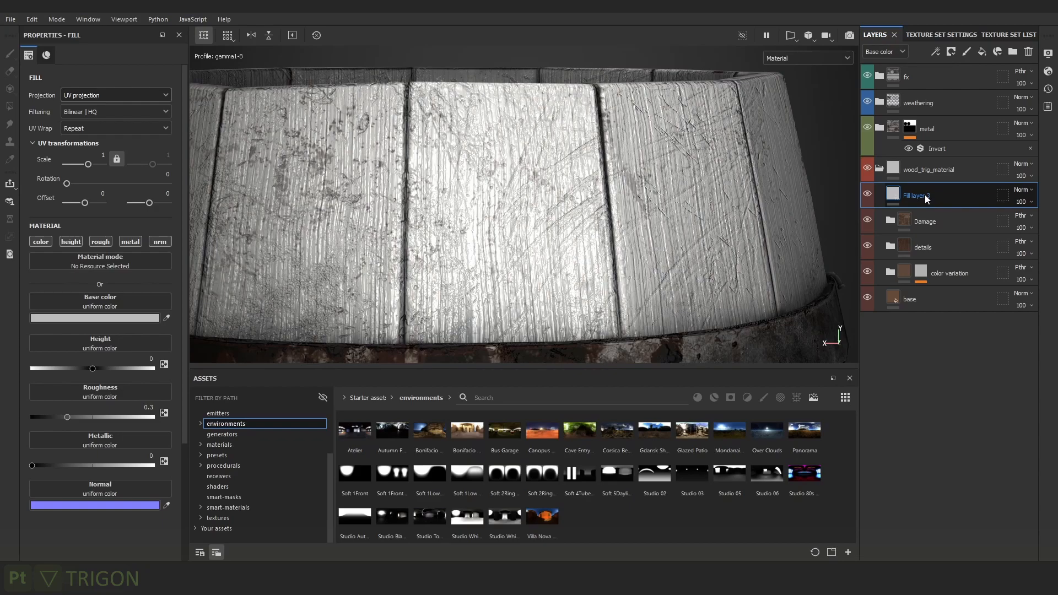
{"action": "key", "text": "ctrl+g"}
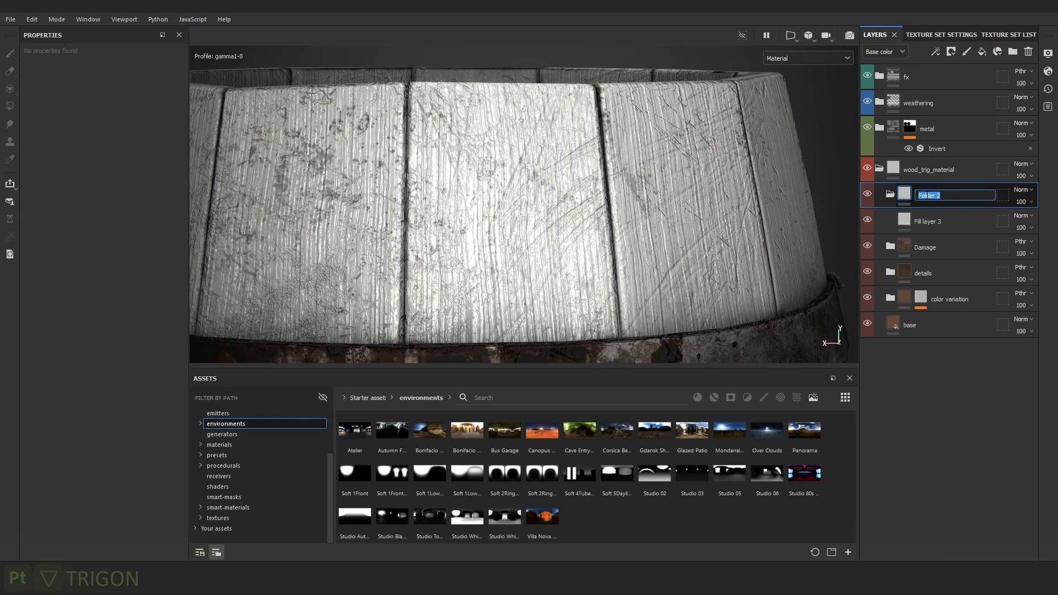
Rename the new folder hand+painted_edge_damage and give it a black mask.
{"action": "type", "text": "hard+pai"}
{"action": "type", "text": "nted_edge_damage"}
{"action": "key", "text": "Return"}
{"action": "right_click", "coordinate": [953, 193]}
{"action": "left_click", "coordinate": [960, 25]}
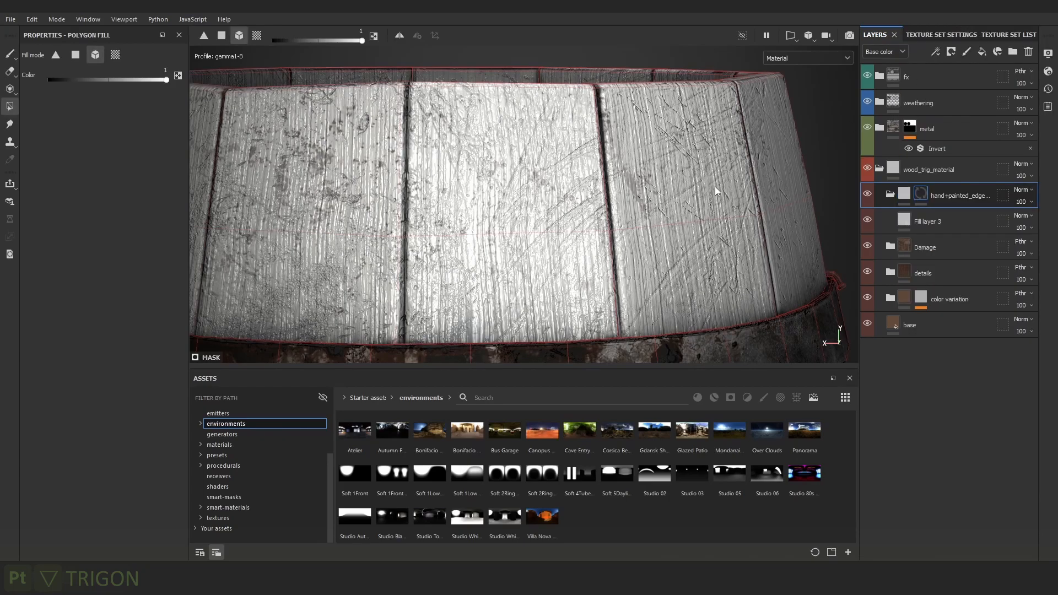
Browse the brushes across all asset libraries and choose the Basic Soft brush.
{"action": "scroll", "coordinate": [583, 182], "scroll_direction": "up", "scroll_amount": 1}
{"action": "middle_click_drag", "start_coordinate": [610, 129], "coordinate": [612, 169], "text": "alt"}
{"action": "scroll", "coordinate": [612, 170], "scroll_direction": "up", "scroll_amount": 1}
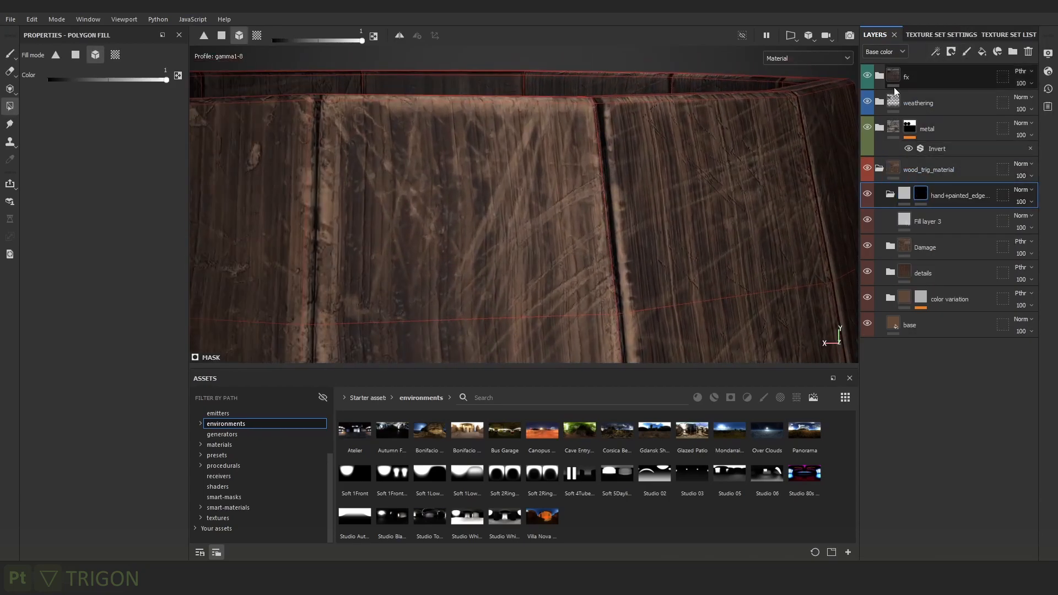
{"action": "left_click", "coordinate": [762, 397]}
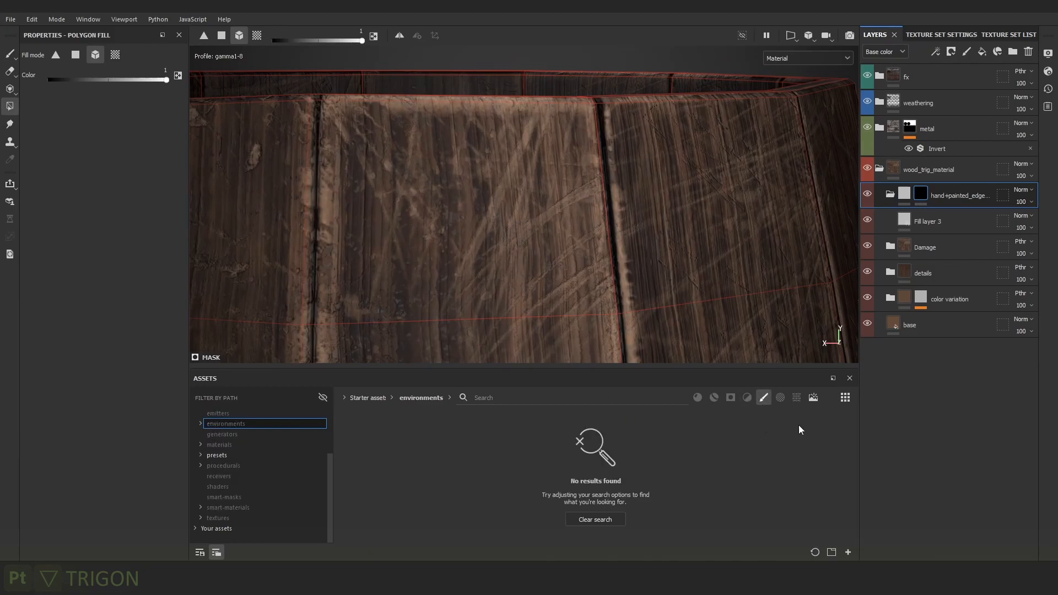
{"action": "left_click", "coordinate": [603, 521]}
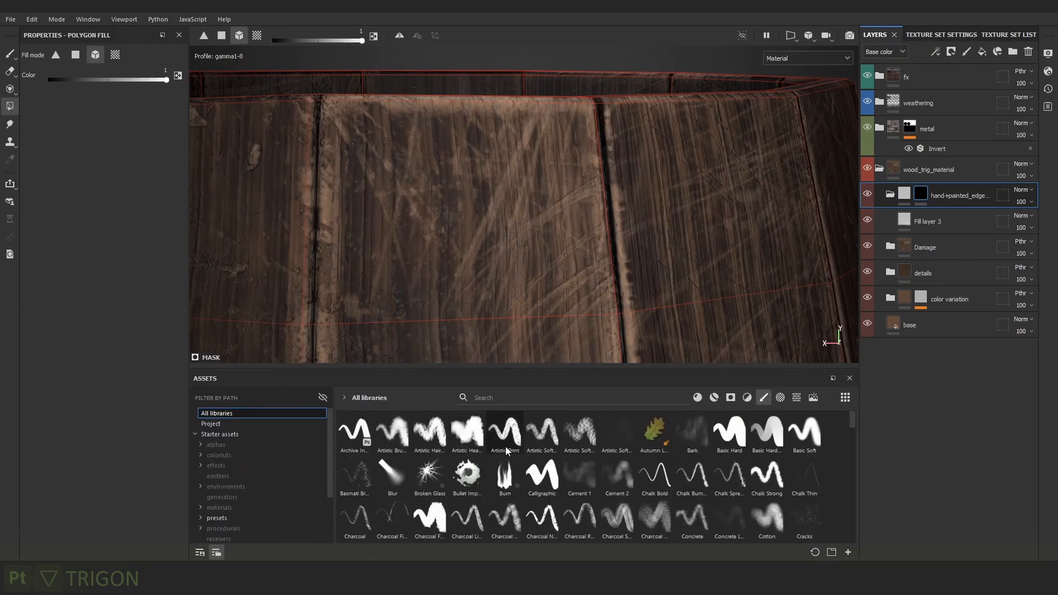
{"action": "left_click", "coordinate": [804, 432]}
{"action": "mouse_move", "coordinate": [554, 118]}
{"action": "left_mouse_down", "text": "alt"}
{"action": "mouse_move", "coordinate": [560, 108]}
{"action": "mouse_move", "coordinate": [651, 226]}
{"action": "left_mouse_up", "text": "alt"}
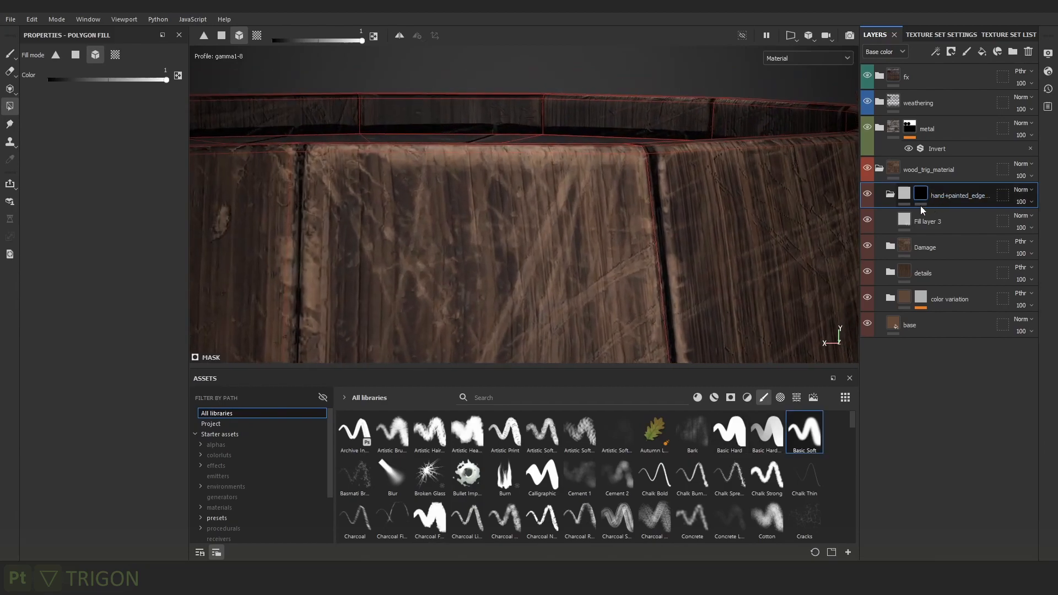
Add a Paint effect to the hand+painted_edge_damage folder's mask and set the paint brush size to 0.83.
{"action": "left_click", "coordinate": [927, 223]}
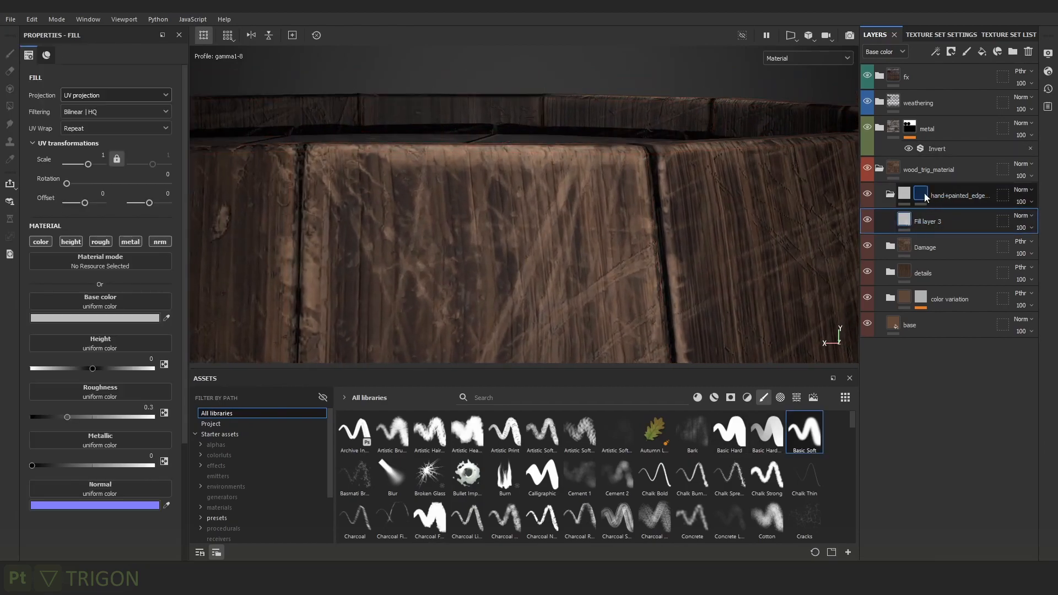
{"action": "left_click", "coordinate": [923, 193]}
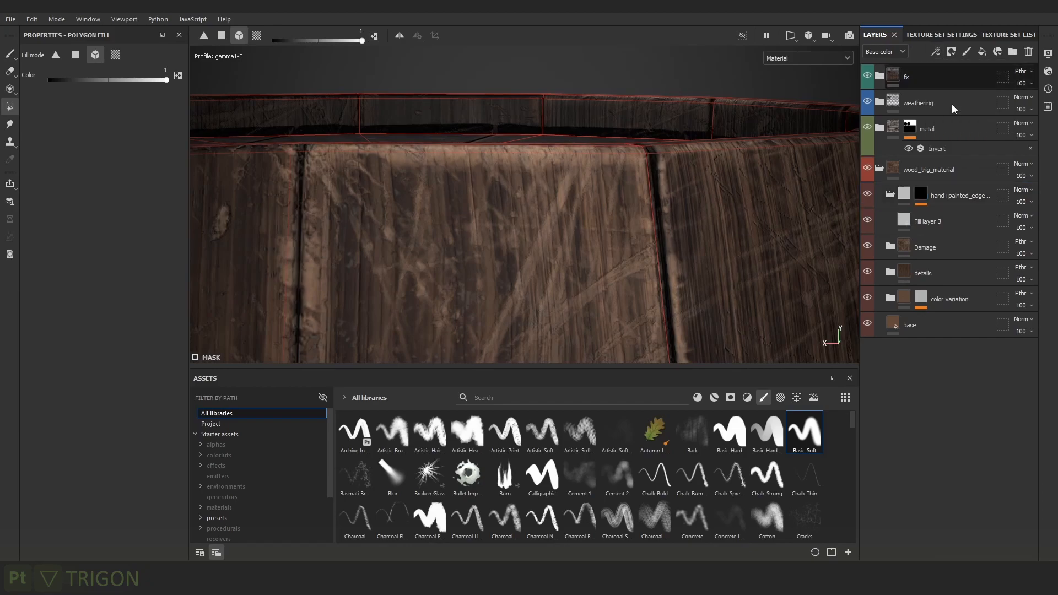
{"action": "right_click_drag", "start_coordinate": [560, 179], "coordinate": [617, 243], "text": "alt"}
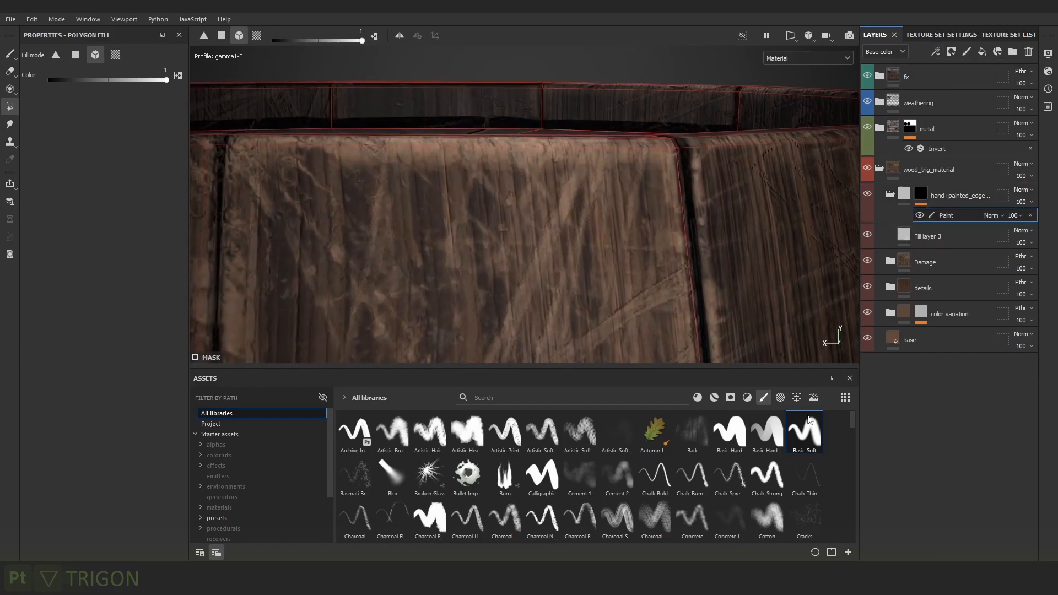
{"action": "left_click", "coordinate": [10, 54]}
{"action": "left_click_drag", "start_coordinate": [537, 200], "coordinate": [524, 208], "text": "alt"}
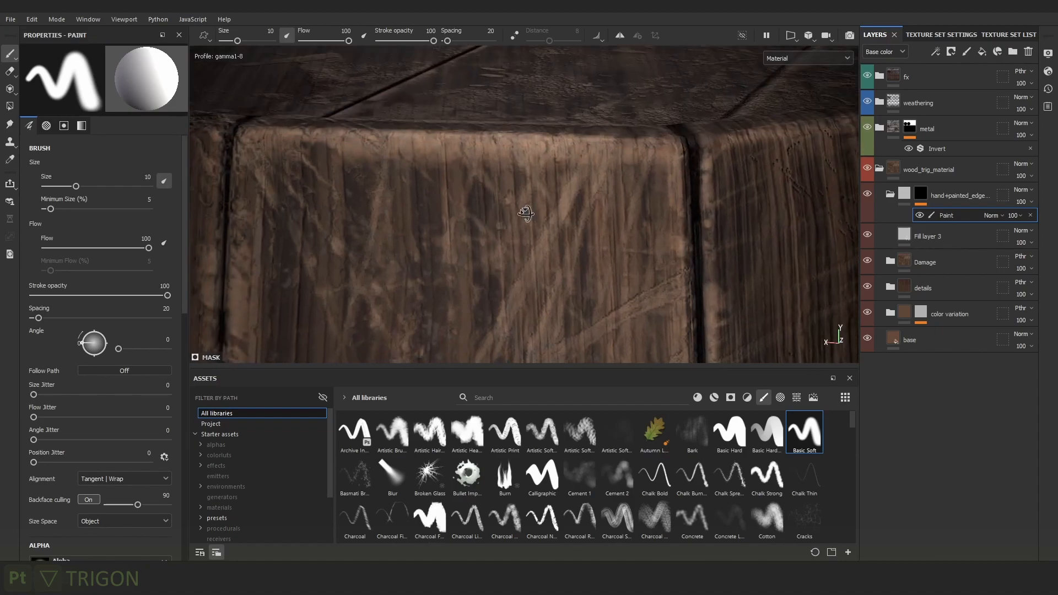
{"action": "right_click_drag", "start_coordinate": [541, 207], "coordinate": [535, 183], "text": "ctrl"}
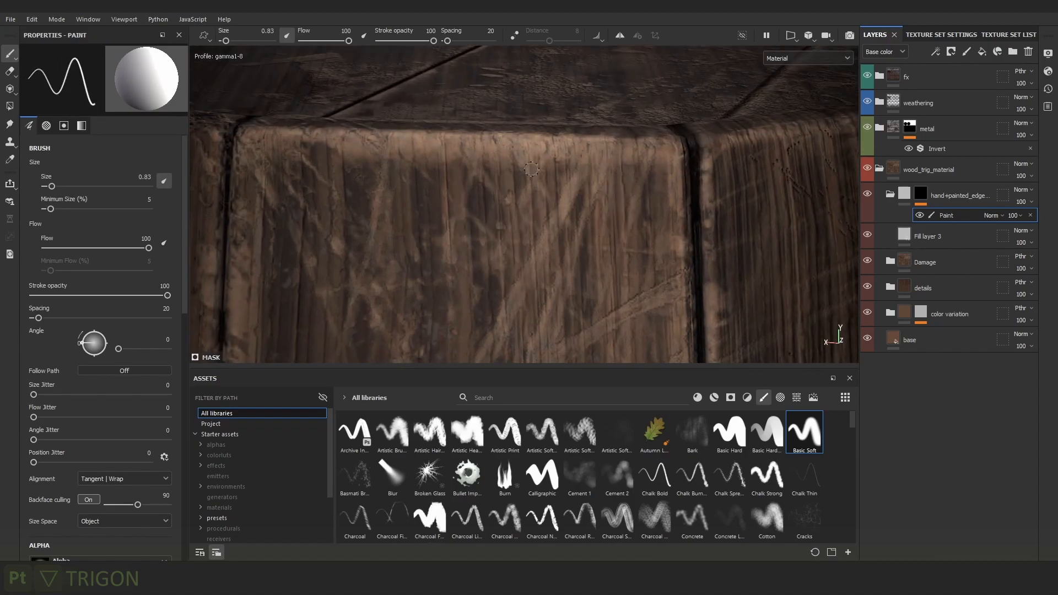
Paint two narrow, tapering chips down from the front plank's top edge, one mid-plank and one beside the gap.
{"action": "mouse_move", "coordinate": [536, 143]}
{"action": "left_mouse_down"}
{"action": "mouse_move", "coordinate": [520, 275]}
{"action": "mouse_move", "coordinate": [526, 169]}
{"action": "mouse_move", "coordinate": [509, 142]}
{"action": "mouse_move", "coordinate": [535, 137]}
{"action": "left_mouse_up"}
{"action": "left_click_drag", "start_coordinate": [635, 159], "coordinate": [545, 126], "text": "alt"}
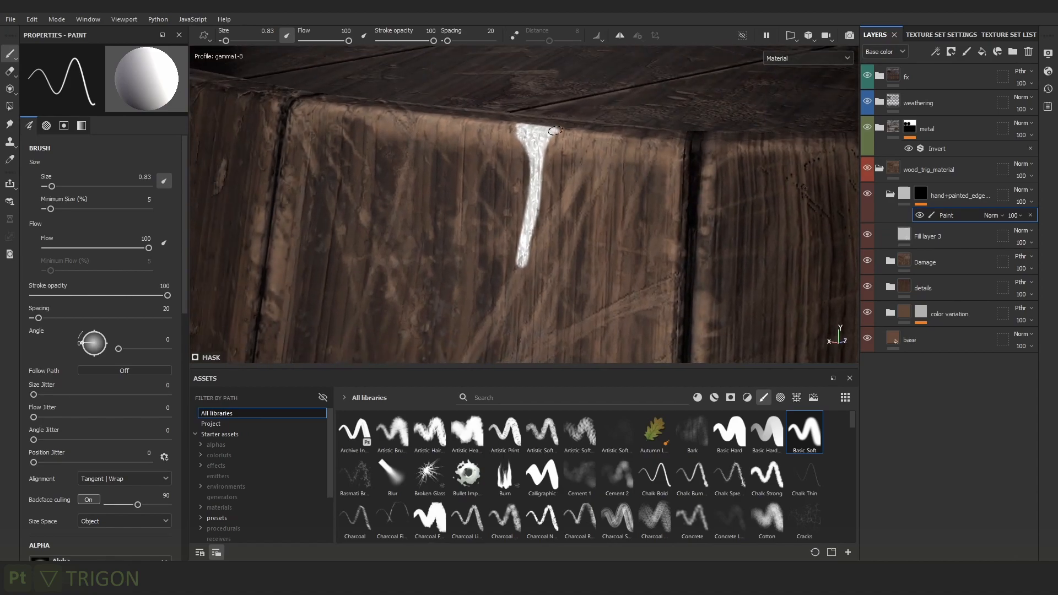
{"action": "mouse_move", "coordinate": [689, 175]}
{"action": "left_mouse_down", "text": "alt"}
{"action": "mouse_move", "coordinate": [675, 174]}
{"action": "mouse_move", "coordinate": [675, 149]}
{"action": "mouse_move", "coordinate": [672, 208]}
{"action": "left_mouse_up", "text": "alt"}
{"action": "middle_click_drag", "start_coordinate": [609, 193], "coordinate": [716, 196], "text": "alt"}
{"action": "scroll", "coordinate": [573, 220], "scroll_direction": "down", "scroll_amount": 6}
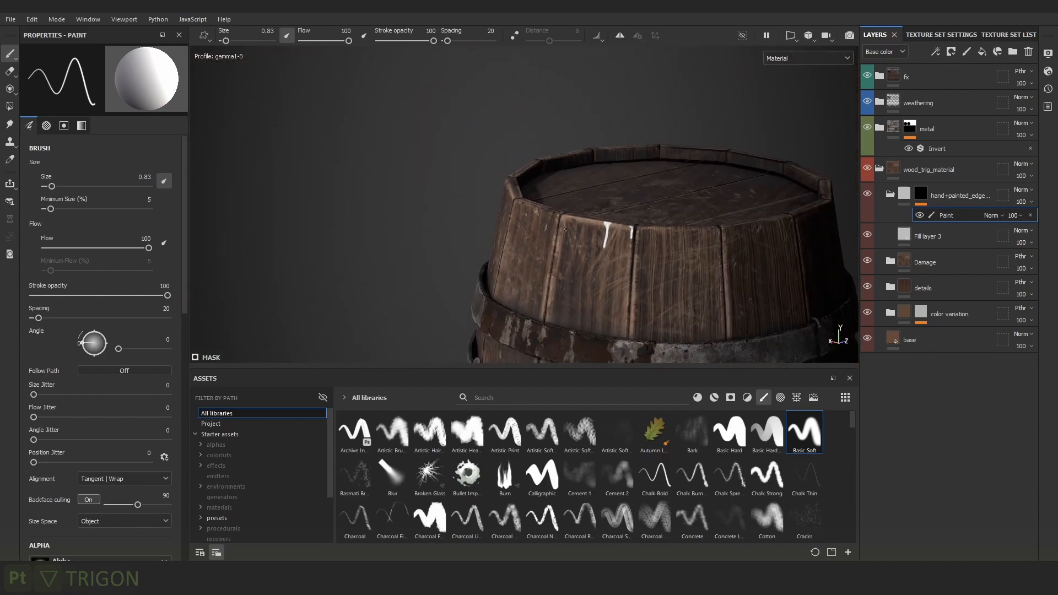
{"action": "middle_click_drag", "start_coordinate": [607, 231], "coordinate": [567, 192], "text": "alt"}
{"action": "scroll", "coordinate": [711, 258], "scroll_direction": "up", "scroll_amount": 3}
{"action": "scroll", "coordinate": [710, 258], "scroll_direction": "up", "scroll_amount": 8}
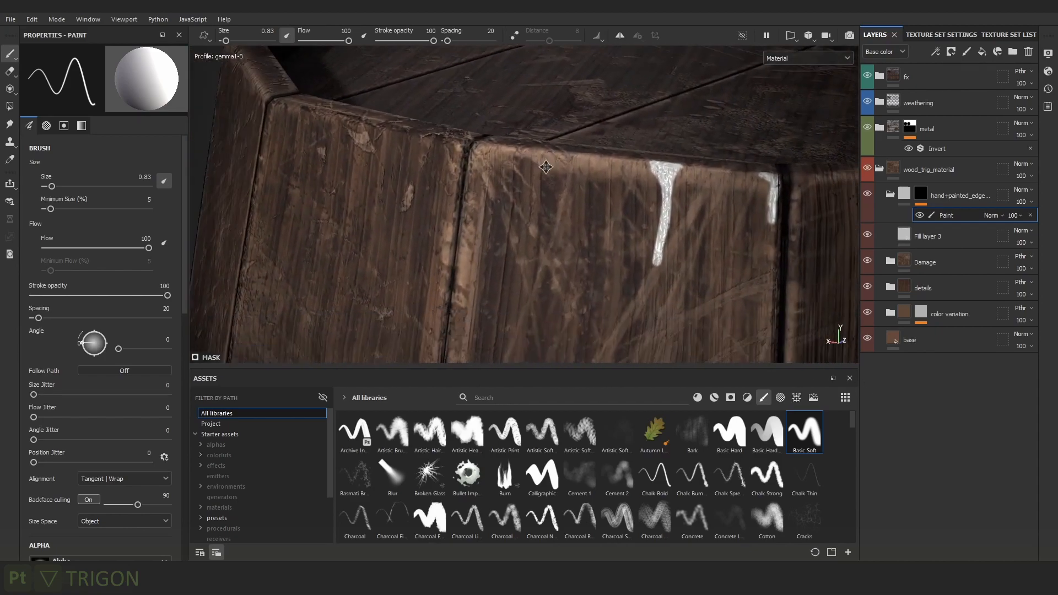
Paint a third, wider tapering chip on the same plank's top edge, near its other gap, in the material view.
{"action": "key", "text": "c"}
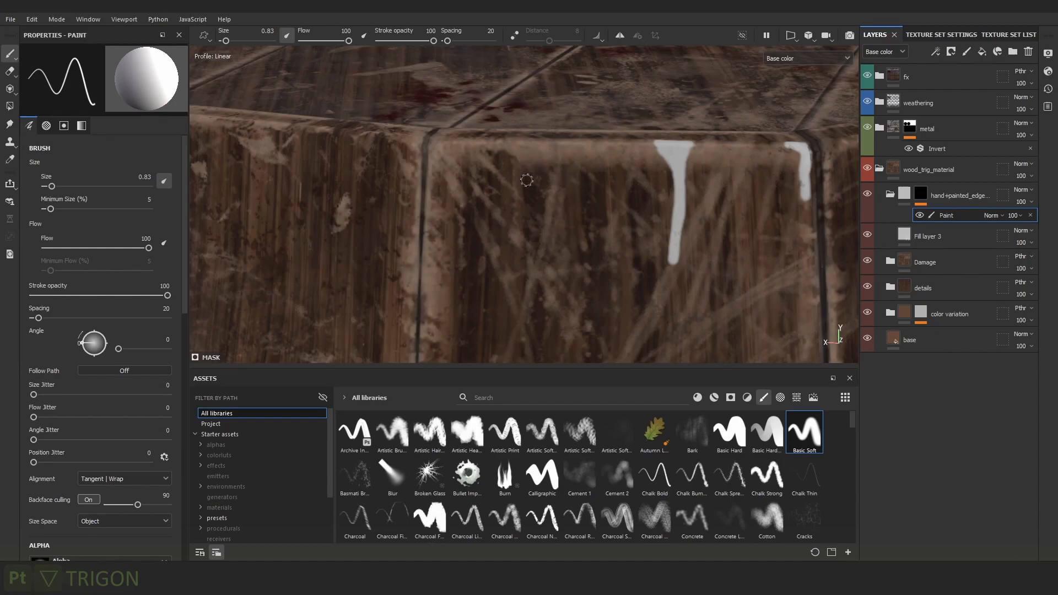
{"action": "key", "text": "m"}
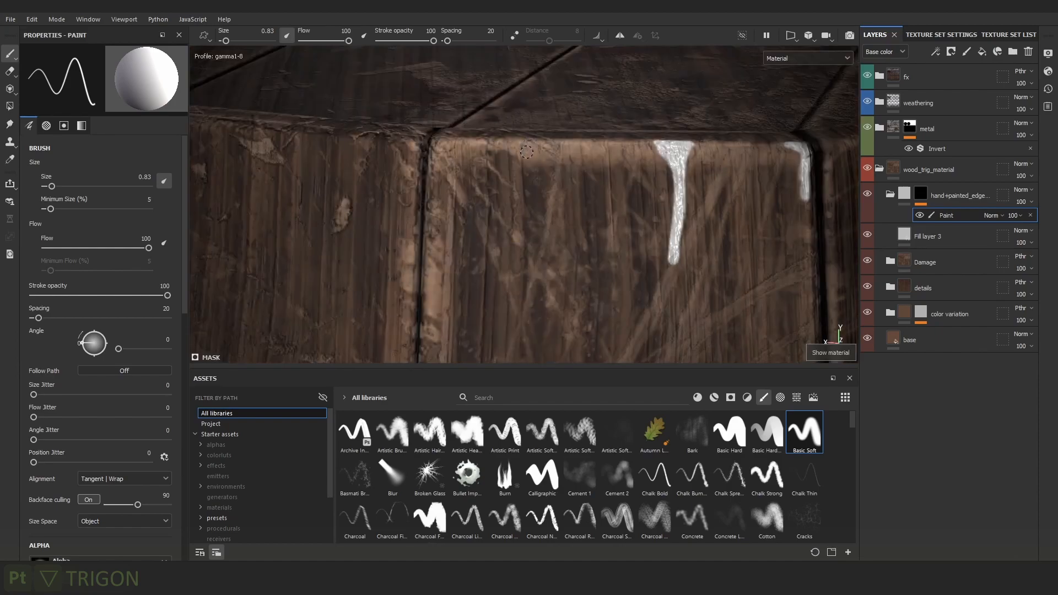
{"action": "mouse_move", "coordinate": [530, 208]}
{"action": "left_mouse_down"}
{"action": "mouse_move", "coordinate": [530, 227]}
{"action": "mouse_move", "coordinate": [523, 148]}
{"action": "left_mouse_up"}
{"action": "mouse_move", "coordinate": [542, 215]}
{"action": "left_mouse_down"}
{"action": "mouse_move", "coordinate": [554, 148]}
{"action": "mouse_move", "coordinate": [530, 148]}
{"action": "mouse_move", "coordinate": [548, 178]}
{"action": "mouse_move", "coordinate": [536, 218]}
{"action": "mouse_move", "coordinate": [533, 149]}
{"action": "mouse_move", "coordinate": [537, 184]}
{"action": "mouse_move", "coordinate": [543, 159]}
{"action": "mouse_move", "coordinate": [528, 147]}
{"action": "left_mouse_up"}
{"action": "mouse_move", "coordinate": [593, 183]}
{"action": "right_mouse_down", "text": "alt"}
{"action": "mouse_move", "coordinate": [456, 17]}
{"action": "mouse_move", "coordinate": [495, 66]}
{"action": "mouse_move", "coordinate": [692, 229]}
{"action": "right_mouse_up", "text": "alt"}
{"action": "middle_click_drag", "start_coordinate": [692, 229], "coordinate": [585, 161], "text": "alt"}
{"action": "right_click_drag", "start_coordinate": [585, 161], "coordinate": [635, 219], "text": "alt"}
Set Fill layer 3's base color by sampling the light worn wood on the plank's top edge in the base color view.
{"action": "left_click", "coordinate": [954, 236]}
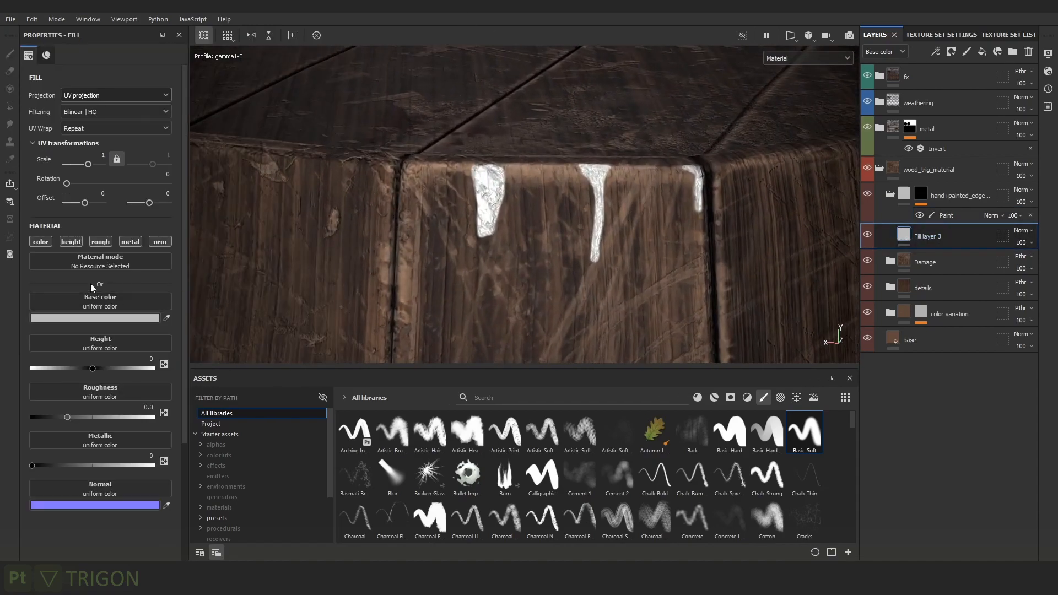
{"action": "key", "text": "c"}
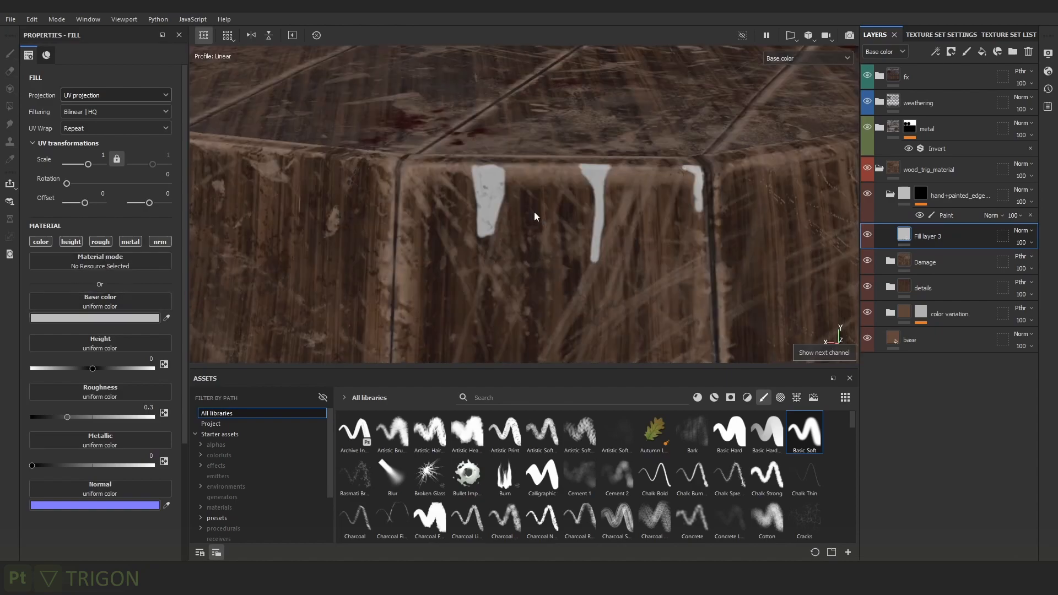
{"action": "right_click_drag", "start_coordinate": [477, 175], "coordinate": [677, 289], "text": "alt"}
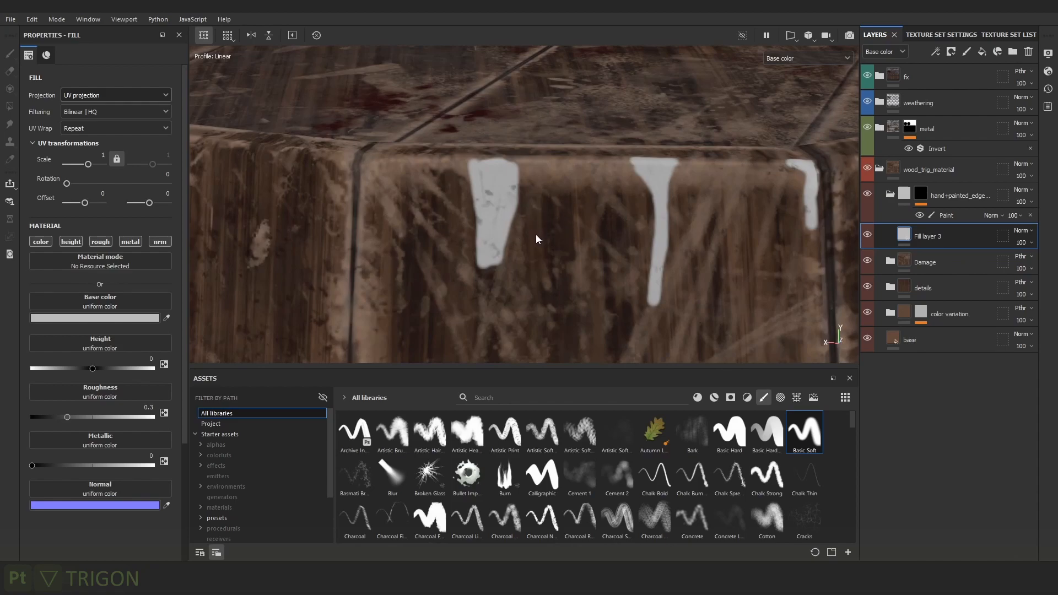
{"action": "left_click", "coordinate": [867, 235]}
{"action": "left_click", "coordinate": [866, 235]}
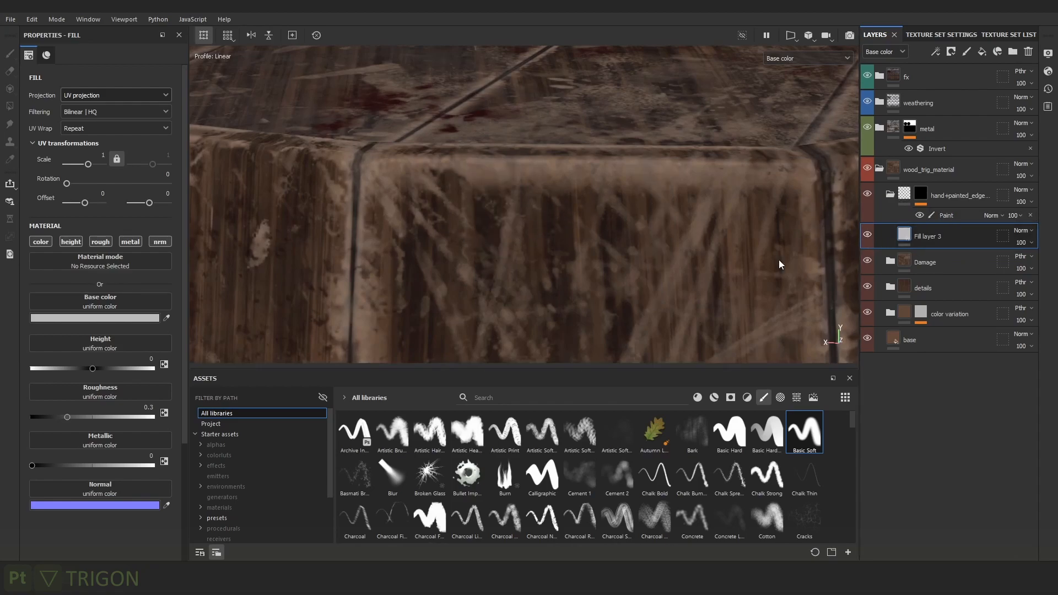
{"action": "left_click", "coordinate": [166, 318]}
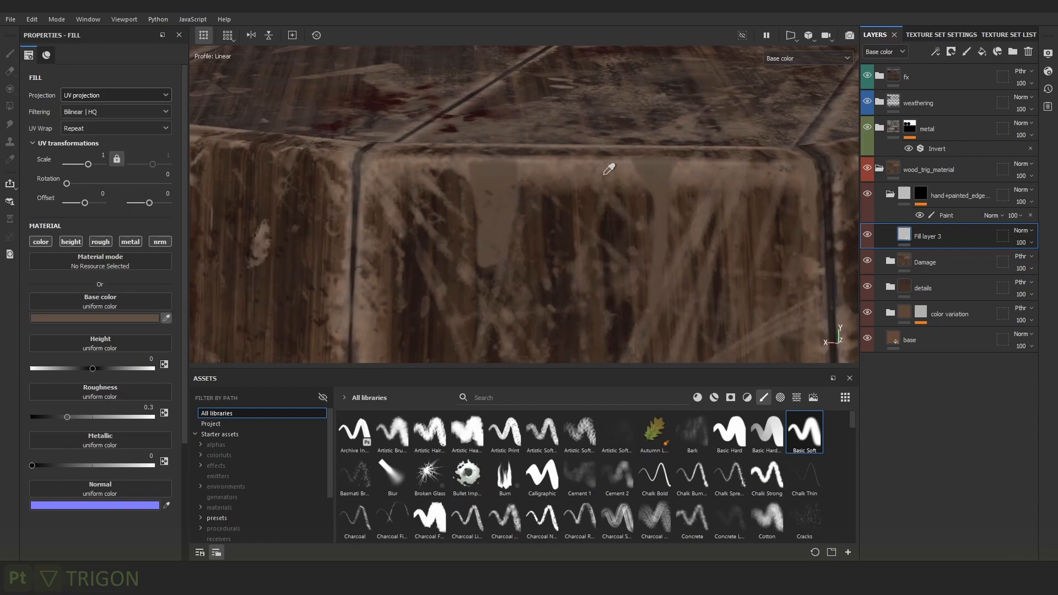
{"action": "left_click", "coordinate": [527, 162]}
{"action": "middle_click_drag", "start_coordinate": [387, 270], "coordinate": [361, 263], "text": "alt"}
Turn off Fill layer 3's metal and normal channels, keep height enabled, and raise its roughness to about 0.96.
{"action": "left_click", "coordinate": [76, 242]}
{"action": "left_click", "coordinate": [132, 242]}
{"action": "left_click", "coordinate": [159, 242]}
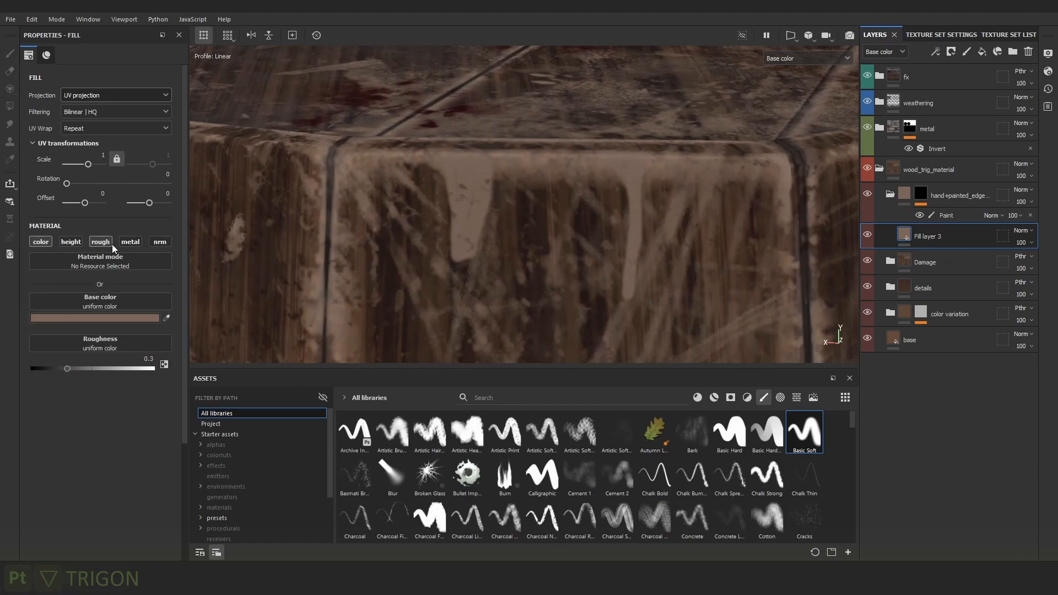
{"action": "left_click", "coordinate": [71, 242]}
{"action": "left_click_drag", "start_coordinate": [129, 416], "coordinate": [147, 416]}
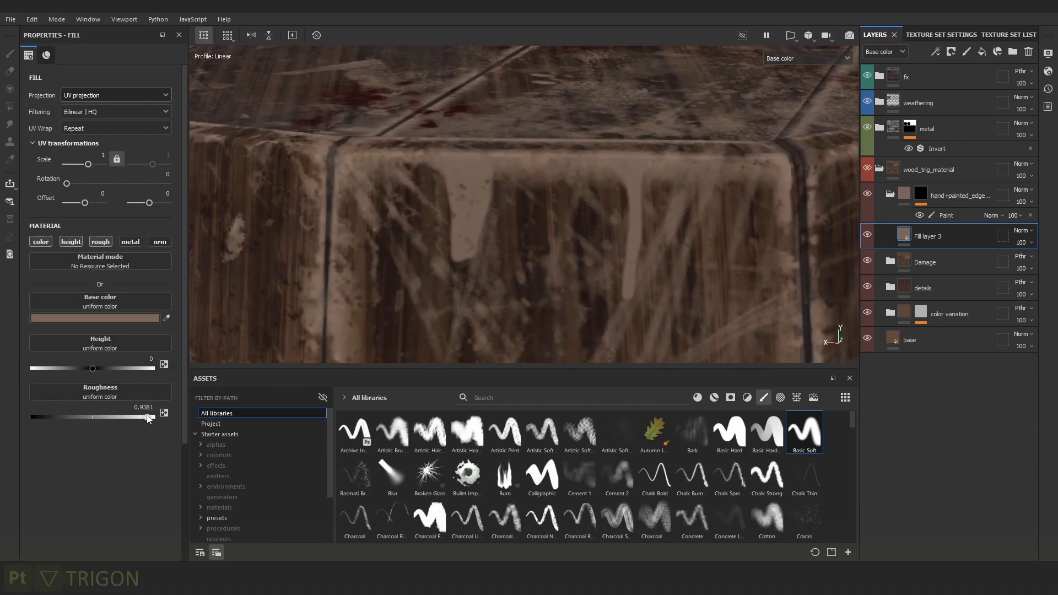
Set Fill layer 3's height to -0.0885 in the material view and inspect the recessed chips under rotated lighting.
{"action": "right_click_drag", "start_coordinate": [710, 232], "coordinate": [654, 266], "text": "alt"}
{"action": "key", "text": "m"}
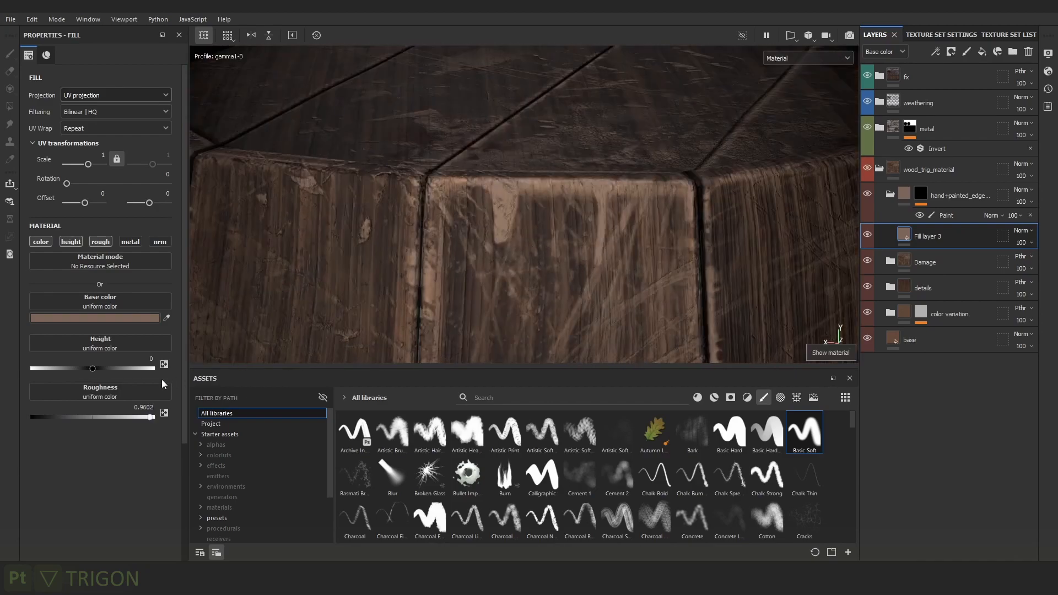
{"action": "left_click", "coordinate": [87, 369]}
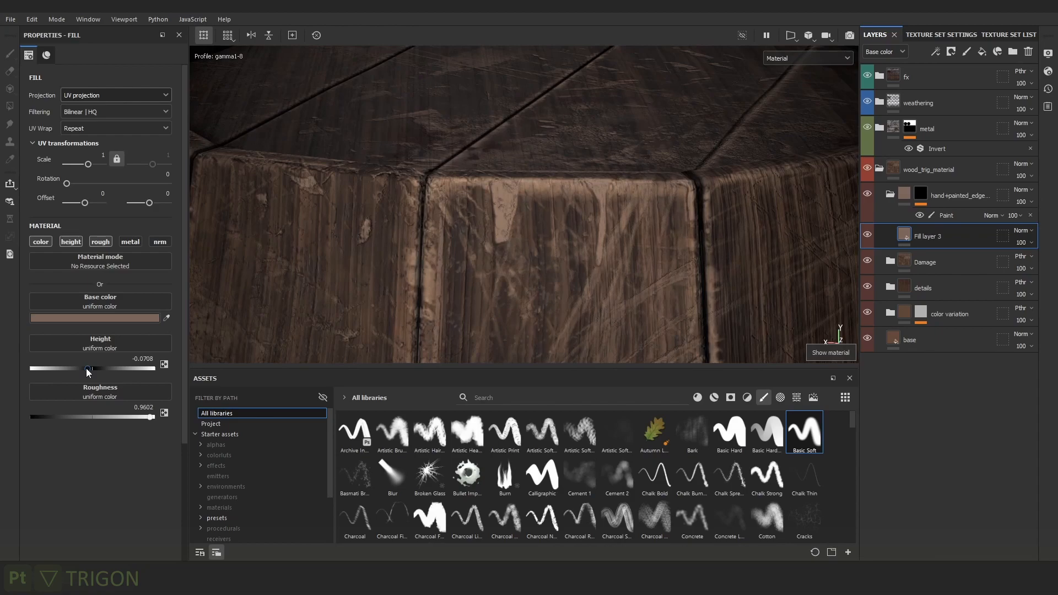
{"action": "left_click", "coordinate": [86, 368]}
{"action": "left_click", "coordinate": [87, 368]}
{"action": "right_click_drag", "start_coordinate": [621, 246], "coordinate": [642, 215], "text": "alt"}
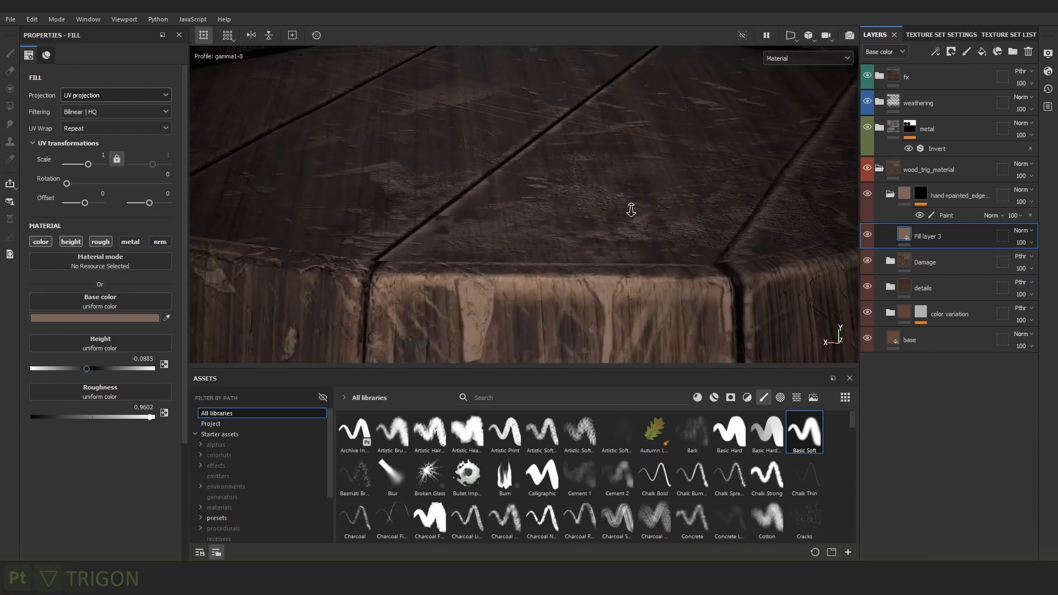
{"action": "middle_click_drag", "start_coordinate": [642, 215], "coordinate": [696, 151], "text": "alt"}
{"action": "left_click_drag", "start_coordinate": [696, 151], "coordinate": [562, 202], "text": "alt"}
{"action": "right_click_drag", "start_coordinate": [602, 212], "coordinate": [632, 219], "text": "shift"}
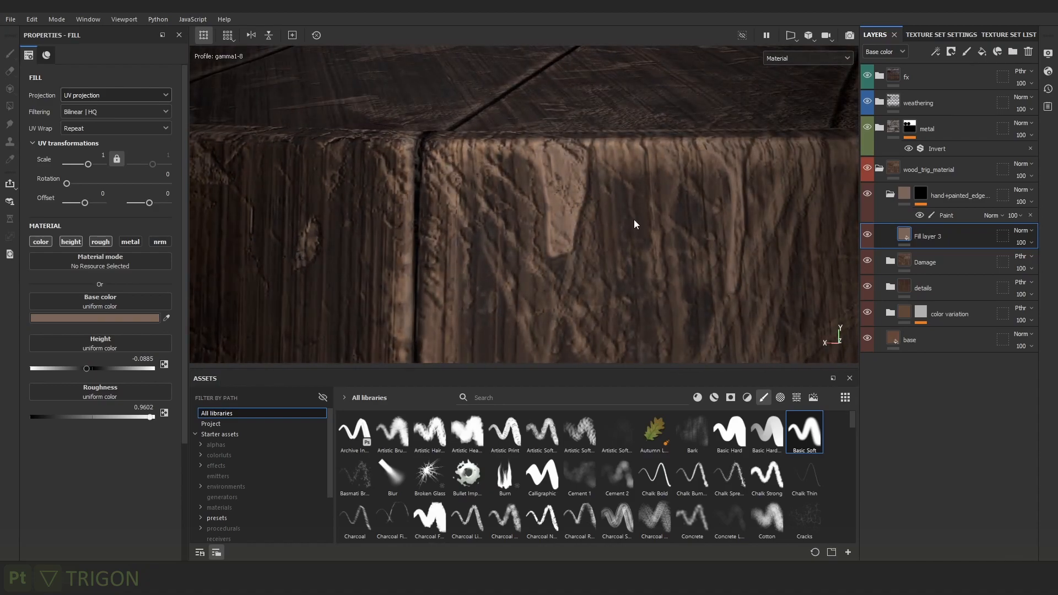
Add a Blur Slope filter above the Paint effect in the hand+painted_edge_damage folder's mask.
{"action": "left_click", "coordinate": [920, 195]}
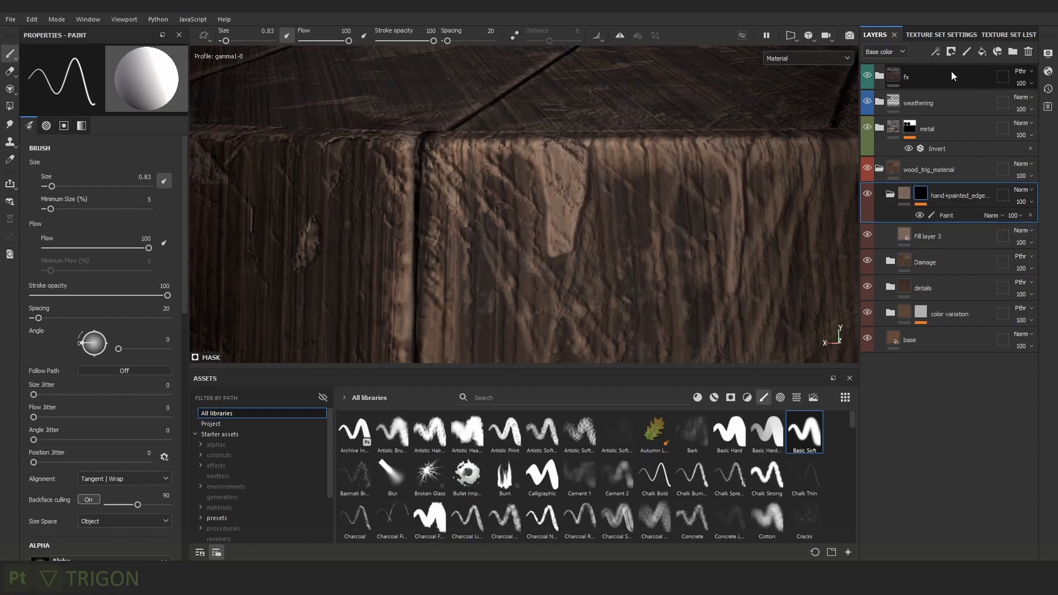
{"action": "left_click", "coordinate": [934, 51]}
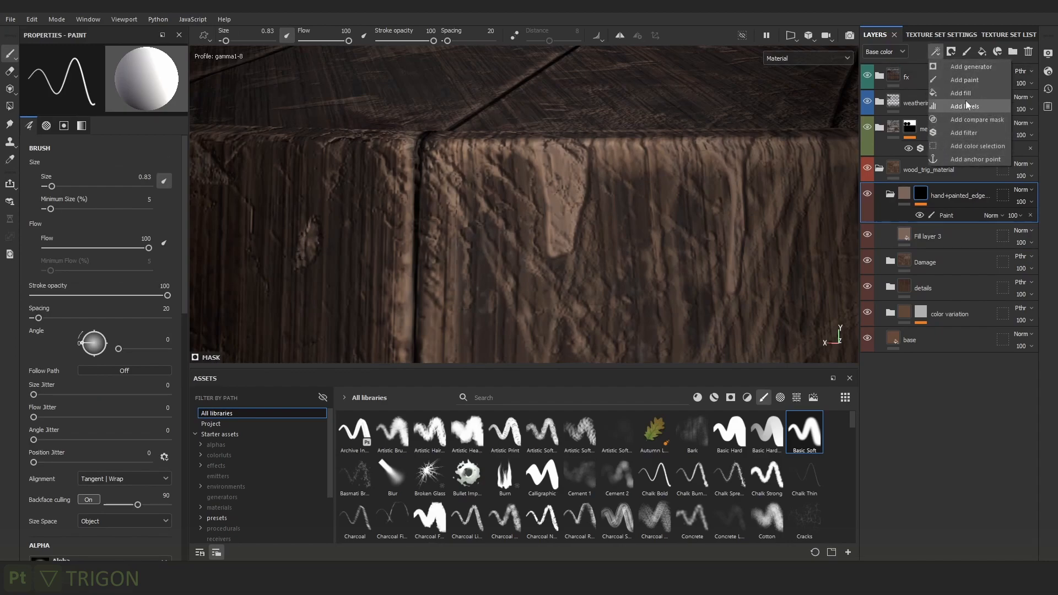
{"action": "left_click", "coordinate": [974, 133]}
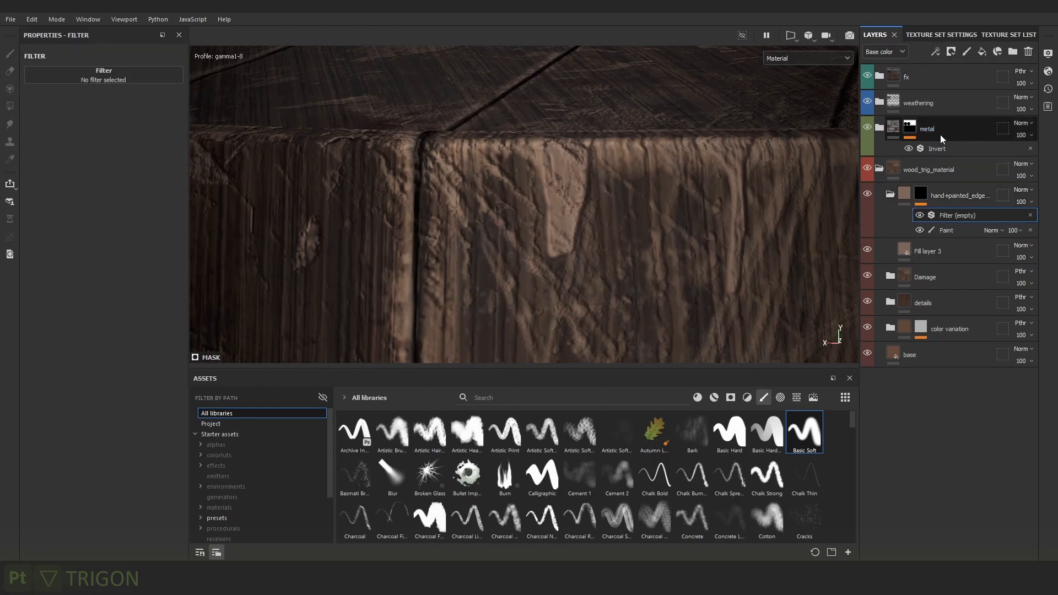
{"action": "left_click", "coordinate": [131, 81]}
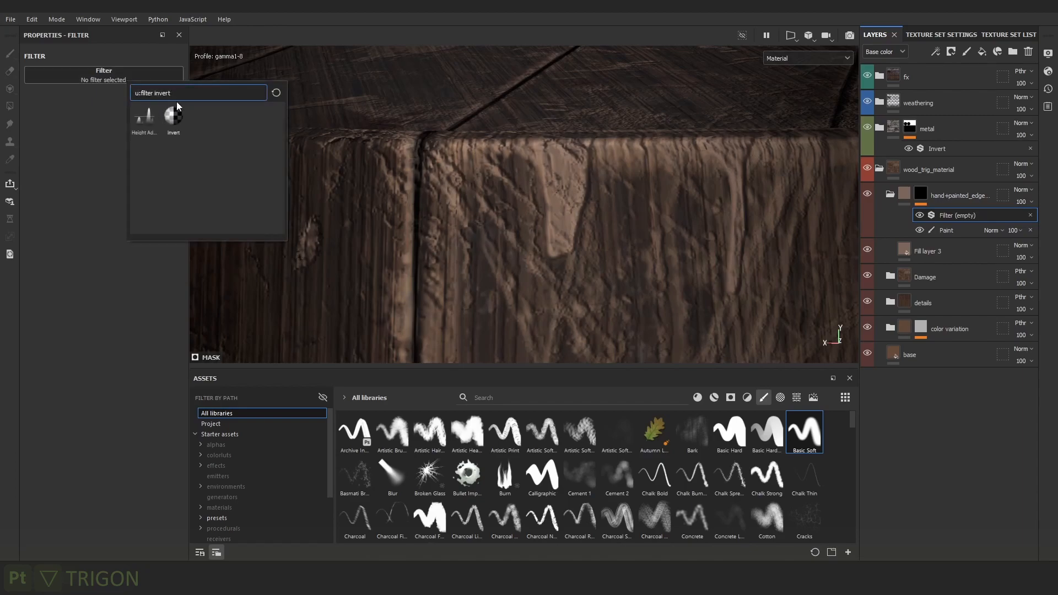
{"action": "key", "text": "BackSpace"}
{"action": "key", "text": "BackSpace"}
{"action": "key", "text": "BackSpace"}
{"action": "key", "text": "BackSpace"}
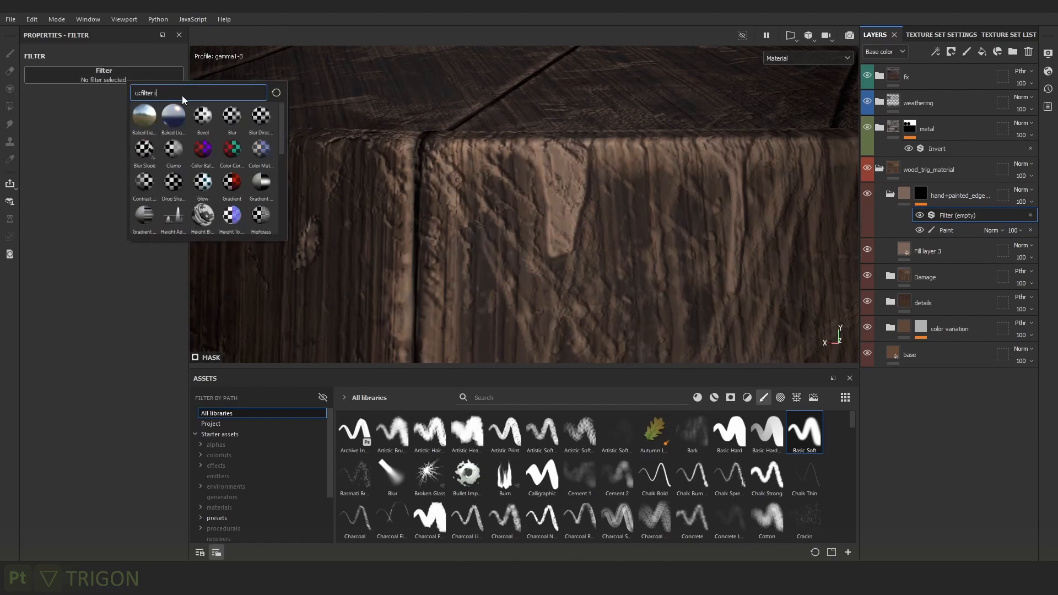
{"action": "type", "text": "blurs"}
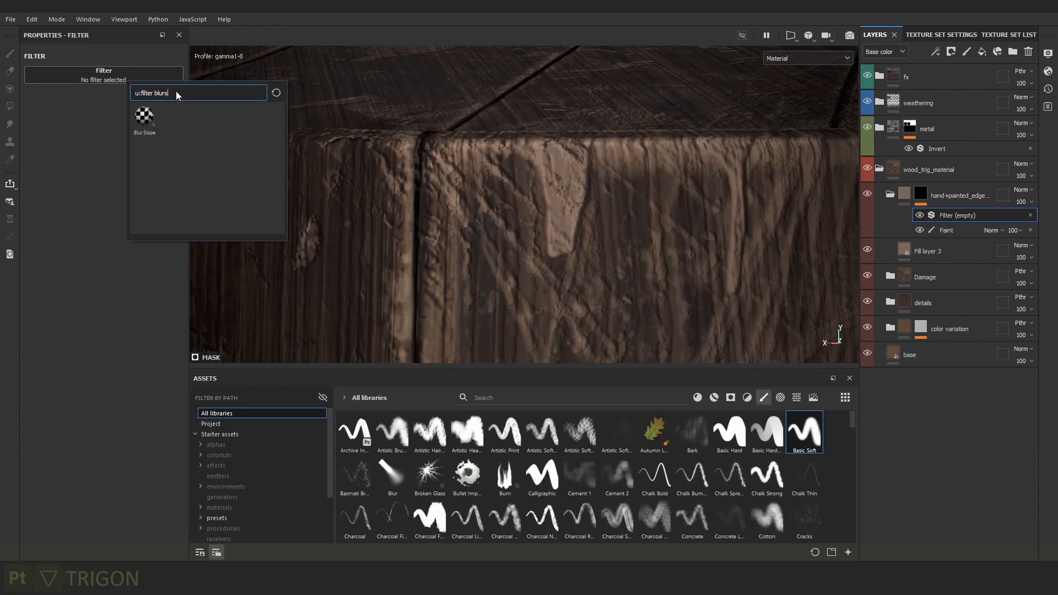
{"action": "left_click", "coordinate": [143, 117]}
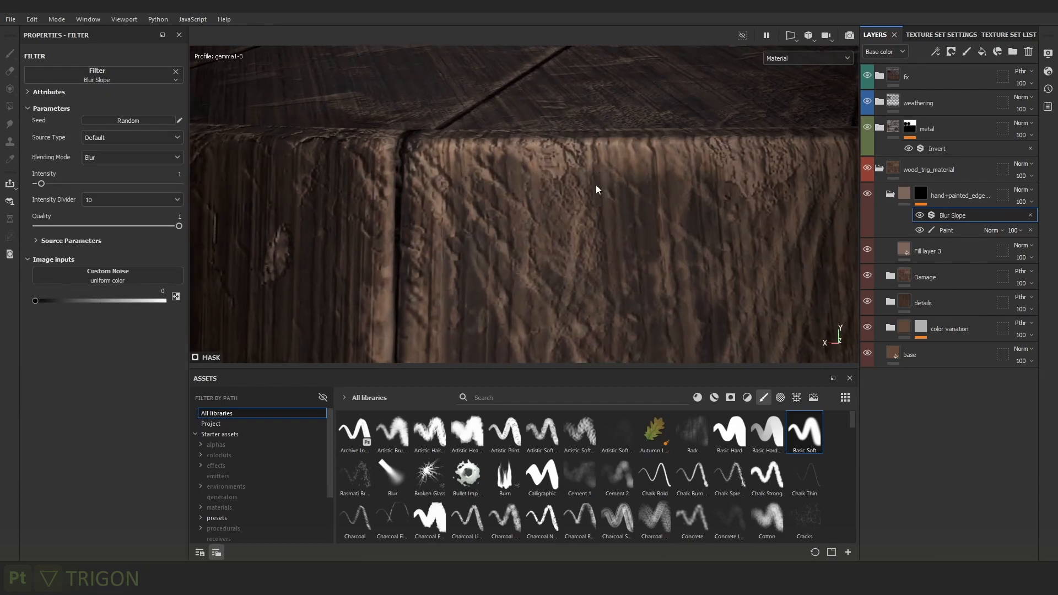
Set the Blur Slope filter's intensity divider to 1000 and its intensity to 1.49.
{"action": "left_click", "coordinate": [123, 203]}
{"action": "left_click", "coordinate": [111, 248]}
{"action": "middle_click_drag", "start_coordinate": [665, 178], "coordinate": [614, 177], "text": "alt"}
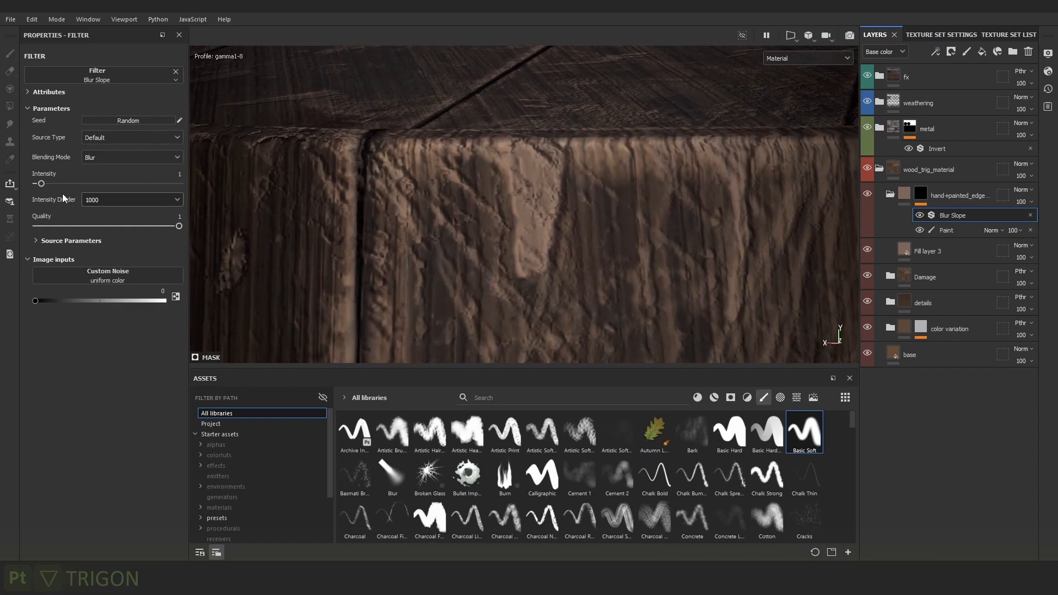
{"action": "mouse_move", "coordinate": [41, 183]}
{"action": "left_mouse_down"}
{"action": "mouse_move", "coordinate": [66, 184]}
{"action": "mouse_move", "coordinate": [43, 190]}
{"action": "left_mouse_up"}
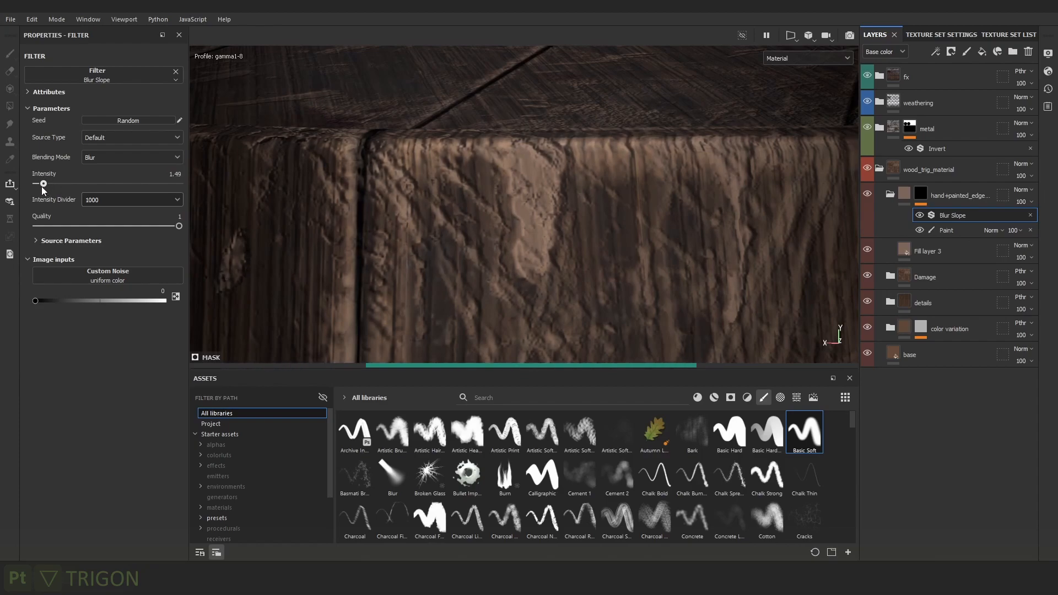
Set the Blur Slope intensity to 2.11 and paint another narrow chip down from the plank's top edge with brush size 1.38.
{"action": "left_click_drag", "start_coordinate": [44, 189], "coordinate": [47, 190]}
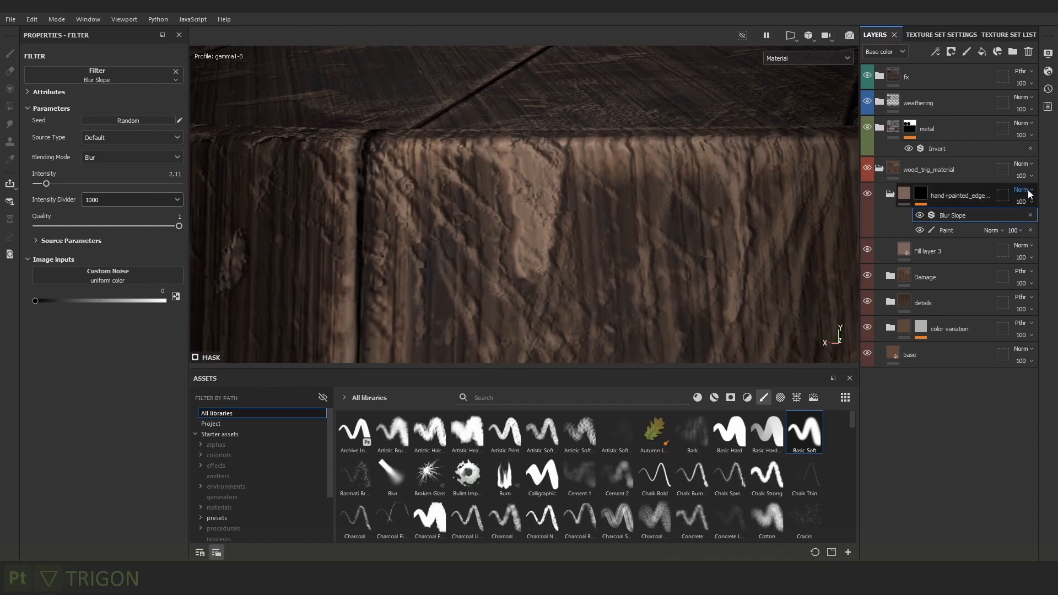
{"action": "left_click", "coordinate": [952, 230]}
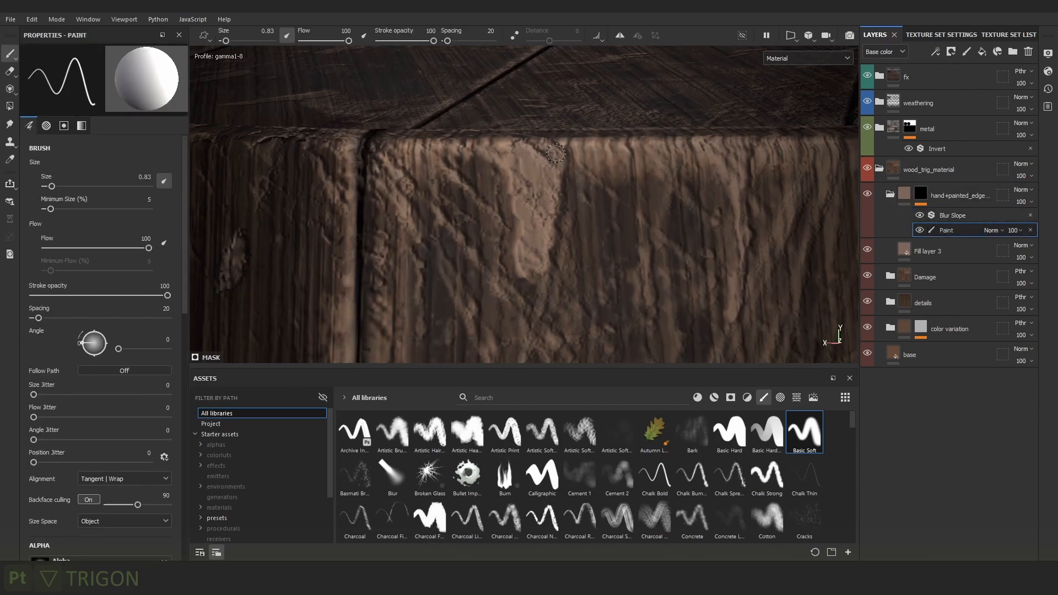
{"action": "left_click_drag", "start_coordinate": [563, 163], "coordinate": [563, 176], "text": "alt"}
{"action": "right_click_drag", "start_coordinate": [556, 150], "coordinate": [578, 150], "text": "ctrl"}
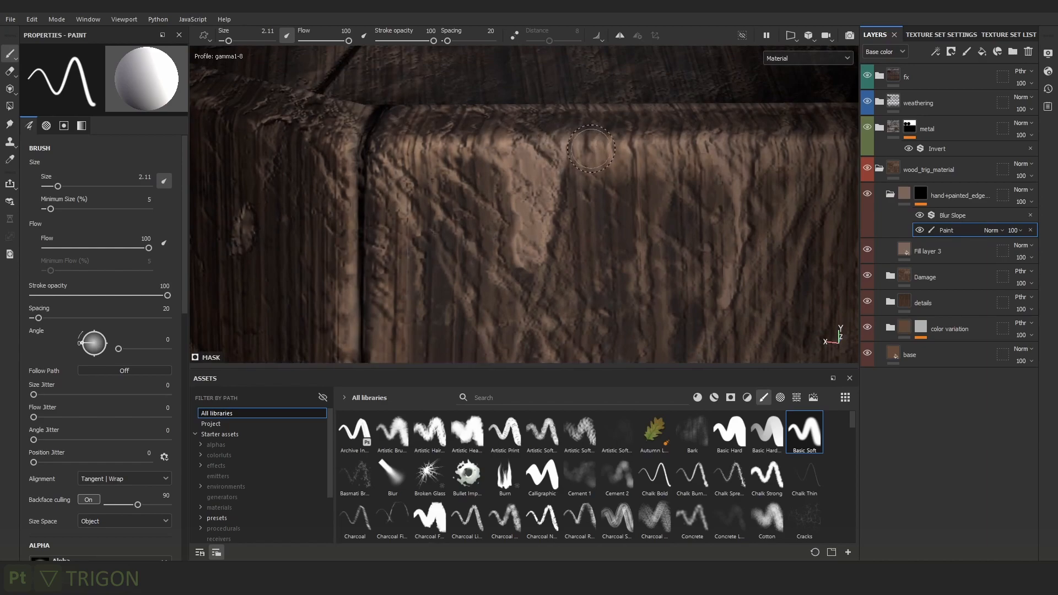
{"action": "right_click_drag", "start_coordinate": [658, 145], "coordinate": [644, 145], "text": "ctrl"}
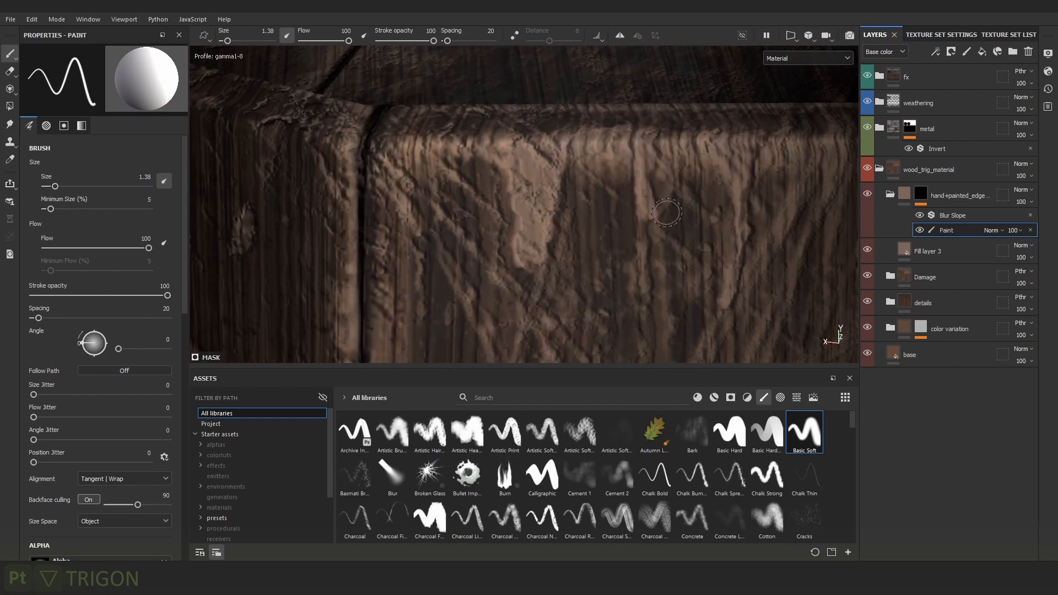
{"action": "mouse_move", "coordinate": [650, 253]}
{"action": "left_mouse_down"}
{"action": "mouse_move", "coordinate": [658, 284]}
{"action": "mouse_move", "coordinate": [662, 202]}
{"action": "mouse_move", "coordinate": [691, 136]}
{"action": "left_mouse_up"}
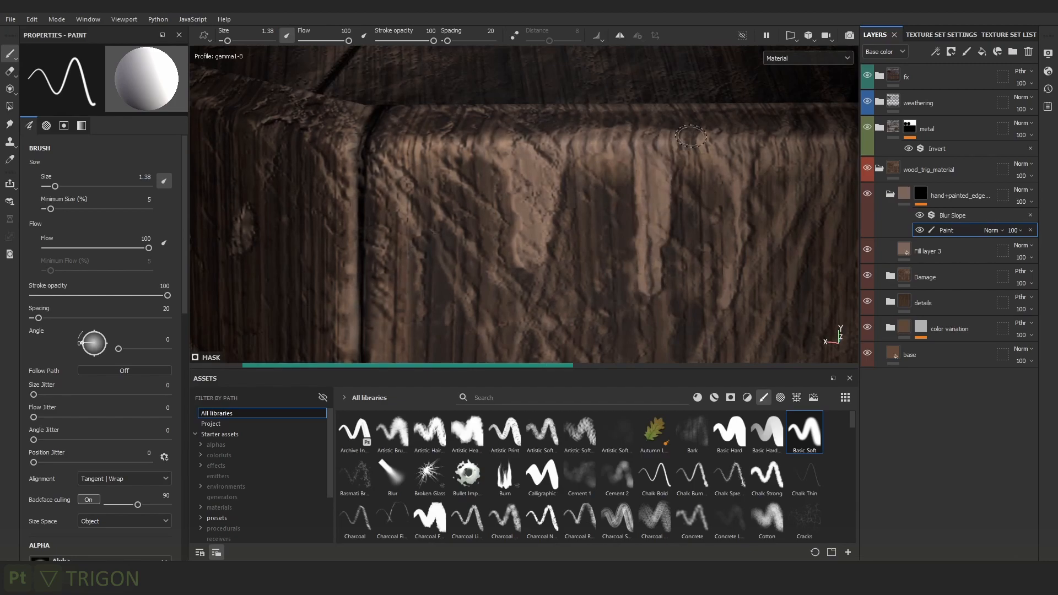
Switch the texture set size to 2048 to compare the edge damage's sharpness, and restore it to 4096.
{"action": "left_click", "coordinate": [957, 35]}
{"action": "left_click", "coordinate": [996, 35]}
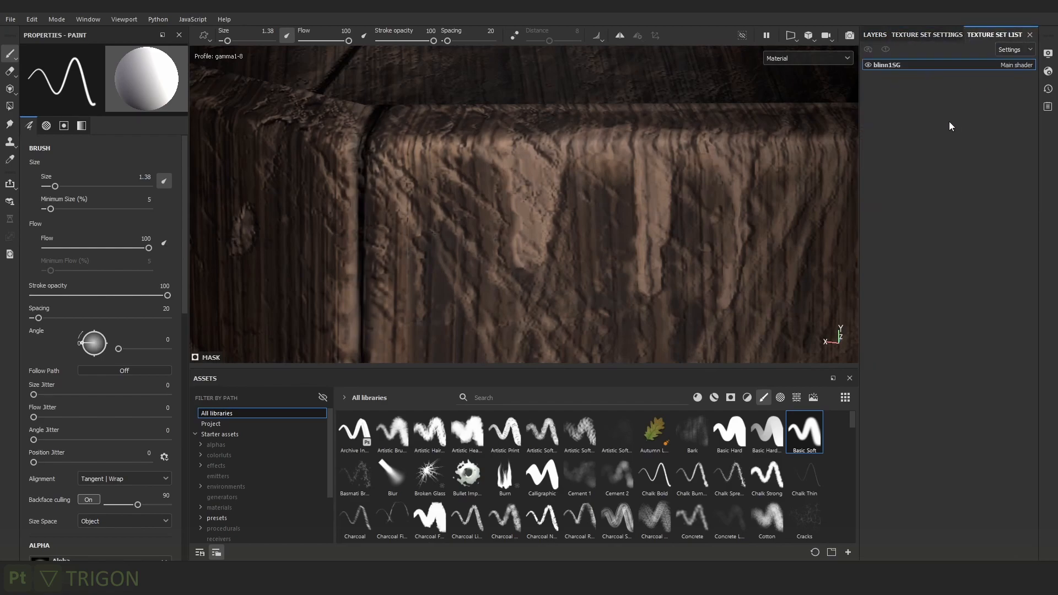
{"action": "left_click", "coordinate": [931, 34]}
{"action": "scroll", "coordinate": [963, 107], "scroll_direction": "up", "scroll_amount": 5}
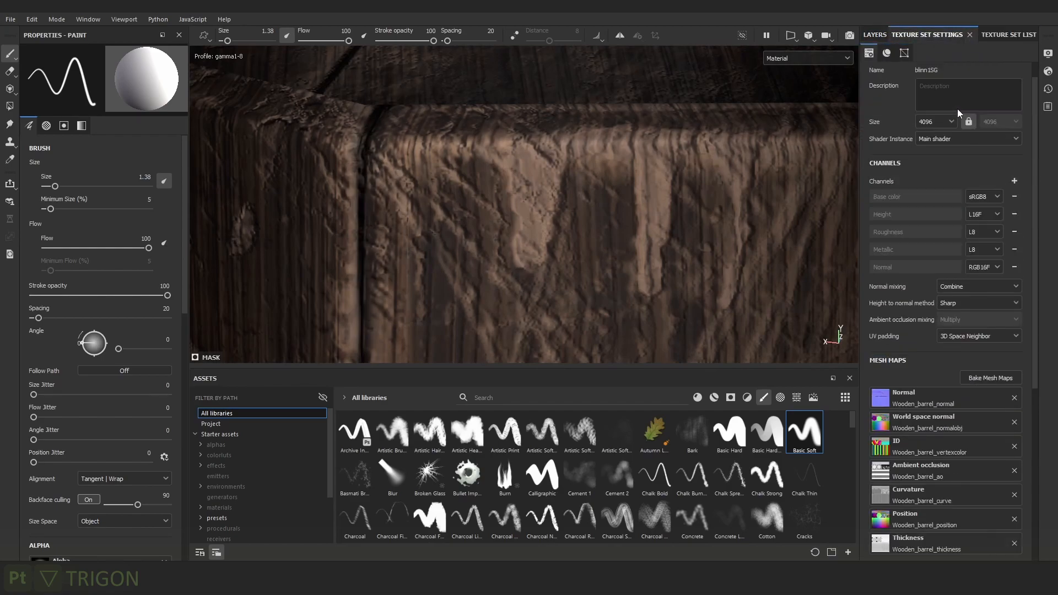
{"action": "left_click", "coordinate": [938, 126]}
{"action": "left_click", "coordinate": [930, 176]}
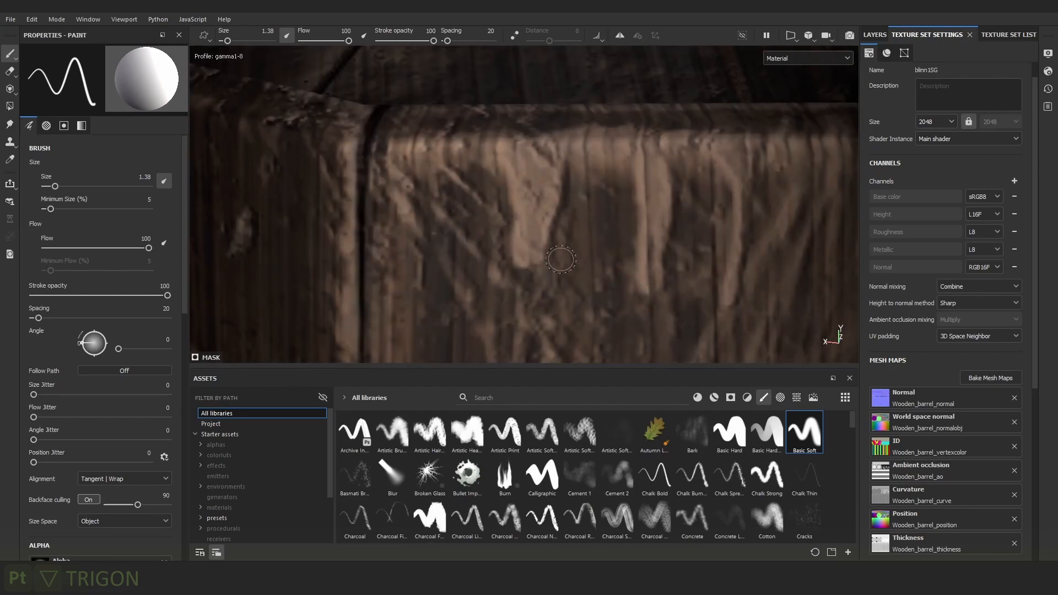
{"action": "scroll", "coordinate": [593, 198], "scroll_direction": "down", "scroll_amount": 6}
{"action": "scroll", "coordinate": [625, 196], "scroll_direction": "up", "scroll_amount": 8}
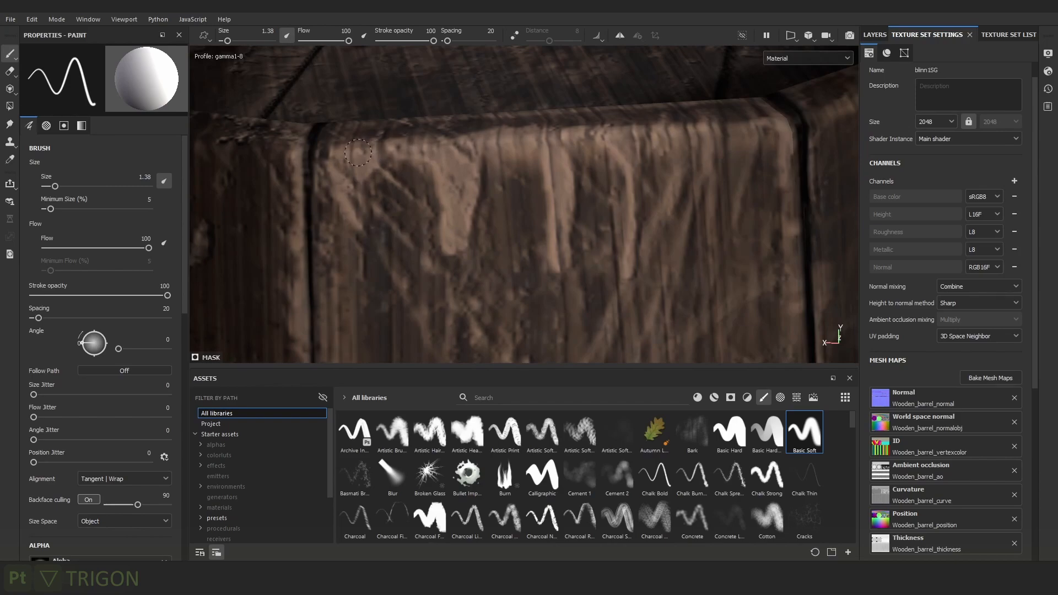
{"action": "left_click", "coordinate": [940, 123]}
{"action": "left_click", "coordinate": [931, 192]}
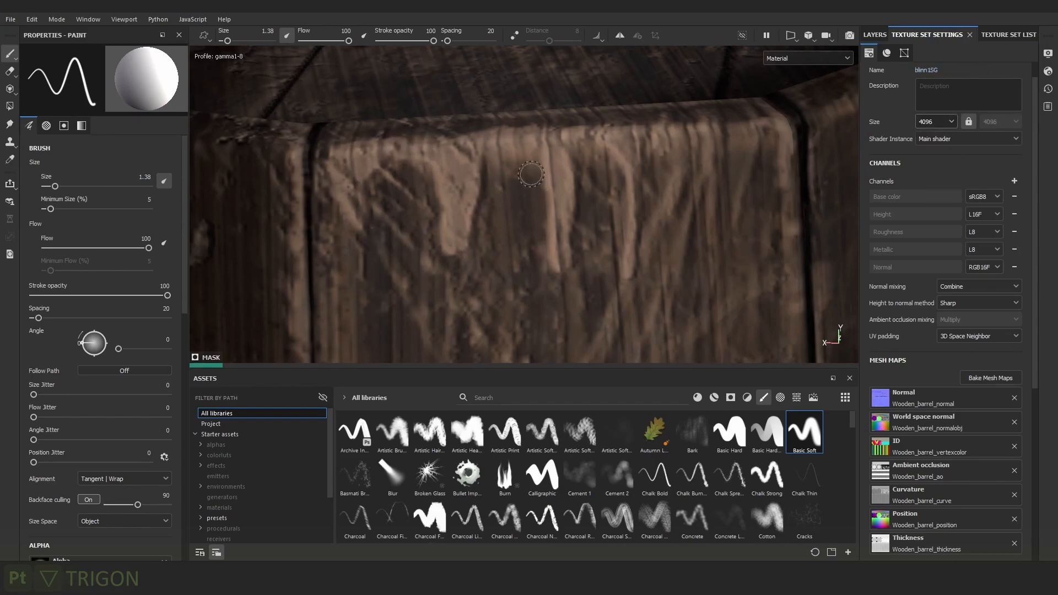
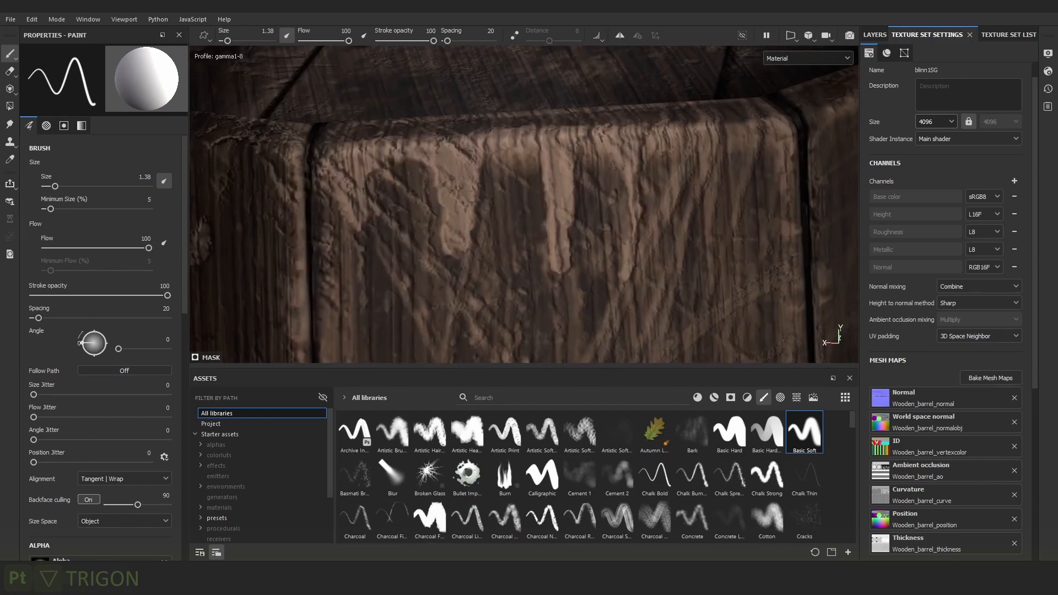
Reduce the brush size to 0.4, switch to black and paint away part of the wide chip's lower end.
{"action": "left_click_drag", "start_coordinate": [470, 194], "coordinate": [458, 184], "text": "alt"}
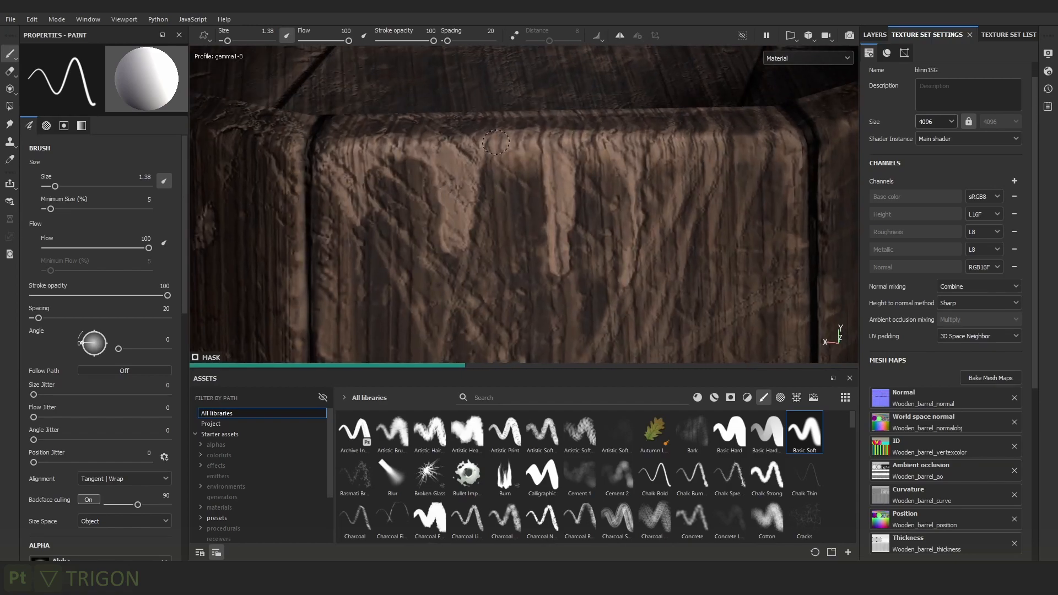
{"action": "left_click_drag", "start_coordinate": [692, 189], "coordinate": [648, 176], "text": "alt"}
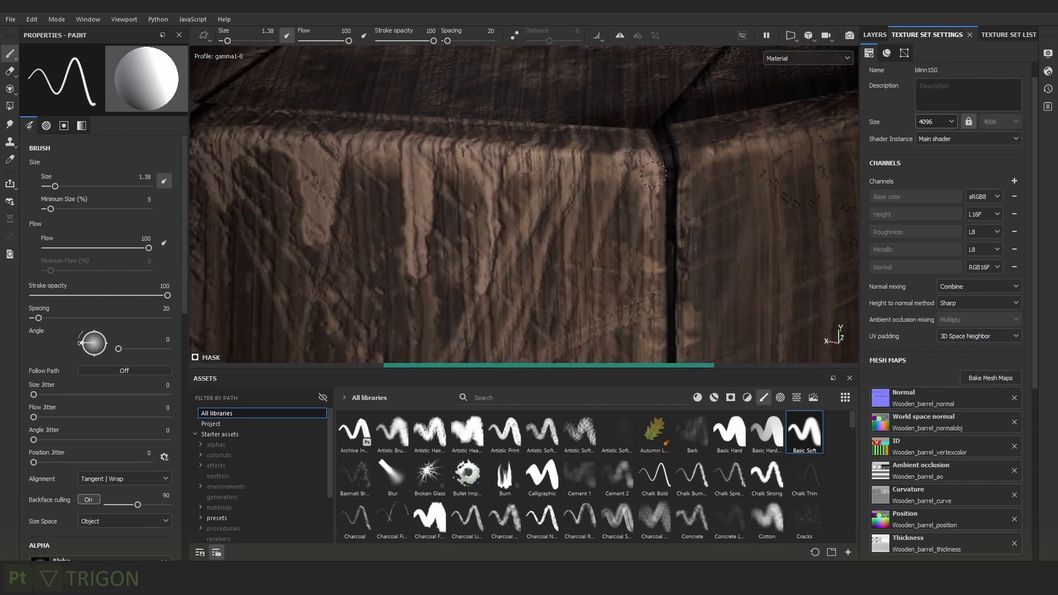
{"action": "right_click_drag", "start_coordinate": [695, 243], "coordinate": [429, 36], "text": "alt"}
{"action": "left_click_drag", "start_coordinate": [574, 113], "coordinate": [556, 77], "text": "alt"}
{"action": "mouse_move", "coordinate": [642, 119]}
{"action": "right_mouse_down", "text": "alt"}
{"action": "mouse_move", "coordinate": [825, 324]}
{"action": "mouse_move", "coordinate": [821, 371]}
{"action": "right_mouse_up", "text": "alt"}
{"action": "mouse_move", "coordinate": [675, 237]}
{"action": "right_mouse_down", "text": "alt"}
{"action": "mouse_move", "coordinate": [708, 295]}
{"action": "mouse_move", "coordinate": [749, 319]}
{"action": "right_mouse_up", "text": "alt"}
{"action": "key", "text": "["}
{"action": "key", "text": "["}
{"action": "key", "text": "["}
{"action": "key", "text": "["}
{"action": "key", "text": "["}
{"action": "key", "text": "x"}
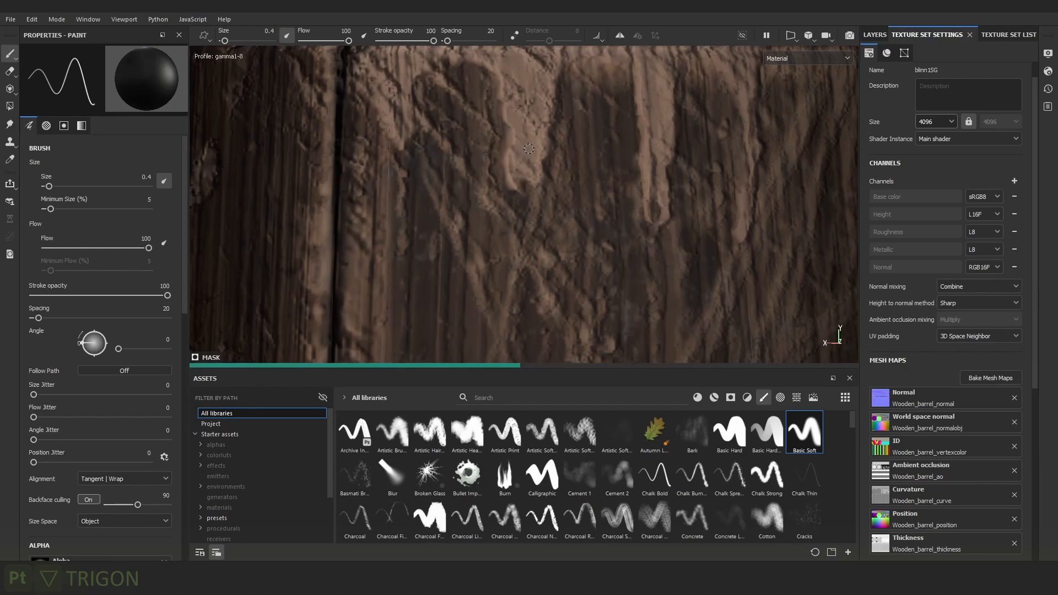
{"action": "mouse_move", "coordinate": [537, 138]}
{"action": "left_mouse_down"}
{"action": "mouse_move", "coordinate": [530, 182]}
{"action": "mouse_move", "coordinate": [545, 119]}
{"action": "left_mouse_up"}
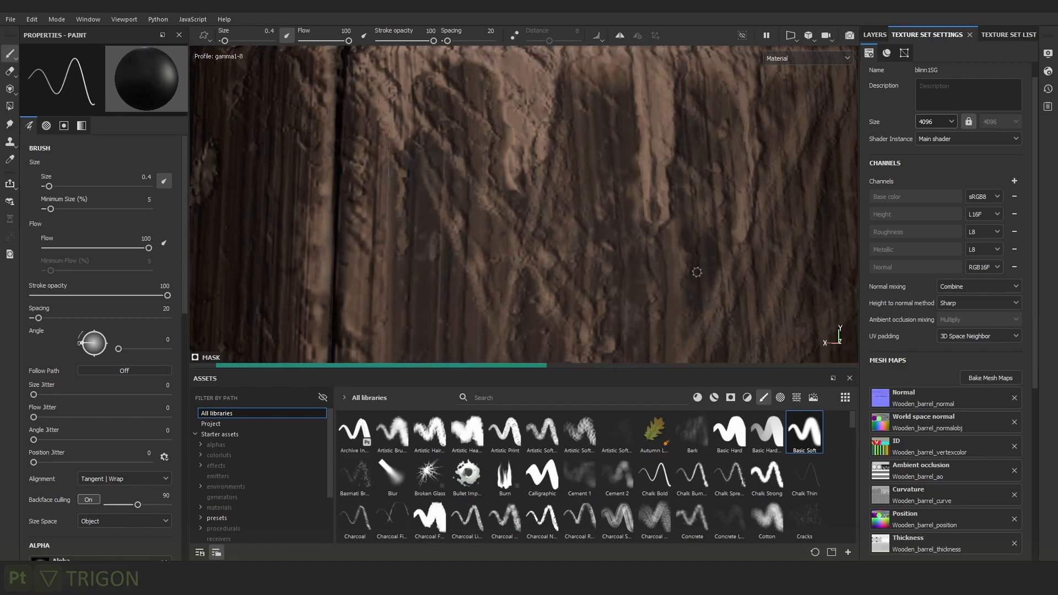
Compare the whole barrel with the hand-painted edge damage folder hidden and shown, examining the upper planks up close.
{"action": "mouse_move", "coordinate": [698, 276]}
{"action": "right_mouse_down", "text": "alt"}
{"action": "mouse_move", "coordinate": [493, 103]}
{"action": "mouse_move", "coordinate": [652, 158]}
{"action": "mouse_move", "coordinate": [657, 177]}
{"action": "right_mouse_up", "text": "alt"}
{"action": "left_click_drag", "start_coordinate": [695, 194], "coordinate": [583, 177], "text": "alt"}
{"action": "right_click_drag", "start_coordinate": [644, 208], "coordinate": [689, 143], "text": "alt"}
{"action": "left_click", "coordinate": [874, 34]}
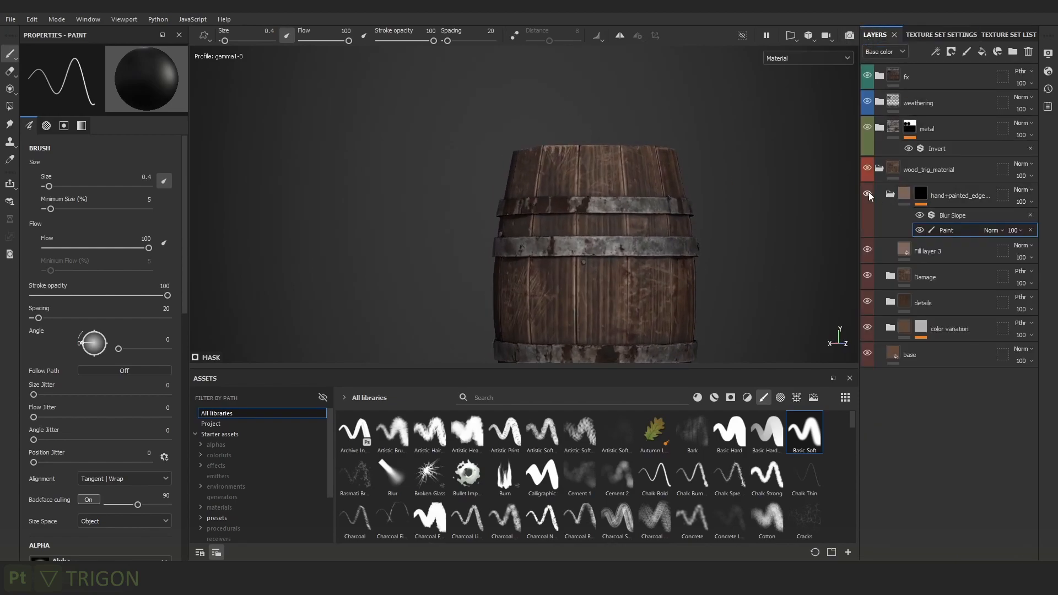
{"action": "scroll", "coordinate": [677, 232], "scroll_direction": "down", "scroll_amount": 3}
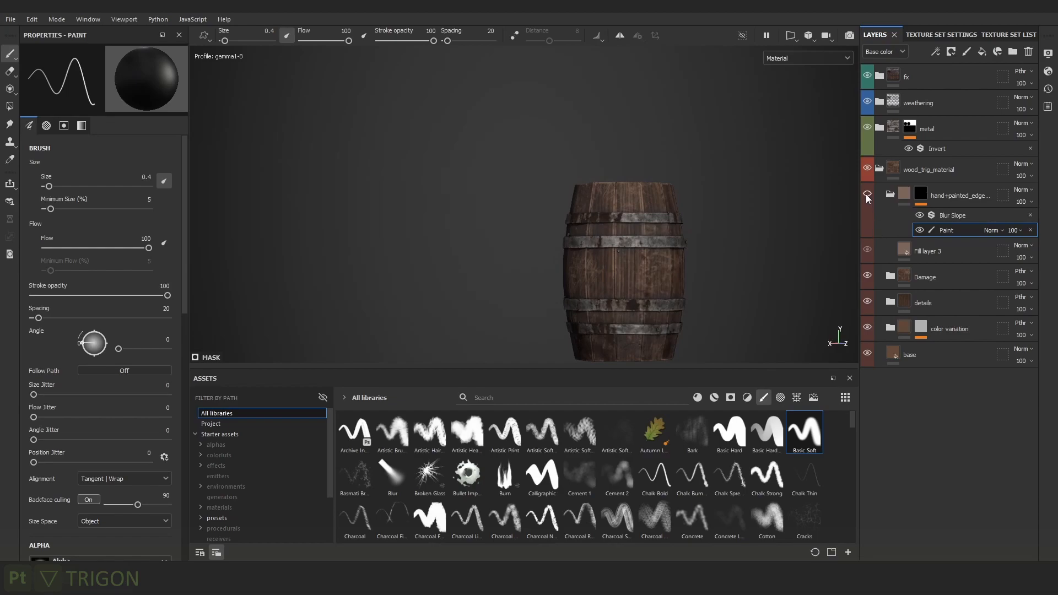
{"action": "mouse_move", "coordinate": [648, 193]}
{"action": "left_mouse_down", "text": "alt"}
{"action": "mouse_move", "coordinate": [578, 197]}
{"action": "mouse_move", "coordinate": [668, 200]}
{"action": "mouse_move", "coordinate": [649, 205]}
{"action": "left_mouse_up", "text": "alt"}
{"action": "right_click_drag", "start_coordinate": [649, 205], "coordinate": [700, 242], "text": "alt"}
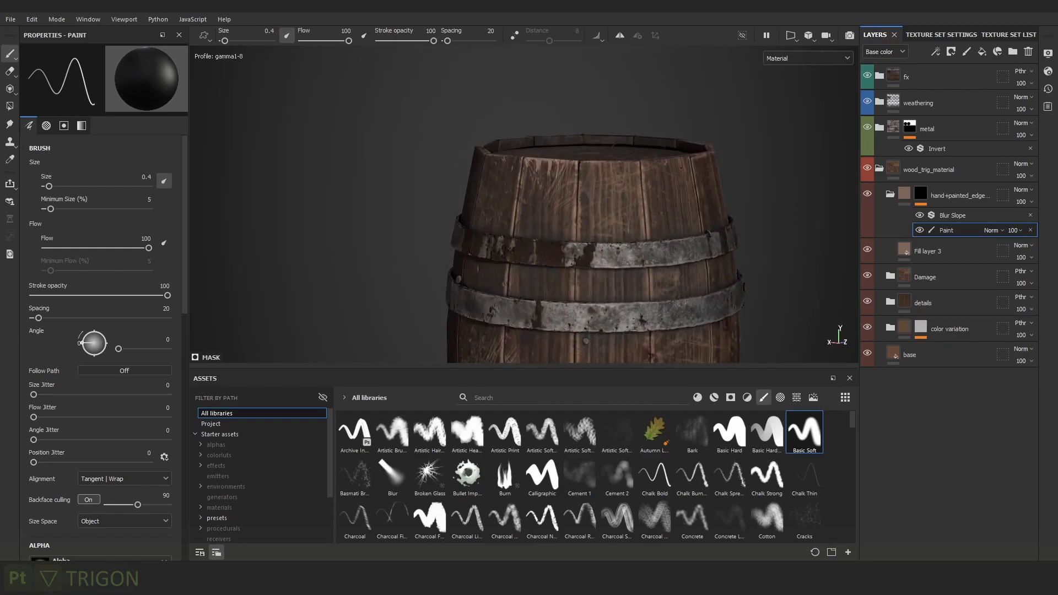
{"action": "middle_click_drag", "start_coordinate": [727, 197], "coordinate": [679, 142], "text": "alt"}
{"action": "right_click_drag", "start_coordinate": [678, 142], "coordinate": [733, 189], "text": "alt"}
Add a new fill layer above Folder 1 in the weathering folder.
{"action": "left_click", "coordinate": [879, 102]}
{"action": "left_click", "coordinate": [977, 97]}
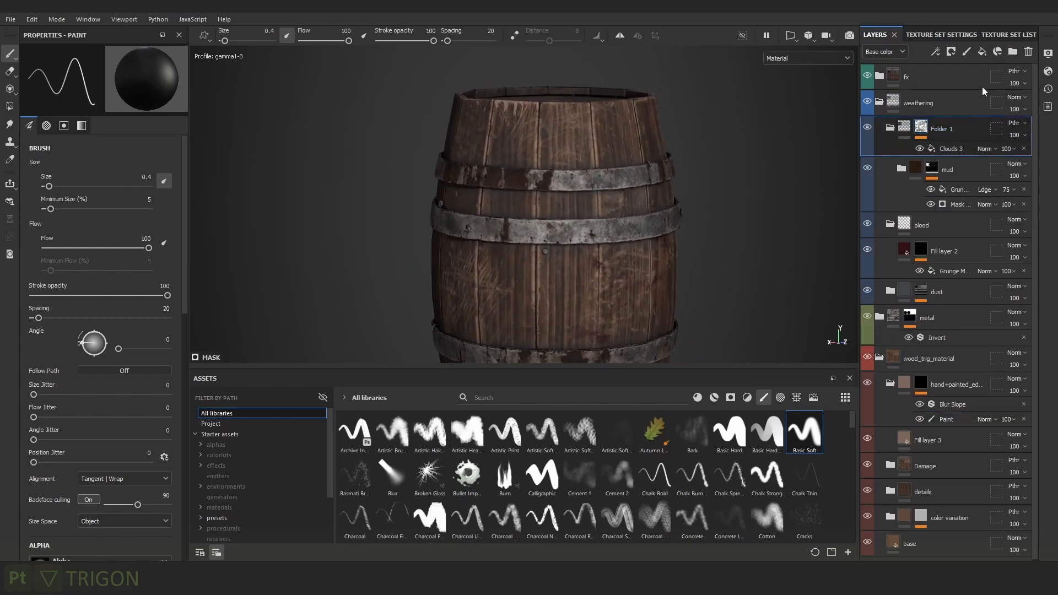
{"action": "left_click", "coordinate": [981, 52]}
{"action": "double_click", "coordinate": [930, 128]}
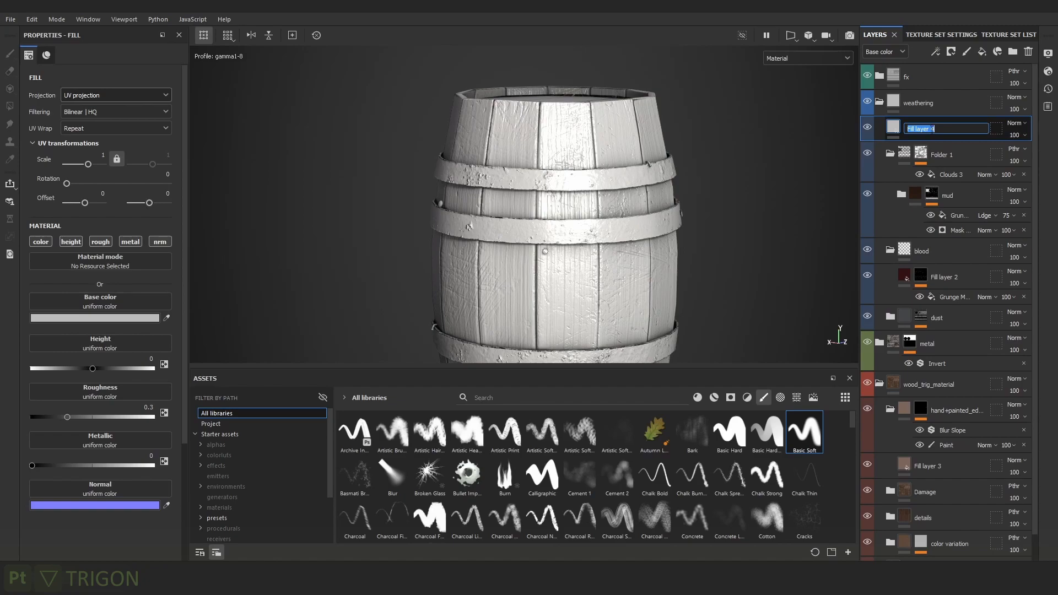
{"action": "key", "text": "Return"}
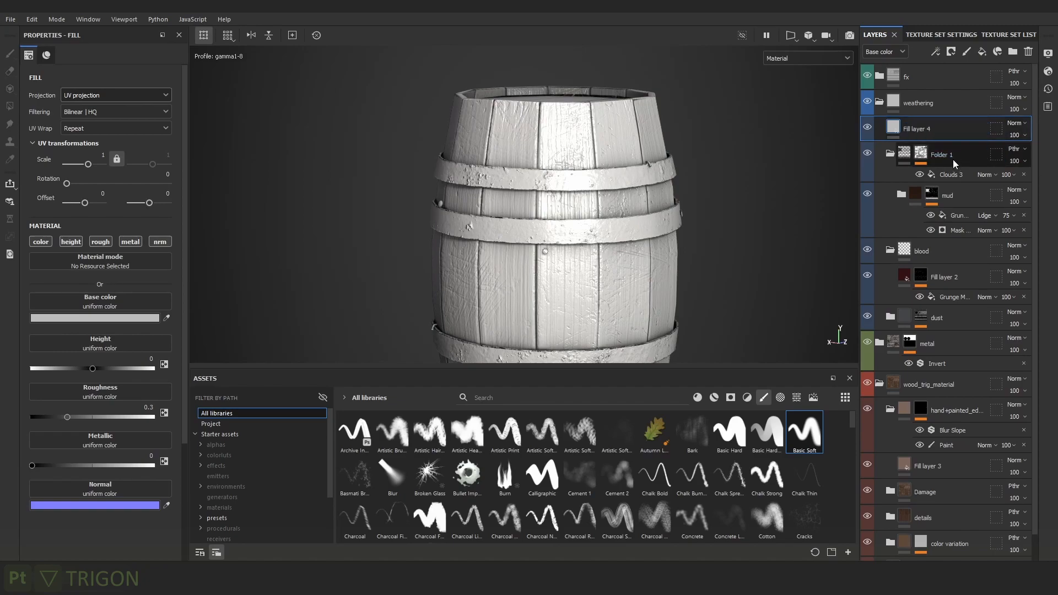
Group Fill layer 4 into its own folder named grass_spots.
{"action": "left_click", "coordinate": [953, 160]}
{"action": "left_click", "coordinate": [947, 130]}
{"action": "key", "text": "ctrl+g"}
{"action": "double_click", "coordinate": [930, 128]}
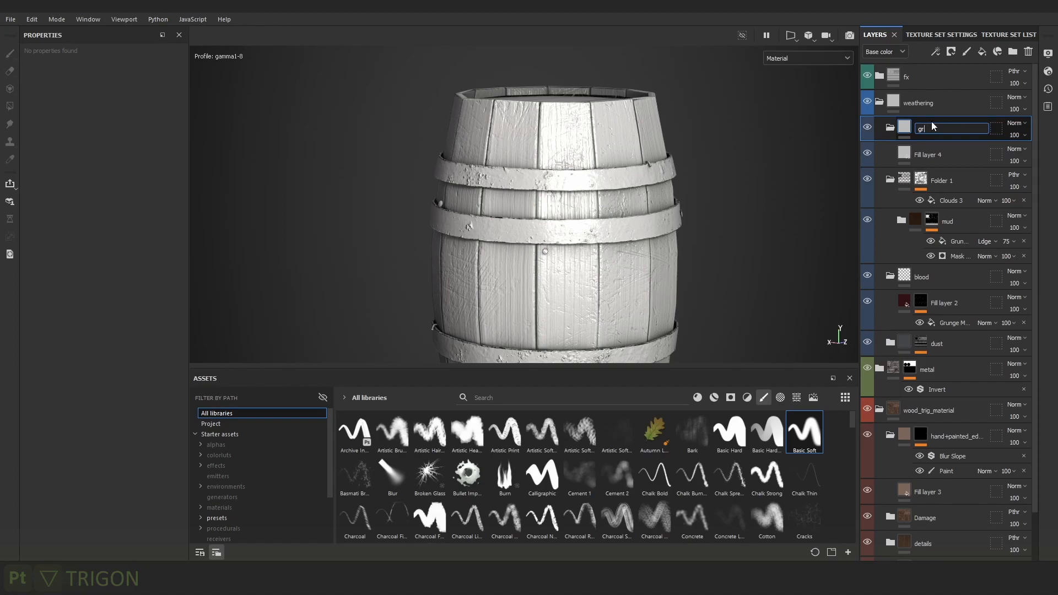
{"action": "type", "text": "grass_spots"}
{"action": "key", "text": "Return"}
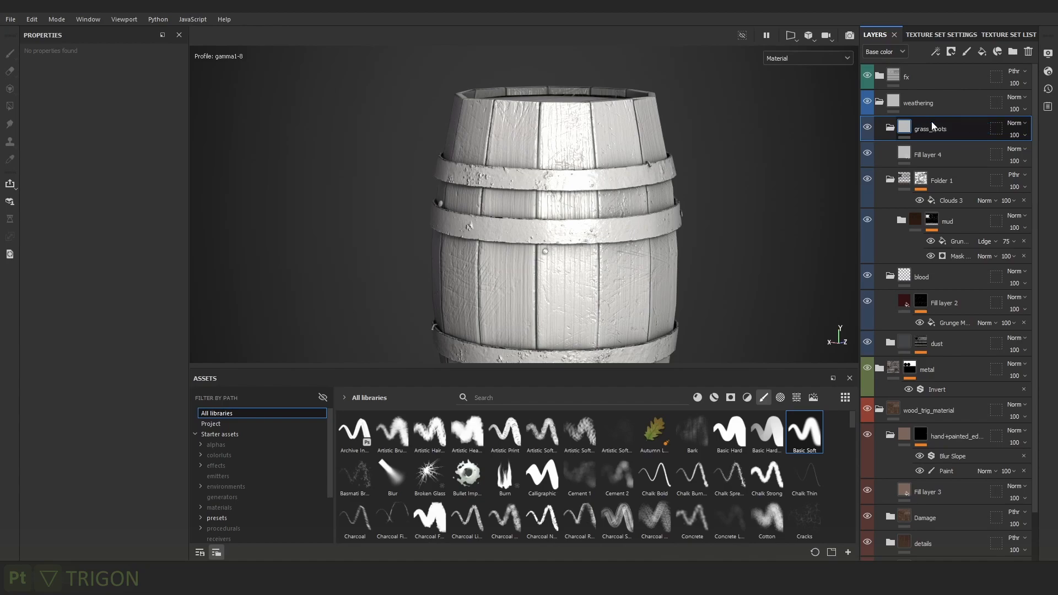
Give Fill layer 4 a dark, muted green base color, 192416, and raise its roughness for a matte look.
{"action": "left_click", "coordinate": [941, 157]}
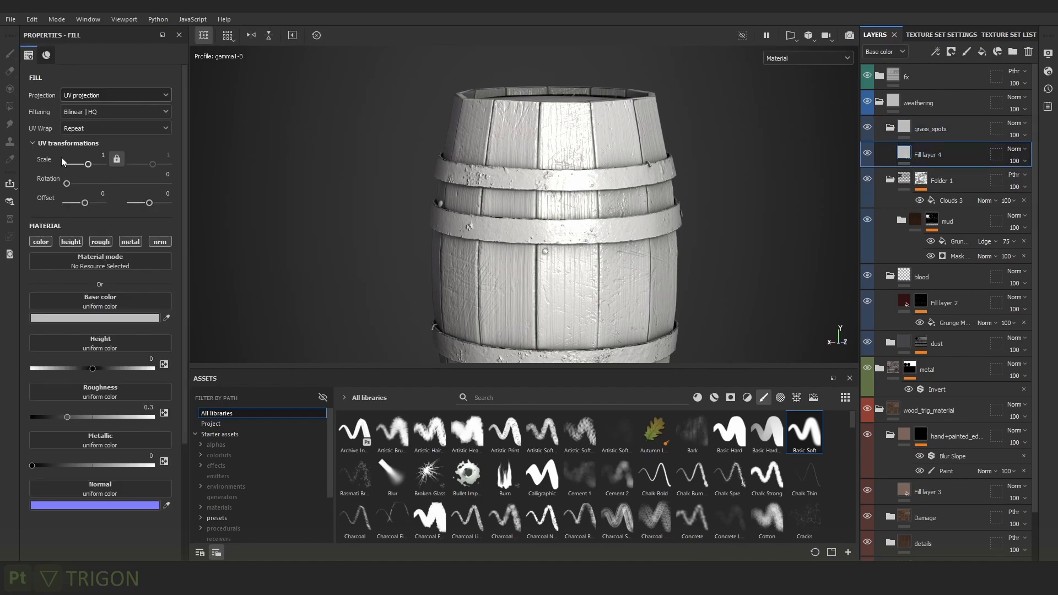
{"action": "left_click", "coordinate": [127, 318]}
{"action": "left_click_drag", "start_coordinate": [268, 394], "coordinate": [268, 376]}
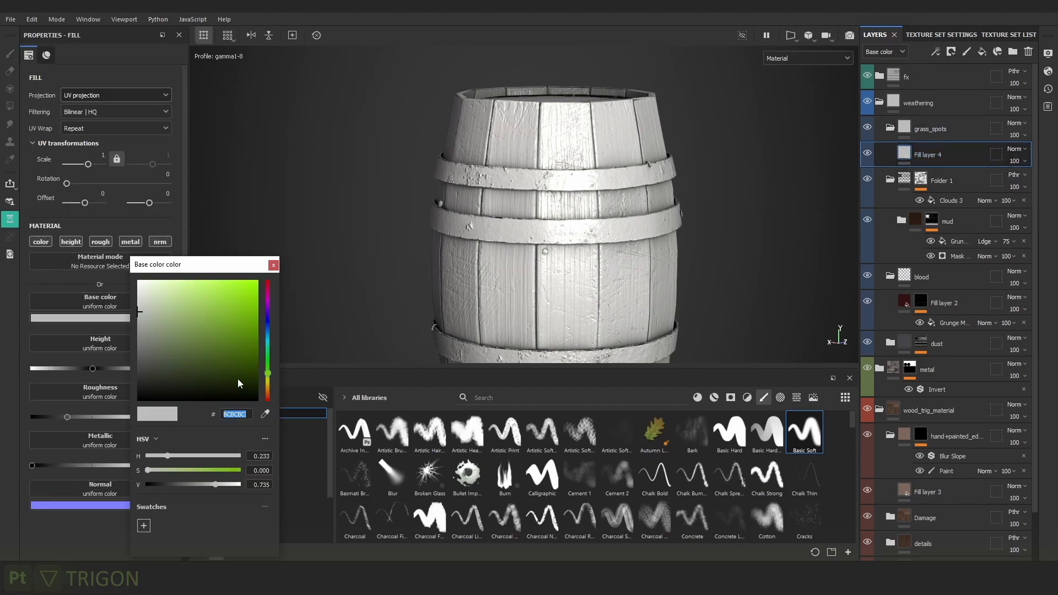
{"action": "left_click", "coordinate": [225, 383]}
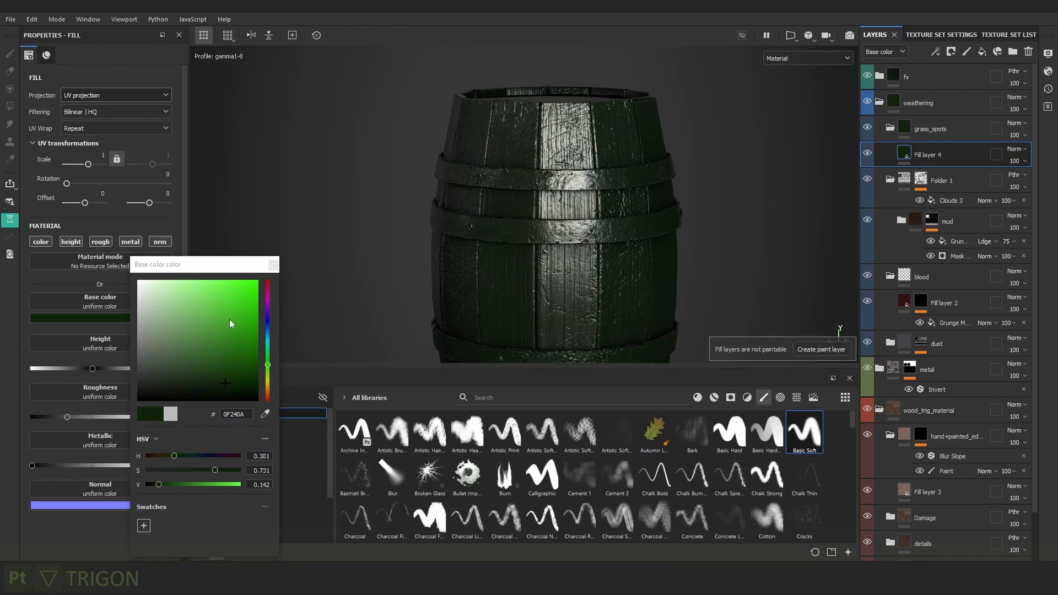
{"action": "left_click", "coordinate": [274, 266]}
{"action": "left_click_drag", "start_coordinate": [126, 417], "coordinate": [118, 419]}
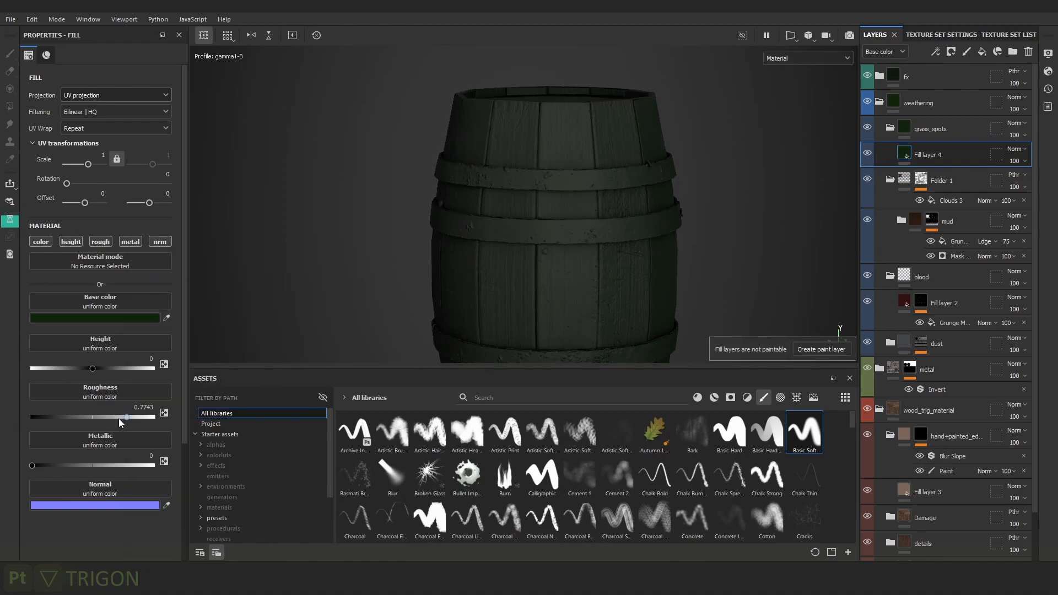
{"action": "scroll", "coordinate": [501, 77], "scroll_direction": "down", "scroll_amount": 2}
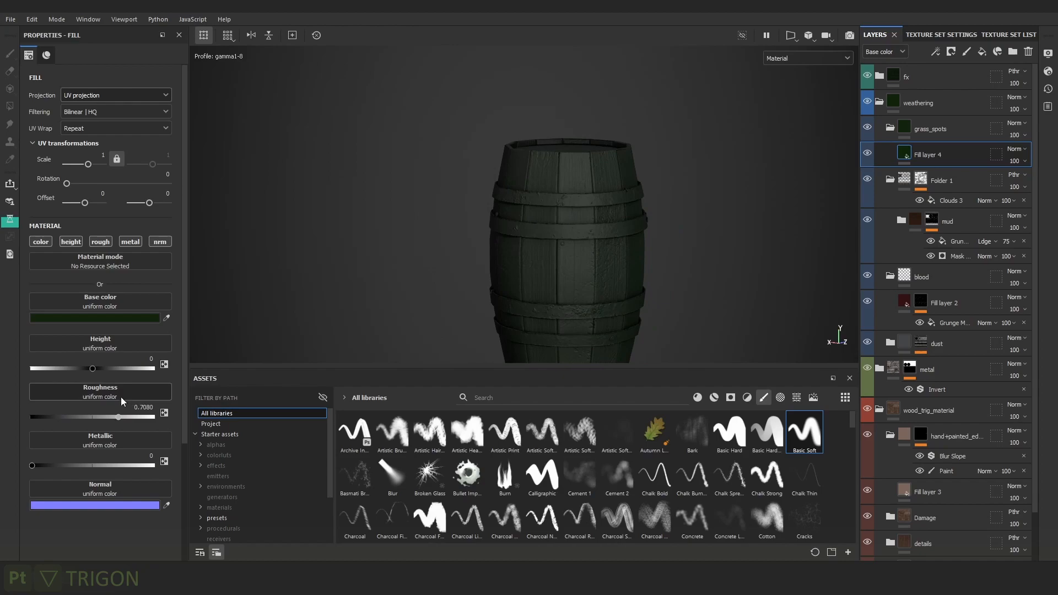
{"action": "left_click", "coordinate": [134, 418]}
{"action": "left_click", "coordinate": [121, 319]}
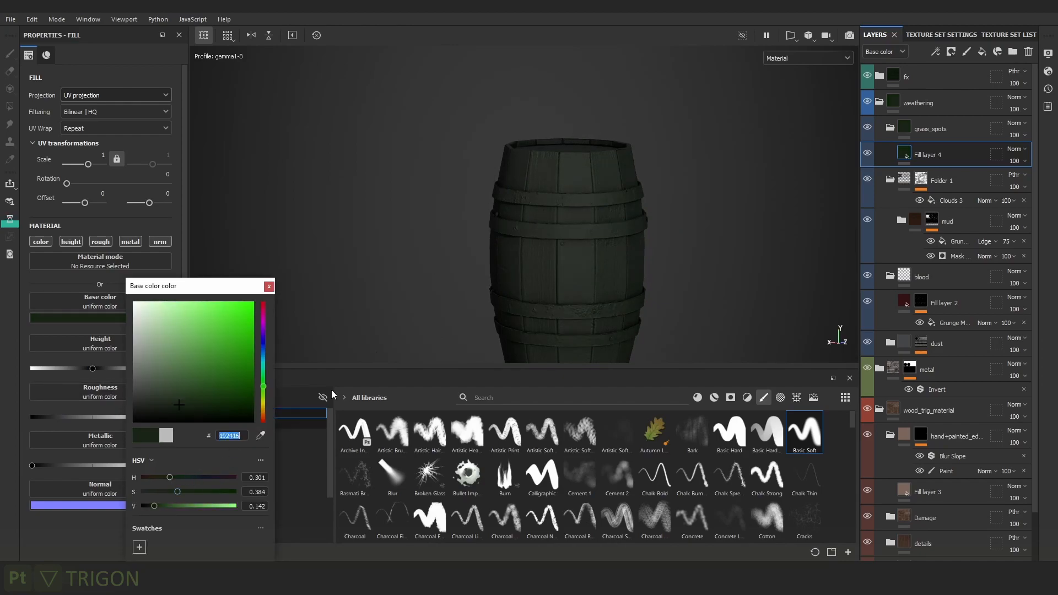
Add a black mask with a Paint effect to Fill layer 4.
{"action": "right_click", "coordinate": [917, 151]}
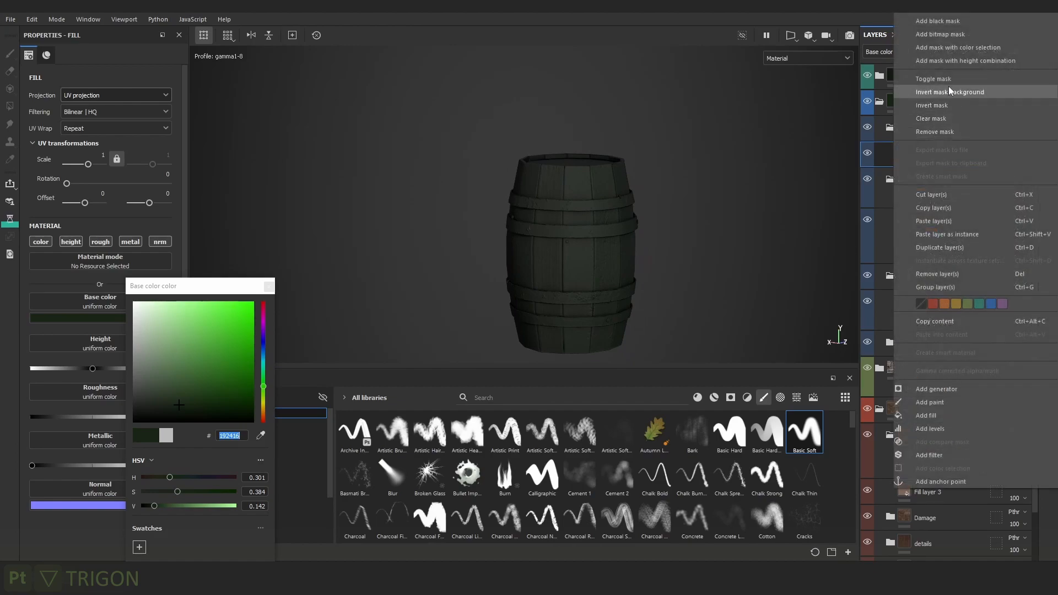
{"action": "left_click", "coordinate": [941, 22]}
{"action": "left_click", "coordinate": [937, 50]}
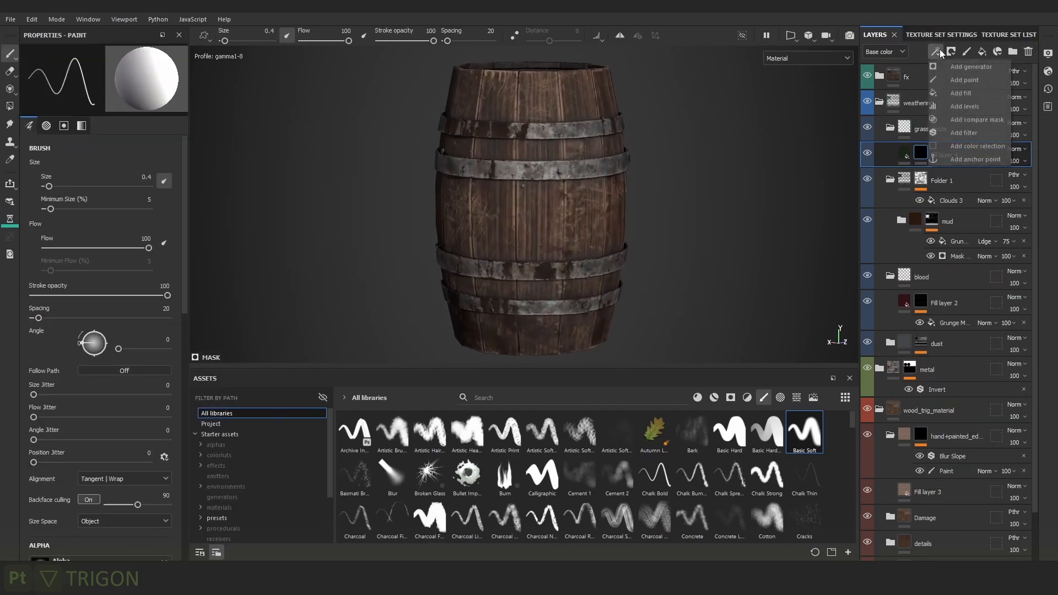
{"action": "left_click", "coordinate": [970, 80]}
Set the brush size to 9.8 and save the project.
{"action": "middle_click_drag", "start_coordinate": [479, 225], "coordinate": [468, 238]}
{"action": "right_click_drag", "start_coordinate": [503, 221], "coordinate": [537, 221], "text": "ctrl"}
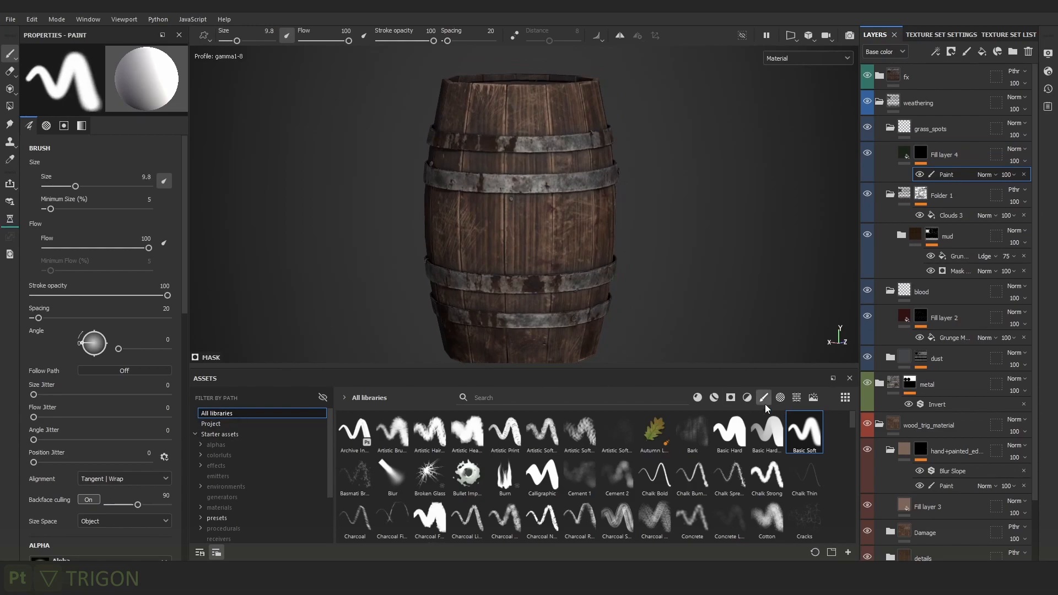
{"action": "key", "text": "ctrl+s"}
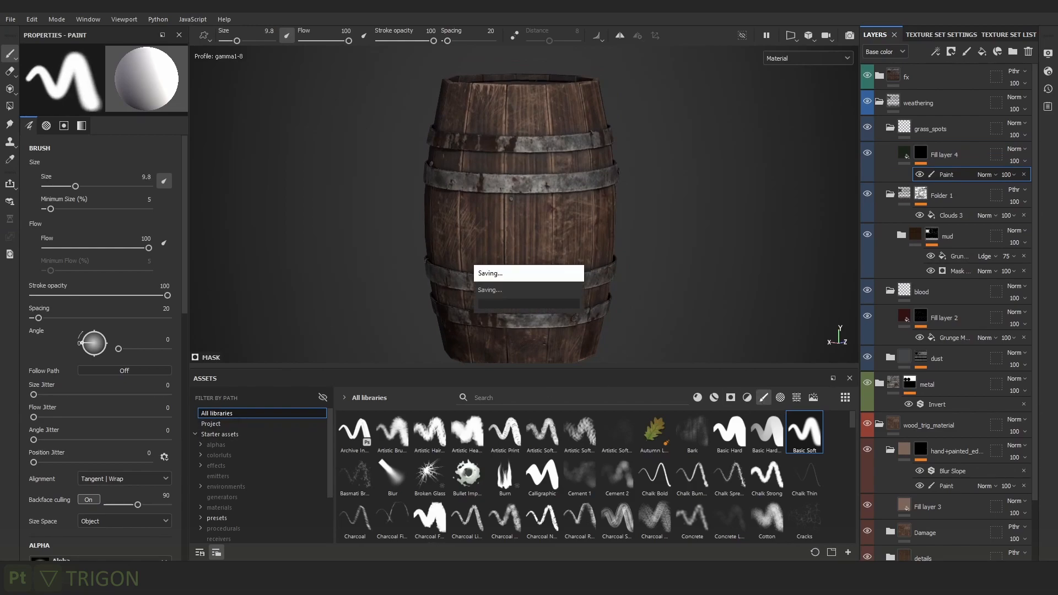
Search the brush library for dirt brushes and select the Dirt 1 brush.
{"action": "scroll", "coordinate": [512, 211], "scroll_direction": "up", "scroll_amount": 3}
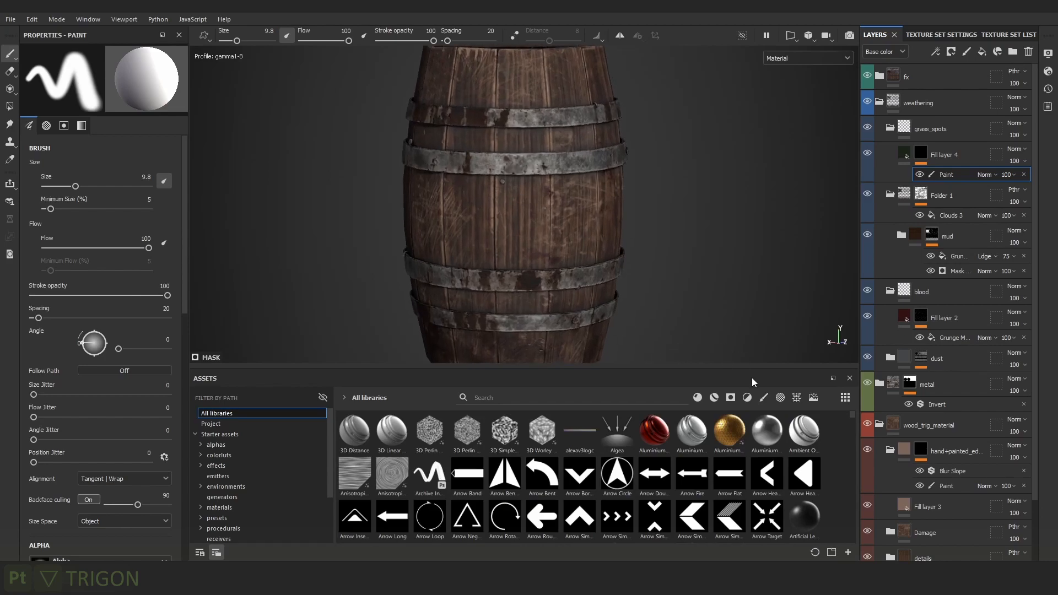
{"action": "left_click", "coordinate": [765, 397]}
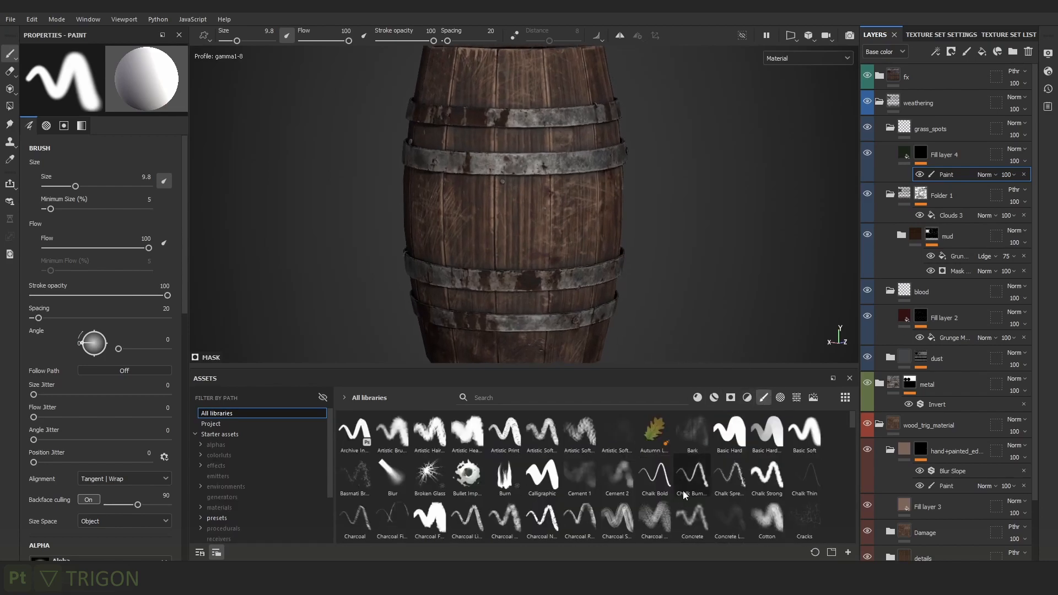
{"action": "left_click", "coordinate": [503, 398]}
{"action": "type", "text": "diryt"}
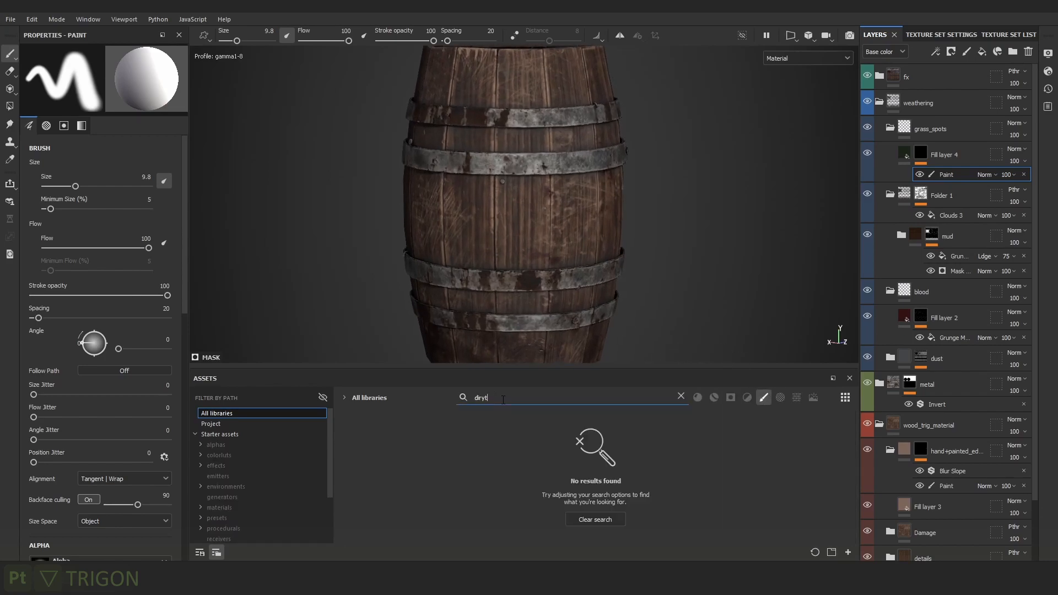
{"action": "key", "text": "BackSpace"}
{"action": "key", "text": "BackSpace"}
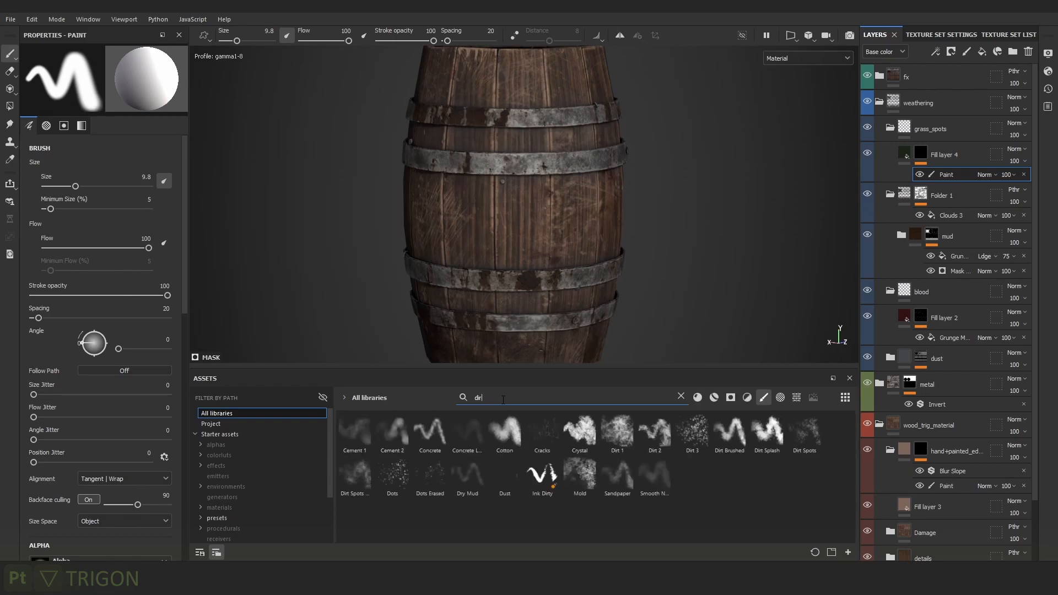
{"action": "left_click", "coordinate": [618, 430]}
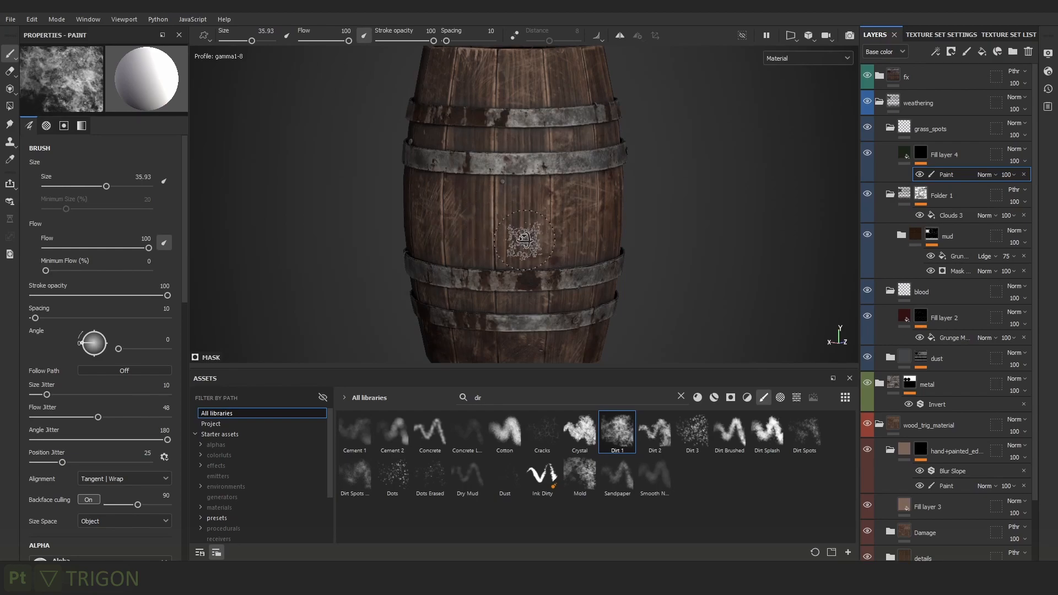
Paint irregular green grass spots around the barrel's middle planks with the Dirt 1 brush.
{"action": "left_click_drag", "start_coordinate": [676, 232], "coordinate": [755, 212], "text": "alt"}
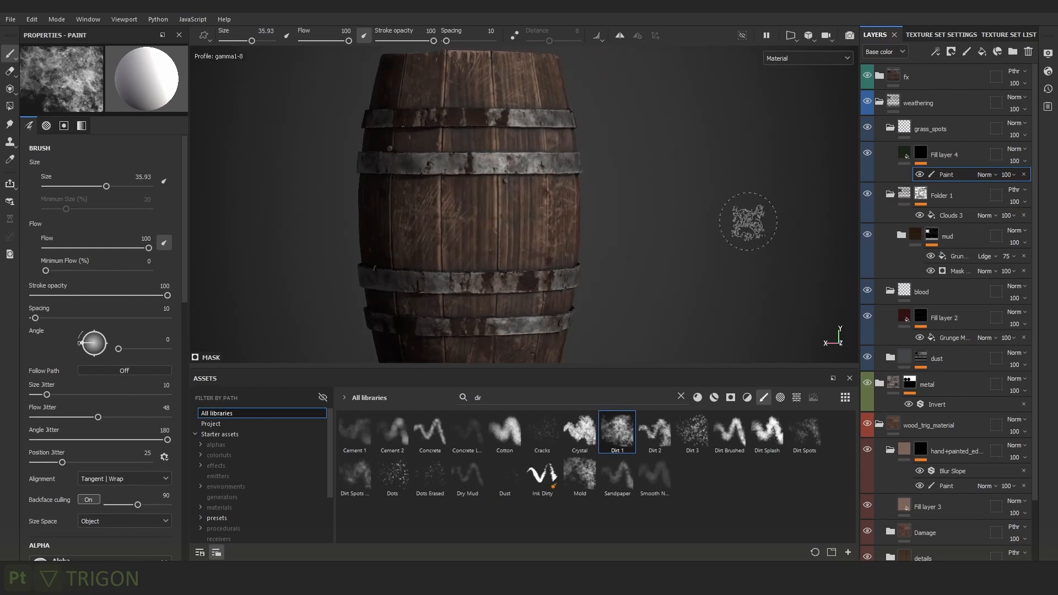
{"action": "mouse_move", "coordinate": [666, 237]}
{"action": "left_mouse_down", "text": "alt"}
{"action": "mouse_move", "coordinate": [610, 229]}
{"action": "mouse_move", "coordinate": [524, 243]}
{"action": "mouse_move", "coordinate": [534, 227]}
{"action": "left_mouse_up", "text": "alt"}
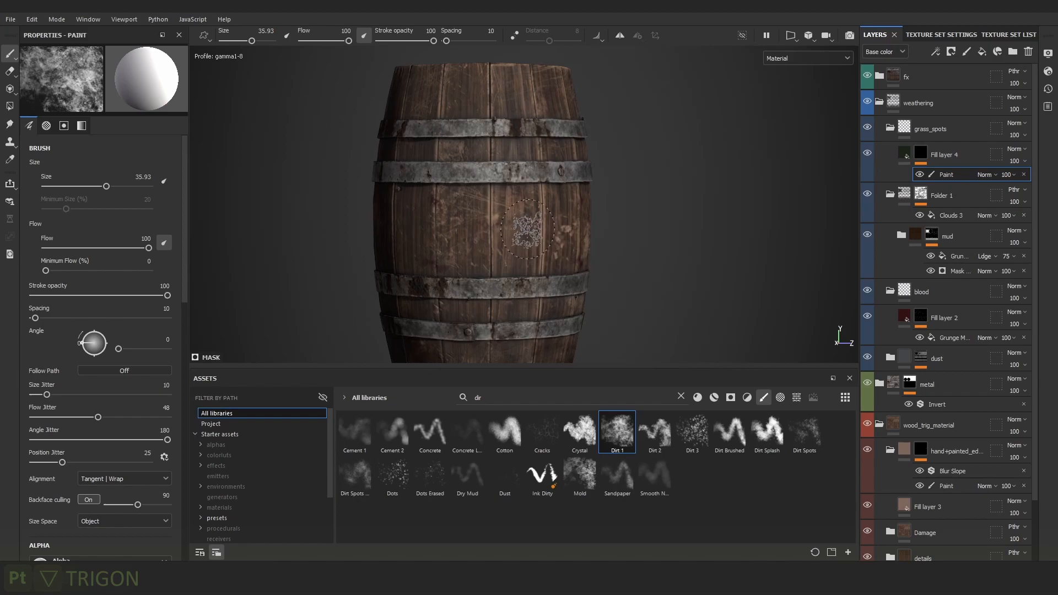
{"action": "left_click_drag", "start_coordinate": [681, 275], "coordinate": [501, 255], "text": "alt"}
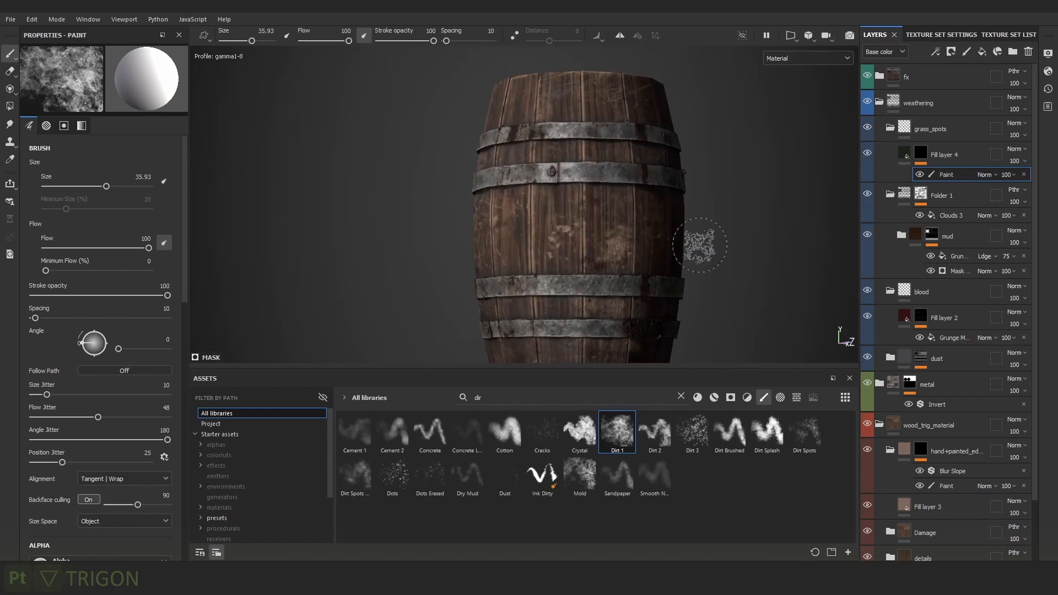
{"action": "middle_click_drag", "start_coordinate": [667, 236], "coordinate": [608, 247], "text": "alt"}
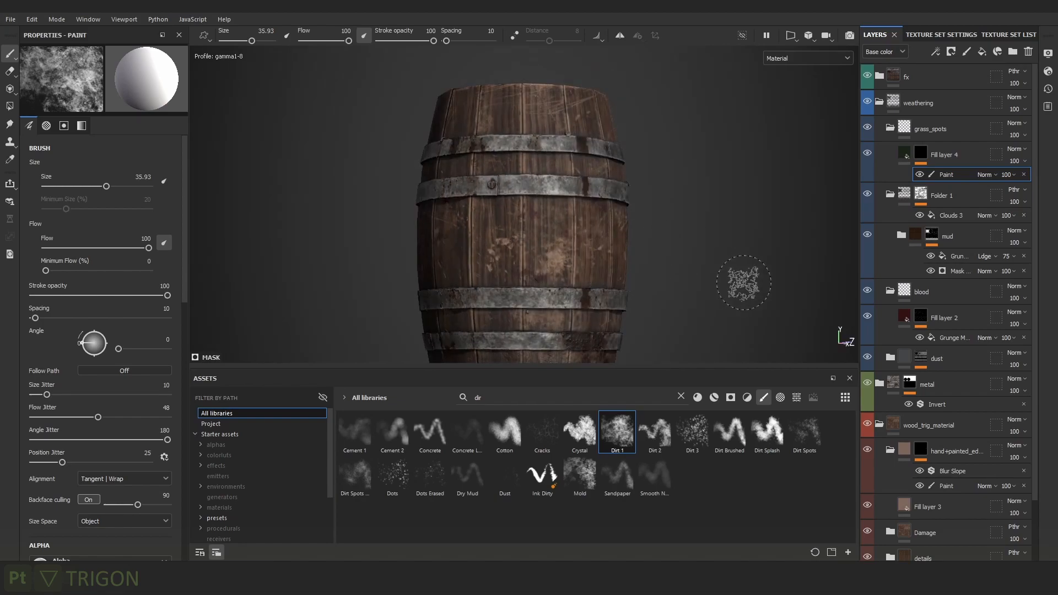
{"action": "left_click_drag", "start_coordinate": [746, 279], "coordinate": [600, 275], "text": "alt"}
{"action": "right_click_drag", "start_coordinate": [600, 276], "coordinate": [661, 255], "text": "shift"}
{"action": "scroll", "coordinate": [688, 309], "scroll_direction": "up", "scroll_amount": 3}
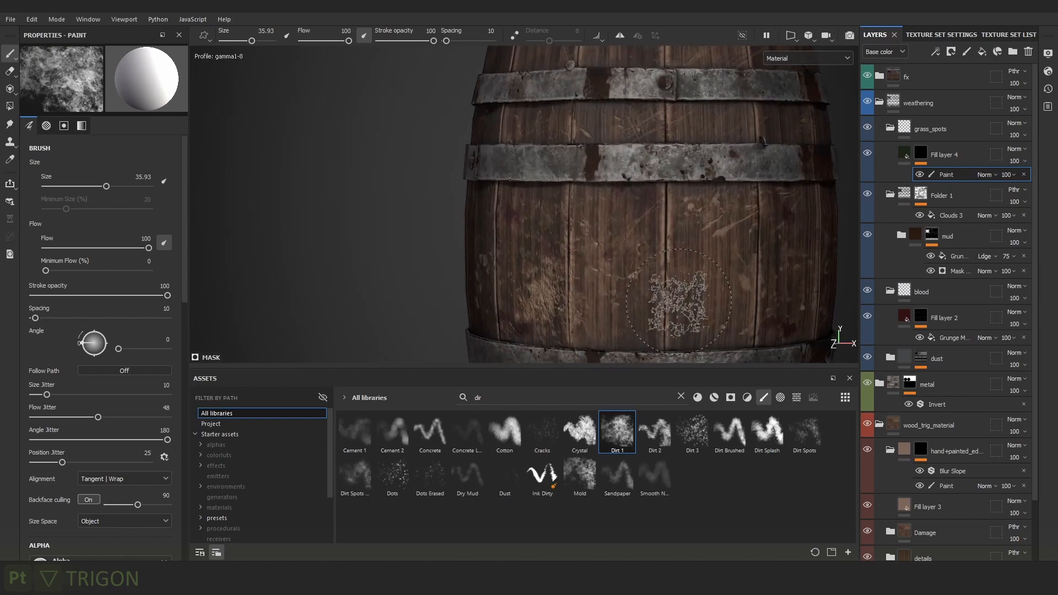
Isolate Fill layer 4's mask and add a Fill effect to it with Multiply blending.
{"action": "left_click", "coordinate": [920, 154], "text": "alt"}
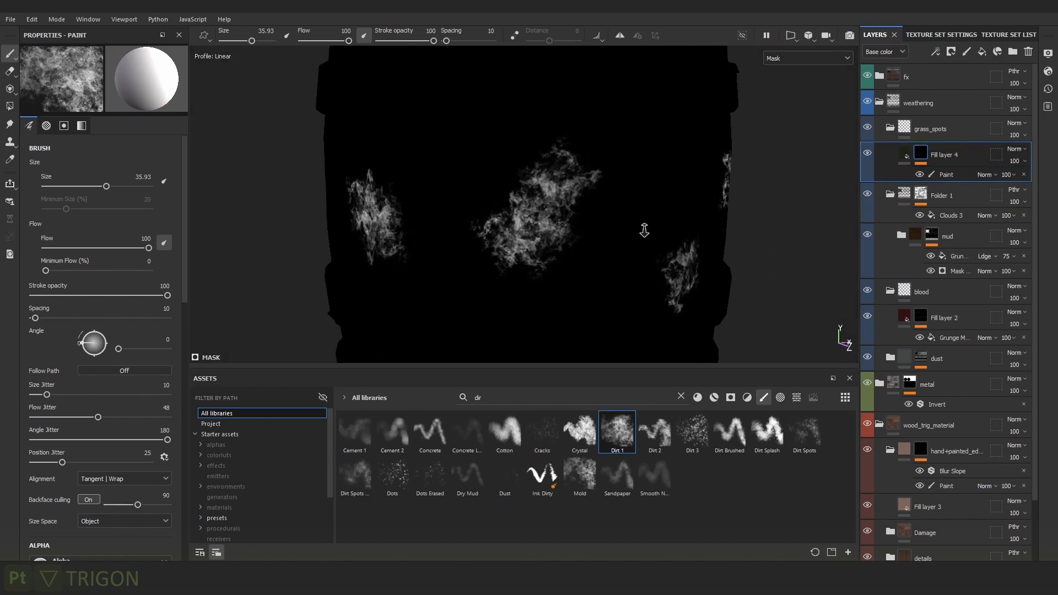
{"action": "left_click", "coordinate": [936, 52]}
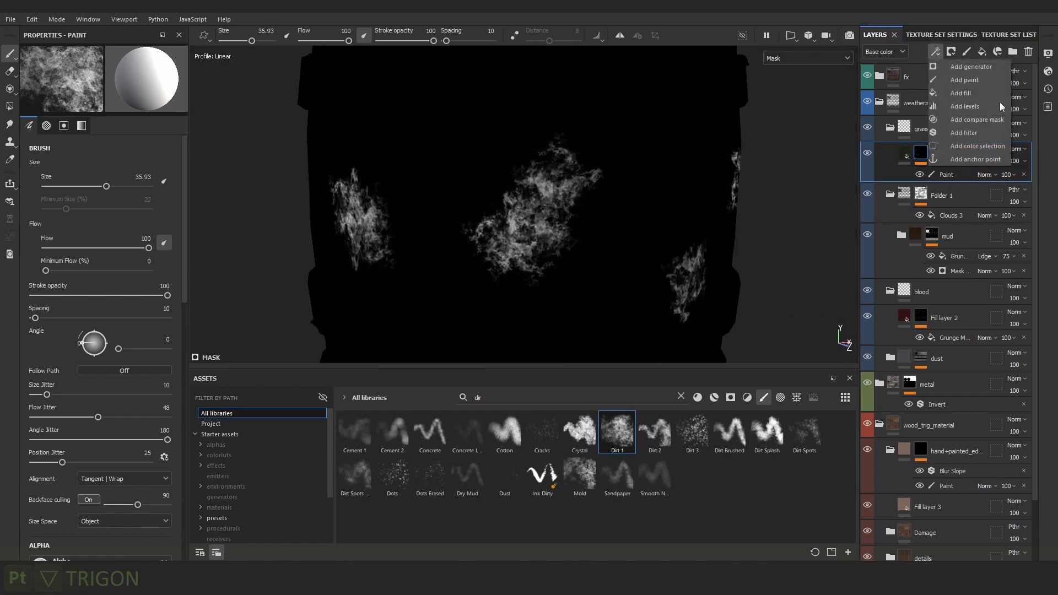
{"action": "left_click", "coordinate": [970, 93]}
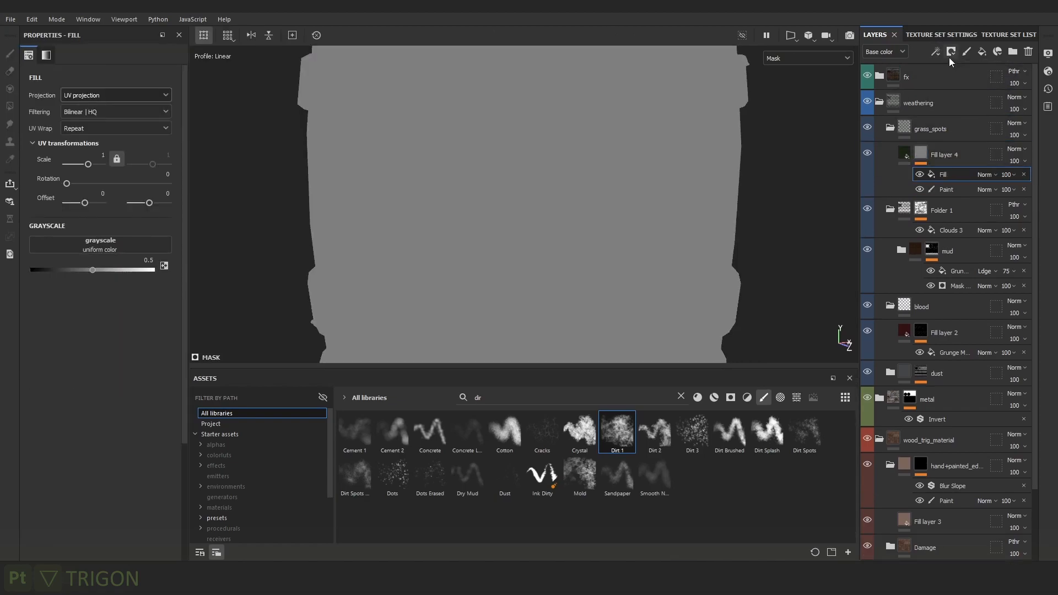
{"action": "left_click", "coordinate": [932, 54]}
{"action": "left_click", "coordinate": [989, 176]}
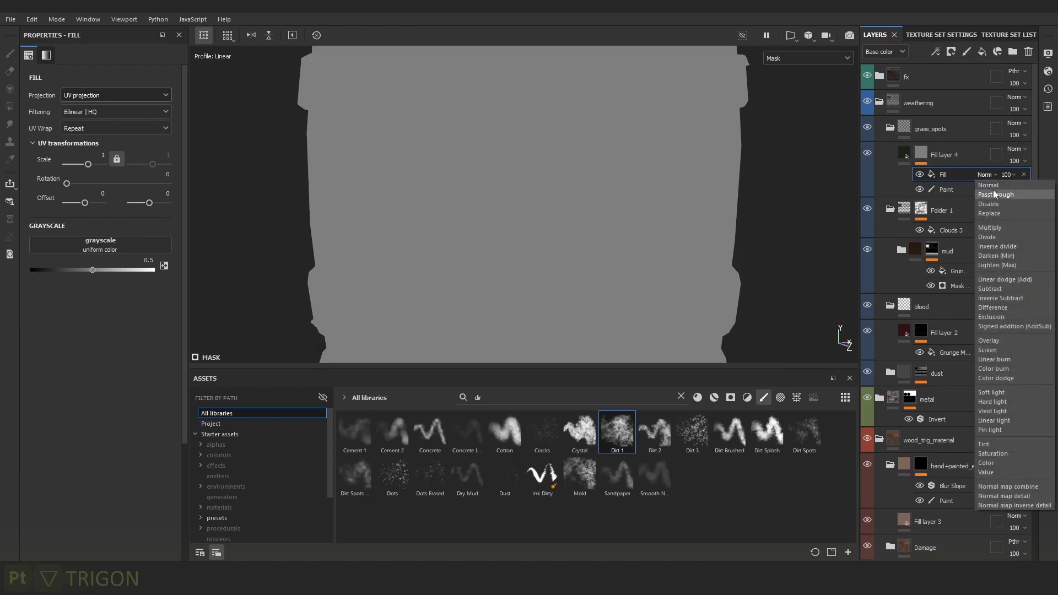
{"action": "left_click", "coordinate": [997, 228]}
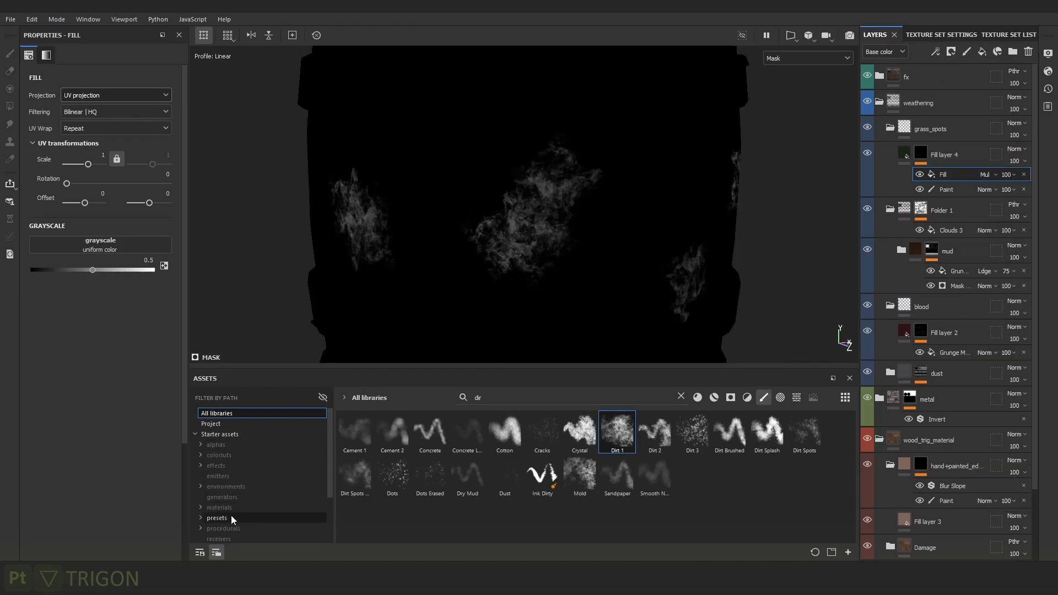
Assign the BnW Spots 3 procedural to the Fill effect's grayscale.
{"action": "left_click", "coordinate": [232, 527]}
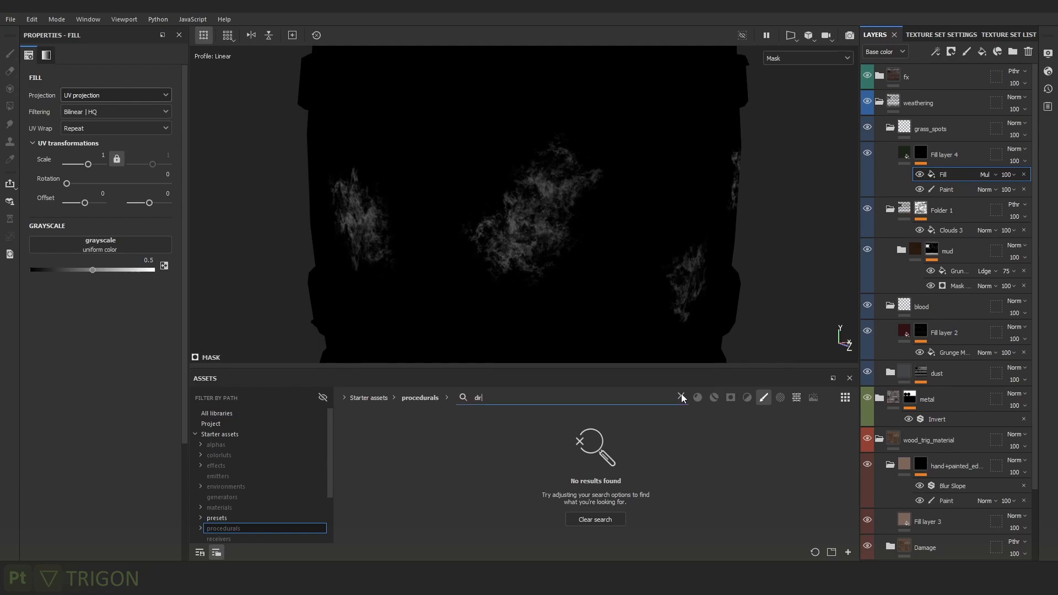
{"action": "left_click", "coordinate": [606, 522]}
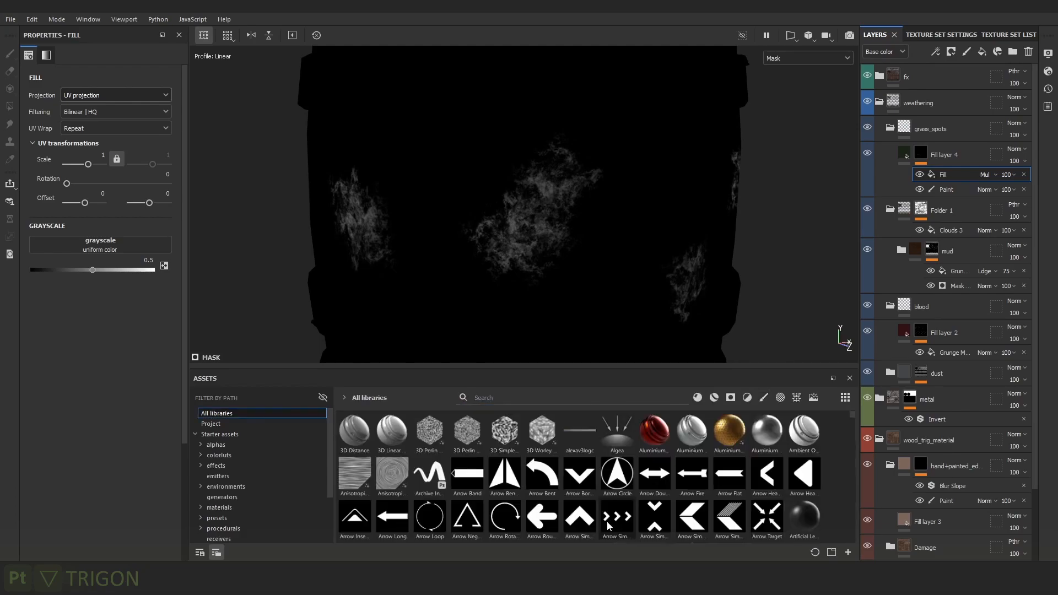
{"action": "left_click", "coordinate": [225, 528]}
{"action": "left_click_drag", "start_coordinate": [698, 437], "coordinate": [110, 243]}
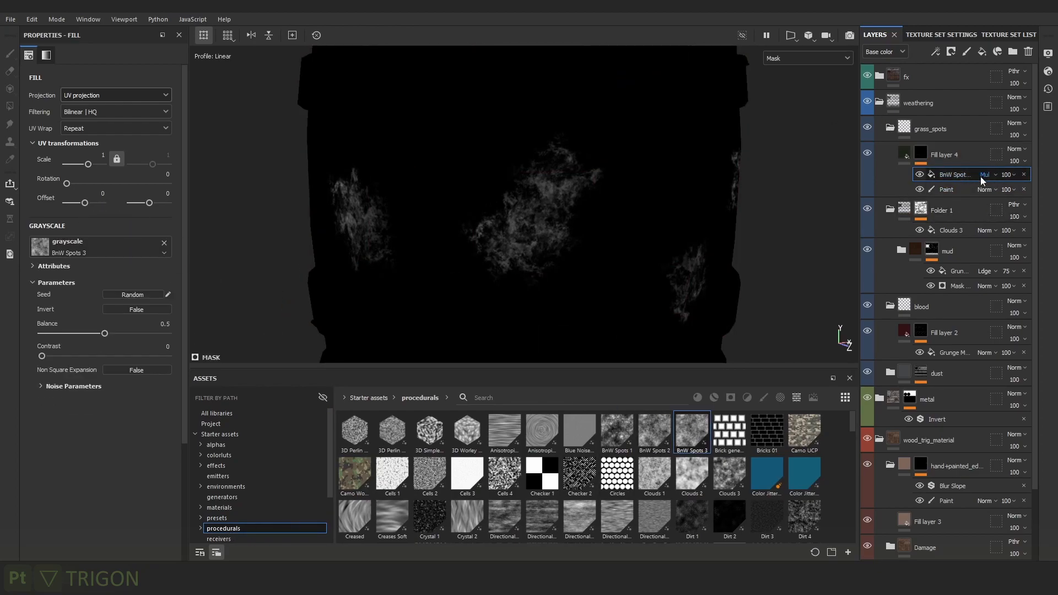
Set the BnW Spots 3 fill to scale 4.32, balance 0.42 and contrast 0.44, and return to the material view.
{"action": "left_click_drag", "start_coordinate": [134, 332], "coordinate": [94, 338]}
{"action": "left_click_drag", "start_coordinate": [91, 160], "coordinate": [92, 167]}
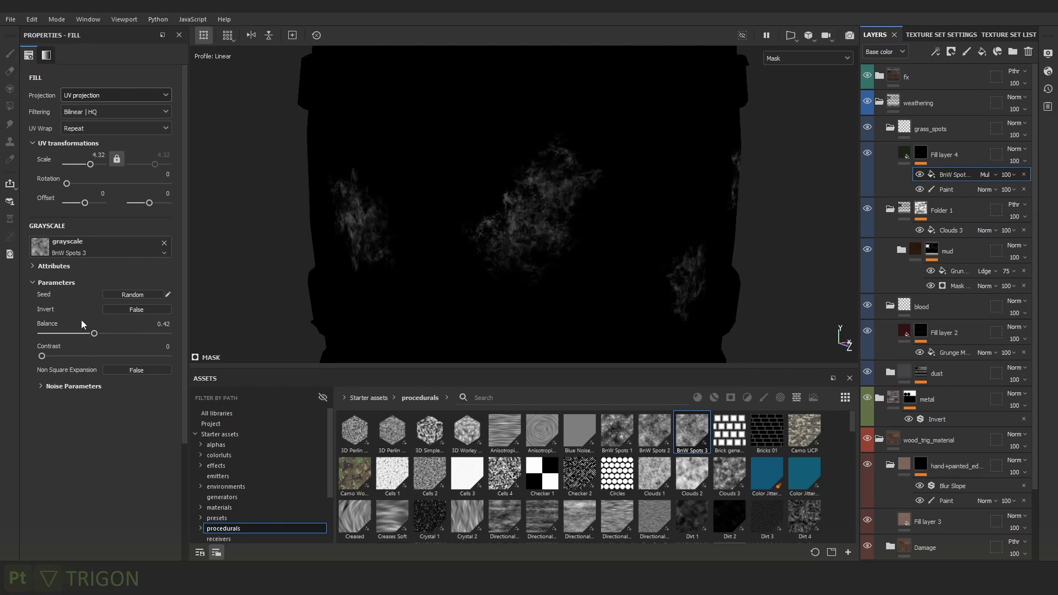
{"action": "left_click_drag", "start_coordinate": [125, 355], "coordinate": [133, 356]}
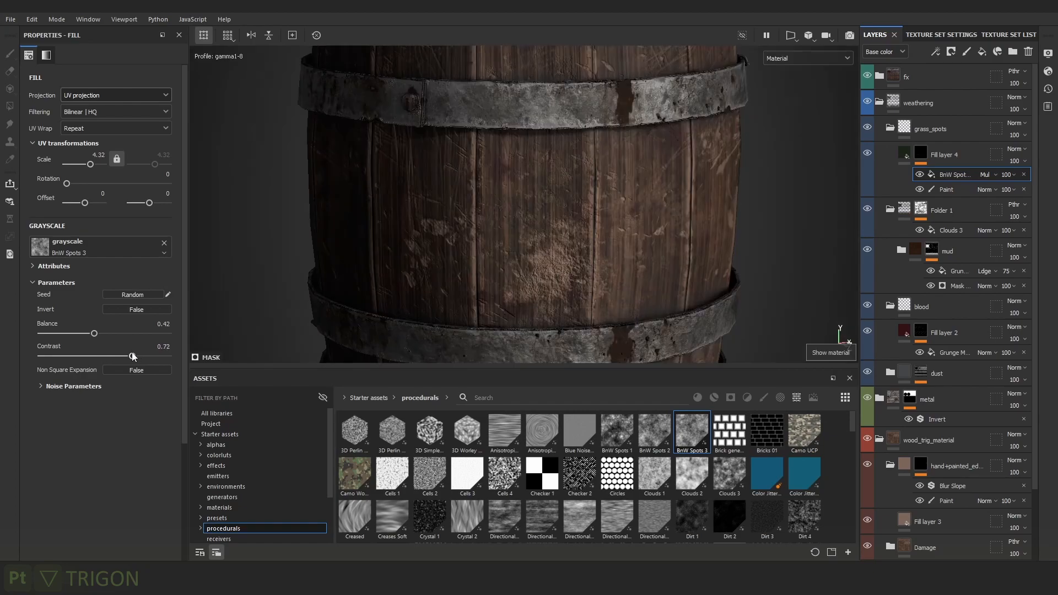
{"action": "left_click", "coordinate": [77, 345]}
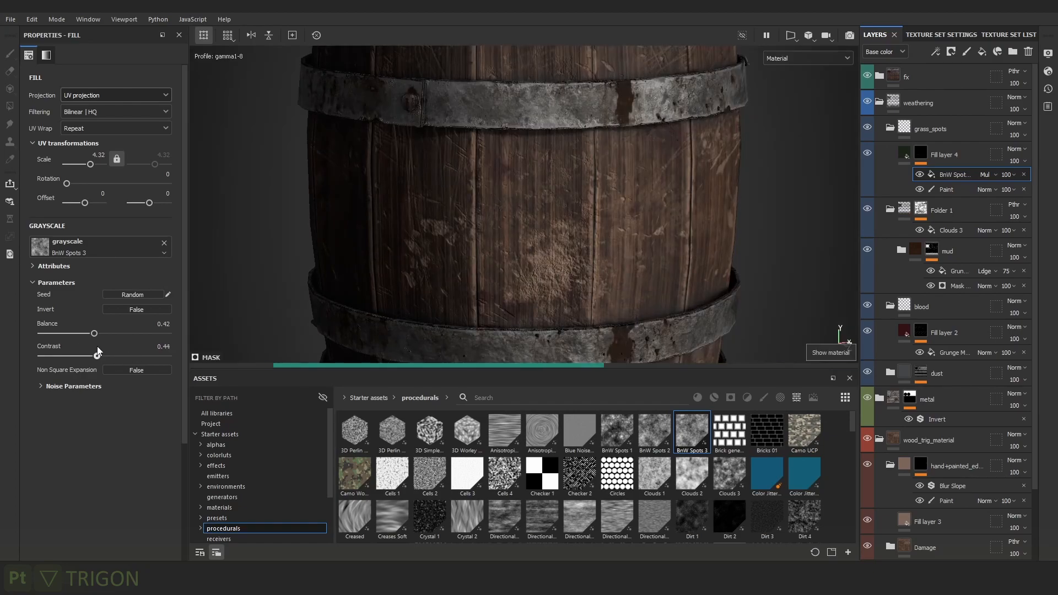
Add a Paint effect to the mask of the blood folder's Fill layer 2 and reduce the brush size to 8.83.
{"action": "scroll", "coordinate": [695, 205], "scroll_direction": "down", "scroll_amount": 4}
{"action": "left_click_drag", "start_coordinate": [606, 188], "coordinate": [650, 200], "text": "alt"}
{"action": "scroll", "coordinate": [650, 200], "scroll_direction": "up", "scroll_amount": 8}
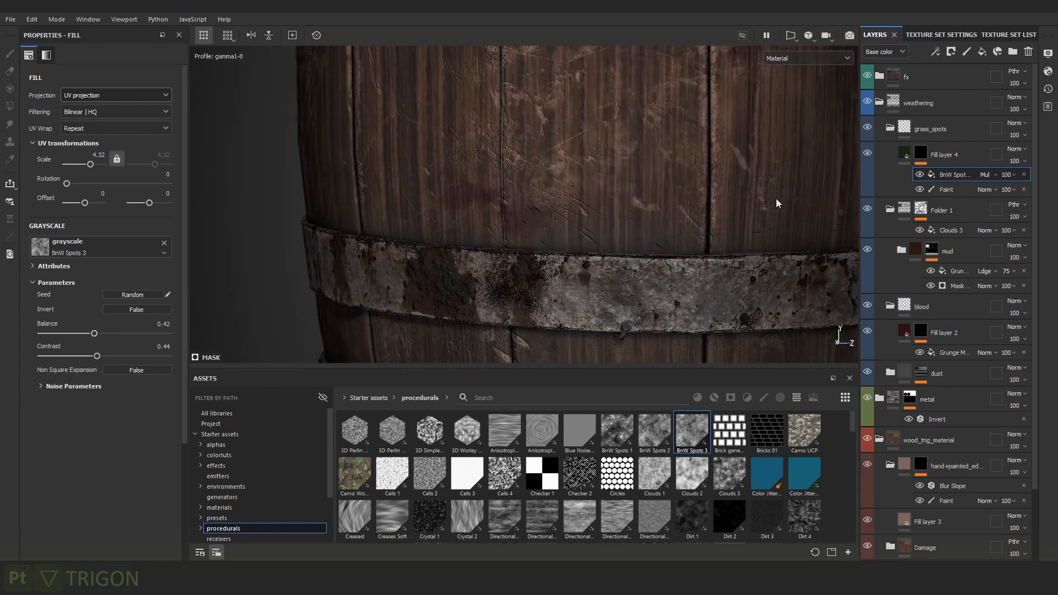
{"action": "left_click", "coordinate": [955, 343]}
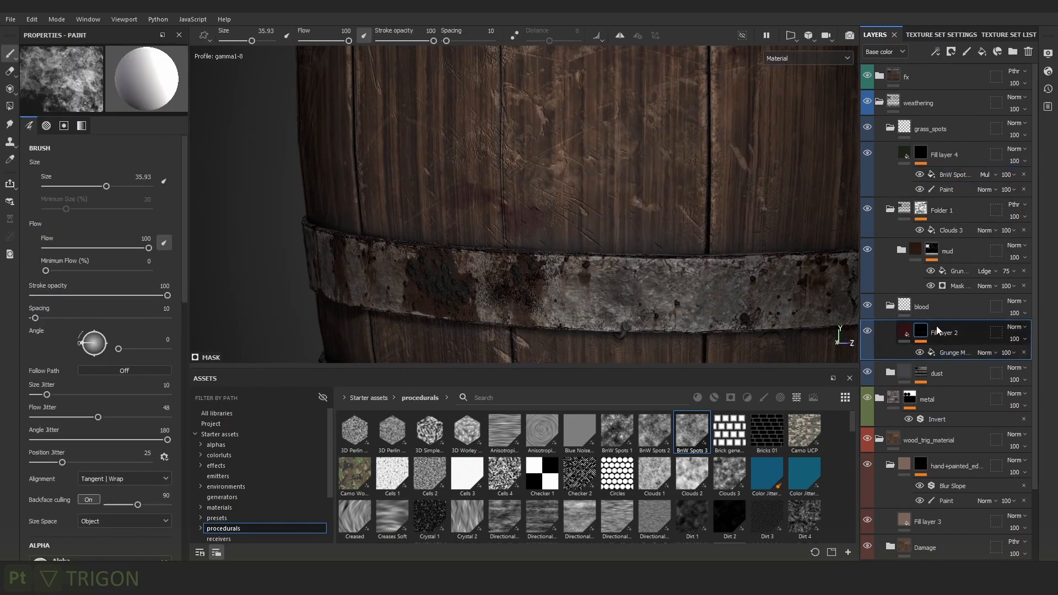
{"action": "left_click", "coordinate": [935, 51]}
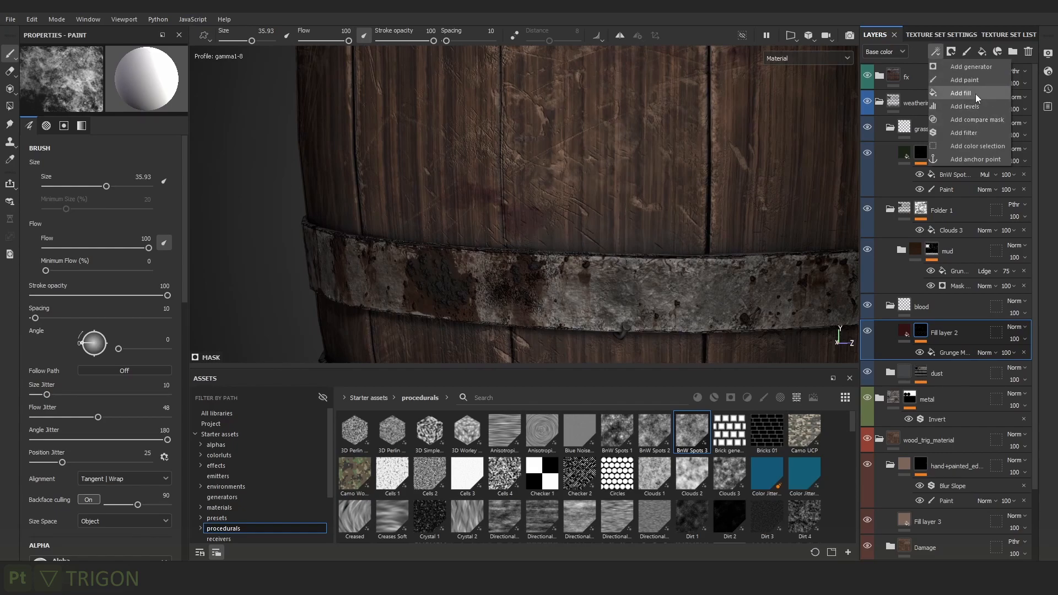
{"action": "left_click", "coordinate": [964, 80]}
{"action": "middle_click_drag", "start_coordinate": [596, 189], "coordinate": [614, 186]}
{"action": "right_click_drag", "start_coordinate": [615, 186], "coordinate": [567, 186], "text": "ctrl"}
{"action": "right_click_drag", "start_coordinate": [606, 192], "coordinate": [645, 259], "text": "alt"}
{"action": "key", "text": "x"}
{"action": "right_click_drag", "start_coordinate": [589, 214], "coordinate": [573, 214], "text": "ctrl"}
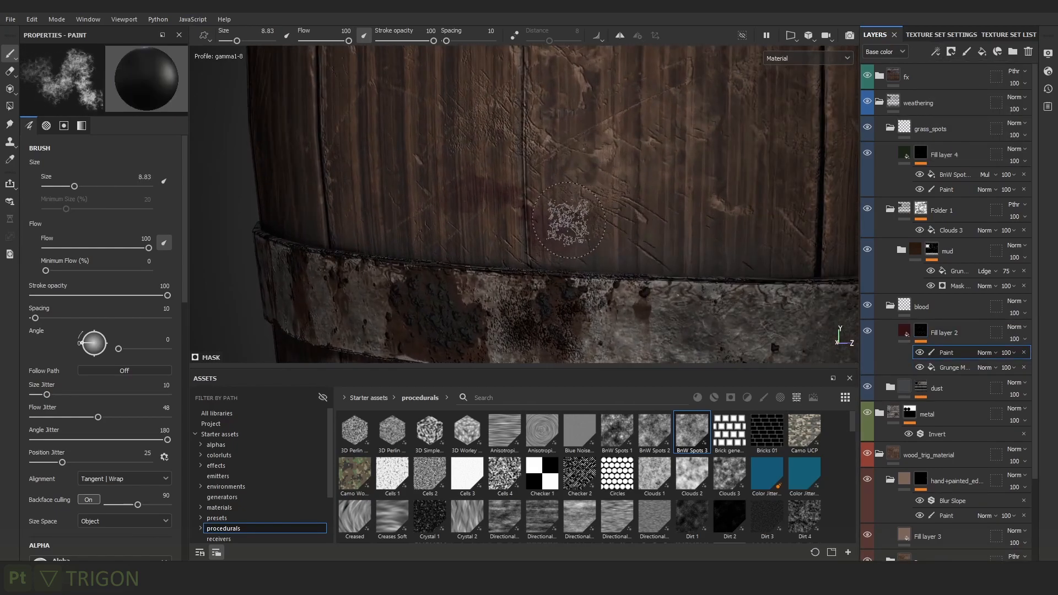
In the base color view, paint a small blood stain beside the plank seam above the metal band, undoing the excess strokes.
{"action": "left_click_drag", "start_coordinate": [638, 230], "coordinate": [703, 214], "text": "alt"}
{"action": "key", "text": "c"}
{"action": "key", "text": "c"}
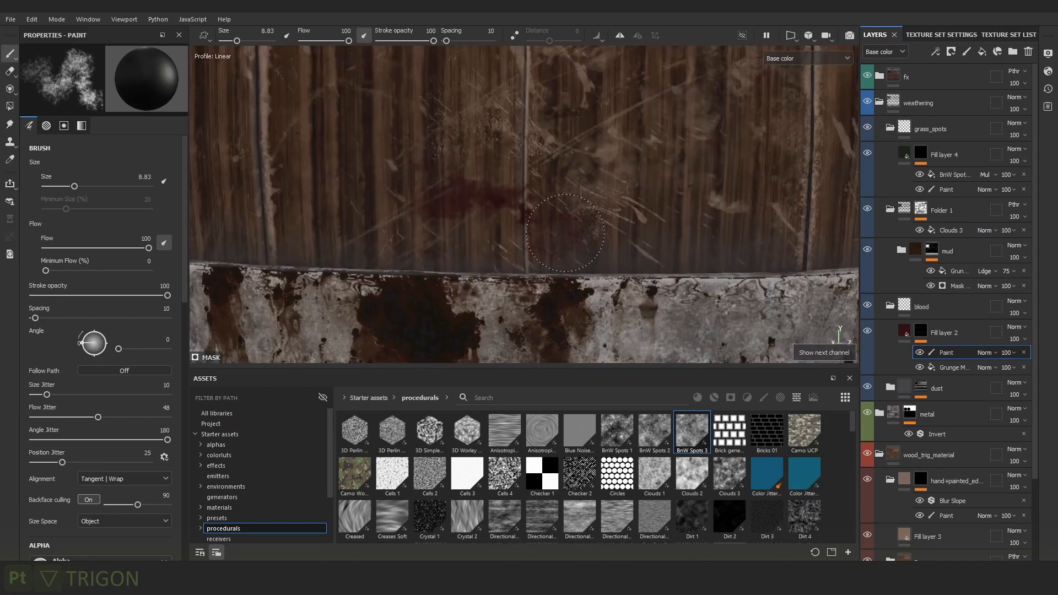
{"action": "right_click_drag", "start_coordinate": [574, 236], "coordinate": [721, 292], "text": "alt"}
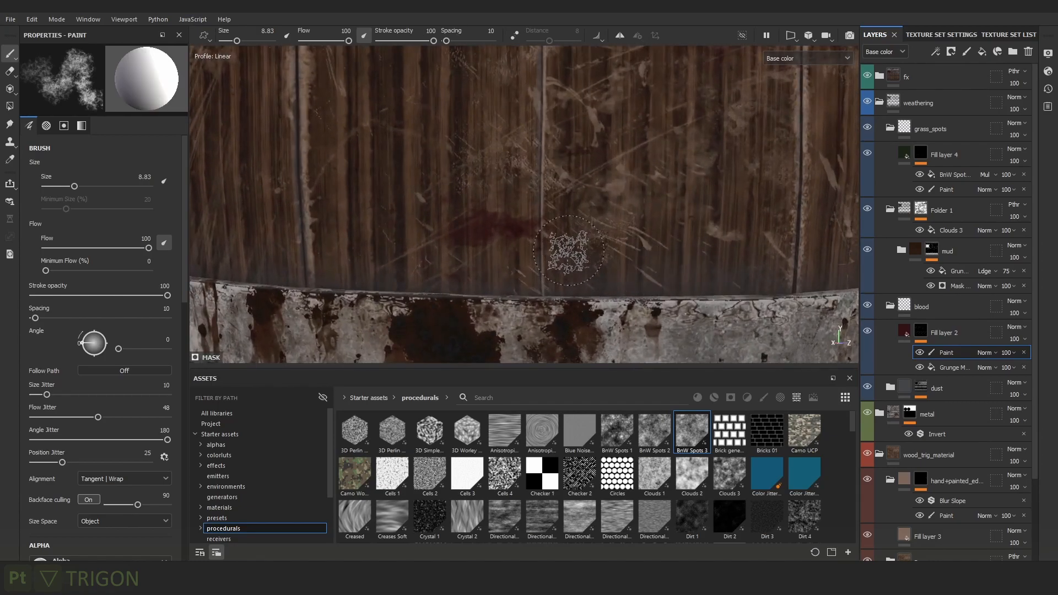
{"action": "mouse_move", "coordinate": [585, 257]}
{"action": "left_mouse_down"}
{"action": "mouse_move", "coordinate": [667, 231]}
{"action": "mouse_move", "coordinate": [611, 166]}
{"action": "mouse_move", "coordinate": [564, 200]}
{"action": "left_mouse_up"}
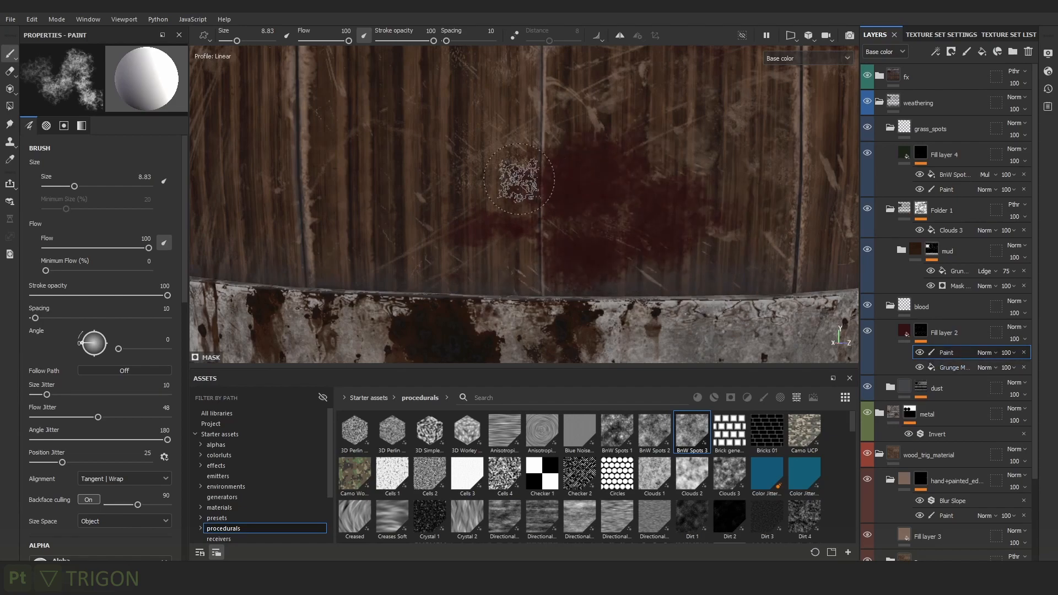
{"action": "key", "text": "ctrl+z"}
{"action": "key", "text": "ctrl+y"}
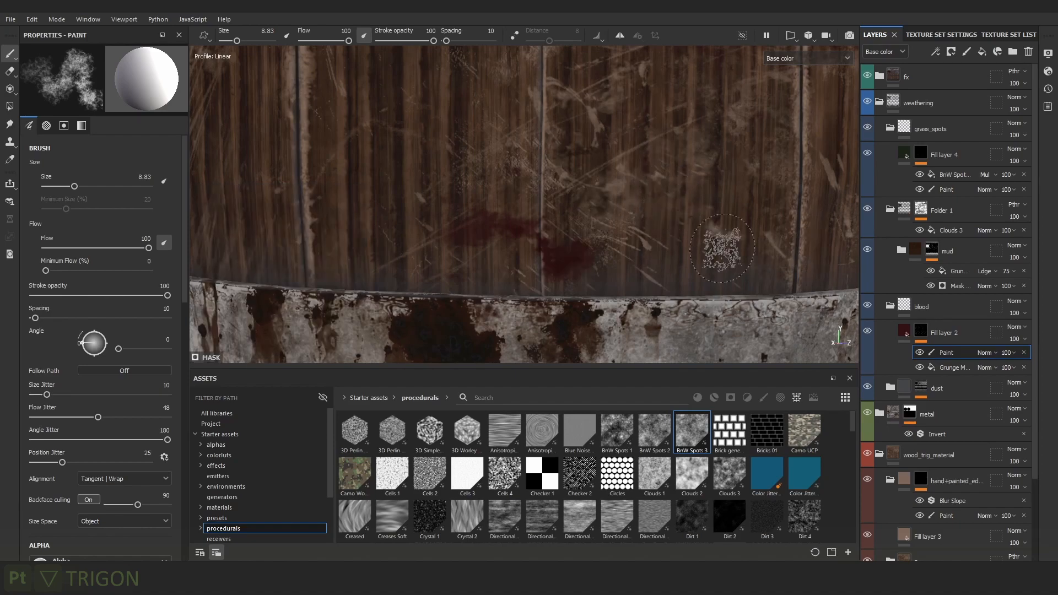
{"action": "scroll", "coordinate": [637, 264], "scroll_direction": "up", "scroll_amount": 2}
{"action": "middle_click_drag", "start_coordinate": [638, 264], "coordinate": [631, 229], "text": "alt"}
Add a black mask to the blood folder and paint in white to bring the stain back beside the plank seam.
{"action": "left_click", "coordinate": [973, 322]}
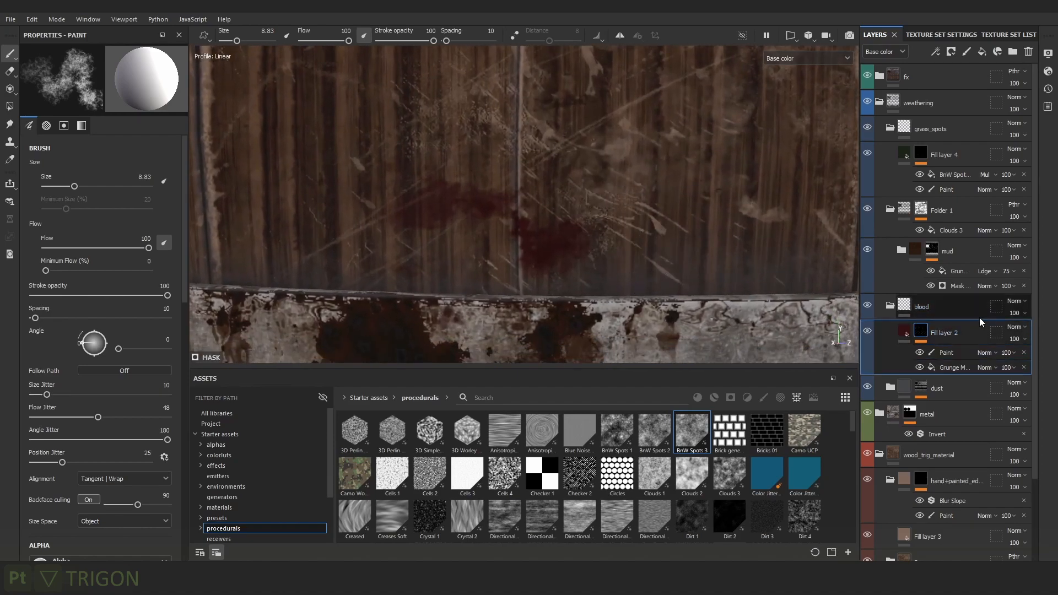
{"action": "left_click", "coordinate": [959, 310]}
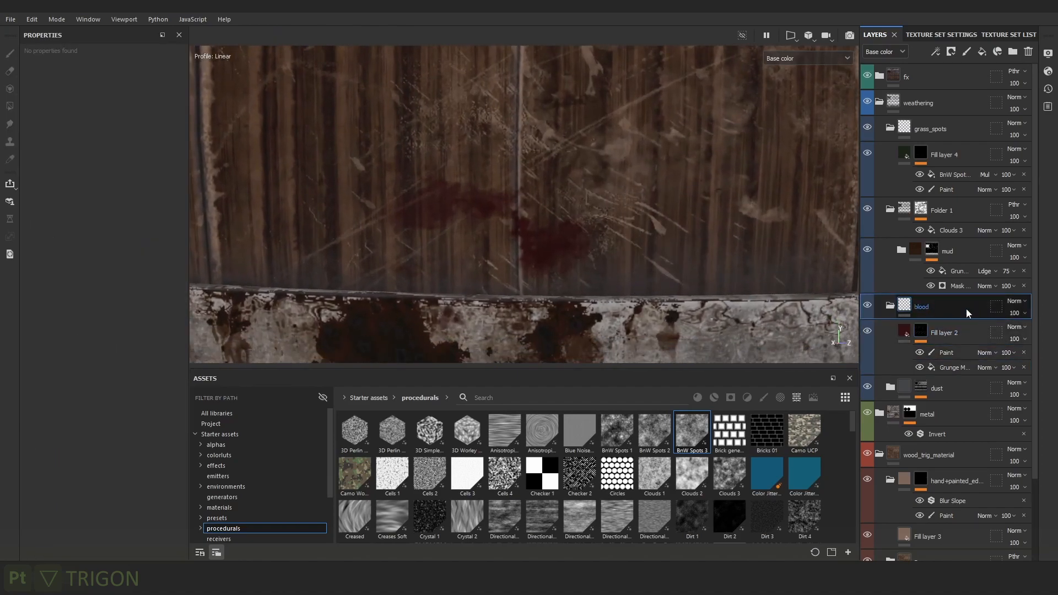
{"action": "right_click", "coordinate": [924, 306]}
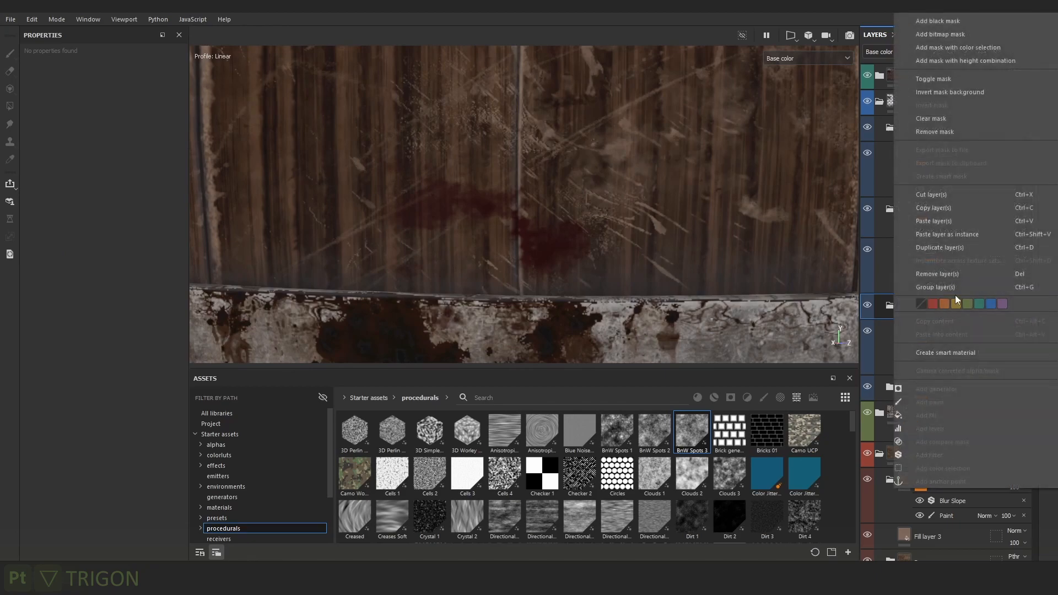
{"action": "left_click", "coordinate": [951, 19]}
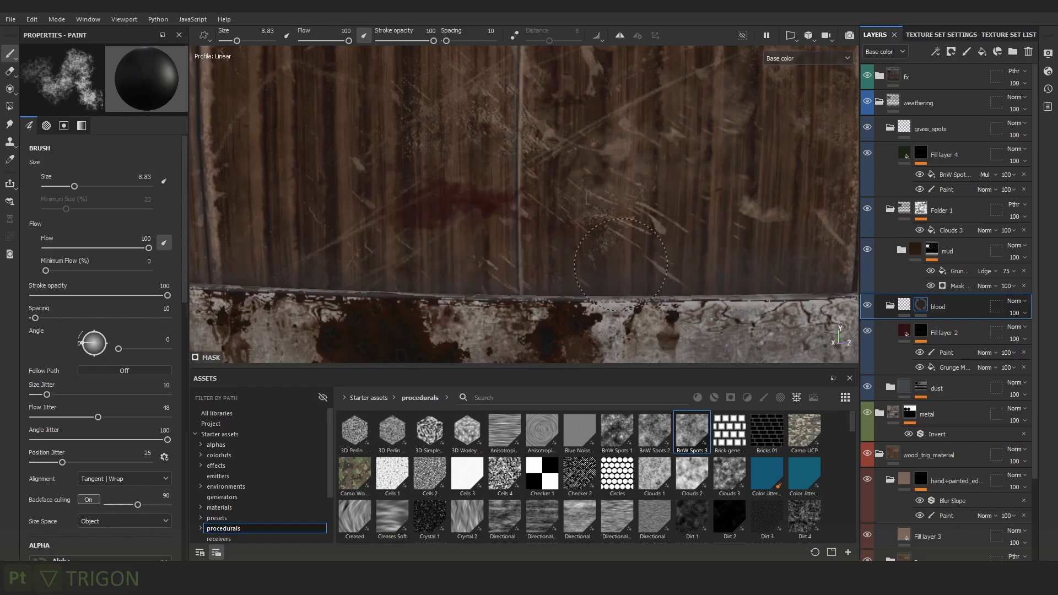
{"action": "key", "text": "x"}
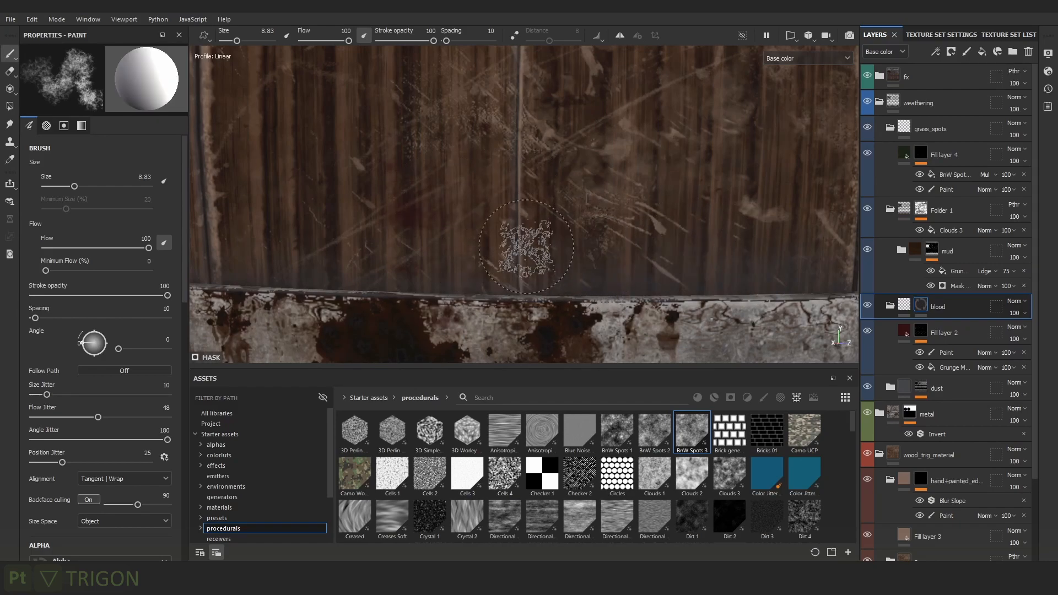
{"action": "left_click_drag", "start_coordinate": [593, 241], "coordinate": [561, 239]}
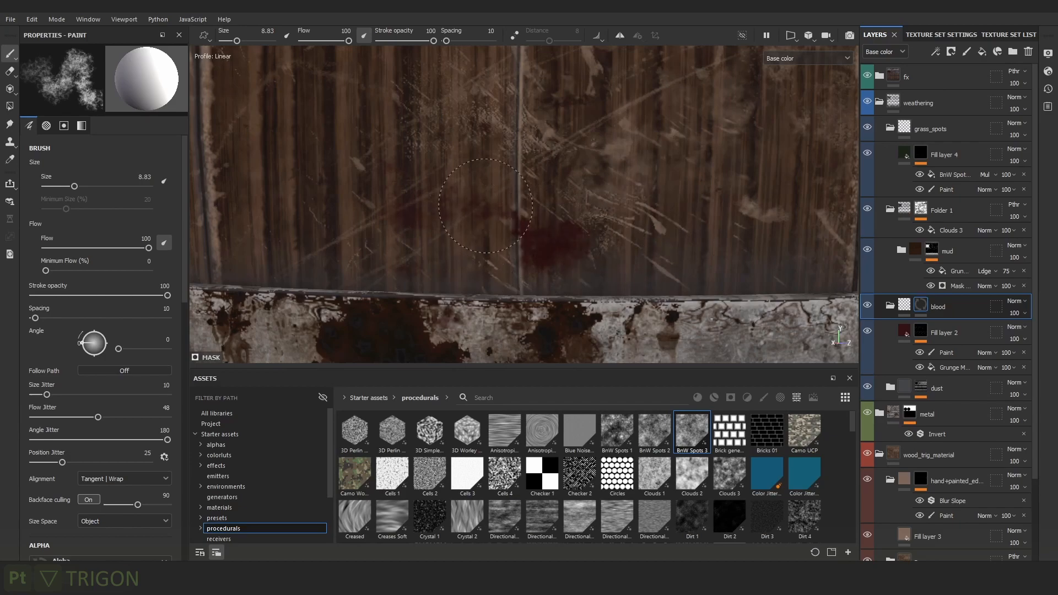
Switch the blood folder's mask brush to black, touch up the stain beside the plank seam, and return to the material view.
{"action": "key", "text": "x"}
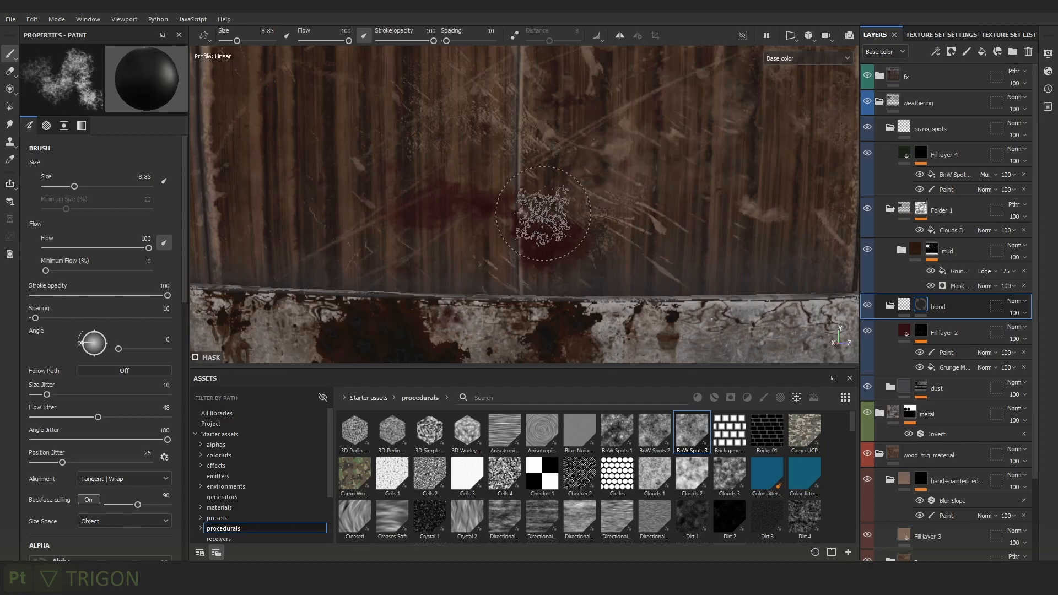
{"action": "scroll", "coordinate": [577, 215], "scroll_direction": "down", "scroll_amount": 10}
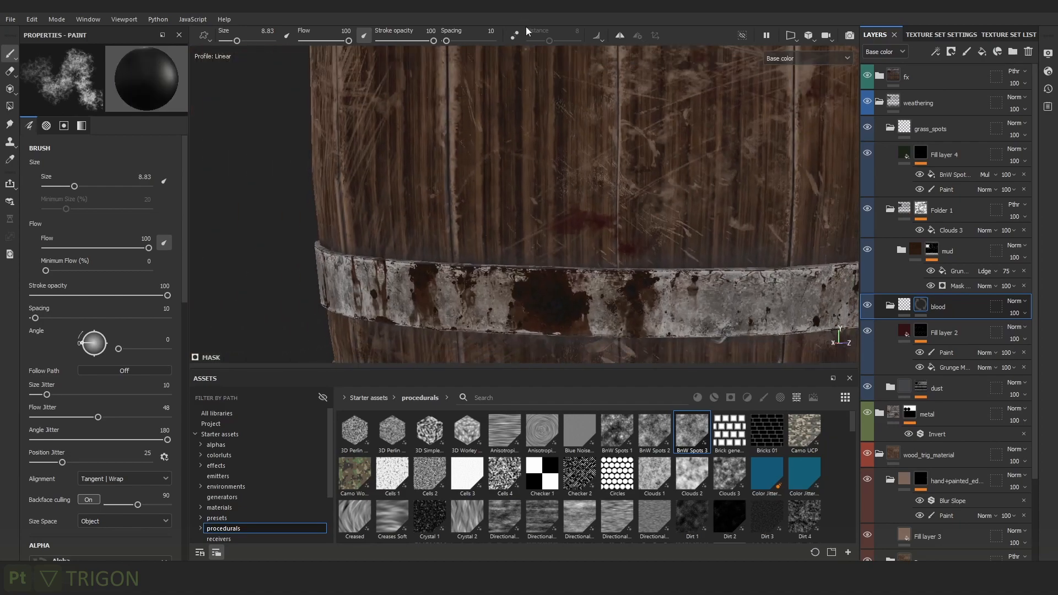
{"action": "key", "text": "m"}
{"action": "left_click_drag", "start_coordinate": [560, 104], "coordinate": [699, 193], "text": "alt"}
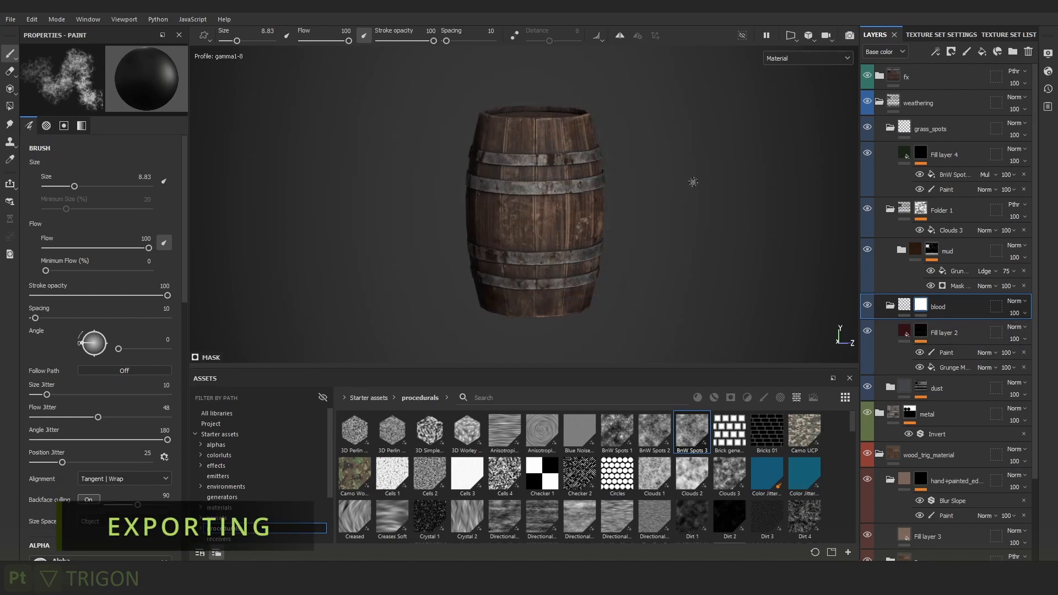
Review the general export parameters in the texture export settings and close them without exporting.
{"action": "left_click_drag", "start_coordinate": [693, 182], "coordinate": [617, 172], "text": "alt"}
{"action": "right_click_drag", "start_coordinate": [617, 172], "coordinate": [645, 184], "text": "shift"}
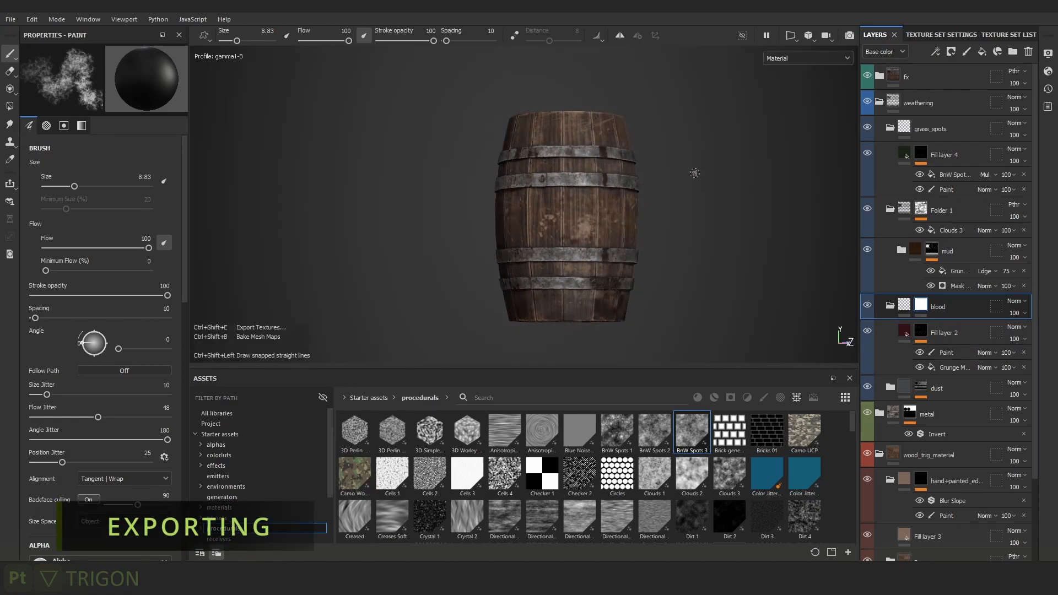
{"action": "key", "text": "ctrl+e"}
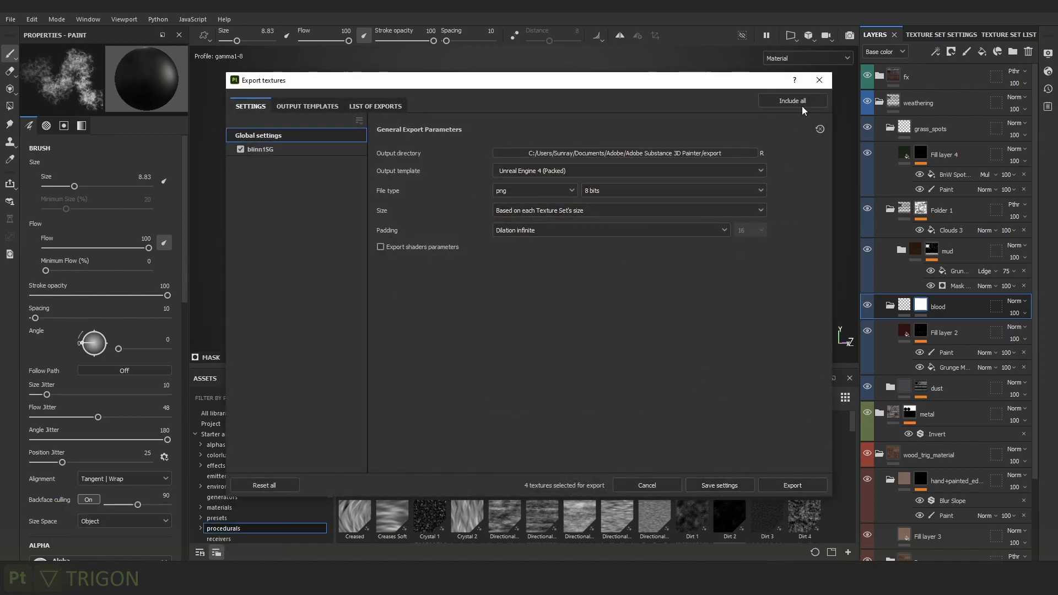
{"action": "left_click", "coordinate": [819, 80]}
{"action": "left_click_drag", "start_coordinate": [706, 177], "coordinate": [710, 198], "text": "alt"}
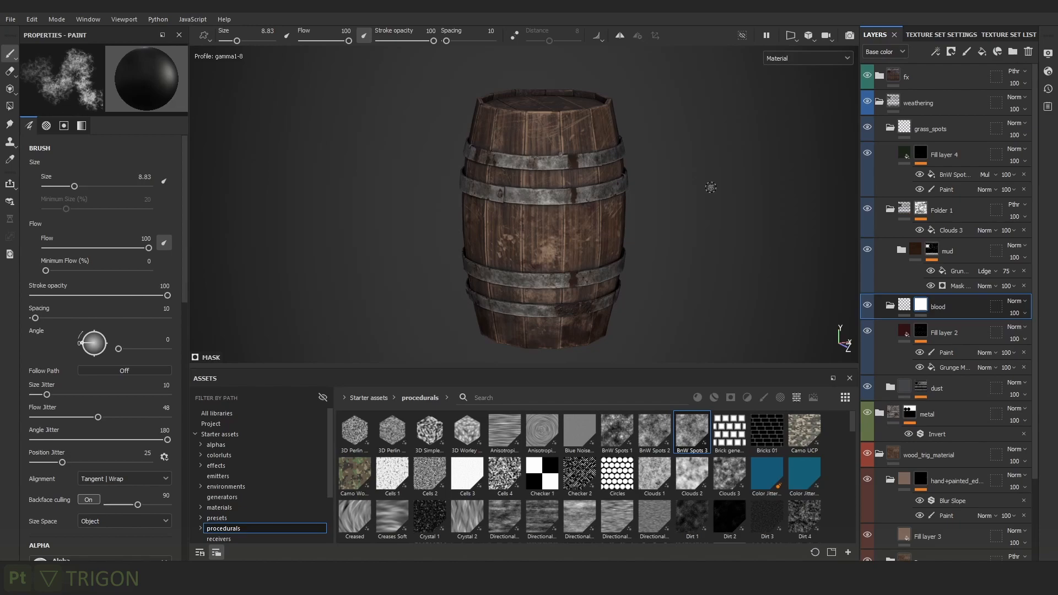
Browse the smart materials, textures, environments, emitters and effects categories of the starter assets.
{"action": "scroll", "coordinate": [241, 484], "scroll_direction": "down", "scroll_amount": 3}
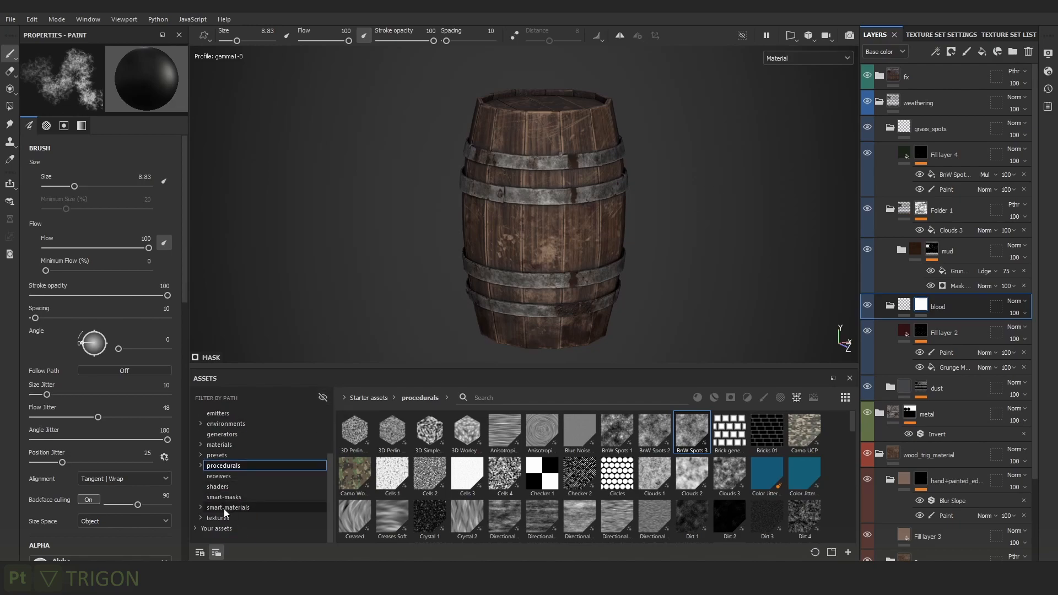
{"action": "left_click", "coordinate": [224, 507]}
{"action": "left_click", "coordinate": [231, 518]}
{"action": "scroll", "coordinate": [226, 491], "scroll_direction": "up", "scroll_amount": 3}
{"action": "left_click", "coordinate": [223, 487]}
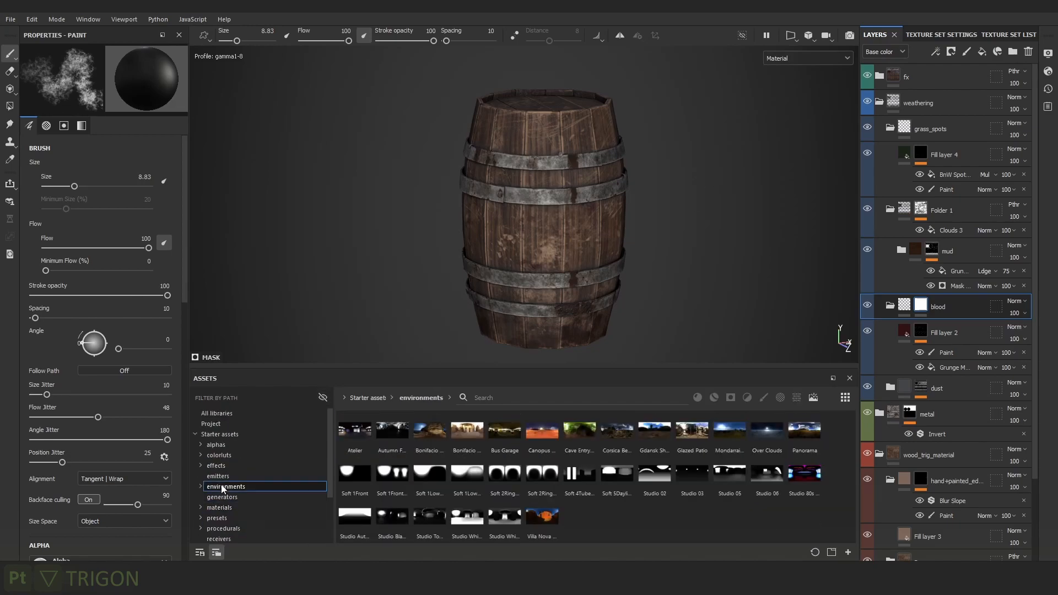
{"action": "left_click", "coordinate": [253, 476]}
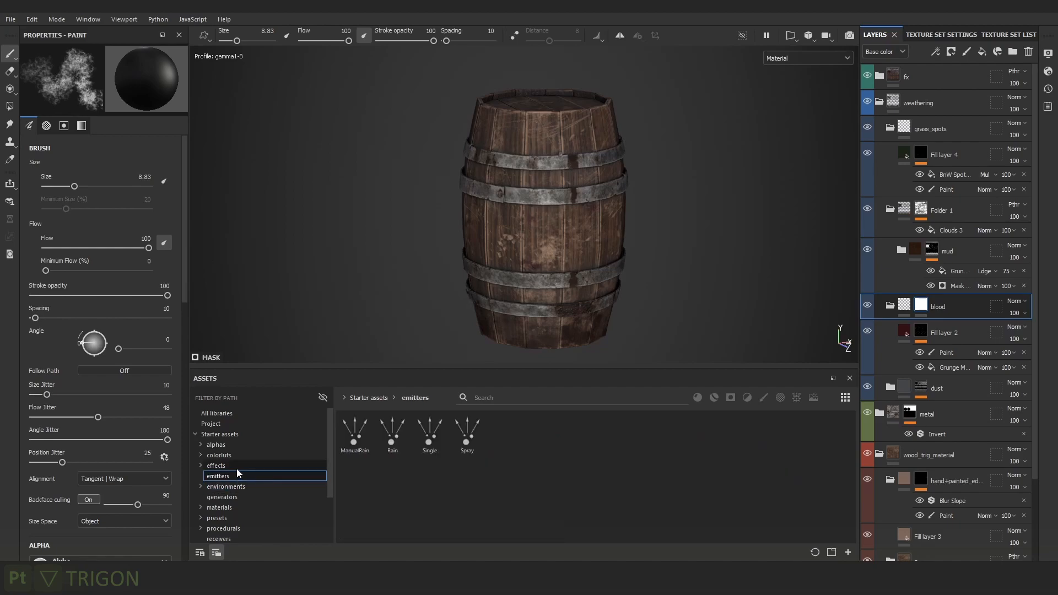
{"action": "left_click", "coordinate": [237, 467]}
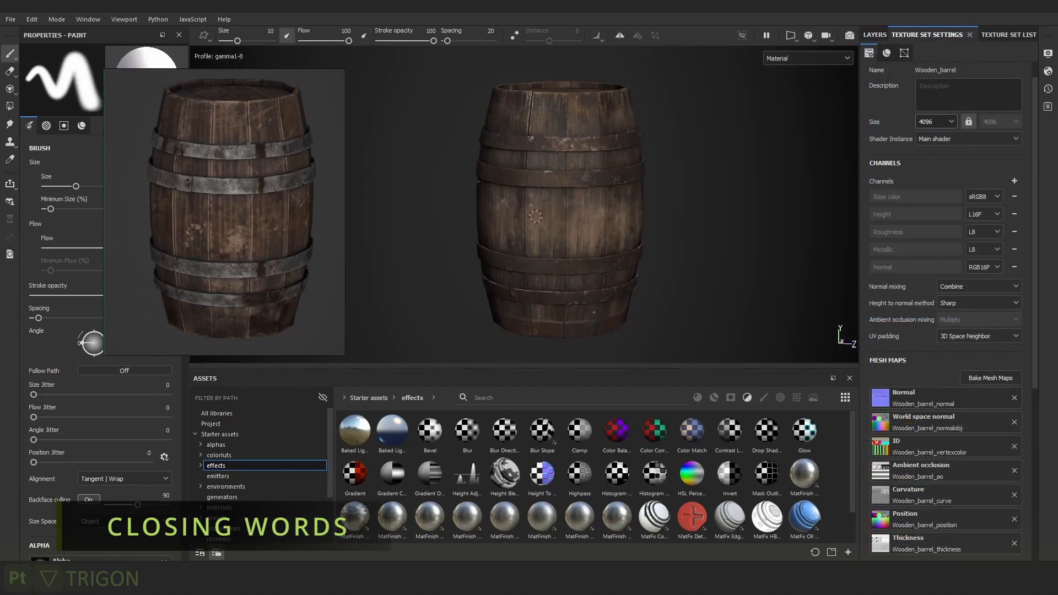
{"action": "left_click_drag", "start_coordinate": [674, 204], "coordinate": [545, 203], "text": "alt"}
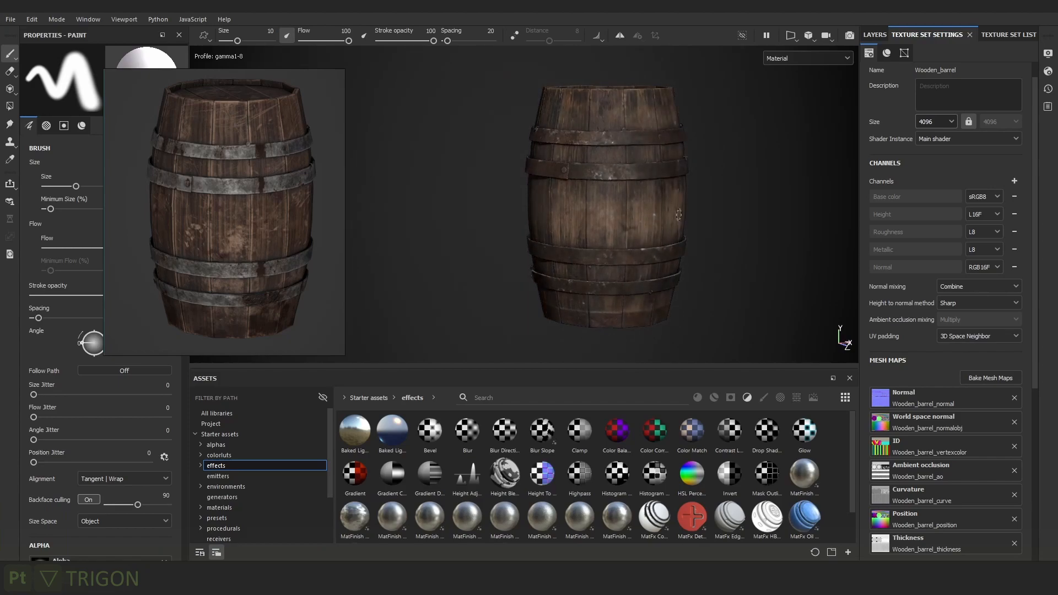
{"action": "middle_click_drag", "start_coordinate": [750, 205], "coordinate": [744, 209], "text": "alt"}
{"action": "left_click_drag", "start_coordinate": [743, 210], "coordinate": [767, 208], "text": "alt"}
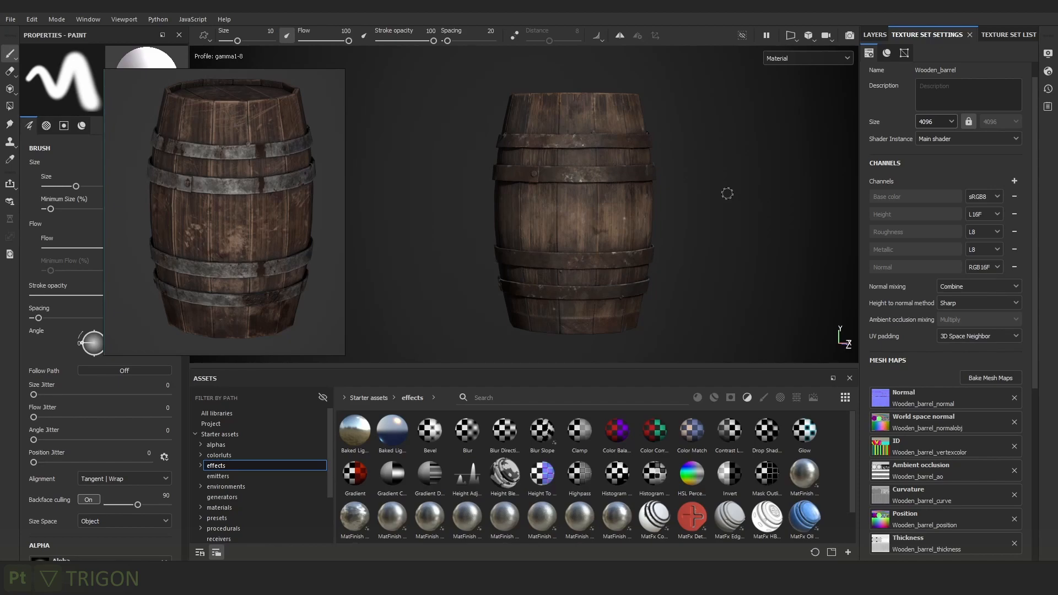
{"action": "left_click_drag", "start_coordinate": [709, 179], "coordinate": [738, 214], "text": "alt"}
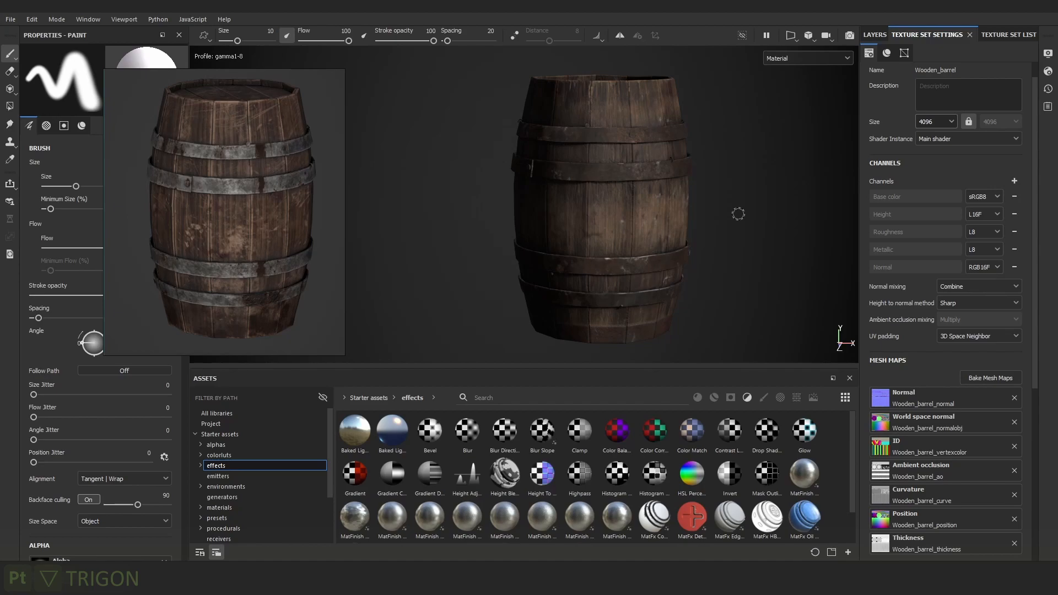
{"action": "middle_click_drag", "start_coordinate": [747, 213], "coordinate": [715, 215], "text": "alt"}
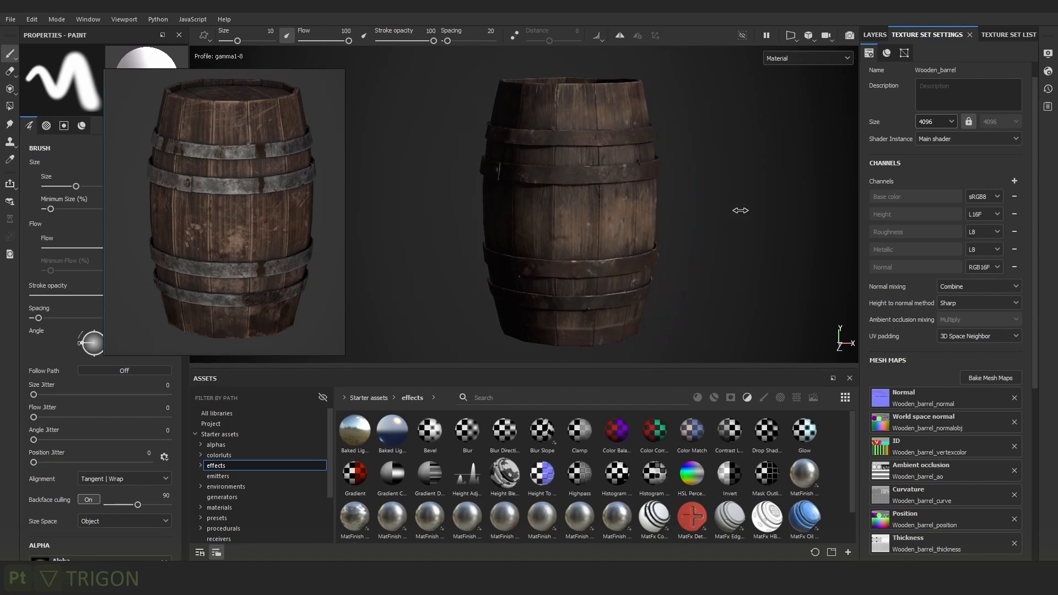
{"action": "right_click_drag", "start_coordinate": [739, 210], "coordinate": [733, 210], "text": "shift"}
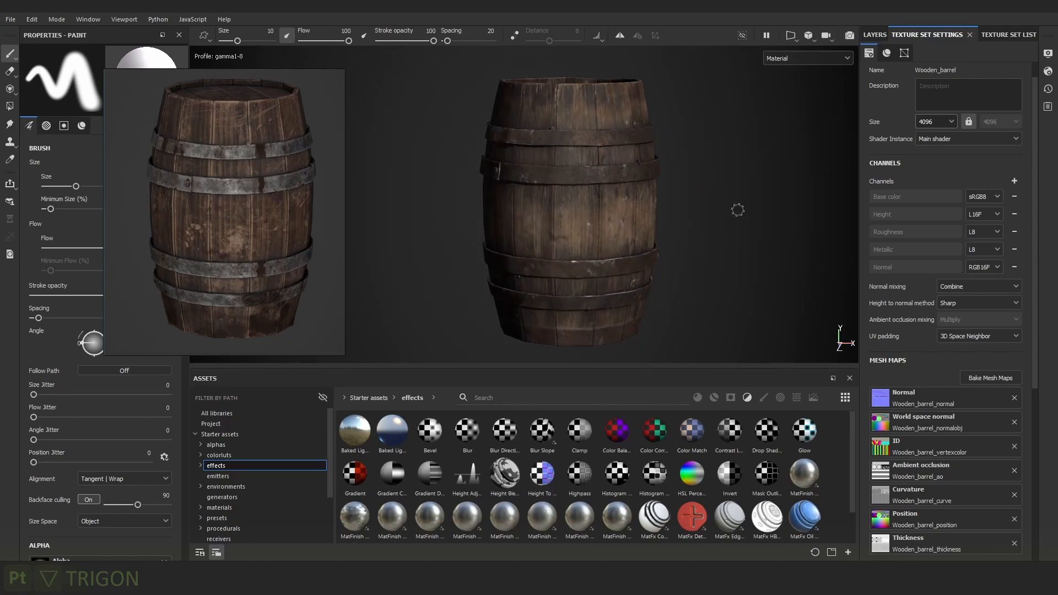